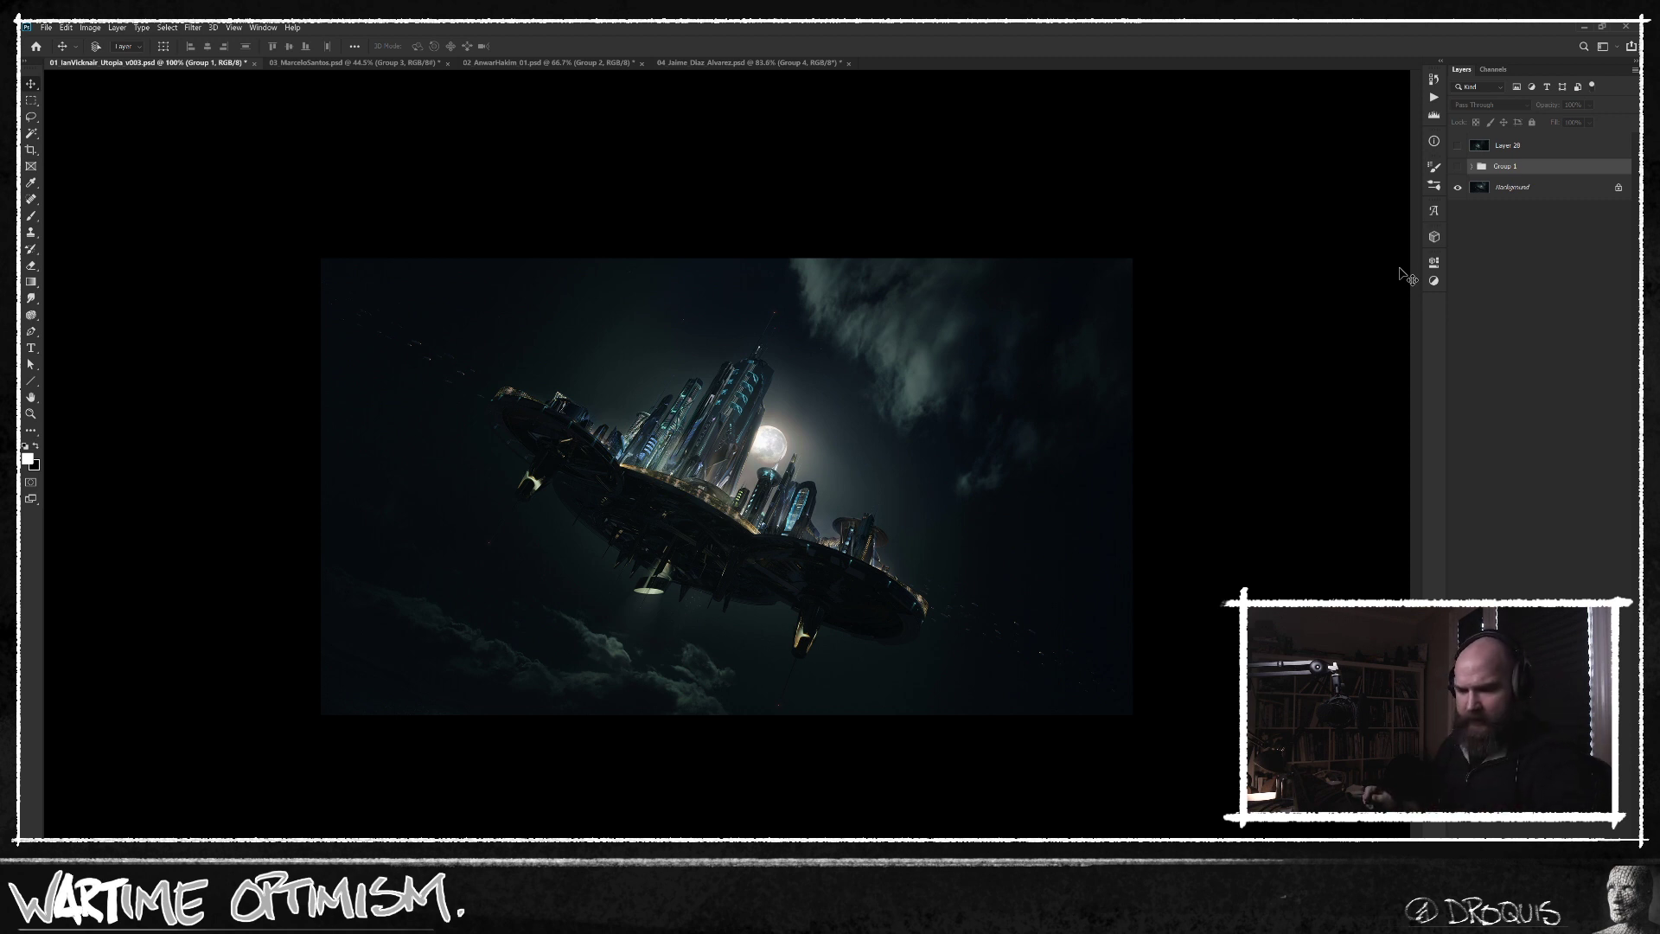
# Step: Zoom in on the floating city and show Layer 20 to compare the painting
pyautogui.press('ctrl')
pyautogui.moveTo(802, 508); pyautogui.dragTo(820, 512)
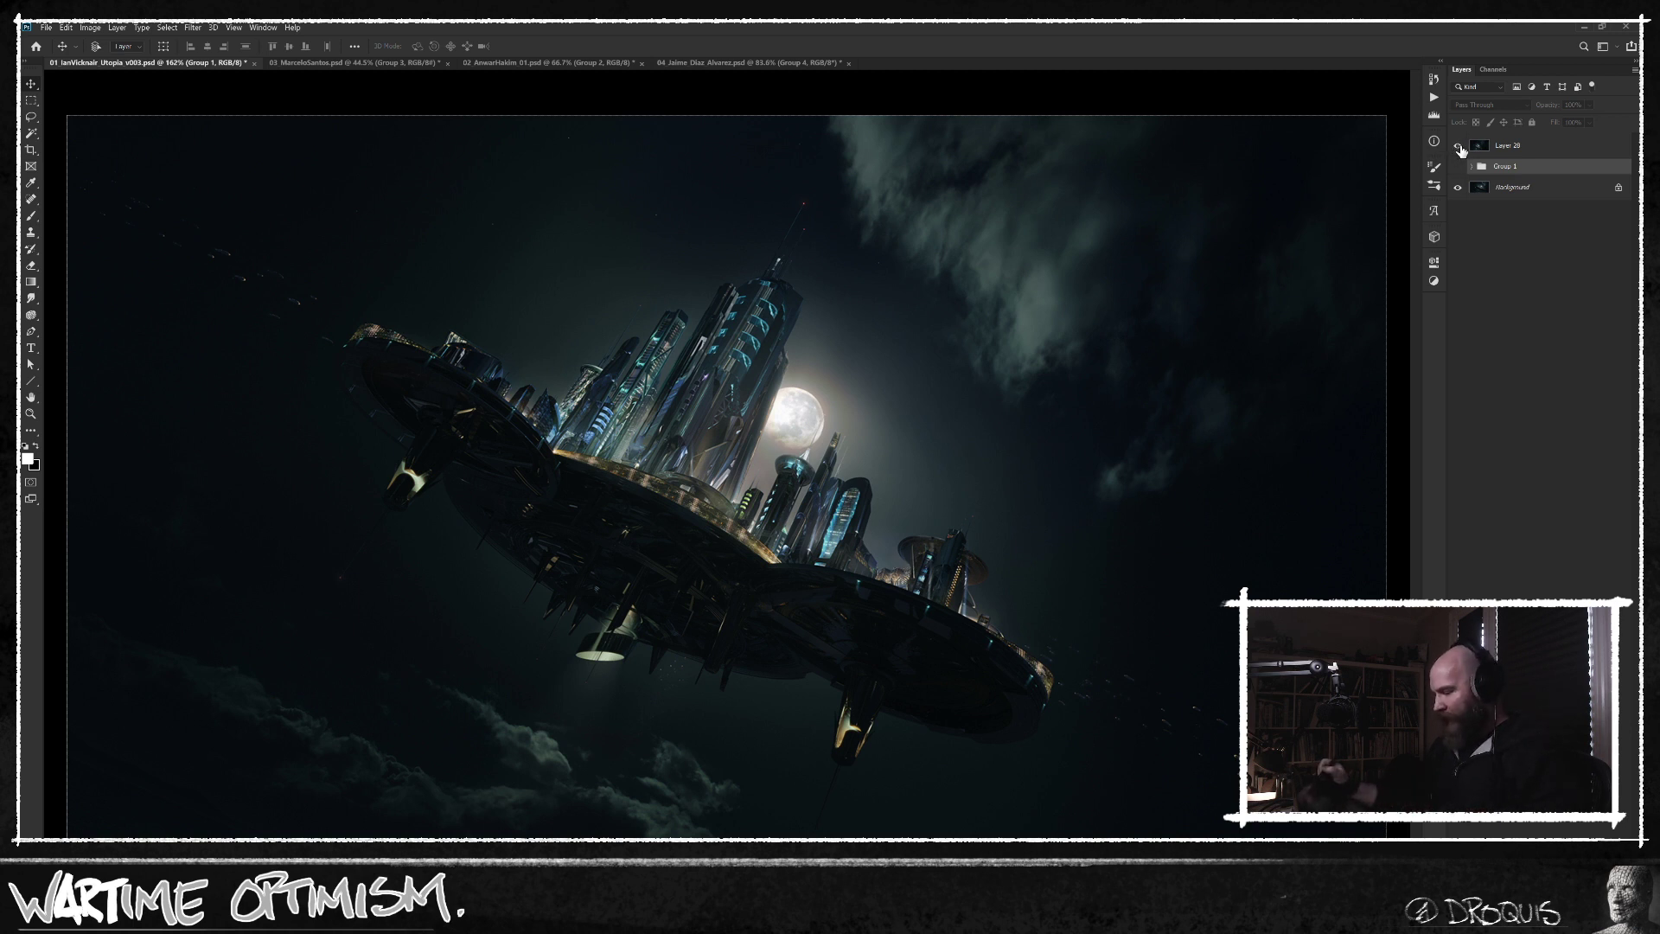
pyautogui.click(1459, 146)
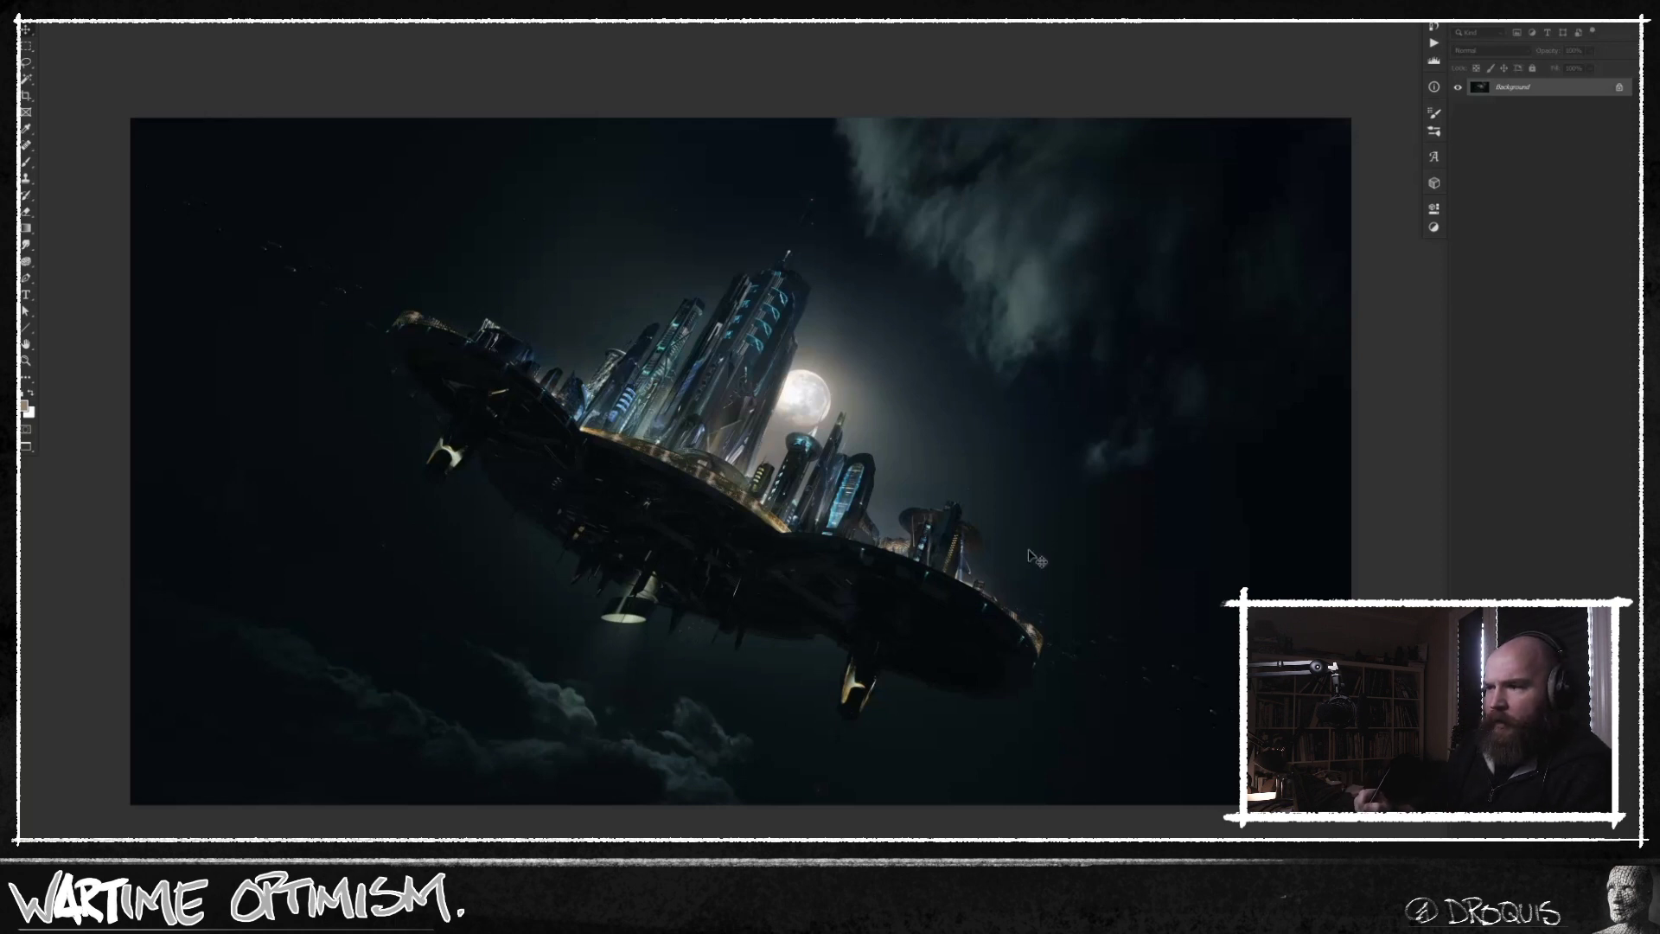
# Step: Flip the canvas to check the composition, then shrink the image to 2000 × 1125 px
pyautogui.press('h')
pyautogui.press('h')
pyautogui.scroll(5, 783, 481)
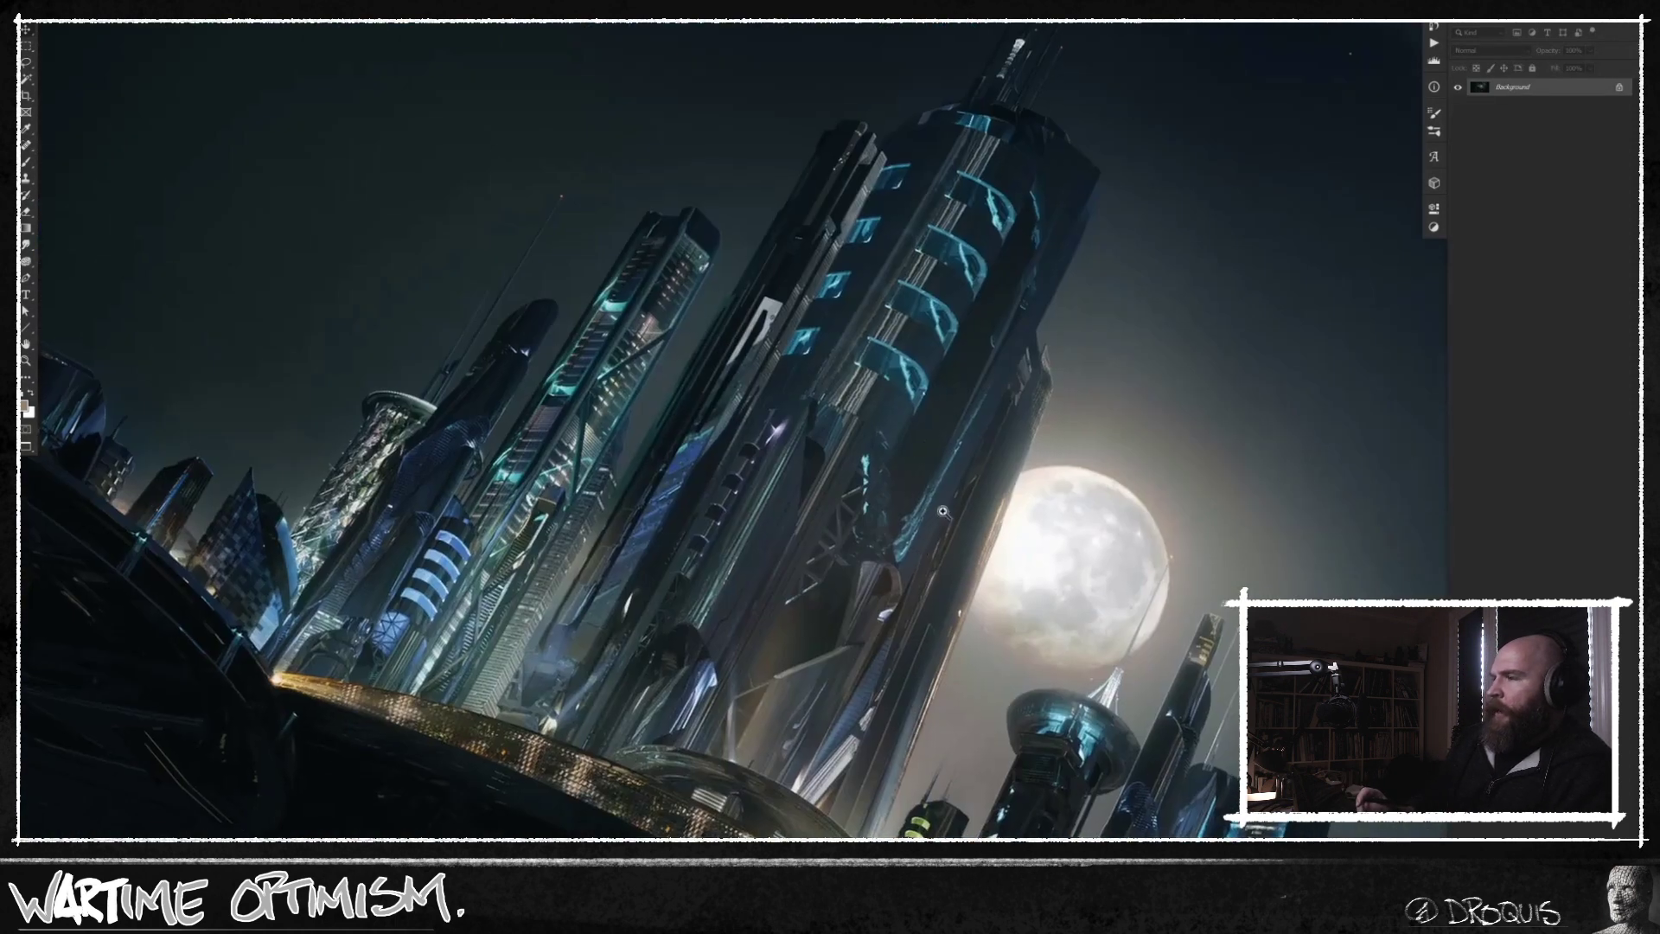
pyautogui.scroll(-5, 1081, 491)
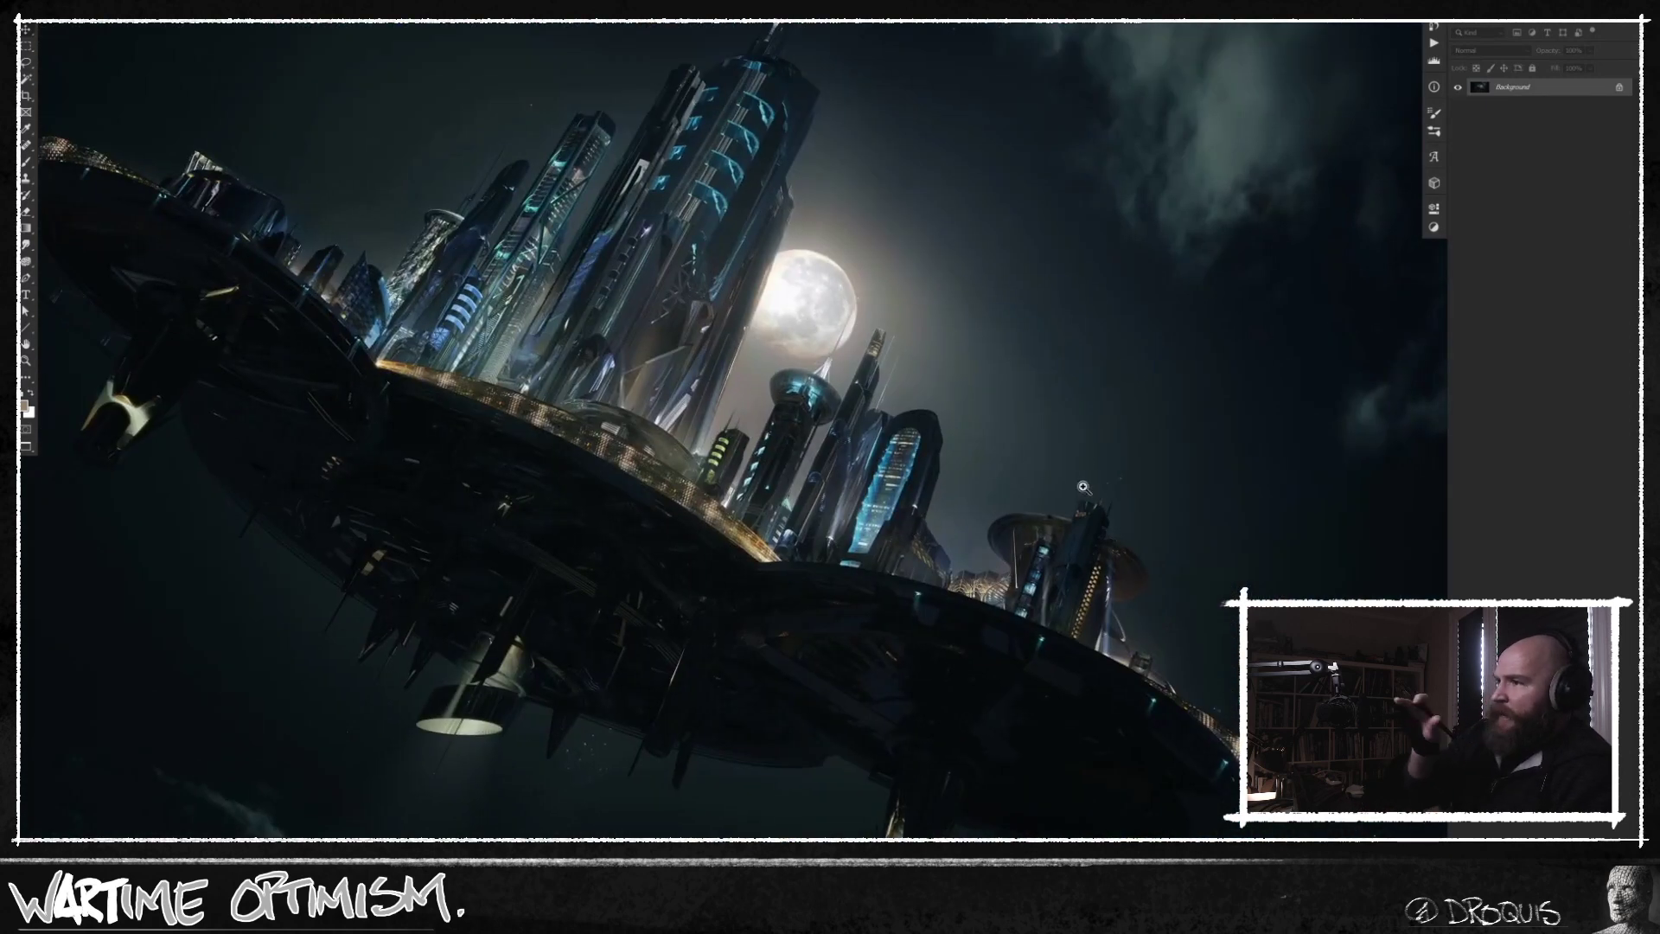
pyautogui.hotkey('ctrl', 'alt', 'i')
pyautogui.write('5200')
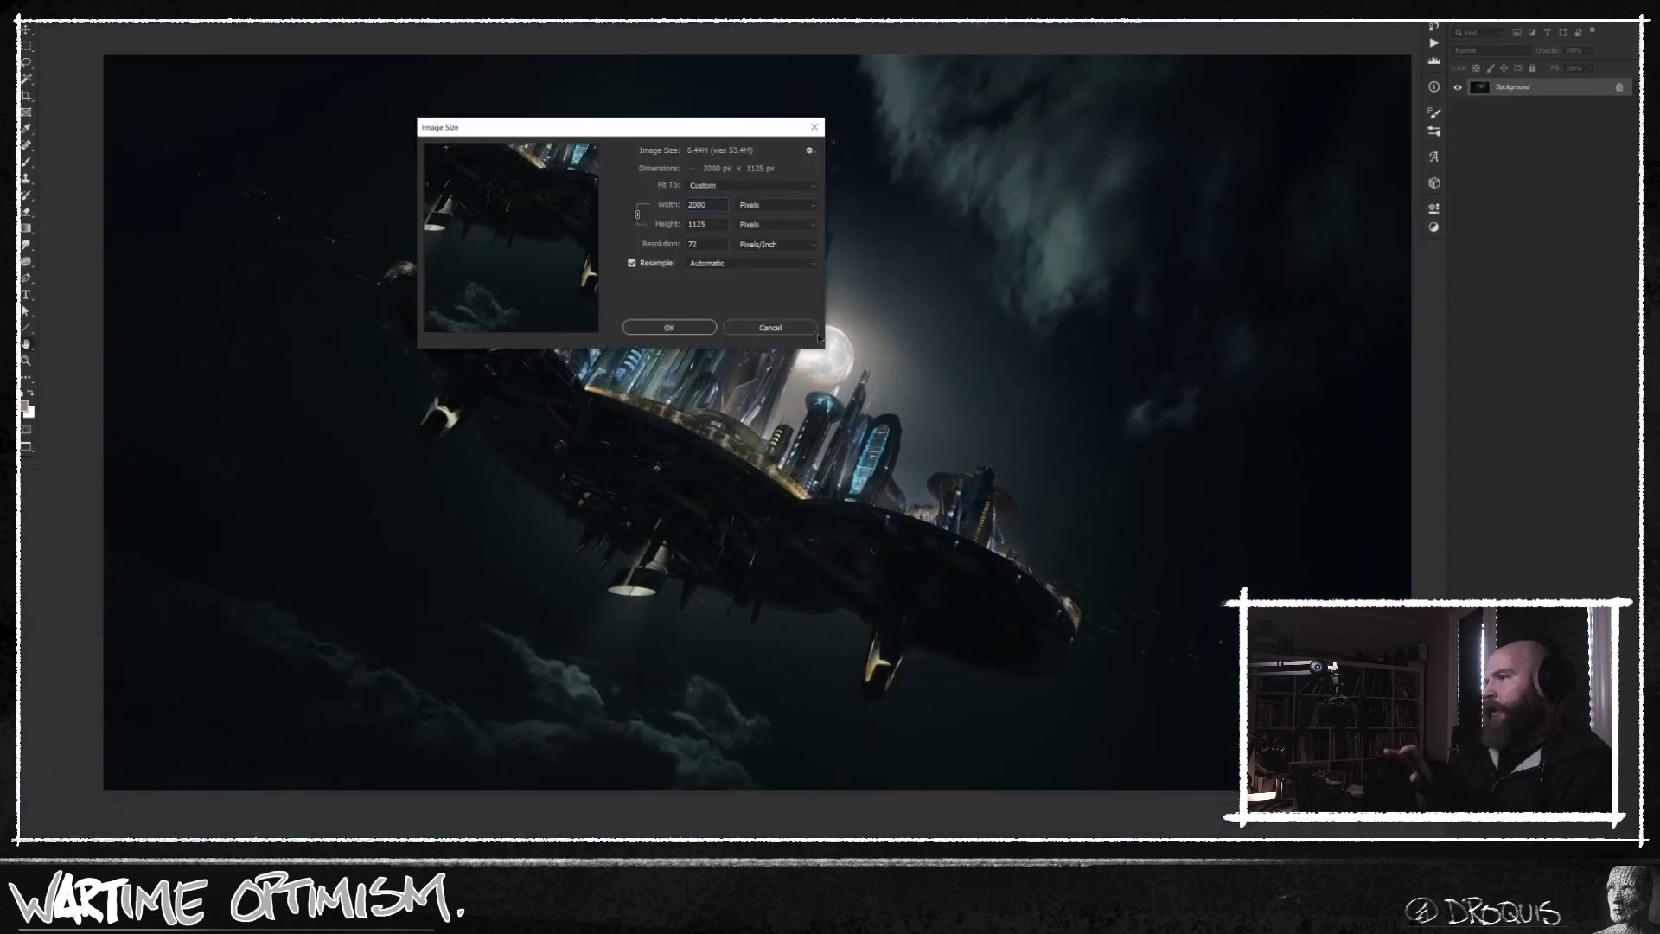
pyautogui.click(669, 327)
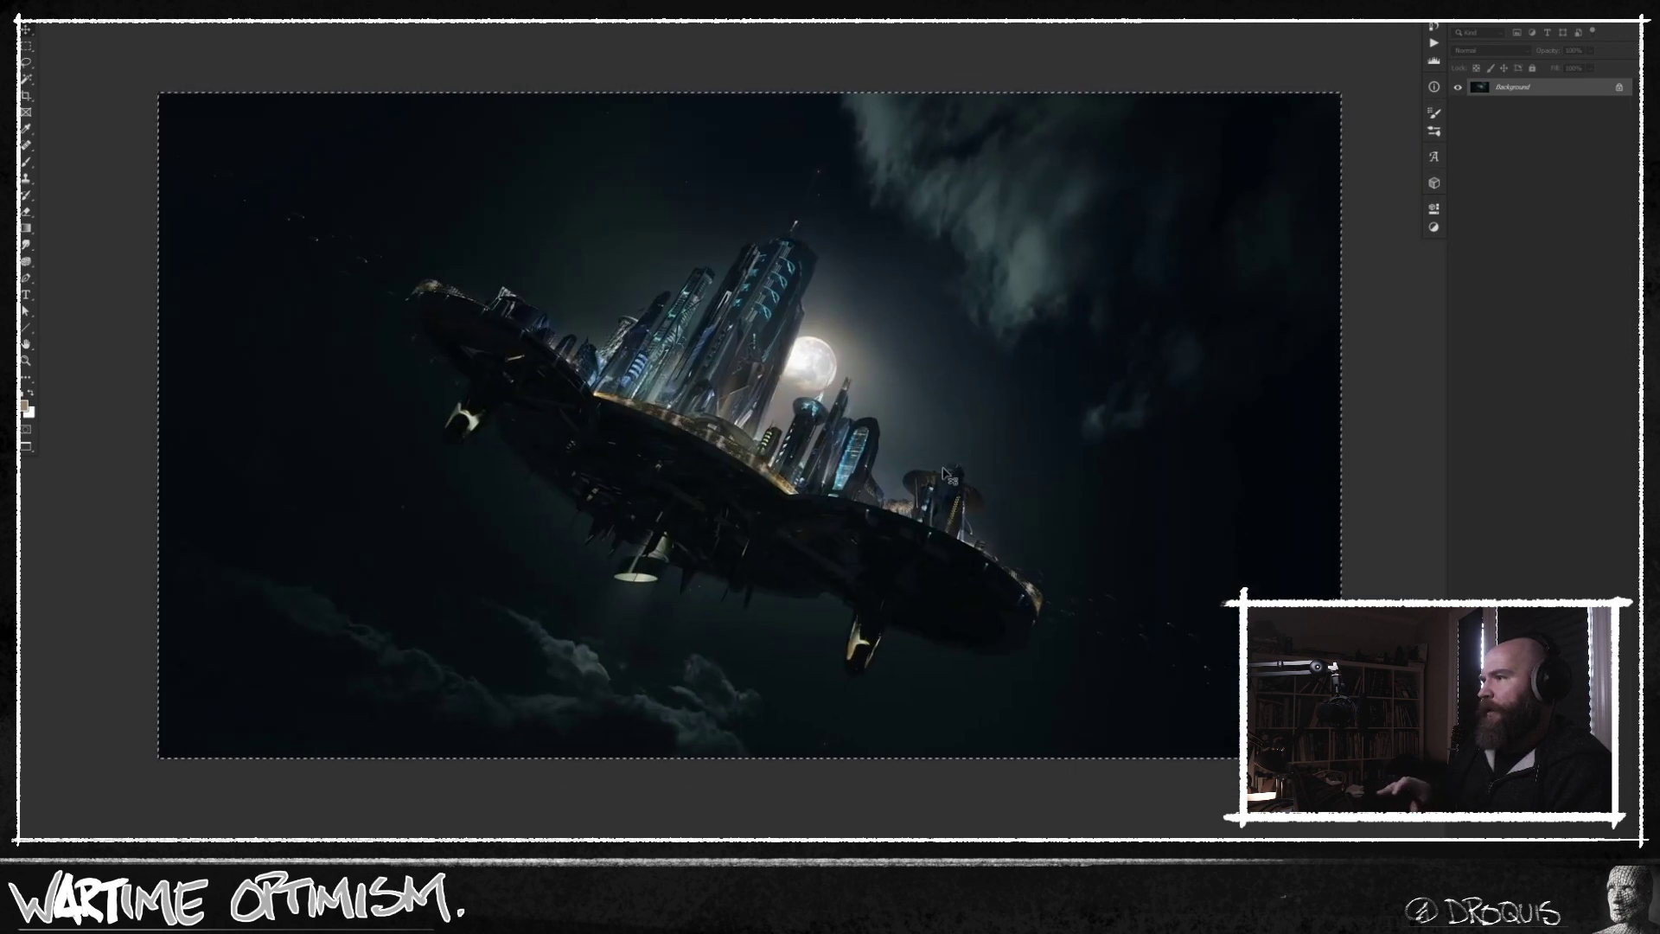
# Step: Duplicate the image and scale the copy down from its top-right corner
pyautogui.hotkey('ctrl', 'j')
pyautogui.hotkey('ctrl', 't')
pyautogui.moveTo(1340, 92); pyautogui.dragTo(1254, 169)
pyautogui.press('Return')
# Step: Add an empty paint layer and mask away the seam at the top of the scaled copy
pyautogui.hotkey('ctrl', 'shift', 'alt', 'n')
pyautogui.hotkey('alt', '[')
pyautogui.press('d')
pyautogui.press('x')
pyautogui.moveTo(778, 184); pyautogui.dragTo(1173, 367)
# Step: Paint soft, darker cloud strokes on the right side of the sky
pyautogui.hotkey('alt', ']')
pyautogui.moveTo(951, 385)
pyautogui.mouseDown()
pyautogui.moveTo(923, 352)
pyautogui.moveTo(883, 275)
pyautogui.moveTo(925, 403)
pyautogui.moveTo(1018, 398)
pyautogui.moveTo(837, 275)
pyautogui.moveTo(821, 206)
pyautogui.moveTo(874, 169)
pyautogui.moveTo(873, 260)
pyautogui.mouseUp()
pyautogui.moveTo(994, 363)
pyautogui.mouseDown()
pyautogui.moveTo(925, 328)
pyautogui.moveTo(951, 389)
pyautogui.moveTo(1017, 288)
pyautogui.mouseUp()
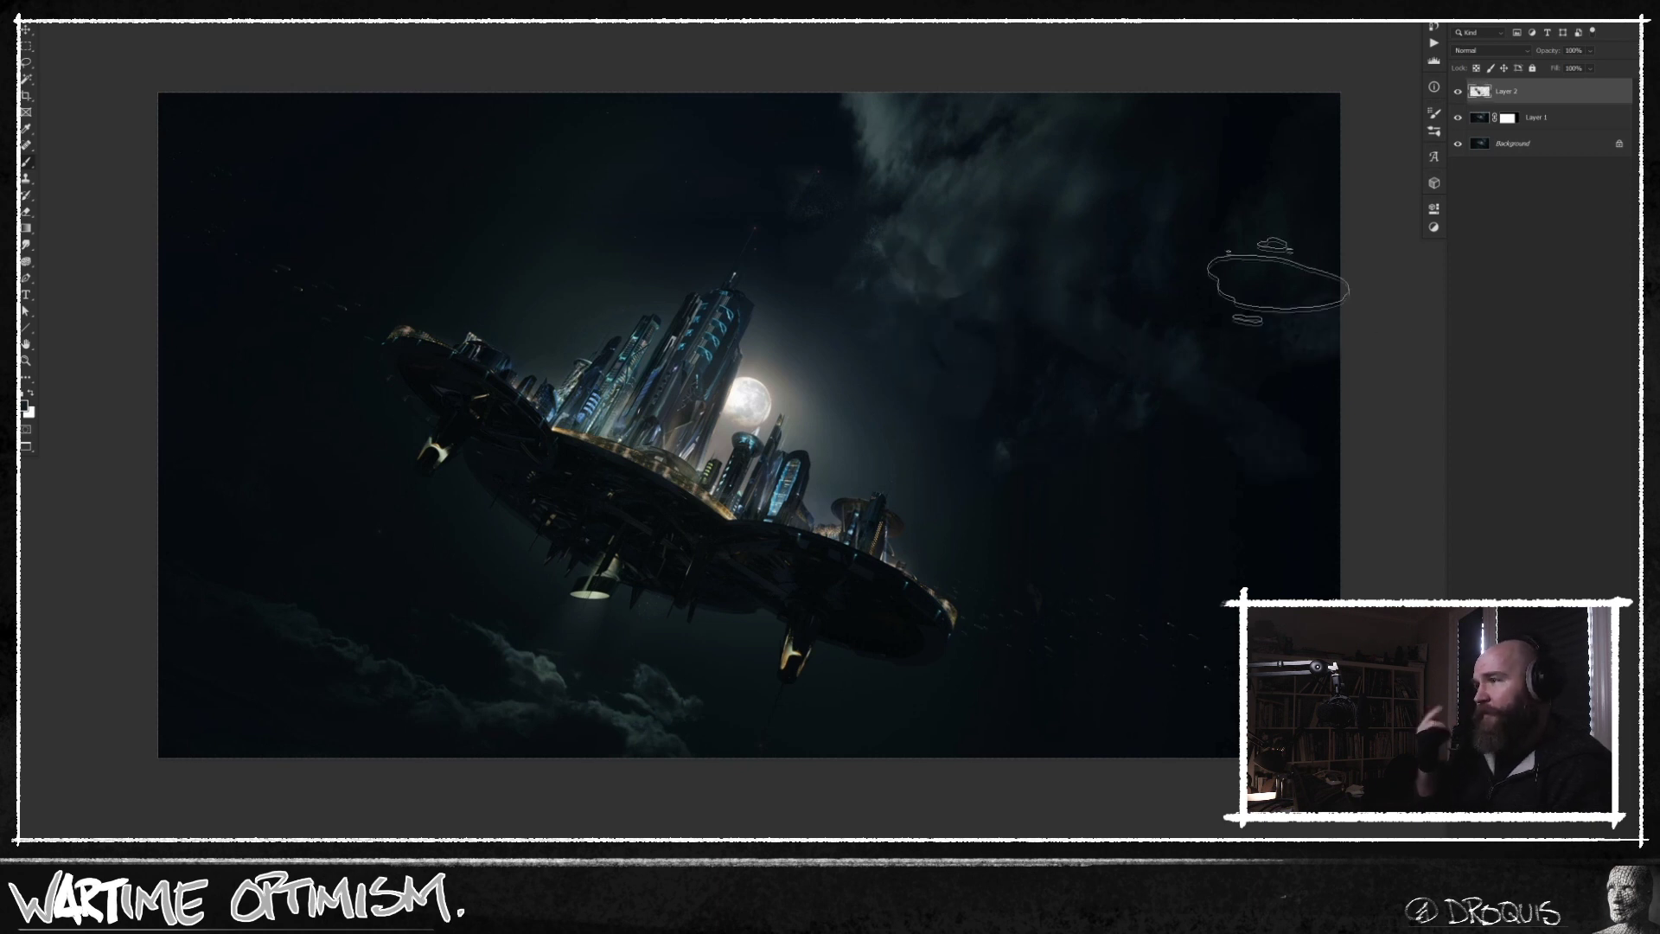
# Step: Brighten part of the painting with a masked Curves layer, then sketch light strokes on a new layer
pyautogui.hotkey('ctrl', 'm')
pyautogui.moveTo(1307, 360); pyautogui.dragTo(1271, 277)
pyautogui.hotkey('ctrl', 'i')
pyautogui.press('x')
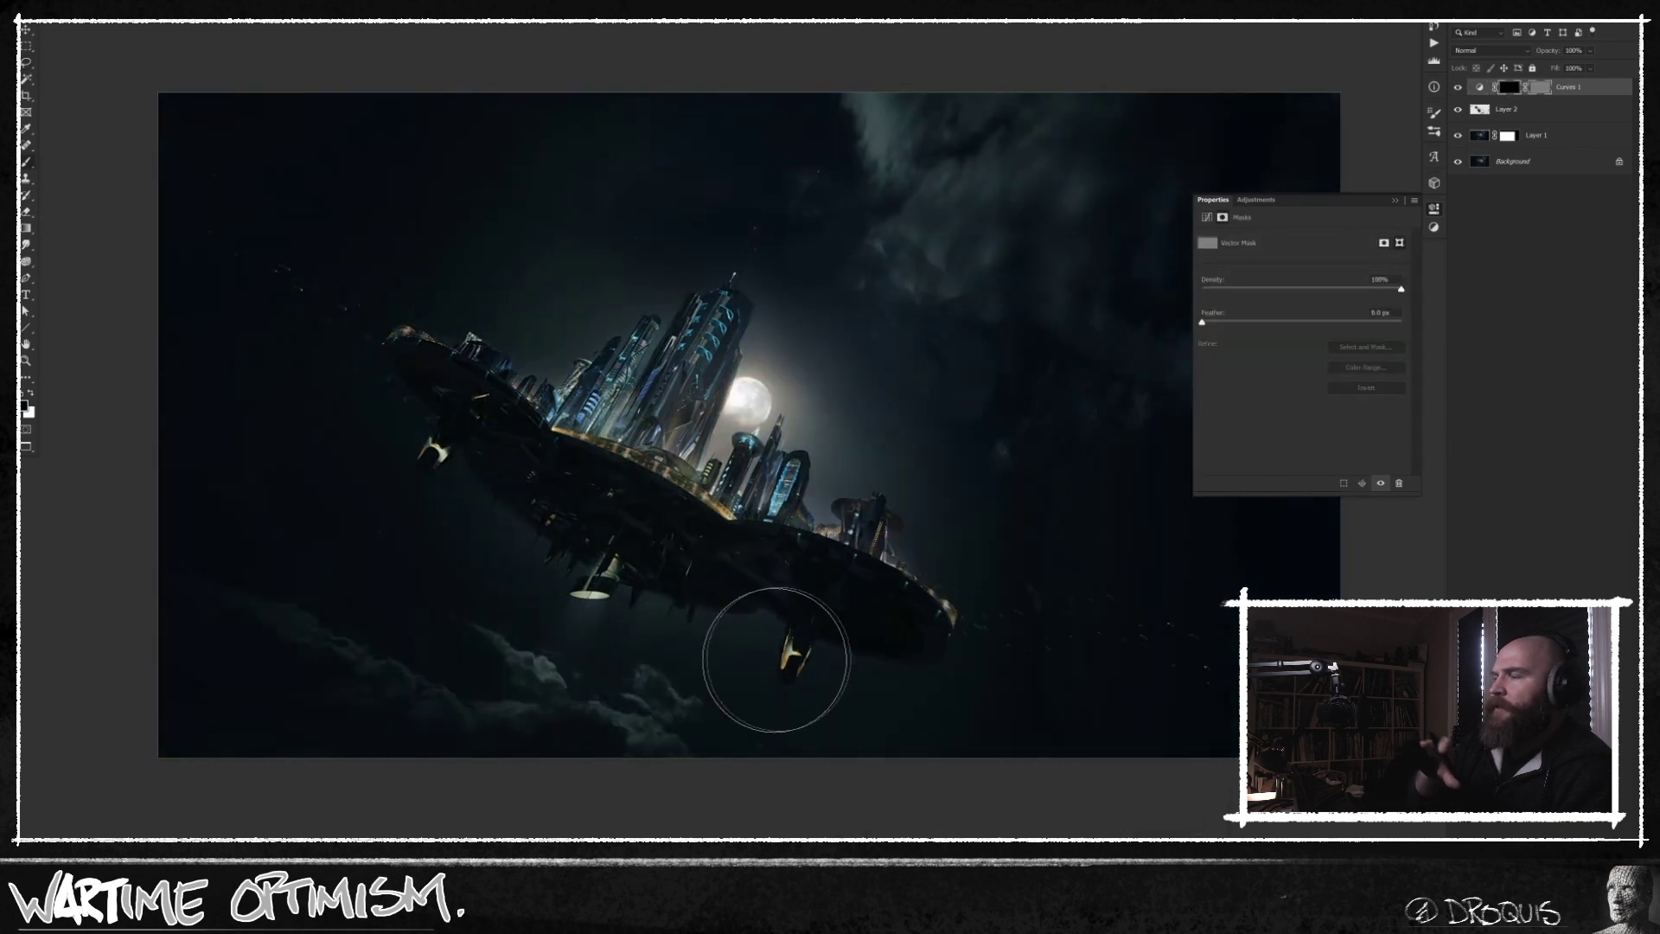
pyautogui.scroll(-1, 760, 667)
pyautogui.moveTo(204, 612); pyautogui.dragTo(632, 526)
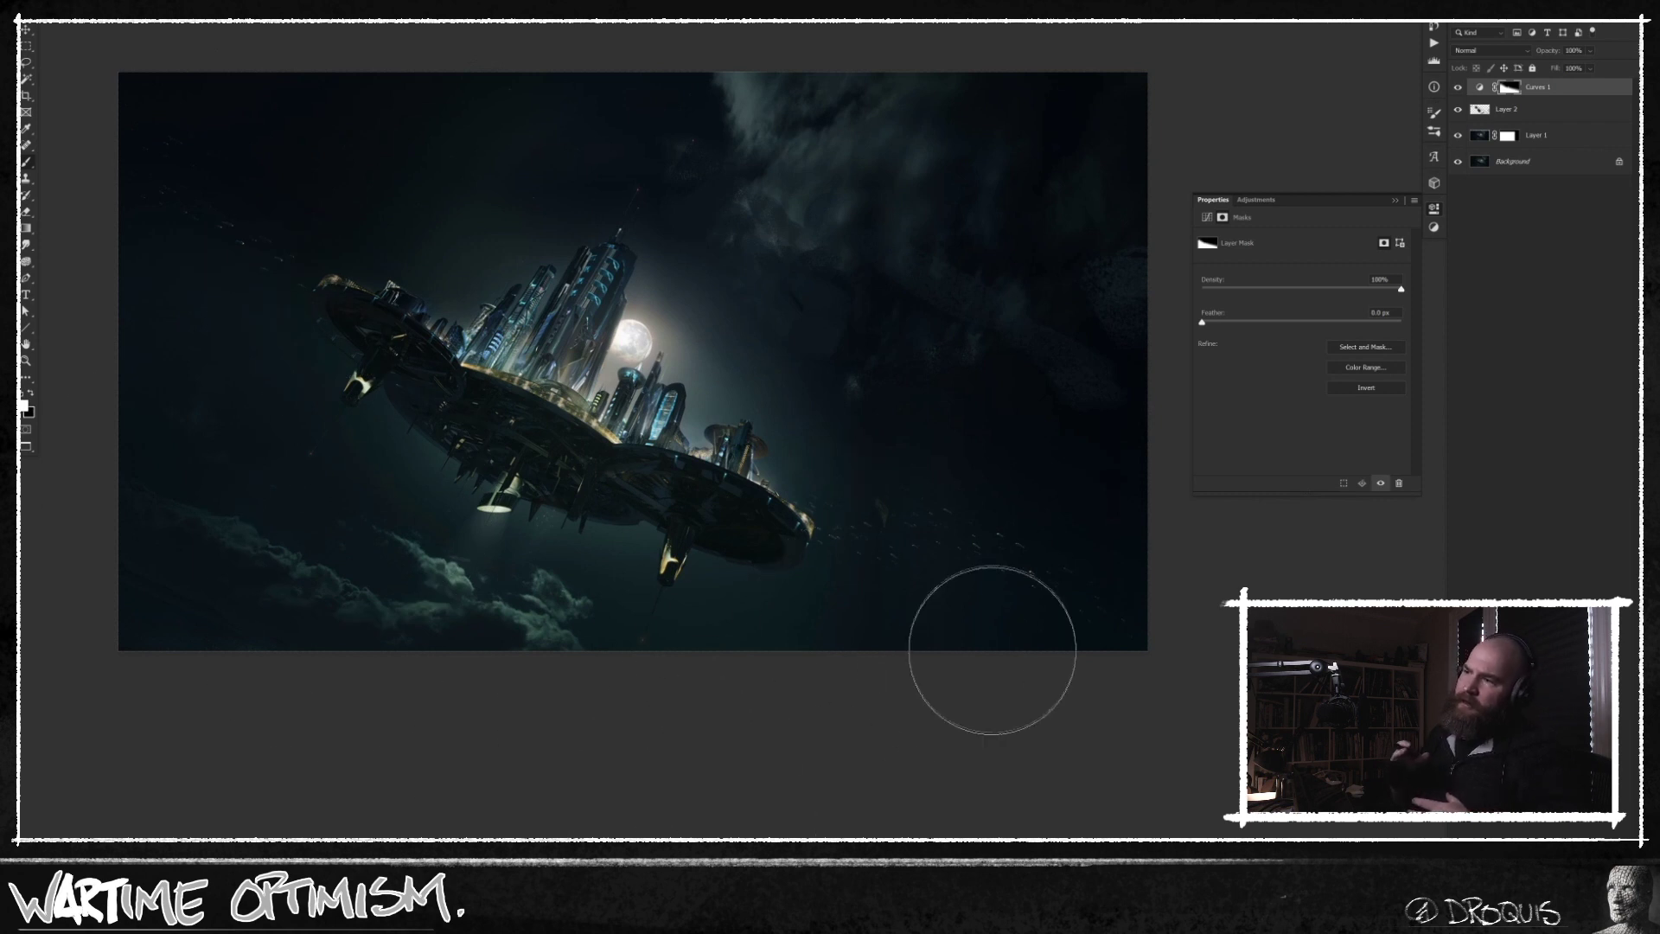
pyautogui.press('[')
pyautogui.press('[')
pyautogui.press('[')
pyautogui.press('[')
pyautogui.press('[')
pyautogui.press('[')
pyautogui.press('x')
pyautogui.hotkey('ctrl', 'shift', 'alt', 'n')
pyautogui.moveTo(855, 326); pyautogui.dragTo(670, 195)
# Step: Add a black-filled Color Dodge layer and paint tan glows on deck lights and teal on tower edges
pyautogui.hotkey('ctrl', 'shift', 'alt', 'n')
pyautogui.hotkey('shift', 'alt', 'd')
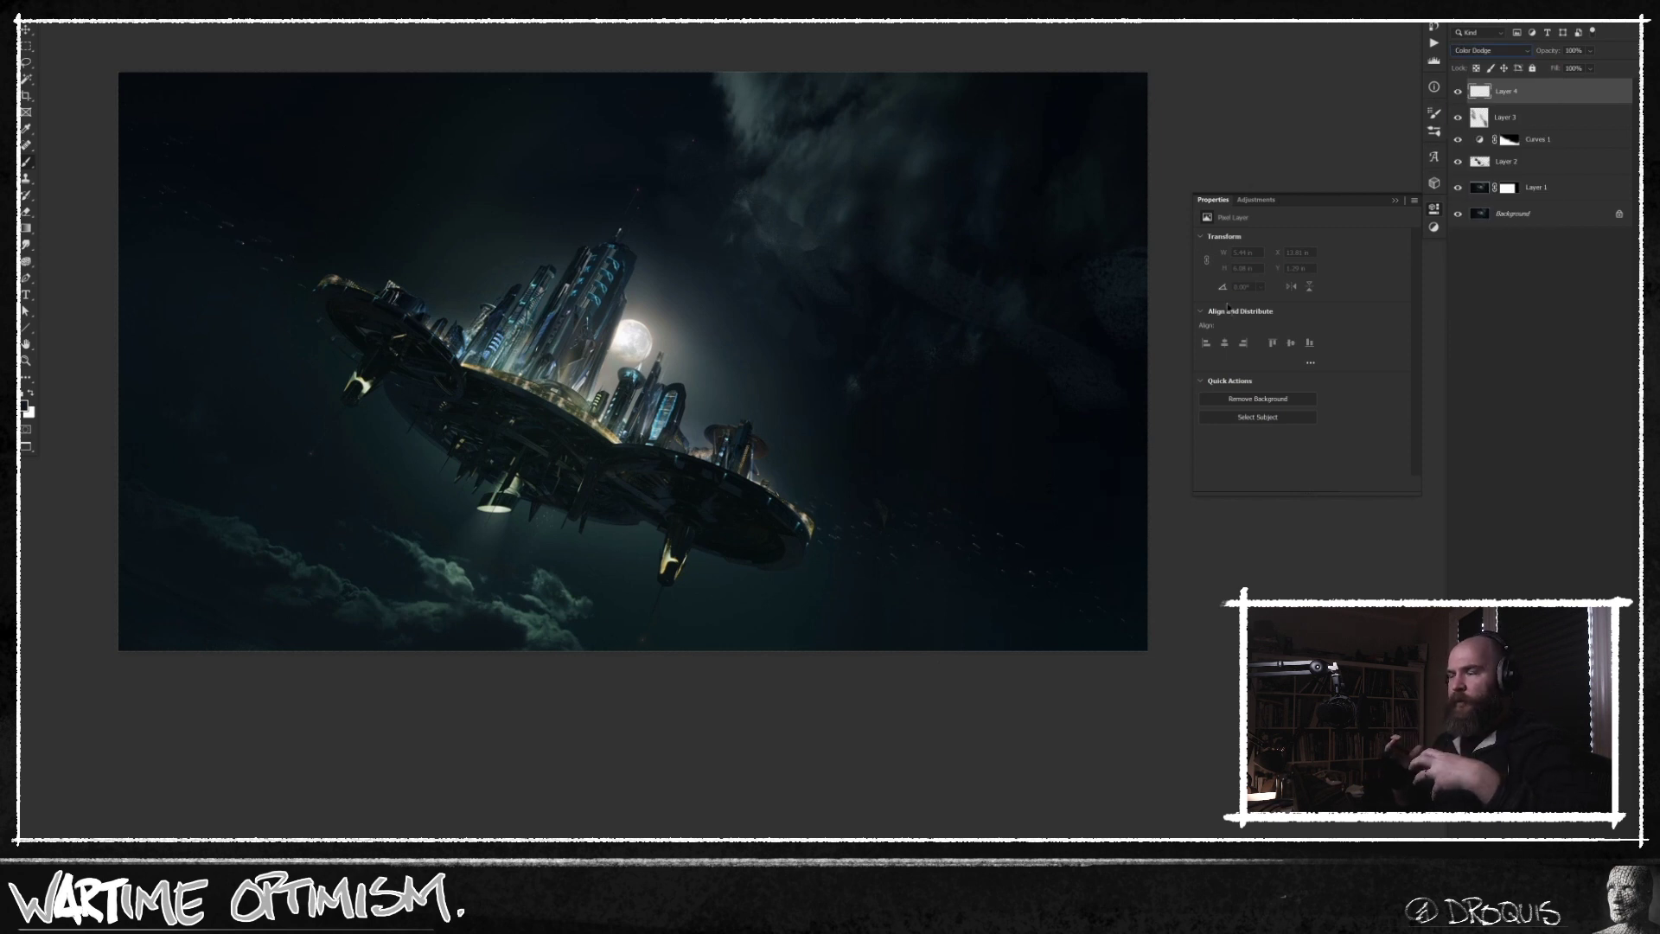
pyautogui.hotkey('alt', 'BackSpace')
pyautogui.keyDown('alt'); pyautogui.click(605, 363); pyautogui.keyUp('alt')
pyautogui.click(24, 404)
pyautogui.press('Return')
pyautogui.rightClick(644, 286)
pyautogui.press('Escape')
pyautogui.moveTo(450, 381); pyautogui.dragTo(623, 437)
pyautogui.keyDown('alt'); pyautogui.click(596, 294); pyautogui.keyUp('alt')
pyautogui.moveTo(609, 260)
pyautogui.mouseDown()
pyautogui.moveTo(593, 320)
pyautogui.moveTo(517, 333)
pyautogui.mouseUp()
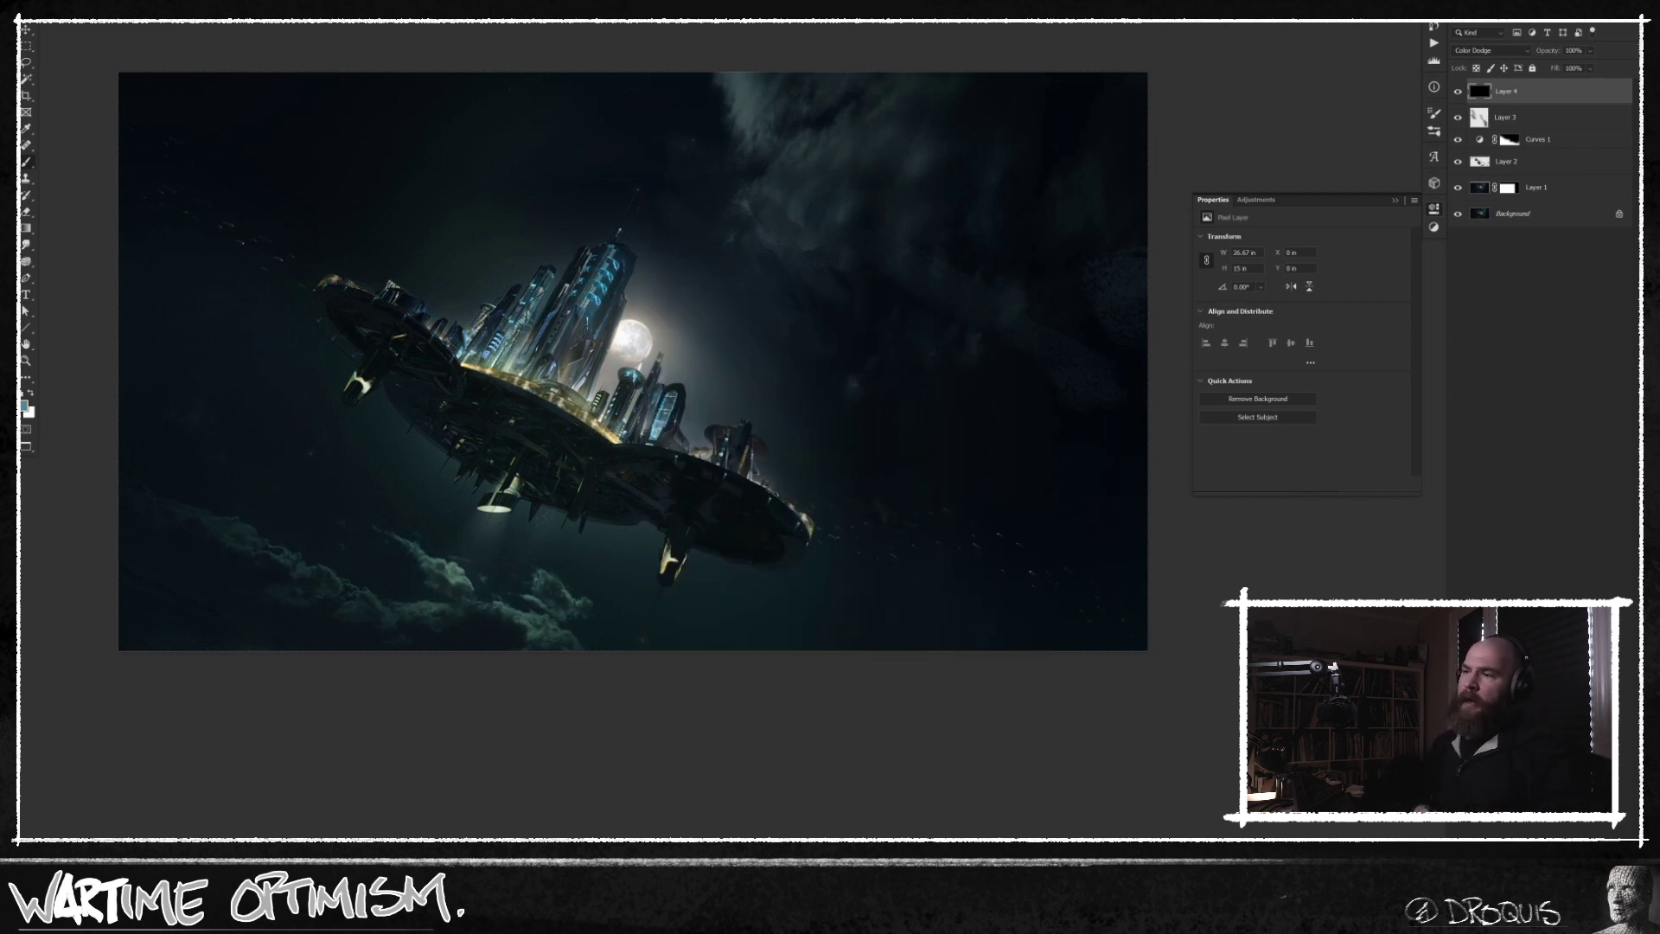
# Step: Add a new layer below the dodge layer and choose a reddish-orange streak colour
pyautogui.click(24, 404)
pyautogui.click(1018, 160)
pyautogui.click(1148, 88)
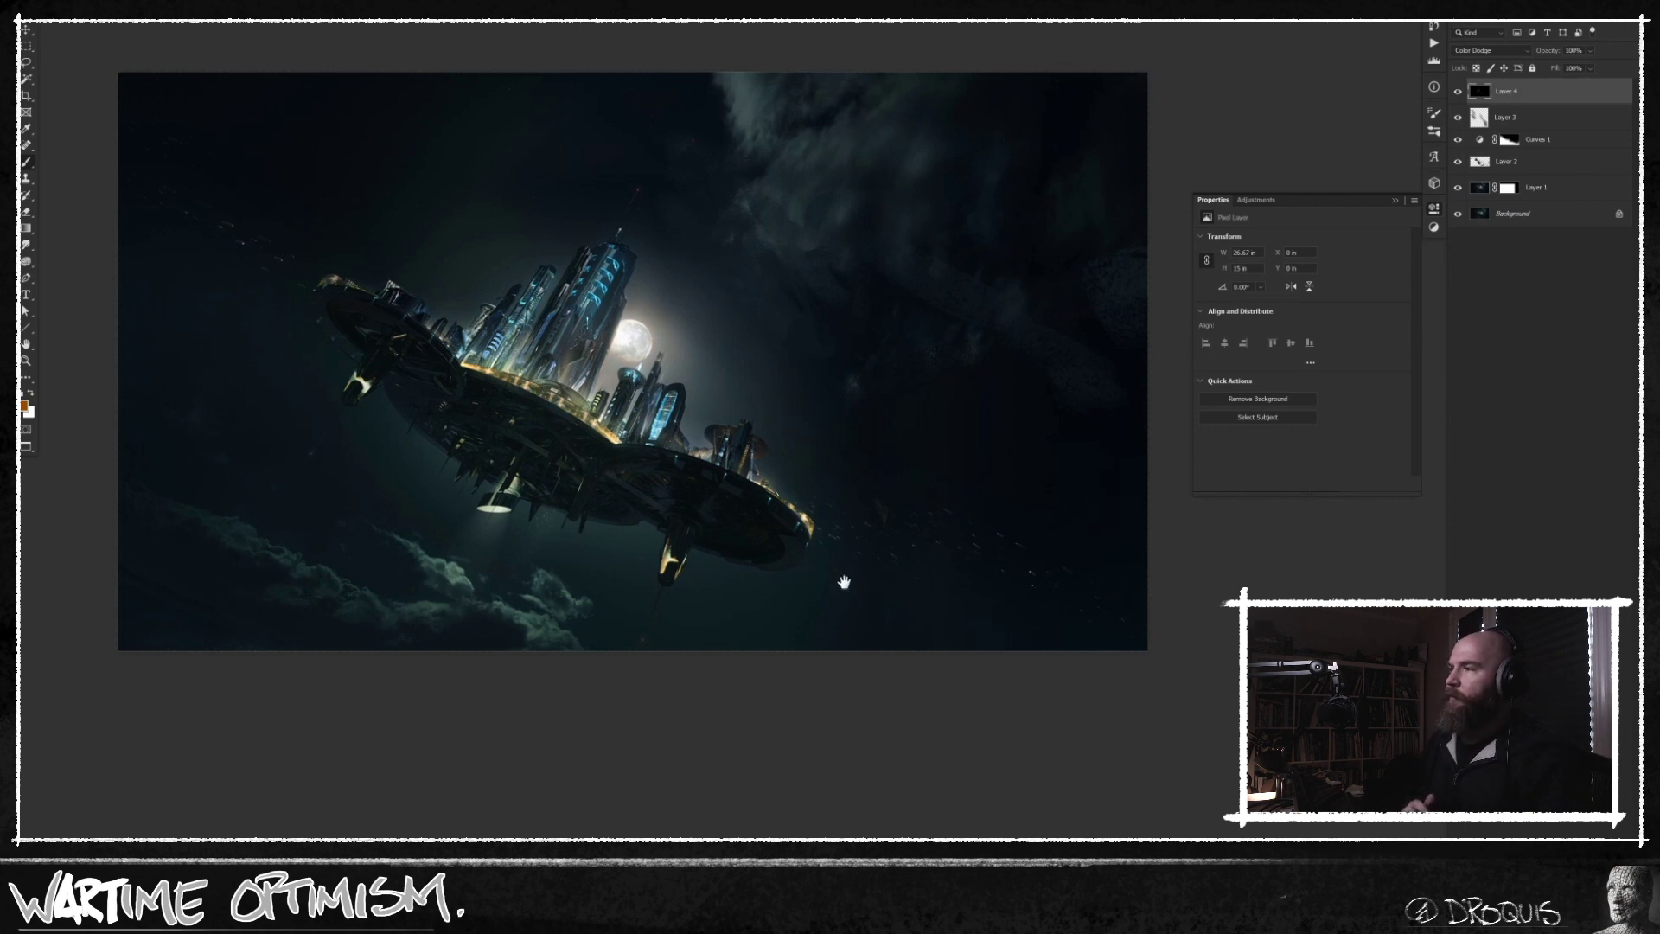
pyautogui.moveTo(802, 566); pyautogui.dragTo(859, 566)
pyautogui.hotkey('alt', '[')
pyautogui.hotkey('ctrl', 'shift', 'alt', 'n')
pyautogui.click(24, 404)
pyautogui.click(1035, 250)
pyautogui.click(1009, 187)
# Step: Paint several orange light streaks across the upper-left sky
pyautogui.press('Return')
pyautogui.scroll(2, 273, 200)
pyautogui.click(24, 405)
pyautogui.press('Return')
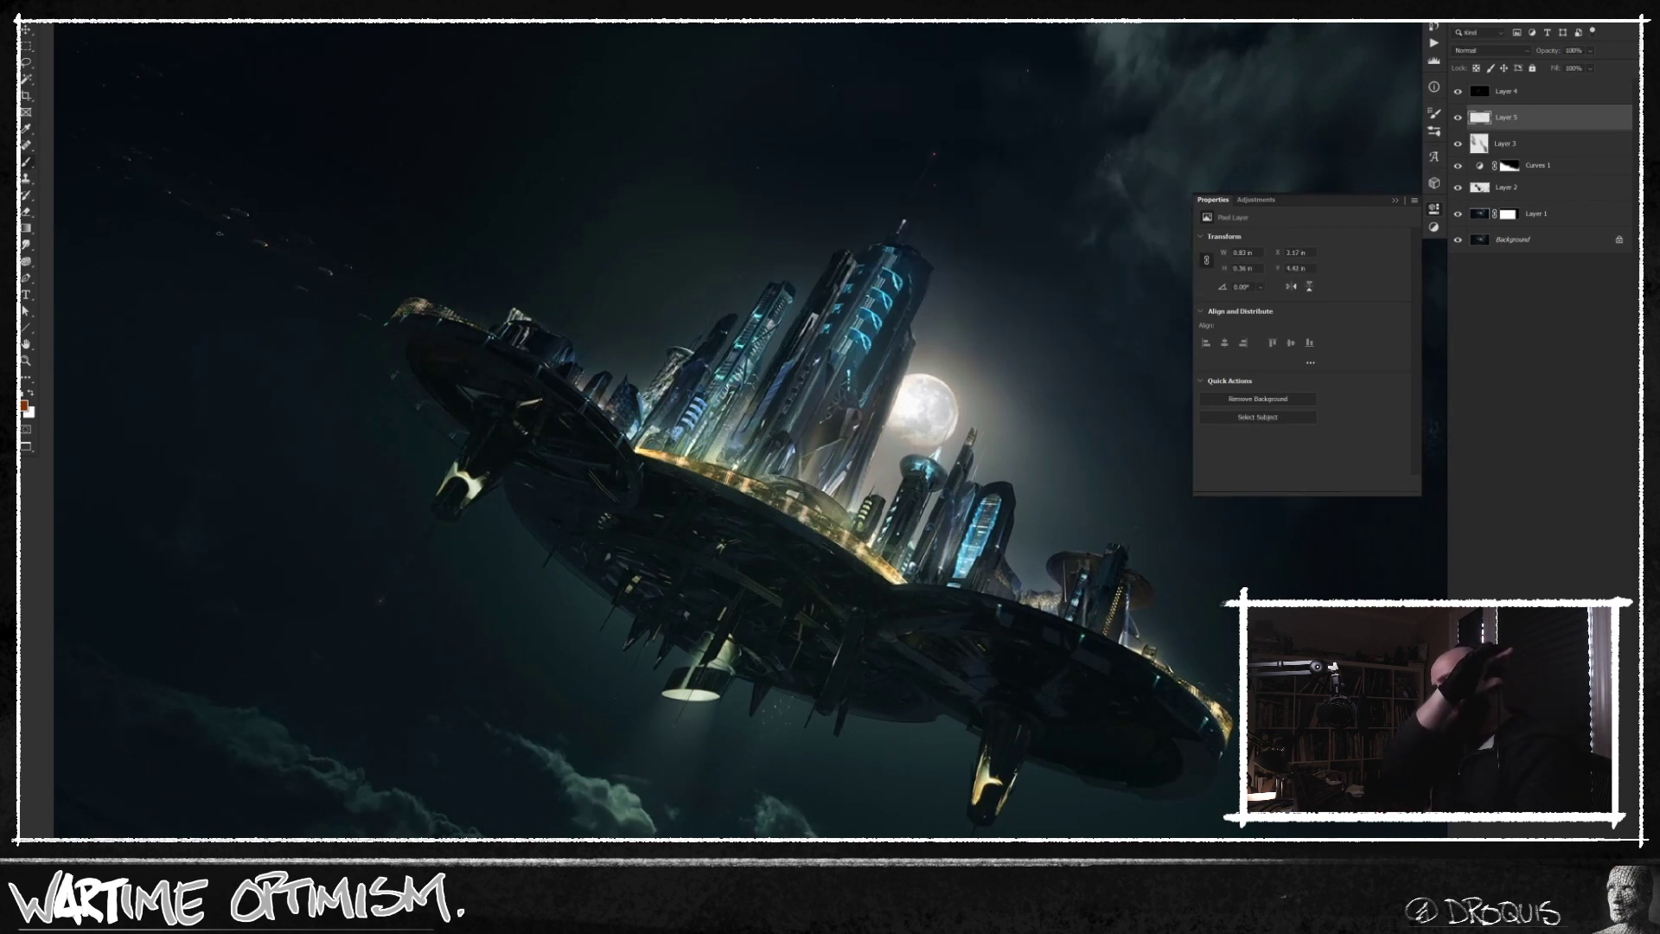
pyautogui.click(293, 238)
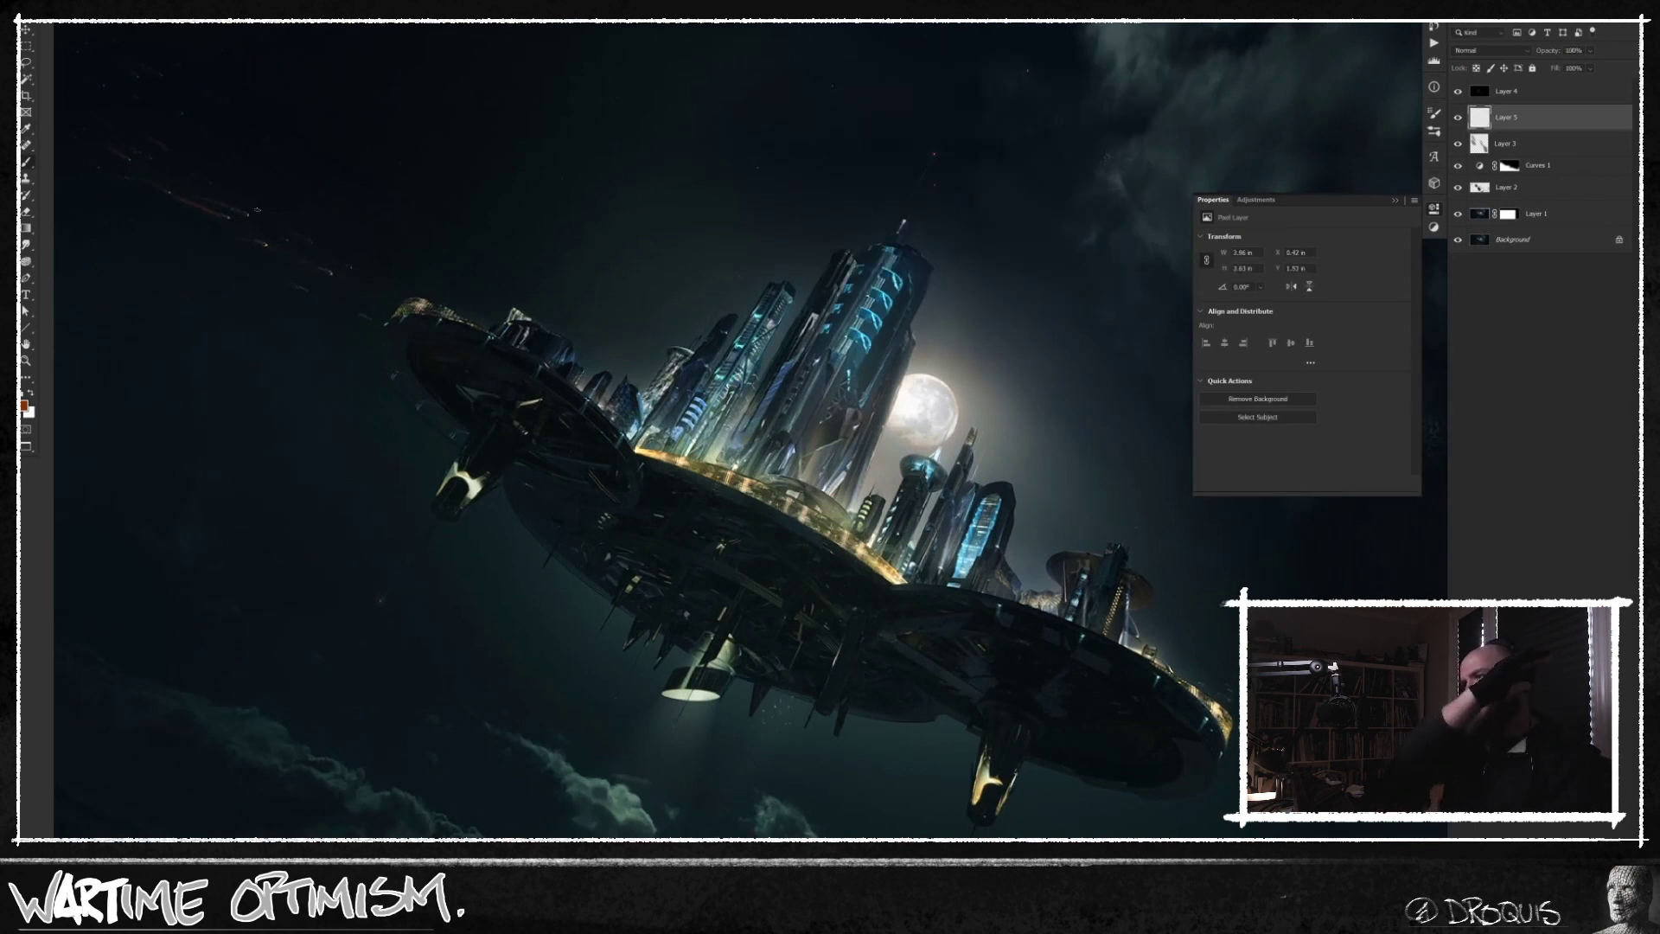
pyautogui.click(24, 405)
pyautogui.press('Return')
pyautogui.click(344, 279)
pyautogui.click(25, 404)
pyautogui.press('Return')
pyautogui.click(372, 322)
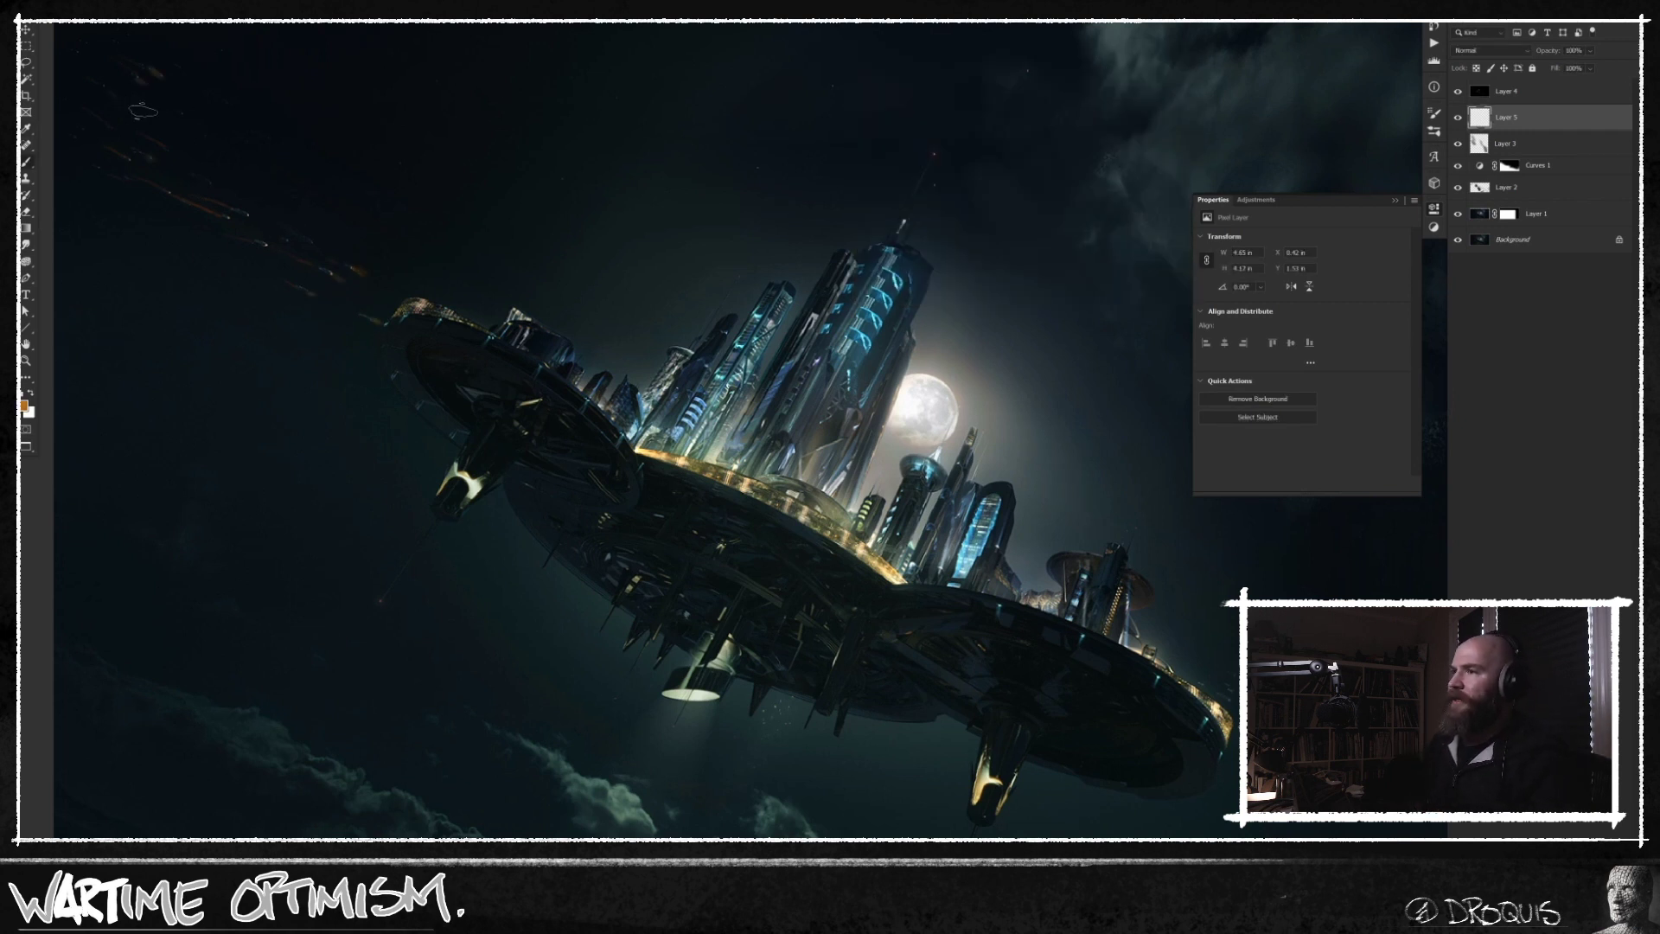
# Step: Fit the whole image on screen and stamp a merged copy onto a masked layer
pyautogui.moveTo(142, 111); pyautogui.dragTo(88, 47)
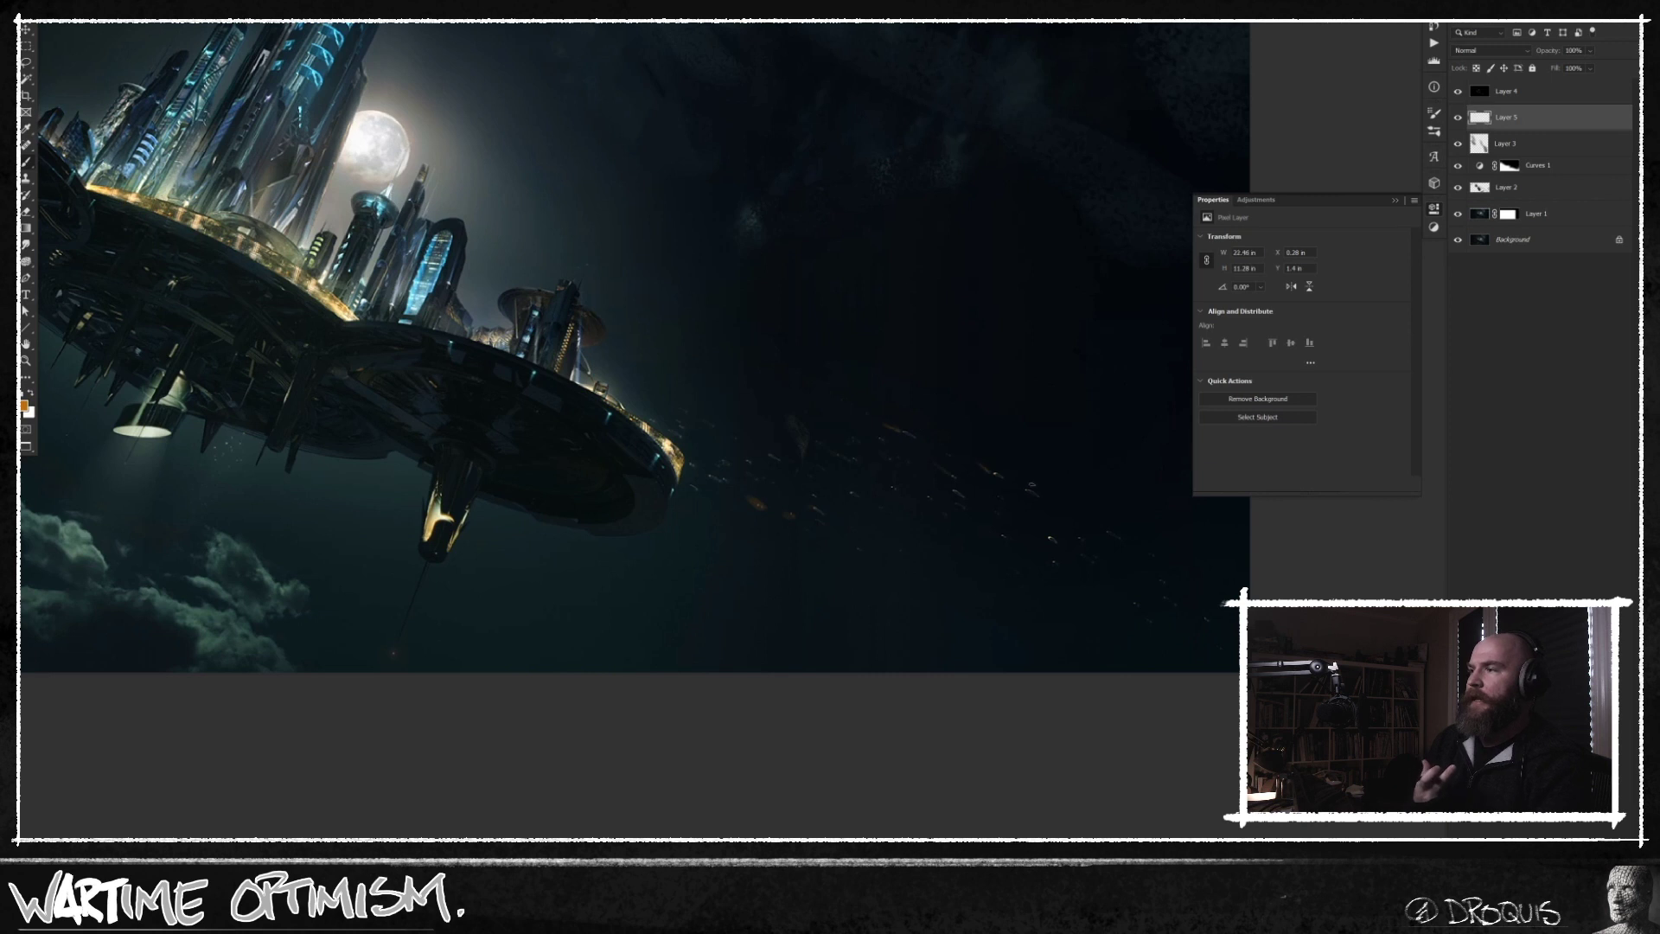
pyautogui.hotkey('ctrl', '0')
pyautogui.hotkey('ctrl', 'a')
pyautogui.hotkey('ctrl', 'shift', 'alt', 'e')
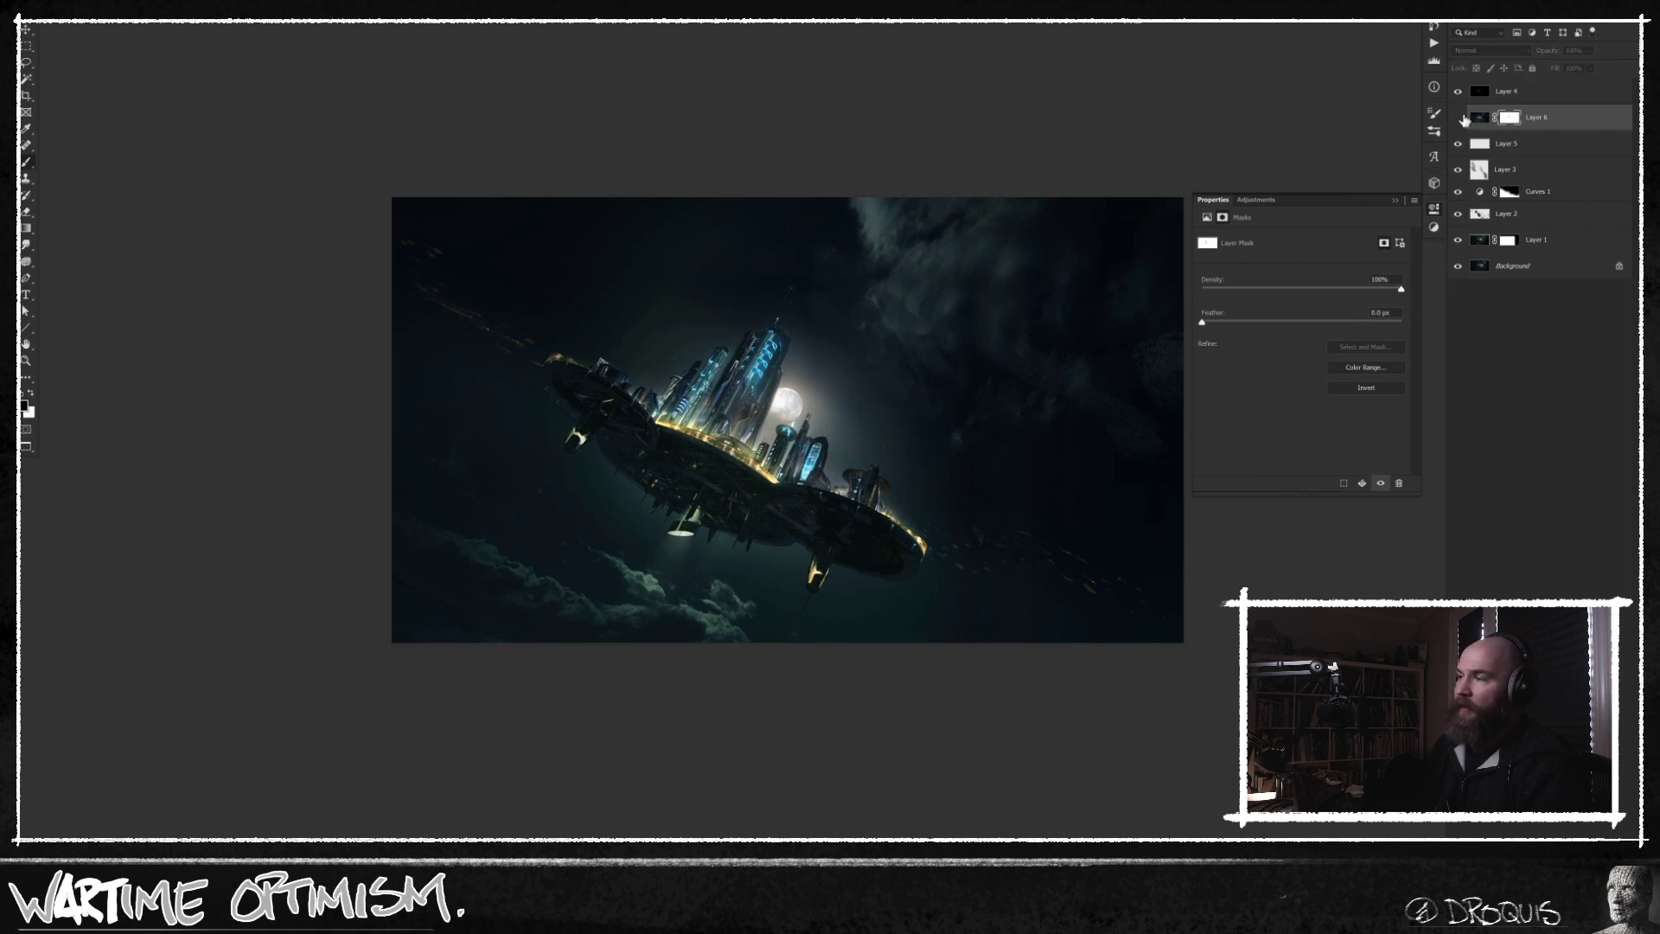
# Step: On a new layer, select right- and left-edge regions and brighten them with Levels
pyautogui.hotkey('ctrl', 'shift', 'alt', 'n')
pyautogui.moveTo(1050, 506)
pyautogui.mouseDown()
pyautogui.moveTo(1078, 689)
pyautogui.moveTo(1070, 458)
pyautogui.mouseUp()
pyautogui.moveTo(515, 198)
pyautogui.mouseDown()
pyautogui.moveTo(393, 429)
pyautogui.moveTo(497, 190)
pyautogui.mouseUp()
pyautogui.hotkey('ctrl', 'h')
pyautogui.hotkey('ctrl', 'l')
pyautogui.moveTo(643, 269); pyautogui.dragTo(508, 268)
pyautogui.press('Return')
# Step: Motion-blur the streaks at -26°, set Screen blending with a mask, and add a desaturating Hue/Saturation layer
pyautogui.click(195, 12)
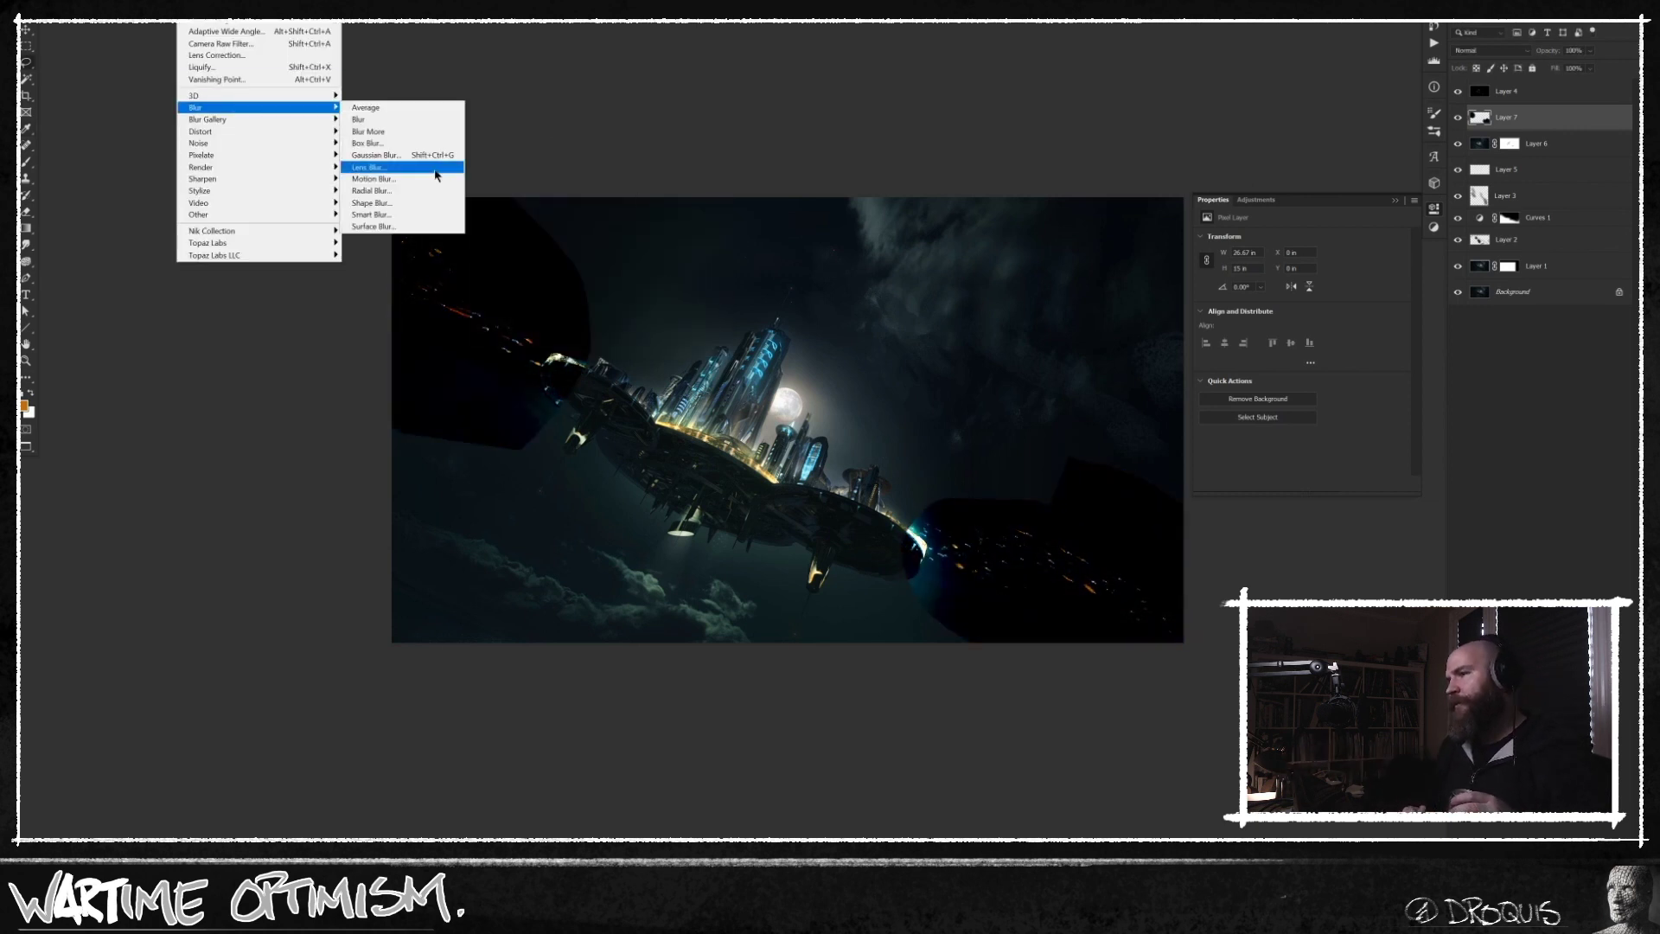
pyautogui.click(406, 170)
pyautogui.hotkey('shift', 'Up')
pyautogui.press('Up')
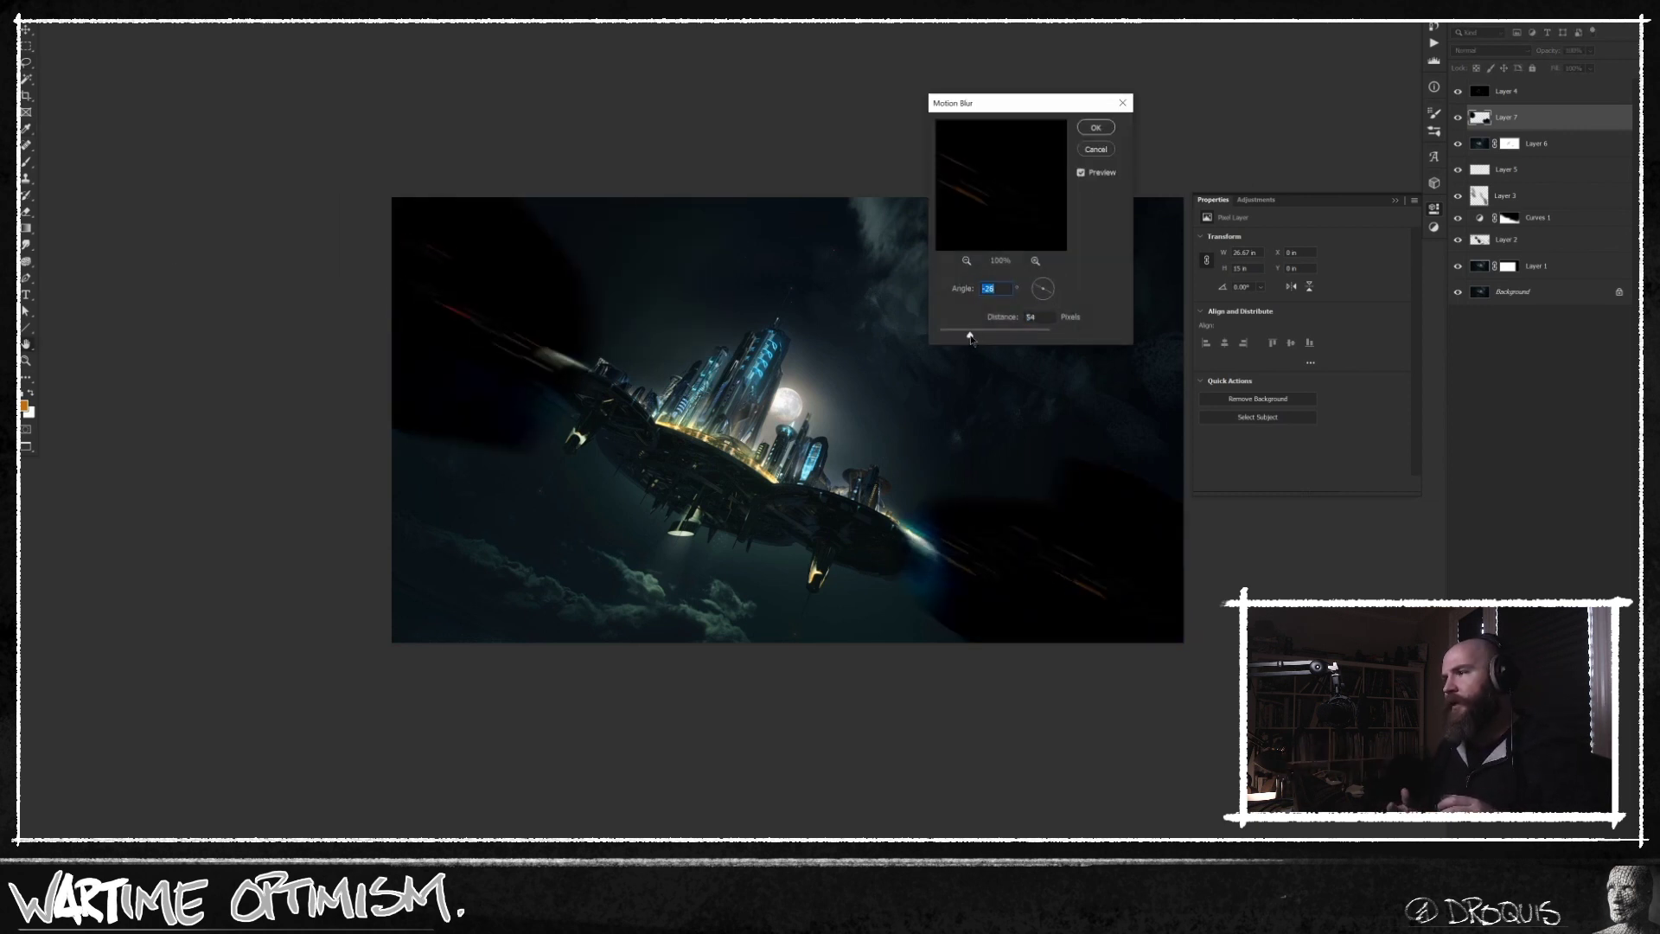
pyautogui.press('Return')
pyautogui.click(1489, 50)
pyautogui.click(1470, 147)
pyautogui.press('x')
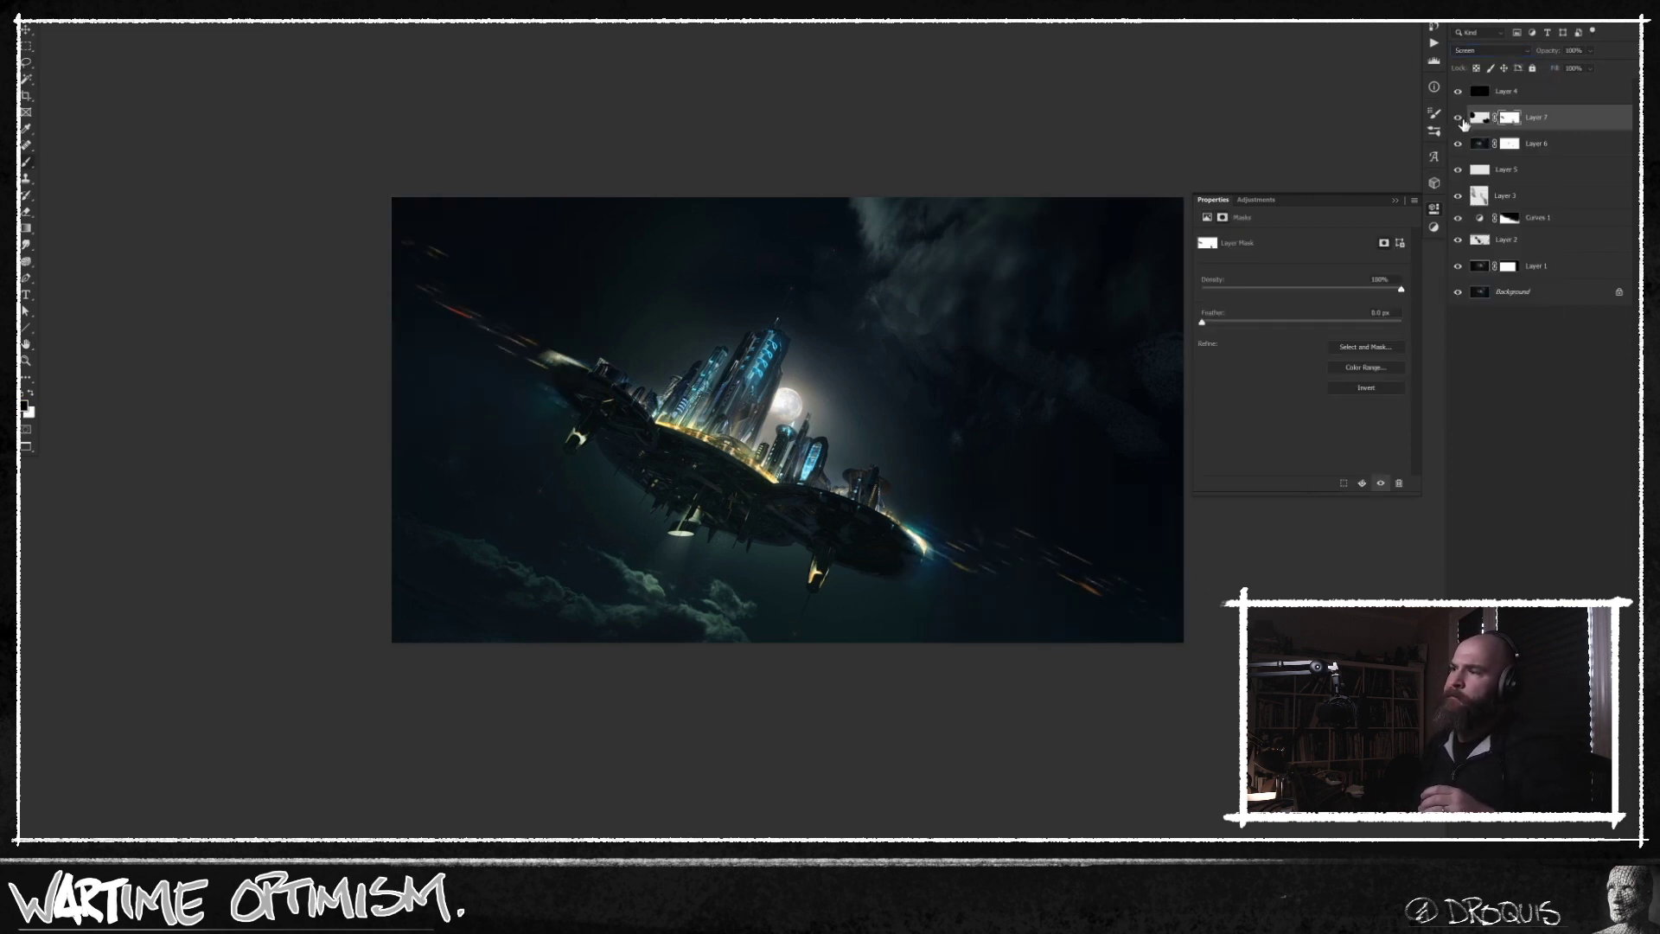
pyautogui.press('Return')
pyautogui.moveTo(1301, 311); pyautogui.dragTo(1252, 311)
# Step: Compare against the Background alone, add an empty top layer, and select the Color Dodge layer
pyautogui.keyDown('alt'); pyautogui.click(1458, 309); pyautogui.keyUp('alt')
pyautogui.keyDown('alt'); pyautogui.click(1458, 313); pyautogui.keyUp('alt')
pyautogui.hotkey('ctrl', 'shift', 'alt', 'n')
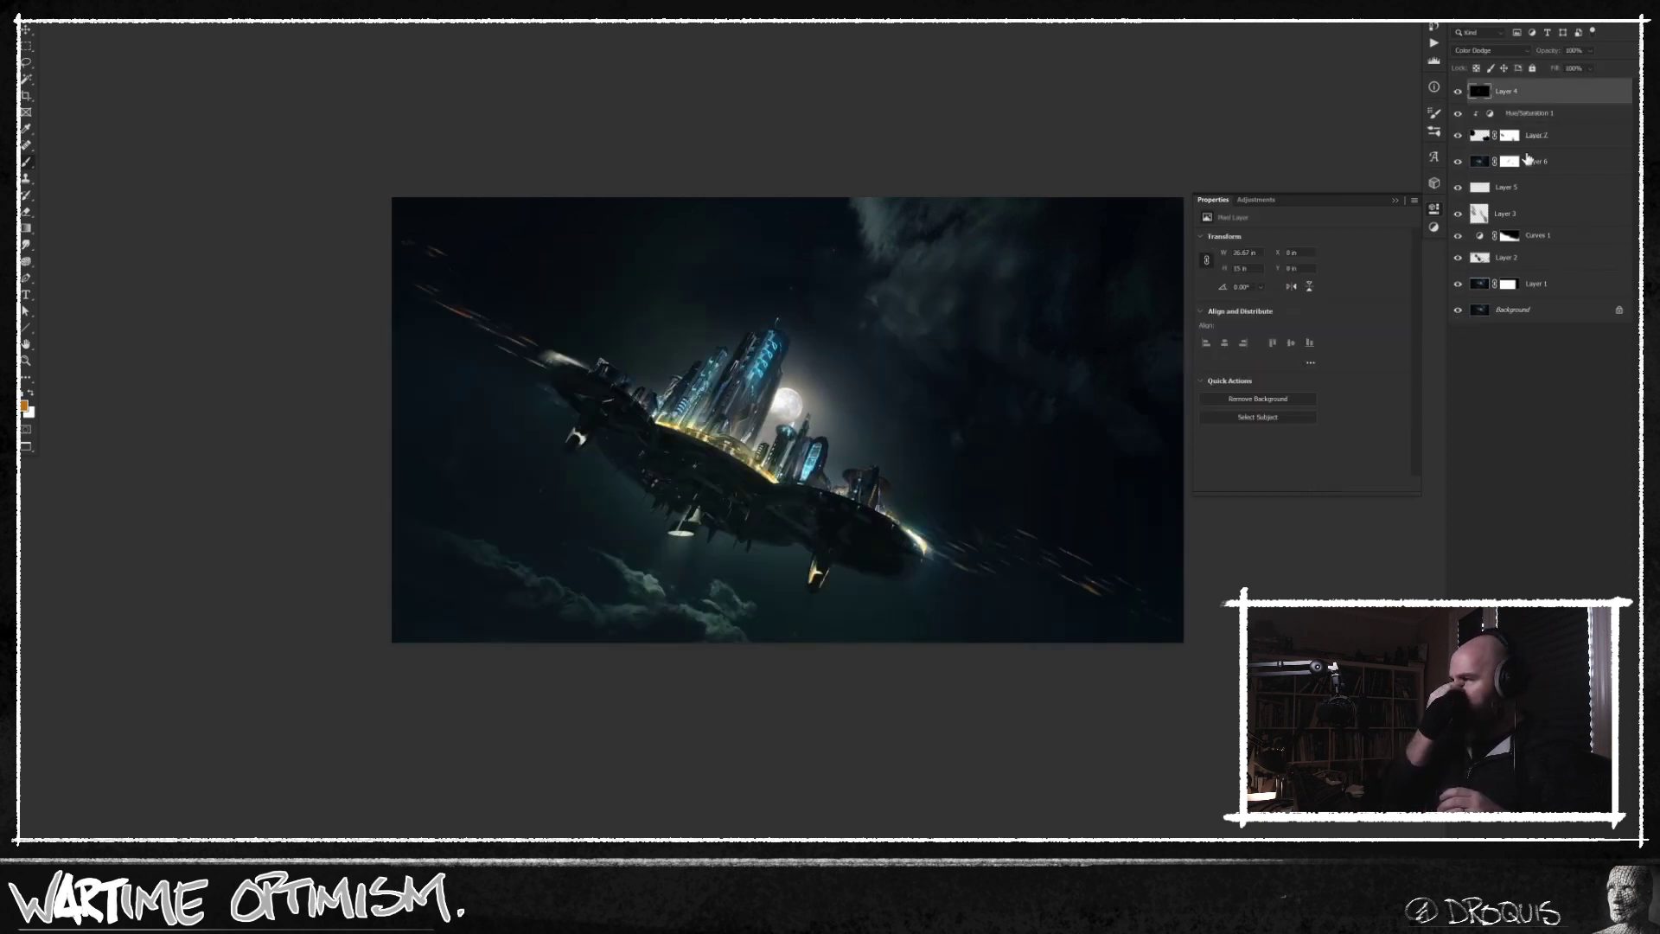
pyautogui.hotkey('alt', '[')
pyautogui.keyDown('alt'); pyautogui.click(804, 268); pyautogui.keyUp('alt')
pyautogui.scroll(6, 800, 299)
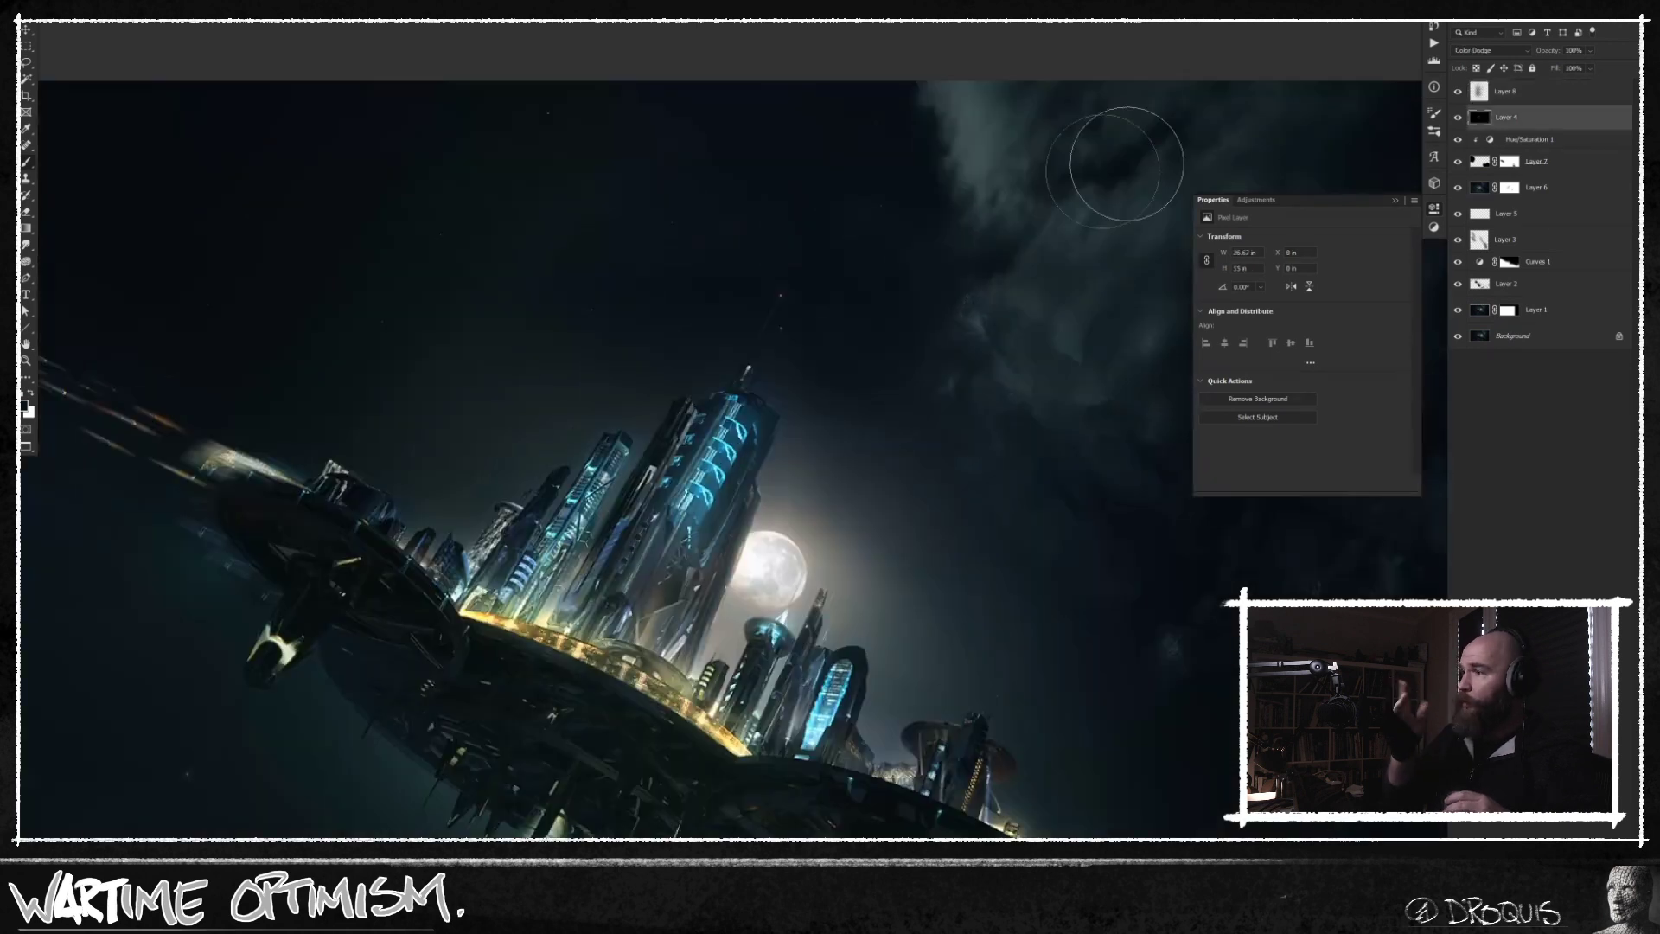
# Step: Dab bright red lights near the tower top and lower right on the dodge layer
pyautogui.click(940, 194)
pyautogui.press('Return')
pyautogui.hotkey('ctrl', '0')
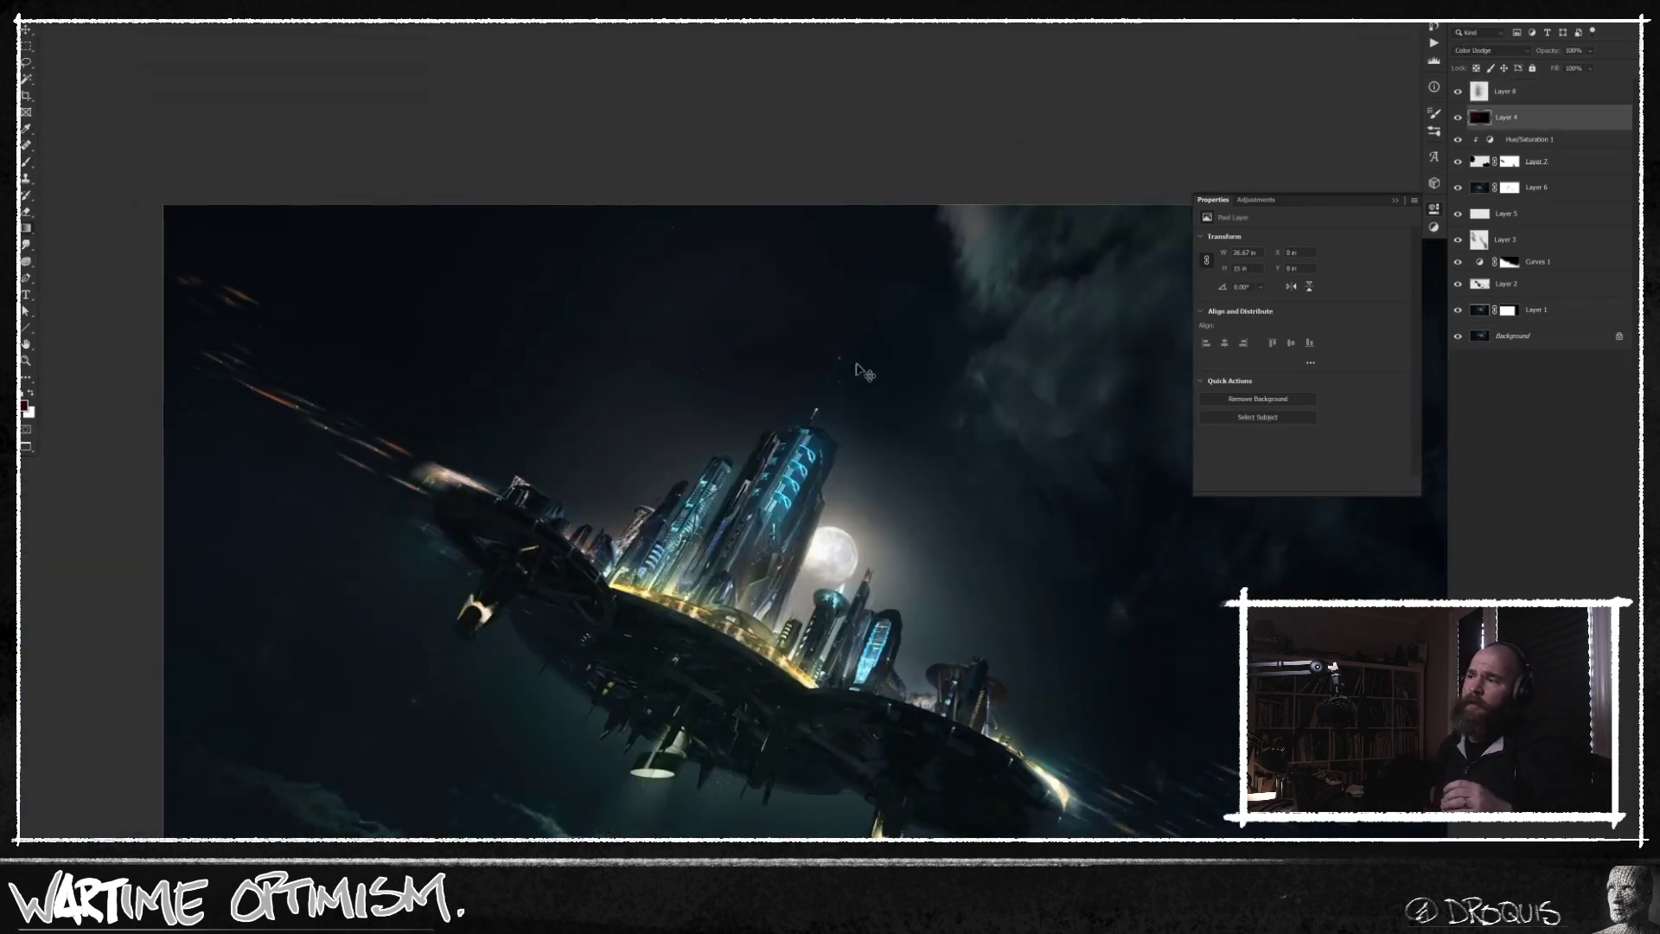
pyautogui.scroll(2, 853, 289)
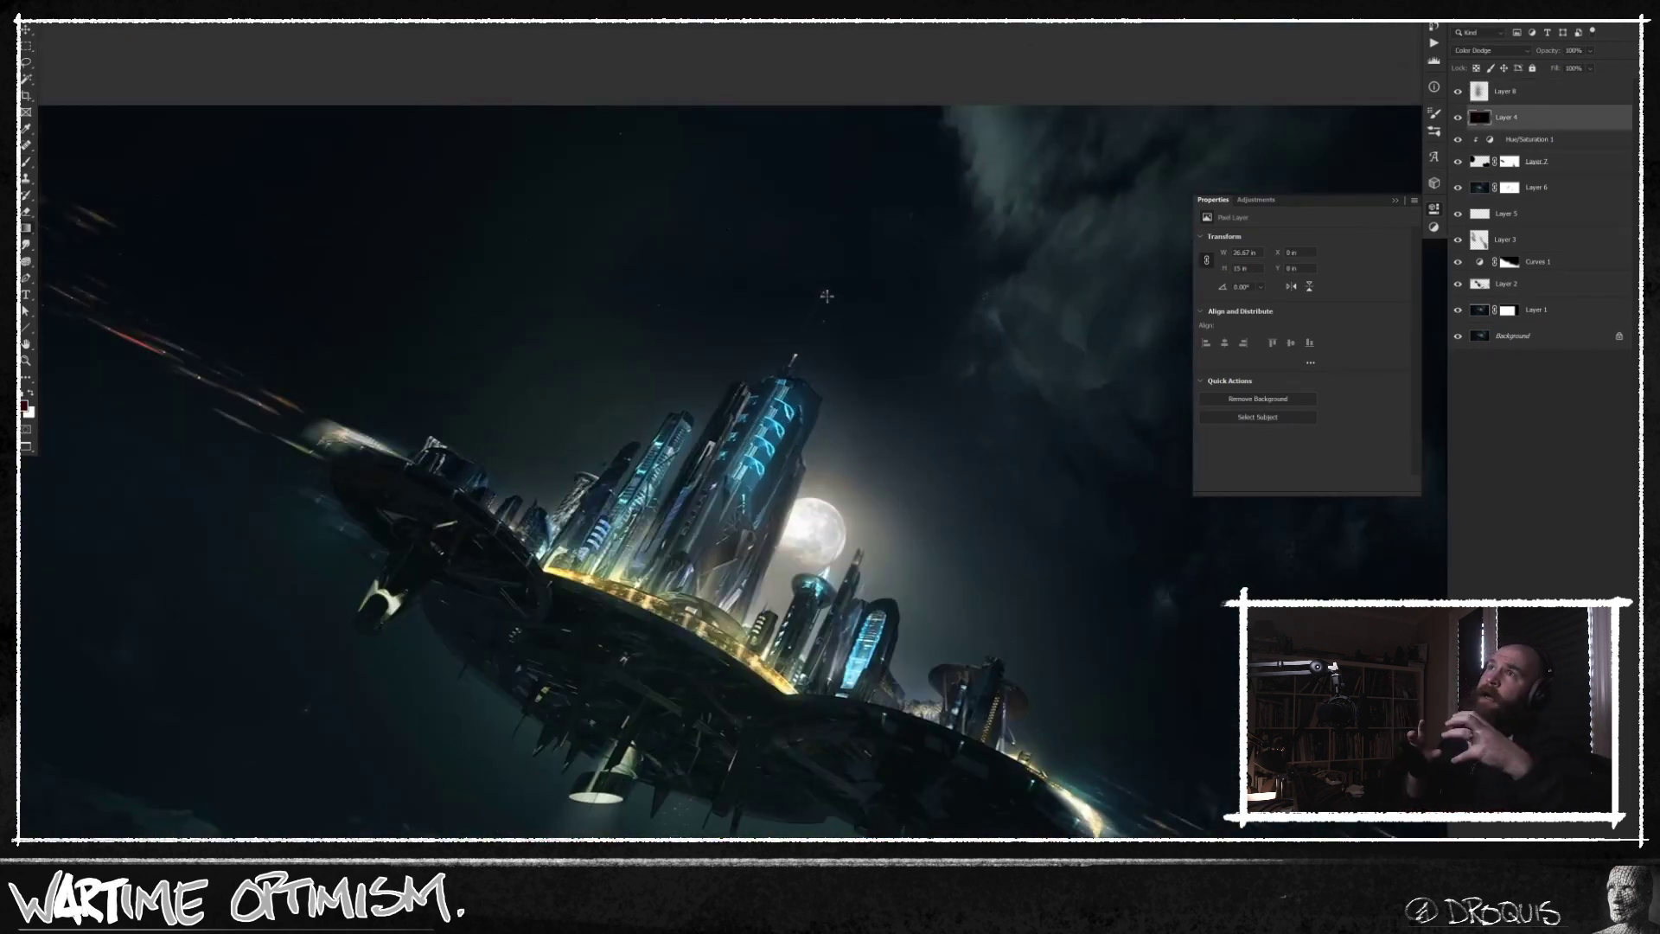
pyautogui.click(1060, 86)
pyautogui.press('Return')
pyautogui.click(823, 292)
pyautogui.click(823, 321)
pyautogui.click(641, 407)
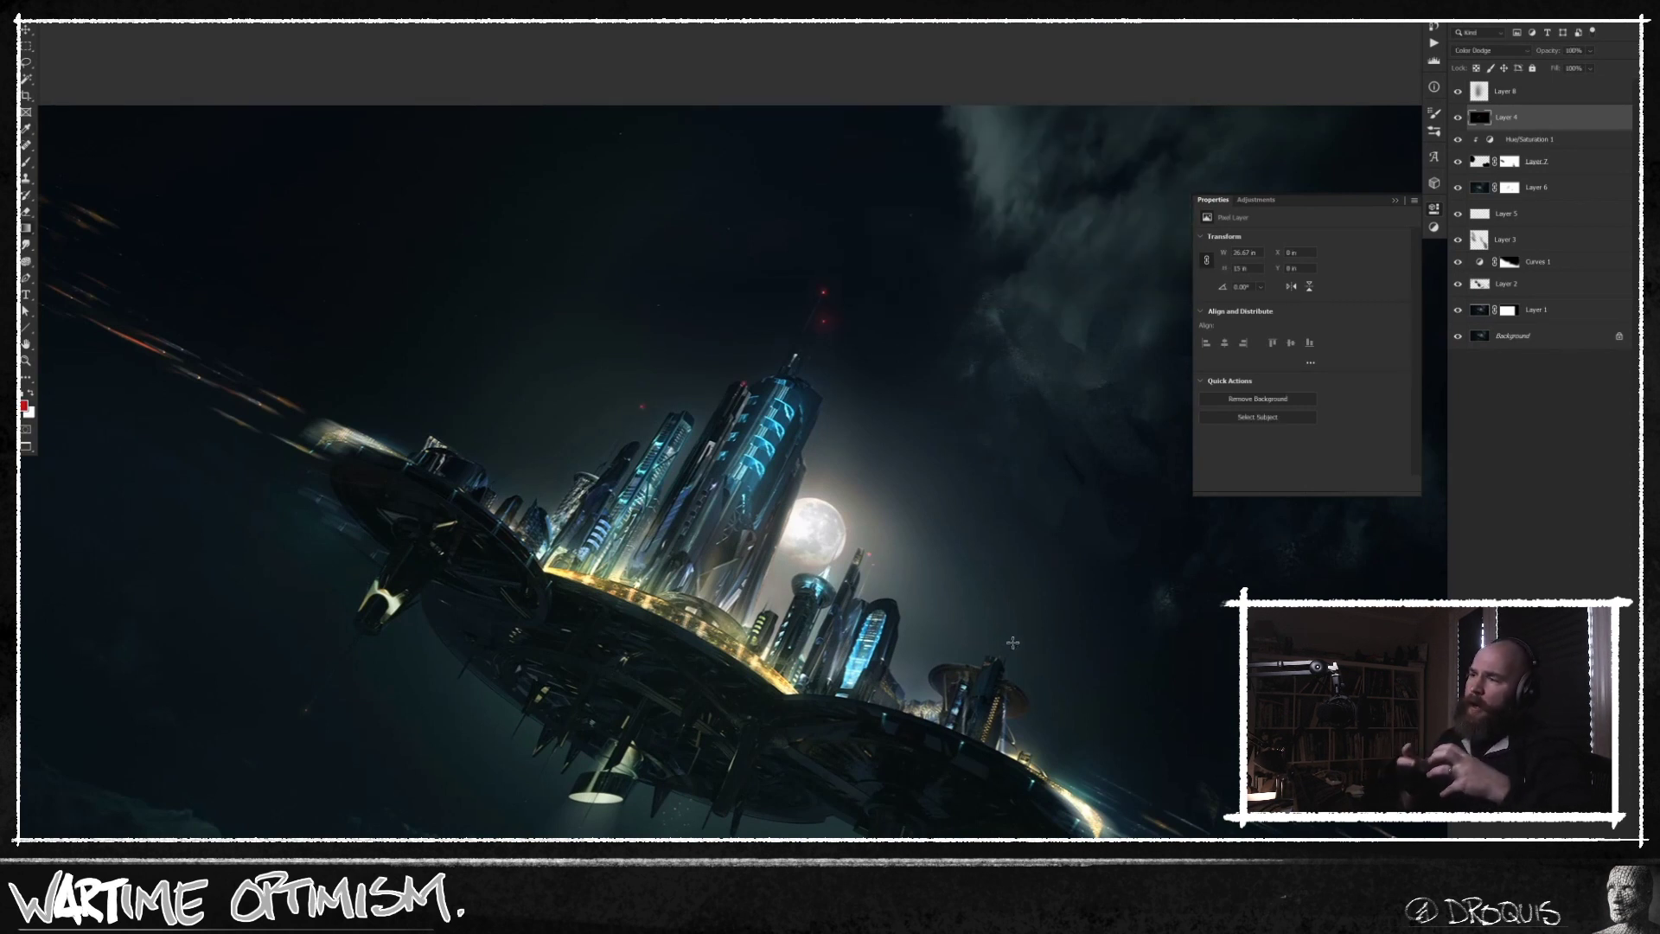
pyautogui.click(1150, 86)
# Step: Zoom out, return to the Color Dodge layer, and sample the light blue from the lit tower
pyautogui.hotkey('ctrl', '-')
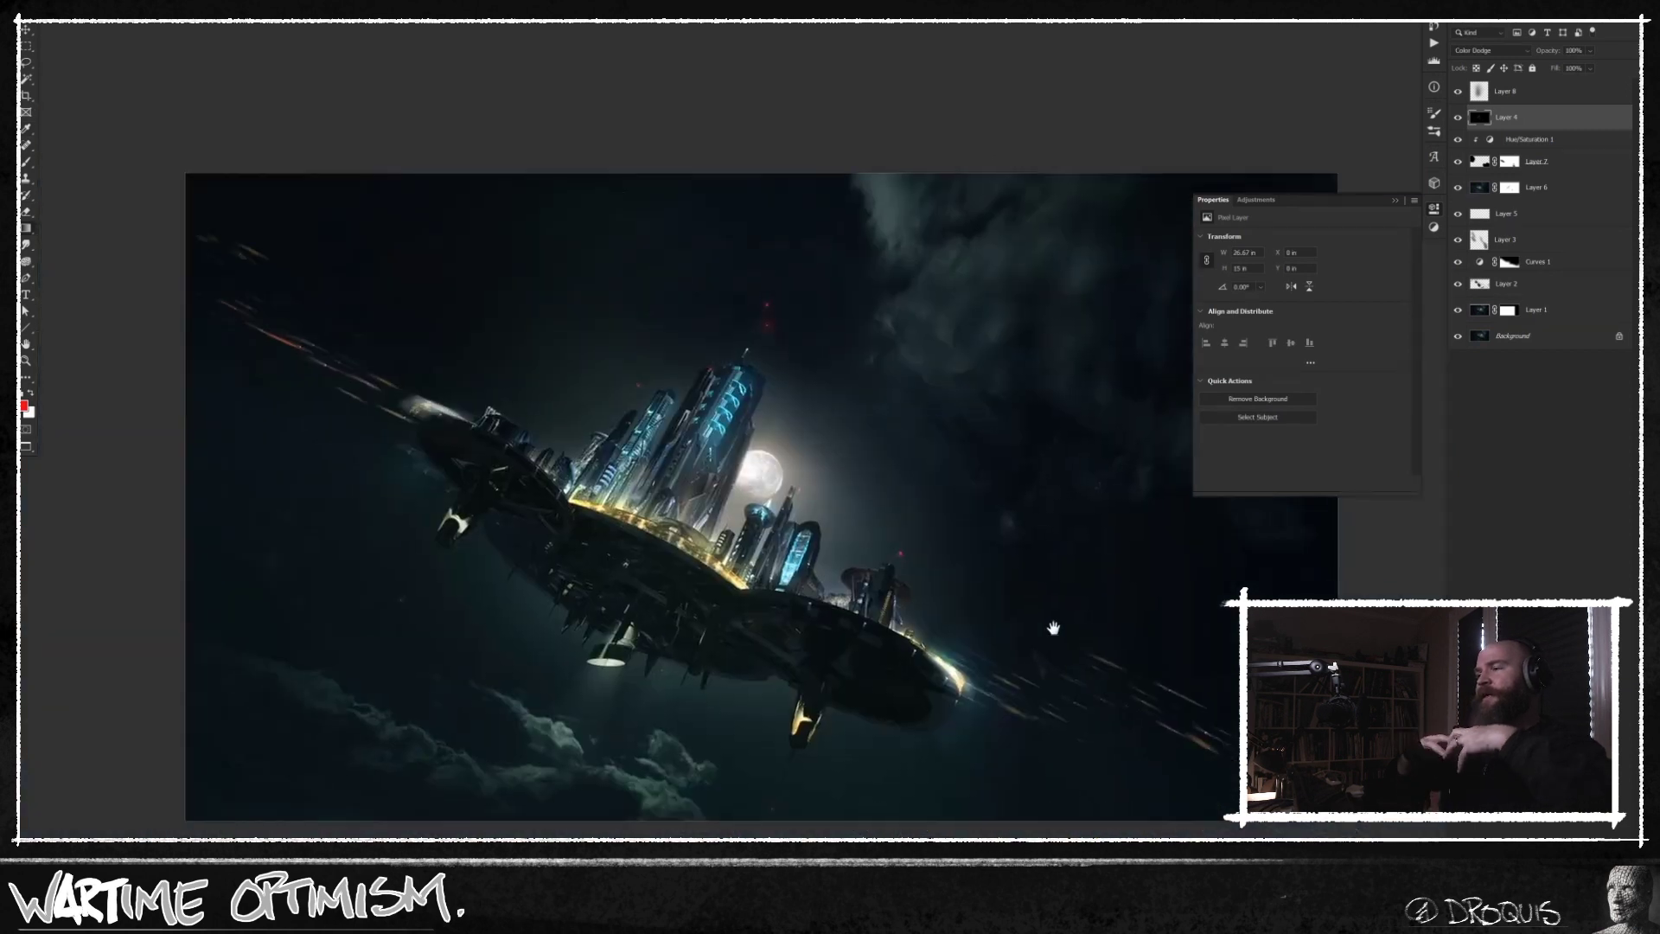
pyautogui.hotkey('alt', ']')
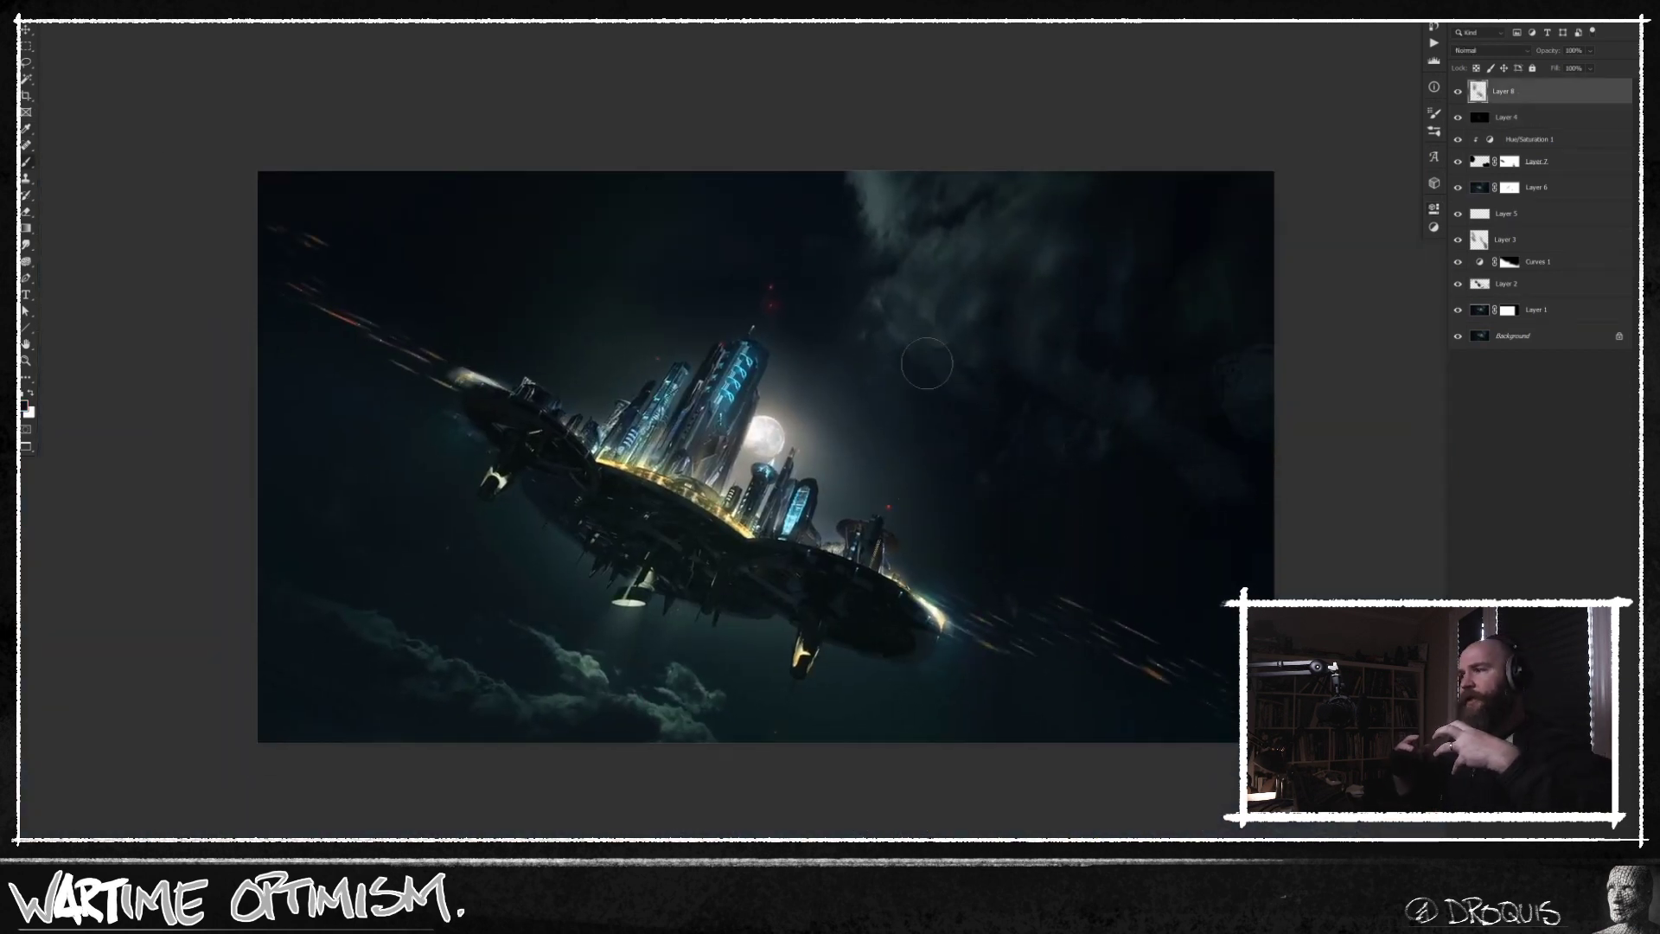
pyautogui.hotkey('ctrl', '-')
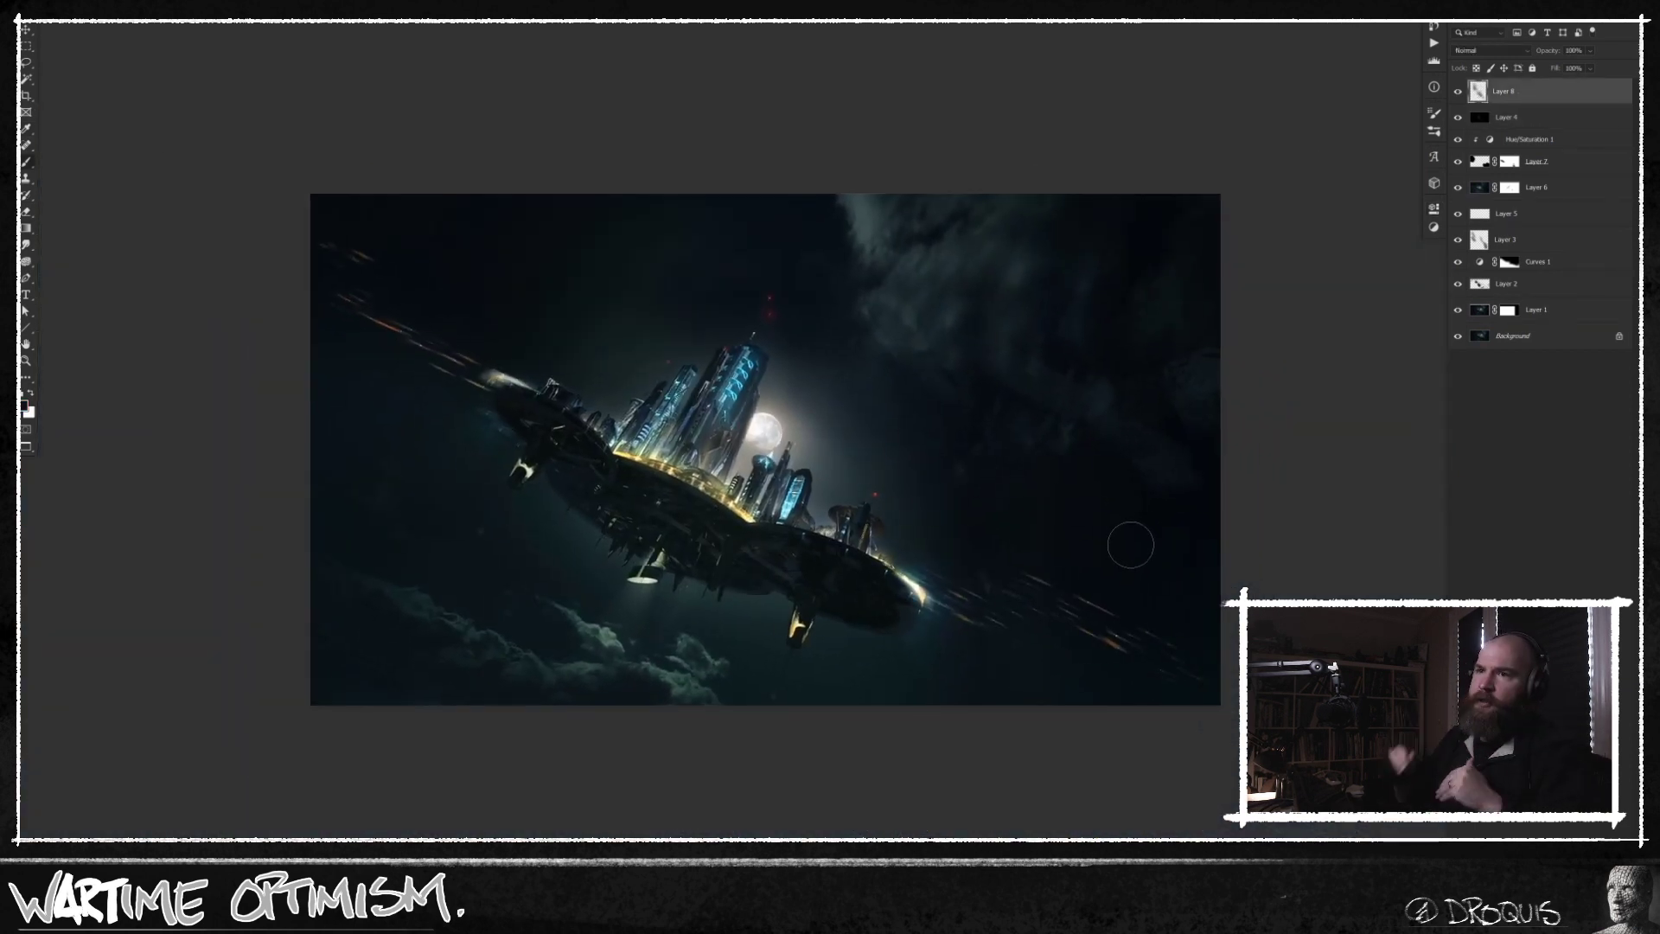
pyautogui.hotkey('alt', '[')
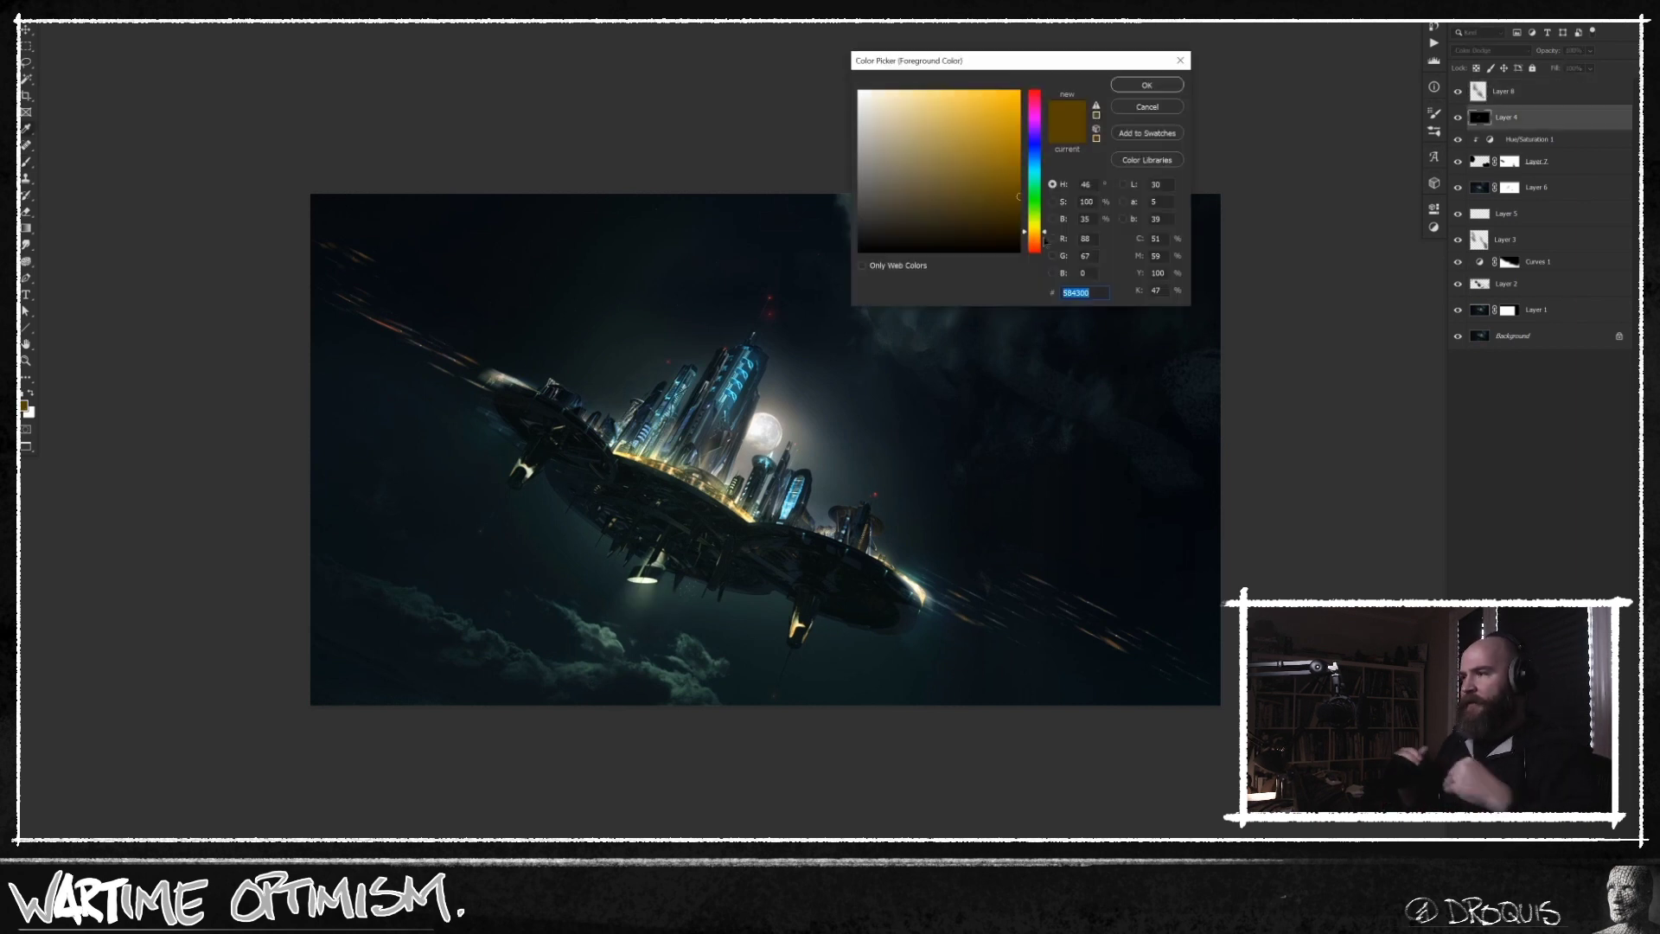
pyautogui.click(1155, 86)
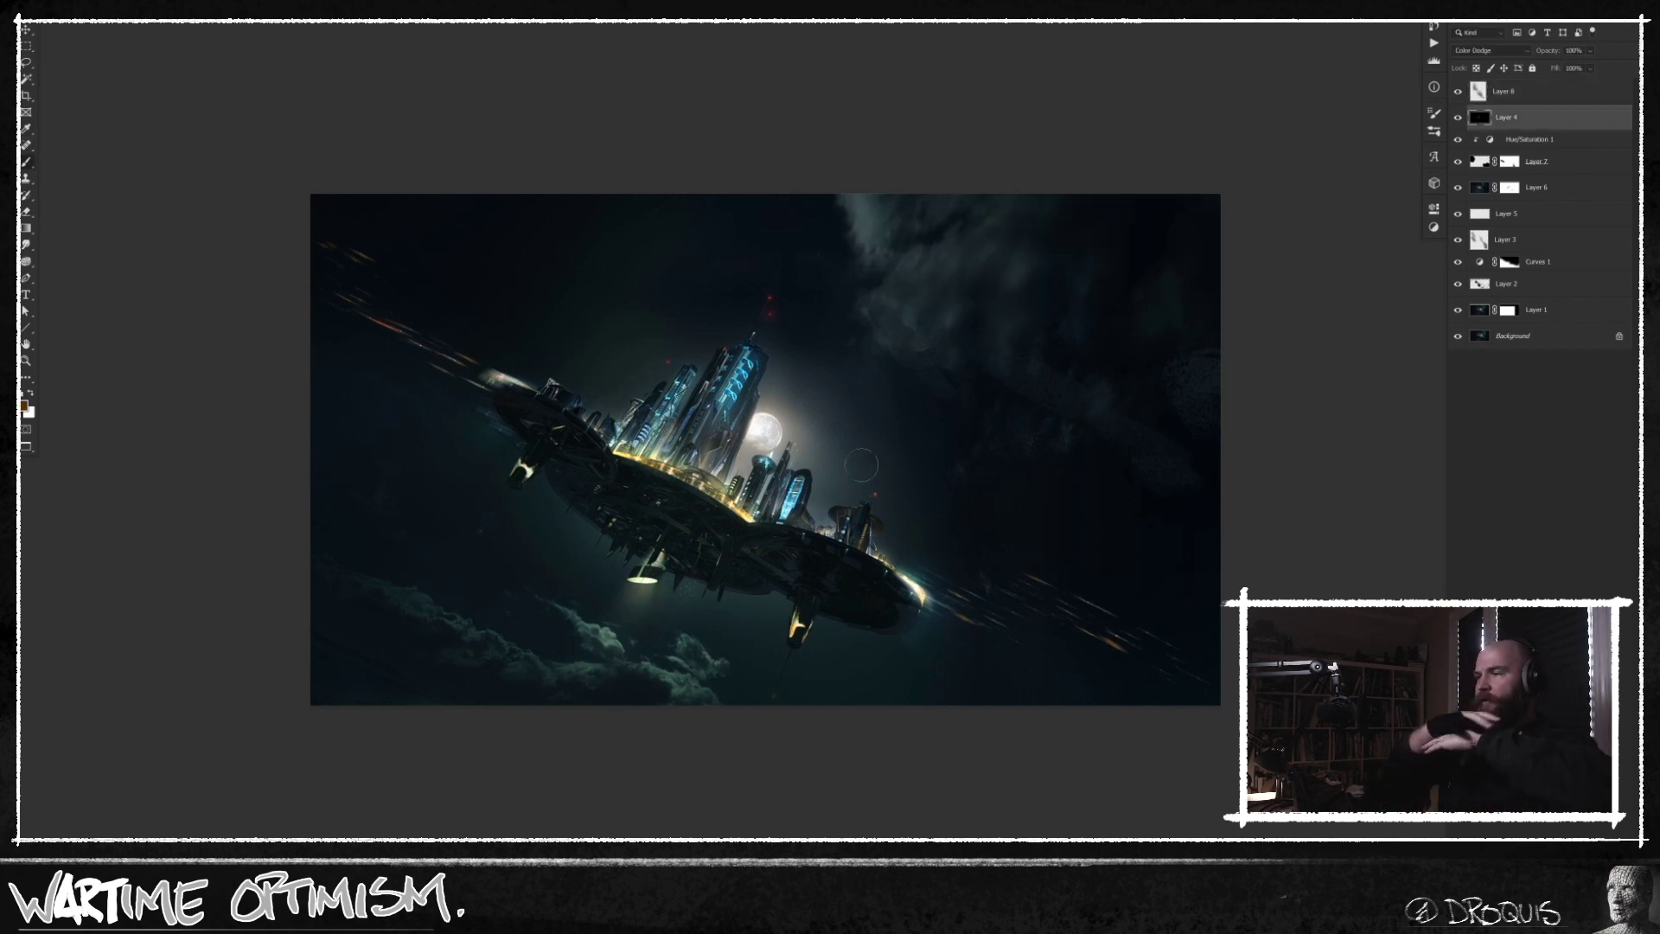
pyautogui.keyDown('alt'); pyautogui.click(751, 332); pyautogui.keyUp('alt')
# Step: Stamp a merged copy of the visible scene above Layer 8 as Layer 9
pyautogui.hotkey('alt', ']')
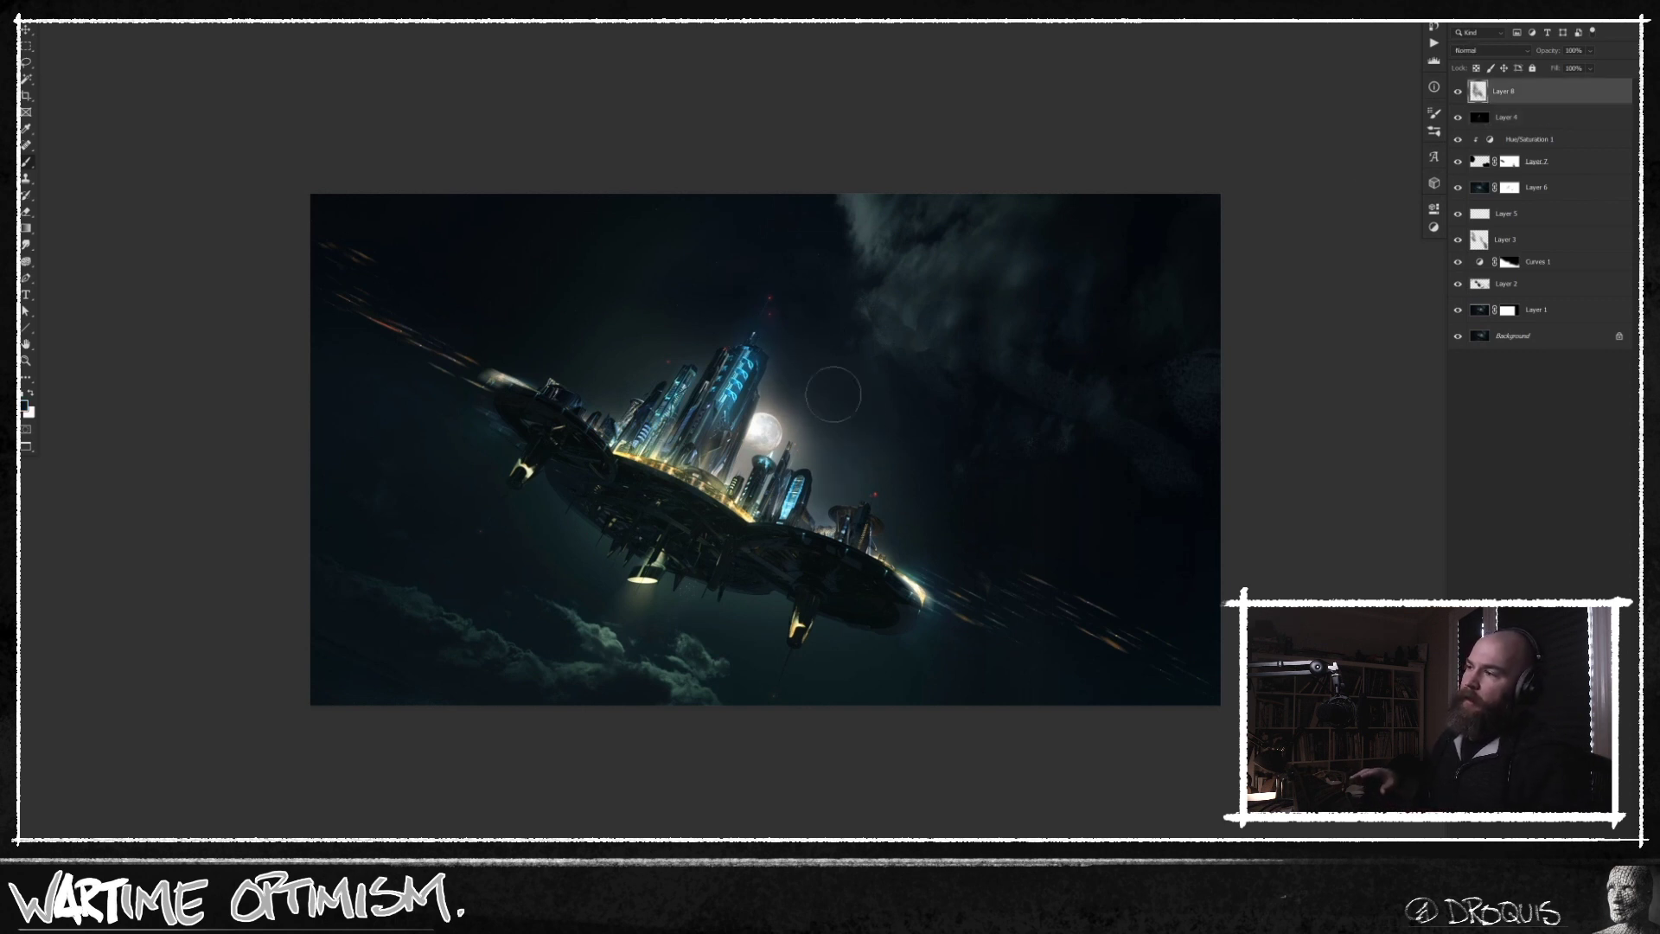
pyautogui.hotkey('ctrl', 'shift', 'alt', 'e')
pyautogui.click(1489, 50)
# Step: Set Layer 9 to Screen, blur it, and darken it with the last Levels settings
pyautogui.click(1480, 152)
pyautogui.hotkey('ctrl', 'u')
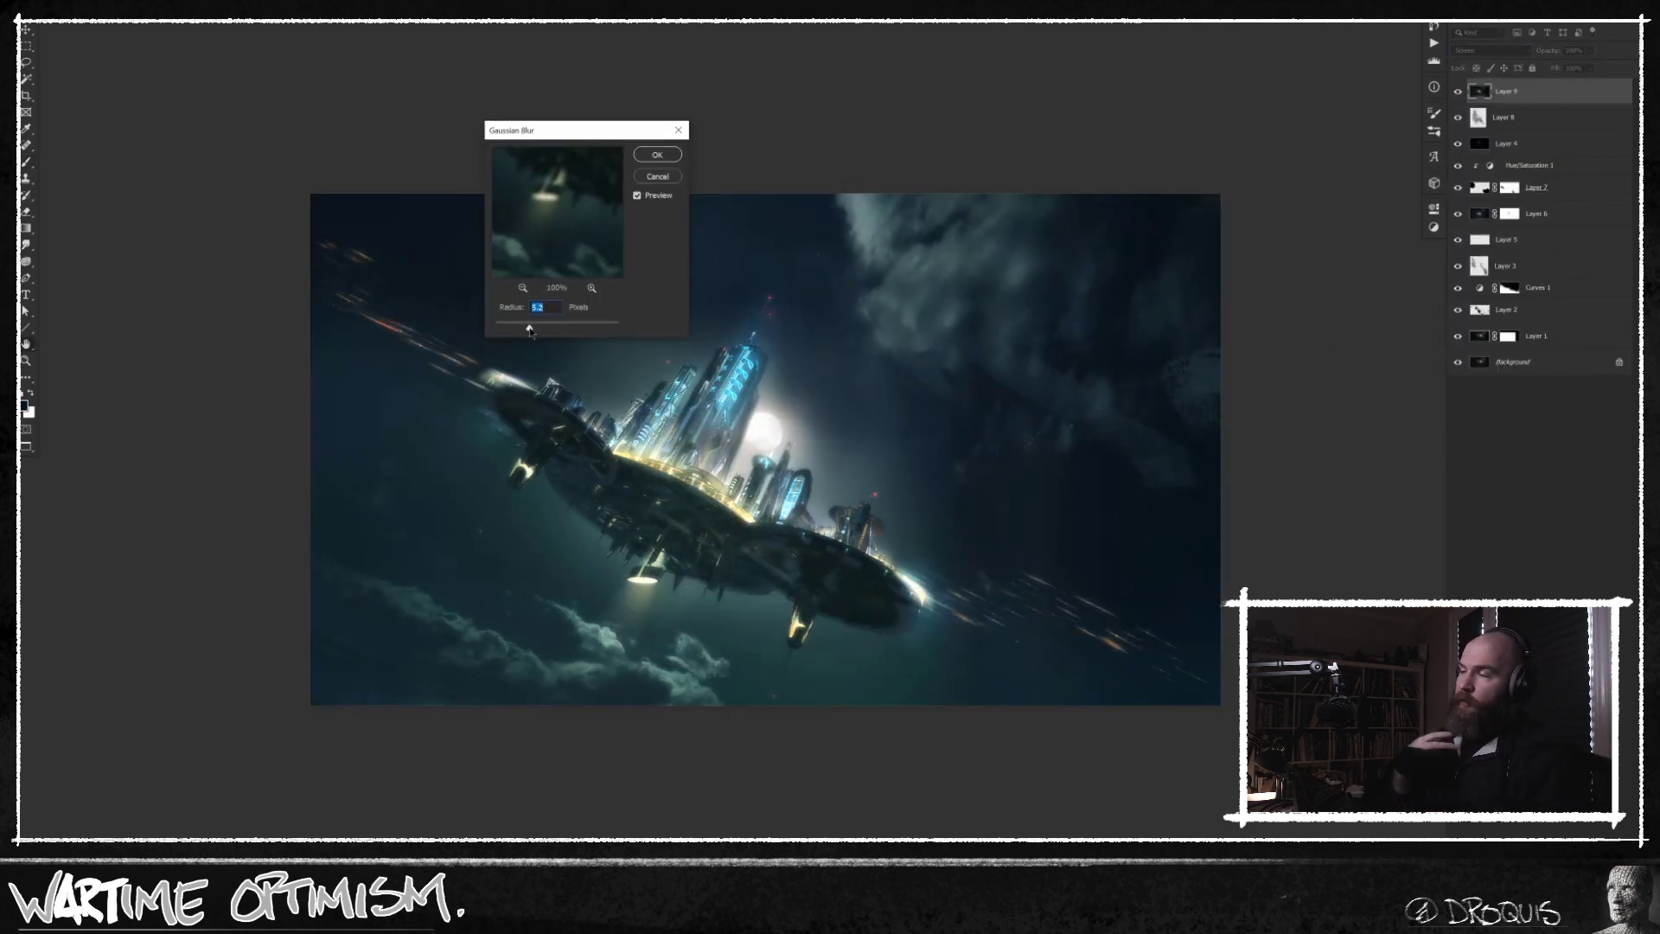
pyautogui.press('Escape')
pyautogui.hotkey('ctrl', 'alt', 'l')
pyautogui.moveTo(693, 123); pyautogui.dragTo(1076, 45)
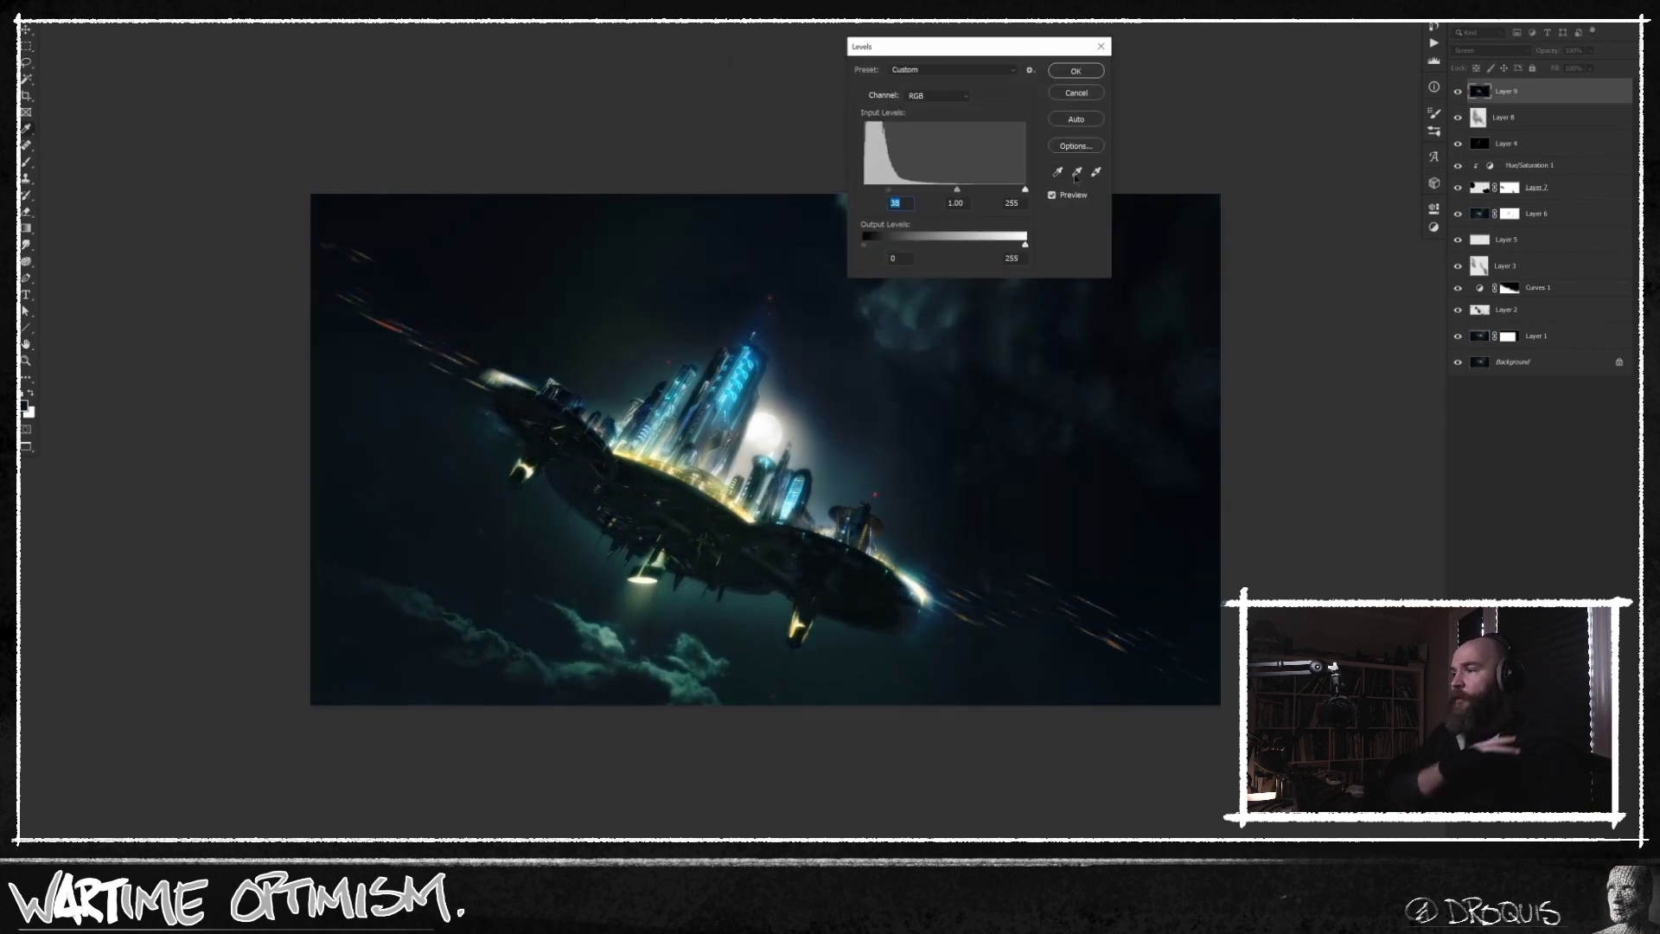
pyautogui.click(1076, 73)
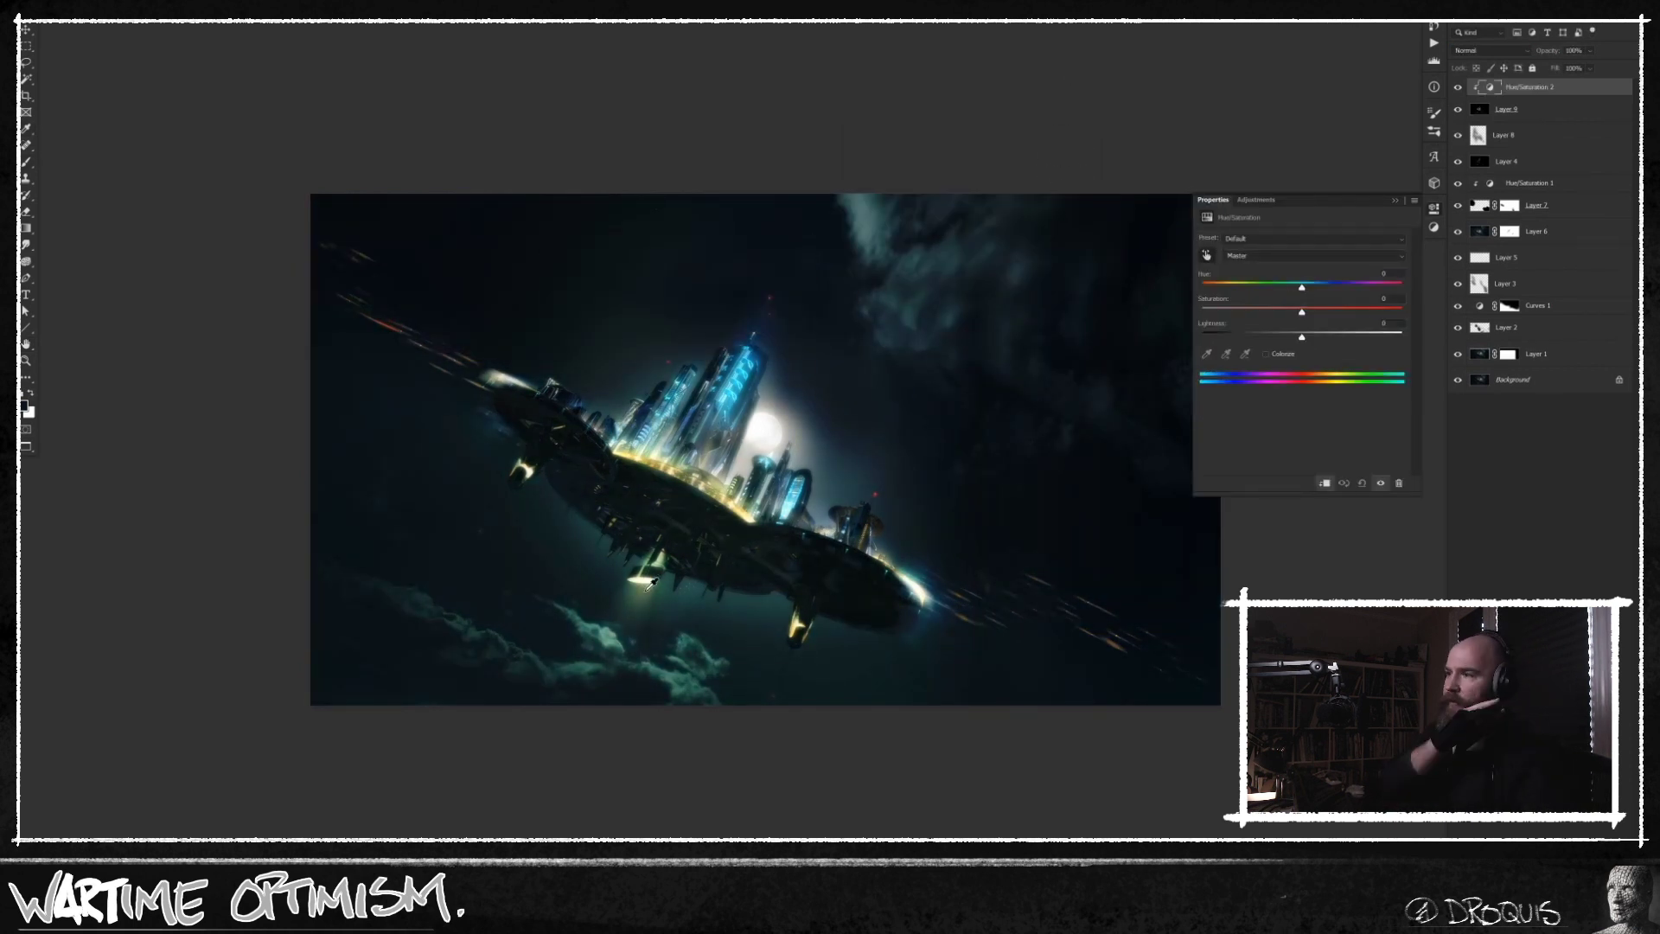
# Step: Shift the Greens range toward yellow and re-enable Layer 9's mask
pyautogui.moveTo(1350, 381); pyautogui.dragTo(1334, 383)
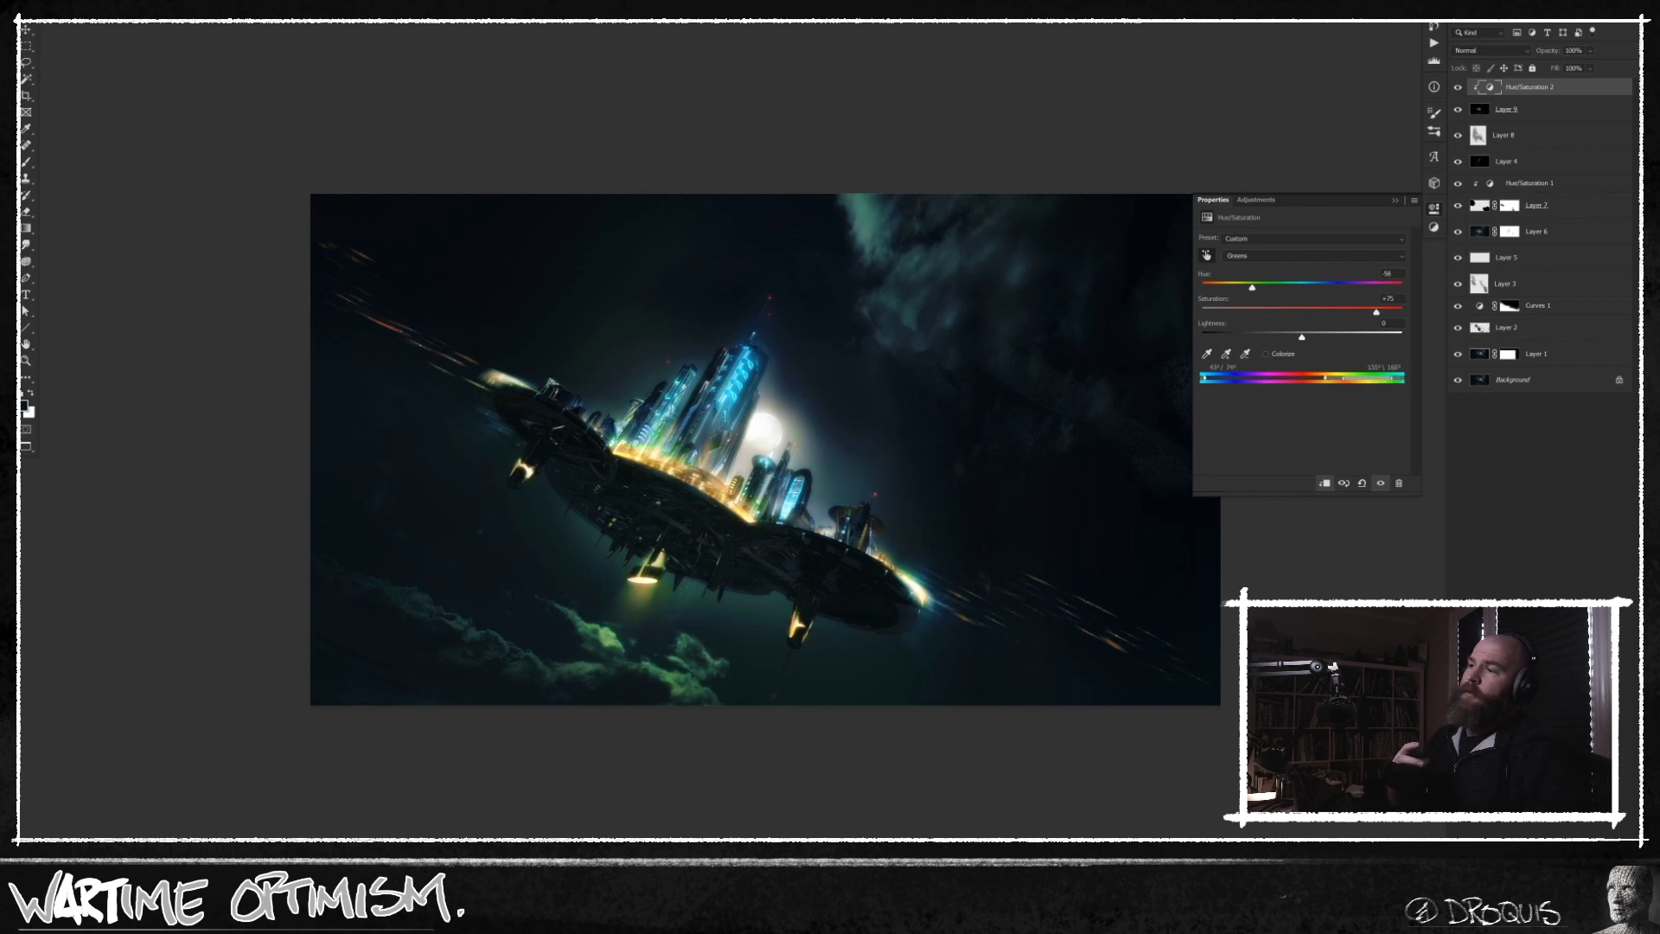
pyautogui.click(1510, 111)
pyautogui.keyDown('shift'); pyautogui.click(1510, 111); pyautogui.keyUp('shift')
pyautogui.press('x')
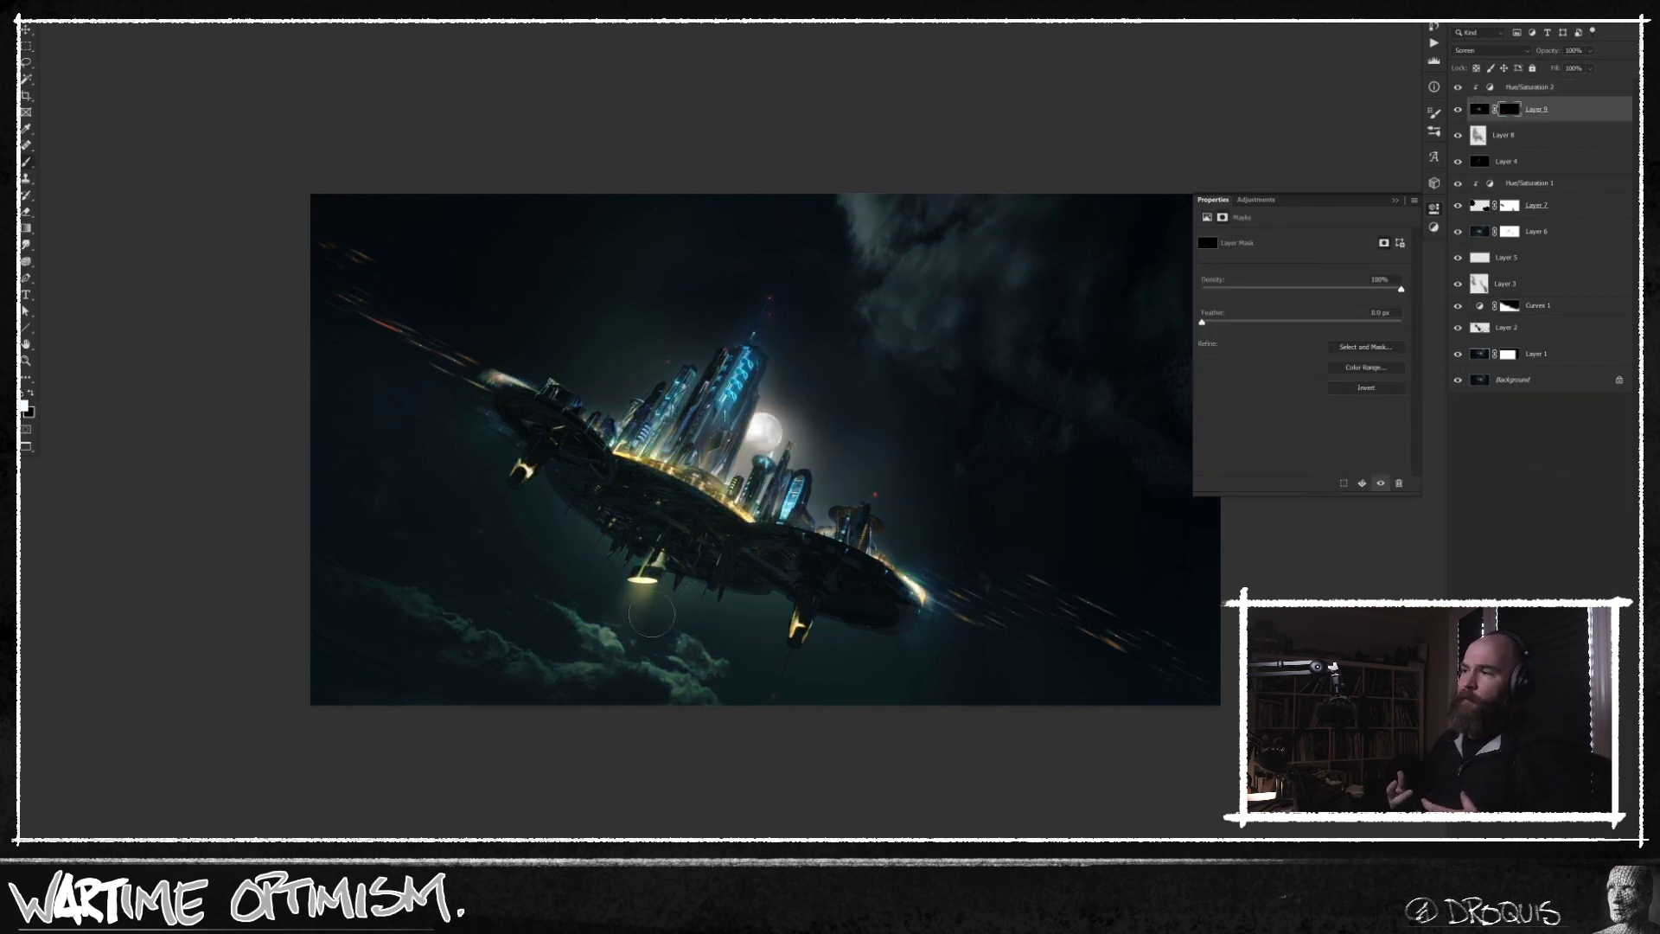
# Step: Select Color Dodge Layer 4 and pick a dark red painting colour
pyautogui.click(1506, 161)
pyautogui.click(24, 405)
pyautogui.click(1046, 164)
pyautogui.press('Return')
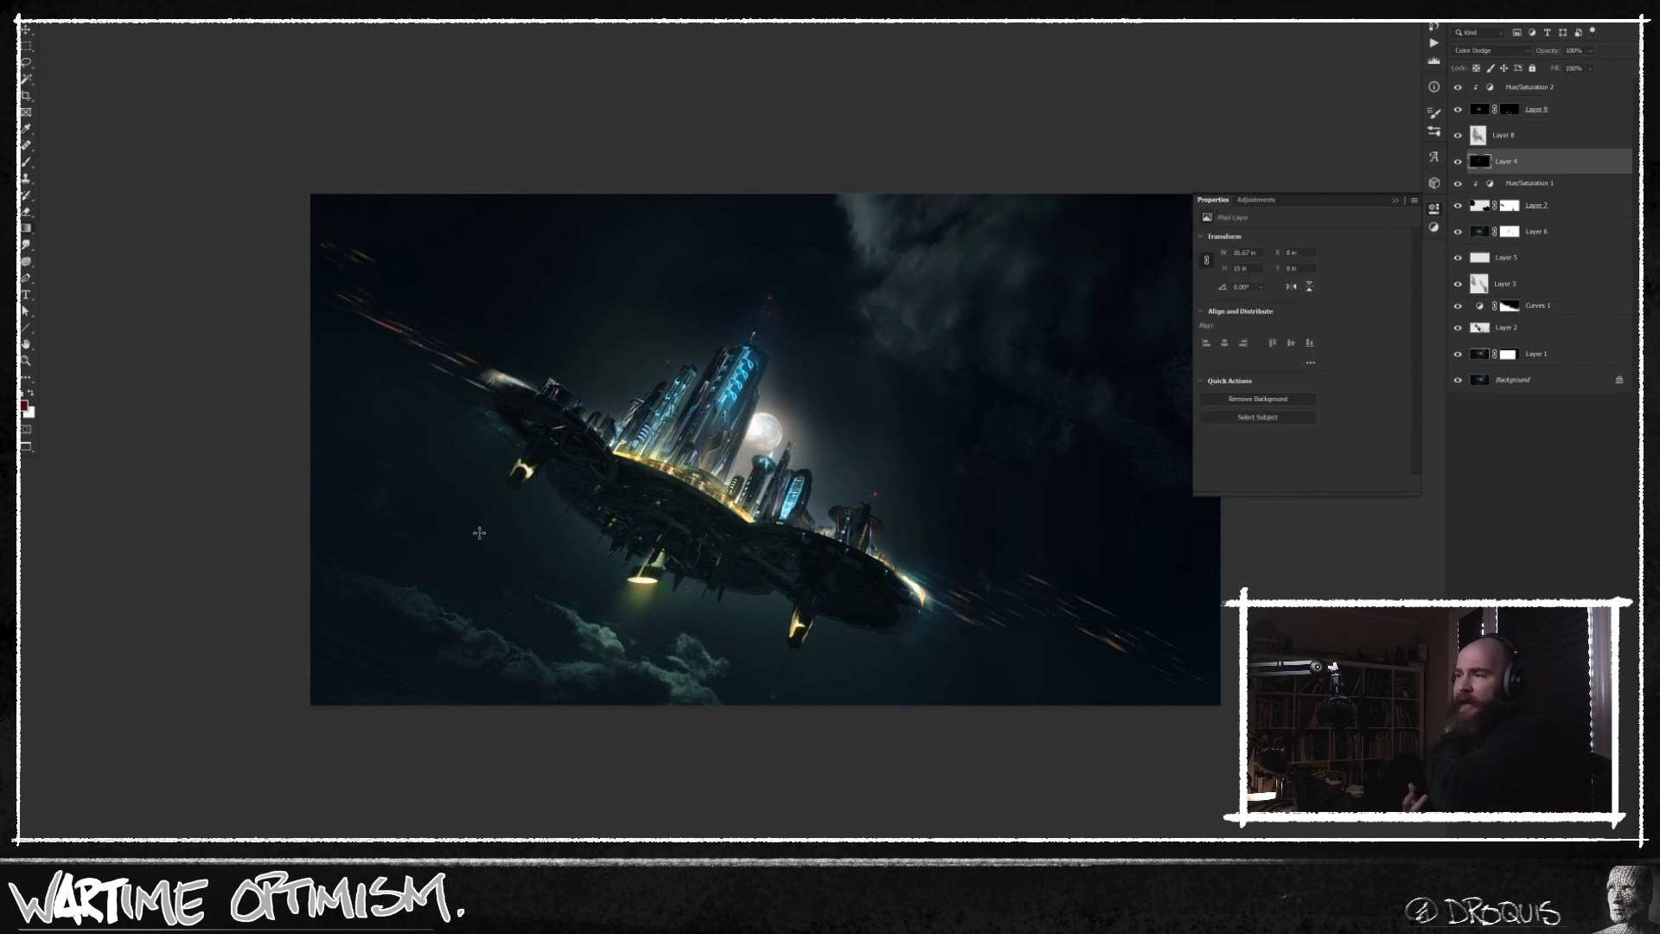
pyautogui.scroll(-1, 1023, 548)
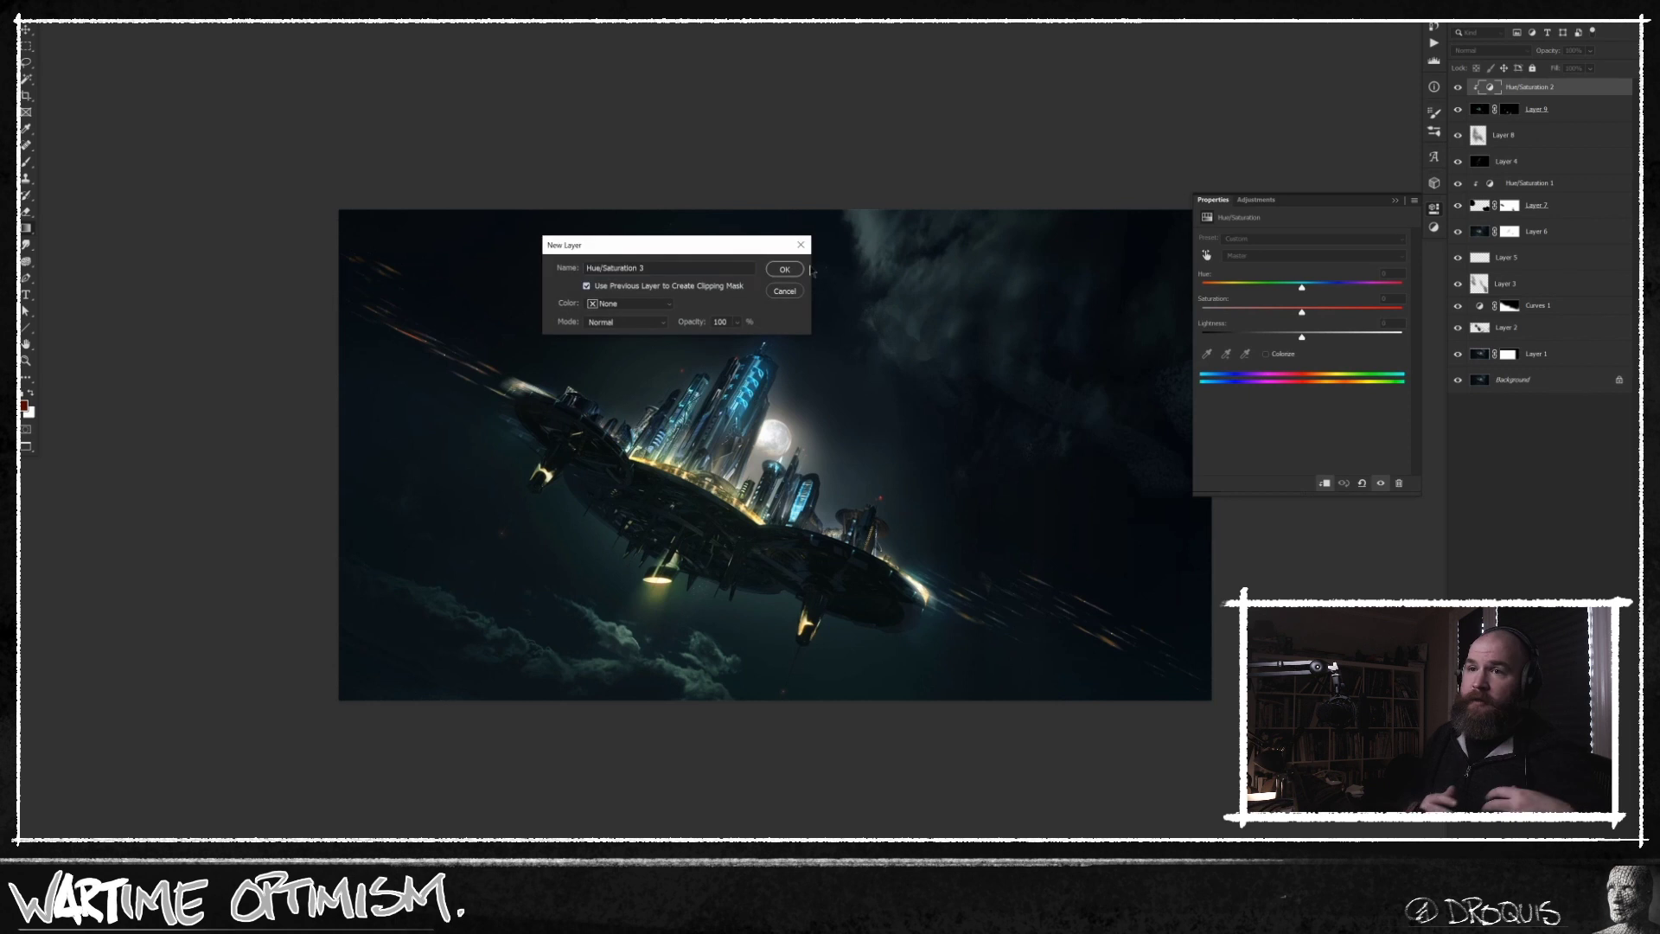
# Step: Raise the clipped Hue/Saturation 3 colorize saturation to 63 and add Layer 10 above Layer 7
pyautogui.press('Return')
pyautogui.moveTo(1315, 317); pyautogui.dragTo(1334, 317)
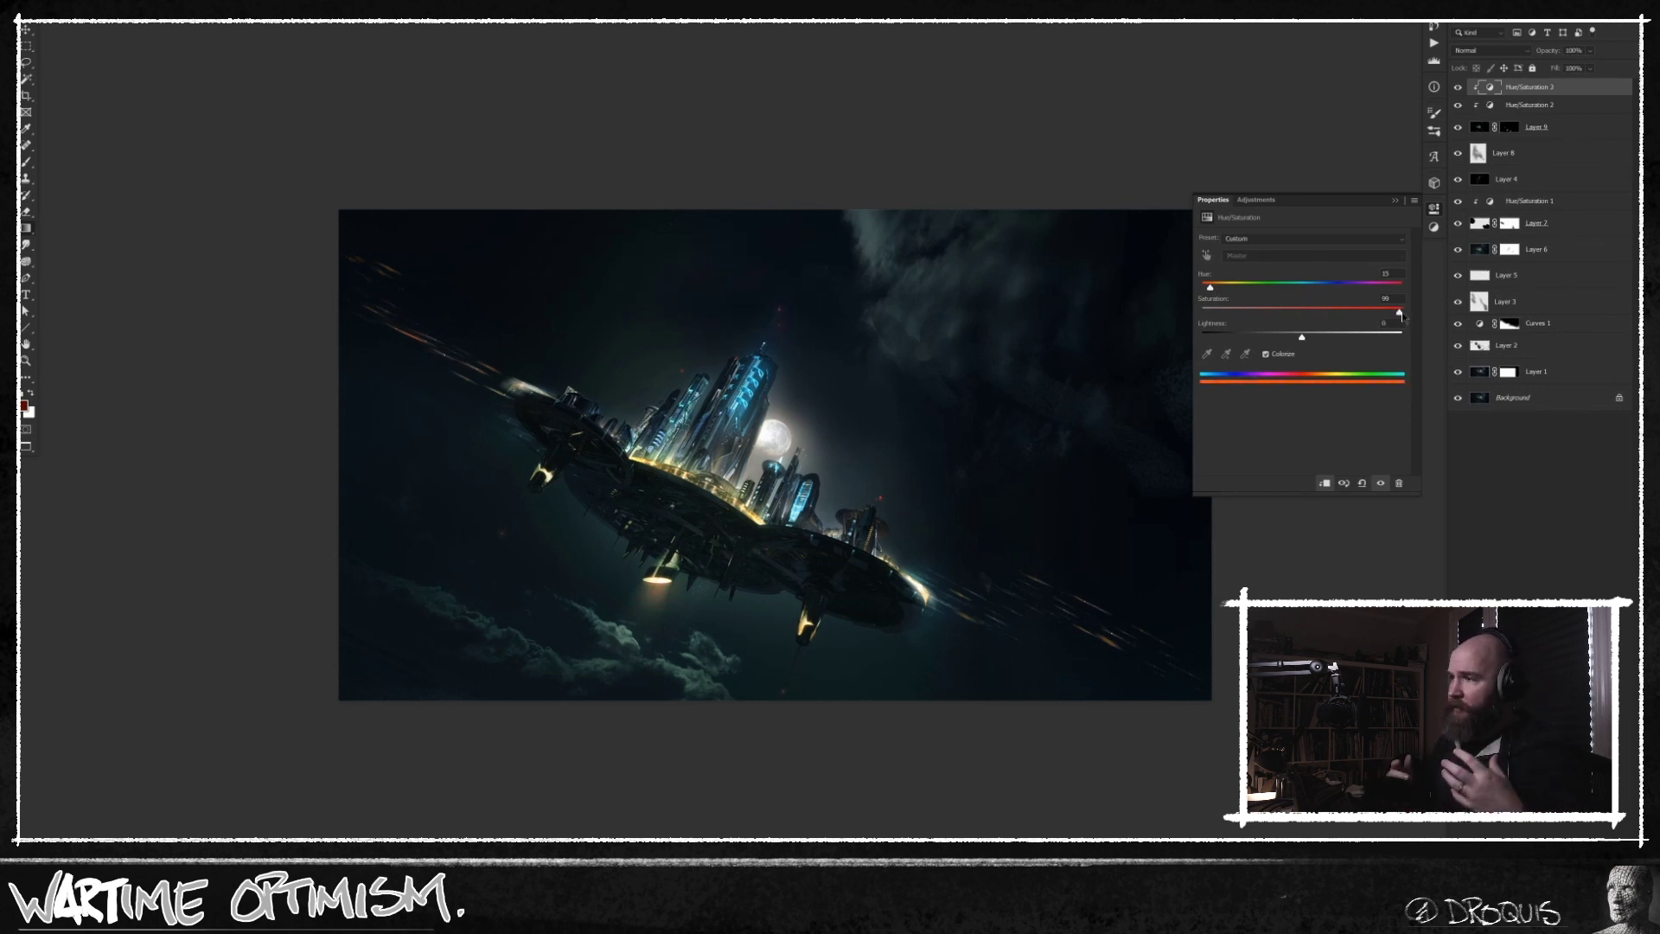
pyautogui.click(1479, 179)
pyautogui.click(1470, 224)
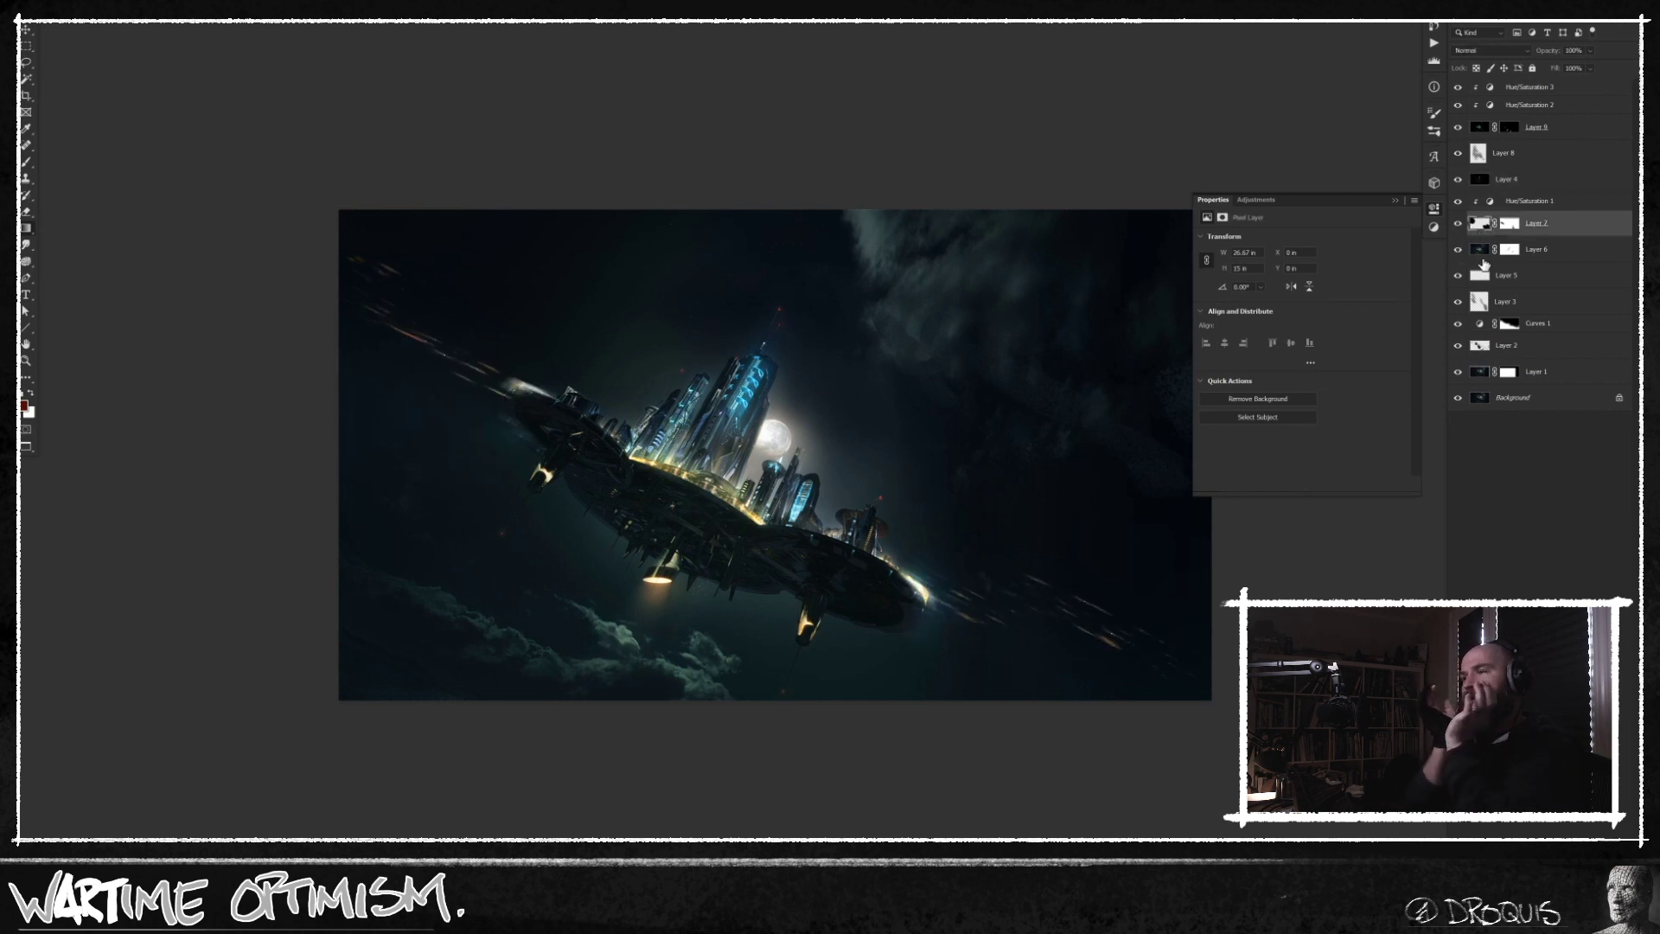
pyautogui.hotkey('ctrl', 'alt', 'shift', 'e')
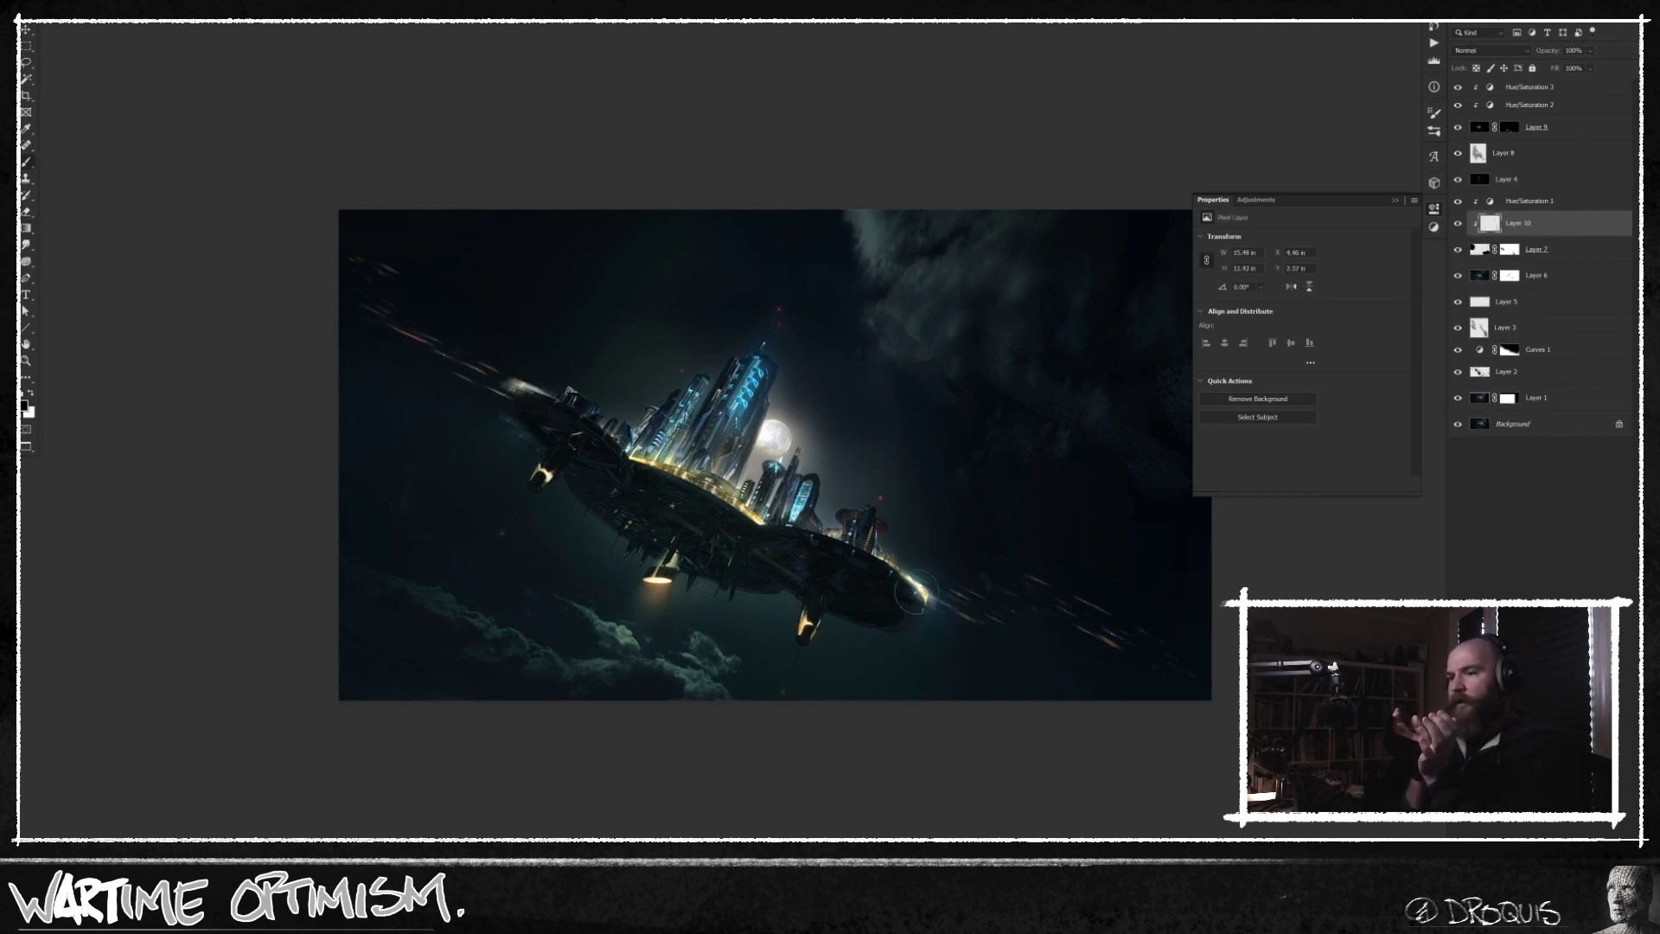
# Step: Toggle Layers 2–7 and Curves 1 to compare the ship, then add Layer 11 at the top
pyautogui.click(1458, 249)
pyautogui.click(1458, 249)
pyautogui.click(1458, 276)
pyautogui.click(1457, 275)
pyautogui.click(1458, 275)
pyautogui.click(1458, 275)
pyautogui.click(1457, 249)
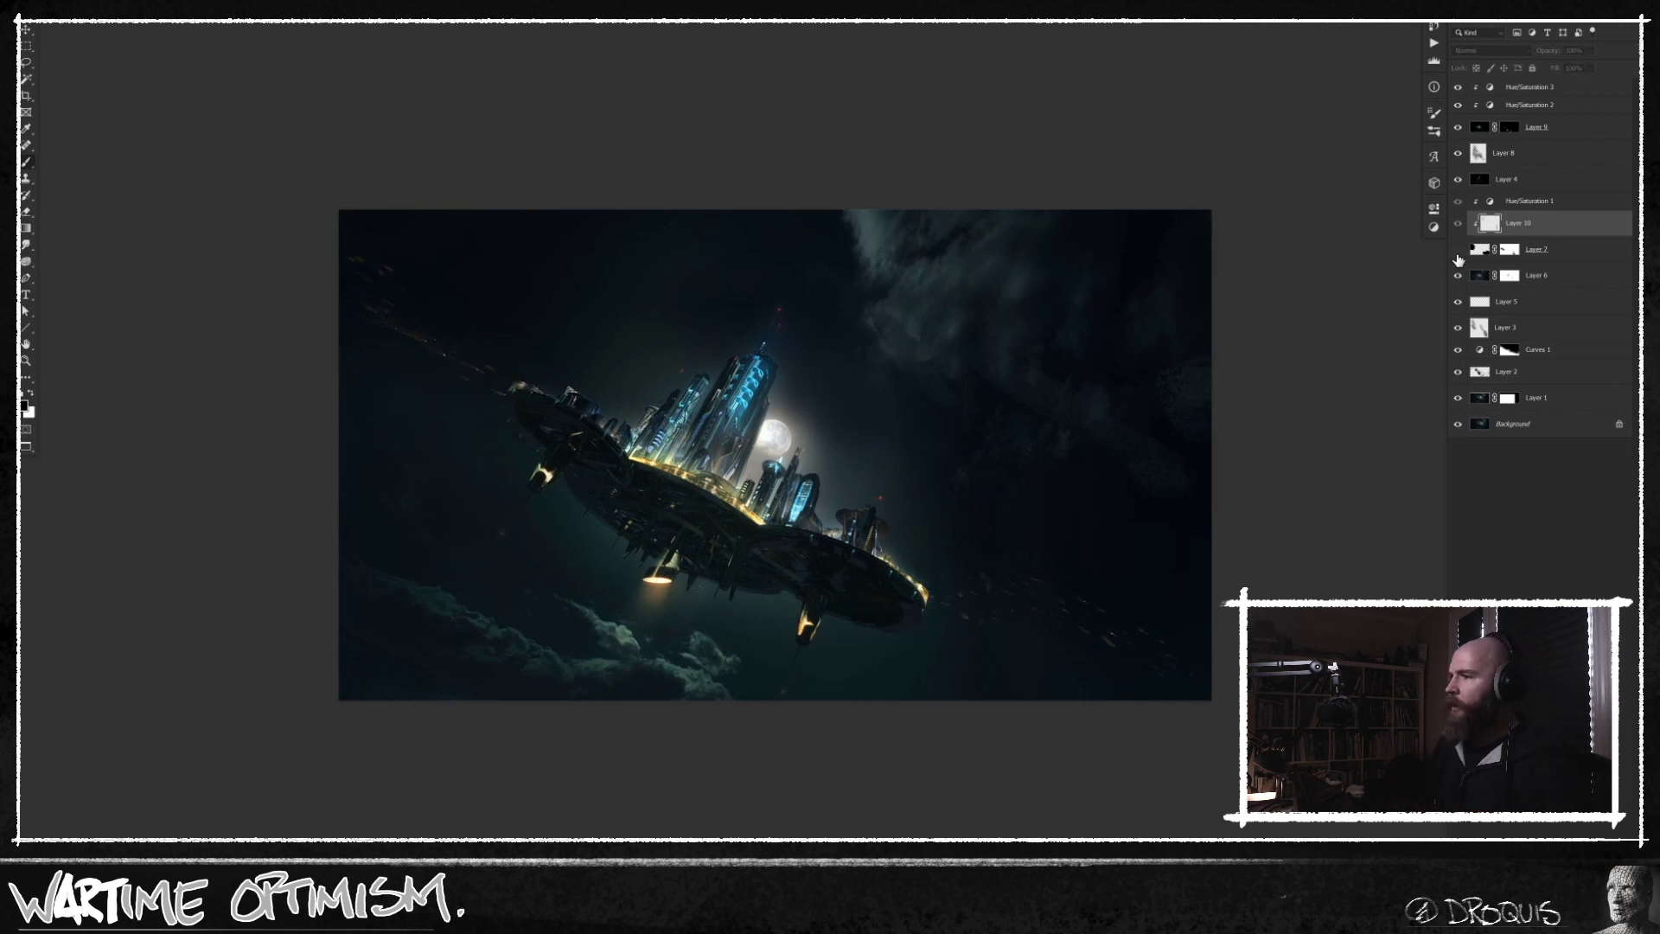
pyautogui.click(1457, 372)
pyautogui.click(1458, 349)
pyautogui.click(1486, 306)
pyautogui.moveTo(1457, 249); pyautogui.dragTo(1457, 275)
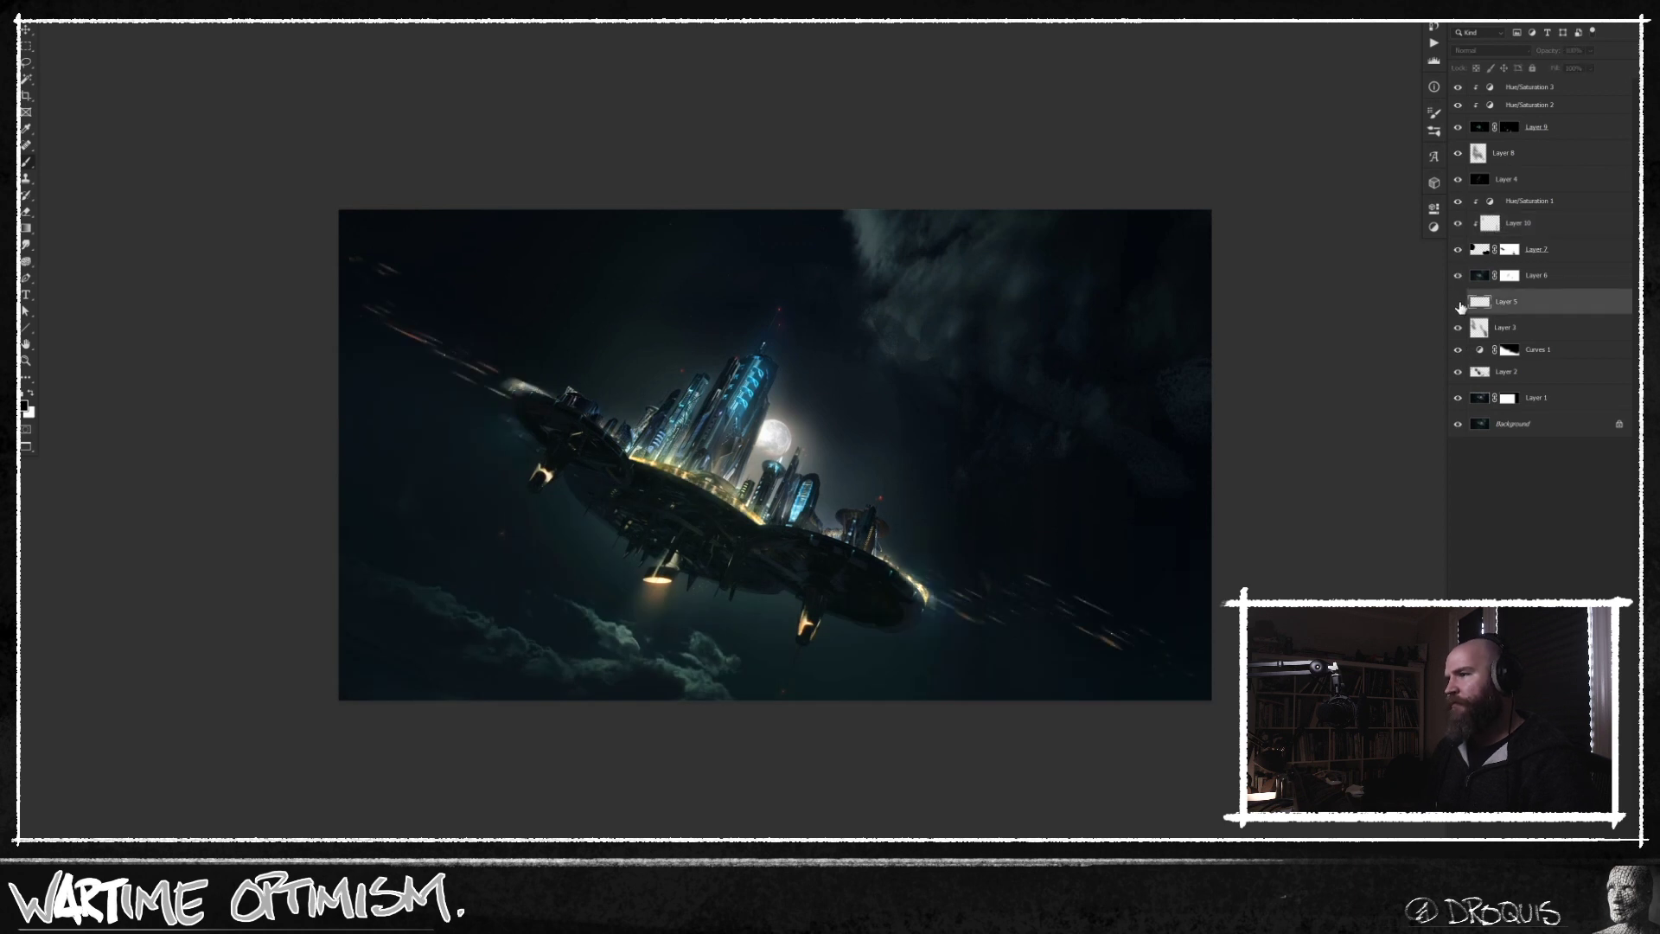
pyautogui.click(1479, 87)
pyautogui.hotkey('ctrl', 'shift', 'alt', 'n')
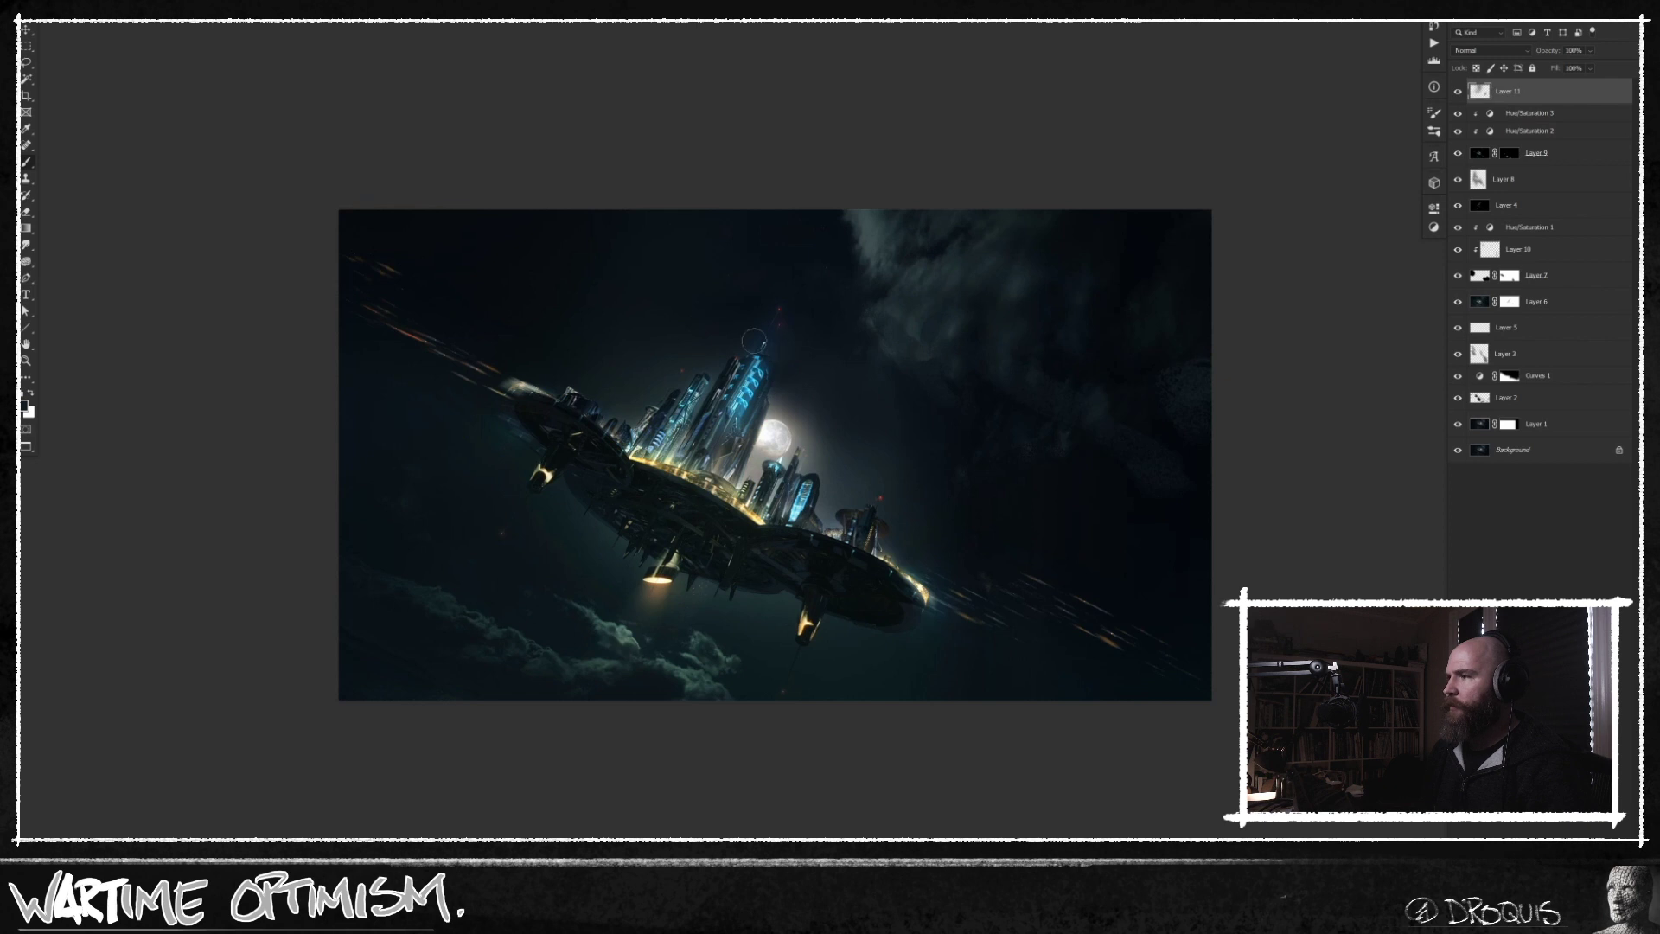
# Step: Add a Hue/Saturation 4 adjustment with lowered saturation, hidden behind a black mask
pyautogui.keyDown('alt'); pyautogui.click(1458, 451); pyautogui.keyUp('alt')
pyautogui.keyDown('alt'); pyautogui.click(1458, 450); pyautogui.keyUp('alt')
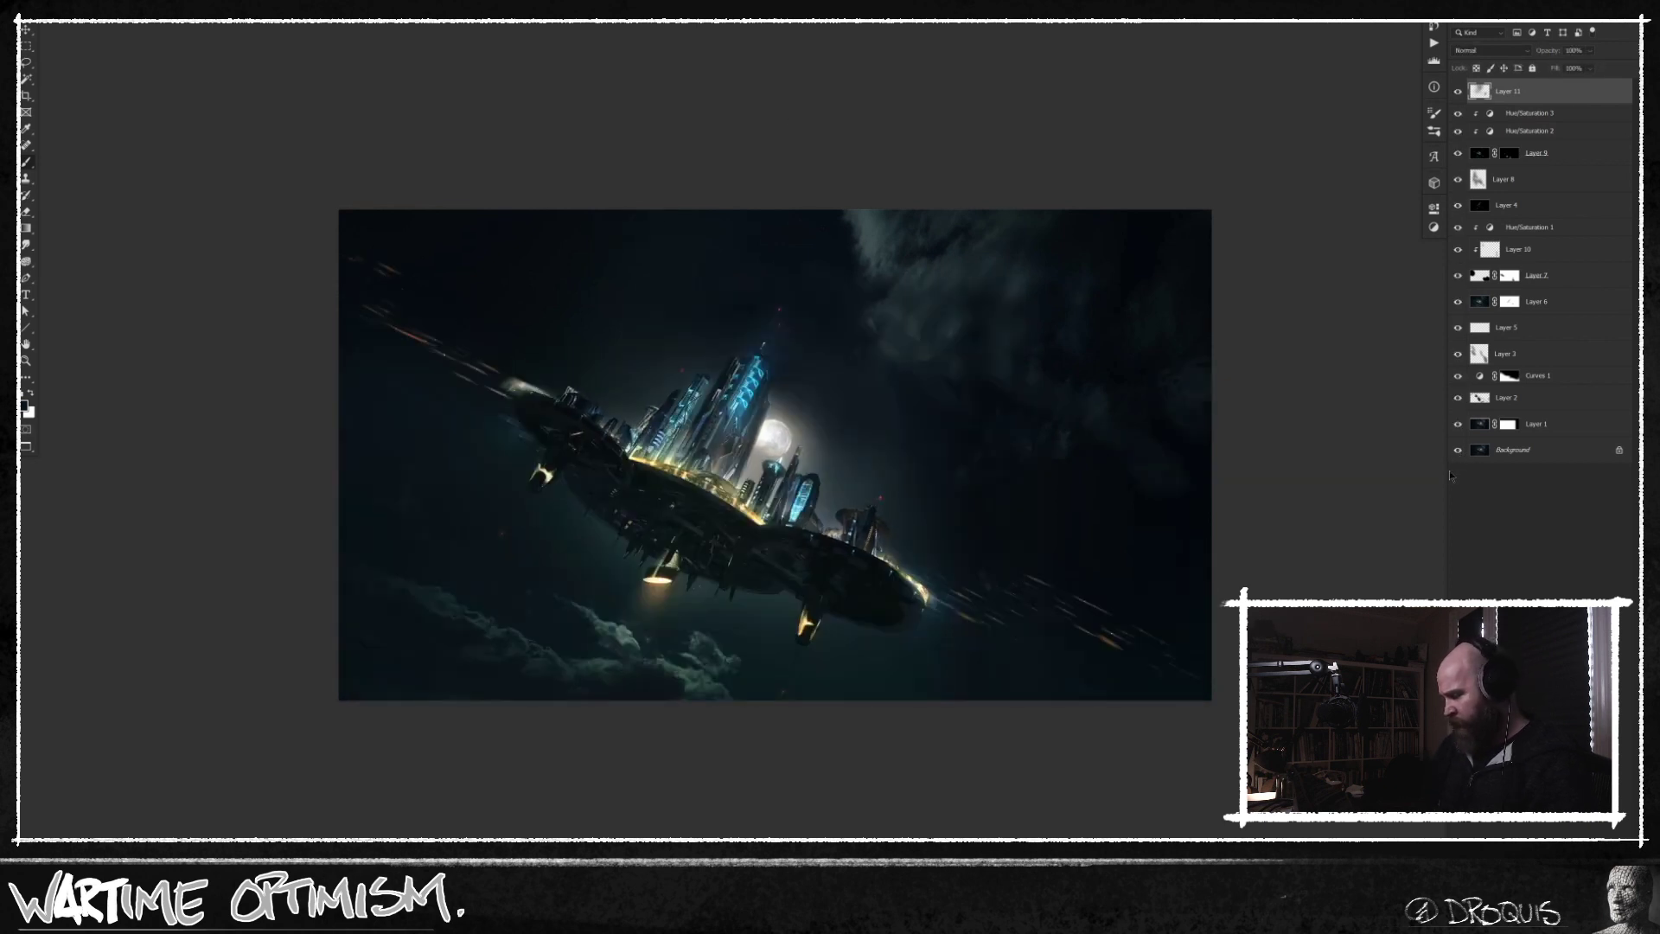
pyautogui.press('F2')
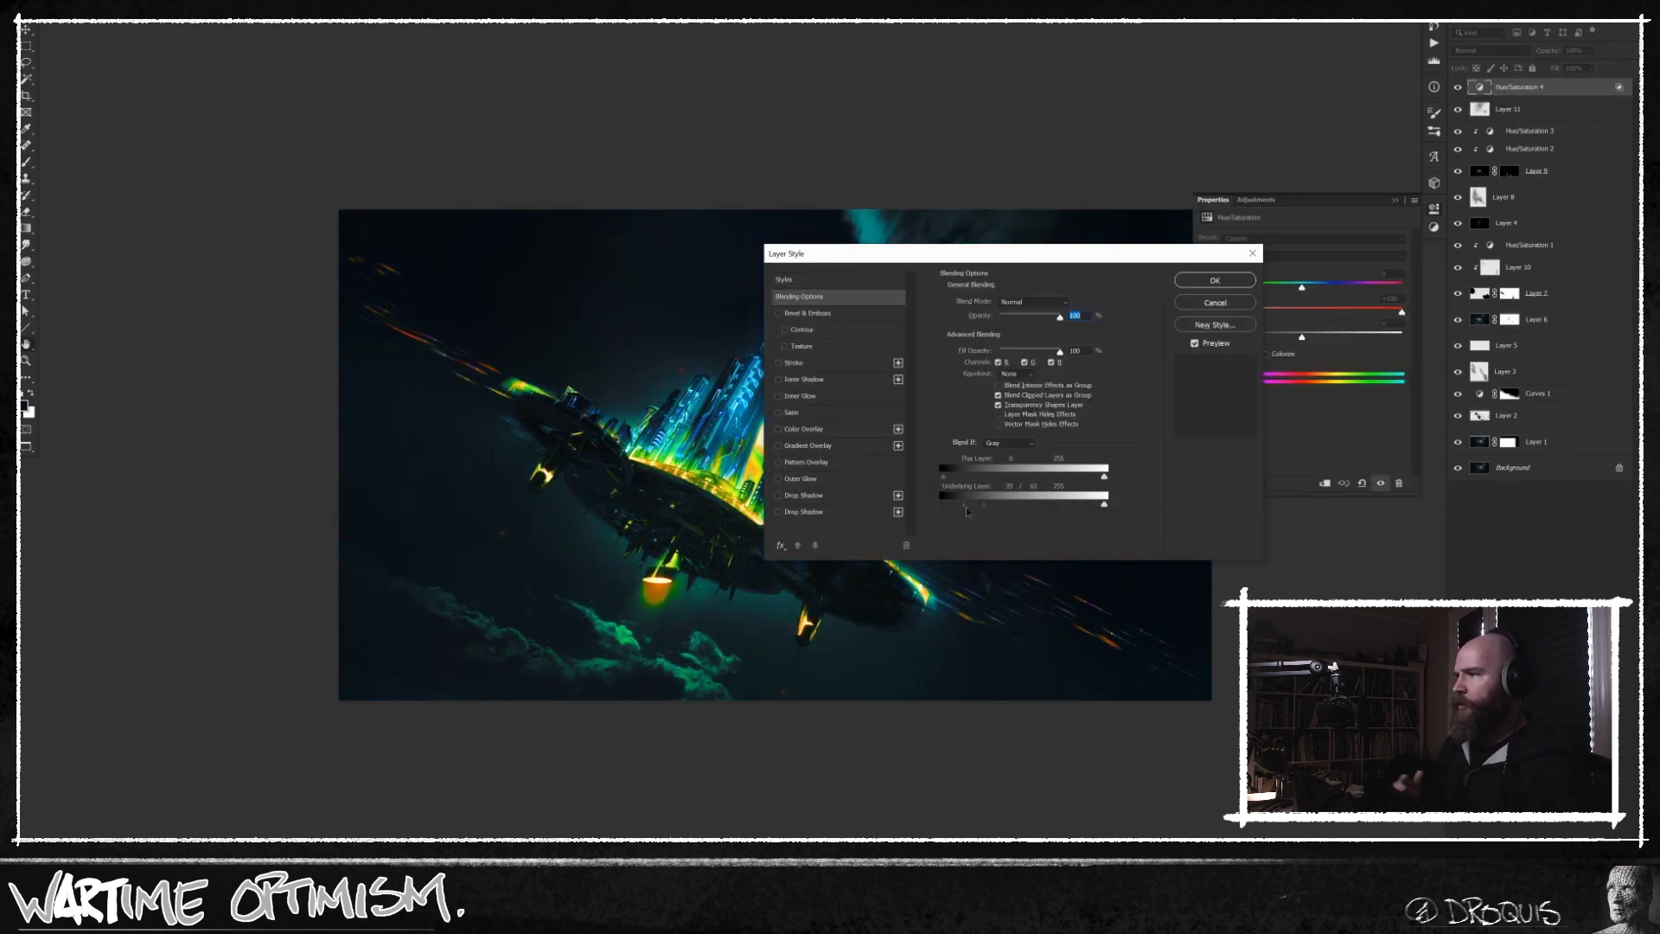
pyautogui.click(1215, 280)
pyautogui.moveTo(1402, 311); pyautogui.dragTo(1330, 291)
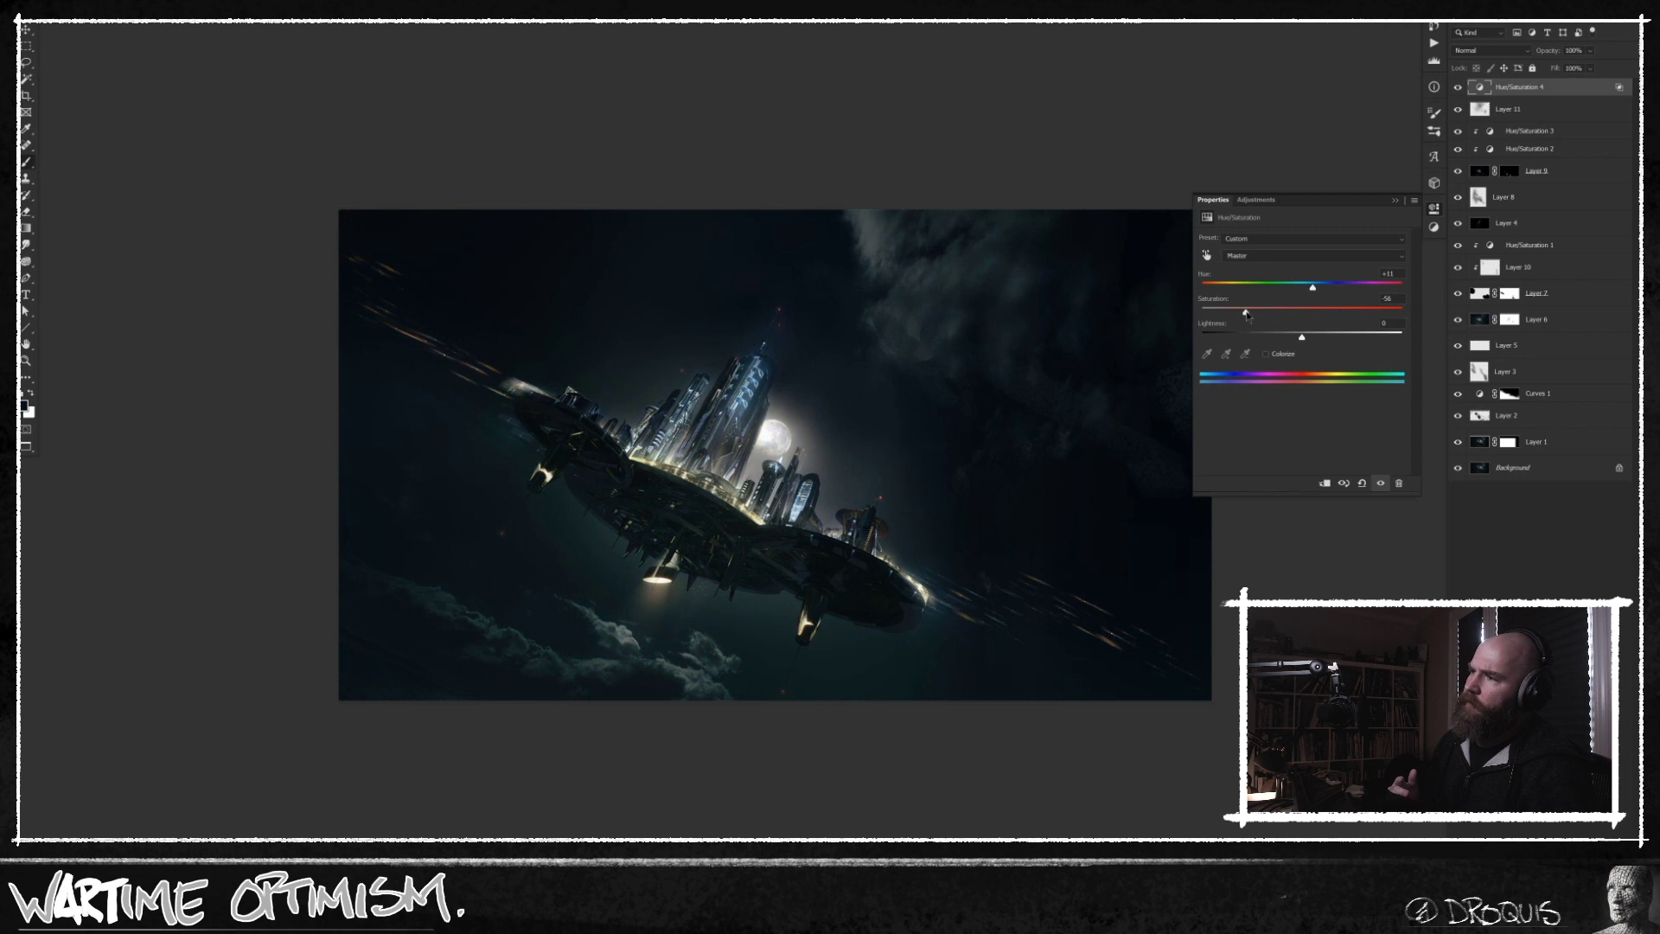
pyautogui.hotkey('ctrl', 'i')
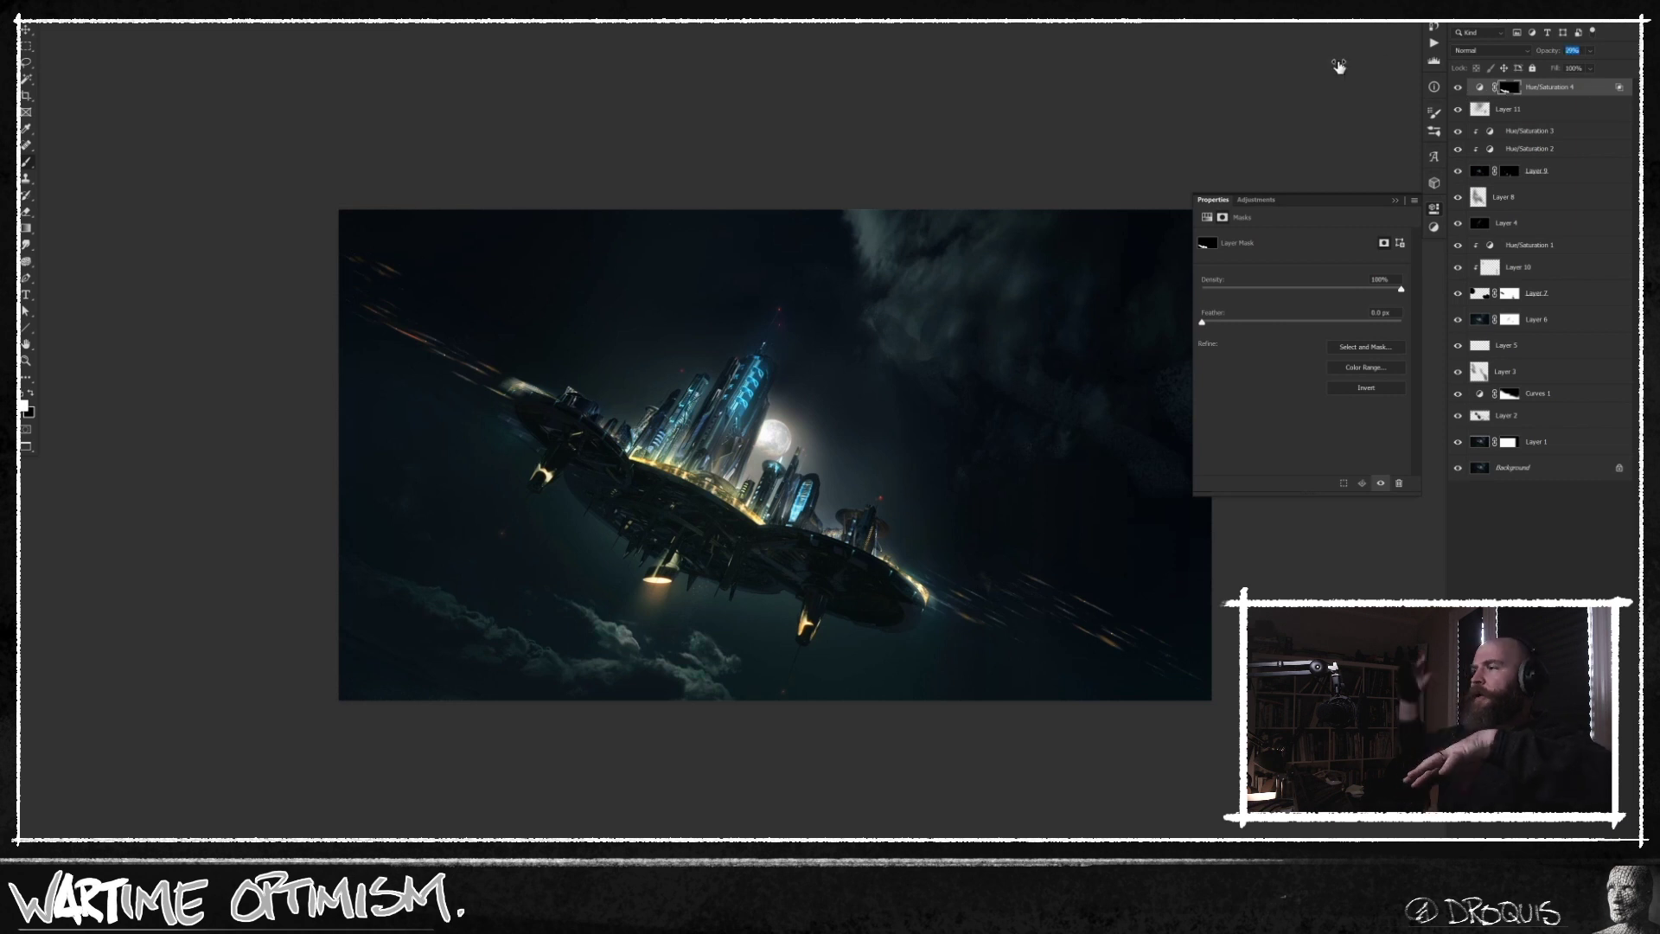
# Step: Stamp the visible image as Layer 12, scale it down toward the lower left, and add Layer 13
pyautogui.moveTo(1457, 86); pyautogui.dragTo(1459, 445)
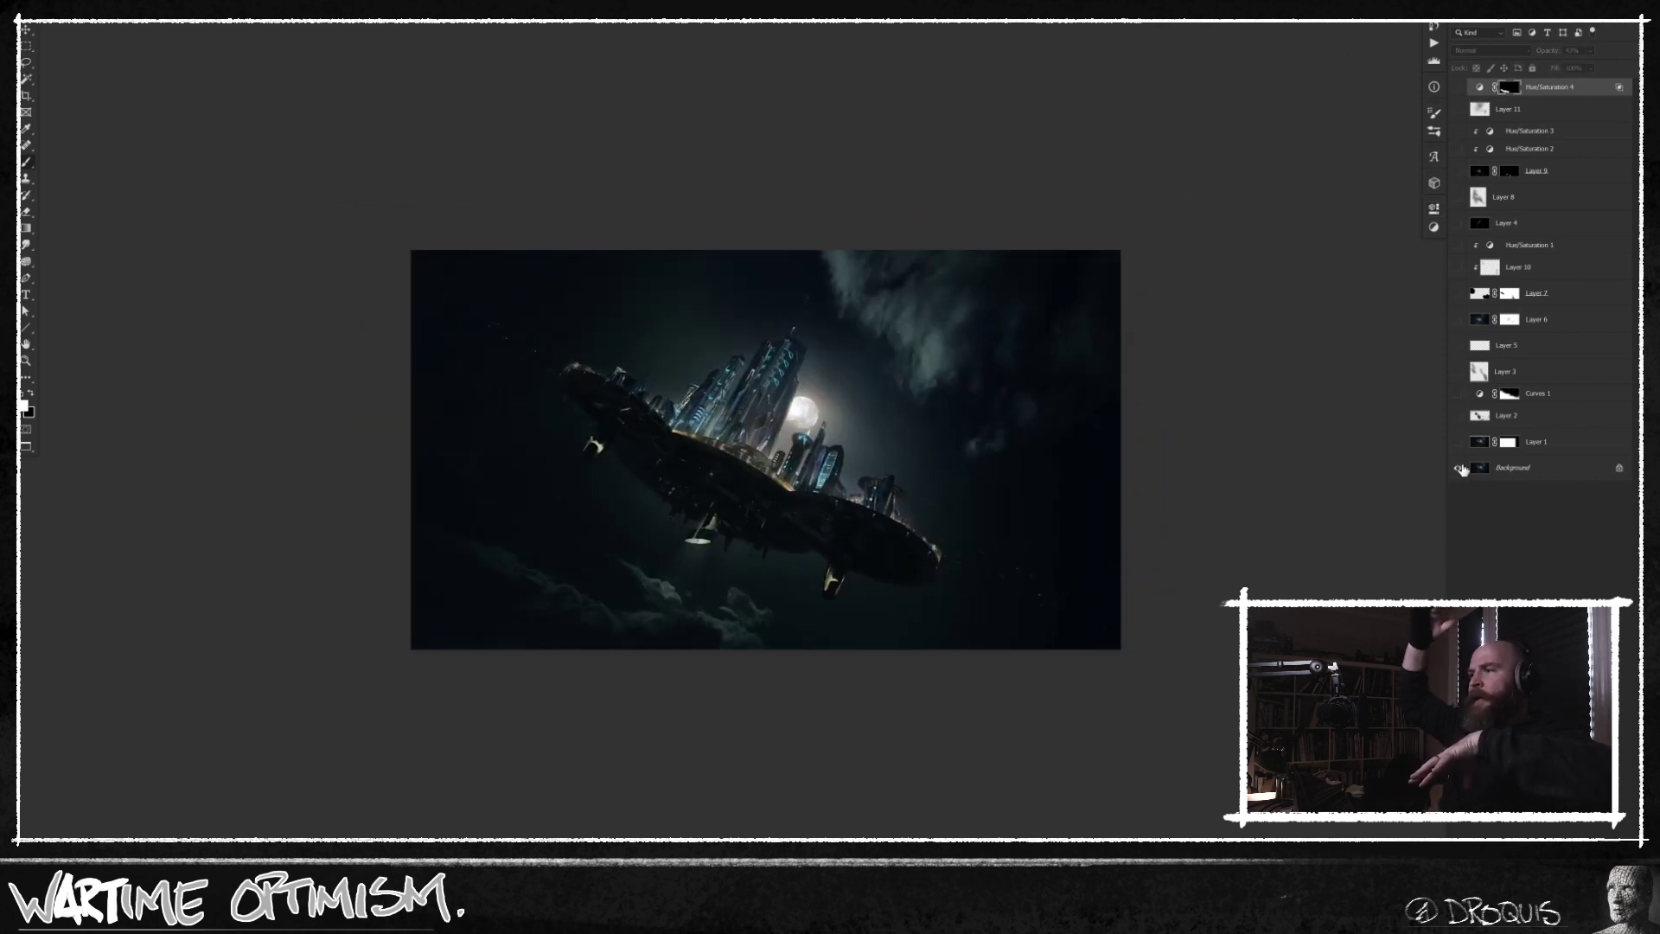
pyautogui.keyDown('alt'); pyautogui.click(1458, 466); pyautogui.keyUp('alt')
pyautogui.hotkey('ctrl', 'alt', 'shift', 'e')
pyautogui.hotkey('ctrl', 't')
pyautogui.moveTo(1122, 238); pyautogui.dragTo(1042, 293)
pyautogui.press('Return')
pyautogui.hotkey('ctrl', 'shift', 'alt', 'n')
# Step: Switch to a flat elliptical brush and sample a painting colour from the clouds
pyautogui.press('b')
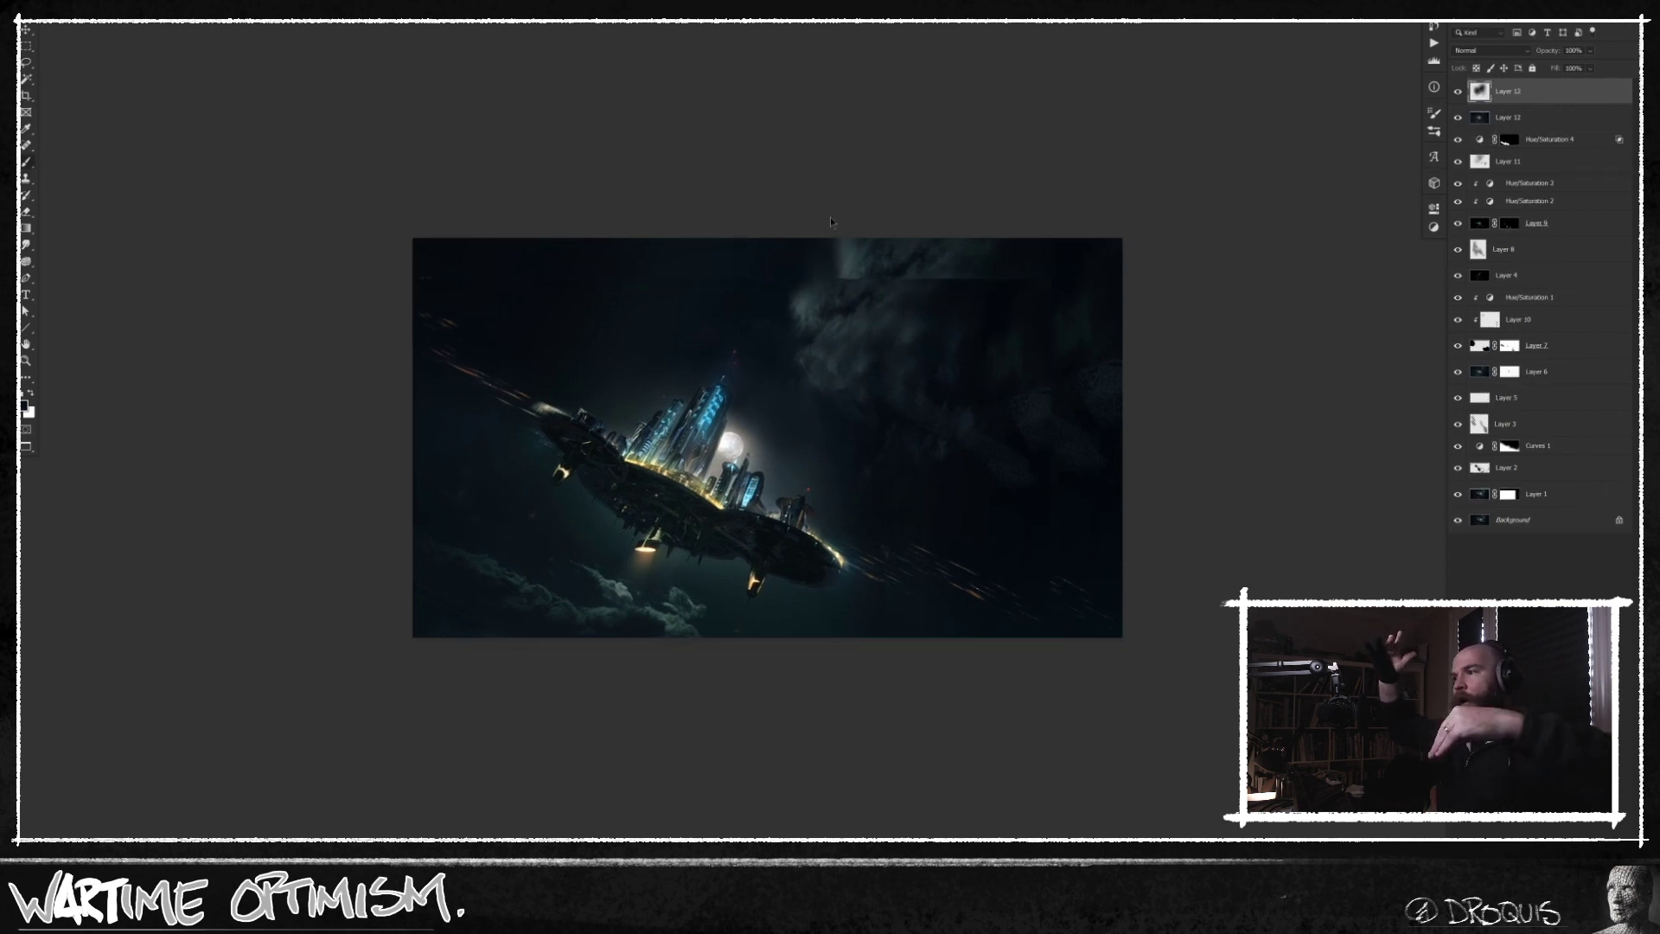
pyautogui.rightClick(951, 286)
pyautogui.doubleClick(1170, 472)
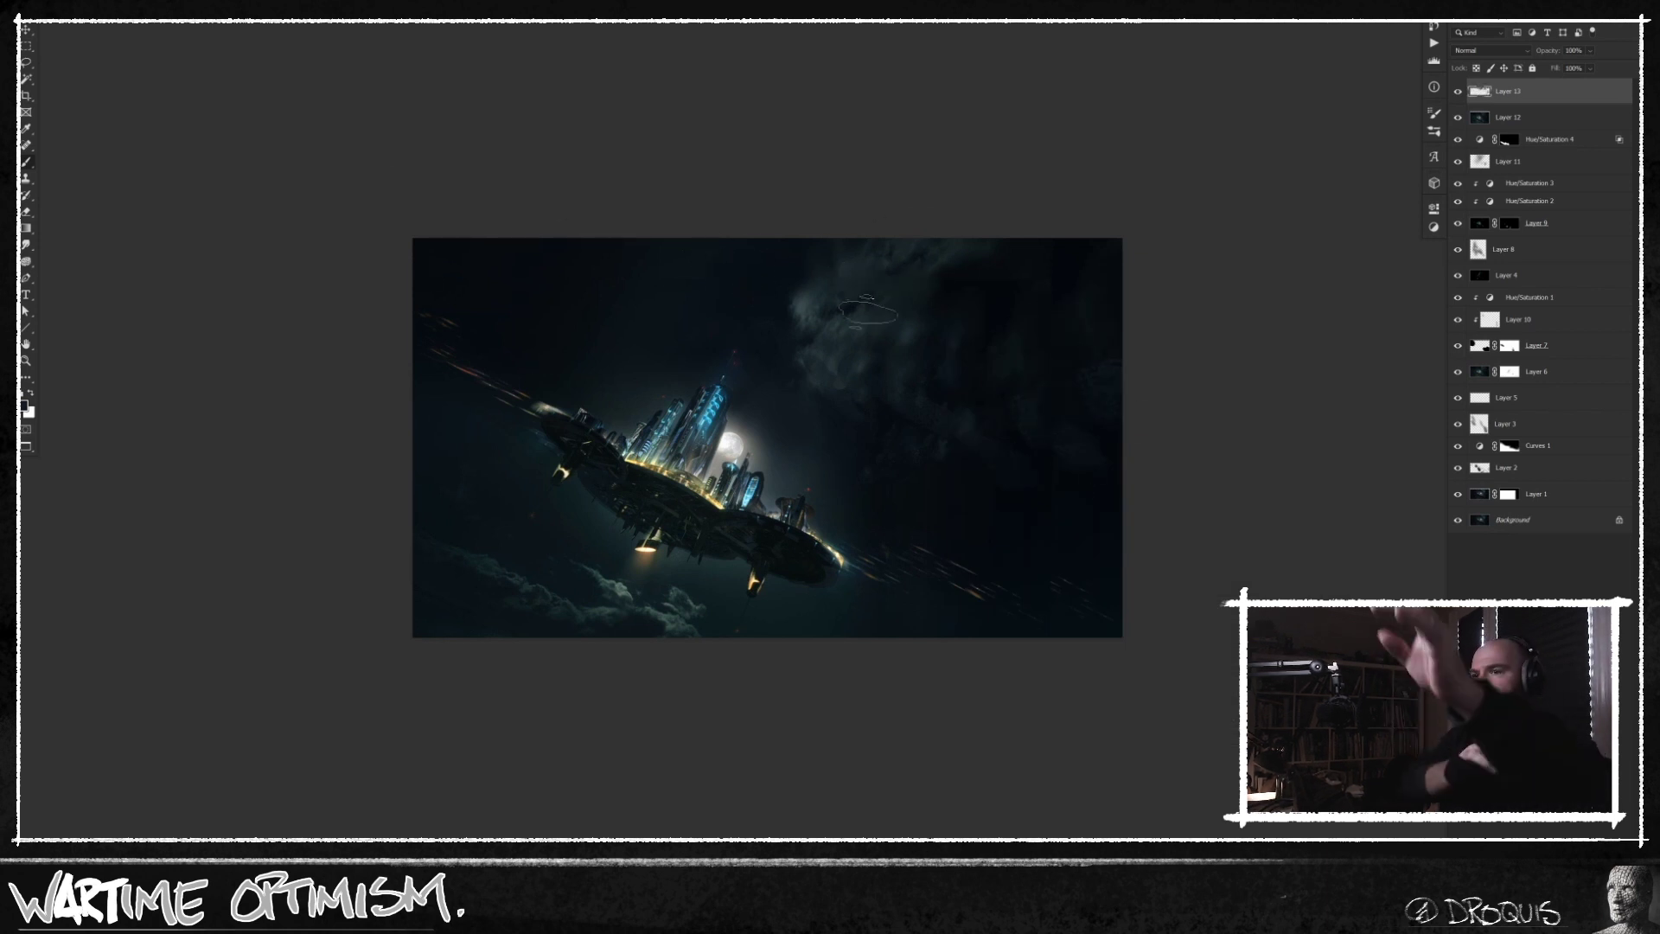
pyautogui.press('Escape')
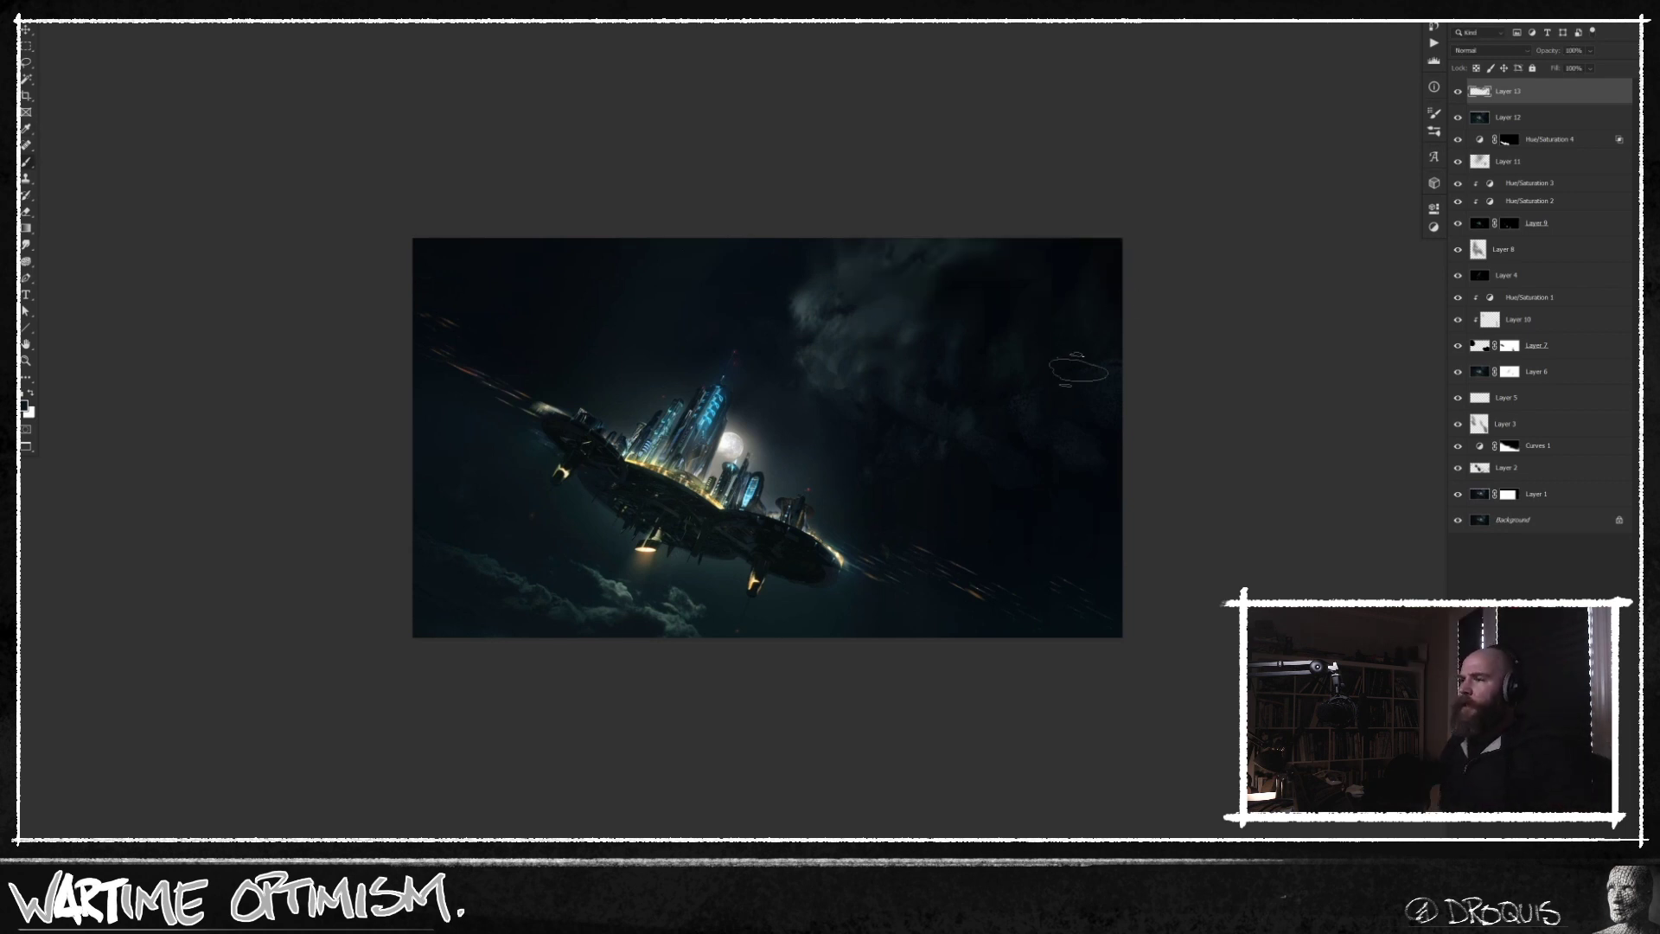
pyautogui.keyDown('alt'); pyautogui.click(952, 307); pyautogui.keyUp('alt')
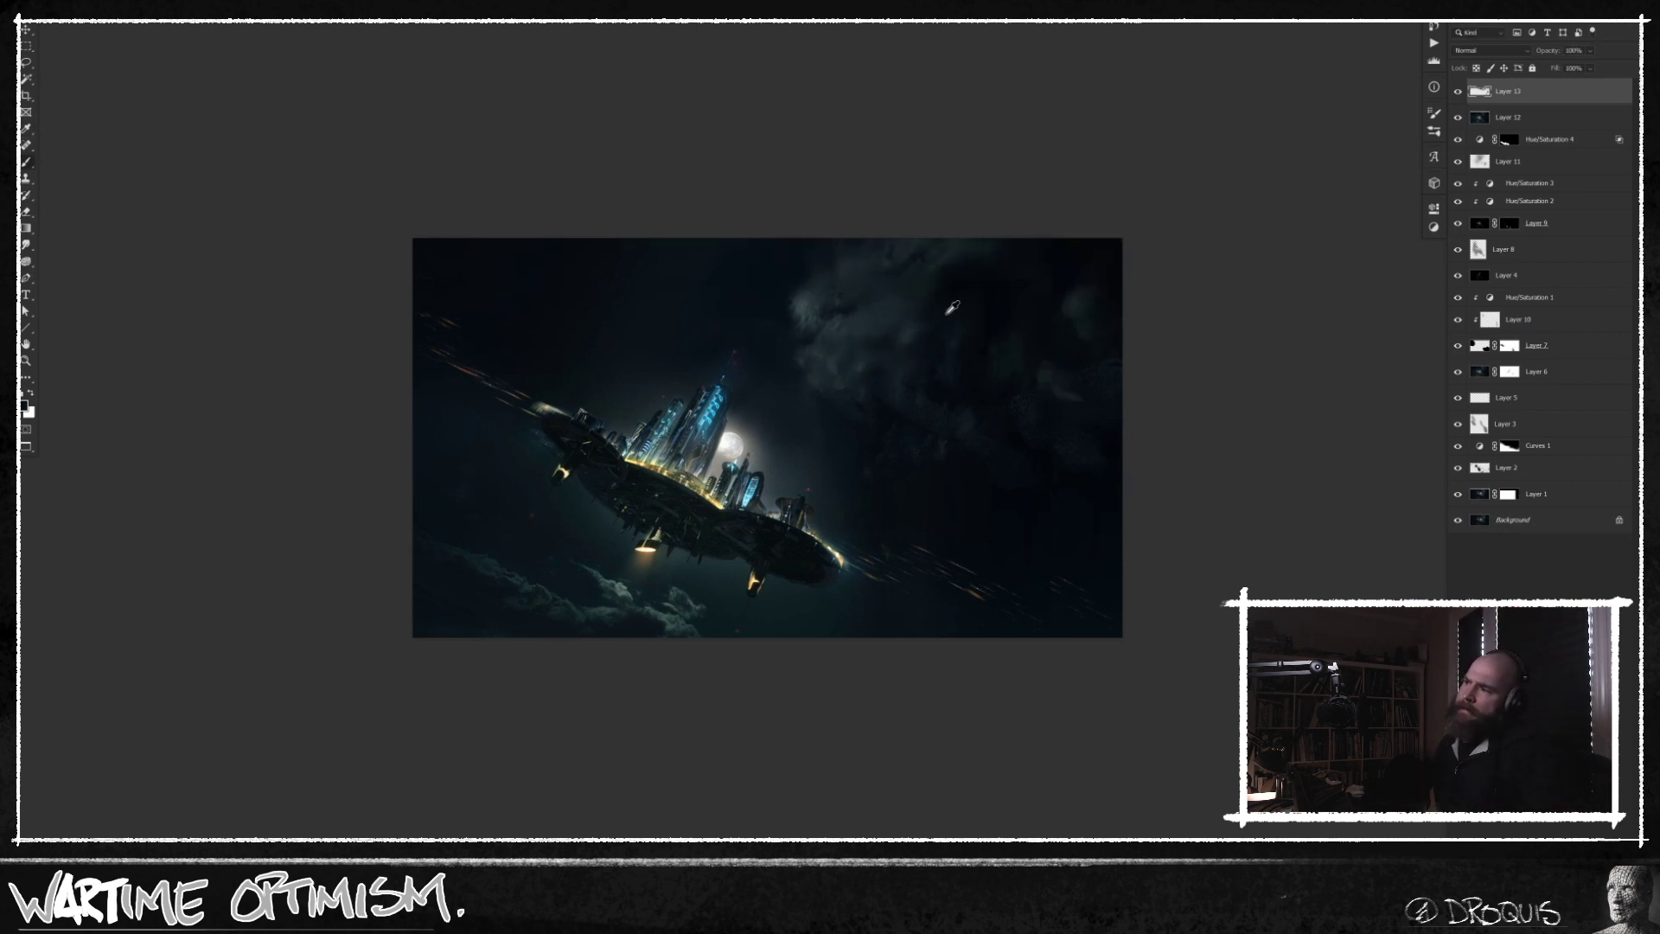
# Step: Toggle the background layer to compare, and flip the view horizontally to check composition
pyautogui.click(1458, 522)
pyautogui.click(1457, 117)
pyautogui.click(1458, 521)
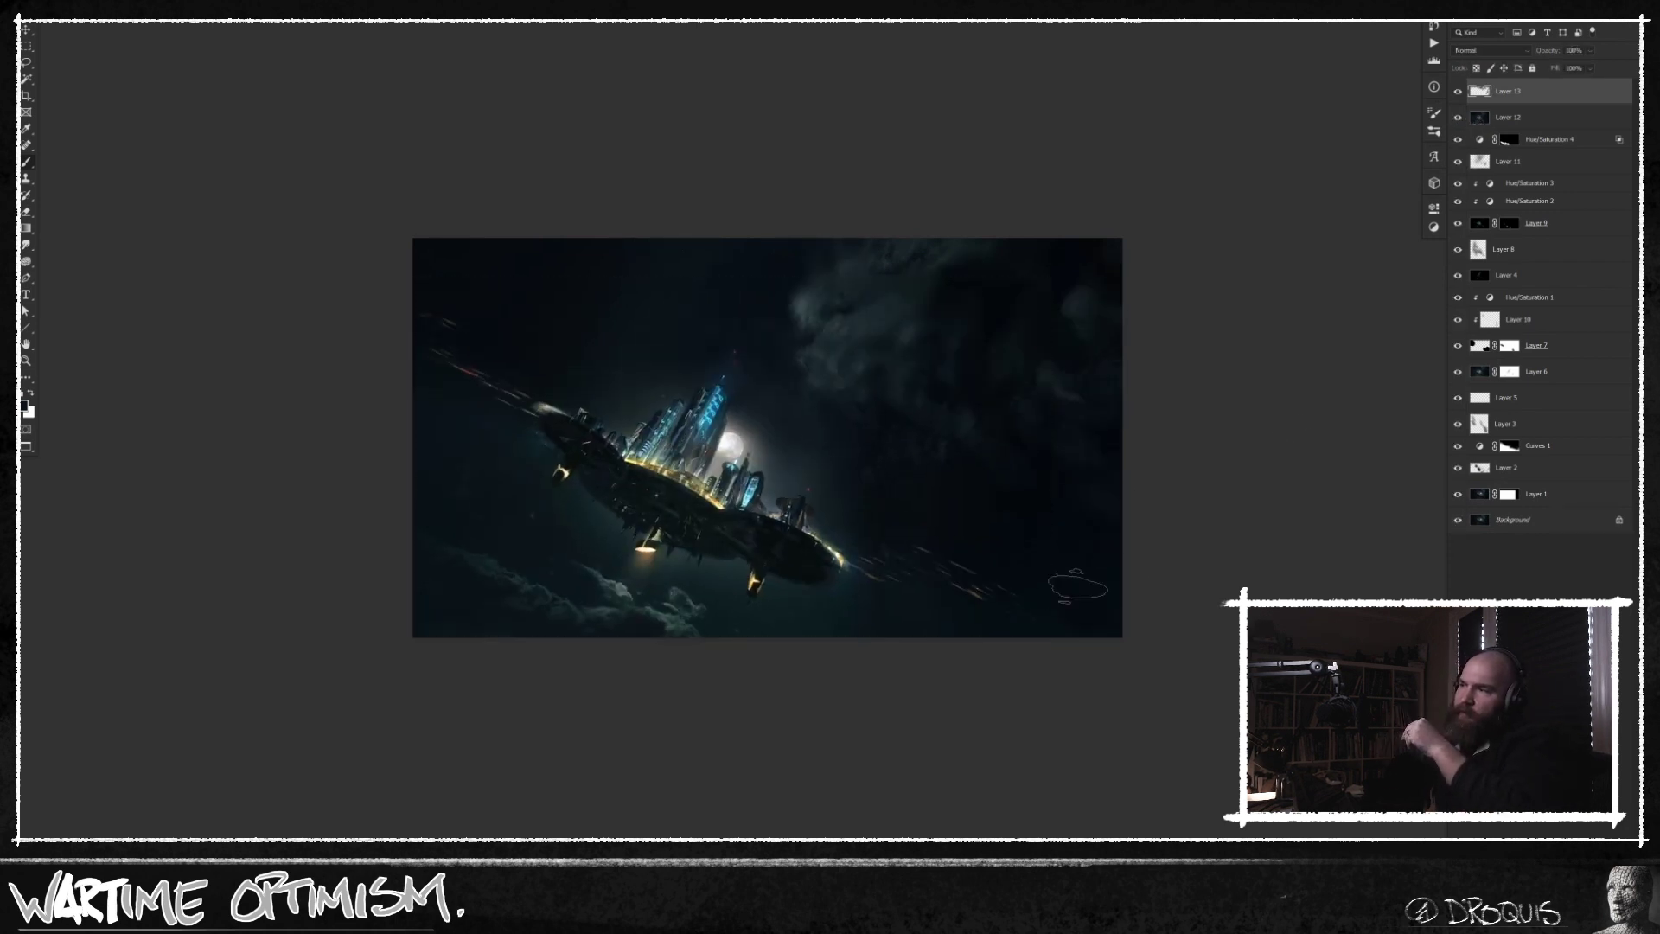
pyautogui.scroll(3, 1080, 596)
pyautogui.press('h')
pyautogui.scroll(-1, 1168, 536)
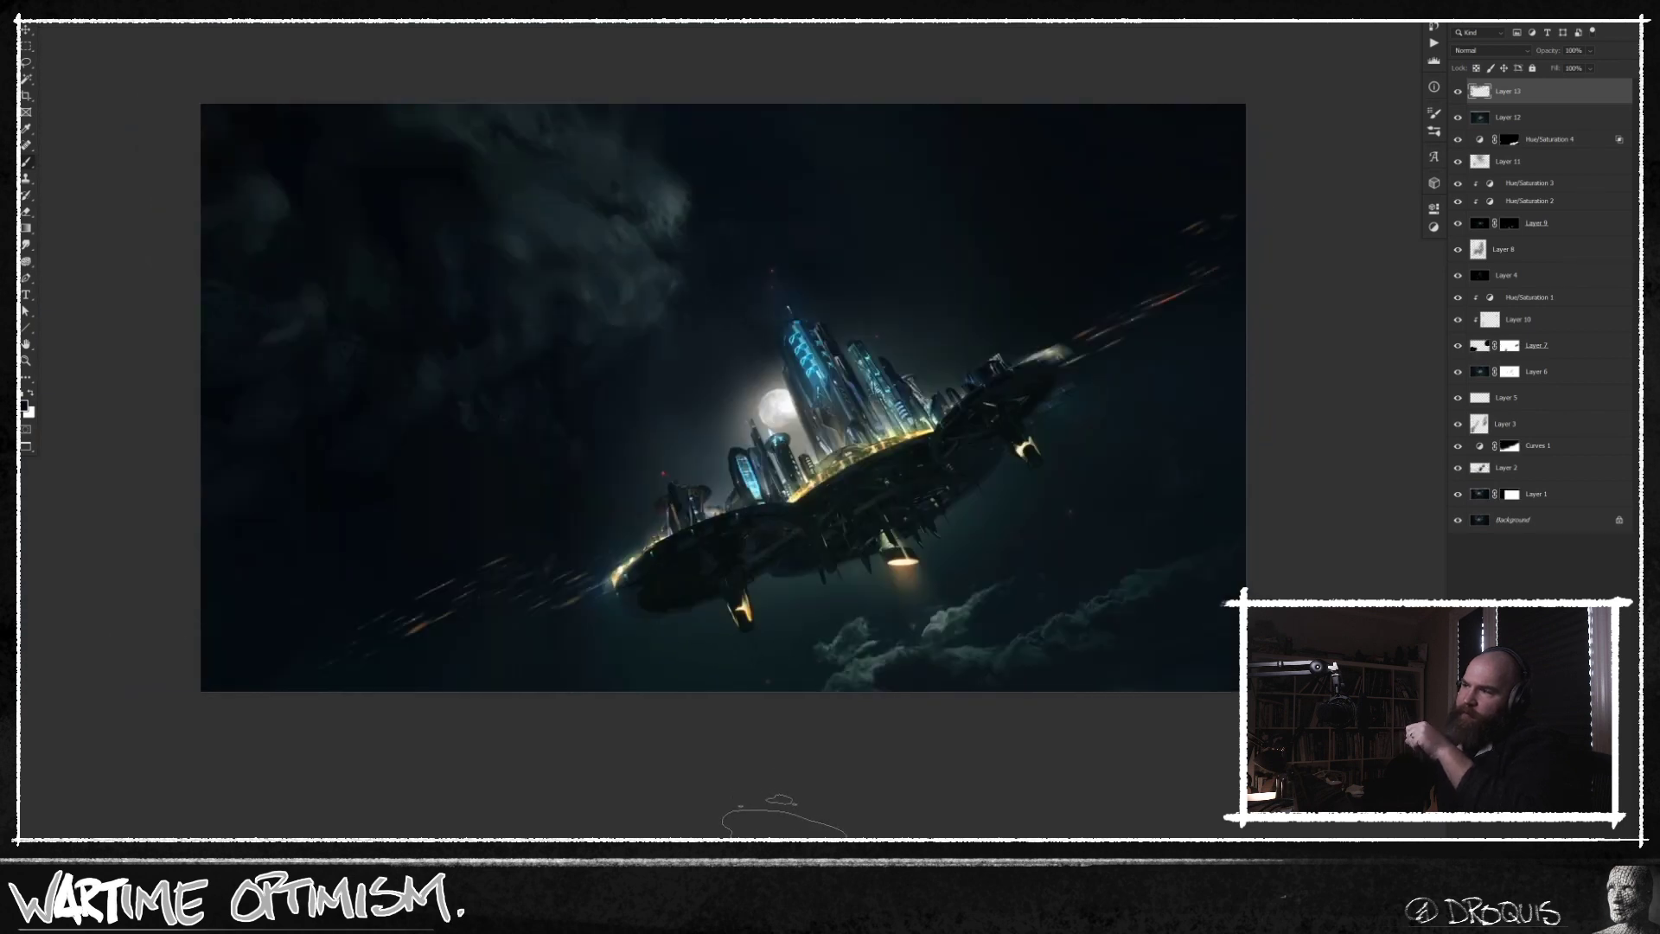
pyautogui.press('[')
pyautogui.press('[')
pyautogui.press('[')
pyautogui.press(']')
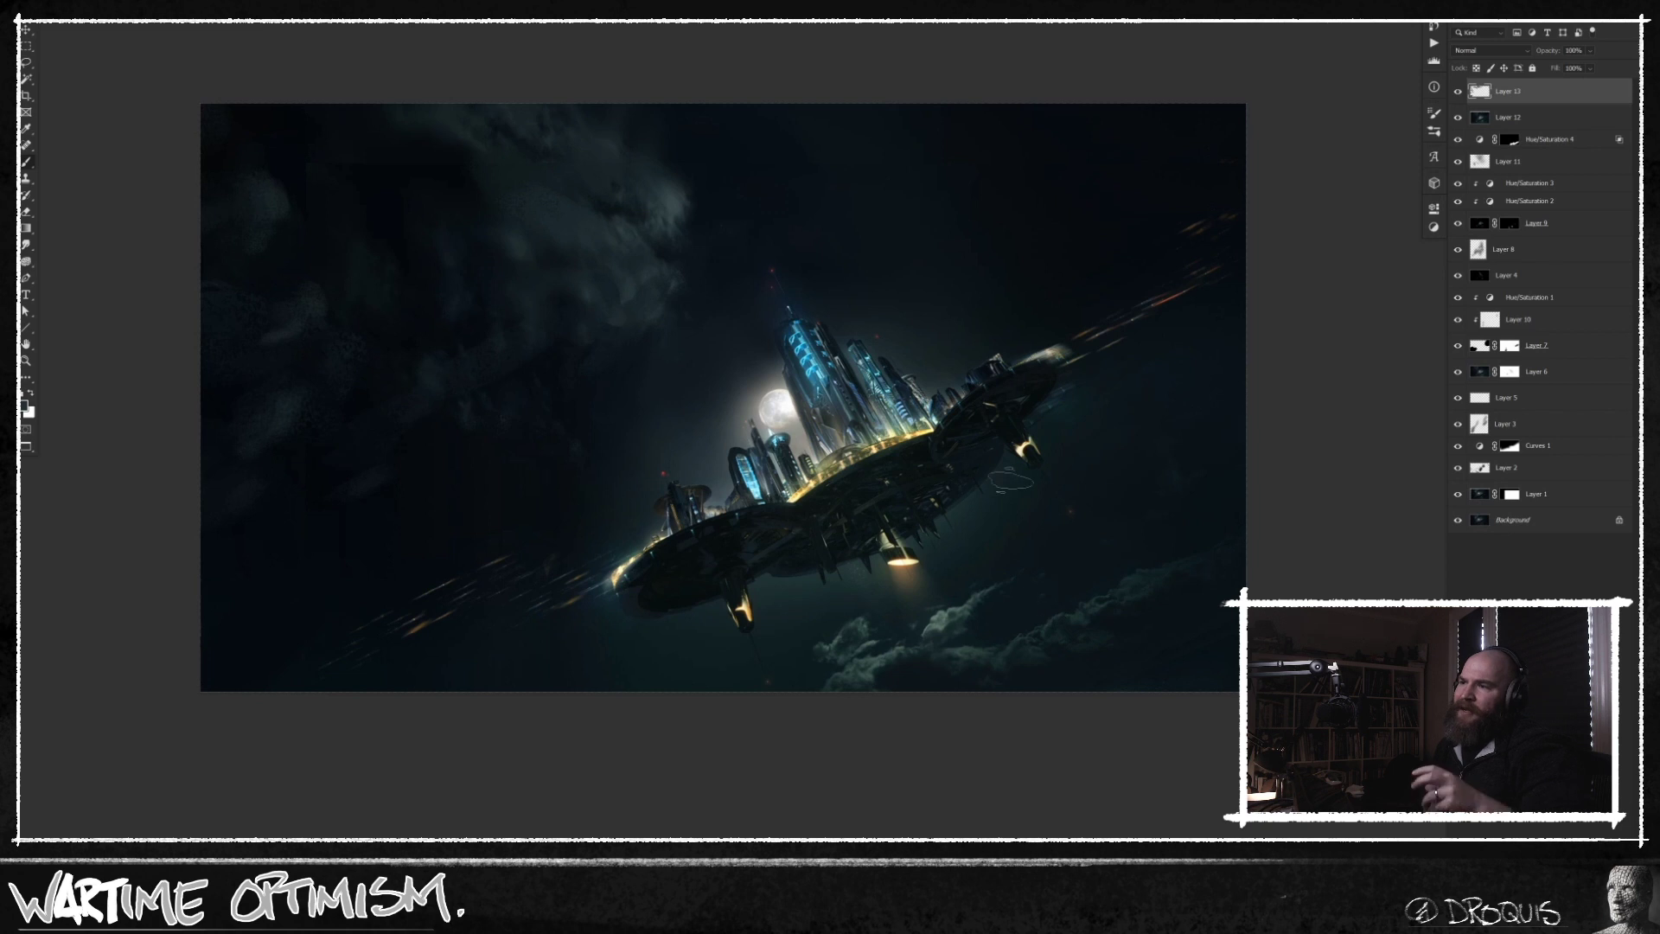
# Step: Add Layer 14 and toggle the Background repeatedly to compare against the original photo
pyautogui.hotkey('ctrl', 'shift', 'alt', 'n')
pyautogui.scroll(2, 835, 453)
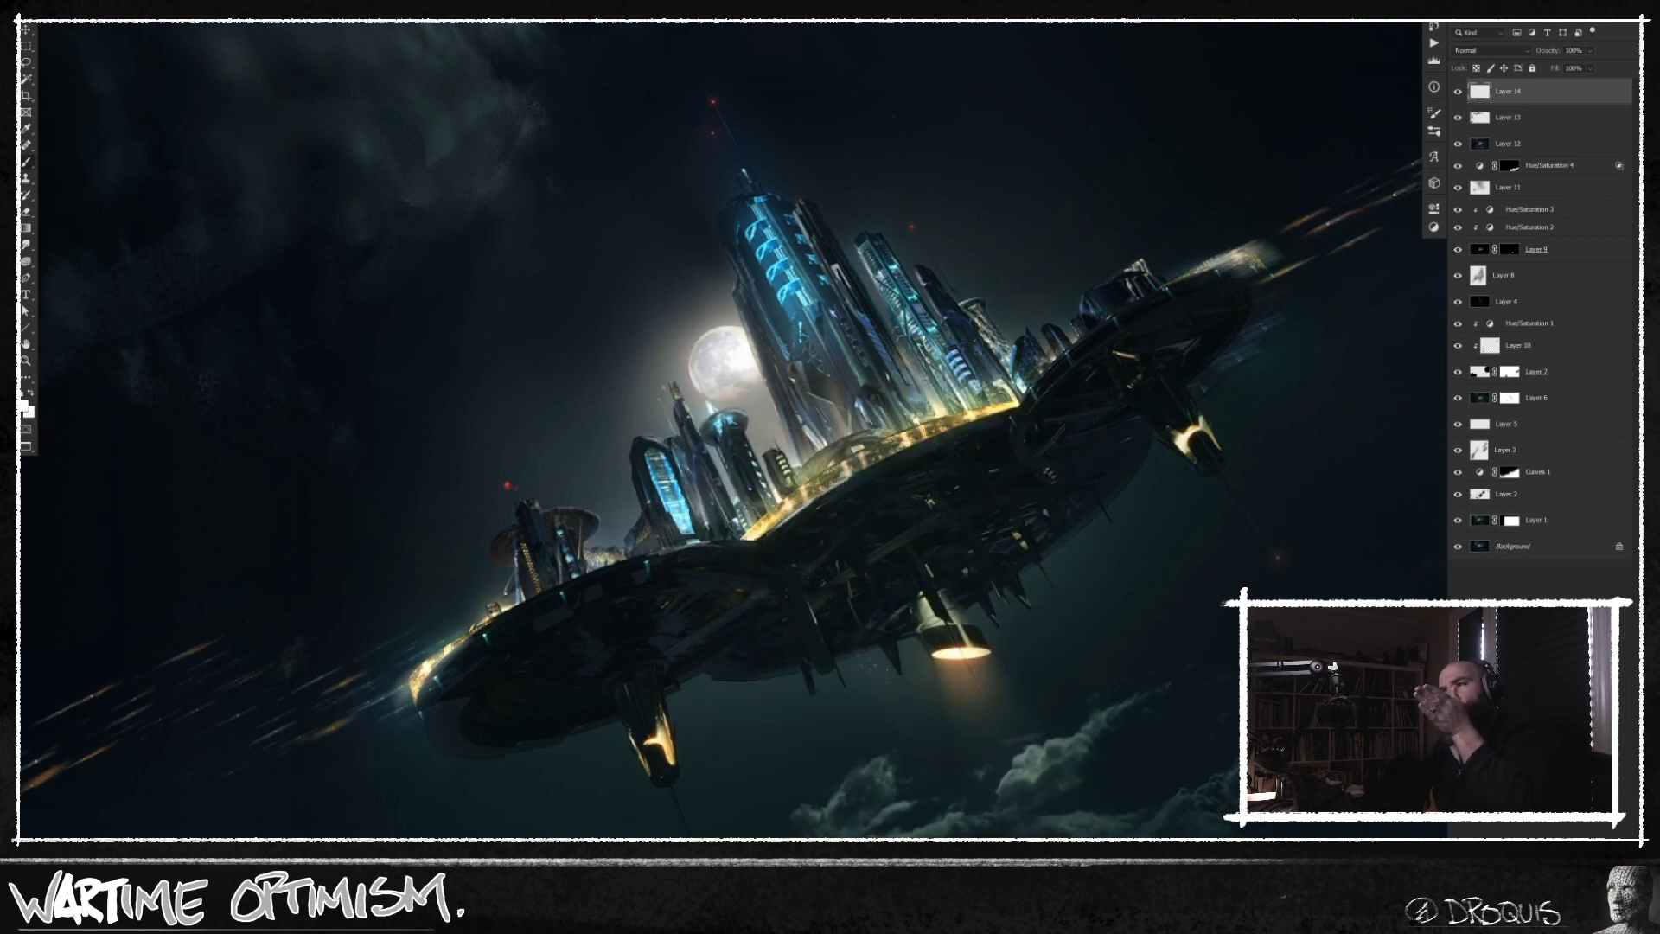
pyautogui.scroll(-1, 977, 531)
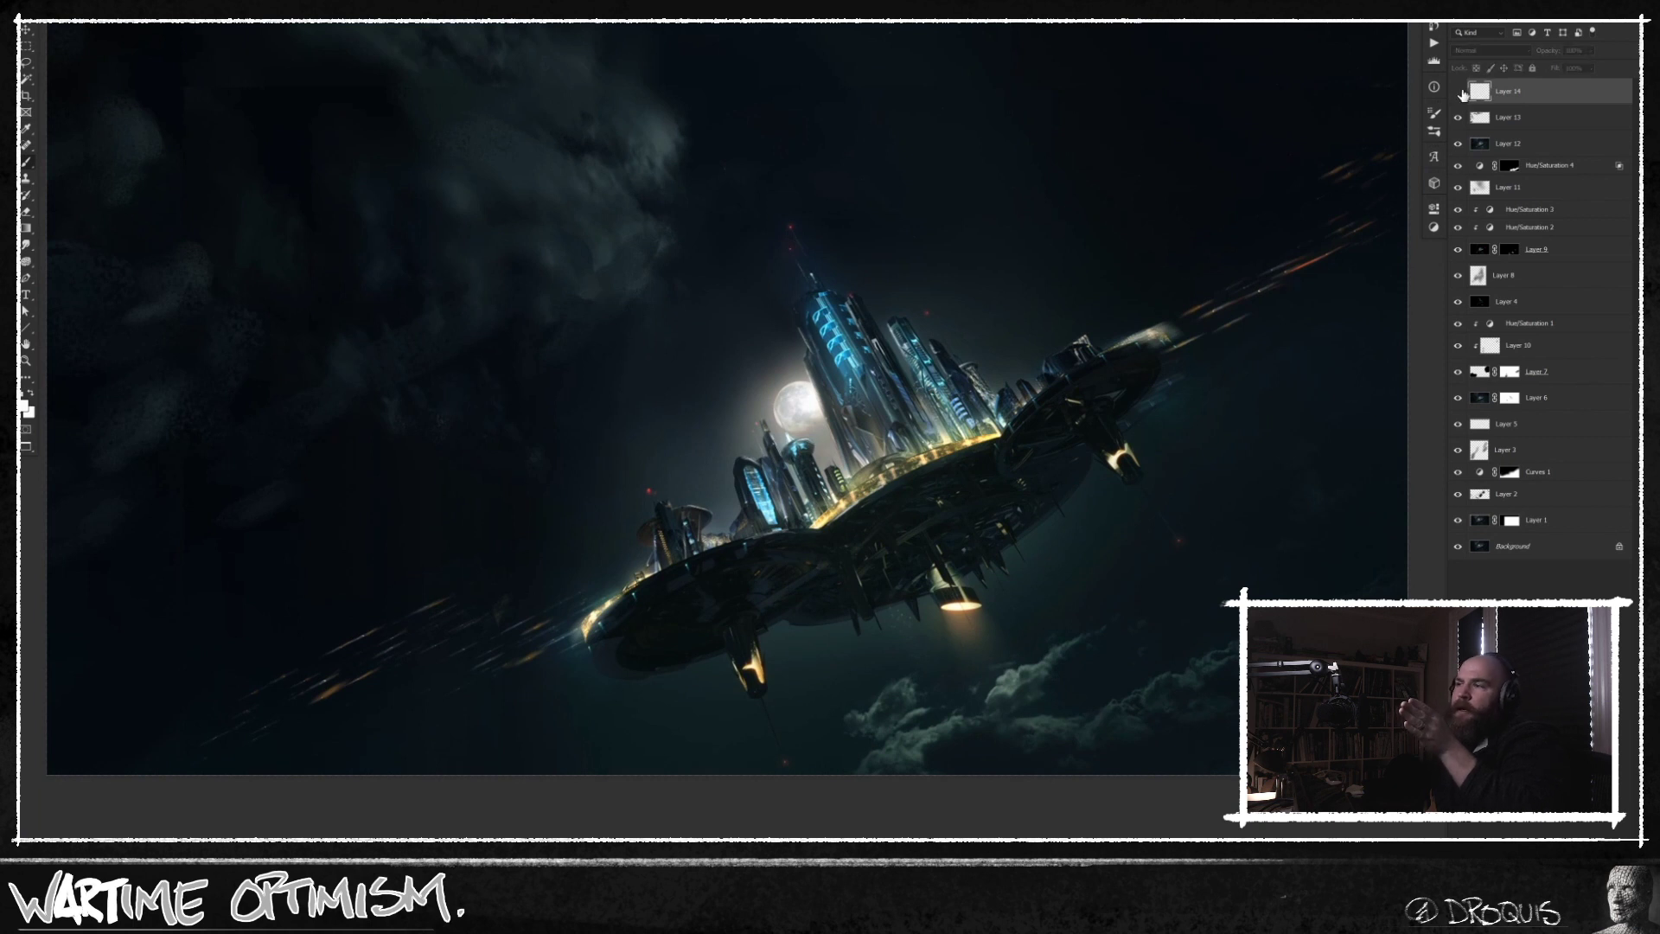
pyautogui.scroll(2, 811, 438)
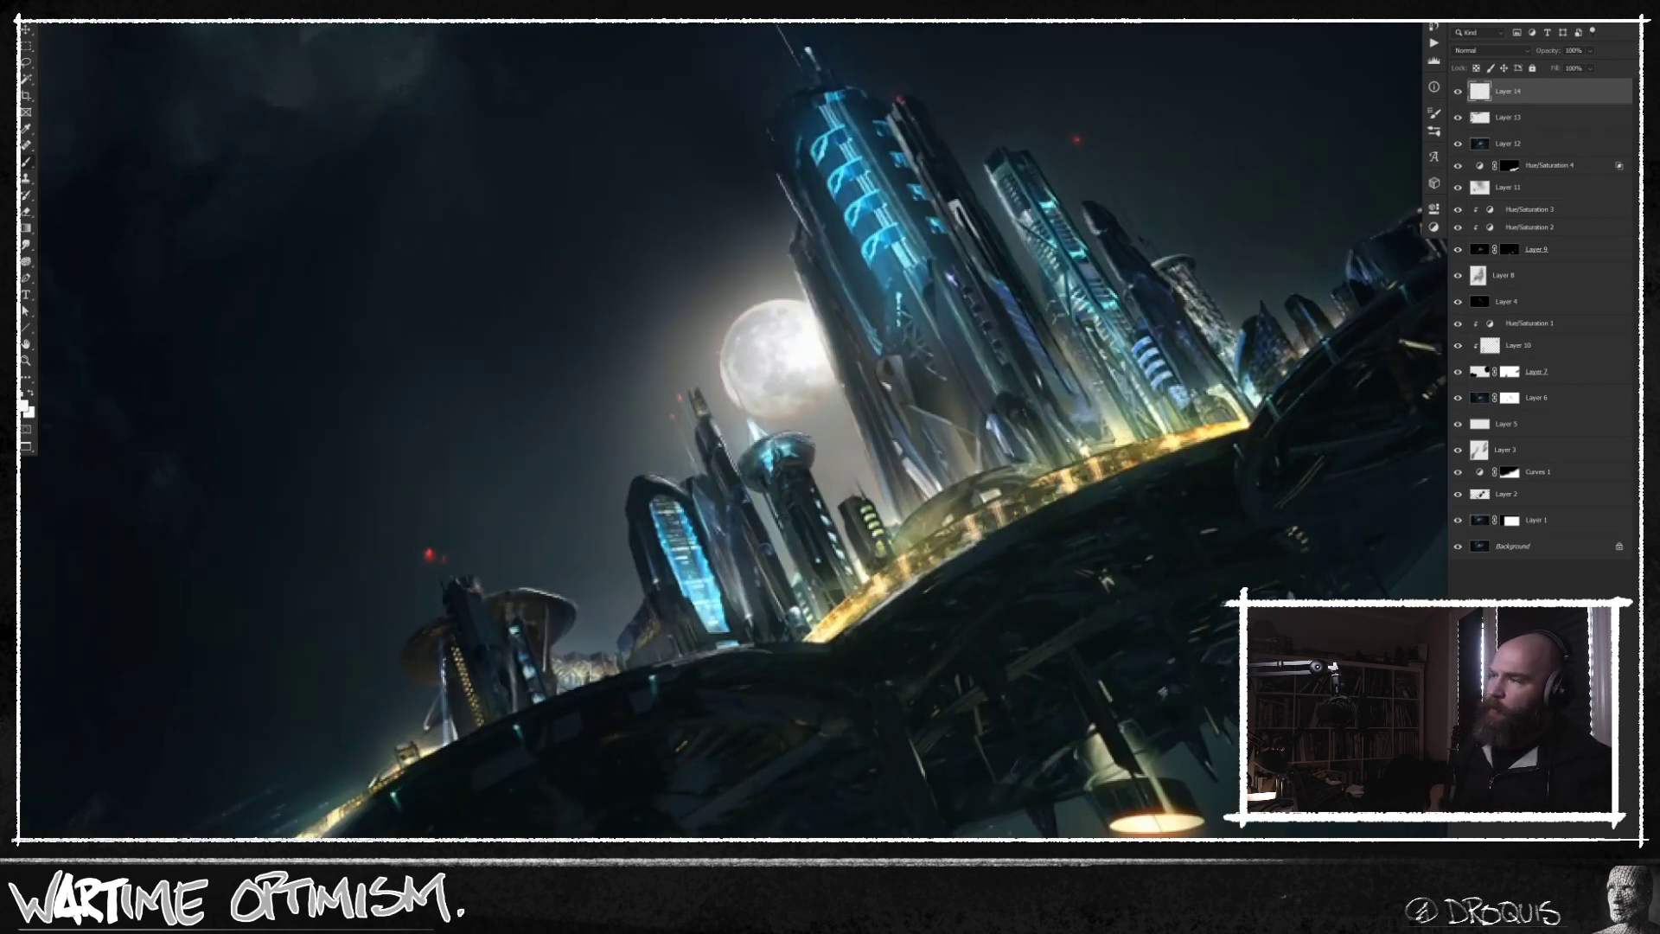
pyautogui.scroll(-3, 1018, 561)
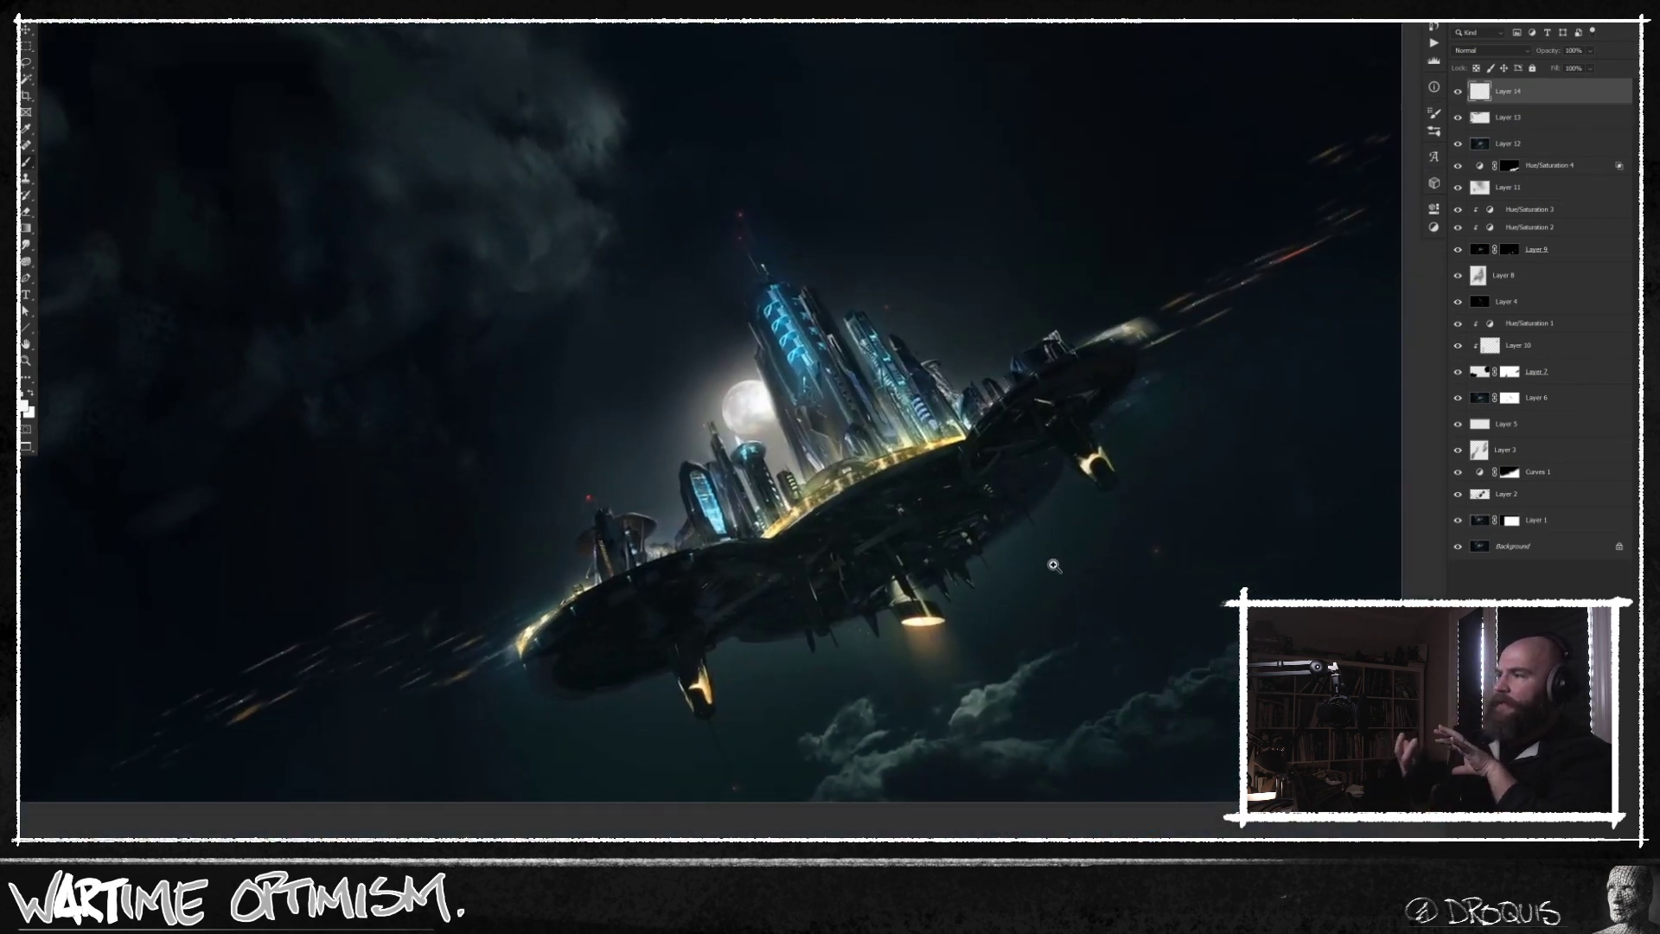
pyautogui.keyDown('alt'); pyautogui.click(1459, 547); pyautogui.keyUp('alt')
pyautogui.keyDown('alt'); pyautogui.click(1459, 546); pyautogui.keyUp('alt')
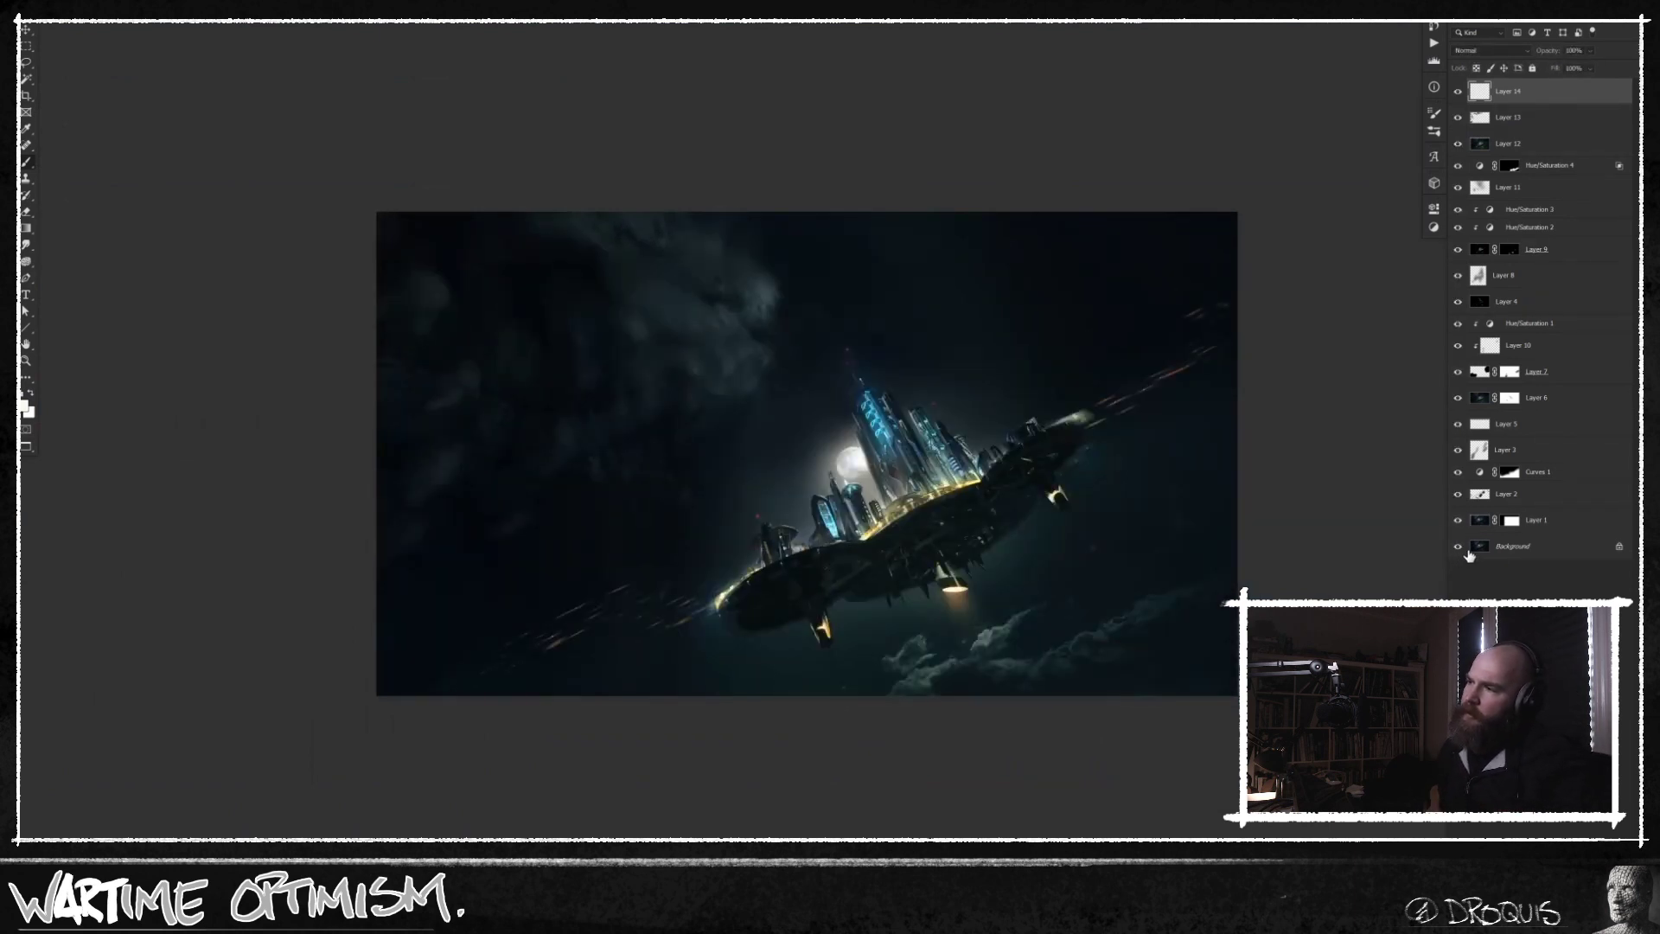
pyautogui.keyDown('alt'); pyautogui.click(1458, 546); pyautogui.keyUp('alt')
pyautogui.keyDown('alt'); pyautogui.click(1459, 546); pyautogui.keyUp('alt')
pyautogui.keyDown('alt'); pyautogui.click(1458, 546); pyautogui.keyUp('alt')
pyautogui.keyDown('alt'); pyautogui.click(1459, 546); pyautogui.keyUp('alt')
# Step: On a new layer, paint soft glow around the moon, the spires' base and below the ship
pyautogui.hotkey('ctrl', 'shift', 'alt', 'n')
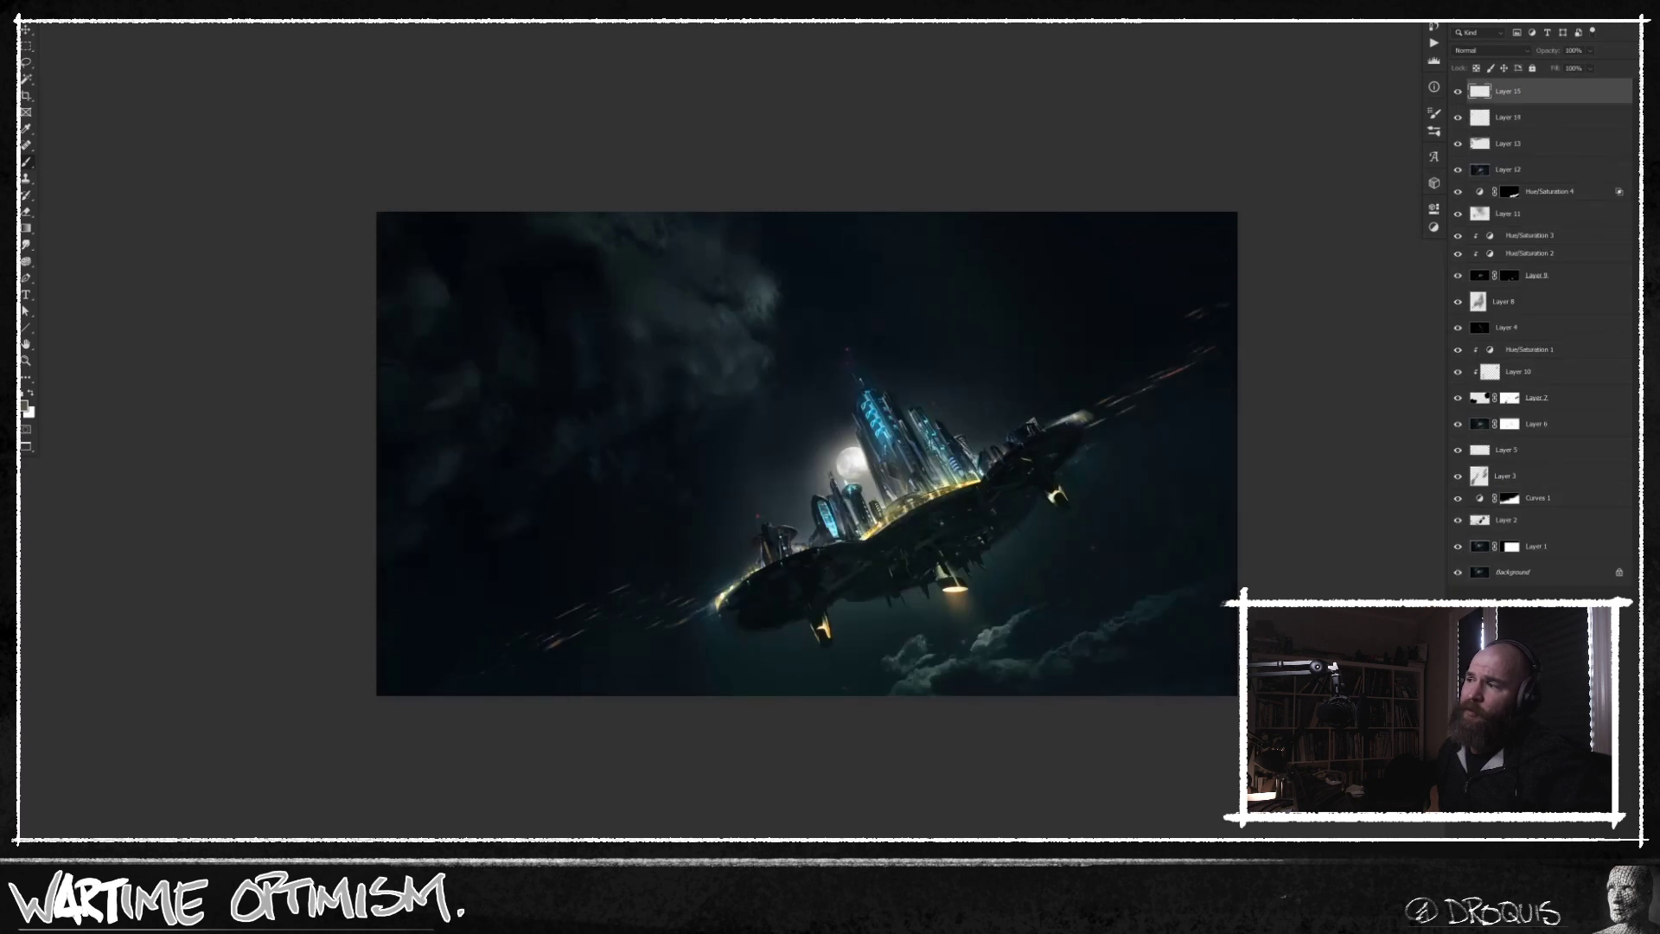
pyautogui.moveTo(828, 449); pyautogui.dragTo(820, 473)
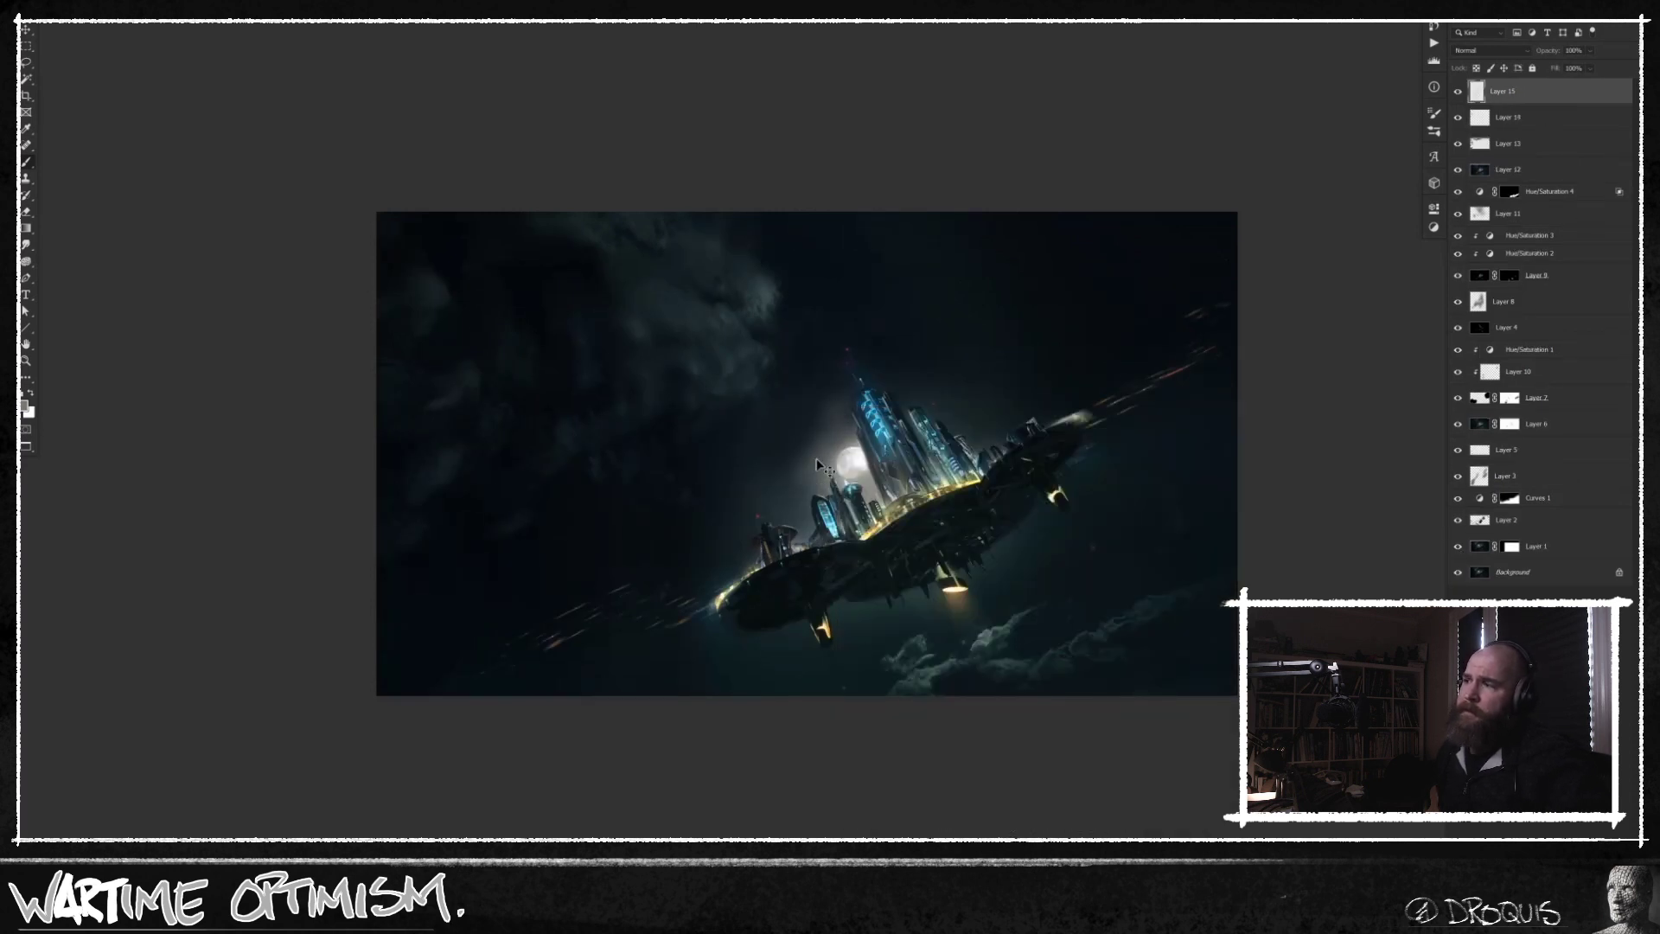
pyautogui.moveTo(890, 372); pyautogui.dragTo(977, 415)
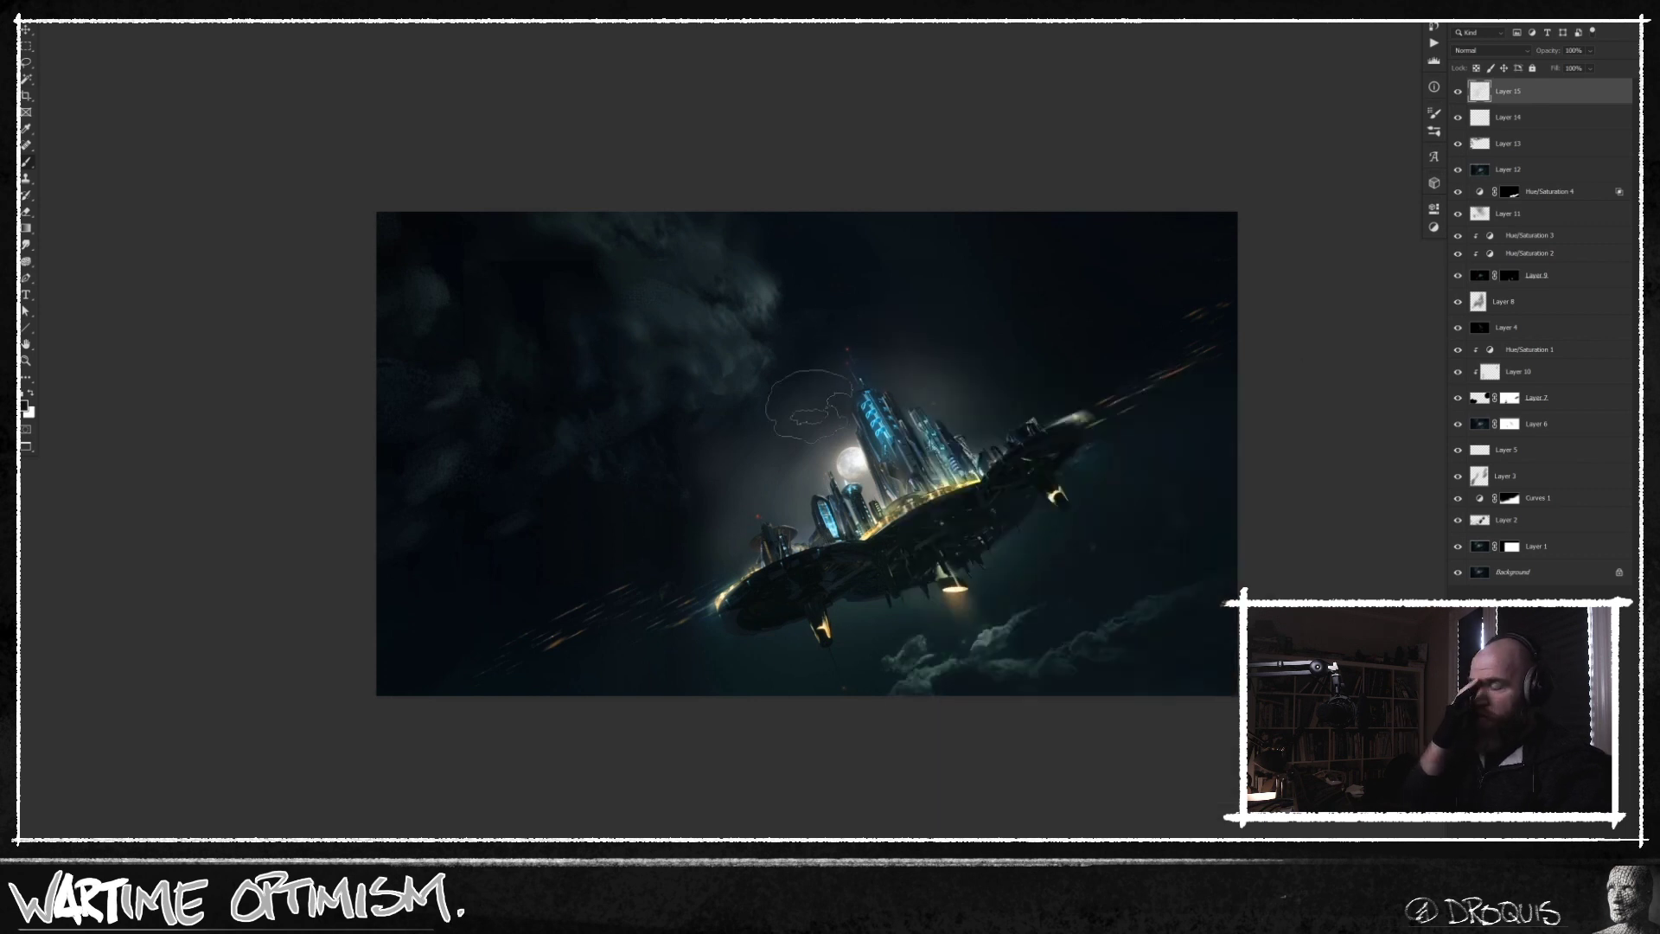
pyautogui.keyDown('alt'); pyautogui.click(845, 446); pyautogui.keyUp('alt')
pyautogui.moveTo(817, 467); pyautogui.dragTo(783, 506)
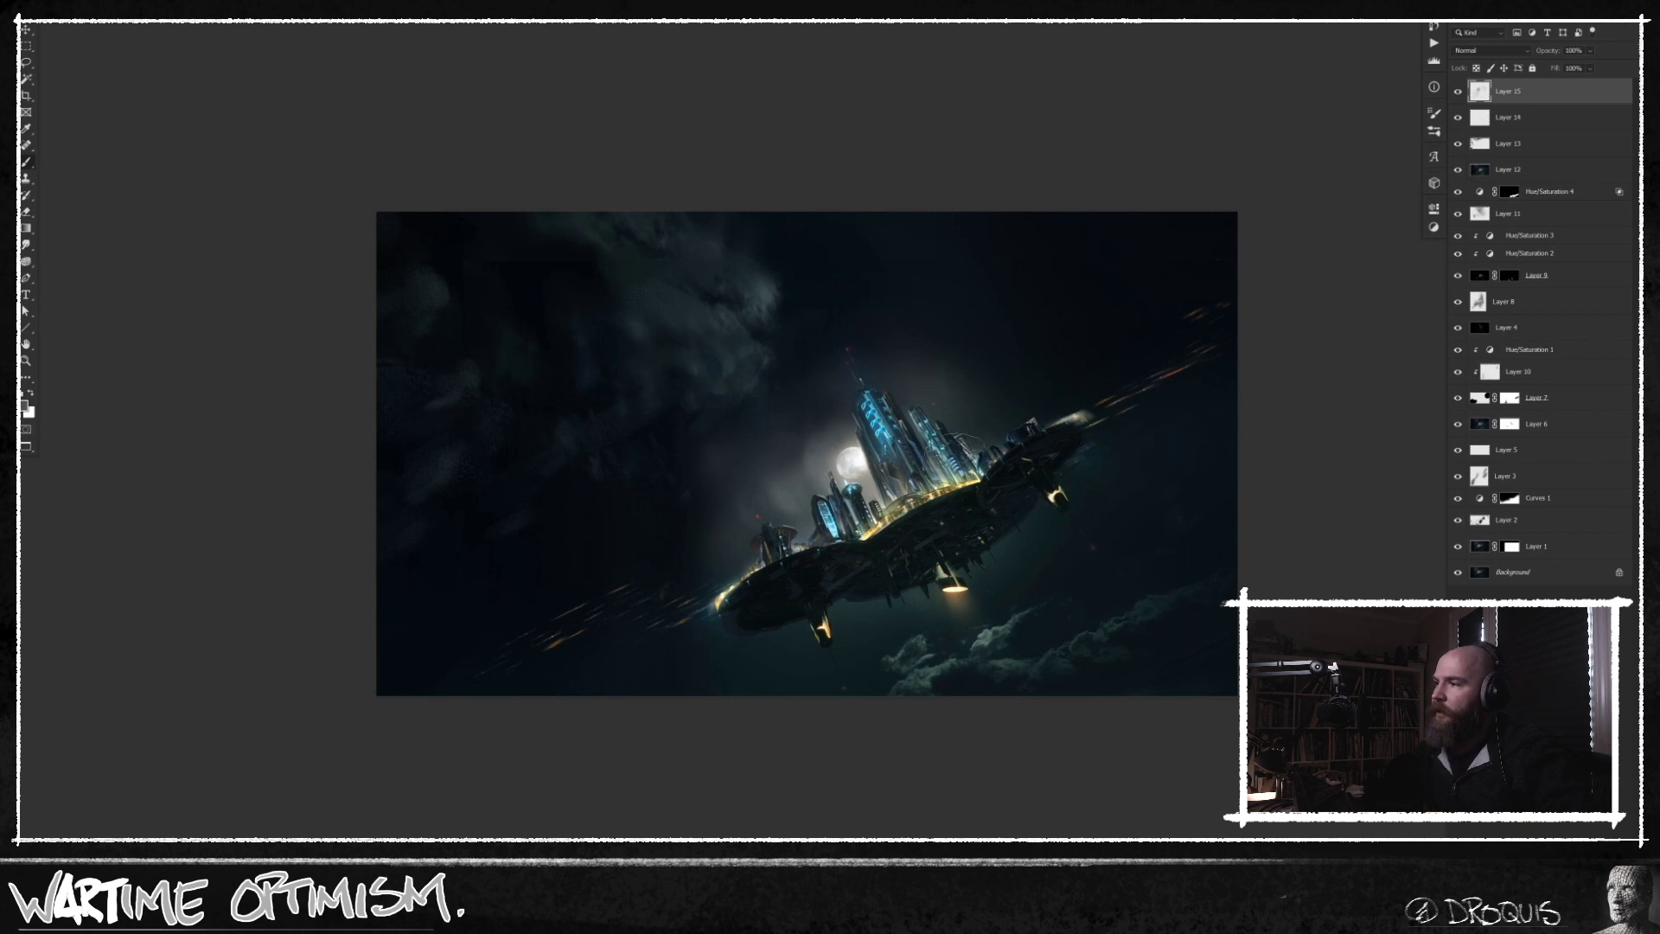
pyautogui.moveTo(1038, 575)
pyautogui.mouseDown()
pyautogui.moveTo(1020, 579)
pyautogui.moveTo(1024, 562)
pyautogui.mouseUp()
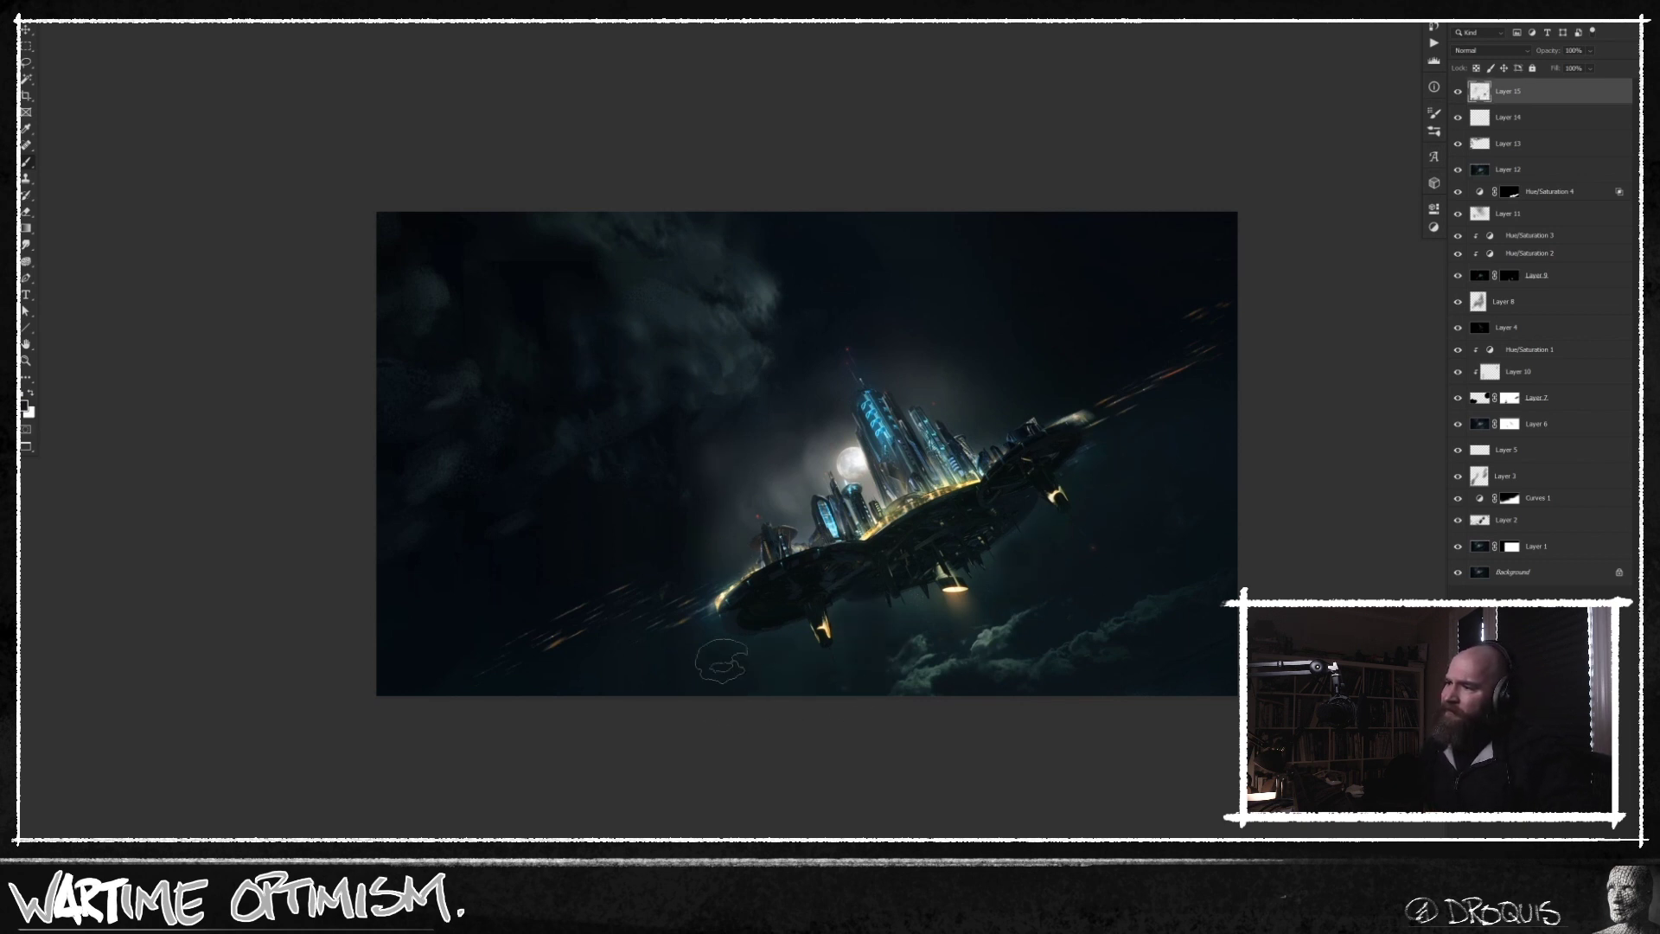
pyautogui.moveTo(1115, 609); pyautogui.dragTo(1206, 674)
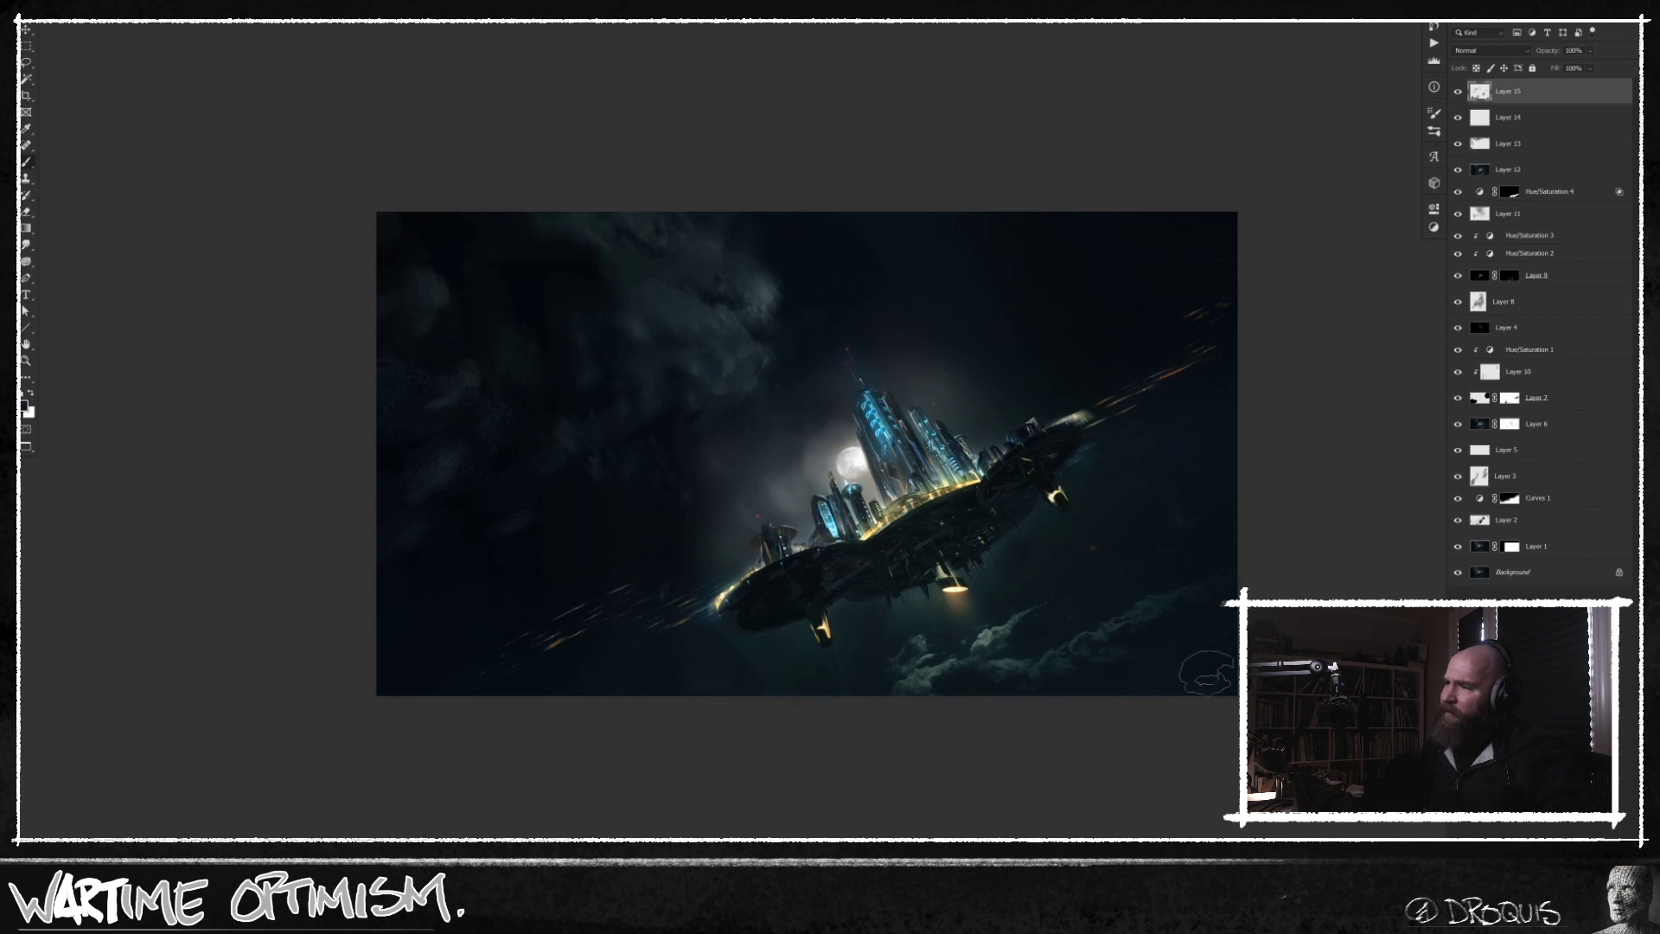
pyautogui.hotkey('ctrl', 'z')
pyautogui.hotkey('ctrl', 'shift', 'z')
# Step: Switch over to the web browser
pyautogui.hotkey('alt', 'Tab')
pyautogui.hotkey('alt', 'Tab')
pyautogui.press('Escape')
pyautogui.hotkey('alt', 'Tab')
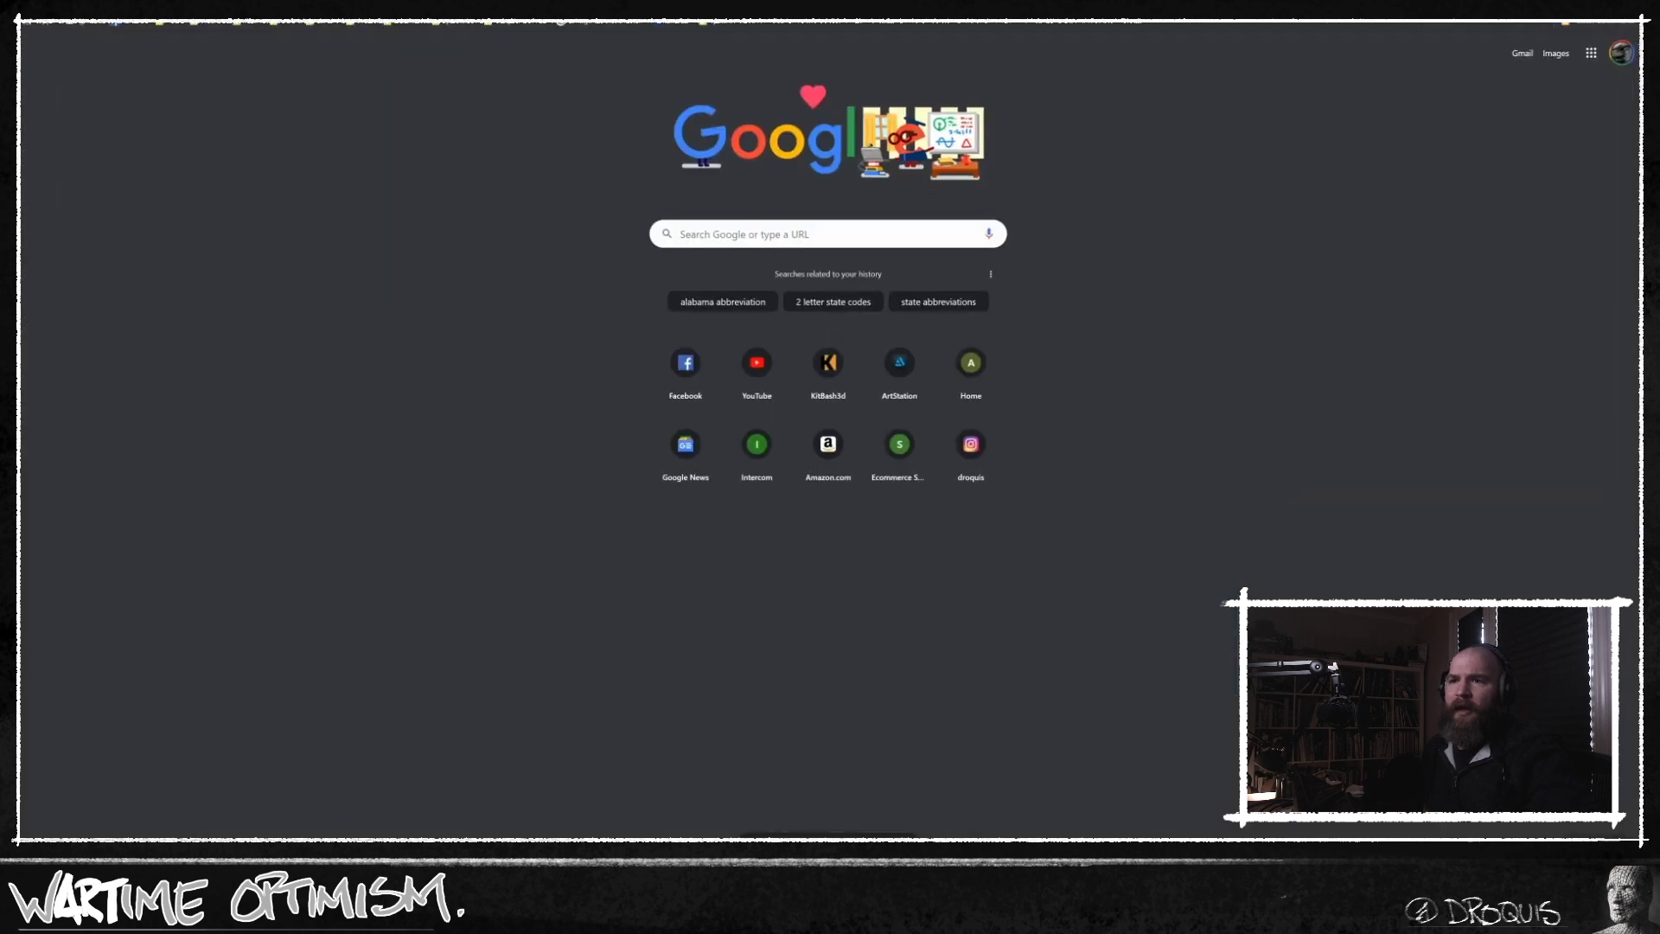
# Step: Search Google Images for 'planet from space at night' and choose the Europe-at-night Earth photo
pyautogui.write('p')
pyautogui.press('Return')
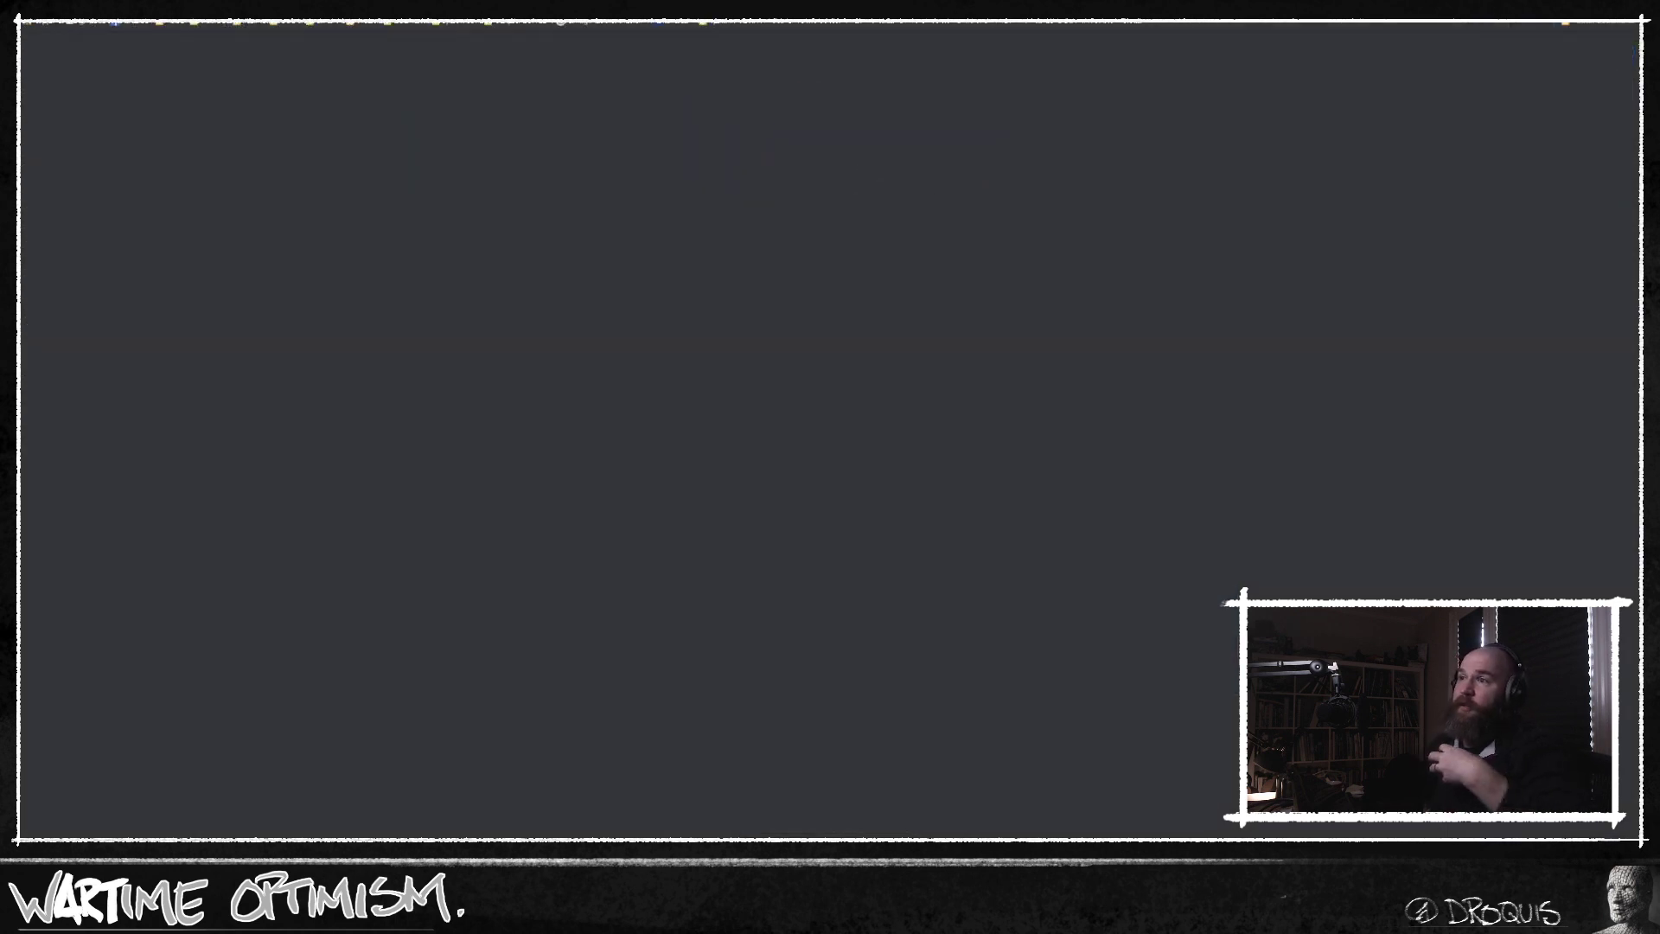
pyautogui.click(181, 89)
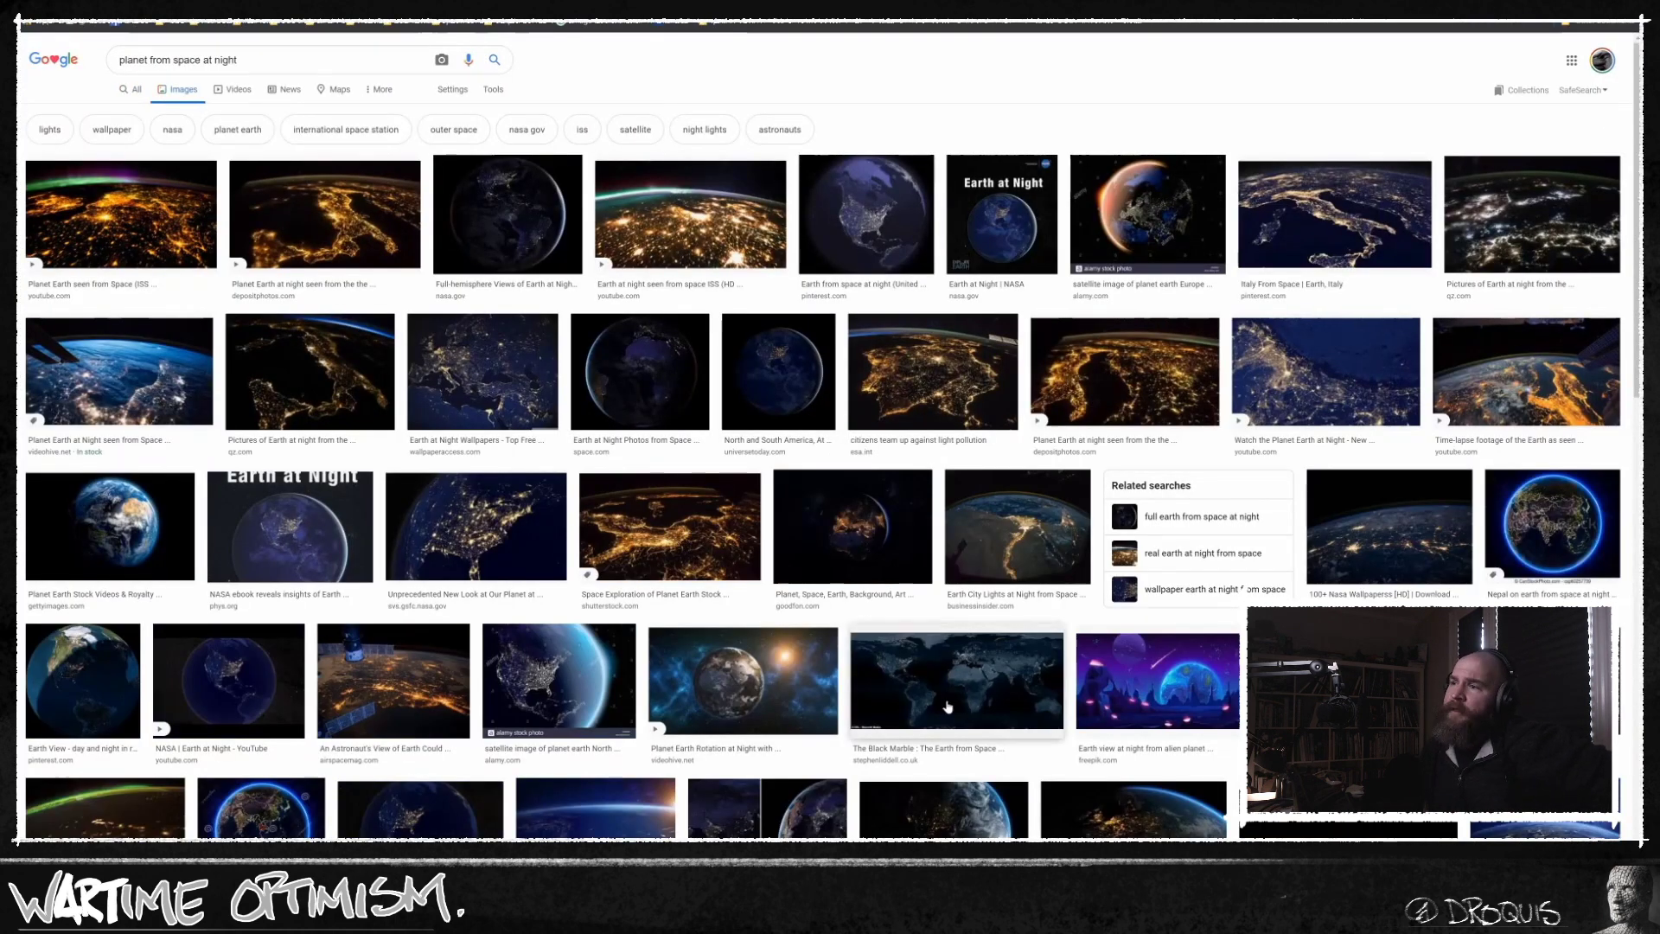
pyautogui.click(1532, 215)
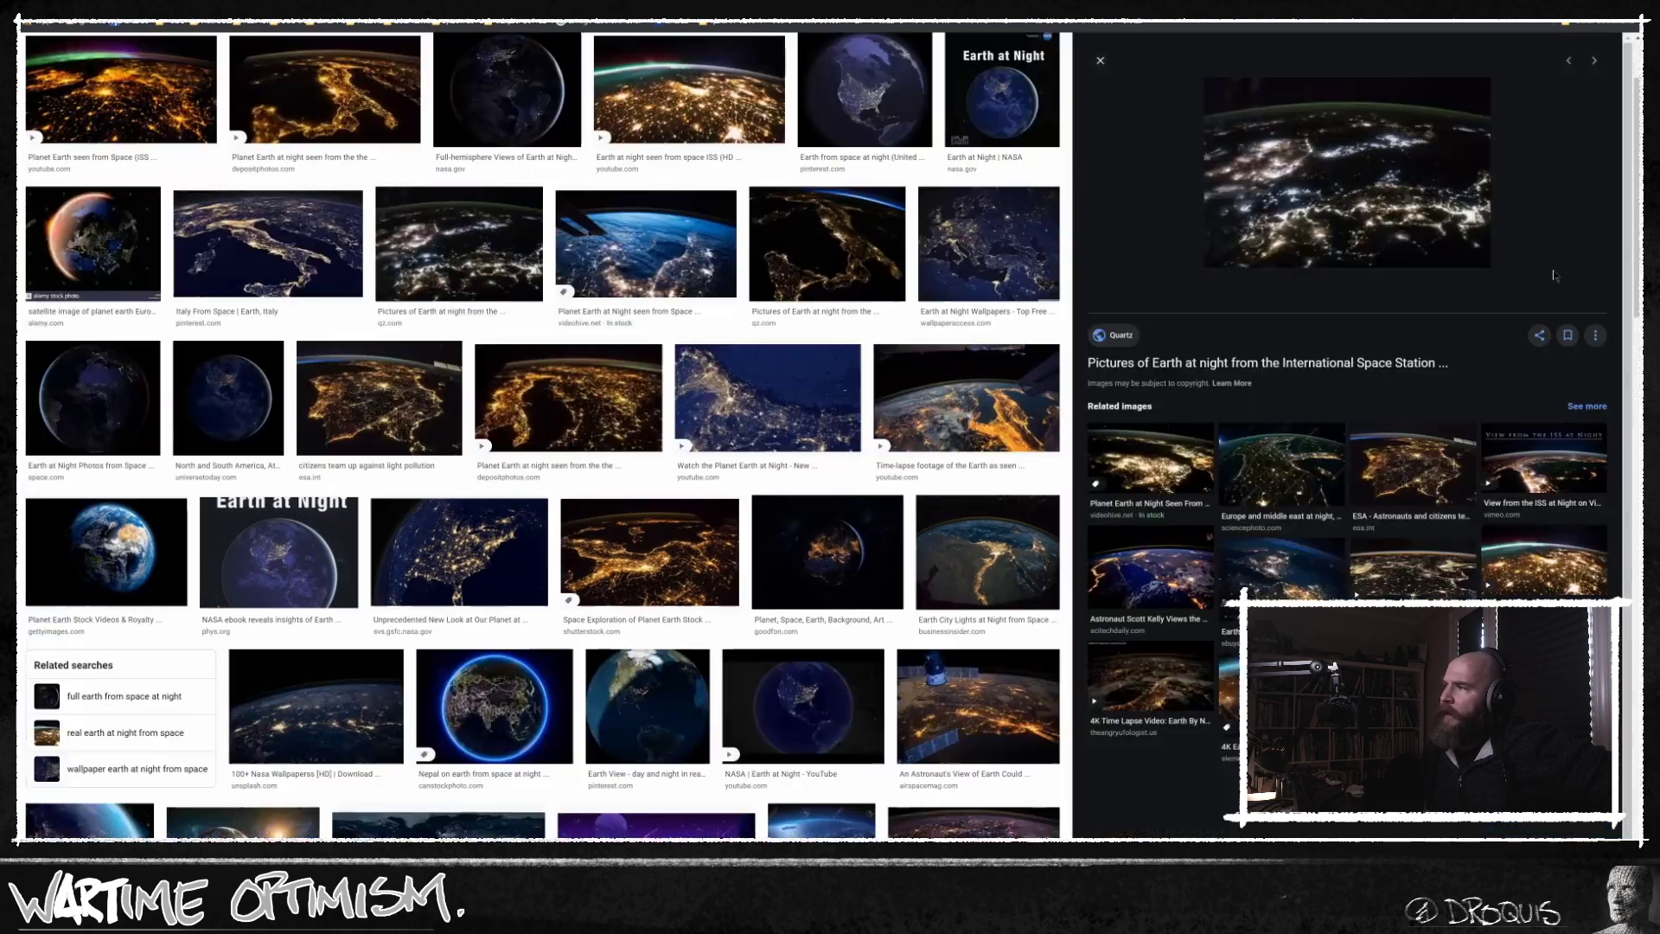
pyautogui.scroll(-7, 545, 433)
pyautogui.click(517, 569)
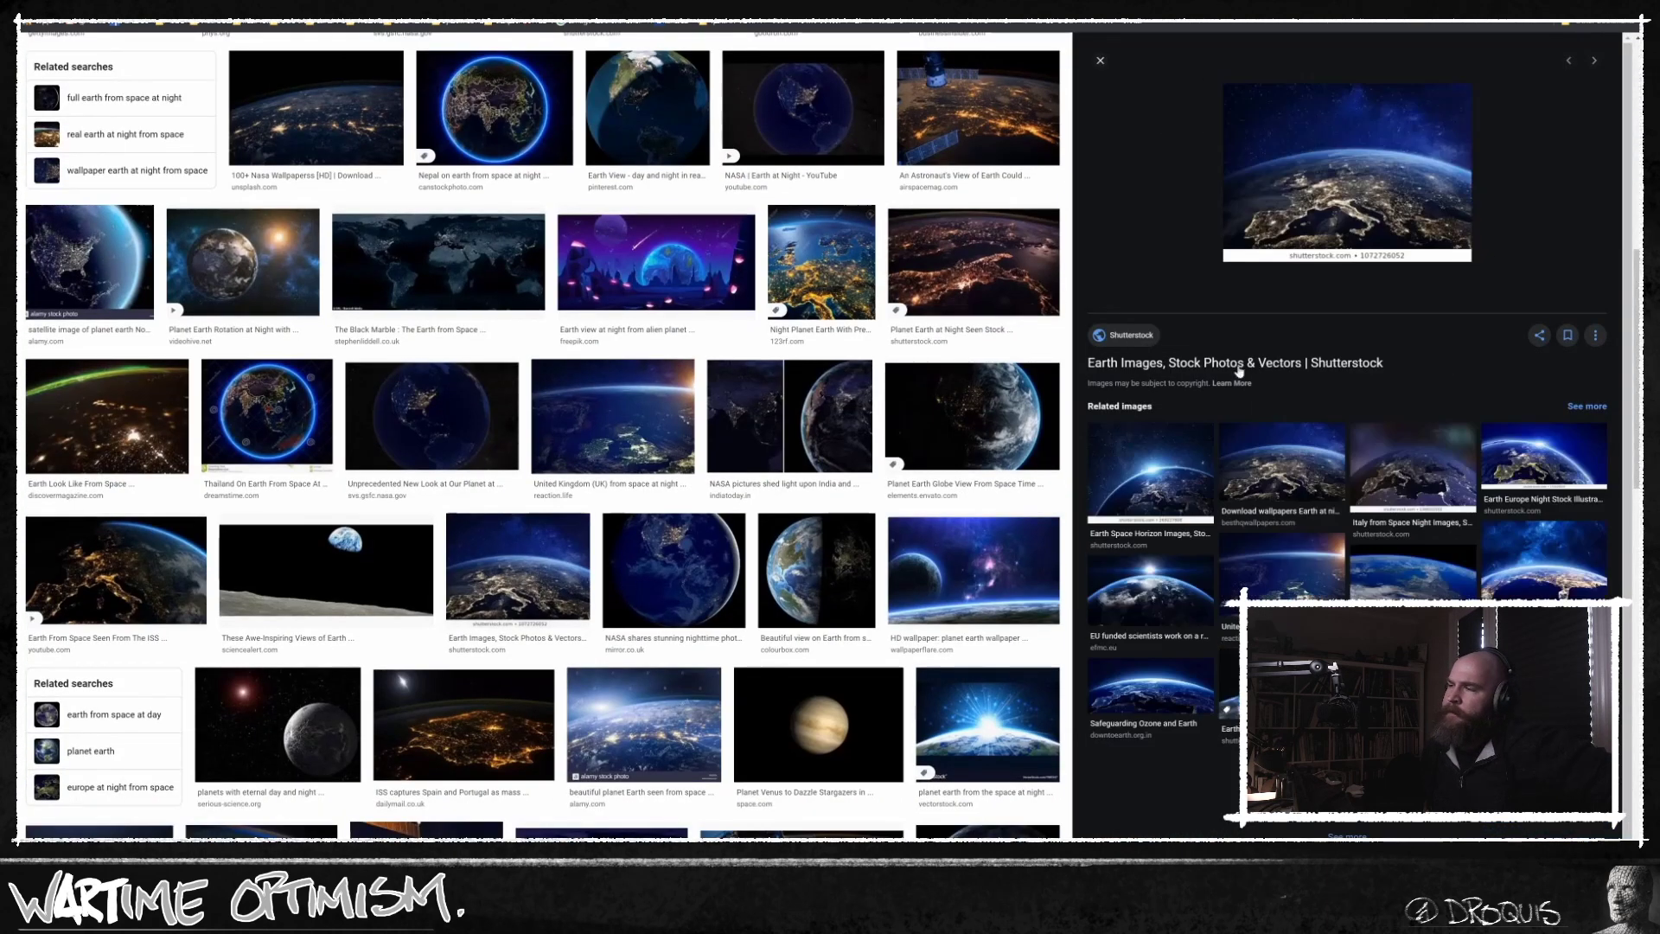
pyautogui.hotkey('alt', 'Tab')
# Step: Paste the Earth photo into the painting, rotate it and move it to the bottom-right corner
pyautogui.hotkey('ctrl', 'v')
pyautogui.hotkey('ctrl', 't')
pyautogui.moveTo(1096, 558); pyautogui.dragTo(1068, 605)
pyautogui.moveTo(824, 461); pyautogui.dragTo(1124, 671)
# Step: Stamp Layer 17 and Match Color the planet to Layer 17 with brighter luminance
pyautogui.press('Return')
pyautogui.hotkey('ctrl', 'shift', 'alt', 'e')
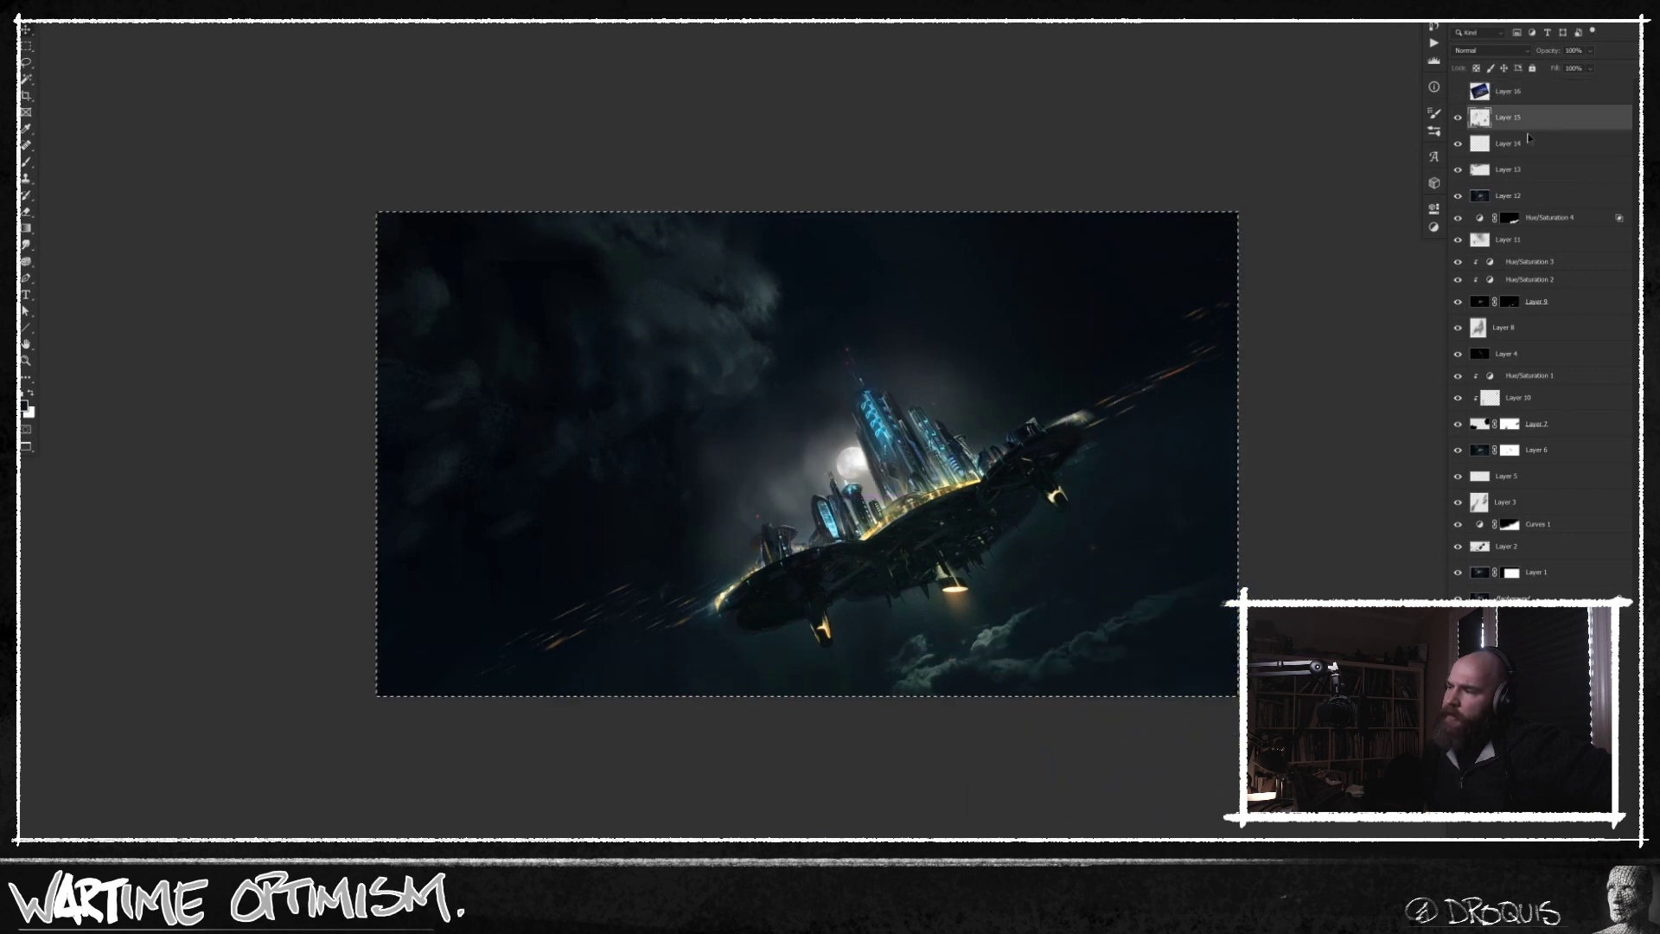
pyautogui.click(86, 17)
pyautogui.moveTo(121, 19)
pyautogui.click(277, 249)
pyautogui.click(1037, 369)
pyautogui.click(1046, 391)
pyautogui.click(1007, 386)
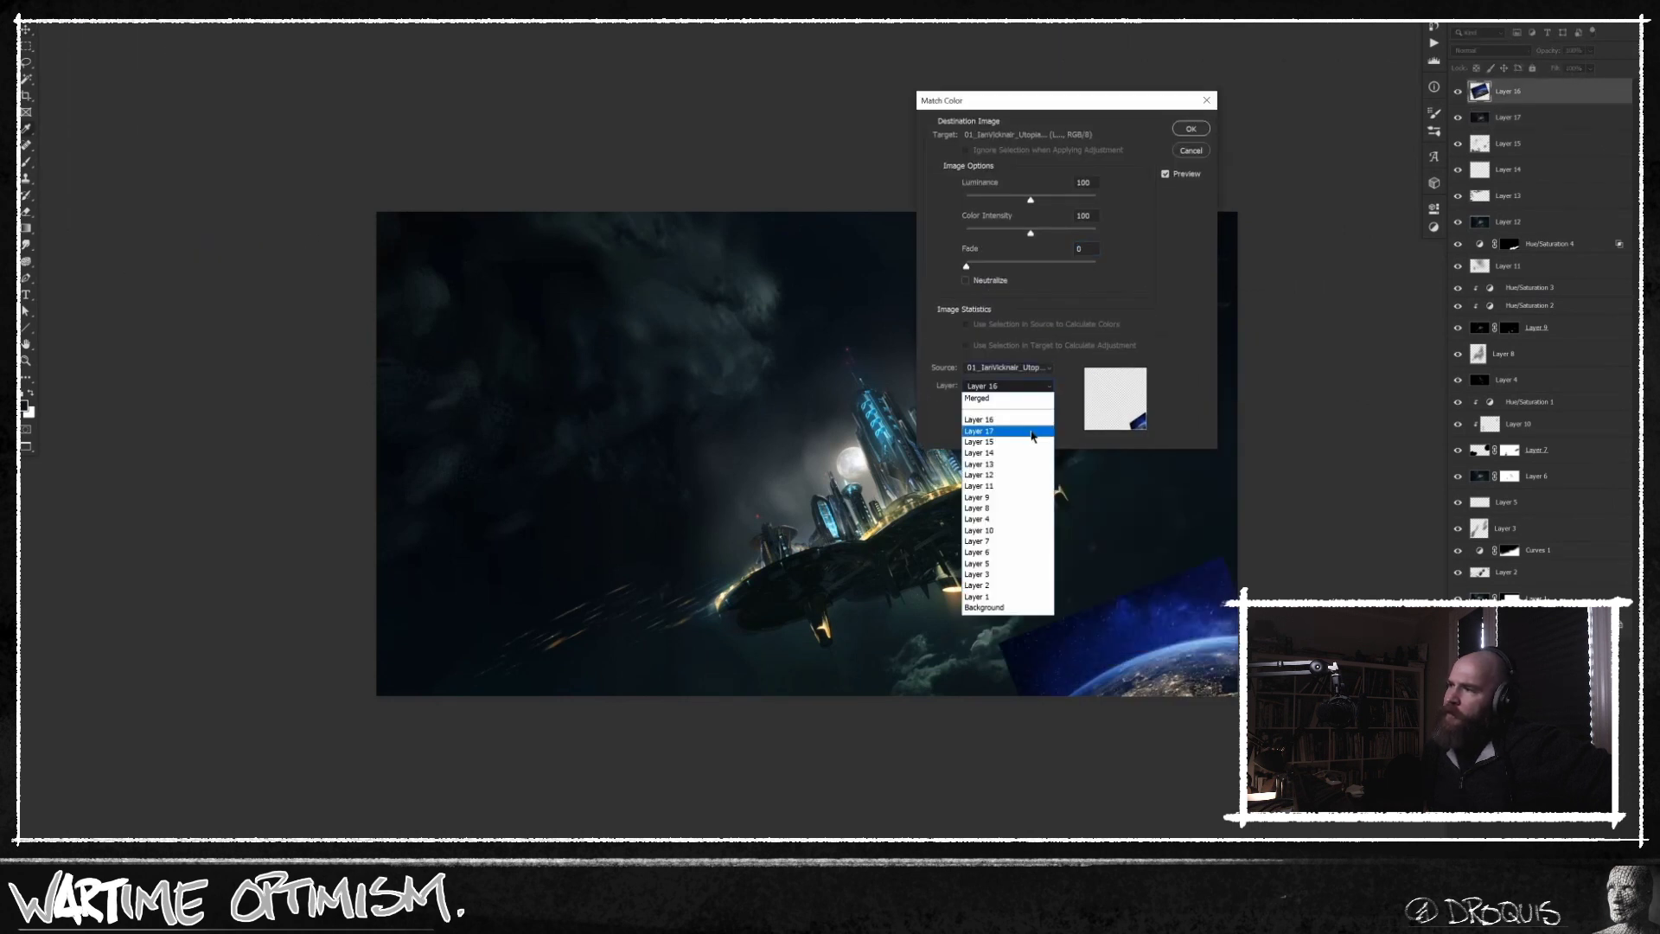
pyautogui.click(1003, 415)
pyautogui.moveTo(1031, 200); pyautogui.dragTo(1102, 204)
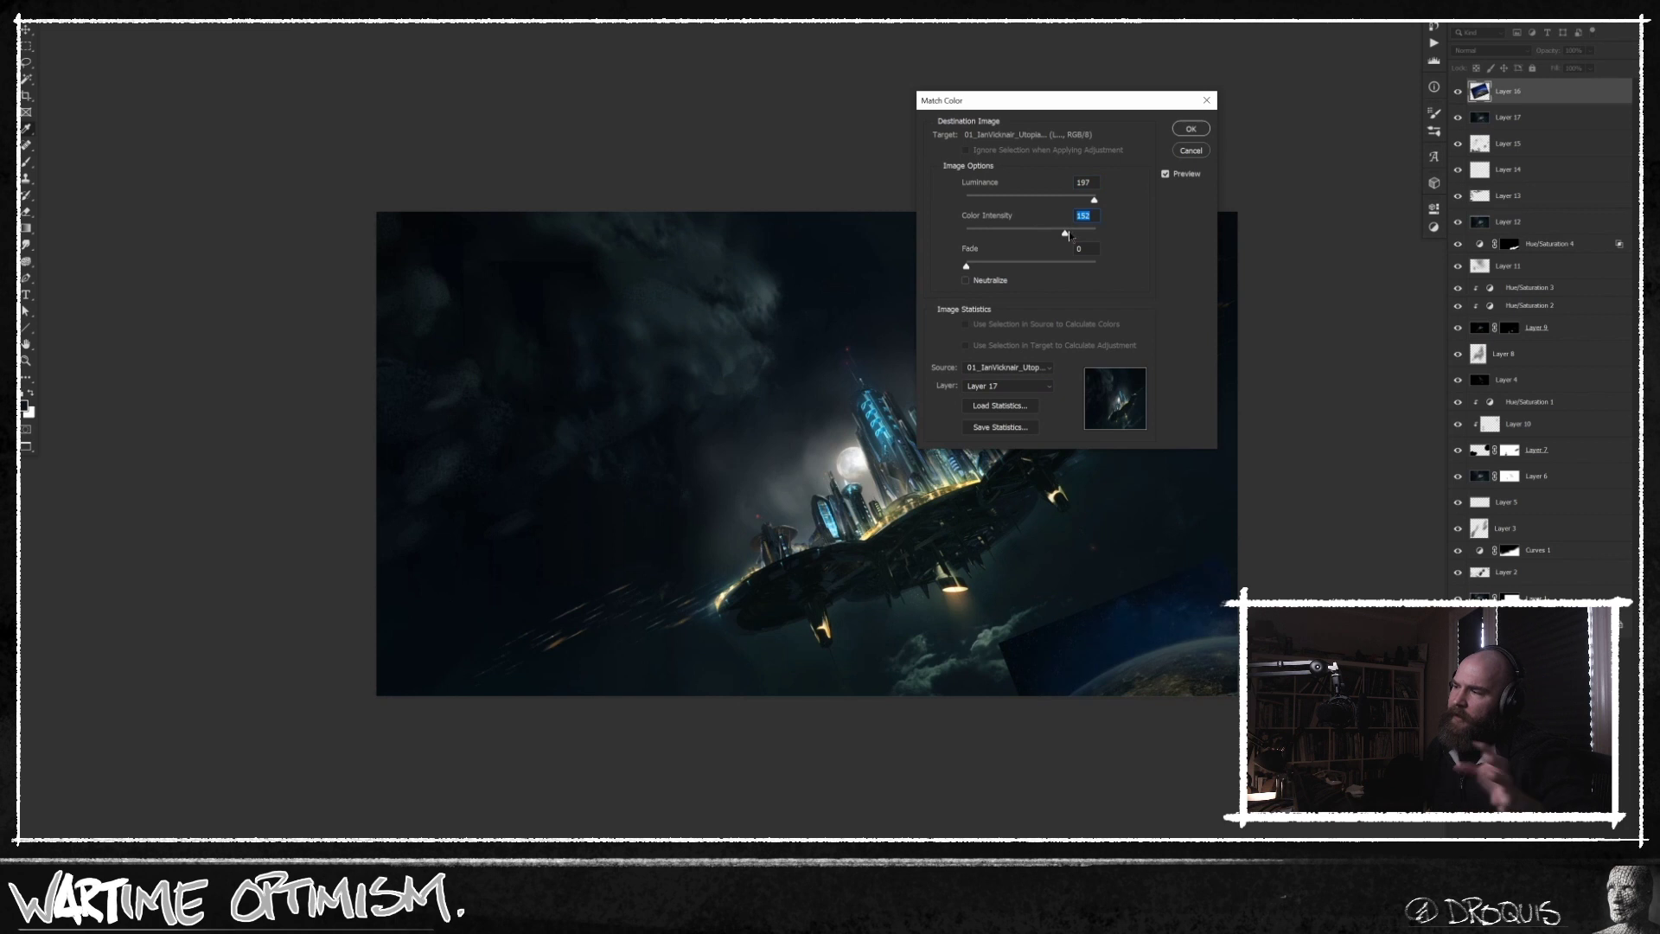
pyautogui.press('Return')
# Step: Tint the planet teal with a clipped Hue/Saturation layer and darken it with clipped Curves
pyautogui.moveTo(1203, 285); pyautogui.dragTo(1318, 374)
pyautogui.press('9')
pyautogui.press('3')
pyautogui.hotkey('ctrl', 'alt', 'm')
pyautogui.press('Return')
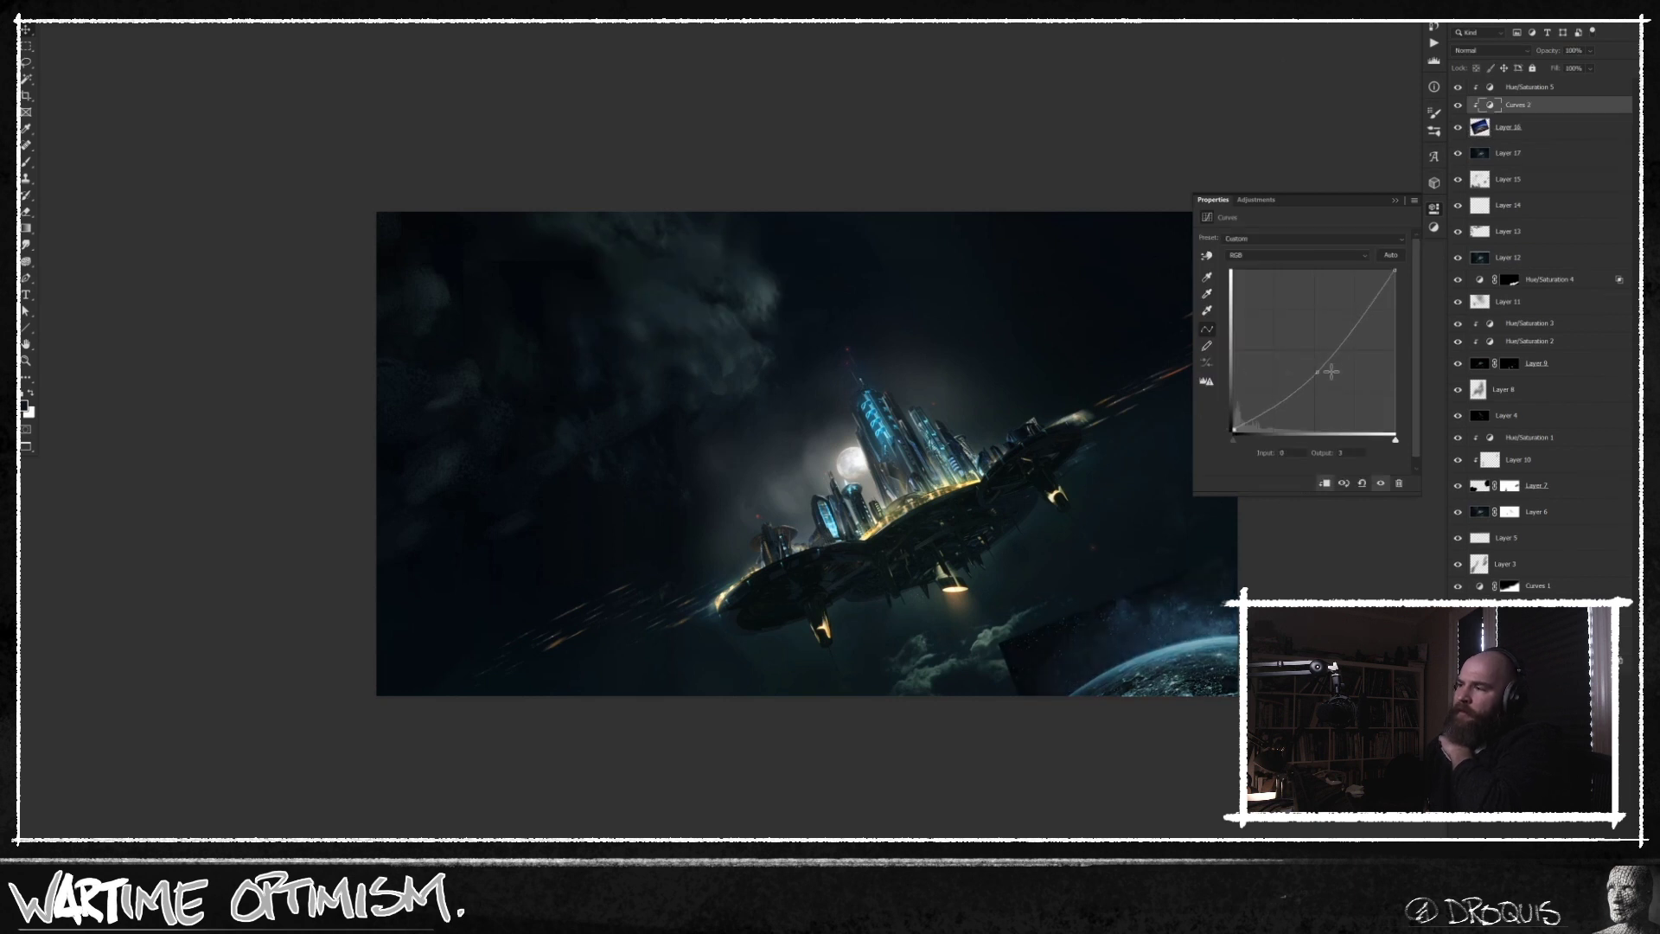
# Step: Mask the planet layer, fade it to 21% opacity, and rotate and enlarge it
pyautogui.click(1508, 128)
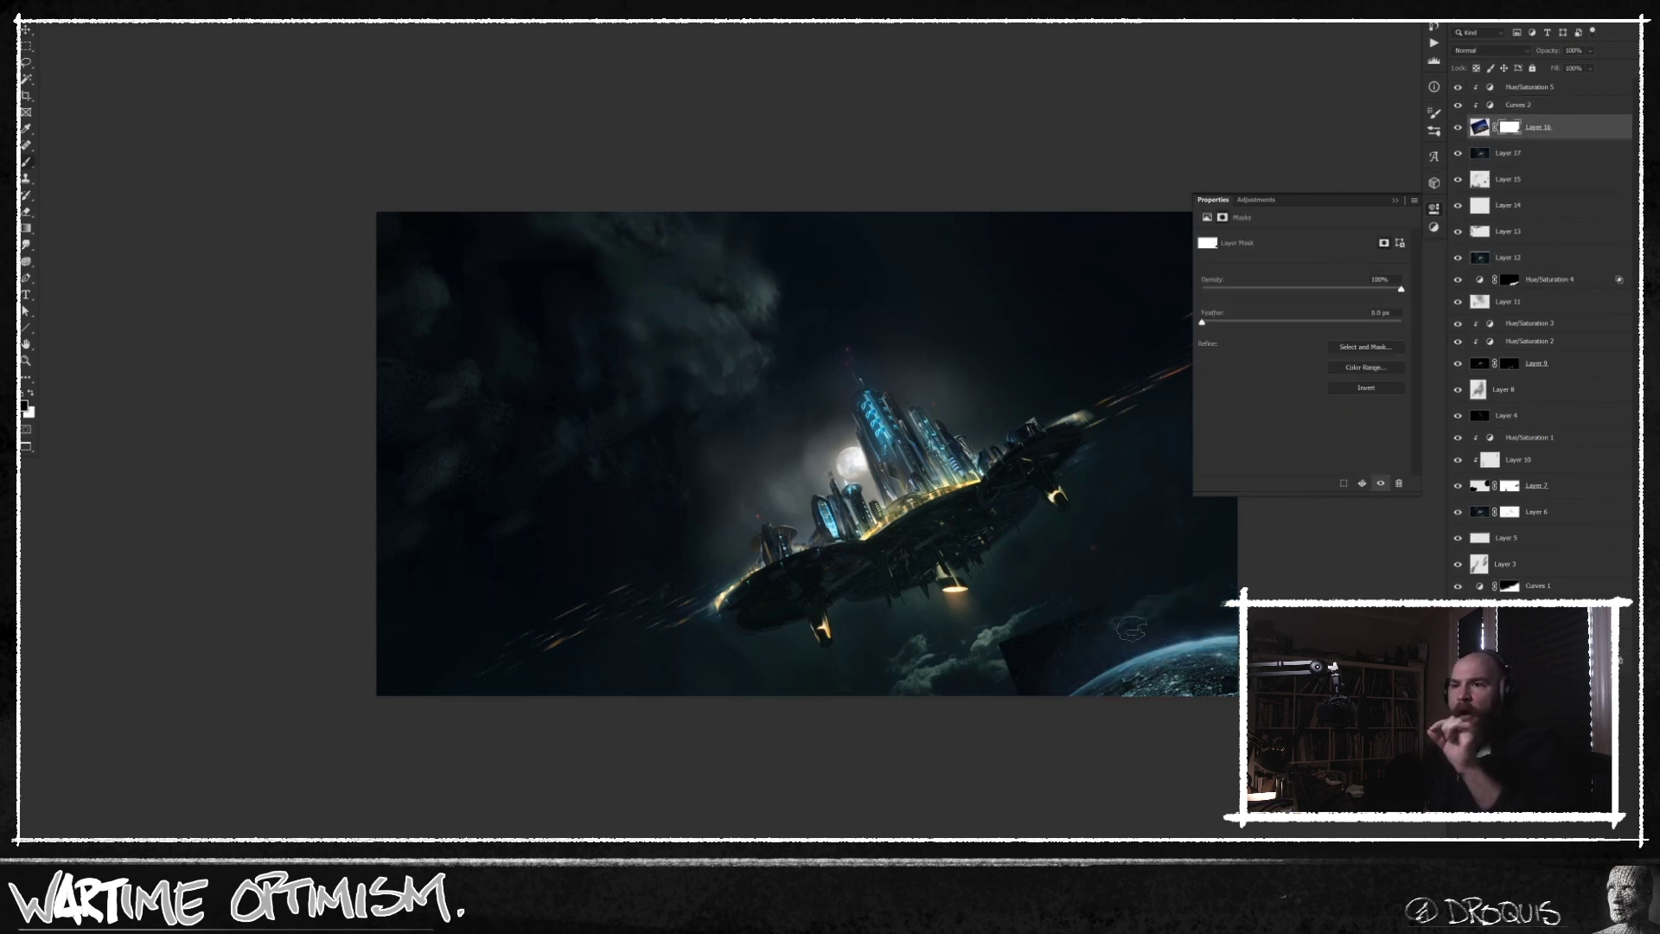
pyautogui.press('2')
pyautogui.press('1')
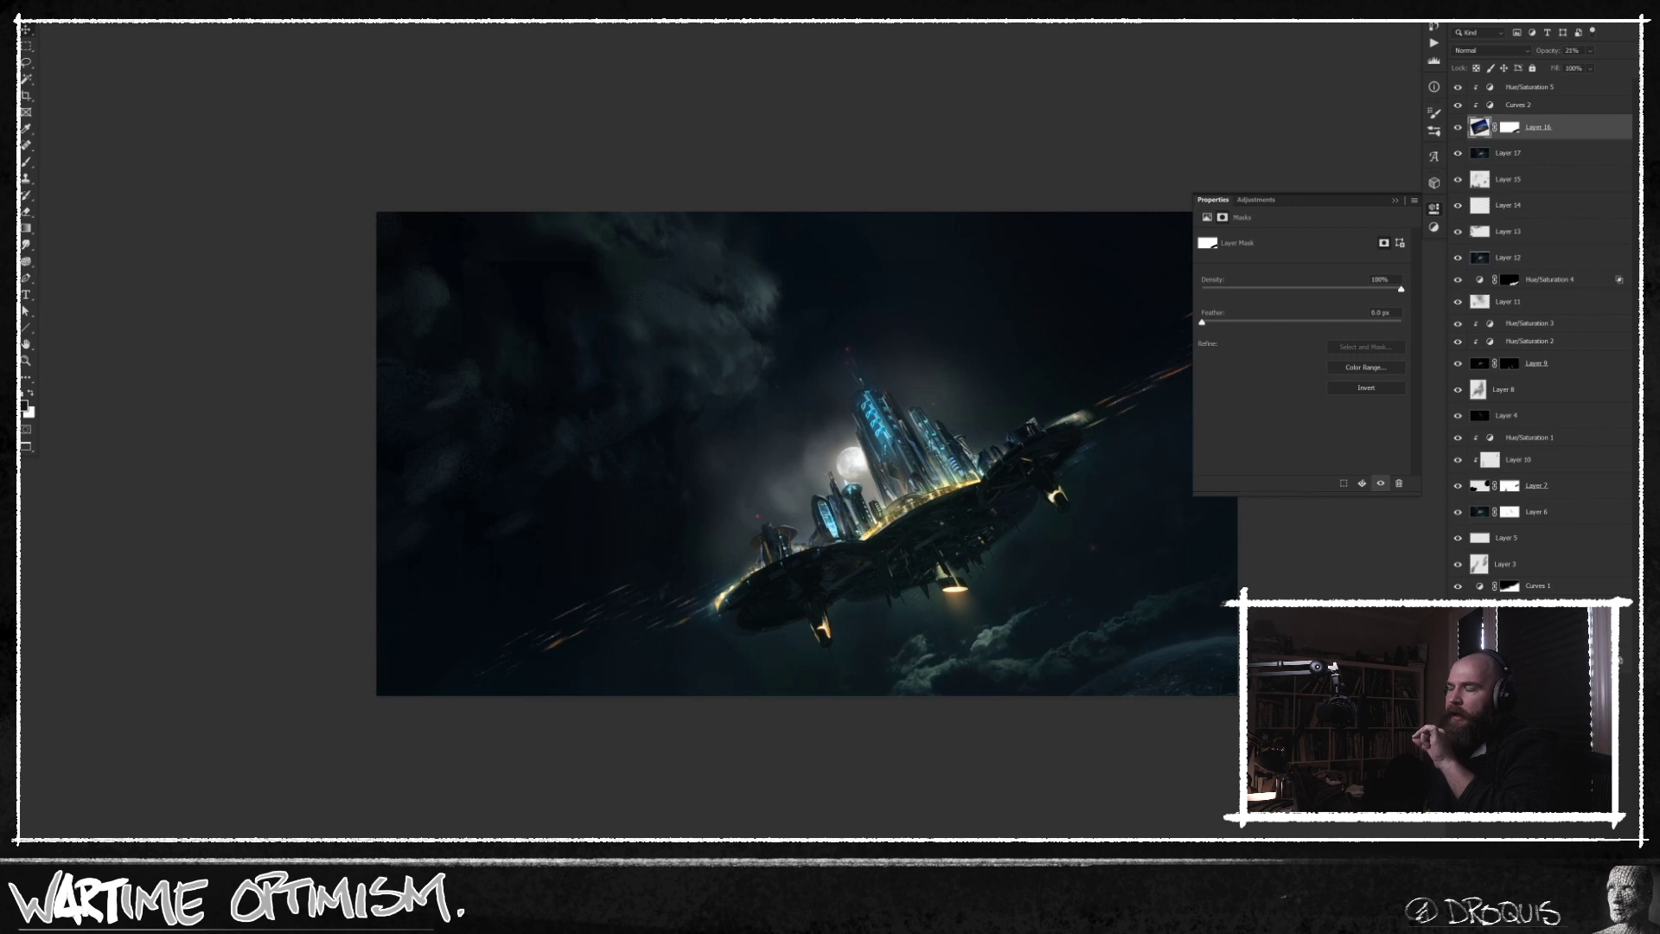
pyautogui.press('v')
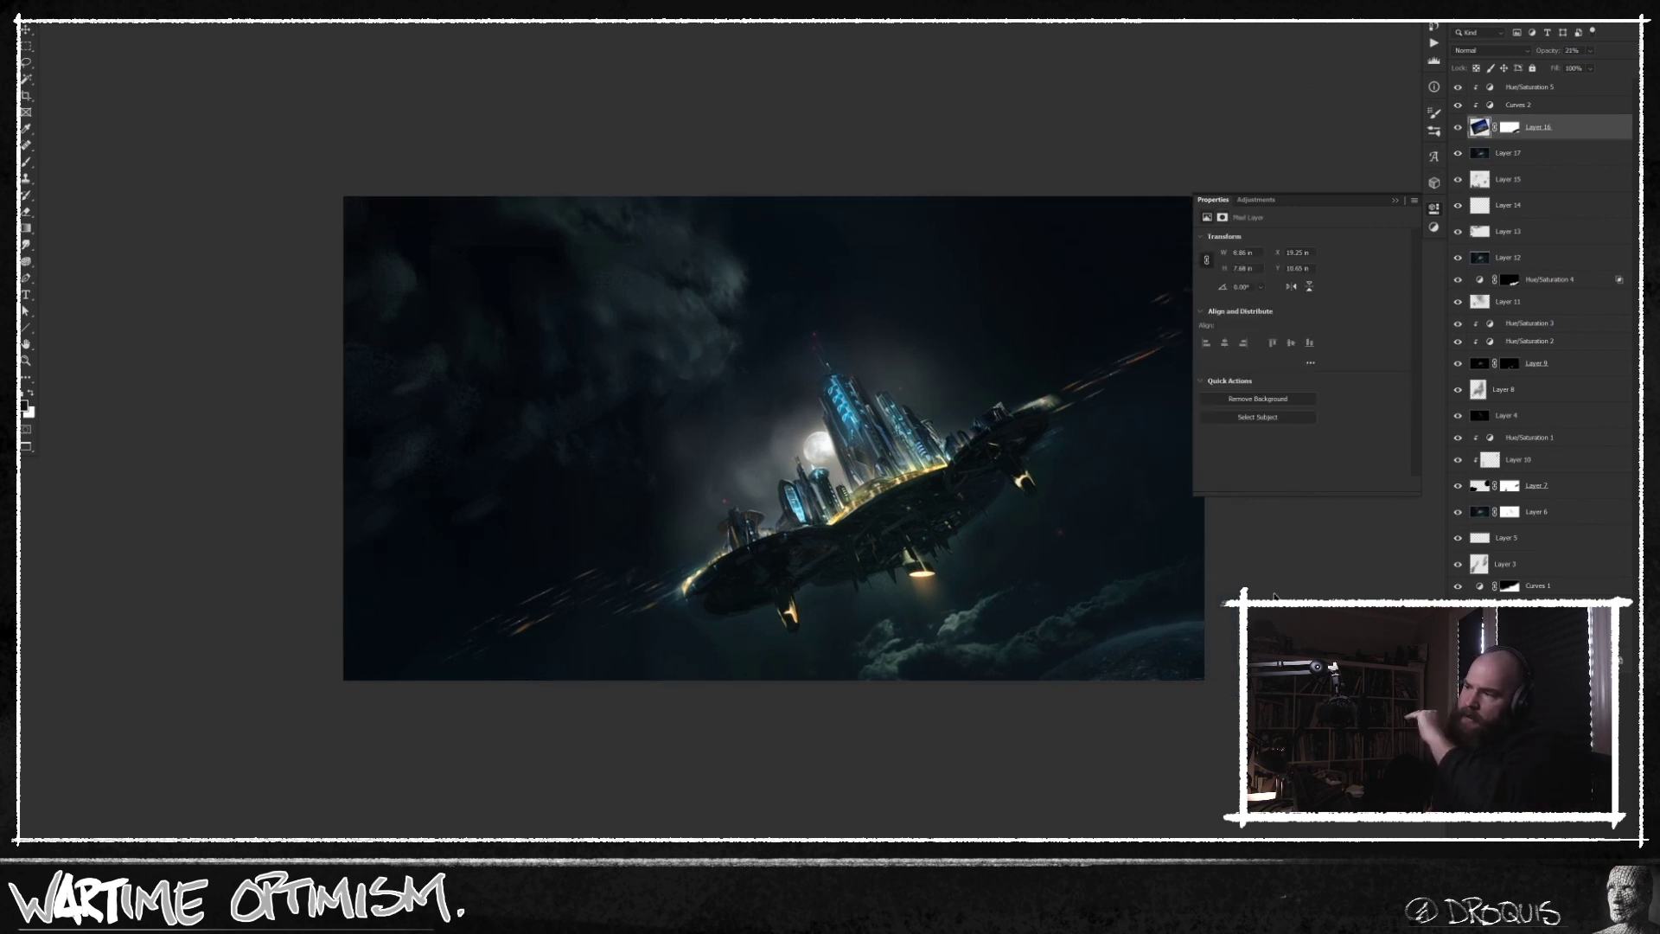
pyautogui.moveTo(1142, 699); pyautogui.dragTo(1205, 638)
pyautogui.scroll(-3, 1206, 638)
pyautogui.press('Return')
pyautogui.hotkey('ctrl', '0')
# Step: Pull the planet's Curves highlights down to 217 and adjust the planet layer's opacity
pyautogui.click(1509, 104)
pyautogui.moveTo(1394, 270); pyautogui.dragTo(1402, 297)
pyautogui.click(1468, 127)
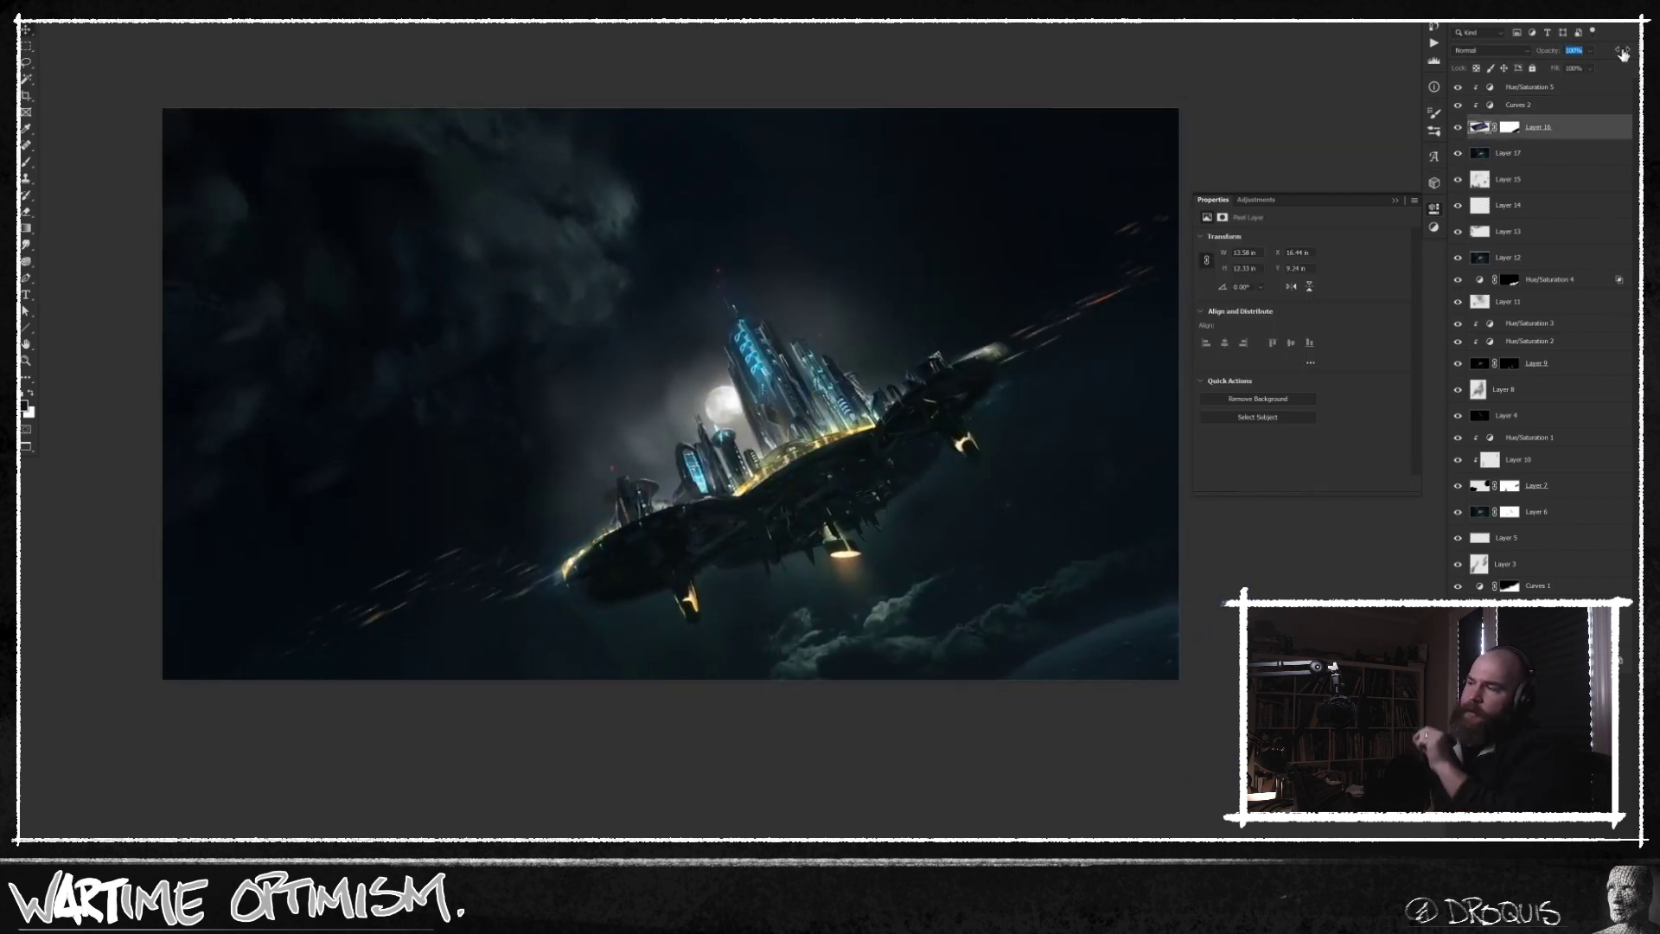
pyautogui.hotkey('ctrl', '-')
pyautogui.press('0')
pyautogui.press('0')
pyautogui.hotkey('ctrl', '0')
# Step: Select edge regions on Layer 17 and add Curves 3 with an inverted mask to darken them
pyautogui.hotkey('alt', '[')
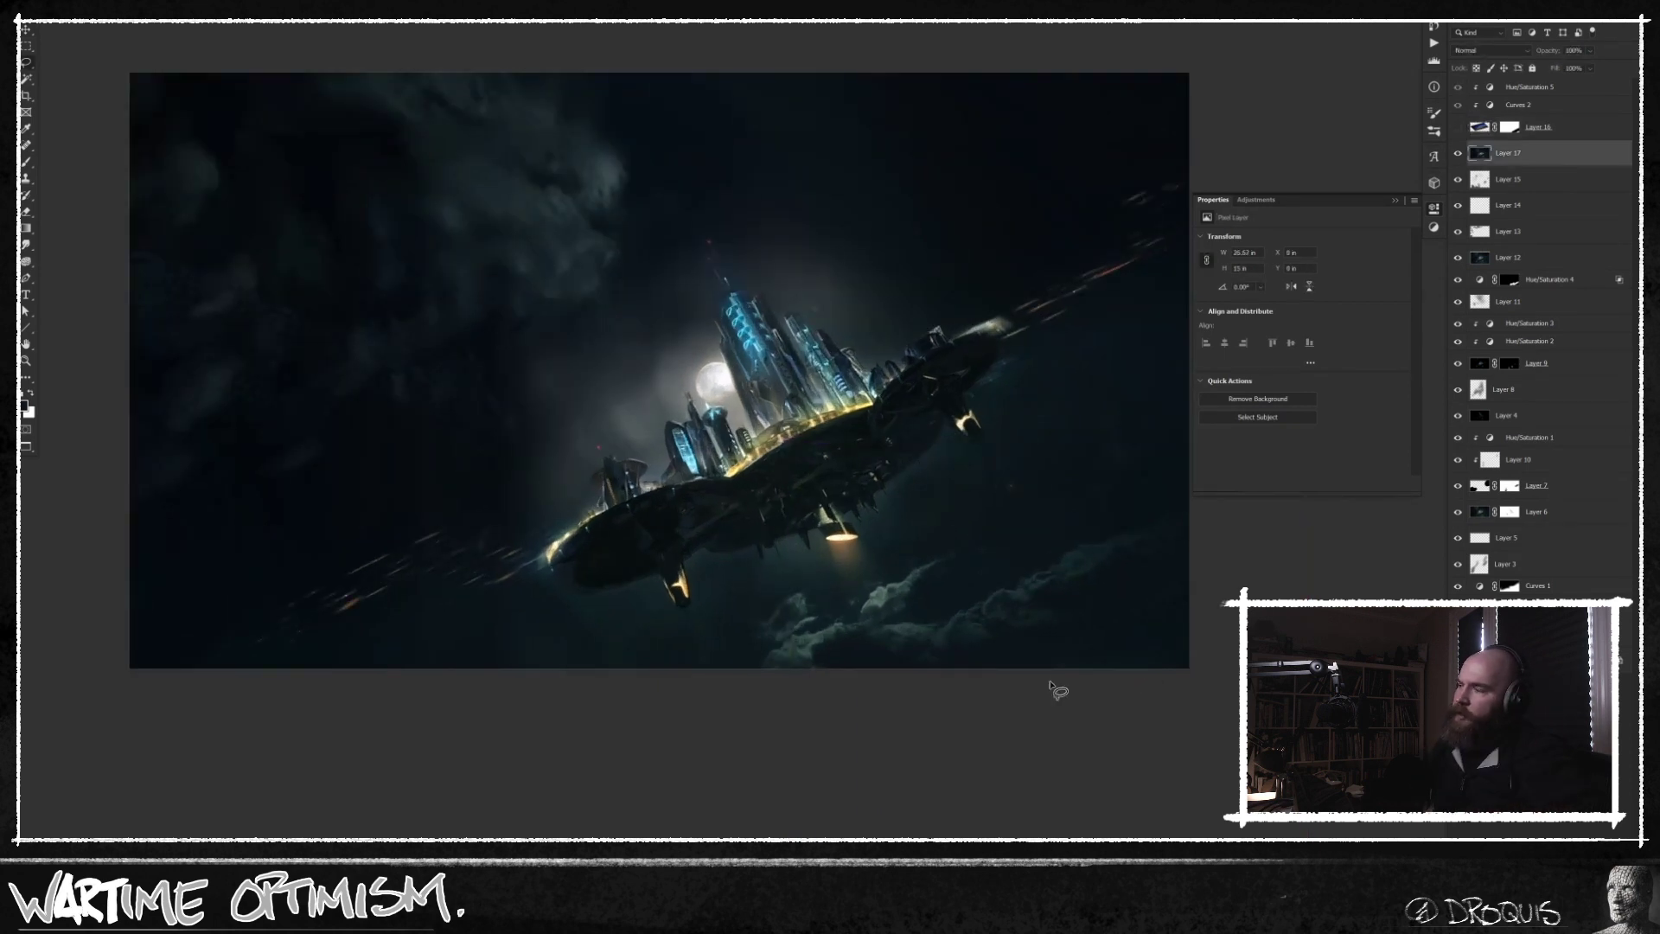
pyautogui.moveTo(1053, 662)
pyautogui.mouseDown()
pyautogui.moveTo(786, 152)
pyautogui.moveTo(1210, 302)
pyautogui.moveTo(1193, 596)
pyautogui.moveTo(1154, 624)
pyautogui.mouseUp()
pyautogui.hotkey('ctrl', 'm')
pyautogui.press('Return')
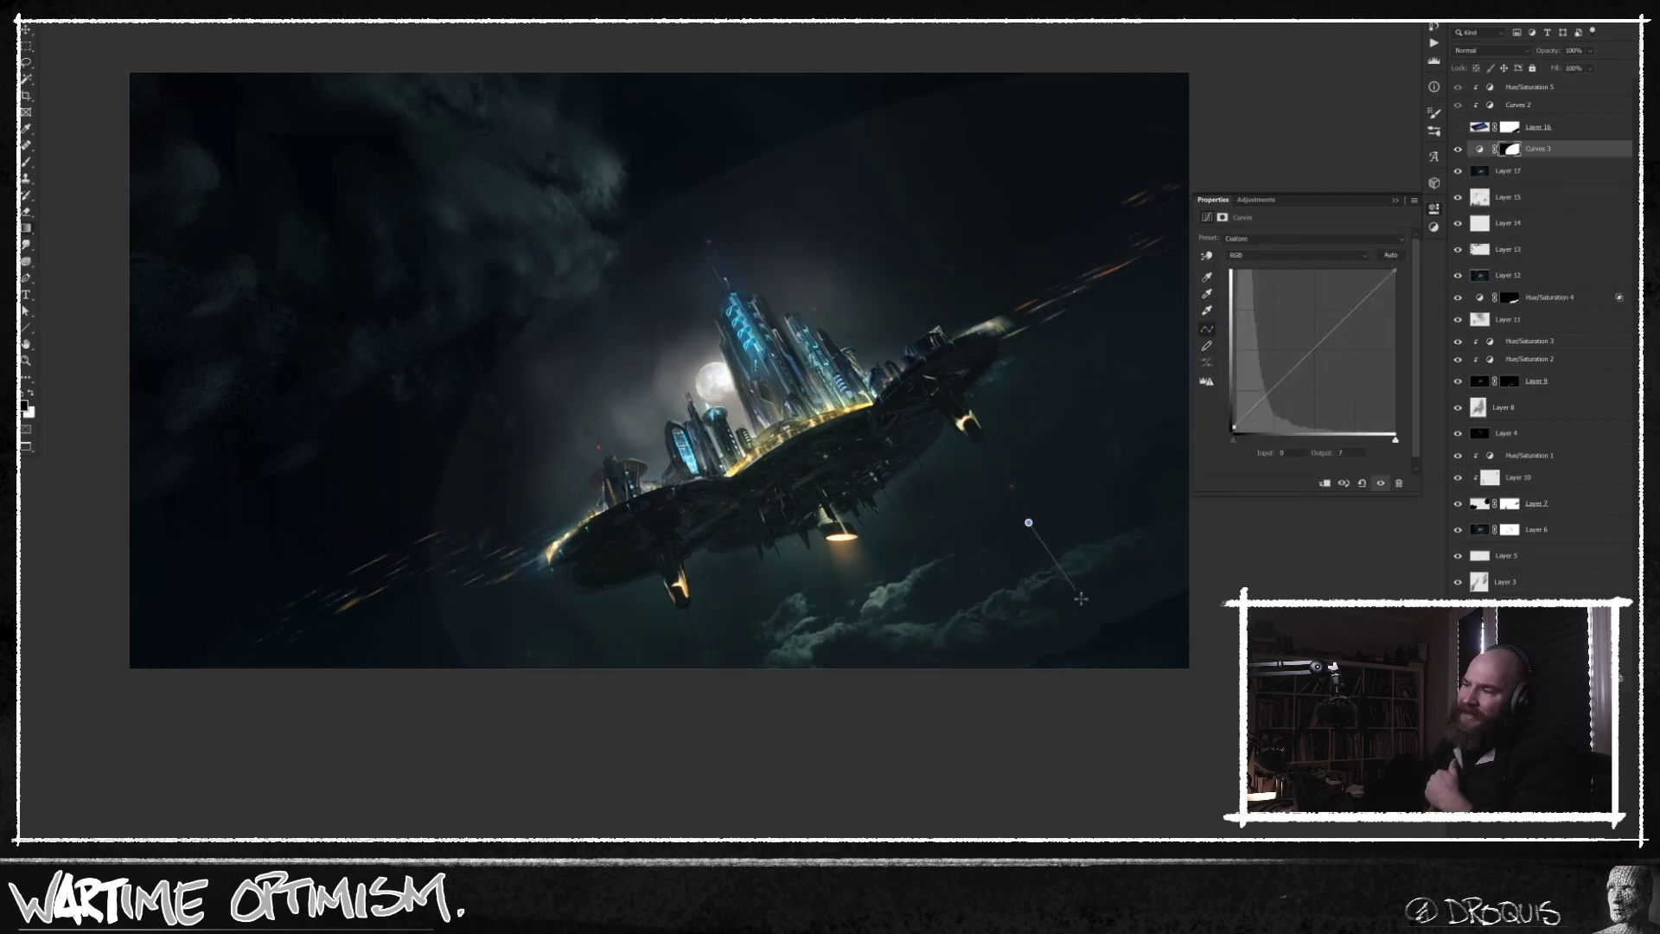
pyautogui.hotkey('ctrl', 'i')
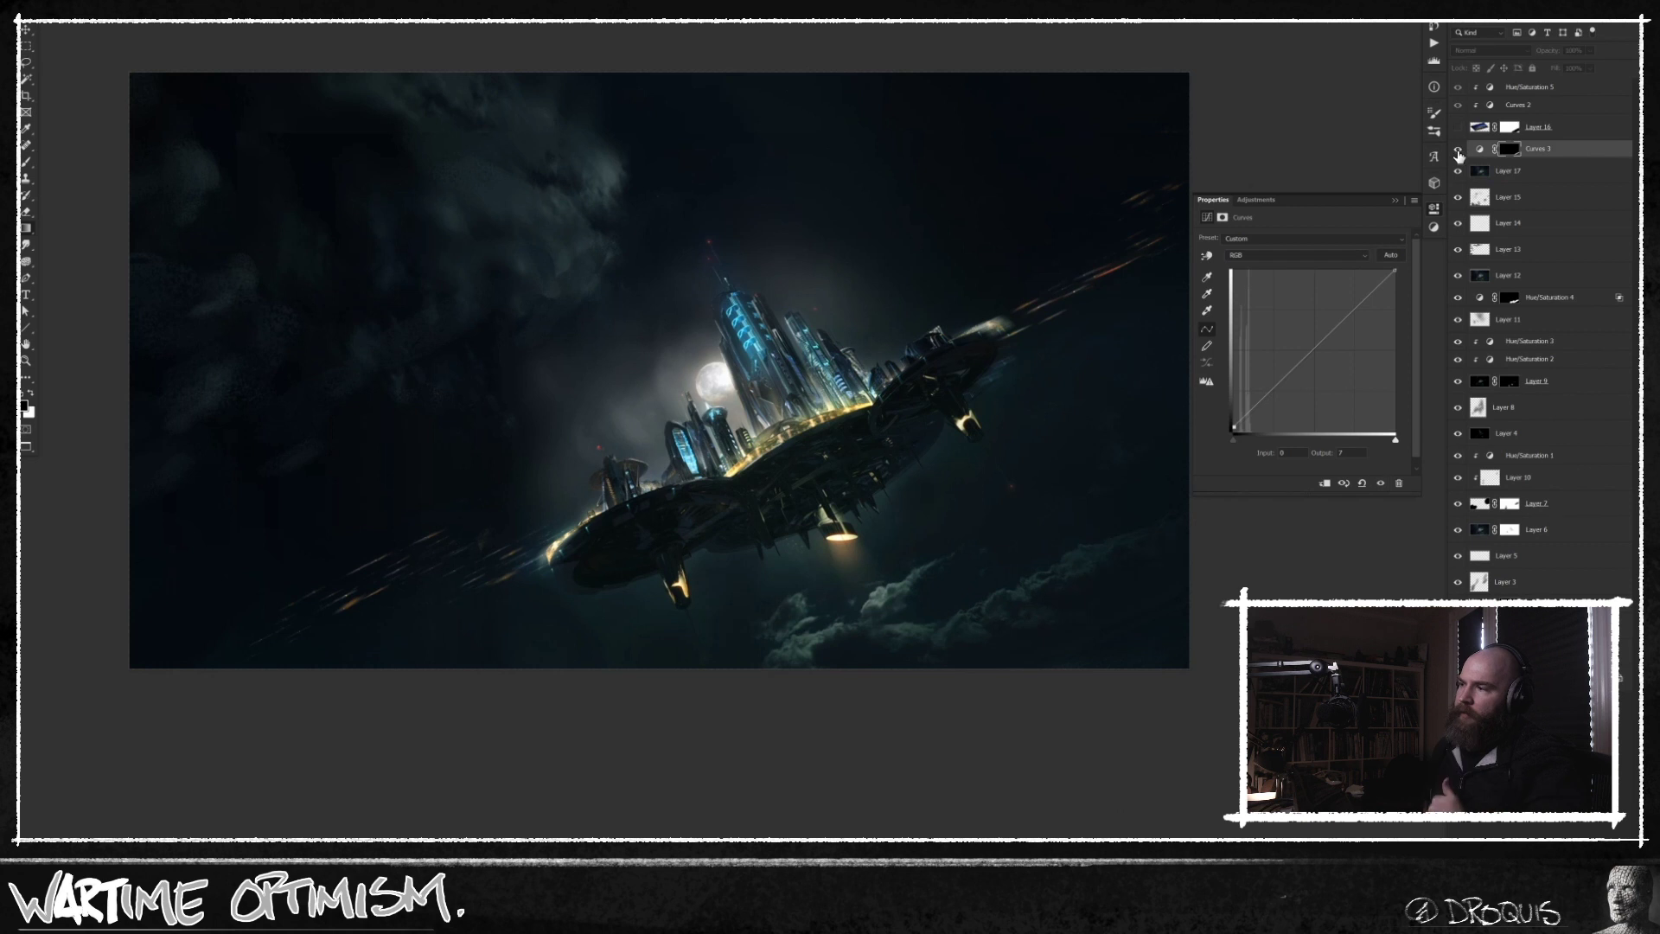
pyautogui.scroll(3, 1124, 583)
# Step: Add a new layer, flip the image horizontally, and stamp a merged copy
pyautogui.scroll(-5, 1107, 582)
pyautogui.hotkey('ctrl', 'shift', 'alt', 'n')
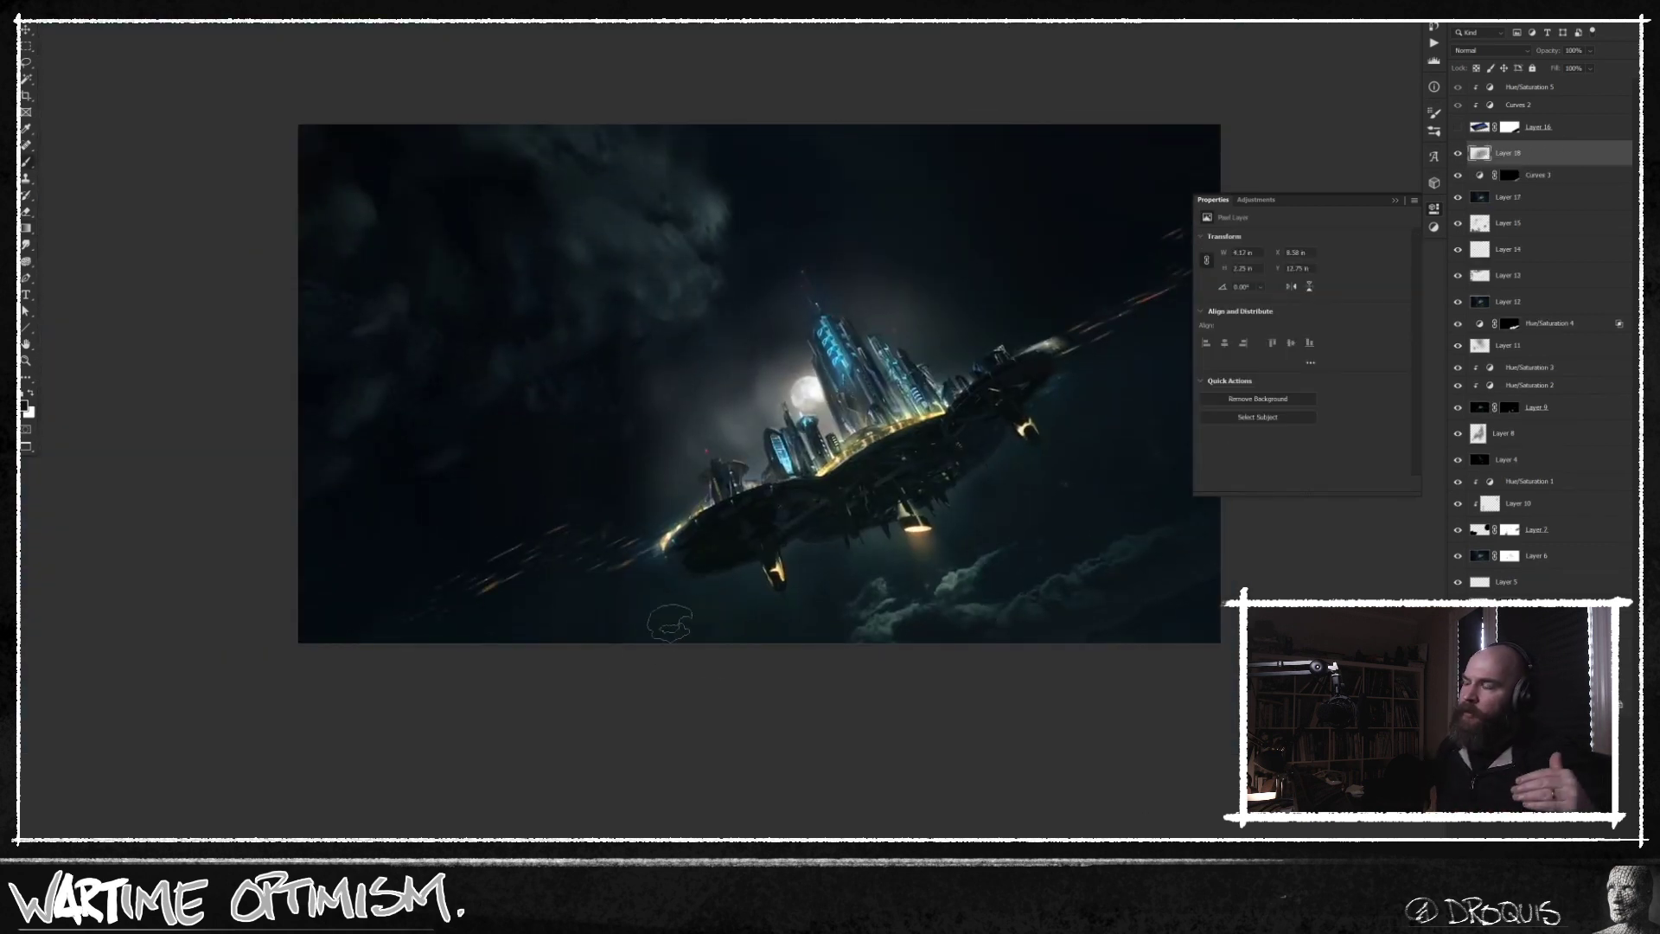
pyautogui.press('h')
pyautogui.hotkey('ctrl', 'shift', 'alt', 'e')
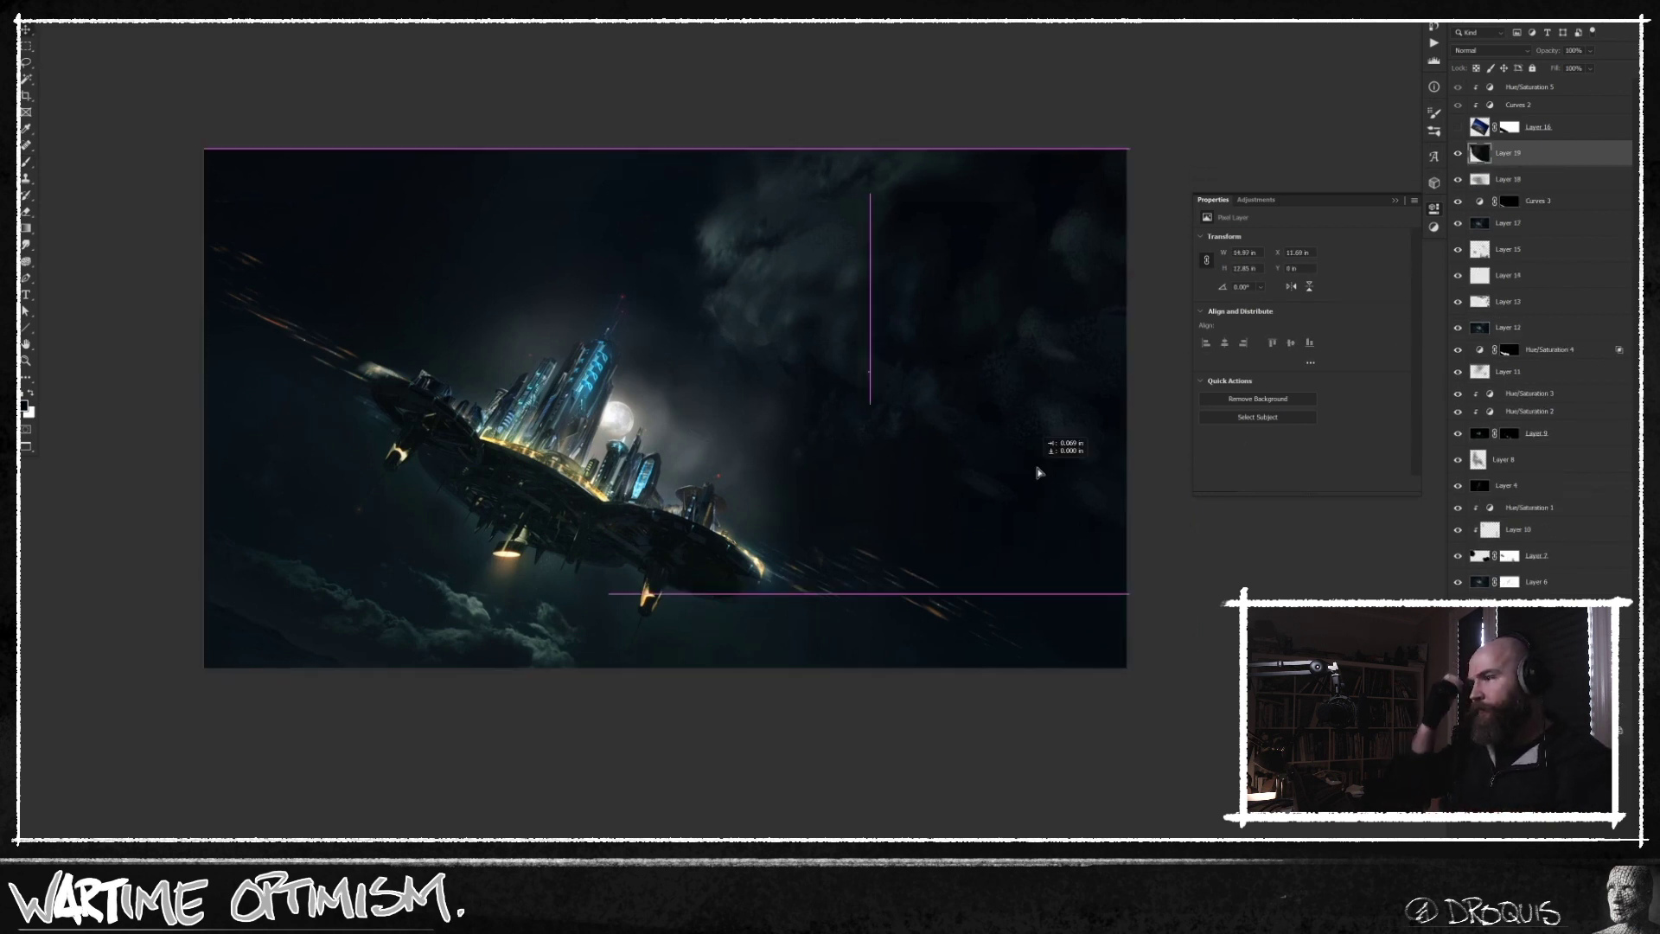
pyautogui.hotkey('ctrl', 'v')
# Step: Paint with an enlarged brush over the dark arc near the moon and the top clouds
pyautogui.press('b')
pyautogui.moveTo(725, 403); pyautogui.dragTo(767, 425)
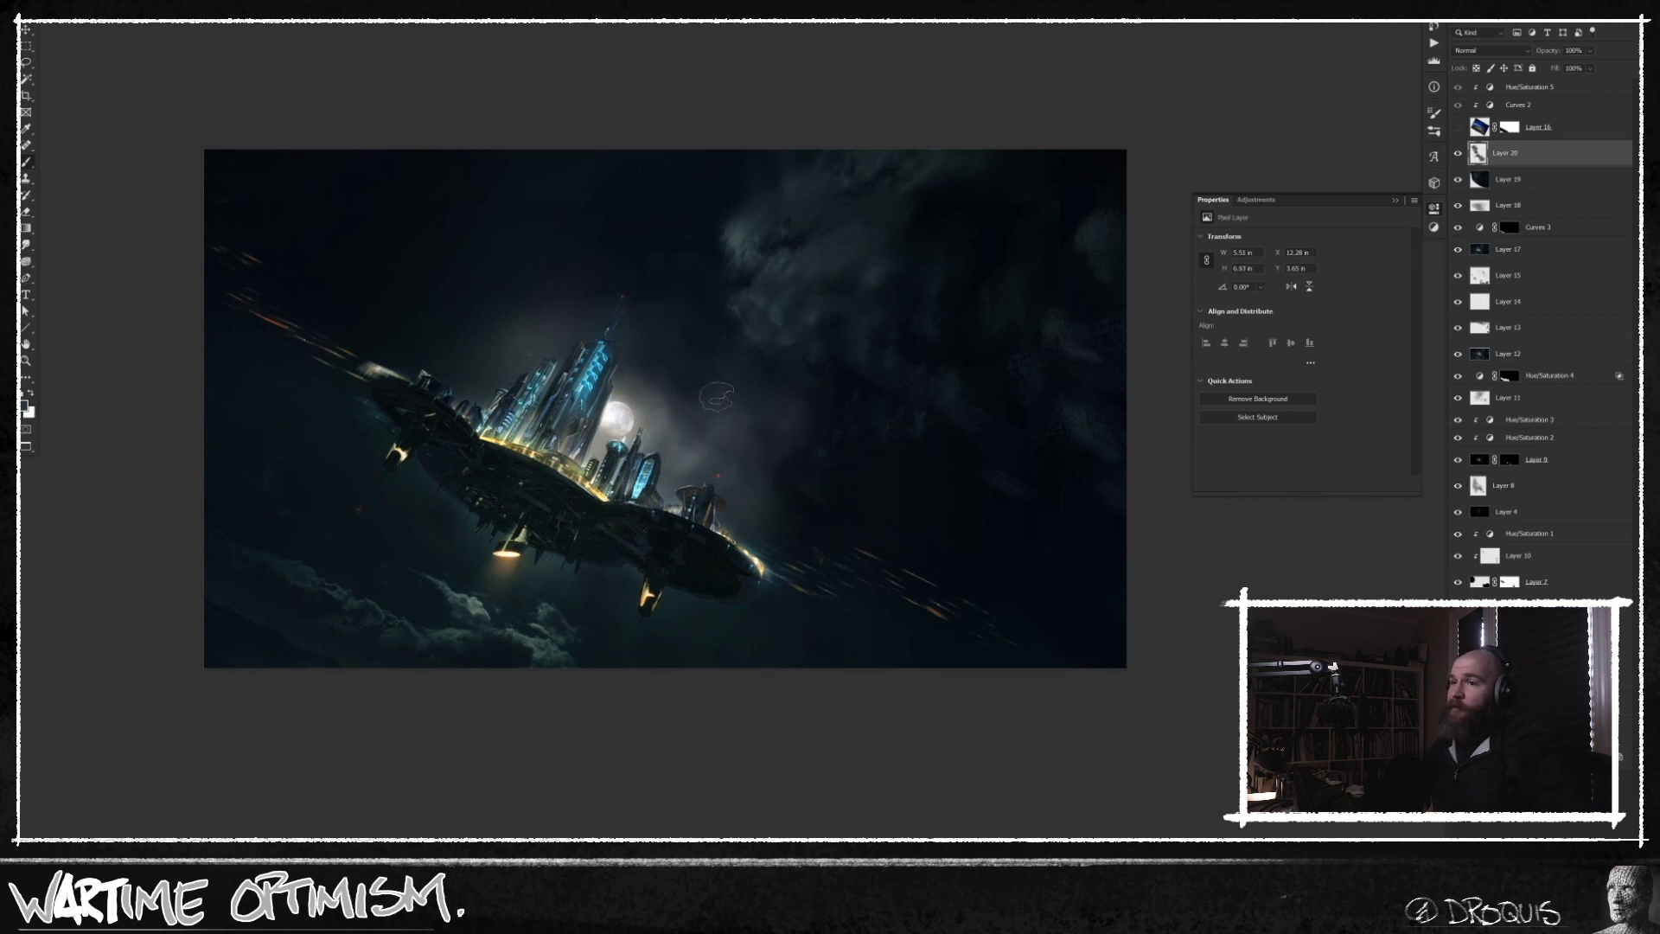
pyautogui.moveTo(817, 507); pyautogui.dragTo(947, 455)
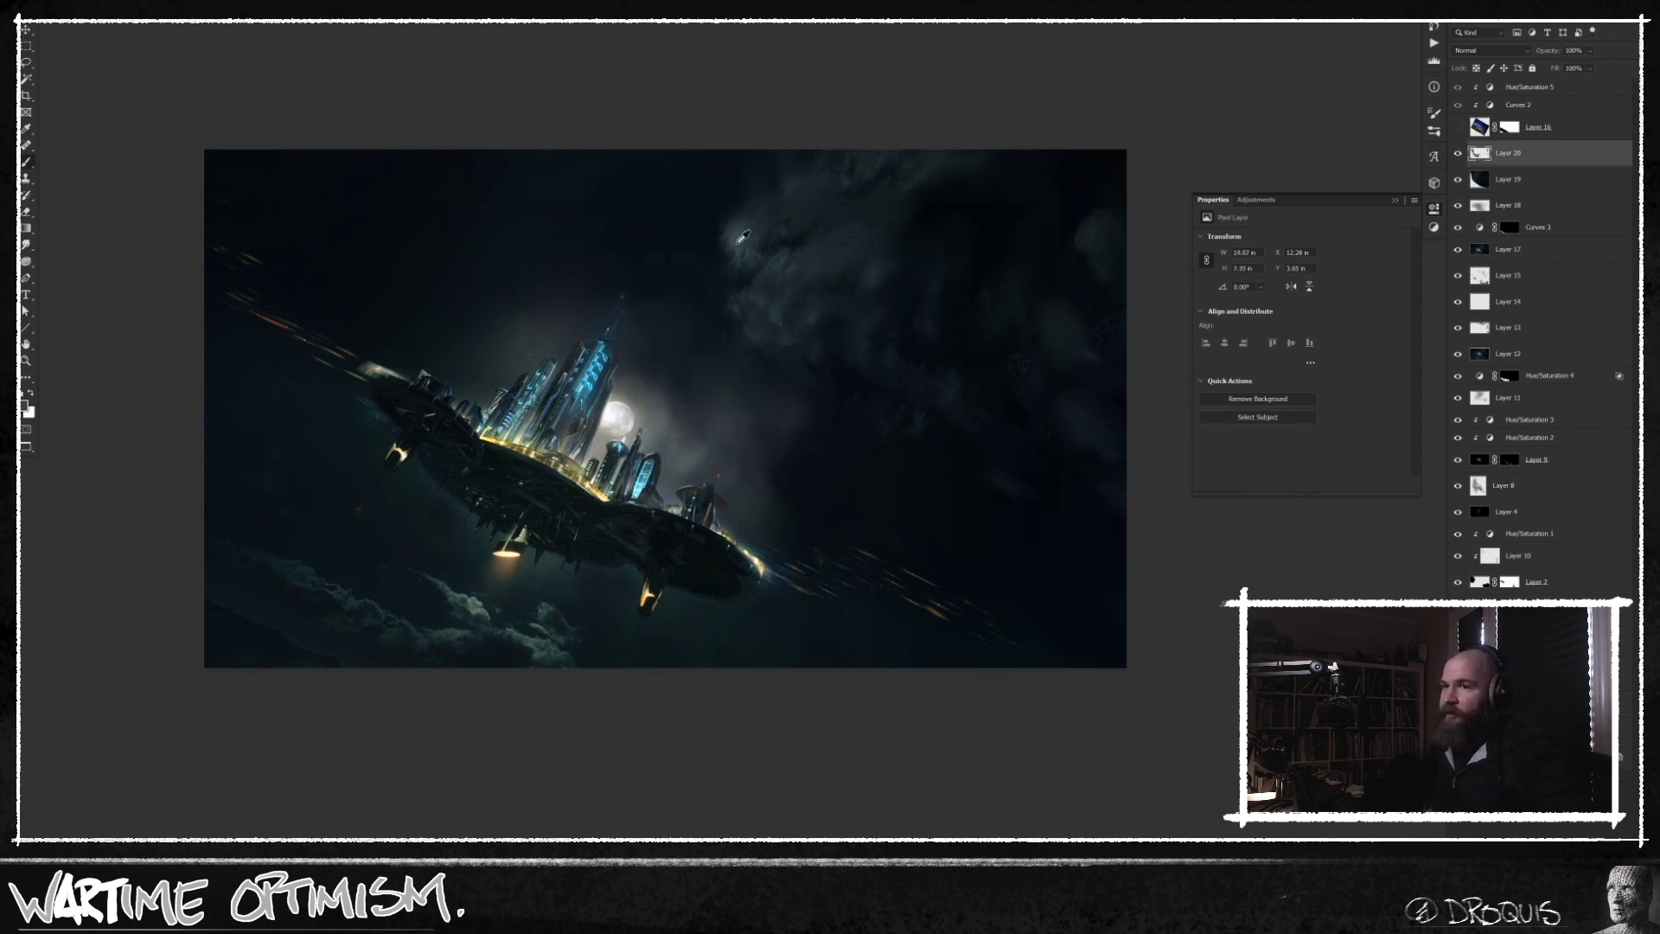
pyautogui.hotkey('ctrl', 'z')
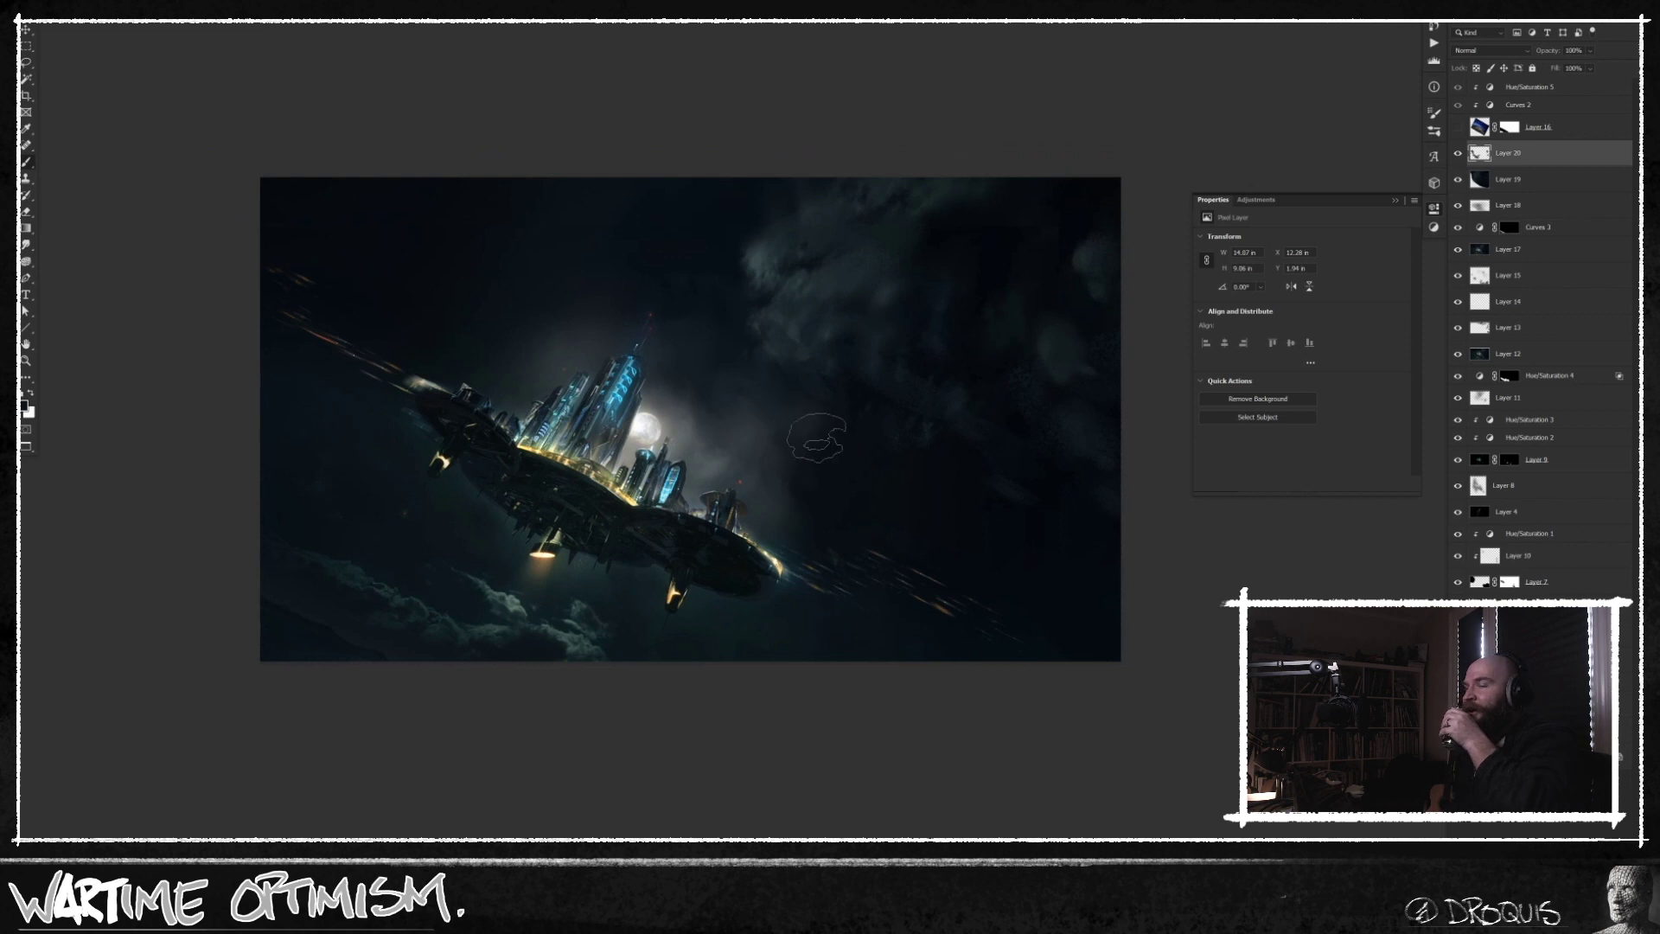
pyautogui.press(']')
pyautogui.press(']')
pyautogui.press(']')
pyautogui.moveTo(715, 298)
pyautogui.mouseDown()
pyautogui.moveTo(753, 306)
pyautogui.moveTo(622, 265)
pyautogui.moveTo(921, 301)
pyautogui.moveTo(420, 242)
pyautogui.moveTo(440, 322)
pyautogui.mouseUp()
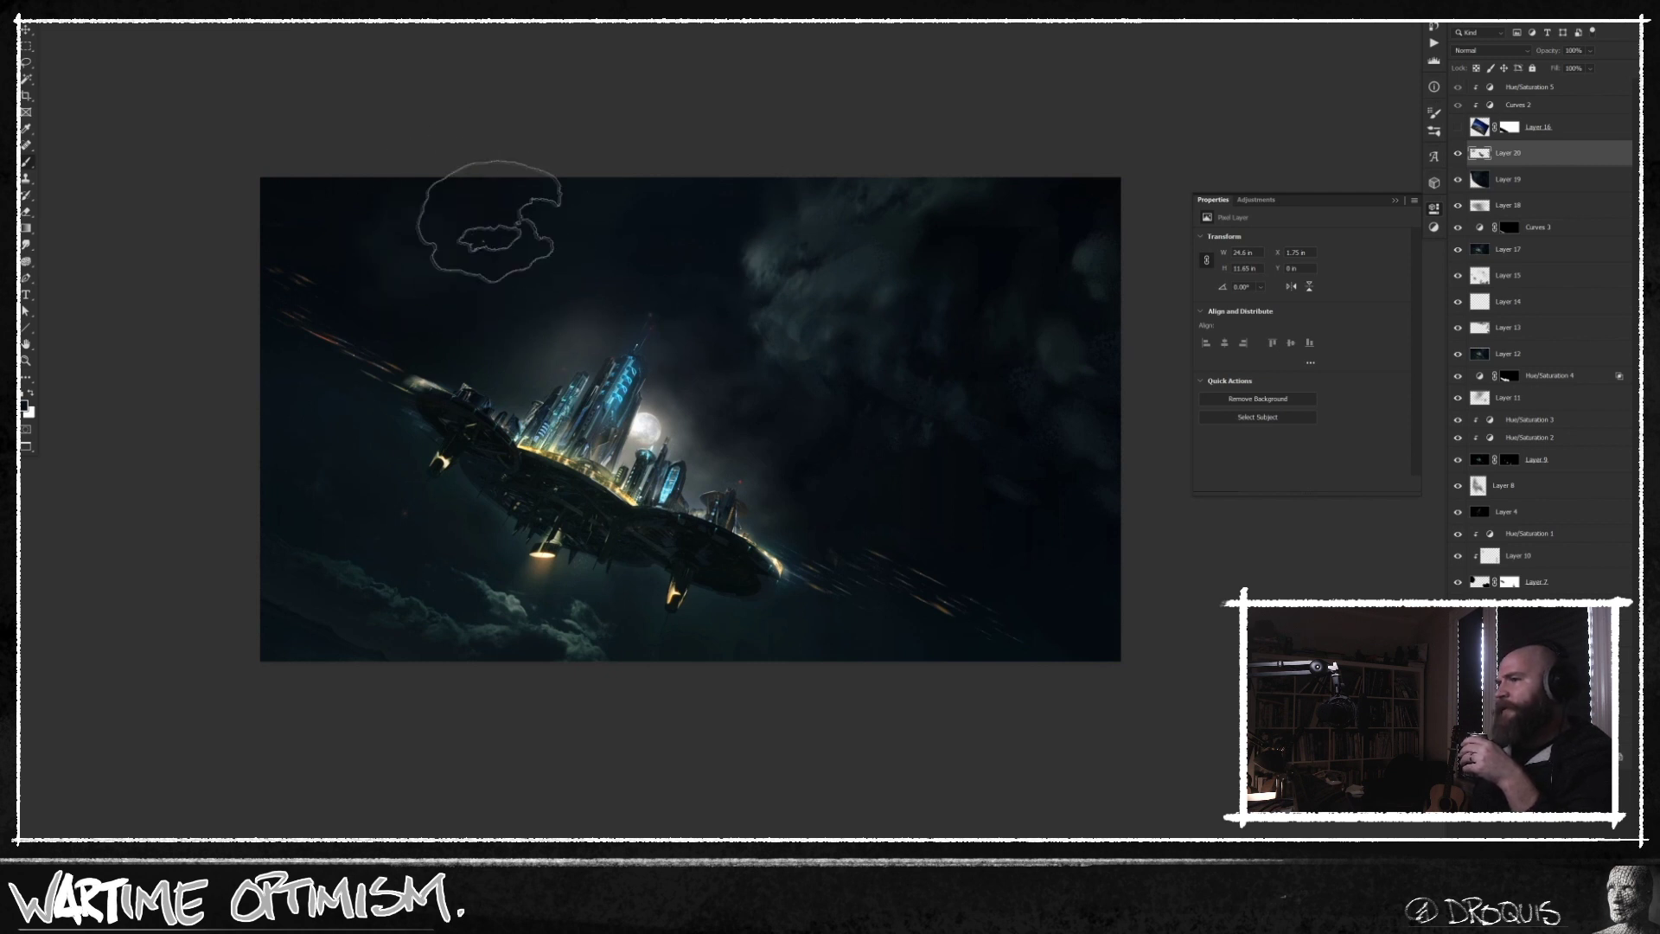
pyautogui.hotkey('ctrl', '-')
pyautogui.hotkey('ctrl', '+')
# Step: On a new layer, paint a brighter orange glow on the ship's engine
pyautogui.rightClick(906, 408)
pyautogui.press('Escape')
pyautogui.hotkey('ctrl', 'shift', 'alt', 'n')
pyautogui.click(24, 402)
pyautogui.press('Return')
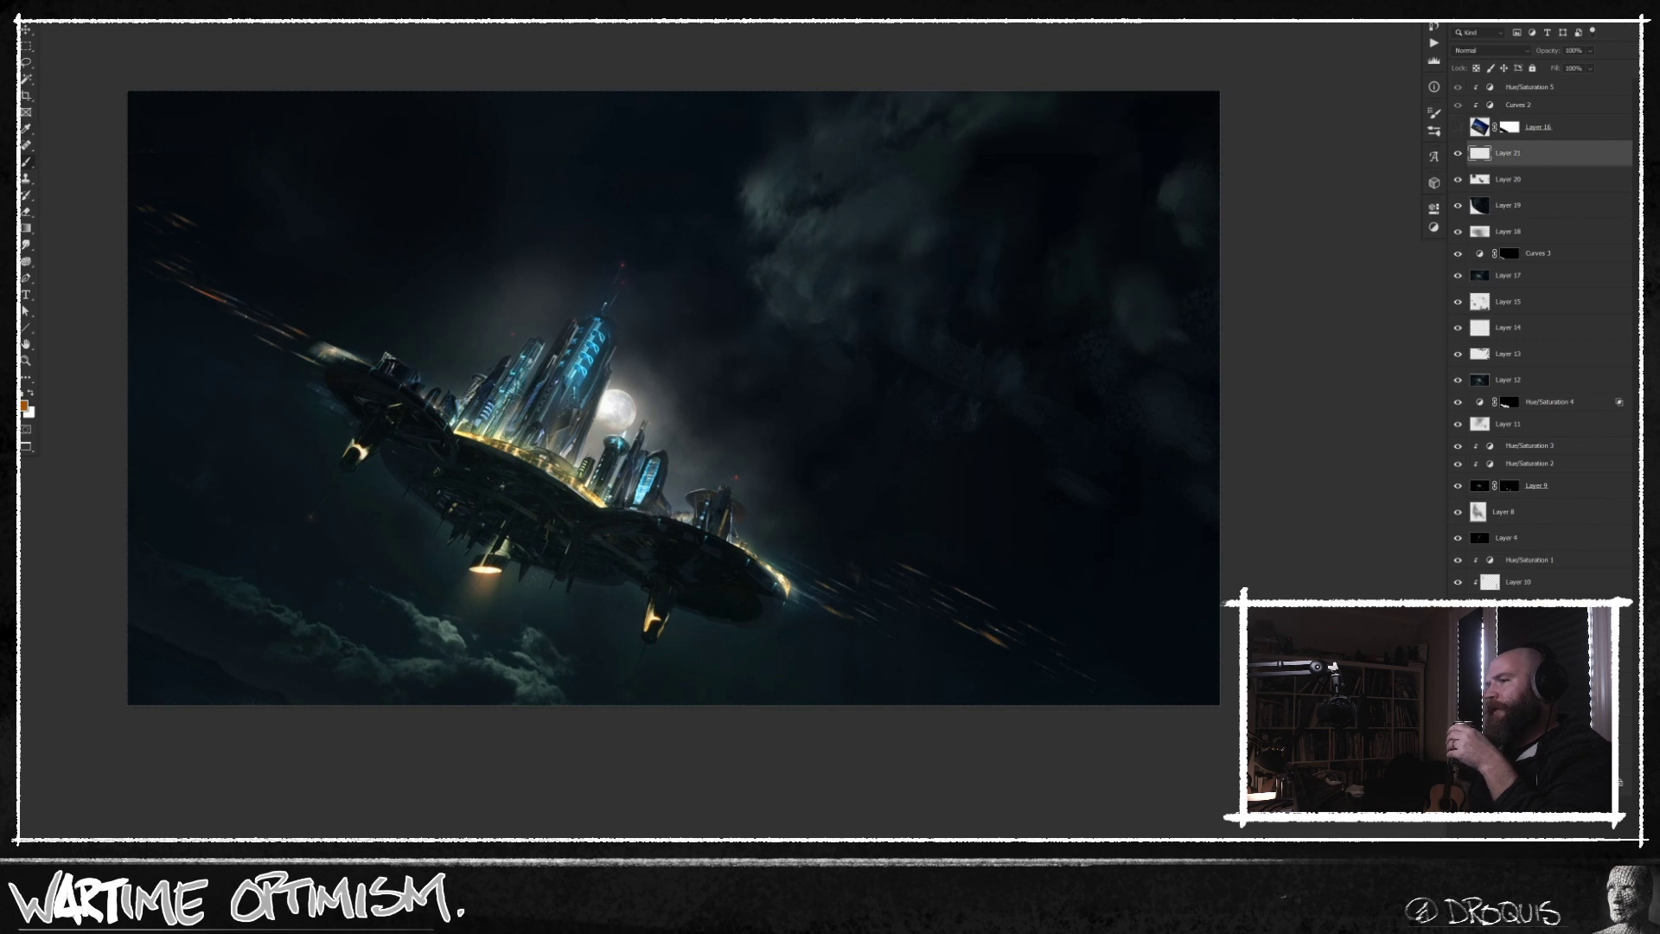
pyautogui.moveTo(481, 570); pyautogui.dragTo(513, 603)
# Step: Cancel Motion Blur, then try Radial Blur with amount 24 in Zoom mode
pyautogui.click(186, 11)
pyautogui.click(394, 172)
pyautogui.press('Escape')
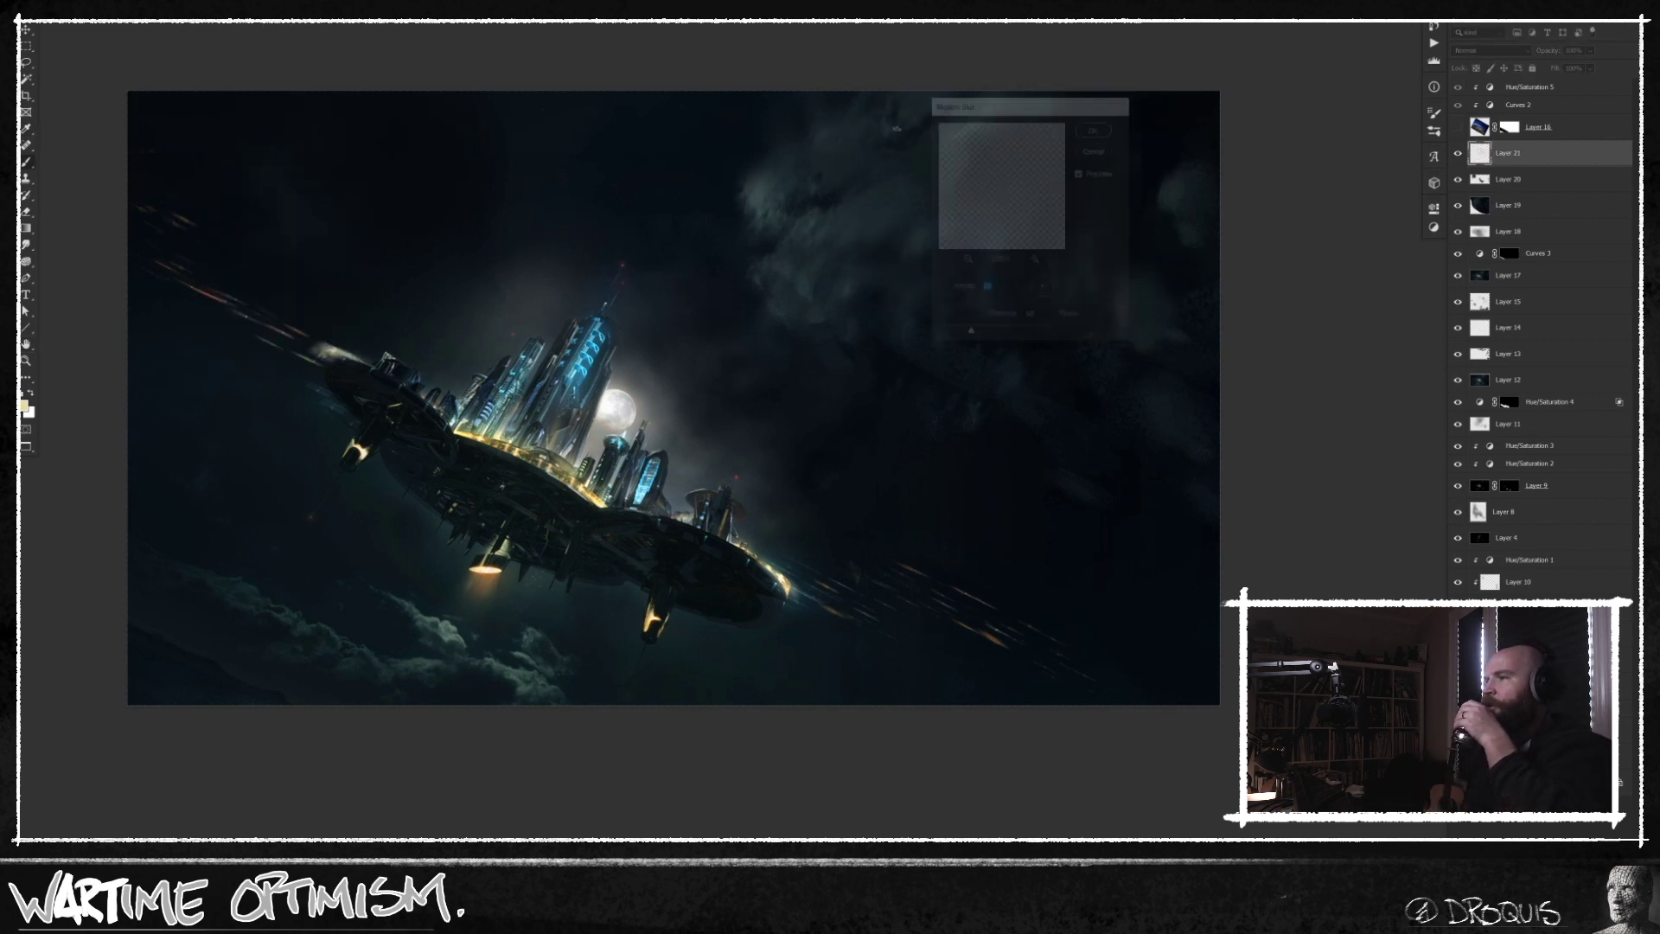
pyautogui.click(186, 10)
pyautogui.click(393, 188)
pyautogui.moveTo(1069, 414); pyautogui.dragTo(1079, 415)
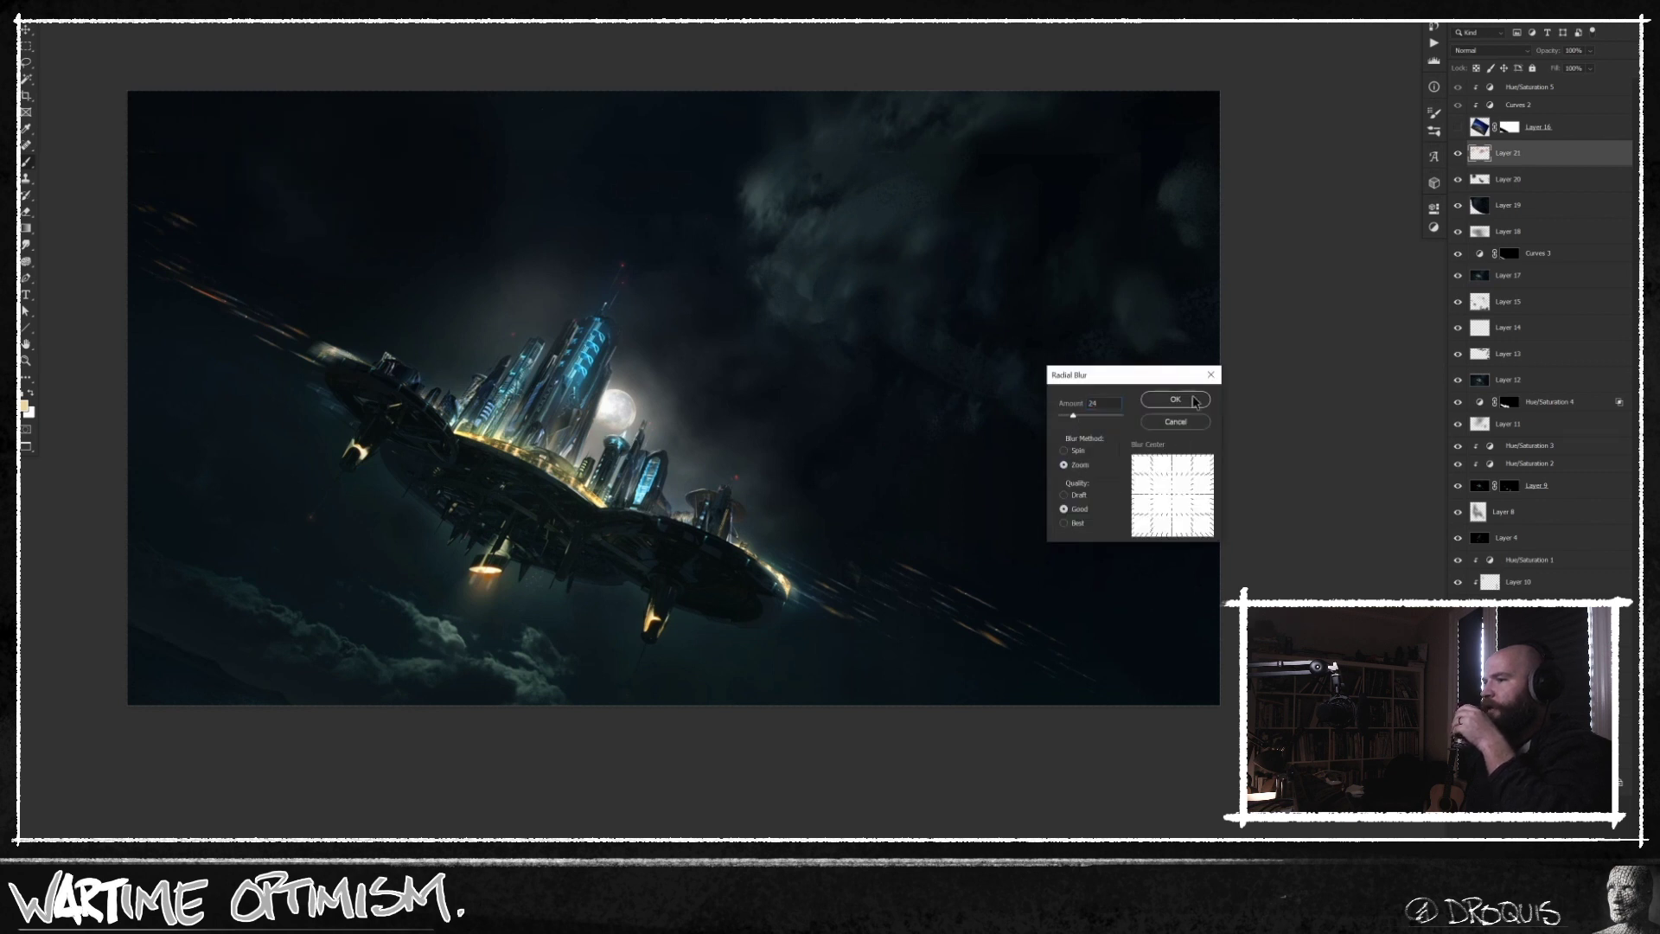
pyautogui.click(1200, 400)
# Step: Retry the Radial Blur at amount 43 with a new centre, then cancel it
pyautogui.hotkey('ctrl', 'z')
pyautogui.click(186, 11)
pyautogui.click(393, 188)
pyautogui.click(1064, 464)
pyautogui.write('43')
pyautogui.press('Return')
pyautogui.hotkey('ctrl', 'z')
pyautogui.click(185, 11)
pyautogui.click(393, 187)
pyautogui.click(1178, 492)
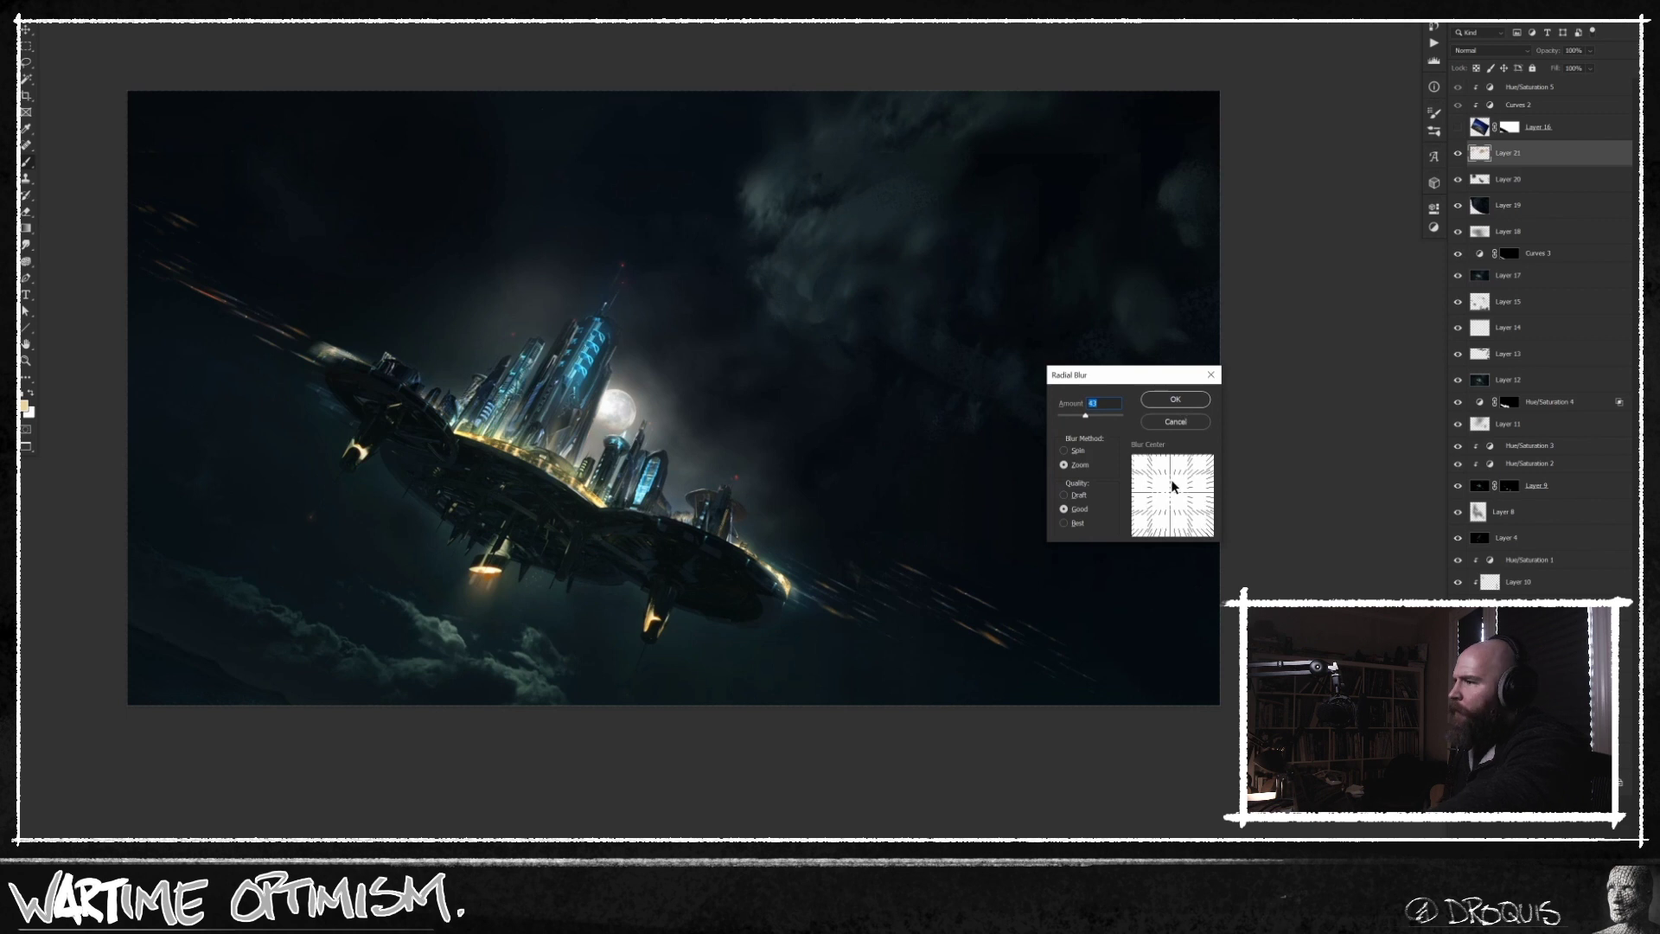
pyautogui.press('Escape')
# Step: Open and cancel Motion Blur again, then pick a rough, irregular brush tip
pyautogui.click(186, 10)
pyautogui.moveTo(259, 107)
pyautogui.click(393, 176)
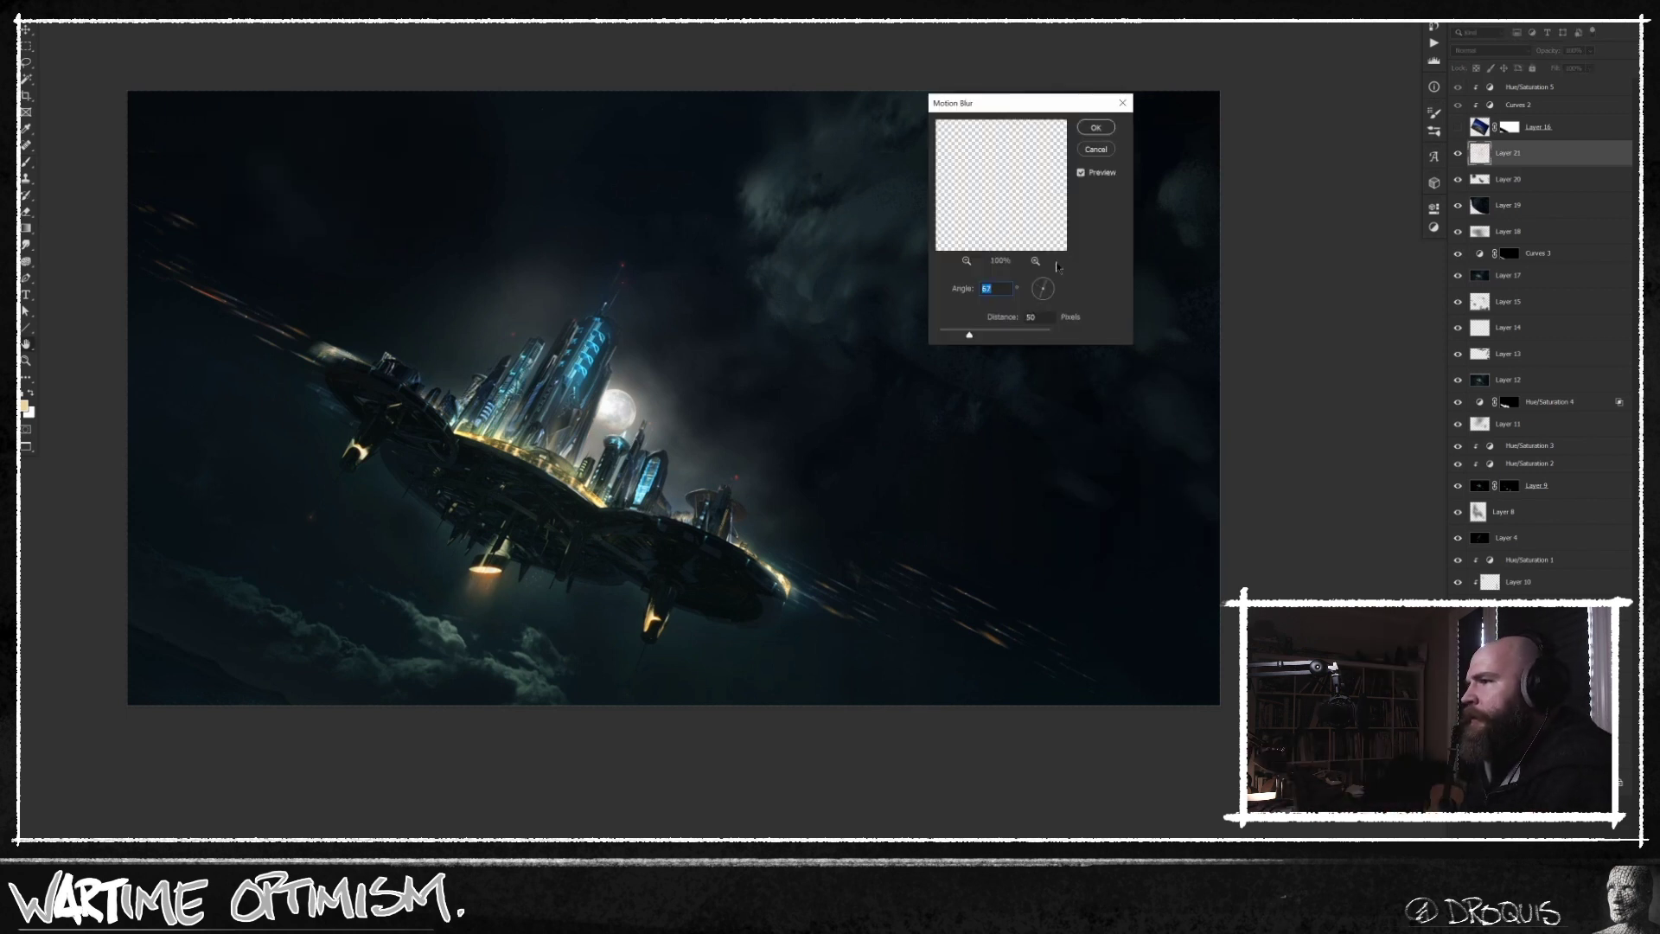
pyautogui.press('Escape')
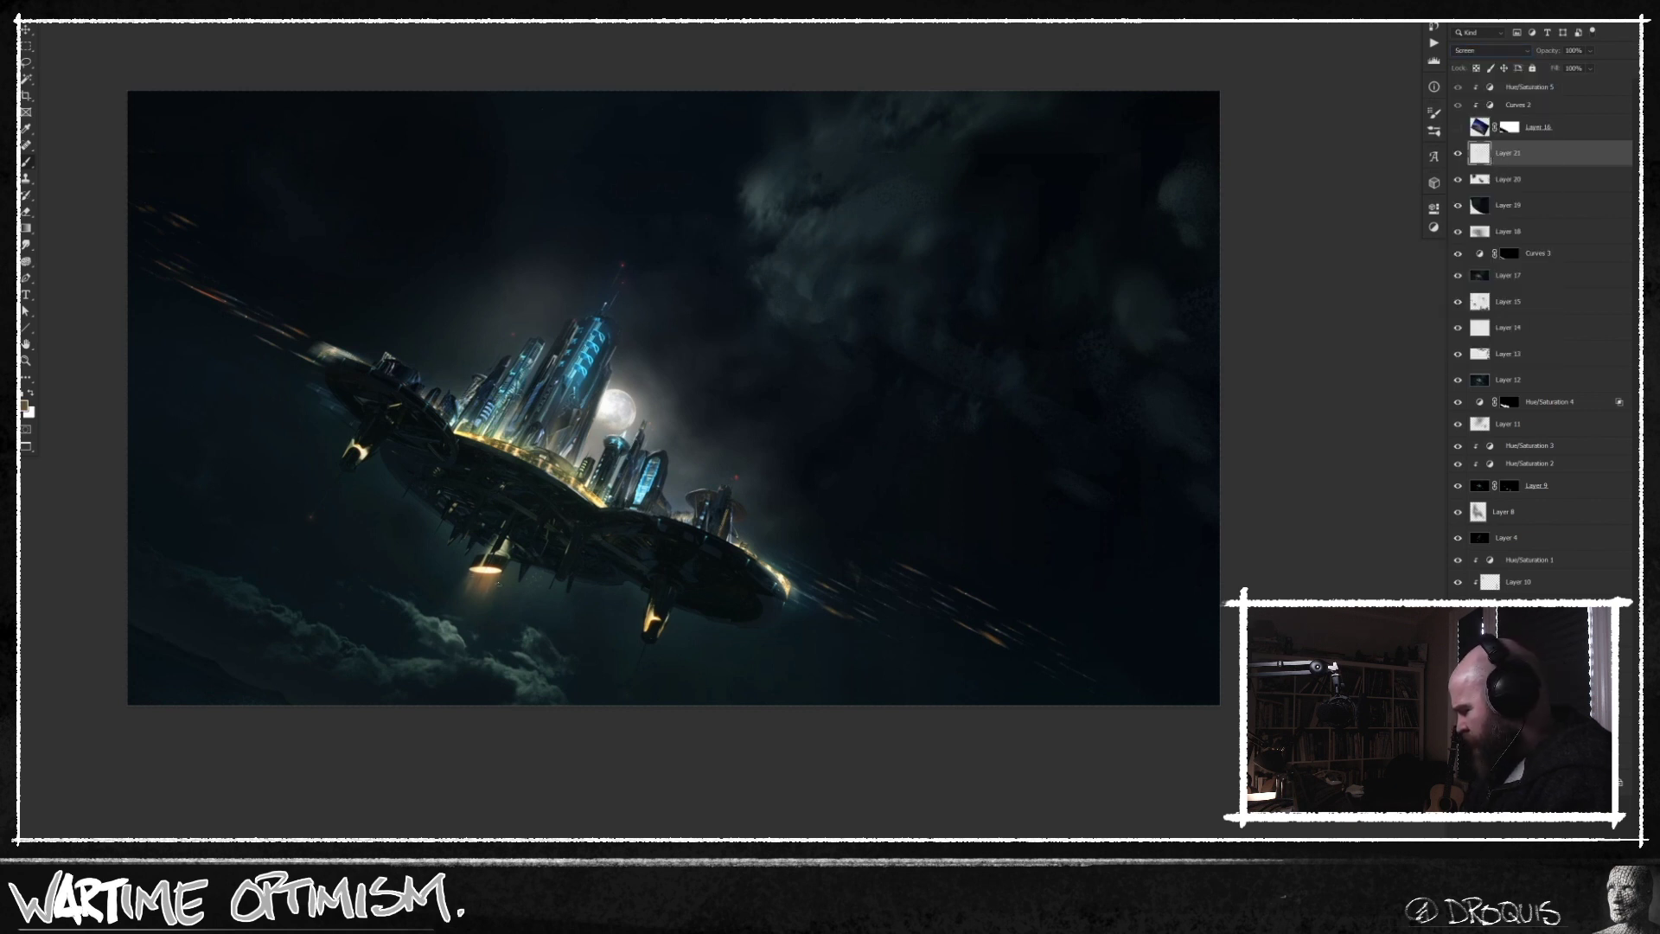
pyautogui.rightClick(873, 406)
pyautogui.doubleClick(962, 663)
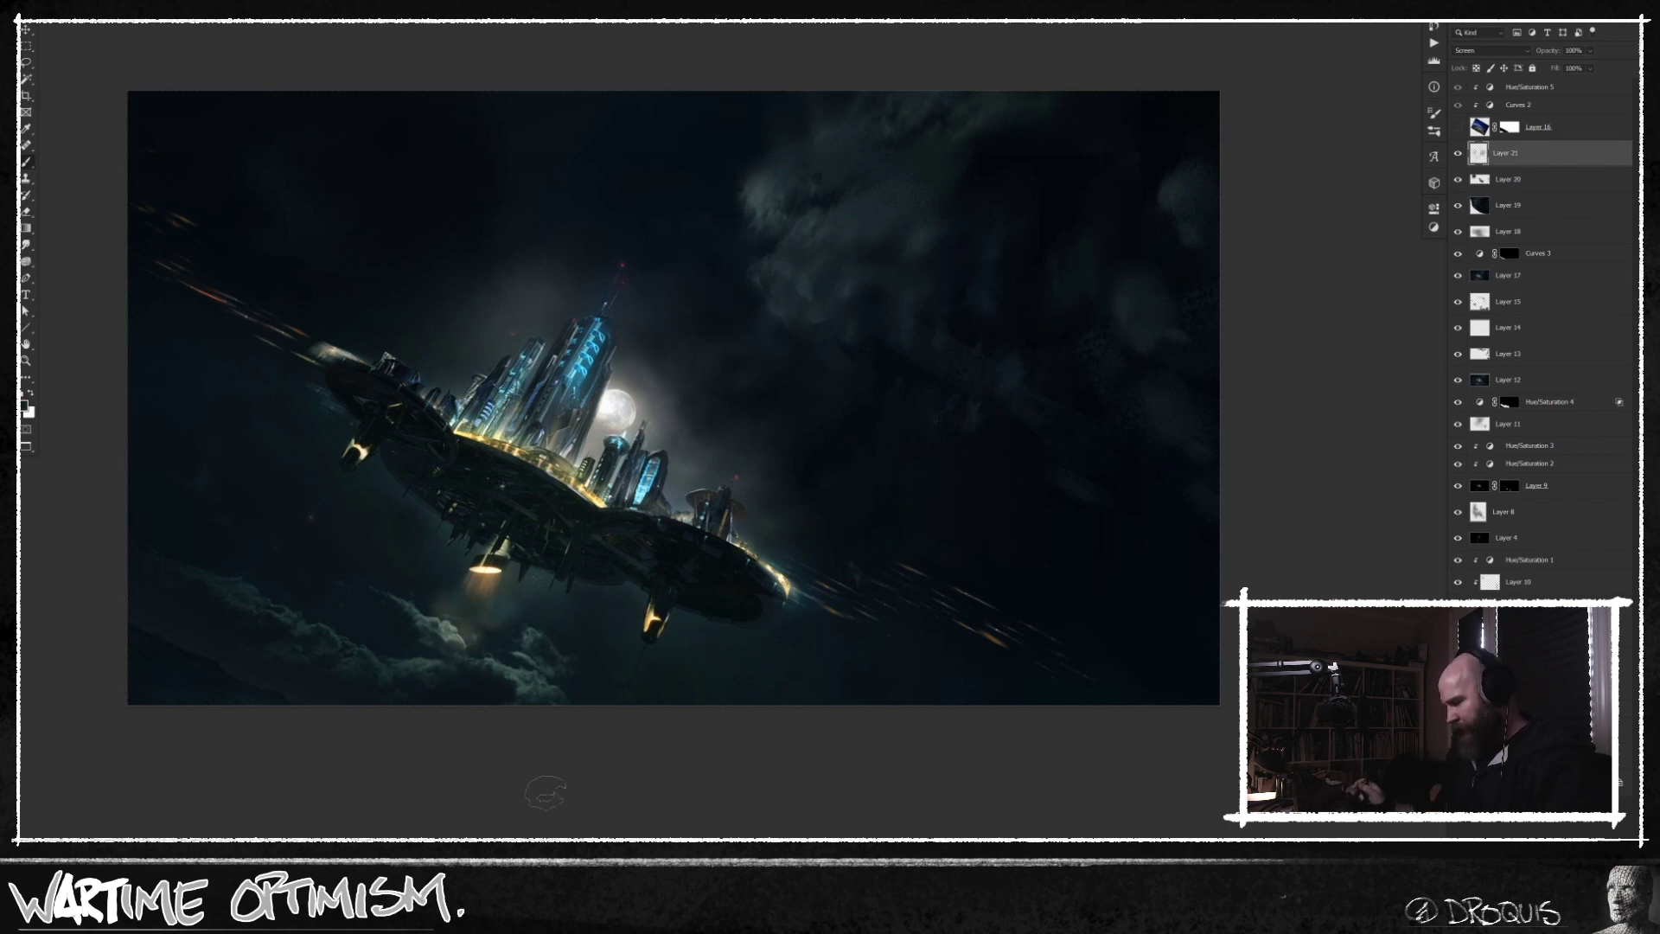
# Step: On a new layer with a ~150 px brush, darken the orange speed streaks right of the ship
pyautogui.click(1620, 782)
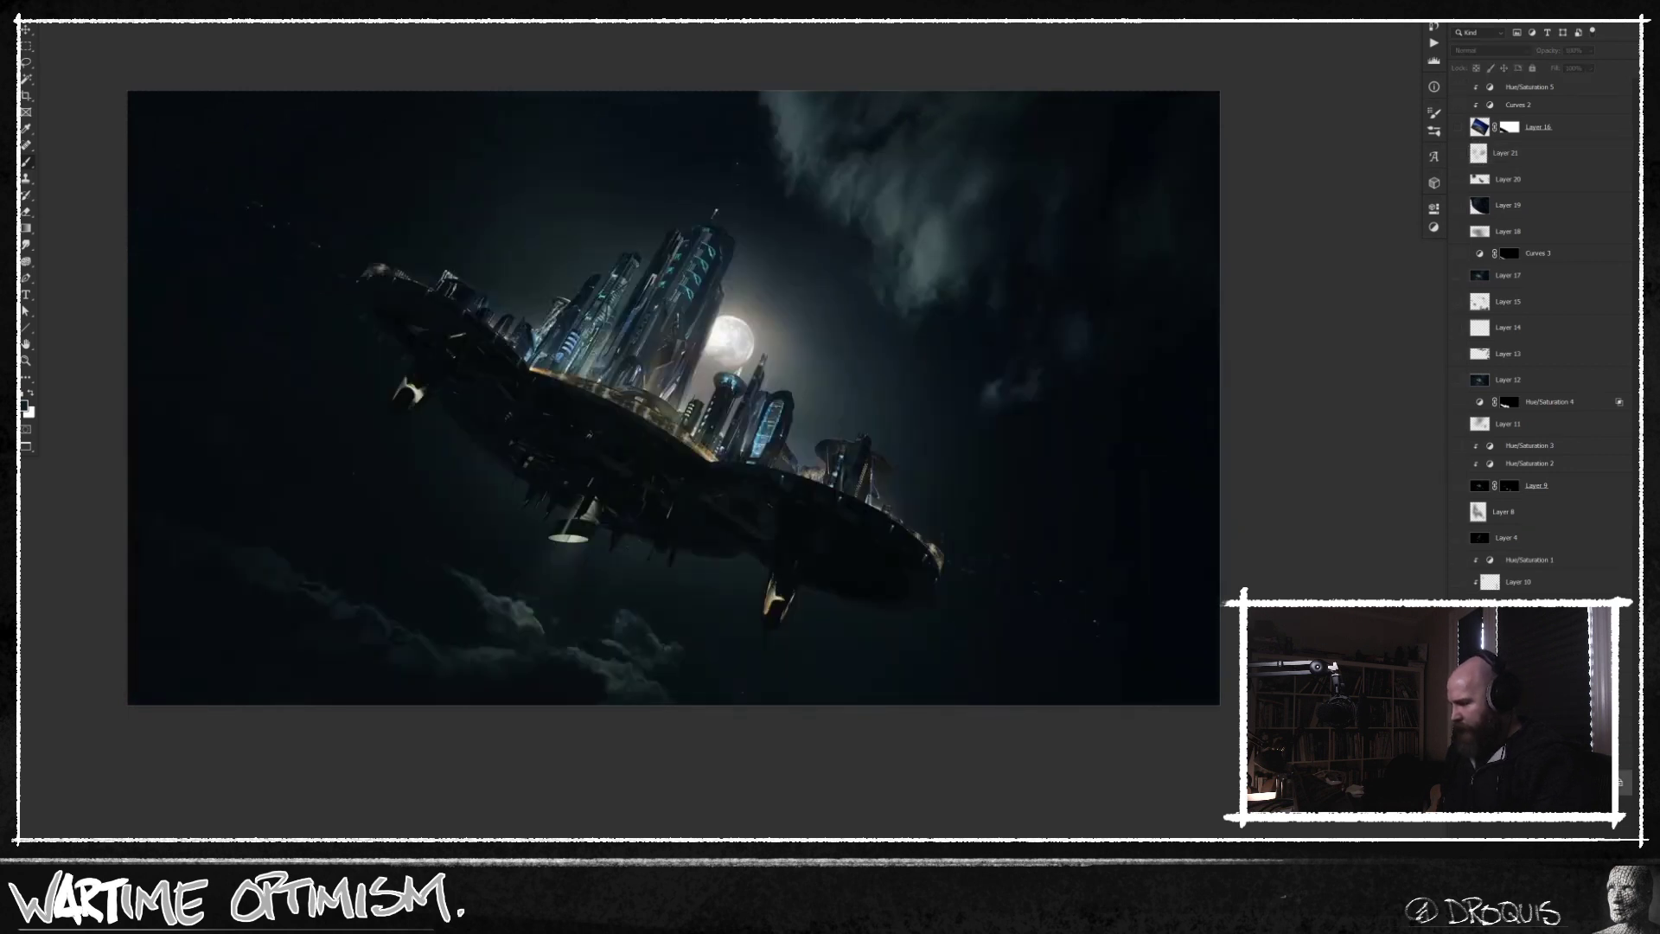
pyautogui.hotkey('ctrl', 'shift', 'alt', 'n')
pyautogui.press(']')
pyautogui.press(']')
pyautogui.press(']')
pyautogui.press(']')
pyautogui.press(']')
pyautogui.moveTo(907, 667)
pyautogui.mouseDown()
pyautogui.moveTo(890, 530)
pyautogui.moveTo(1193, 563)
pyautogui.moveTo(821, 653)
pyautogui.mouseUp()
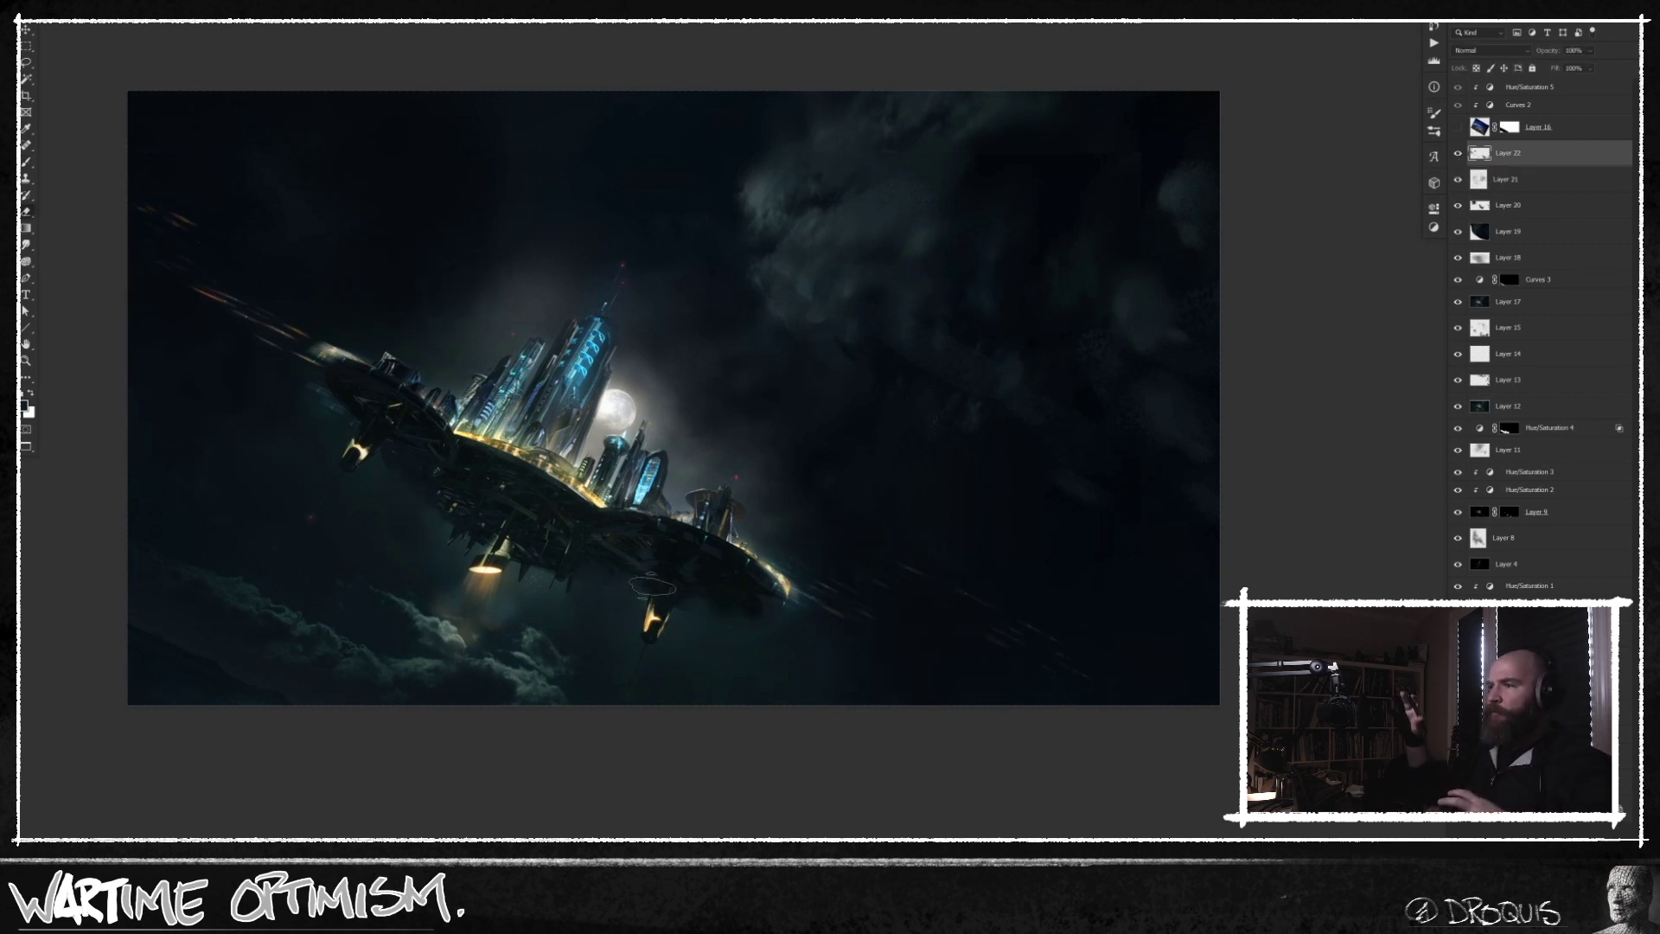
# Step: Add a Darken-mode layer and paint a faint stroke along the ship's underside
pyautogui.hotkey('ctrl', 'shift', 'alt', 'n')
pyautogui.click(1488, 50)
pyautogui.click(1480, 83)
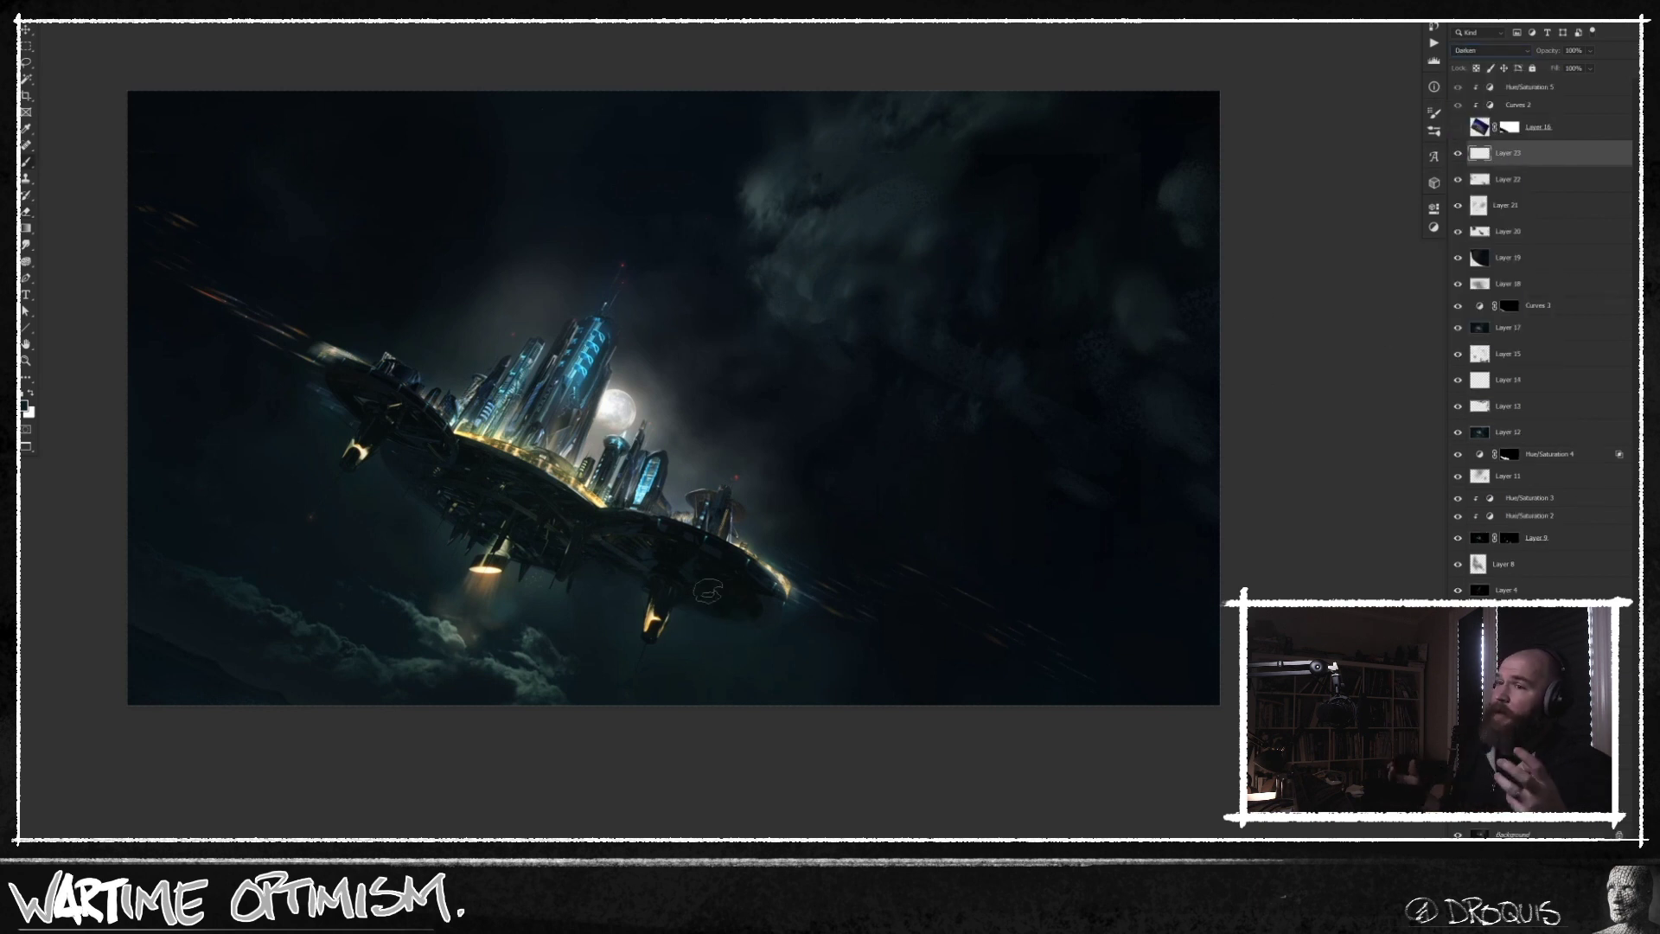
pyautogui.moveTo(450, 510); pyautogui.dragTo(423, 480)
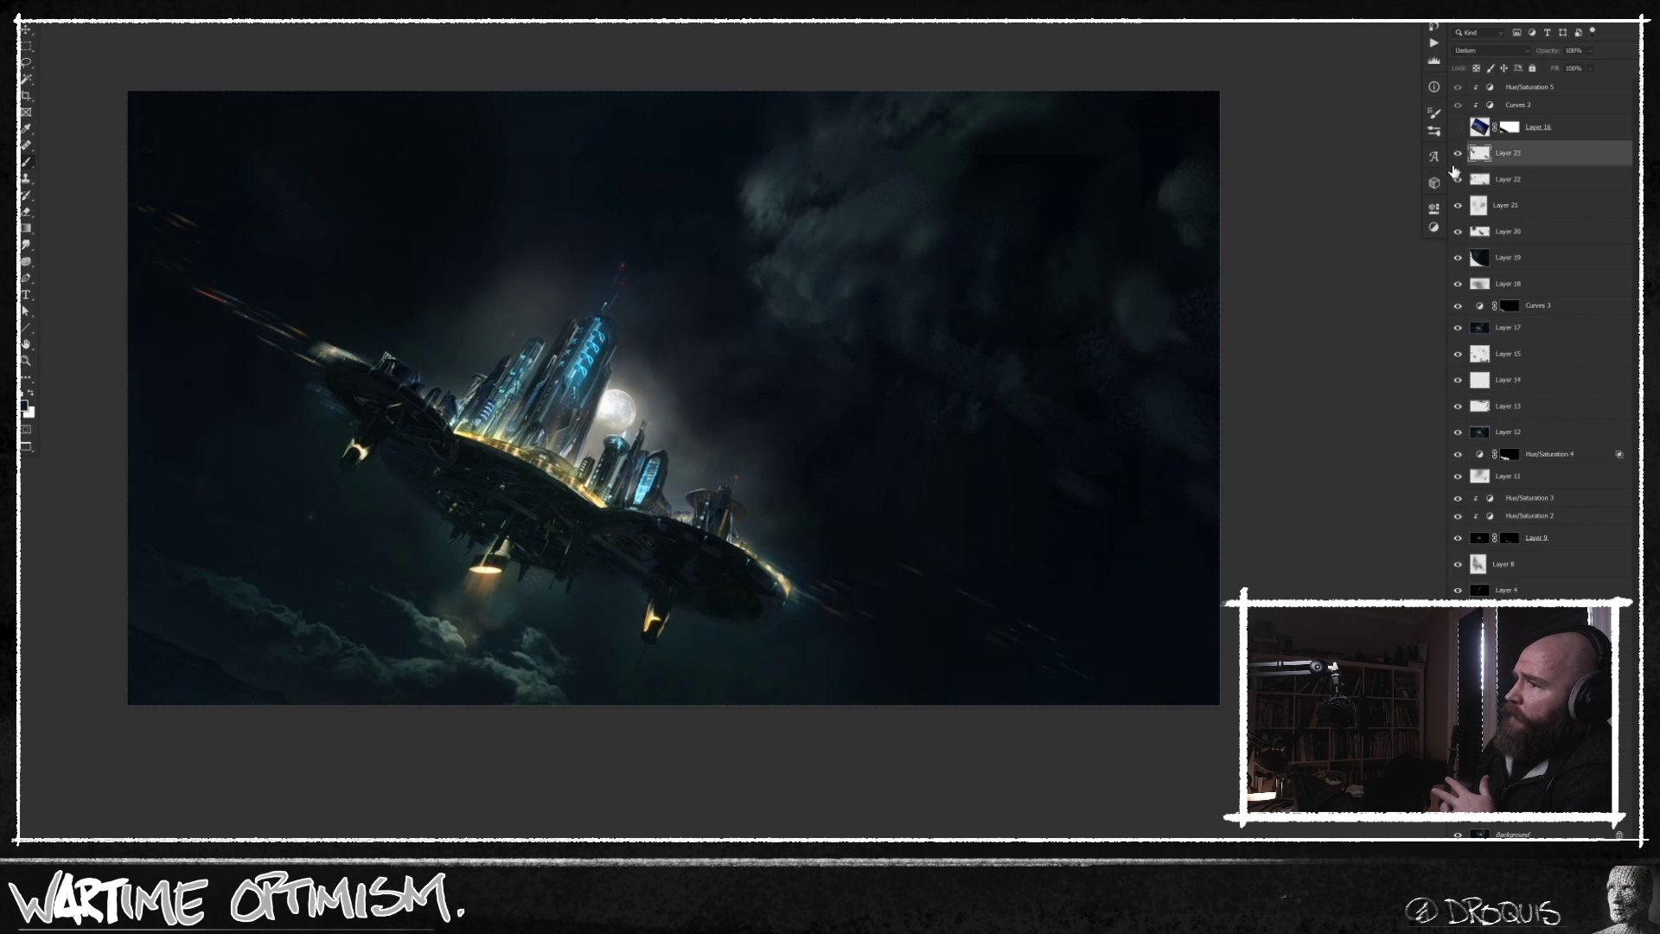
# Step: Start a cloud layer with a larger brush and sample light beige from the ship's glowing edge
pyautogui.press(']')
pyautogui.press(']')
pyautogui.press(']')
pyautogui.hotkey('ctrl', 'shift', 'alt', 'n')
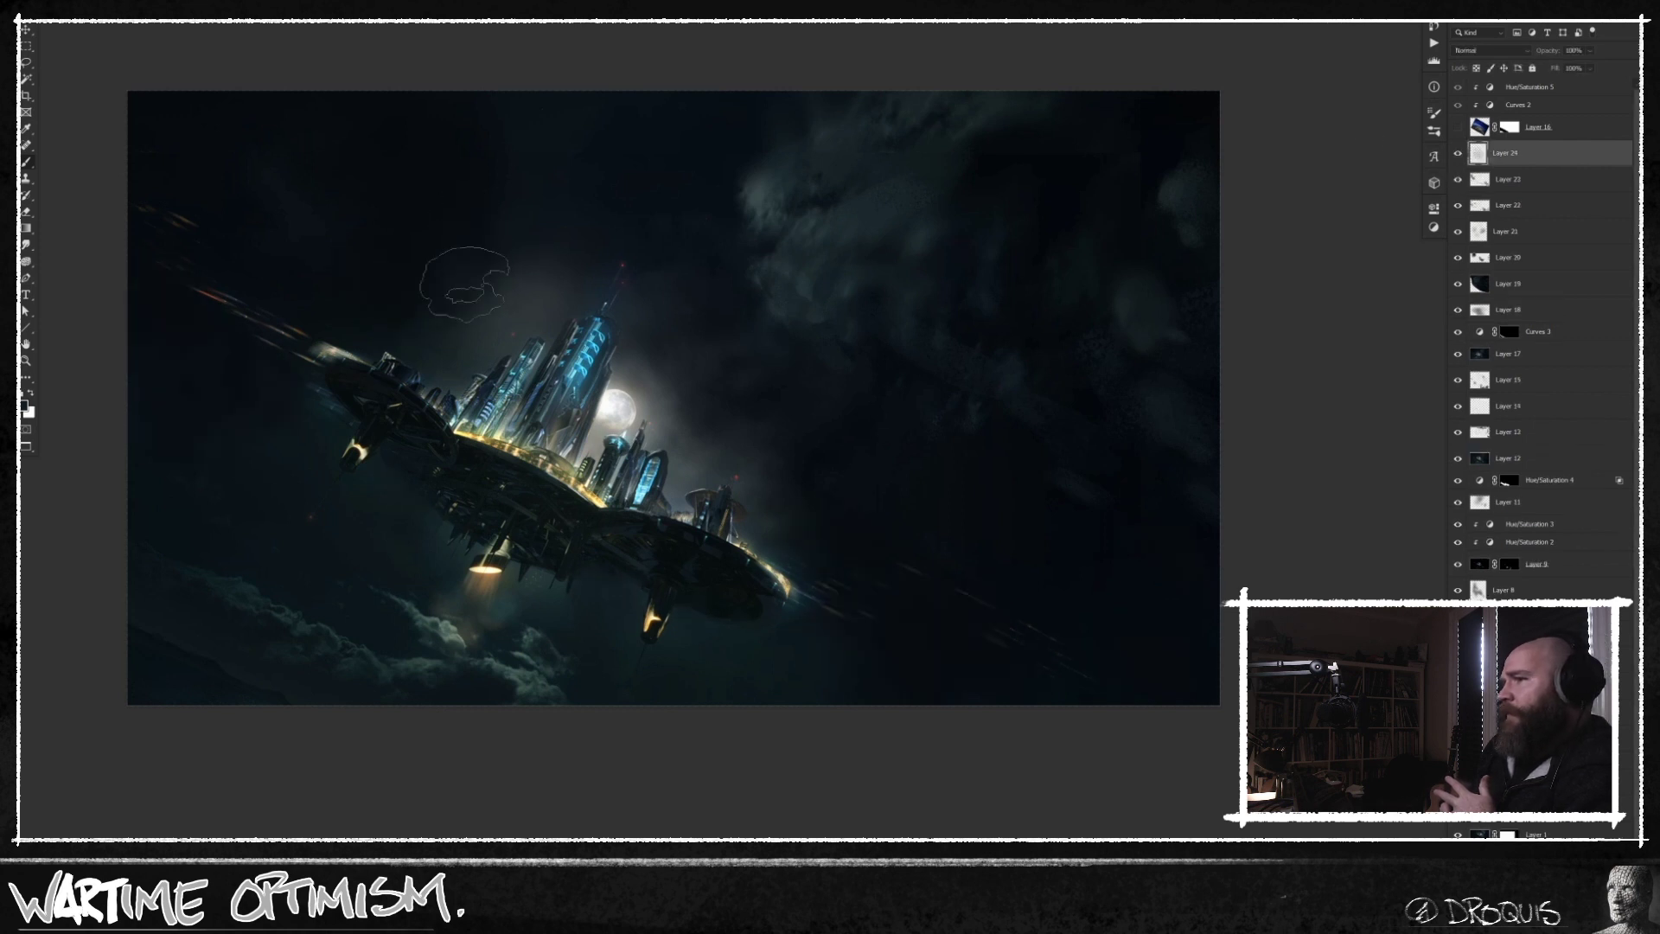
pyautogui.moveTo(970, 371); pyautogui.dragTo(1001, 368)
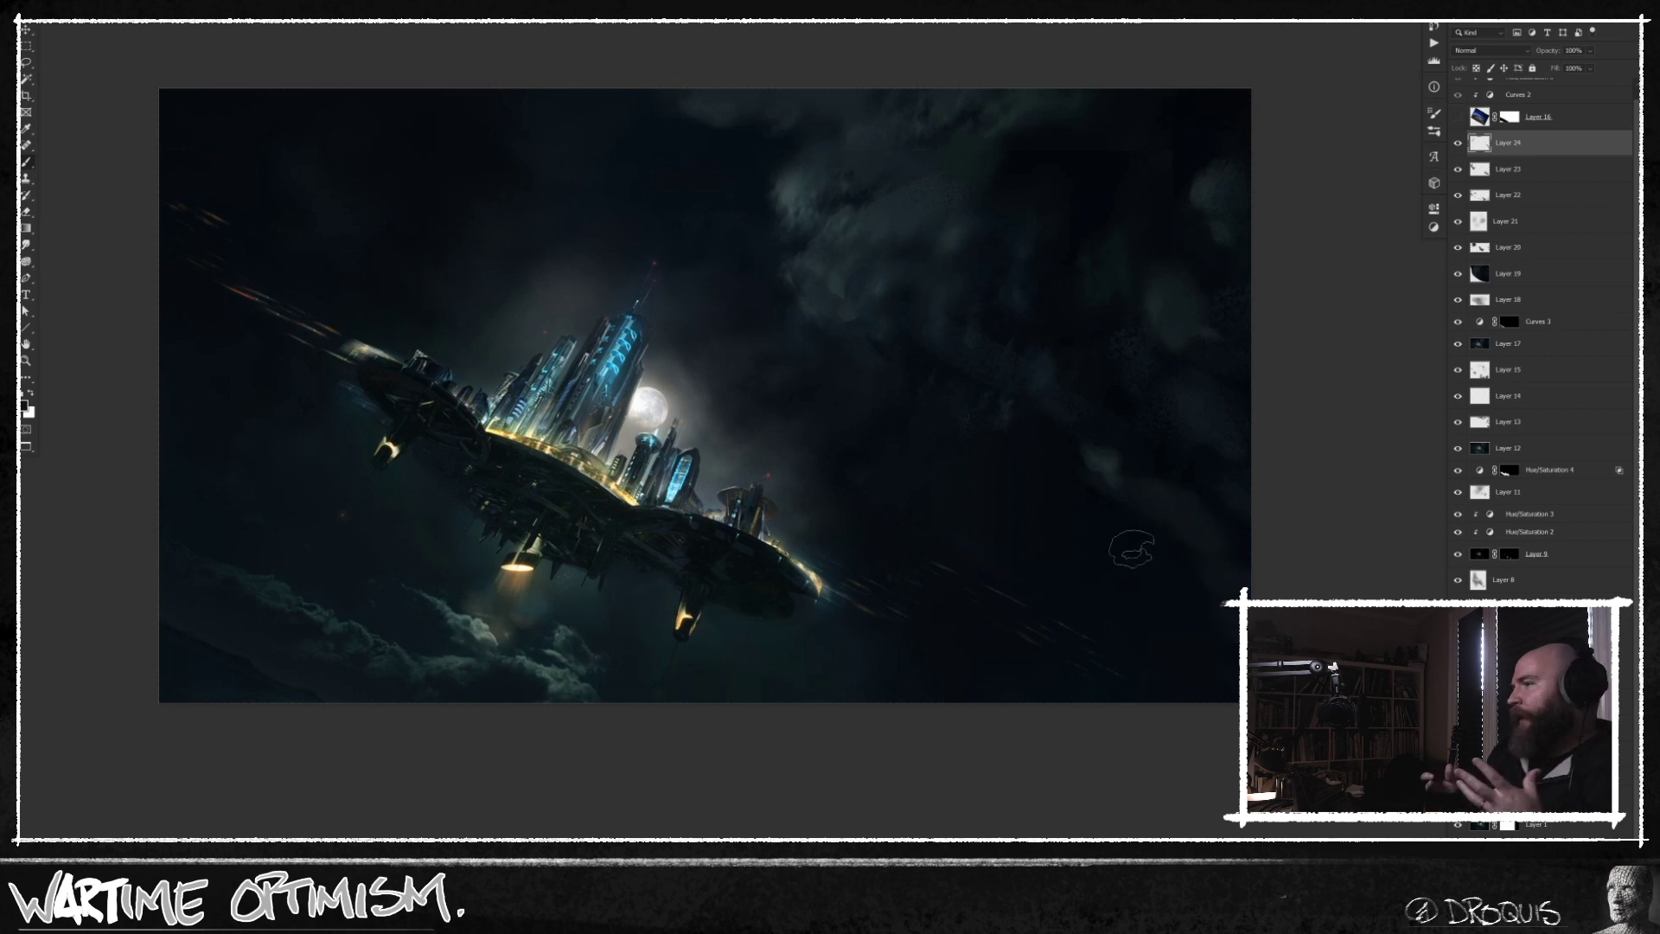
pyautogui.keyDown('alt'); pyautogui.click(819, 563); pyautogui.keyUp('alt')
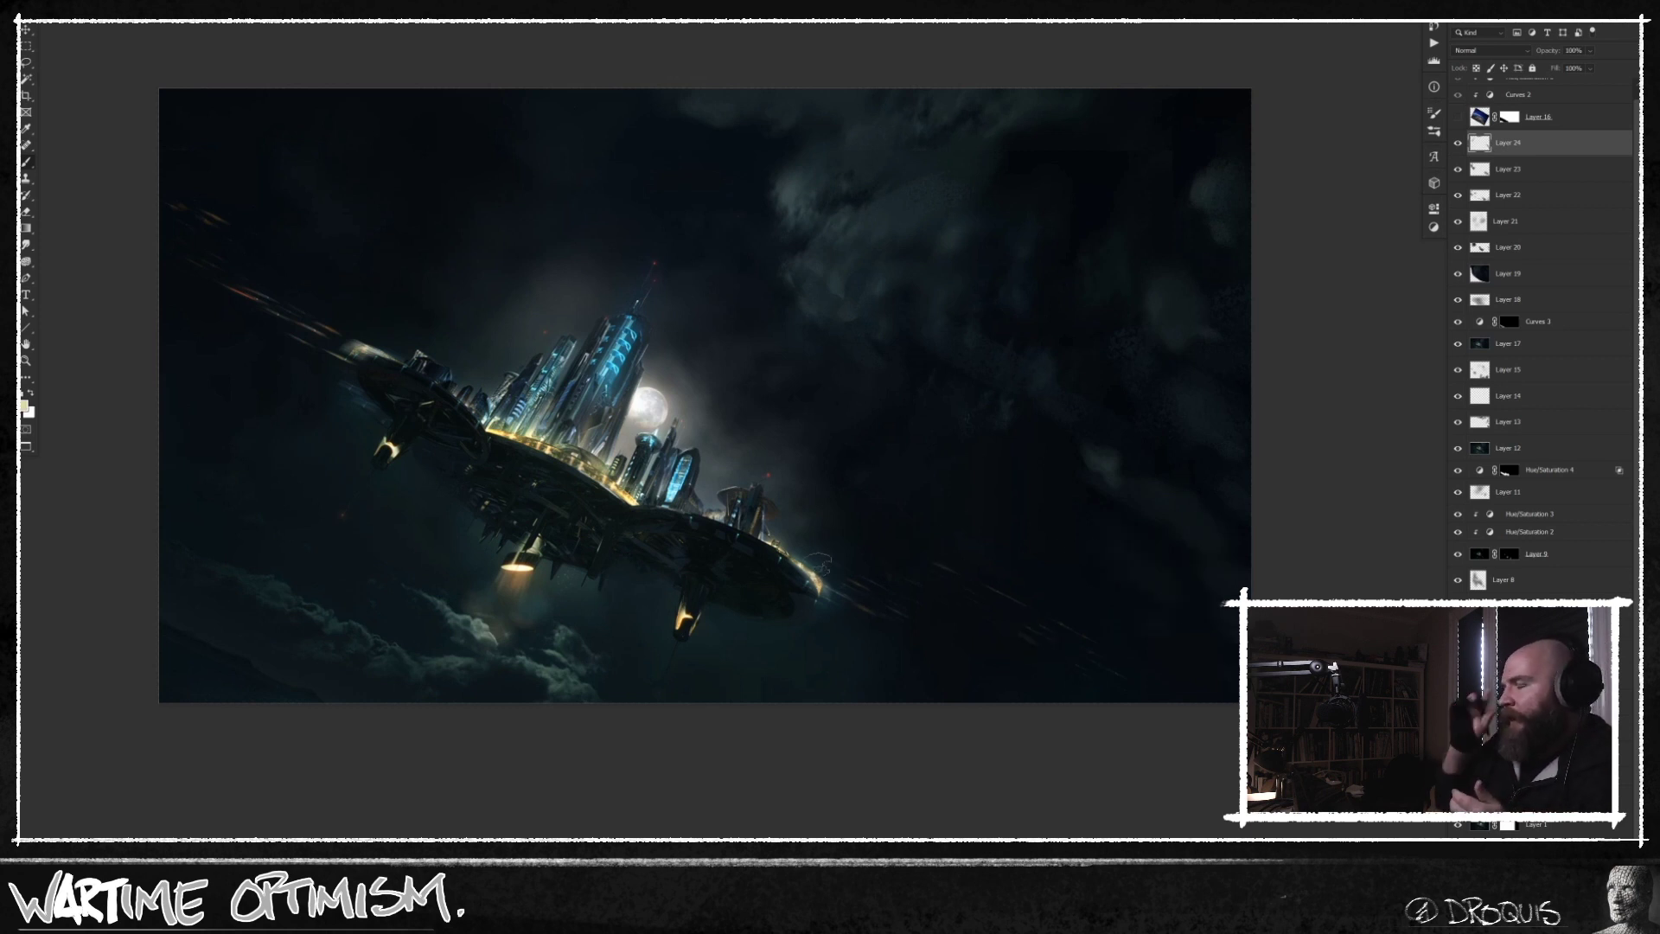
pyautogui.hotkey('ctrl', 'shift', 'h')
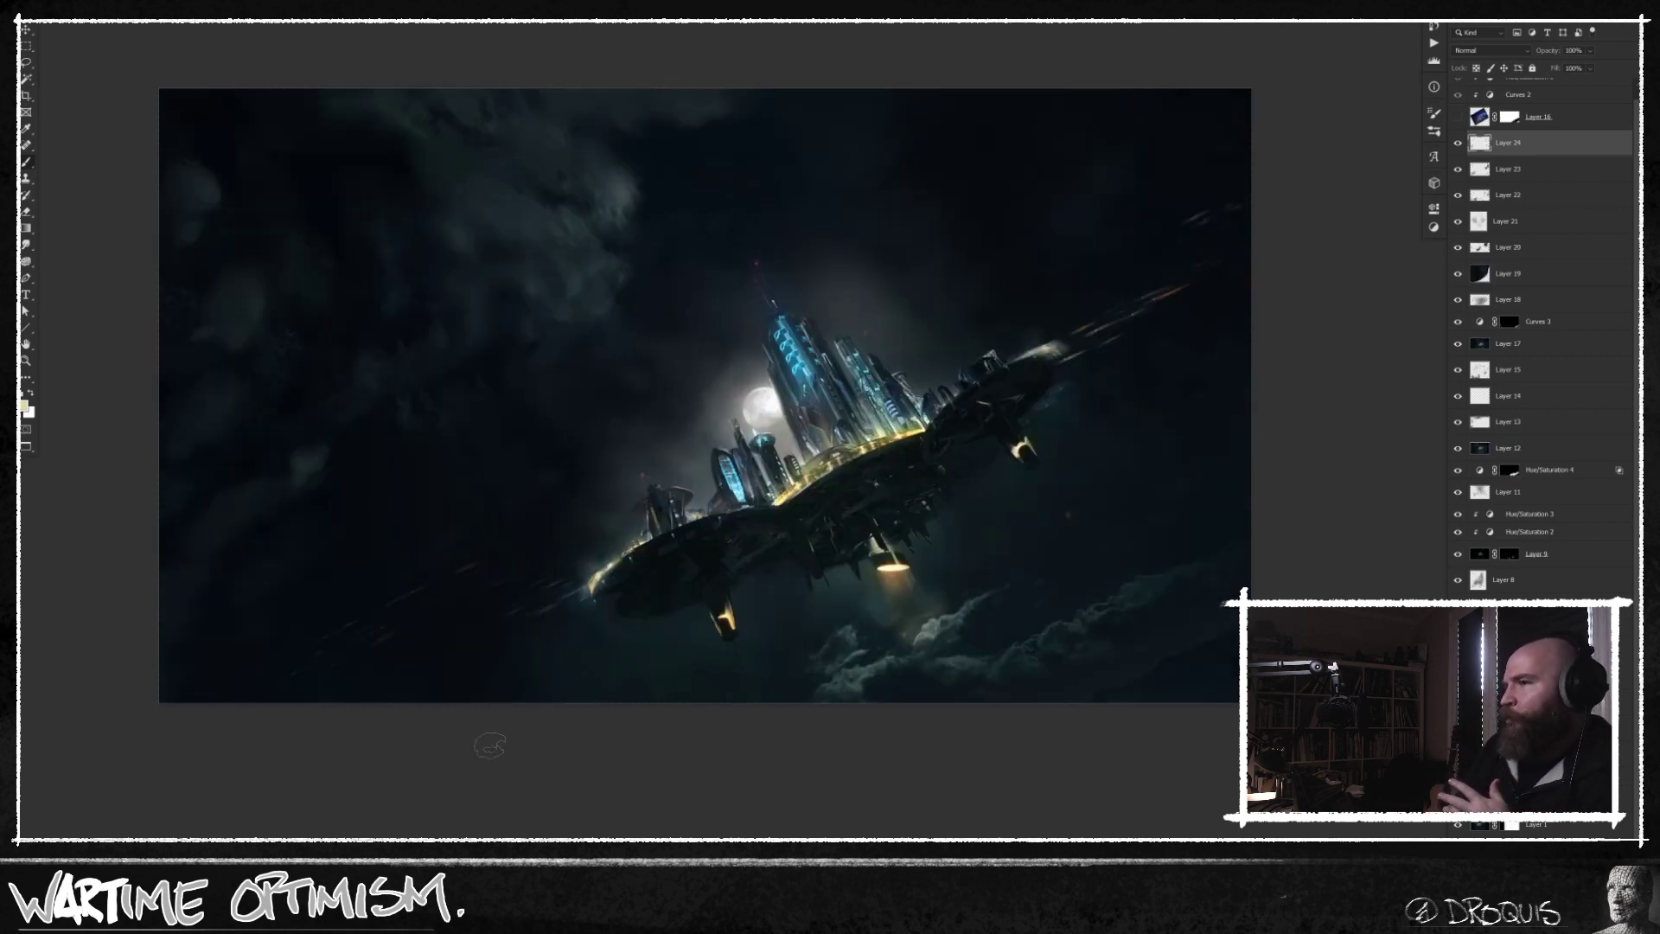
pyautogui.press('d')
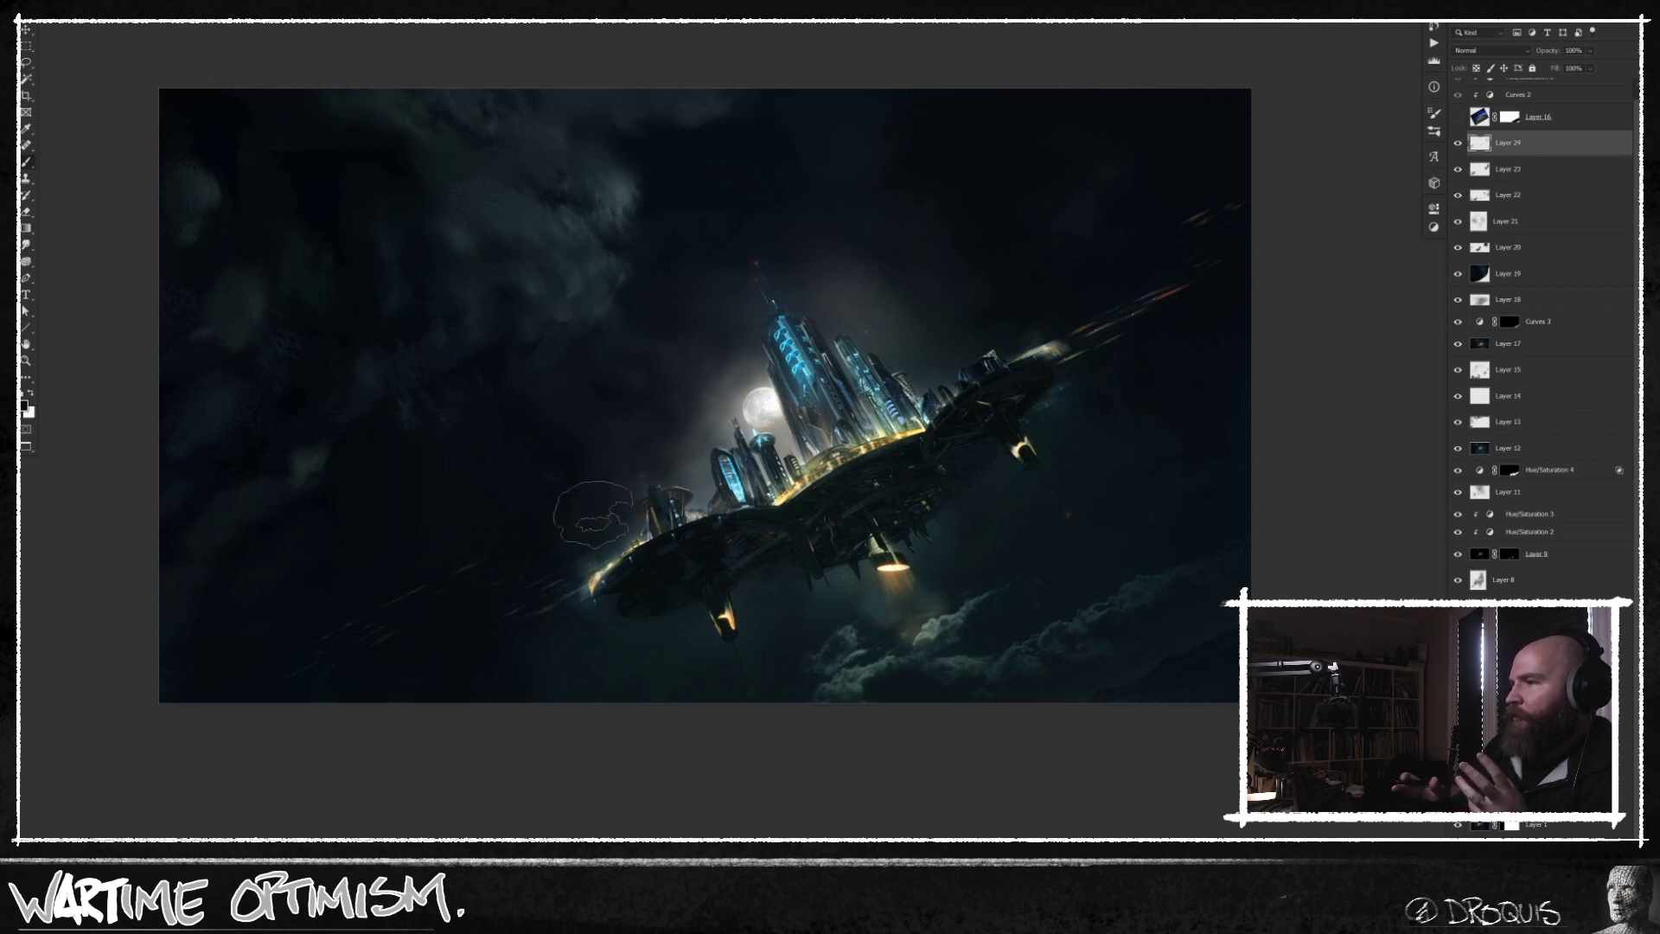
# Step: With a smaller, different brush tip, paint thin light highlight strokes across the clouds on a new layer
pyautogui.press('[')
pyautogui.press('[')
pyautogui.press('[')
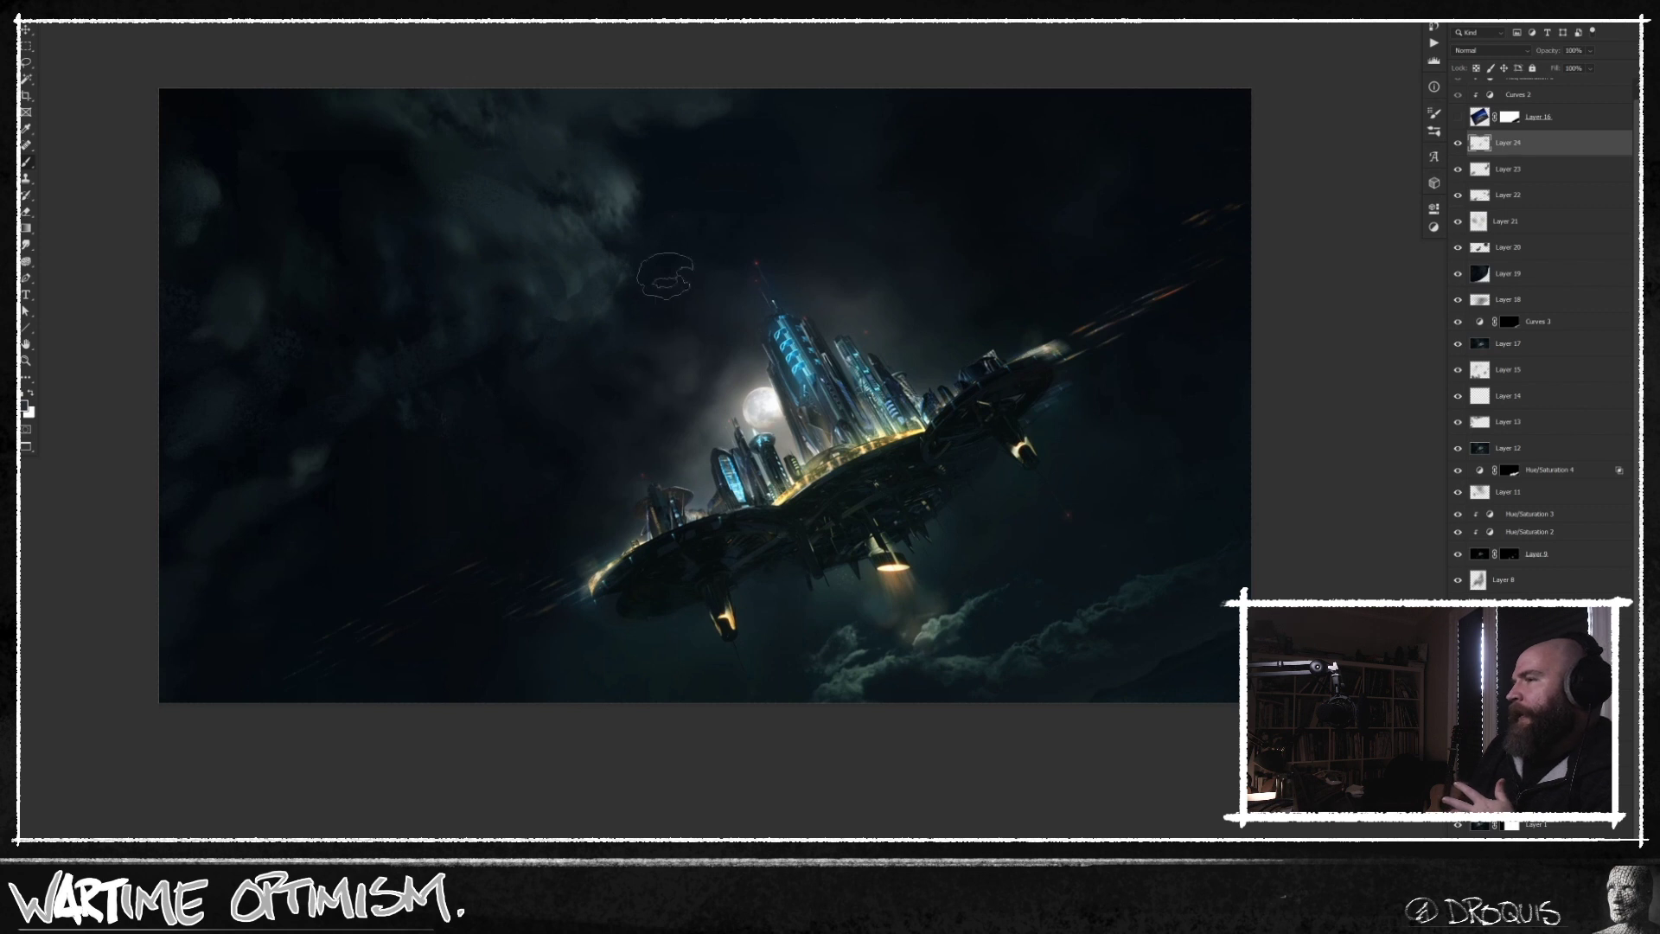
pyautogui.rightClick(869, 406)
pyautogui.click(1094, 593)
pyautogui.press('Return')
pyautogui.hotkey('ctrl', 'shift', 'alt', 'n')
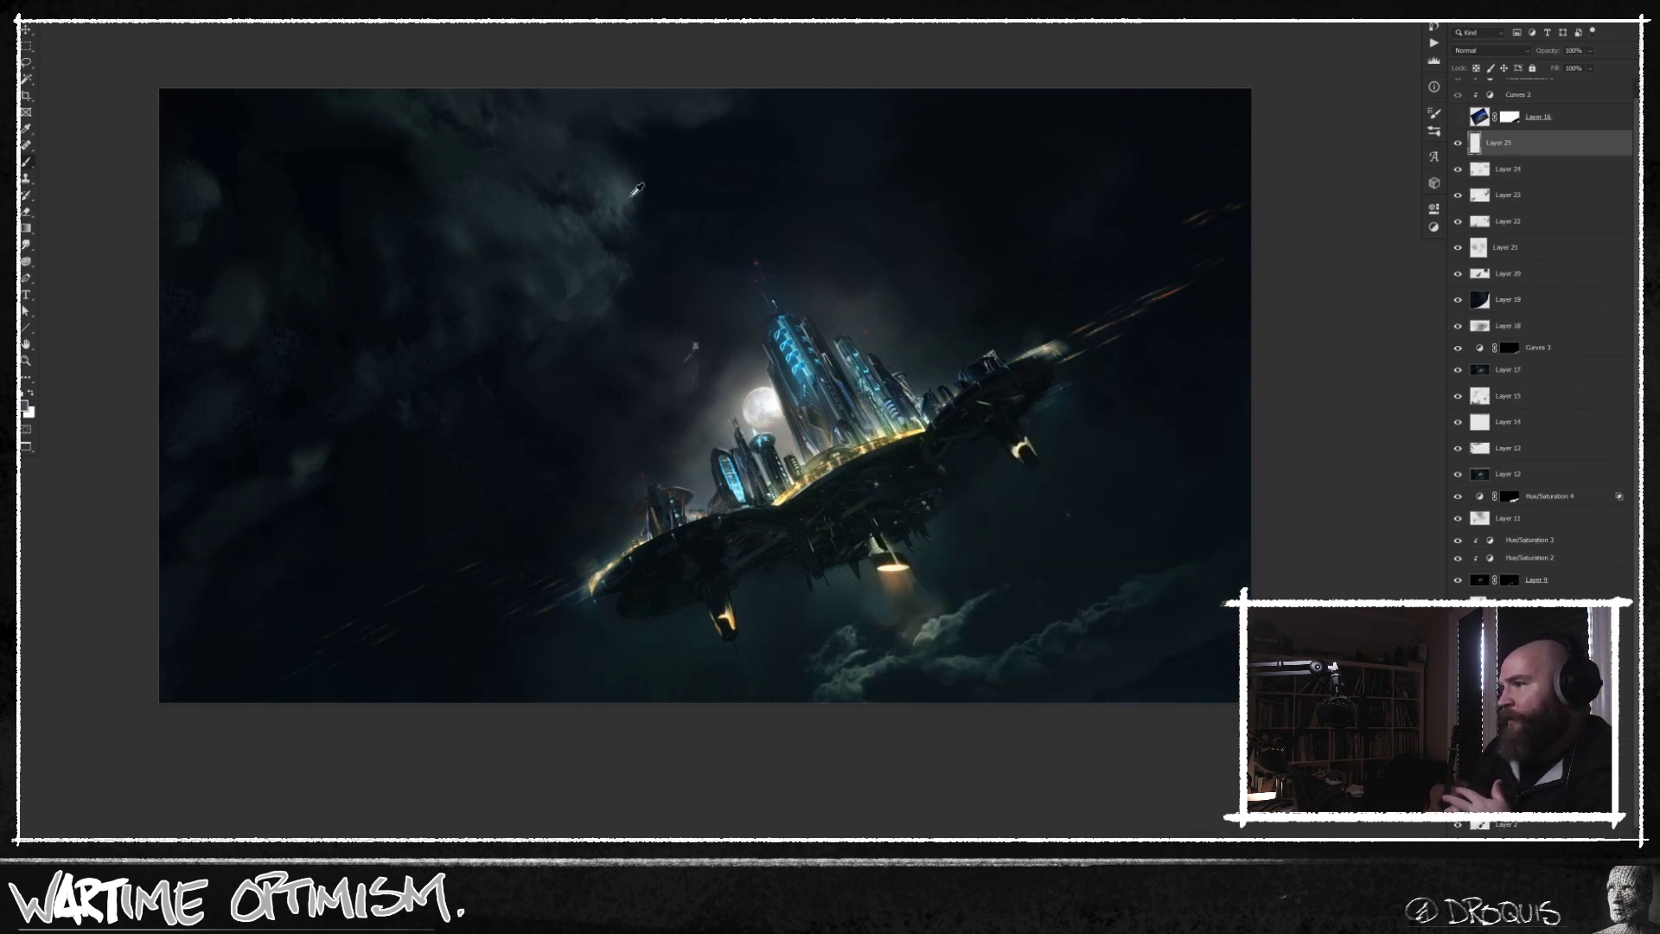
pyautogui.press('Return')
pyautogui.moveTo(606, 262)
pyautogui.mouseDown()
pyautogui.moveTo(526, 313)
pyautogui.moveTo(585, 329)
pyautogui.mouseUp()
pyautogui.moveTo(702, 115); pyautogui.dragTo(670, 124)
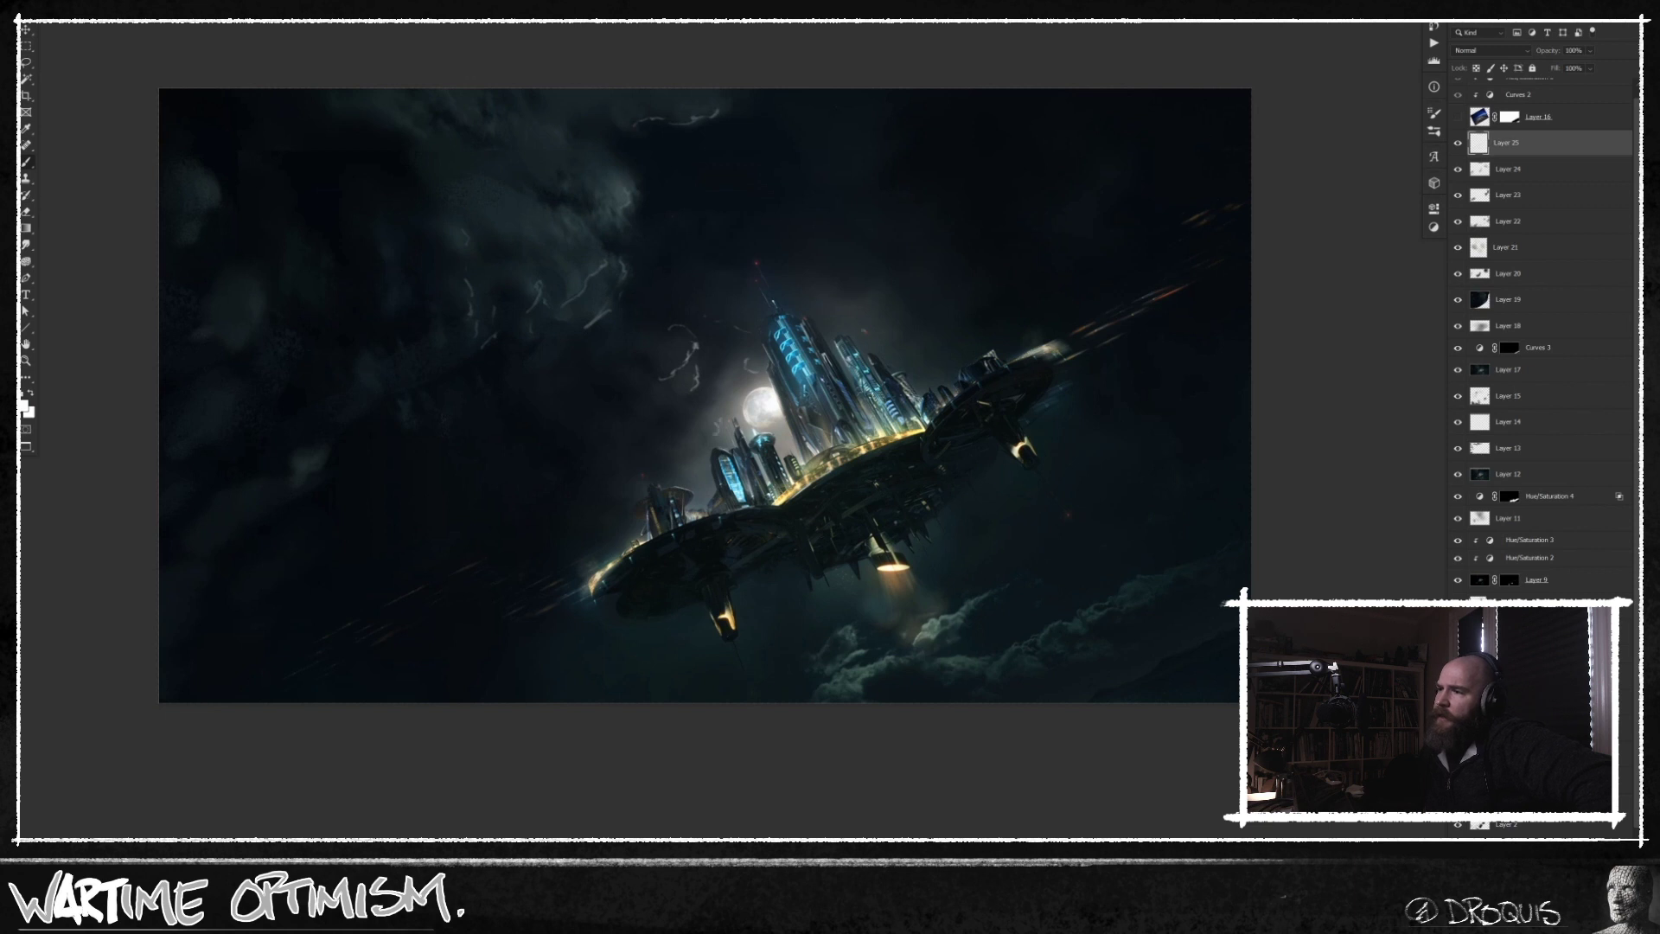
# Step: Soften the cloud highlights with a 5.2 px Gaussian Blur, flip the canvas, and stamp visible layers
pyautogui.hotkey('ctrl', 'alt', 'f')
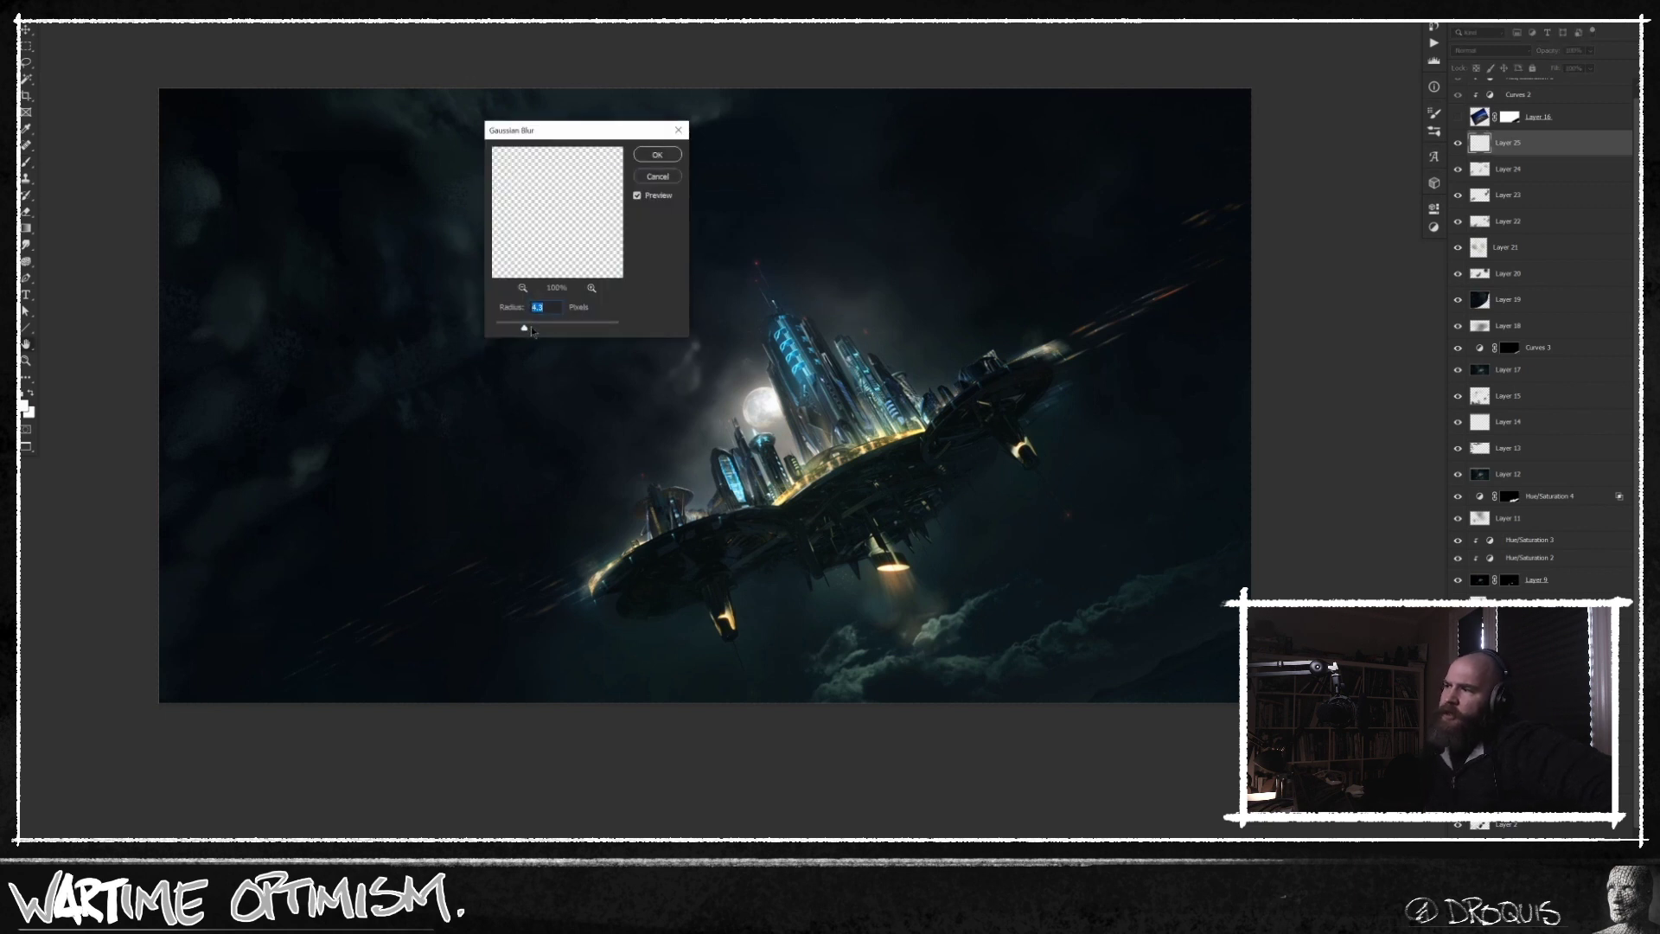
pyautogui.press('Return')
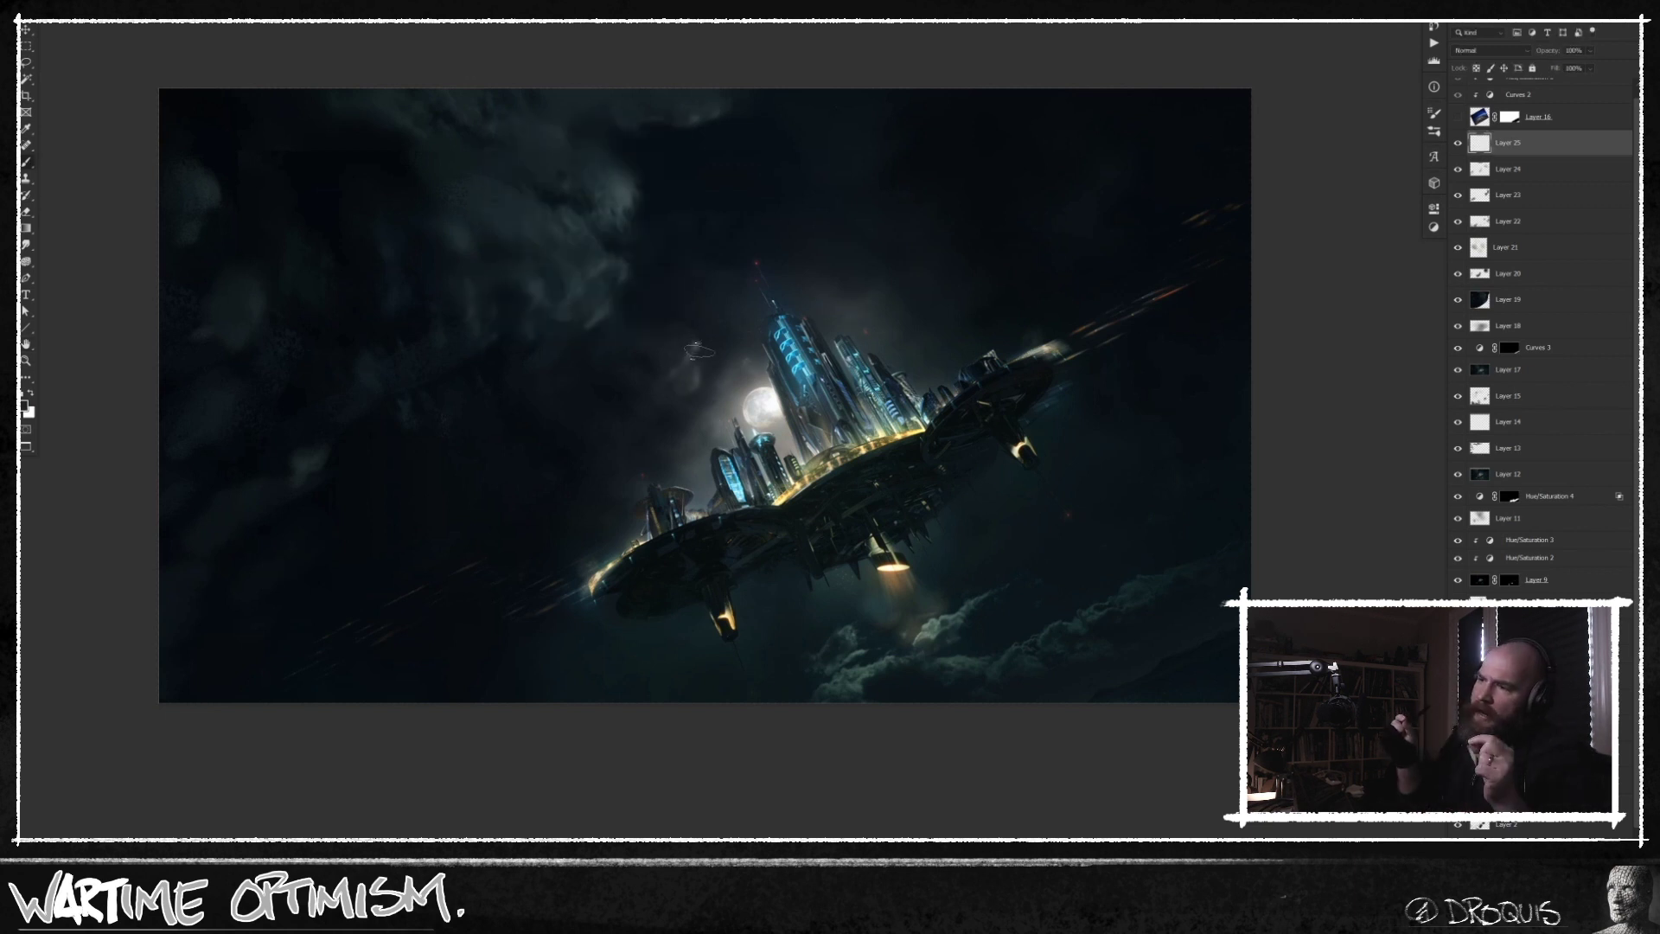
pyautogui.hotkey('ctrl', 'shift', 'h')
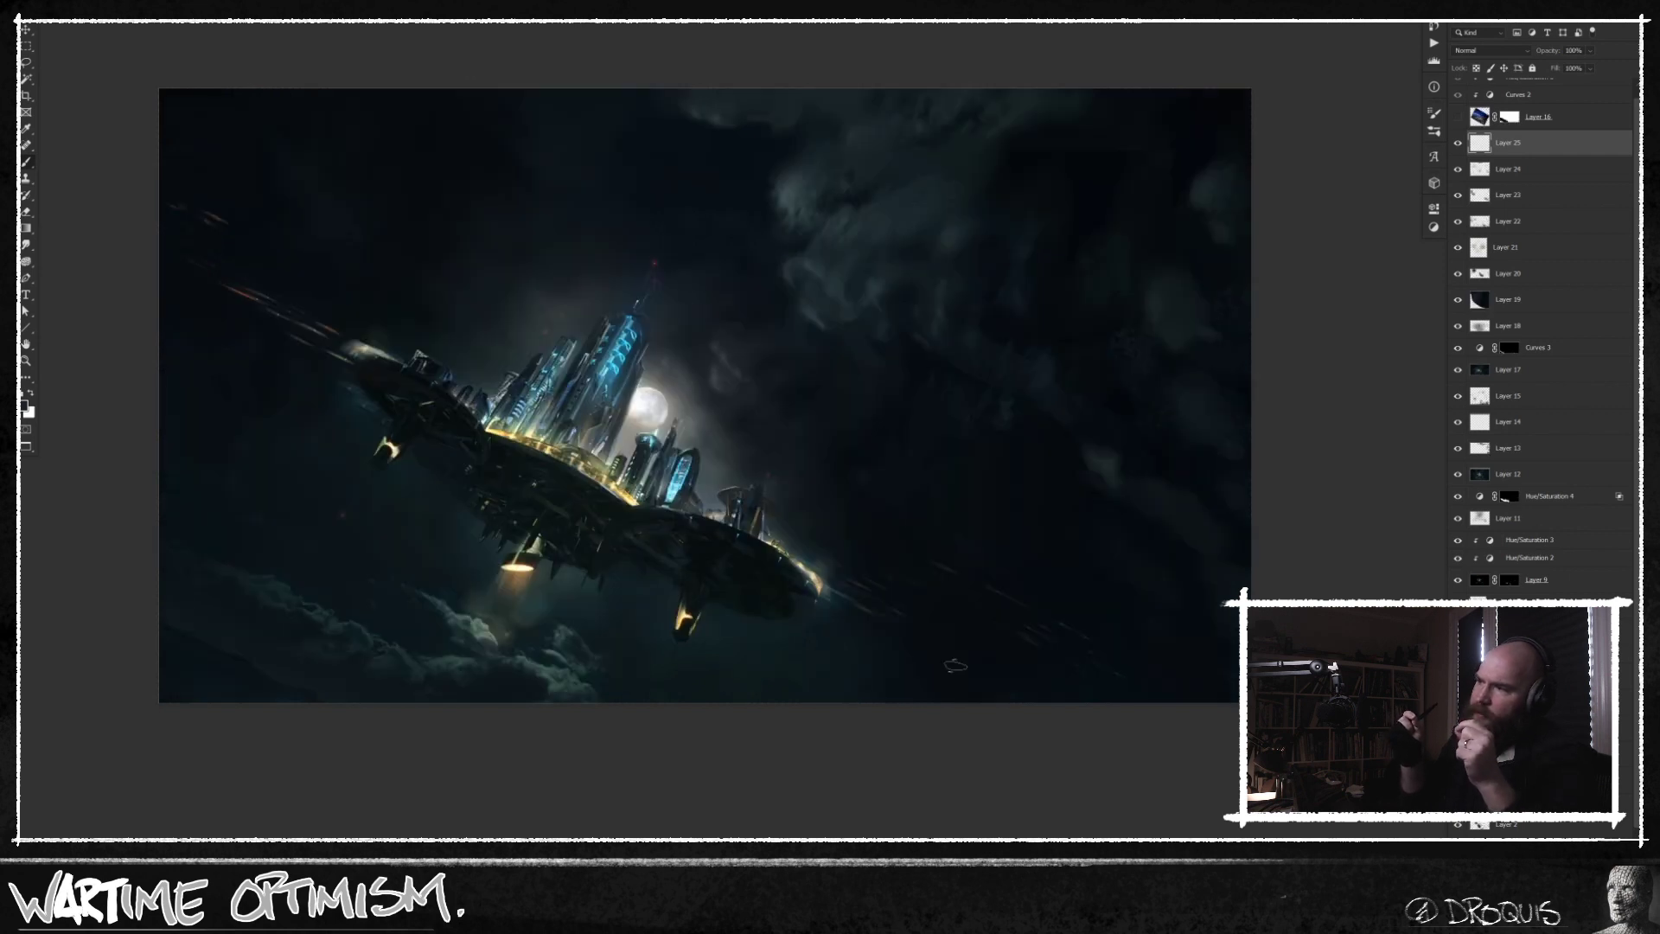
pyautogui.scroll(-1, 1506, 333)
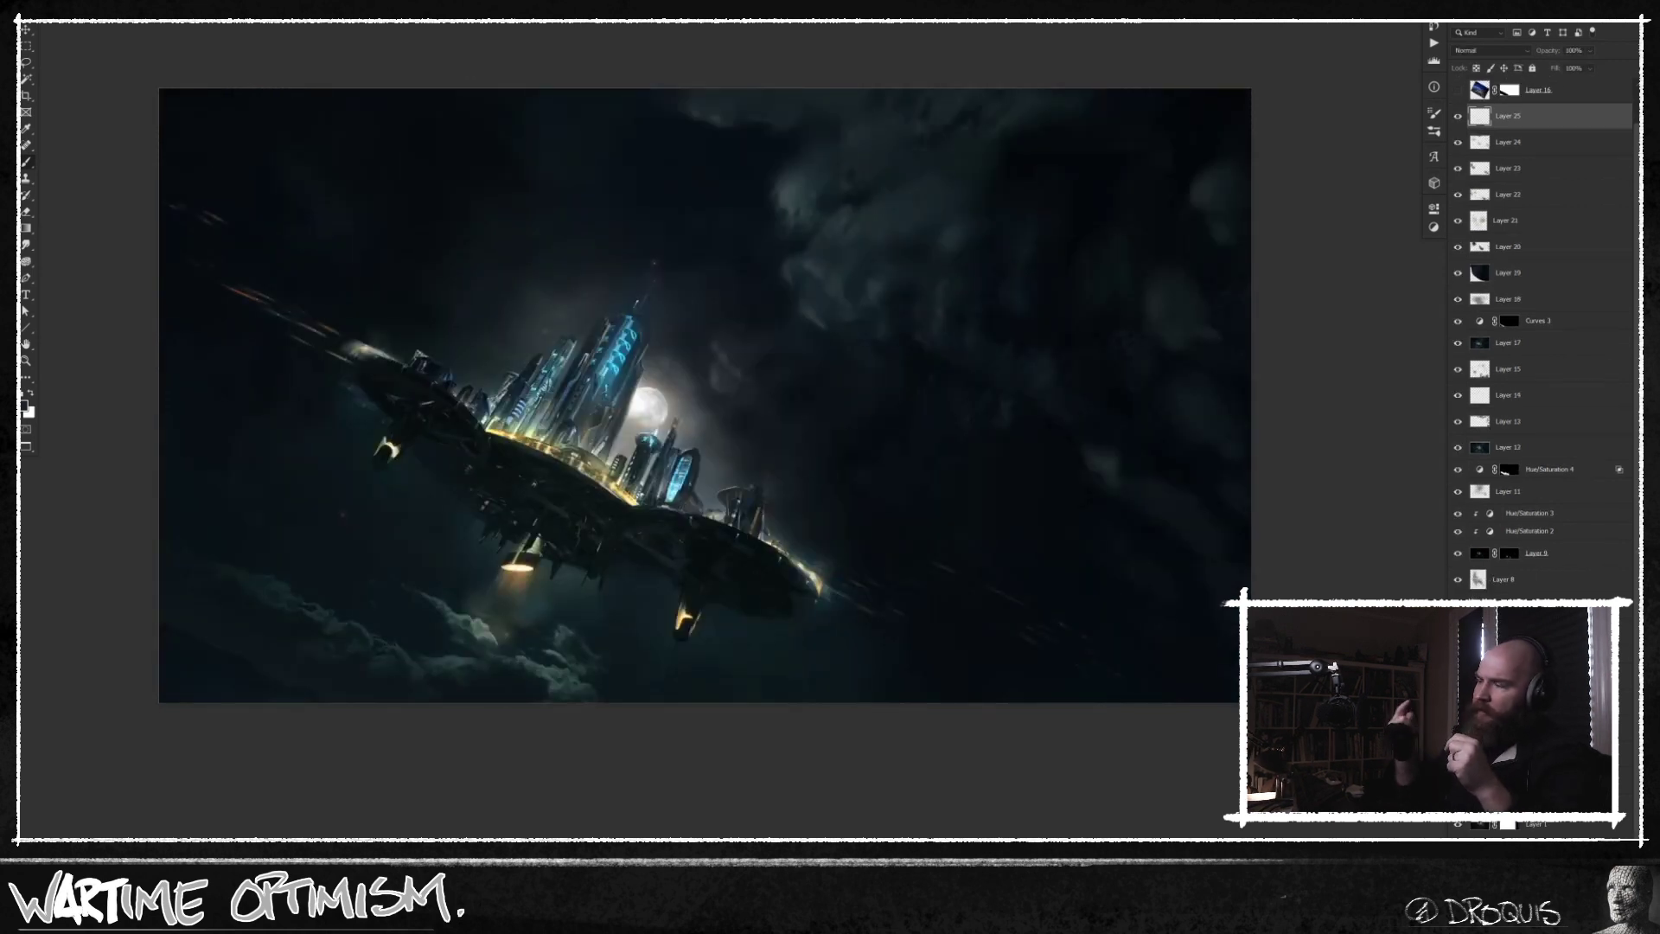
pyautogui.hotkey('ctrl', 'shift', 'alt', 'e')
# Step: Apply a zoom Radial Blur centred on the city to the merged layer and set it to Screen
pyautogui.click(190, 12)
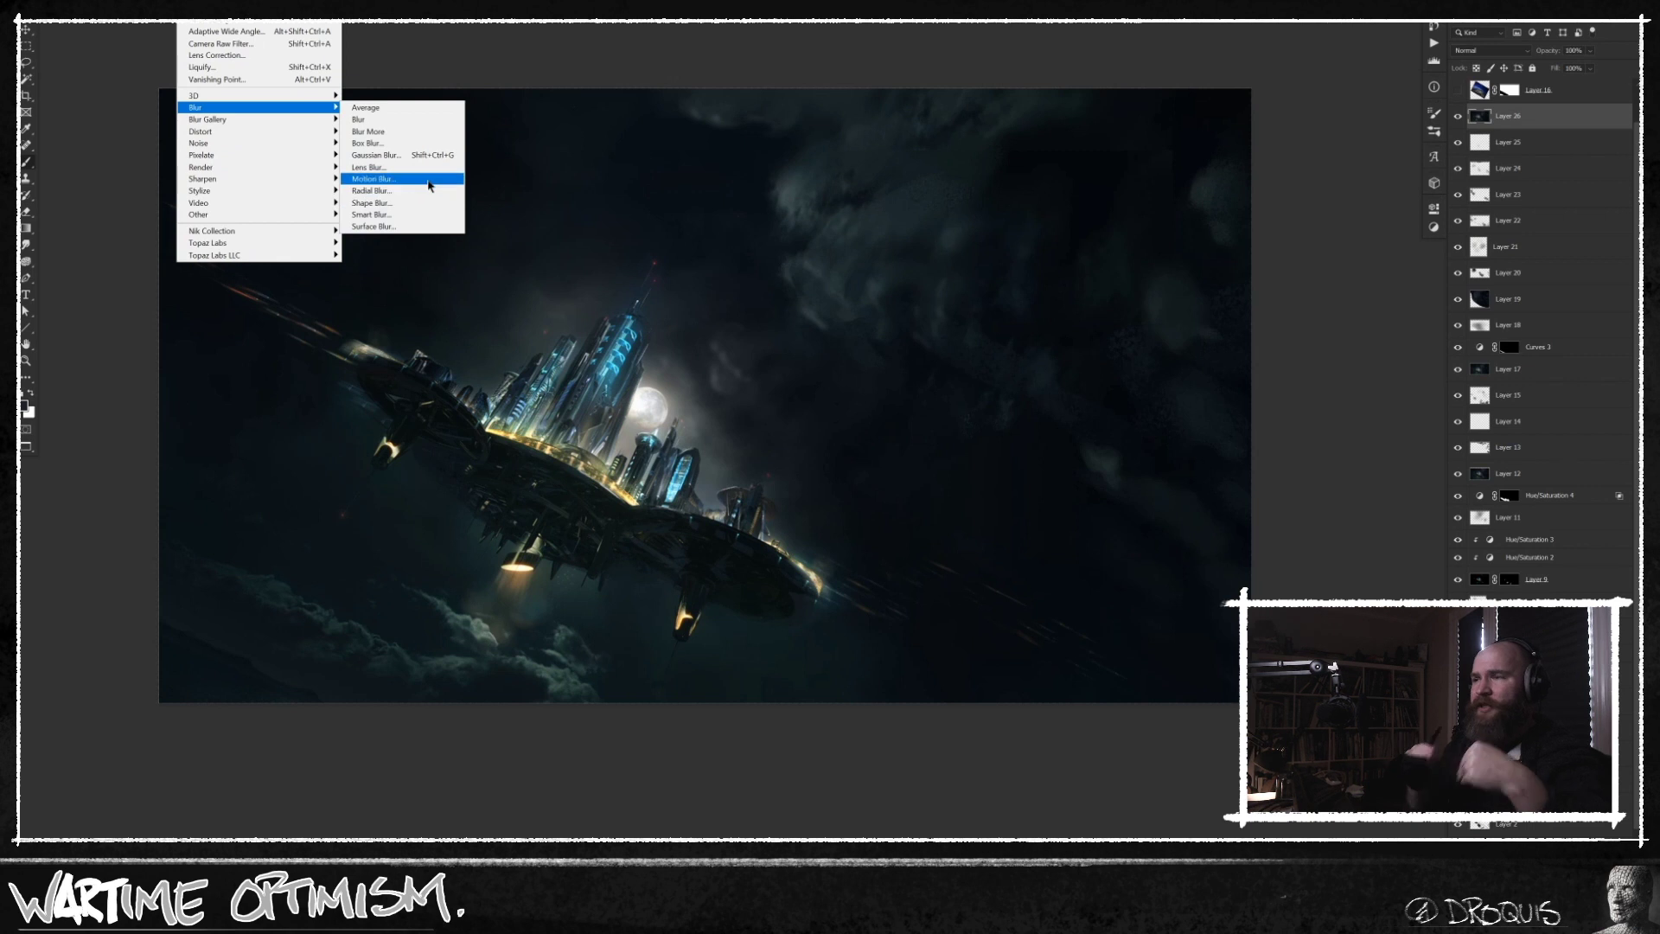
pyautogui.click(394, 177)
pyautogui.click(1178, 496)
pyautogui.click(1175, 399)
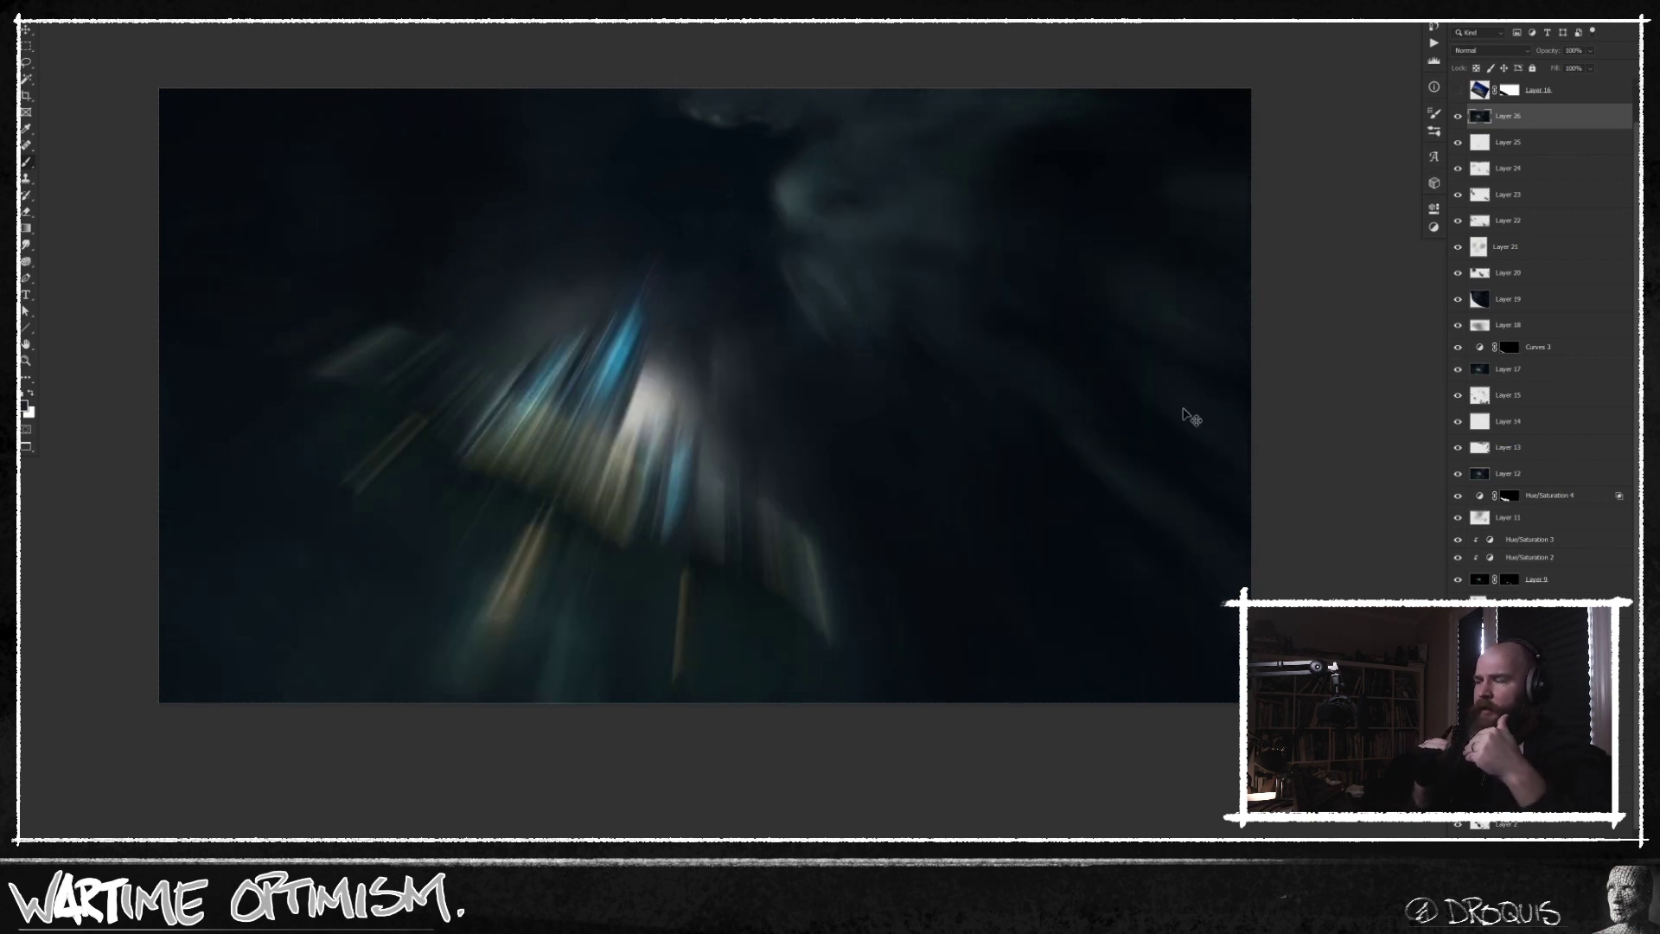
pyautogui.click(1492, 50)
pyautogui.click(1469, 159)
# Step: Raise the glow's black level to 14, hide it with a black mask, and paint glow back below the ship and thruster beam
pyautogui.hotkey('ctrl', 'l')
pyautogui.moveTo(867, 190); pyautogui.dragTo(874, 191)
pyautogui.click(1075, 70)
pyautogui.hotkey('ctrl', 'alt', 'h')
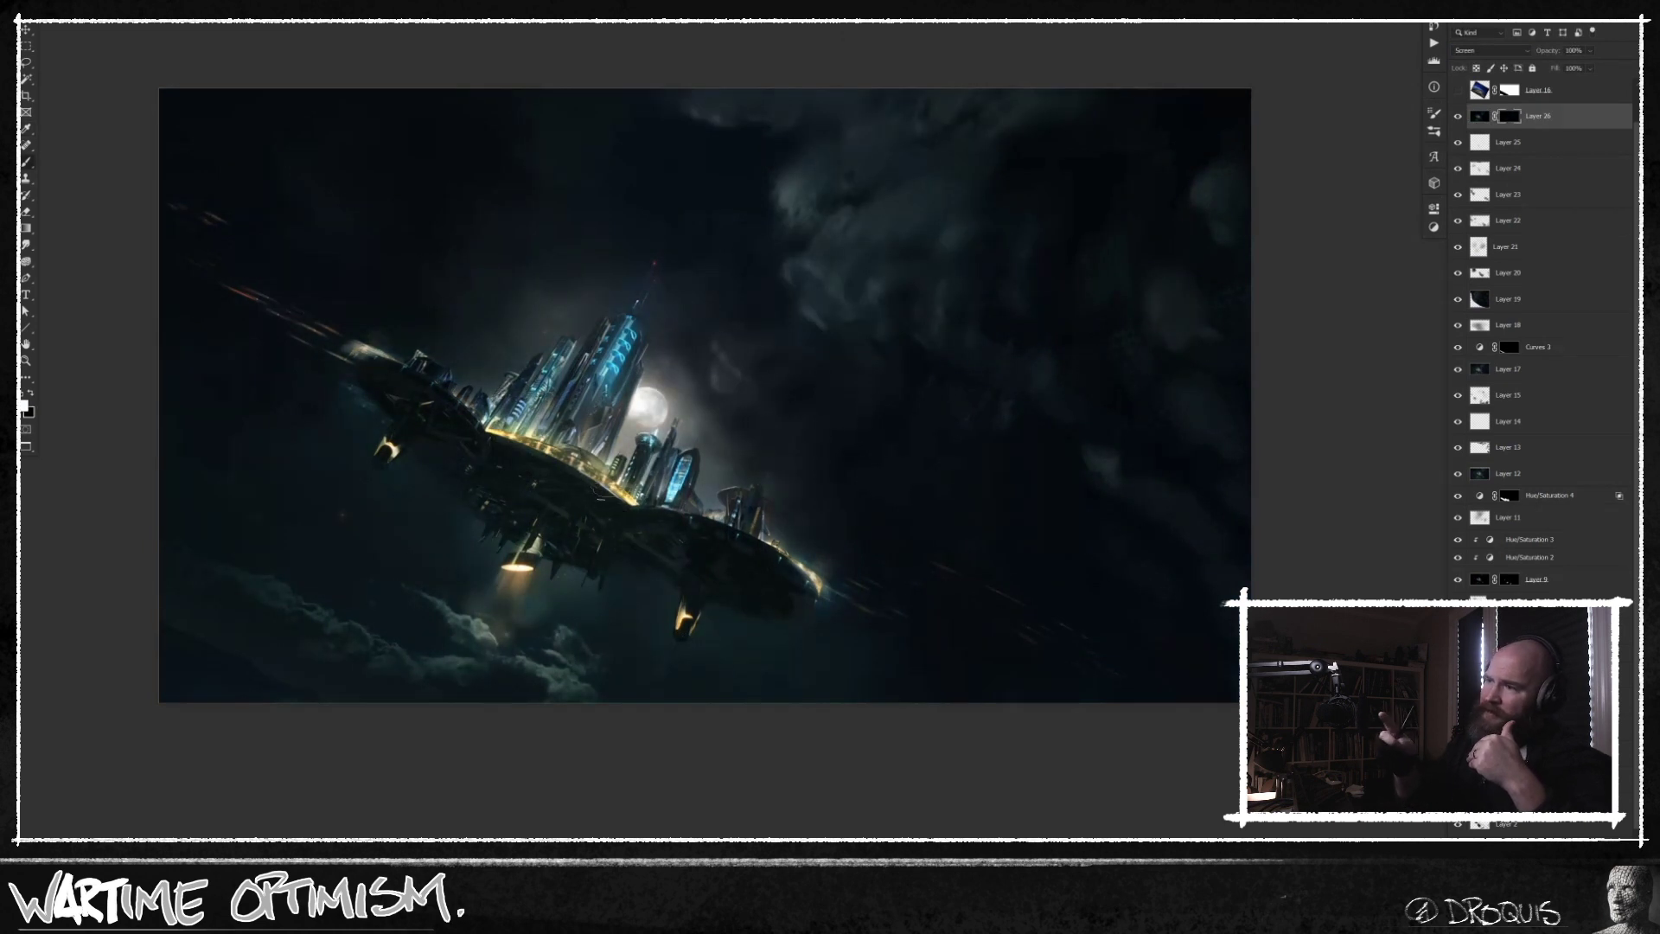
pyautogui.moveTo(614, 510); pyautogui.dragTo(528, 445)
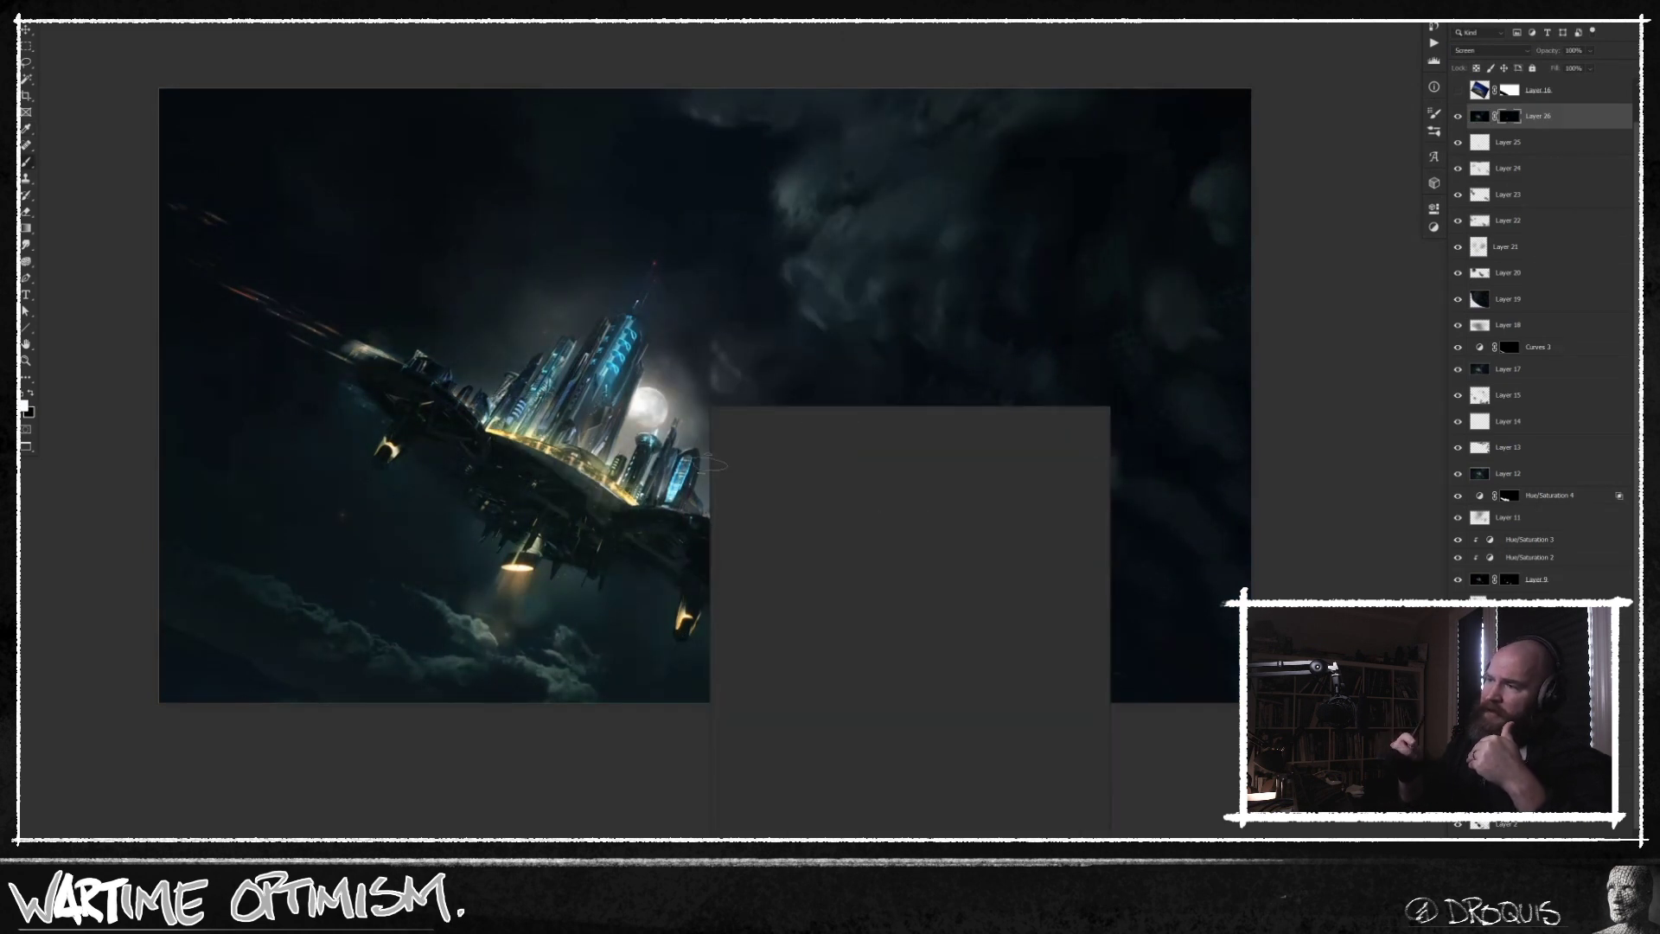
pyautogui.moveTo(499, 551); pyautogui.dragTo(476, 627)
# Step: Bend the glow mask's curve down to fade the glow
pyautogui.hotkey('ctrl', 'l')
pyautogui.press('Escape')
pyautogui.keyDown('alt'); pyautogui.click(1458, 116); pyautogui.keyUp('alt')
pyautogui.hotkey('ctrl', 'm')
pyautogui.moveTo(1197, 320); pyautogui.dragTo(1196, 327)
pyautogui.press('Return')
# Step: Increase the glow layer's contrast with Curves by moving in the black and white points
pyautogui.hotkey('ctrl', '2')
pyautogui.hotkey('ctrl', 'm')
pyautogui.moveTo(1312, 369); pyautogui.dragTo(1292, 369)
pyautogui.moveTo(1152, 369); pyautogui.dragTo(1173, 374)
pyautogui.press('Return')
# Step: Toggle Layer 26's mask repeatedly to compare, ending with the mask enabled and the glow subdued
pyautogui.keyDown('alt'); pyautogui.click(1458, 116); pyautogui.keyUp('alt')
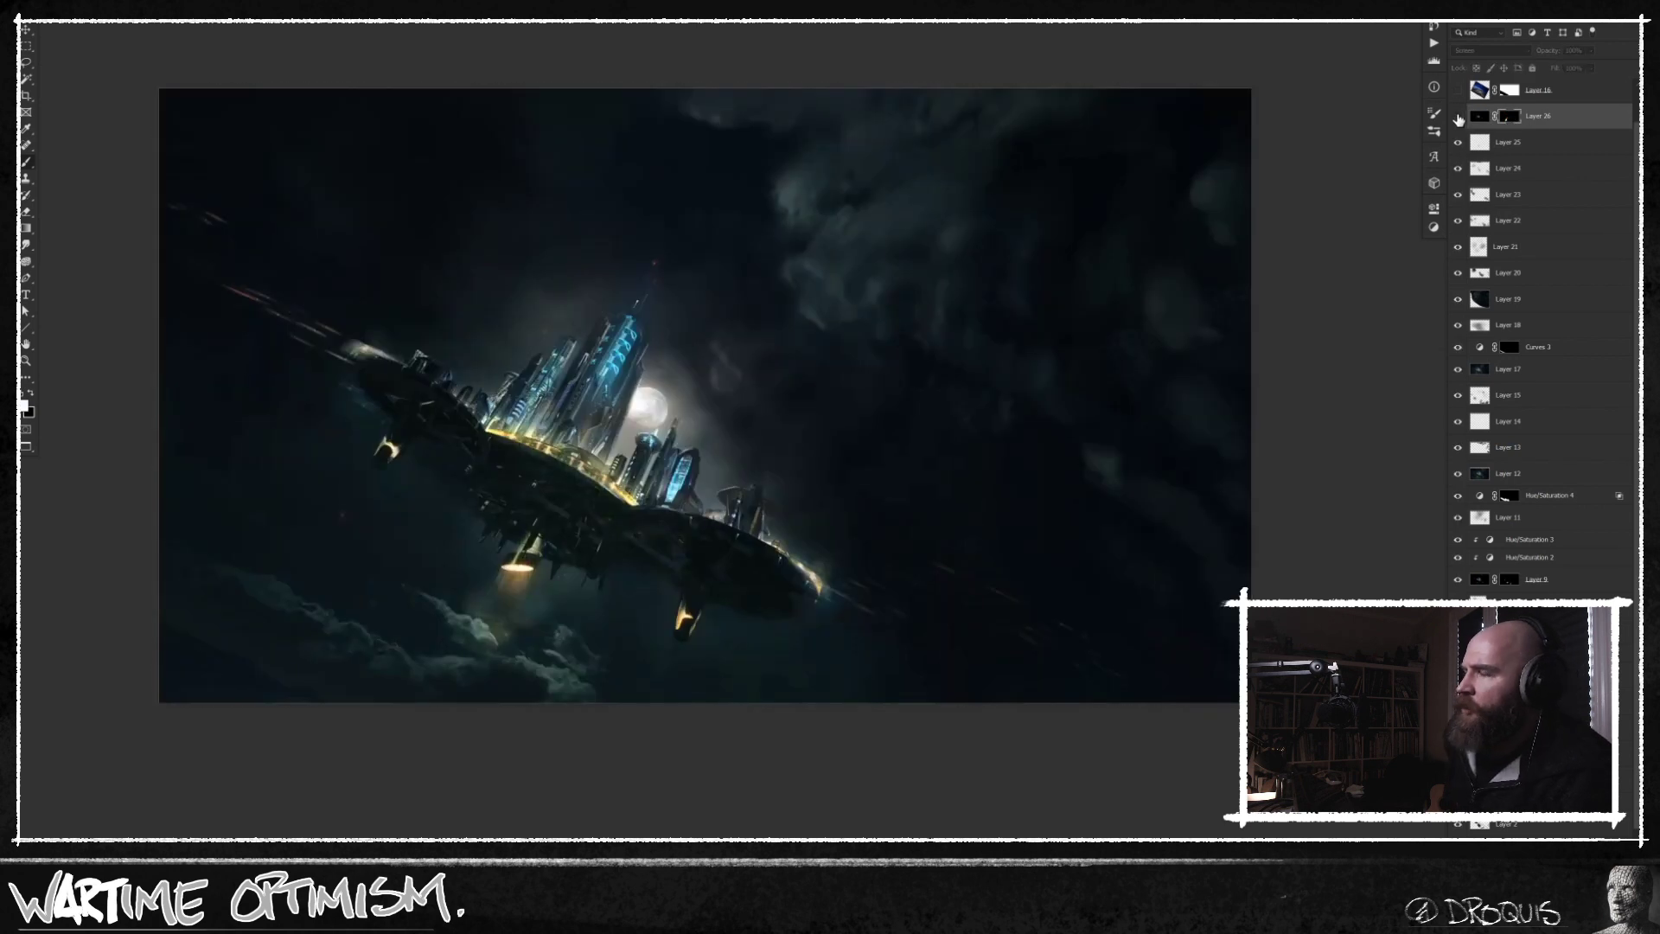
pyautogui.keyDown('shift'); pyautogui.click(1507, 118); pyautogui.keyUp('shift')
pyautogui.keyDown('shift'); pyautogui.click(1507, 117); pyautogui.keyUp('shift')
pyautogui.keyDown('shift'); pyautogui.click(1510, 117); pyautogui.keyUp('shift')
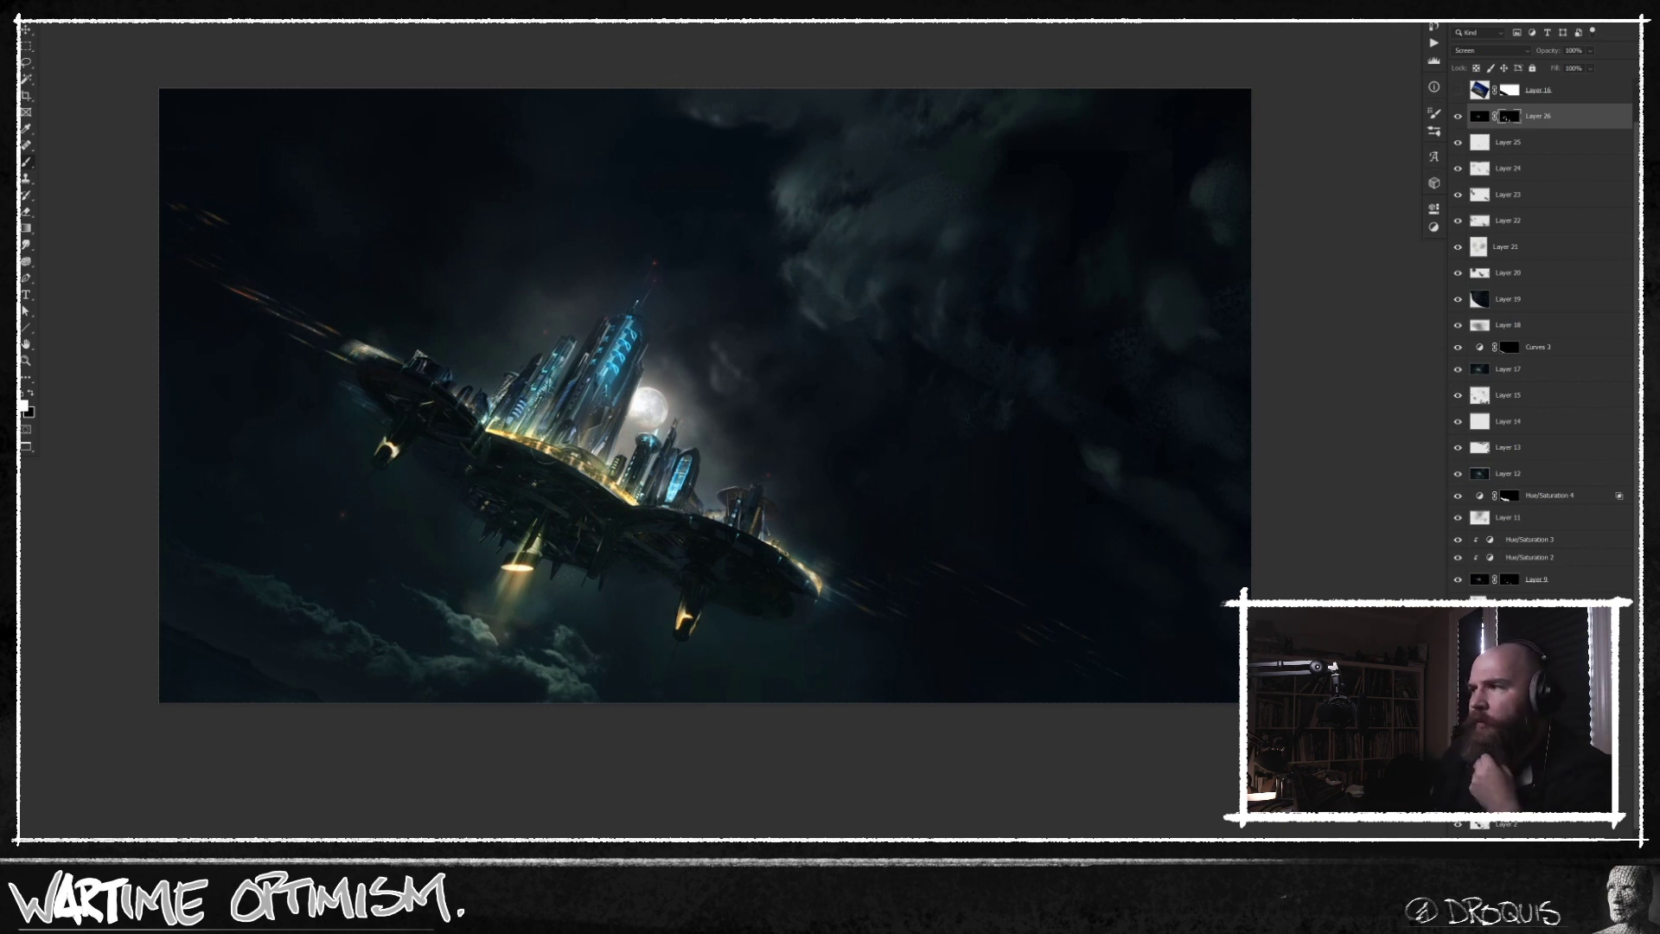
pyautogui.keyDown('shift'); pyautogui.click(1510, 118); pyautogui.keyUp('shift')
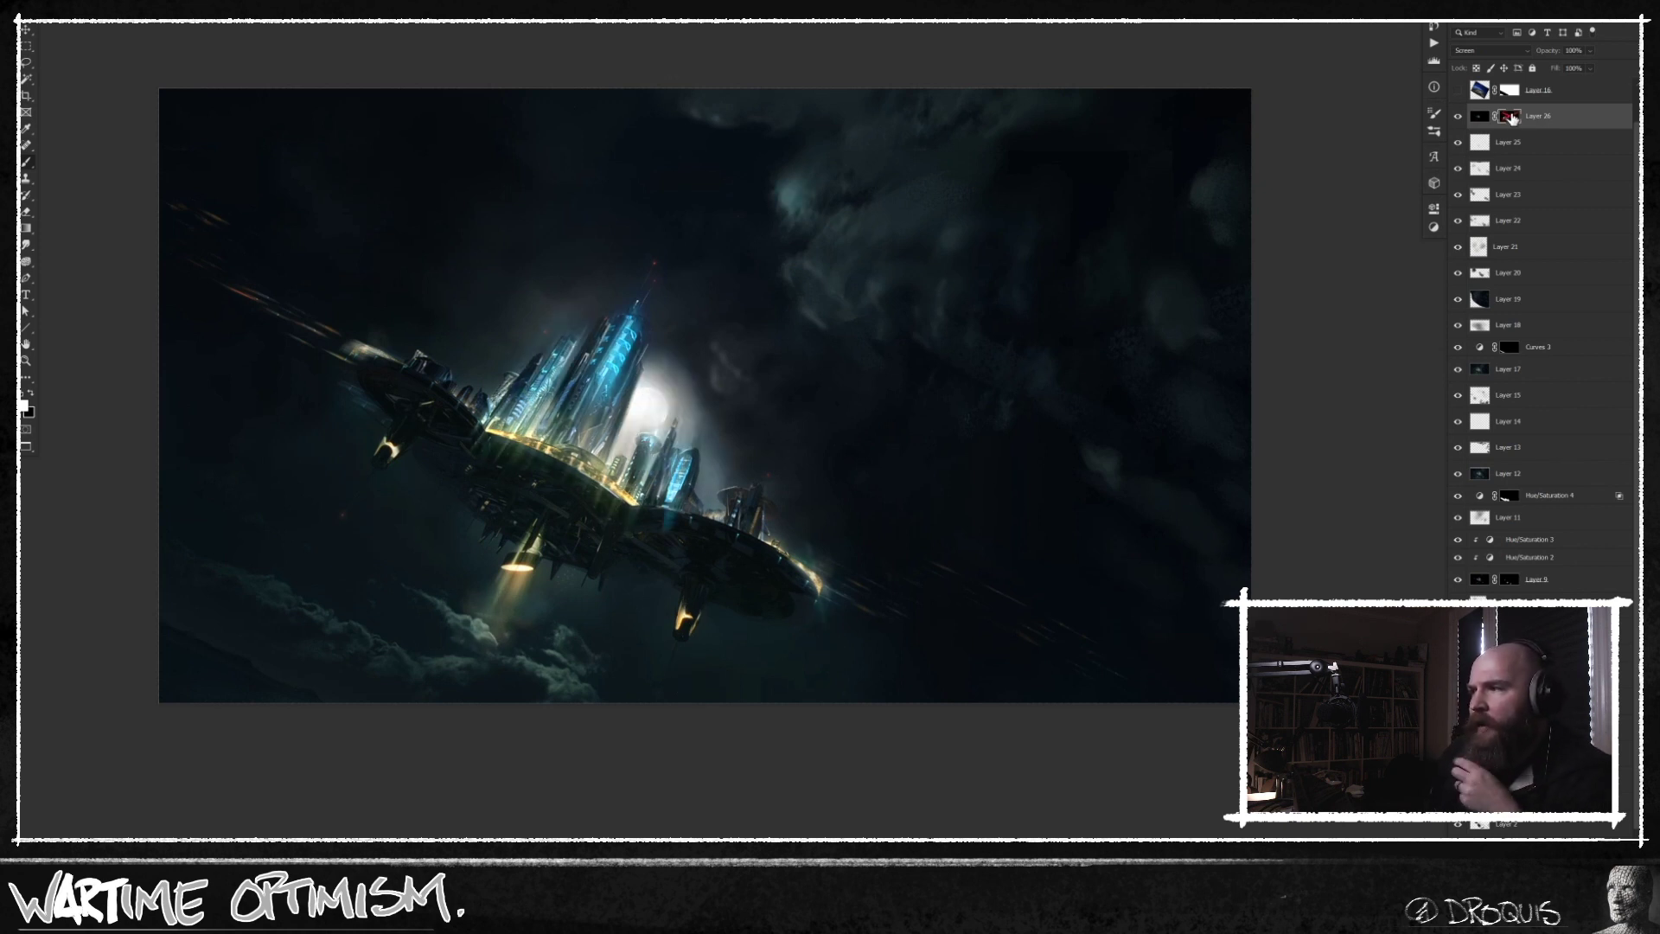
pyautogui.keyDown('shift'); pyautogui.click(1509, 118); pyautogui.keyUp('shift')
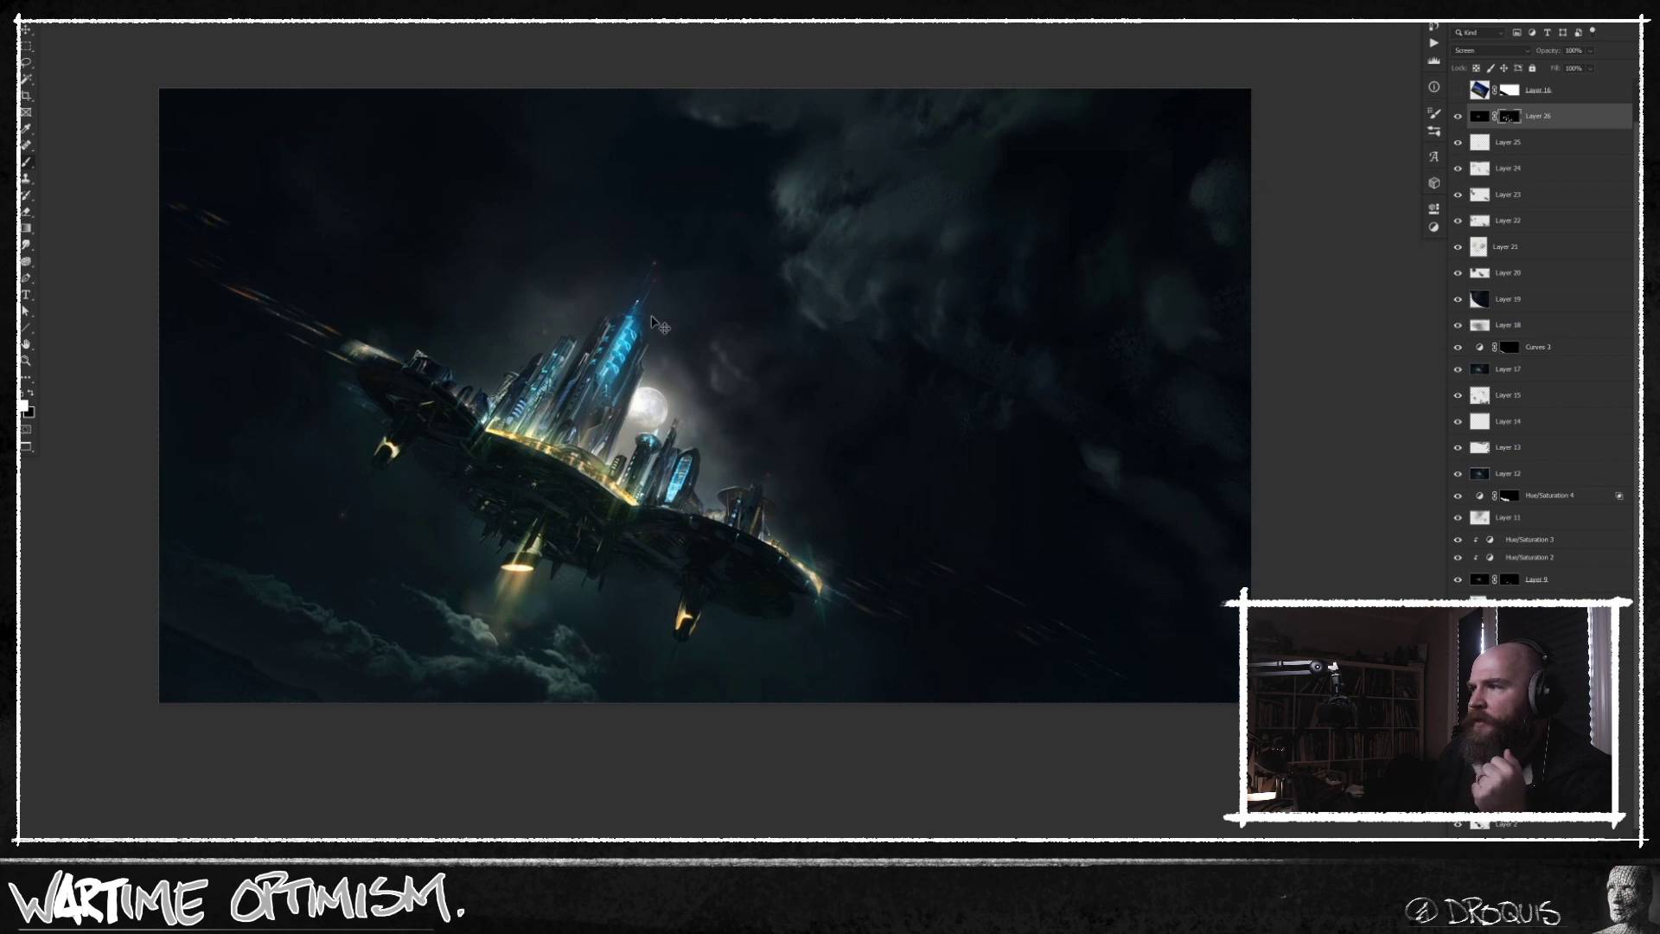
pyautogui.keyDown('shift'); pyautogui.click(1513, 119); pyautogui.keyUp('shift')
pyautogui.keyDown('shift'); pyautogui.click(1513, 119); pyautogui.keyUp('shift')
pyautogui.keyDown('shift'); pyautogui.click(1511, 119); pyautogui.keyUp('shift')
pyautogui.keyDown('shift'); pyautogui.click(1511, 119); pyautogui.keyUp('shift')
pyautogui.keyDown('shift'); pyautogui.click(1508, 118); pyautogui.keyUp('shift')
pyautogui.keyDown('shift'); pyautogui.click(1507, 118); pyautogui.keyUp('shift')
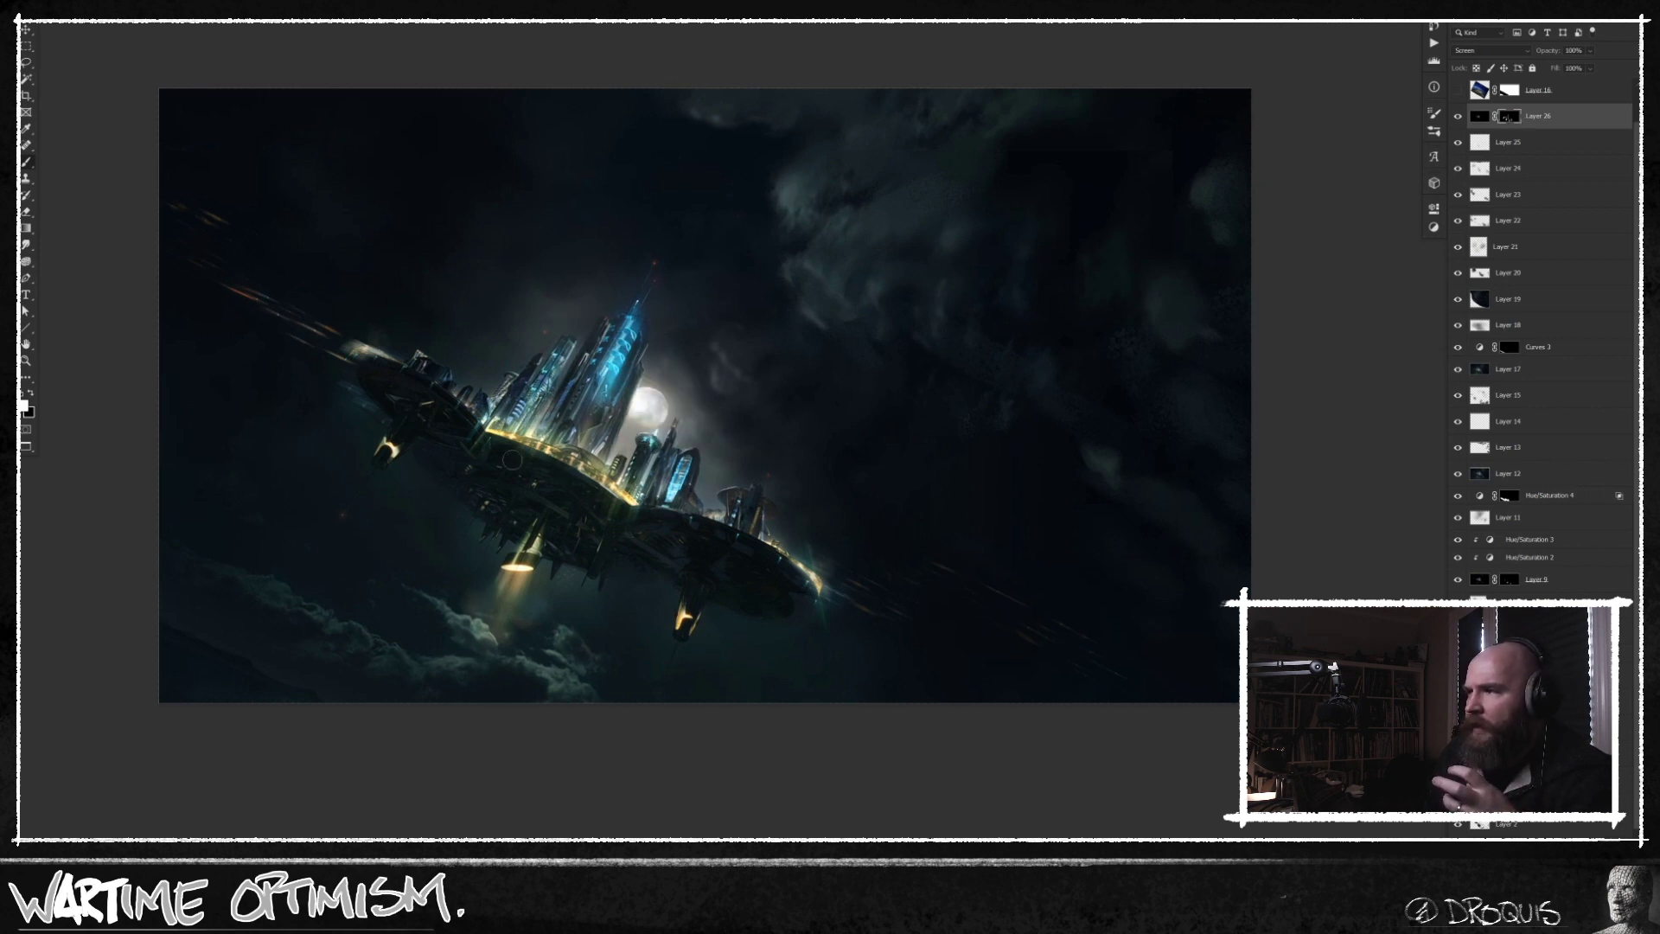
# Step: Stamp the visible image to a new layer, crush its shadows with Levels, and apply a Radial Blur
pyautogui.hotkey('ctrl', 'shift', 'alt', 'e')
pyautogui.hotkey('ctrl', 'l')
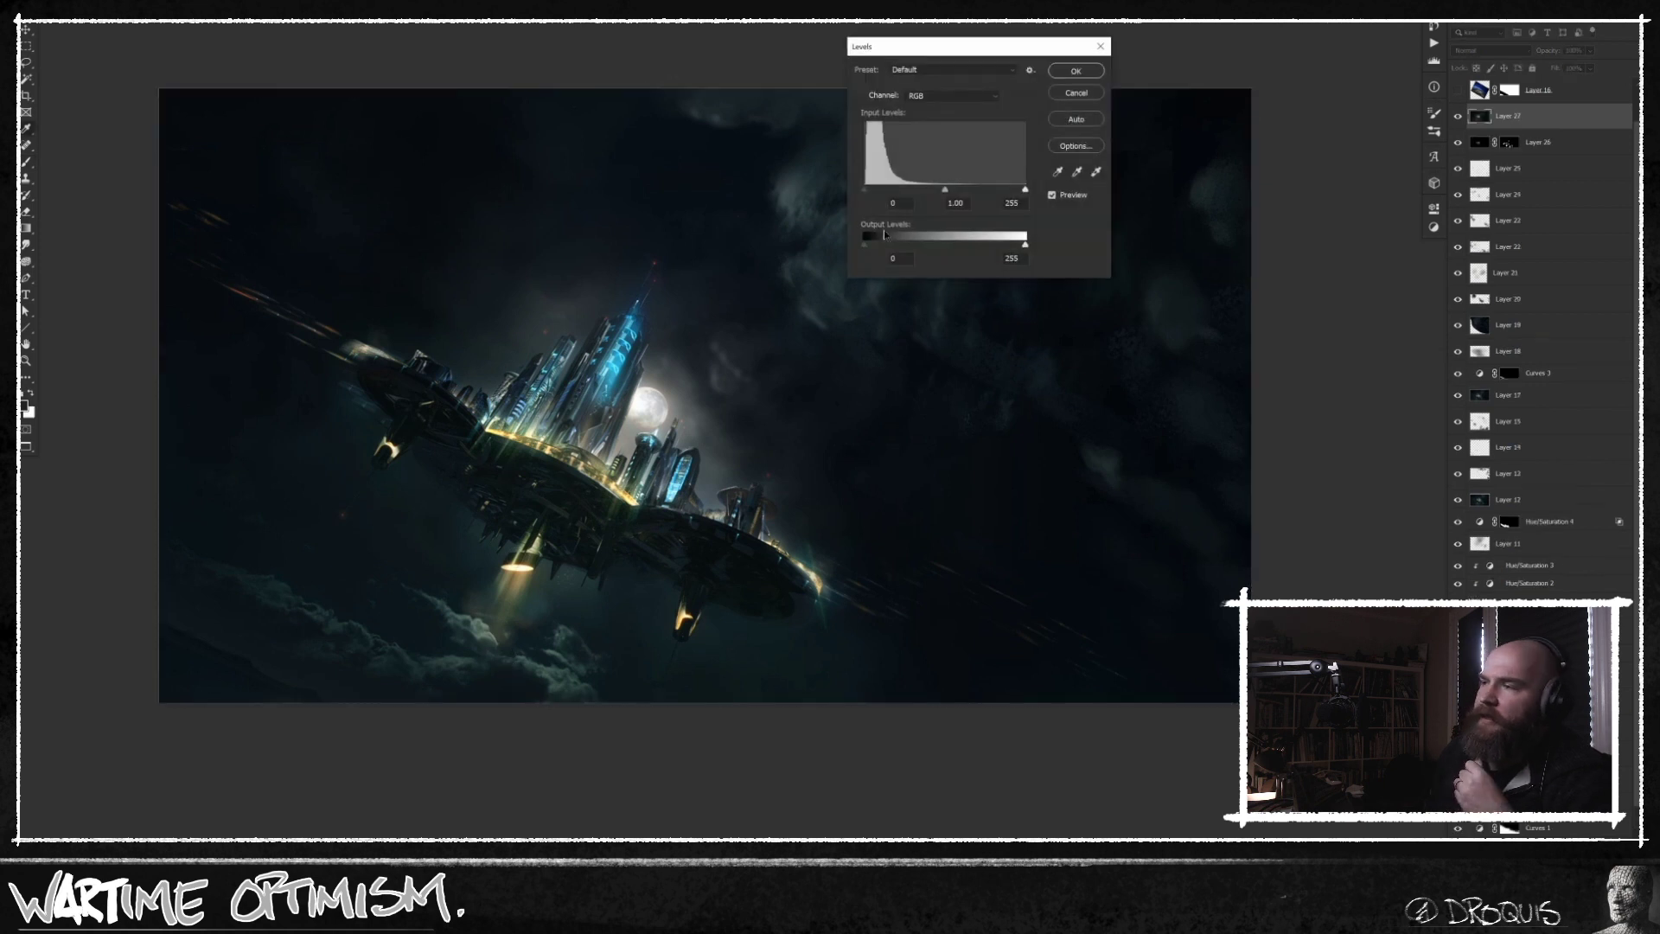
pyautogui.moveTo(867, 189); pyautogui.dragTo(883, 192)
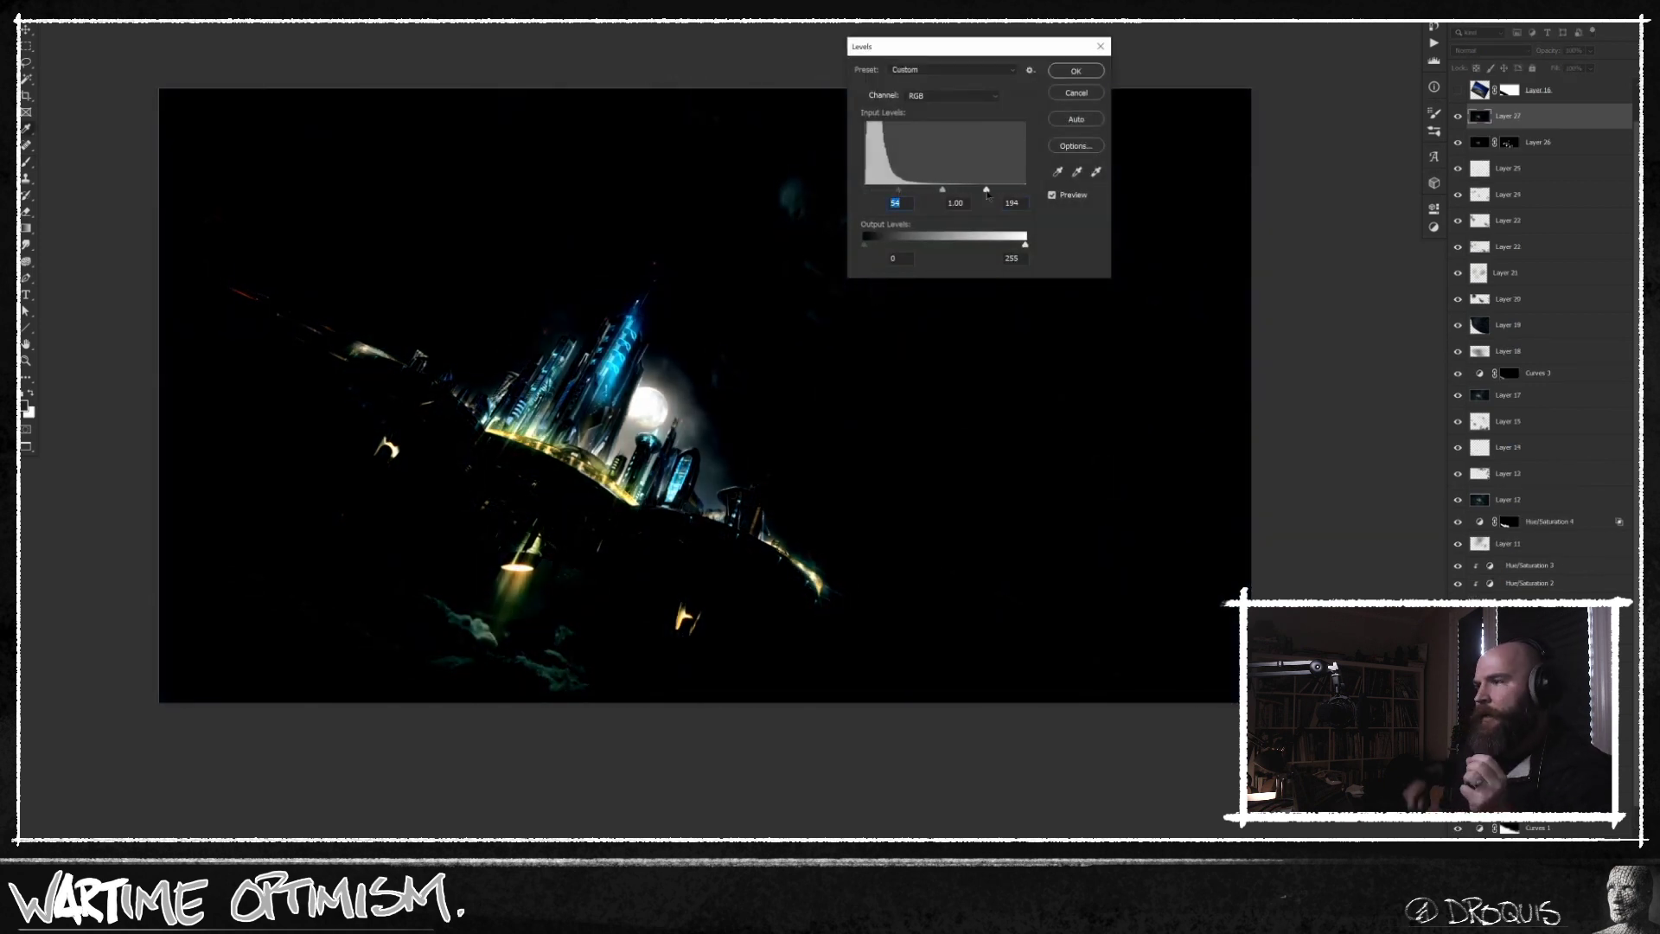
pyautogui.press('Return')
pyautogui.hotkey('alt', 't')
pyautogui.press('Return')
# Step: After trying Lighten and undoing it, reapply a revised Radial Blur and blend the layer in Screen
pyautogui.click(1489, 50)
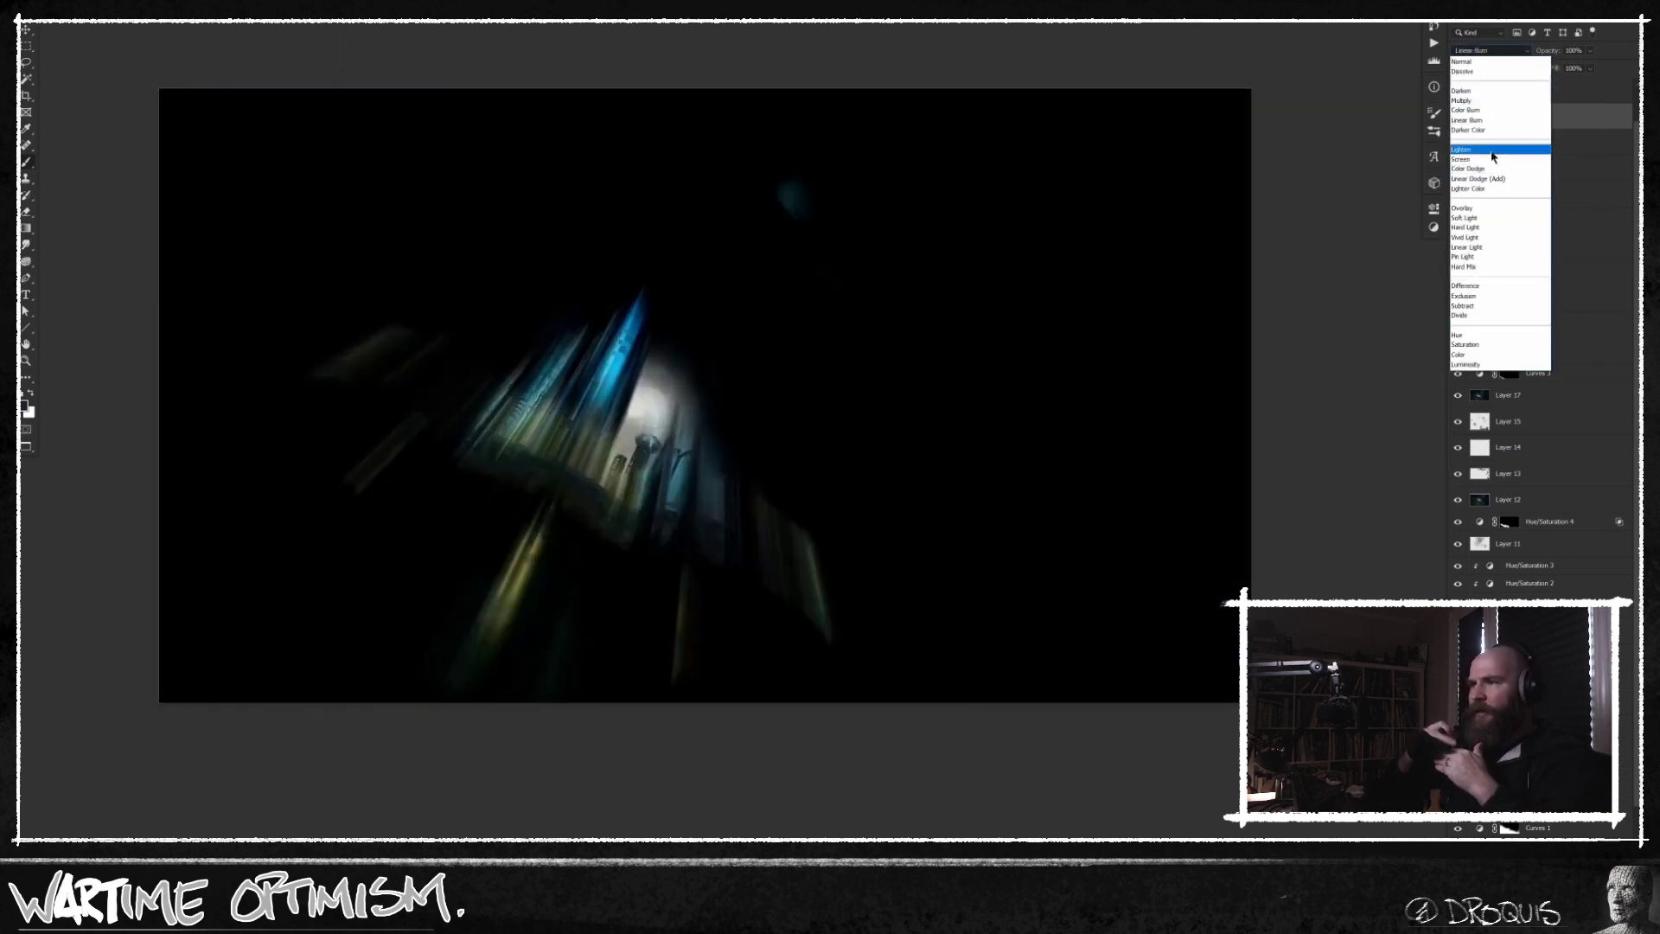
pyautogui.click(1491, 151)
pyautogui.hotkey('ctrl', 'z')
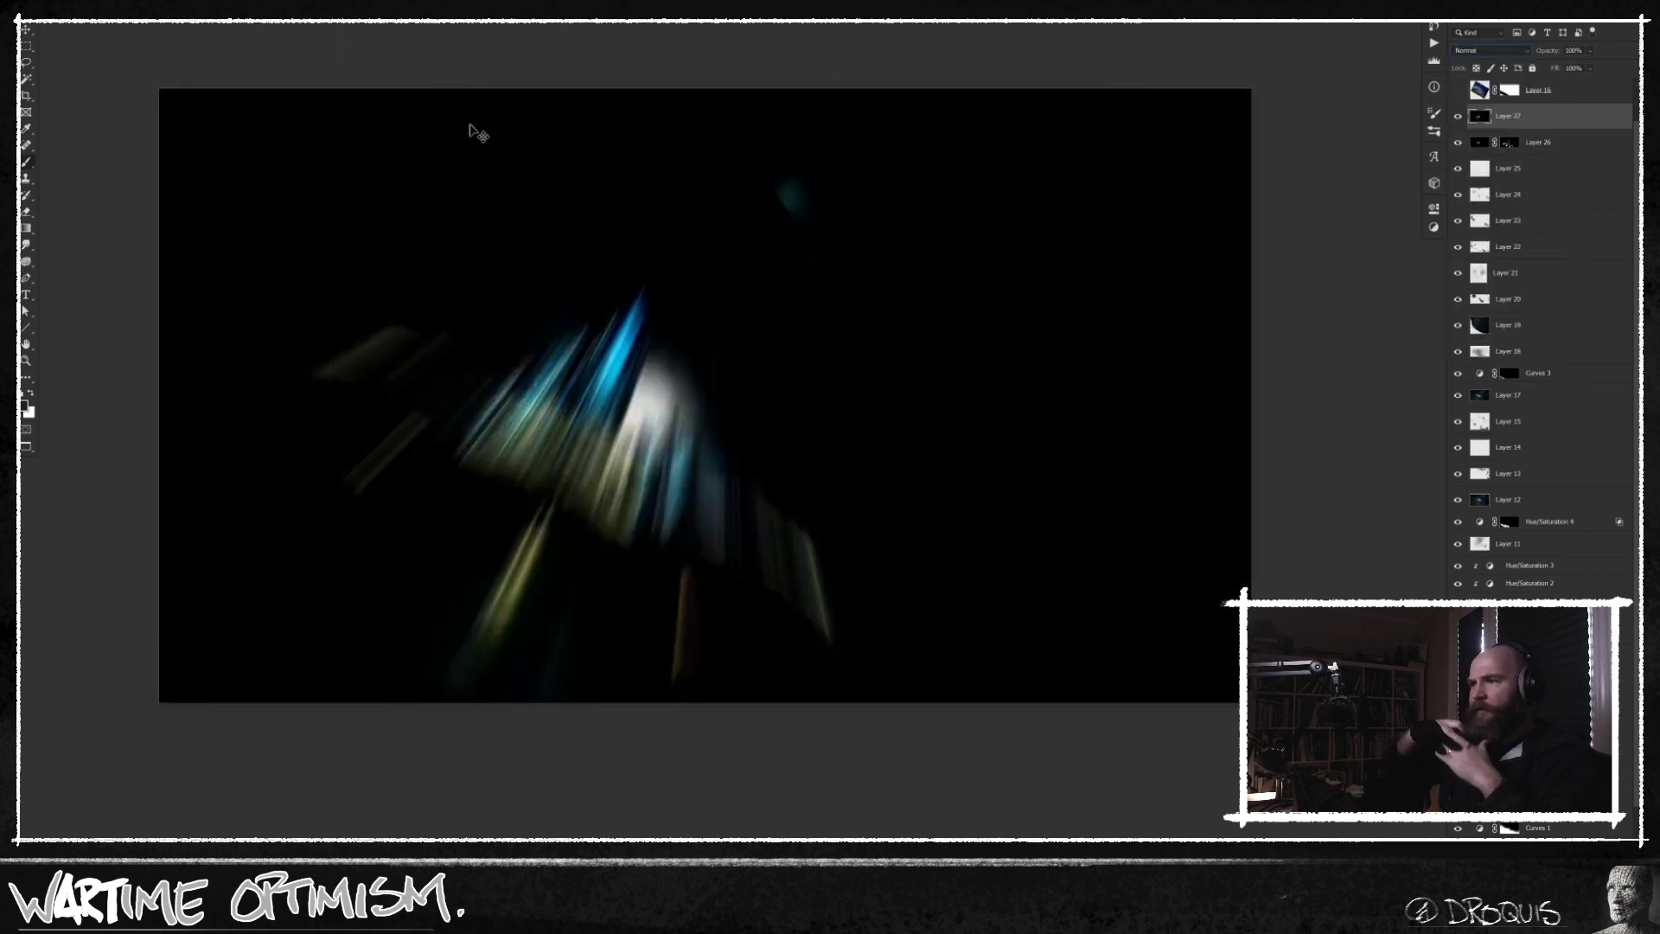
pyautogui.hotkey('ctrl', 'z')
pyautogui.hotkey('ctrl', 'alt', 'f')
pyautogui.click(1175, 398)
pyautogui.click(1489, 50)
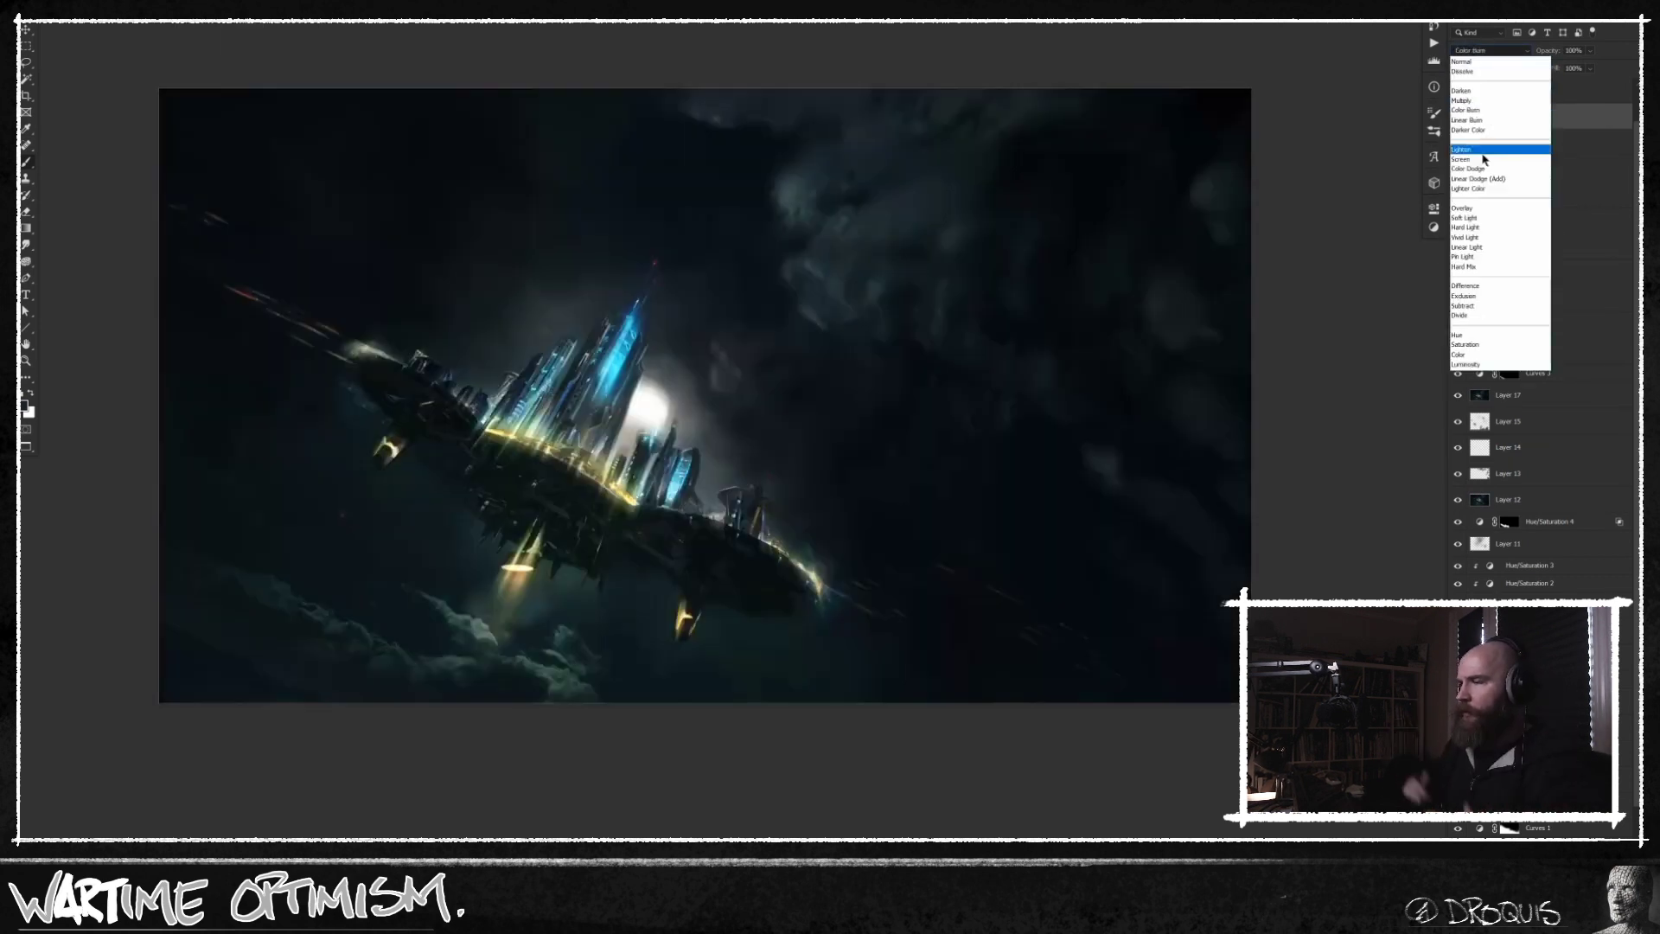
pyautogui.click(1491, 163)
# Step: Toggle Layer 27's mask on and off to compare the full and masked glow
pyautogui.keyDown('shift'); pyautogui.click(1508, 115); pyautogui.keyUp('shift')
pyautogui.keyDown('shift'); pyautogui.click(1509, 116); pyautogui.keyUp('shift')
pyautogui.keyDown('shift'); pyautogui.click(1509, 116); pyautogui.keyUp('shift')
pyautogui.keyDown('shift'); pyautogui.click(1508, 116); pyautogui.keyUp('shift')
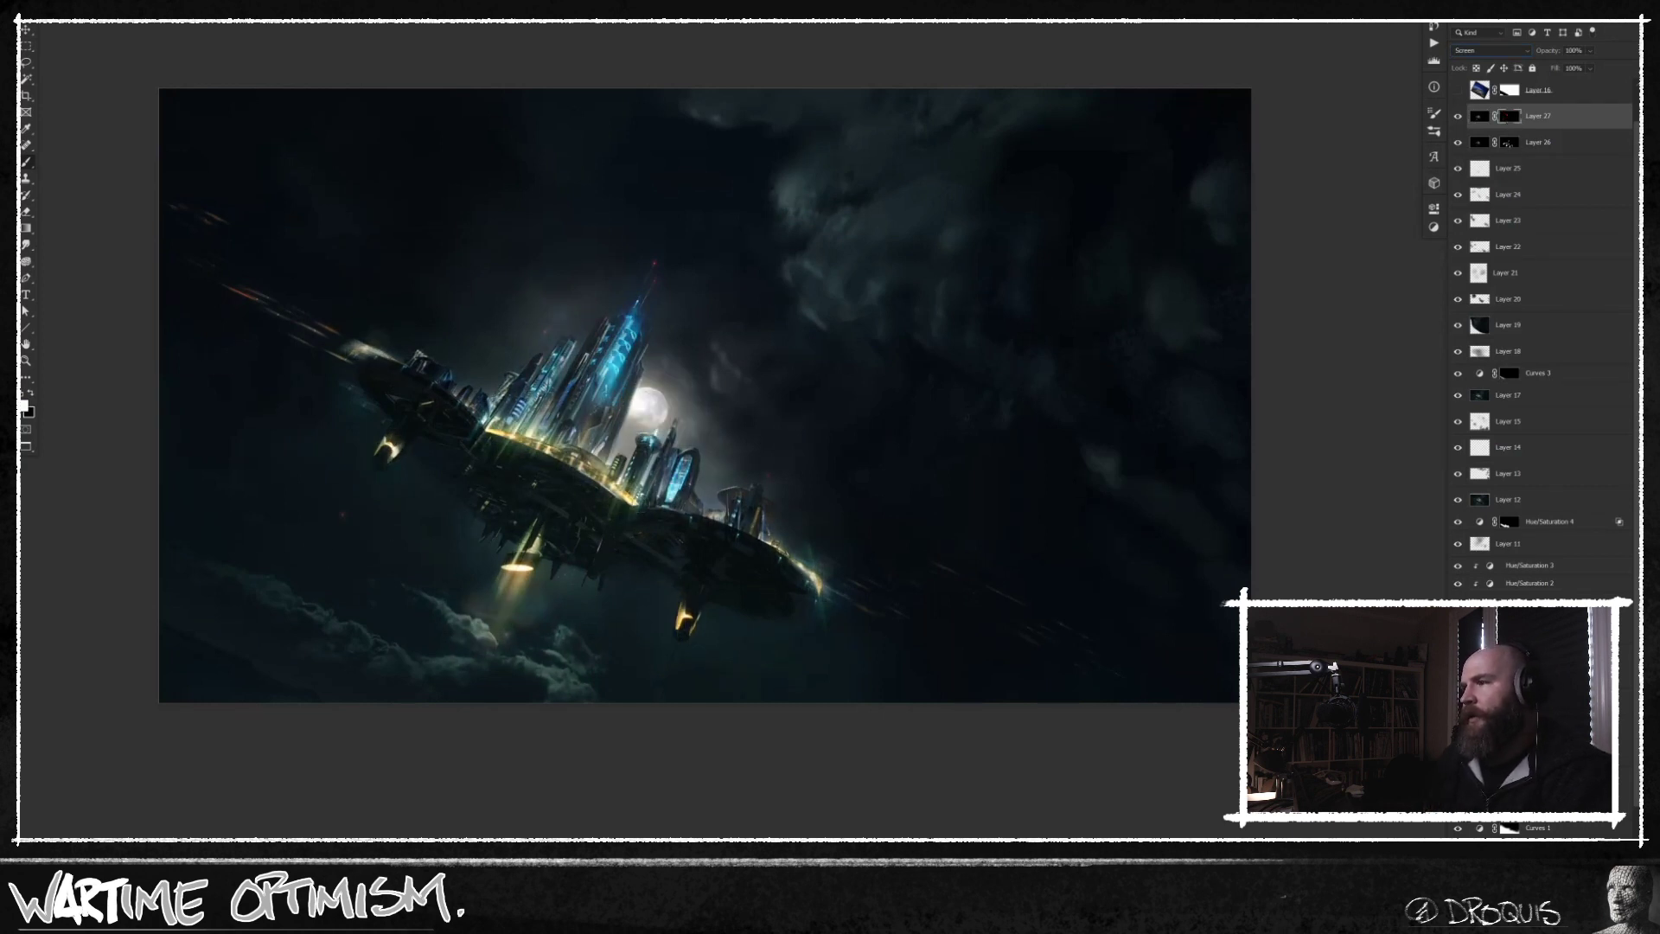
pyautogui.keyDown('shift'); pyautogui.click(1509, 115); pyautogui.keyUp('shift')
pyautogui.keyDown('shift'); pyautogui.click(1510, 116); pyautogui.keyUp('shift')
pyautogui.keyDown('shift'); pyautogui.click(1510, 116); pyautogui.keyUp('shift')
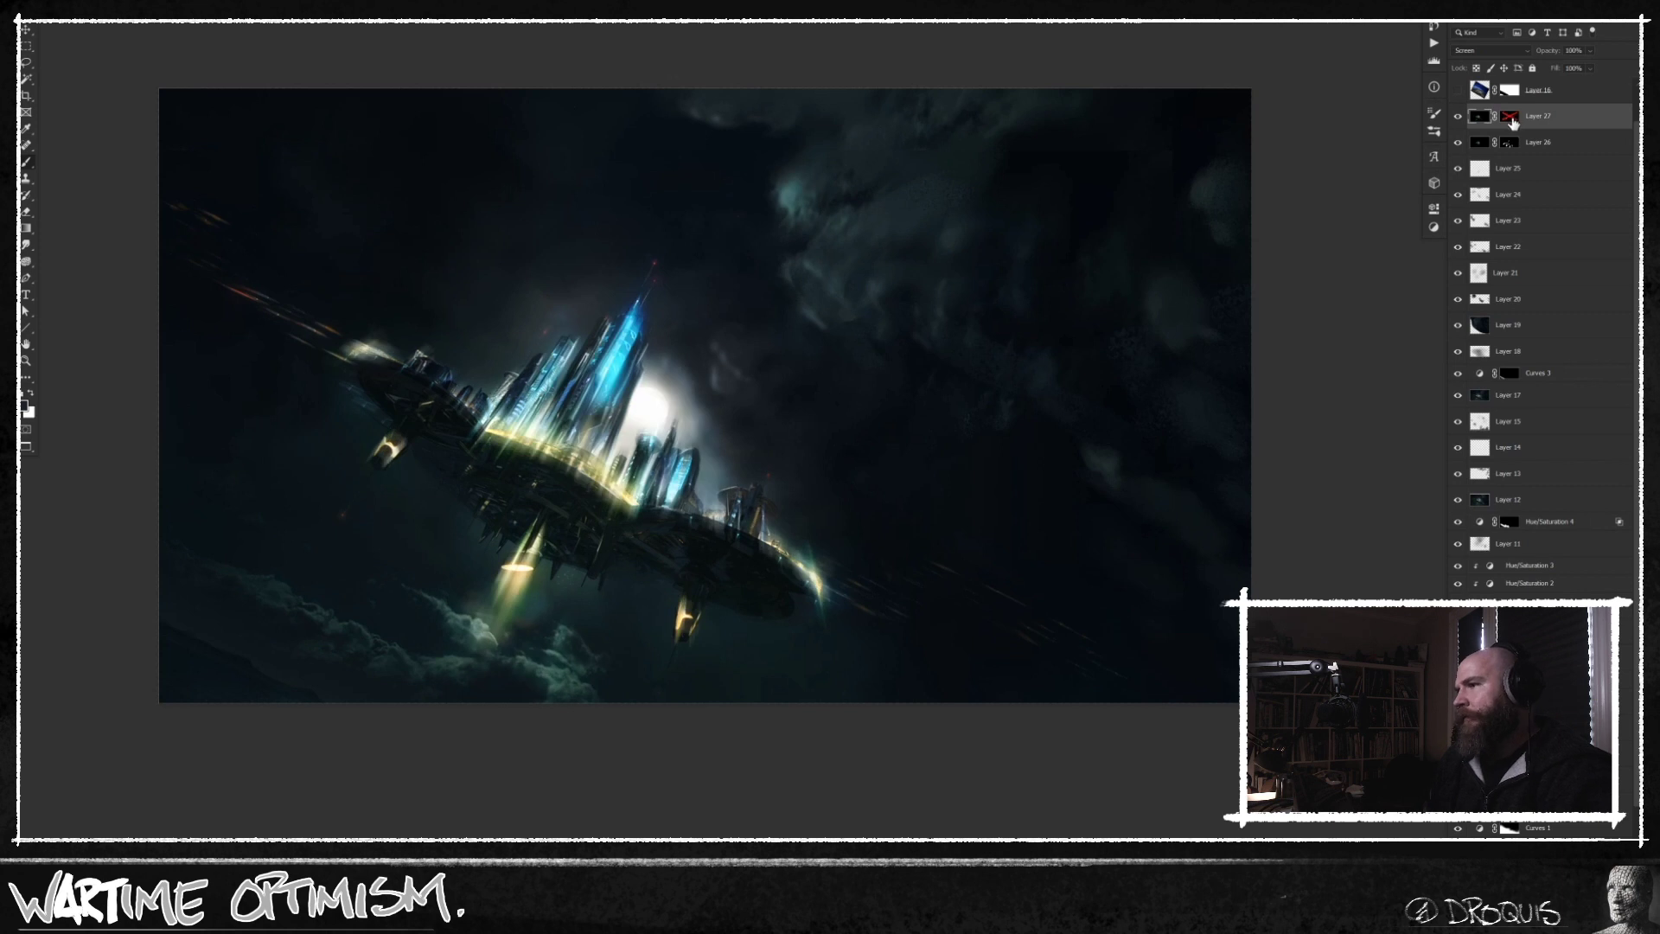
pyautogui.keyDown('shift'); pyautogui.click(1509, 116); pyautogui.keyUp('shift')
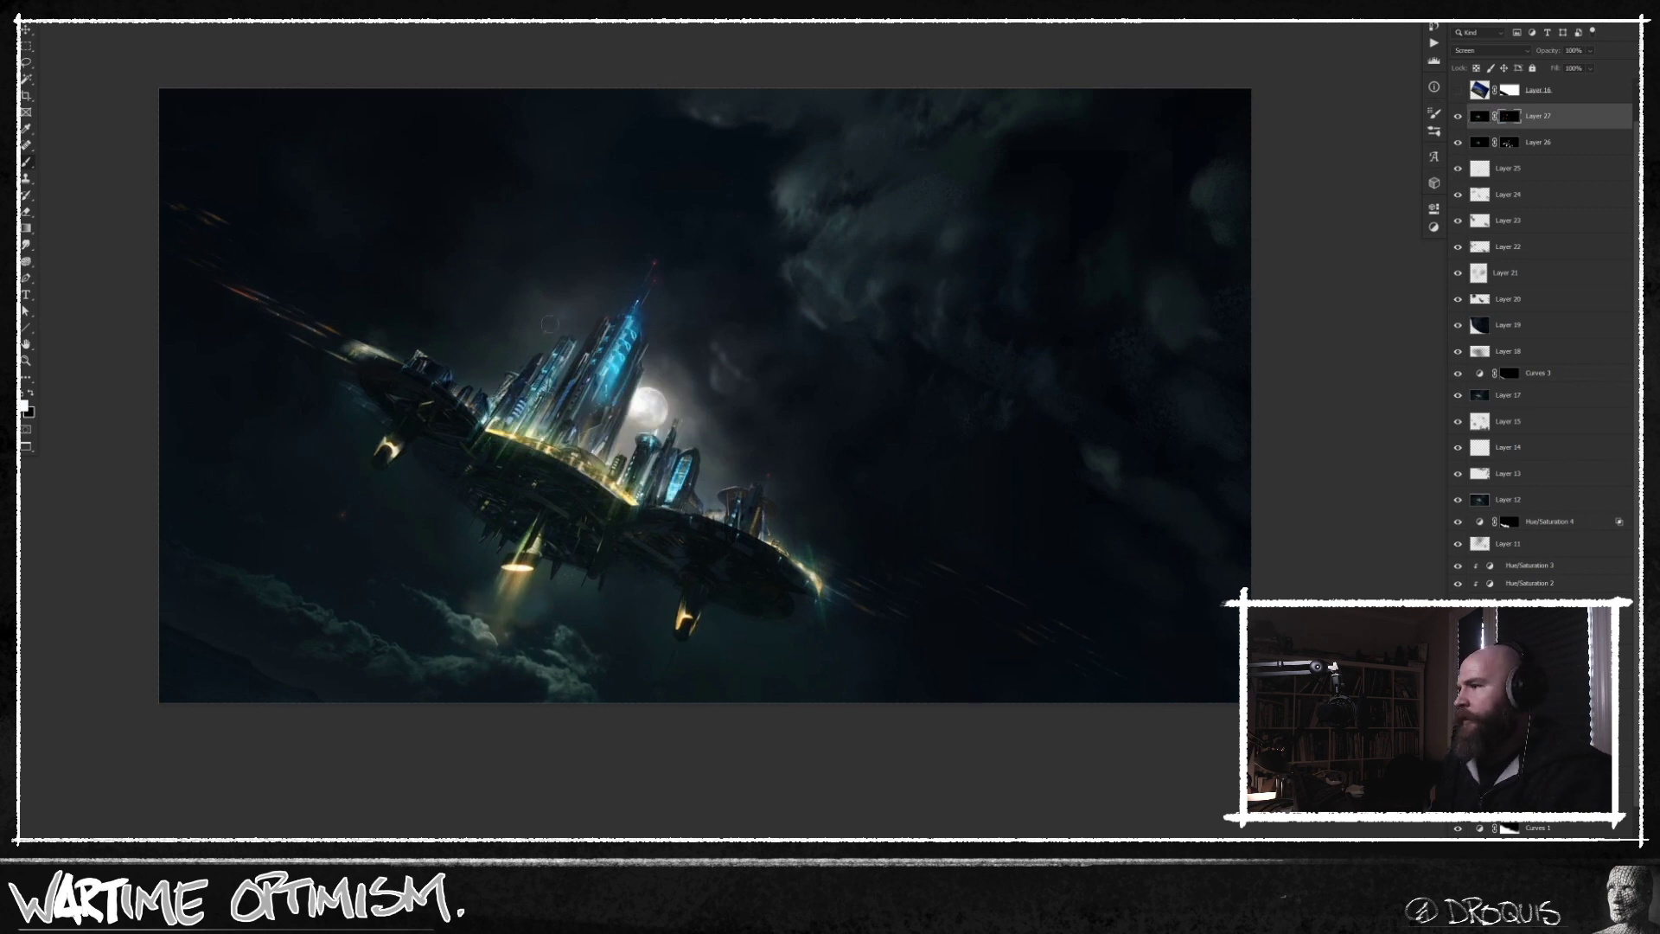
pyautogui.keyDown('shift'); pyautogui.click(1509, 116); pyautogui.keyUp('shift')
pyautogui.keyDown('shift'); pyautogui.click(1509, 116); pyautogui.keyUp('shift')
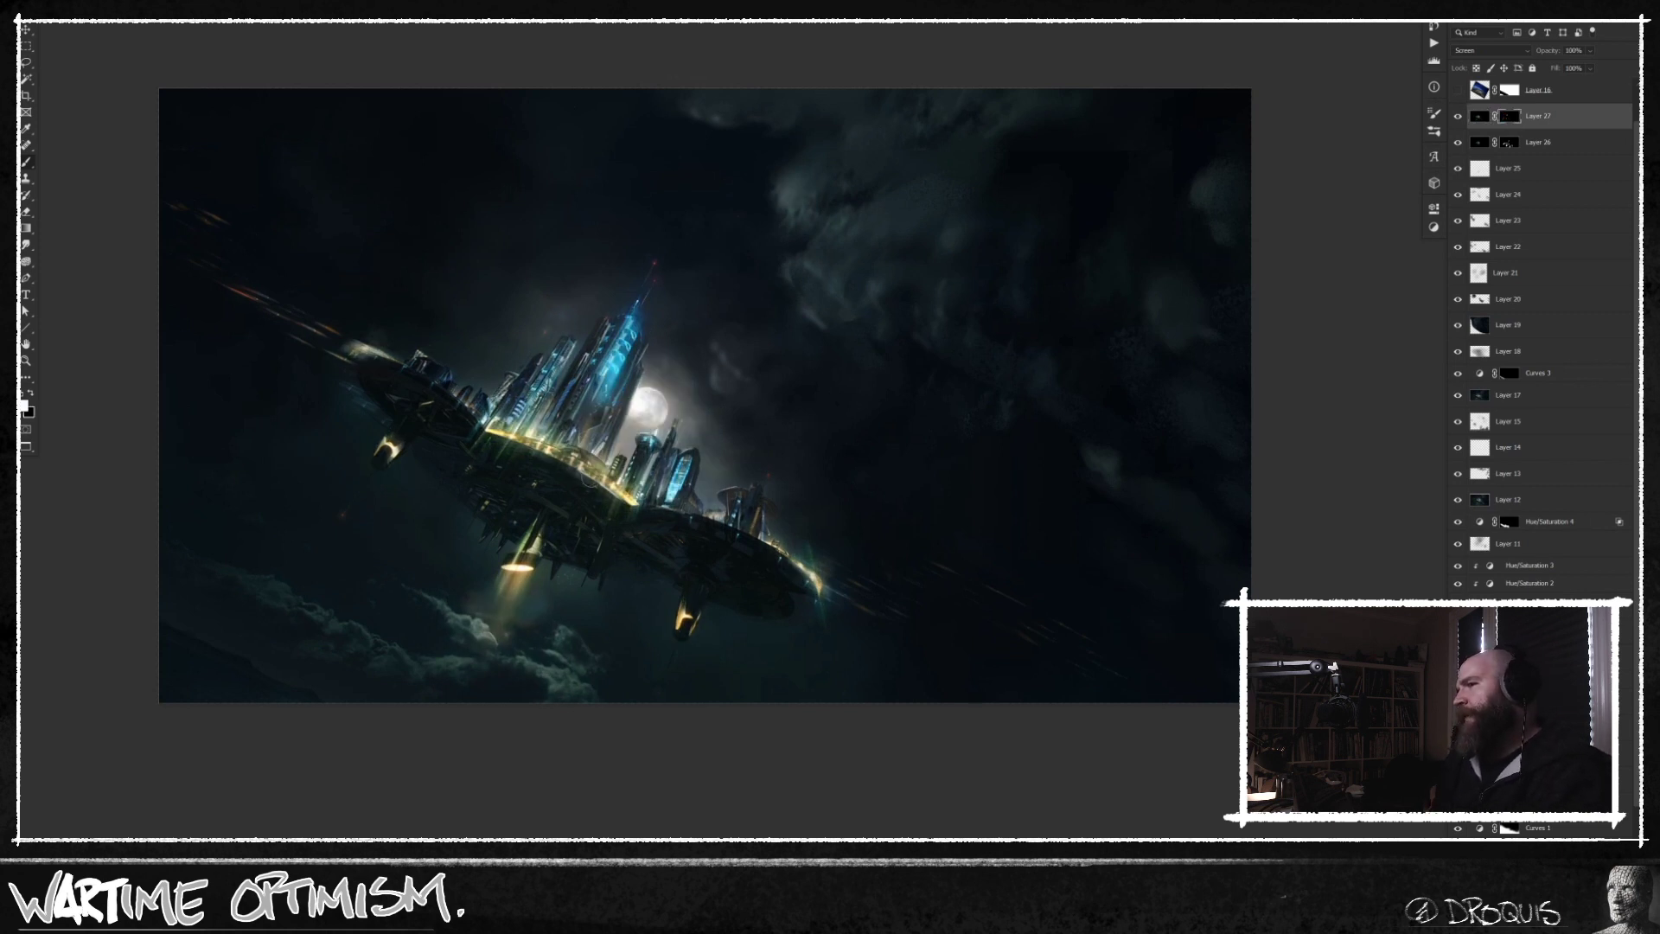
# Step: Lift the Green curve slightly in the midtones and lasso along the image's top and right edges
pyautogui.scroll(-1, 1538, 346)
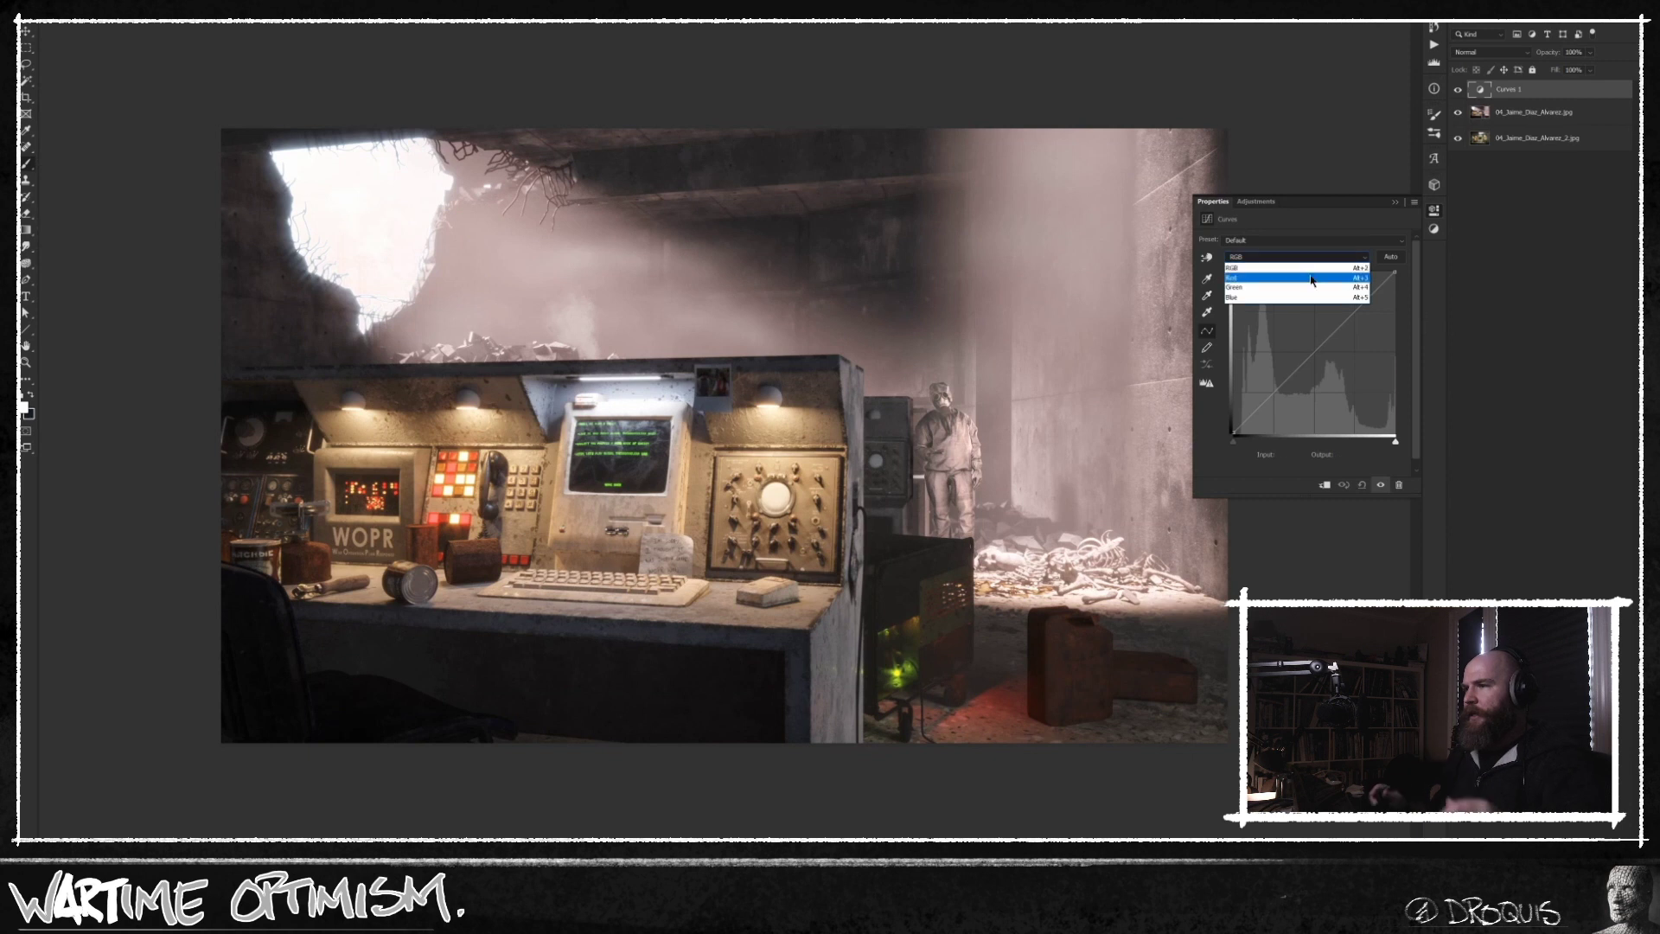
pyautogui.hotkey('alt', '4')
pyautogui.moveTo(1324, 346); pyautogui.dragTo(1323, 341)
pyautogui.moveTo(554, 420); pyautogui.dragTo(477, 381)
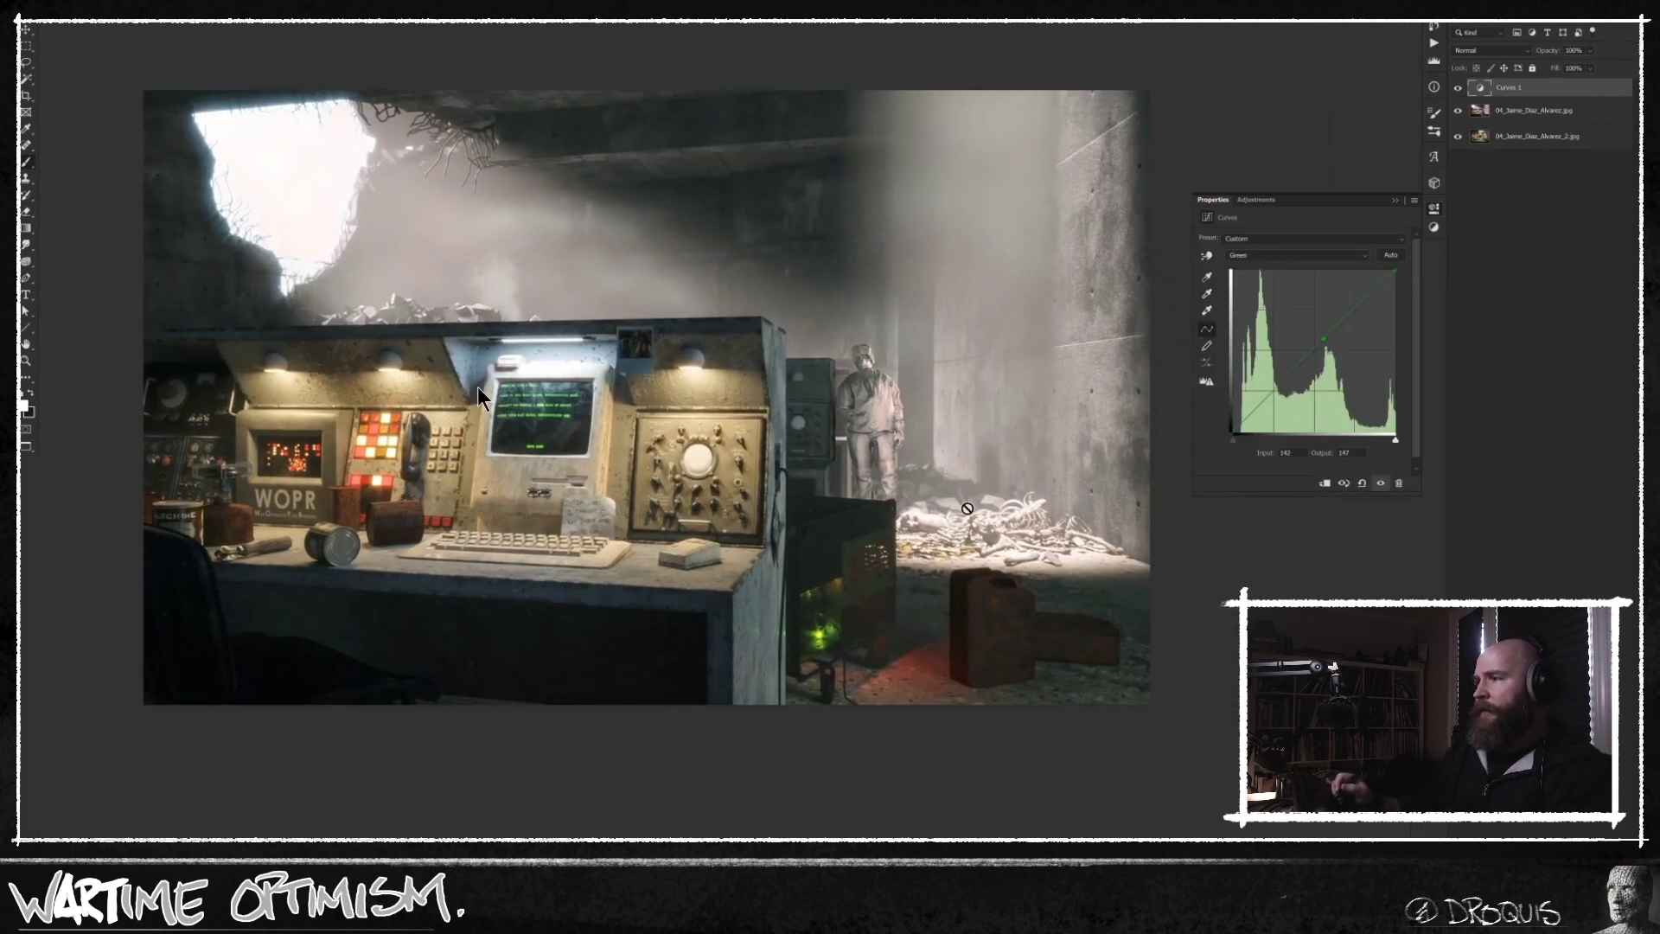
pyautogui.moveTo(183, 327)
pyautogui.mouseDown()
pyautogui.moveTo(969, 90)
pyautogui.moveTo(904, 617)
pyautogui.moveTo(797, 449)
pyautogui.mouseUp()
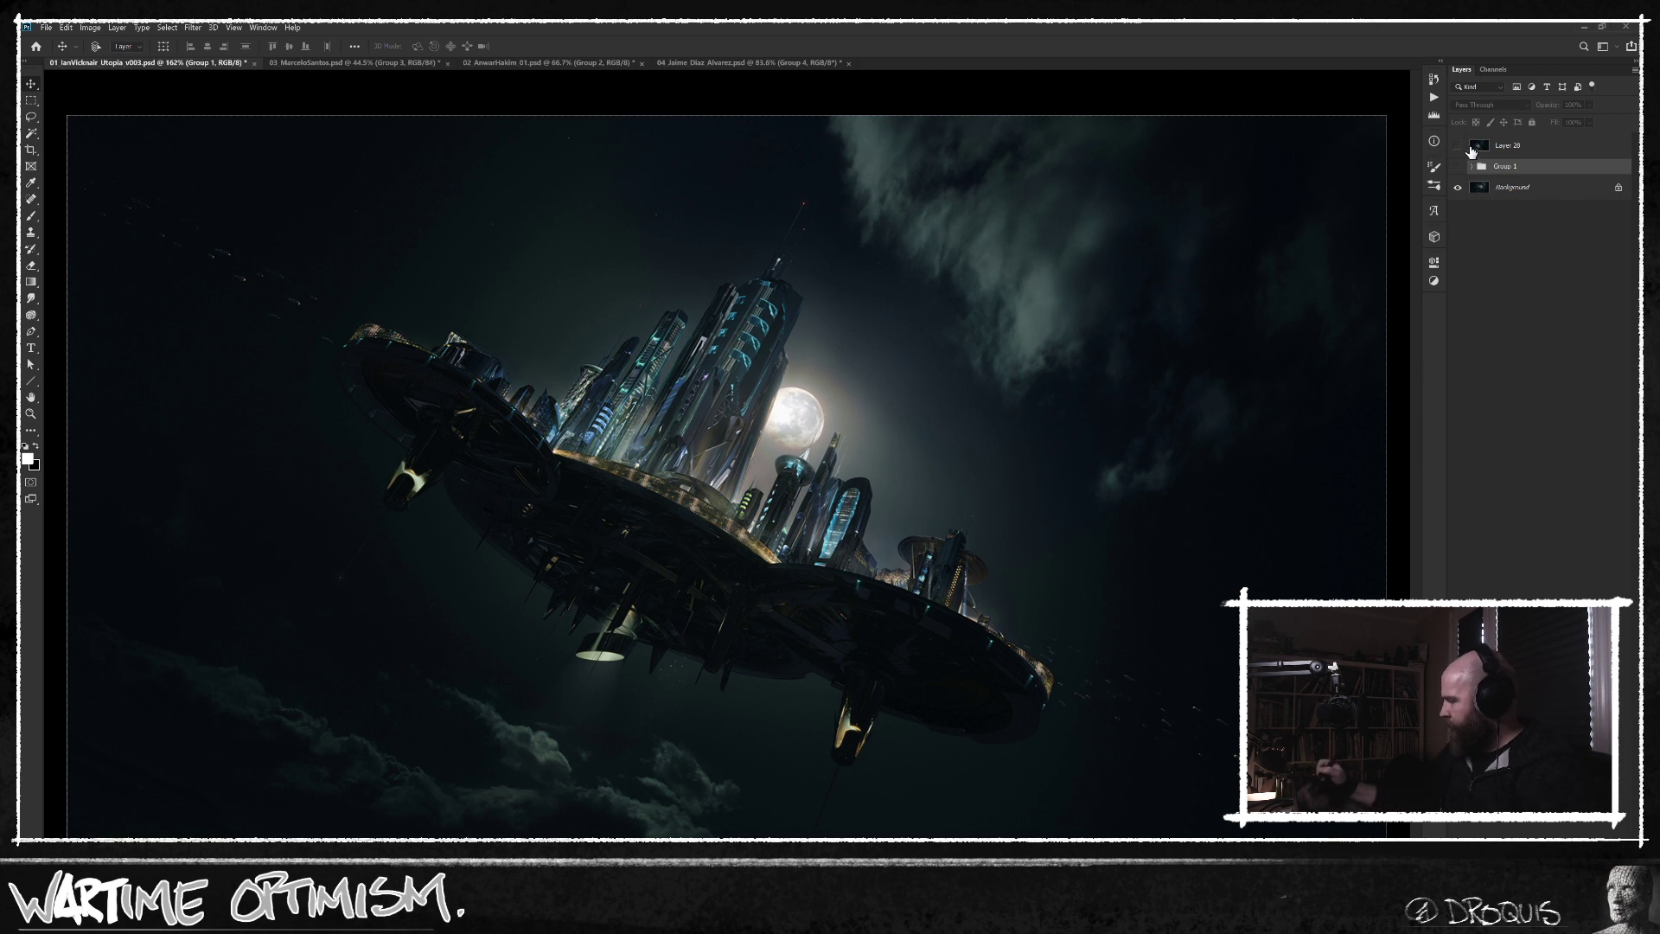
# Step: Toggle Layer 28's paint-over against the original render while viewing the whole image full screen
pyautogui.click(1507, 146)
pyautogui.click(1457, 146)
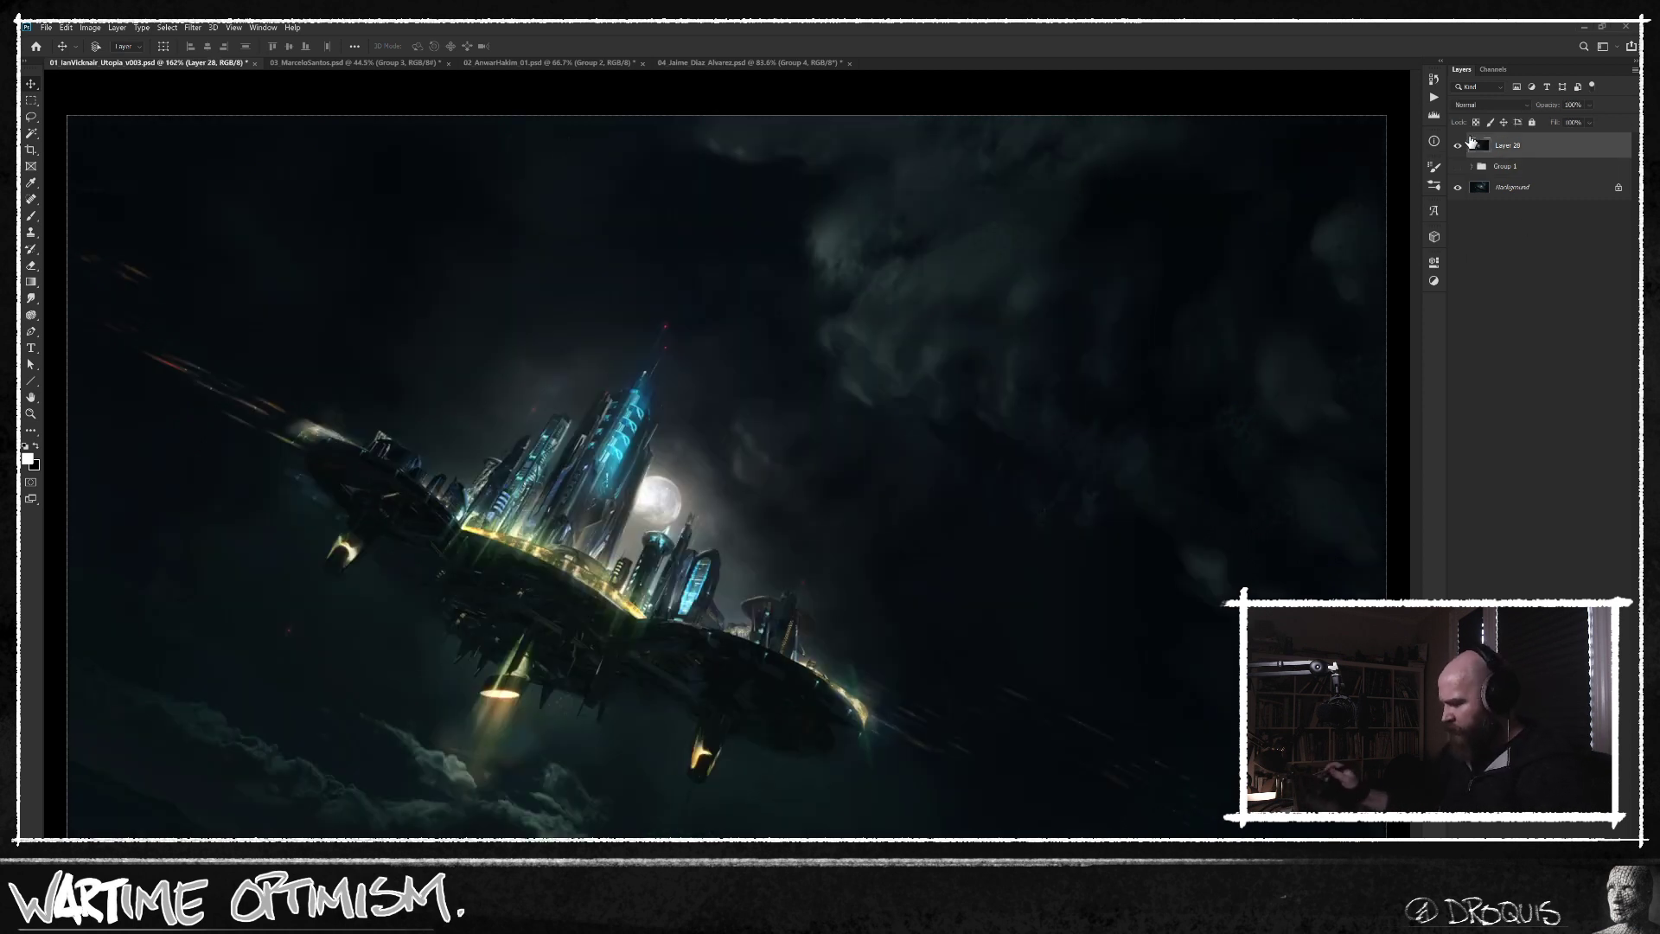
pyautogui.hotkey('ctrl', ',')
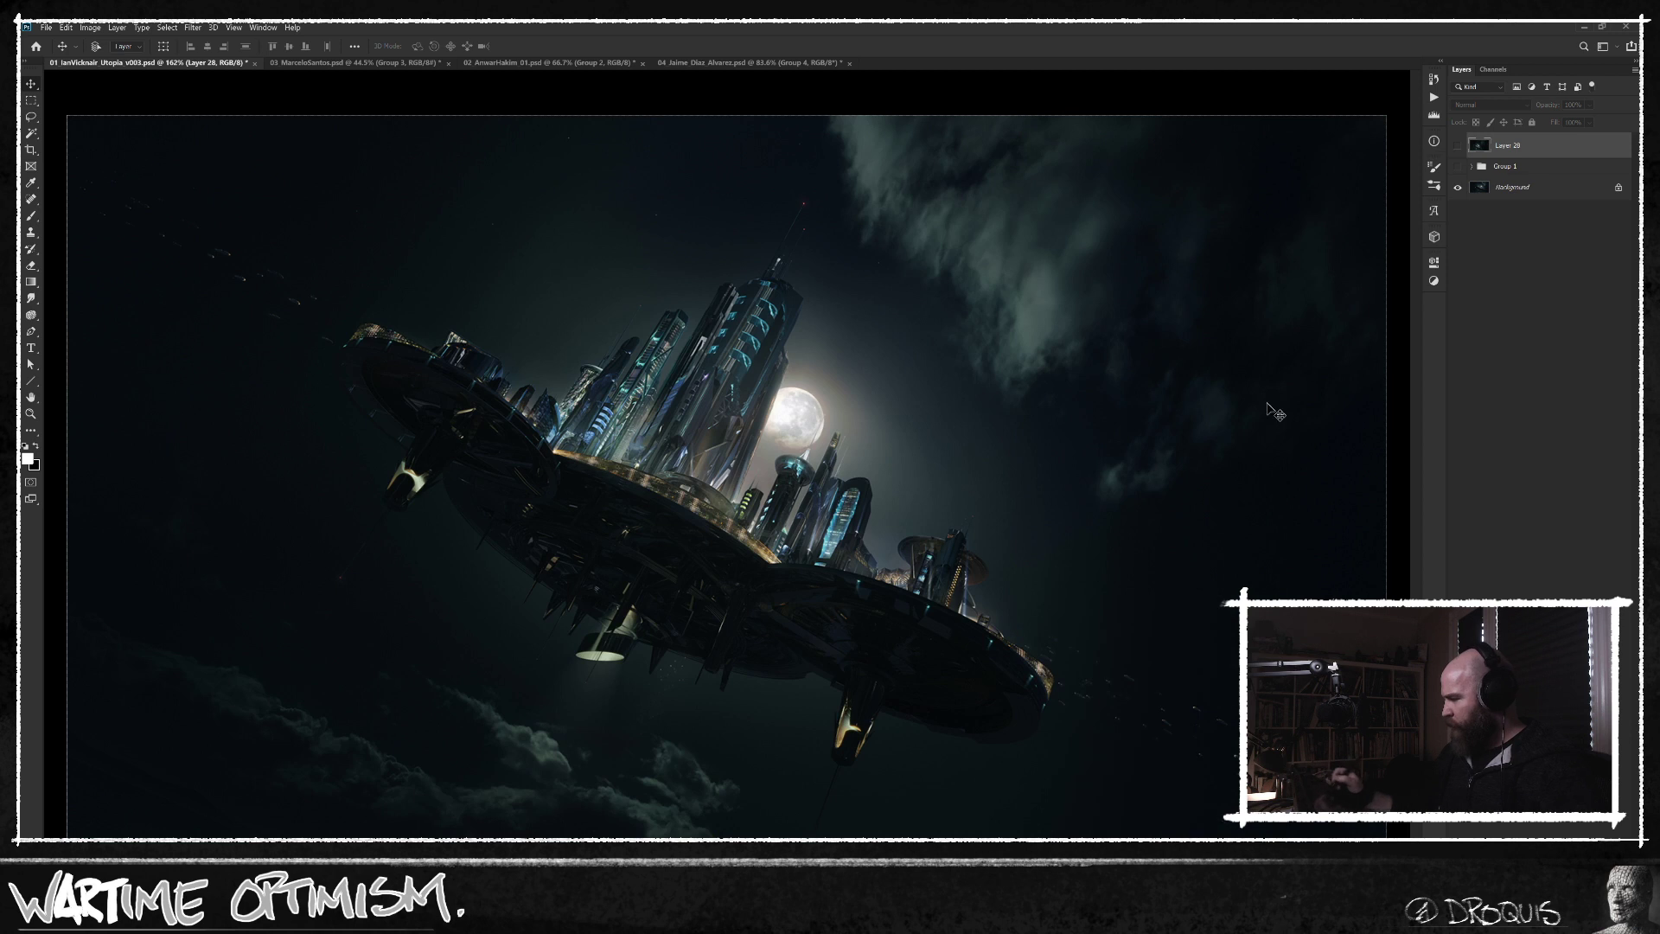
pyautogui.moveTo(1022, 593); pyautogui.dragTo(954, 576)
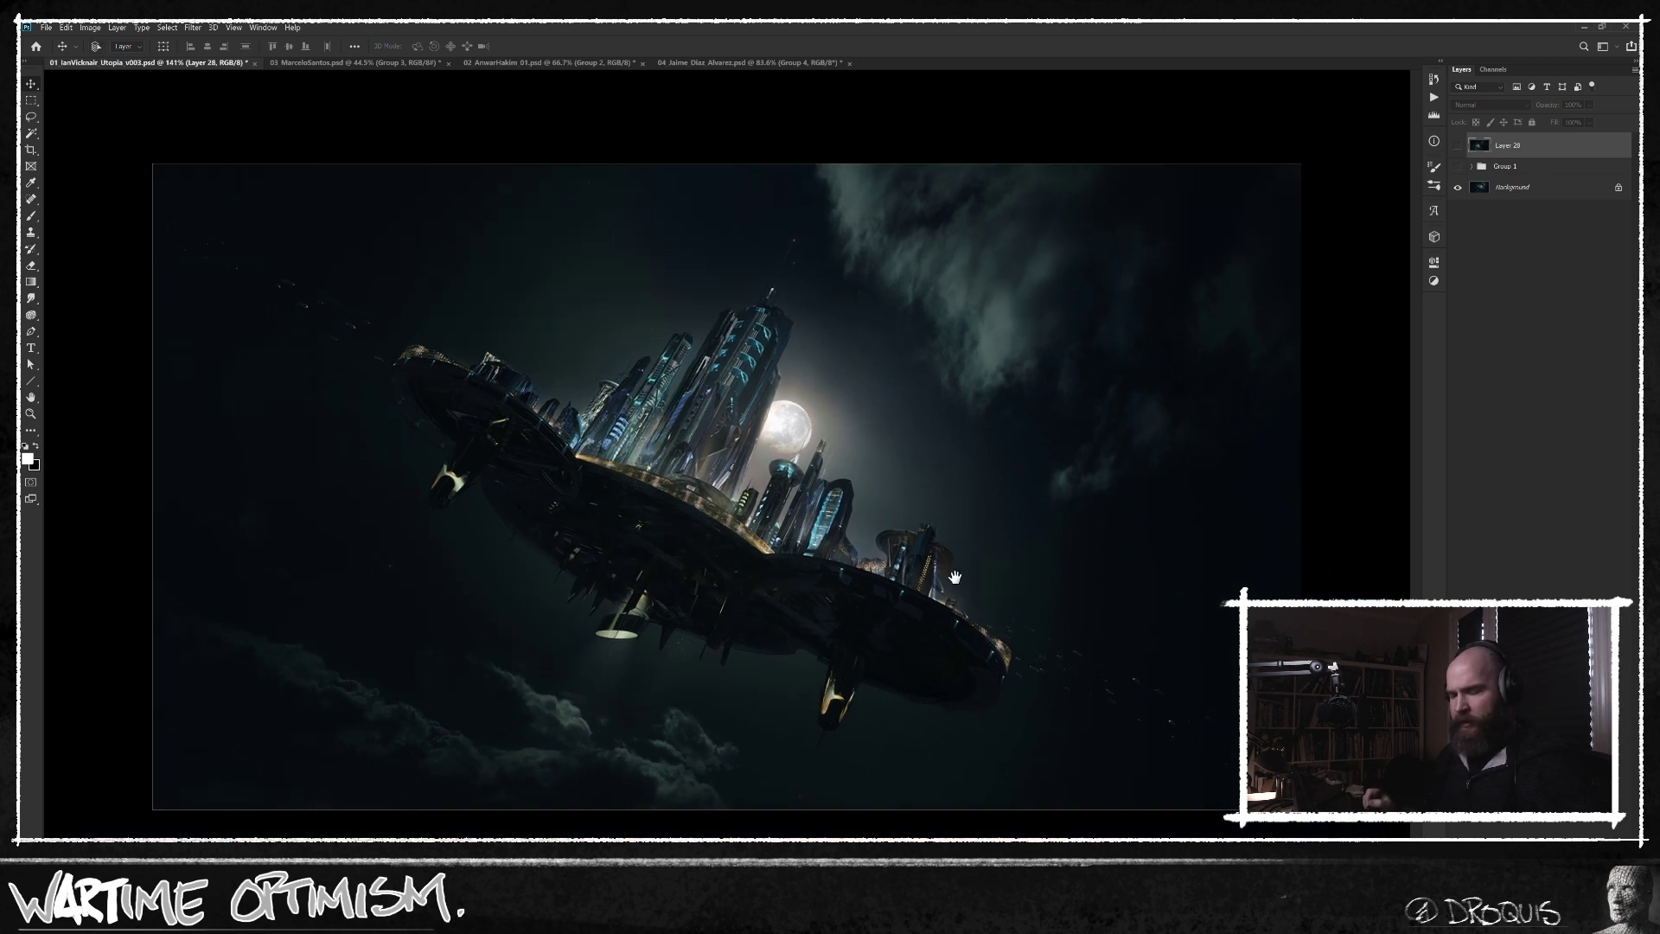
pyautogui.press('f')
pyautogui.moveTo(828, 508); pyautogui.dragTo(783, 461)
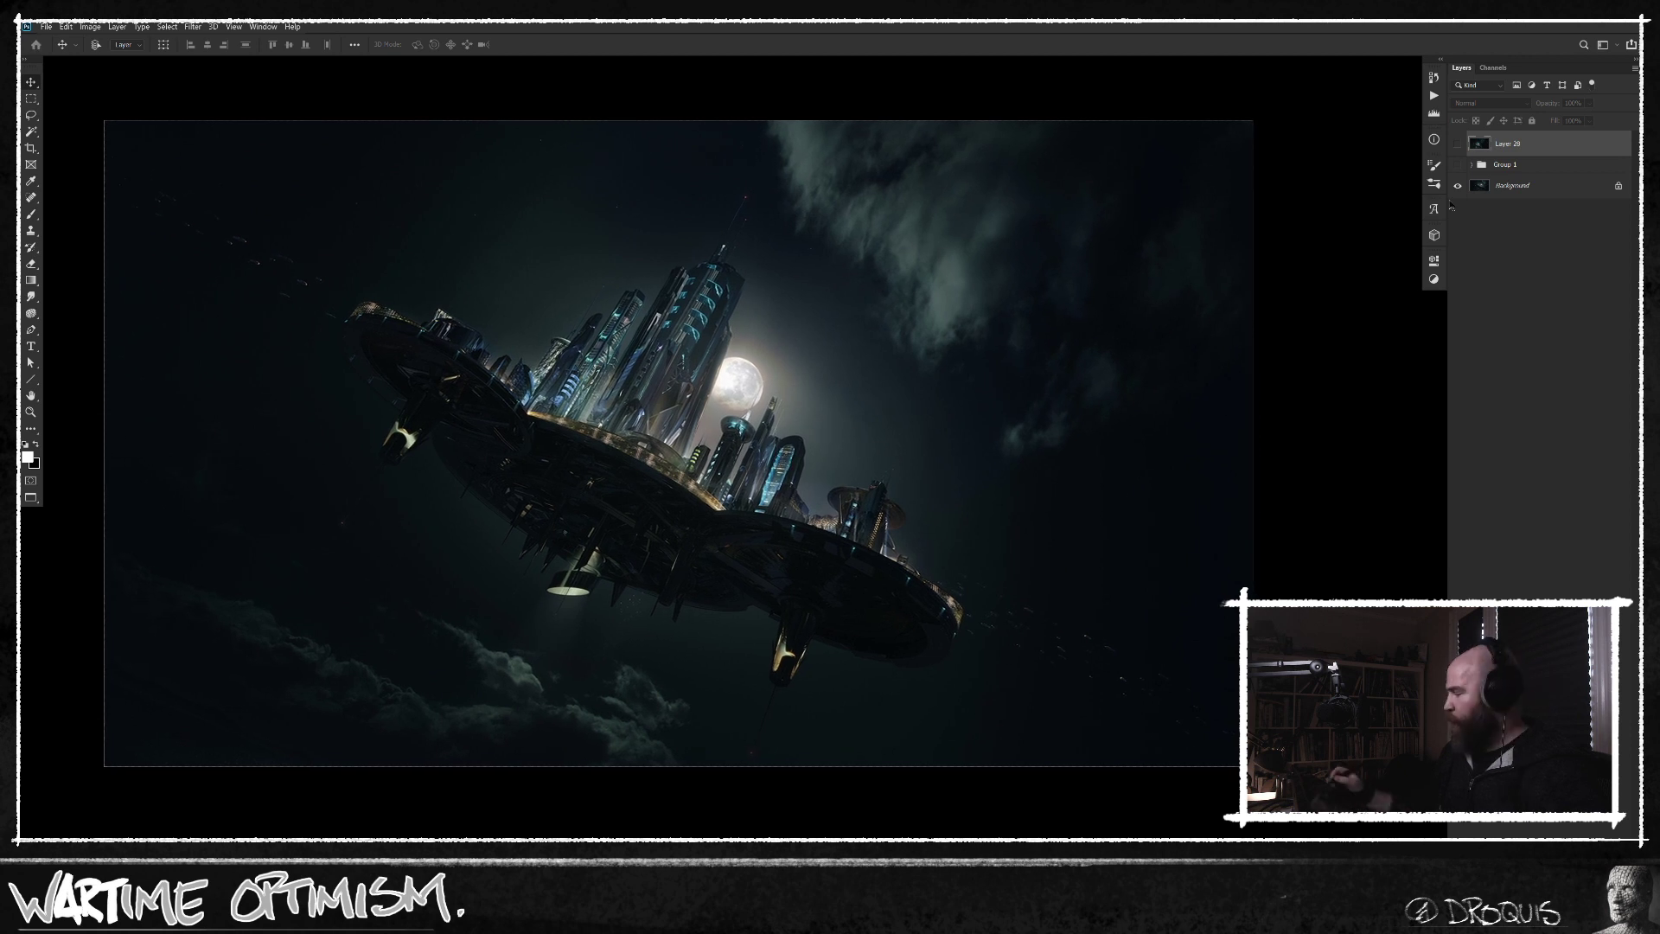
pyautogui.click(1458, 144)
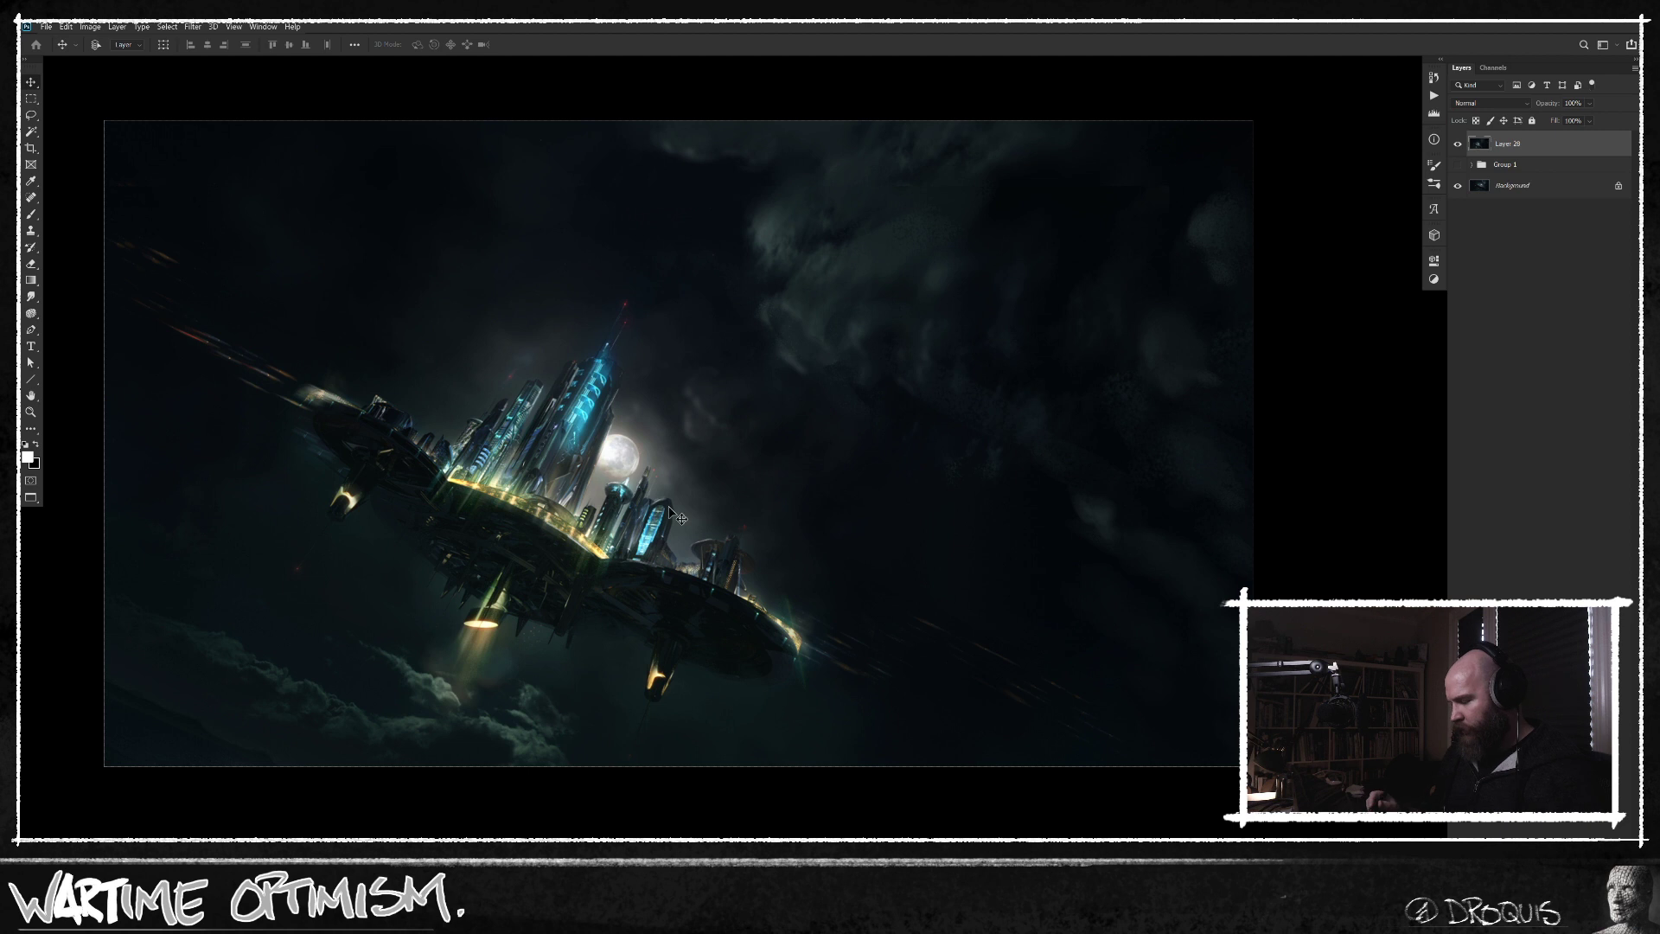
# Step: Inspect the original render close up on the moon and towers, then zoom out to the whole ship
pyautogui.moveTo(535, 493); pyautogui.dragTo(804, 494)
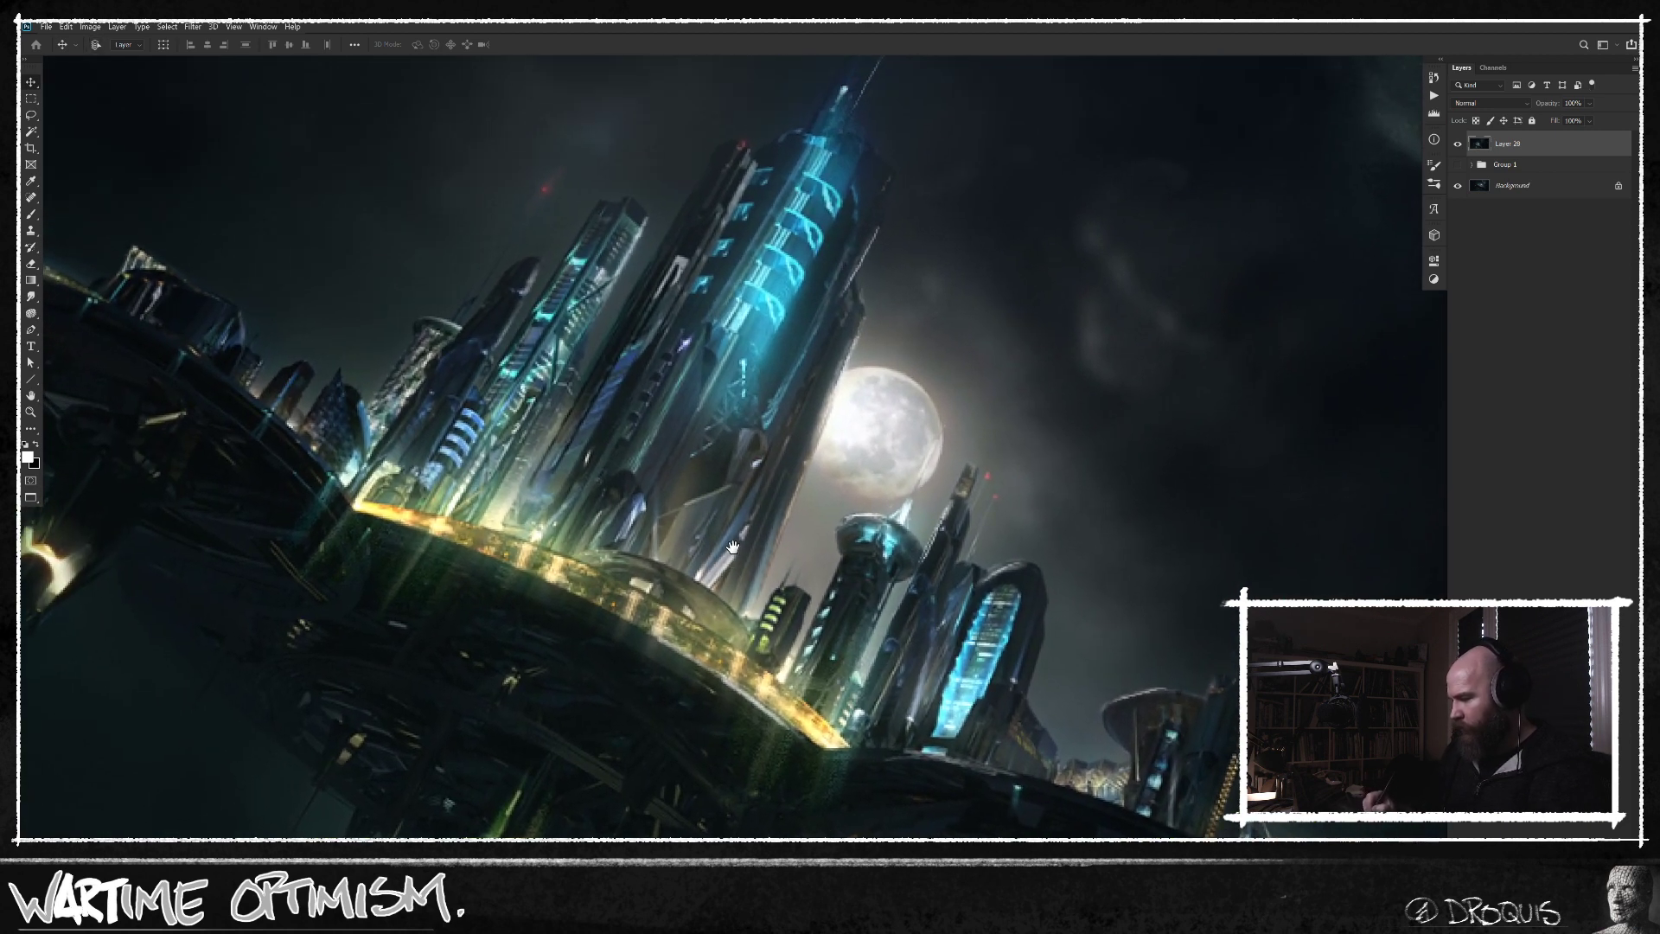
pyautogui.click(1458, 144)
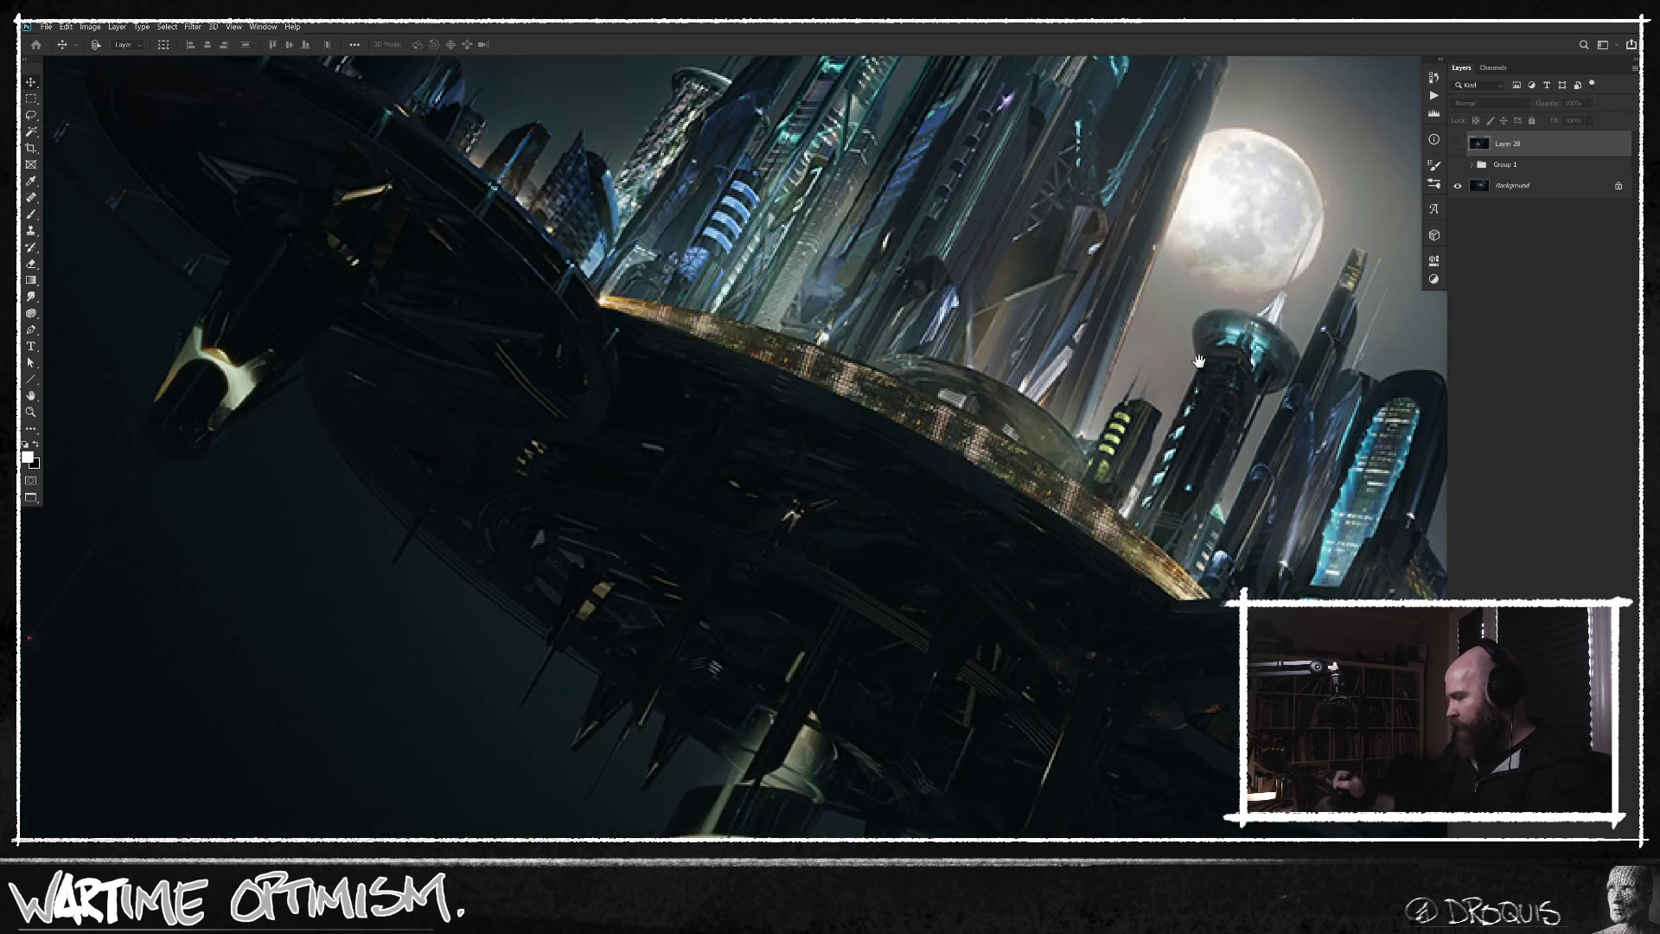
pyautogui.moveTo(1287, 273); pyautogui.dragTo(1021, 579)
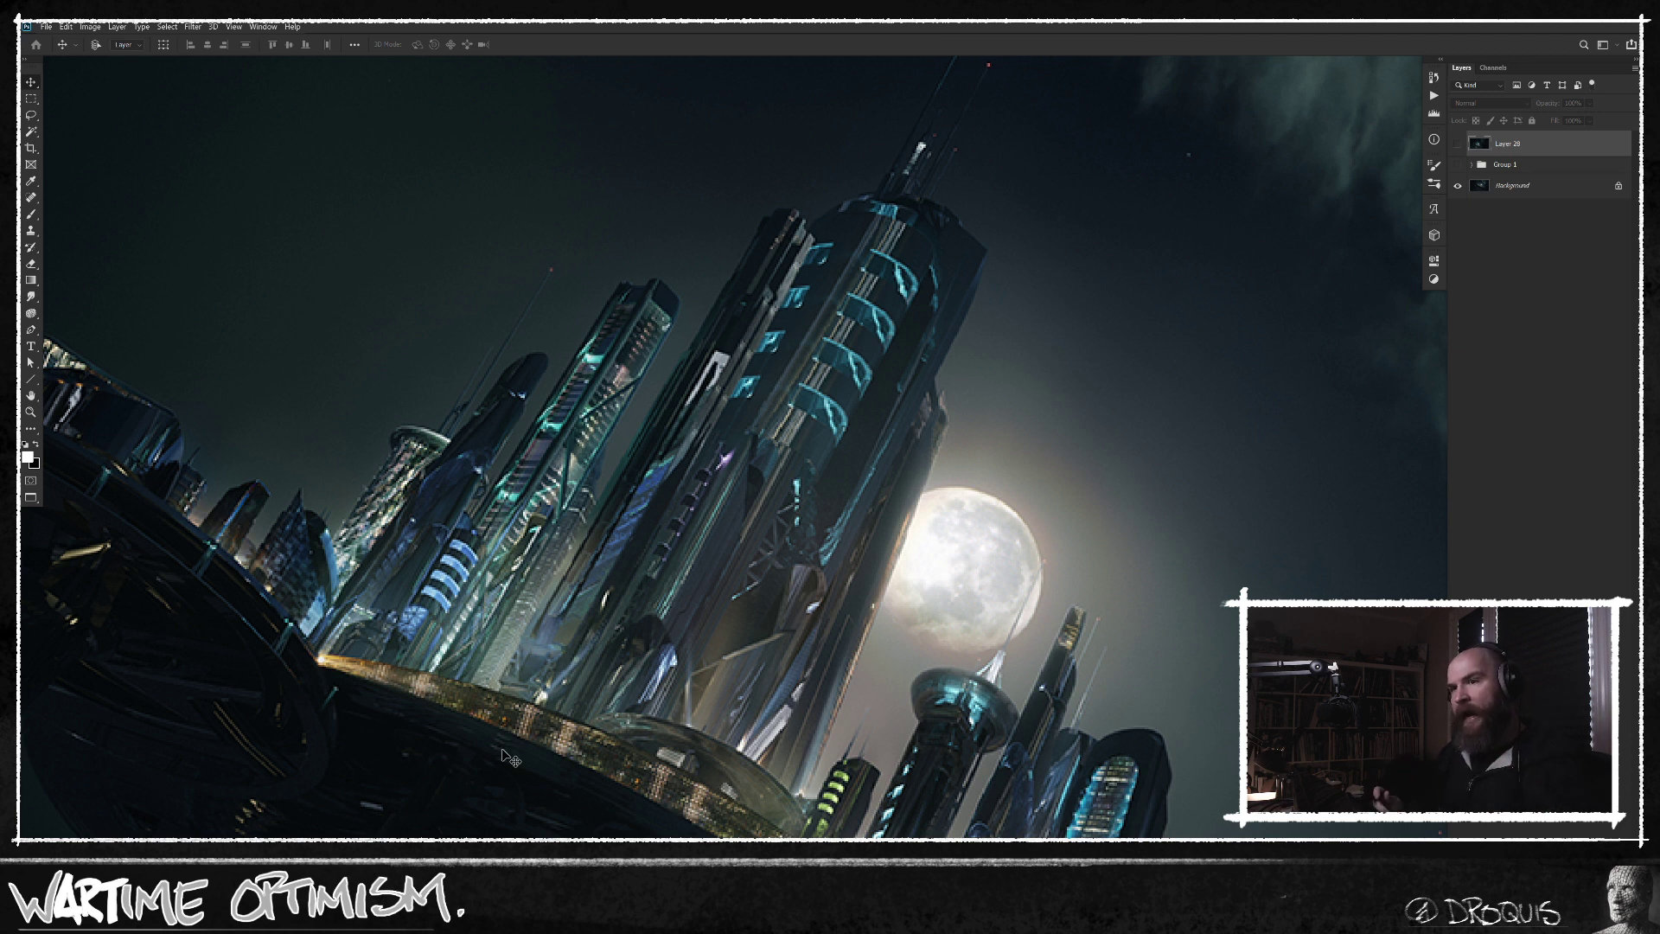
pyautogui.press('z')
pyautogui.keyDown('alt'); pyautogui.click(947, 413); pyautogui.keyUp('alt')
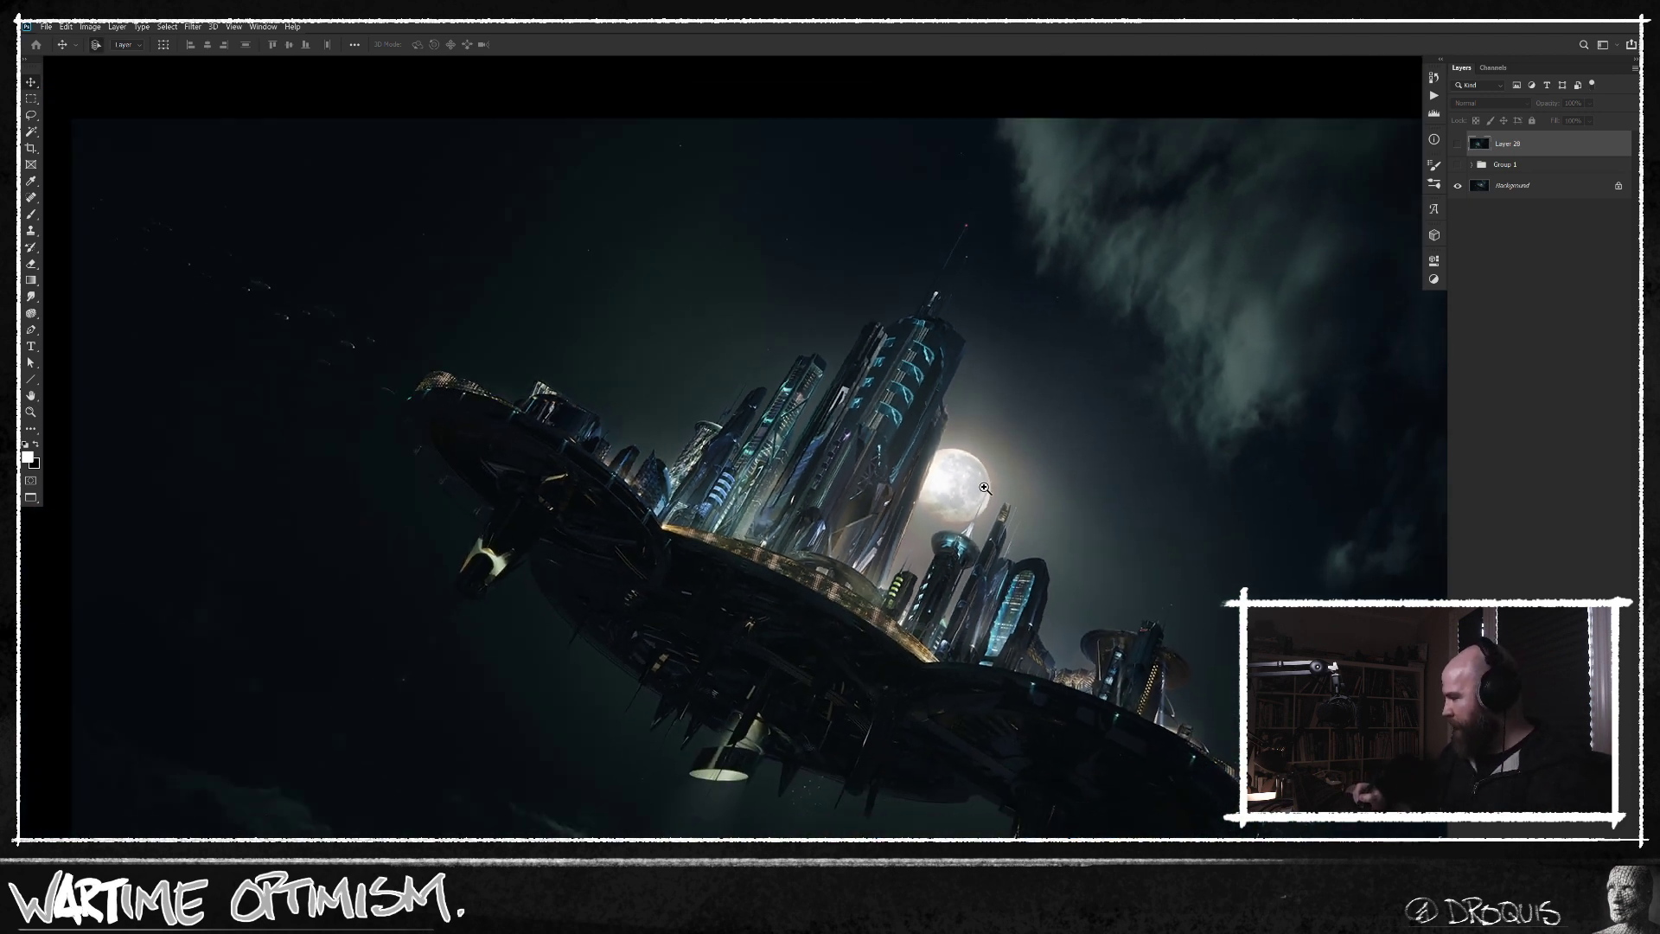
pyautogui.keyDown('alt'); pyautogui.click(988, 488); pyautogui.keyUp('alt')
pyautogui.moveTo(1017, 533); pyautogui.dragTo(932, 507)
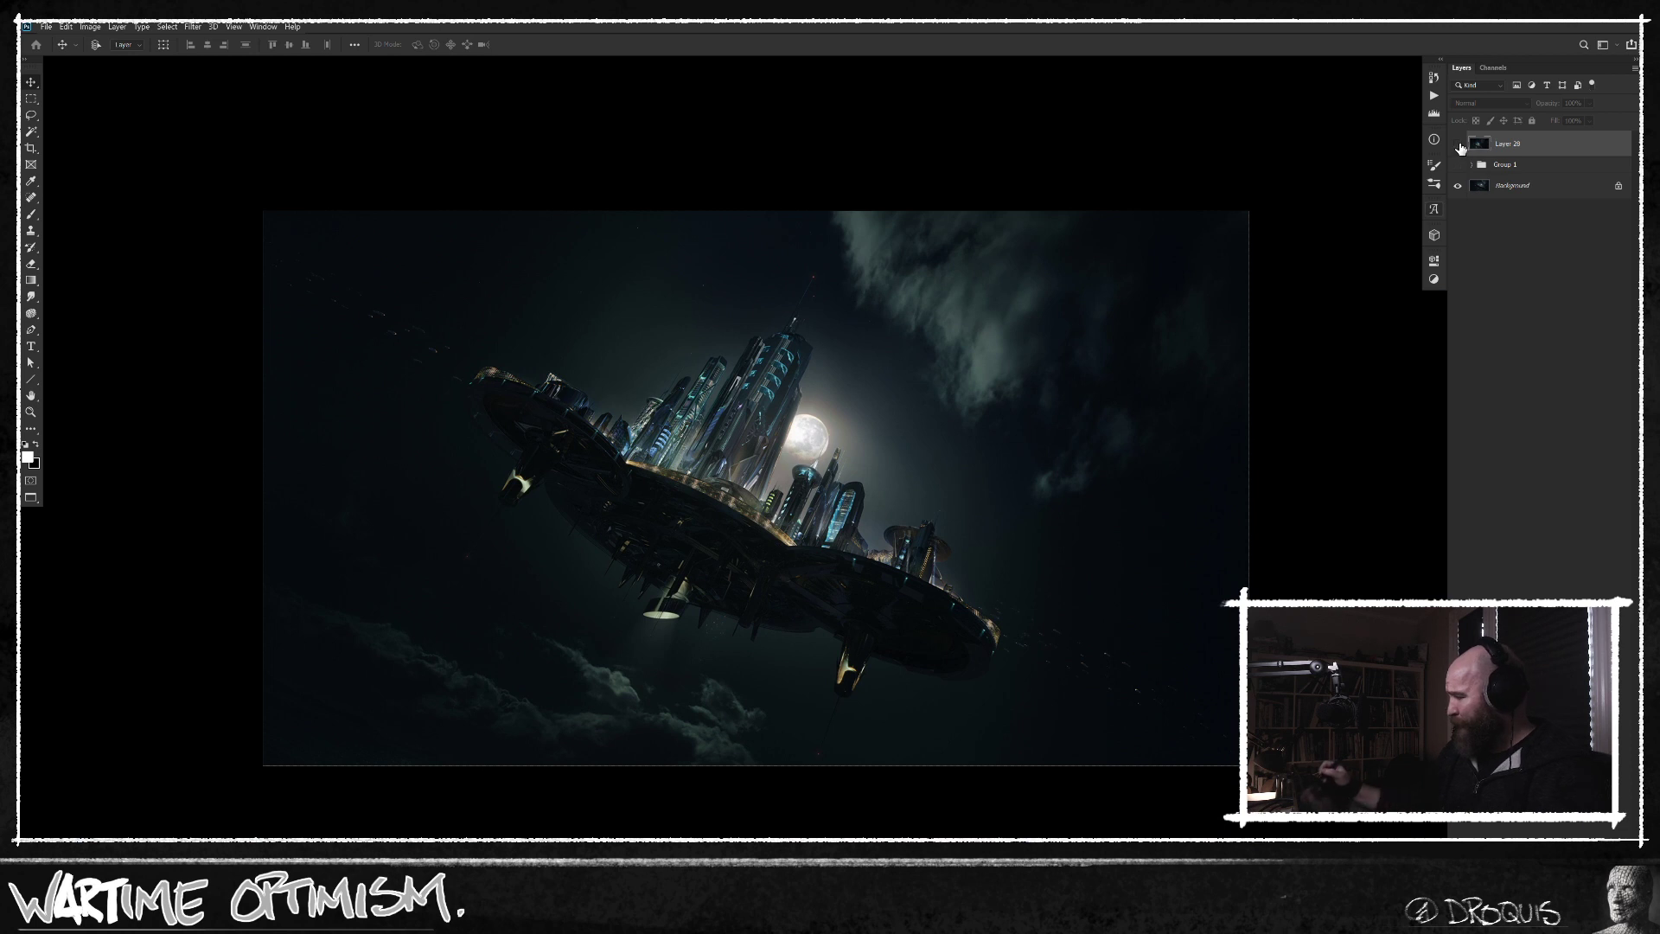
# Step: Turn Layer 28's paint-over back on so the glowing ship shows over the original
pyautogui.click(1457, 143)
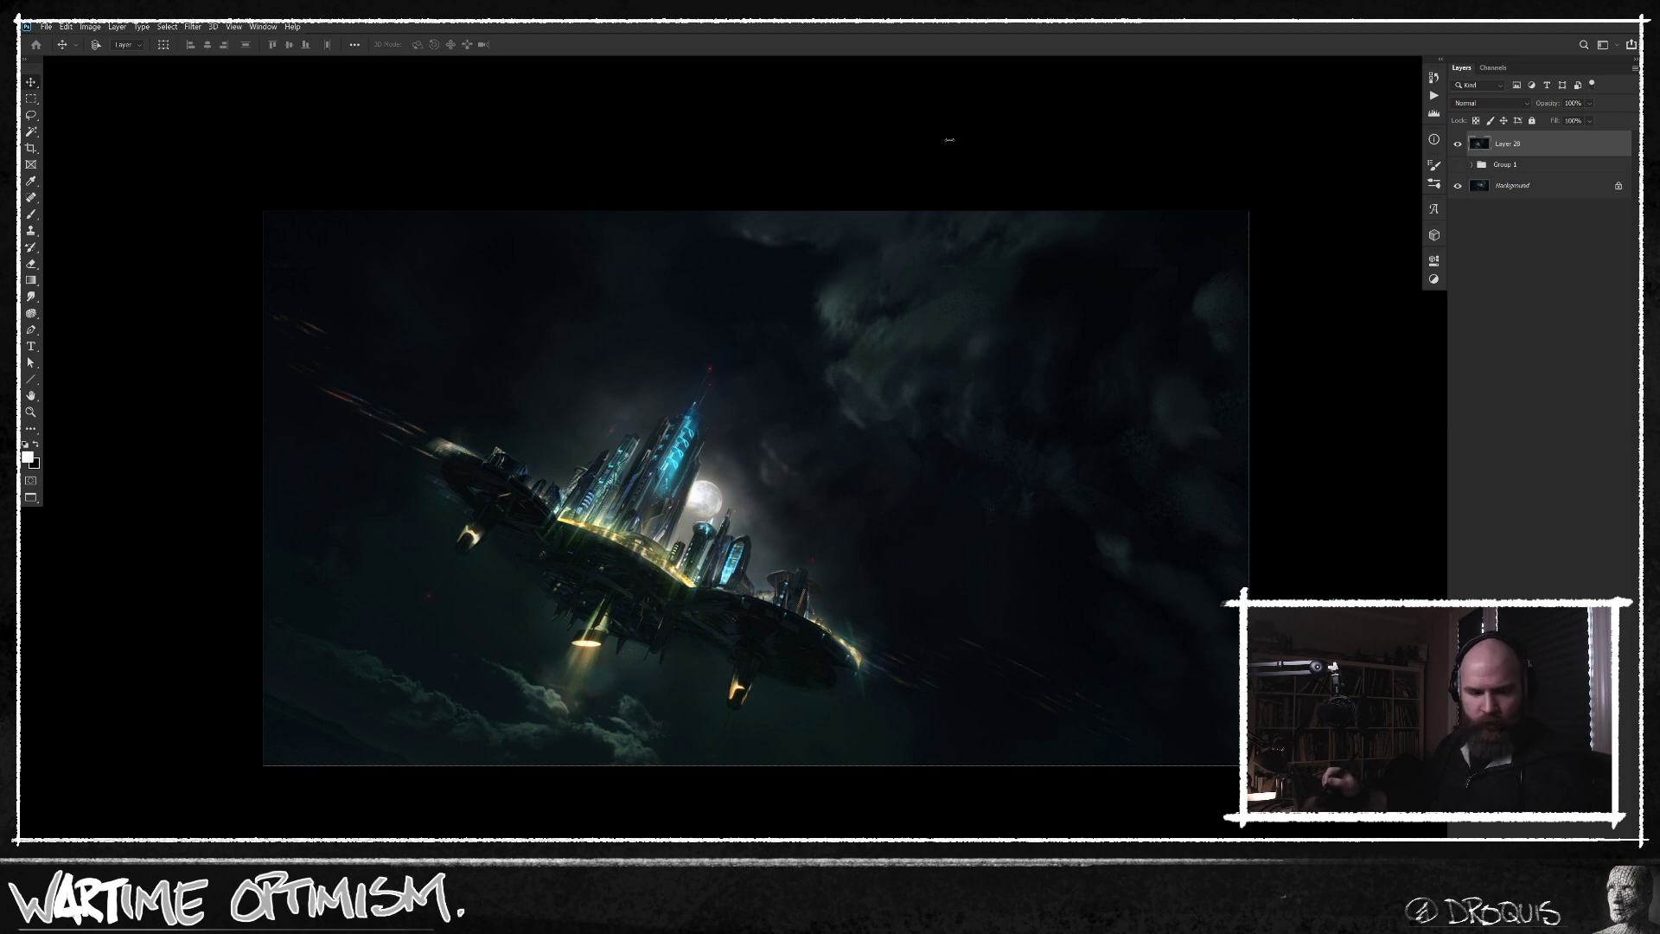
pyautogui.press('f')
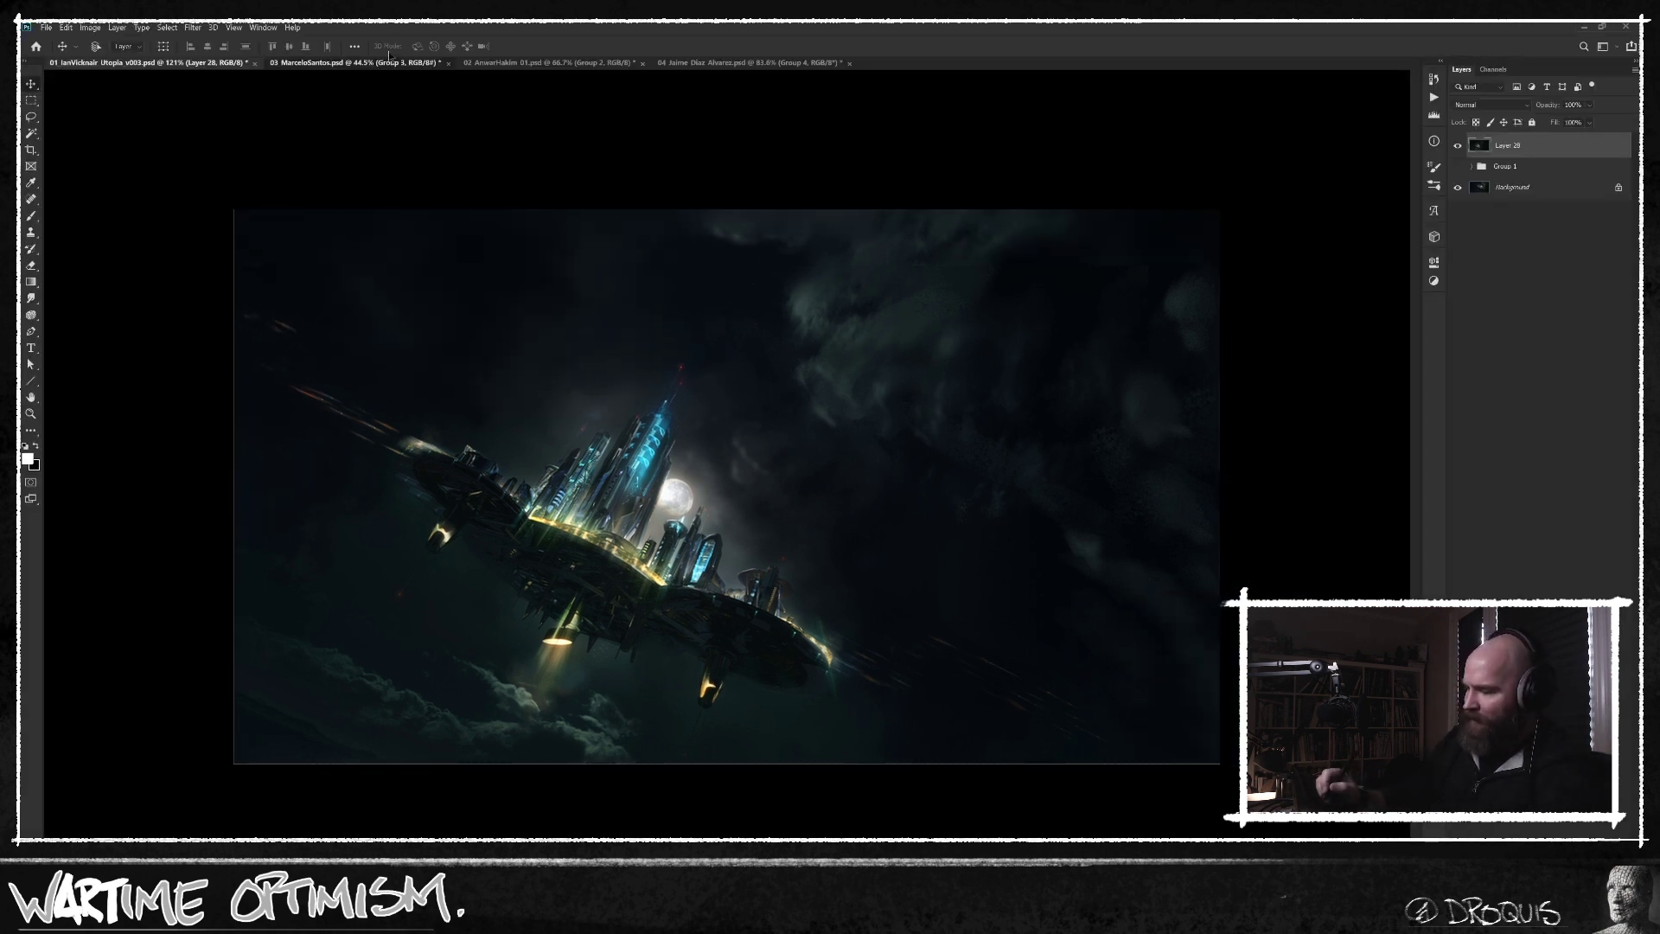
pyautogui.click(389, 60)
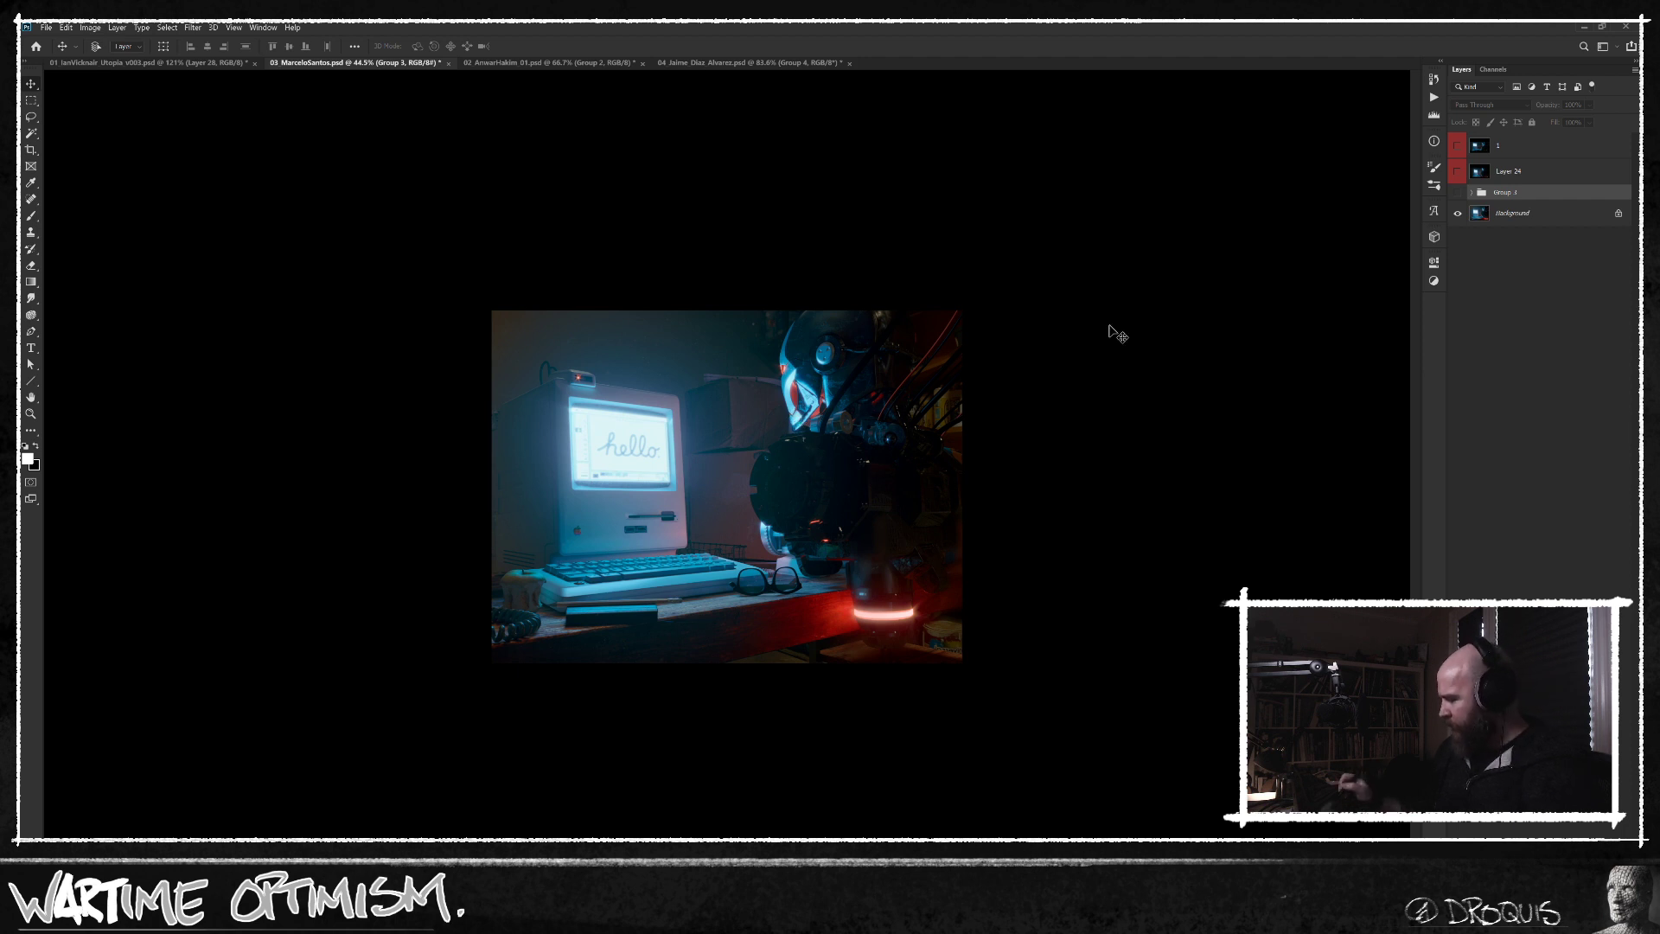
pyautogui.moveTo(793, 439); pyautogui.dragTo(856, 451)
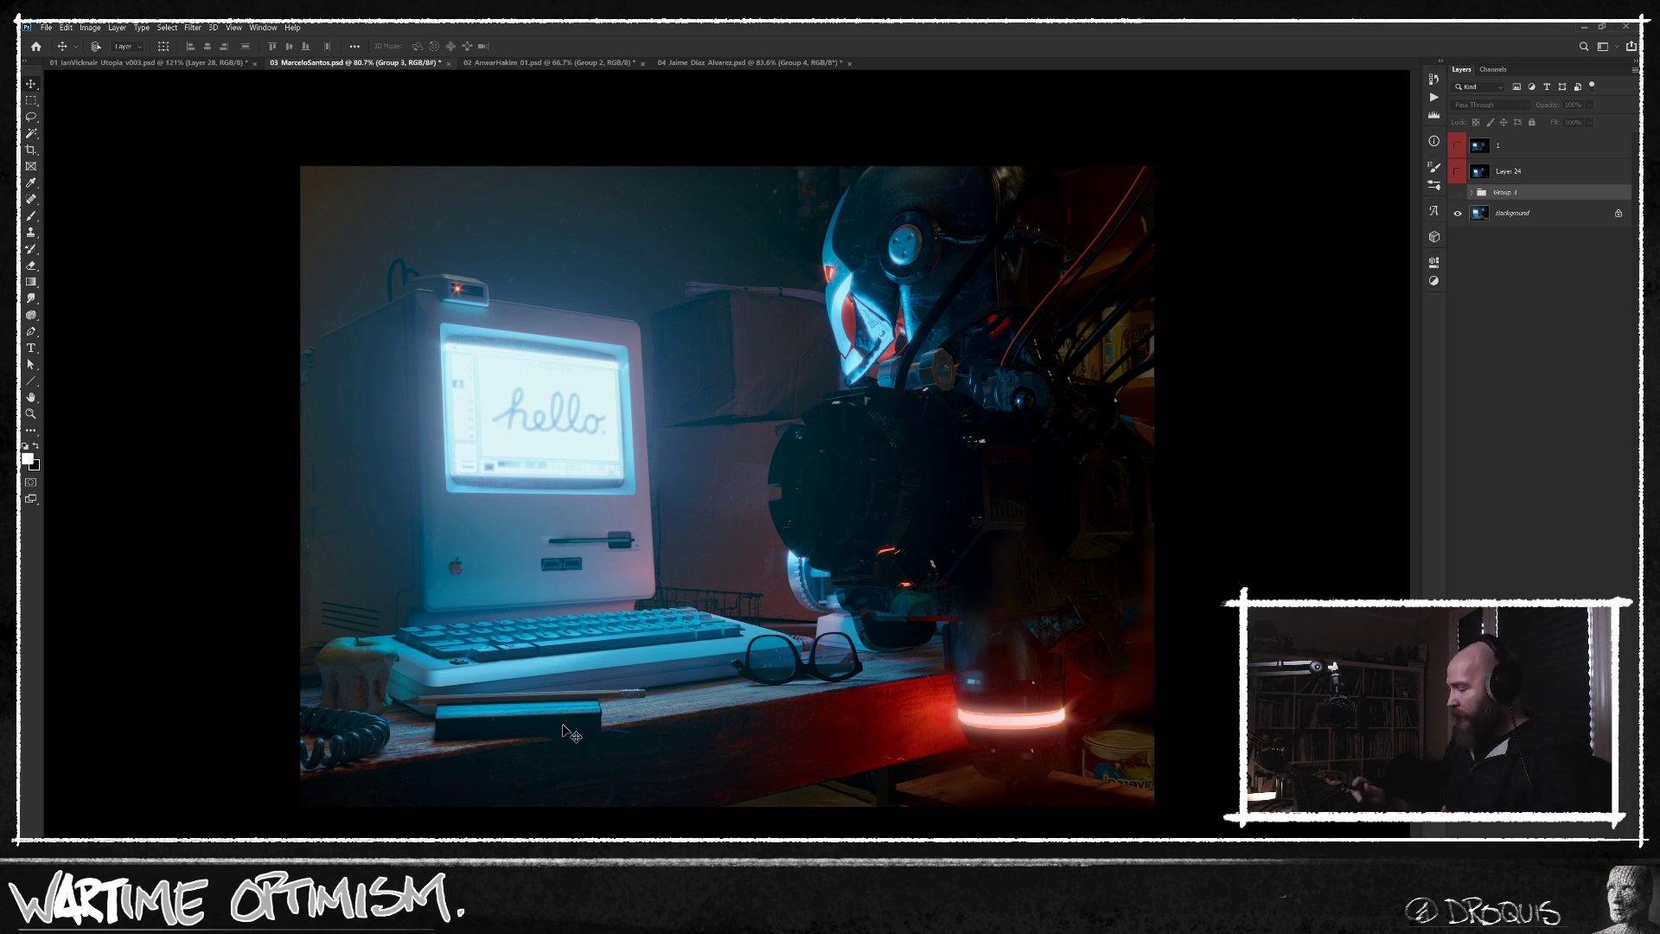
# Step: Toggle layer 1 and Layer 24 visibility to compare the painted, letterboxed and original versions
pyautogui.click(1467, 156)
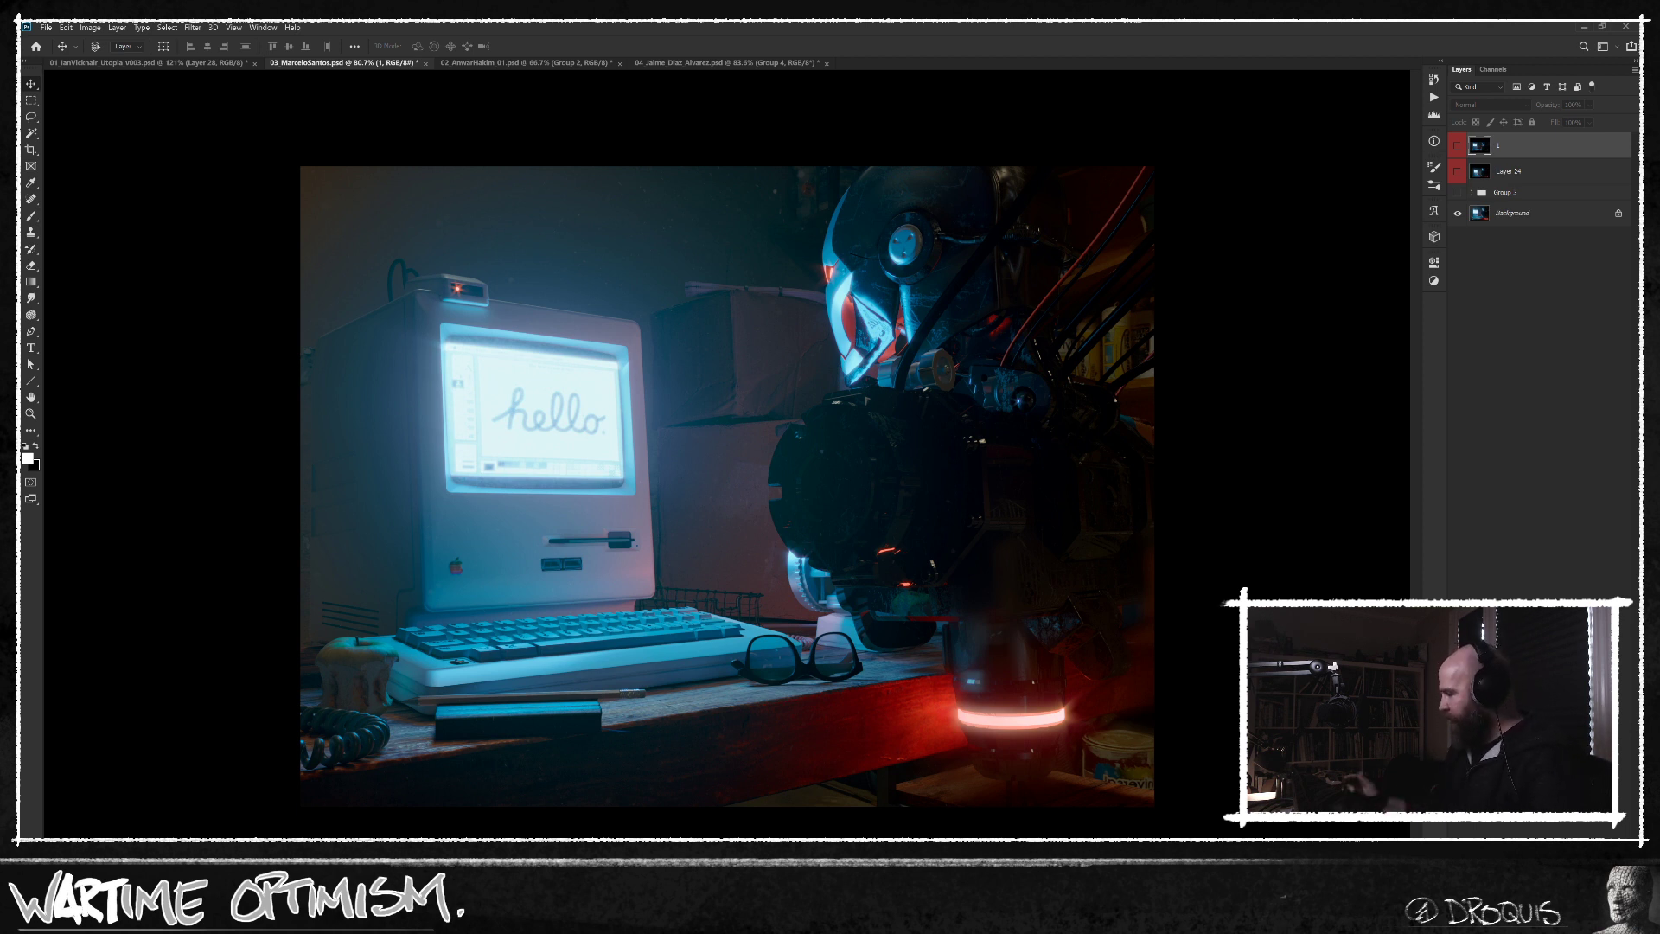
pyautogui.click(1458, 145)
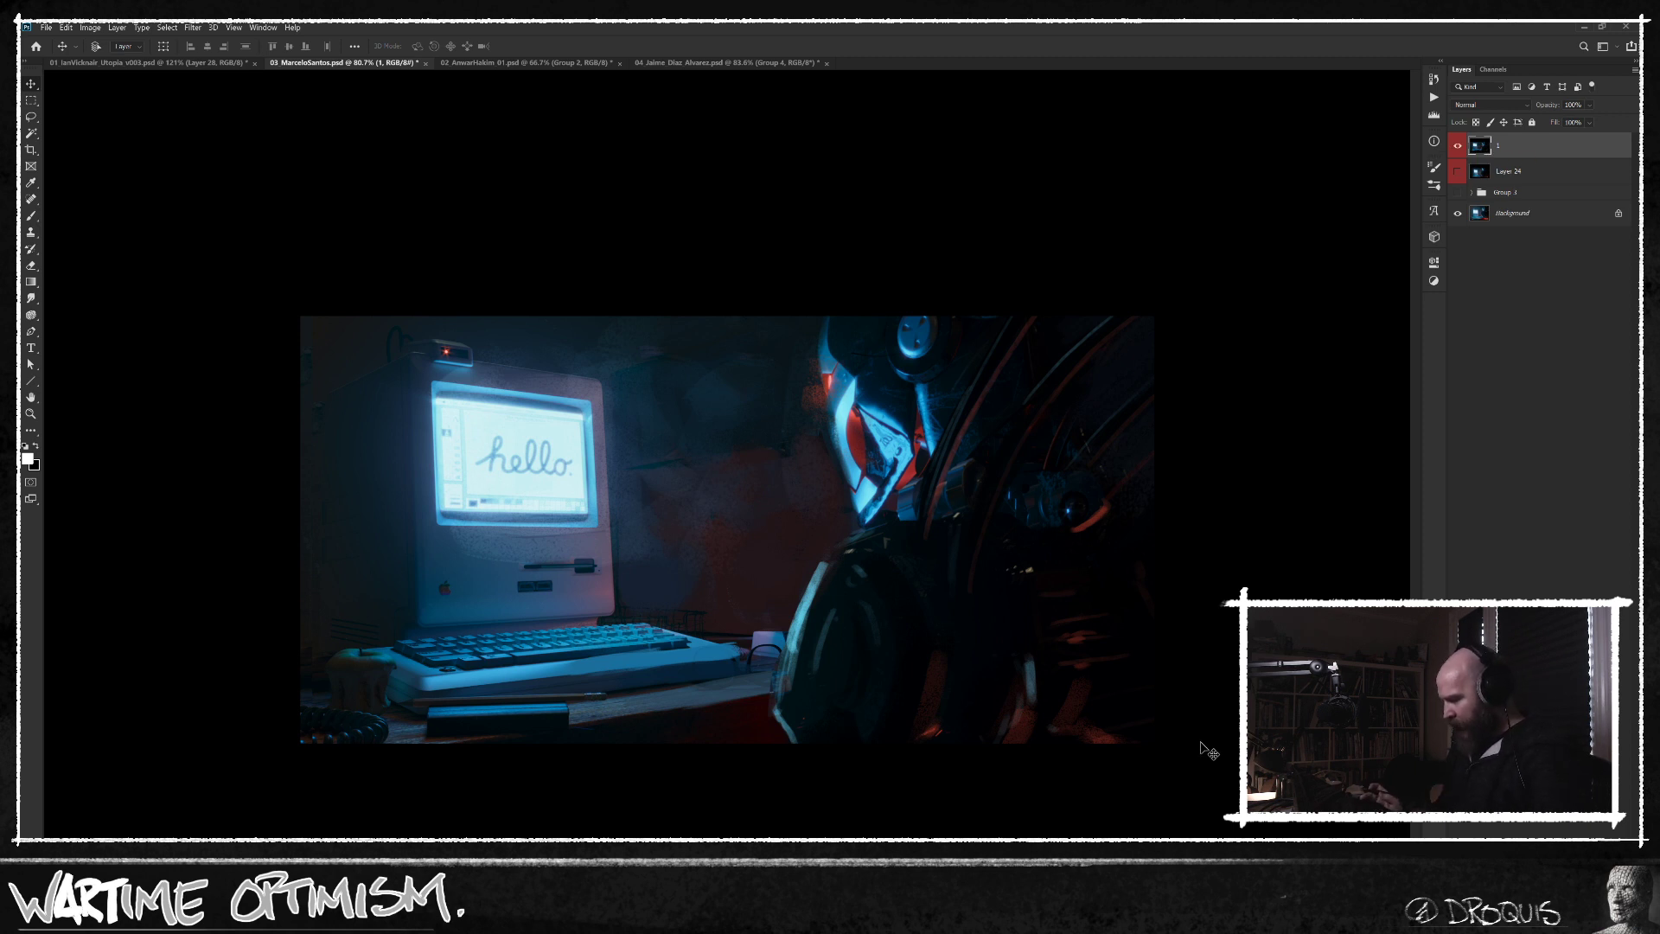
pyautogui.click(1458, 147)
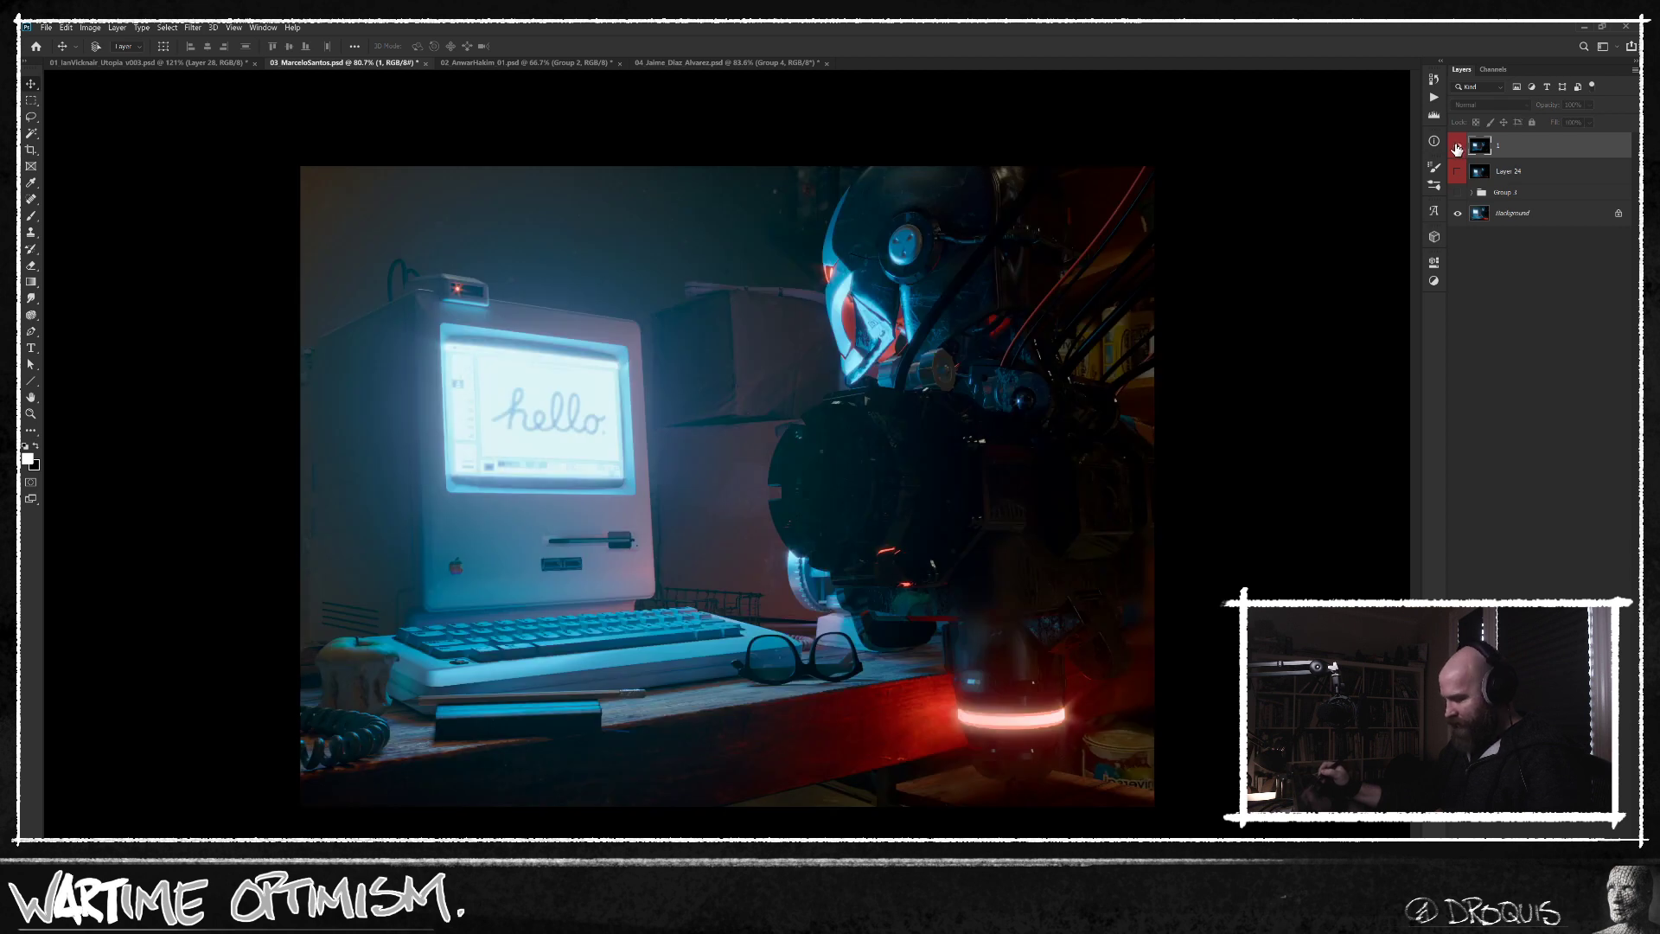
pyautogui.click(1458, 147)
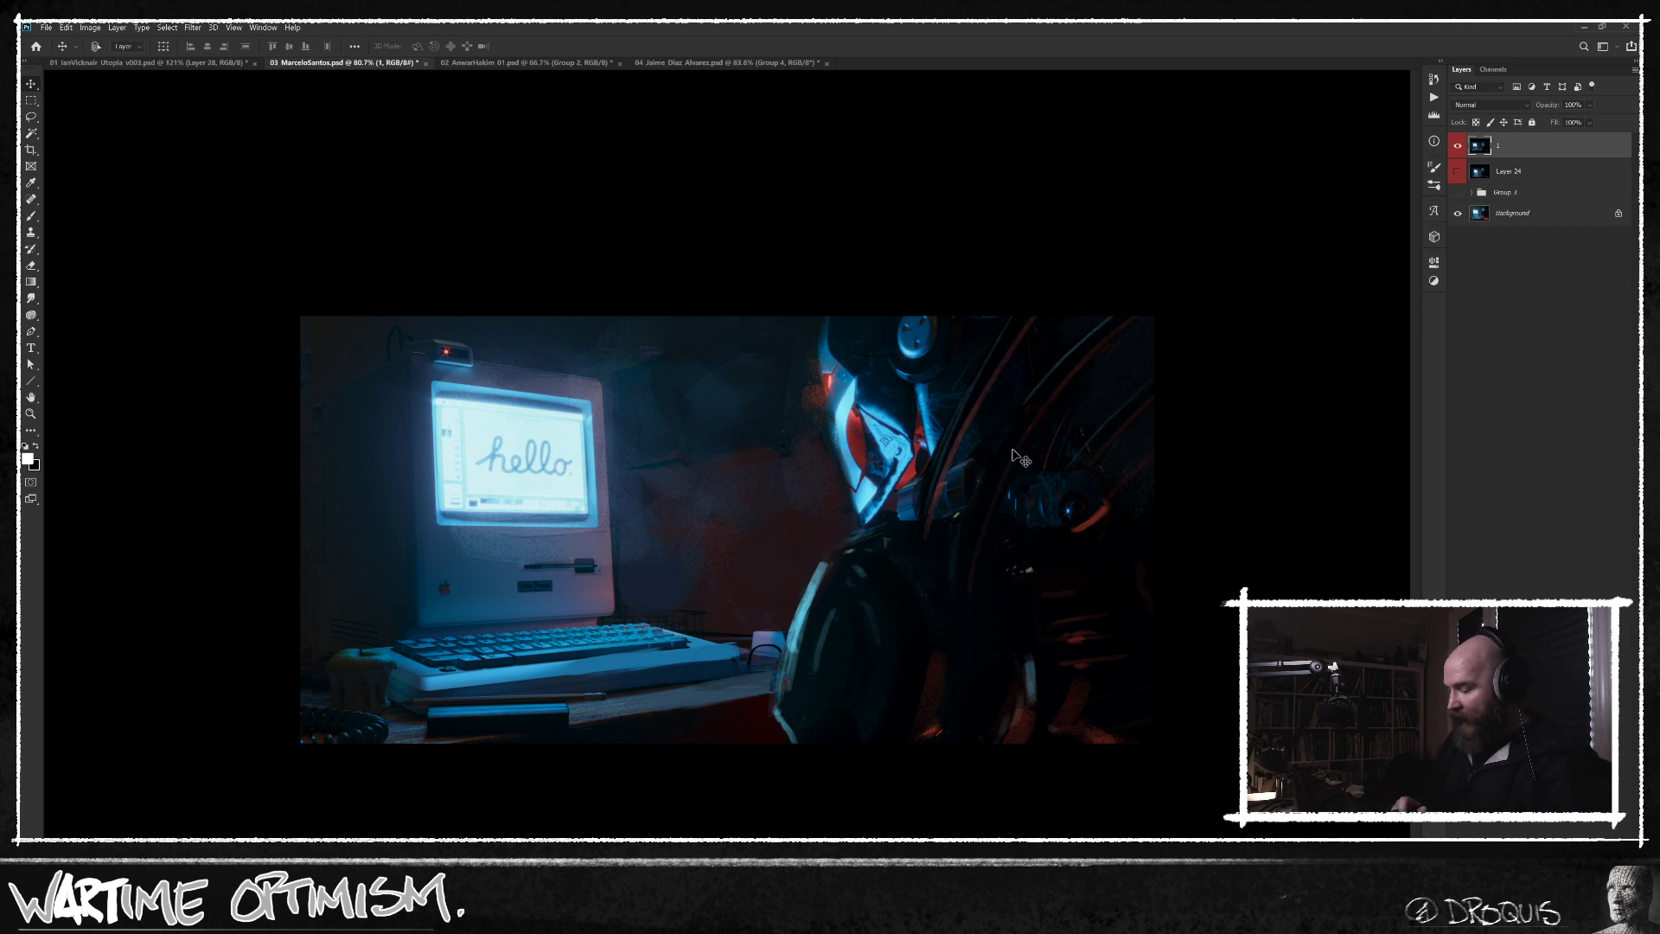
pyautogui.click(1459, 147)
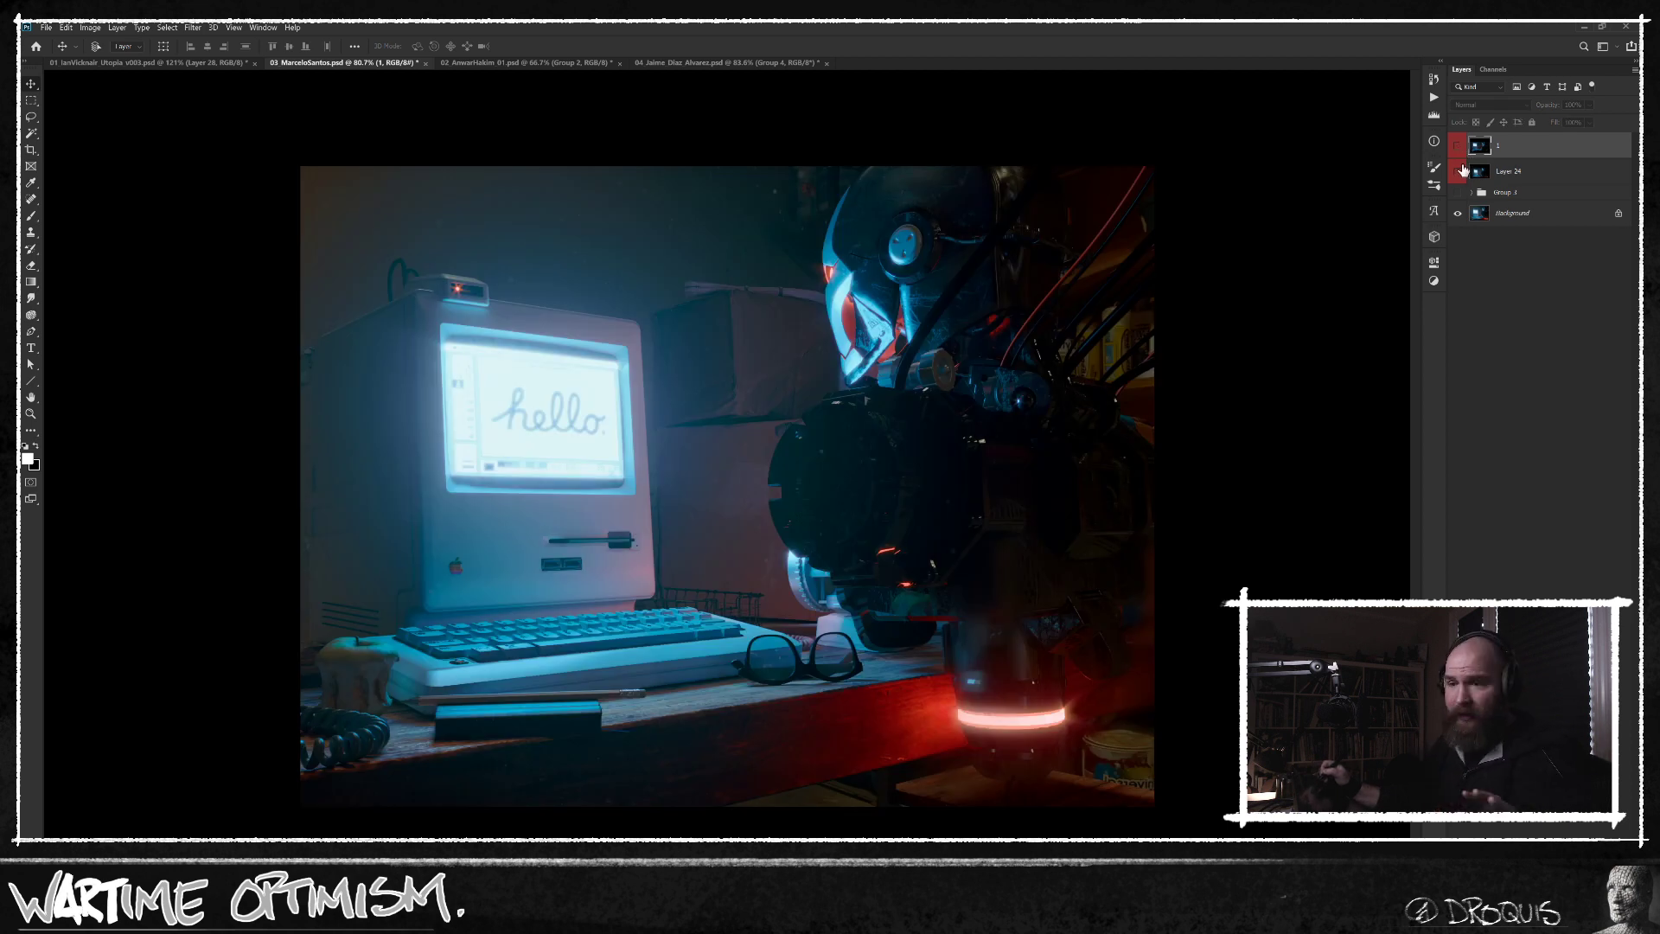
pyautogui.click(1458, 172)
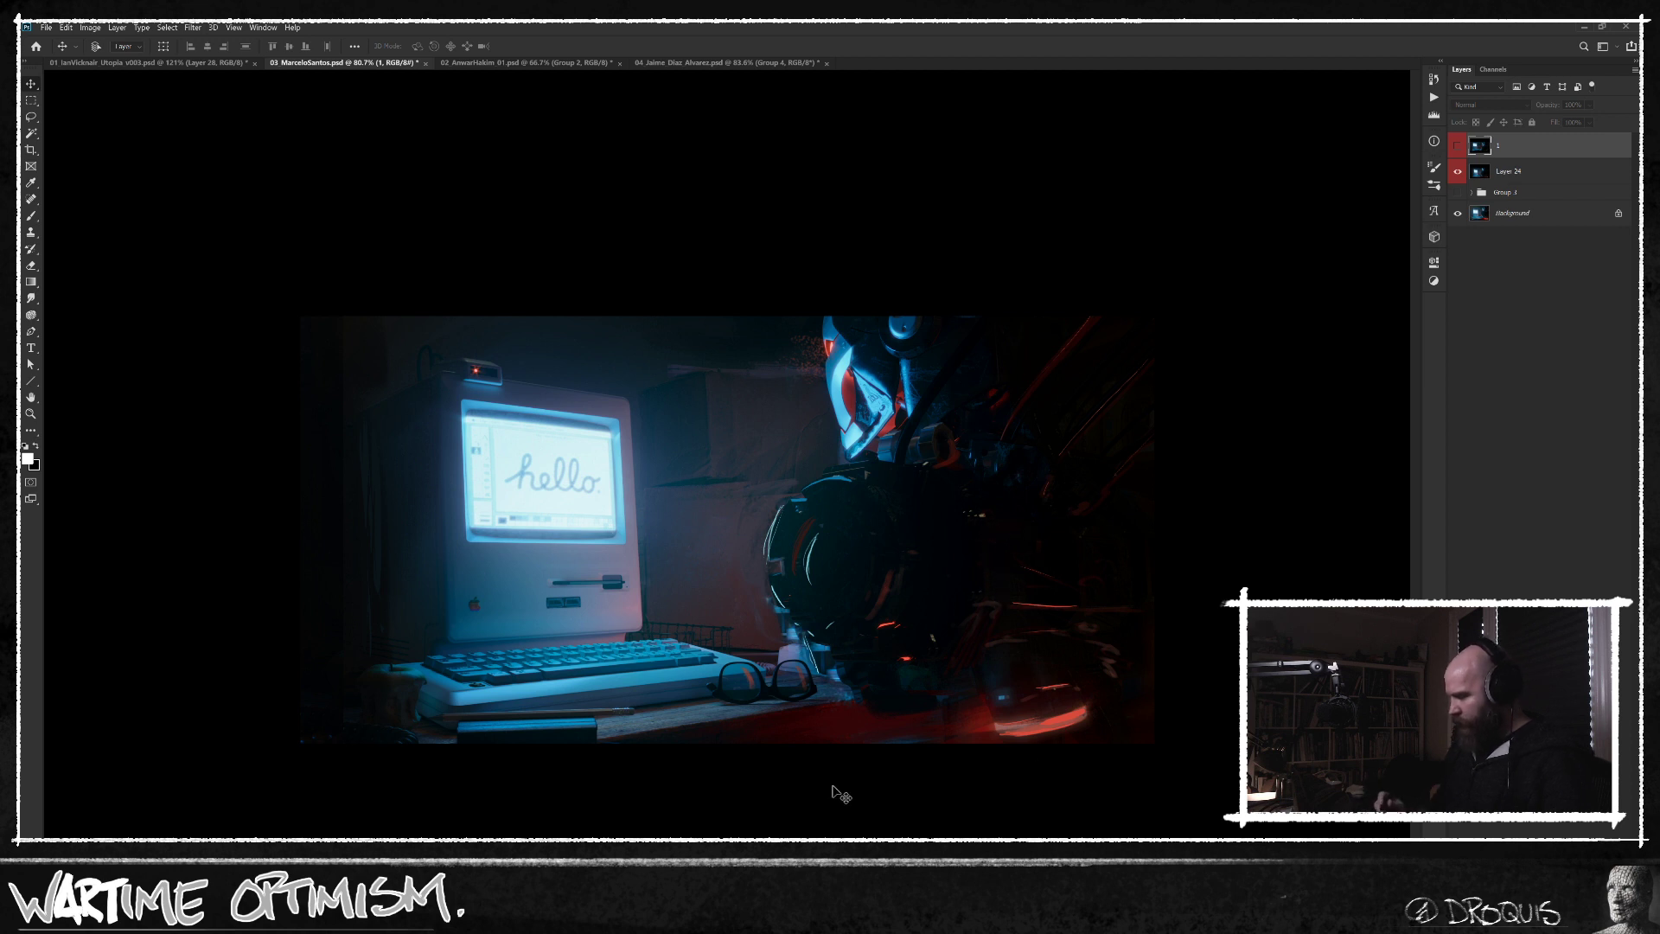
pyautogui.click(1458, 145)
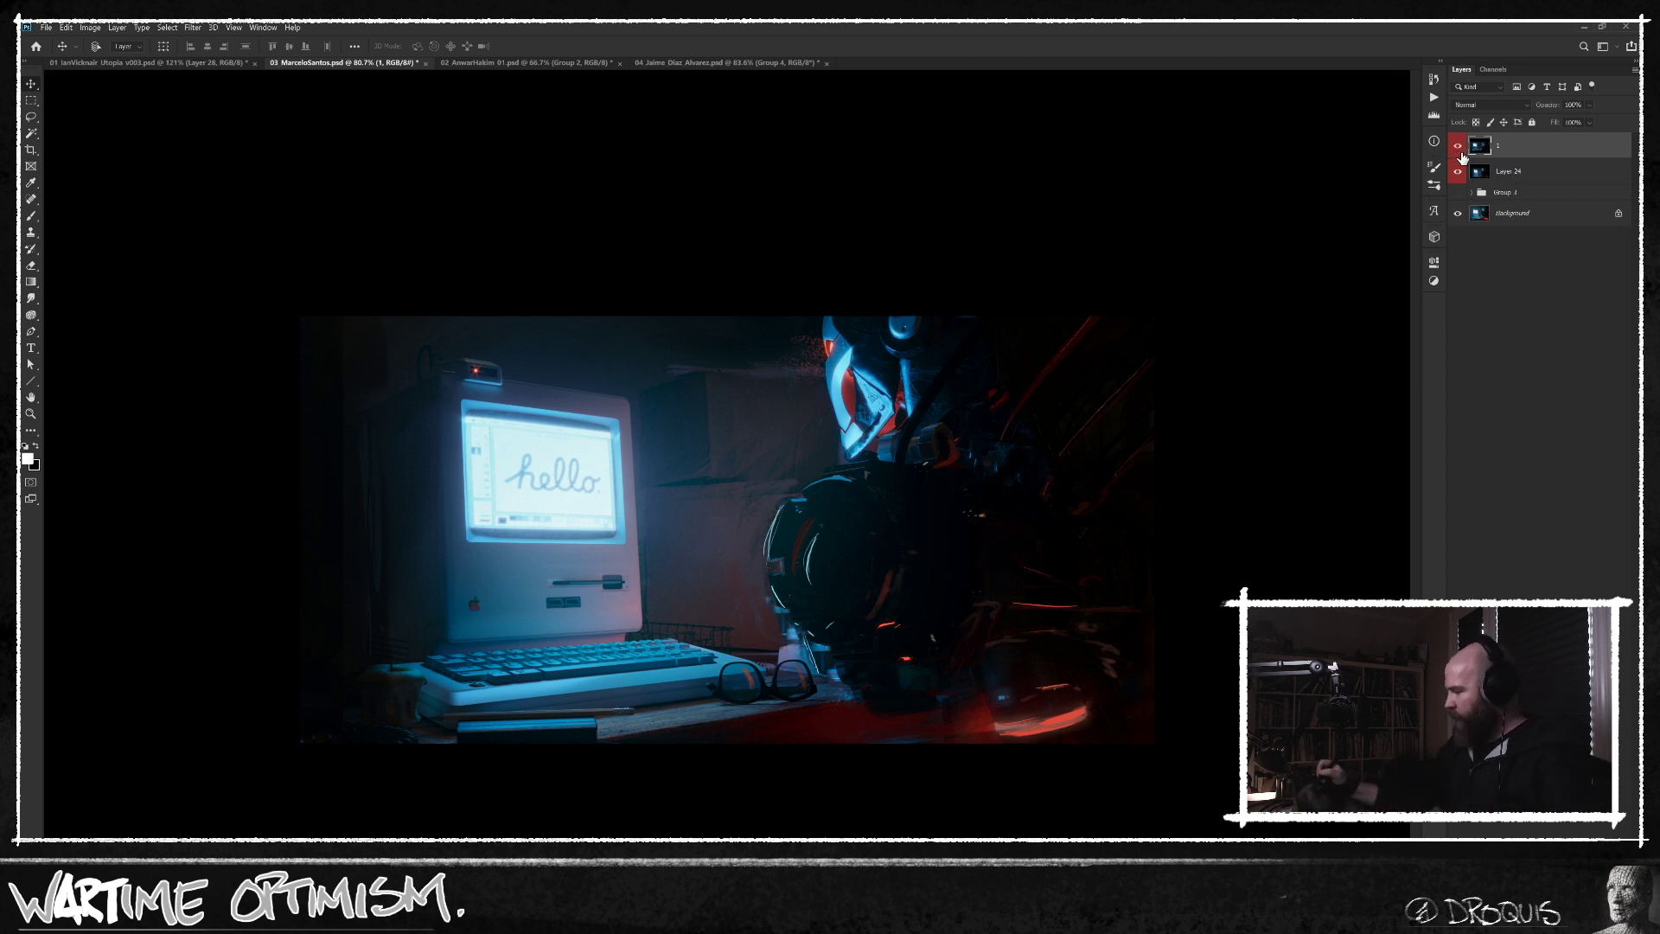
pyautogui.click(1457, 171)
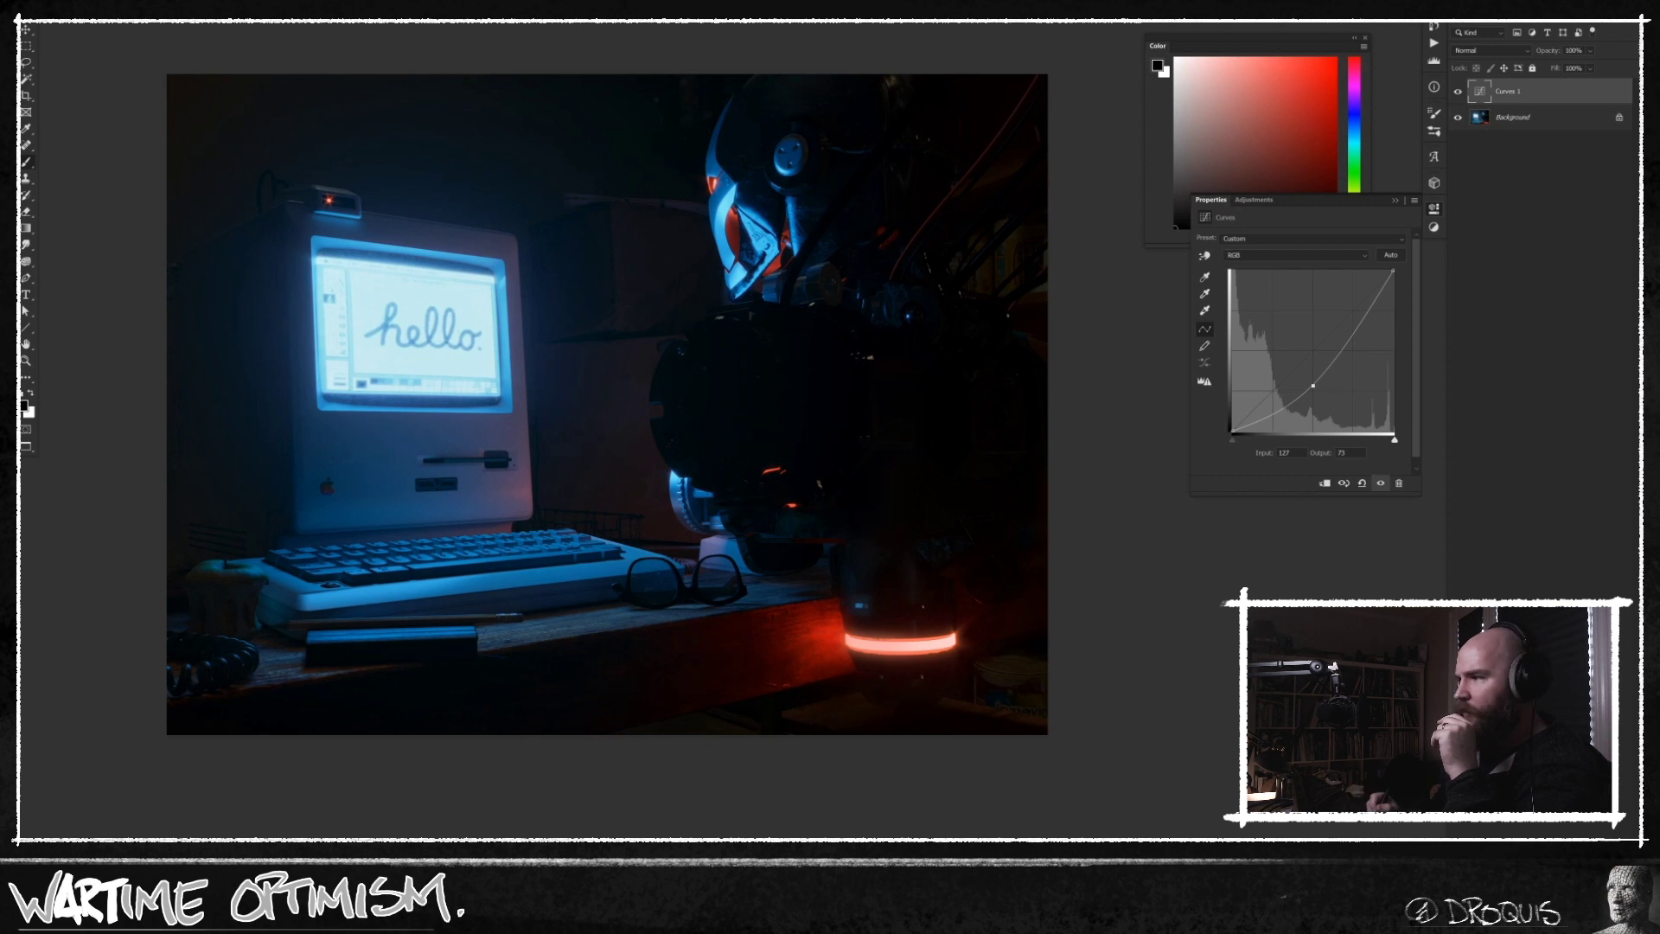
# Step: Mask the first darkening Curves onto the Mac region and nudge its curve point slightly brighter
pyautogui.press('b')
pyautogui.moveTo(437, 325); pyautogui.dragTo(767, 574)
pyautogui.hotkey('ctrl', 'i')
pyautogui.moveTo(346, 285); pyautogui.dragTo(622, 553)
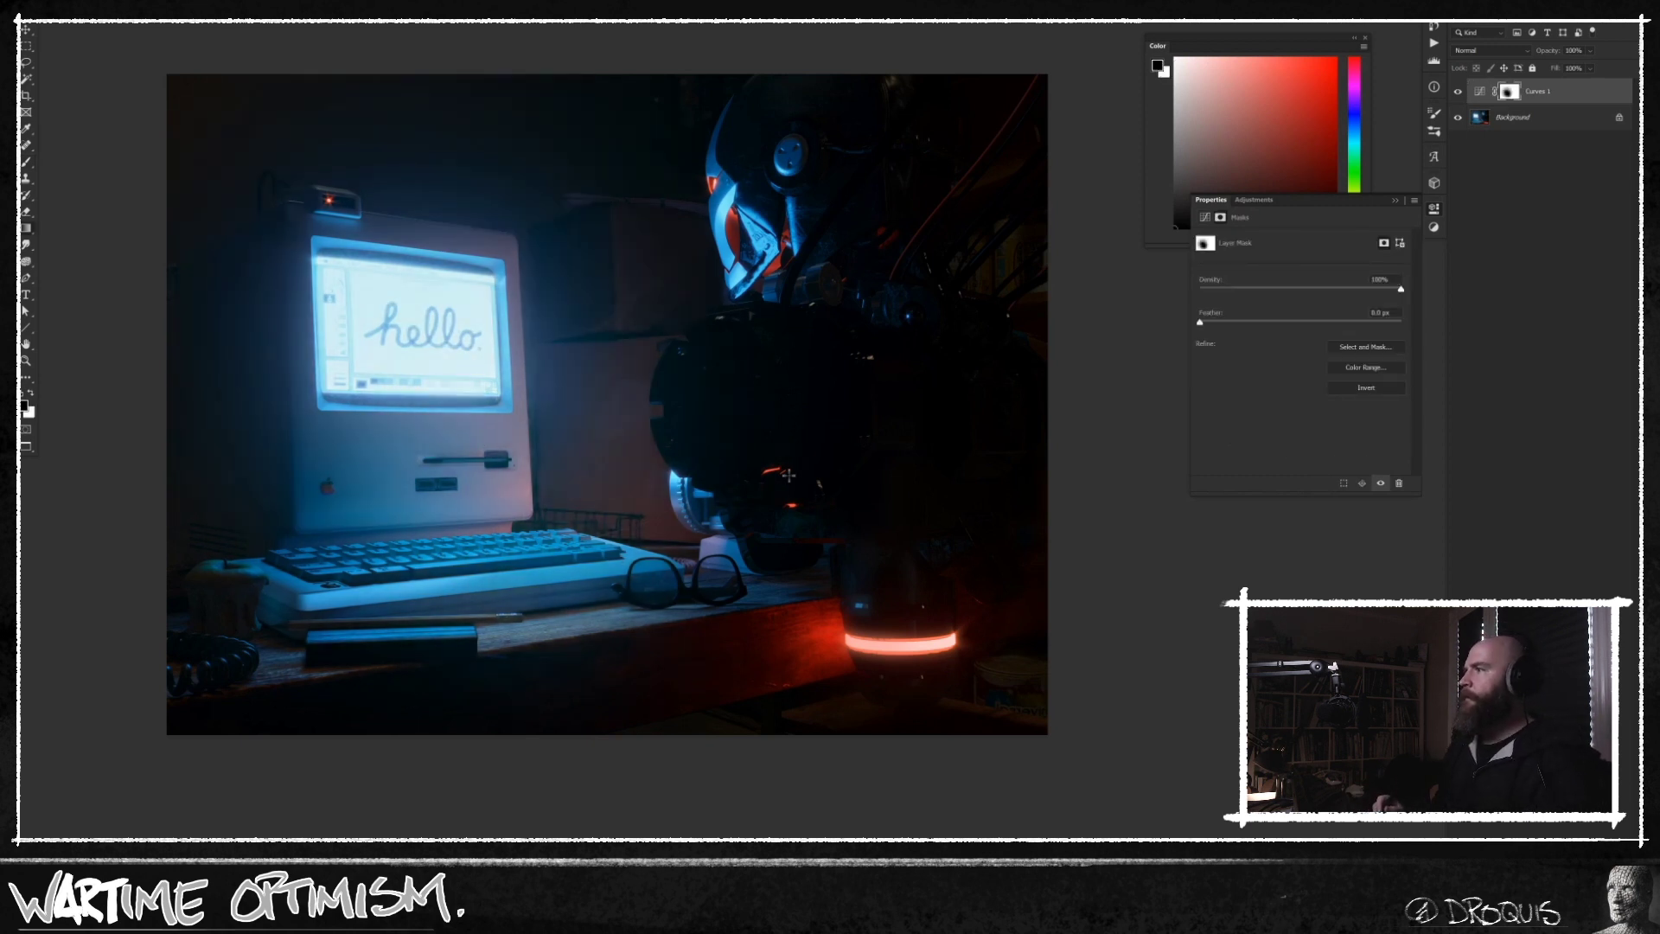
pyautogui.moveTo(623, 450); pyautogui.dragTo(761, 588)
pyautogui.click(1205, 217)
pyautogui.moveTo(1312, 383); pyautogui.dragTo(1309, 380)
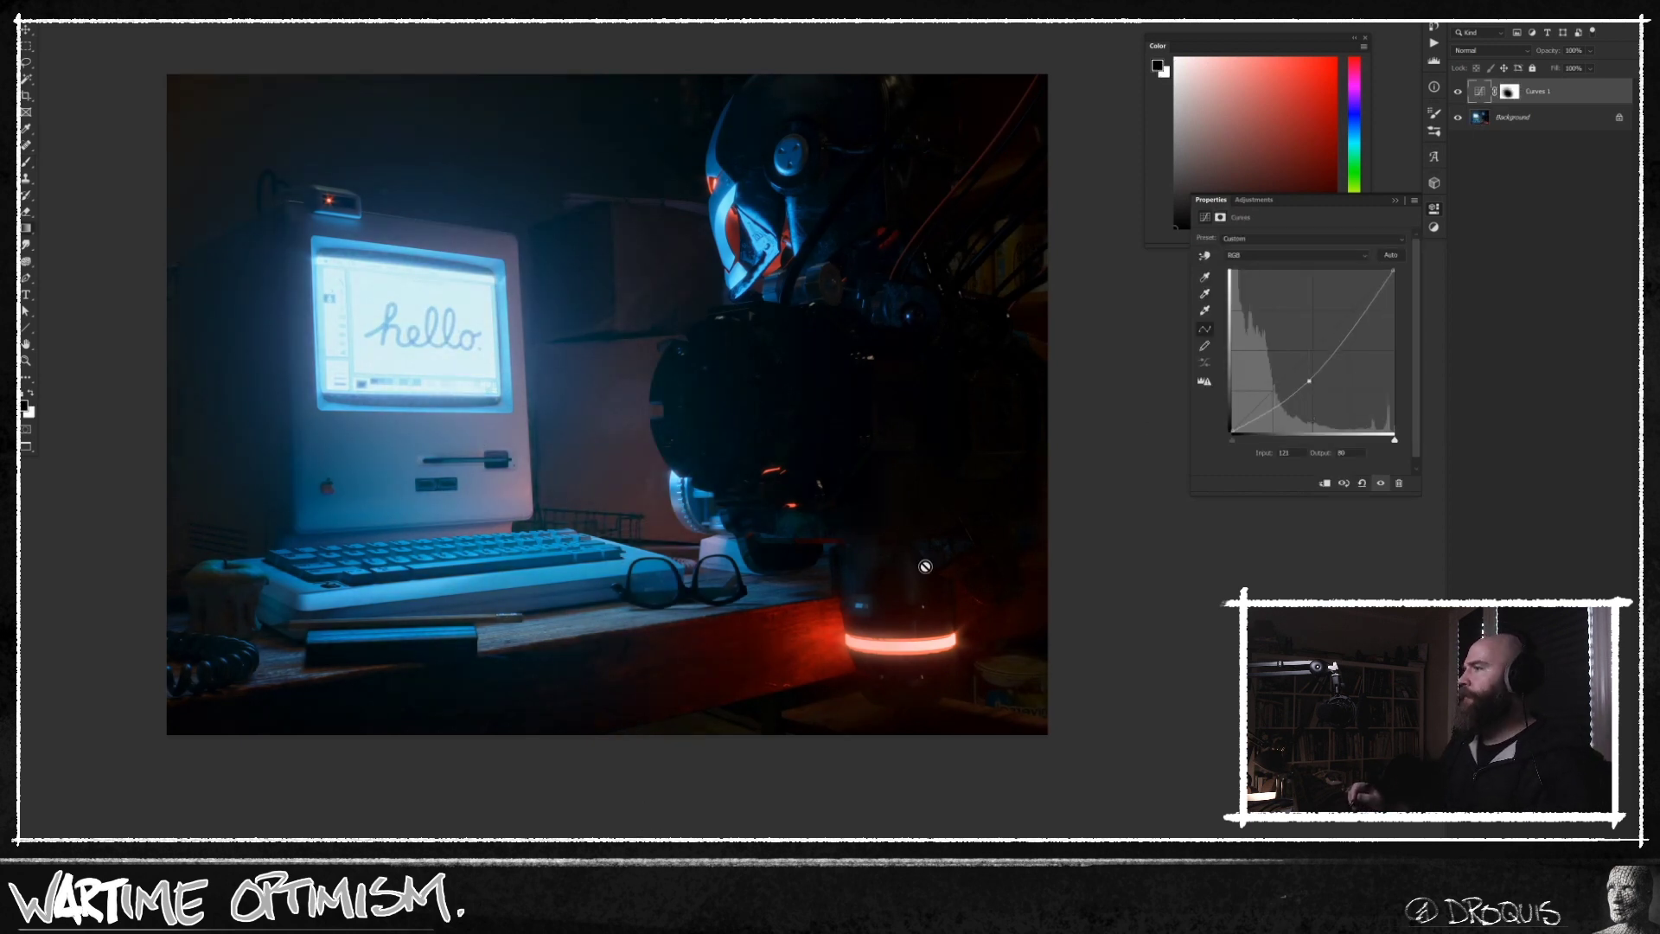
# Step: Add a second masked Curves, painting it in on the Mac's left side and the table front
pyautogui.press('F2')
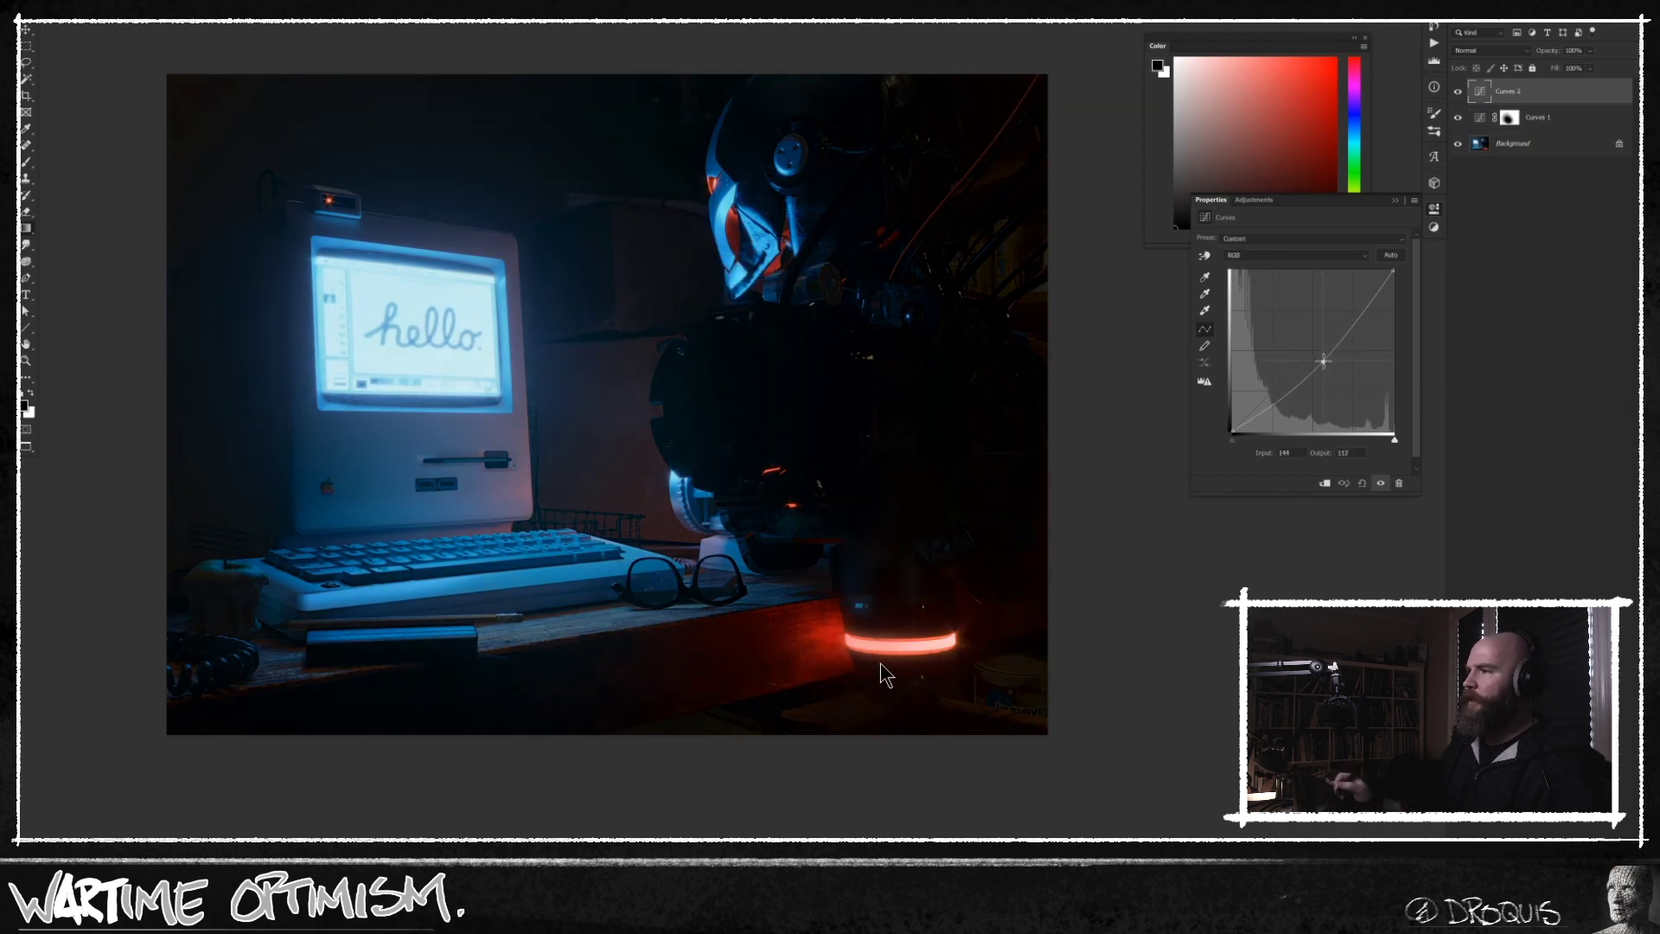
pyautogui.rightClick(735, 406)
pyautogui.press('Escape')
pyautogui.press('x')
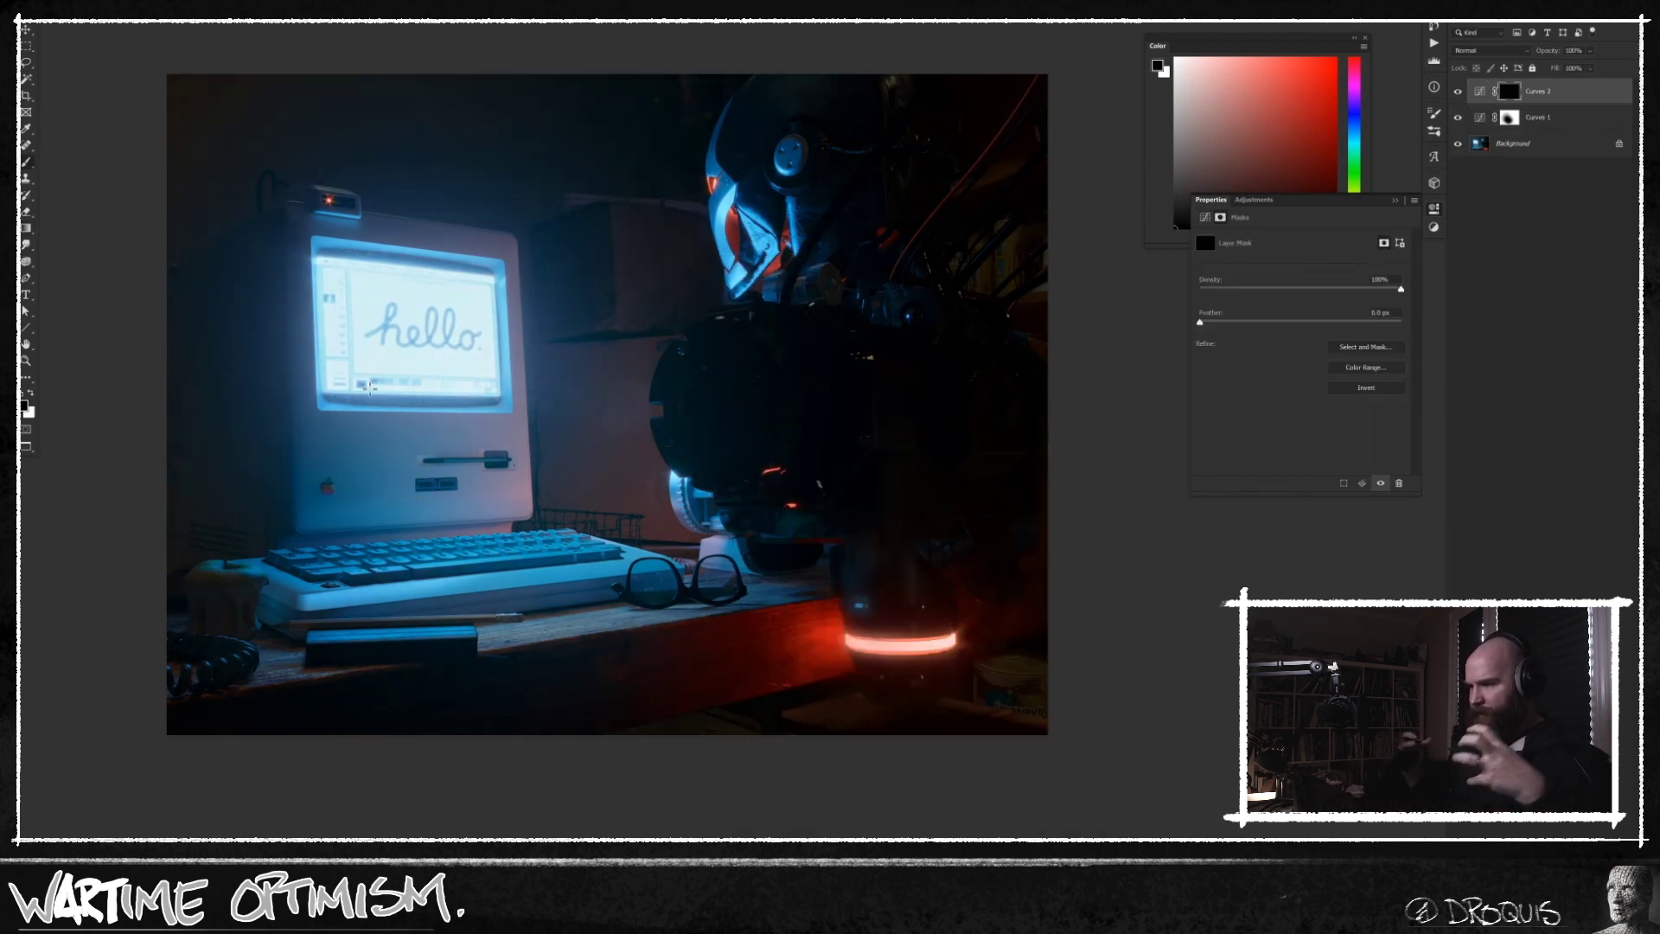
pyautogui.moveTo(302, 251); pyautogui.dragTo(298, 432)
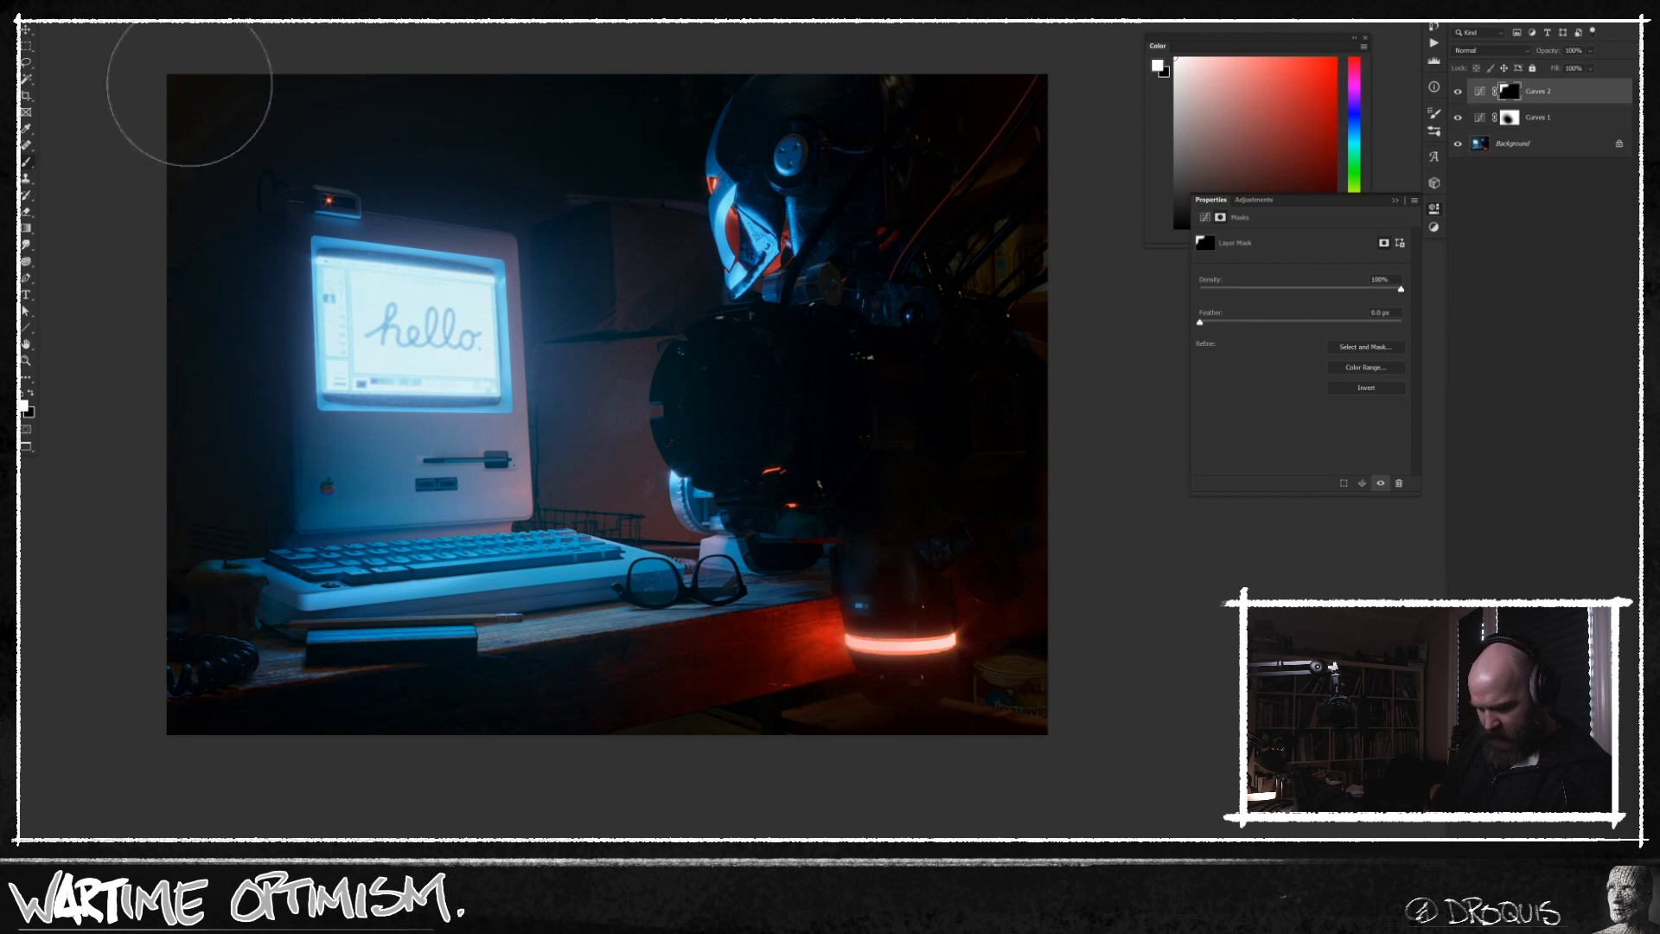
pyautogui.moveTo(1008, 728)
pyautogui.mouseDown()
pyautogui.moveTo(740, 686)
pyautogui.moveTo(194, 688)
pyautogui.mouseUp()
# Step: Add a third Curves adjustment and stamp all visible layers onto a new layer
pyautogui.hotkey('ctrl', 'alt', 'm')
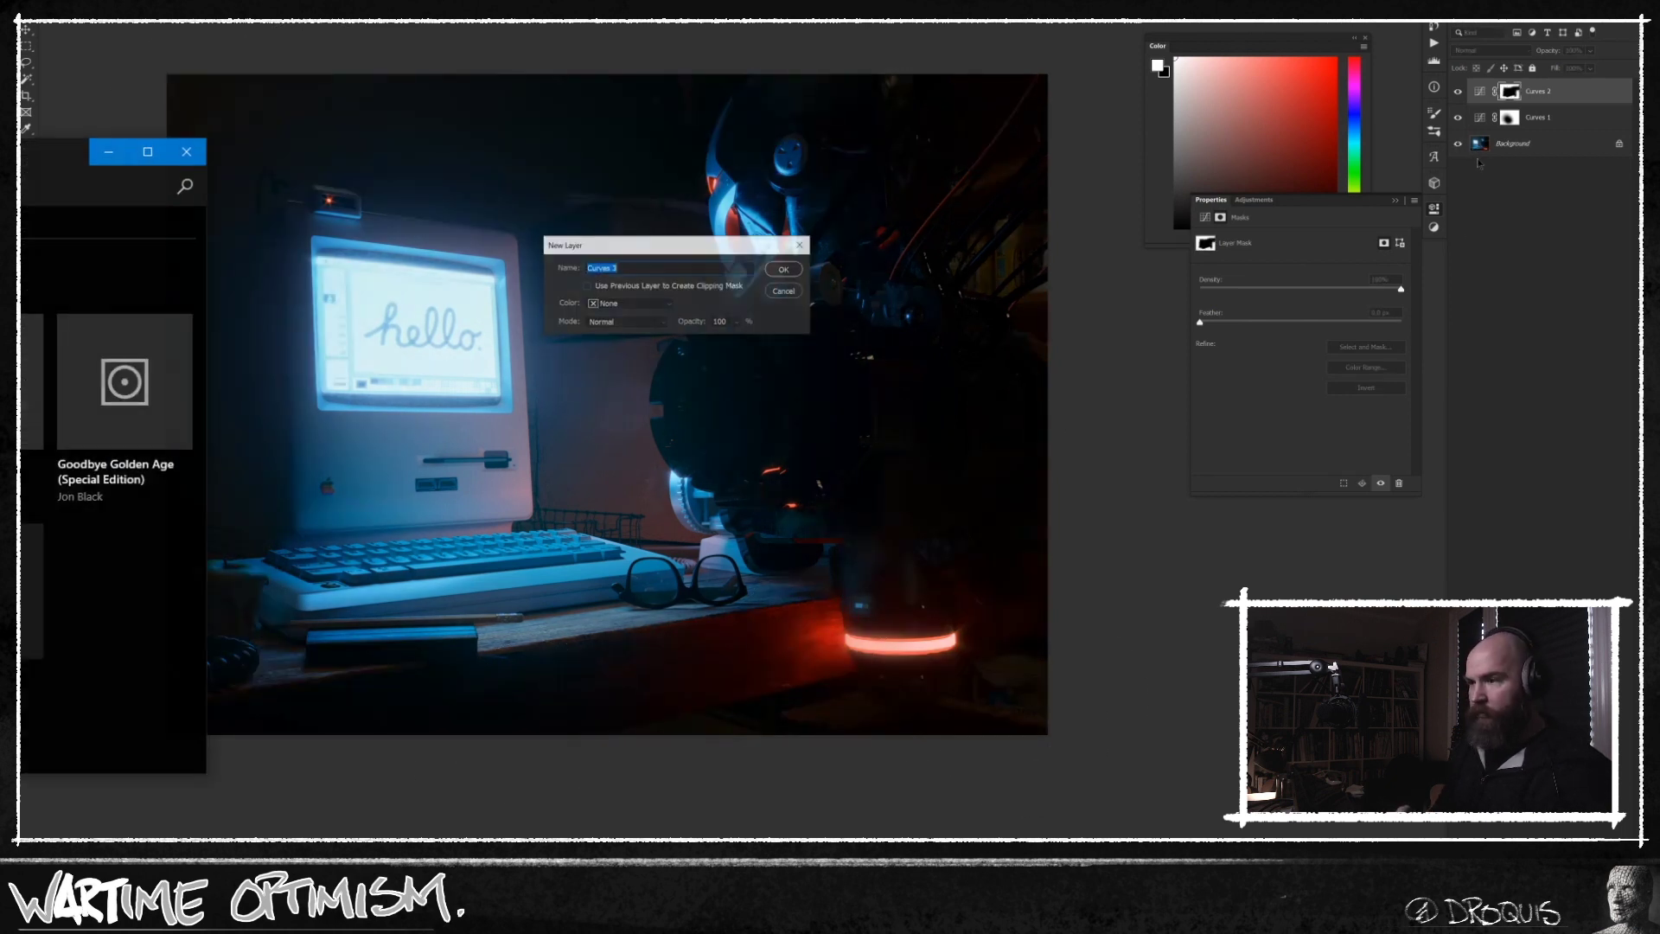
pyautogui.press('Return')
pyautogui.click(944, 510)
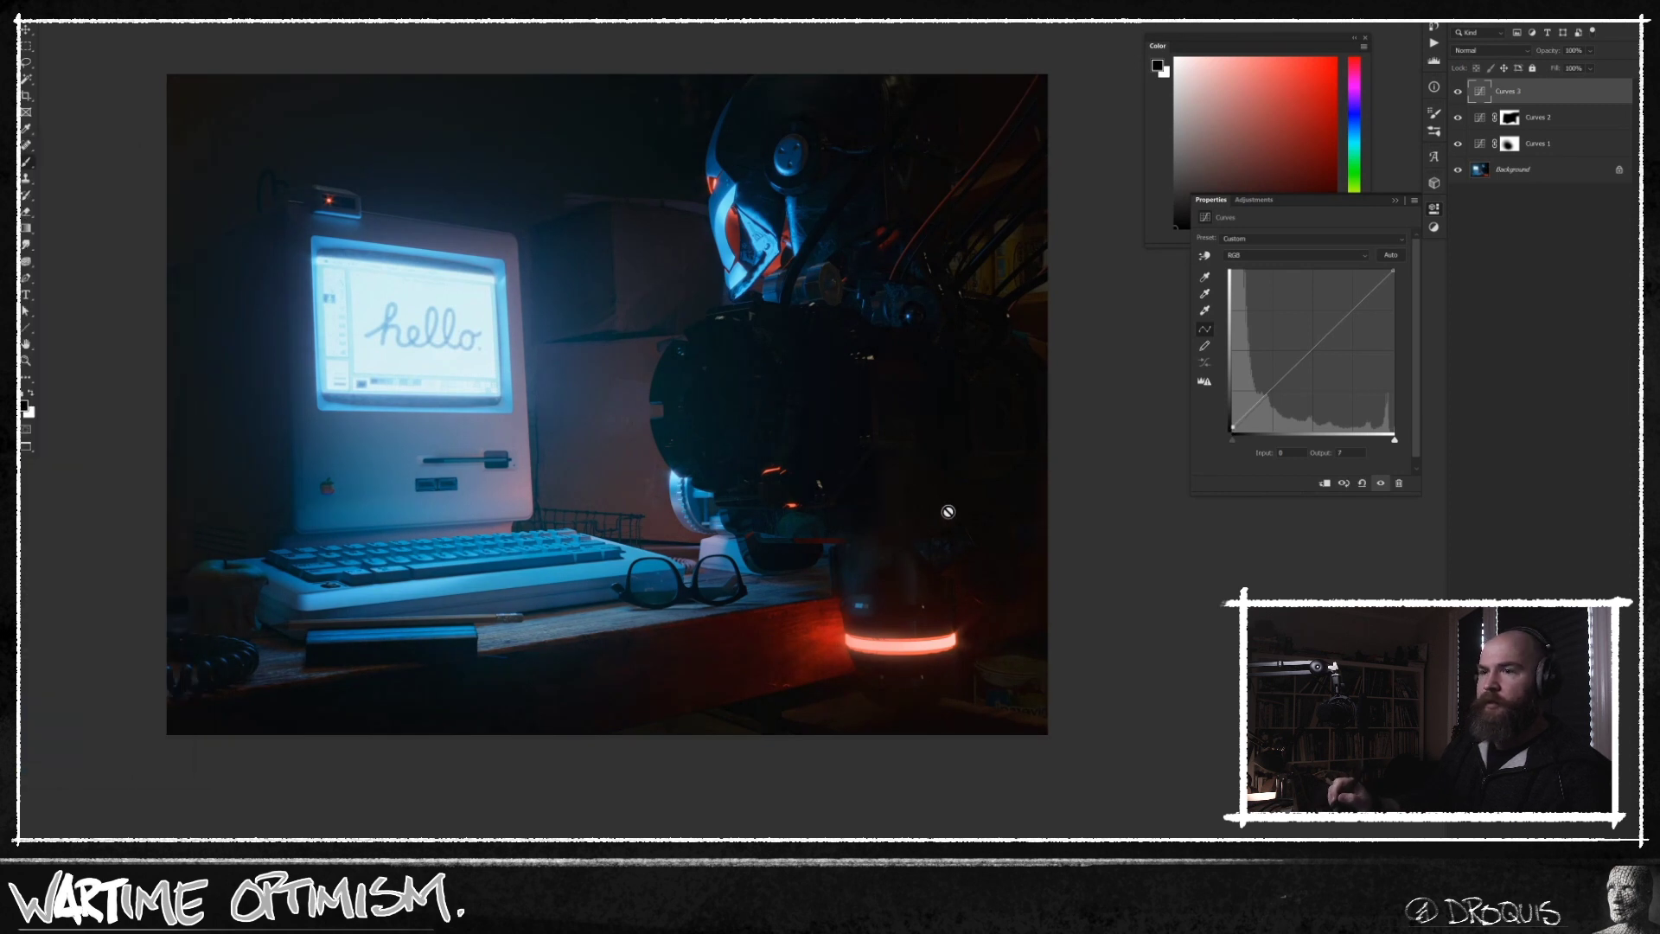
pyautogui.hotkey('ctrl', 'alt', 'shift', 'e')
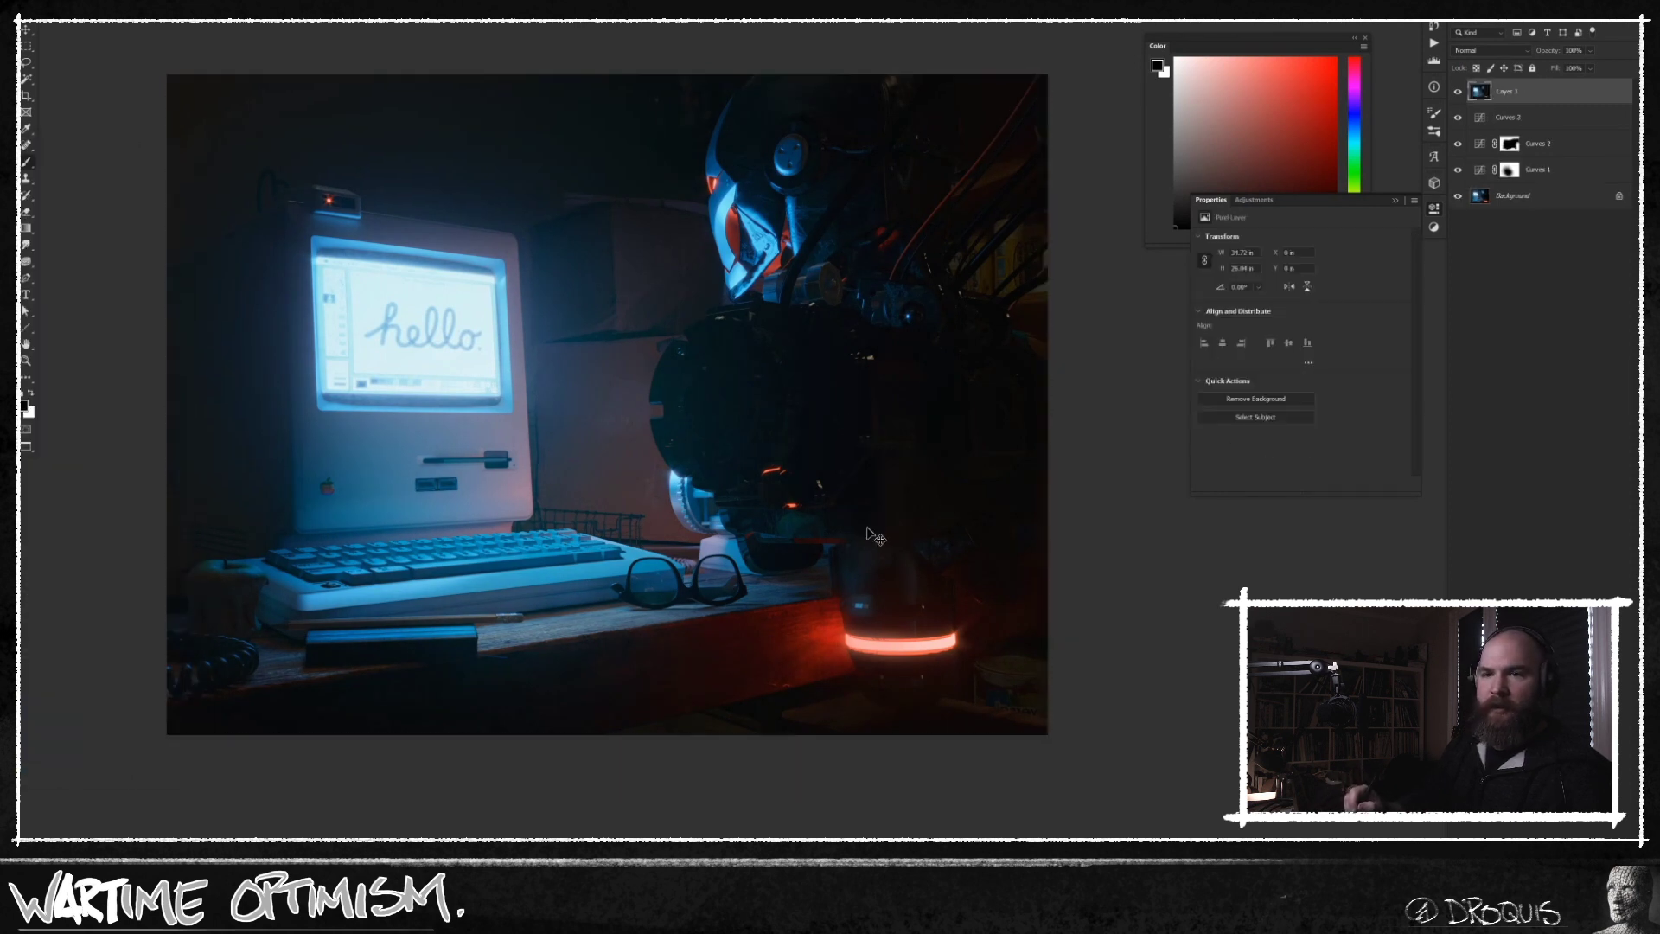
# Step: Fill a black band across the bottom, turn the canvas surround black, and lower the band
pyautogui.press('Return')
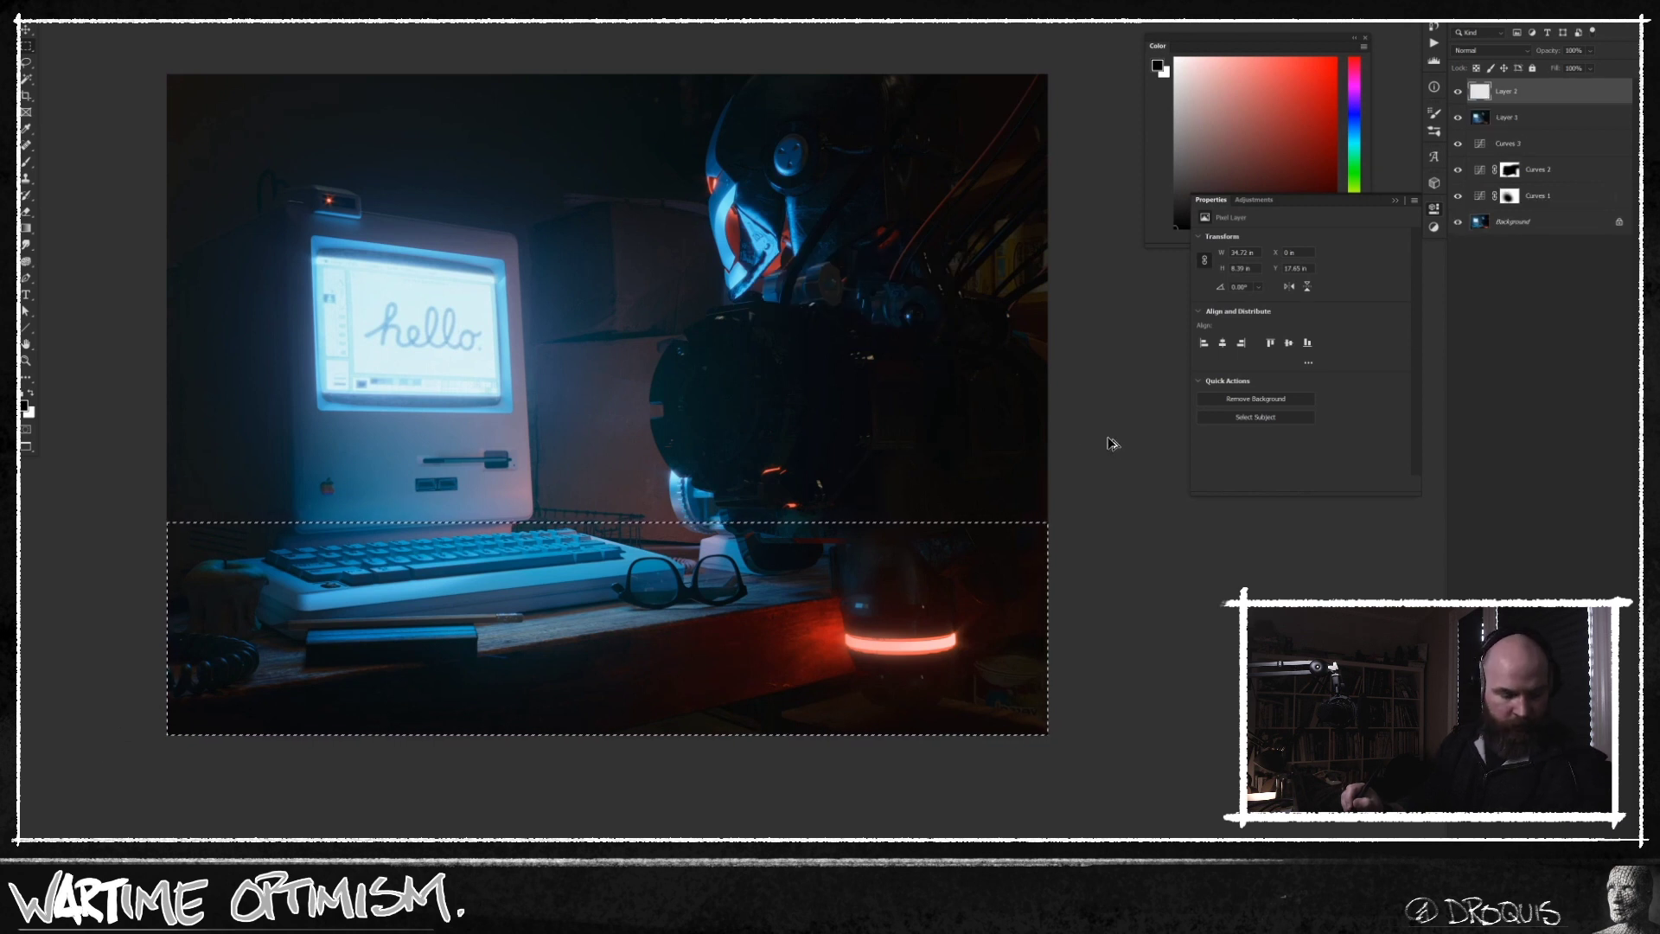
pyautogui.rightClick(1131, 555)
pyautogui.click(1155, 568)
pyautogui.moveTo(941, 562); pyautogui.dragTo(882, 650)
pyautogui.scroll(-1, 900, 648)
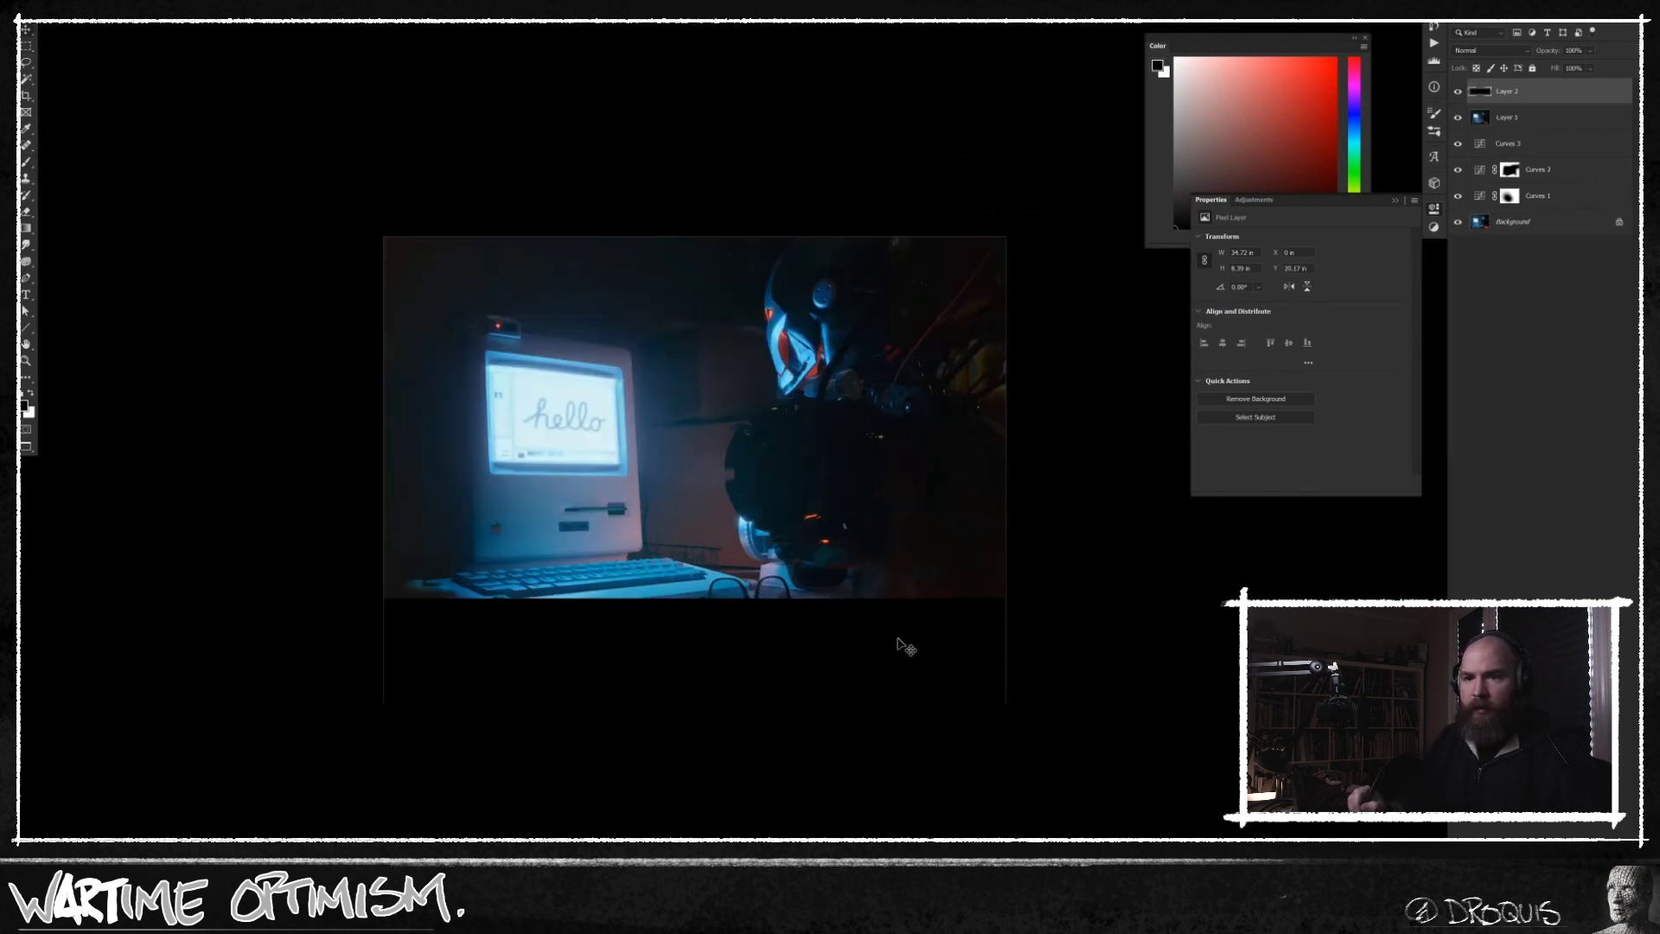
# Step: Alt-drag a copy of the black band to the top and push the bottom band slightly lower
pyautogui.moveTo(908, 677); pyautogui.dragTo(891, 206)
pyautogui.scroll(1, 899, 661)
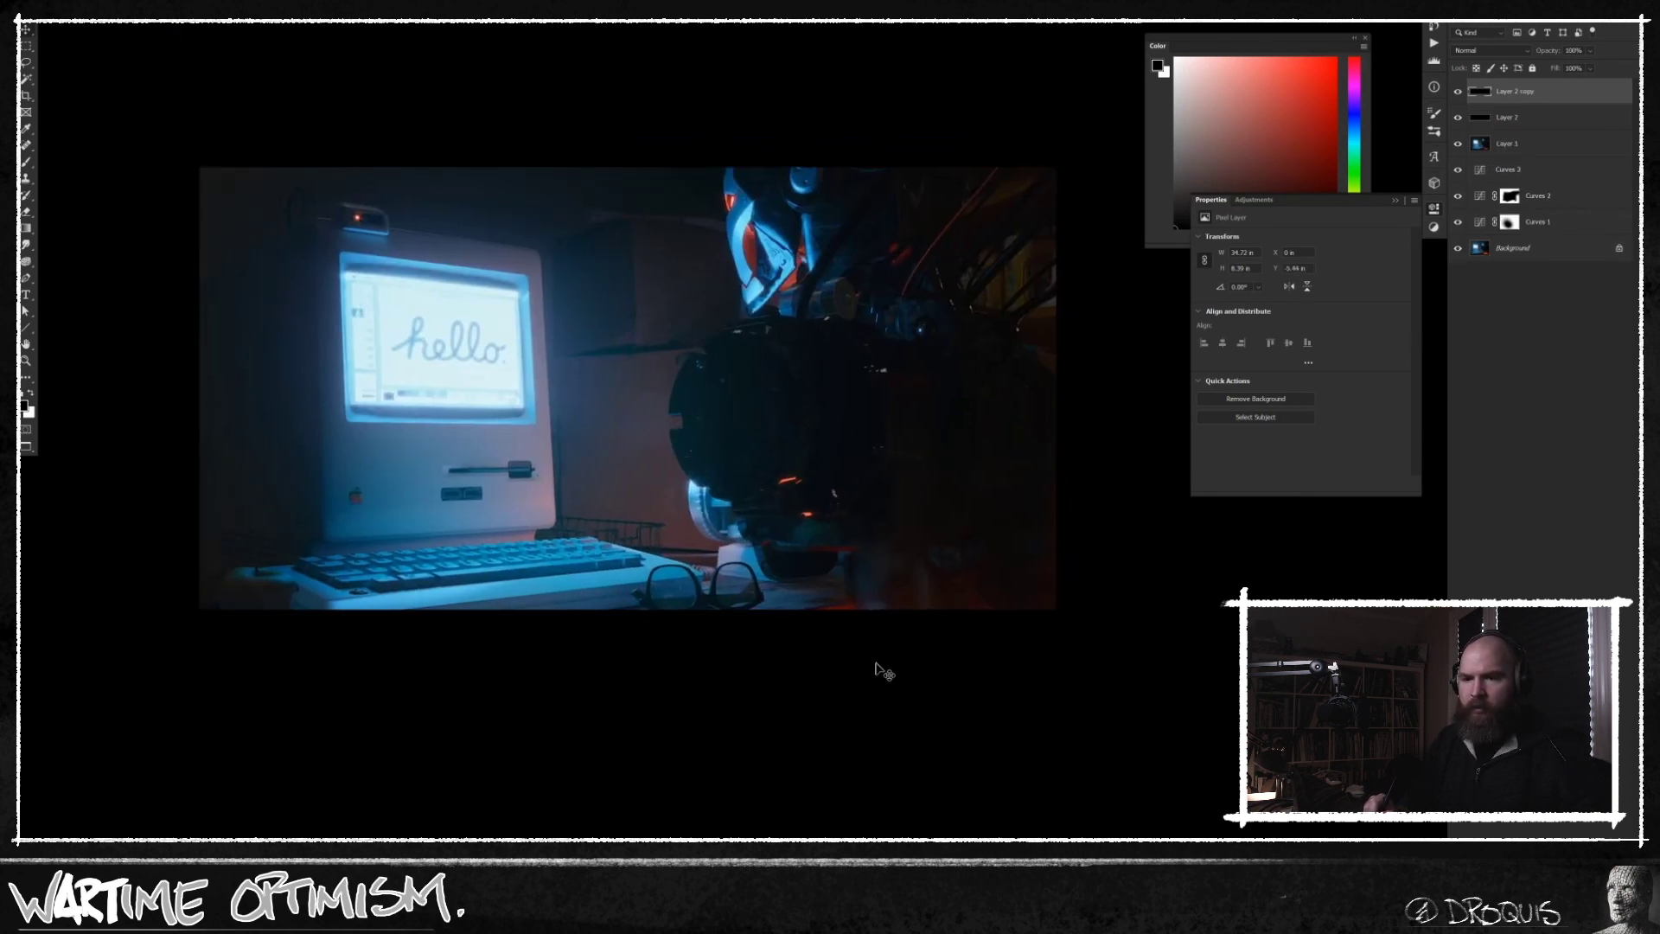
pyautogui.moveTo(857, 664); pyautogui.dragTo(808, 675)
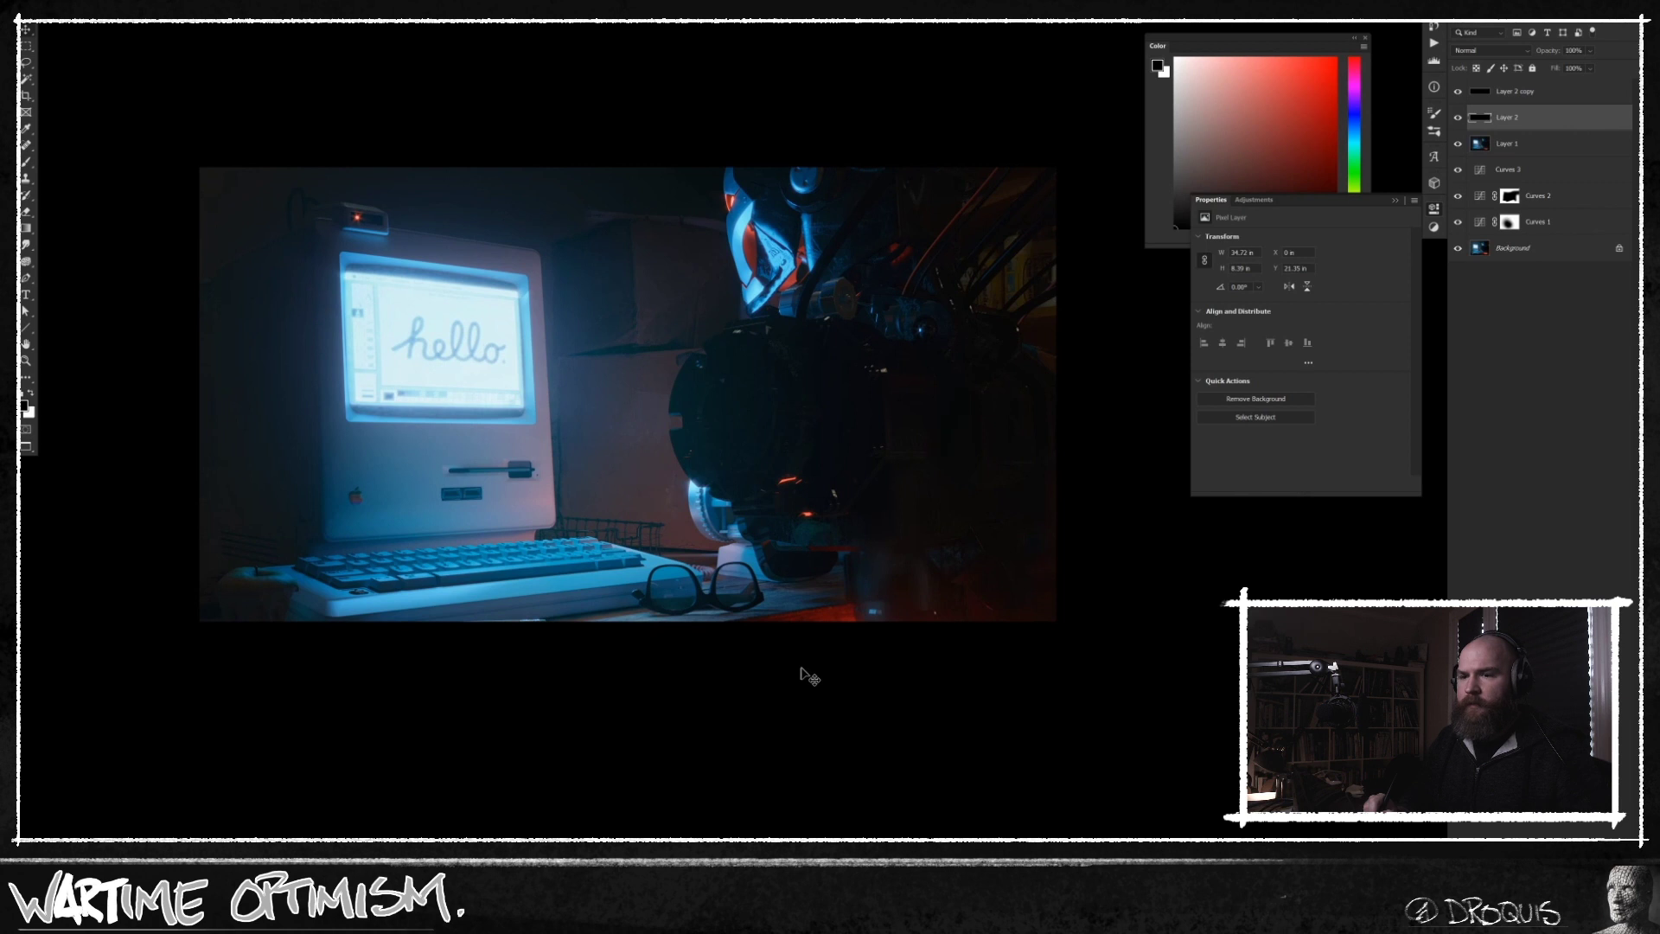
# Step: Toggle the black bands and the original photo on and off to compare
pyautogui.moveTo(1460, 92)
pyautogui.mouseDown()
pyautogui.moveTo(1461, 118)
pyautogui.moveTo(1459, 92)
pyautogui.mouseUp()
pyautogui.keyDown('alt'); pyautogui.click(1459, 248); pyautogui.keyUp('alt')
pyautogui.keyDown('alt'); pyautogui.click(1460, 248); pyautogui.keyUp('alt')
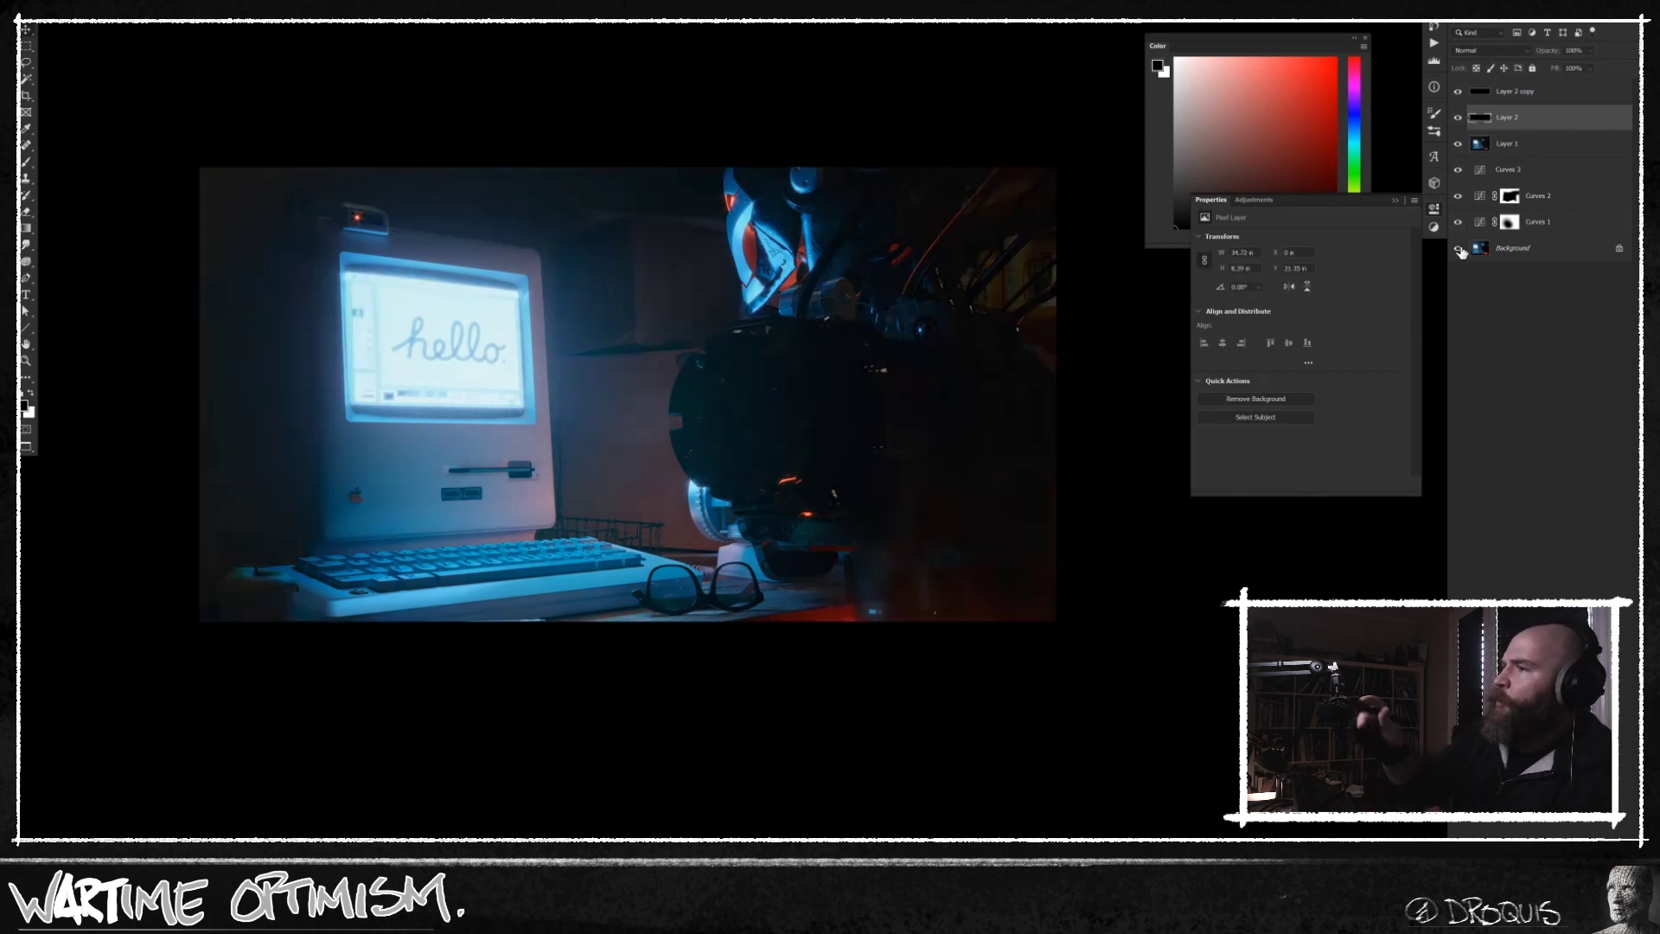
pyautogui.keyDown('alt'); pyautogui.click(1459, 248); pyautogui.keyUp('alt')
pyautogui.keyDown('alt'); pyautogui.click(1459, 248); pyautogui.keyUp('alt')
pyautogui.keyDown('alt'); pyautogui.click(1460, 248); pyautogui.keyUp('alt')
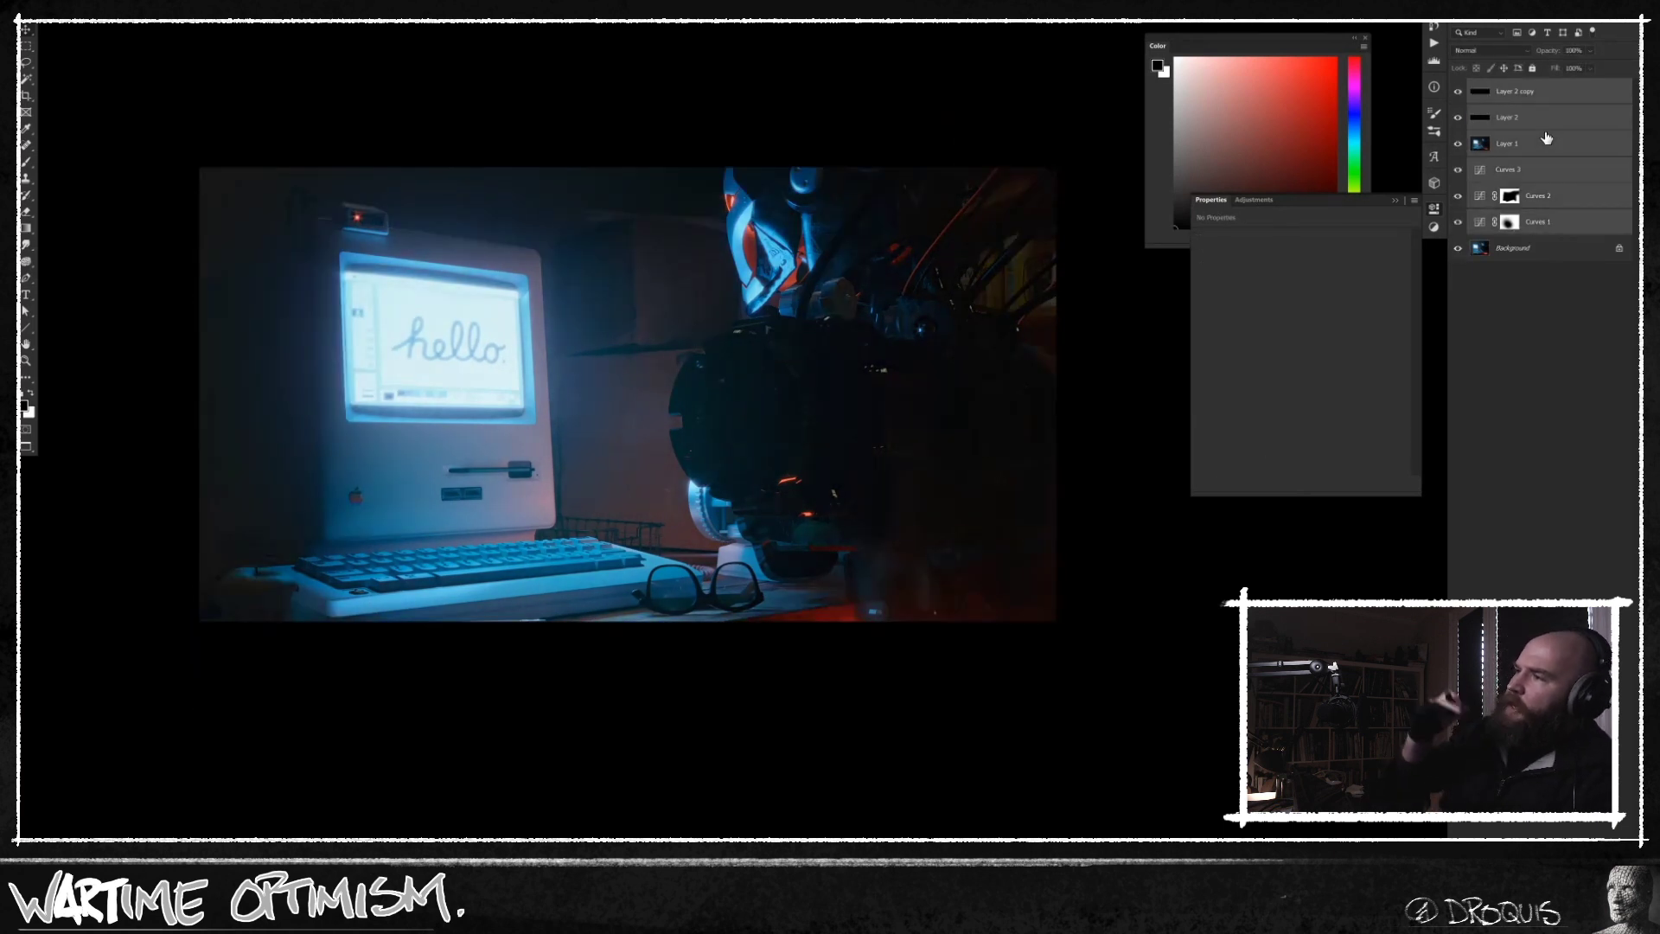
# Step: Stamp the visible image to a new layer and copy a lassoed robot area onto Layer 4
pyautogui.hotkey('ctrl', 'shift', 'alt', 'e')
pyautogui.press('l')
pyautogui.moveTo(730, 190)
pyautogui.mouseDown()
pyautogui.moveTo(683, 311)
pyautogui.moveTo(770, 583)
pyautogui.moveTo(1008, 475)
pyautogui.moveTo(974, 549)
pyautogui.mouseUp()
pyautogui.hotkey('ctrl', 'j')
# Step: Free Transform the robot copy: scale it up, stretch the top-right, pull in the lower-left, shift left
pyautogui.hotkey('ctrl', 't')
pyautogui.moveTo(648, 628); pyautogui.dragTo(510, 759)
pyautogui.moveTo(975, 189); pyautogui.dragTo(970, 165)
pyautogui.moveTo(602, 757); pyautogui.dragTo(616, 742)
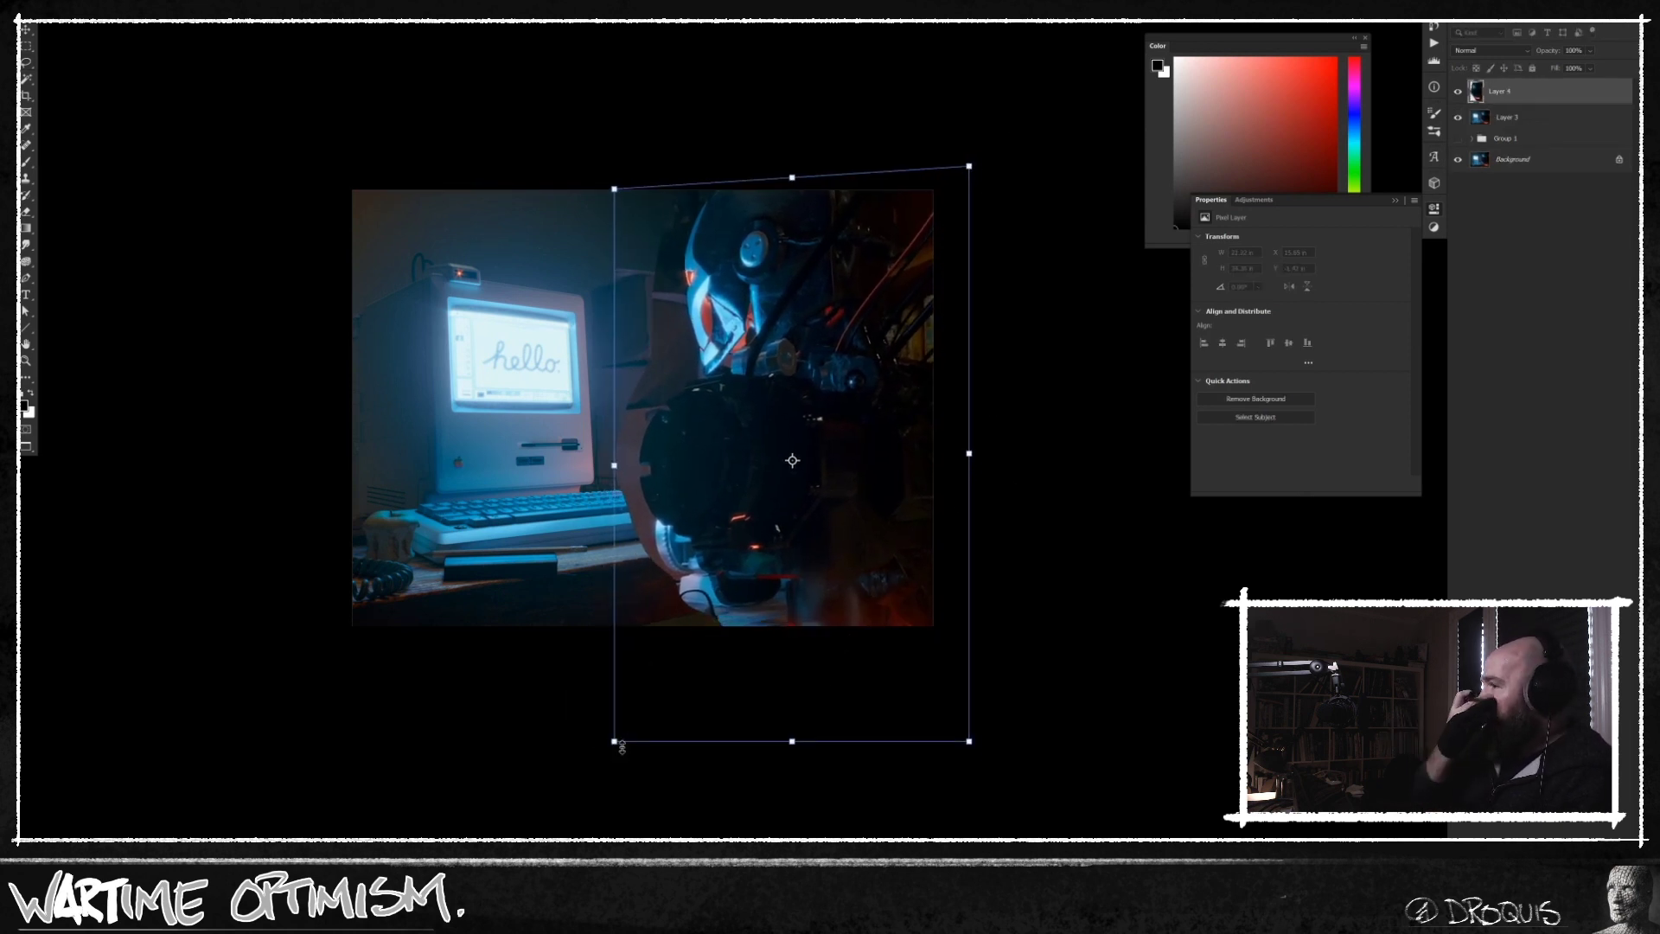
pyautogui.moveTo(851, 560); pyautogui.dragTo(815, 566)
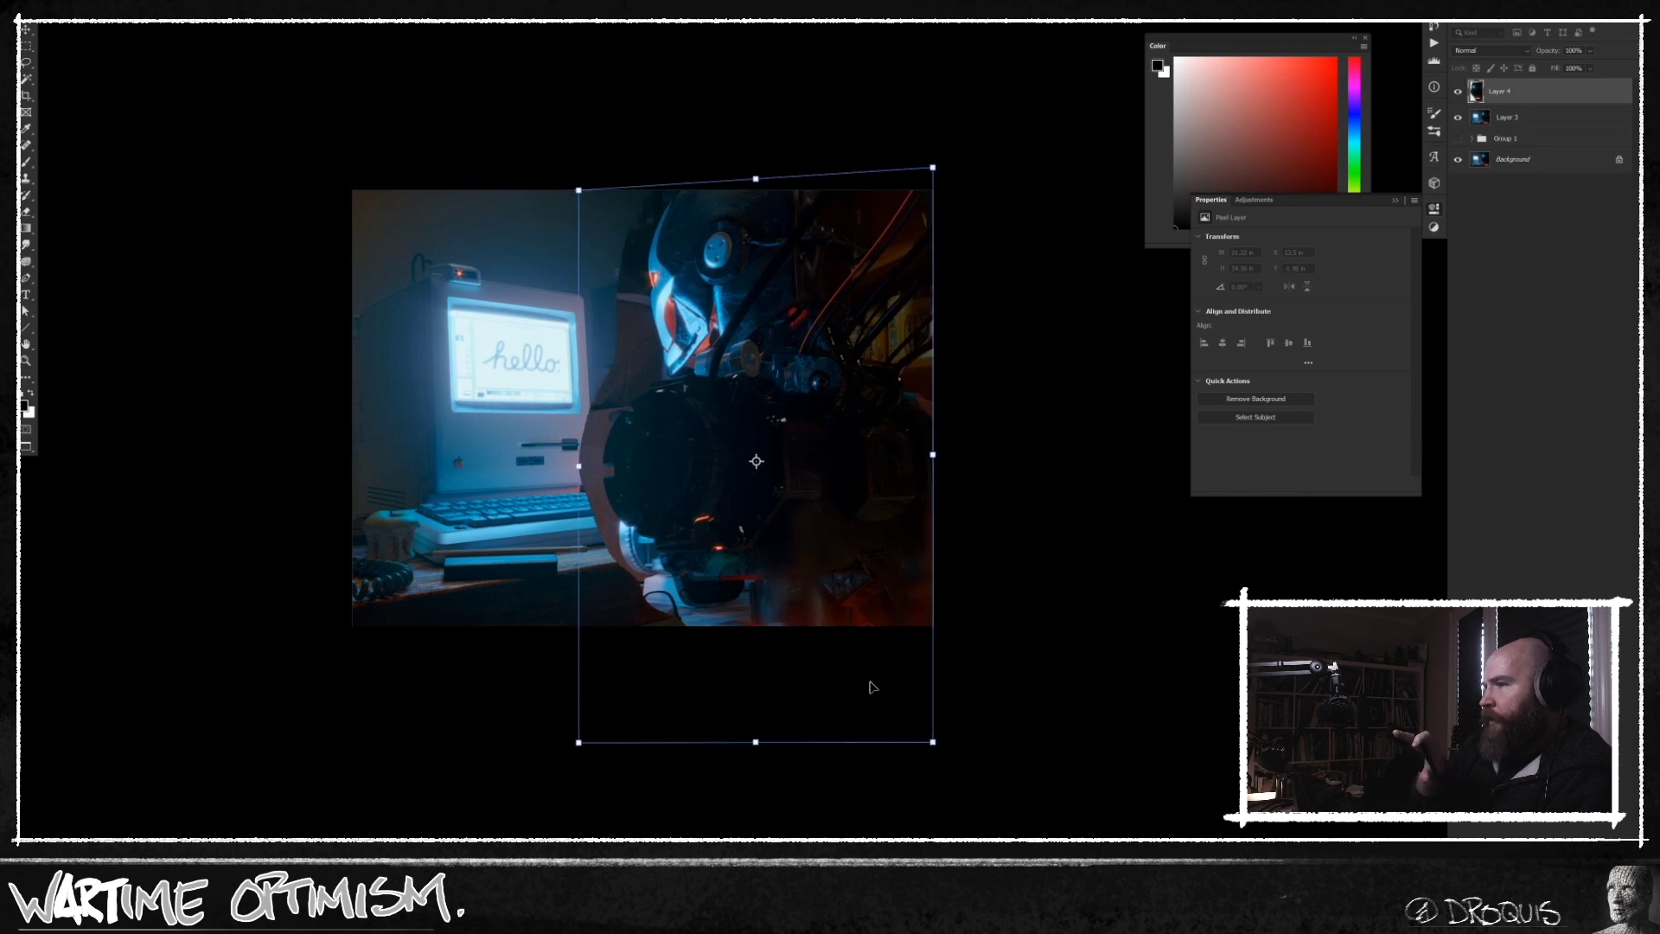
pyautogui.press('Return')
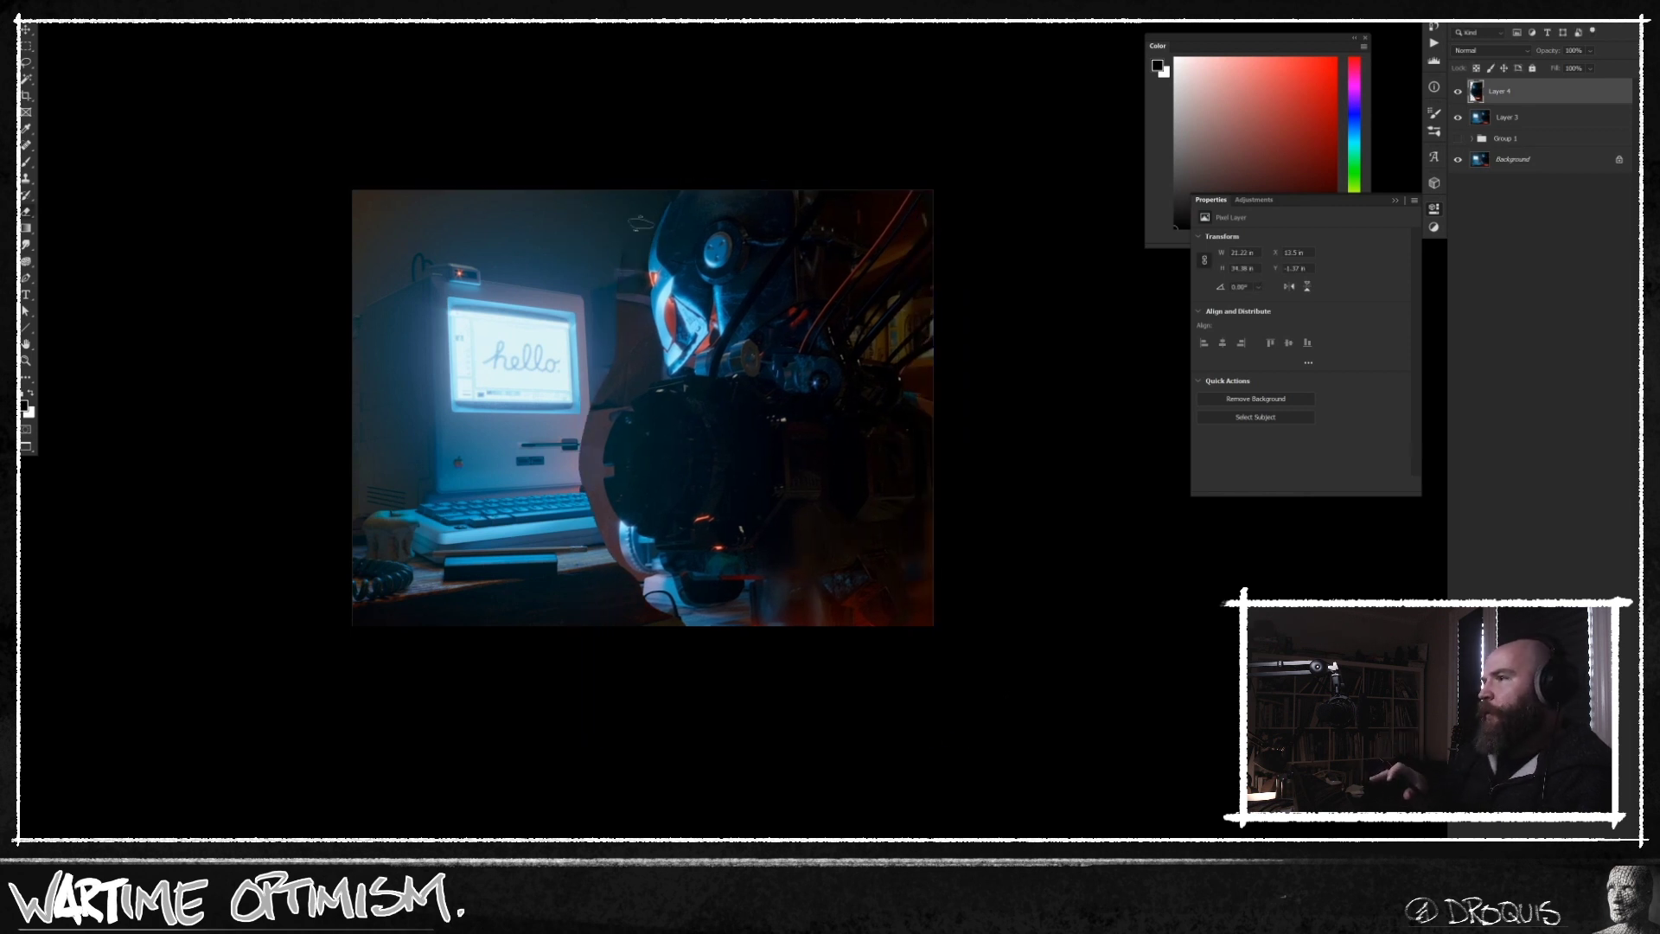
# Step: Erase the robot's orange left edge and duplicate the layer behind a black mask
pyautogui.moveTo(636, 348)
pyautogui.mouseDown()
pyautogui.moveTo(651, 327)
pyautogui.moveTo(596, 501)
pyautogui.moveTo(612, 560)
pyautogui.moveTo(752, 631)
pyautogui.moveTo(843, 586)
pyautogui.mouseUp()
pyautogui.hotkey('ctrl', 'j')
pyautogui.press('v')
pyautogui.press('b')
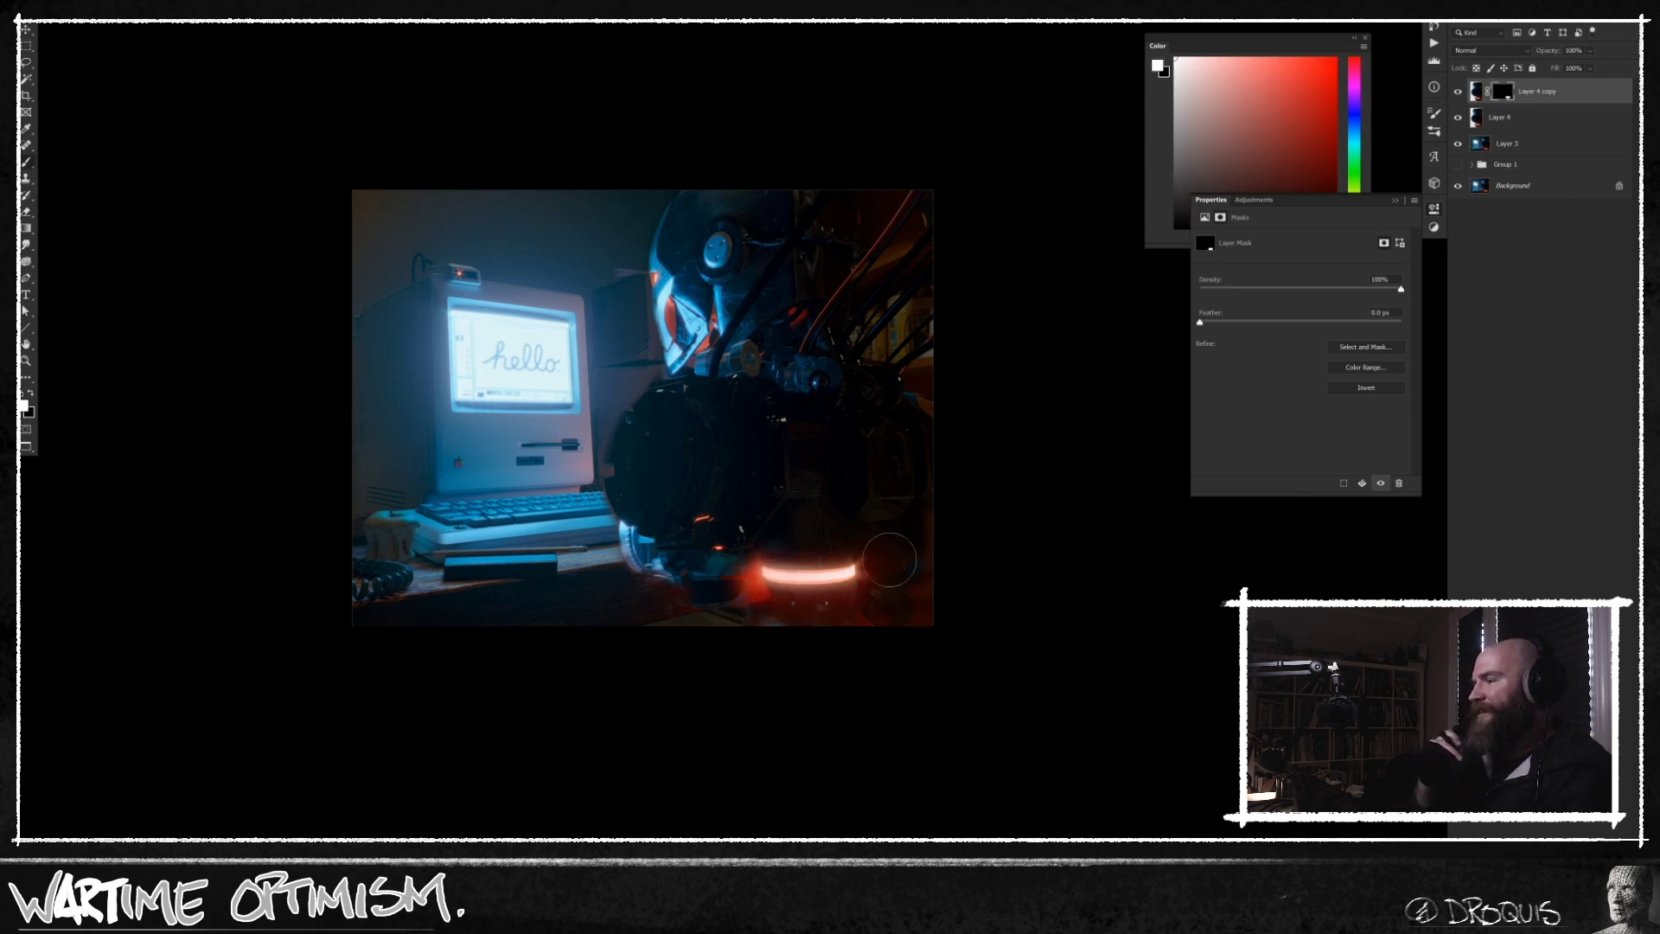
# Step: Duplicate the orange light lower down, set it to Lighten, rotate it slightly and shorten it from the top
pyautogui.moveTo(858, 603); pyautogui.dragTo(860, 644)
pyautogui.click(1489, 50)
pyautogui.click(1489, 147)
pyautogui.hotkey('ctrl', 't')
pyautogui.moveTo(956, 692); pyautogui.dragTo(949, 688)
pyautogui.moveTo(914, 110); pyautogui.dragTo(908, 176)
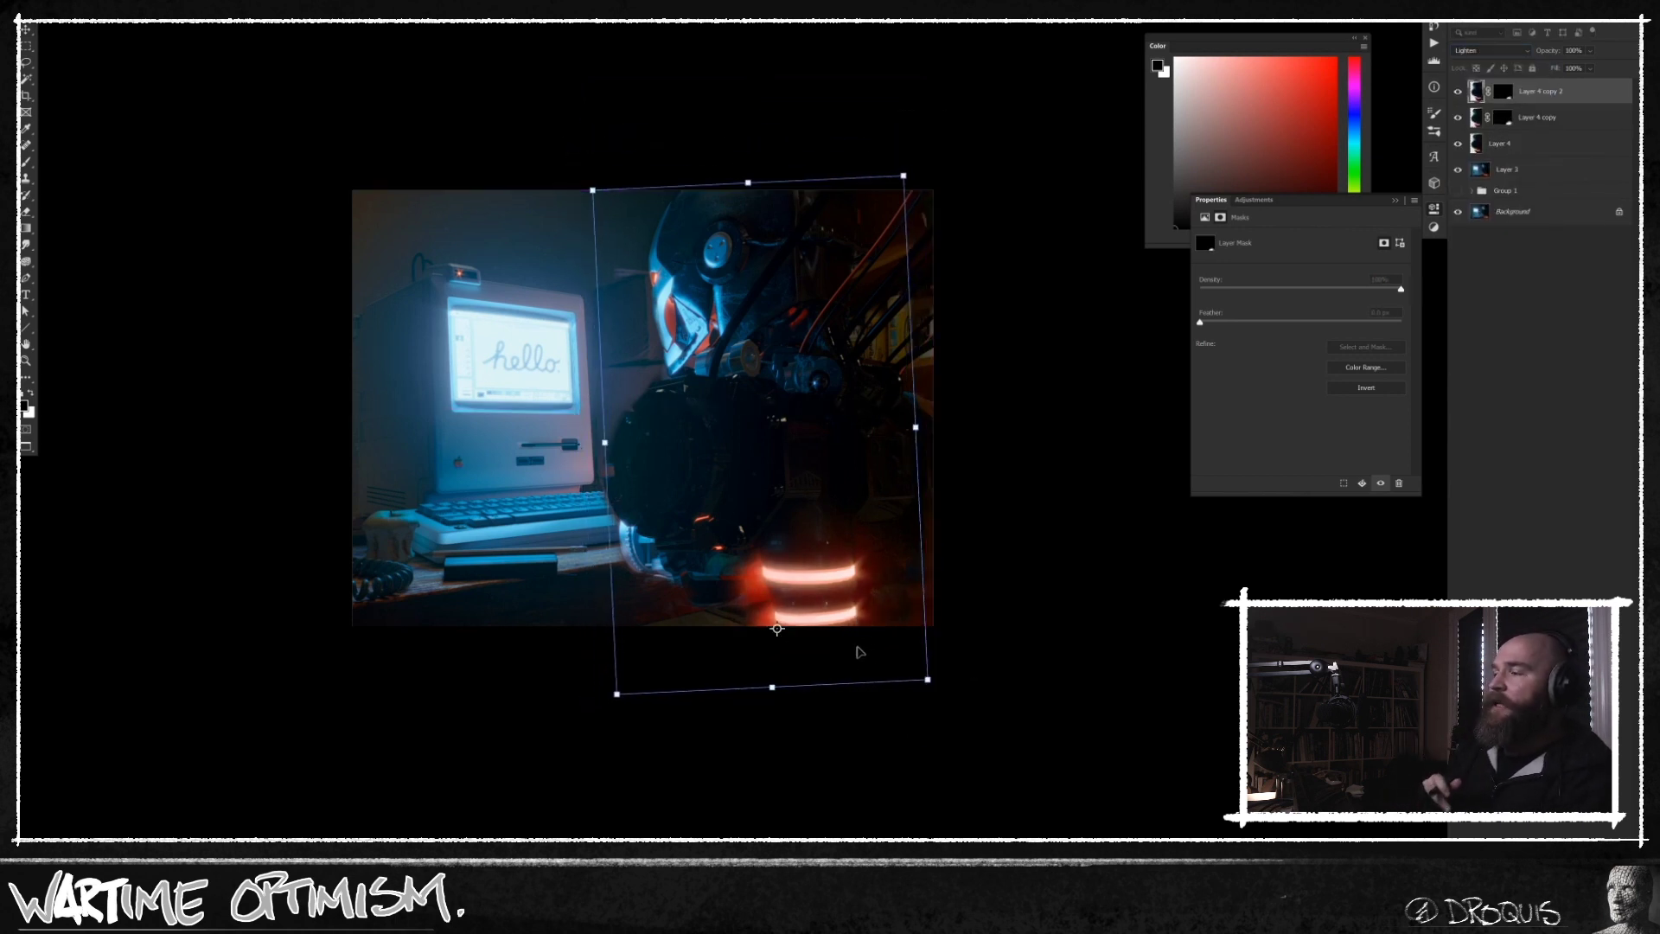
pyautogui.press('Return')
# Step: On a new layer, paint a soft red glow around the ring lights
pyautogui.keyDown('alt'); pyautogui.click(753, 574); pyautogui.keyUp('alt')
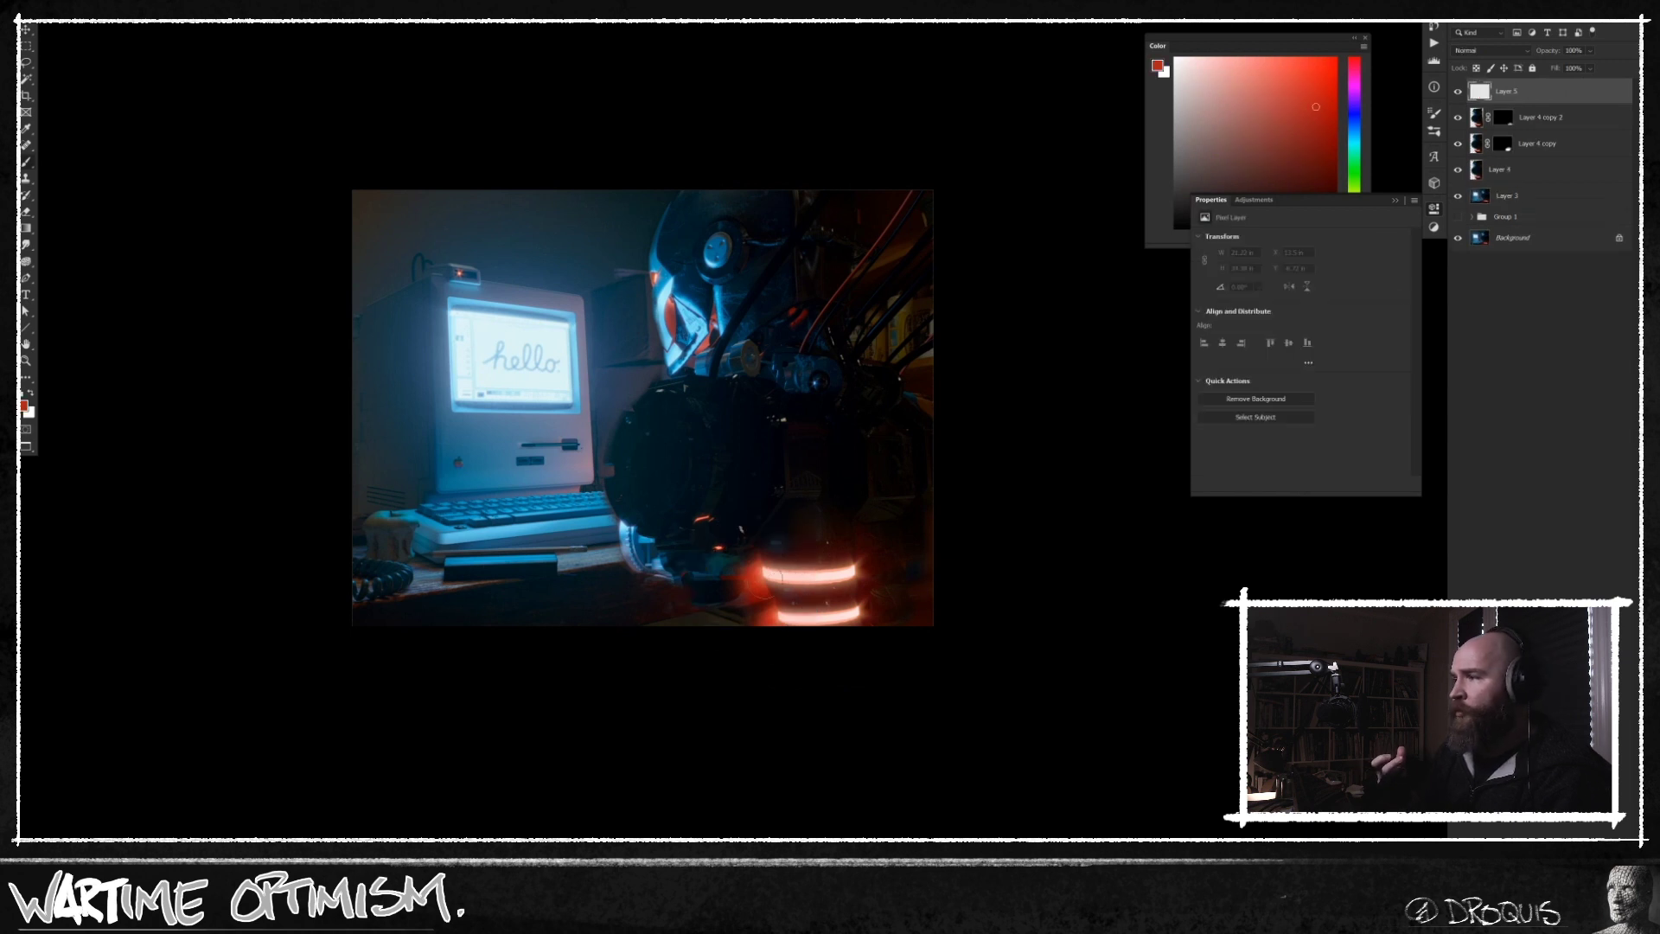
pyautogui.hotkey('ctrl', 'shift', 'alt', 'n')
pyautogui.keyDown('alt'); pyautogui.click(795, 616); pyautogui.keyUp('alt')
pyautogui.moveTo(833, 552)
pyautogui.mouseDown()
pyautogui.moveTo(752, 570)
pyautogui.moveTo(882, 597)
pyautogui.mouseUp()
pyautogui.moveTo(887, 615)
pyautogui.mouseDown()
pyautogui.moveTo(750, 566)
pyautogui.moveTo(831, 628)
pyautogui.moveTo(769, 566)
pyautogui.mouseUp()
pyautogui.moveTo(869, 538)
pyautogui.mouseDown()
pyautogui.moveTo(791, 597)
pyautogui.moveTo(907, 580)
pyautogui.moveTo(872, 611)
pyautogui.moveTo(830, 618)
pyautogui.mouseUp()
# Step: Switch to a smaller brush and sample dark blue and dark red tones from the image
pyautogui.keyDown('alt'); pyautogui.click(907, 289); pyautogui.keyUp('alt')
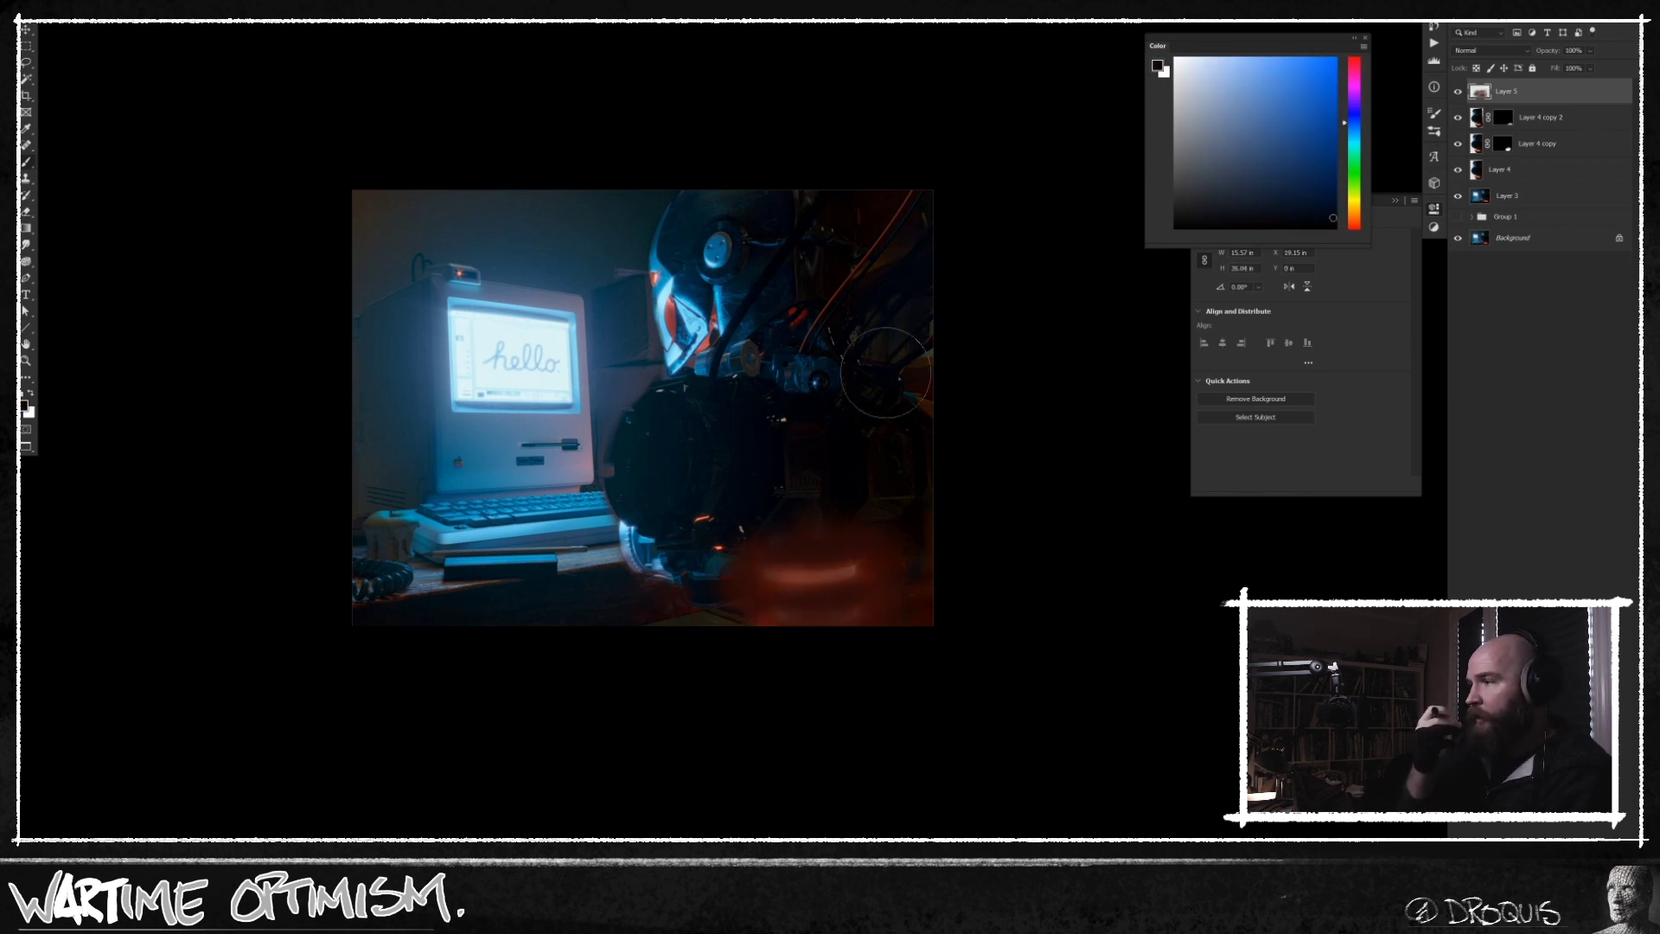
pyautogui.rightClick(927, 403)
pyautogui.press('Escape')
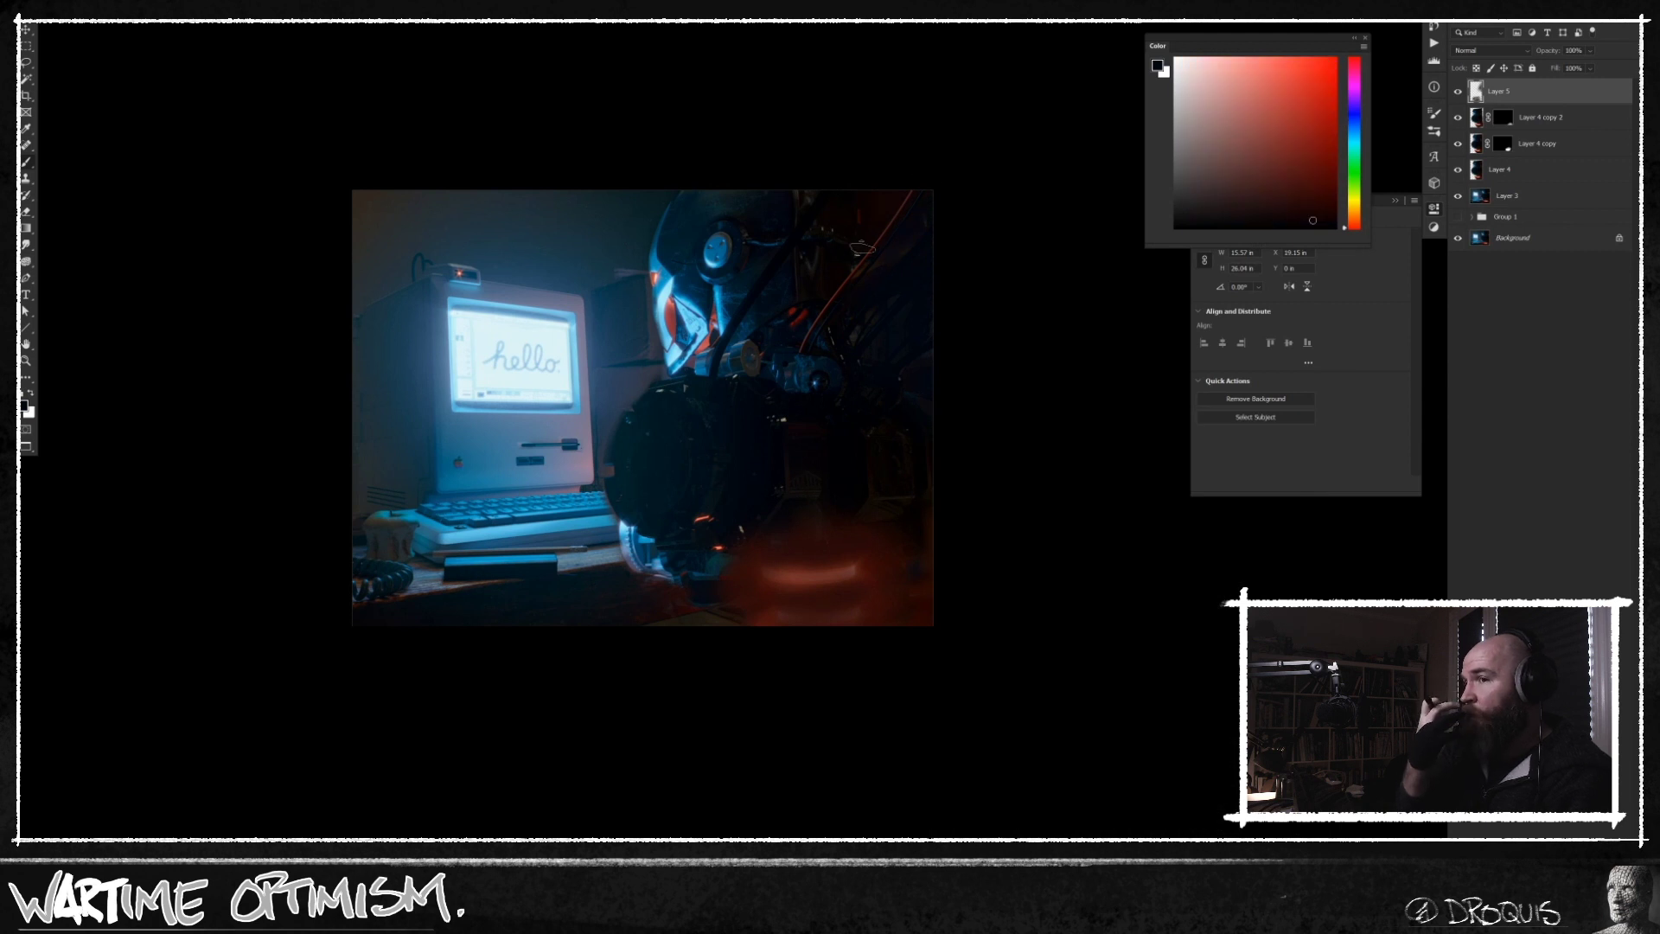
pyautogui.keyDown('alt'); pyautogui.click(882, 216); pyautogui.keyUp('alt')
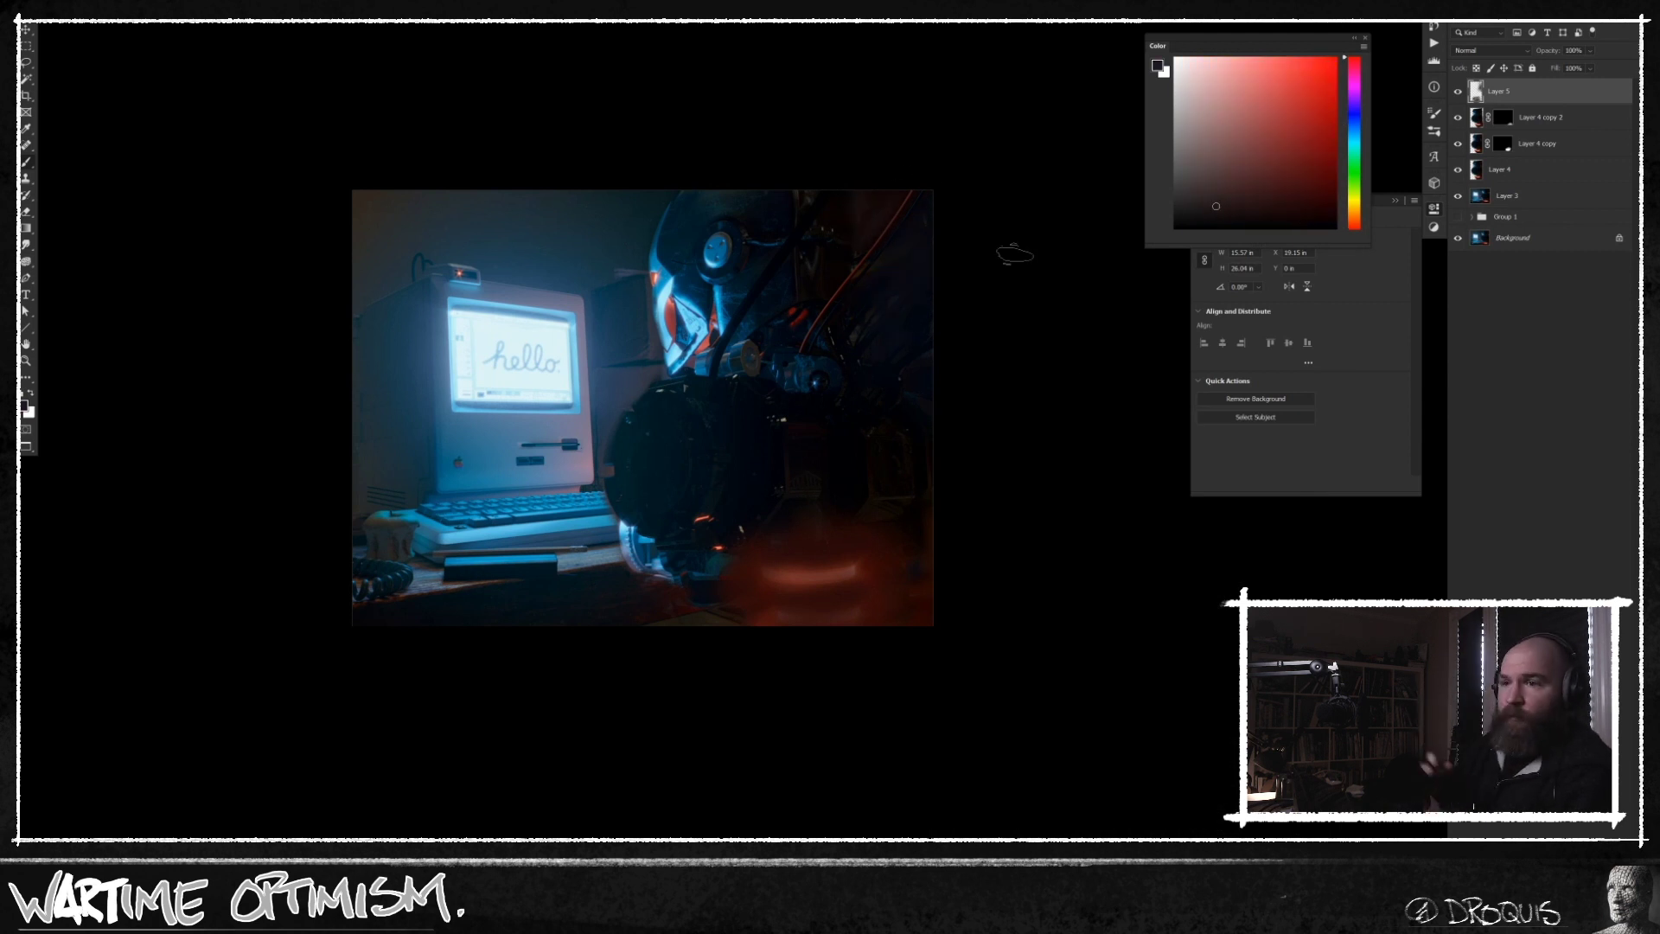
pyautogui.keyDown('alt'); pyautogui.click(991, 292); pyautogui.keyUp('alt')
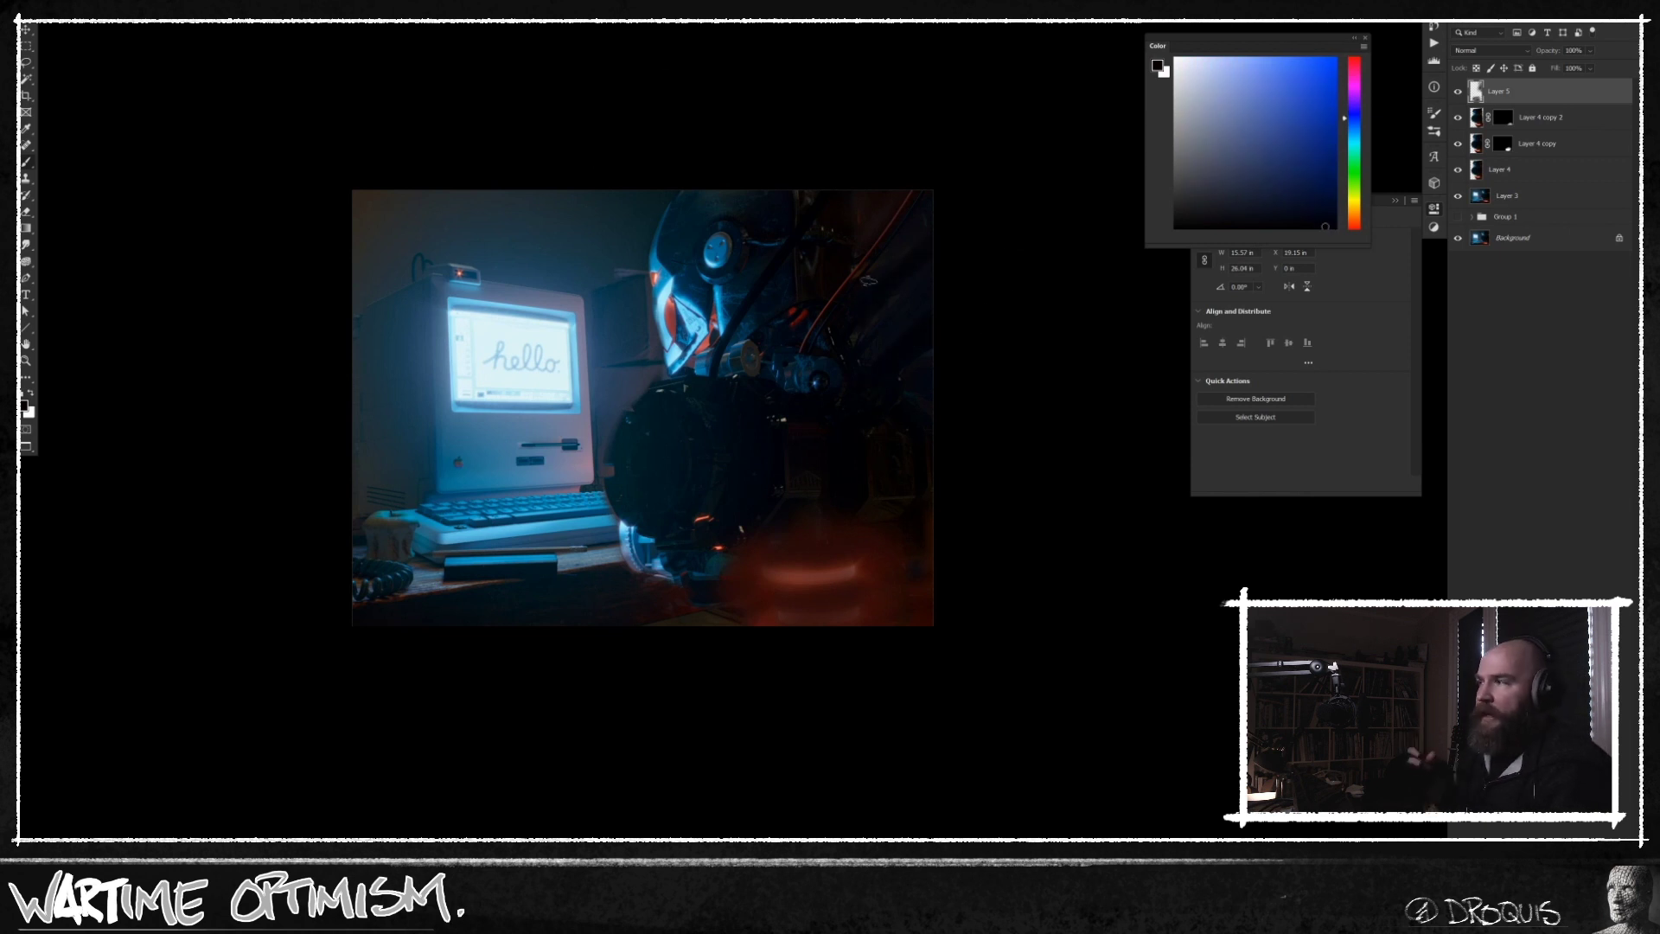
pyautogui.keyDown('alt'); pyautogui.click(819, 320); pyautogui.keyUp('alt')
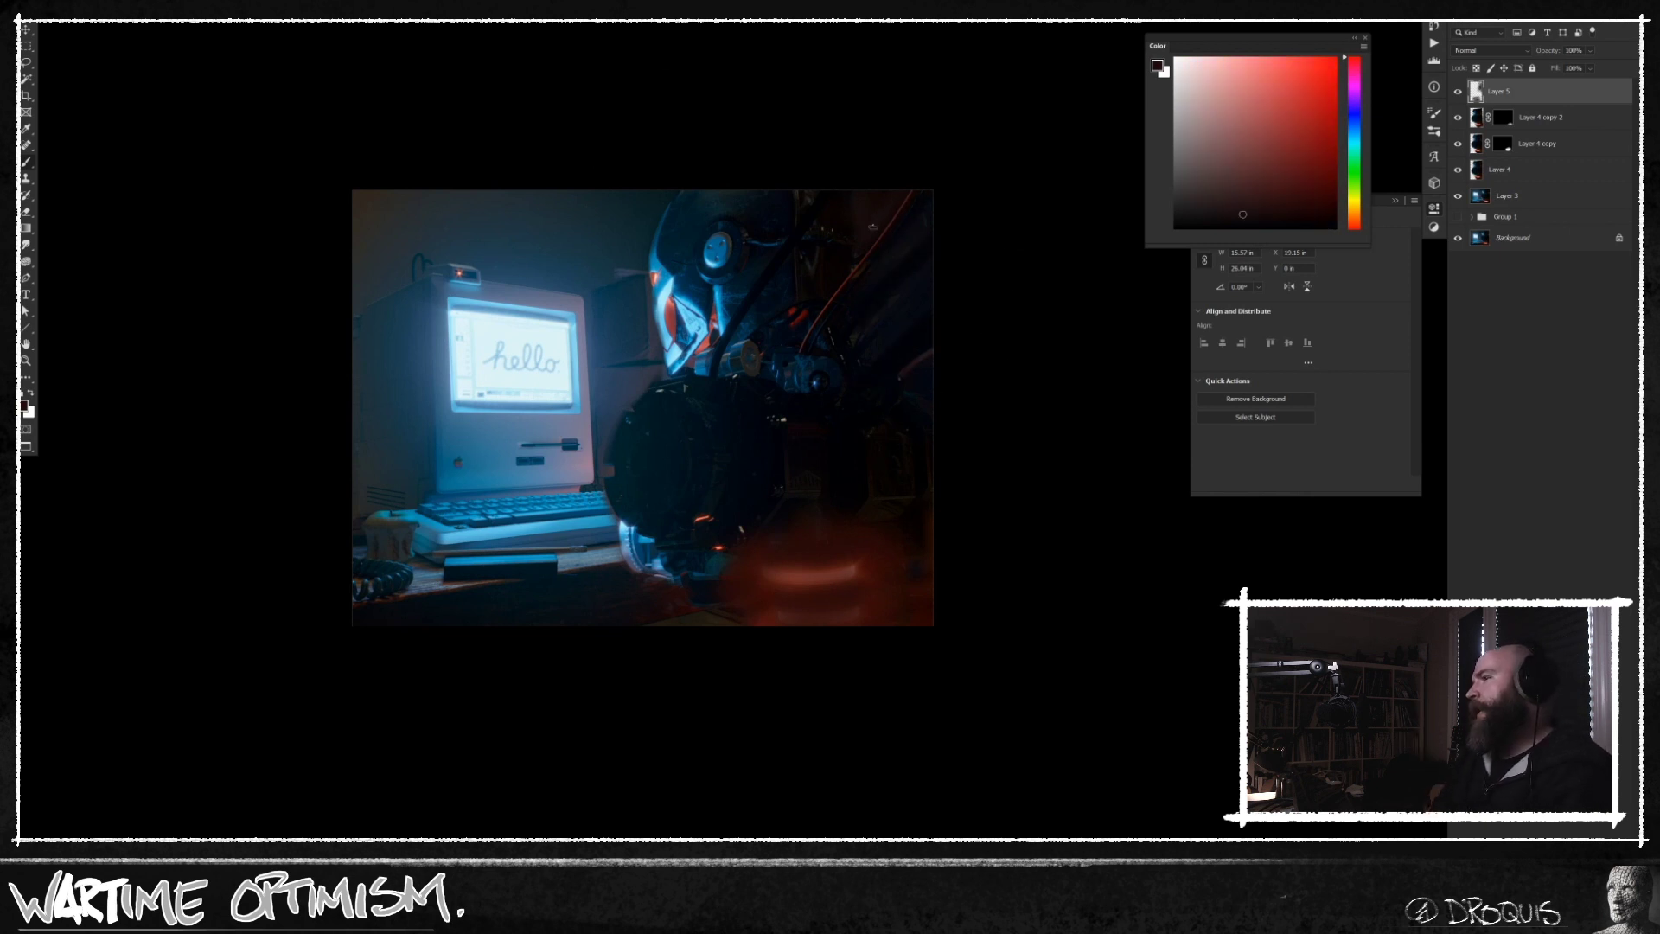
# Step: Hide the red glow layer and flip the whole canvas horizontally
pyautogui.keyDown('alt'); pyautogui.click(825, 532); pyautogui.keyUp('alt')
pyautogui.click(1458, 143)
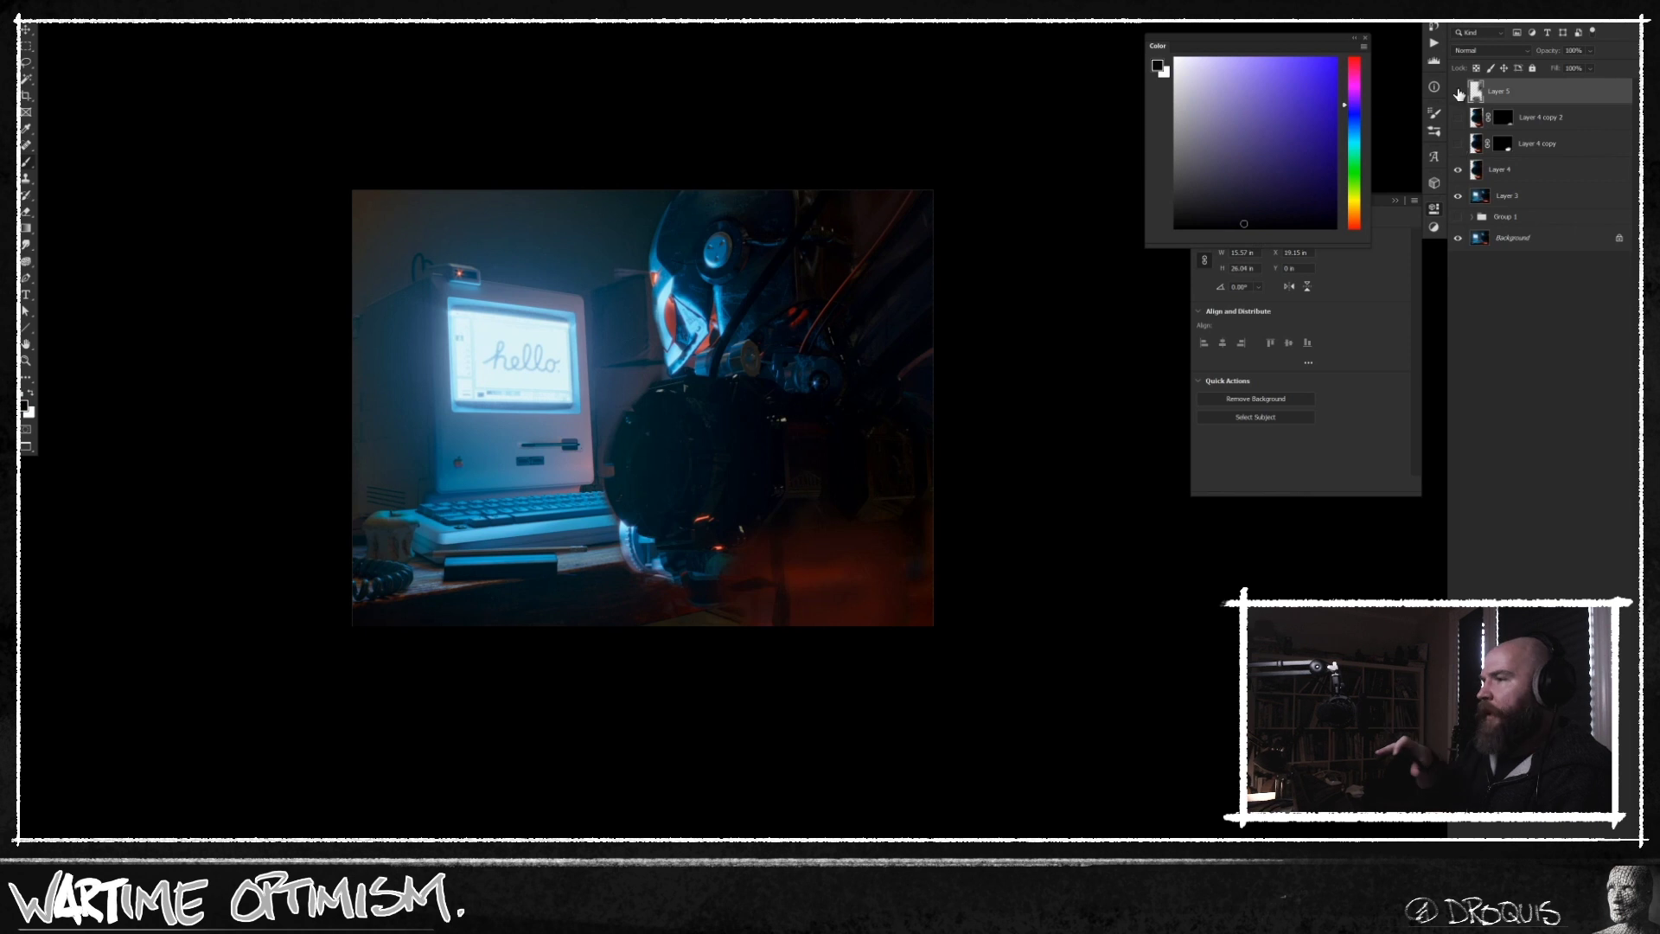
pyautogui.hotkey('ctrl', 'shift', 'h')
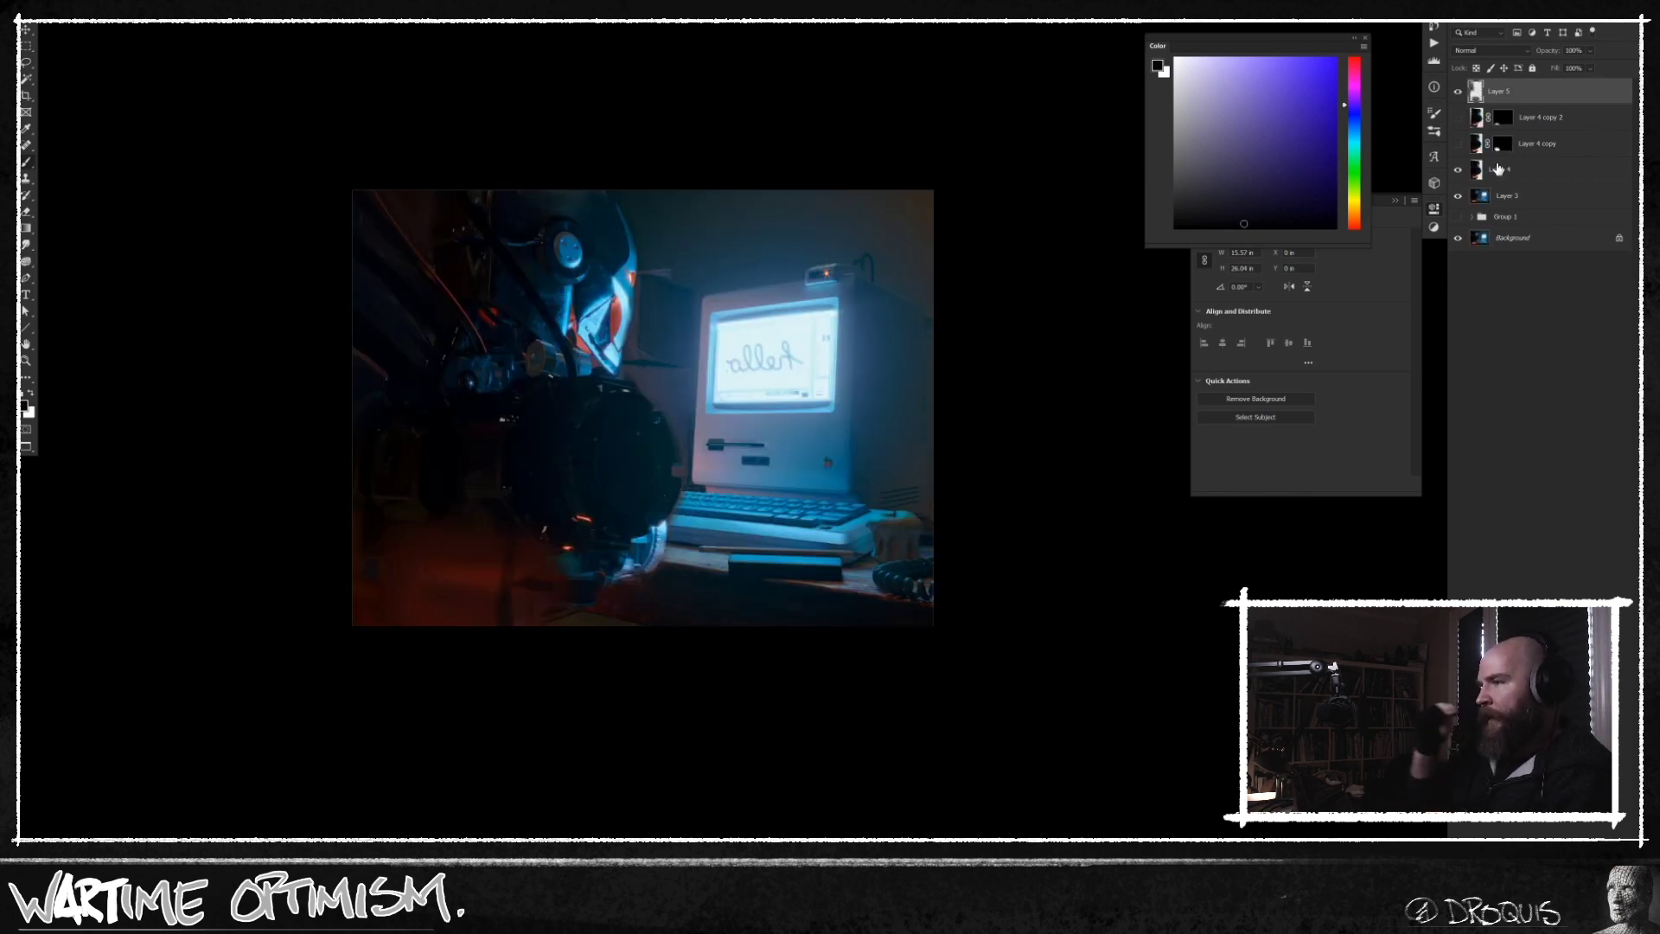
# Step: Enlarge and reposition the robot on Layer 4, nudge it left, and toggle Layer 5's visibility
pyautogui.click(1500, 170)
pyautogui.hotkey('ctrl', 't')
pyautogui.moveTo(418, 767); pyautogui.dragTo(708, 696)
pyautogui.press('Return')
pyautogui.hotkey('ctrl', 't')
pyautogui.hotkey('shift', 'Left')
pyautogui.hotkey('shift', 'Left')
pyautogui.hotkey('shift', 'Left')
pyautogui.hotkey('shift', 'Left')
pyautogui.press('Return')
pyautogui.click(1460, 92)
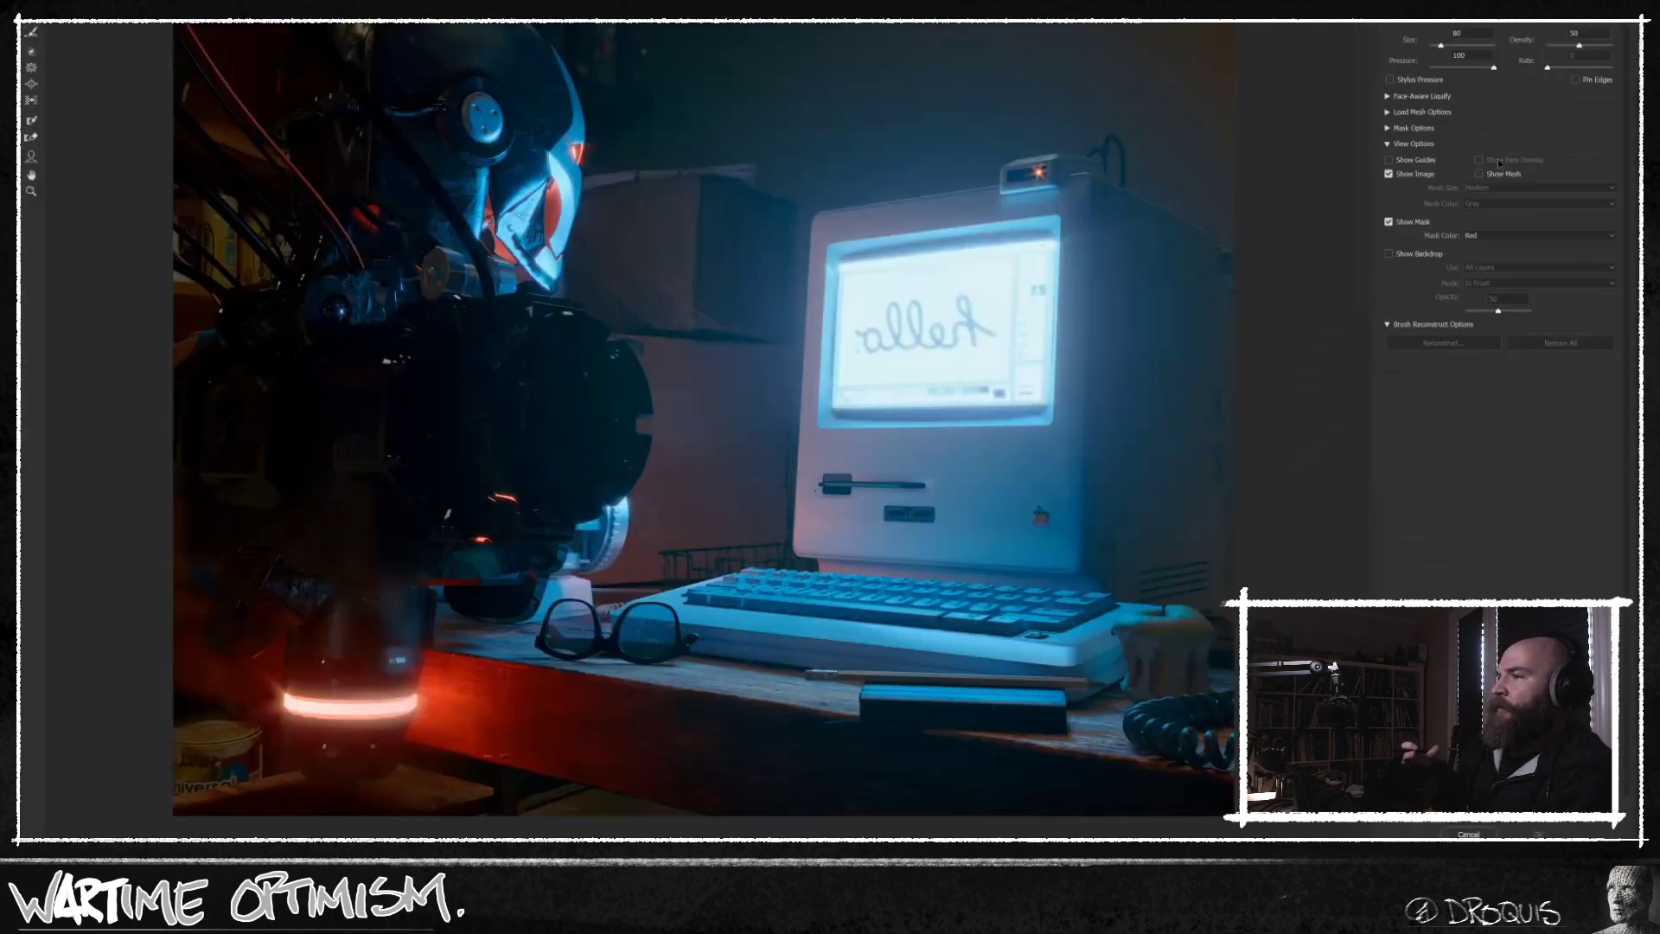
# Step: Stamp a new Layer 6, place it beneath the robot layer, and shift it right and down
pyautogui.hotkey('ctrl', 'shift', 'alt', 'e')
pyautogui.moveTo(1458, 91); pyautogui.dragTo(1458, 143)
pyautogui.hotkey('ctrl', 't')
pyautogui.press('Return')
pyautogui.hotkey('ctrl', 't')
pyautogui.moveTo(830, 548); pyautogui.dragTo(921, 612)
pyautogui.press('Return')
# Step: Add Layer 7 and brush dark teal smoky strokes over the sky
pyautogui.hotkey('ctrl', 'shift', 'alt', 'n')
pyautogui.keyDown('alt'); pyautogui.click(696, 249); pyautogui.keyUp('alt')
pyautogui.moveTo(765, 251)
pyautogui.mouseDown()
pyautogui.moveTo(916, 216)
pyautogui.moveTo(717, 229)
pyautogui.mouseUp()
# Step: Enlarge the brush and paint a dark stroke across the upper background
pyautogui.keyDown('alt'); pyautogui.click(709, 251); pyautogui.keyUp('alt')
pyautogui.press(']')
pyautogui.press(']')
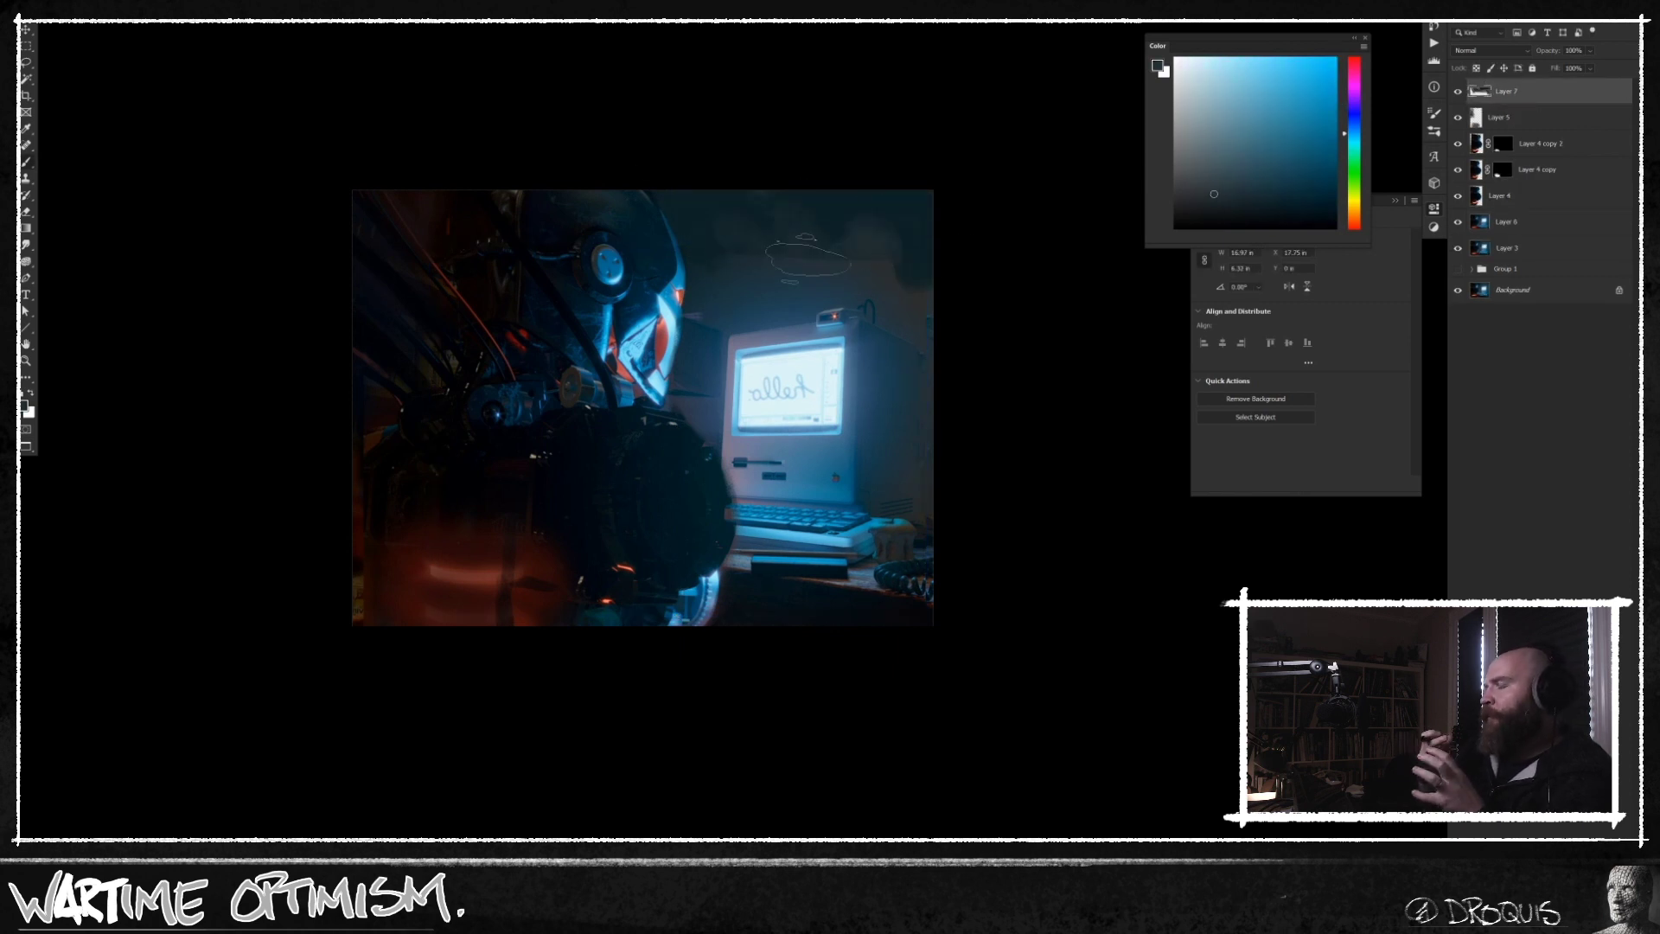
pyautogui.keyDown('alt'); pyautogui.click(908, 274); pyautogui.keyUp('alt')
pyautogui.keyDown('alt'); pyautogui.click(931, 563); pyautogui.keyUp('alt')
pyautogui.moveTo(931, 562); pyautogui.dragTo(932, 501)
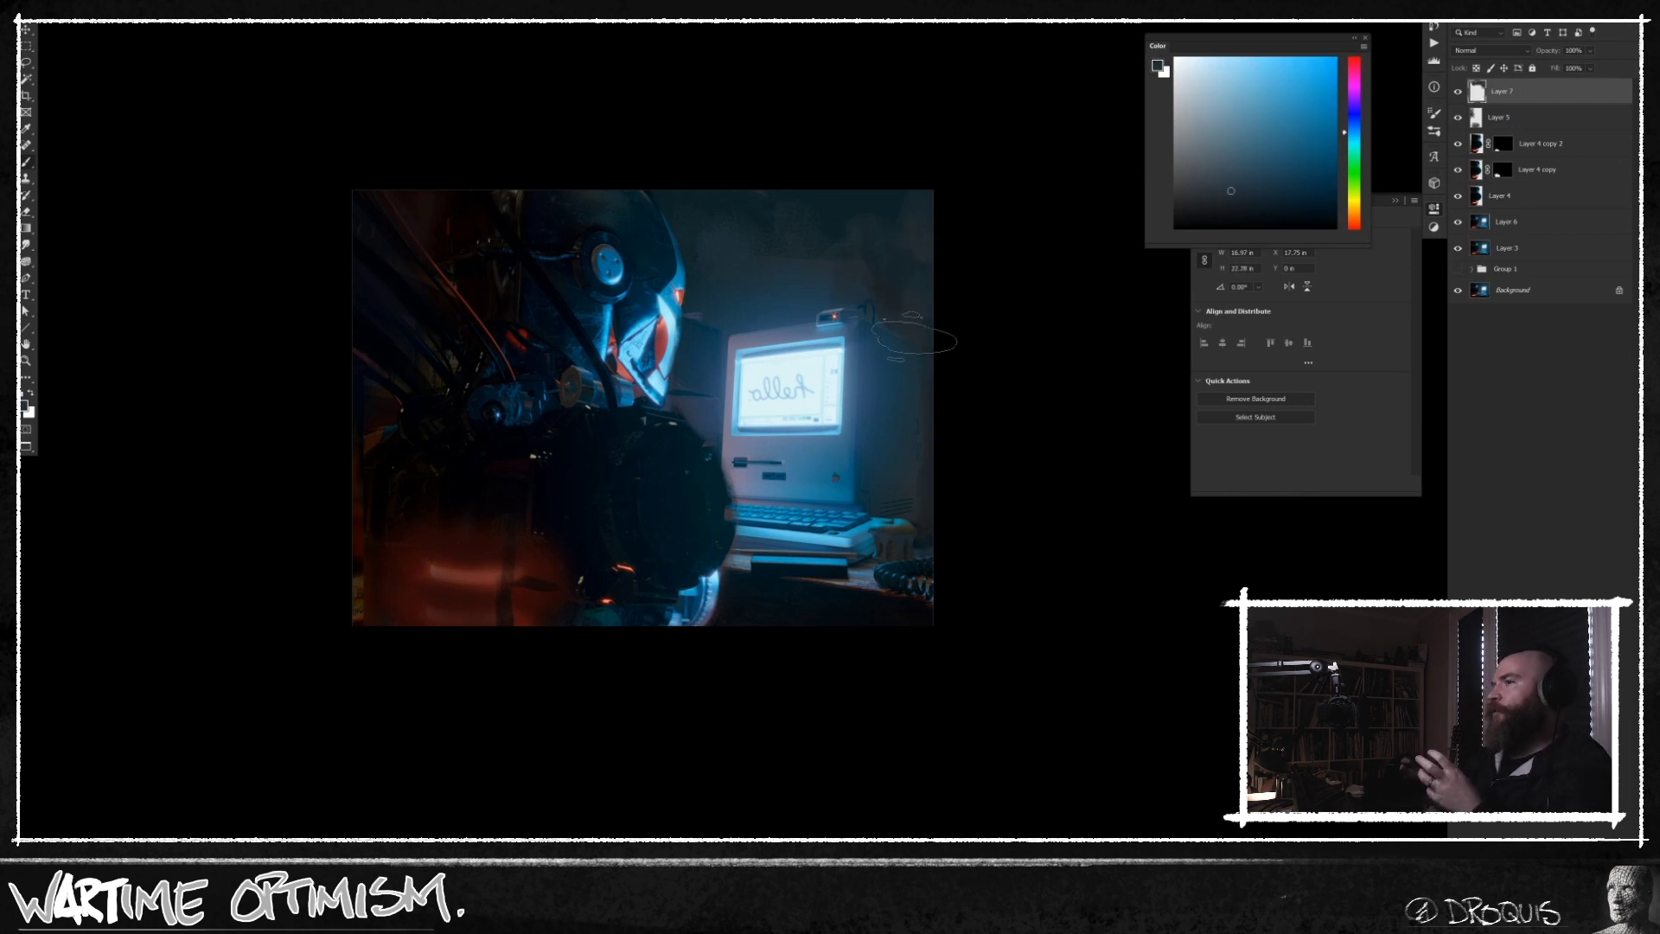
# Step: Darken the lower-left of the scene with near-black paint
pyautogui.keyDown('alt'); pyautogui.click(553, 519); pyautogui.keyUp('alt')
pyautogui.moveTo(553, 553)
pyautogui.mouseDown()
pyautogui.moveTo(521, 518)
pyautogui.moveTo(406, 588)
pyautogui.mouseUp()
pyautogui.keyDown('alt'); pyautogui.click(484, 605); pyautogui.keyUp('alt')
pyautogui.moveTo(657, 553)
pyautogui.mouseDown()
pyautogui.moveTo(692, 614)
pyautogui.moveTo(605, 605)
pyautogui.mouseUp()
# Step: Brush light greyish-blue diagonal streaks into the upper-left, then check values in greyscale
pyautogui.keyDown('alt'); pyautogui.click(462, 344); pyautogui.keyUp('alt')
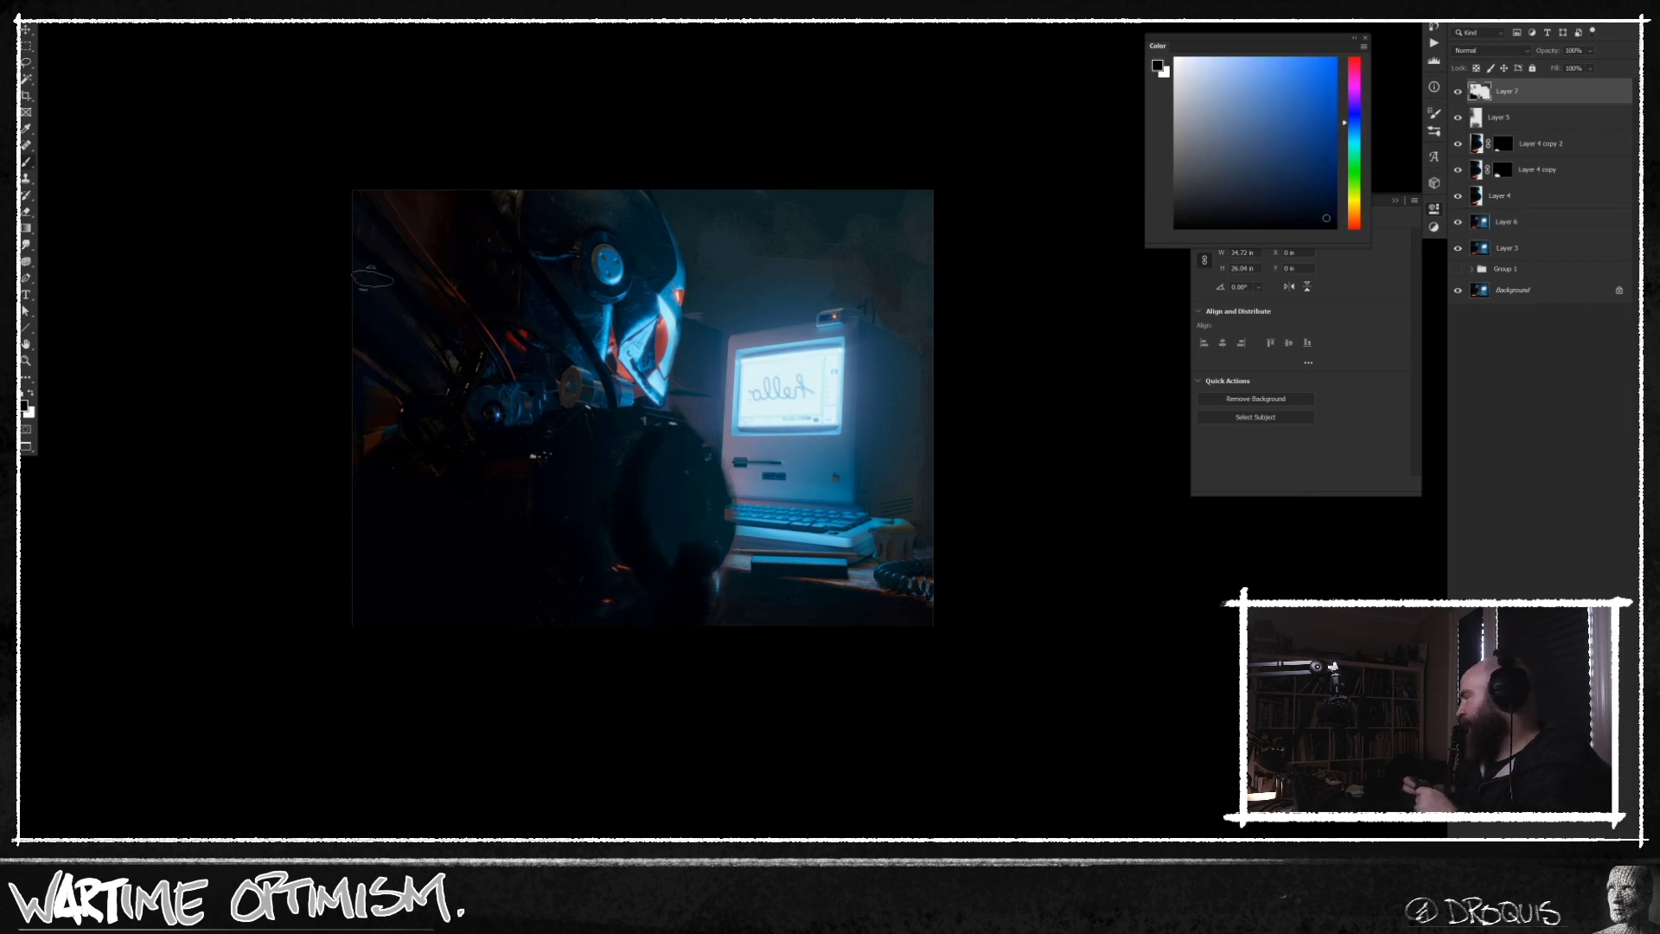
pyautogui.click(1250, 194)
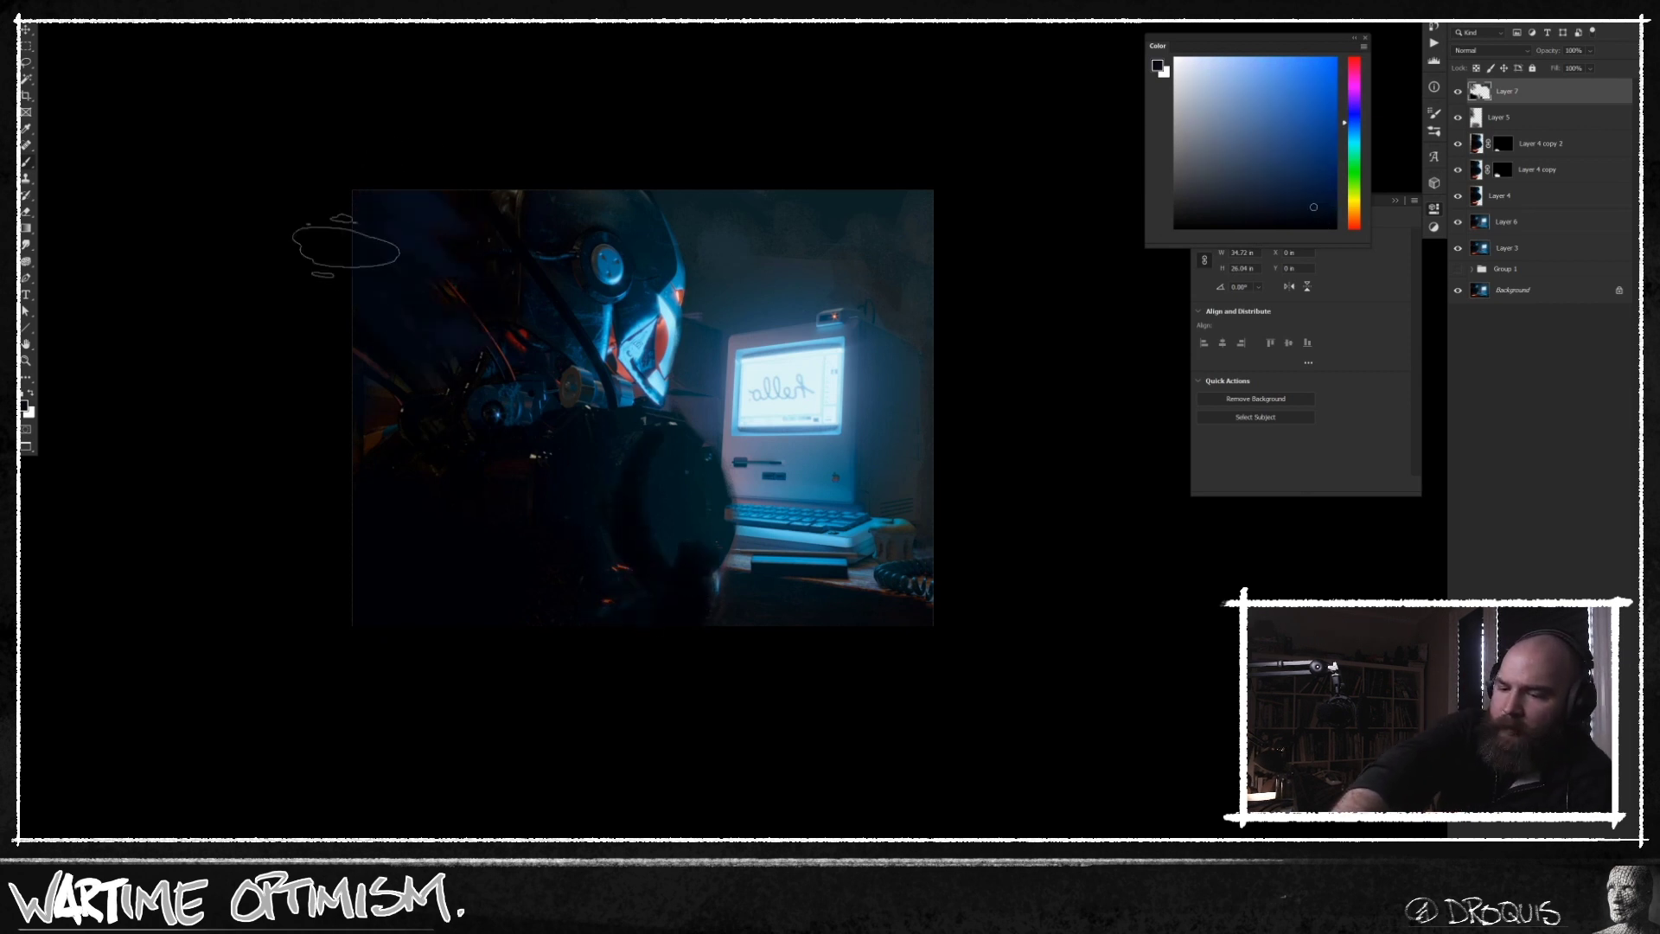
pyautogui.moveTo(351, 204); pyautogui.dragTo(428, 441)
pyautogui.keyDown('alt'); pyautogui.click(402, 454); pyautogui.keyUp('alt')
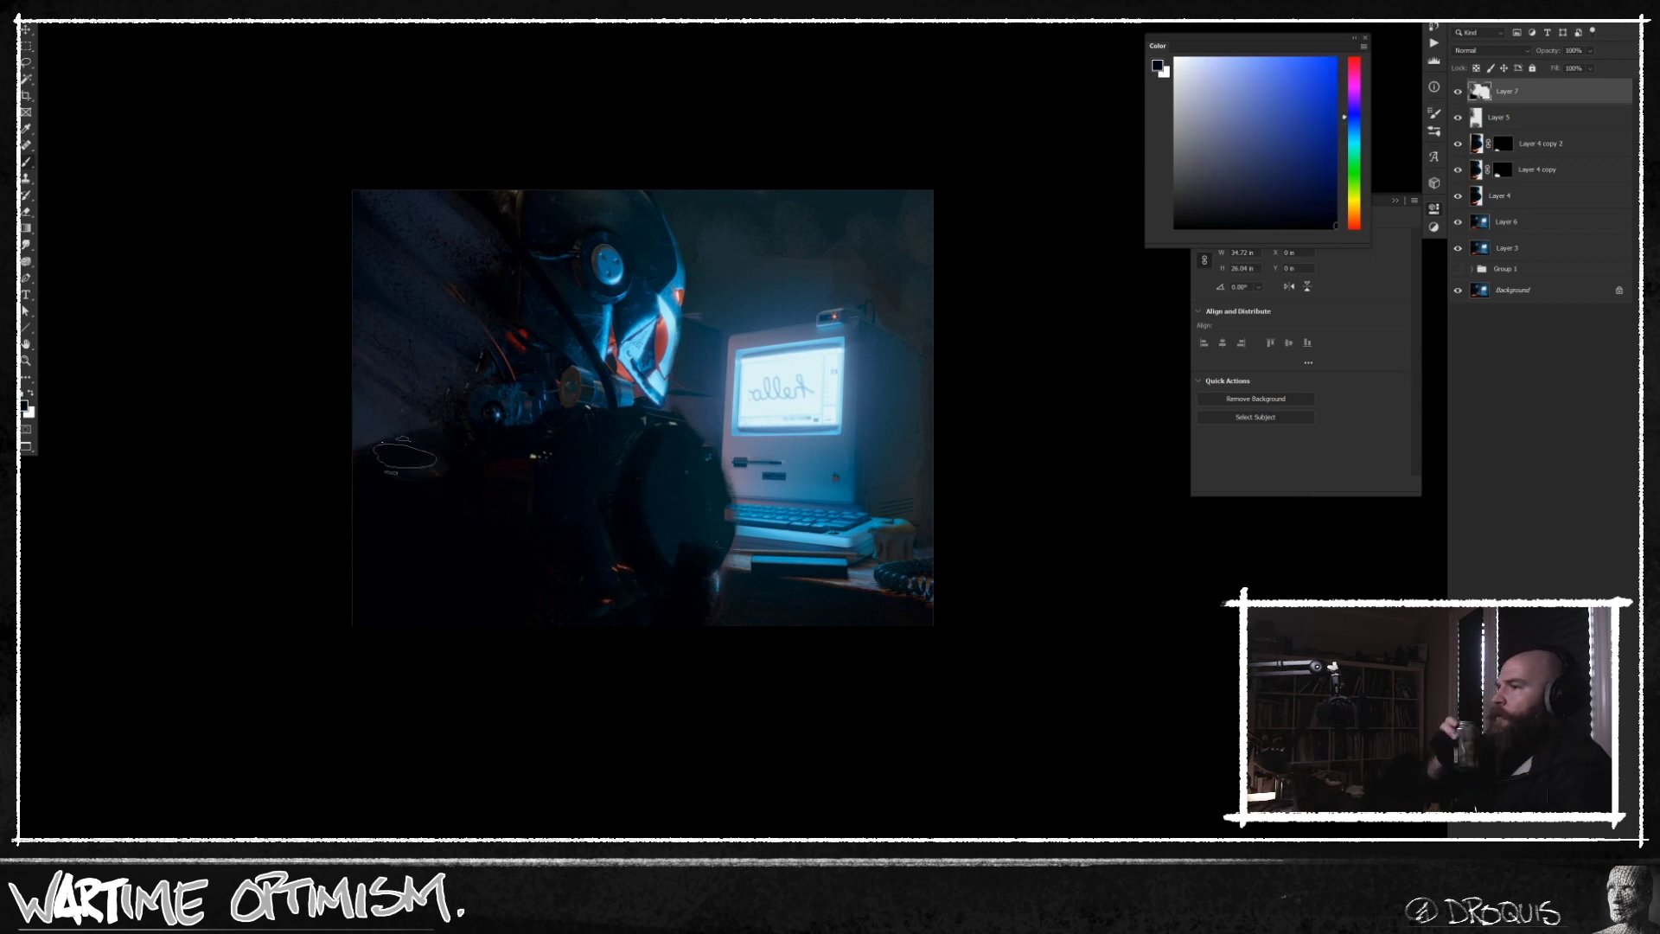
pyautogui.hotkey('ctrl', 'y')
pyautogui.keyDown('alt'); pyautogui.click(504, 313); pyautogui.keyUp('alt')
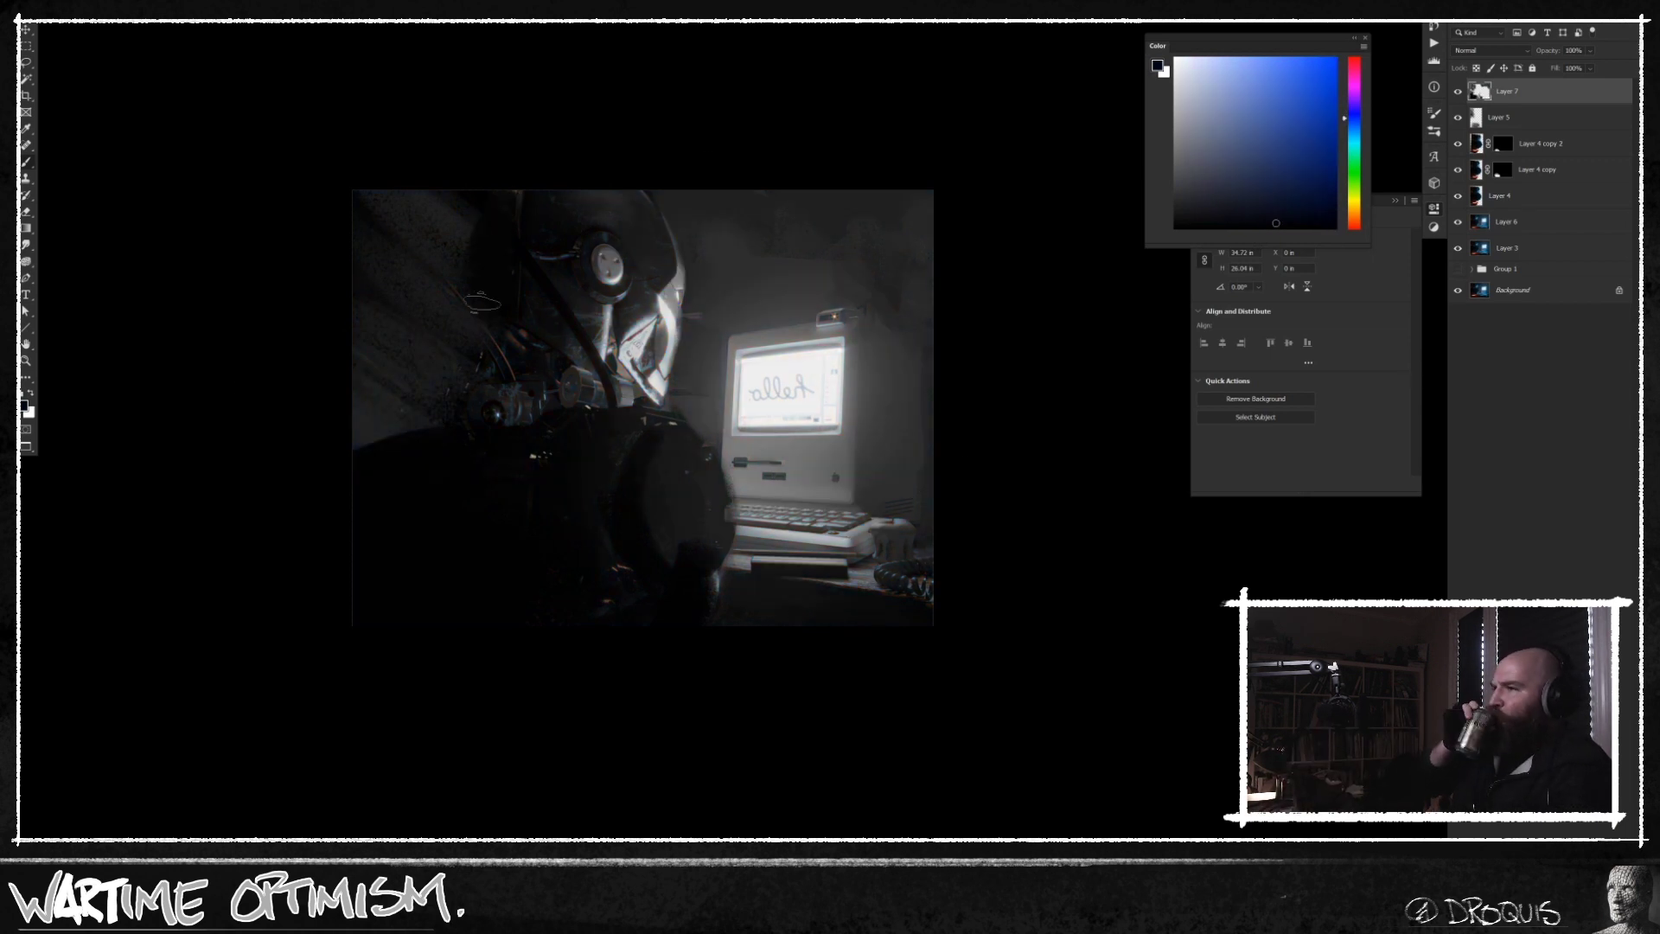
# Step: Copy the lassoed robot edge to a new layer and pull its bottom-right corner down
pyautogui.moveTo(733, 638)
pyautogui.mouseDown()
pyautogui.moveTo(437, 149)
pyautogui.moveTo(321, 147)
pyautogui.mouseUp()
pyautogui.hotkey('ctrl', 'j')
pyautogui.hotkey('ctrl', 't')
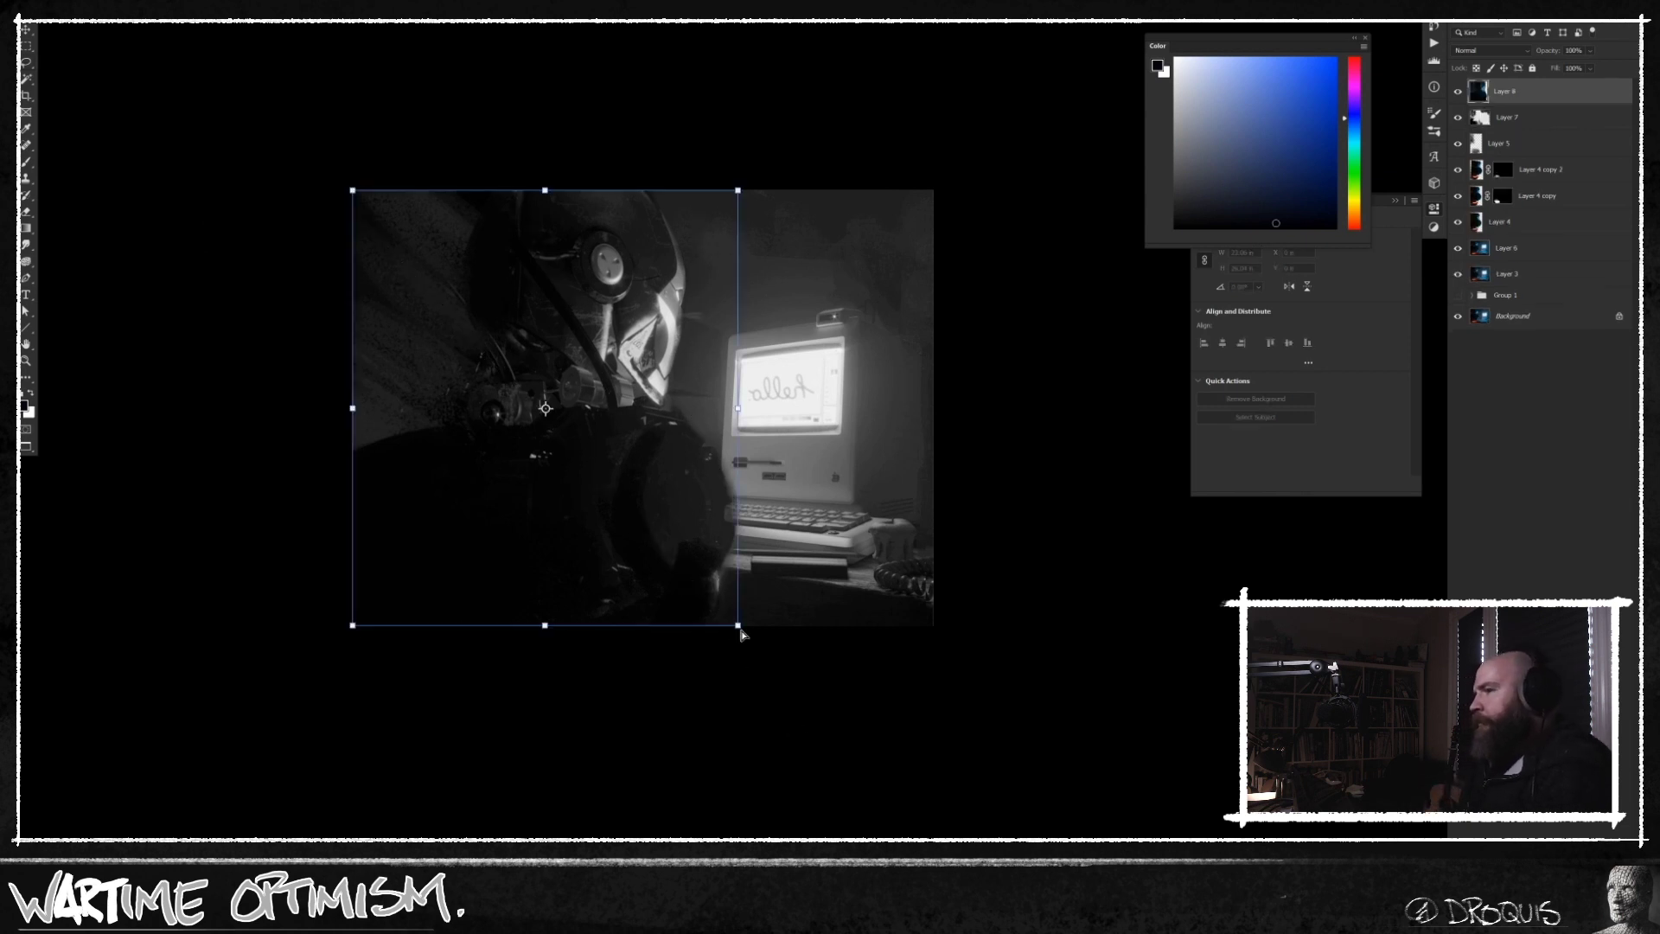
pyautogui.moveTo(737, 624); pyautogui.dragTo(722, 618)
pyautogui.press('Return')
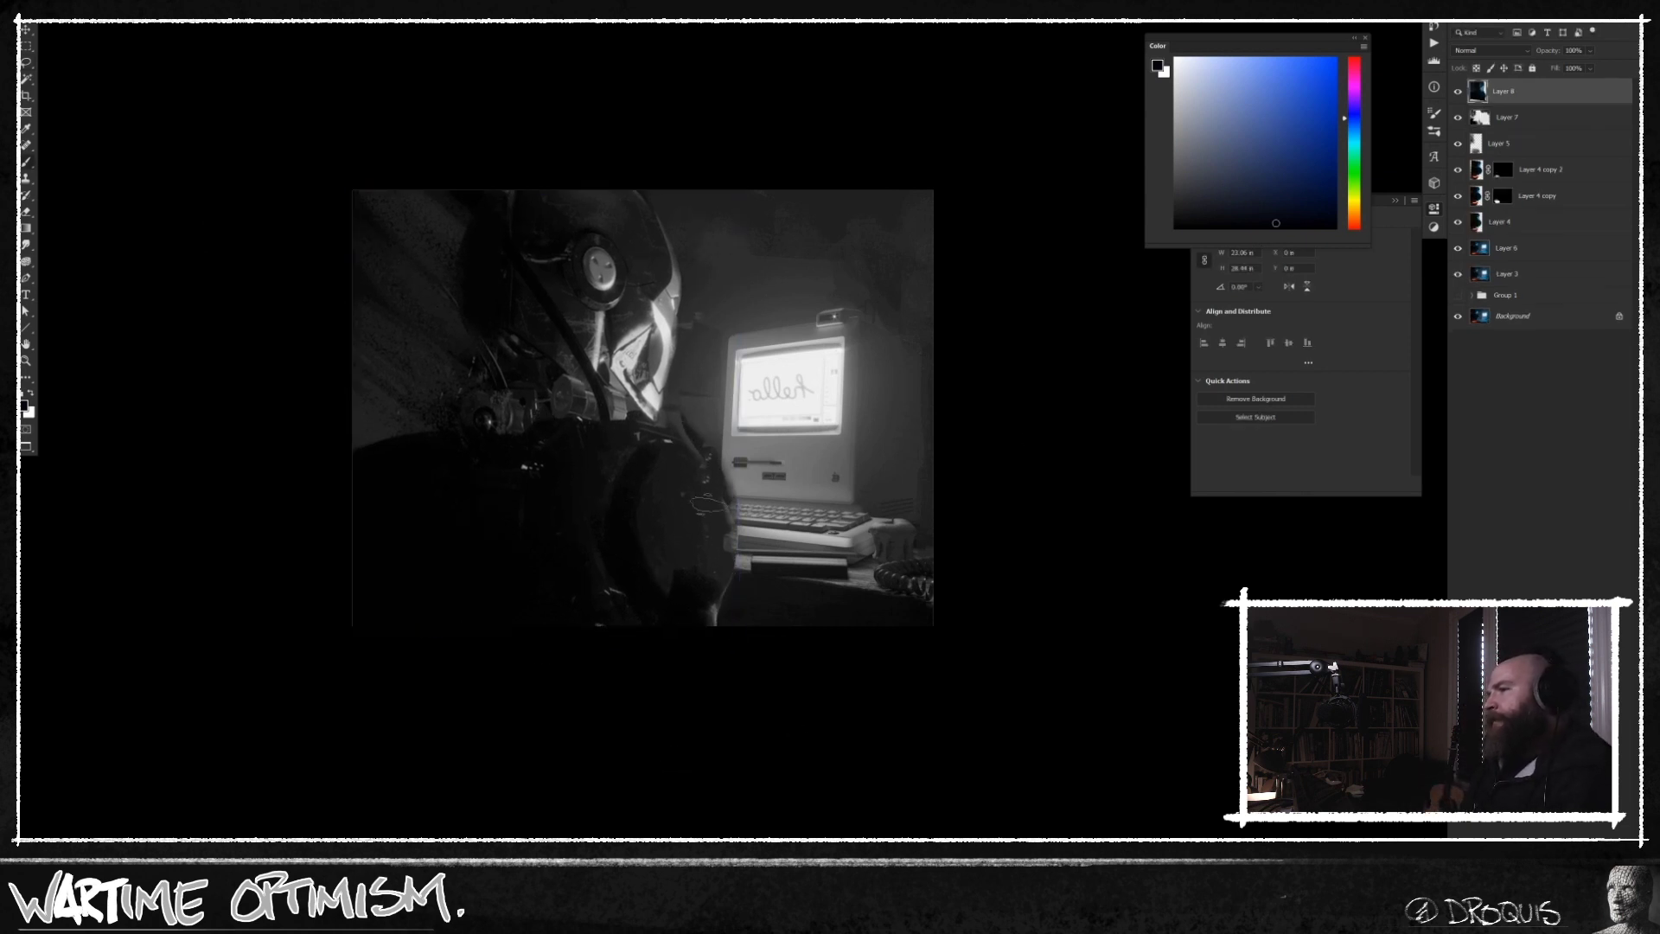
# Step: Sample blues from the helmet and paint a thin light cyan stroke at the top-left
pyautogui.keyDown('alt'); pyautogui.click(678, 410); pyautogui.keyUp('alt')
pyautogui.keyDown('alt'); pyautogui.click(726, 486); pyautogui.keyUp('alt')
pyautogui.keyDown('alt'); pyautogui.click(717, 467); pyautogui.keyUp('alt')
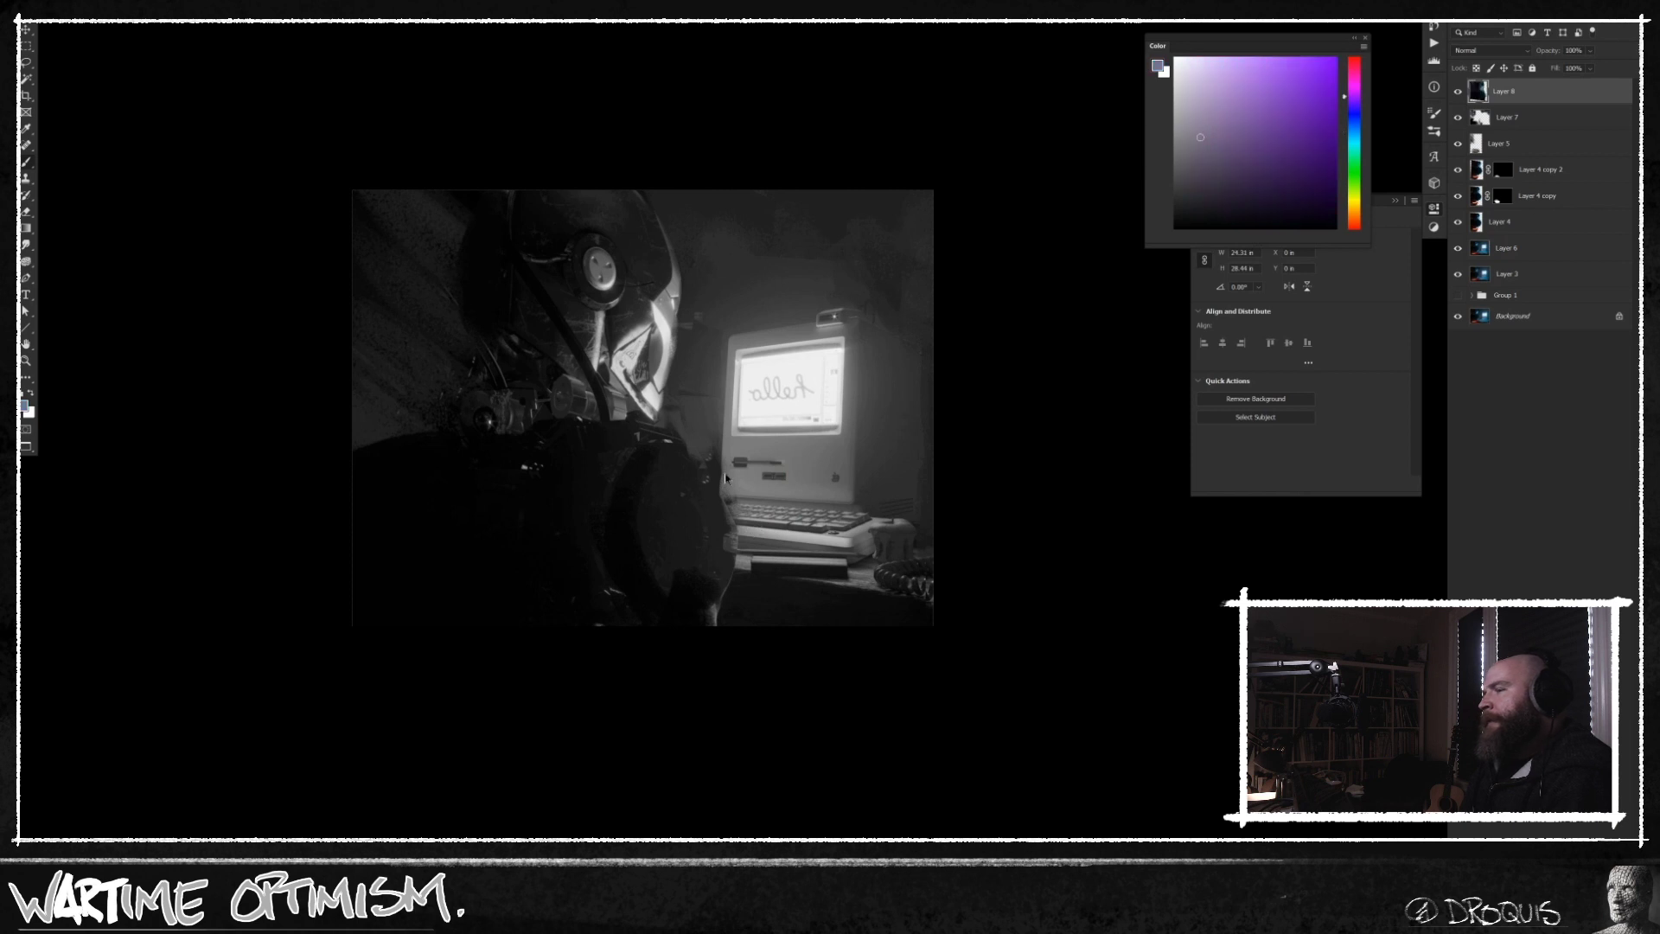
pyautogui.keyDown('alt'); pyautogui.click(506, 350); pyautogui.keyUp('alt')
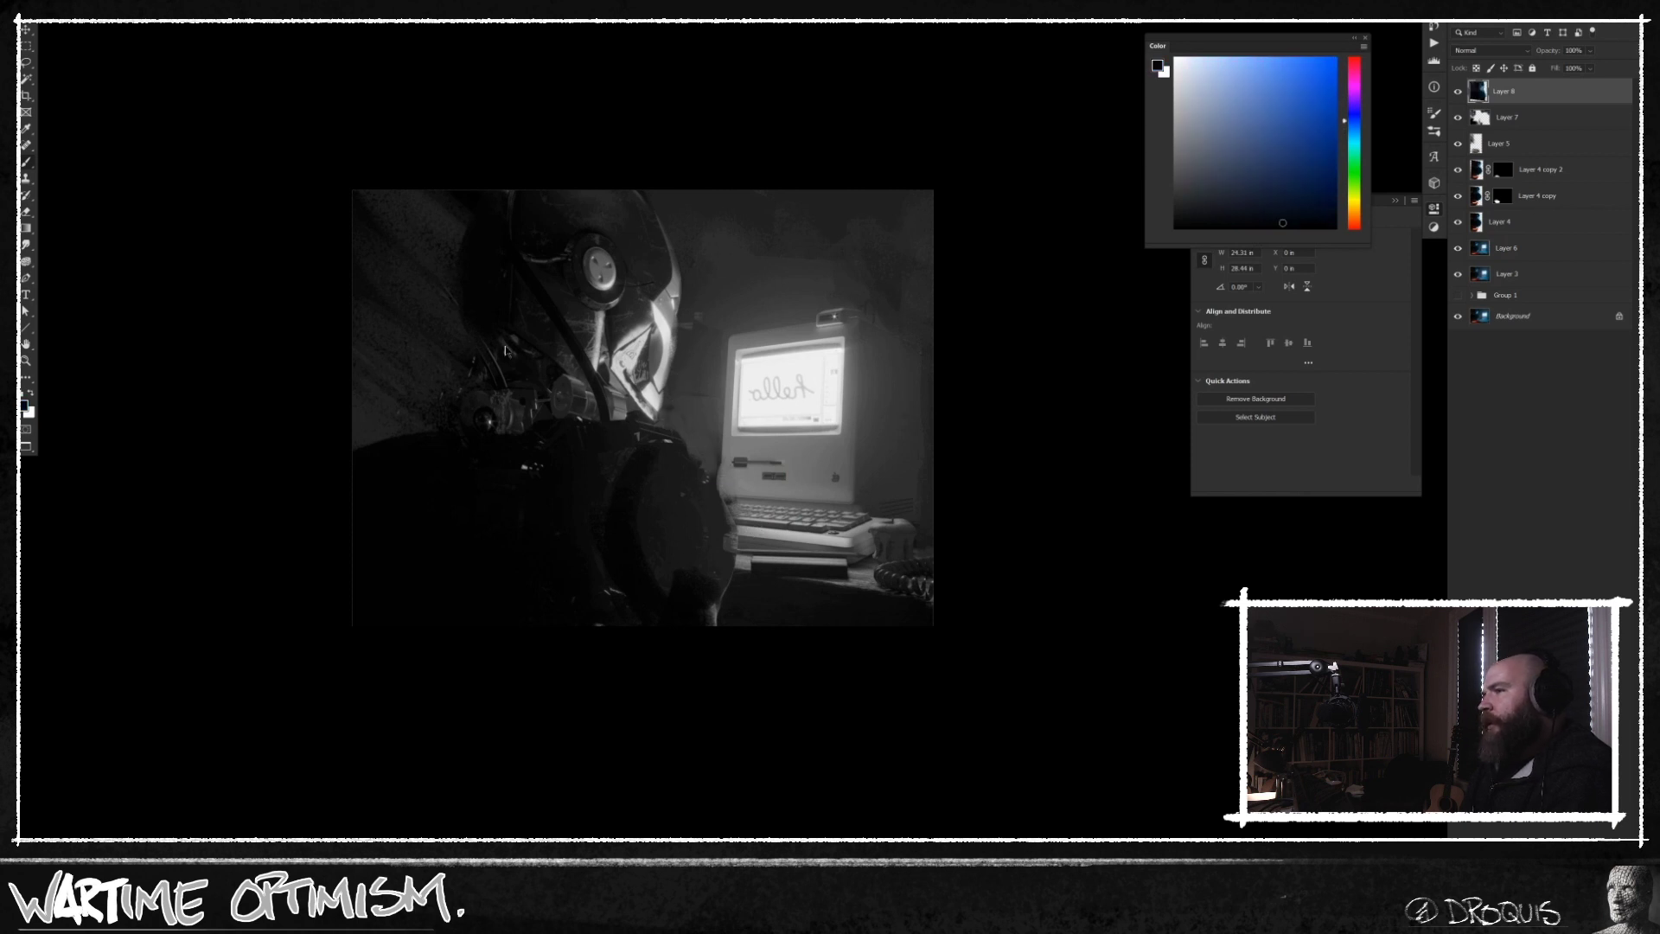
pyautogui.keyDown('alt'); pyautogui.click(538, 300); pyautogui.keyUp('alt')
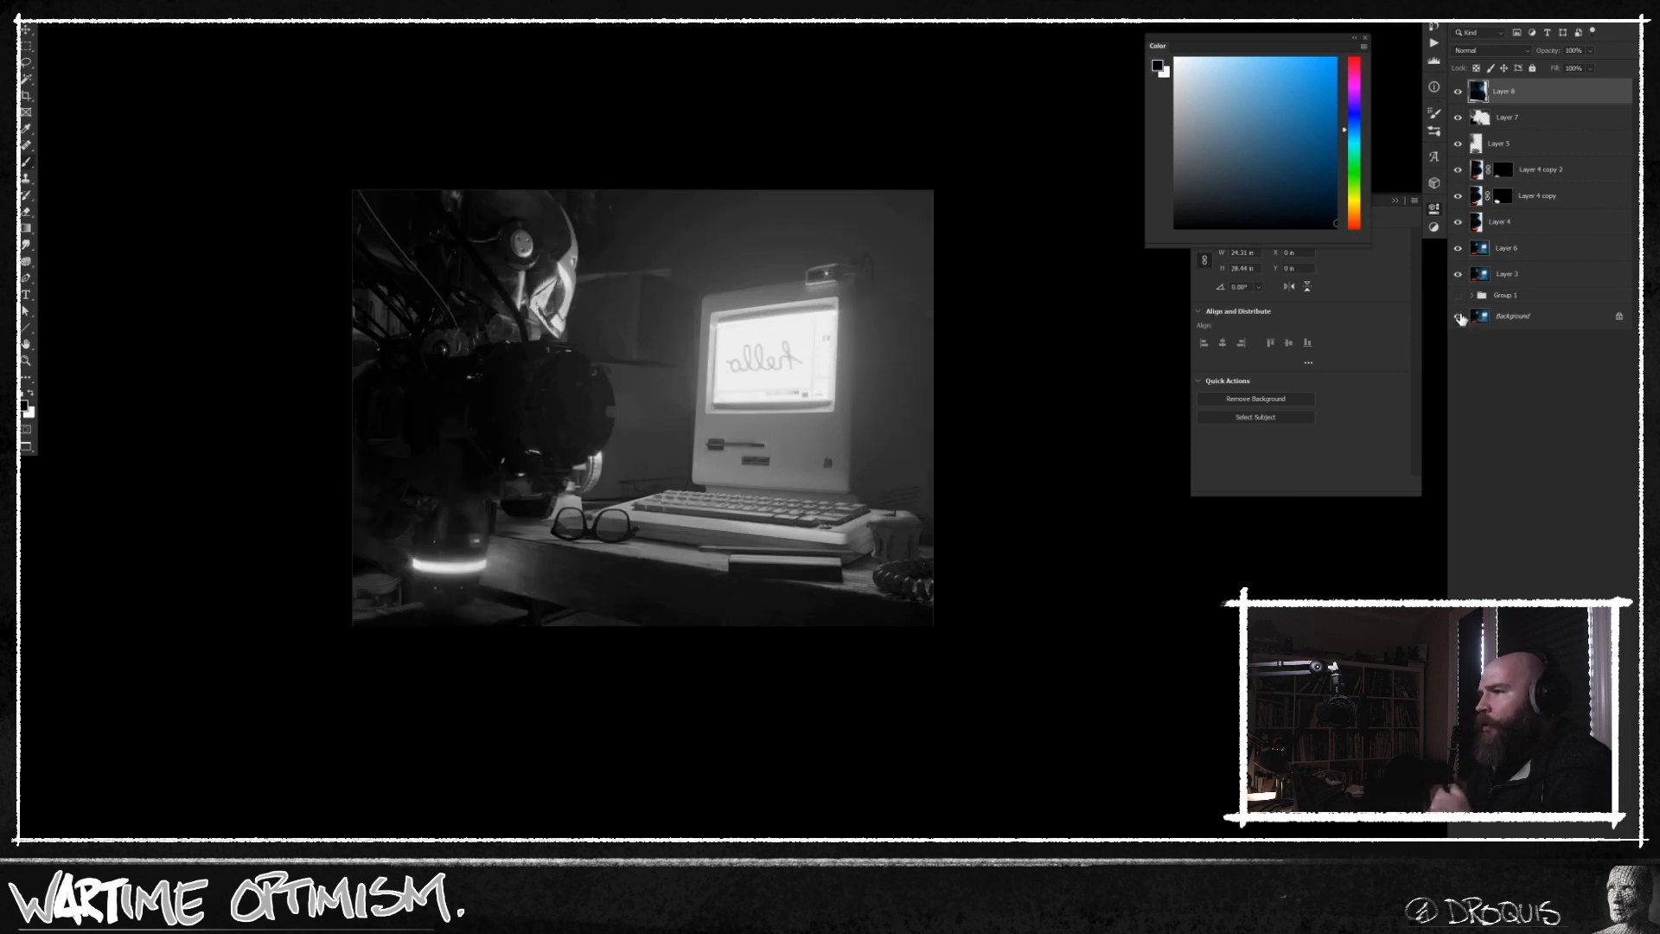
pyautogui.keyDown('alt'); pyautogui.click(629, 359); pyautogui.keyUp('alt')
pyautogui.moveTo(359, 194); pyautogui.dragTo(518, 333)
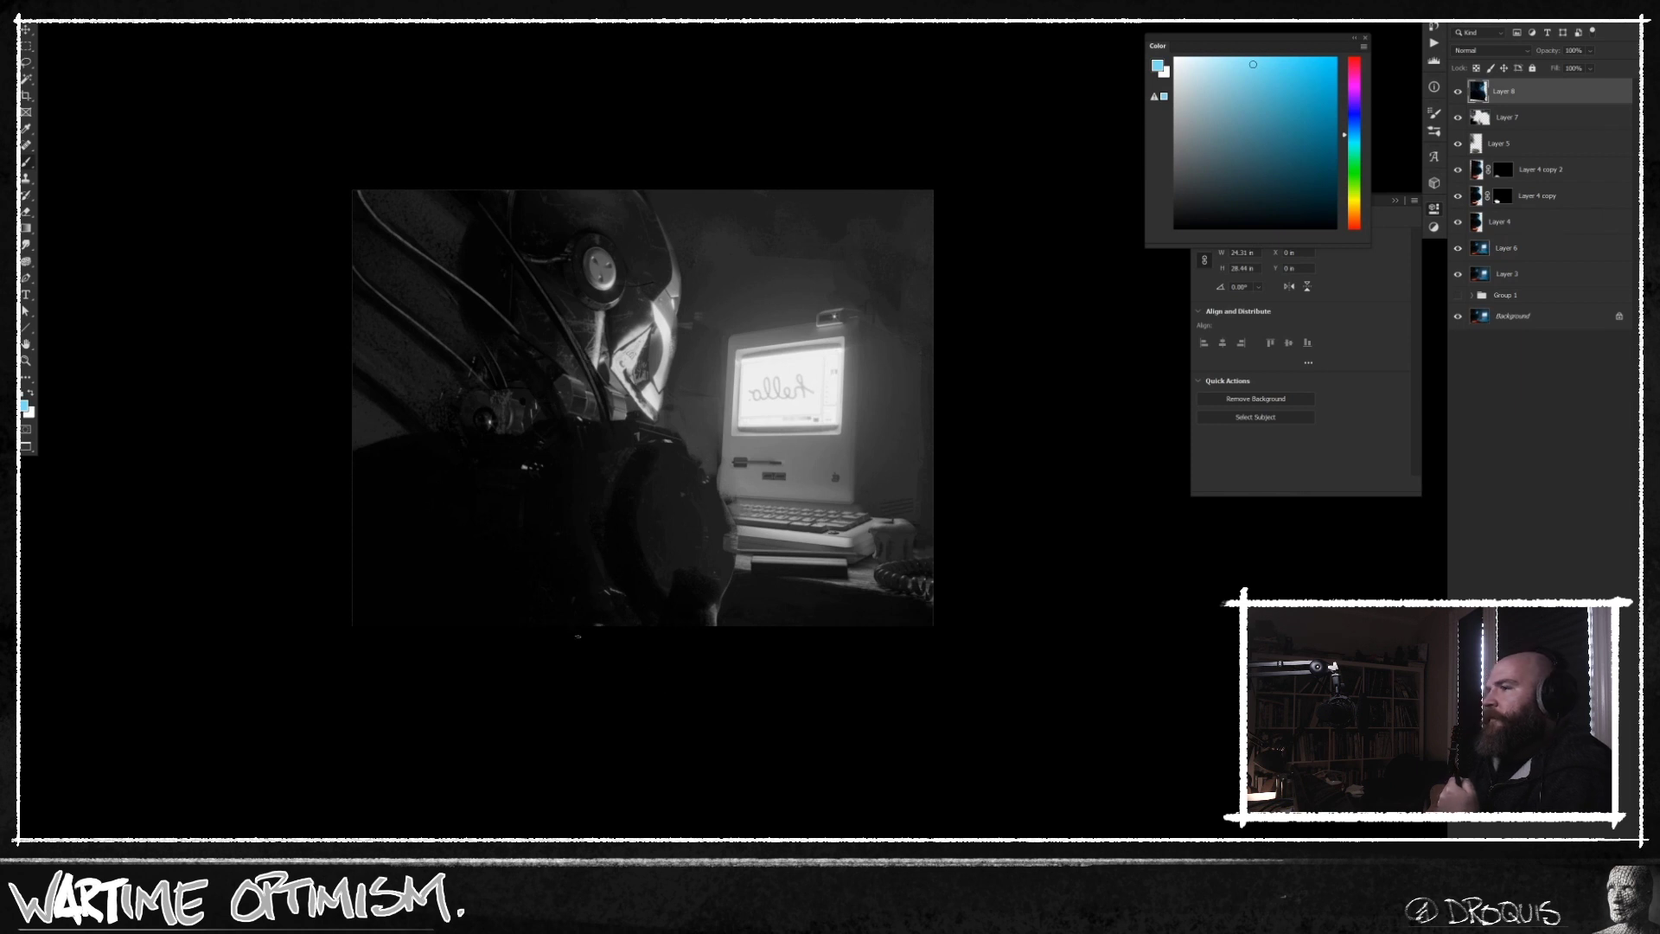
# Step: Sample dark blues and reds and paint dark blue strokes on the robot figure
pyautogui.keyDown('alt'); pyautogui.click(624, 374); pyautogui.keyUp('alt')
pyautogui.keyDown('alt'); pyautogui.click(408, 364); pyautogui.keyUp('alt')
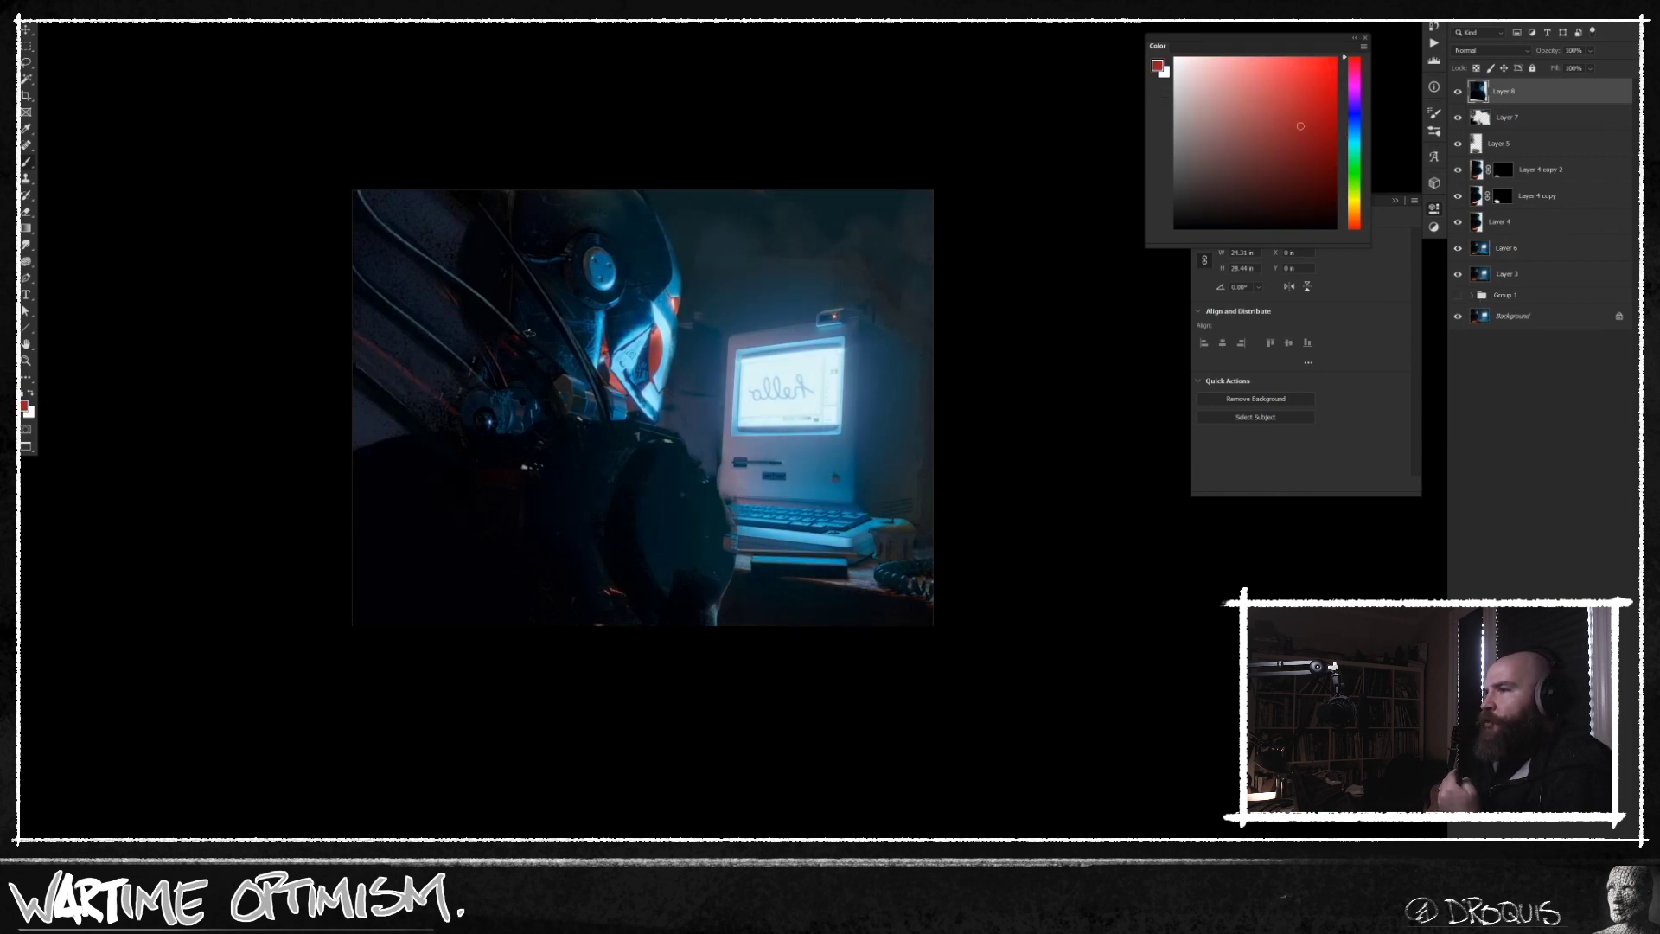
pyautogui.keyDown('alt'); pyautogui.click(771, 410); pyautogui.keyUp('alt')
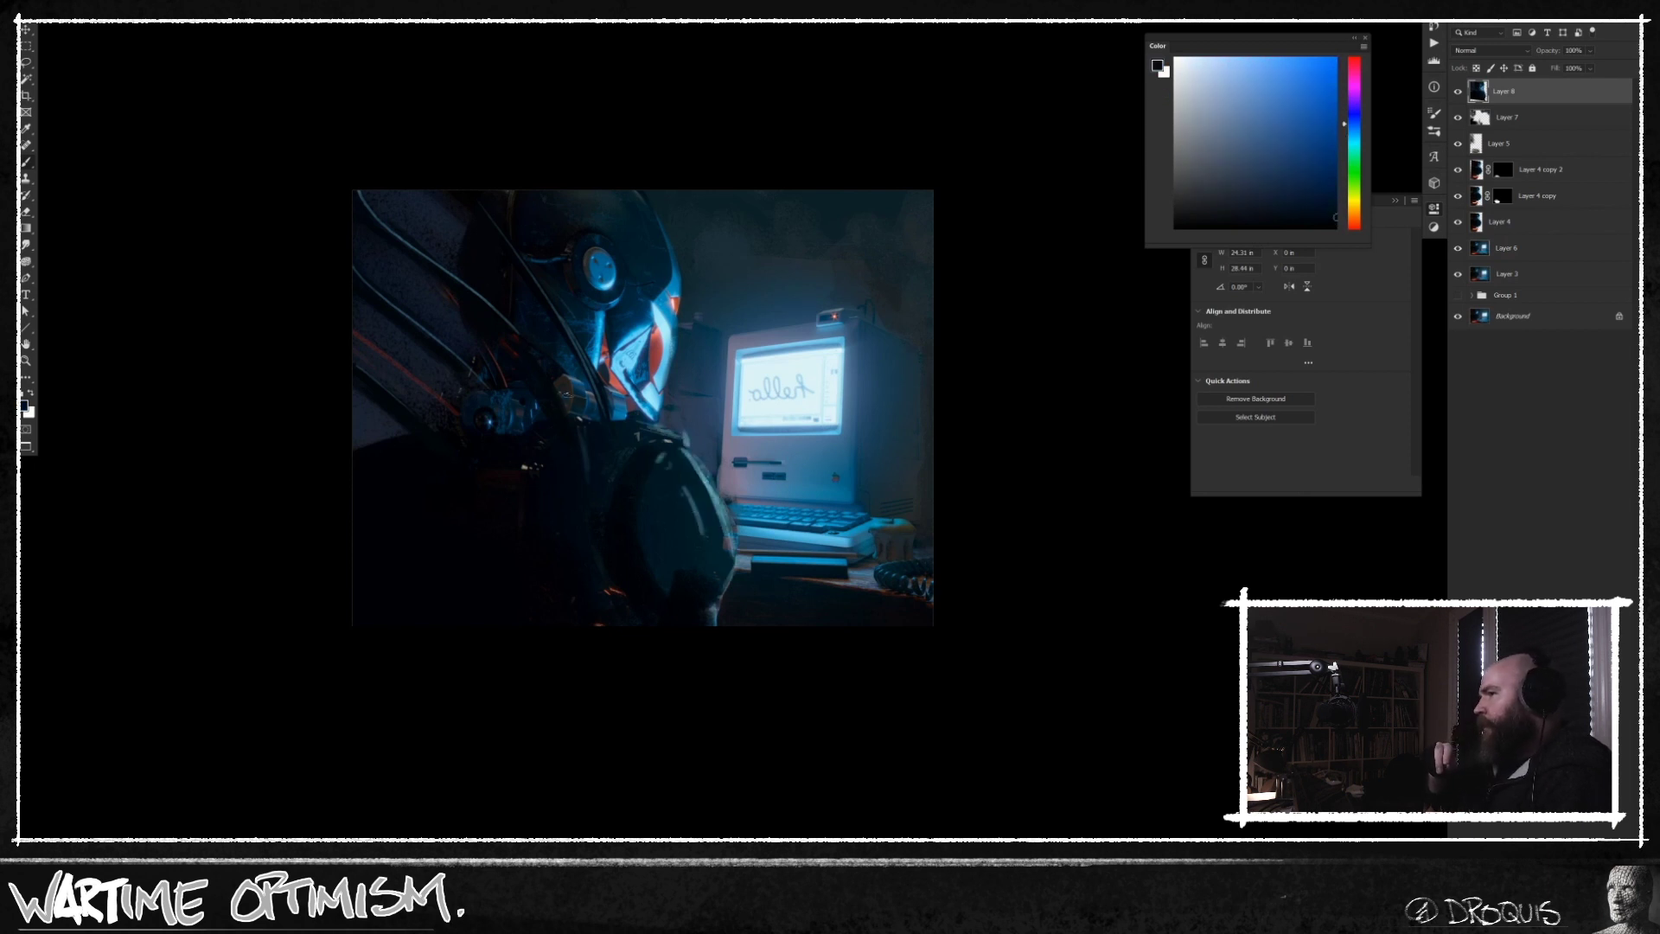
pyautogui.keyDown('alt'); pyautogui.click(613, 587); pyautogui.keyUp('alt')
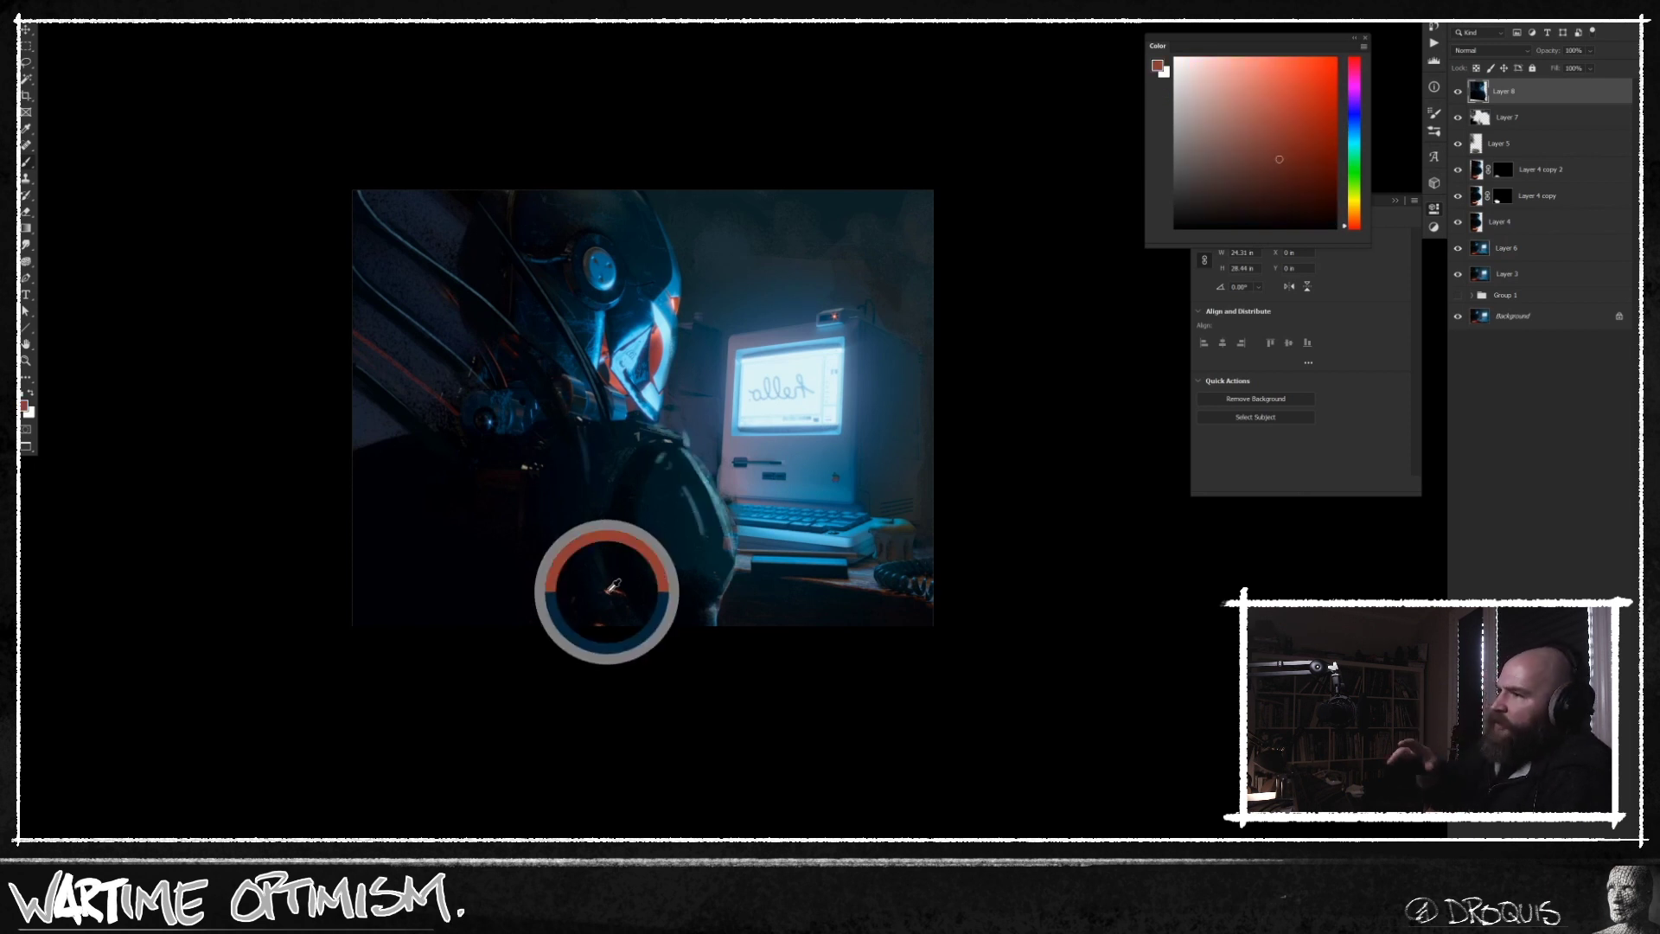
pyautogui.keyDown('alt'); pyautogui.click(429, 496); pyautogui.keyUp('alt')
pyautogui.moveTo(531, 536); pyautogui.dragTo(529, 575)
pyautogui.moveTo(657, 479); pyautogui.dragTo(654, 517)
pyautogui.keyDown('alt'); pyautogui.click(704, 622); pyautogui.keyUp('alt')
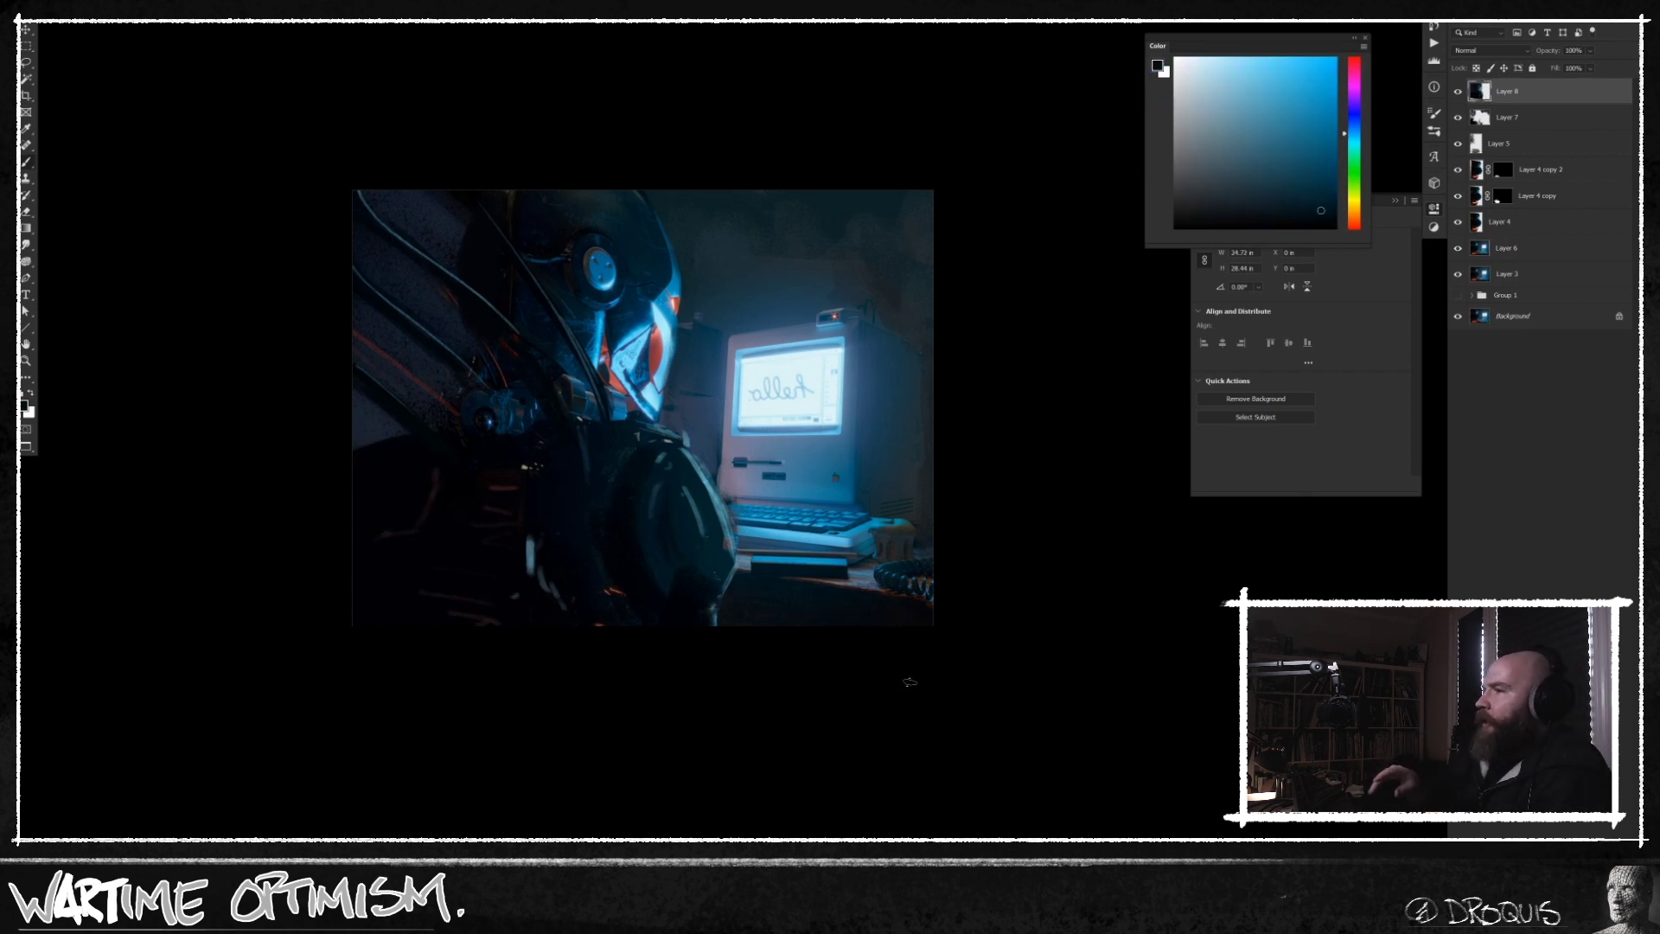
# Step: Flip the canvas back horizontally, sample new blue and cyan tones, and zoom out
pyautogui.hotkey('ctrl', 'shift', 'h')
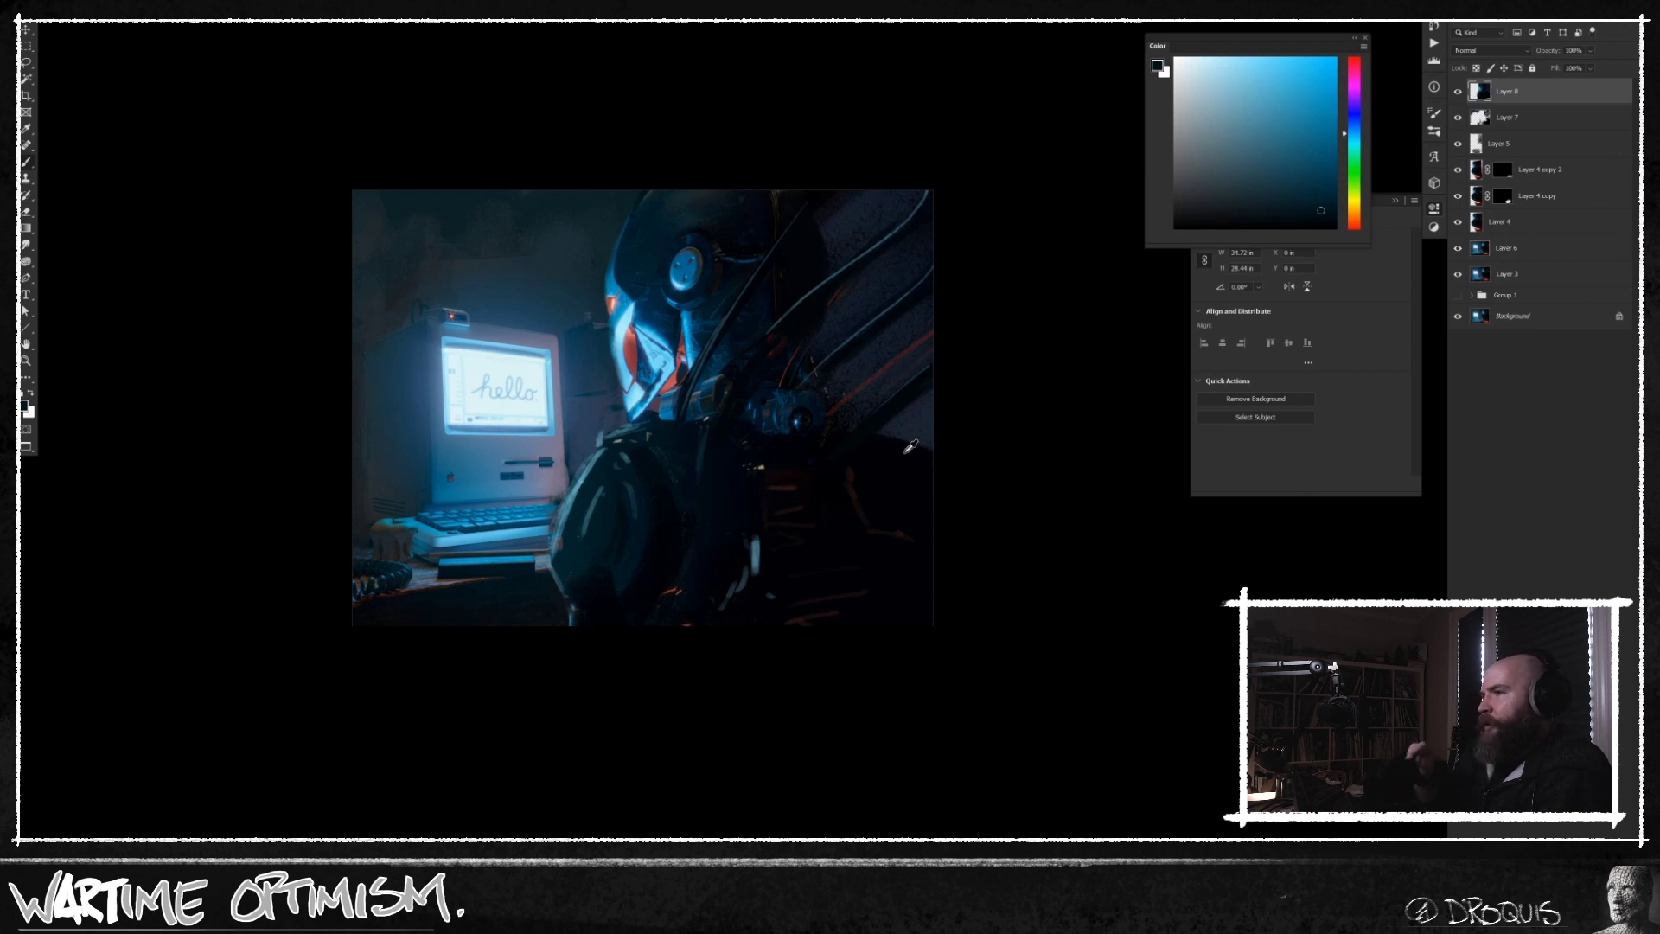
pyautogui.click(1246, 198)
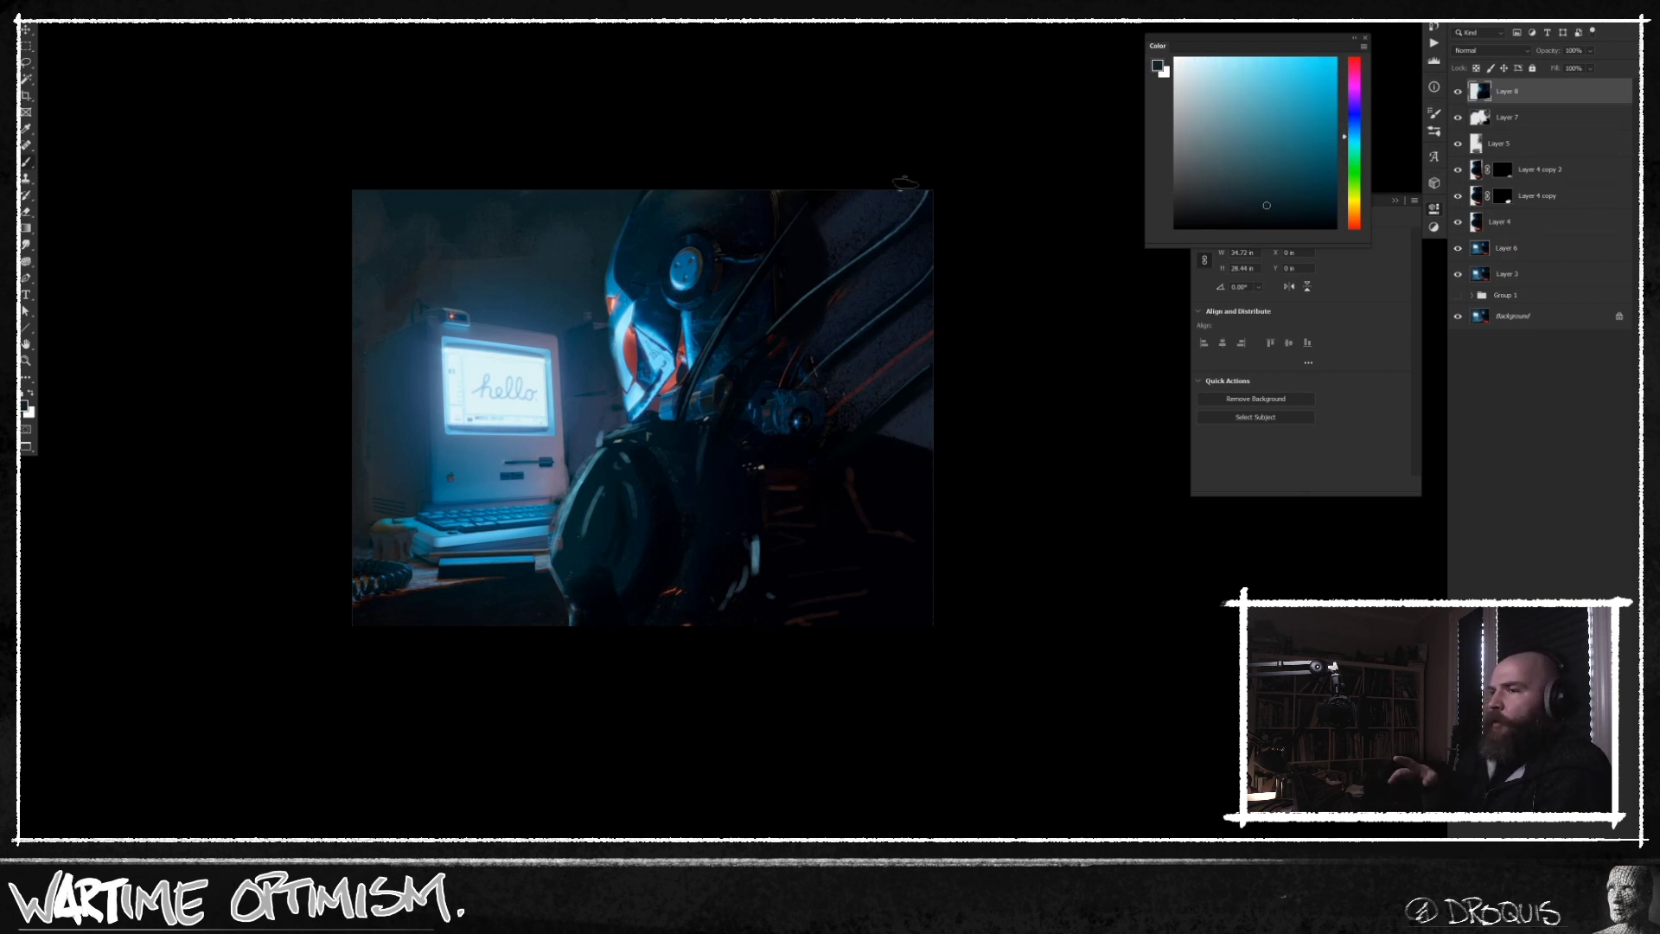
pyautogui.keyDown('alt'); pyautogui.click(904, 467); pyautogui.keyUp('alt')
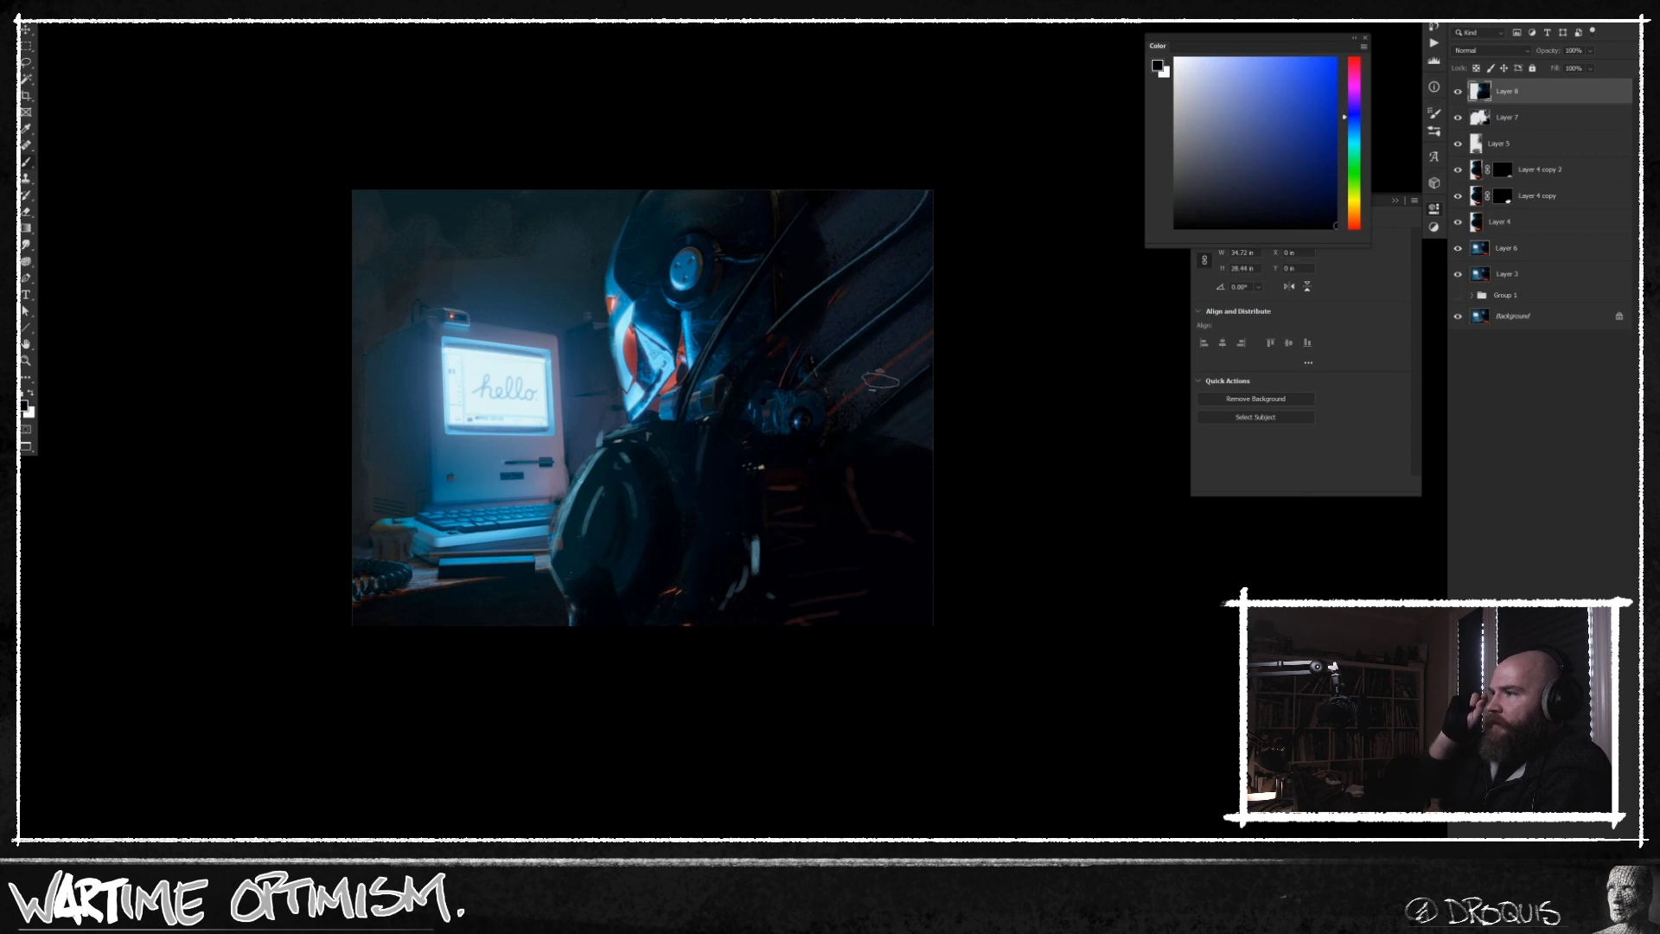
pyautogui.keyDown('alt'); pyautogui.click(804, 214); pyautogui.keyUp('alt')
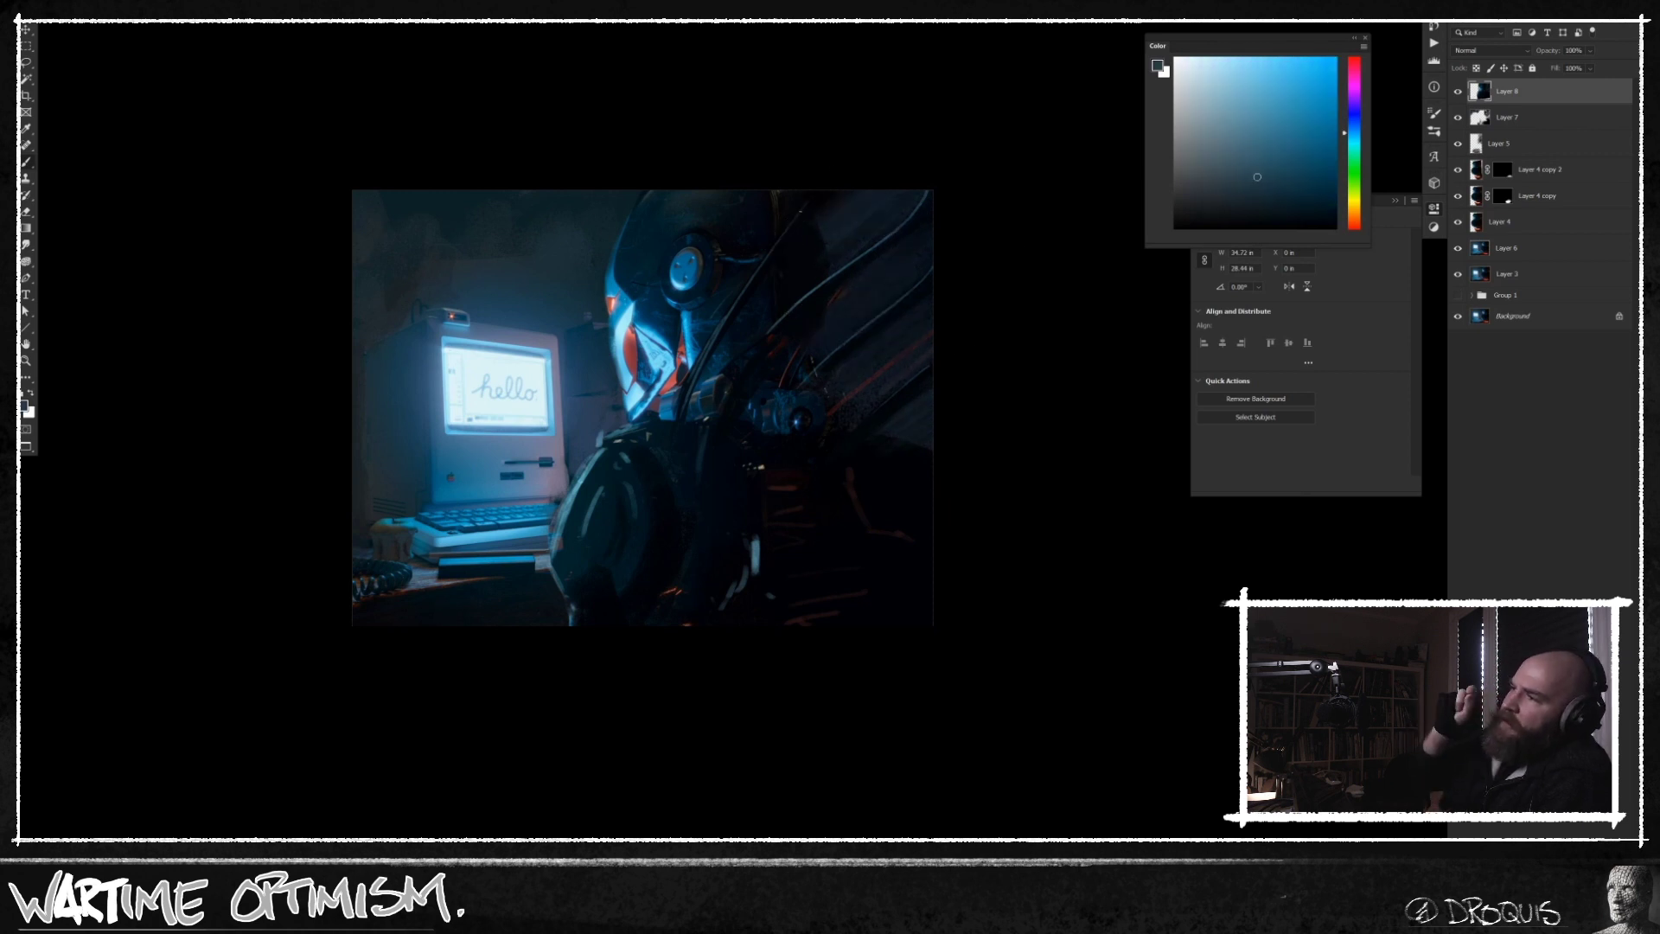
pyautogui.keyDown('alt'); pyautogui.click(947, 642); pyautogui.keyUp('alt')
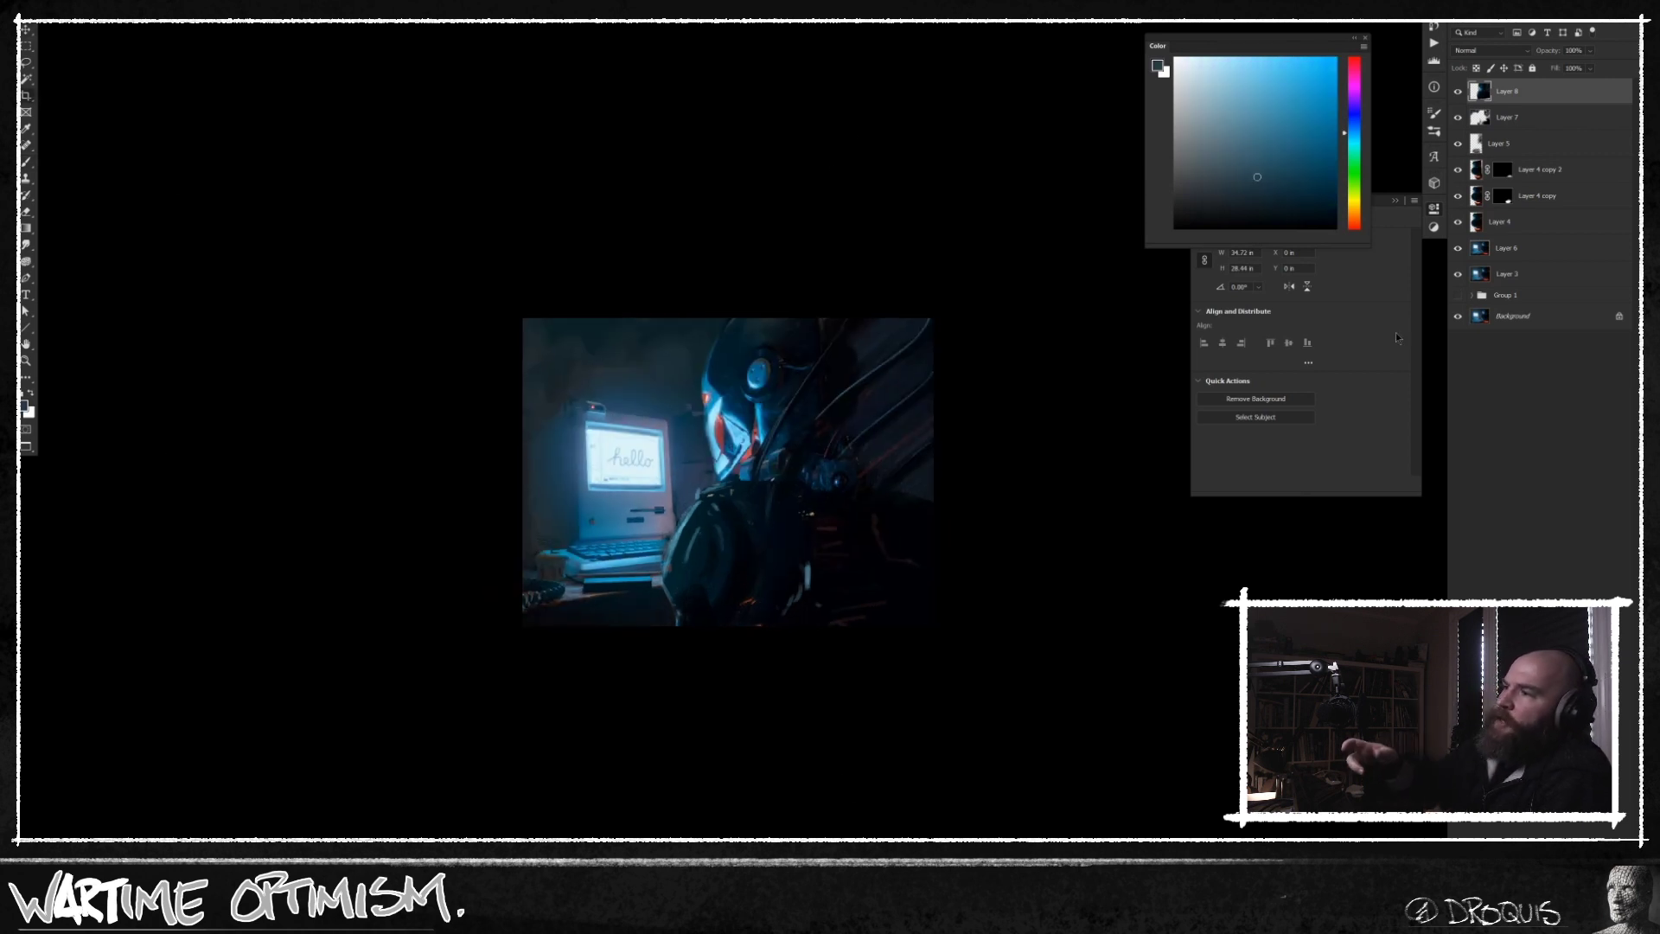
# Step: Fill the top and bottom strips of the frame with black letterbox bars on a new layer
pyautogui.hotkey('ctrl', 'shift', 'alt', 'e')
pyautogui.moveTo(497, 389); pyautogui.dragTo(1008, 595)
pyautogui.hotkey('ctrl', 'shift', 'i')
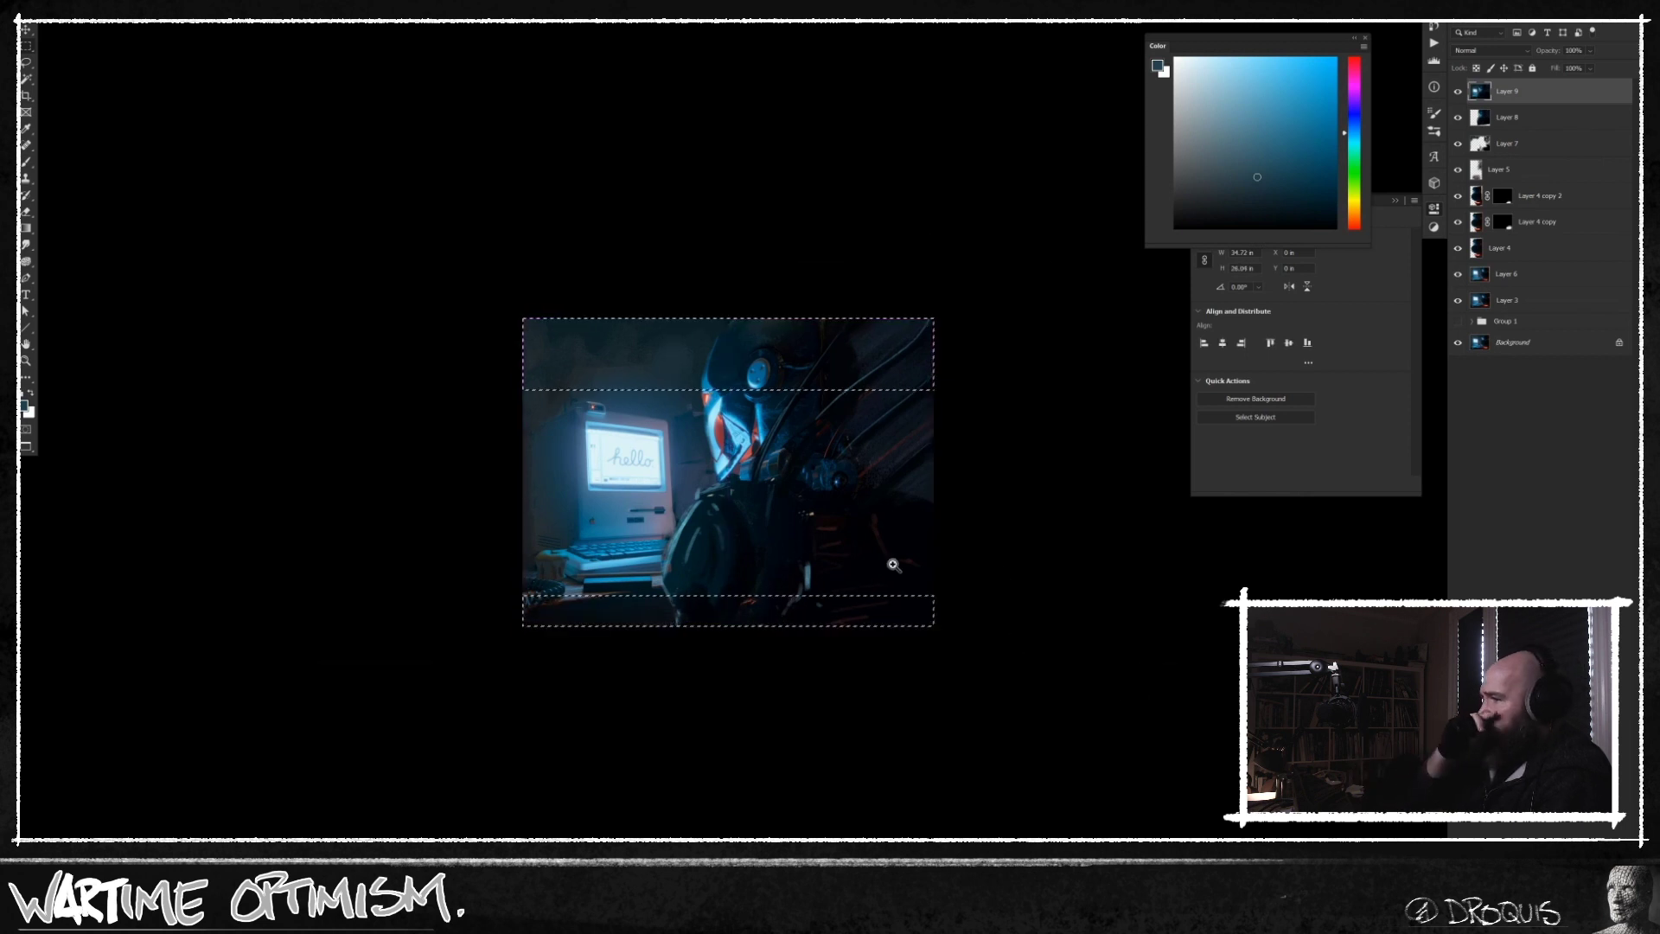
pyautogui.scroll(3, 890, 563)
pyautogui.hotkey('ctrl', 'shift', 'alt', 'n')
pyautogui.press('f')
pyautogui.press('d')
pyautogui.hotkey('ctrl', 'BackSpace')
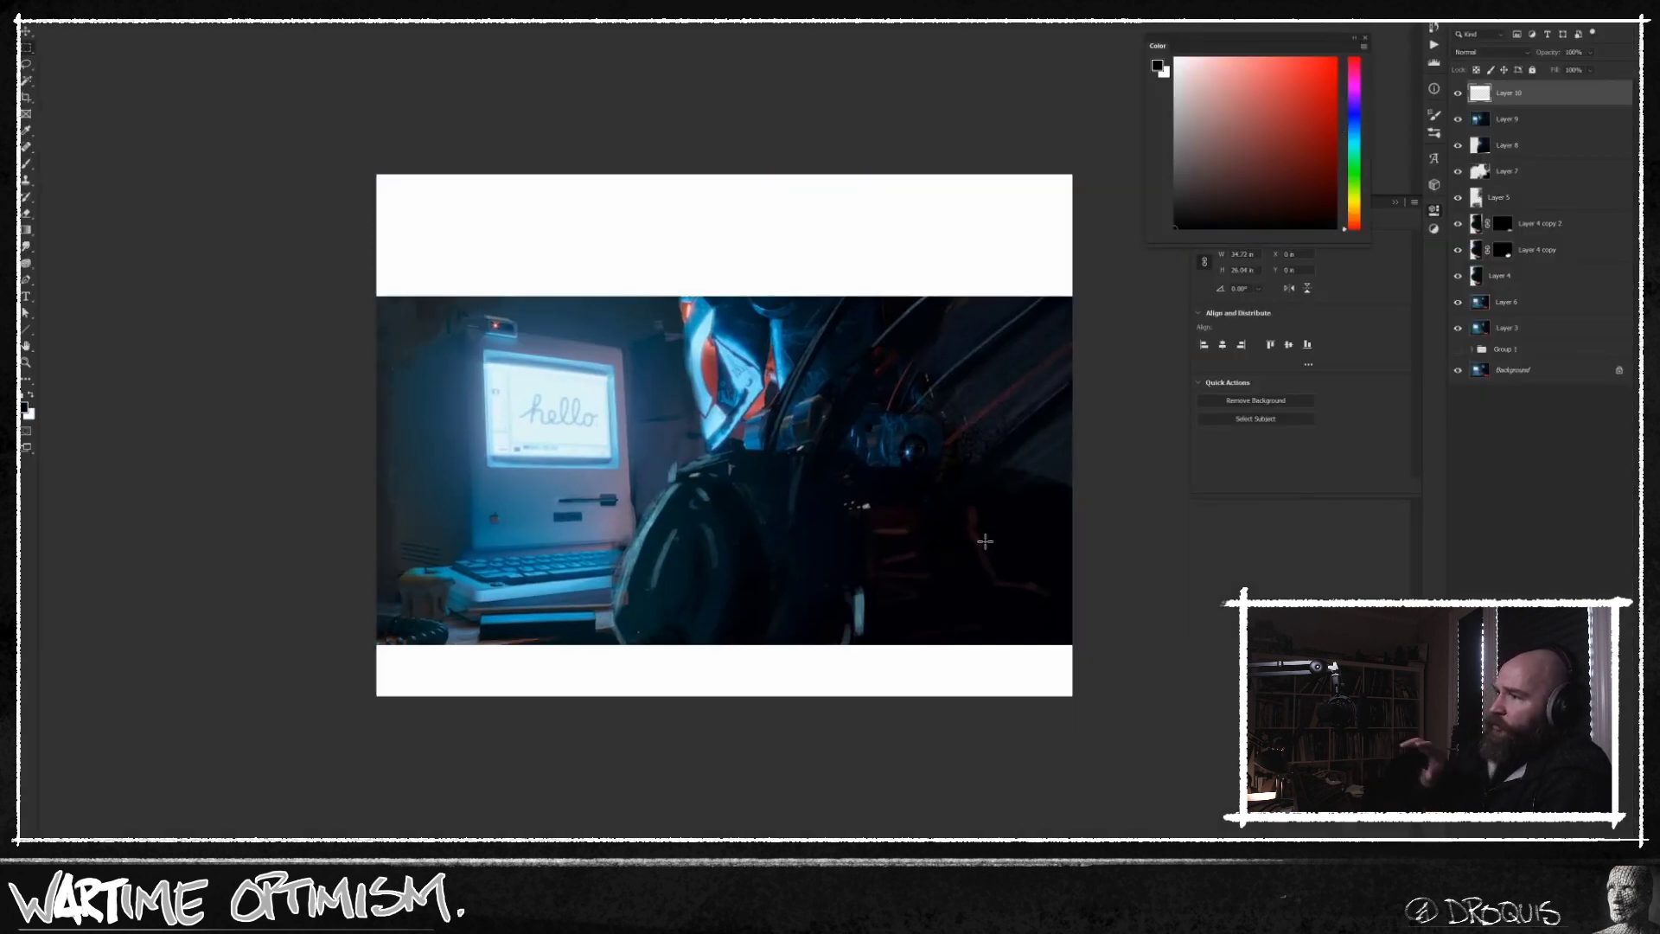
pyautogui.hotkey('alt', 'BackSpace')
pyautogui.hotkey('ctrl', 'd')
pyautogui.press('f')
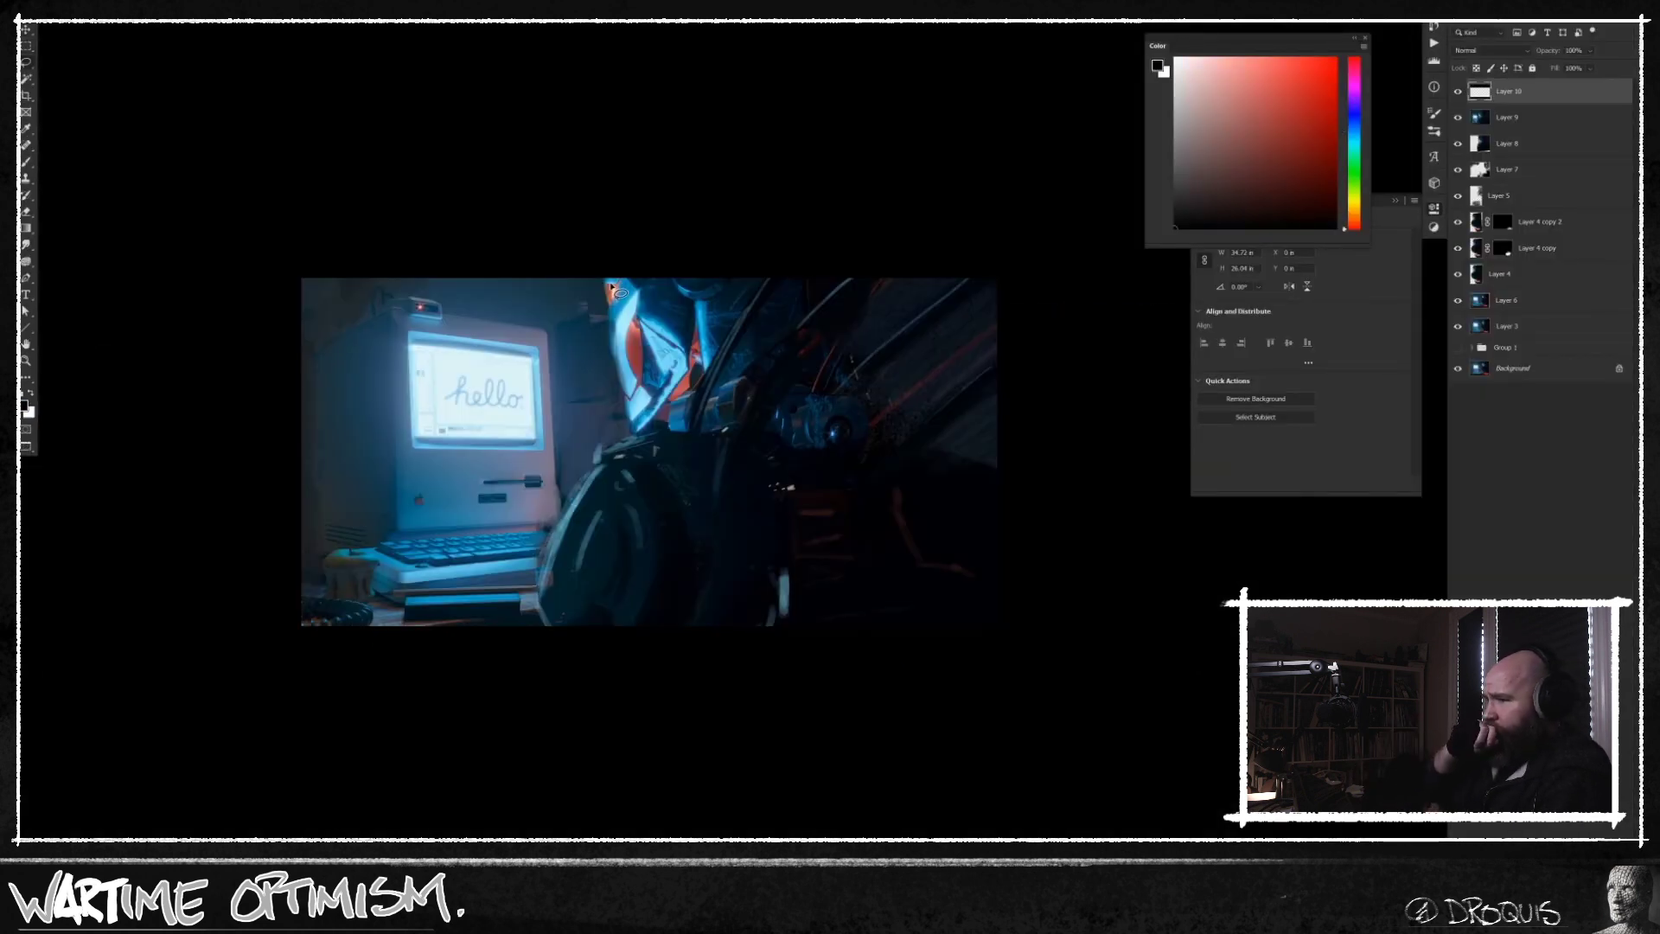
# Step: Lasso the robot onto its own layer, shift the copy right and scale it down
pyautogui.moveTo(588, 458)
pyautogui.mouseDown()
pyautogui.moveTo(1045, 697)
pyautogui.moveTo(702, 95)
pyautogui.moveTo(610, 177)
pyautogui.mouseUp()
pyautogui.hotkey('ctrl', ',')
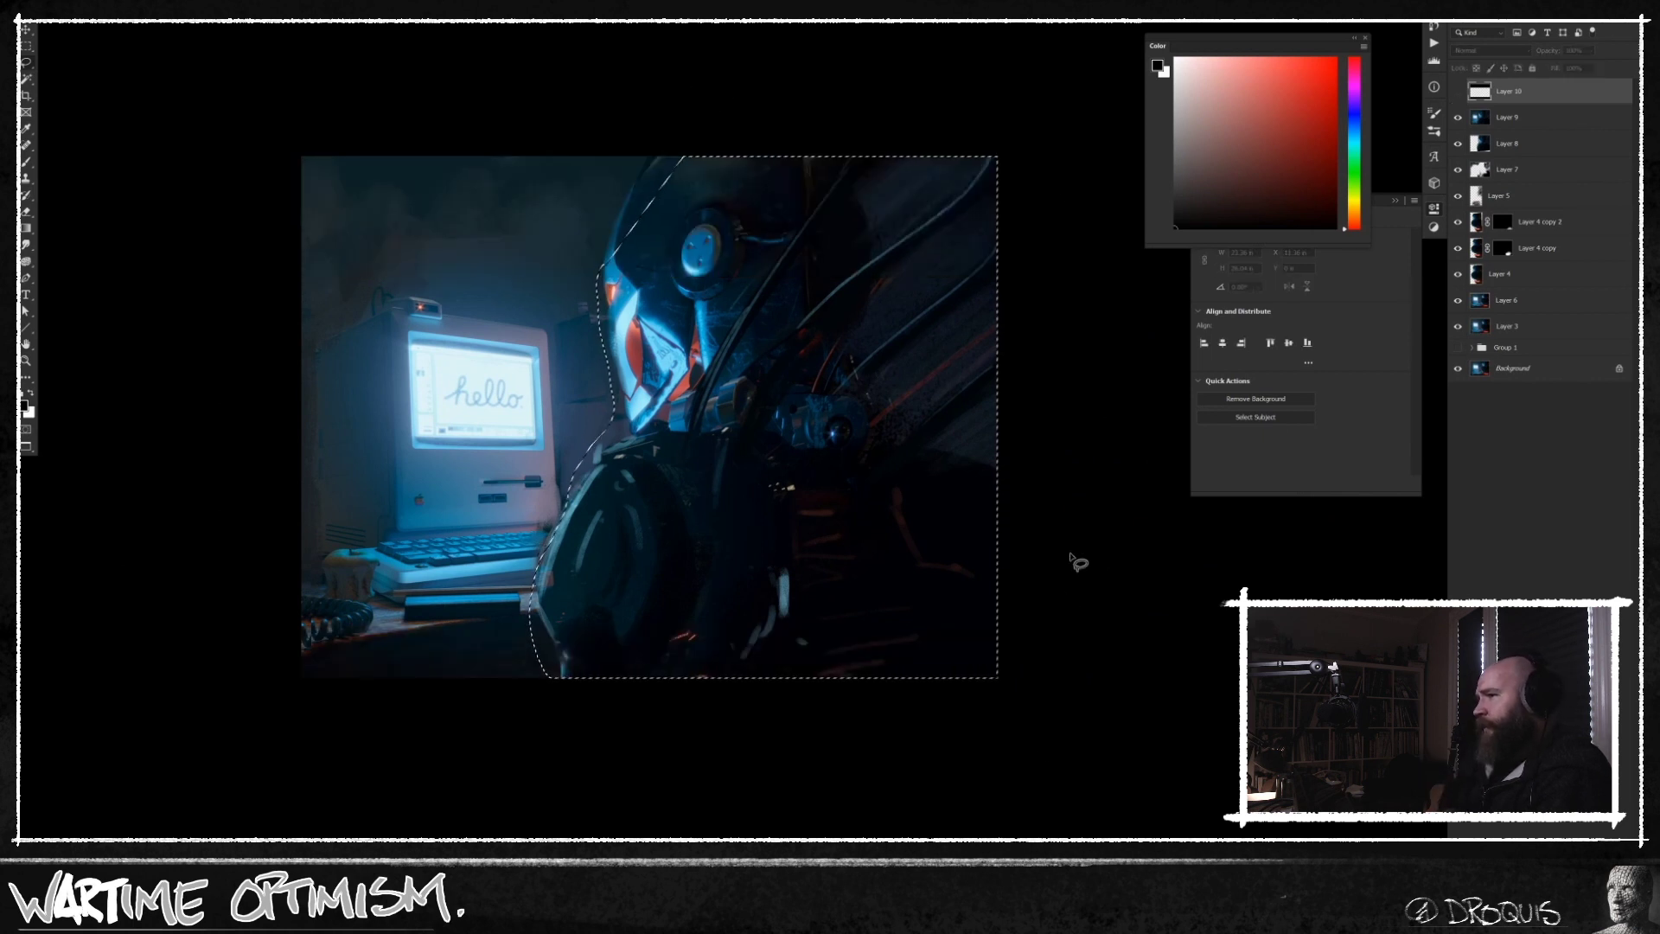
pyautogui.hotkey('ctrl', 'j')
pyautogui.hotkey('ctrl', ',')
pyautogui.moveTo(843, 547); pyautogui.dragTo(897, 546)
pyautogui.hotkey('ctrl', 't')
pyautogui.moveTo(1057, 159); pyautogui.dragTo(1031, 183)
pyautogui.press('Return')
# Step: On a new layer, paint dark blue and light cyan over the robot's lit edge and left side
pyautogui.hotkey('ctrl', ',')
pyautogui.keyDown('alt'); pyautogui.click(624, 382); pyautogui.keyUp('alt')
pyautogui.hotkey('ctrl', 'shift', 'alt', 'n')
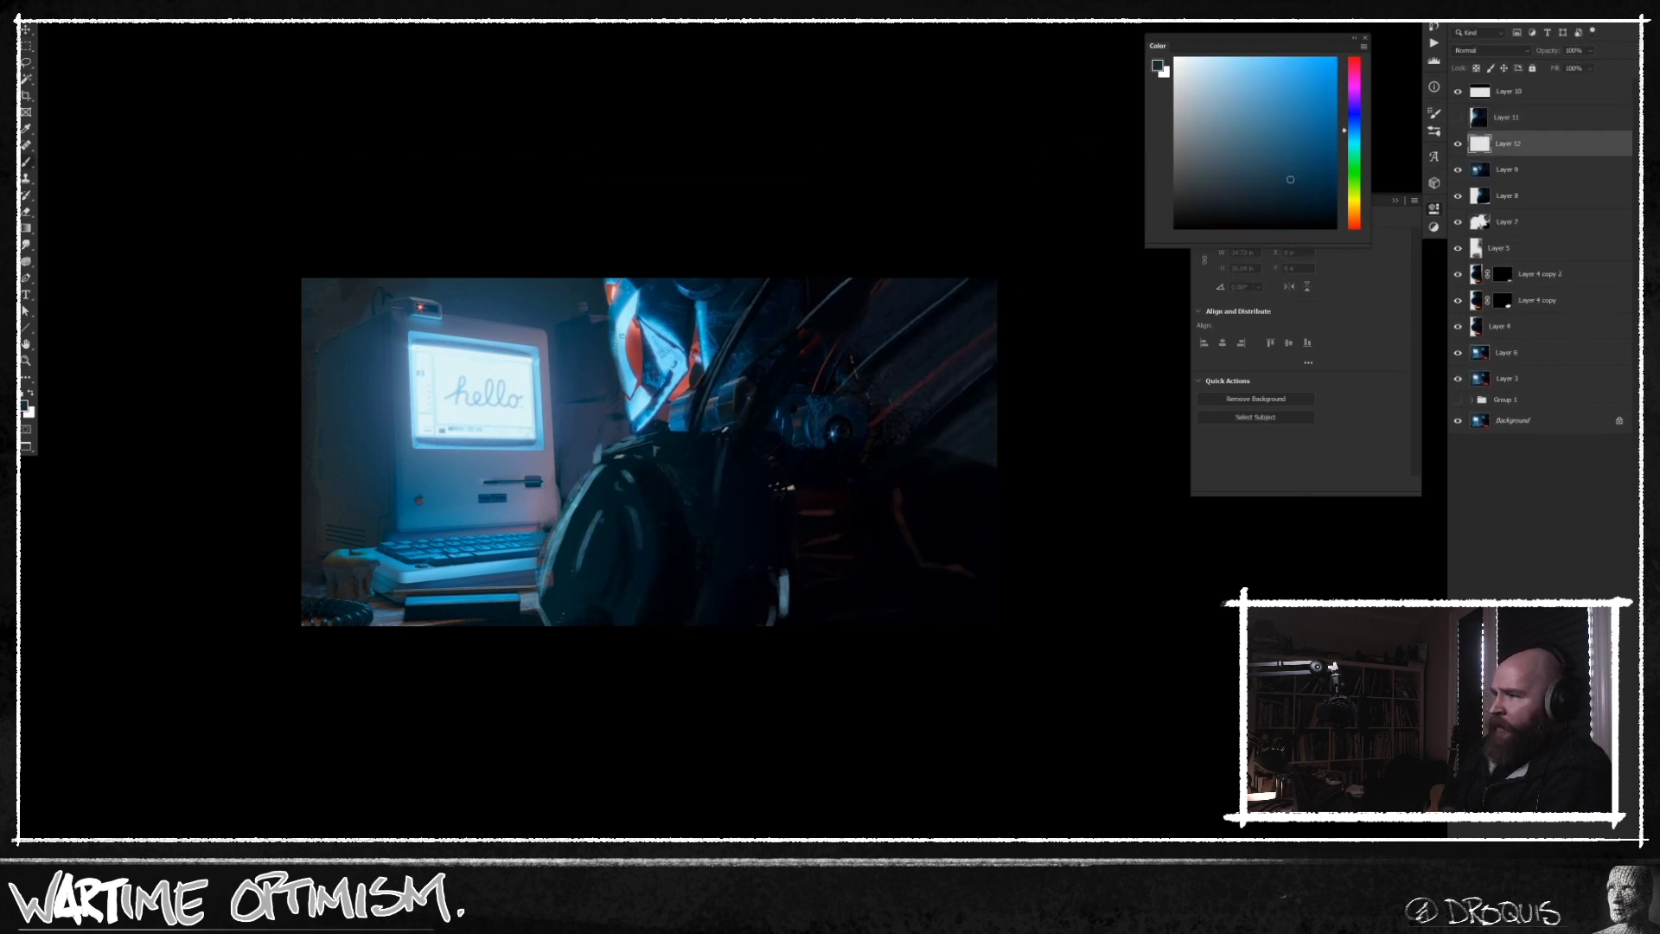
pyautogui.moveTo(631, 377); pyautogui.dragTo(657, 346)
pyautogui.keyDown('alt'); pyautogui.click(651, 367); pyautogui.keyUp('alt')
pyautogui.moveTo(657, 380); pyautogui.dragTo(553, 519)
pyautogui.hotkey('ctrl', ',')
pyautogui.hotkey('ctrl', ',')
pyautogui.hotkey('ctrl', ',')
# Step: Hide the older robot layers and paint over the desk glasses and the area left of the Mac
pyautogui.moveTo(1457, 248); pyautogui.dragTo(1457, 327)
pyautogui.moveTo(605, 570); pyautogui.dragTo(743, 575)
pyautogui.keyDown('alt'); pyautogui.click(726, 575); pyautogui.keyUp('alt')
pyautogui.moveTo(678, 498)
pyautogui.mouseDown()
pyautogui.moveTo(687, 446)
pyautogui.moveTo(717, 471)
pyautogui.mouseUp()
pyautogui.keyDown('alt'); pyautogui.click(692, 441); pyautogui.keyUp('alt')
pyautogui.keyDown('alt'); pyautogui.click(674, 397); pyautogui.keyUp('alt')
pyautogui.moveTo(683, 398); pyautogui.dragTo(743, 424)
pyautogui.keyDown('alt'); pyautogui.click(726, 424); pyautogui.keyUp('alt')
pyautogui.moveTo(709, 311)
pyautogui.mouseDown()
pyautogui.moveTo(726, 363)
pyautogui.moveTo(726, 333)
pyautogui.mouseUp()
# Step: Show Layer 11 again, move the robot copy about 60 px right, then rotate and scale it
pyautogui.click(1458, 118)
pyautogui.press('v')
pyautogui.click(1506, 117)
pyautogui.moveTo(776, 578); pyautogui.dragTo(830, 577)
pyautogui.hotkey('ctrl', 't')
pyautogui.moveTo(1094, 623); pyautogui.dragTo(1111, 660)
pyautogui.moveTo(1075, 157); pyautogui.dragTo(1067, 208)
pyautogui.press('Return')
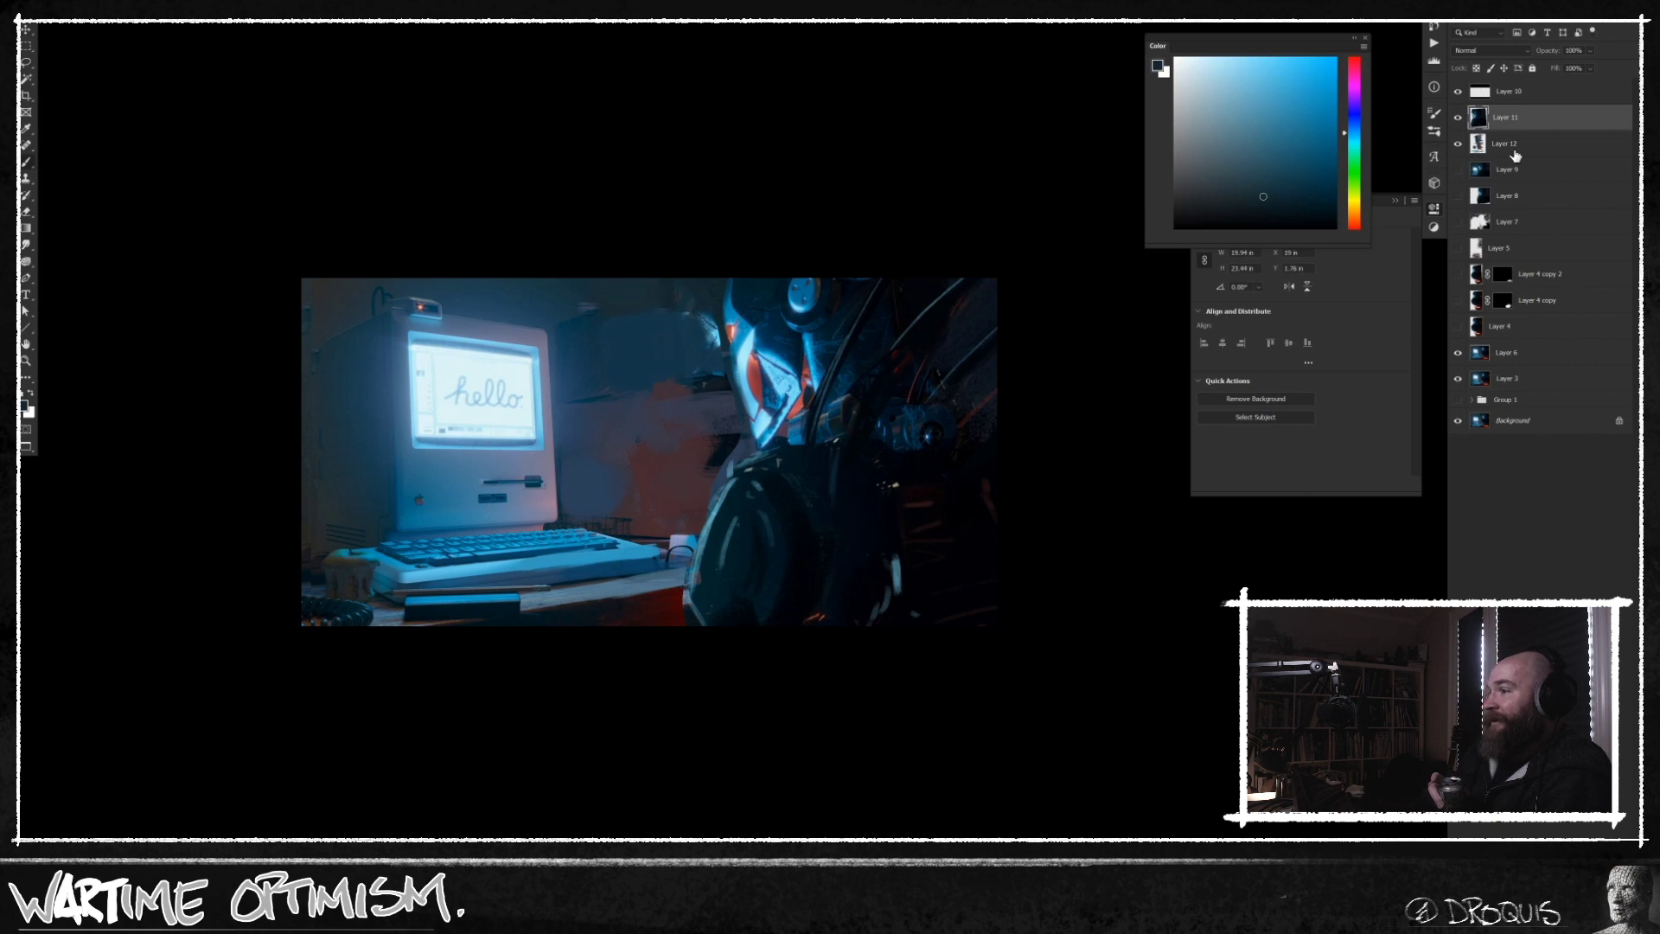
# Step: Hide the strokes on Layers 7–9, add Layer 13 and paint a short red stroke with sampled reds
pyautogui.moveTo(1458, 170); pyautogui.dragTo(1458, 329)
pyautogui.moveTo(1456, 218); pyautogui.dragTo(1458, 169)
pyautogui.hotkey('ctrl', 'j')
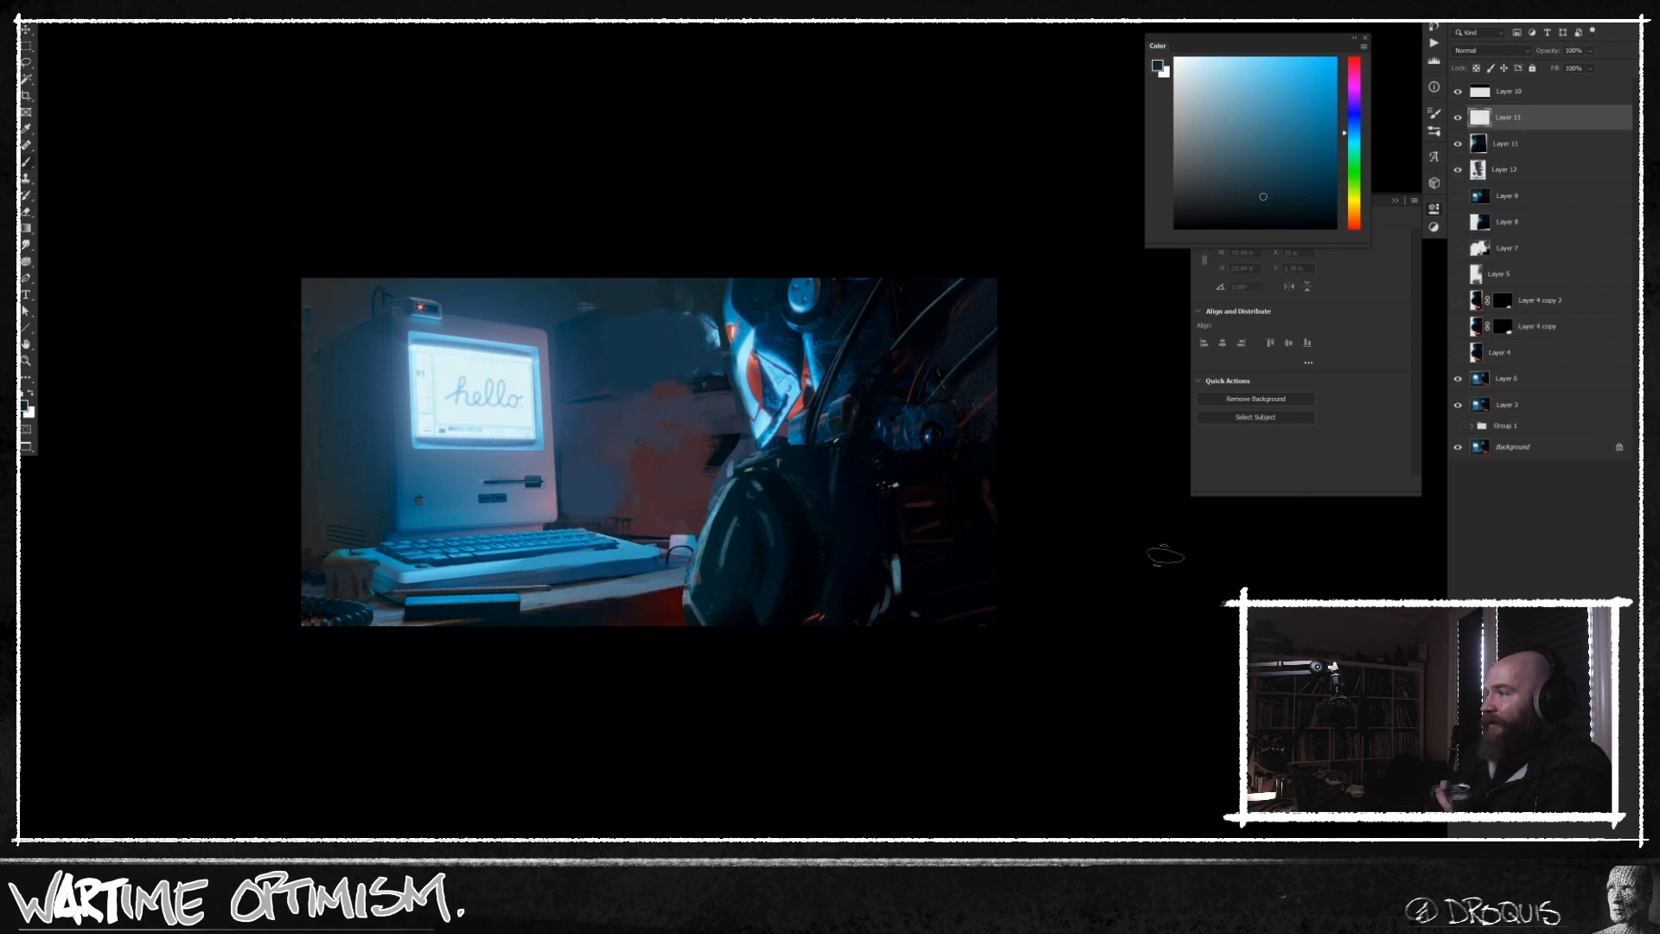
pyautogui.keyDown('alt'); pyautogui.click(717, 452); pyautogui.keyUp('alt')
pyautogui.keyDown('alt'); pyautogui.click(707, 381); pyautogui.keyUp('alt')
pyautogui.keyDown('alt'); pyautogui.click(601, 464); pyautogui.keyUp('alt')
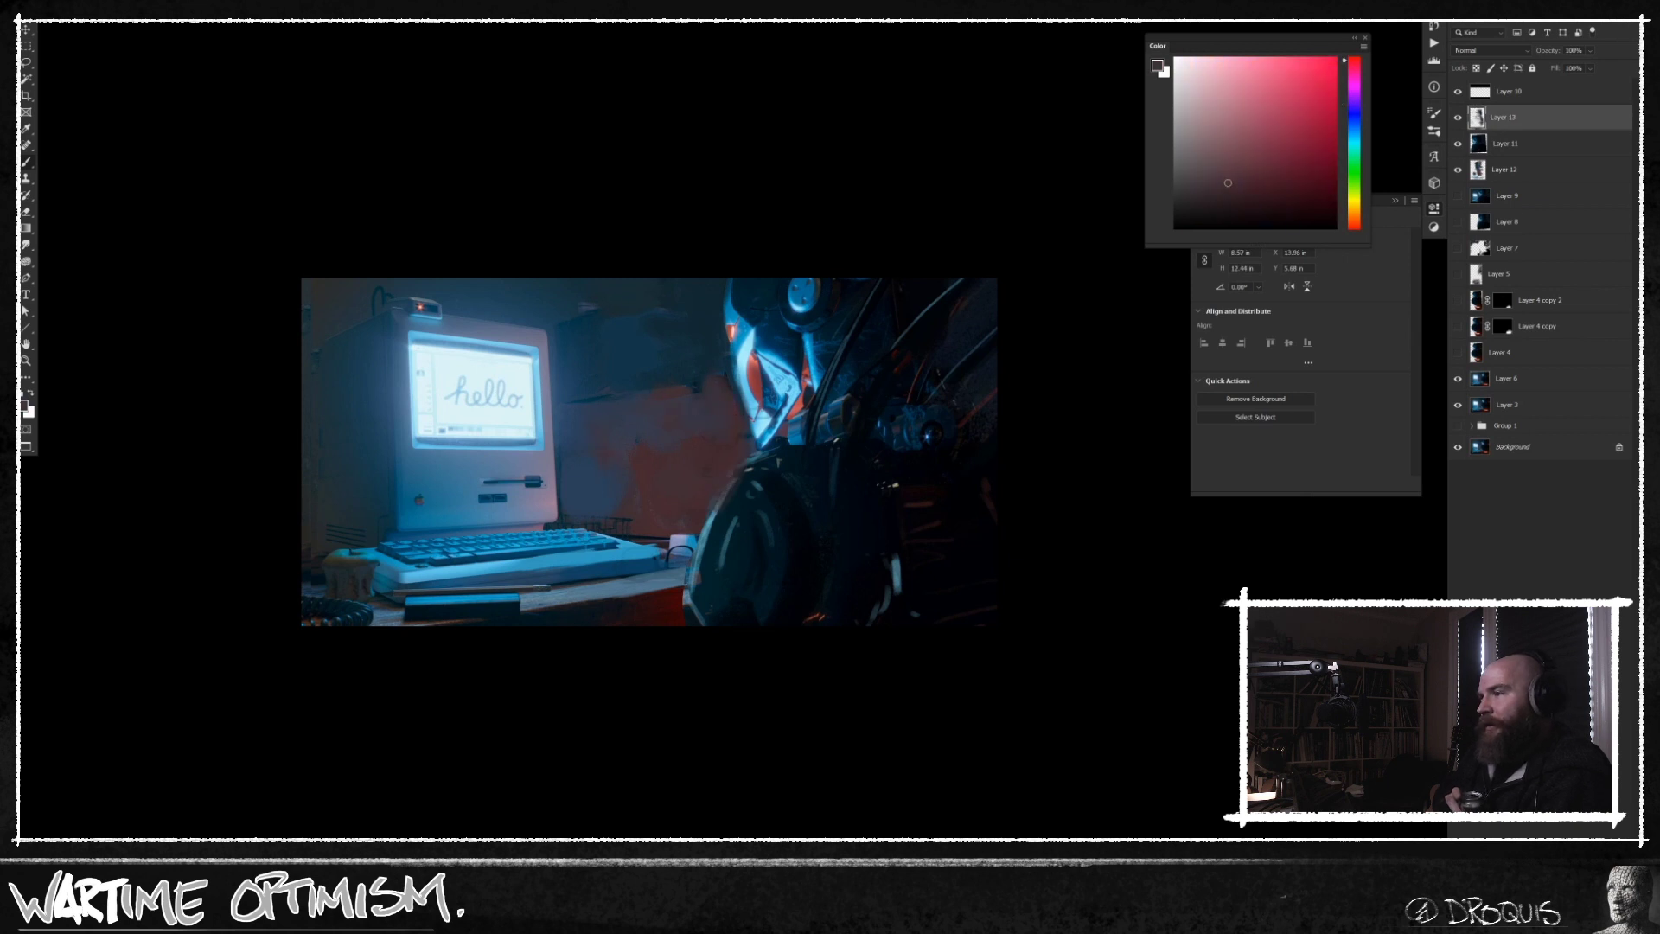
pyautogui.keyDown('alt'); pyautogui.click(742, 530); pyautogui.keyUp('alt')
pyautogui.moveTo(726, 484); pyautogui.dragTo(705, 579)
pyautogui.keyDown('alt'); pyautogui.click(694, 609); pyautogui.keyUp('alt')
pyautogui.keyDown('alt'); pyautogui.click(826, 612); pyautogui.keyUp('alt')
pyautogui.moveTo(981, 559); pyautogui.dragTo(926, 548)
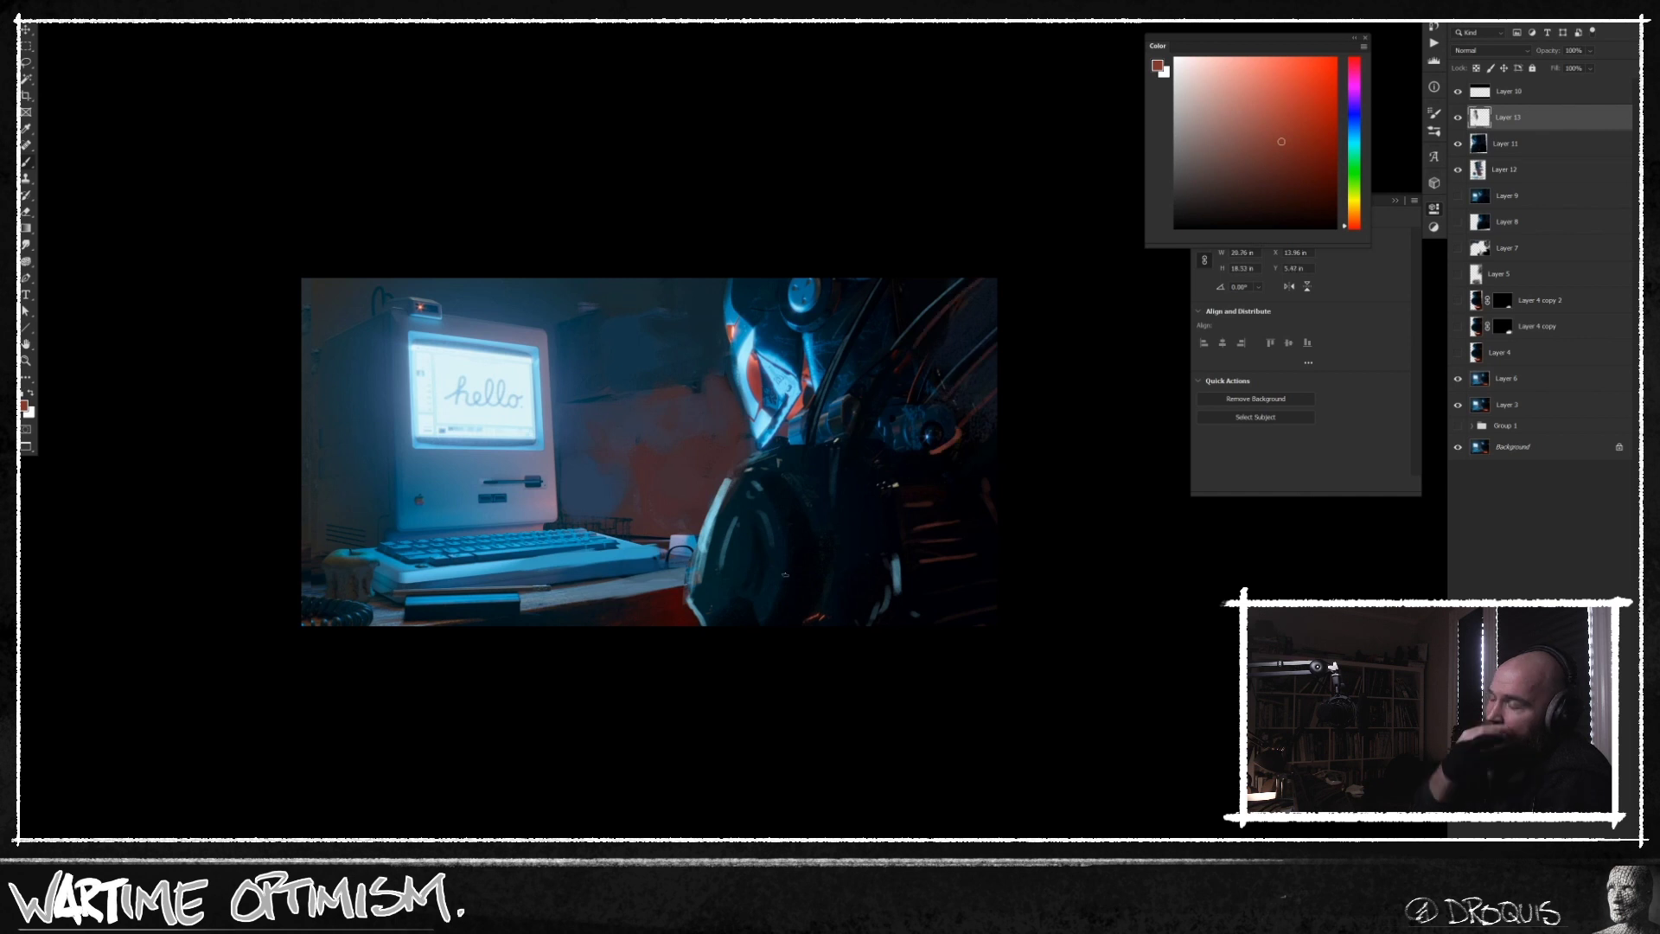
# Step: Paint a red stroke near the helmet top, compare against the original photo, and sample blues
pyautogui.keyDown('alt'); pyautogui.click(769, 380); pyautogui.keyUp('alt')
pyautogui.moveTo(891, 285); pyautogui.dragTo(822, 450)
pyautogui.keyDown('alt'); pyautogui.click(1458, 447); pyautogui.keyUp('alt')
pyautogui.keyDown('alt'); pyautogui.click(1458, 447); pyautogui.keyUp('alt')
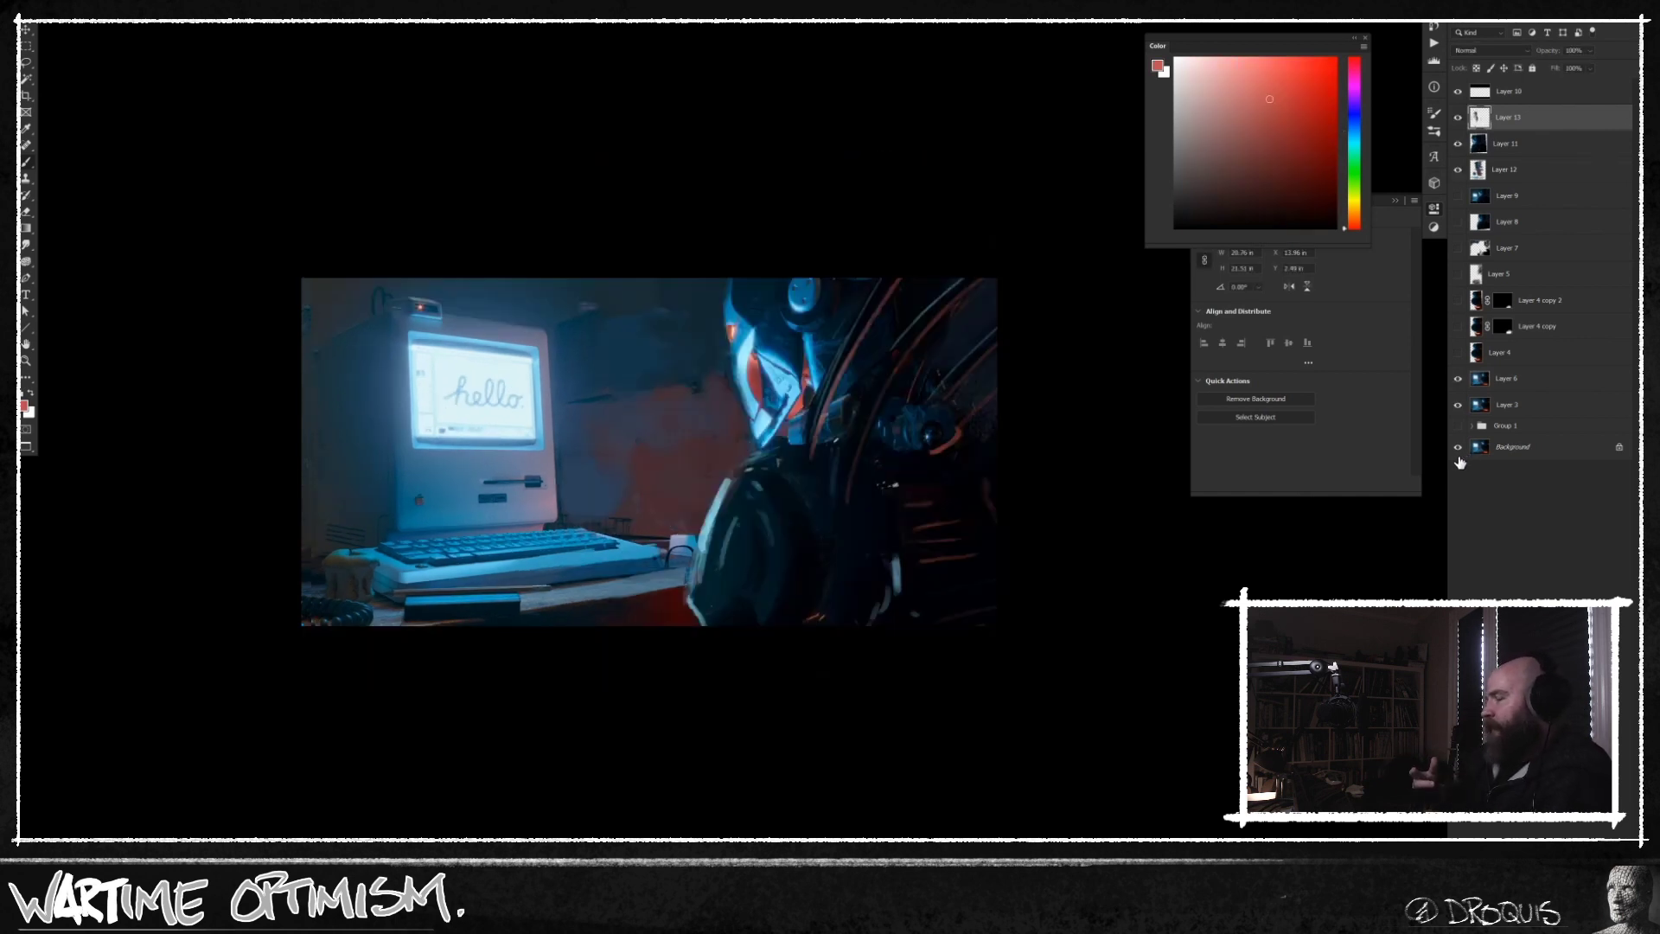
pyautogui.keyDown('alt'); pyautogui.click(925, 292); pyautogui.keyUp('alt')
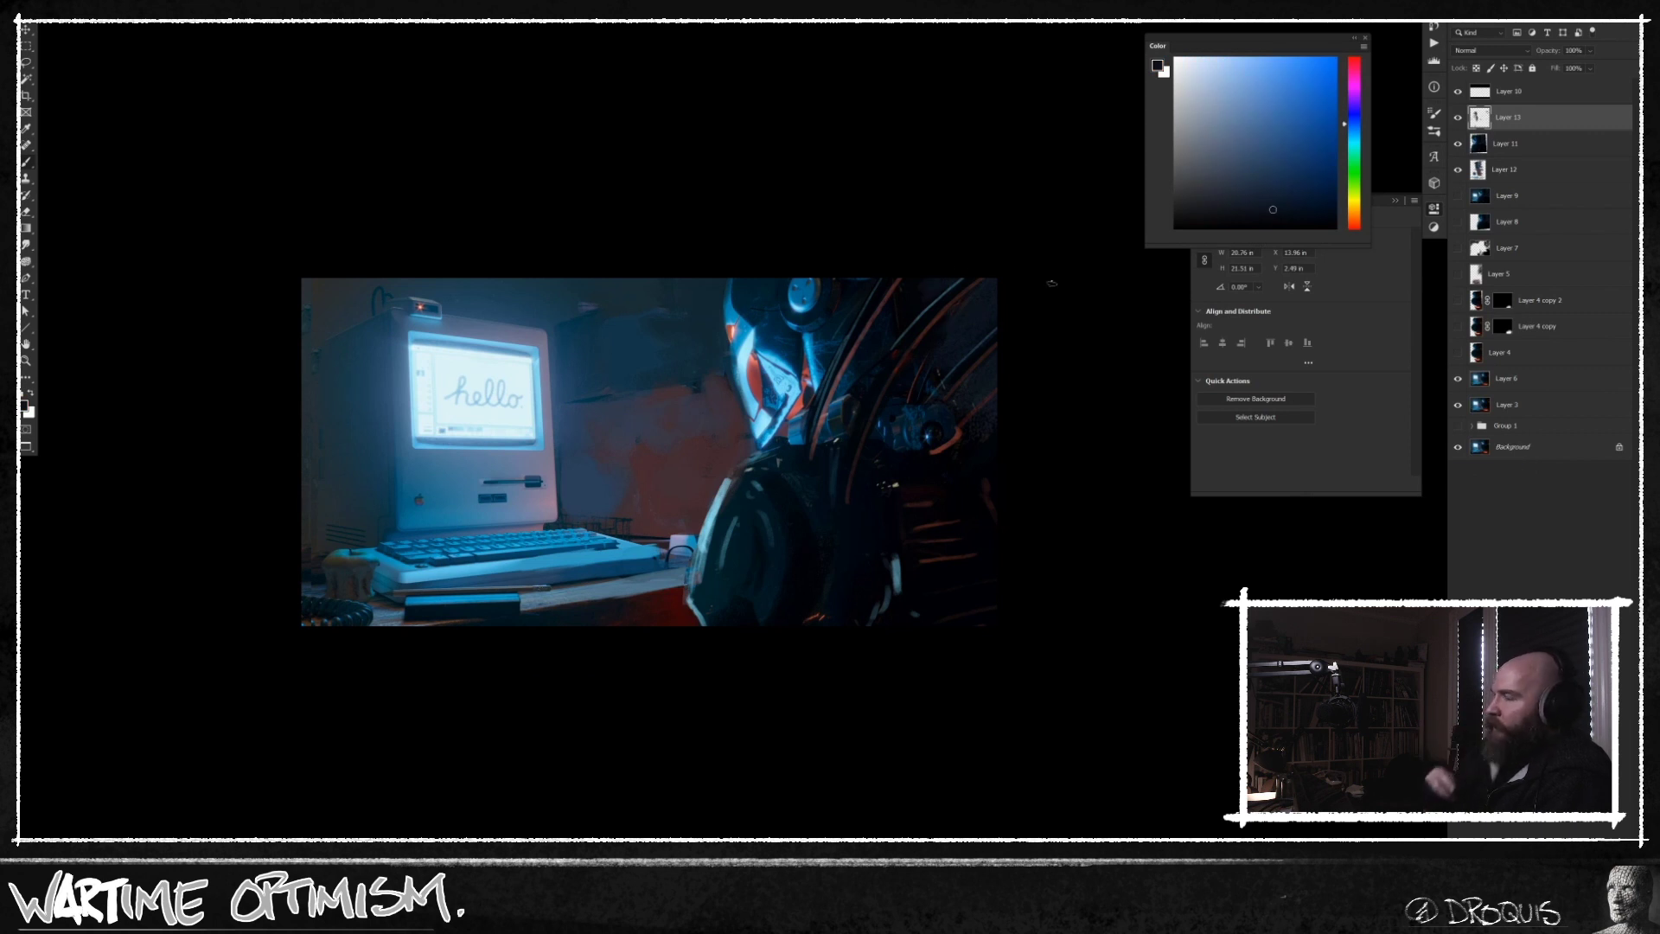
pyautogui.keyDown('alt'); pyautogui.click(611, 336); pyautogui.keyUp('alt')
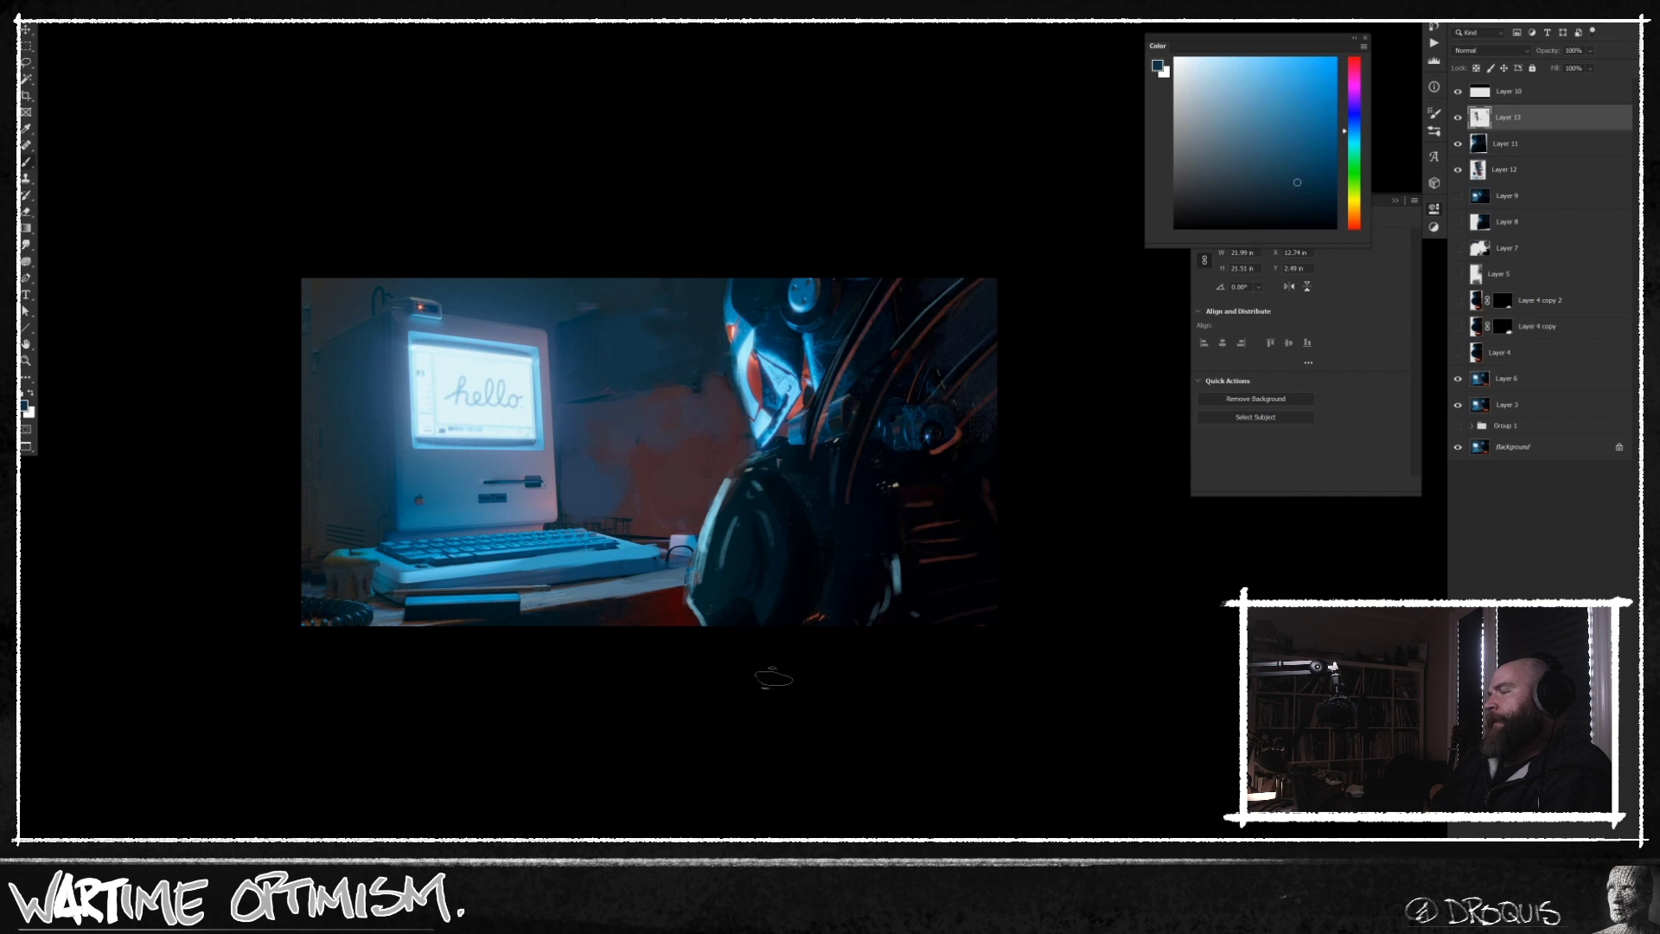
# Step: Add a Curves layer that darkens the midtones, masked off the monitor area
pyautogui.hotkey('ctrl', 'm')
pyautogui.moveTo(1320, 344); pyautogui.dragTo(1320, 373)
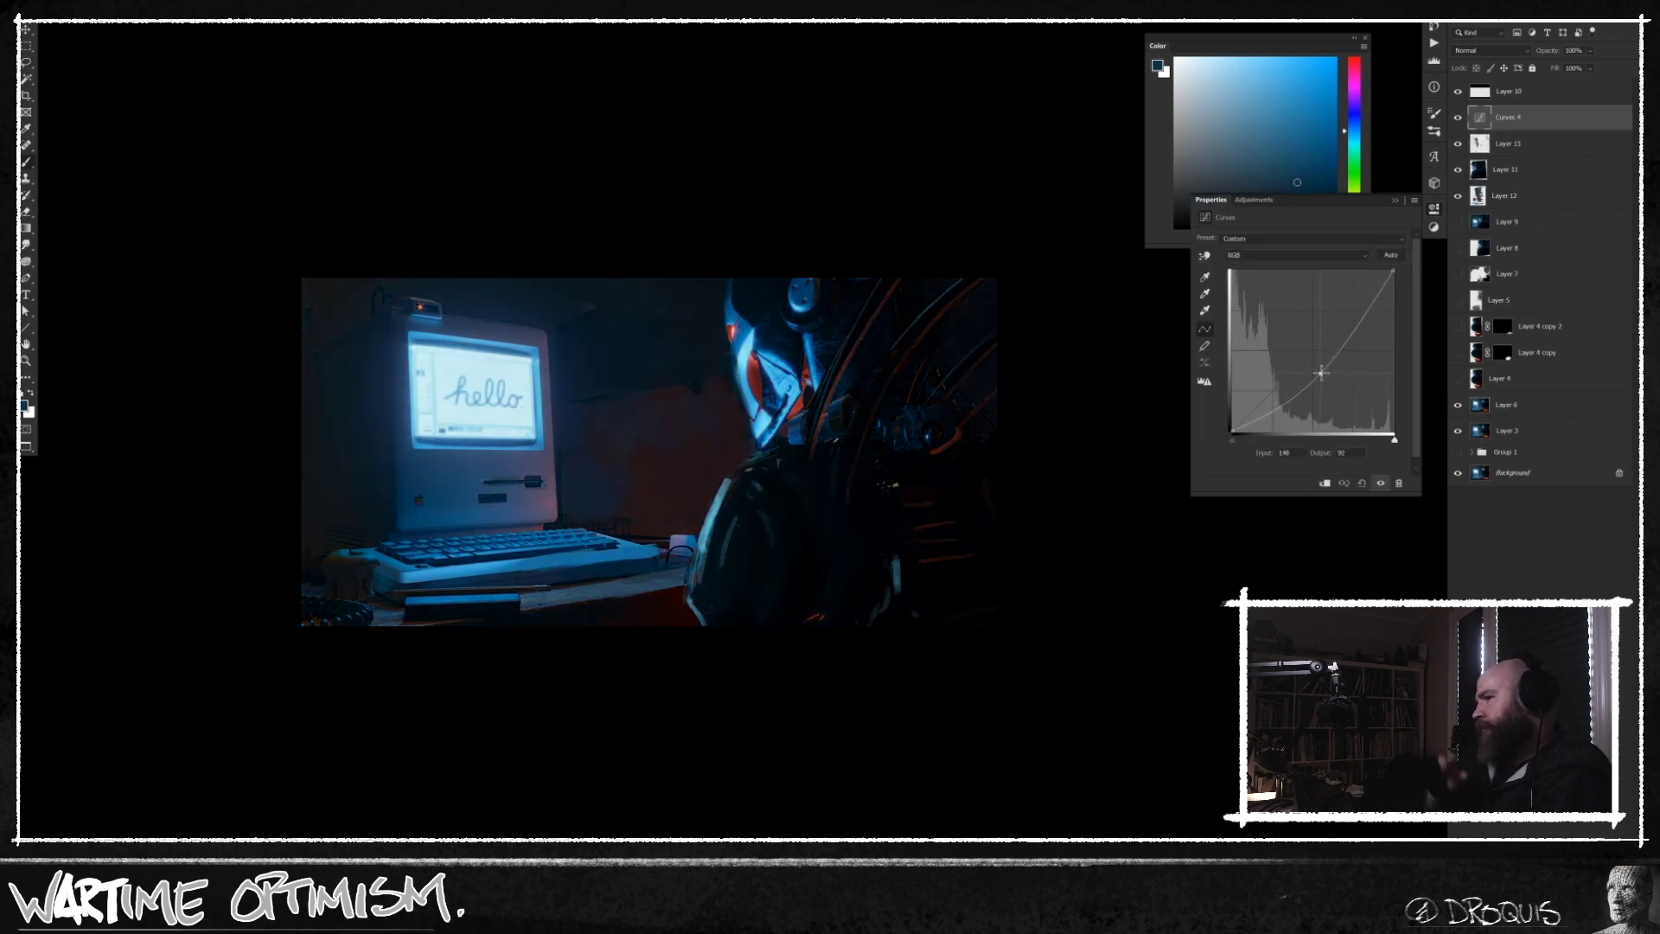
pyautogui.click(1457, 197)
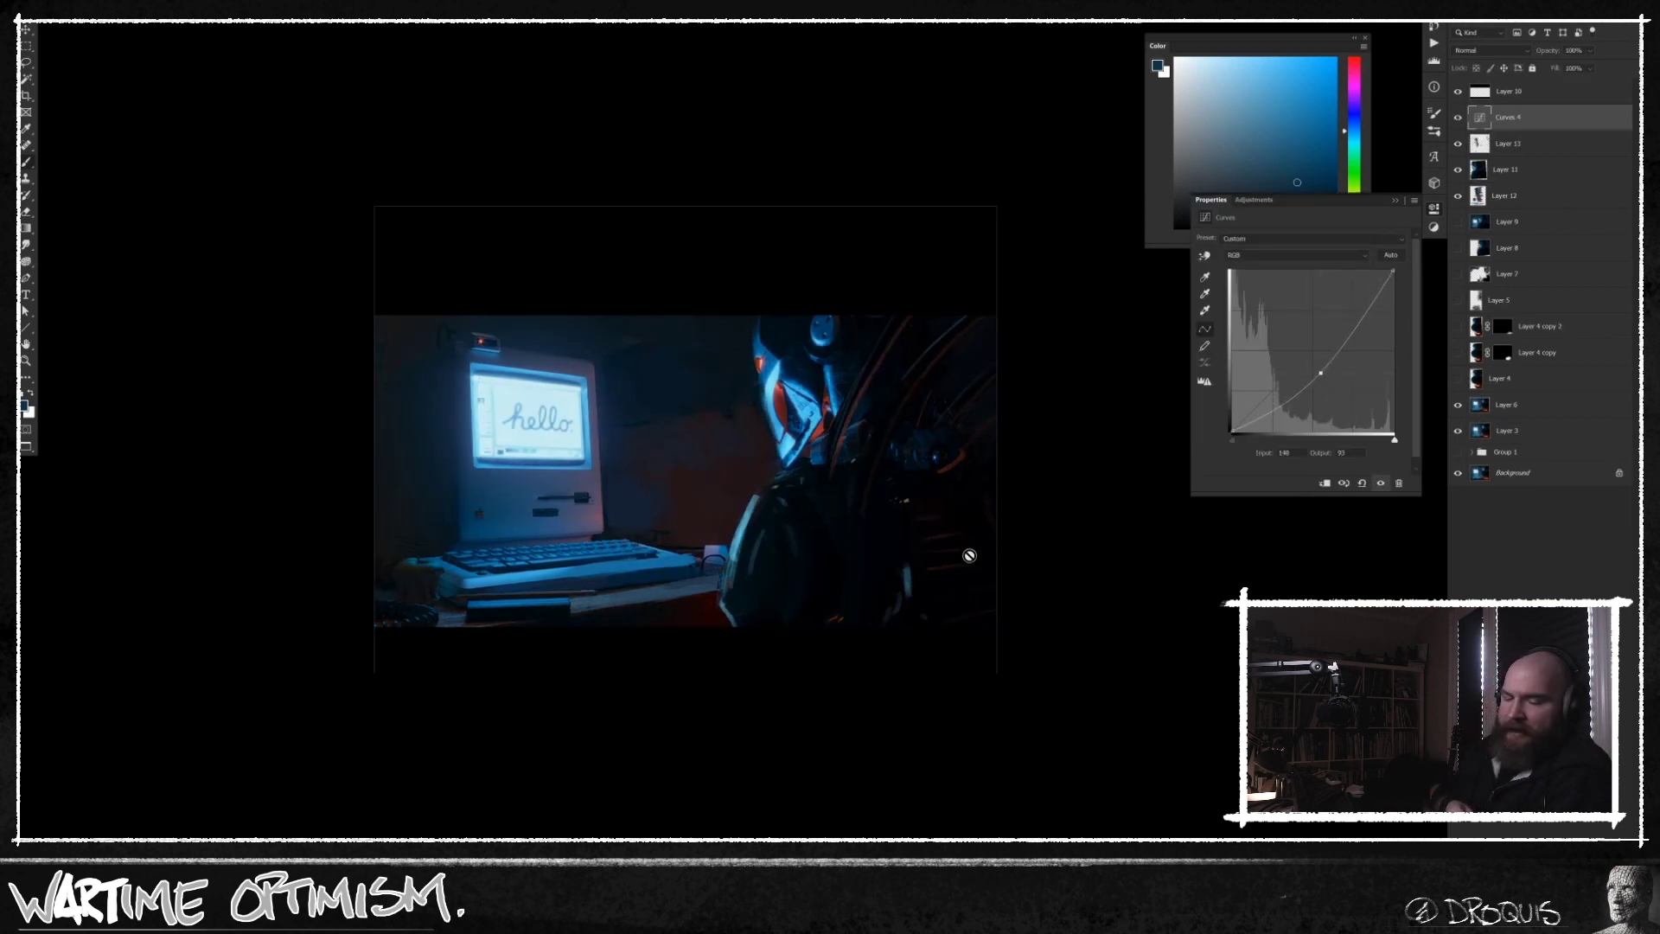
pyautogui.moveTo(628, 536)
pyautogui.mouseDown()
pyautogui.moveTo(519, 456)
pyautogui.moveTo(622, 424)
pyautogui.moveTo(514, 367)
pyautogui.moveTo(630, 353)
pyautogui.mouseUp()
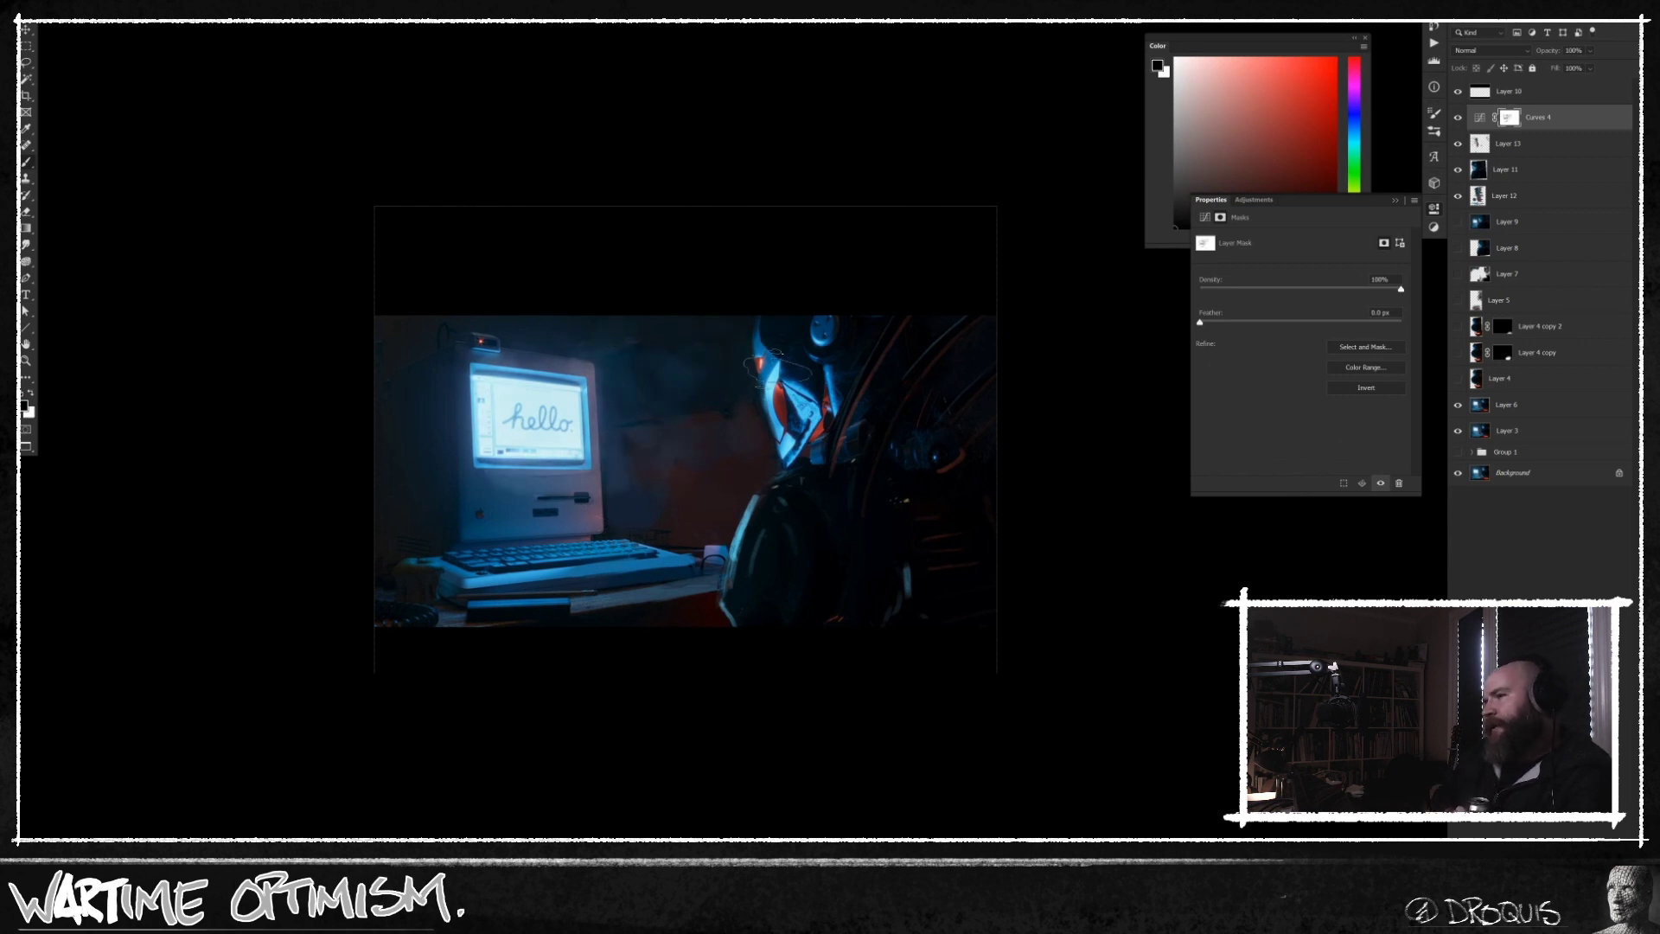
# Step: On a new layer, paint sampled red onto the robot's face and compare with the original photo
pyautogui.keyDown('alt'); pyautogui.click(758, 362); pyautogui.keyUp('alt')
pyautogui.hotkey('ctrl', 'shift', 'alt', 'n')
pyautogui.moveTo(742, 374); pyautogui.dragTo(780, 412)
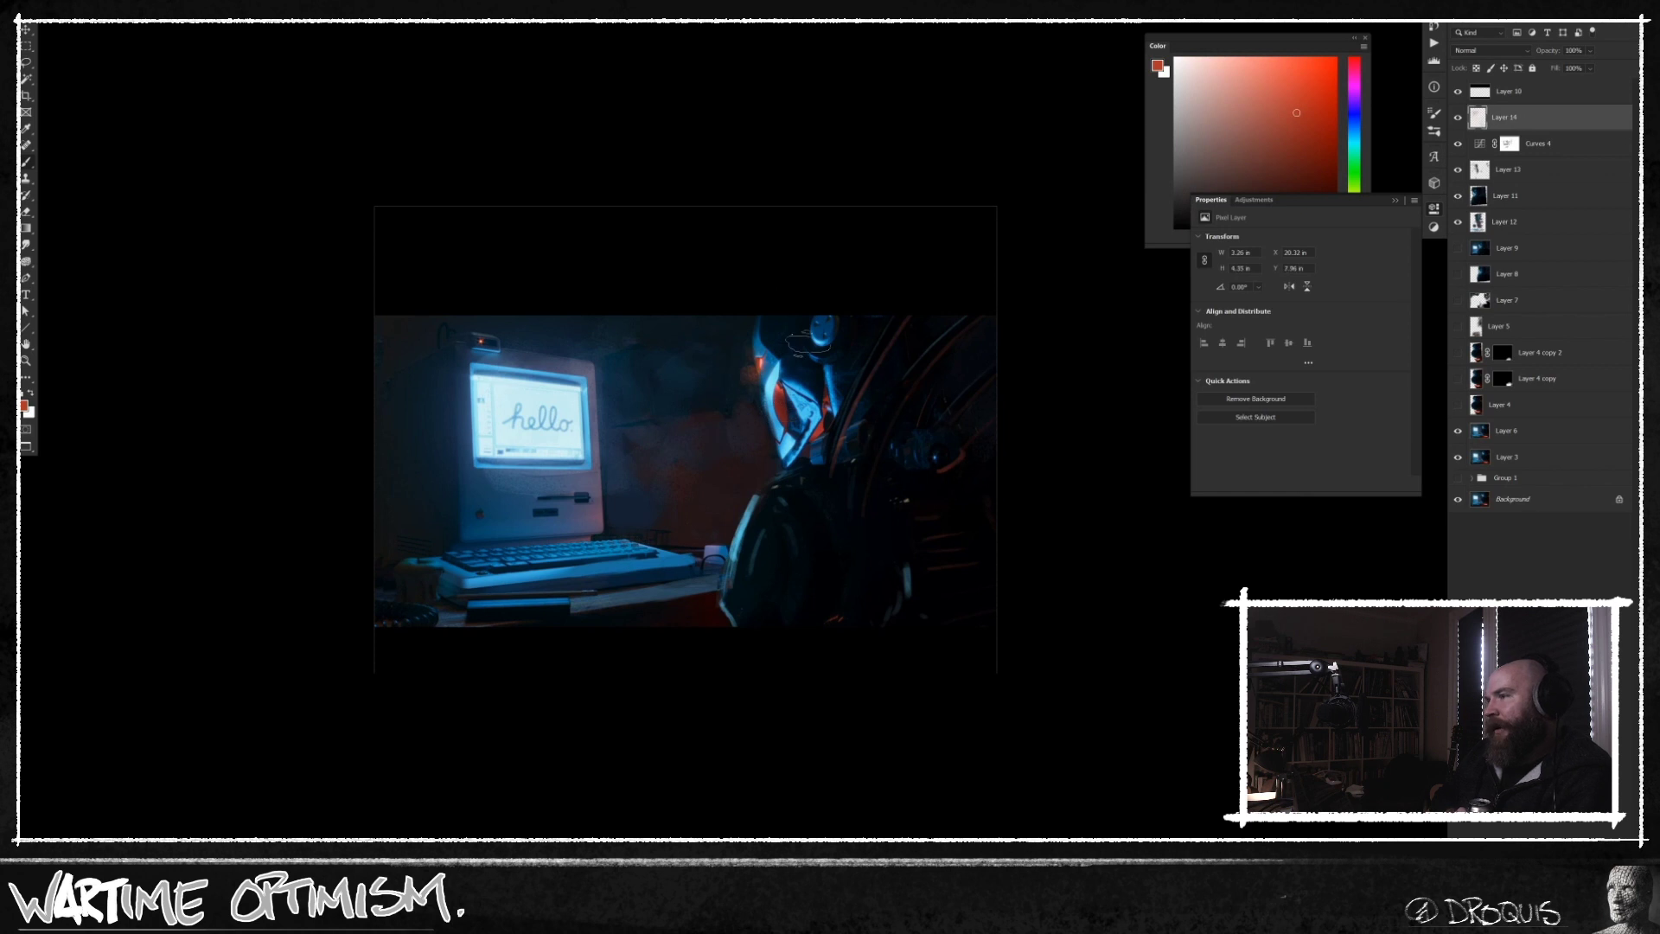
pyautogui.moveTo(902, 574); pyautogui.dragTo(914, 626)
pyautogui.keyDown('alt'); pyautogui.click(1458, 499); pyautogui.keyUp('alt')
pyautogui.keyDown('alt'); pyautogui.click(1458, 498); pyautogui.keyUp('alt')
# Step: Paste the full-frame photo as Layer 15, duplicate it and shift the copy down
pyautogui.click(1547, 499)
pyautogui.hotkey('ctrl', 'a')
pyautogui.click(1547, 91)
pyautogui.hotkey('ctrl', 'v')
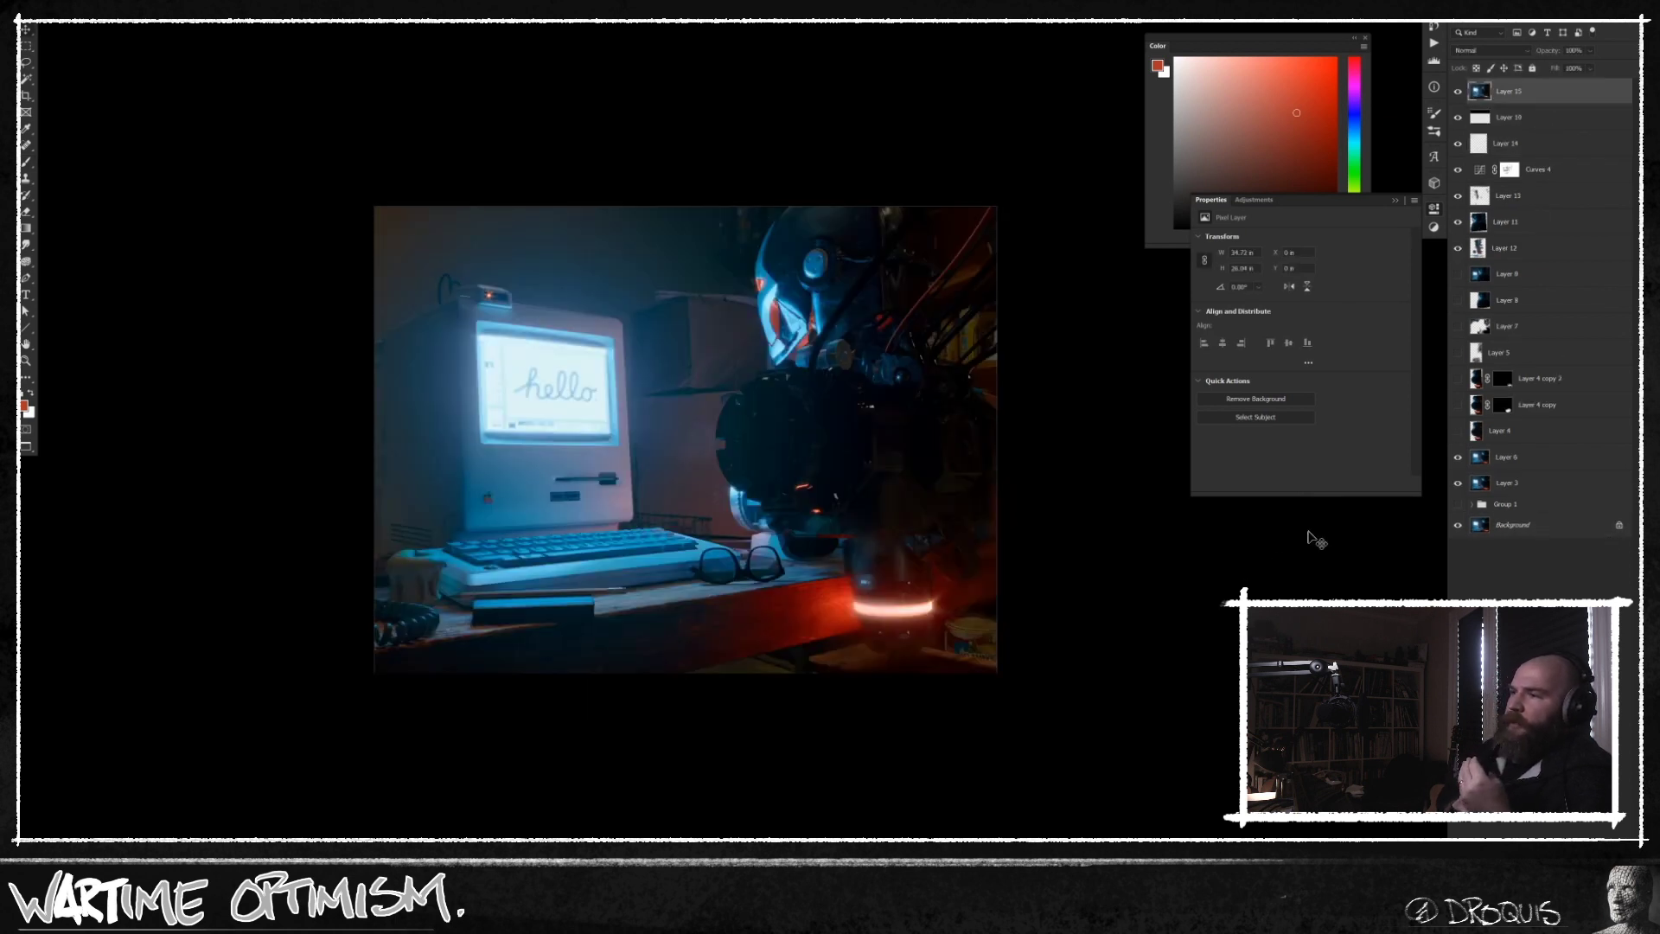
pyautogui.hotkey('ctrl', ',')
pyautogui.hotkey('ctrl', ',')
pyautogui.hotkey('ctrl', ',')
pyautogui.hotkey('ctrl', ',')
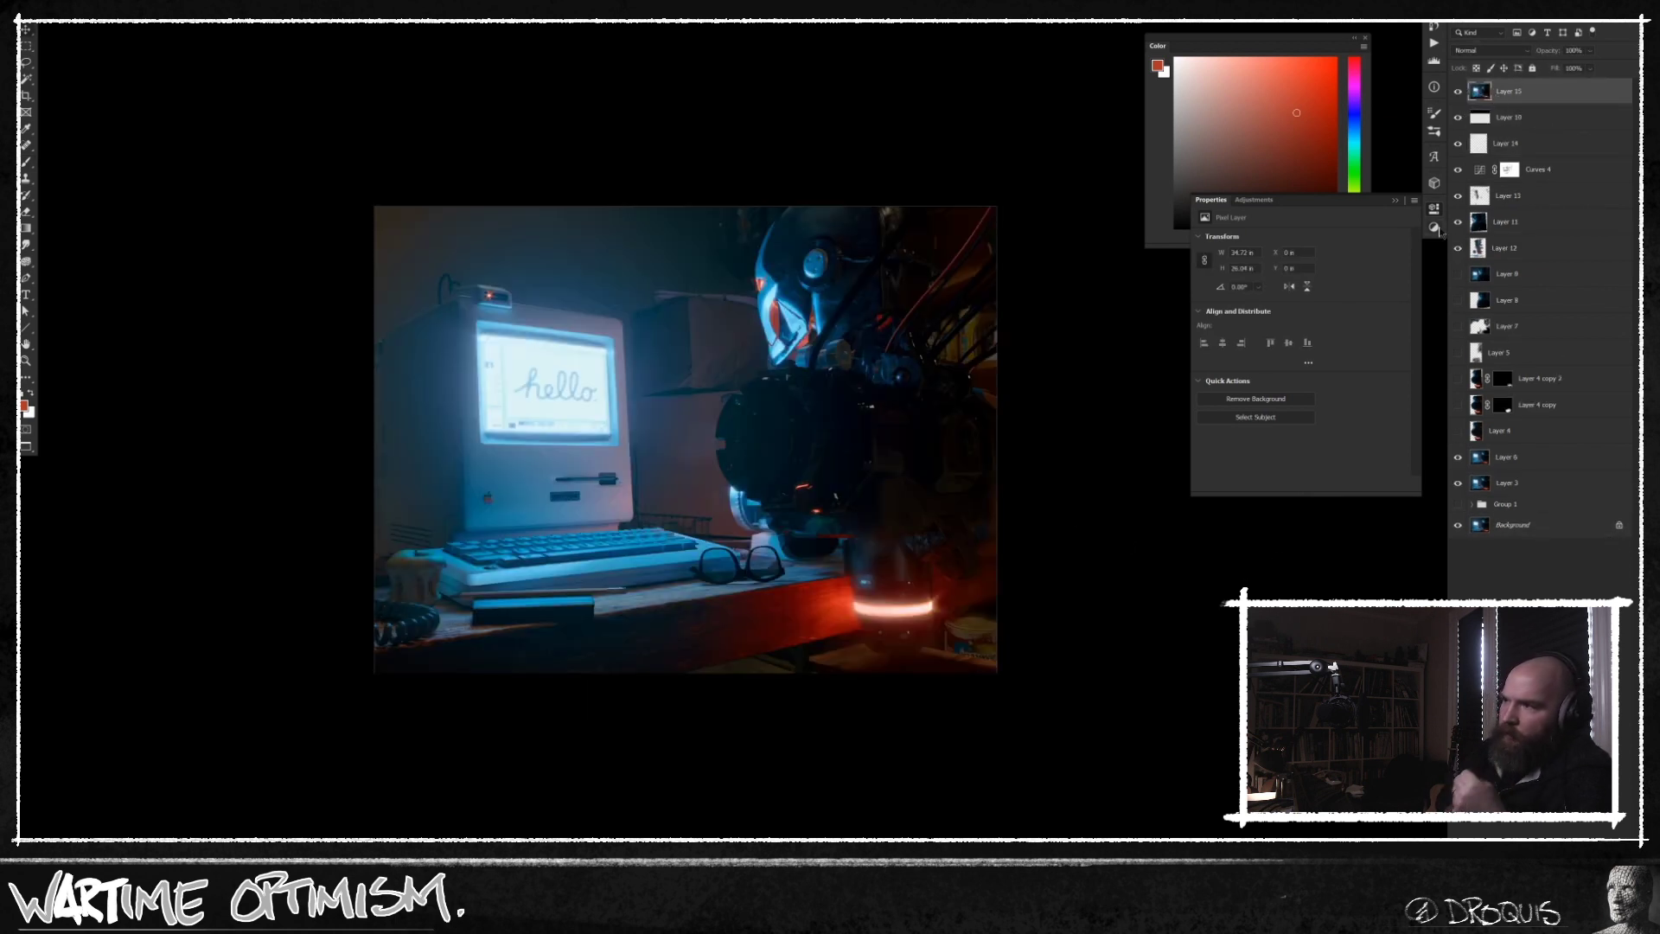
pyautogui.moveTo(1547, 121); pyautogui.dragTo(1547, 86)
pyautogui.click(1547, 116)
pyautogui.hotkey('ctrl', 'j')
pyautogui.moveTo(895, 440); pyautogui.dragTo(895, 494)
# Step: Mask Layer 15 copy, hiding a lassoed area and outlining the glasses and desk
pyautogui.press('l')
pyautogui.hotkey('ctrl', 'shift', 'm')
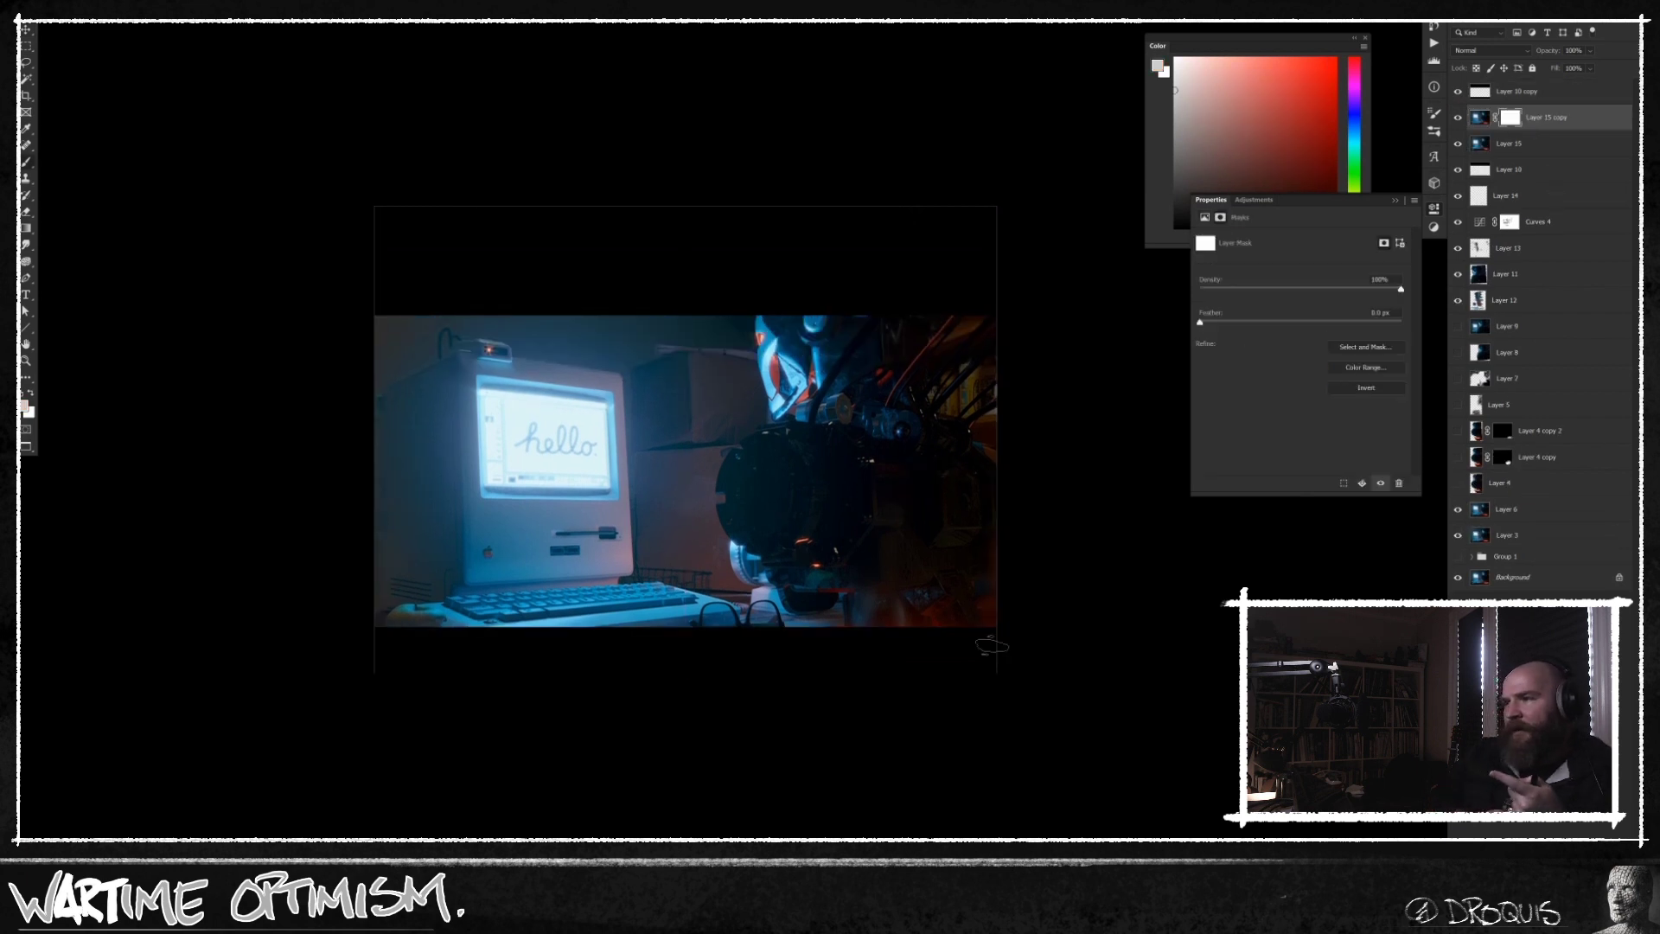
pyautogui.hotkey('ctrl', ',')
pyautogui.hotkey('ctrl', ',')
pyautogui.hotkey('ctrl', ',')
pyautogui.hotkey('ctrl', ',')
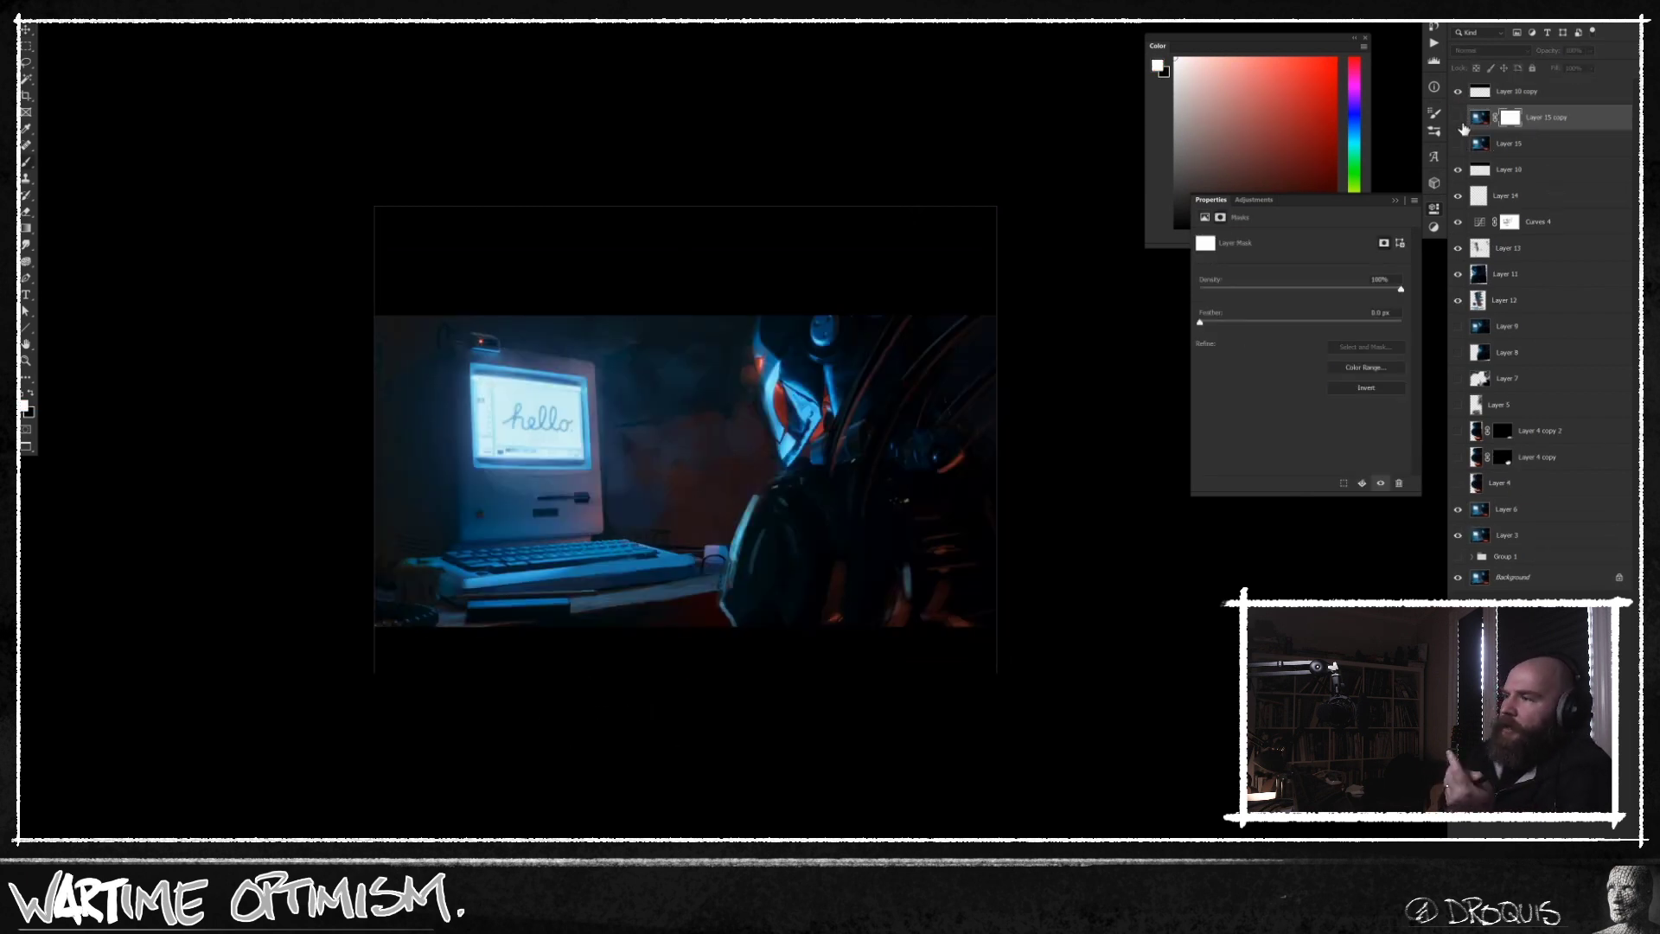
pyautogui.moveTo(770, 640)
pyautogui.mouseDown()
pyautogui.moveTo(364, 627)
pyautogui.moveTo(502, 290)
pyautogui.mouseUp()
pyautogui.press('x')
pyautogui.hotkey('alt', 'BackSpace')
pyautogui.moveTo(406, 471)
pyautogui.mouseDown()
pyautogui.moveTo(432, 518)
pyautogui.moveTo(657, 518)
pyautogui.moveTo(735, 639)
pyautogui.moveTo(691, 415)
pyautogui.moveTo(774, 735)
pyautogui.mouseUp()
# Step: Hide the glasses and desk area in the mask and shrink the Layer 15 photo
pyautogui.hotkey('alt', 'BackSpace')
pyautogui.hotkey('alt', '[')
pyautogui.hotkey('ctrl', 't')
pyautogui.moveTo(997, 208); pyautogui.dragTo(994, 270)
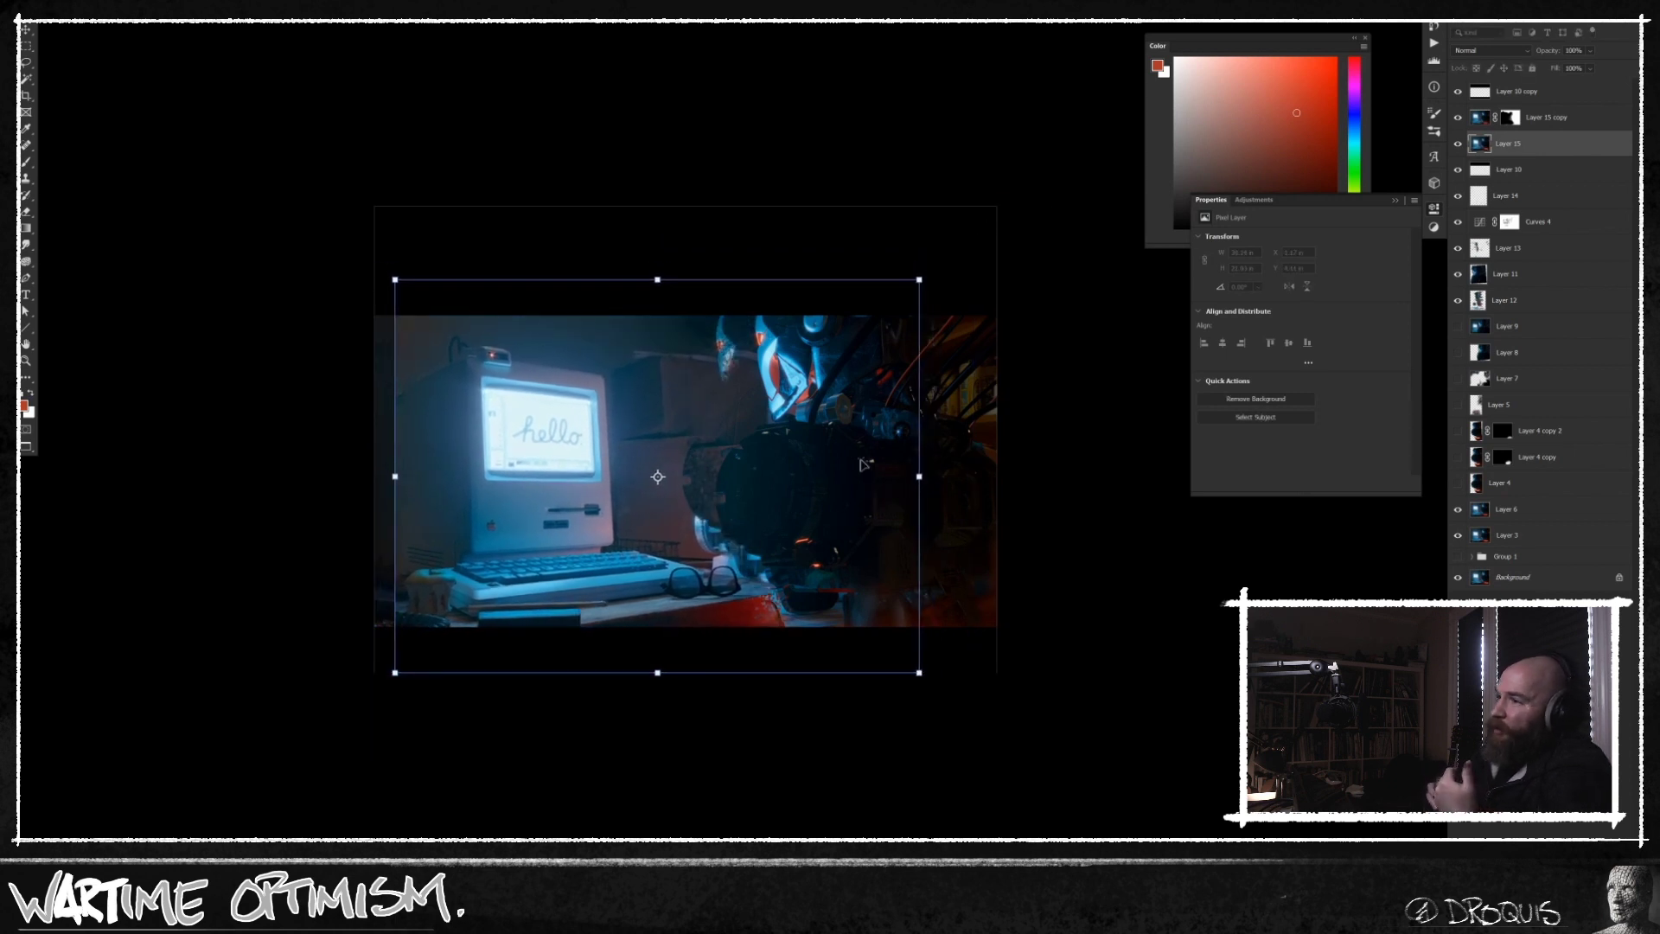
pyautogui.press('Return')
# Step: Paint dark blue, dark red and light looping strokes on new Layer 16 using sampled colours
pyautogui.hotkey('ctrl', 'v')
pyautogui.press('d')
pyautogui.keyDown('alt'); pyautogui.click(736, 368); pyautogui.keyUp('alt')
pyautogui.moveTo(736, 367); pyautogui.dragTo(746, 351)
pyautogui.moveTo(780, 439)
pyautogui.mouseDown()
pyautogui.moveTo(701, 445)
pyautogui.moveTo(691, 502)
pyautogui.moveTo(722, 556)
pyautogui.mouseUp()
pyautogui.keyDown('alt'); pyautogui.click(741, 334); pyautogui.keyUp('alt')
pyautogui.moveTo(749, 466); pyautogui.dragTo(761, 486)
pyautogui.keyDown('alt'); pyautogui.click(735, 315); pyautogui.keyUp('alt')
# Step: Group the photo layers into Group 2 and compare against the original background photo
pyautogui.keyDown('shift'); pyautogui.click(1525, 165); pyautogui.keyUp('shift')
pyautogui.hotkey('ctrl', 'g')
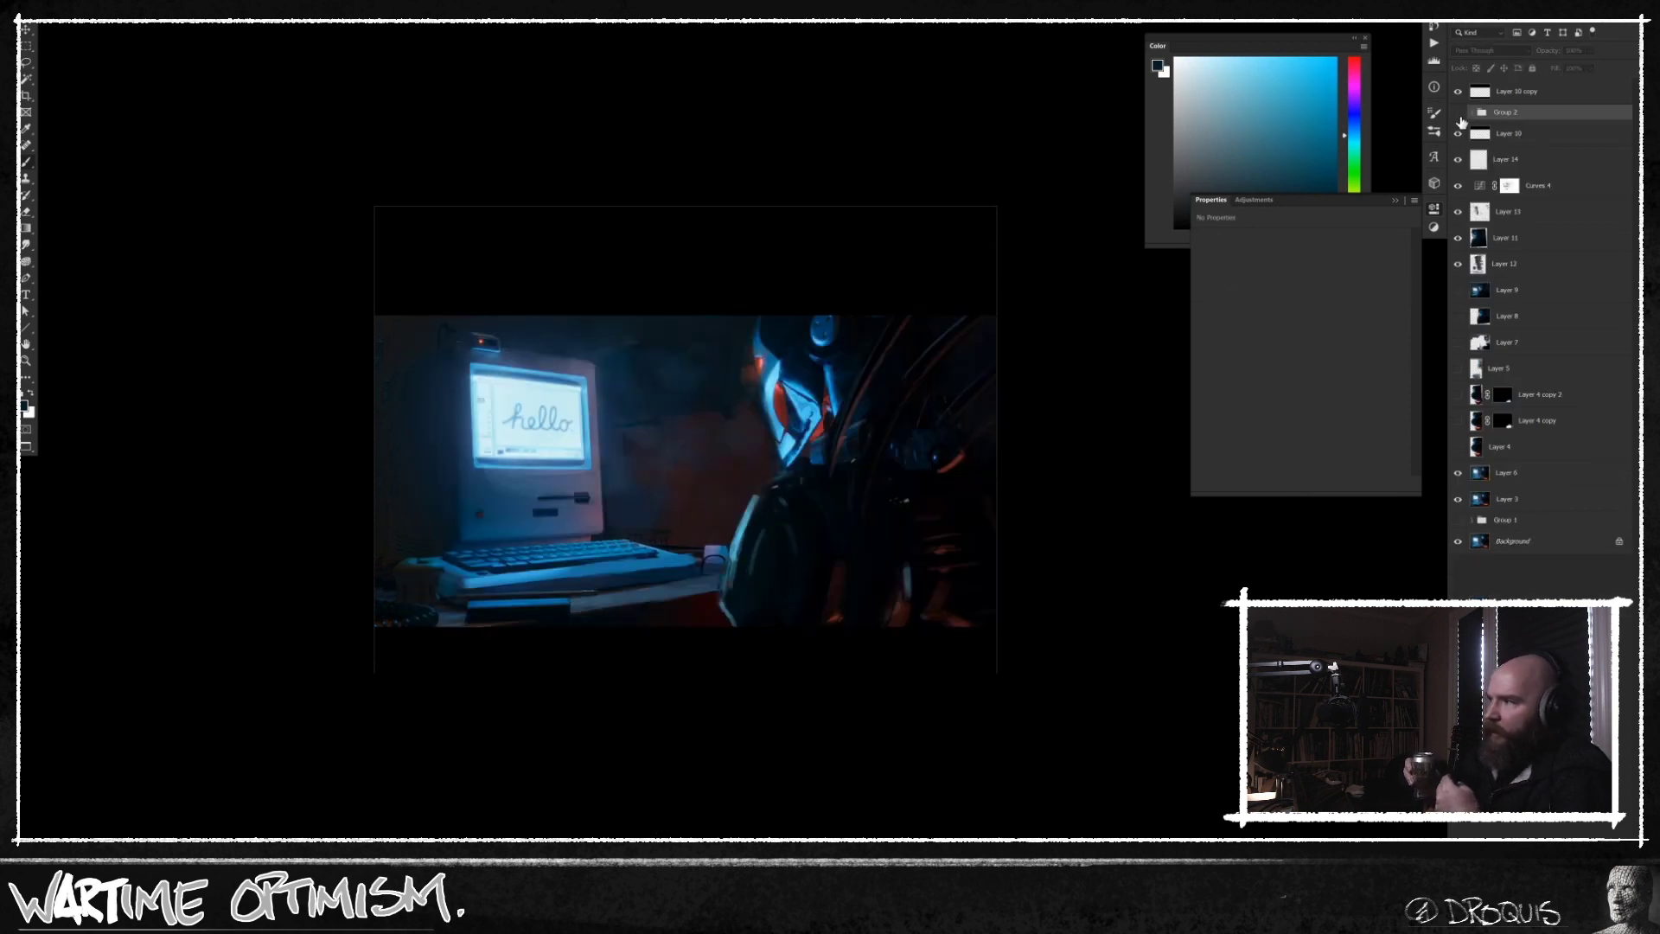
pyautogui.keyDown('alt'); pyautogui.click(1458, 542); pyautogui.keyUp('alt')
pyautogui.keyDown('alt'); pyautogui.click(1459, 542); pyautogui.keyUp('alt')
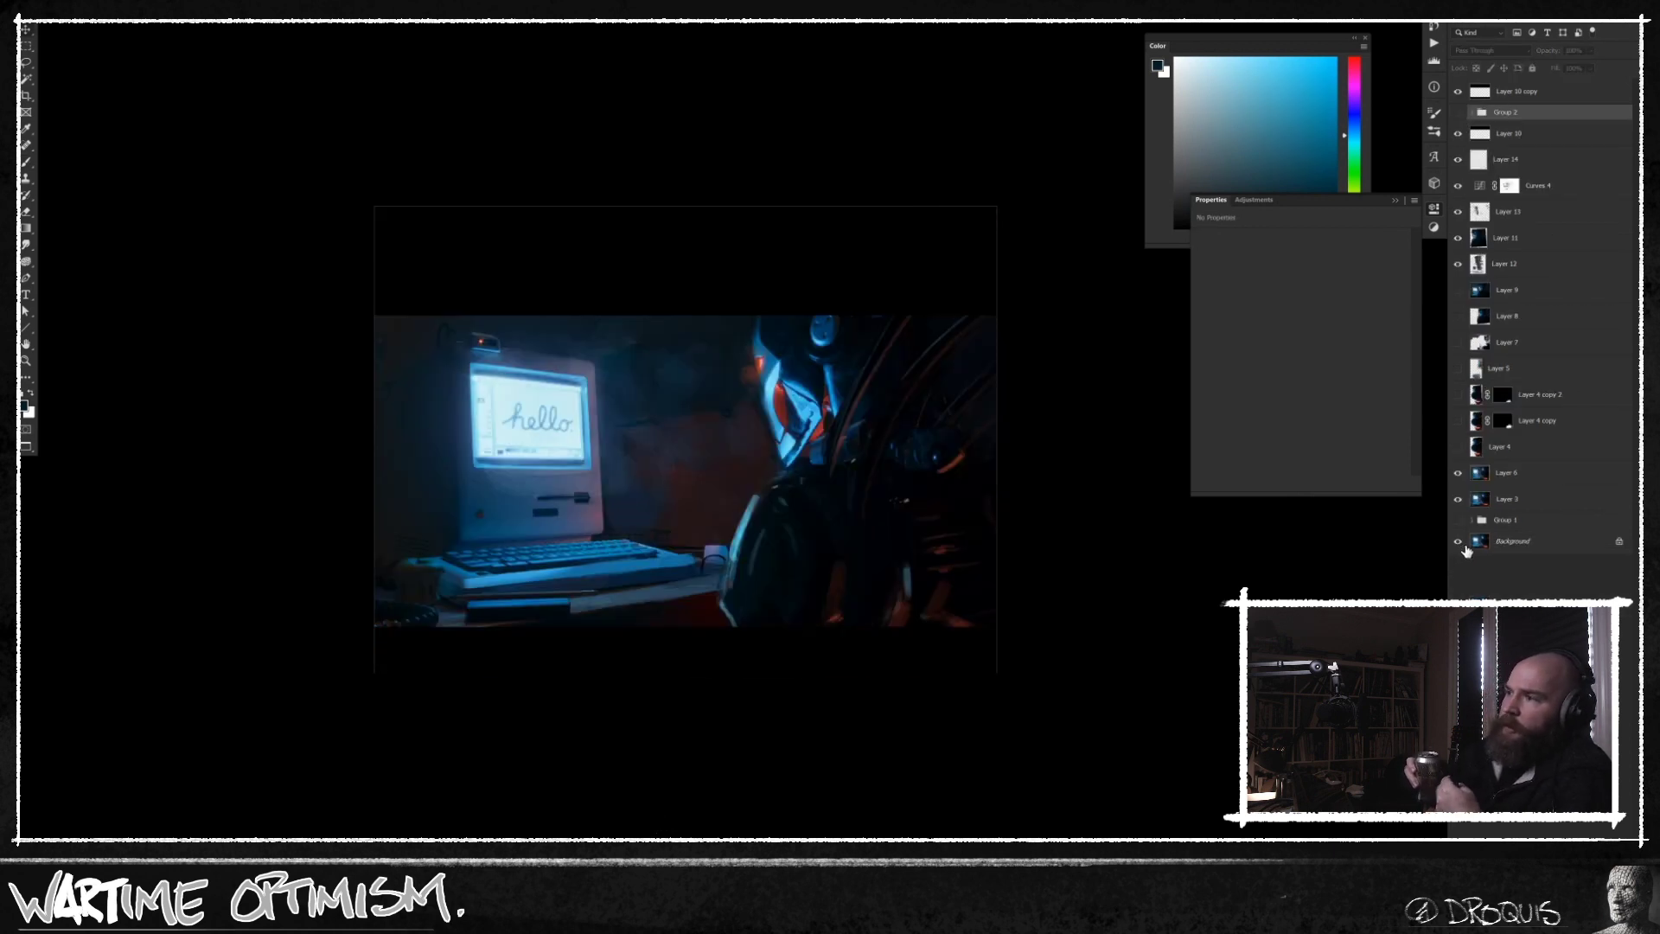
pyautogui.keyDown('alt'); pyautogui.click(1458, 542); pyautogui.keyUp('alt')
pyautogui.keyDown('alt'); pyautogui.click(1458, 542); pyautogui.keyUp('alt')
pyautogui.keyDown('alt'); pyautogui.click(1458, 545); pyautogui.keyUp('alt')
pyautogui.keyDown('alt'); pyautogui.click(1458, 544); pyautogui.keyUp('alt')
# Step: Paint a stroke on new Layer 17, compare with Group 2 toggled, and paste a full-frame image on top
pyautogui.hotkey('ctrl', 'shift', 'alt', 'n')
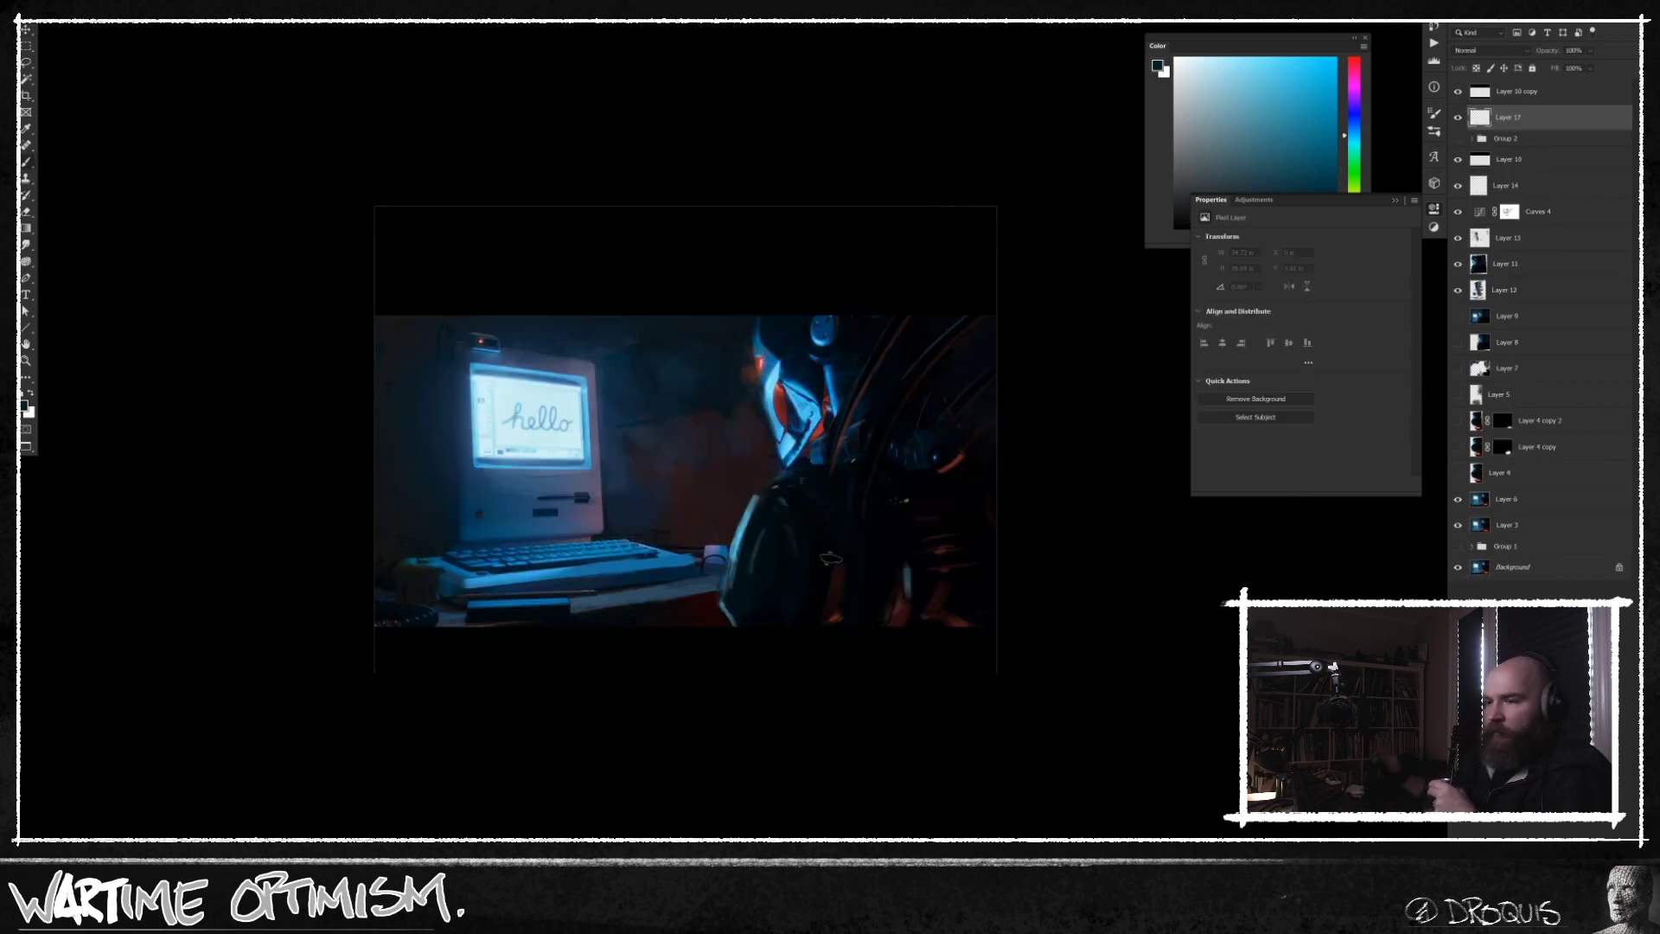
pyautogui.moveTo(737, 532); pyautogui.dragTo(806, 525)
pyautogui.keyDown('alt'); pyautogui.click(1457, 143); pyautogui.keyUp('alt')
pyautogui.keyDown('alt'); pyautogui.click(1457, 144); pyautogui.keyUp('alt')
pyautogui.keyDown('alt'); pyautogui.click(1457, 144); pyautogui.keyUp('alt')
pyautogui.keyDown('alt'); pyautogui.click(1456, 144); pyautogui.keyUp('alt')
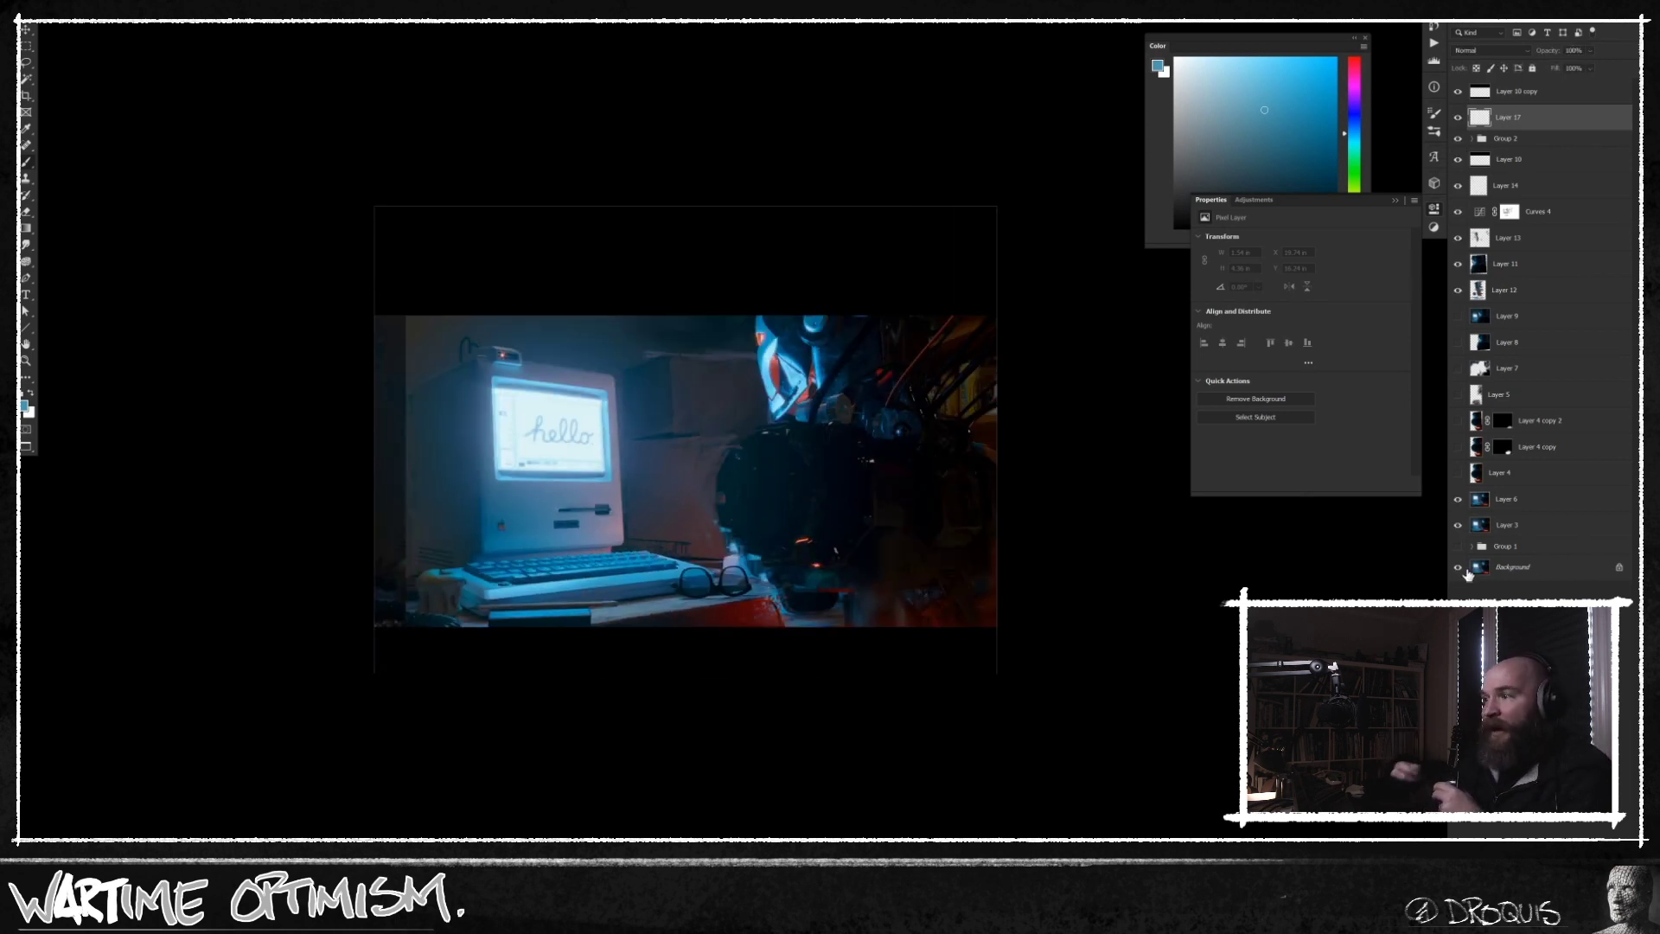
pyautogui.hotkey('ctrl', 'v')
pyautogui.doubleClick(1522, 102)
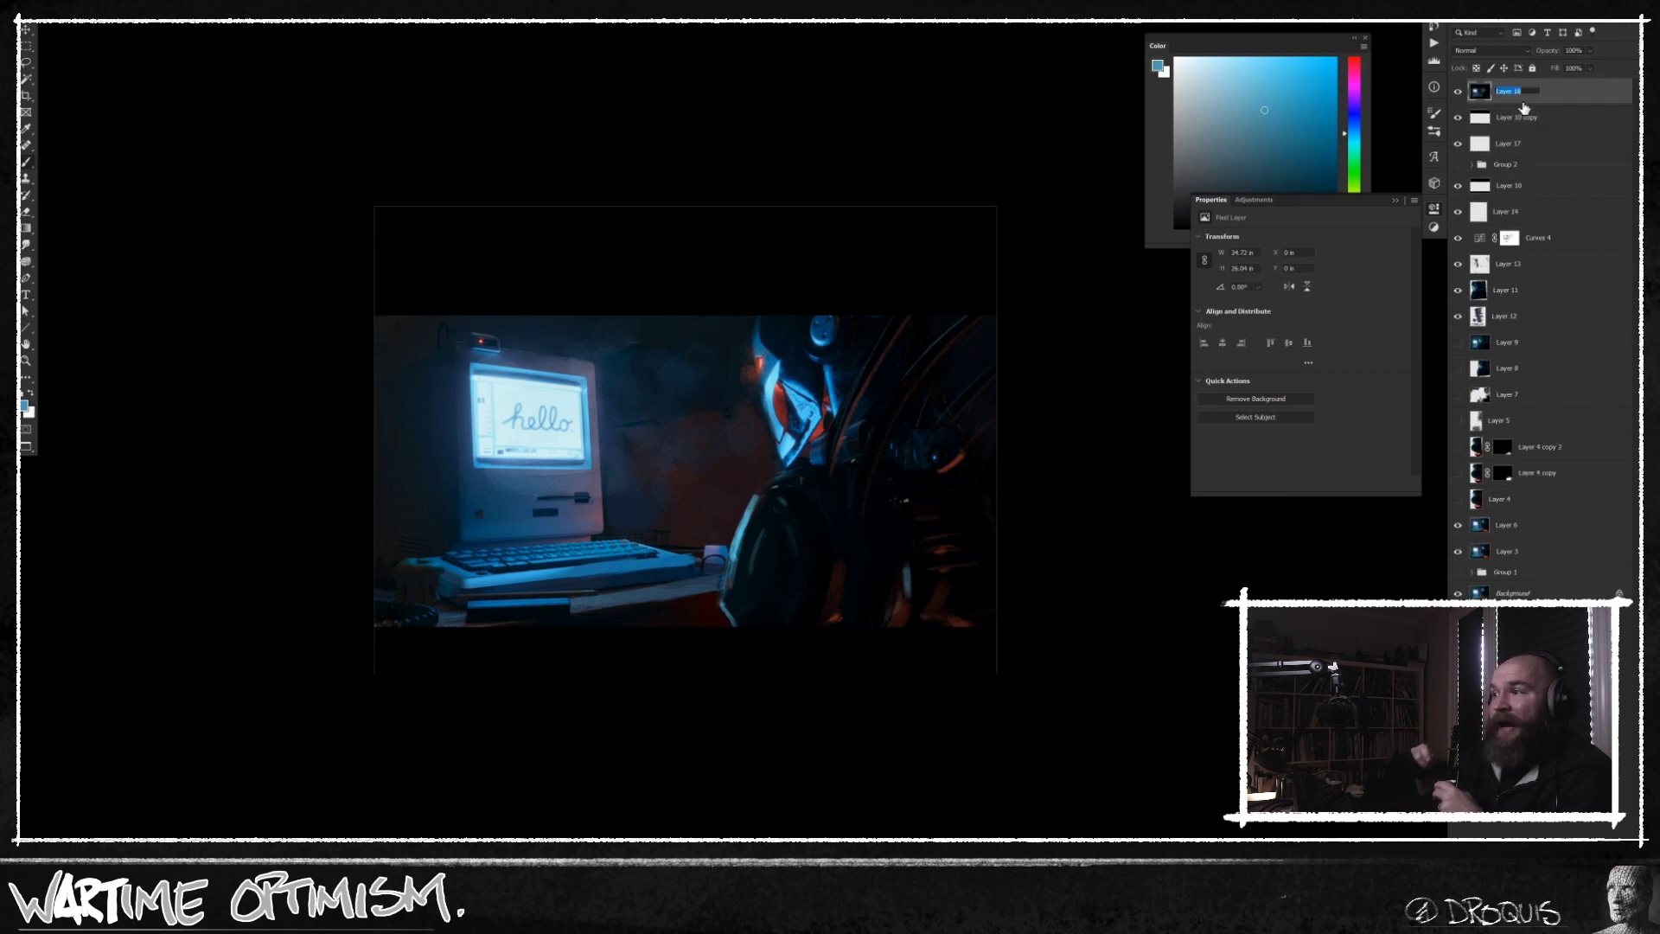
# Step: Name the top layer 1 and give it a red label
pyautogui.write('1')
pyautogui.rightClick(1458, 91)
pyautogui.click(1470, 117)
# Step: Paint bright red strokes on Layer 17 and pick a lighter orange-red
pyautogui.click(1521, 144)
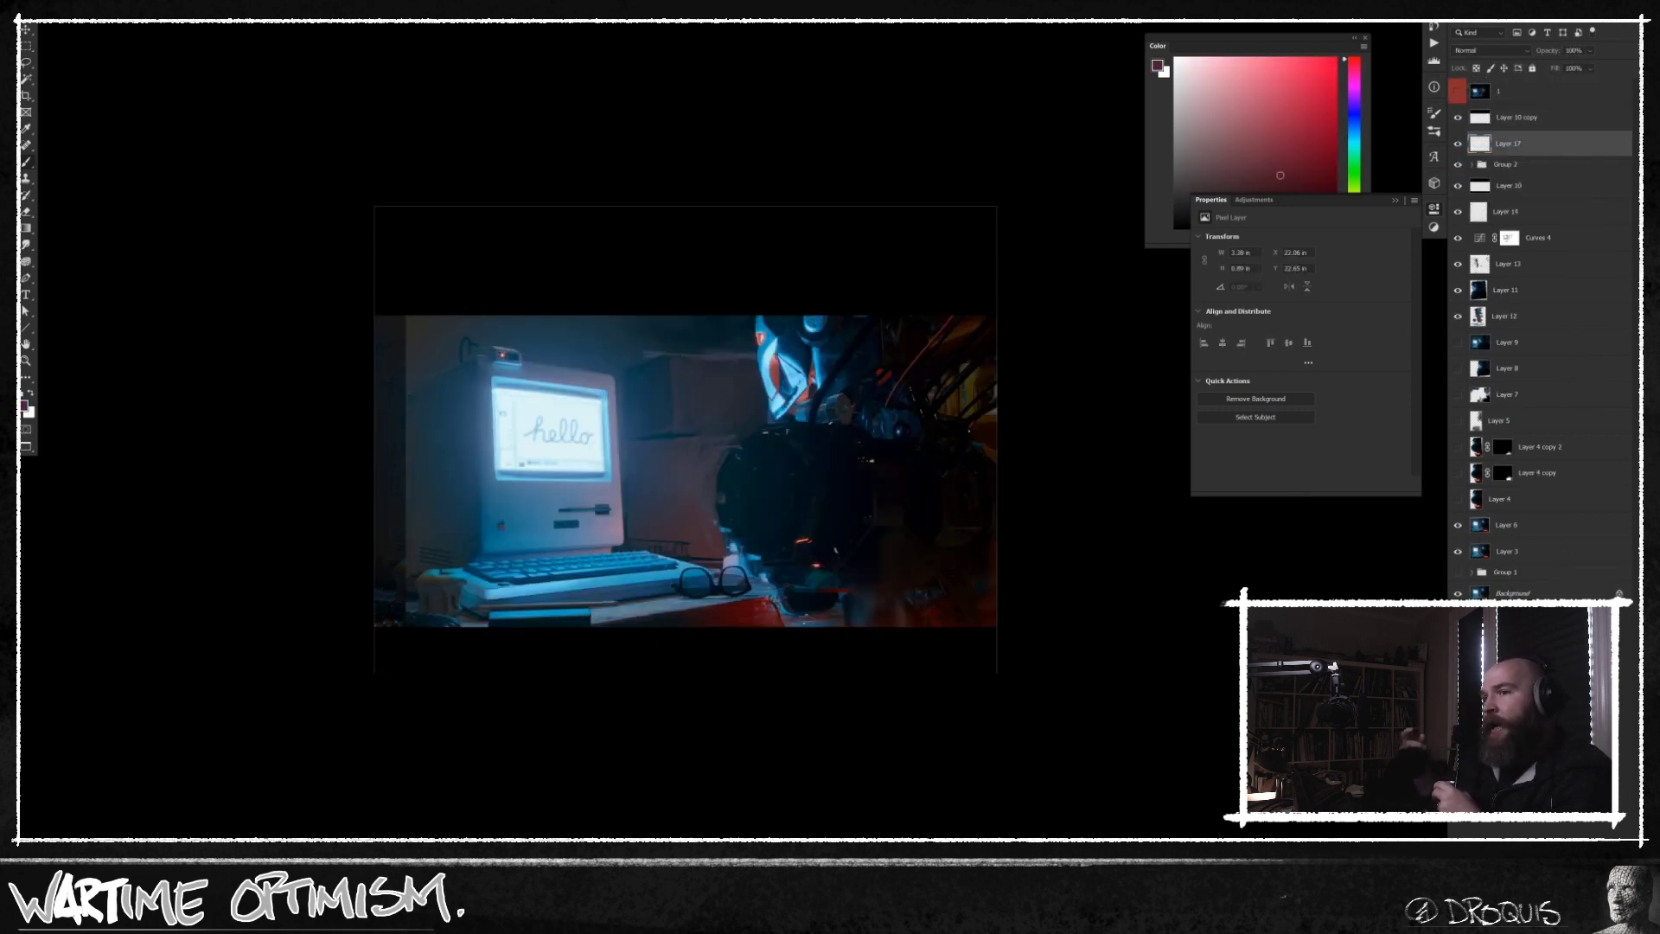
pyautogui.keyDown('alt'); pyautogui.click(761, 603); pyautogui.keyUp('alt')
pyautogui.moveTo(770, 604); pyautogui.dragTo(705, 631)
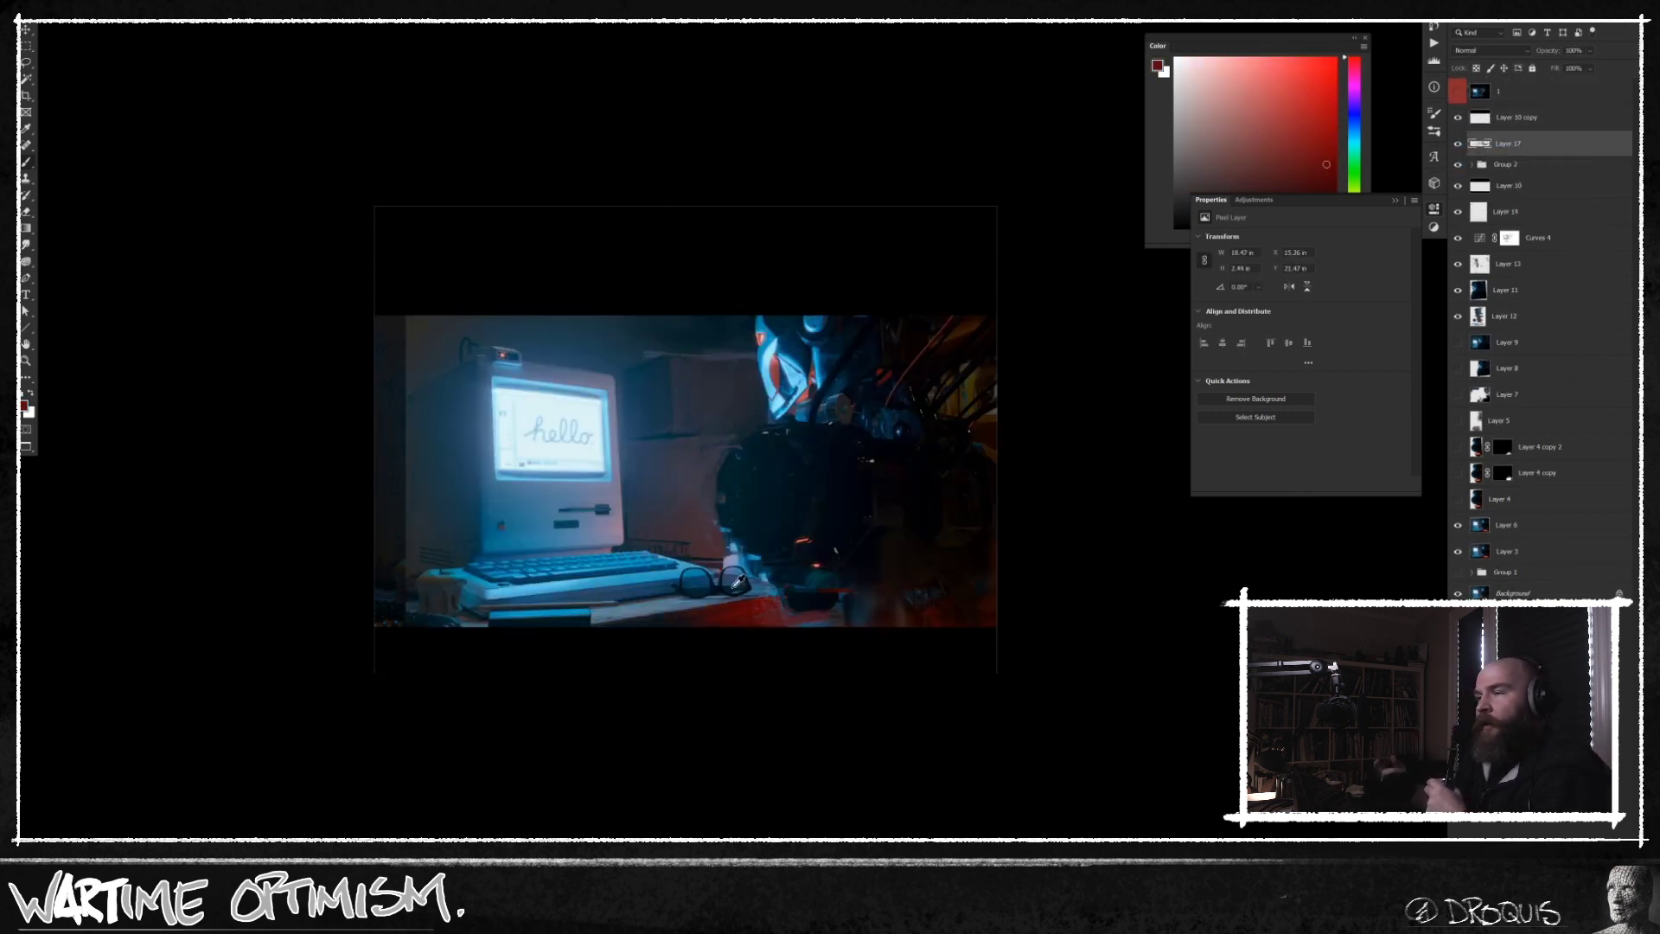
pyautogui.keyDown('alt'); pyautogui.click(818, 564); pyautogui.keyUp('alt')
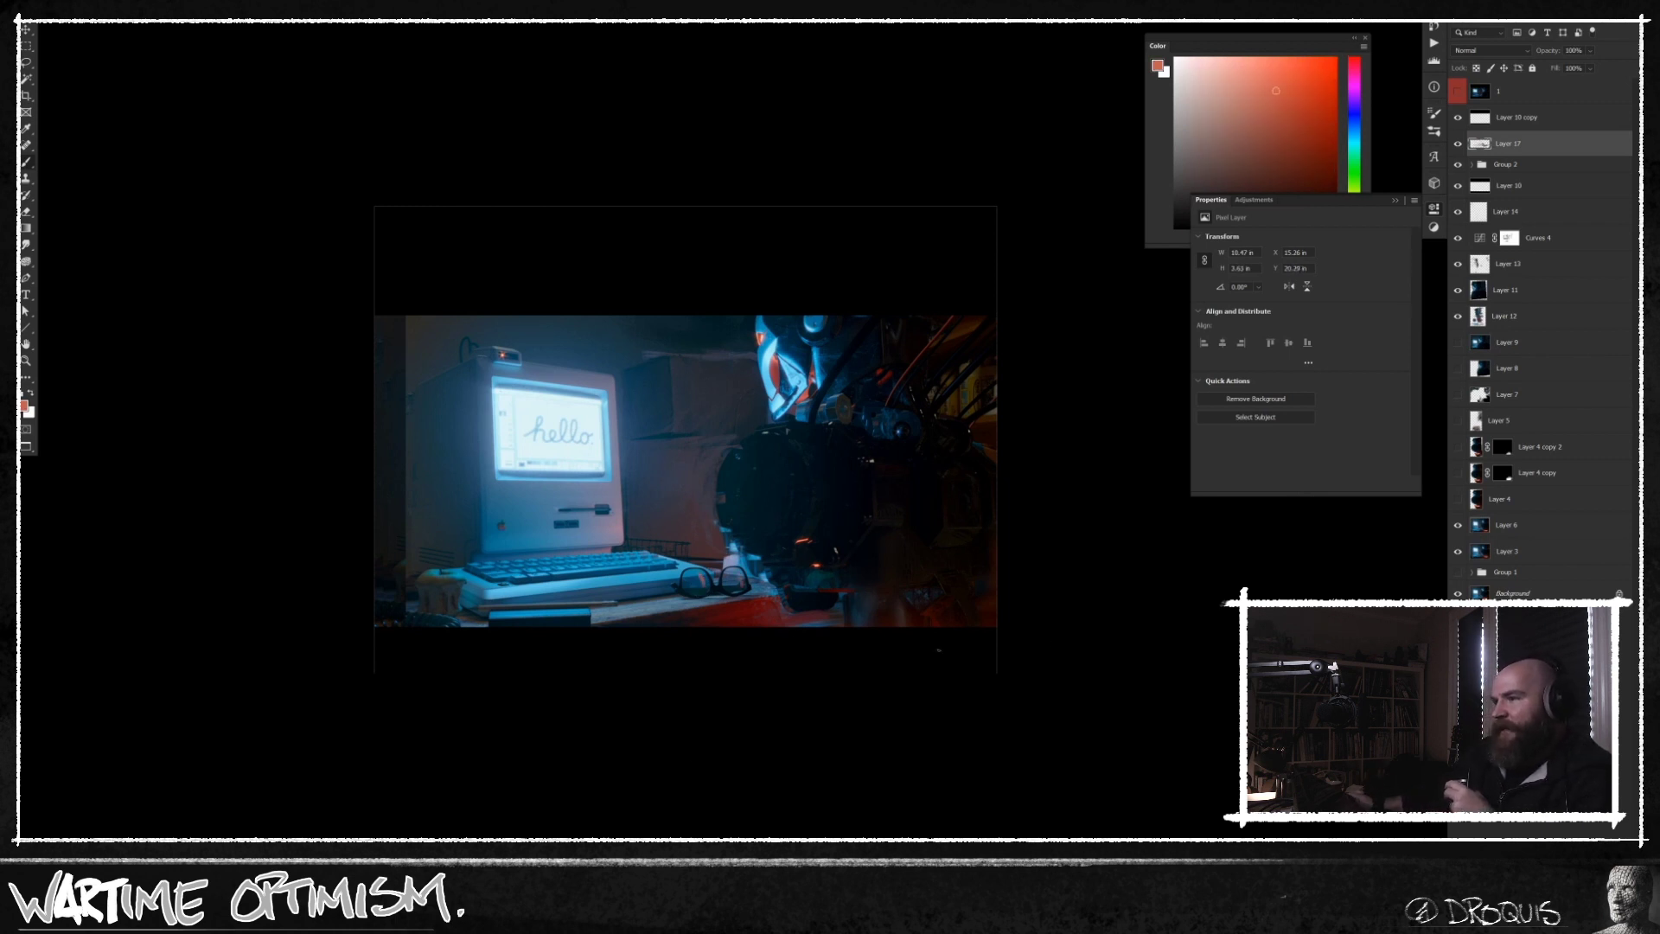
# Step: Copy the original photo's lower-right region, paste it, rotate slightly and place it at the desk's lower right
pyautogui.keyDown('alt'); pyautogui.click(1457, 592); pyautogui.keyUp('alt')
pyautogui.press('m')
pyautogui.moveTo(1000, 666); pyautogui.dragTo(697, 482)
pyautogui.hotkey('ctrl', 'shift', 'c')
pyautogui.keyDown('alt'); pyautogui.click(1457, 592); pyautogui.keyUp('alt')
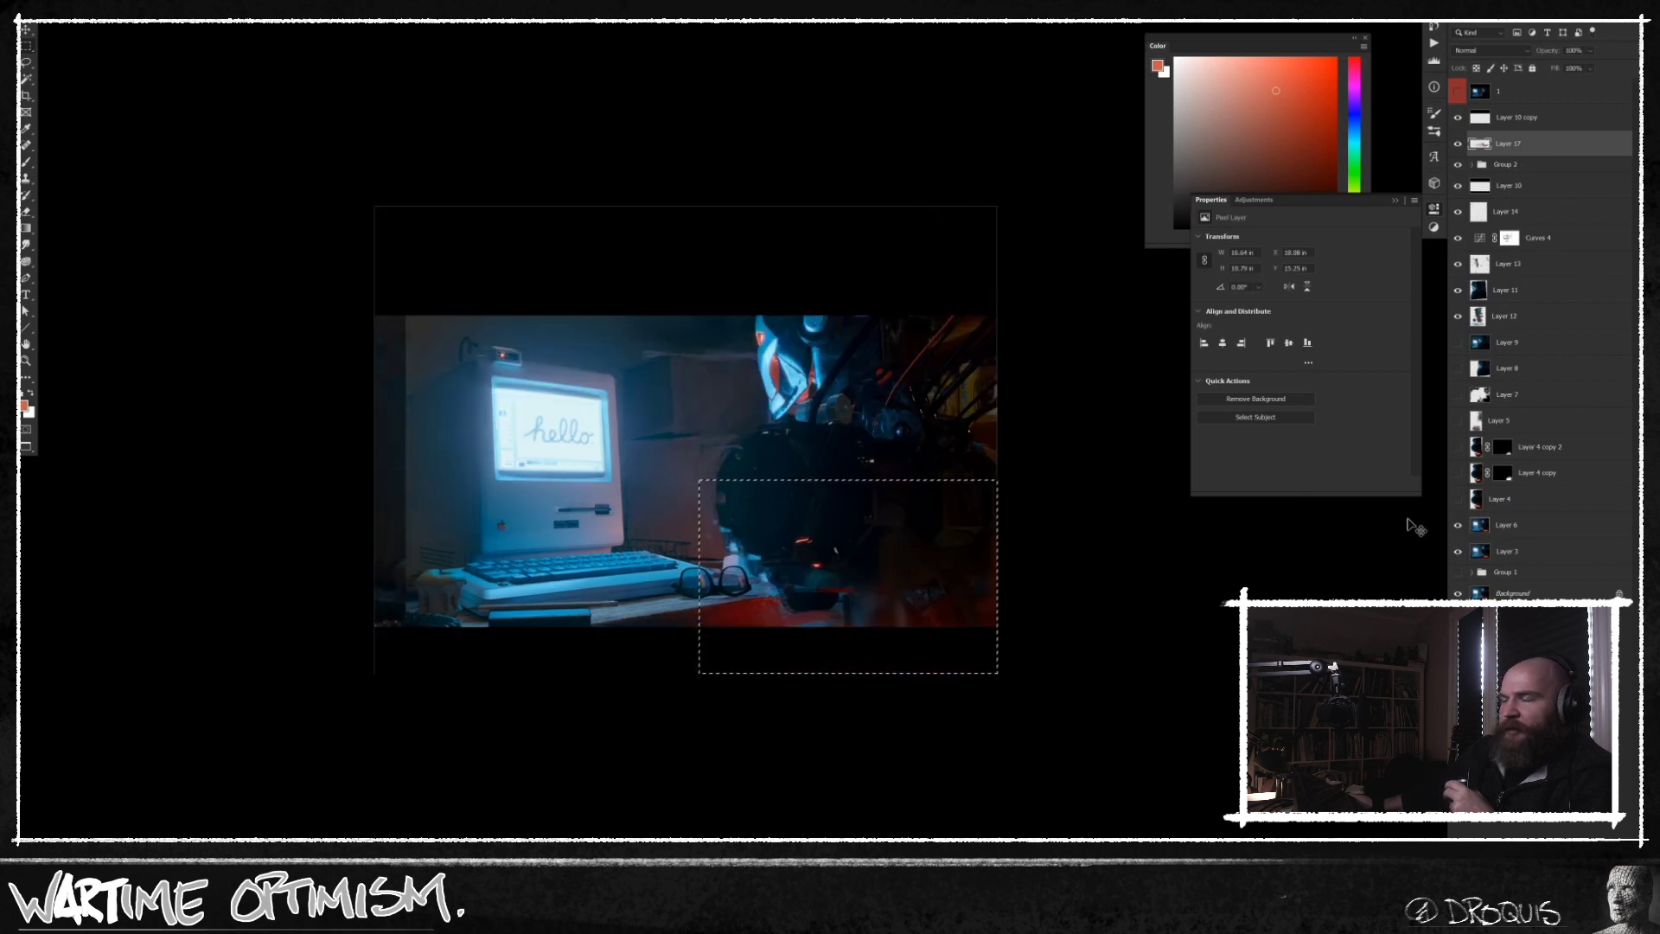
pyautogui.hotkey('ctrl', 'v')
pyautogui.hotkey('ctrl', 't')
pyautogui.moveTo(1063, 692); pyautogui.dragTo(1049, 660)
pyautogui.moveTo(938, 626)
pyautogui.mouseDown()
pyautogui.moveTo(1037, 640)
pyautogui.moveTo(873, 618)
pyautogui.moveTo(942, 596)
pyautogui.moveTo(865, 618)
pyautogui.moveTo(925, 588)
pyautogui.moveTo(882, 558)
pyautogui.moveTo(826, 596)
pyautogui.mouseUp()
pyautogui.press('Return')
# Step: Hide the pasted patch behind a black mask and set black over white for brushing
pyautogui.hotkey('ctrl', 'alt', 'shift', 'm')
pyautogui.press('b')
pyautogui.press('x')
pyautogui.hotkey('ctrl', 'alt', 'shift', 'e')
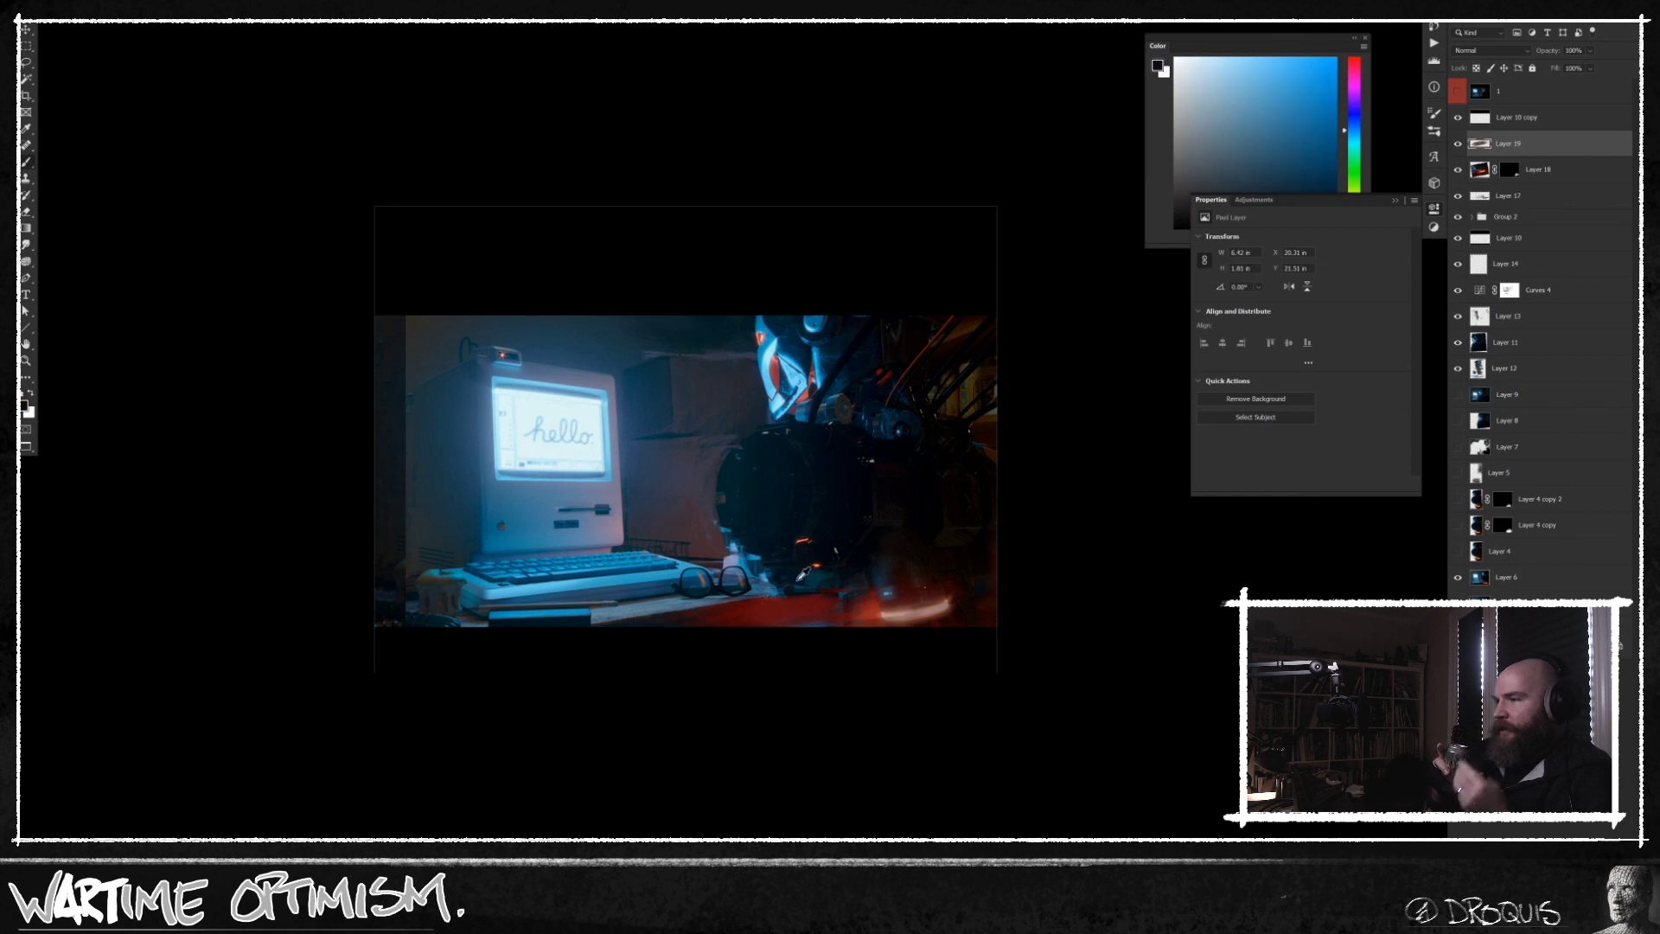
# Step: Paint sampled reds and darker reds inside the robot's dark circle
pyautogui.moveTo(882, 570)
pyautogui.mouseDown()
pyautogui.moveTo(812, 597)
pyautogui.moveTo(817, 542)
pyautogui.moveTo(789, 518)
pyautogui.moveTo(804, 510)
pyautogui.mouseUp()
pyautogui.keyDown('alt'); pyautogui.click(804, 538); pyautogui.keyUp('alt')
pyautogui.keyDown('alt'); pyautogui.click(789, 530); pyautogui.keyUp('alt')
pyautogui.keyDown('alt'); pyautogui.click(874, 604); pyautogui.keyUp('alt')
pyautogui.moveTo(904, 530); pyautogui.dragTo(950, 534)
# Step: On new Layer 20, paint a near-black orange stroke and set the layer opacity to 72%
pyautogui.hotkey('ctrl', 'shift', 'alt', 'n')
pyautogui.keyDown('alt'); pyautogui.click(994, 466); pyautogui.keyUp('alt')
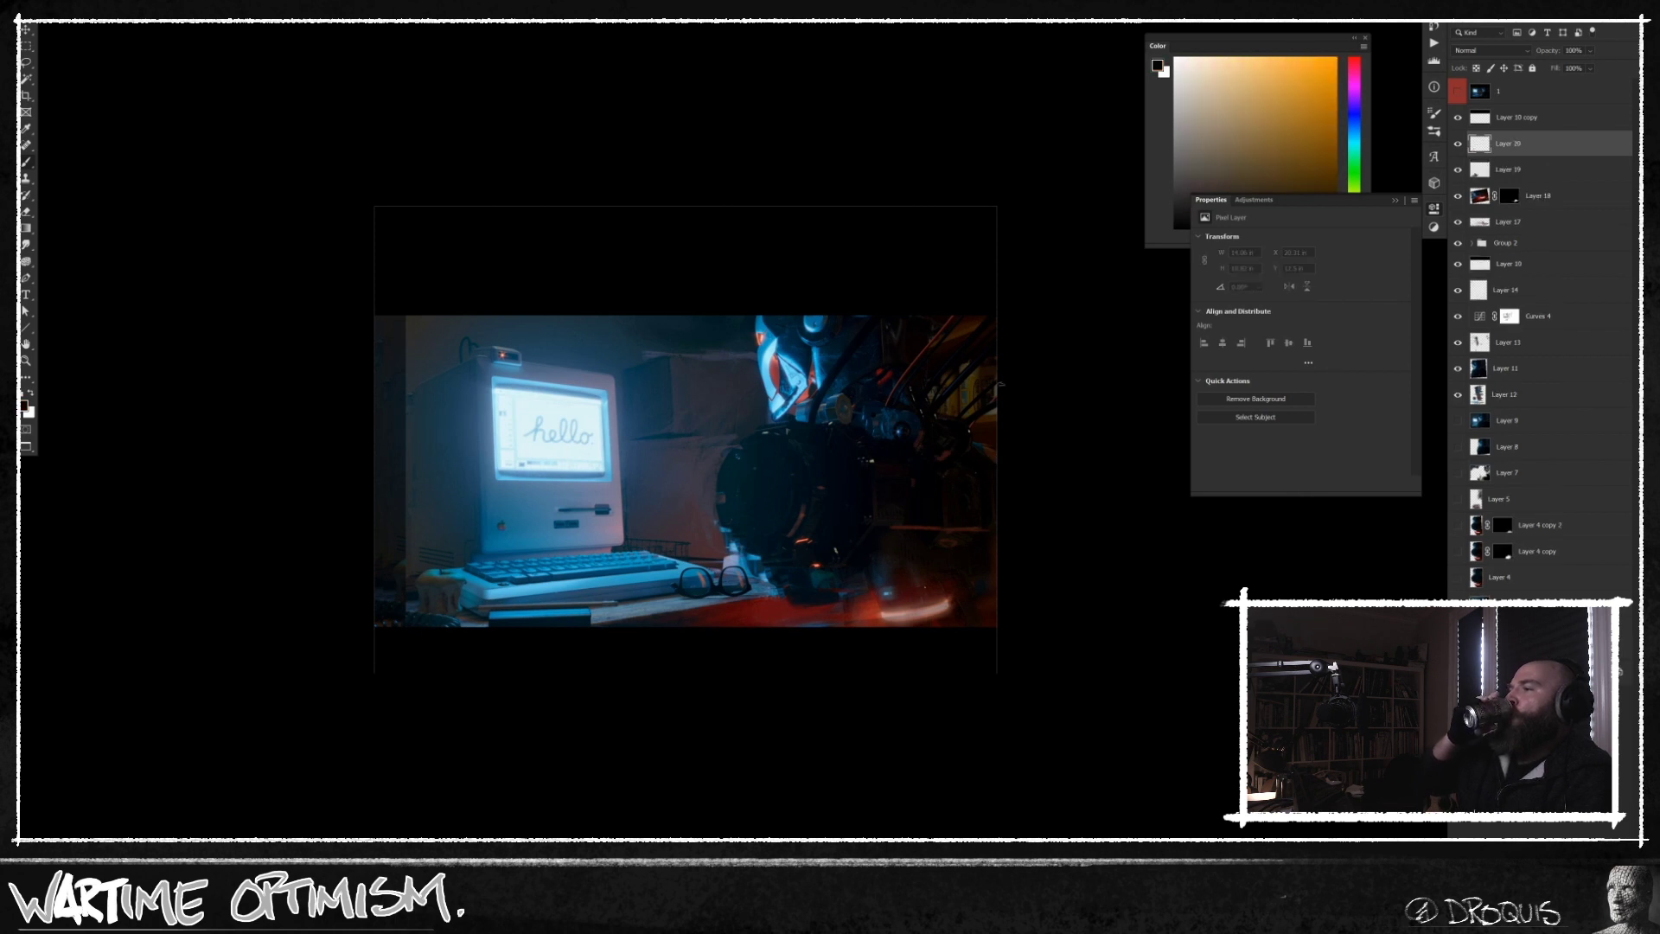
pyautogui.moveTo(940, 355); pyautogui.dragTo(904, 333)
pyautogui.moveTo(1553, 52)
pyautogui.mouseDown()
pyautogui.moveTo(1527, 56)
pyautogui.moveTo(1547, 52)
pyautogui.mouseUp()
# Step: On new Layer 21, pick red shades from the image and sample blue from the screen glow
pyautogui.hotkey('ctrl', 'shift', 'alt', 'n')
pyautogui.scroll(5, 767, 400)
pyautogui.keyDown('alt'); pyautogui.click(767, 400); pyautogui.keyUp('alt')
pyautogui.scroll(-6, 767, 400)
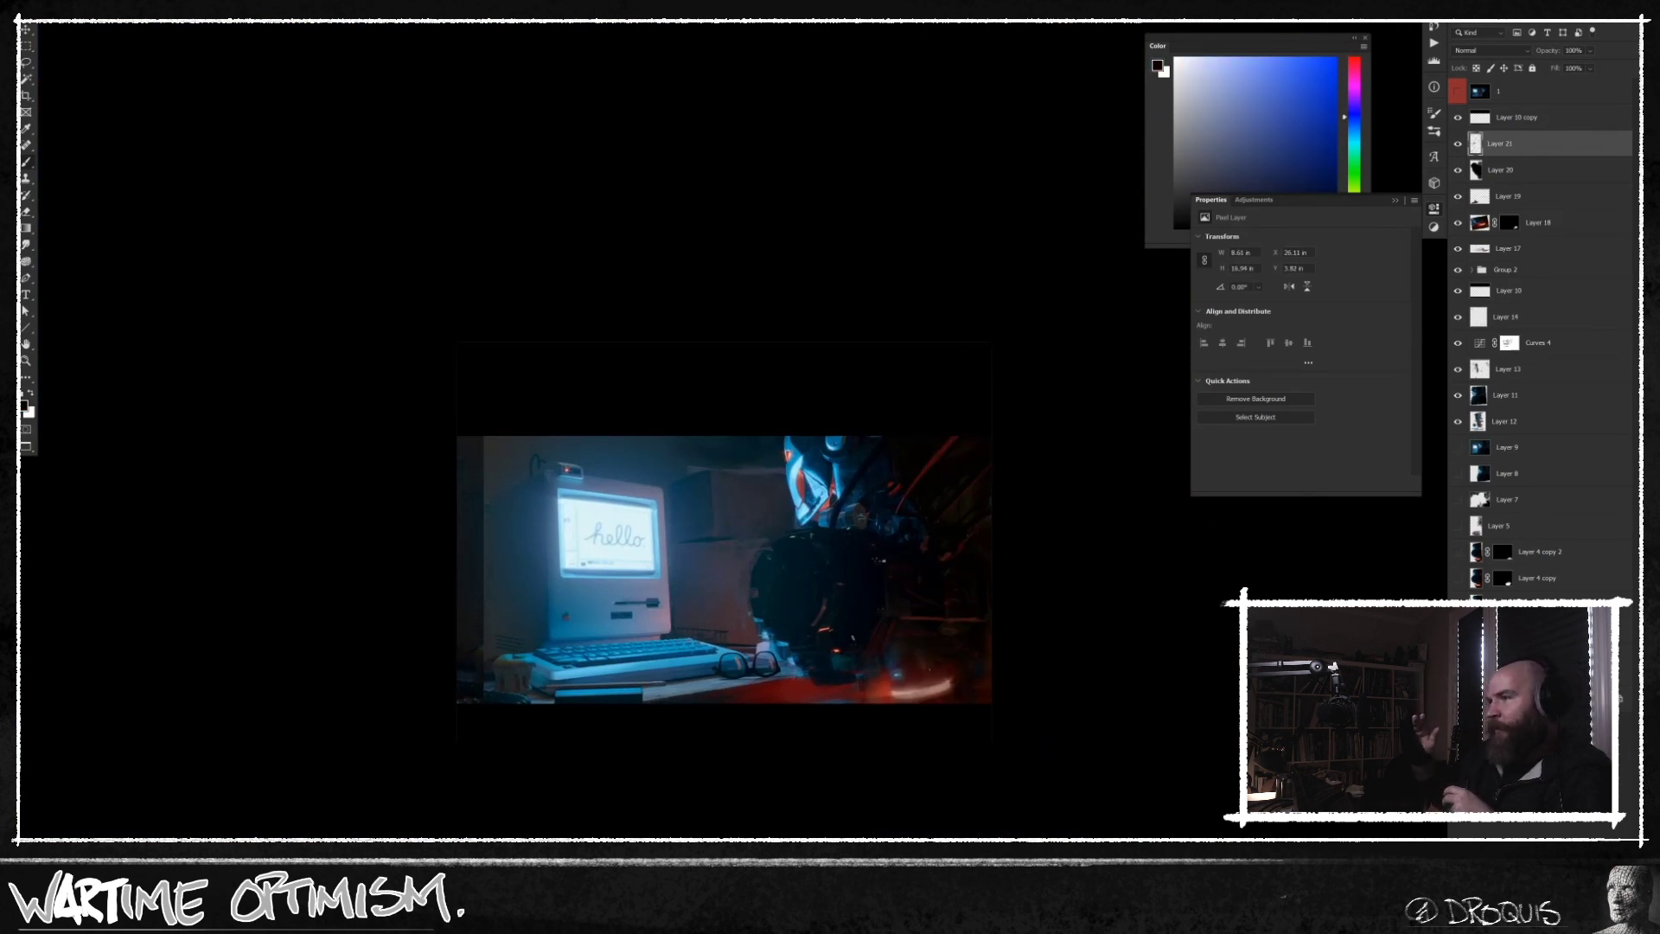
pyautogui.keyDown('alt'); pyautogui.click(947, 592); pyautogui.keyUp('alt')
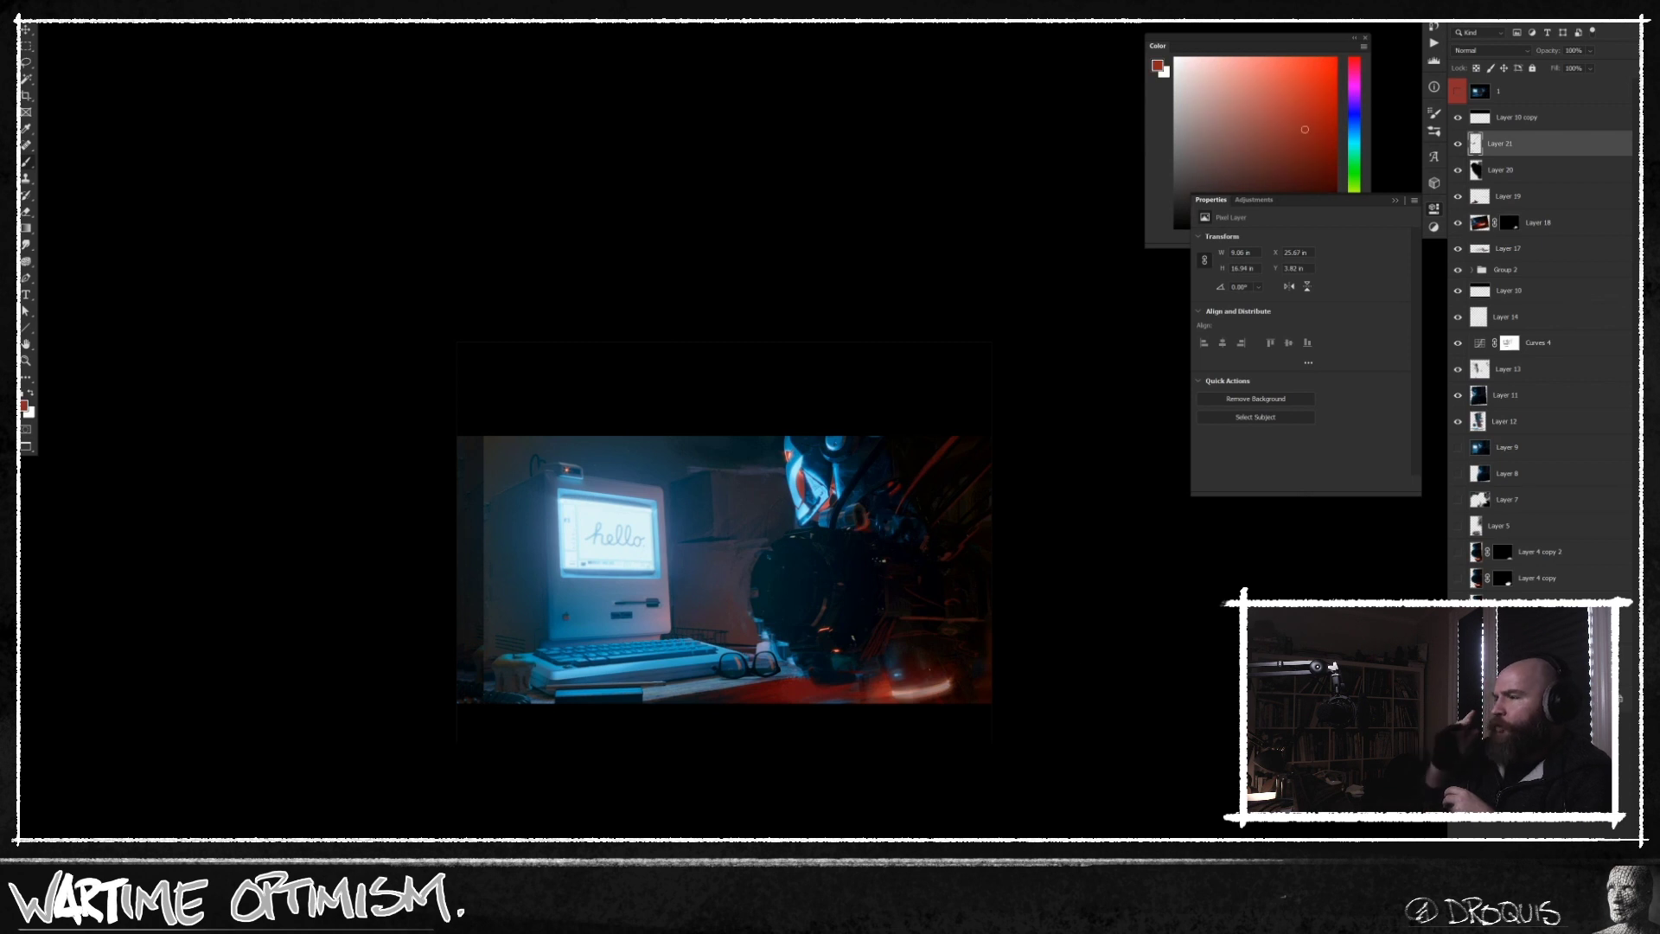
pyautogui.keyDown('alt'); pyautogui.click(935, 691); pyautogui.keyUp('alt')
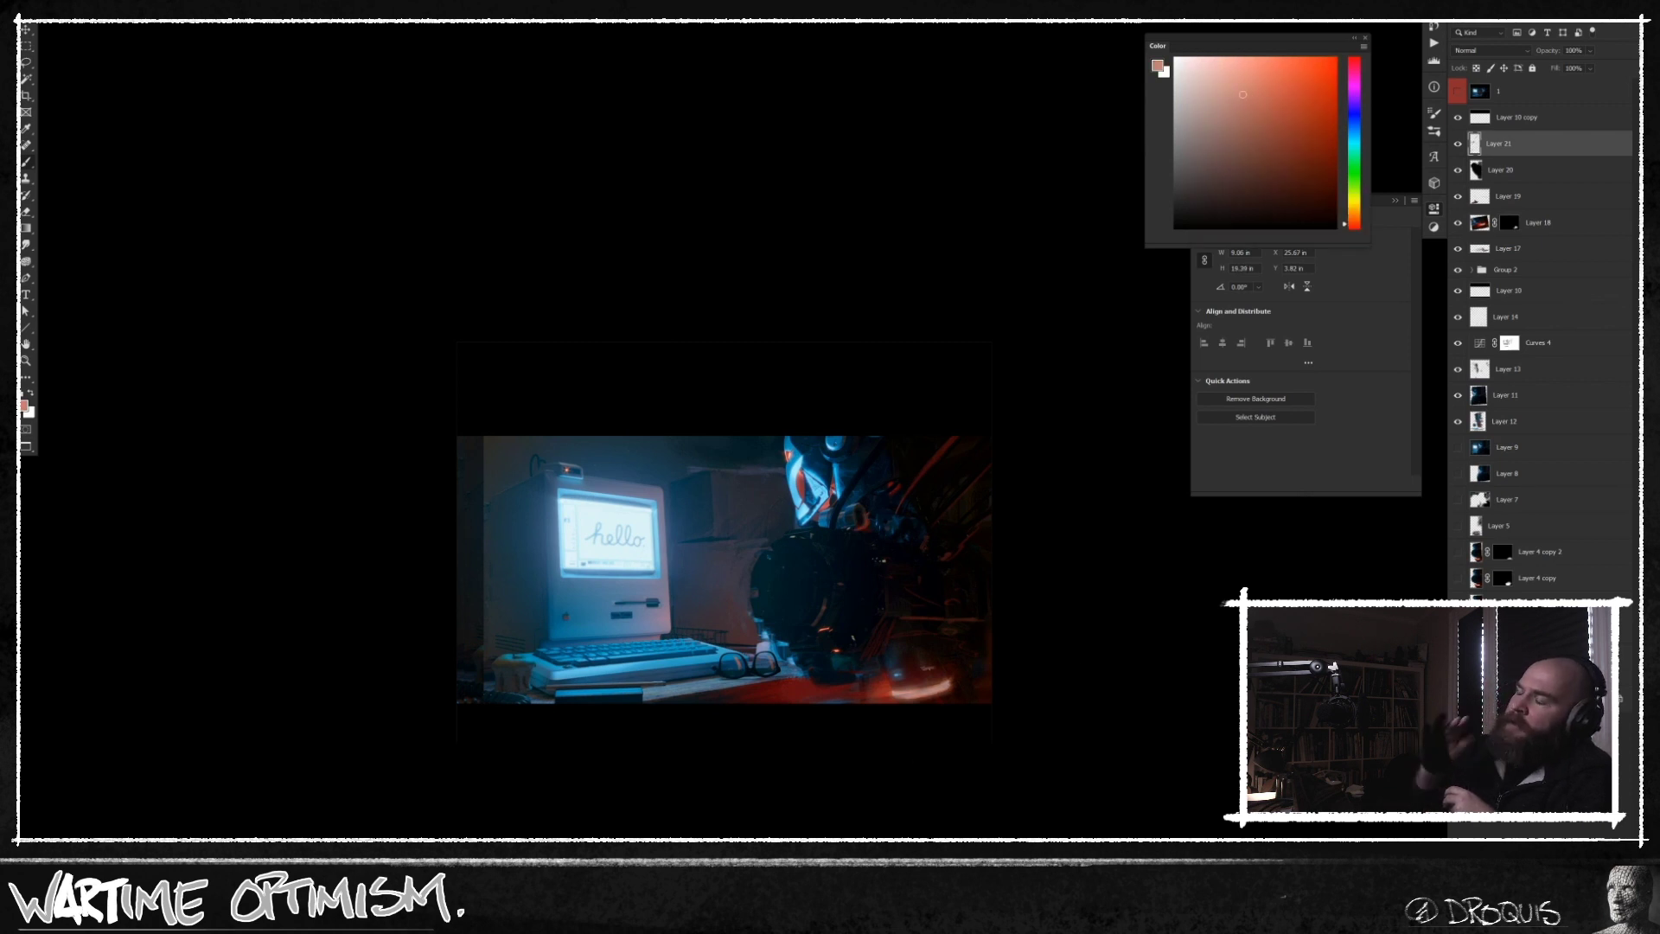
pyautogui.keyDown('alt'); pyautogui.click(834, 622); pyautogui.keyUp('alt')
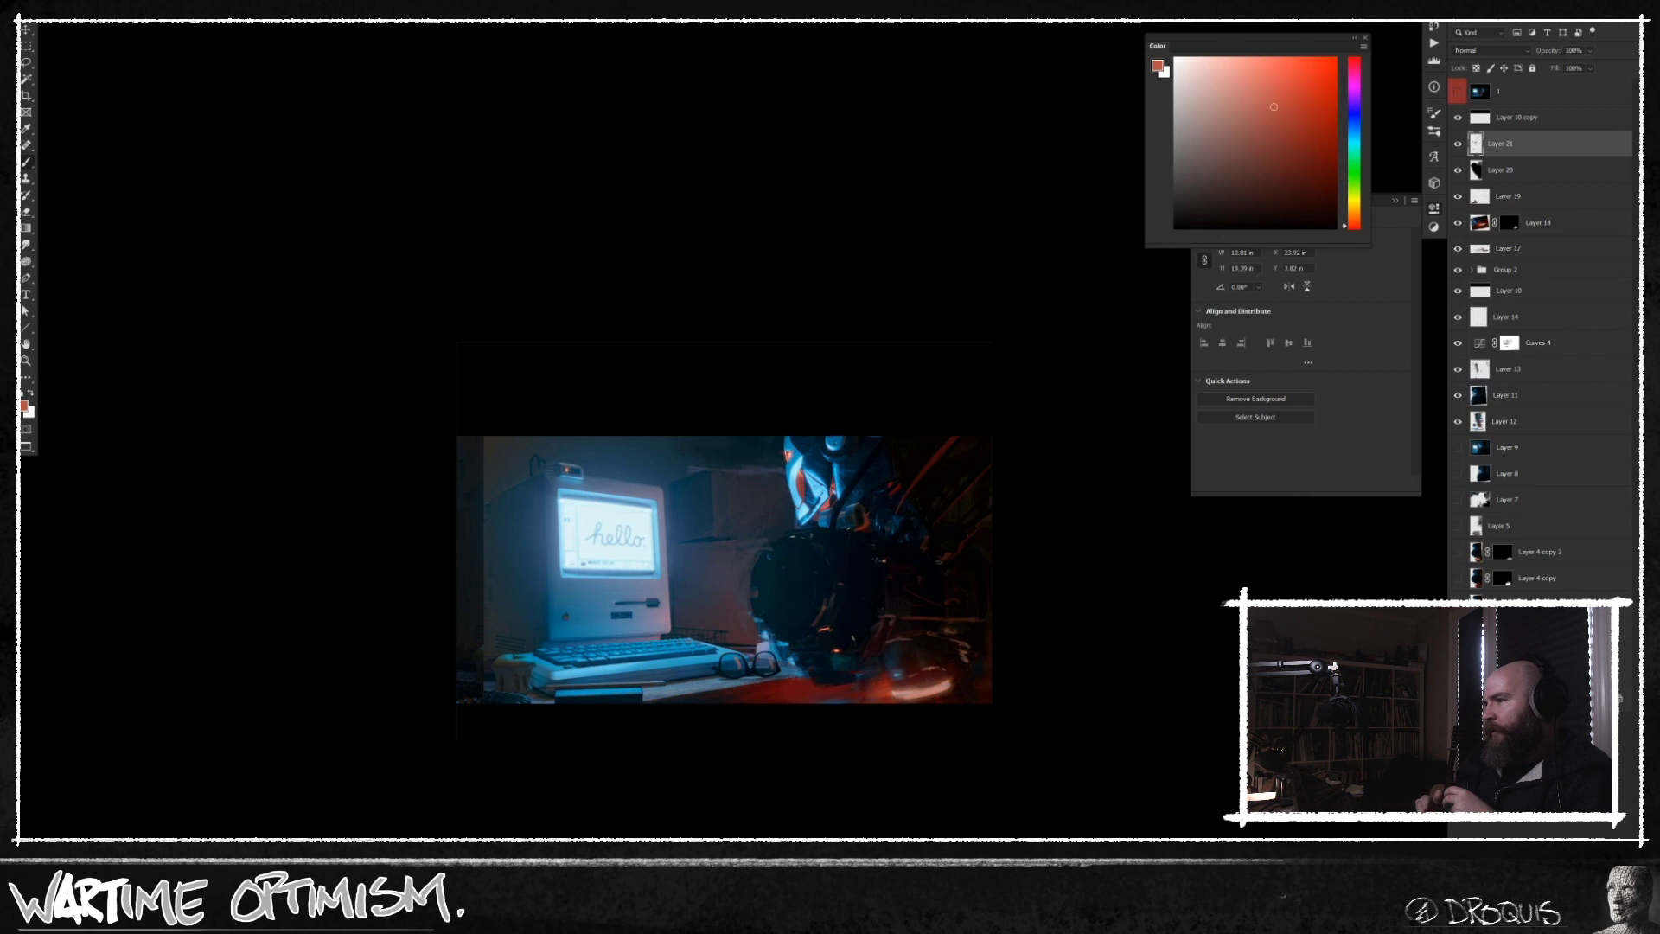
pyautogui.keyDown('alt'); pyautogui.click(813, 500); pyautogui.keyUp('alt')
# Step: Compare against the top photo layer, then add Curves 5 and pull the curve down to darken
pyautogui.click(1457, 91)
pyautogui.click(1457, 93)
pyautogui.hotkey('ctrl', 'alt', 'm')
pyautogui.press('Return')
pyautogui.moveTo(1277, 388); pyautogui.dragTo(1282, 402)
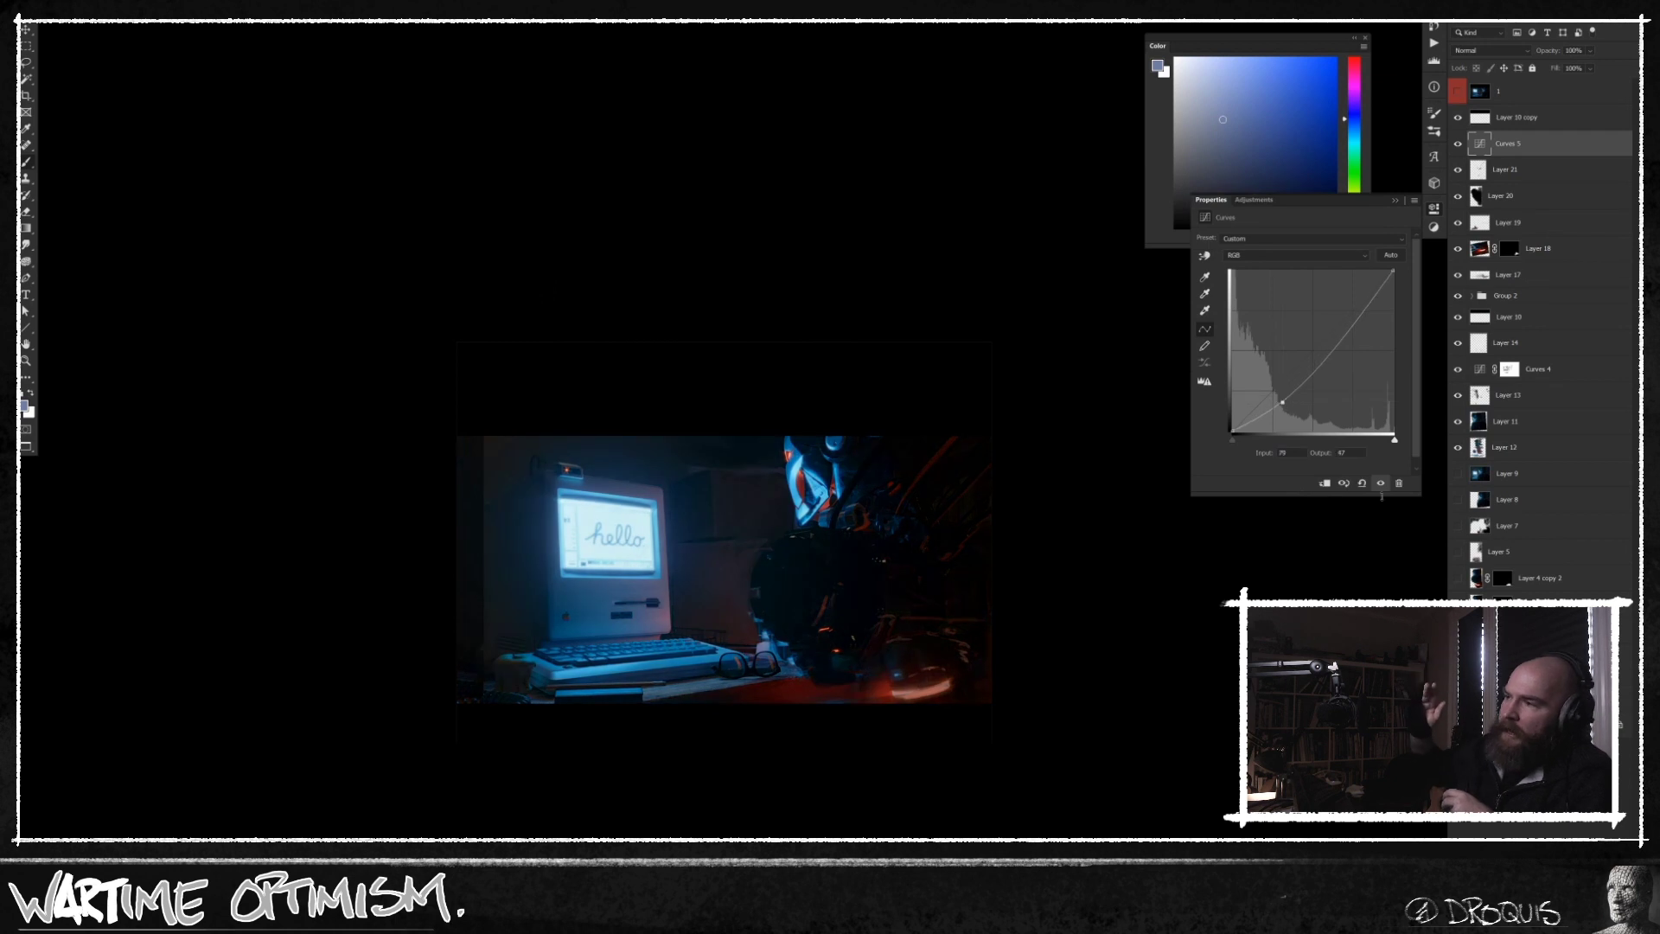
# Step: Invert the Curves 5 mask, then paint a blue glow on new Layer 22 at 40% opacity
pyautogui.hotkey('ctrl', 'i')
pyautogui.press('x')
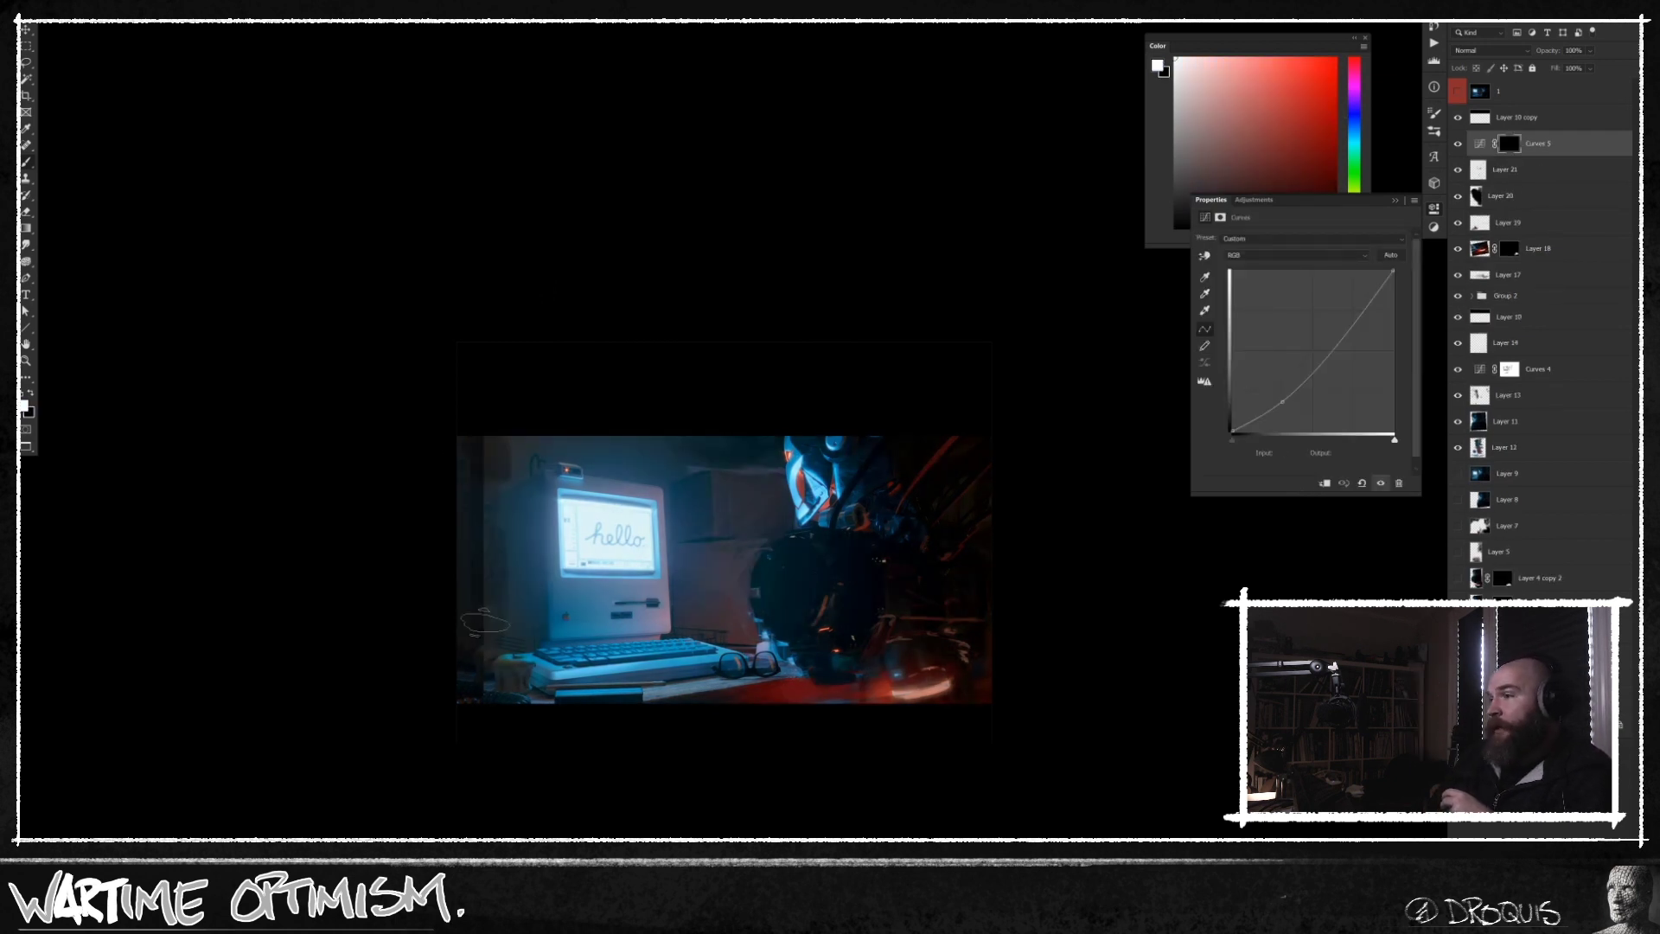
pyautogui.hotkey('ctrl', 'shift', 'alt', 'n')
pyautogui.keyDown('alt'); pyautogui.click(478, 576); pyautogui.keyUp('alt')
pyautogui.moveTo(529, 513)
pyautogui.mouseDown()
pyautogui.moveTo(503, 497)
pyautogui.moveTo(489, 416)
pyautogui.mouseUp()
pyautogui.keyDown('alt'); pyautogui.click(484, 452); pyautogui.keyUp('alt')
pyautogui.keyDown('alt'); pyautogui.click(477, 501); pyautogui.keyUp('alt')
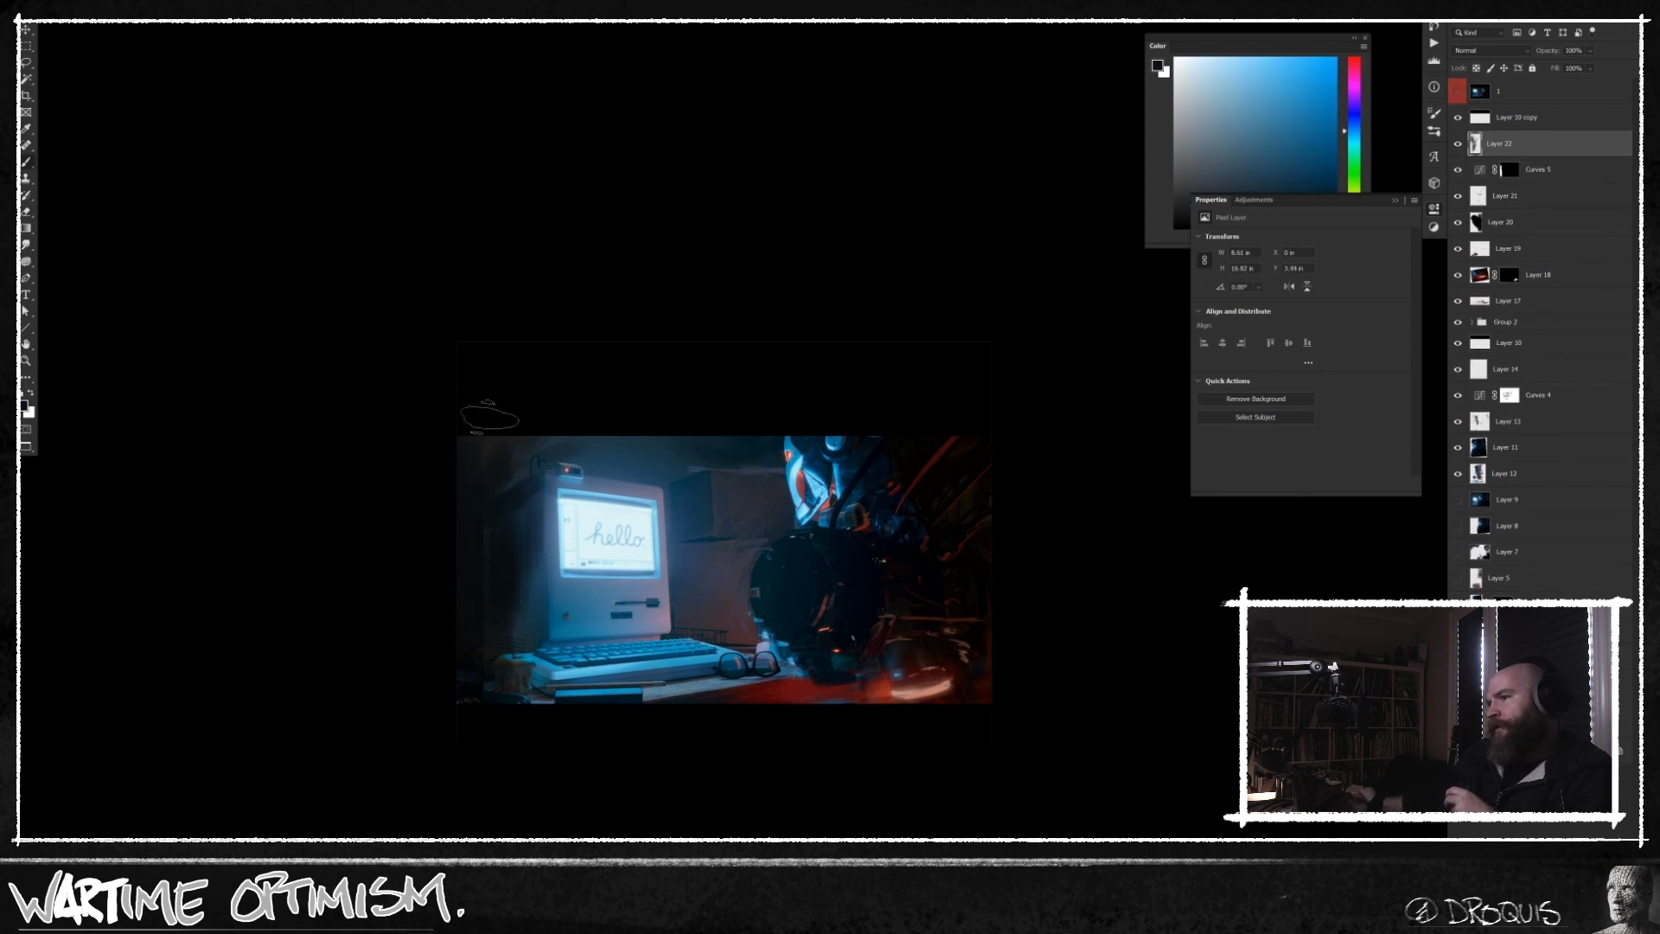
pyautogui.press('8')
pyautogui.press('5')
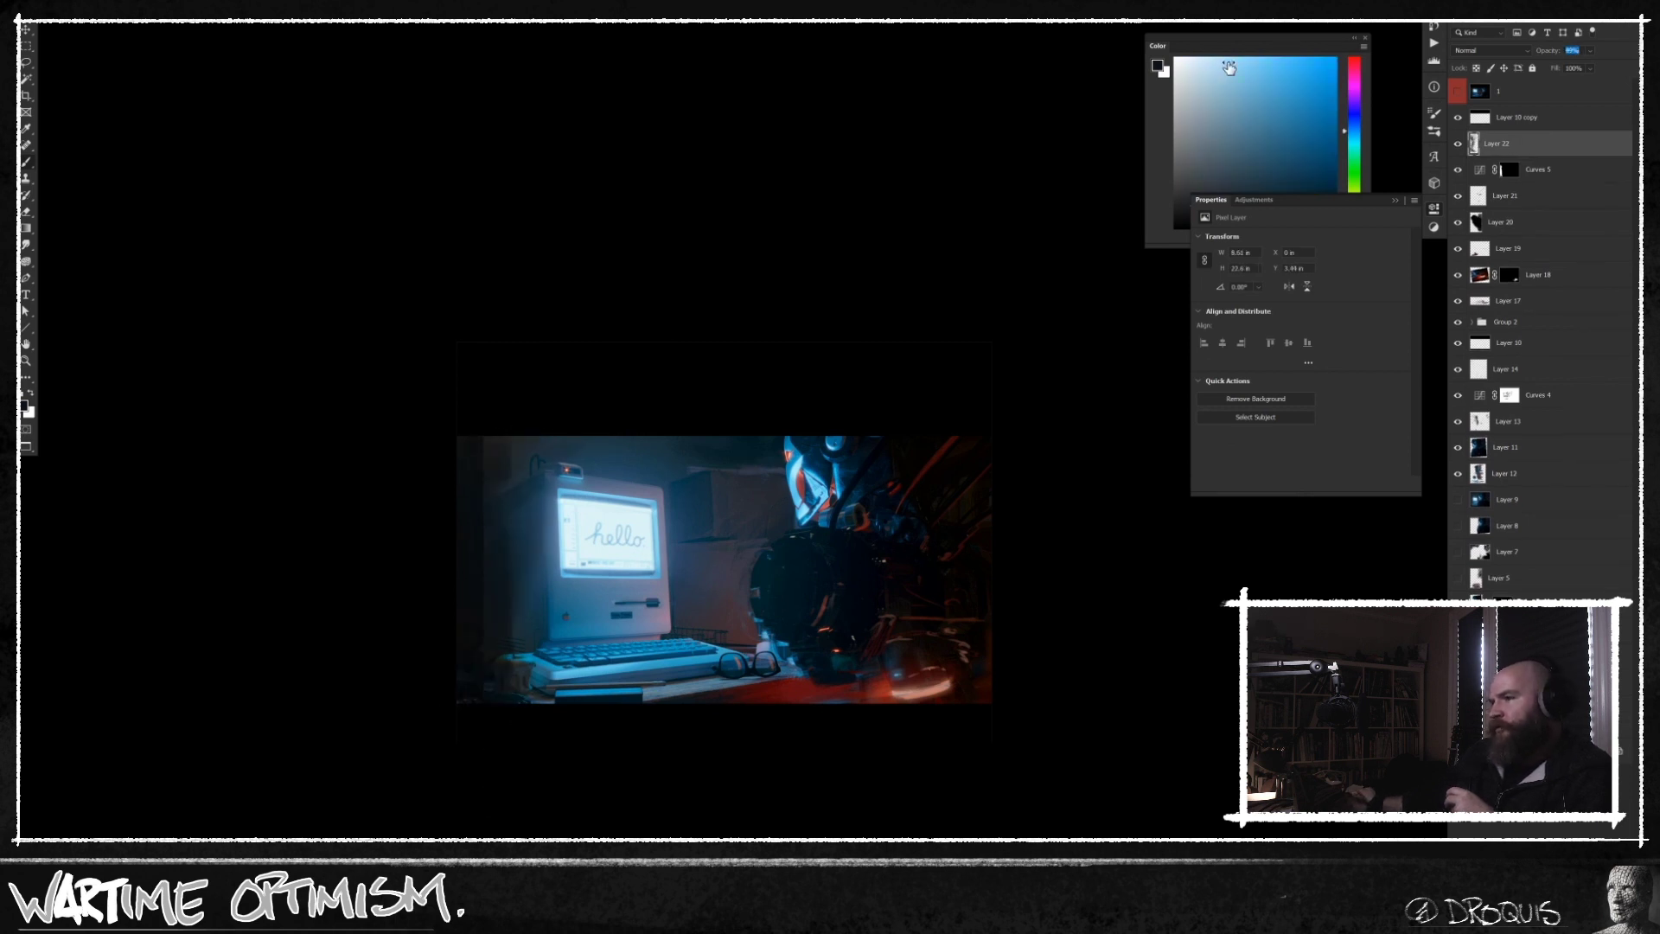
pyautogui.press('4')
# Step: Add Curves 6 darkening the image, masking the darkening out of the scene's centre
pyautogui.scroll(2, 874, 672)
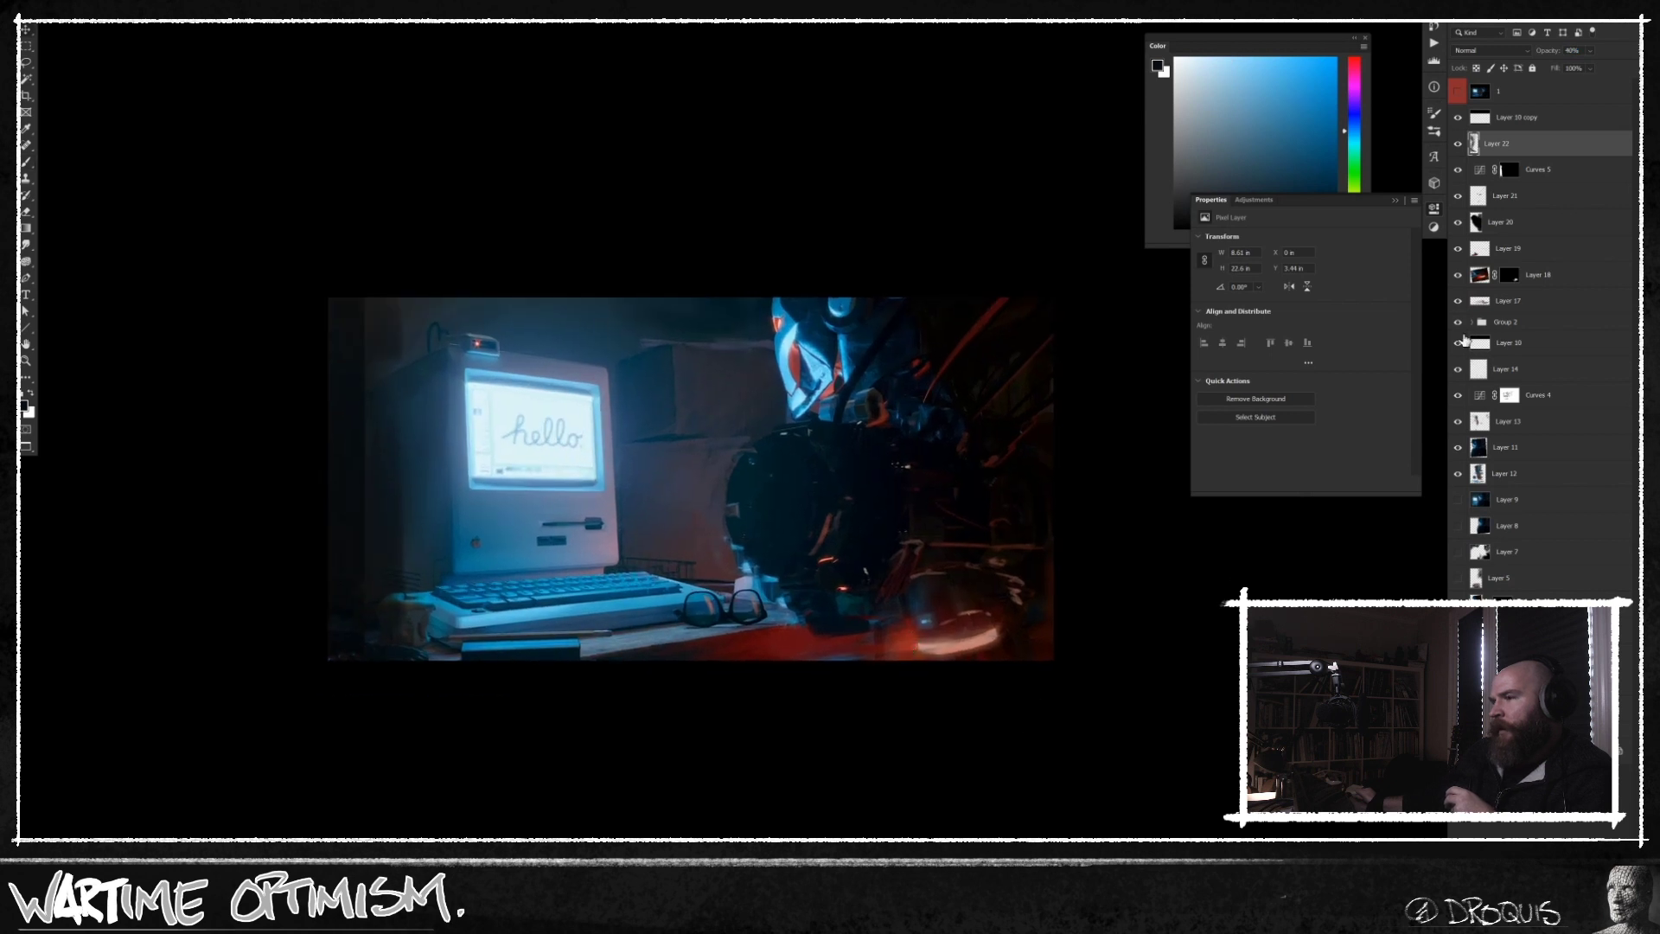
pyautogui.hotkey('ctrl', 'm')
pyautogui.moveTo(1325, 339); pyautogui.dragTo(1320, 374)
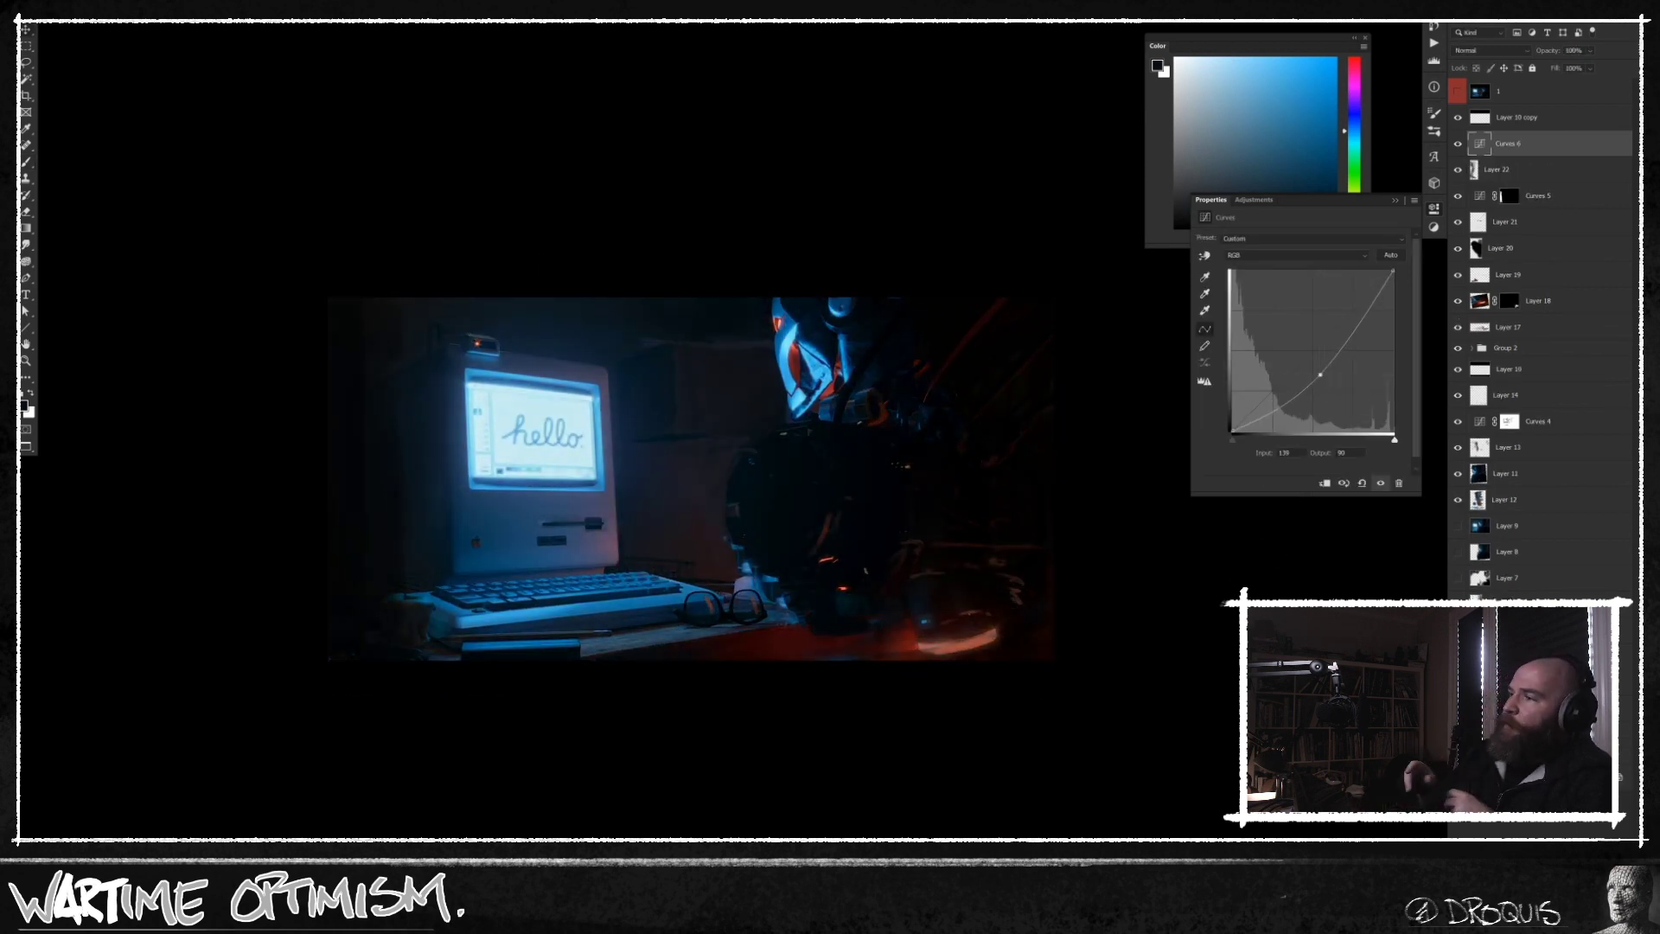
pyautogui.moveTo(596, 493)
pyautogui.mouseDown()
pyautogui.moveTo(648, 467)
pyautogui.moveTo(724, 543)
pyautogui.mouseUp()
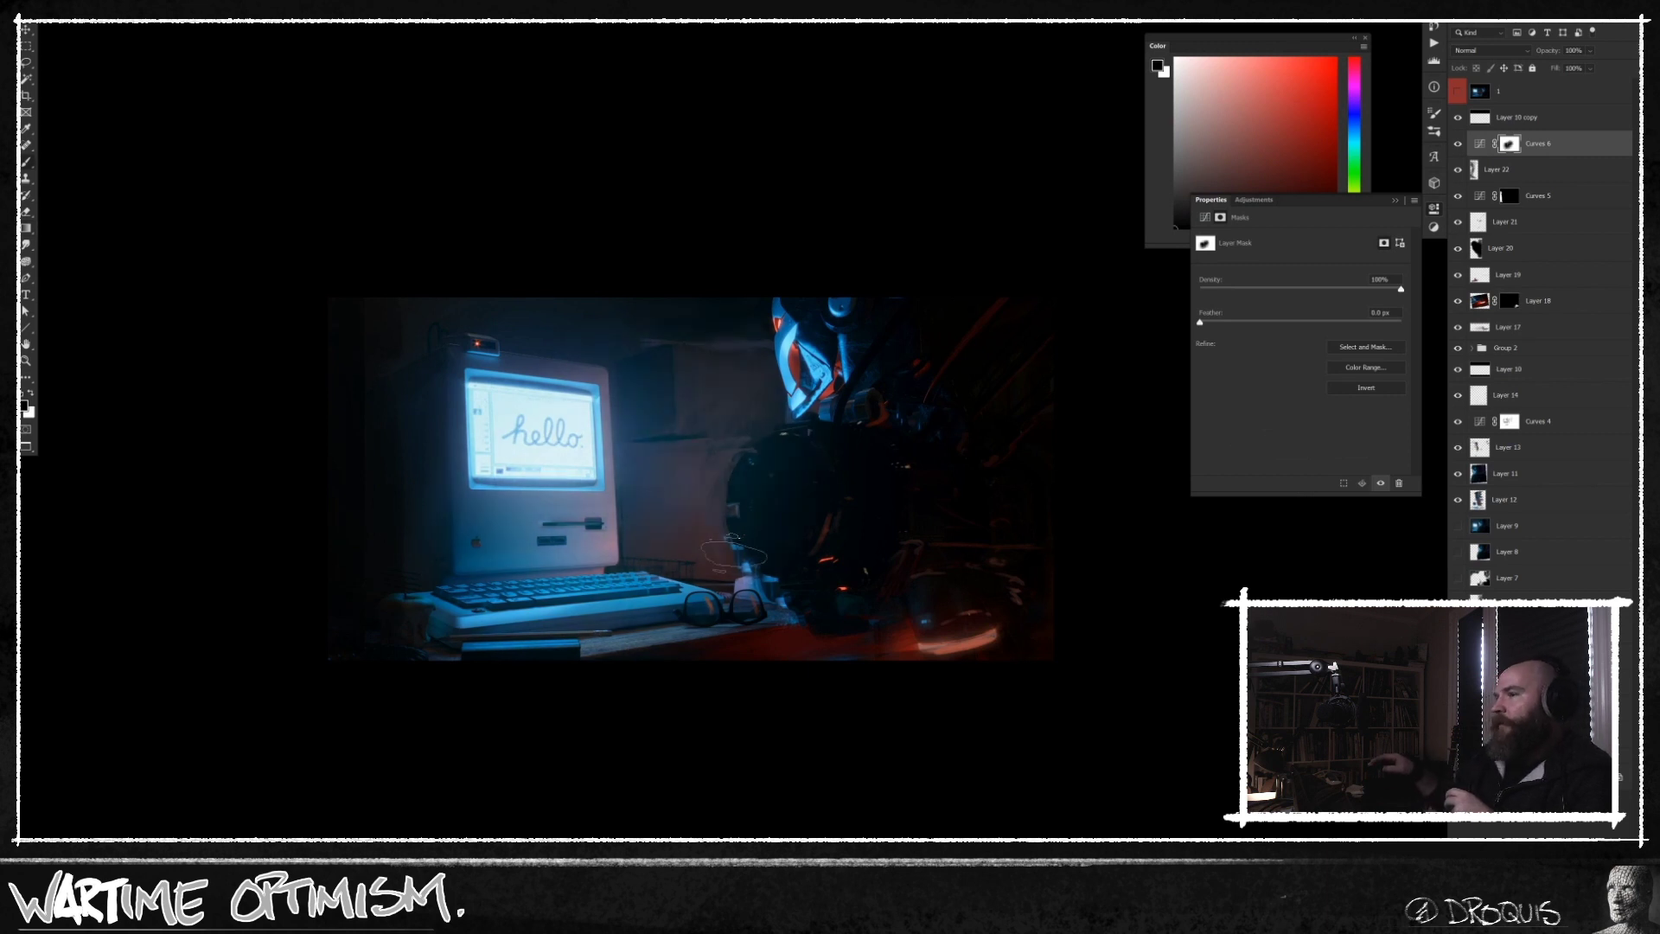
# Step: Create new Layer 23, sample blue from the canvas, and bring up the brush presets
pyautogui.hotkey('ctrl', 'shift', 'alt', 'n')
pyautogui.keyDown('alt'); pyautogui.click(734, 604); pyautogui.keyUp('alt')
pyautogui.rightClick(787, 469)
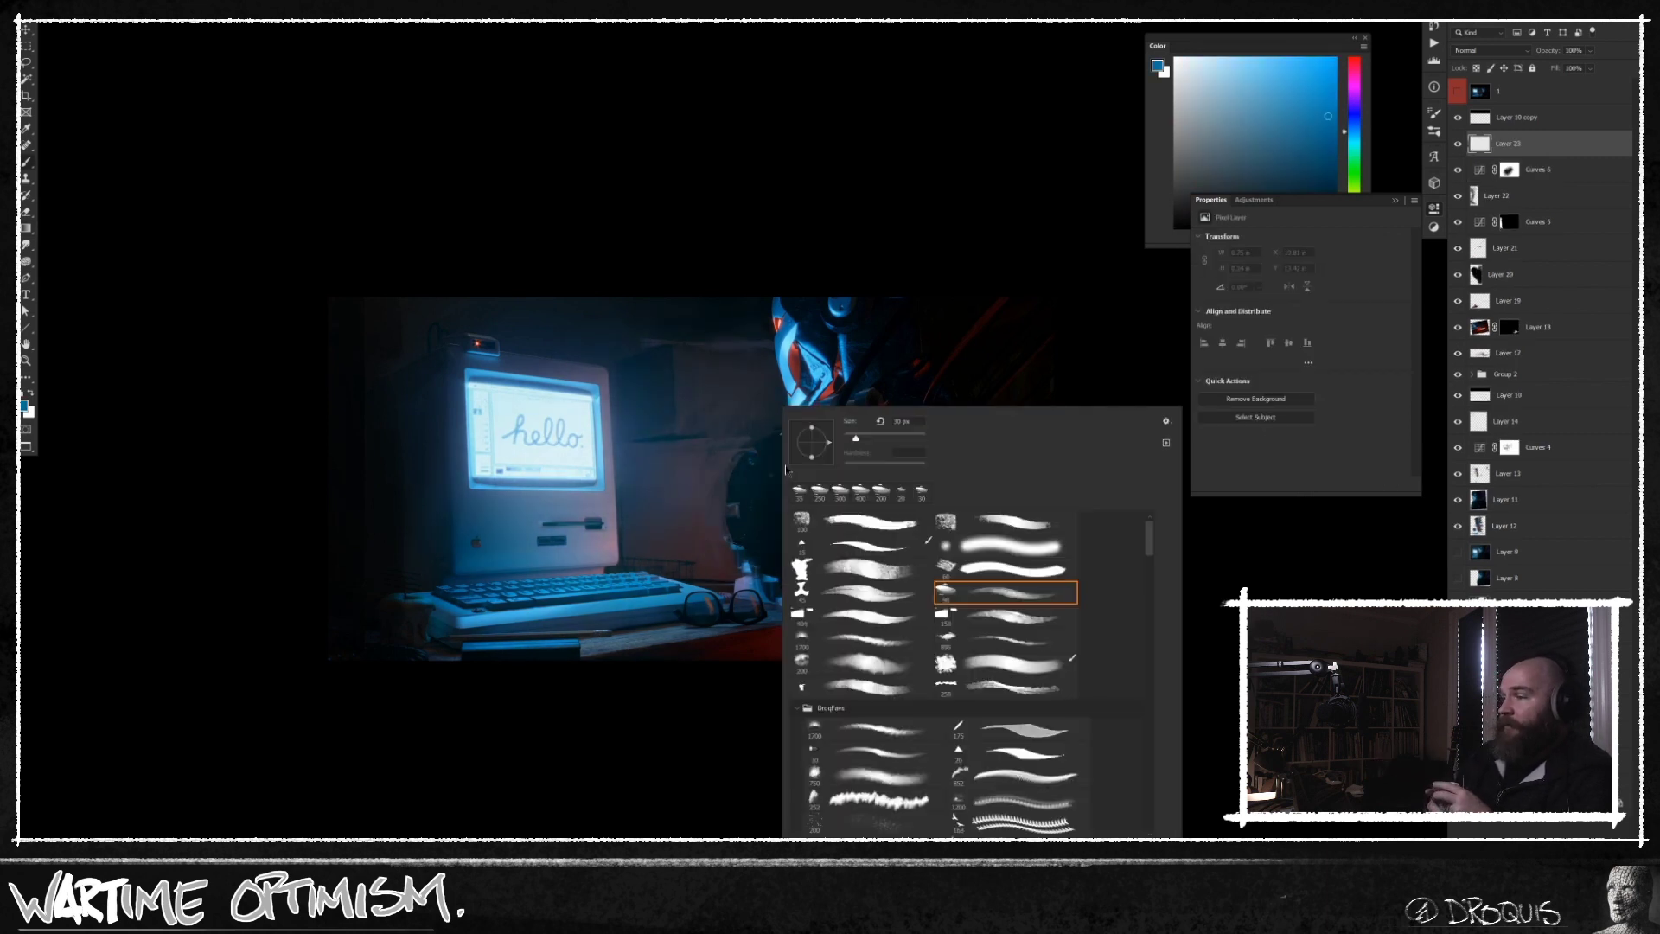
# Step: Paint light cyan highlights on Layer 23, then sample a dark red from the scene
pyautogui.press('Return')
pyautogui.keyDown('alt'); pyautogui.click(795, 341); pyautogui.keyUp('alt')
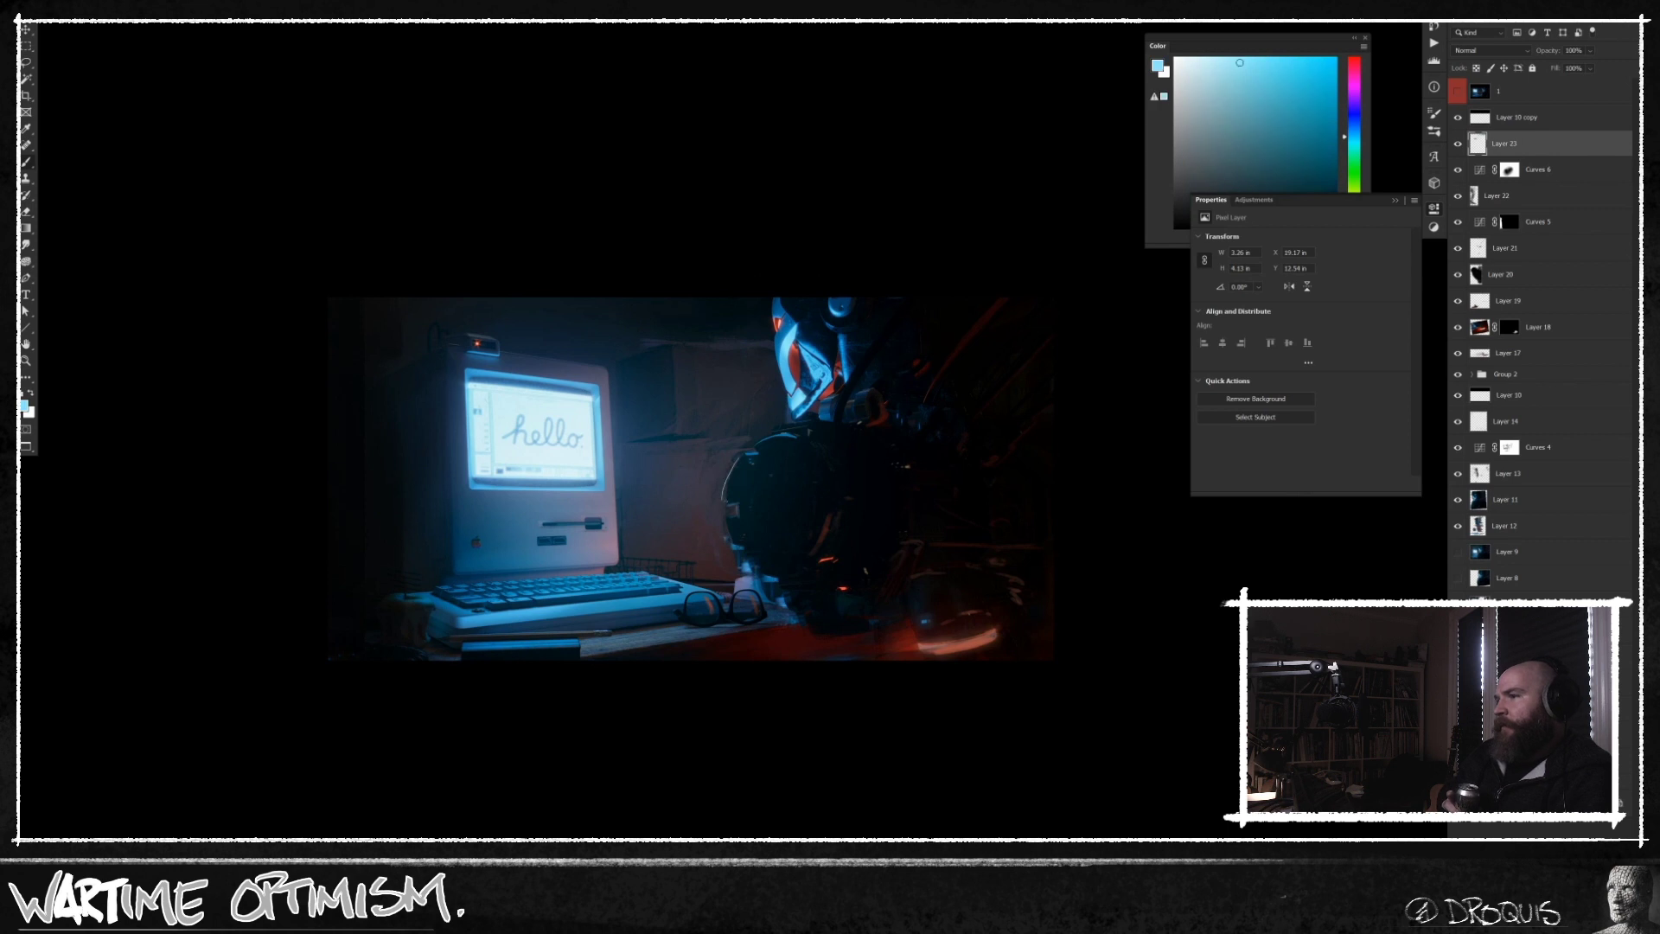
pyautogui.moveTo(762, 588); pyautogui.dragTo(762, 493)
pyautogui.keyDown('alt'); pyautogui.click(763, 506); pyautogui.keyUp('alt')
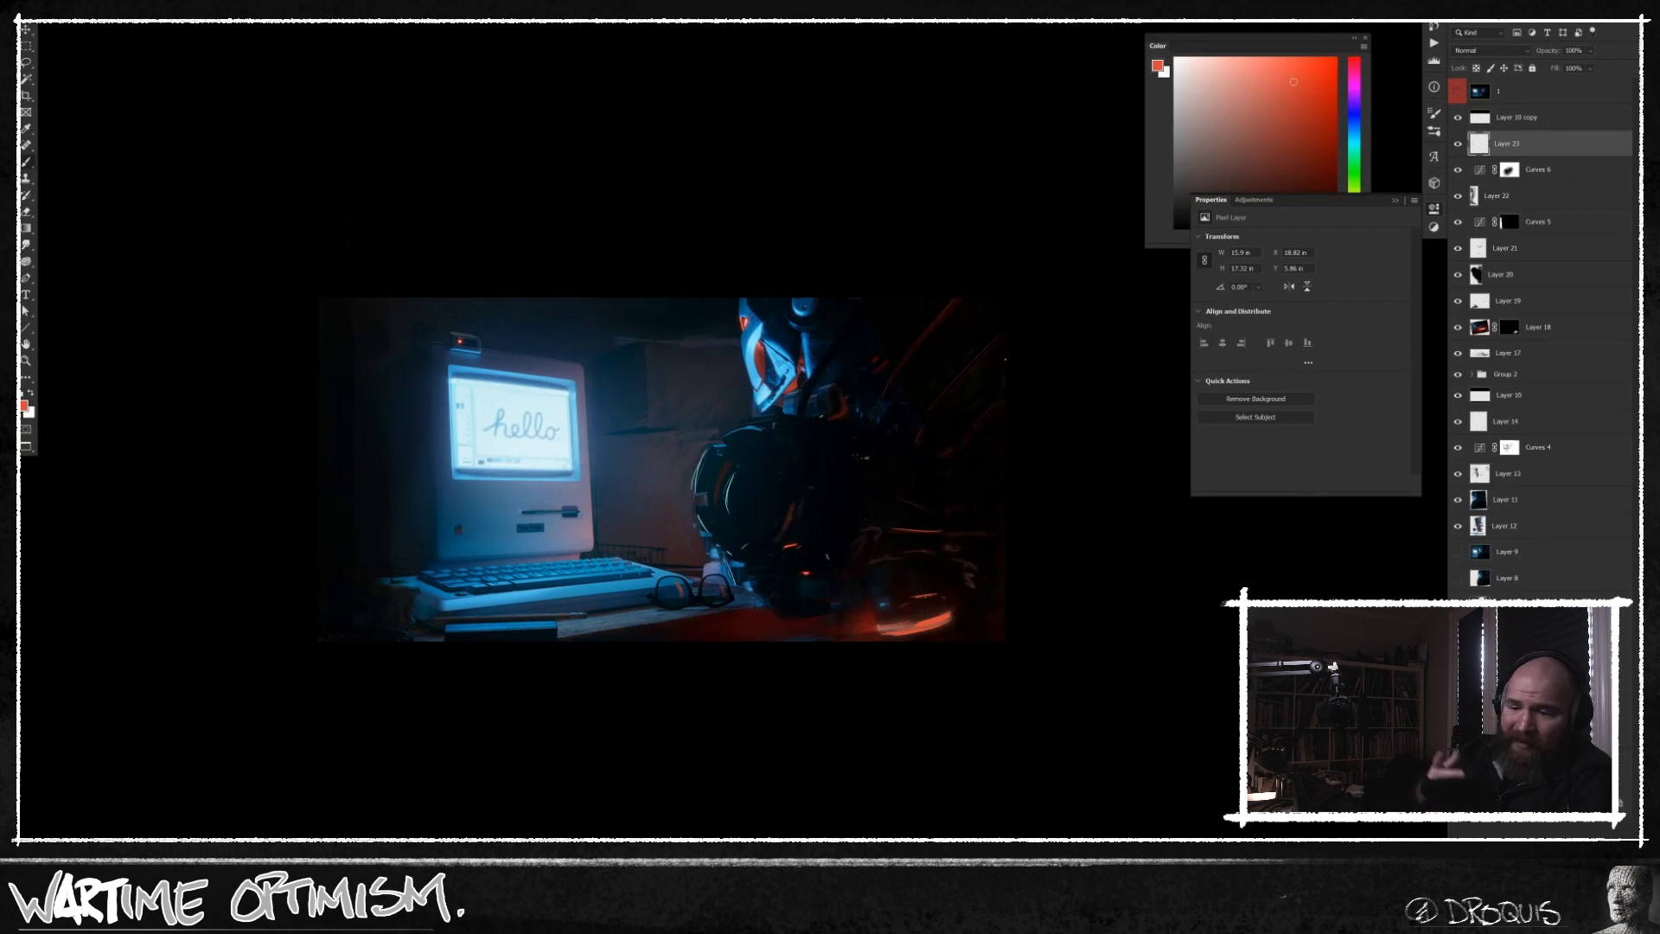
# Step: Paint black strokes on the left side, sample red from the scene, and select top layer 1
pyautogui.press('d')
pyautogui.moveTo(390, 440); pyautogui.dragTo(368, 571)
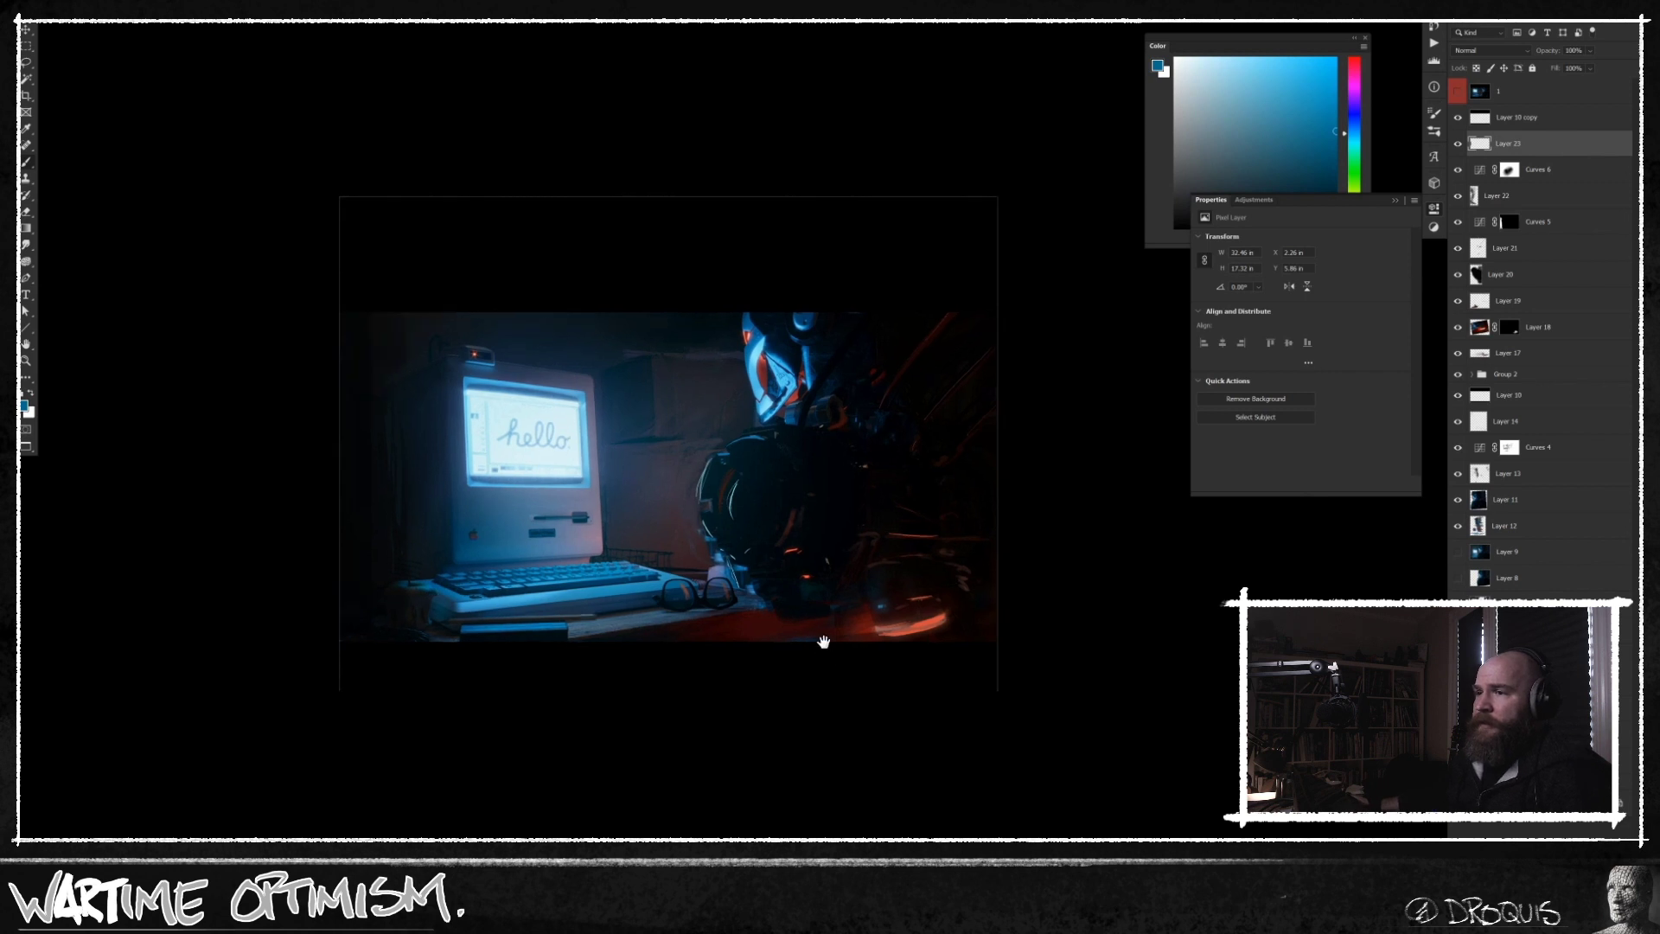
pyautogui.moveTo(823, 641); pyautogui.dragTo(799, 659)
pyautogui.rightClick(822, 405)
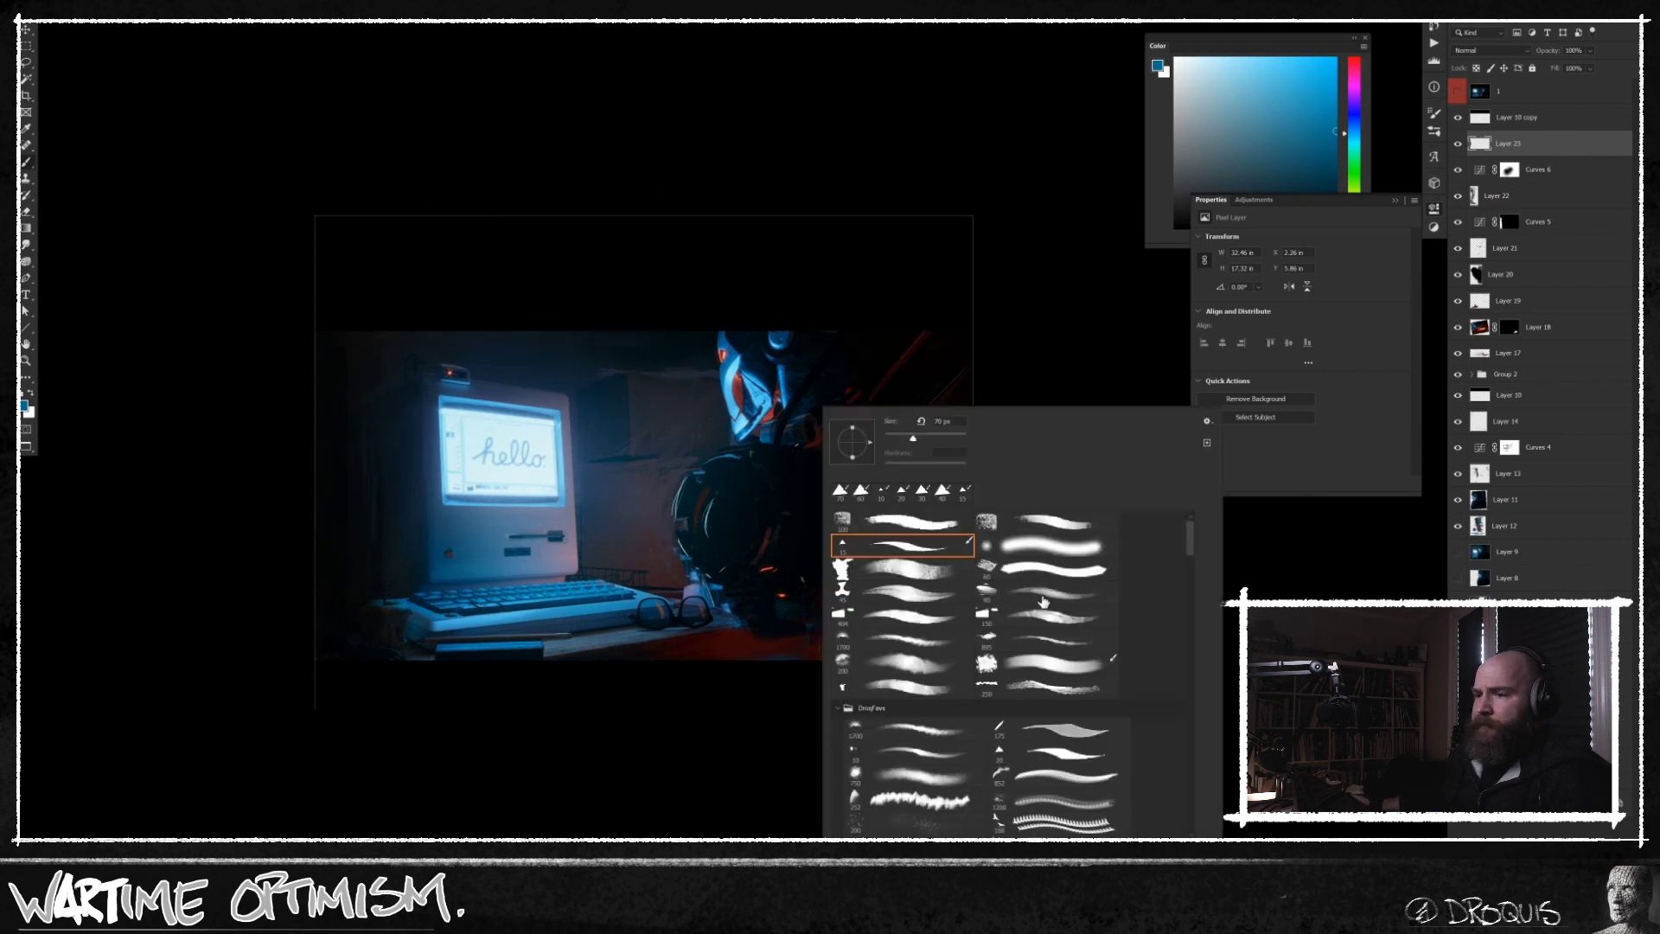
pyautogui.keyDown('alt'); pyautogui.click(722, 356); pyautogui.keyUp('alt')
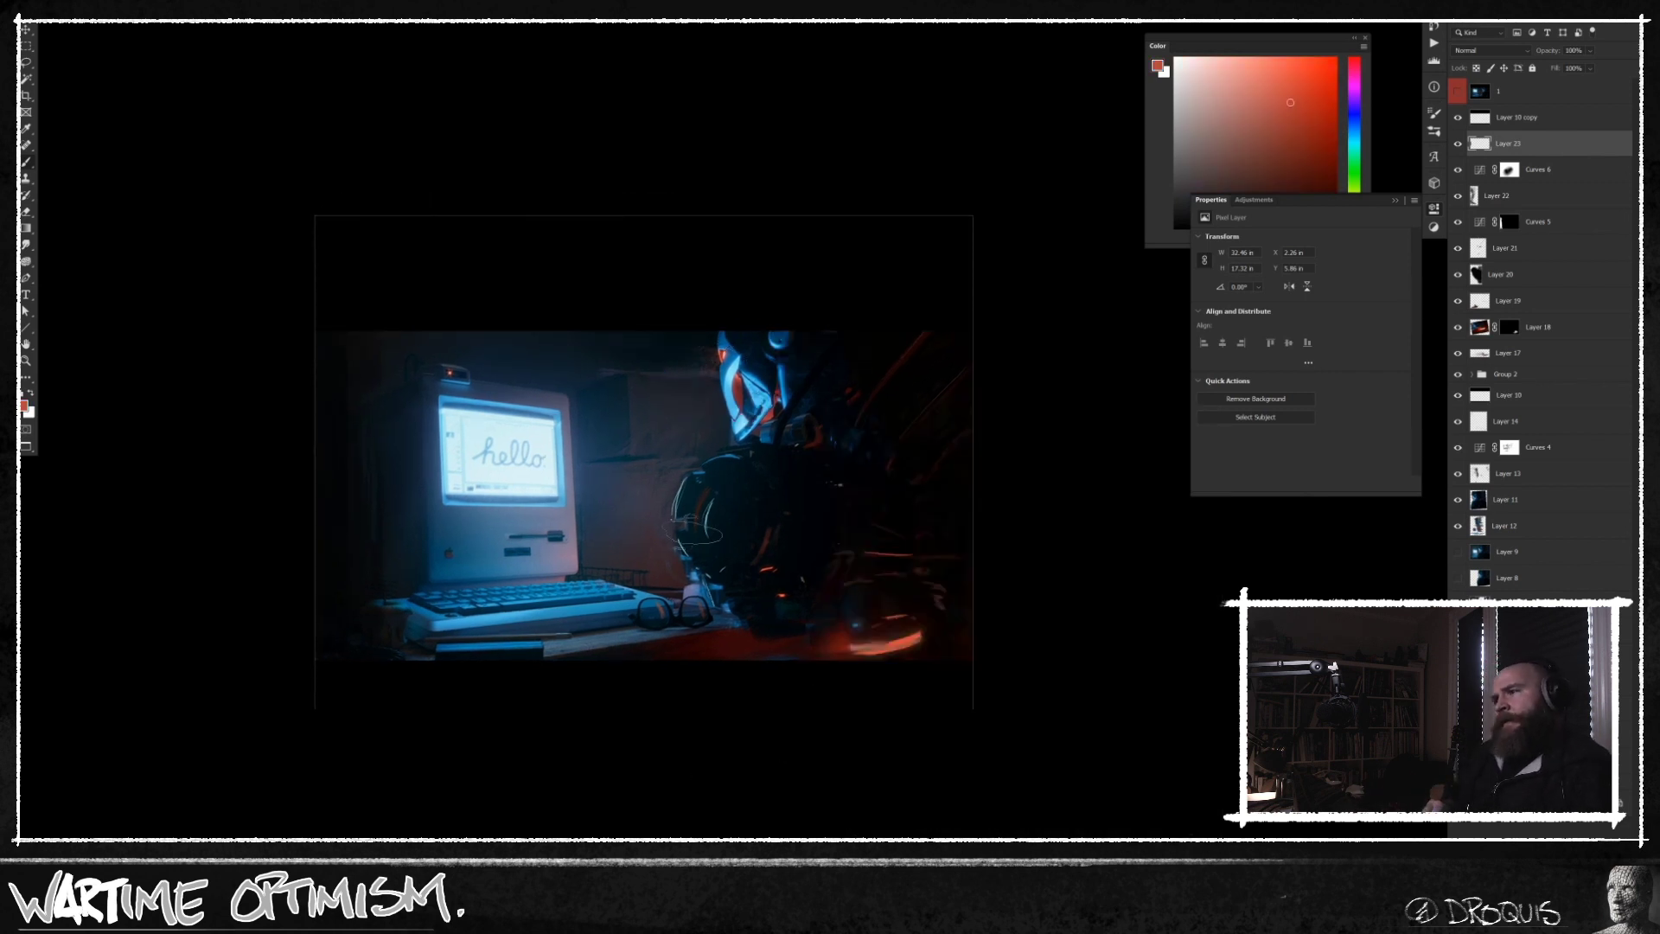
pyautogui.click(1458, 91)
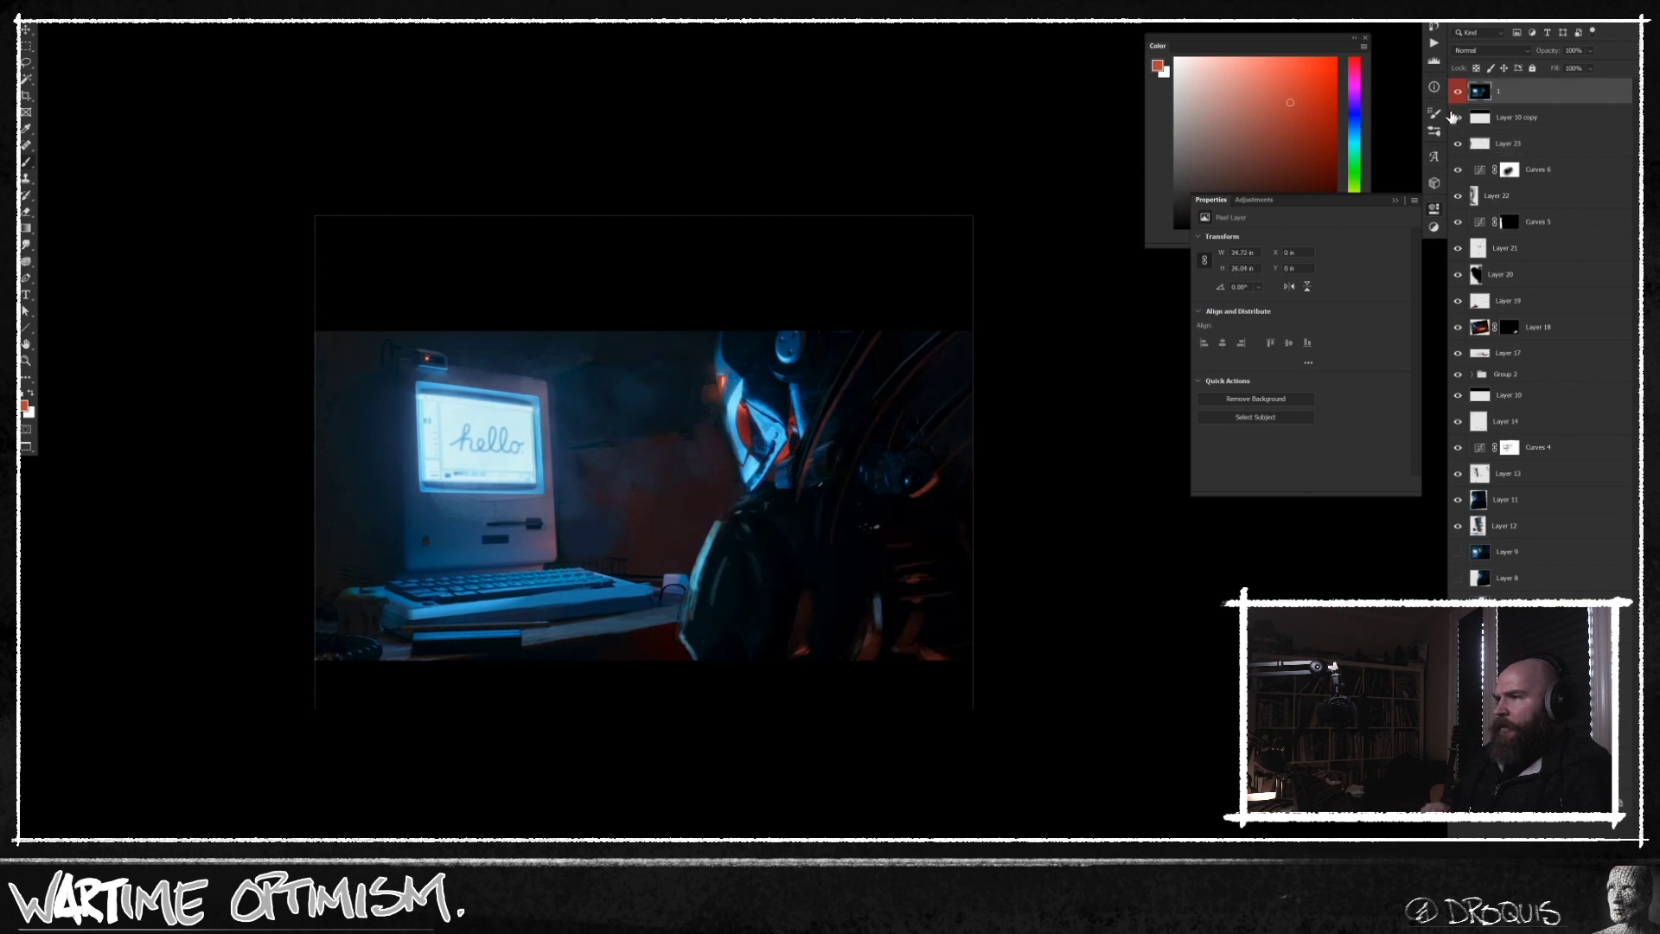
# Step: Label Layer 23 red and stamp all visible layers into merged Layer 24
pyautogui.rightClick(1461, 143)
pyautogui.click(1495, 190)
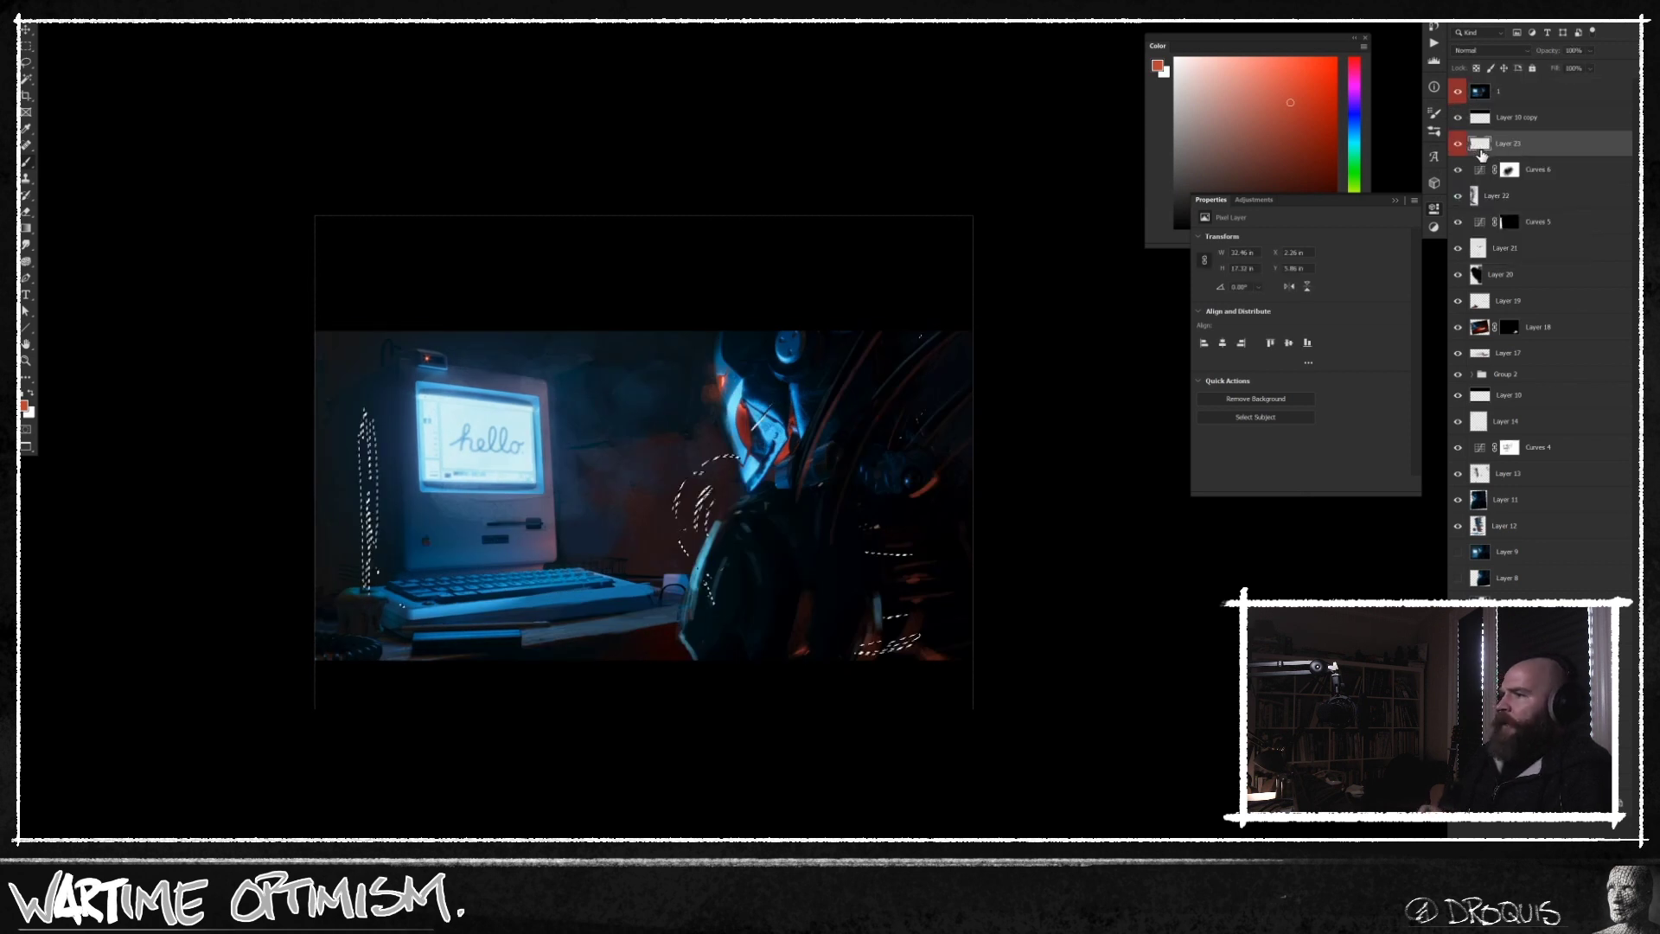
pyautogui.click(1458, 92)
pyautogui.hotkey('ctrl', 'shift', 'alt', 'e')
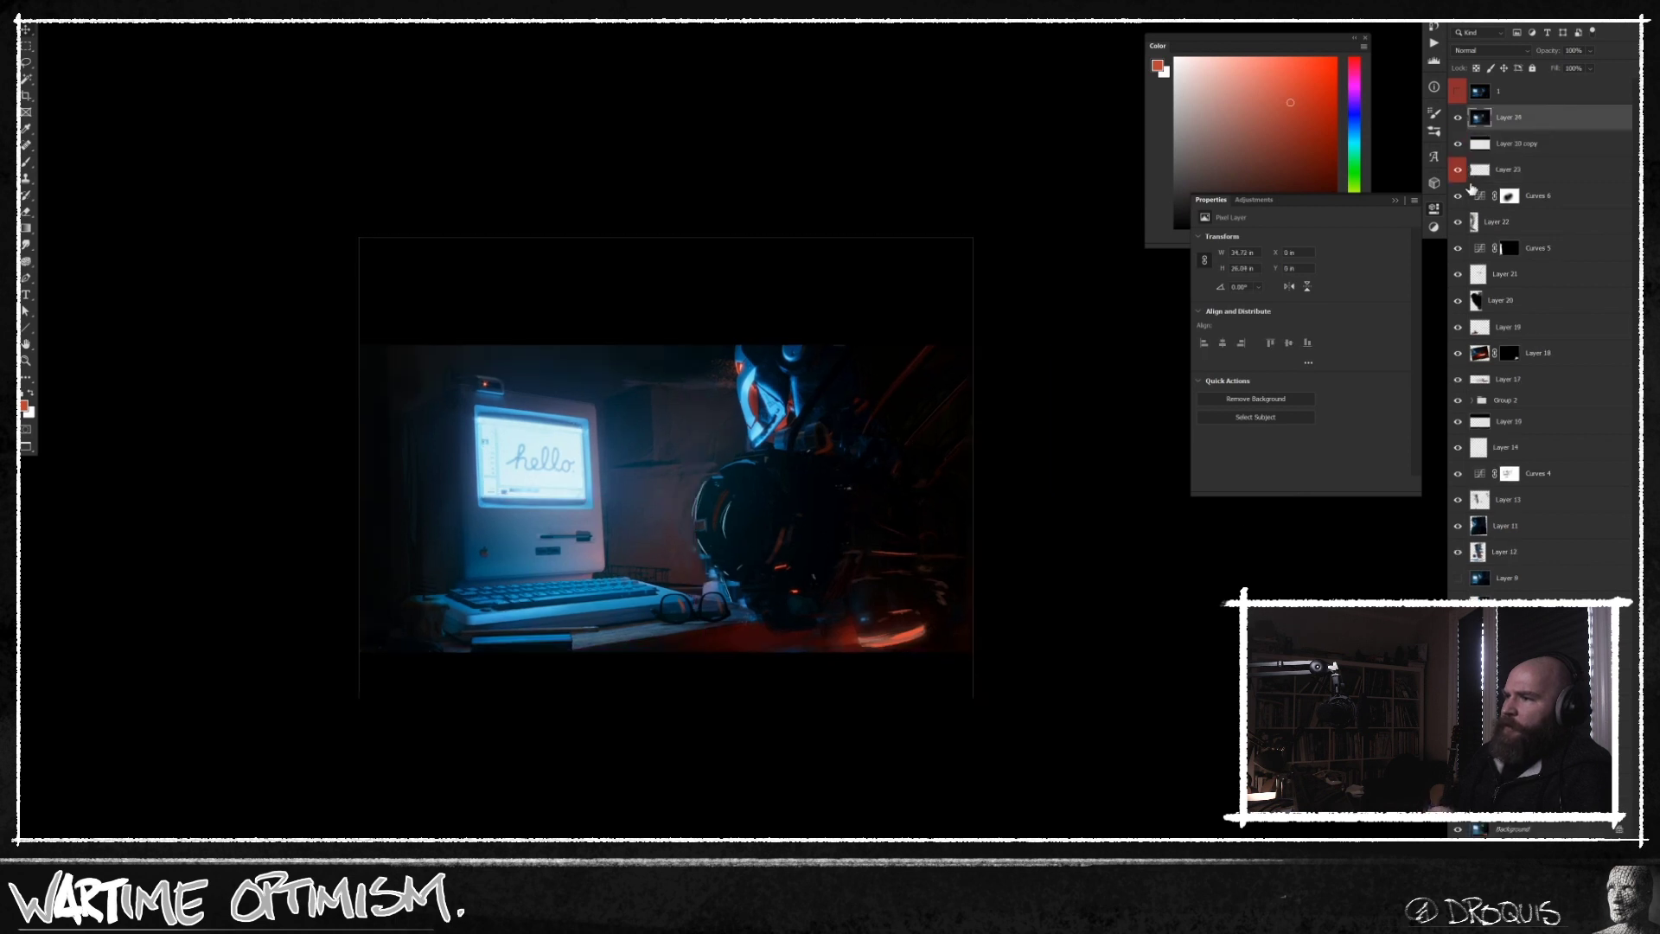
pyautogui.click(1457, 92)
# Step: Compare brighter and darker versions, then group the working layers down to Background
pyautogui.rightClick(1460, 119)
pyautogui.click(1484, 137)
pyautogui.keyDown('alt'); pyautogui.click(1459, 829); pyautogui.keyUp('alt')
pyautogui.keyDown('alt'); pyautogui.click(1459, 830); pyautogui.keyUp('alt')
pyautogui.keyDown('alt'); pyautogui.click(1460, 830); pyautogui.keyUp('alt')
pyautogui.keyDown('alt'); pyautogui.click(1459, 830); pyautogui.keyUp('alt')
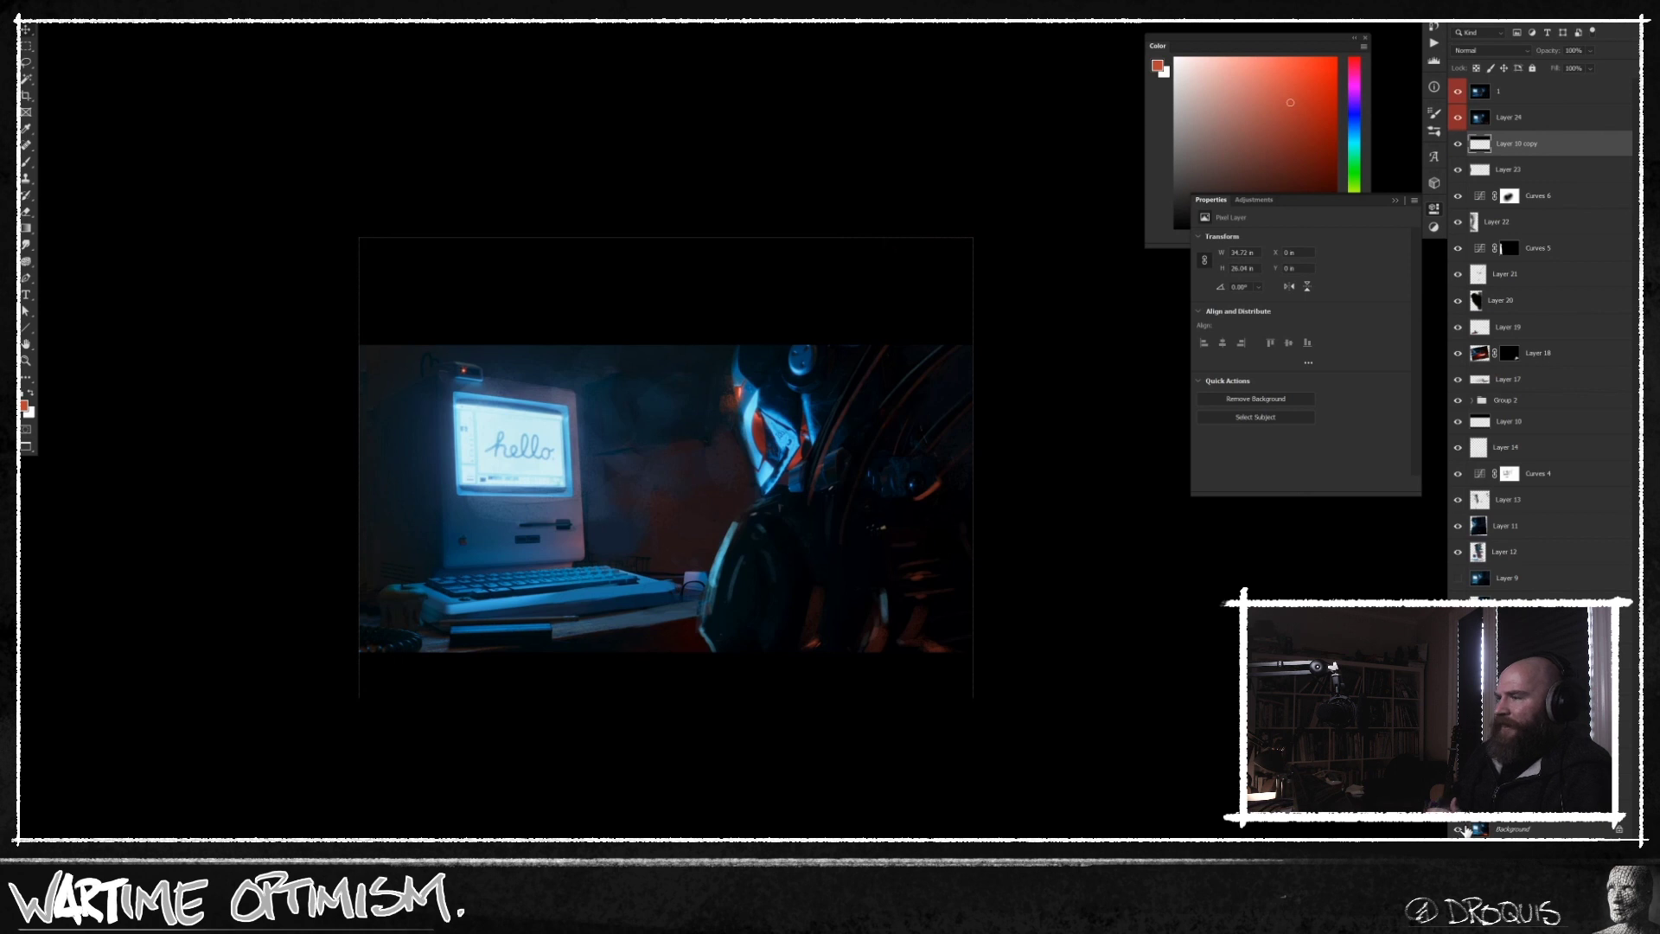
pyautogui.keyDown('shift'); pyautogui.click(1508, 803); pyautogui.keyUp('shift')
pyautogui.hotkey('ctrl', 'g')
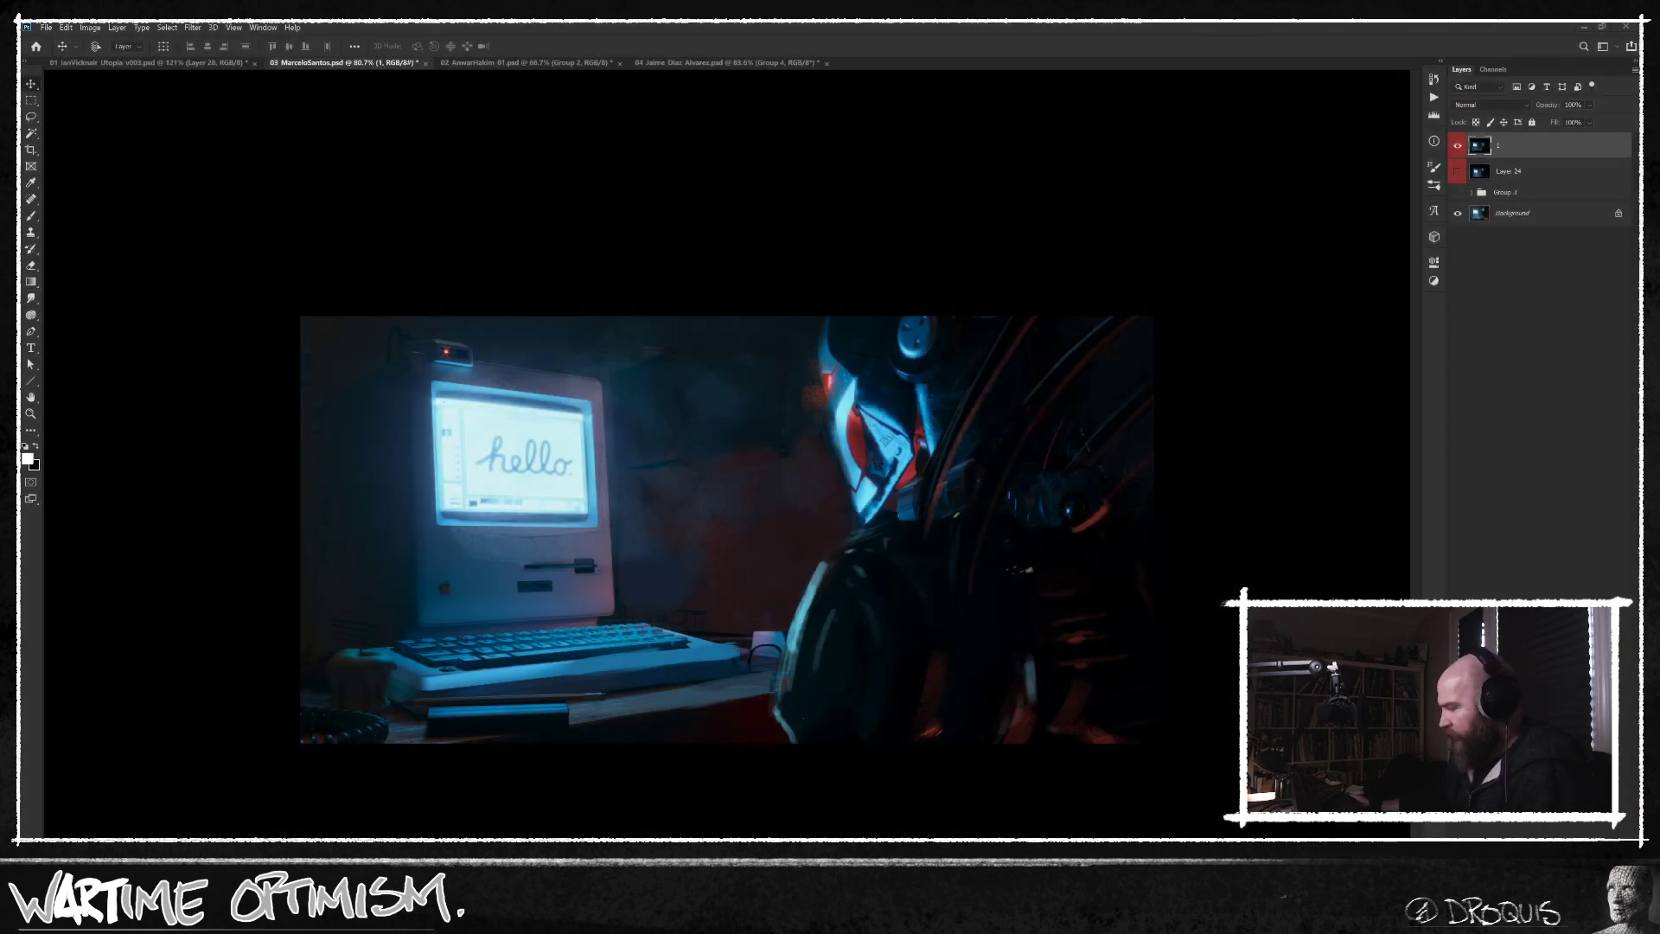
# Step: Hide and show the paint-over twice against the original, then switch to the 02 forest document
pyautogui.scroll(2, 735, 493)
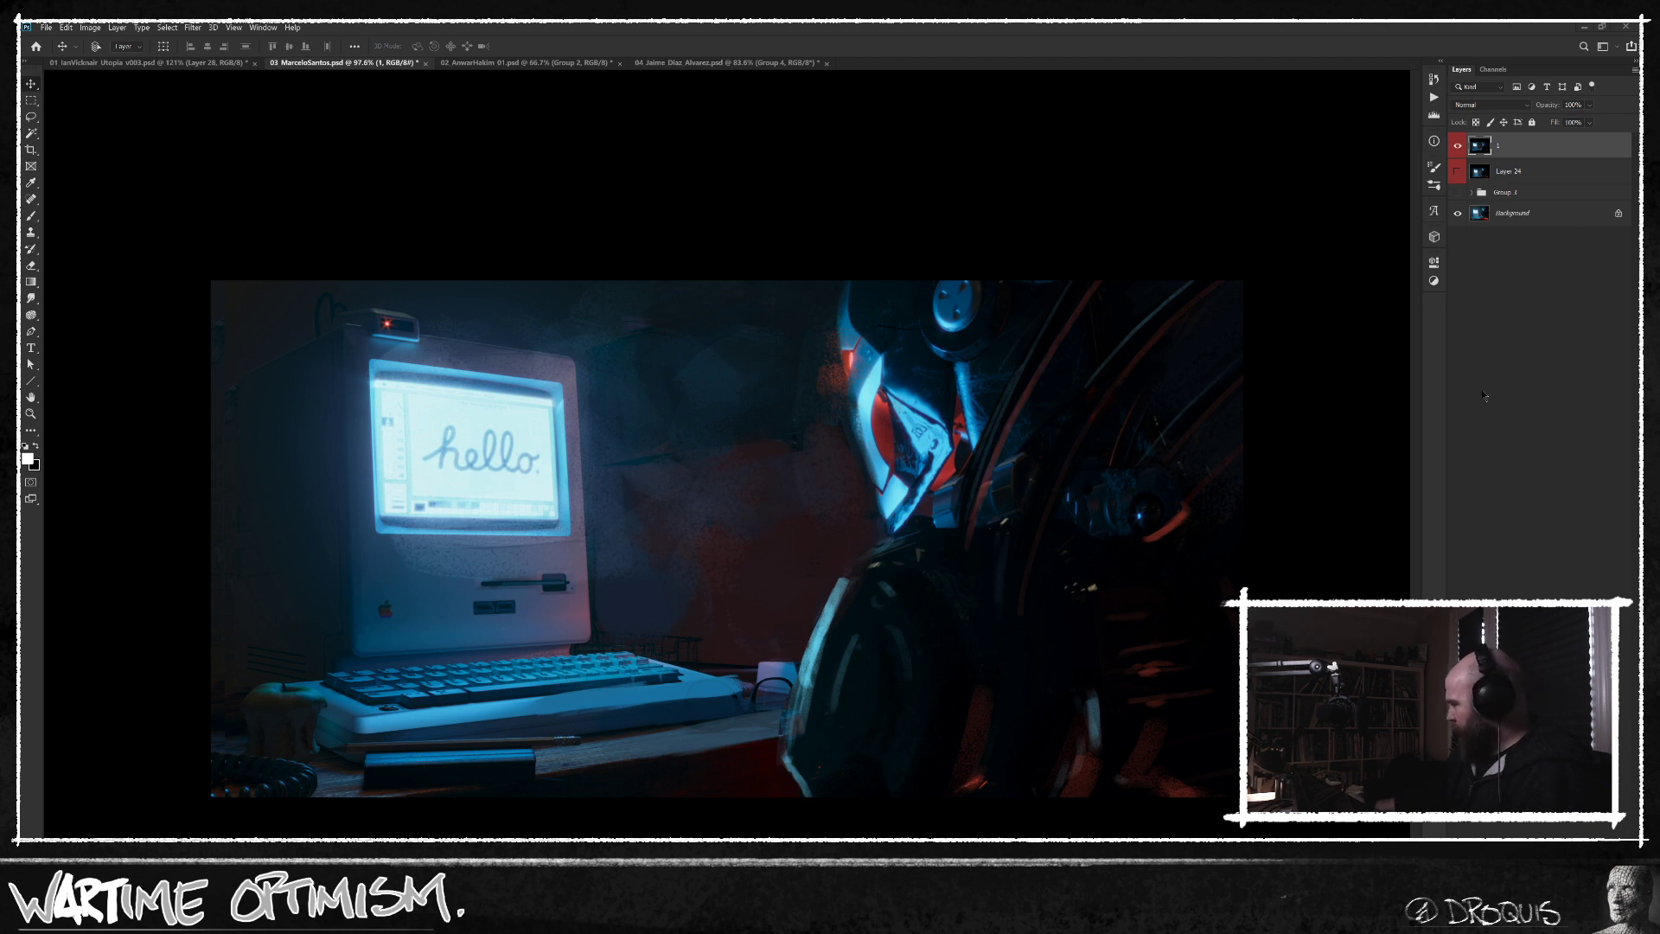
pyautogui.click(1458, 147)
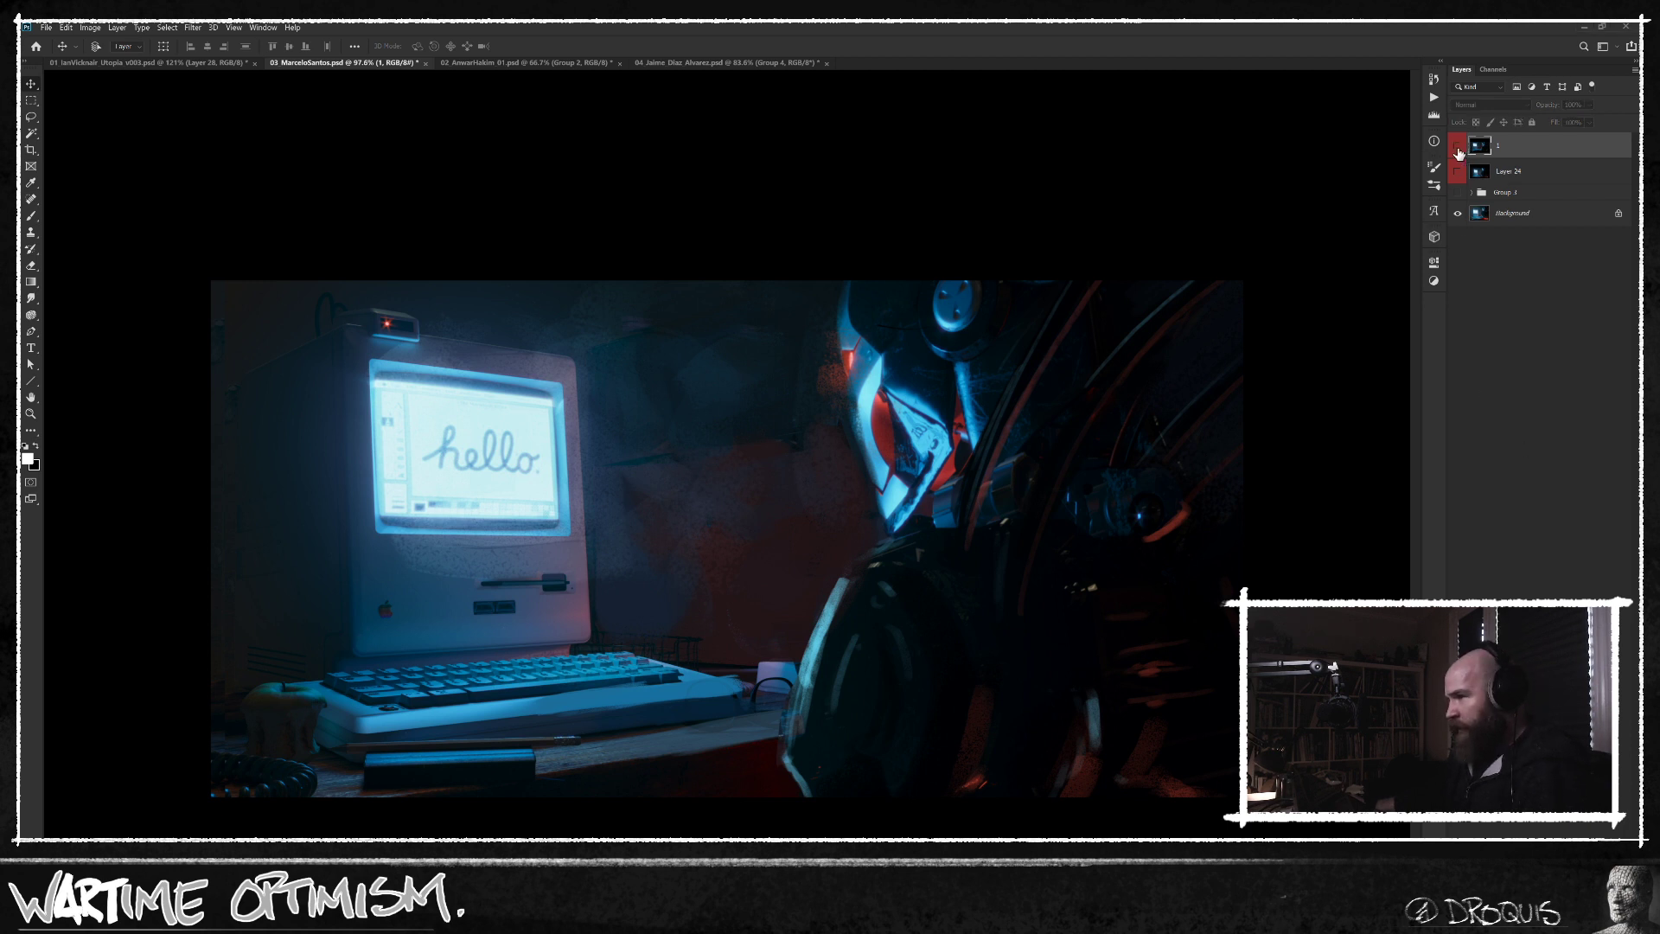
pyautogui.click(1458, 146)
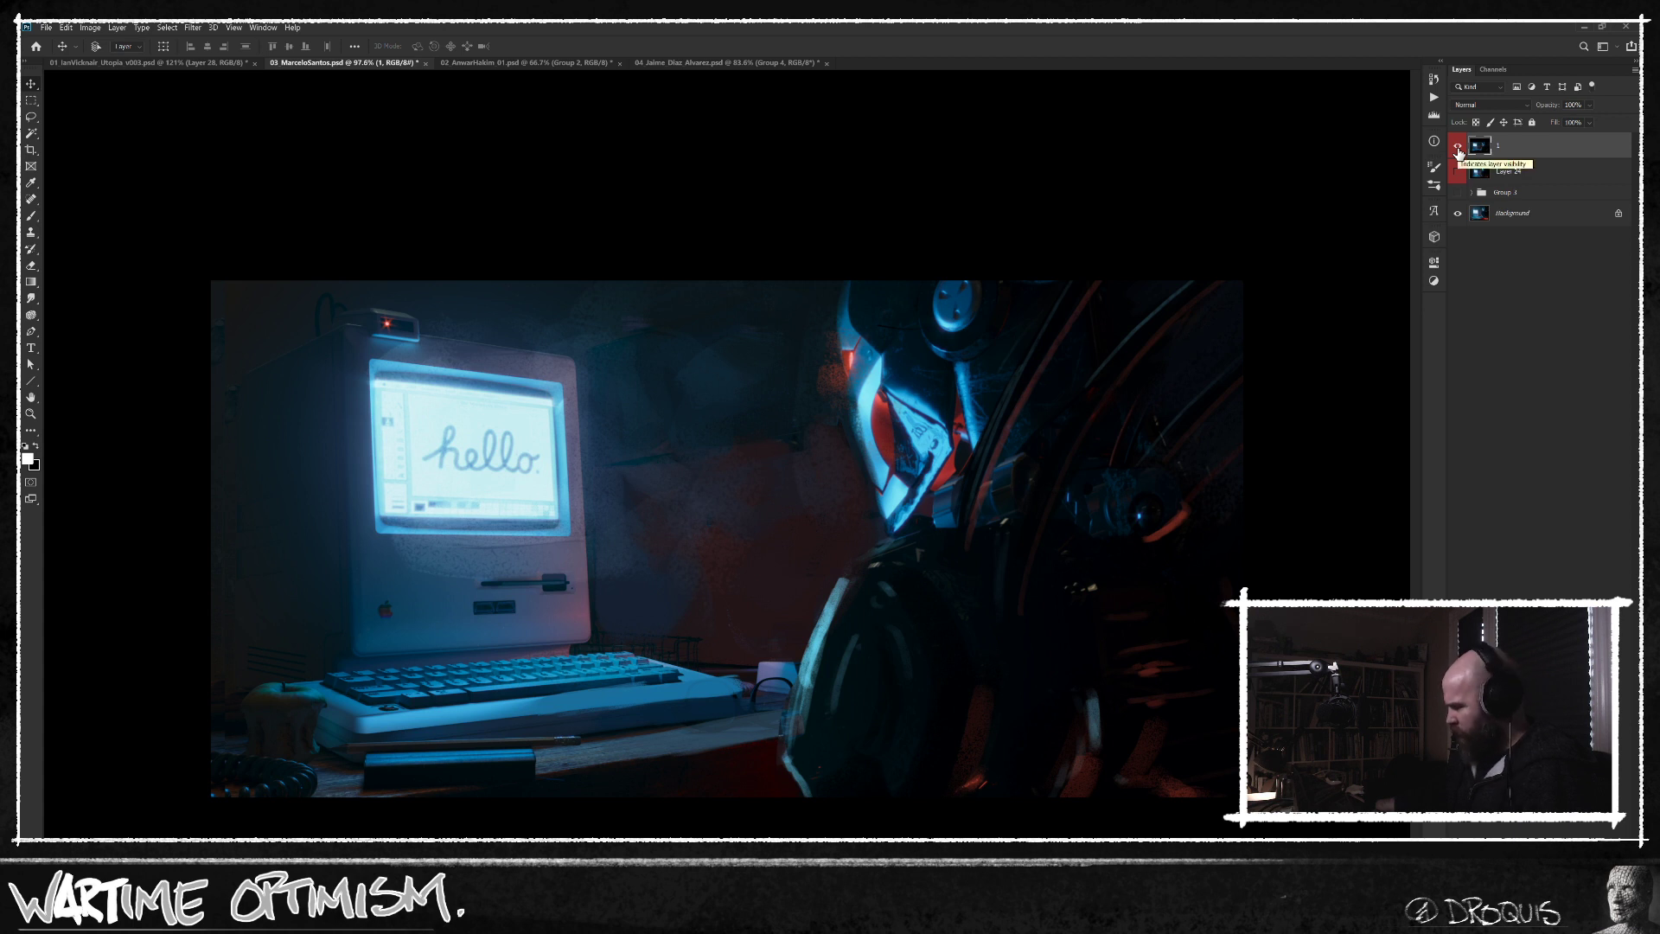
pyautogui.click(1458, 149)
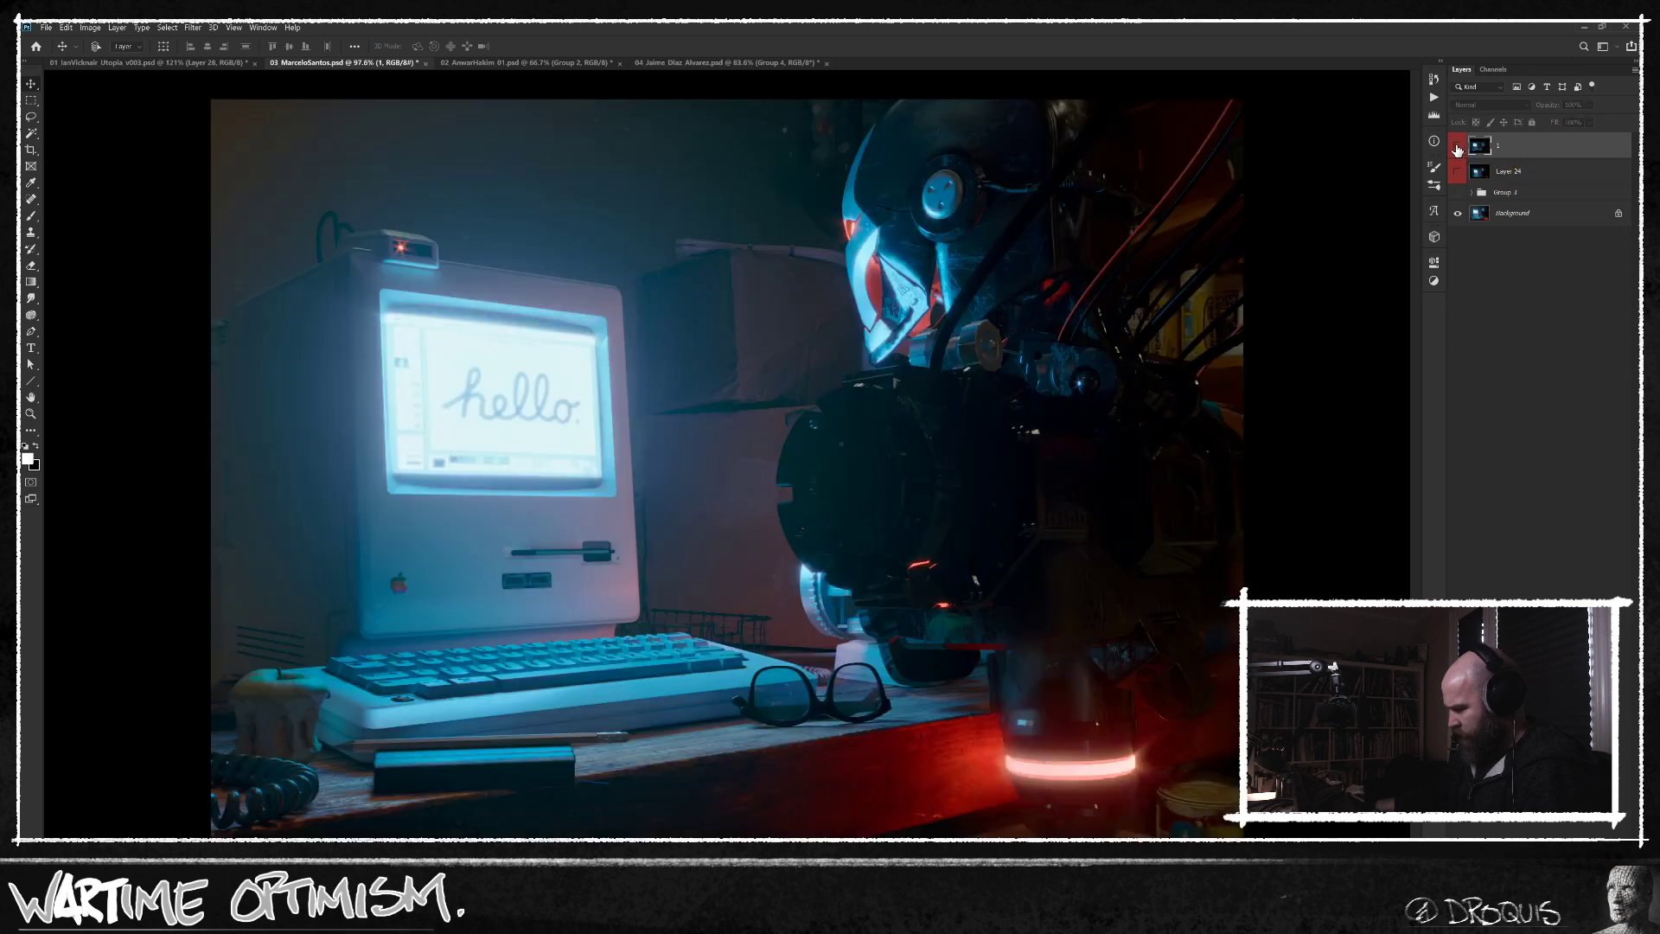
pyautogui.click(1459, 149)
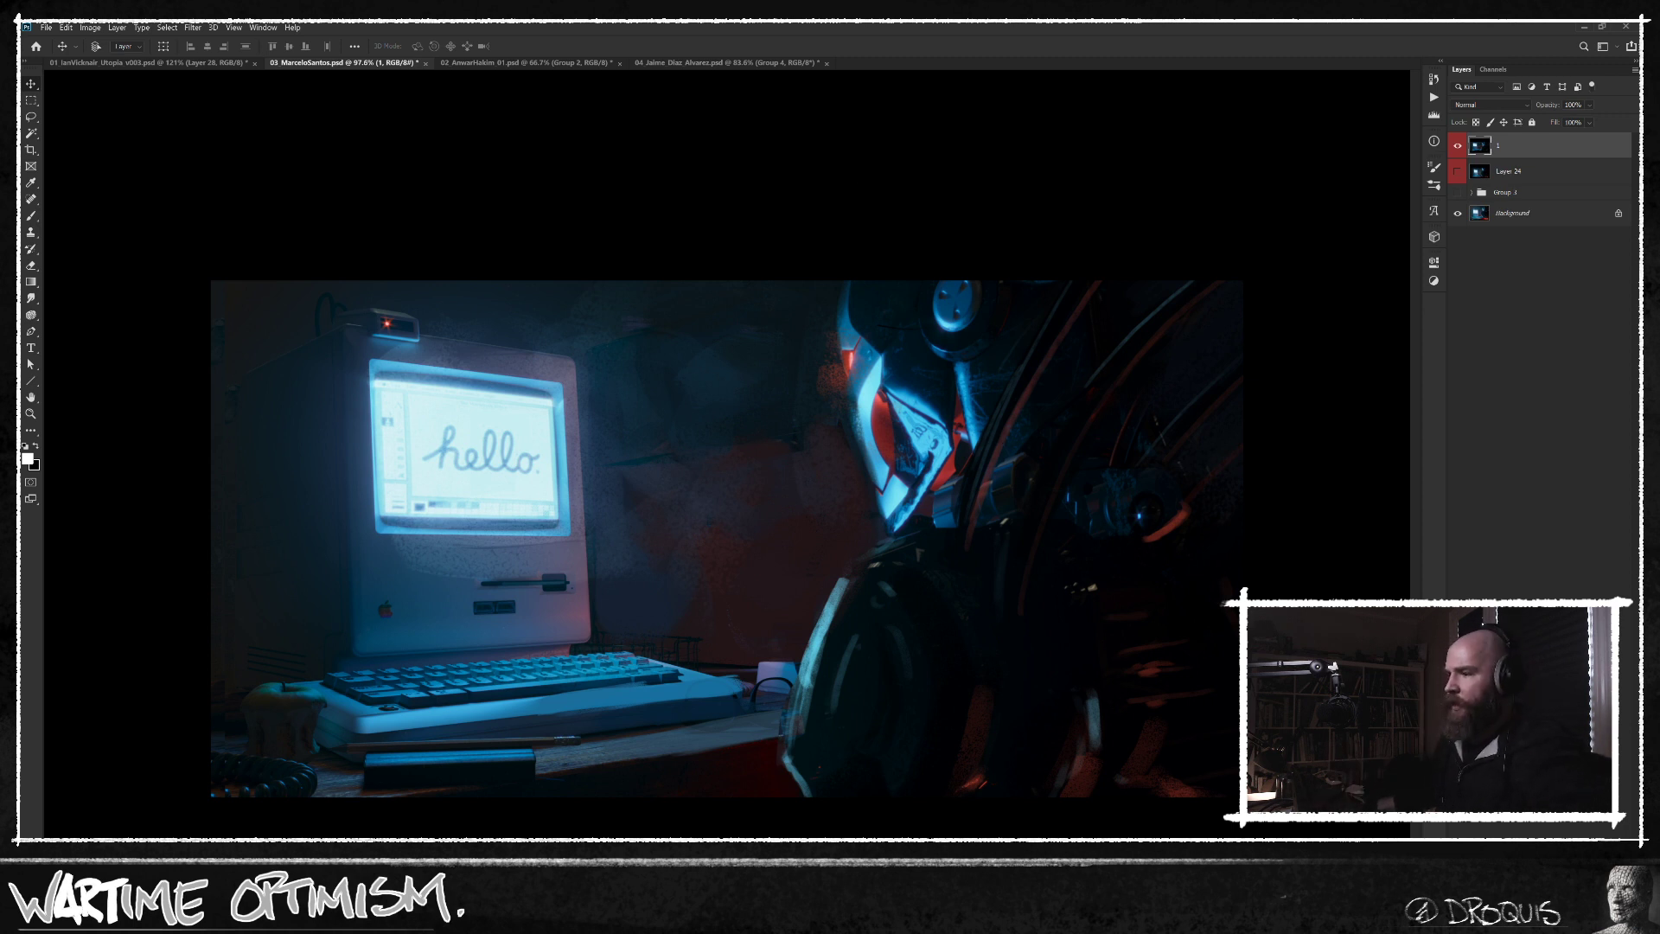
pyautogui.click(474, 63)
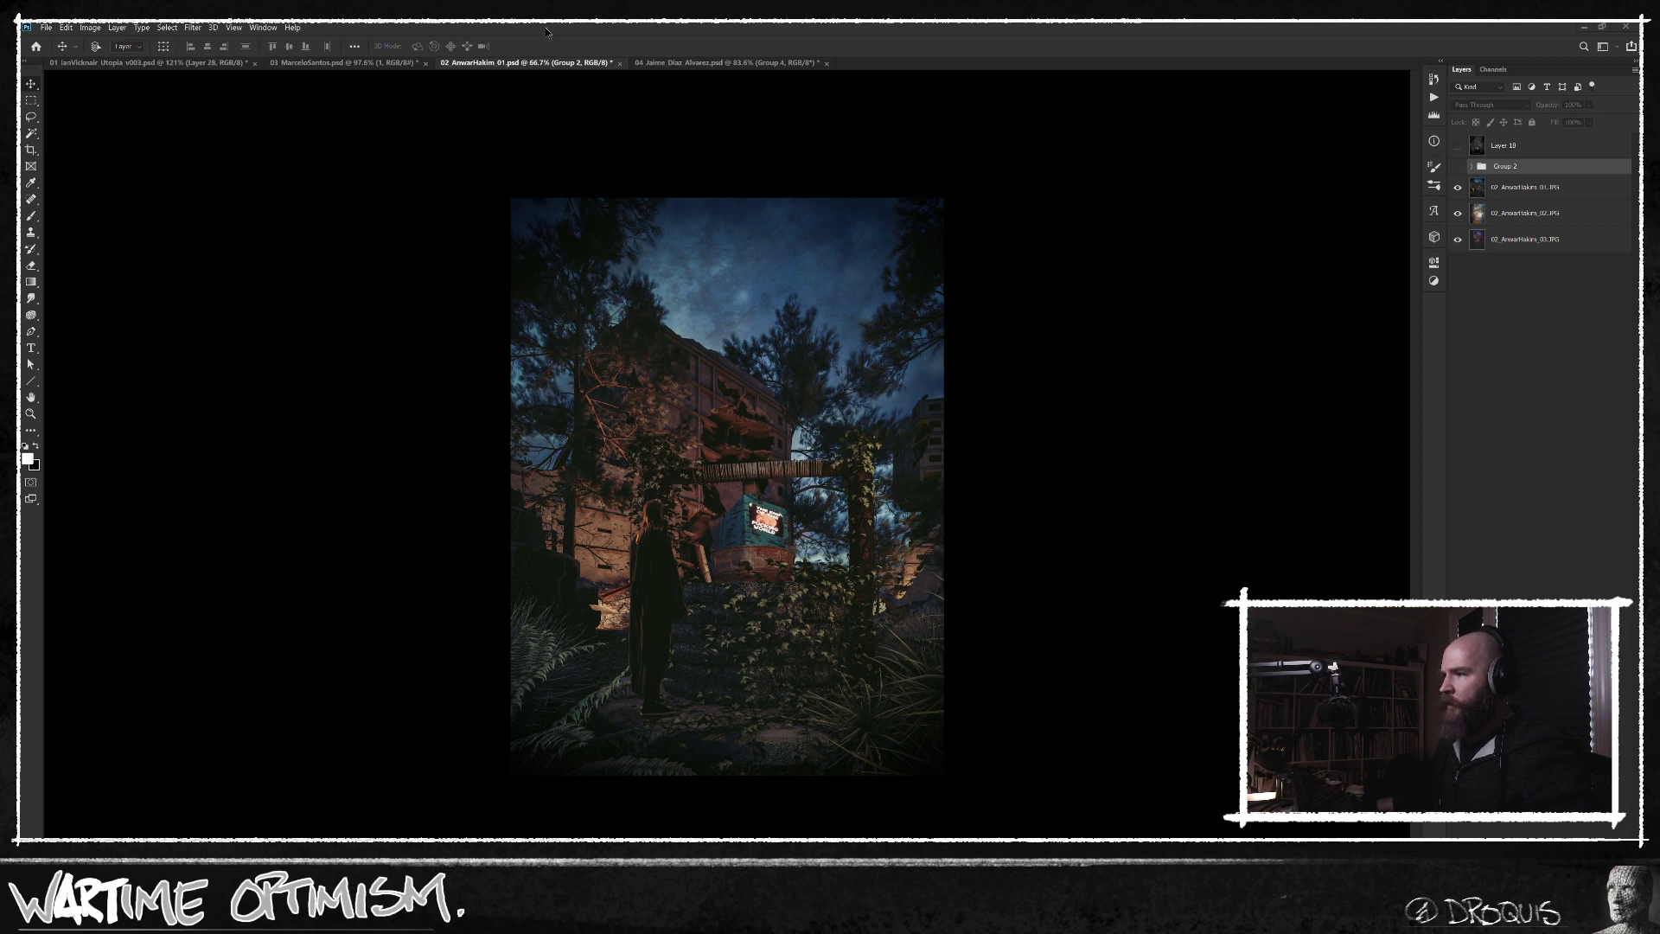
pyautogui.click(1457, 188)
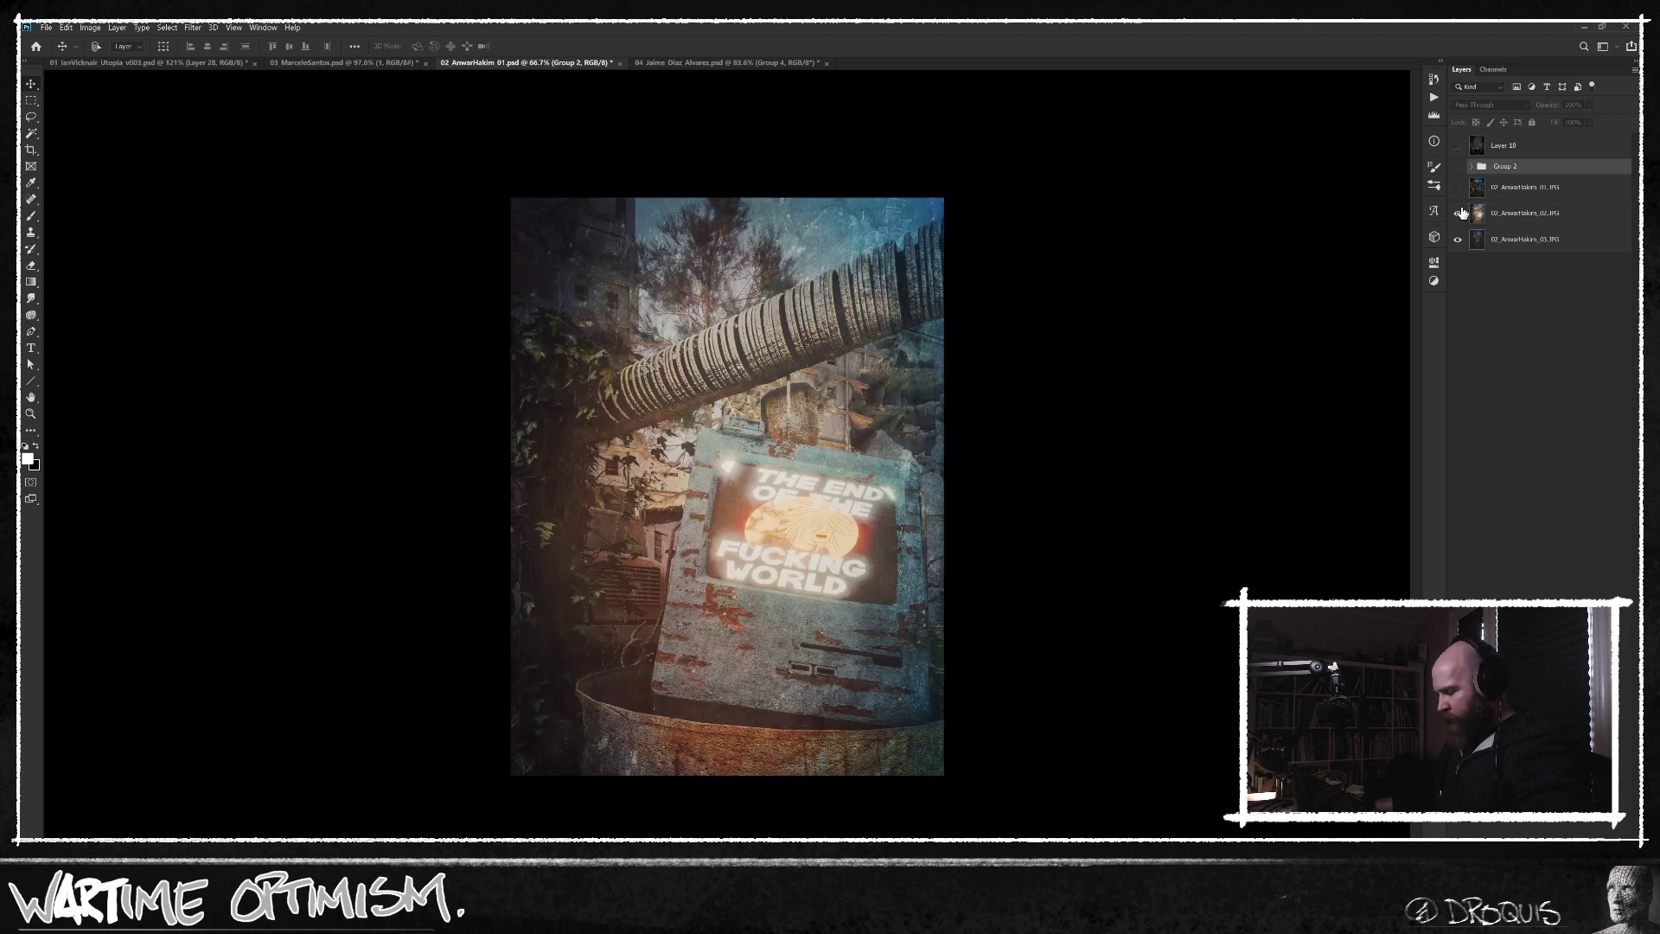
pyautogui.click(1458, 213)
pyautogui.click(1458, 188)
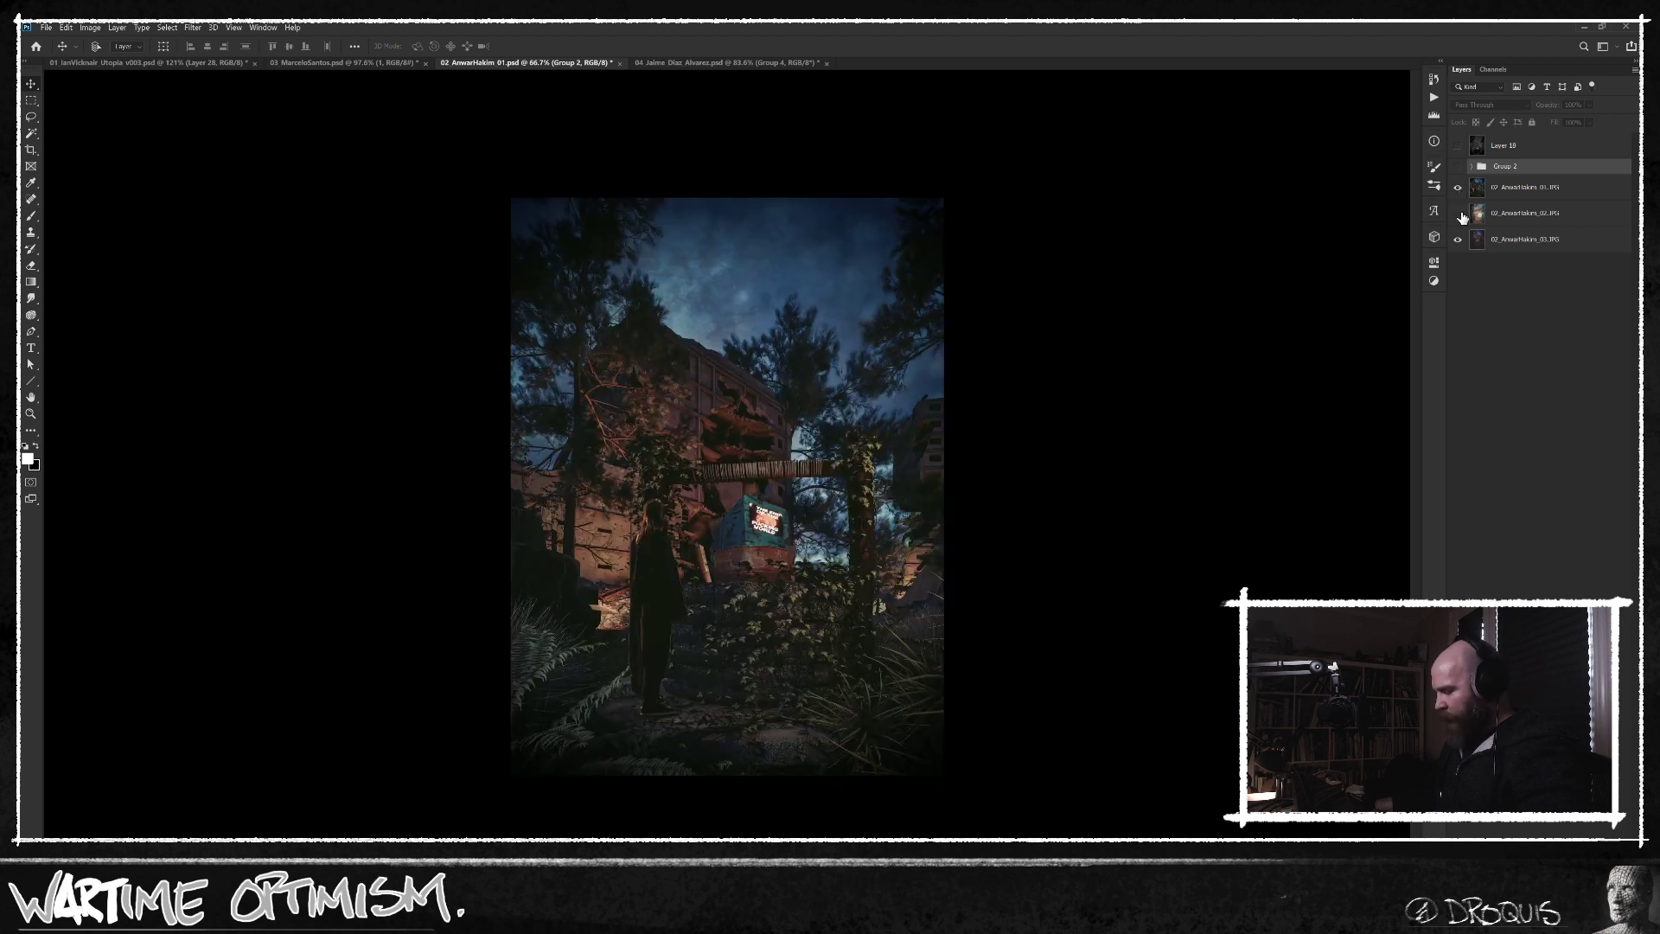
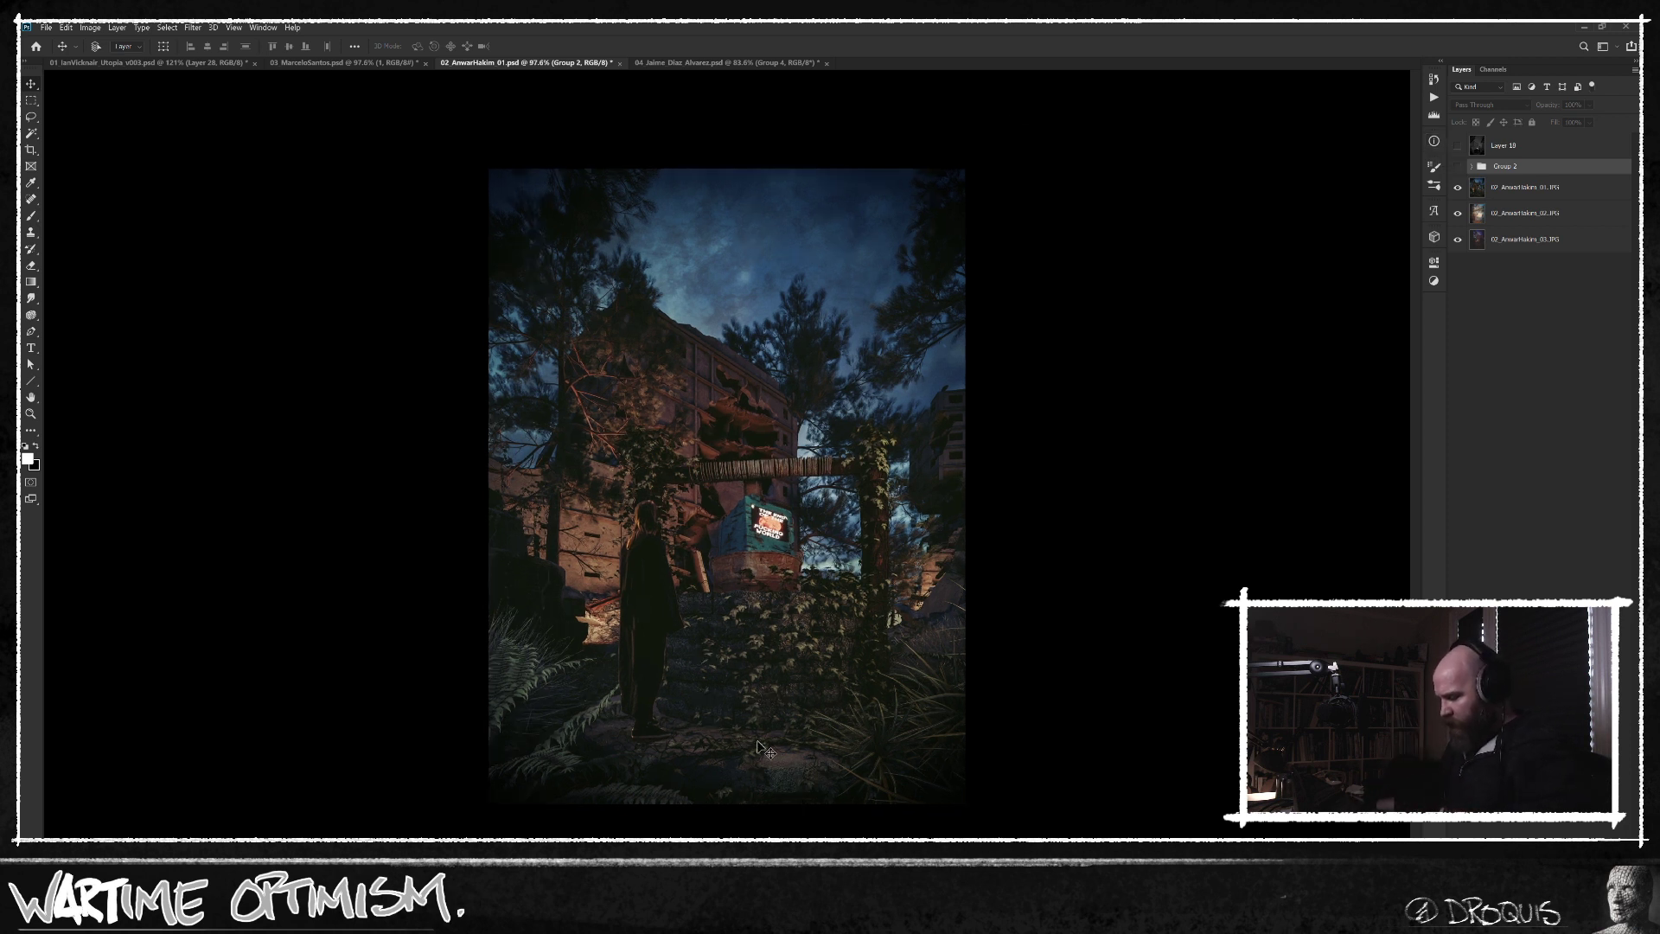
# Step: Compare the greyscale sketch against the colour render versions by toggling layer visibility
pyautogui.scroll(3, 734, 618)
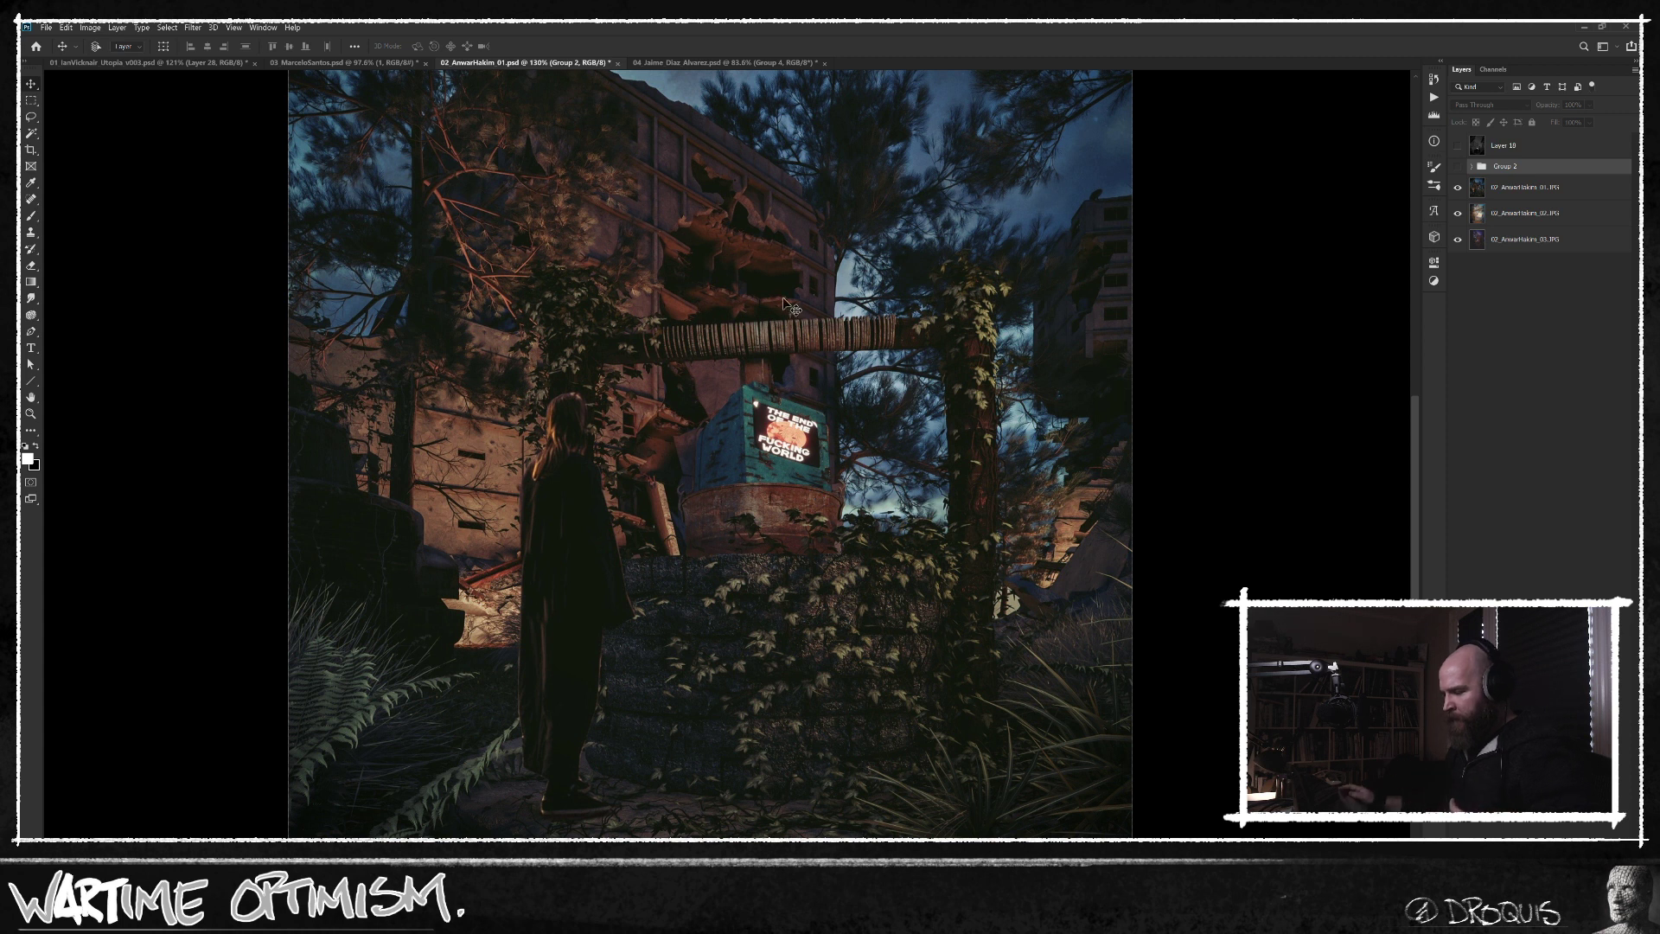
pyautogui.scroll(-2, 687, 394)
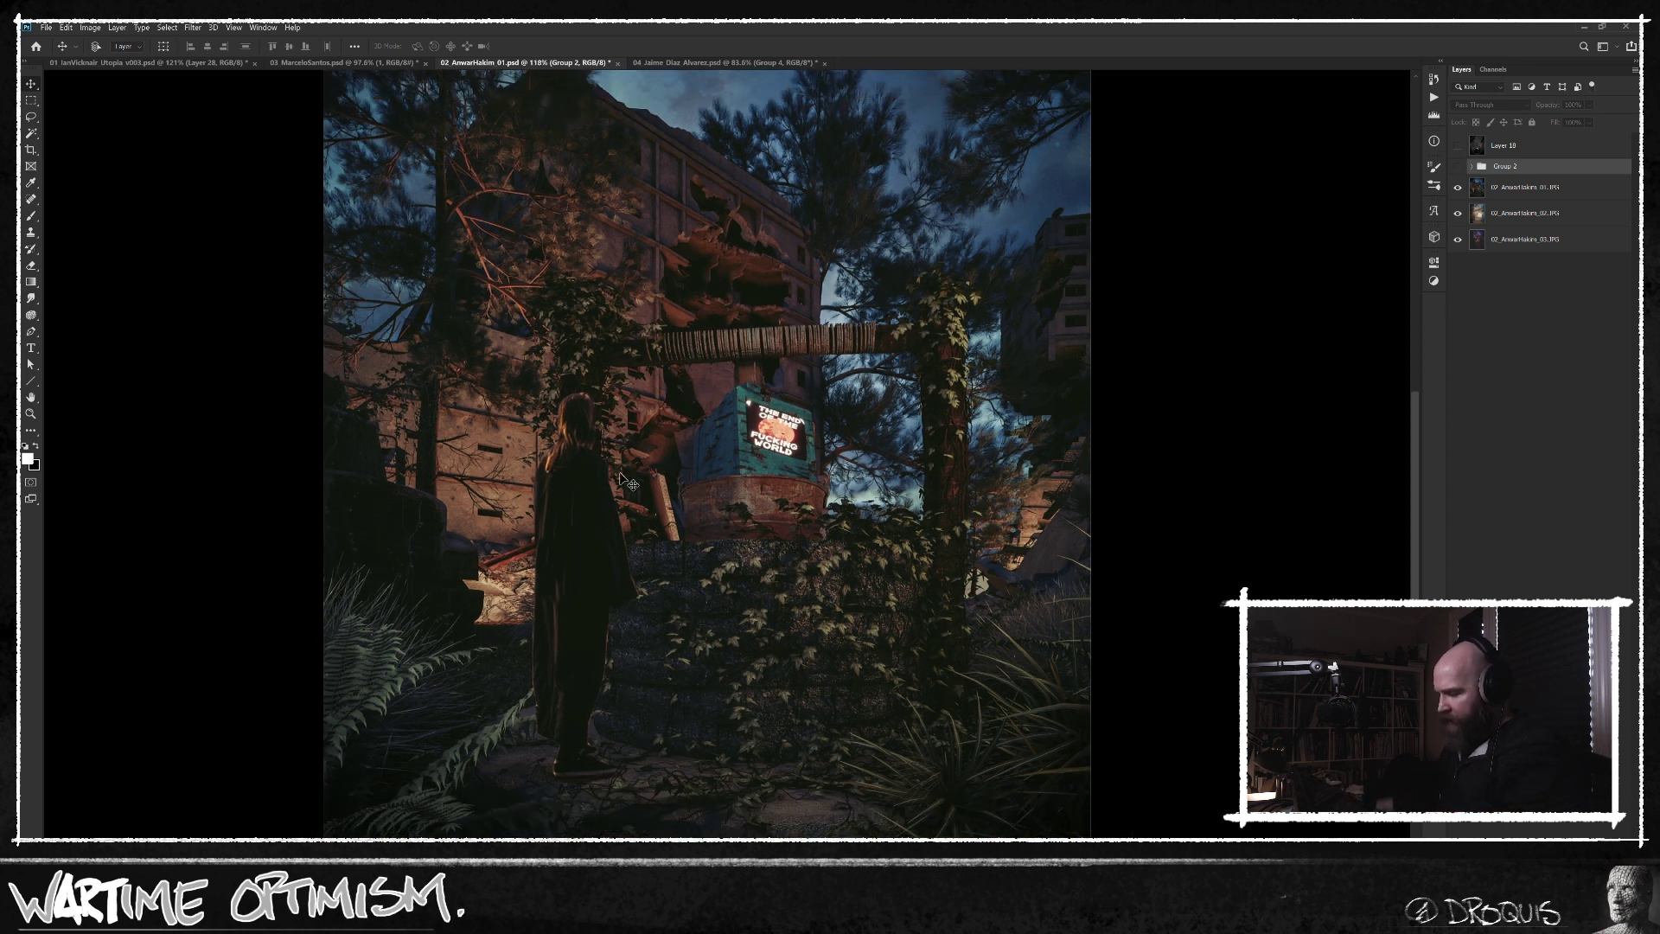
pyautogui.scroll(-3, 772, 571)
pyautogui.scroll(-8, 772, 571)
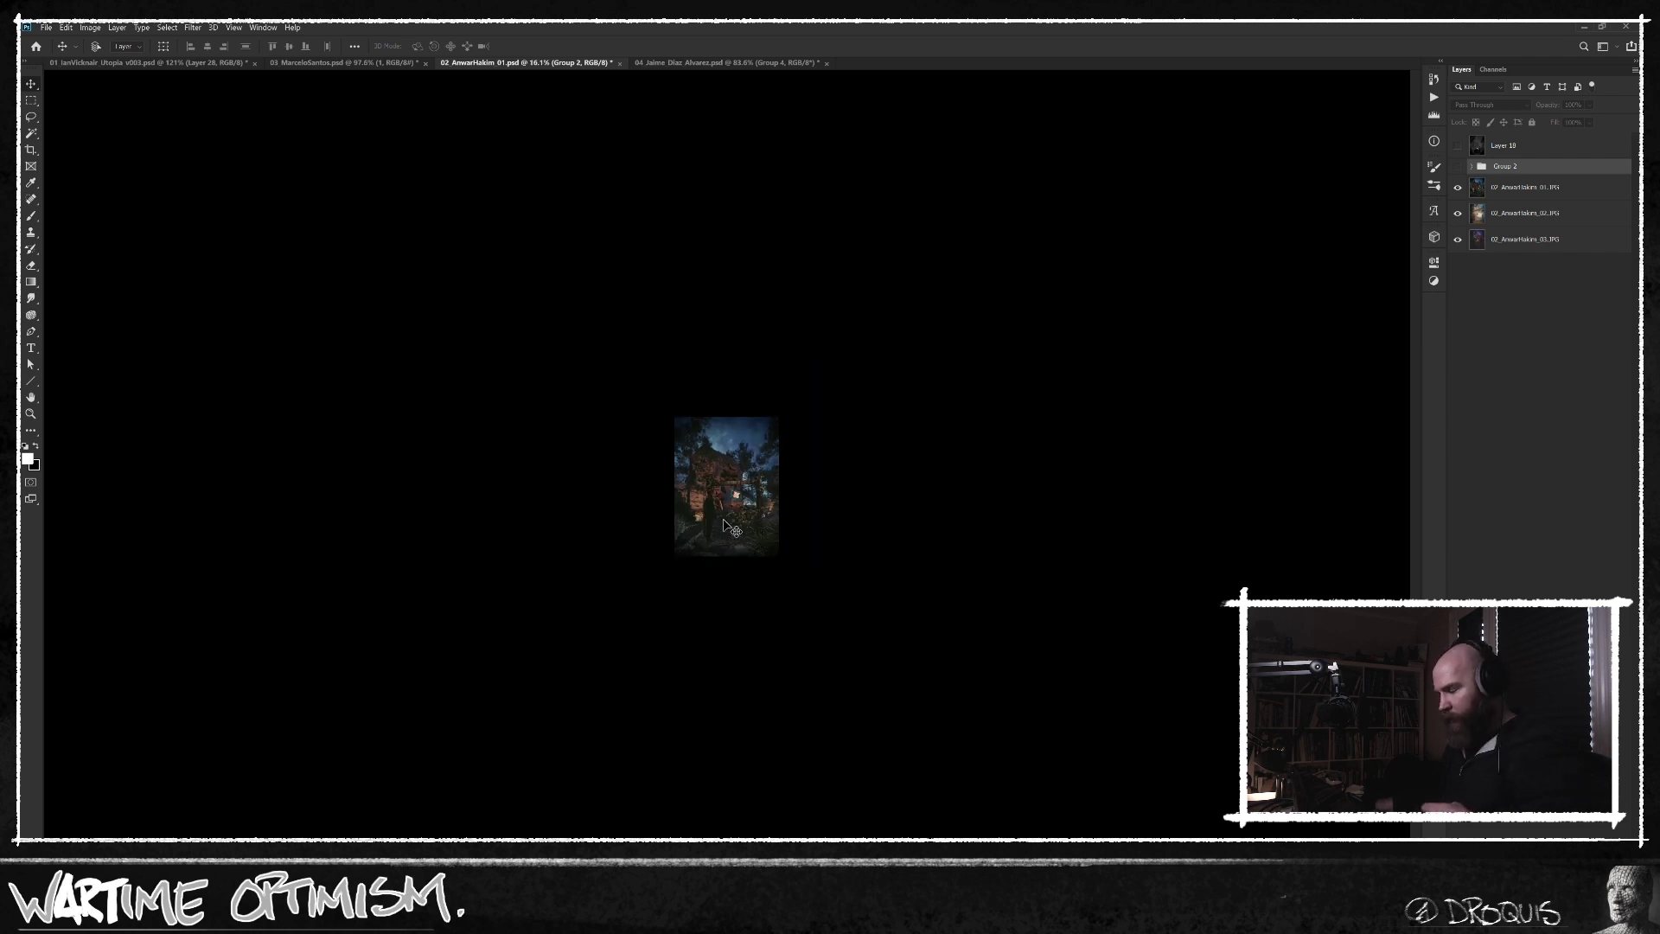
pyautogui.scroll(5, 723, 524)
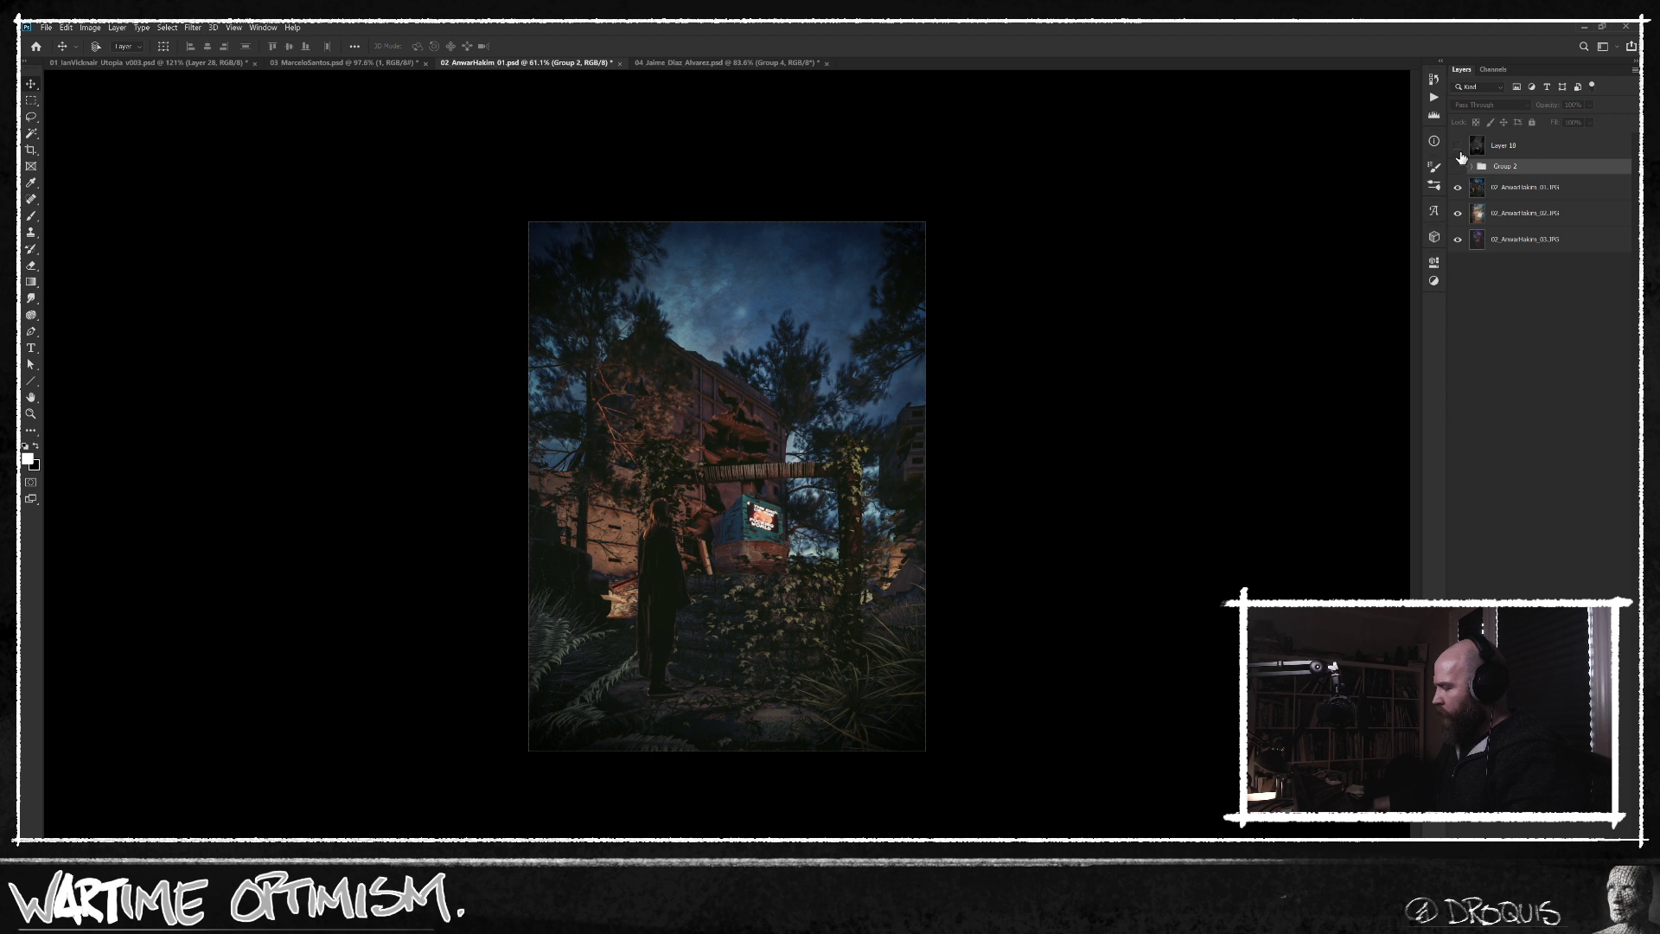
pyautogui.click(1459, 147)
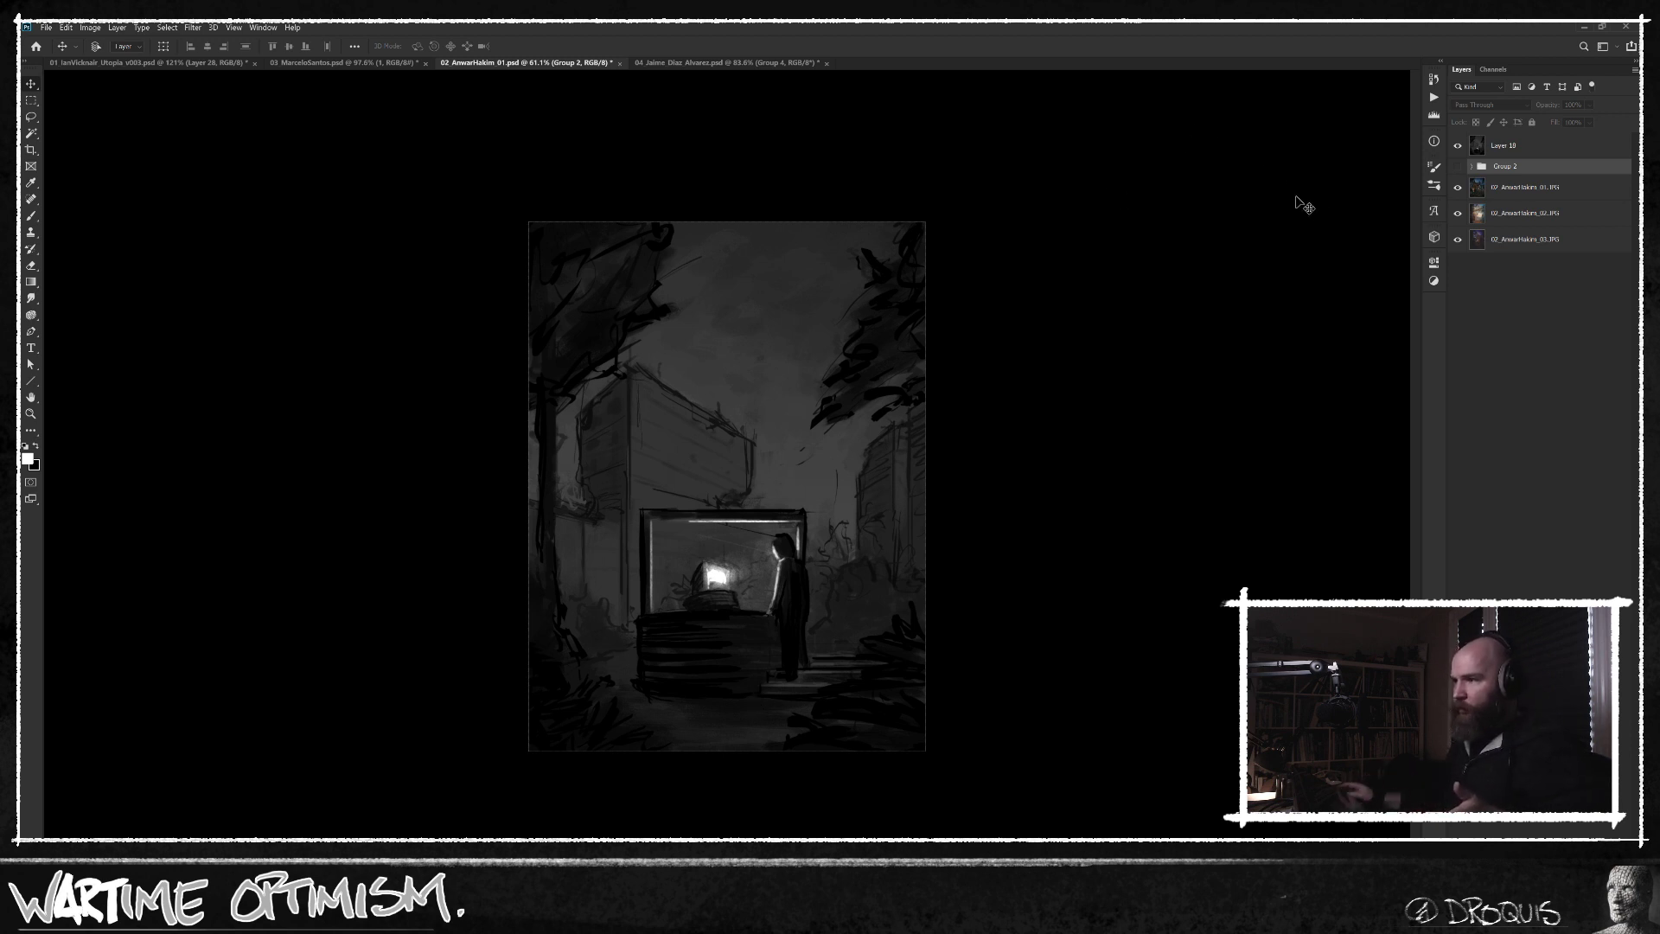
pyautogui.click(1458, 147)
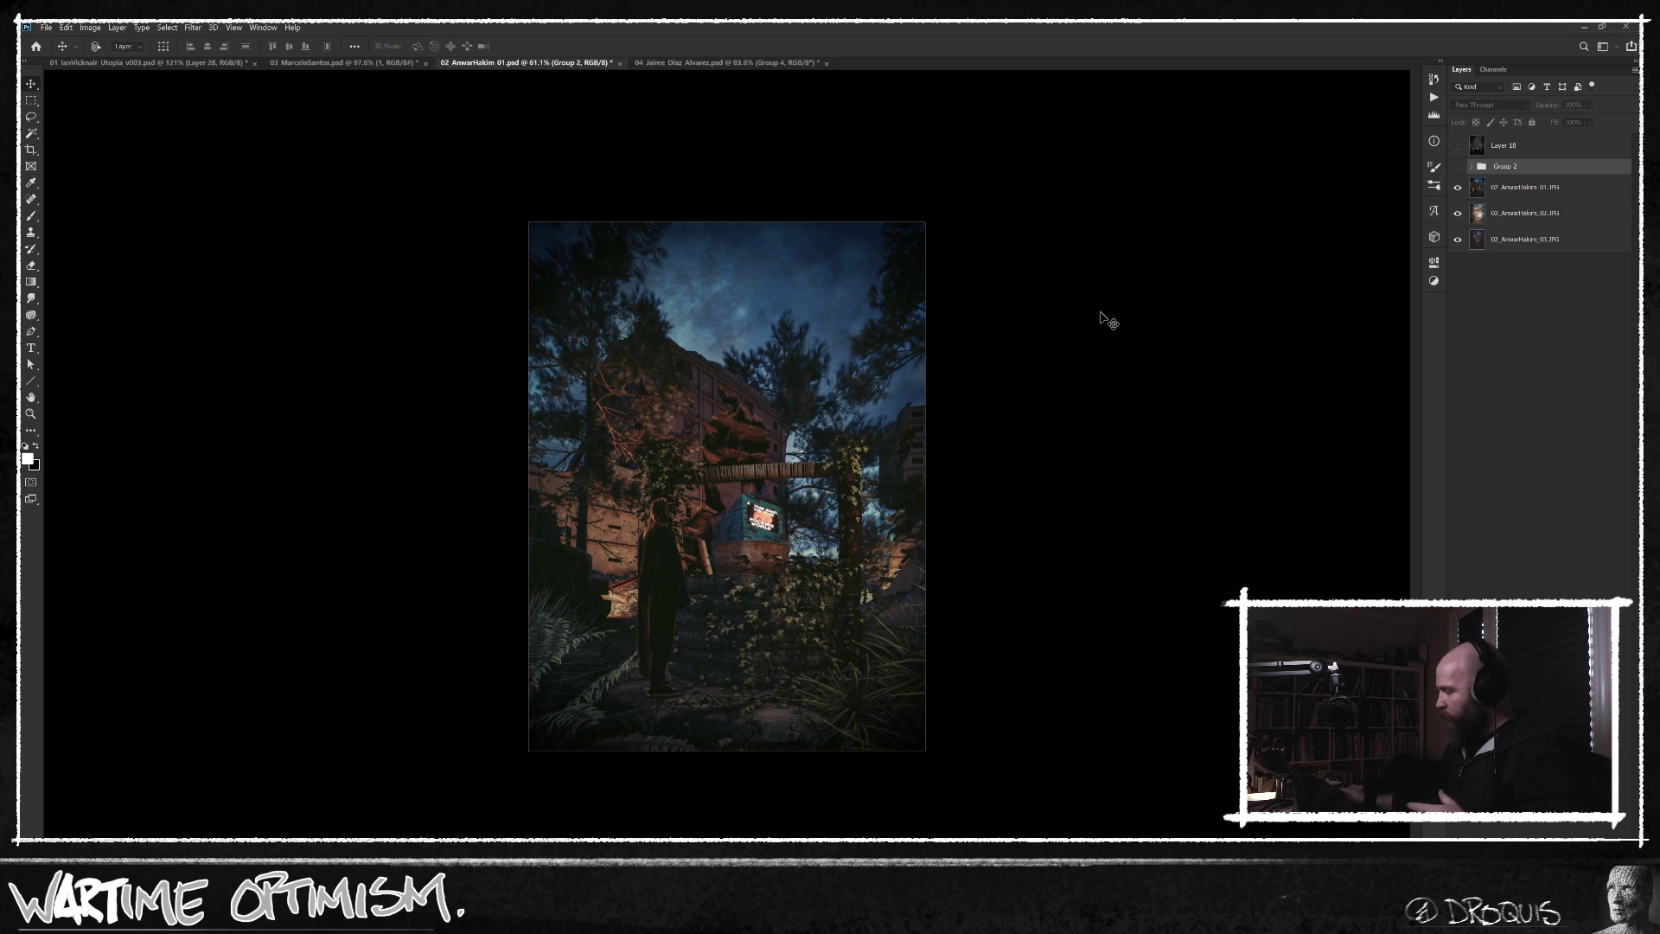
pyautogui.click(1458, 187)
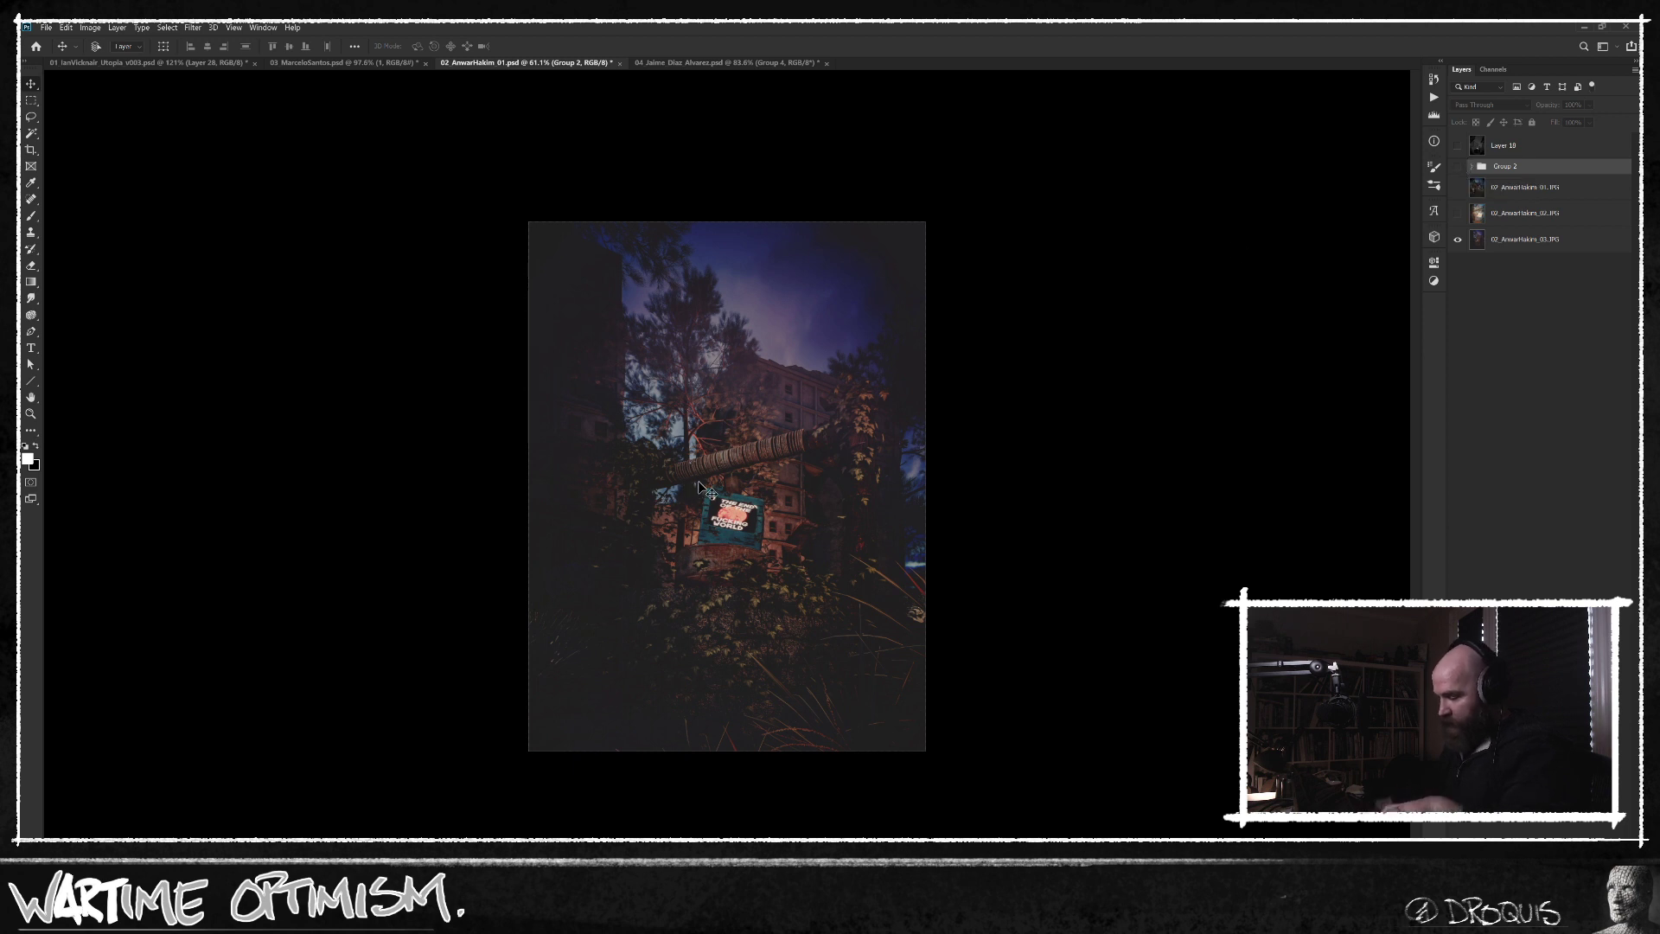
pyautogui.click(1458, 213)
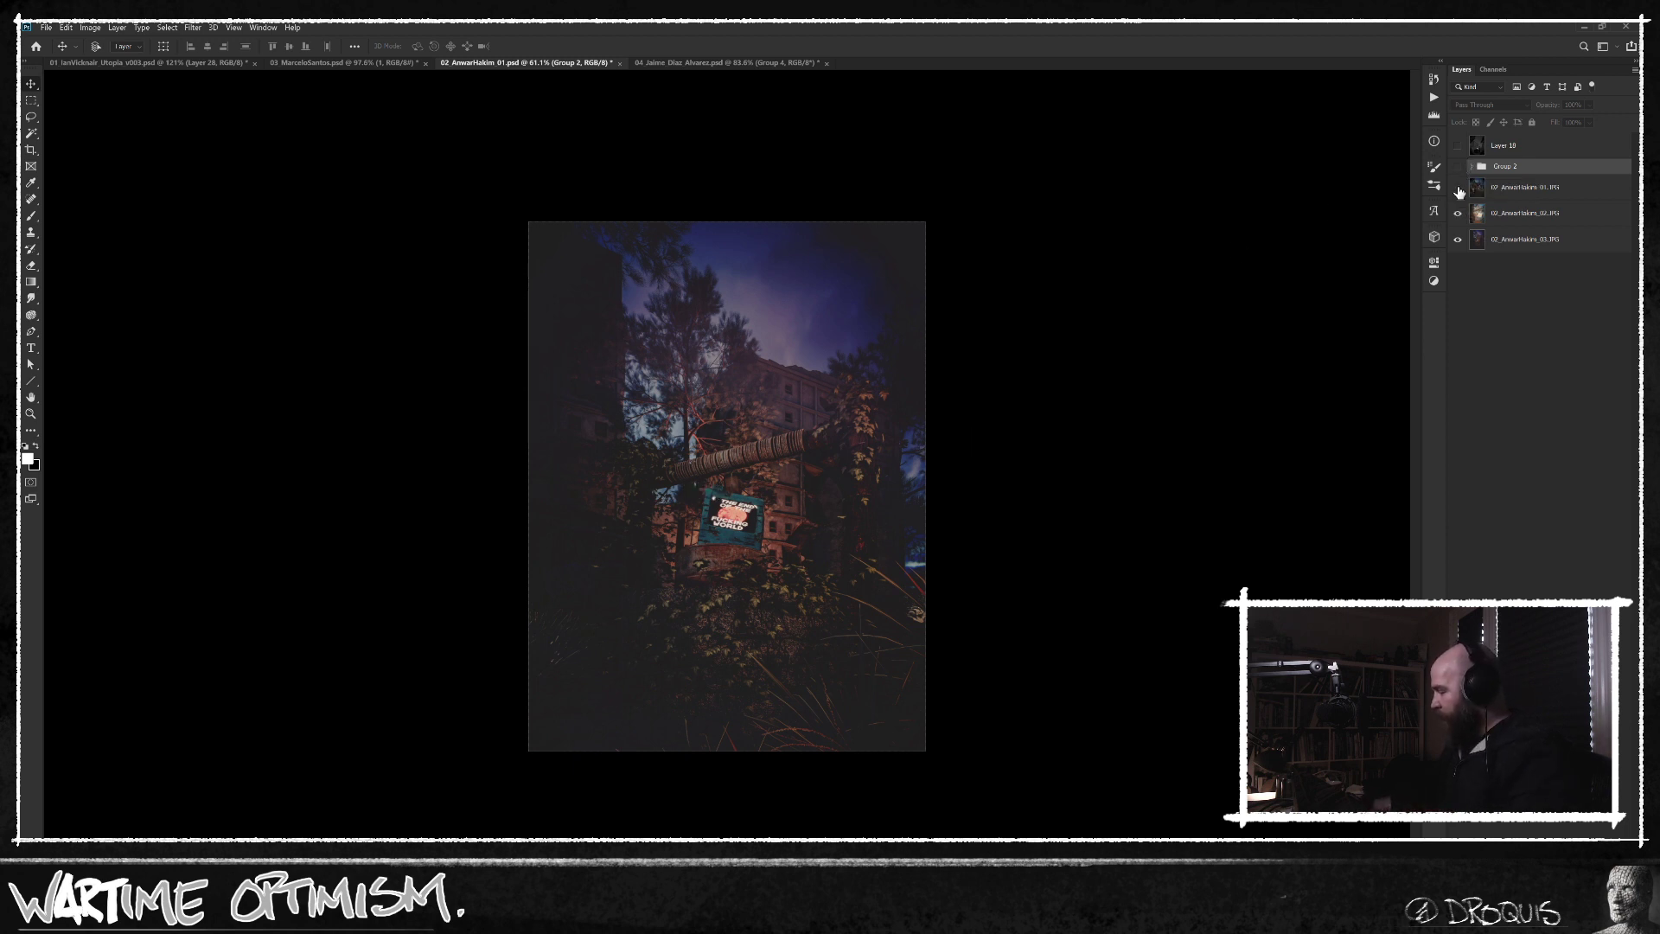
pyautogui.click(1458, 190)
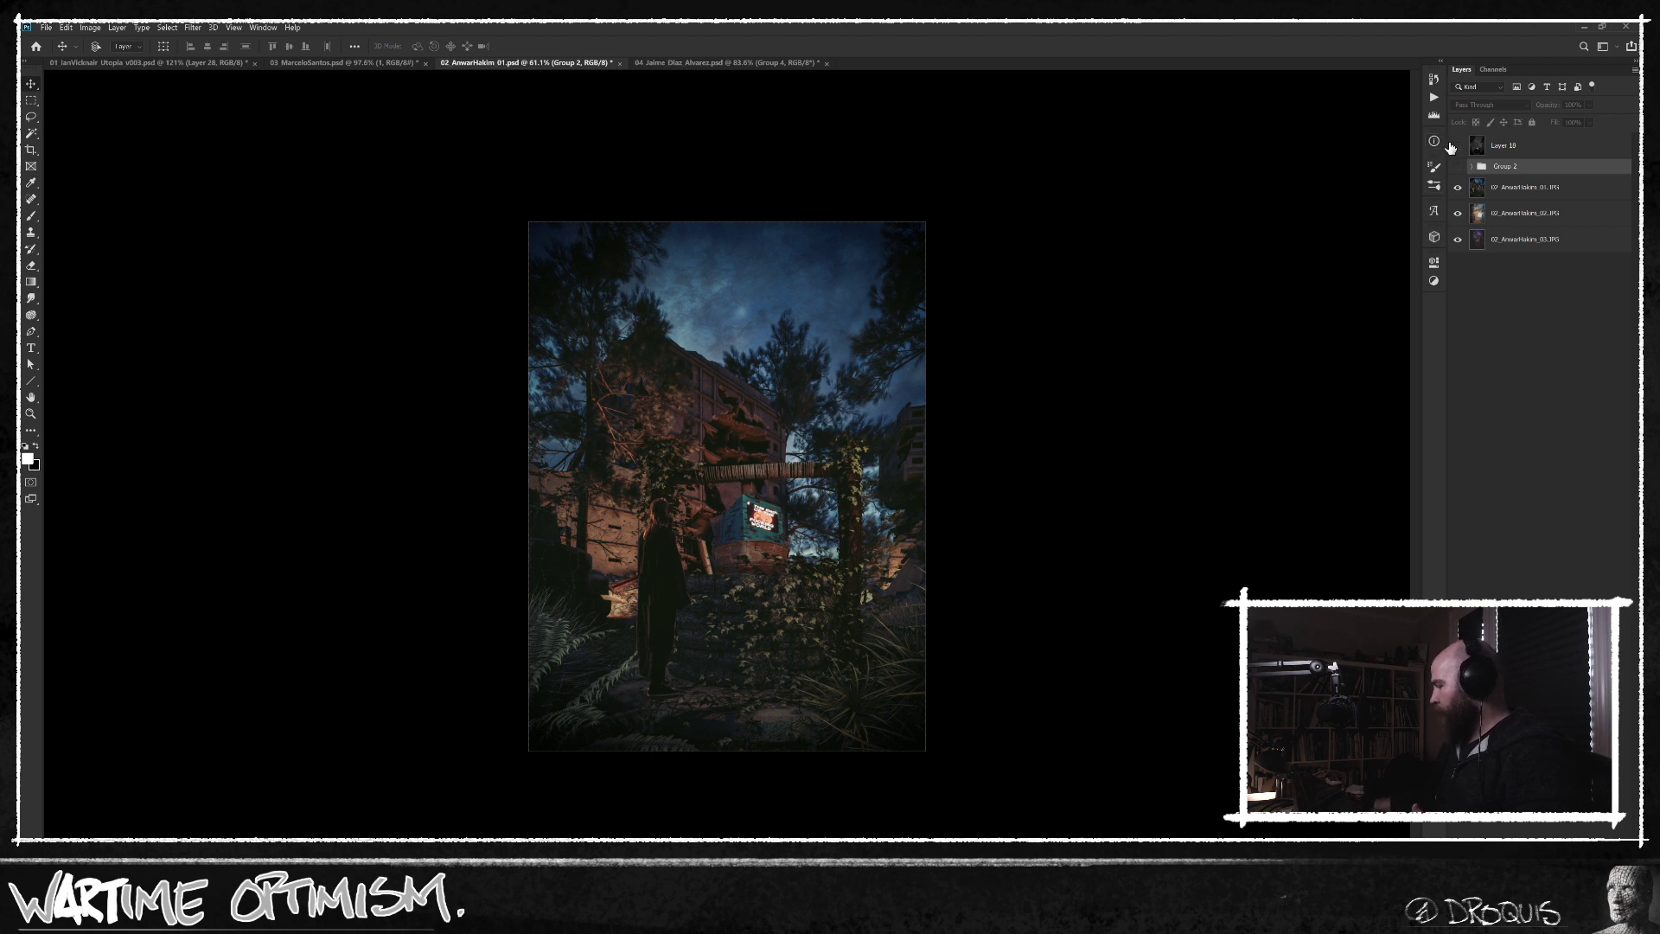
pyautogui.click(1456, 145)
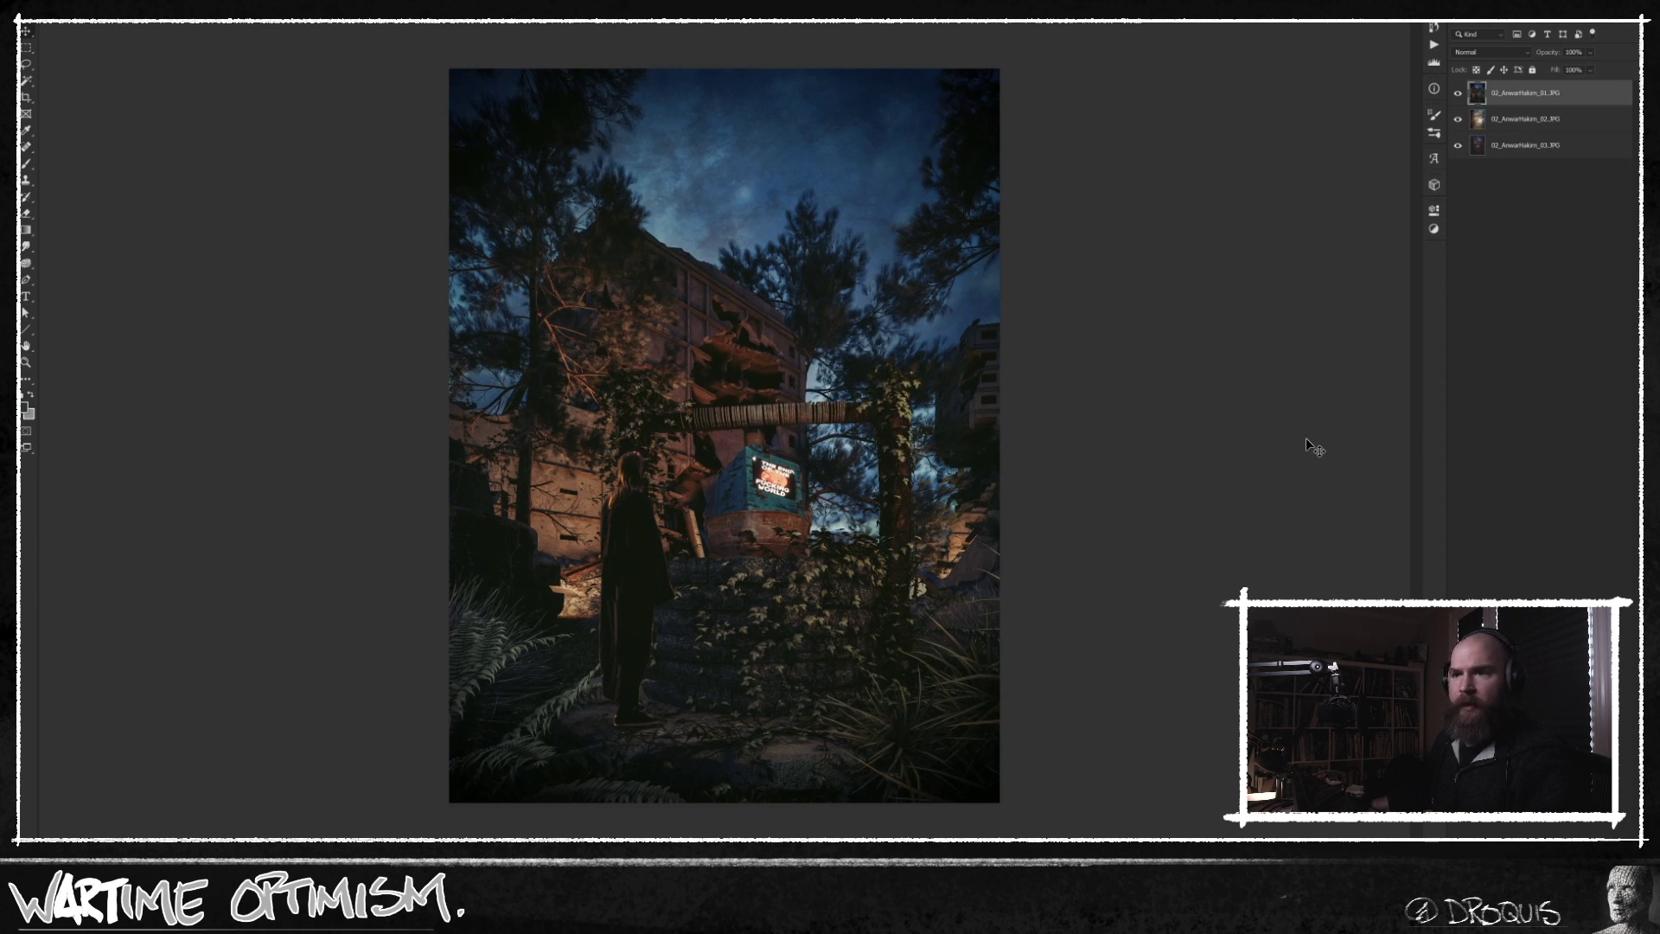
# Step: Stamp visible layers into a merged copy and copy the standing woman onto her own layer
pyautogui.hotkey('ctrl', 'shift', 'alt', 'e')
pyautogui.hotkey('ctrl', 't')
pyautogui.press('Escape')
pyautogui.moveTo(629, 739)
pyautogui.mouseDown()
pyautogui.moveTo(679, 573)
pyautogui.moveTo(642, 447)
pyautogui.moveTo(589, 584)
pyautogui.moveTo(618, 735)
pyautogui.mouseUp()
pyautogui.hotkey('ctrl', 'j')
# Step: Shrink the merged scene copy toward her feet and move the woman figure right
pyautogui.hotkey('alt', '[')
pyautogui.hotkey('ctrl', 't')
pyautogui.keyDown('alt'); pyautogui.click(654, 700); pyautogui.keyUp('alt')
pyautogui.moveTo(999, 68)
pyautogui.mouseDown()
pyautogui.moveTo(949, 160)
pyautogui.moveTo(958, 175)
pyautogui.mouseUp()
pyautogui.moveTo(832, 500)
pyautogui.mouseDown()
pyautogui.moveTo(856, 506)
pyautogui.moveTo(842, 529)
pyautogui.mouseUp()
pyautogui.click(664, 588)
pyautogui.moveTo(664, 588); pyautogui.dragTo(844, 540)
# Step: Hide the figure and scene copies, then copy the glowing sign and shrink it
pyautogui.click(1458, 92)
pyautogui.click(1457, 119)
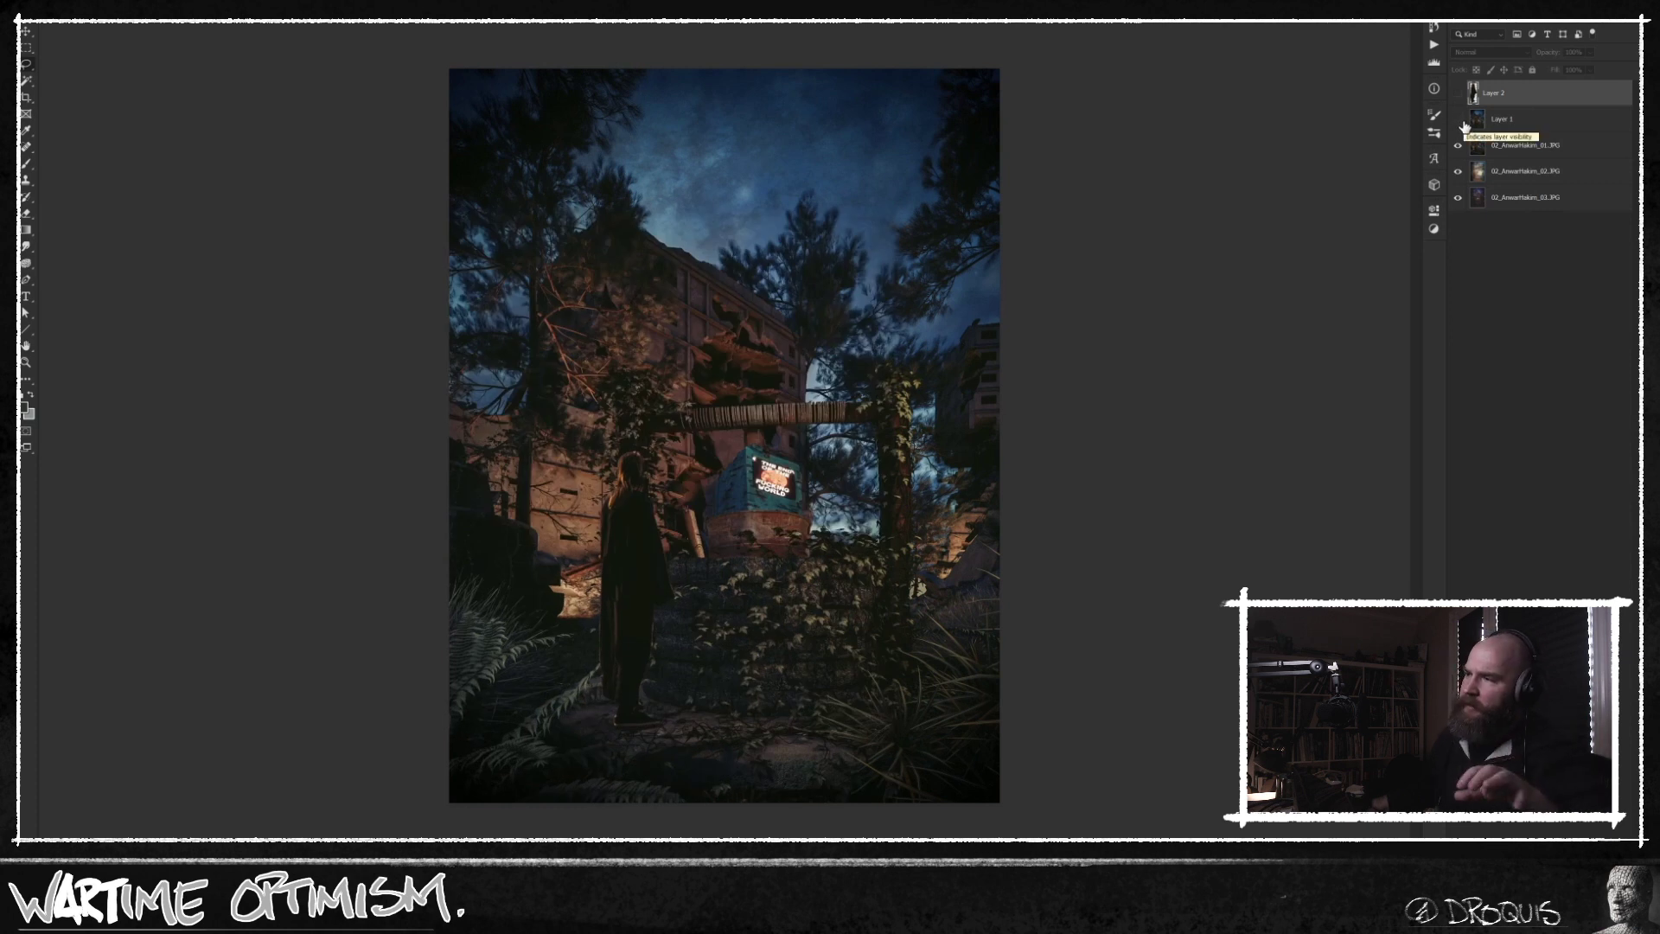
pyautogui.scroll(3, 728, 510)
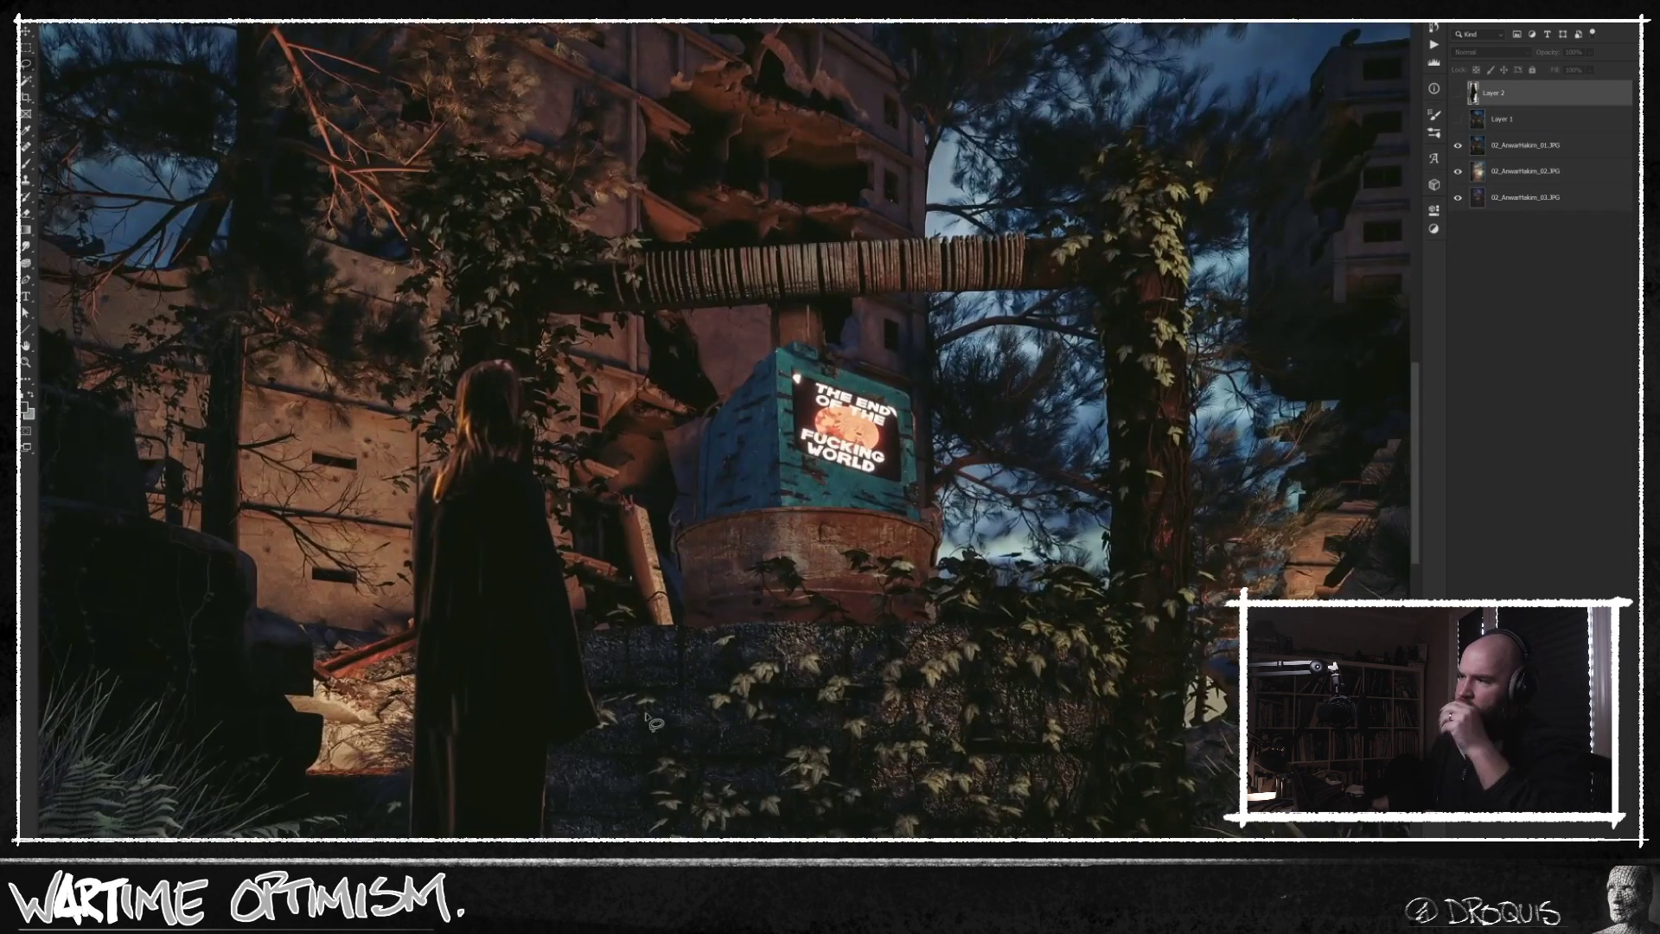
pyautogui.moveTo(679, 415)
pyautogui.mouseDown()
pyautogui.moveTo(943, 518)
pyautogui.moveTo(726, 523)
pyautogui.mouseUp()
pyautogui.hotkey('ctrl', 'j')
pyautogui.hotkey('ctrl', 't')
pyautogui.moveTo(944, 310)
pyautogui.mouseDown()
pyautogui.moveTo(927, 350)
pyautogui.moveTo(877, 355)
pyautogui.mouseUp()
pyautogui.hotkey('ctrl', '0')
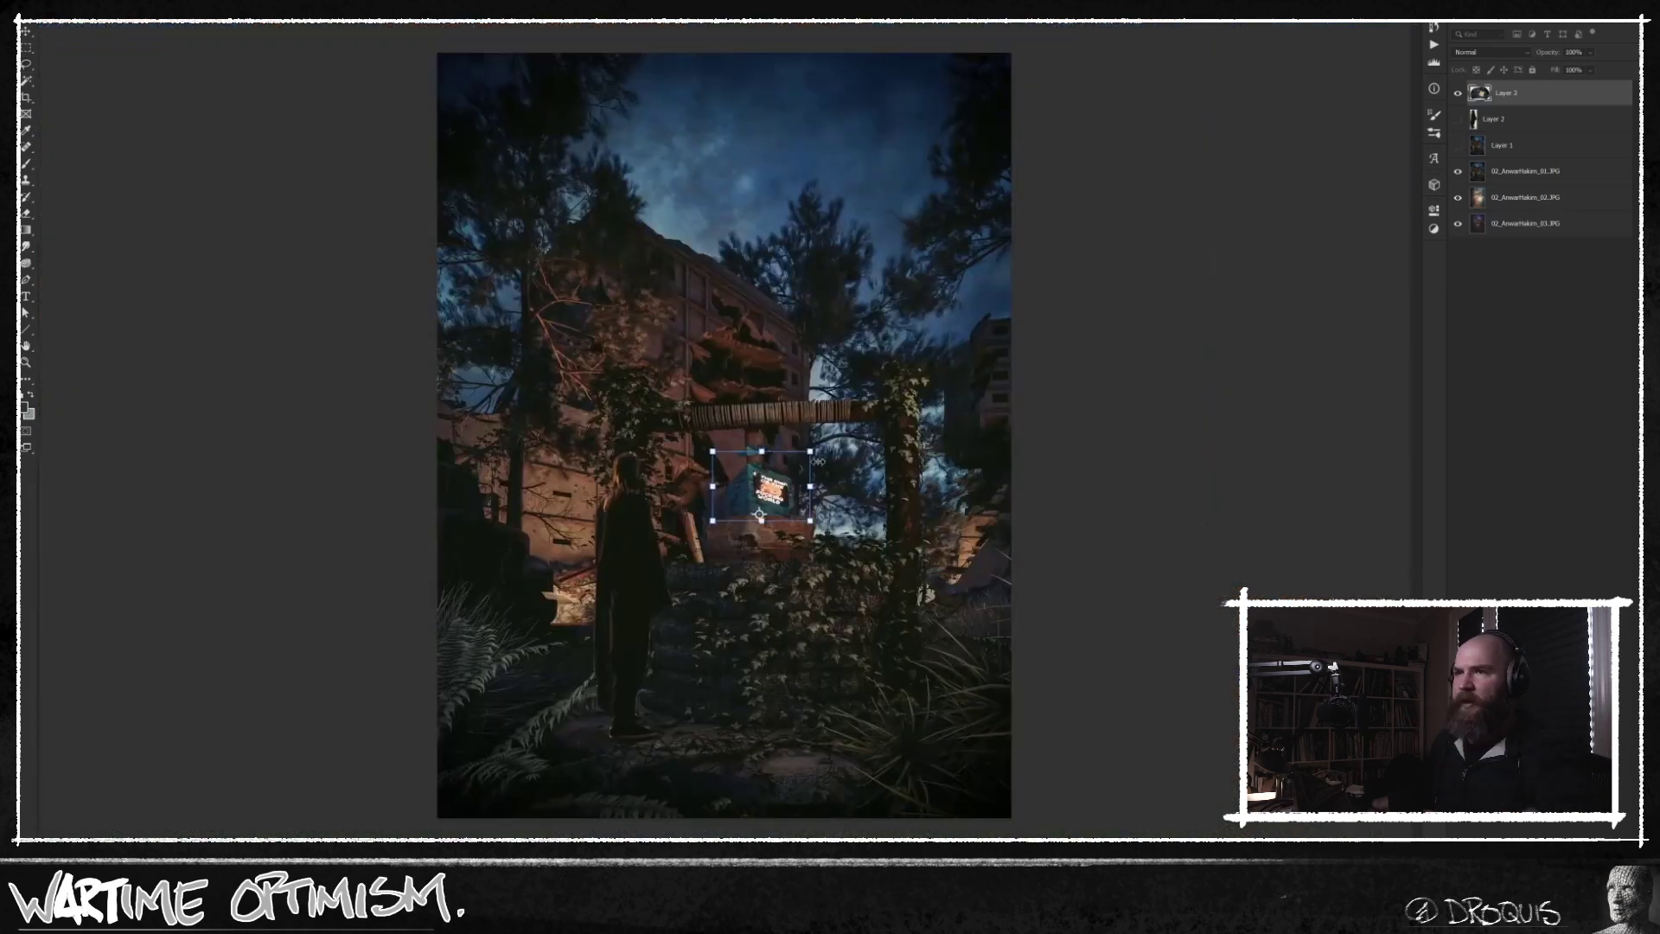
pyautogui.press('Return')
# Step: Add a paint layer, sample the sign's red, and shrink a new stamped copy
pyautogui.hotkey('ctrl', 'shift', 'alt', 'n')
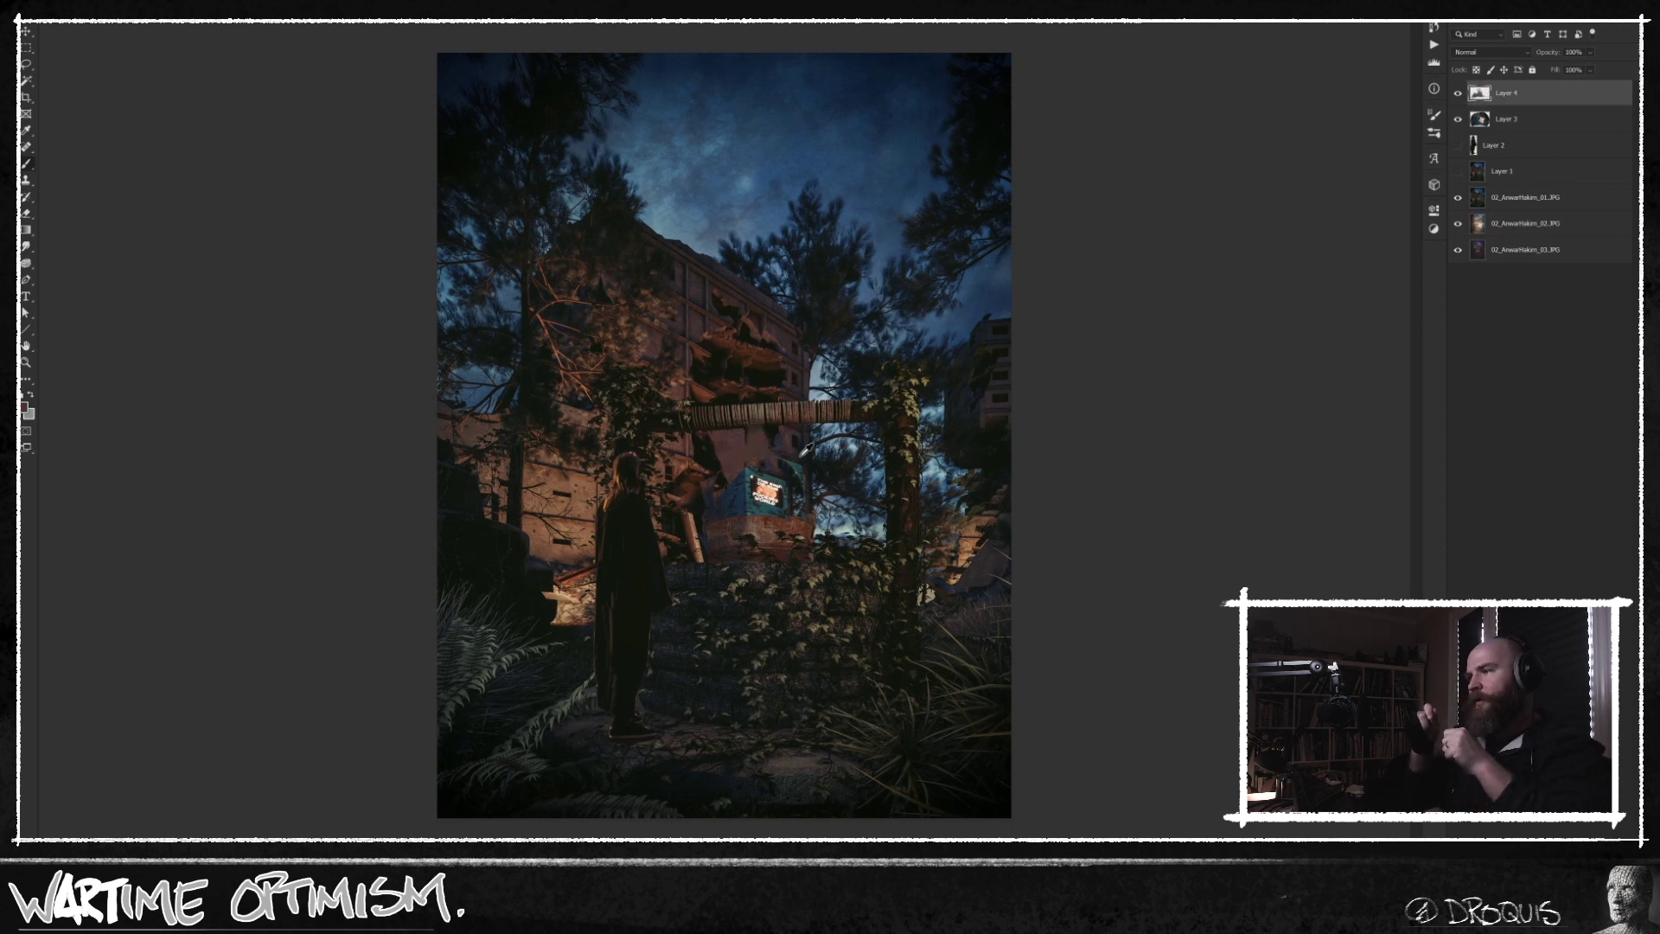
pyautogui.keyDown('alt'); pyautogui.click(805, 507); pyautogui.keyUp('alt')
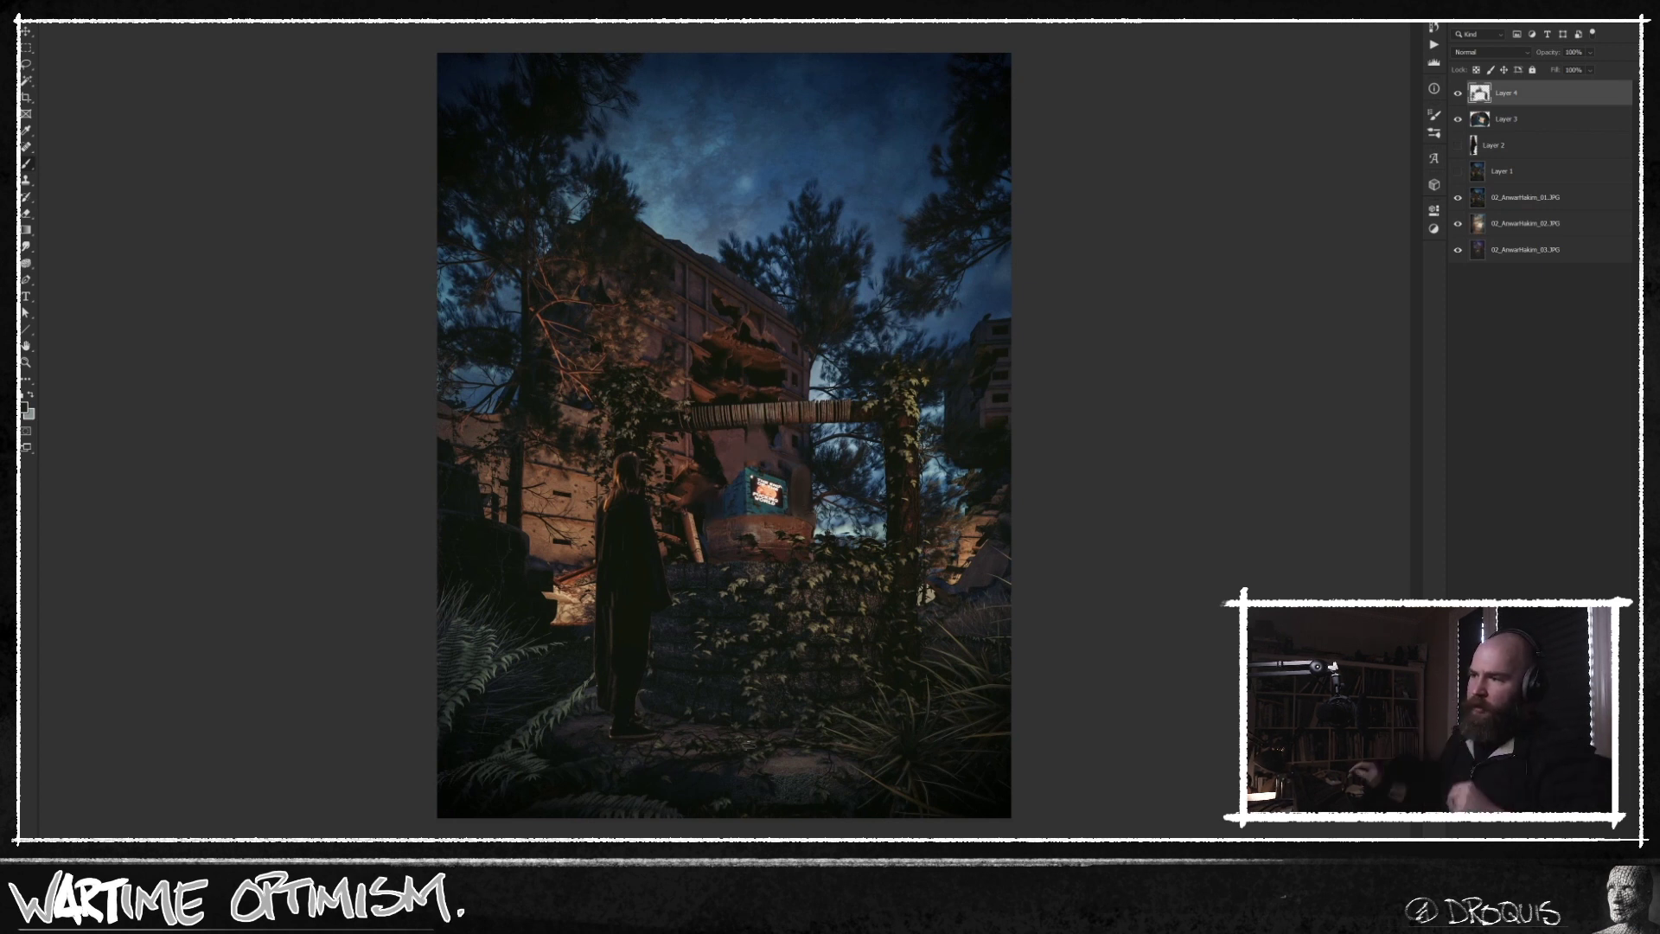
pyautogui.moveTo(691, 689); pyautogui.dragTo(709, 683)
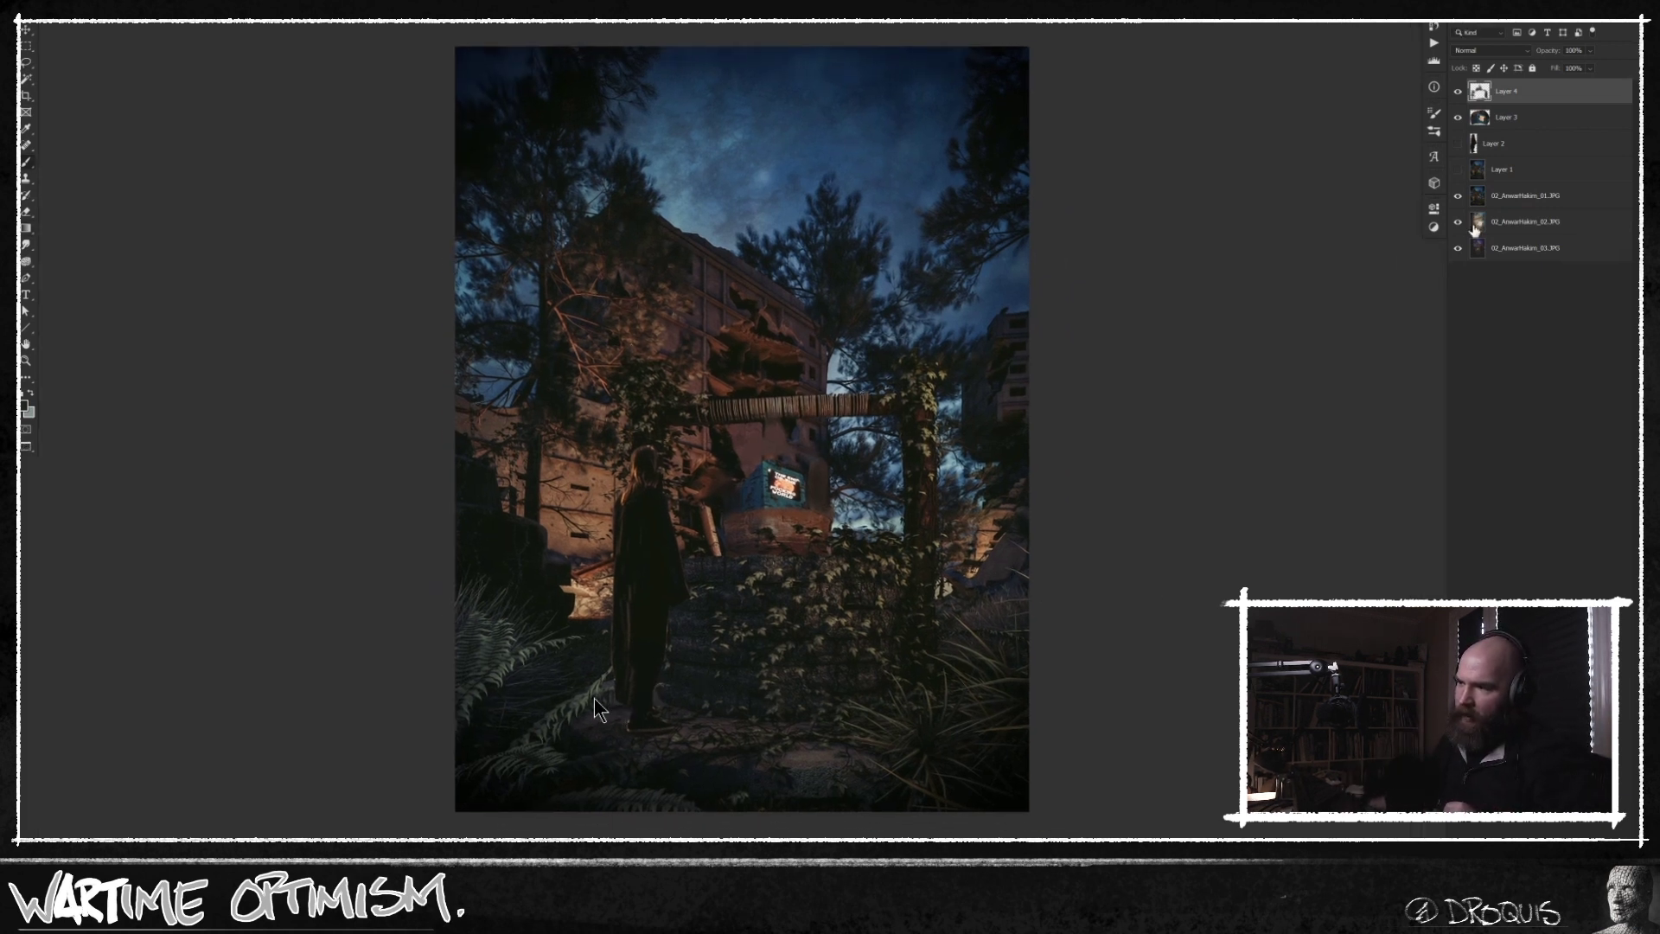
pyautogui.hotkey('ctrl', 'alt', 'shift', 'e')
pyautogui.hotkey('ctrl', 't')
pyautogui.moveTo(1029, 47); pyautogui.dragTo(969, 127)
pyautogui.press('Return')
# Step: Paint the sky a darker blue and darken the buildings along the right edge
pyautogui.press('b')
pyautogui.hotkey('ctrl', 'shift', 'alt', 'n')
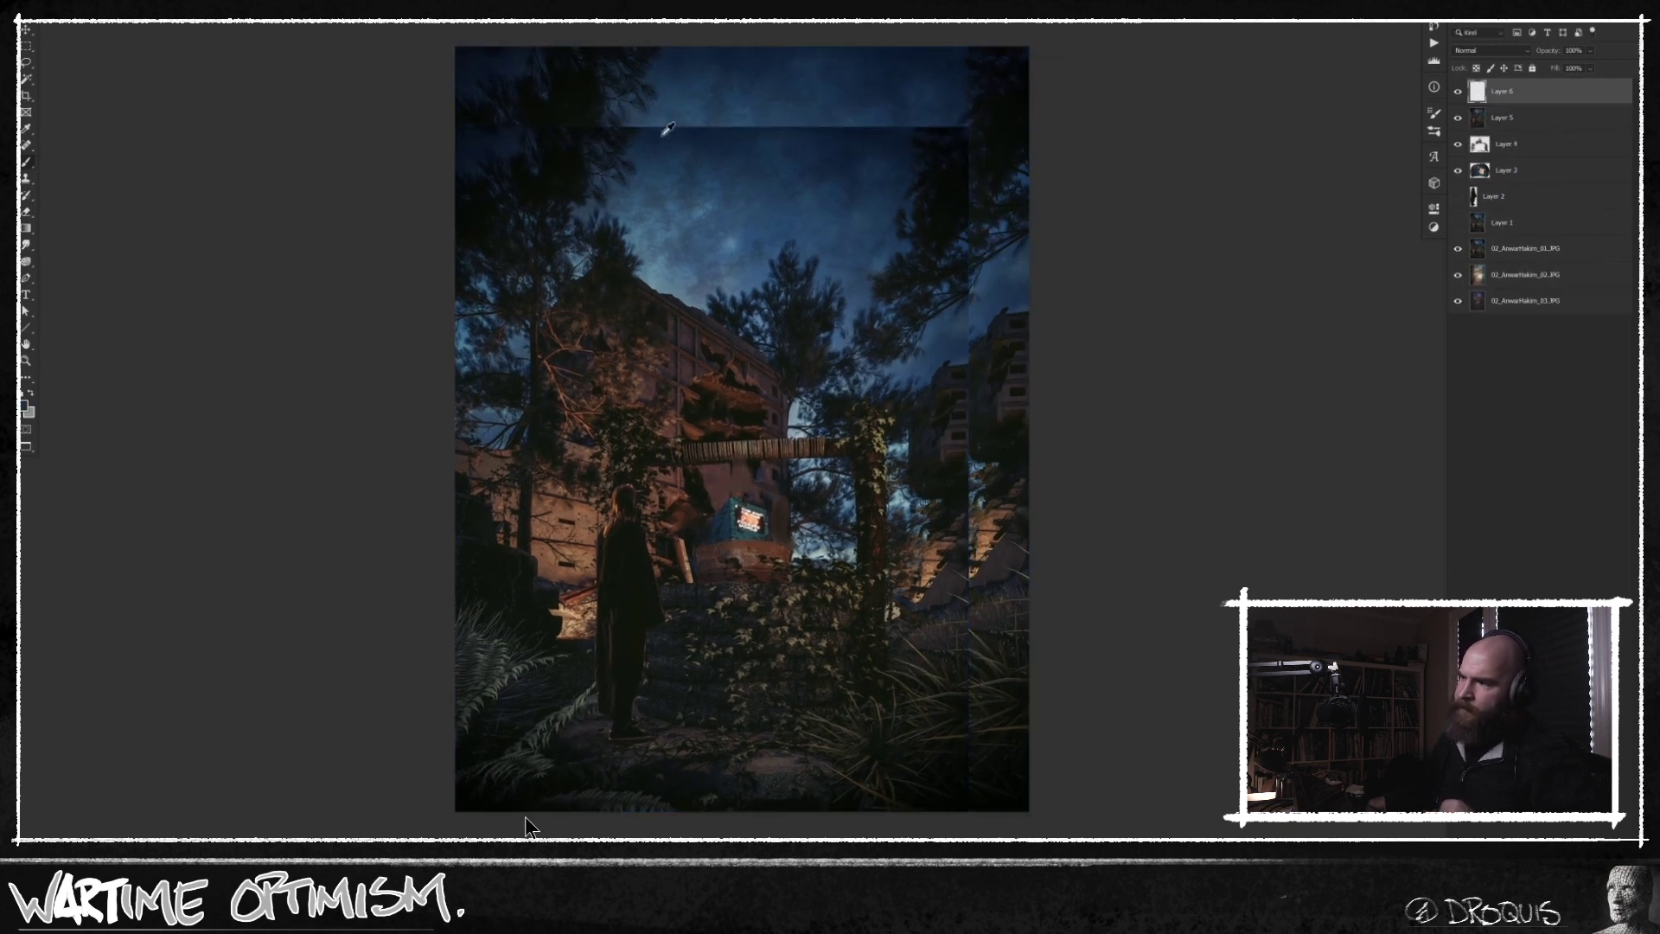
pyautogui.keyDown('alt'); pyautogui.click(769, 88); pyautogui.keyUp('alt')
pyautogui.moveTo(768, 88)
pyautogui.mouseDown()
pyautogui.moveTo(843, 138)
pyautogui.moveTo(939, 116)
pyautogui.moveTo(734, 143)
pyautogui.moveTo(623, 130)
pyautogui.moveTo(874, 100)
pyautogui.moveTo(984, 149)
pyautogui.mouseUp()
pyautogui.moveTo(965, 446)
pyautogui.mouseDown()
pyautogui.moveTo(951, 569)
pyautogui.moveTo(975, 597)
pyautogui.moveTo(979, 689)
pyautogui.moveTo(953, 741)
pyautogui.moveTo(1009, 805)
pyautogui.moveTo(985, 631)
pyautogui.mouseUp()
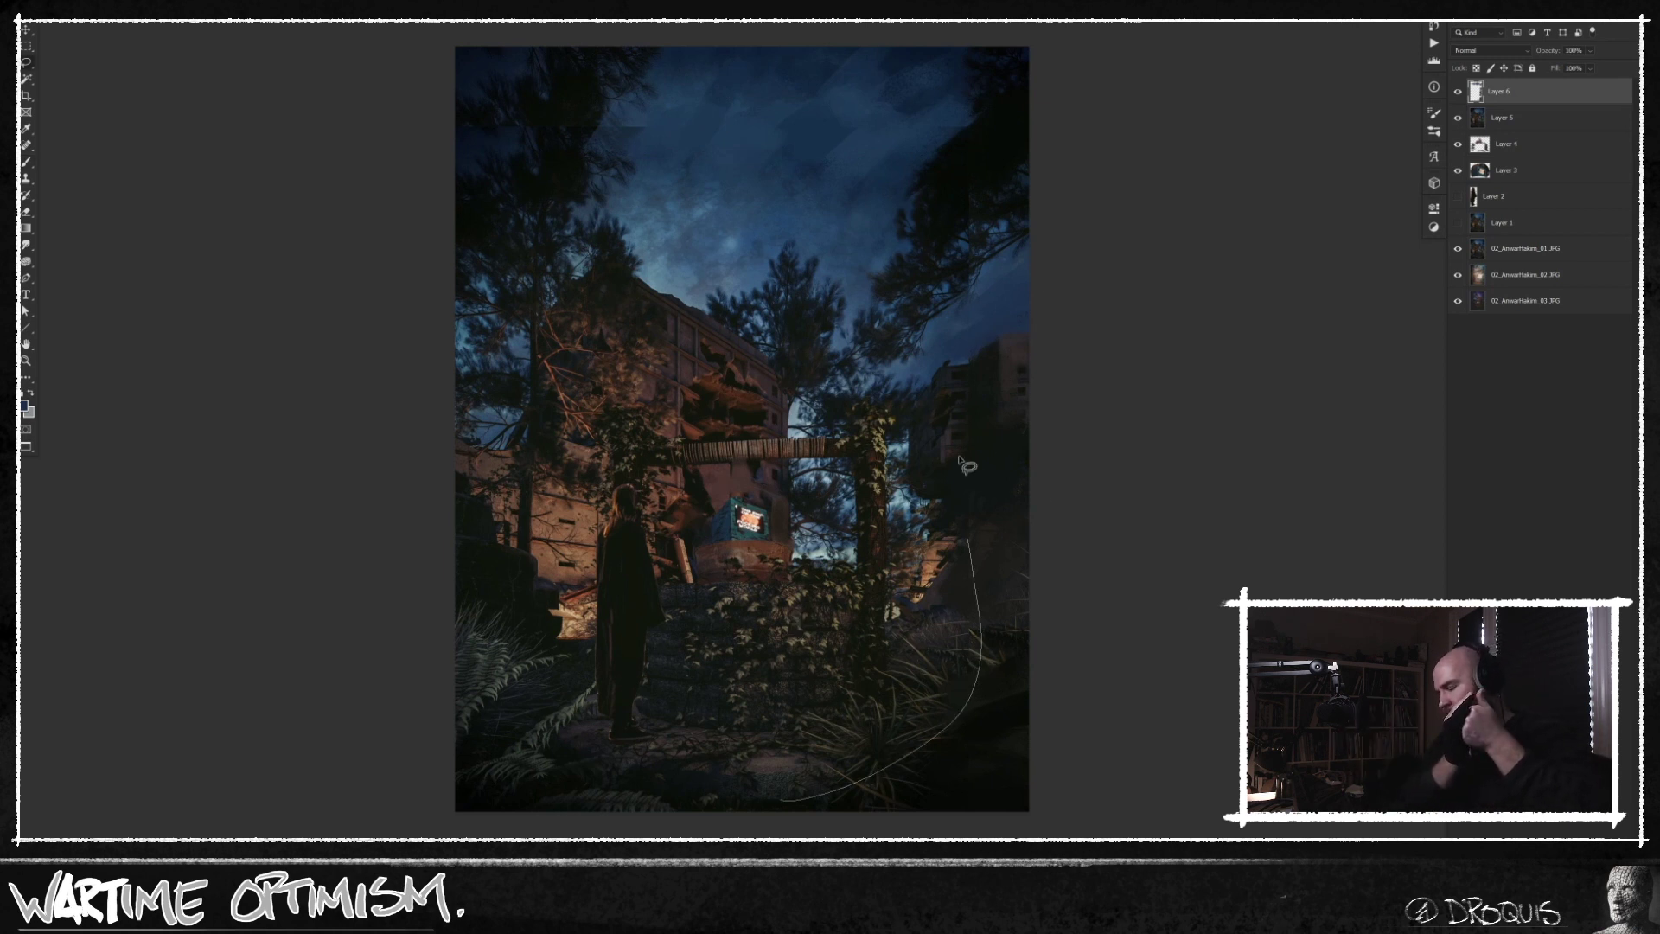
# Step: Stamp another merged copy and scale it in from its top-right corner
pyautogui.hotkey('ctrl', 'shift', 'alt', 'e')
pyautogui.hotkey('ctrl', 't')
pyautogui.moveTo(1029, 47); pyautogui.dragTo(919, 381)
pyautogui.moveTo(778, 562); pyautogui.dragTo(757, 569)
pyautogui.press('Return')
# Step: Duplicate the woman figure, move the copy to the right, and shrink it slightly
pyautogui.click(1500, 222)
pyautogui.hotkey('ctrl', 'j')
pyautogui.moveTo(616, 683); pyautogui.dragTo(822, 696)
pyautogui.moveTo(805, 458); pyautogui.dragTo(800, 529)
pyautogui.press('Return')
pyautogui.moveTo(834, 704); pyautogui.dragTo(851, 714)
# Step: Erase across the upper middle of the merged copy to reveal the beam
pyautogui.hotkey('alt', '[')
pyautogui.moveTo(640, 405)
pyautogui.mouseDown()
pyautogui.moveTo(843, 432)
pyautogui.moveTo(933, 474)
pyautogui.mouseUp()
pyautogui.press('b')
pyautogui.press('d')
# Step: Content-aware fill away the original left figure on a fresh stamped layer
pyautogui.hotkey('ctrl', 'shift', 'alt', 'e')
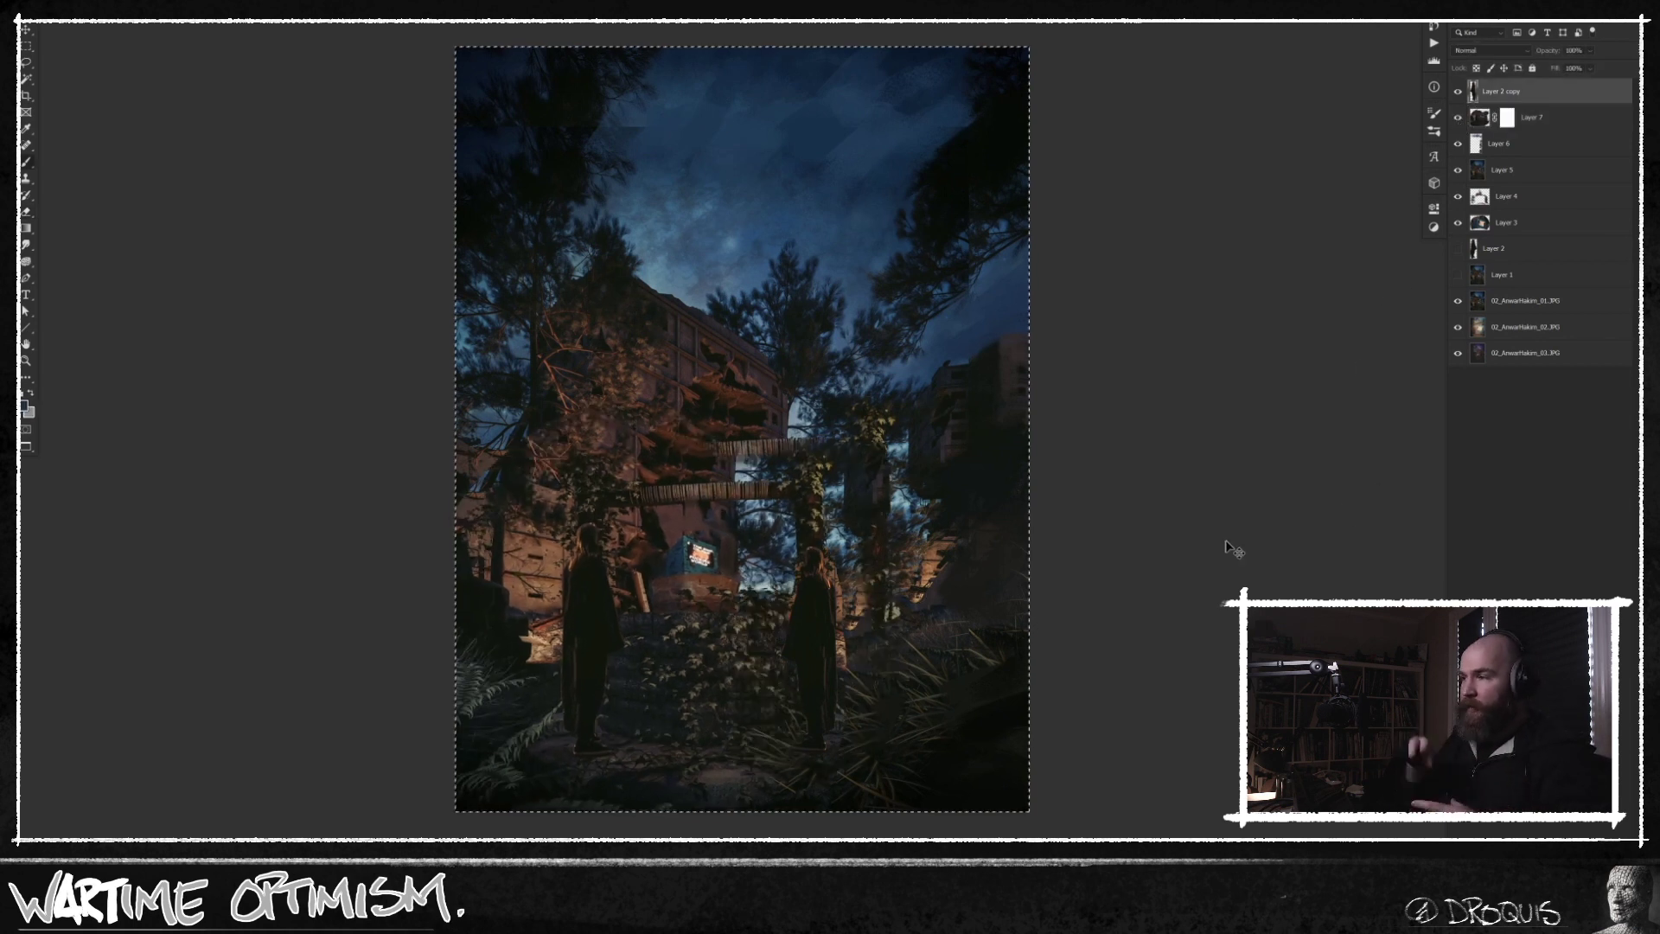
pyautogui.press('l')
pyautogui.hotkey('ctrl', 'shift', 'd')
pyautogui.hotkey('shift', 'BackSpace')
pyautogui.press('Return')
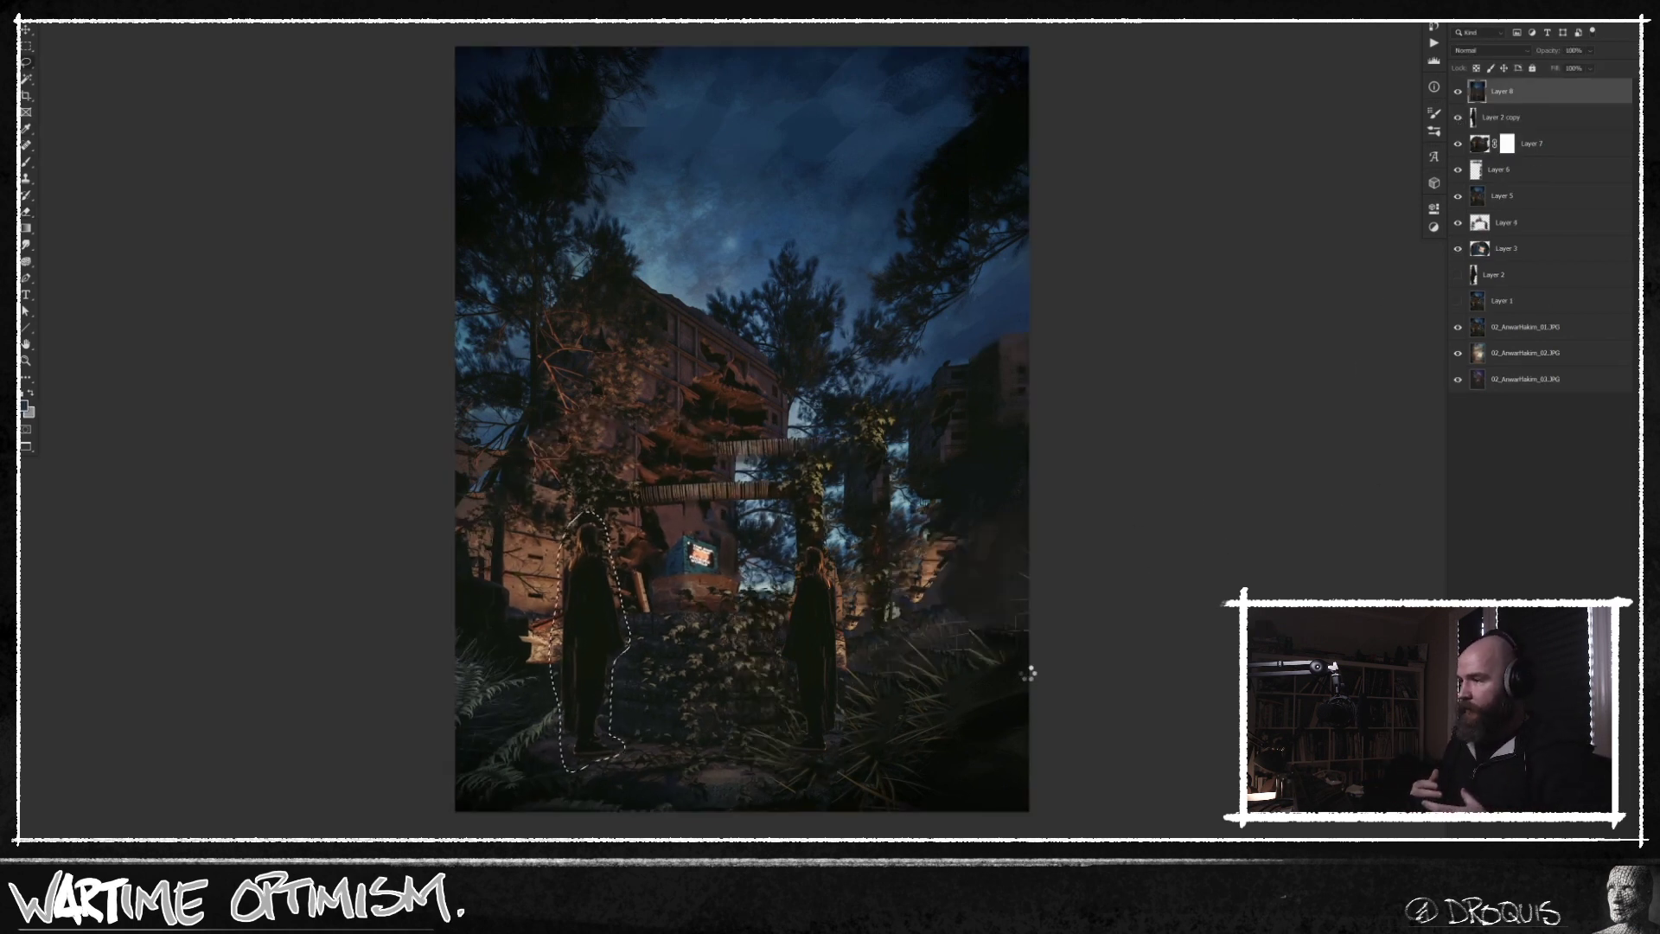
pyautogui.hotkey('ctrl', 'd')
pyautogui.press('s')
# Step: Bring the right-hand figure copy to the top and enlarge and raise it slightly
pyautogui.press('v')
pyautogui.hotkey('alt', '[')
pyautogui.hotkey('ctrl', ']')
pyautogui.hotkey('ctrl', 't')
pyautogui.moveTo(871, 657); pyautogui.dragTo(890, 640)
pyautogui.press('Return')
# Step: Desaturate to greyscale with Hue/Saturation at -100 and compare with the original render
pyautogui.press('F2')
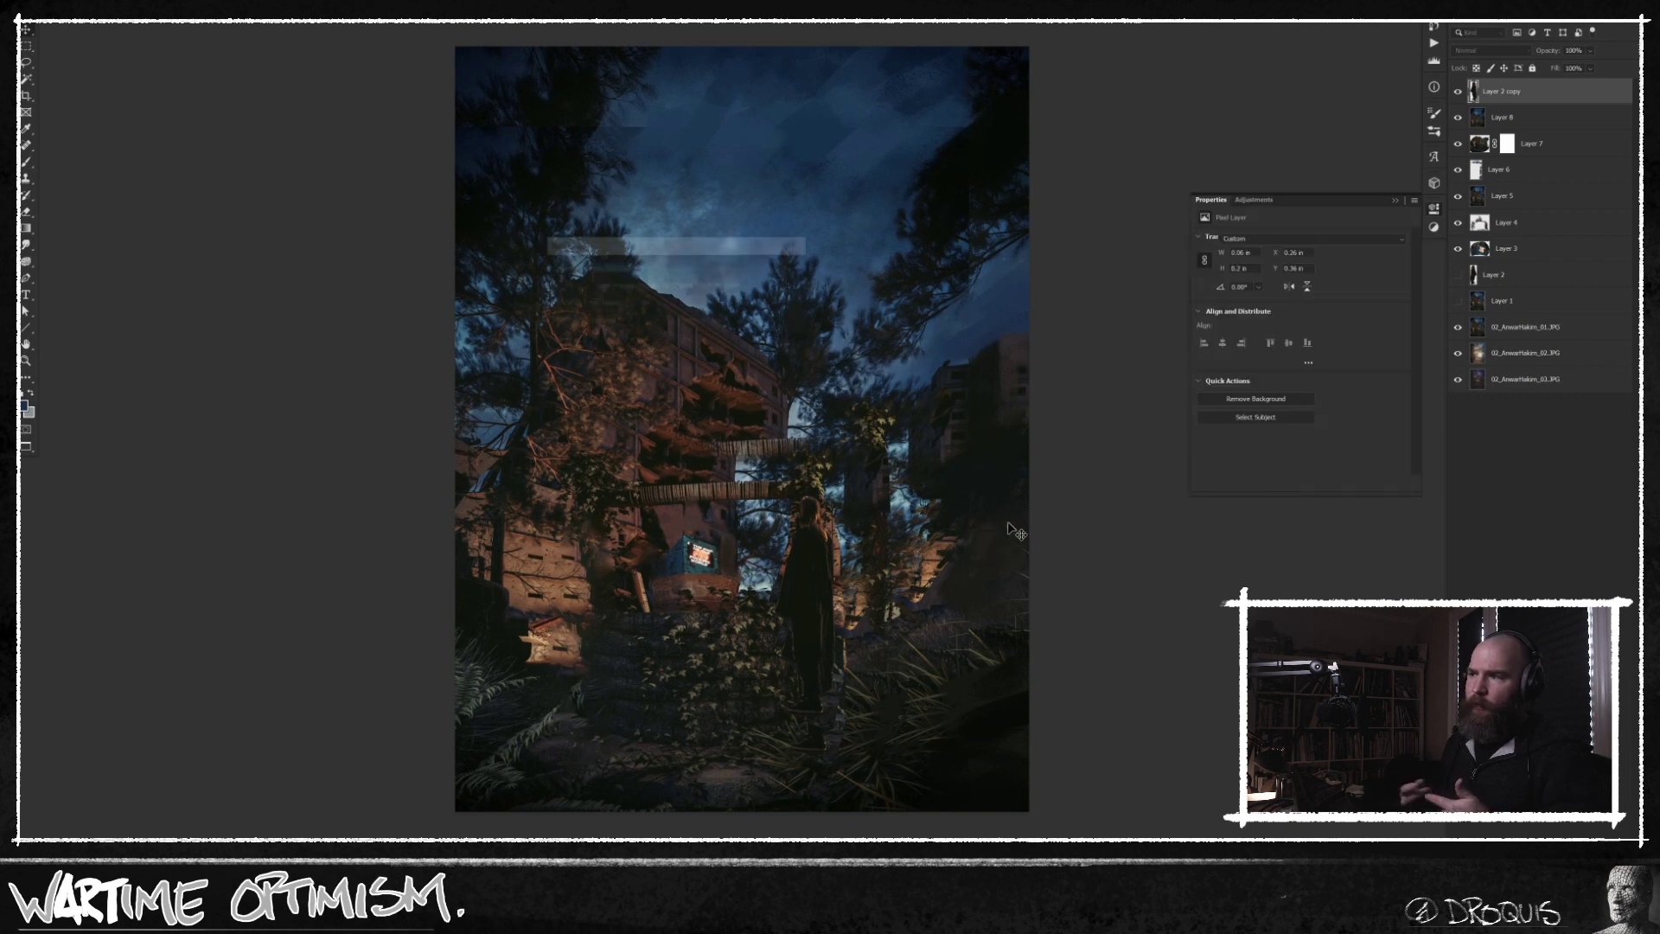
pyautogui.keyDown('alt'); pyautogui.click(1459, 353); pyautogui.keyUp('alt')
pyautogui.keyDown('alt'); pyautogui.click(1459, 354); pyautogui.keyUp('alt')
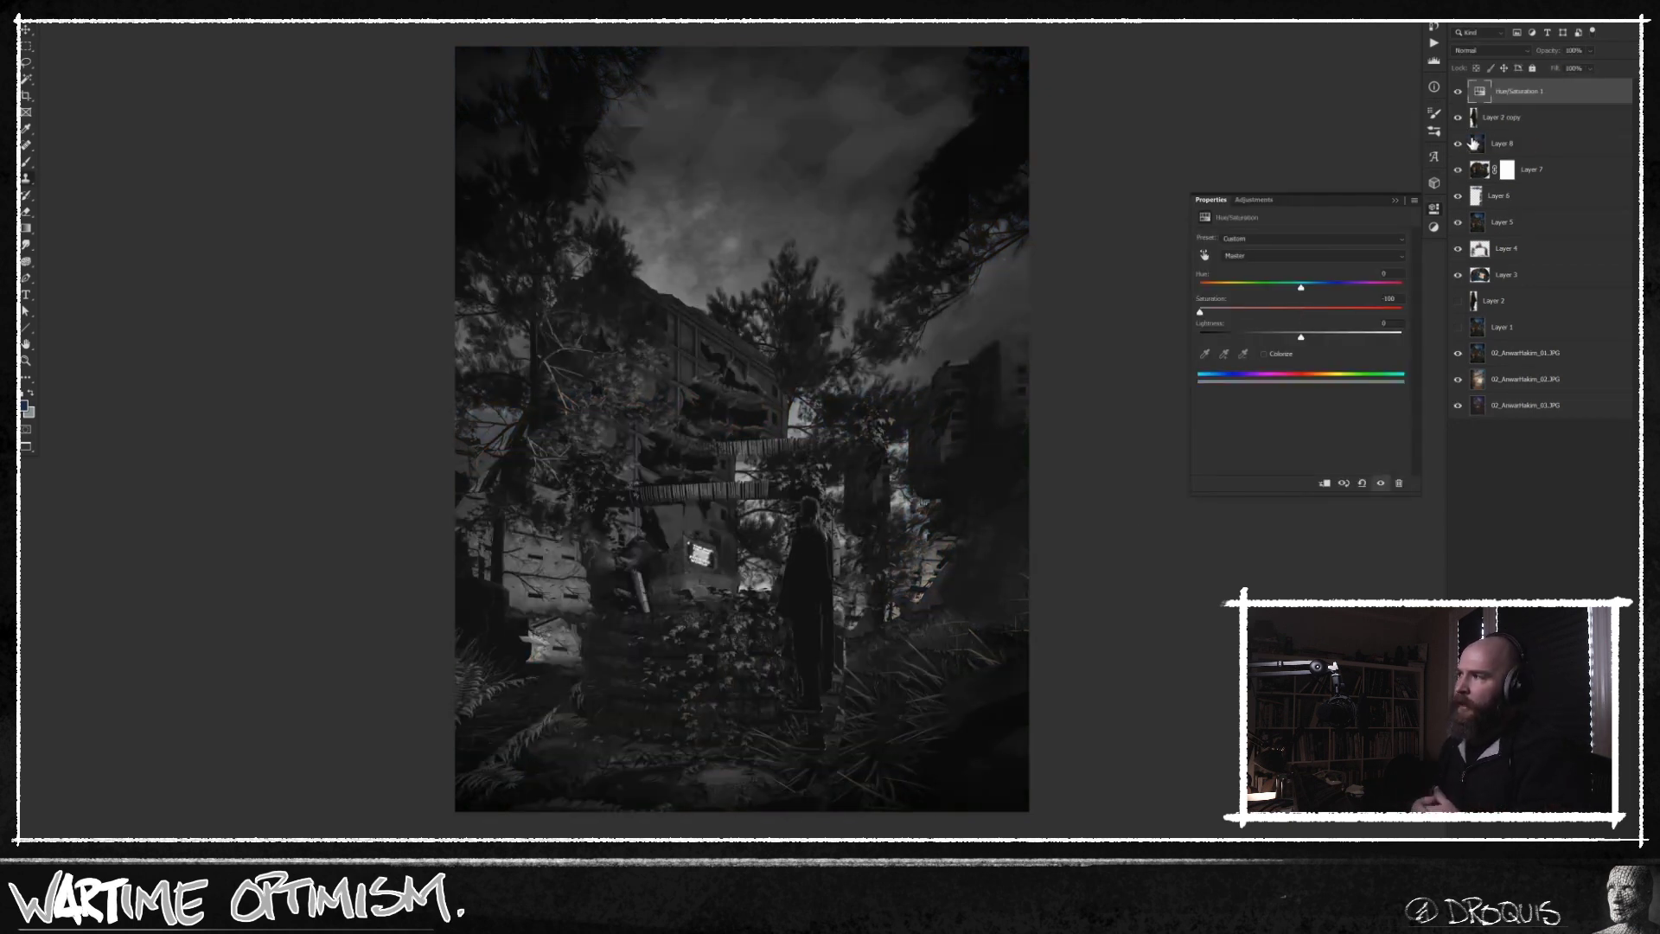
# Step: Add a Curves adjustment lifting the black point and lowering white output to 170
pyautogui.keyDown('alt'); pyautogui.click(1458, 353); pyautogui.keyUp('alt')
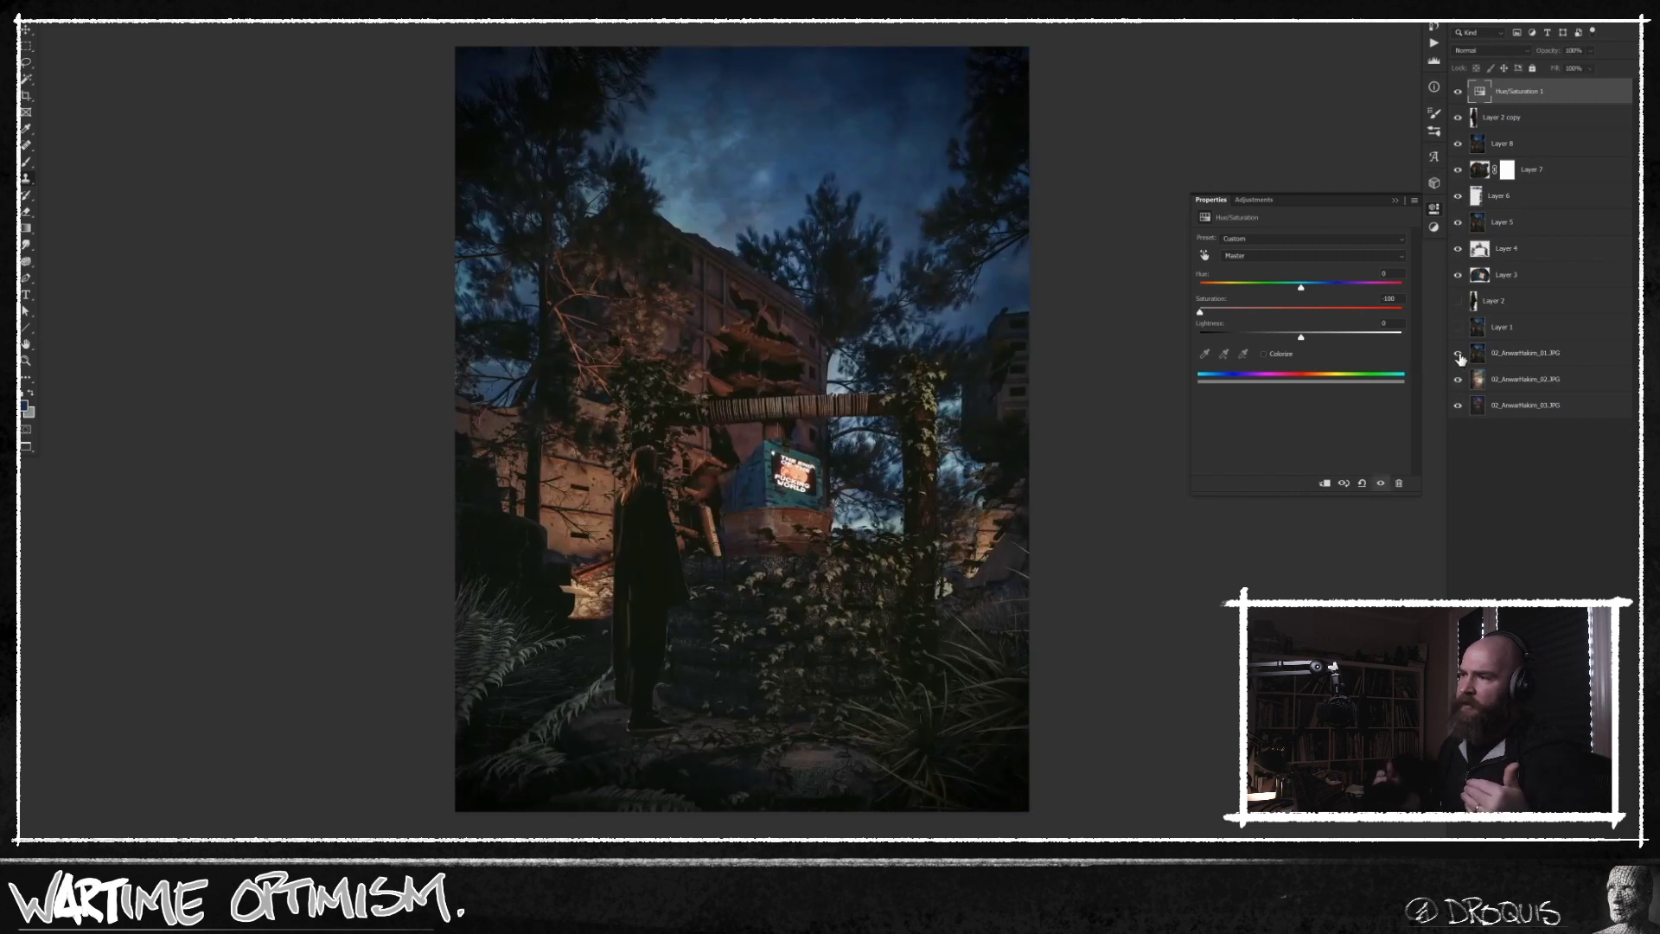
pyautogui.keyDown('alt'); pyautogui.click(1458, 354); pyautogui.keyUp('alt')
pyautogui.hotkey('ctrl', 'm')
pyautogui.moveTo(1232, 432); pyautogui.dragTo(1232, 399)
pyautogui.moveTo(1393, 271); pyautogui.dragTo(1398, 325)
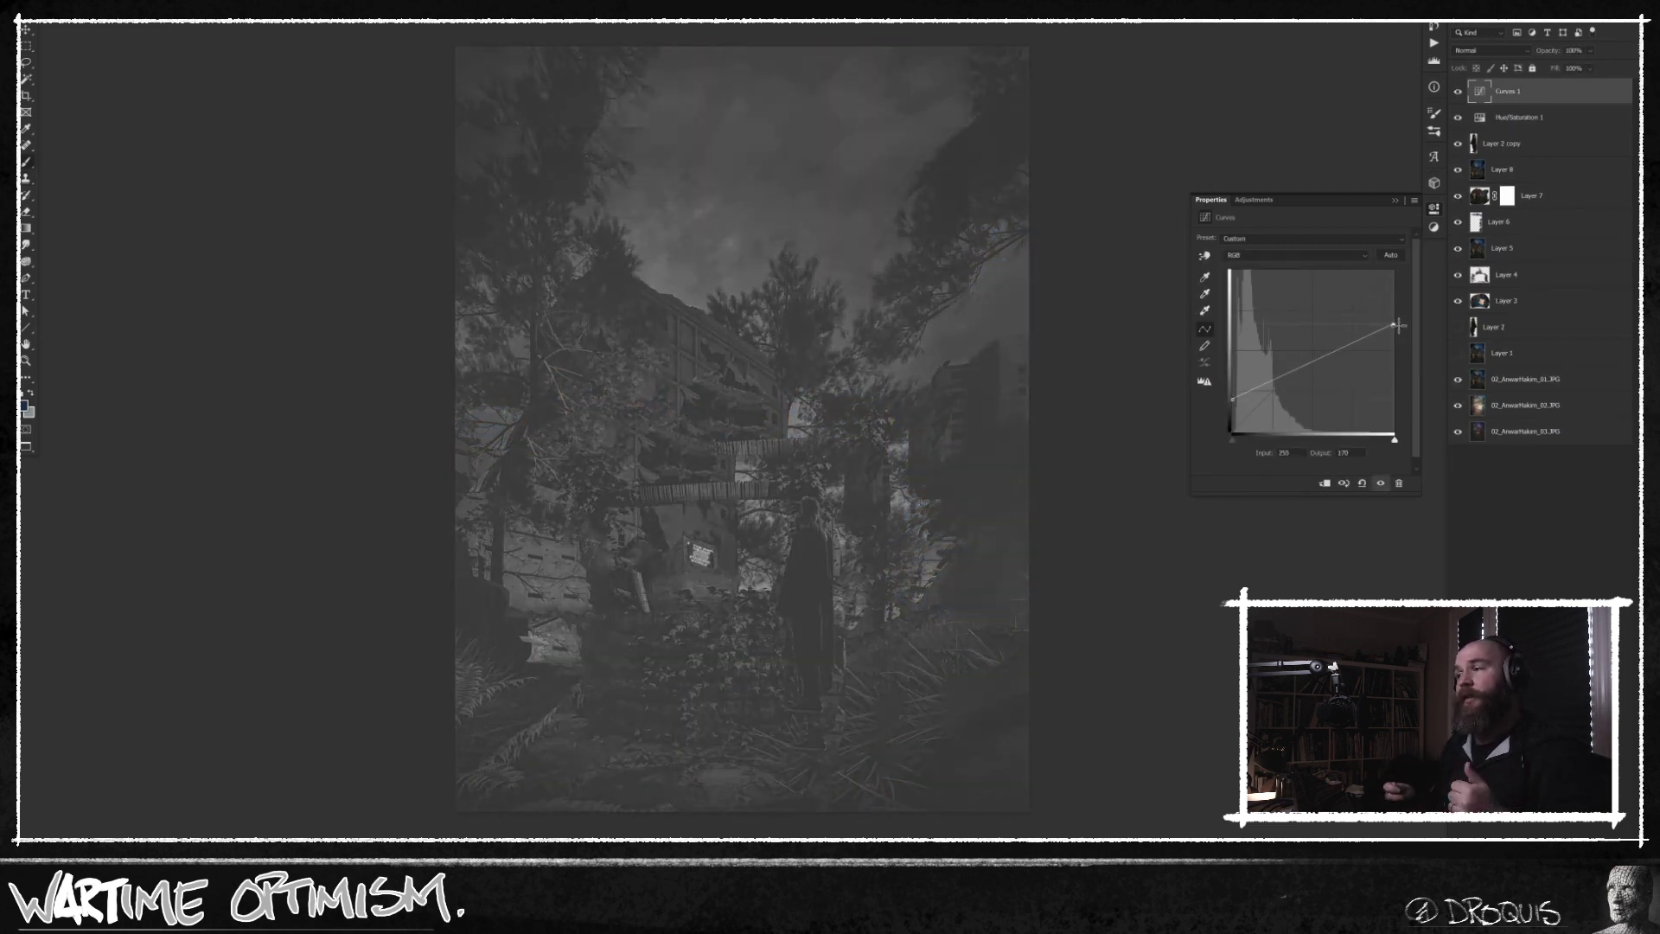
# Step: On a new sketch layer, paint light beam strokes and a dark vertical post
pyautogui.hotkey('ctrl', 'shift', 'alt', 'n')
pyautogui.moveTo(611, 510)
pyautogui.mouseDown()
pyautogui.moveTo(821, 491)
pyautogui.moveTo(753, 427)
pyautogui.mouseUp()
pyautogui.click(24, 405)
pyautogui.press('Escape')
pyautogui.press('F6')
pyautogui.click(127, 228)
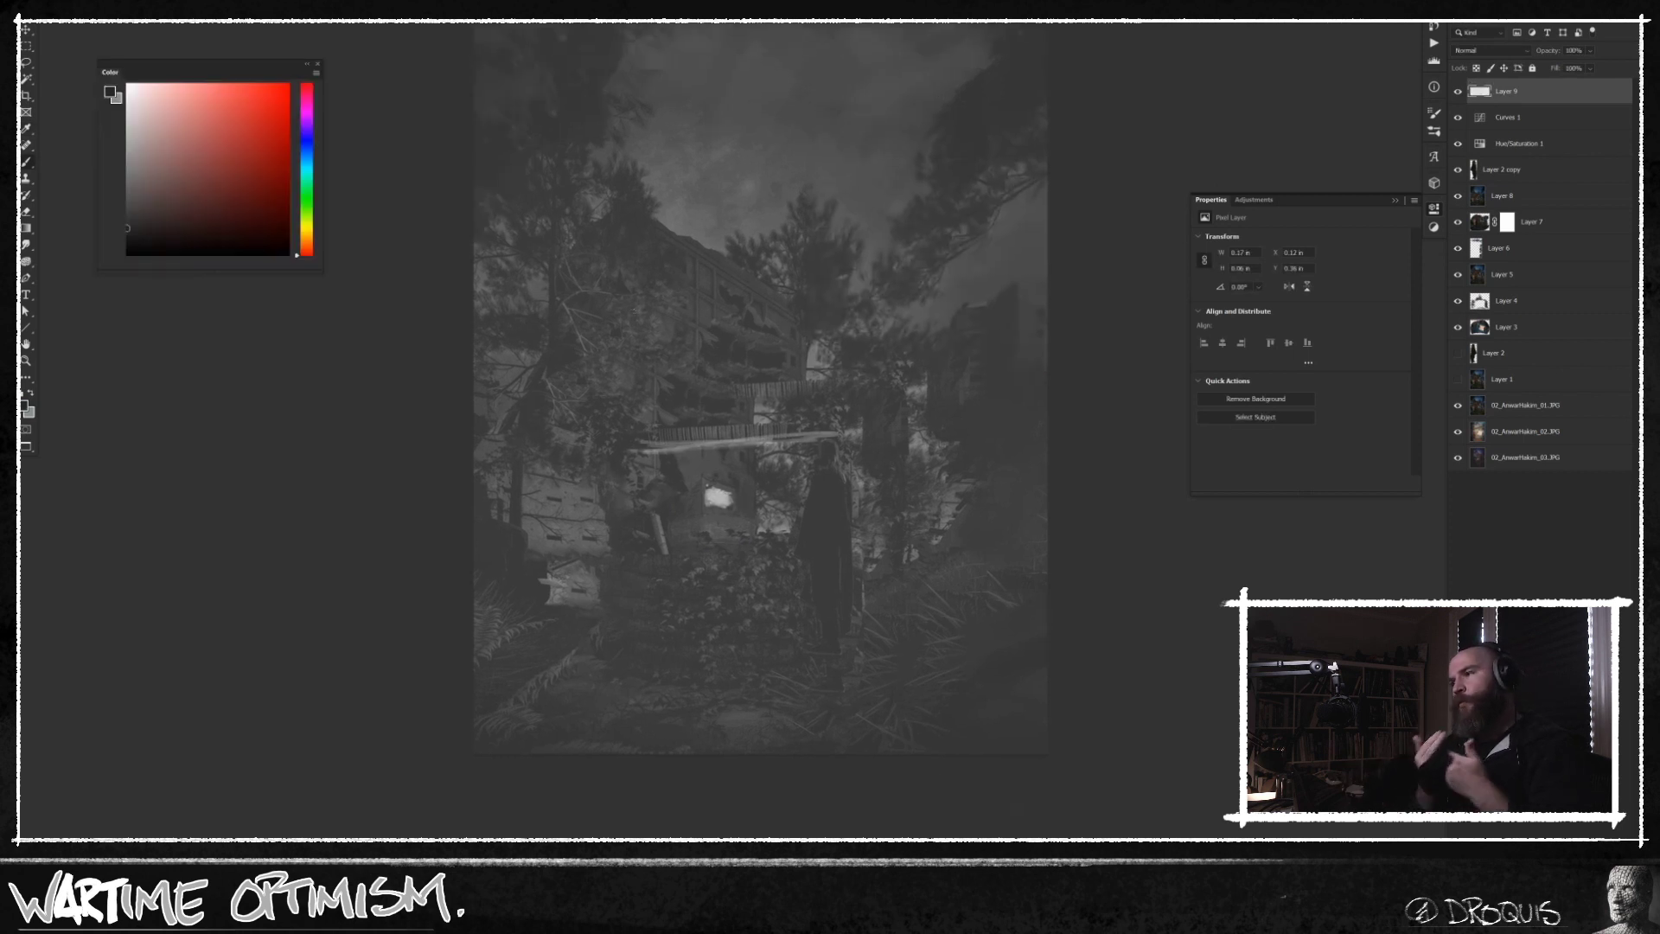
pyautogui.moveTo(615, 558)
pyautogui.mouseDown()
pyautogui.moveTo(612, 661)
pyautogui.moveTo(688, 676)
pyautogui.mouseUp()
pyautogui.moveTo(814, 649); pyautogui.dragTo(834, 650)
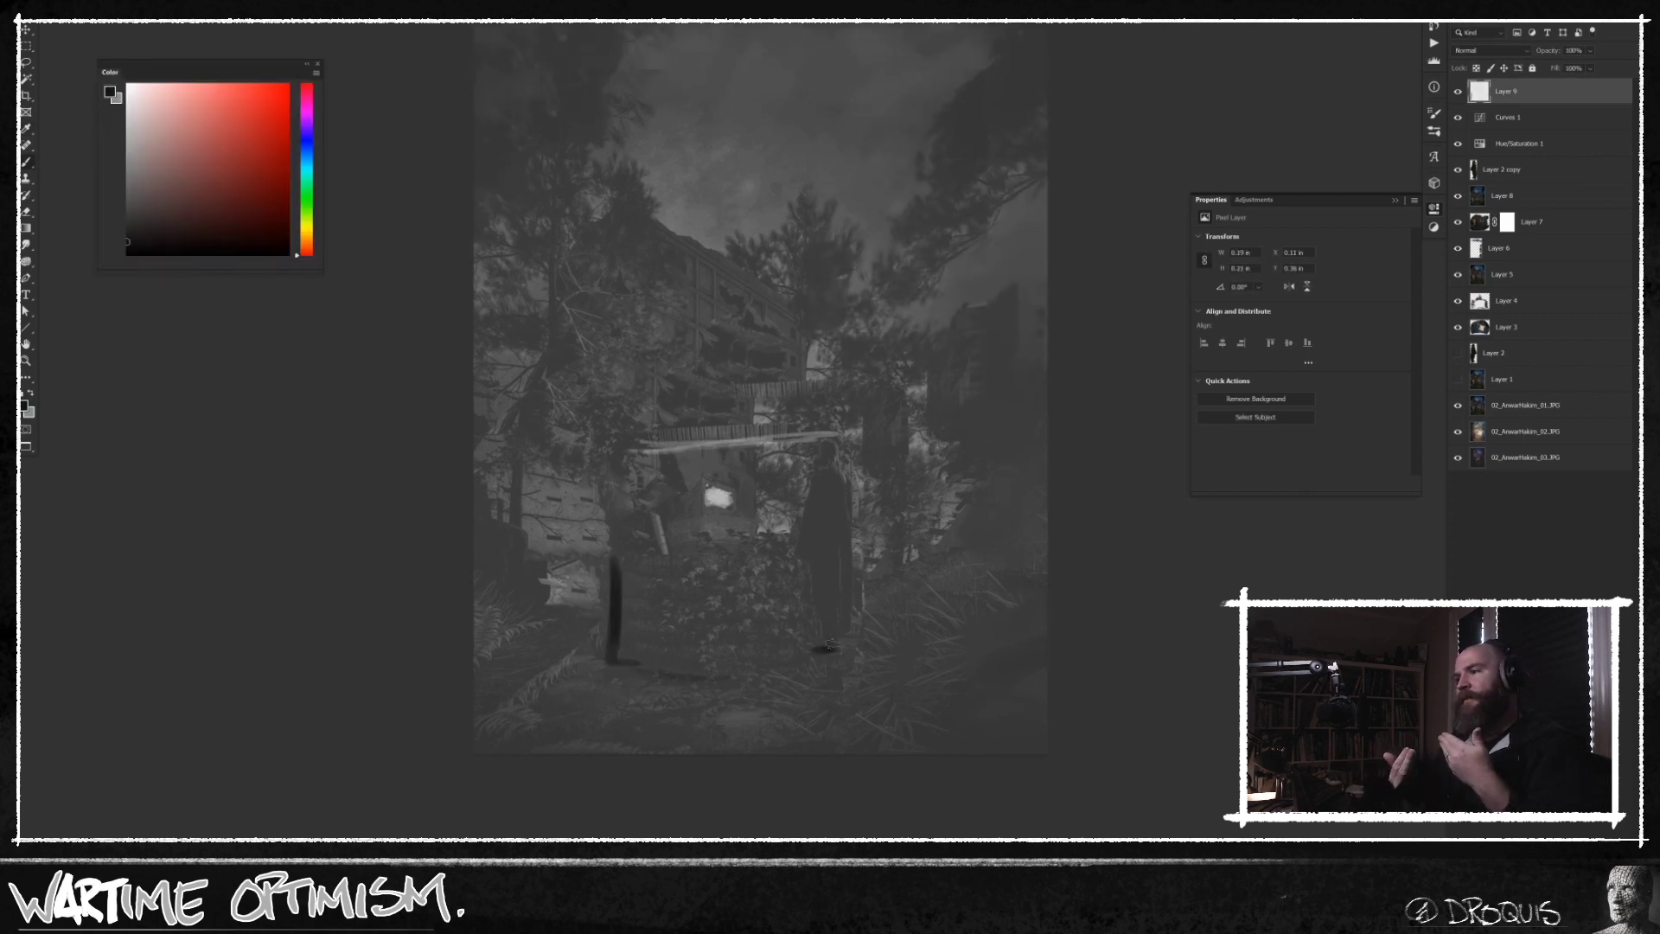
# Step: Choose a sketch brush and draw dark horizontal lines along the console and post
pyautogui.rightClick(820, 406)
pyautogui.doubleClick(899, 545)
pyautogui.press('x')
pyautogui.moveTo(785, 654); pyautogui.dragTo(863, 656)
pyautogui.moveTo(616, 560); pyautogui.dragTo(789, 558)
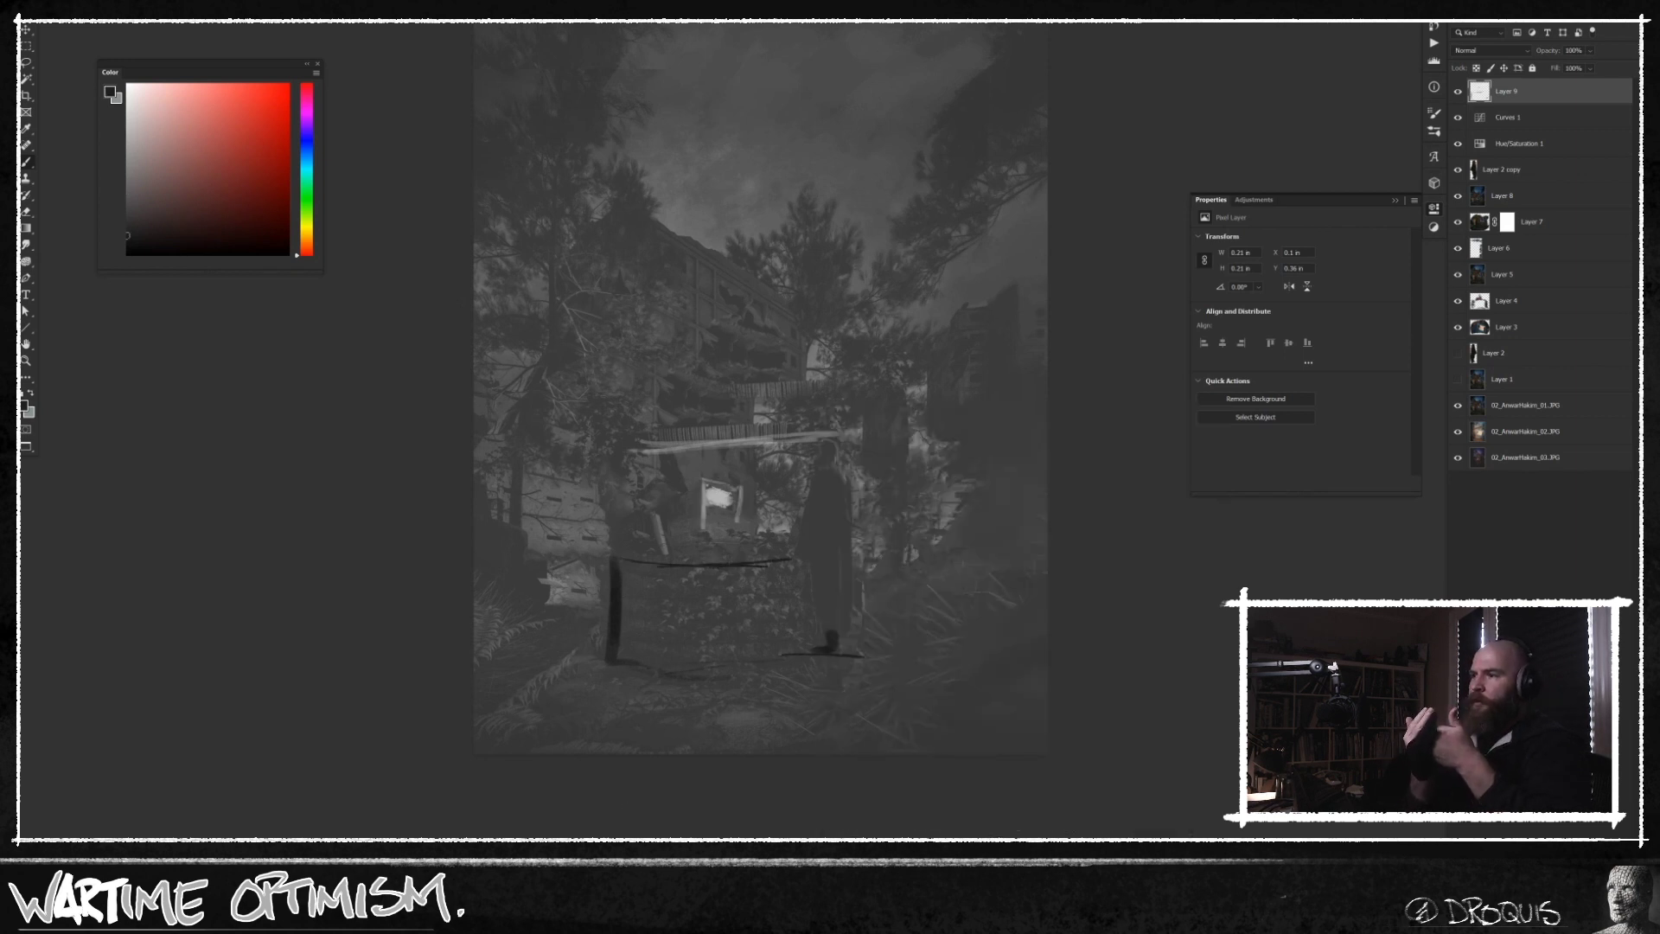
pyautogui.moveTo(603, 664); pyautogui.dragTo(747, 672)
pyautogui.moveTo(617, 558); pyautogui.dragTo(778, 556)
pyautogui.moveTo(616, 555)
pyautogui.mouseDown()
pyautogui.moveTo(616, 410)
pyautogui.moveTo(830, 420)
pyautogui.mouseUp()
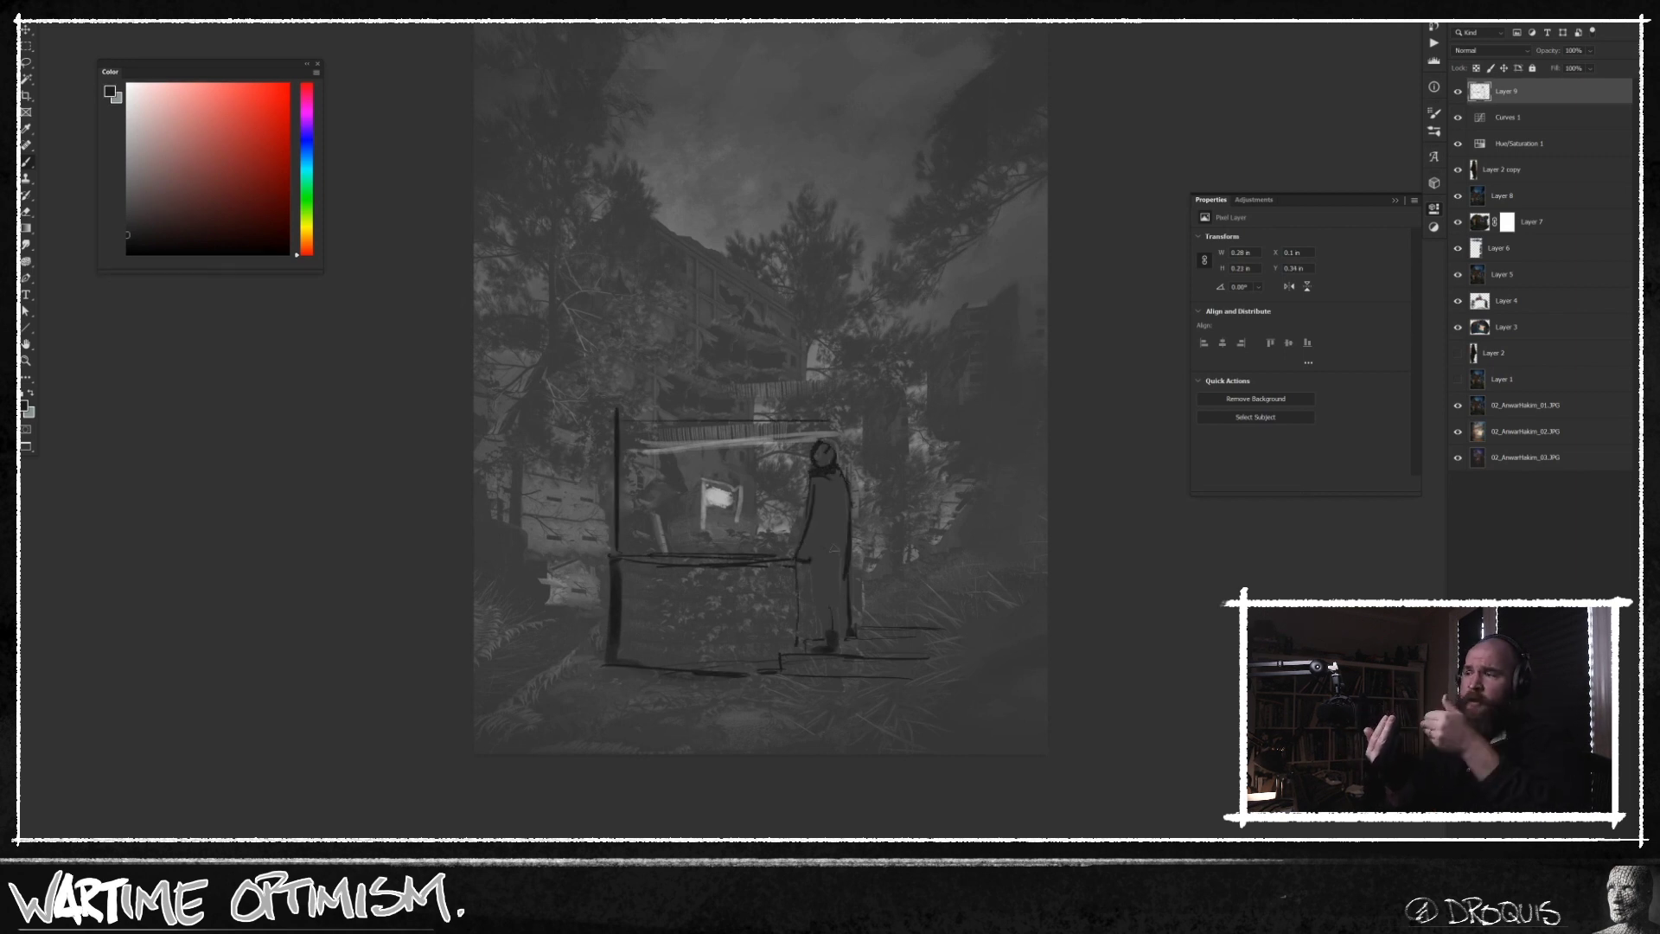
# Step: Darken the standing figure's legs and side, and sketch lines on the console base
pyautogui.moveTo(836, 555); pyautogui.dragTo(832, 620)
pyautogui.moveTo(832, 539); pyautogui.dragTo(826, 605)
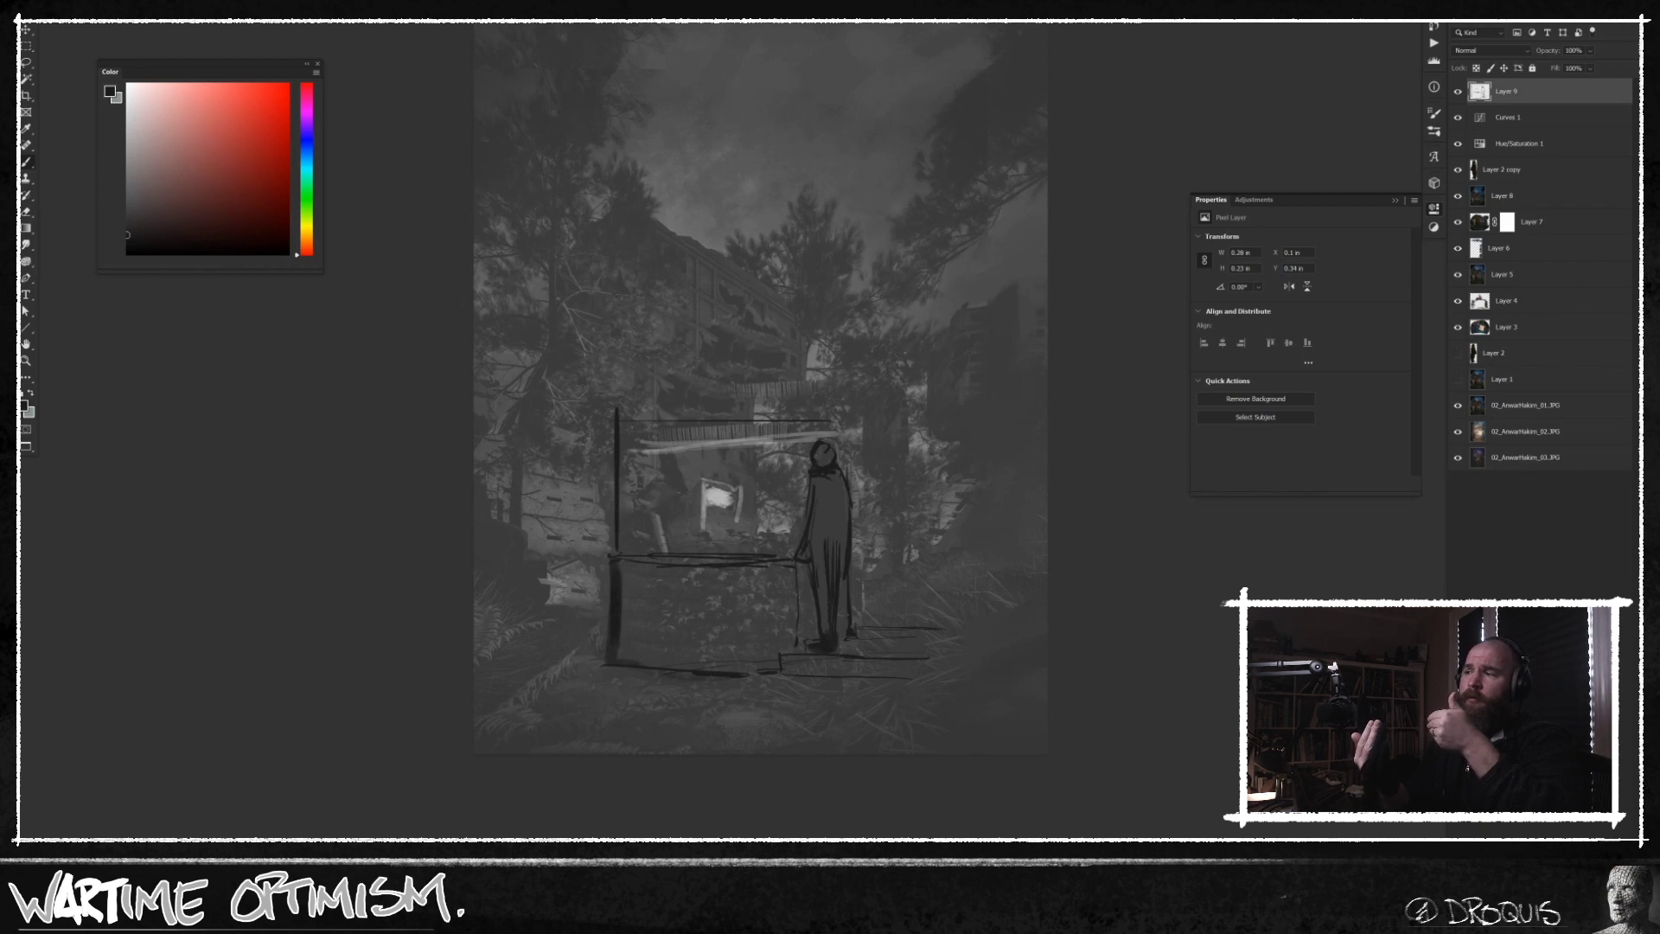
pyautogui.moveTo(845, 472); pyautogui.dragTo(840, 541)
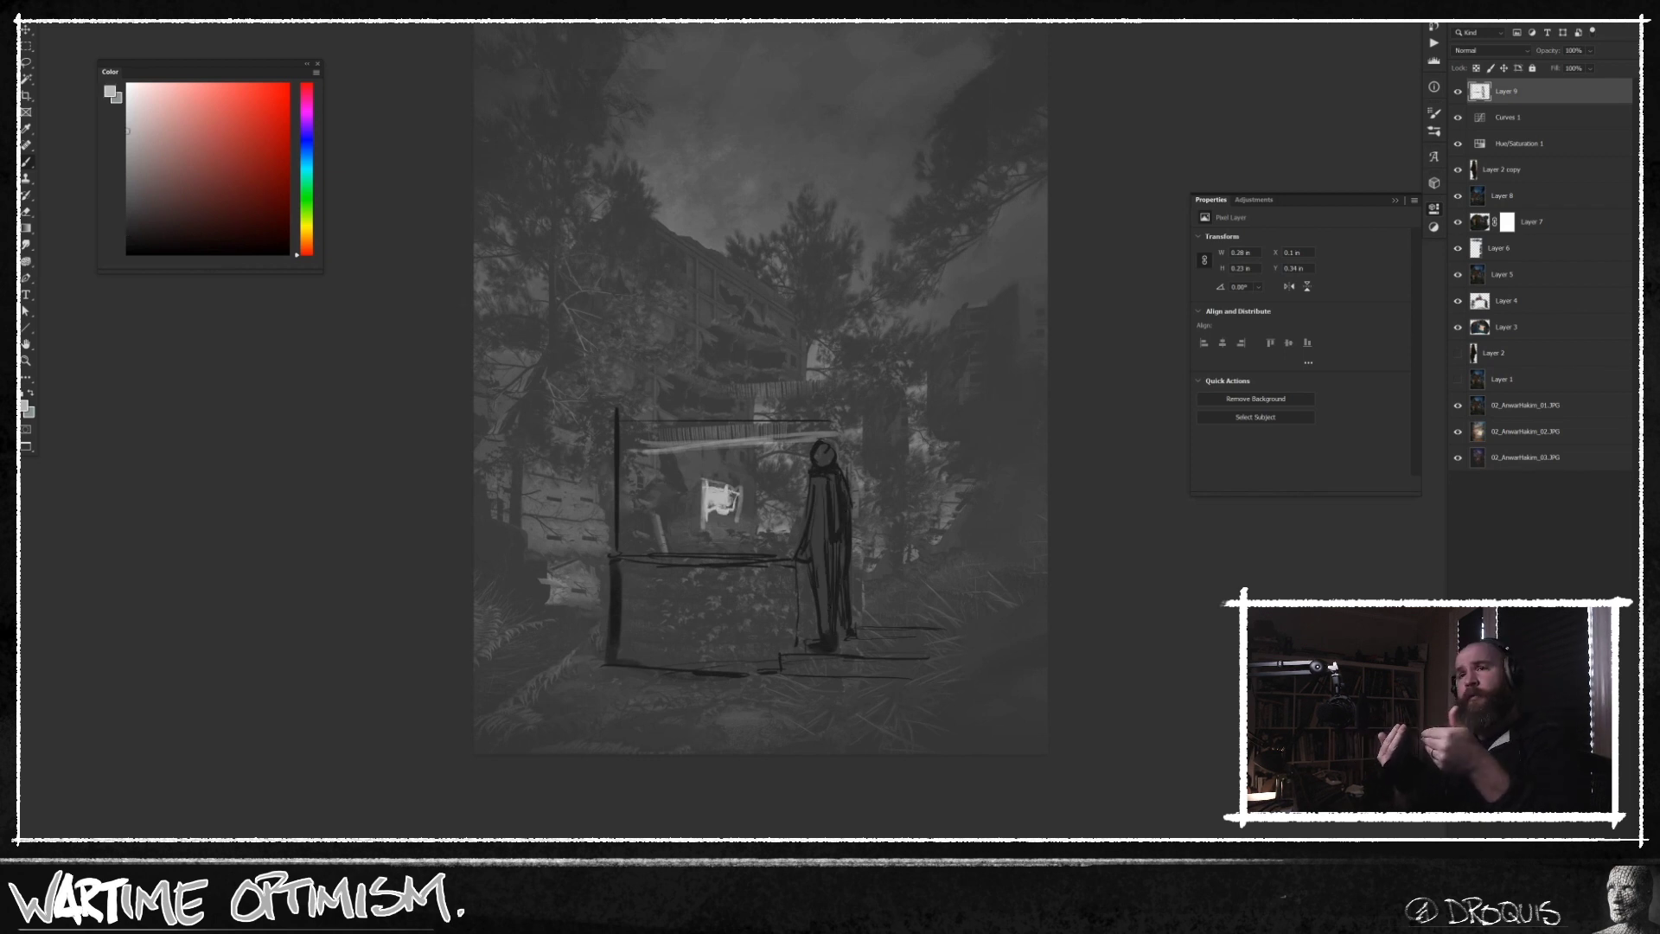
pyautogui.keyDown('alt'); pyautogui.click(842, 263); pyautogui.keyUp('alt')
pyautogui.moveTo(751, 526); pyautogui.dragTo(683, 551)
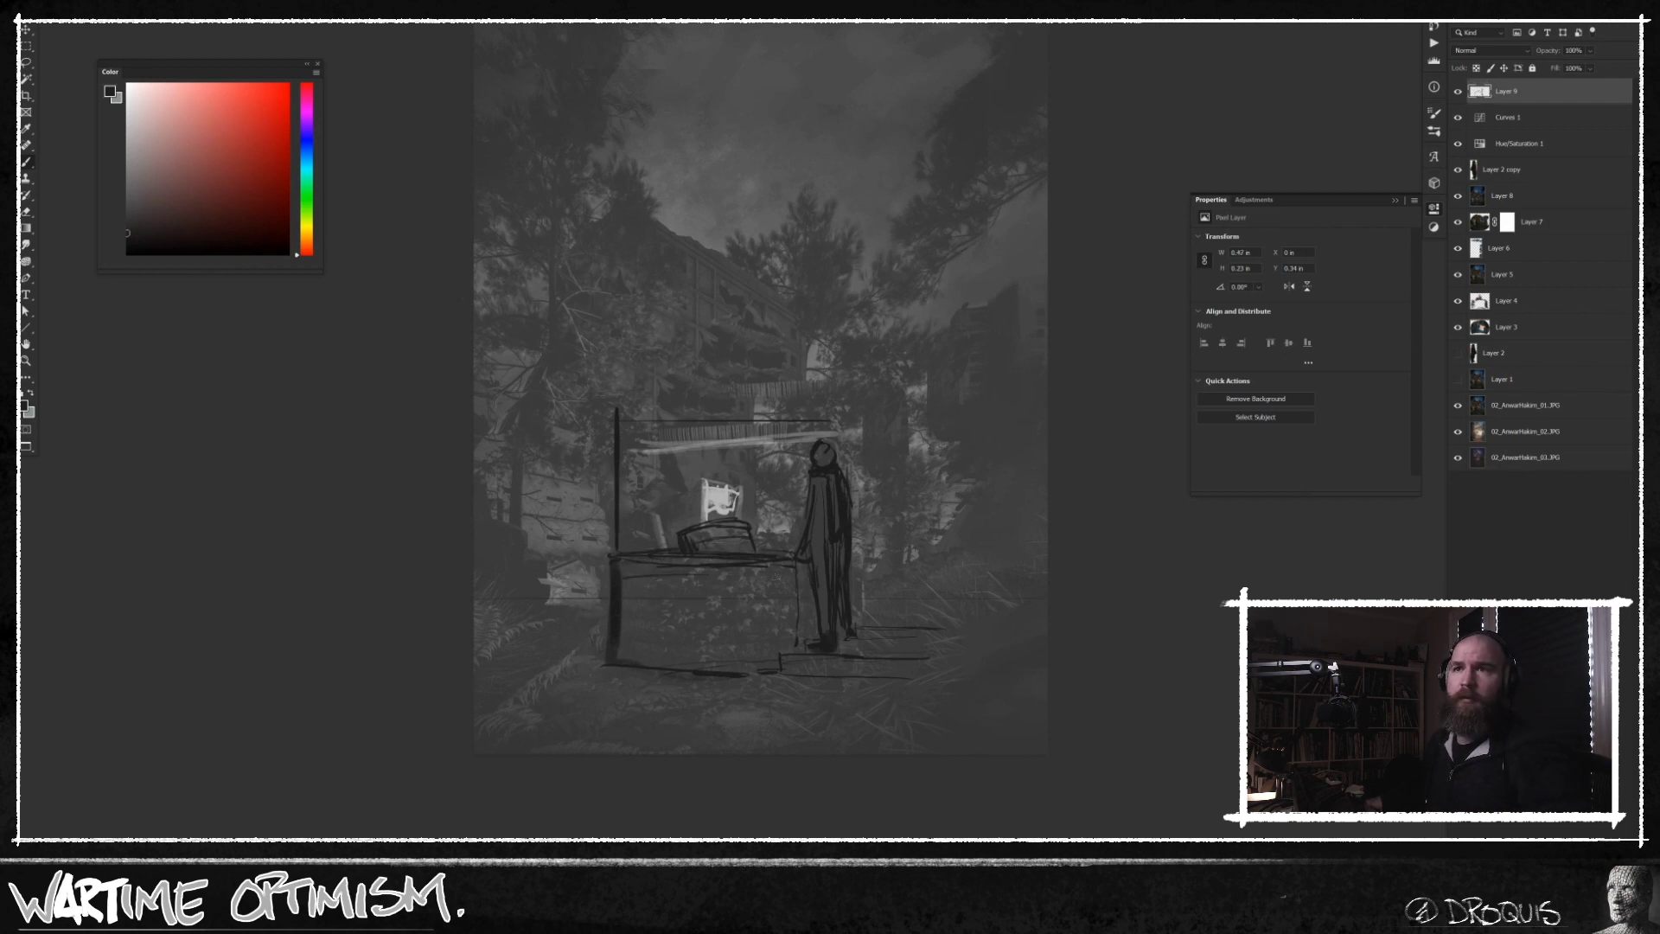
pyautogui.moveTo(623, 638); pyautogui.dragTo(820, 636)
pyautogui.moveTo(591, 649); pyautogui.dragTo(519, 721)
# Step: Sketch dark overhead branches across the top and upper right
pyautogui.moveTo(635, 25); pyautogui.dragTo(581, 114)
pyautogui.scroll(2, 759, 420)
pyautogui.moveTo(631, 220); pyautogui.dragTo(518, 276)
pyautogui.moveTo(722, 99); pyautogui.dragTo(645, 143)
pyautogui.moveTo(510, 52); pyautogui.dragTo(528, 95)
pyautogui.moveTo(510, 139); pyautogui.dragTo(536, 168)
pyautogui.moveTo(918, 247); pyautogui.dragTo(895, 277)
pyautogui.moveTo(929, 287); pyautogui.dragTo(882, 326)
pyautogui.moveTo(969, 291); pyautogui.dragTo(900, 354)
pyautogui.moveTo(1044, 50); pyautogui.dragTo(1028, 113)
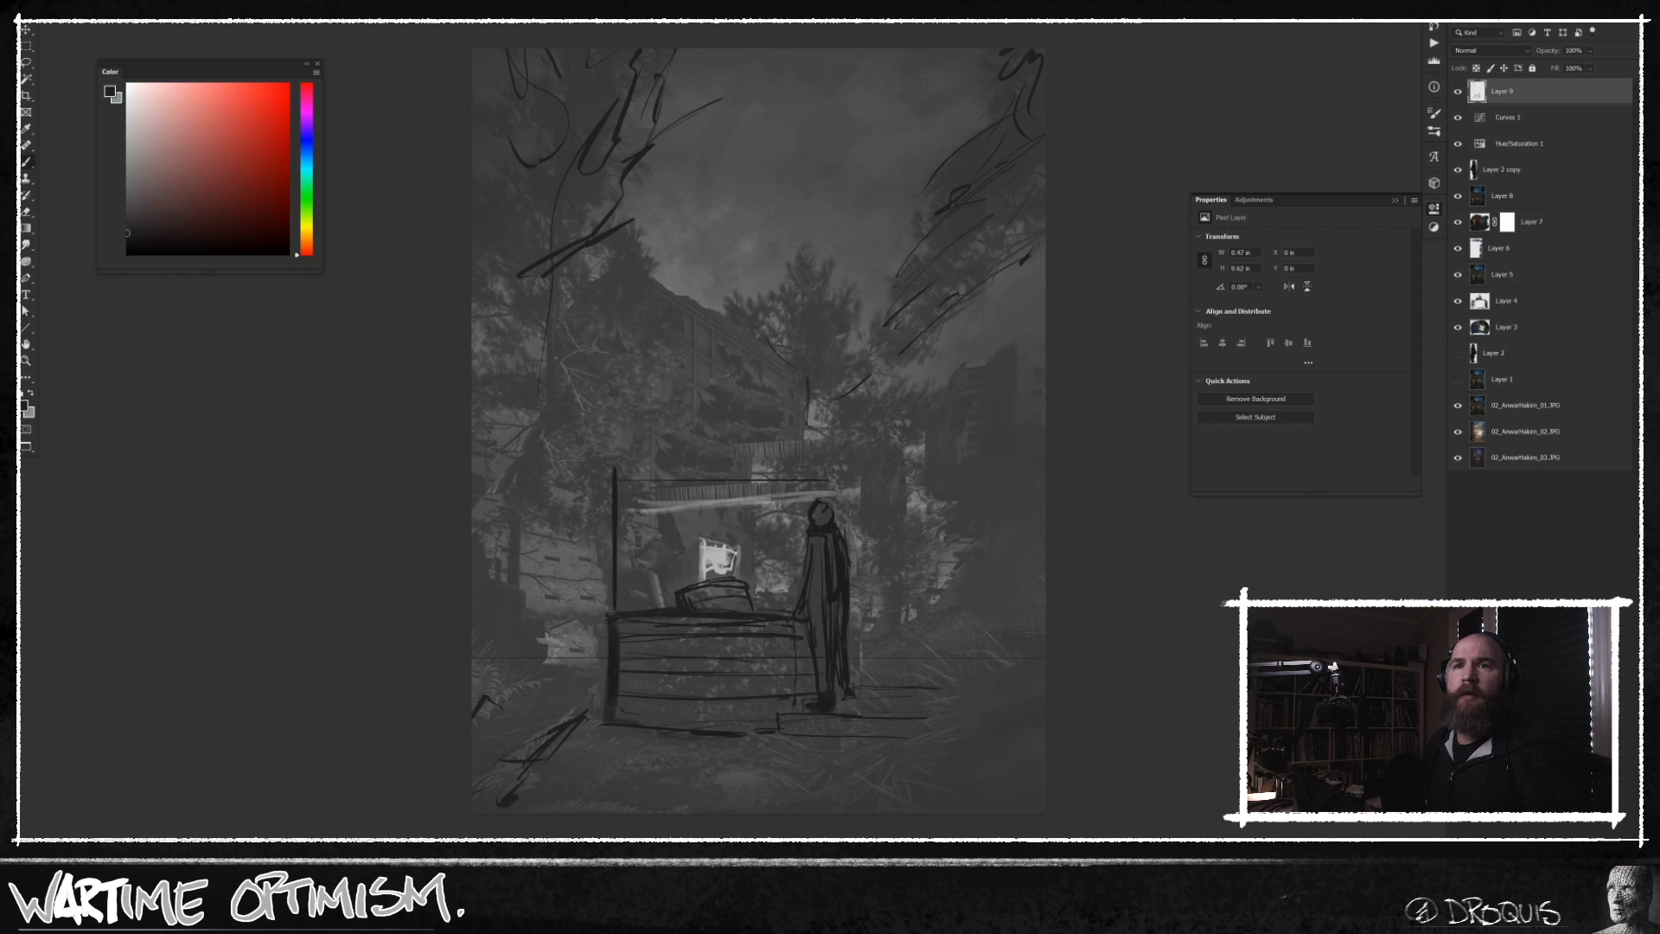
# Step: Sketch the building's roof lines and the left building's edges
pyautogui.moveTo(628, 253); pyautogui.dragTo(772, 356)
pyautogui.moveTo(791, 386); pyautogui.dragTo(794, 417)
pyautogui.moveTo(666, 298); pyautogui.dragTo(769, 359)
pyautogui.moveTo(596, 251)
pyautogui.mouseDown()
pyautogui.moveTo(609, 267)
pyautogui.moveTo(476, 316)
pyautogui.mouseUp()
pyautogui.moveTo(476, 452); pyautogui.dragTo(579, 478)
pyautogui.moveTo(511, 229); pyautogui.dragTo(489, 442)
pyautogui.moveTo(506, 290); pyautogui.dragTo(503, 534)
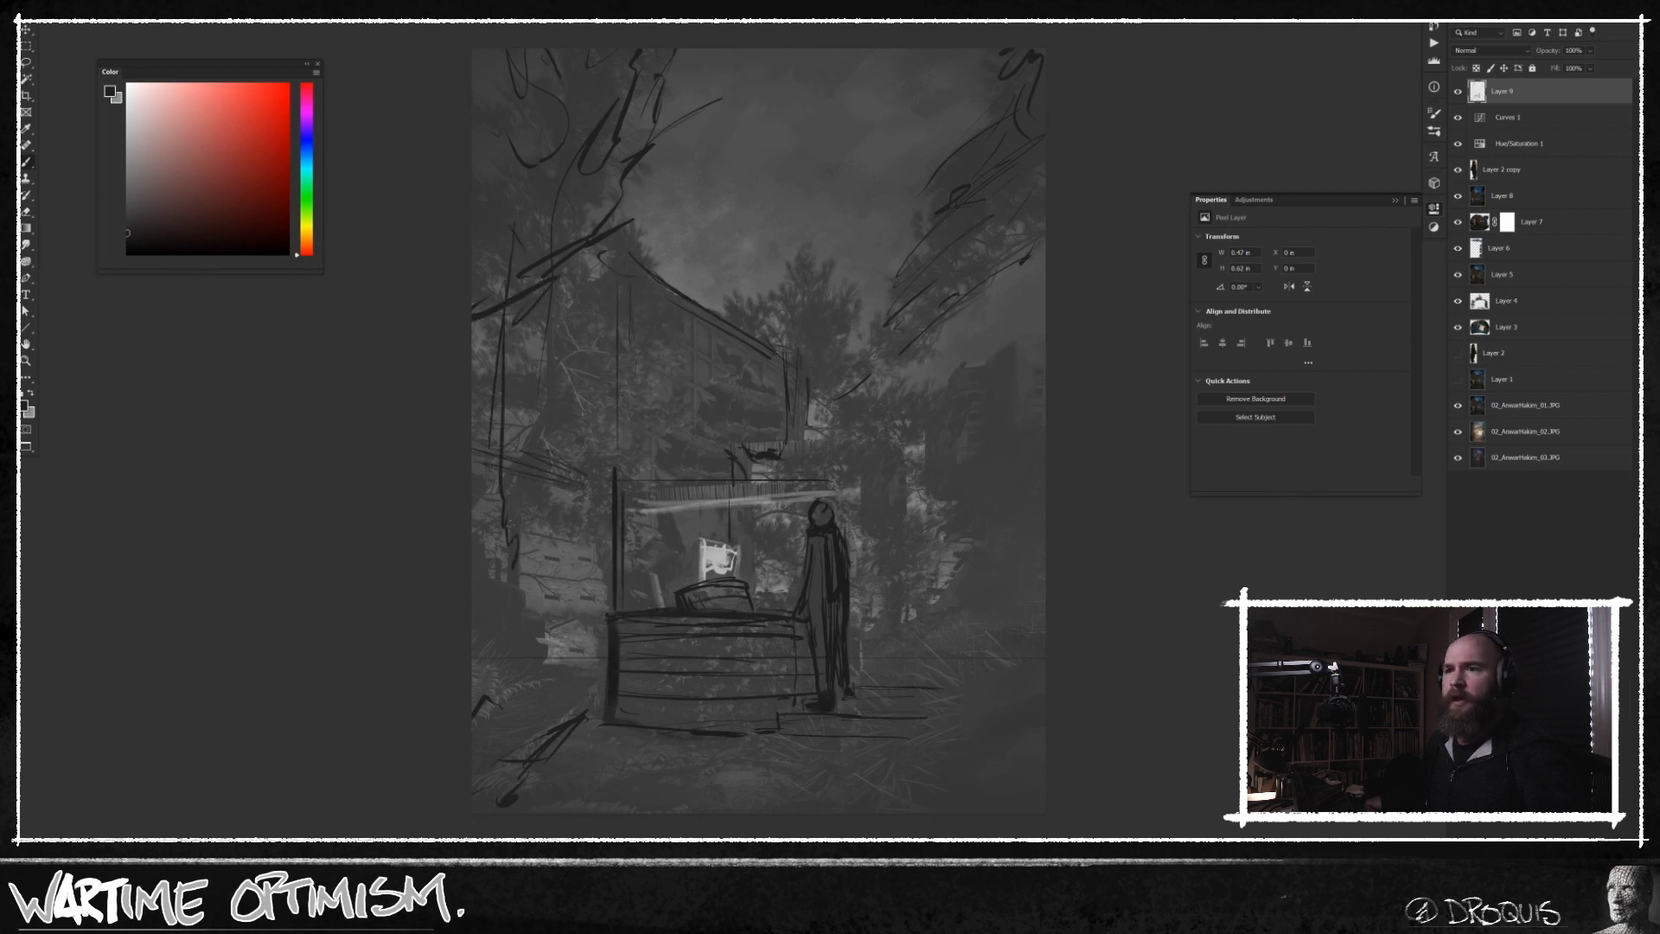
# Step: Rough in the foreground ground with diagonal strokes at lower left and along the bottom
pyautogui.moveTo(586, 670)
pyautogui.mouseDown()
pyautogui.moveTo(518, 713)
pyautogui.moveTo(473, 726)
pyautogui.mouseUp()
pyautogui.moveTo(573, 701); pyautogui.dragTo(495, 761)
pyautogui.moveTo(538, 710)
pyautogui.mouseDown()
pyautogui.moveTo(460, 716)
pyautogui.moveTo(497, 804)
pyautogui.mouseUp()
pyautogui.moveTo(597, 797); pyautogui.dragTo(481, 813)
pyautogui.moveTo(890, 735); pyautogui.dragTo(994, 714)
pyautogui.moveTo(871, 778); pyautogui.dragTo(1042, 791)
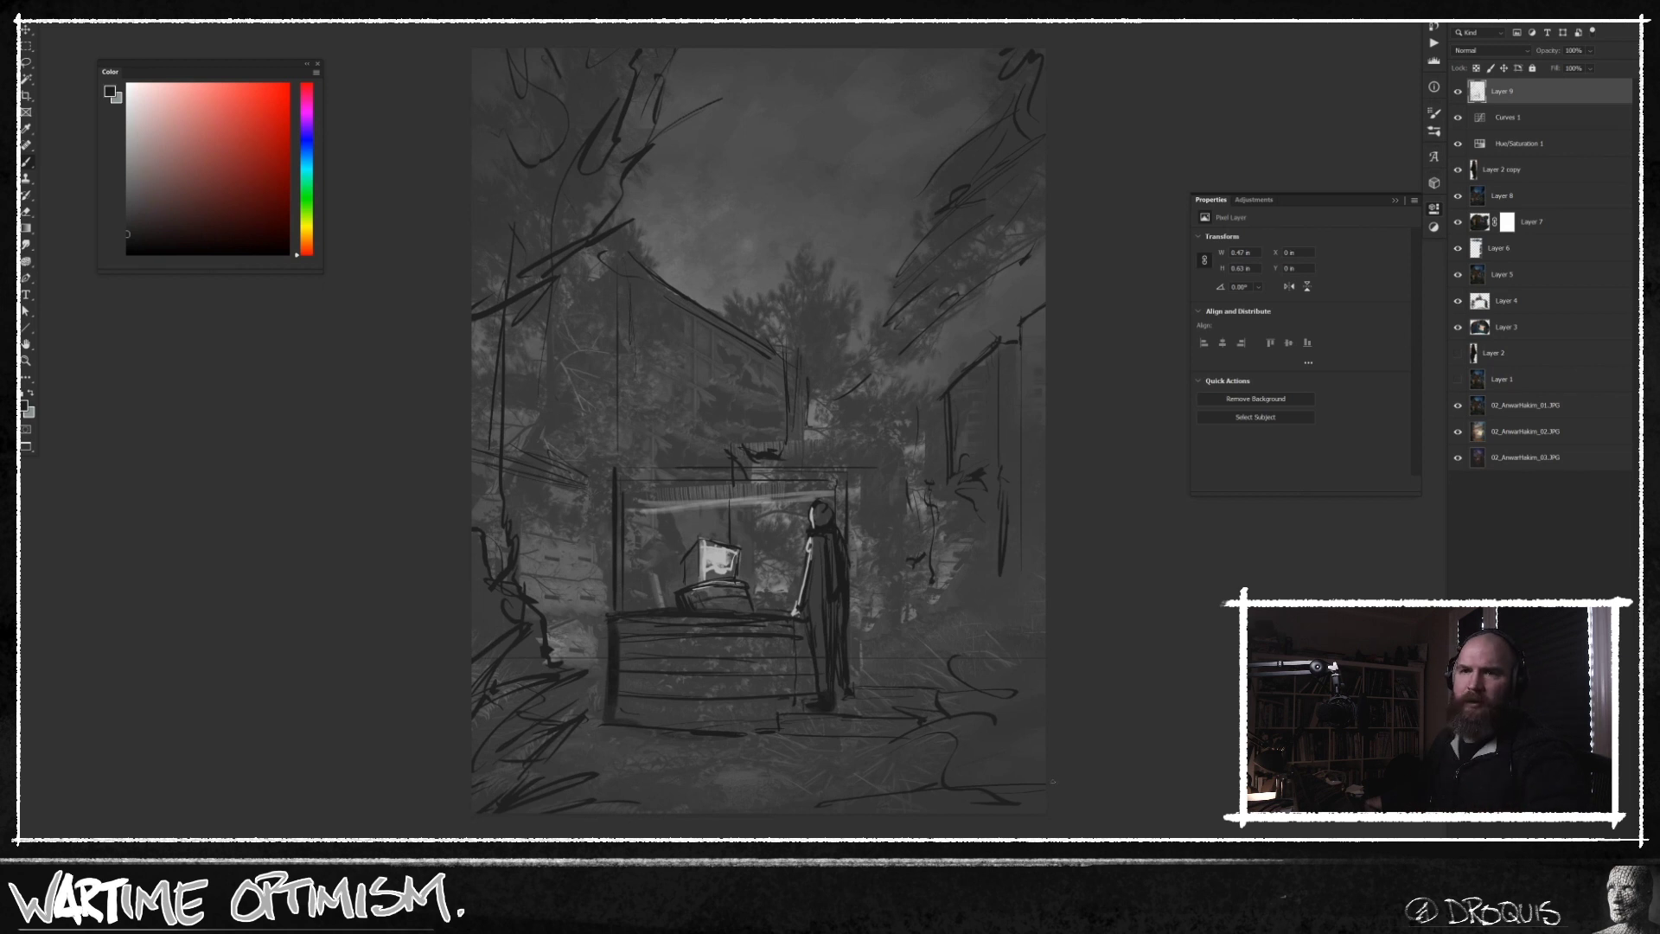
# Step: Add a new empty paint layer and pick a painting brush, keeping Normal blend mode
pyautogui.hotkey('ctrl', 'shift', 'alt', 'n')
pyautogui.rightClick(1166, 658)
pyautogui.doubleClick(1108, 600)
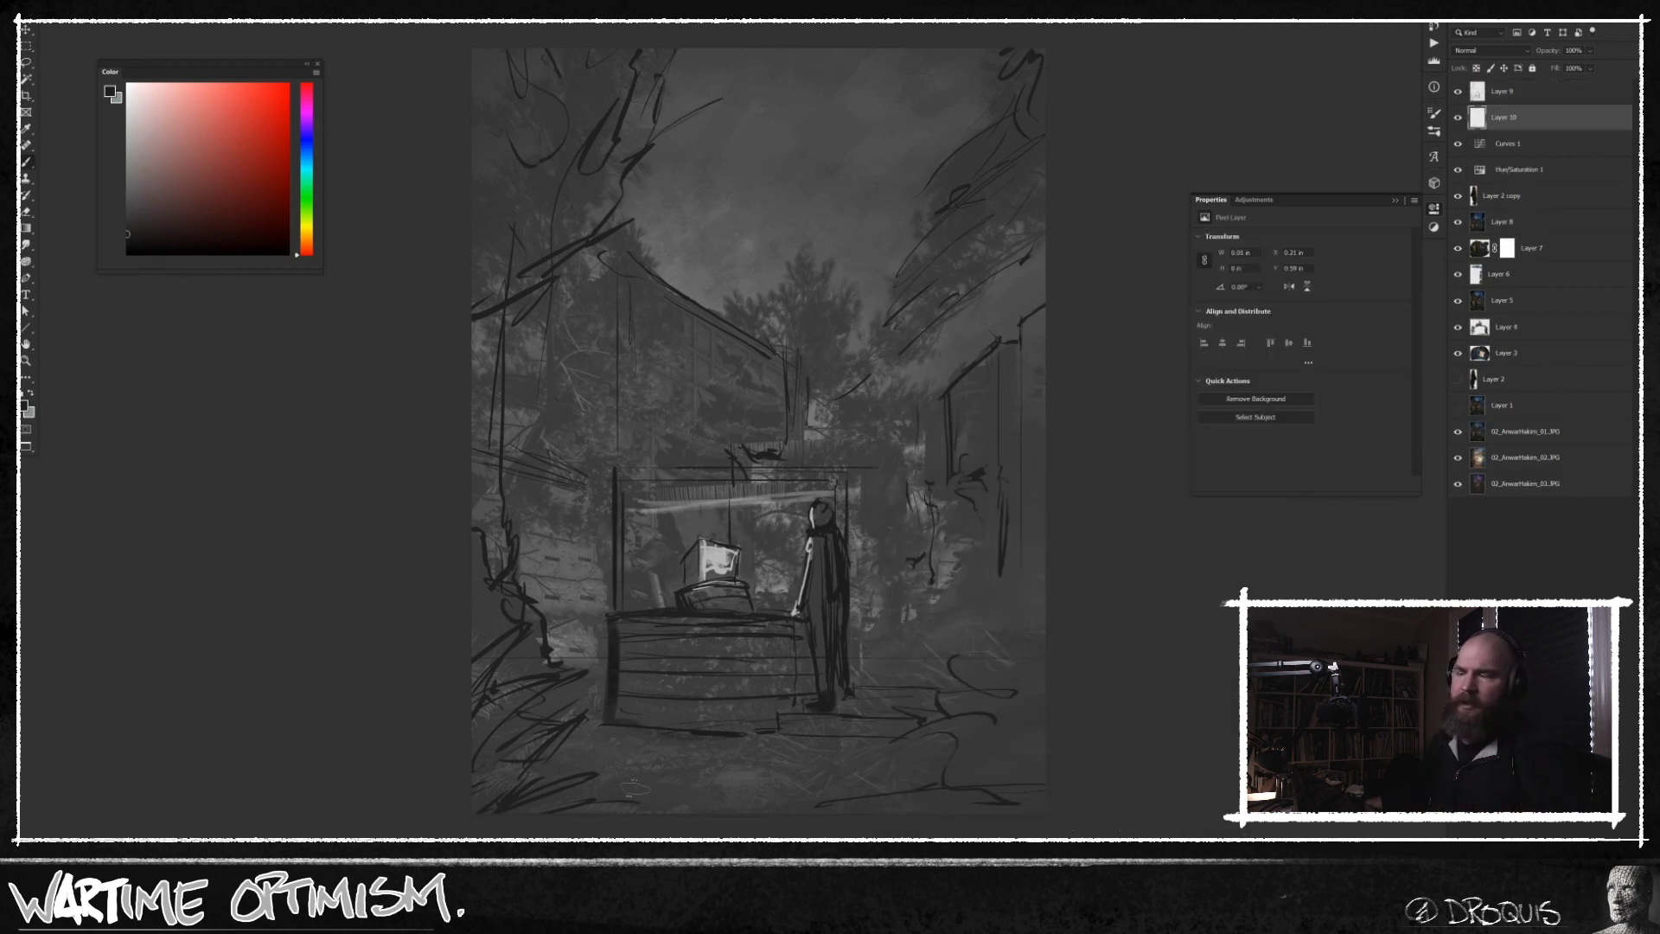
pyautogui.click(1488, 50)
pyautogui.press('Escape')
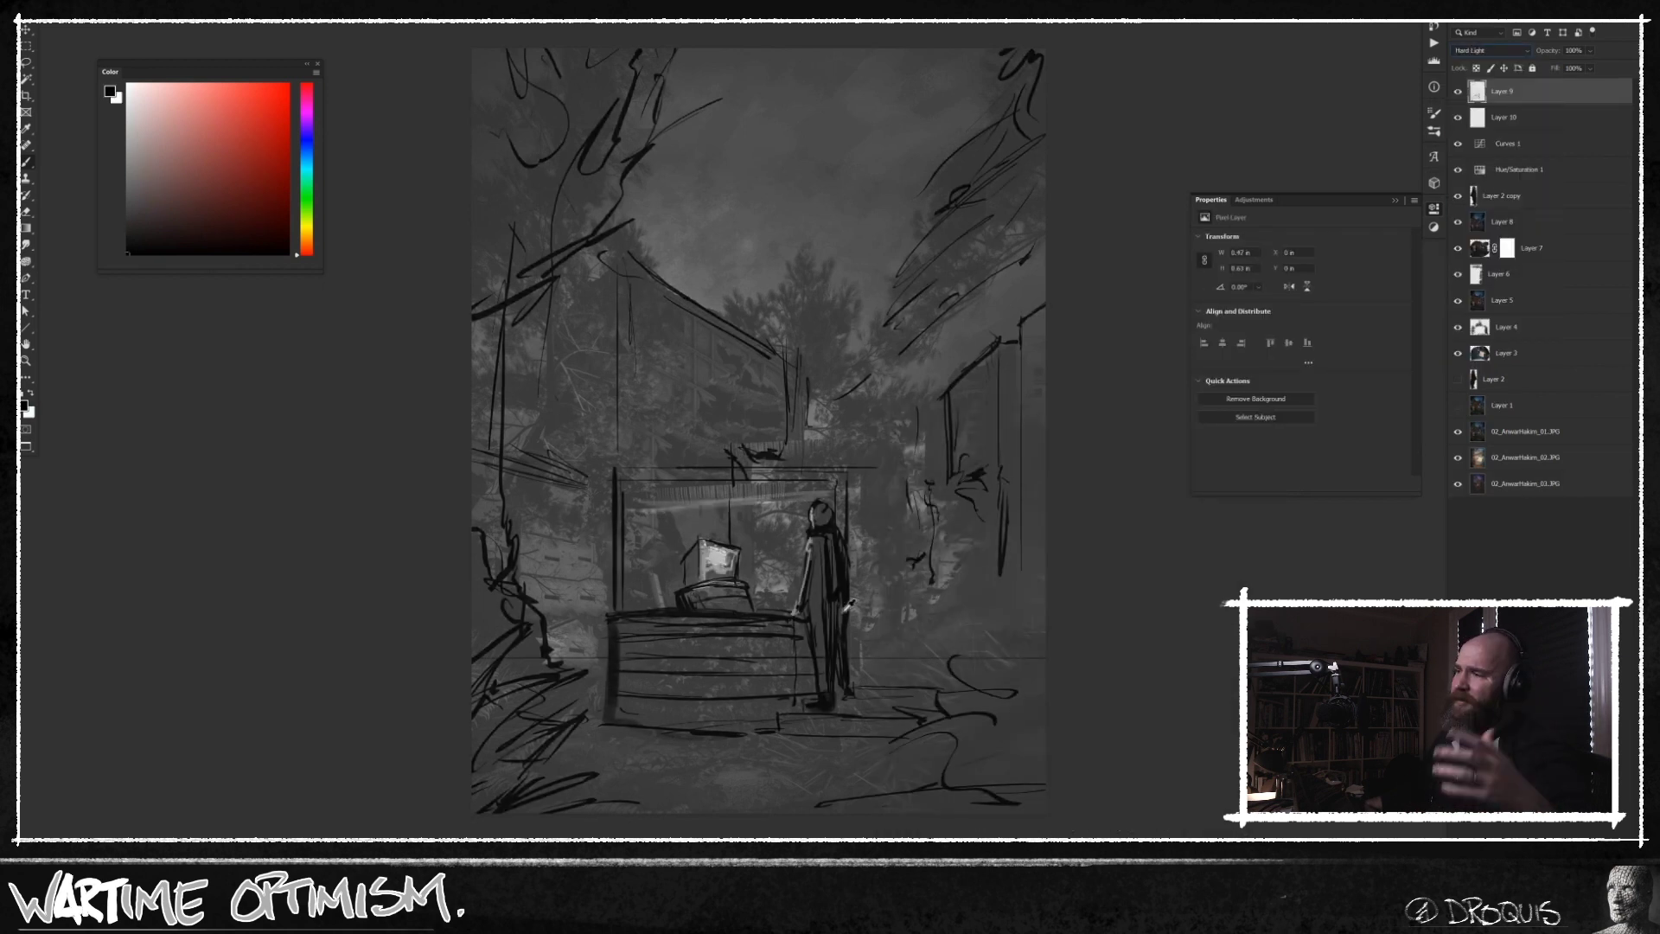
# Step: Block dark masses into the figure, bottom corners, console, window frame and bottom edge
pyautogui.moveTo(853, 595)
pyautogui.mouseDown()
pyautogui.moveTo(819, 605)
pyautogui.moveTo(811, 648)
pyautogui.moveTo(834, 631)
pyautogui.moveTo(834, 571)
pyautogui.mouseUp()
pyautogui.moveTo(553, 796)
pyautogui.mouseDown()
pyautogui.moveTo(484, 761)
pyautogui.moveTo(485, 631)
pyautogui.mouseUp()
pyautogui.moveTo(1037, 752); pyautogui.dragTo(865, 808)
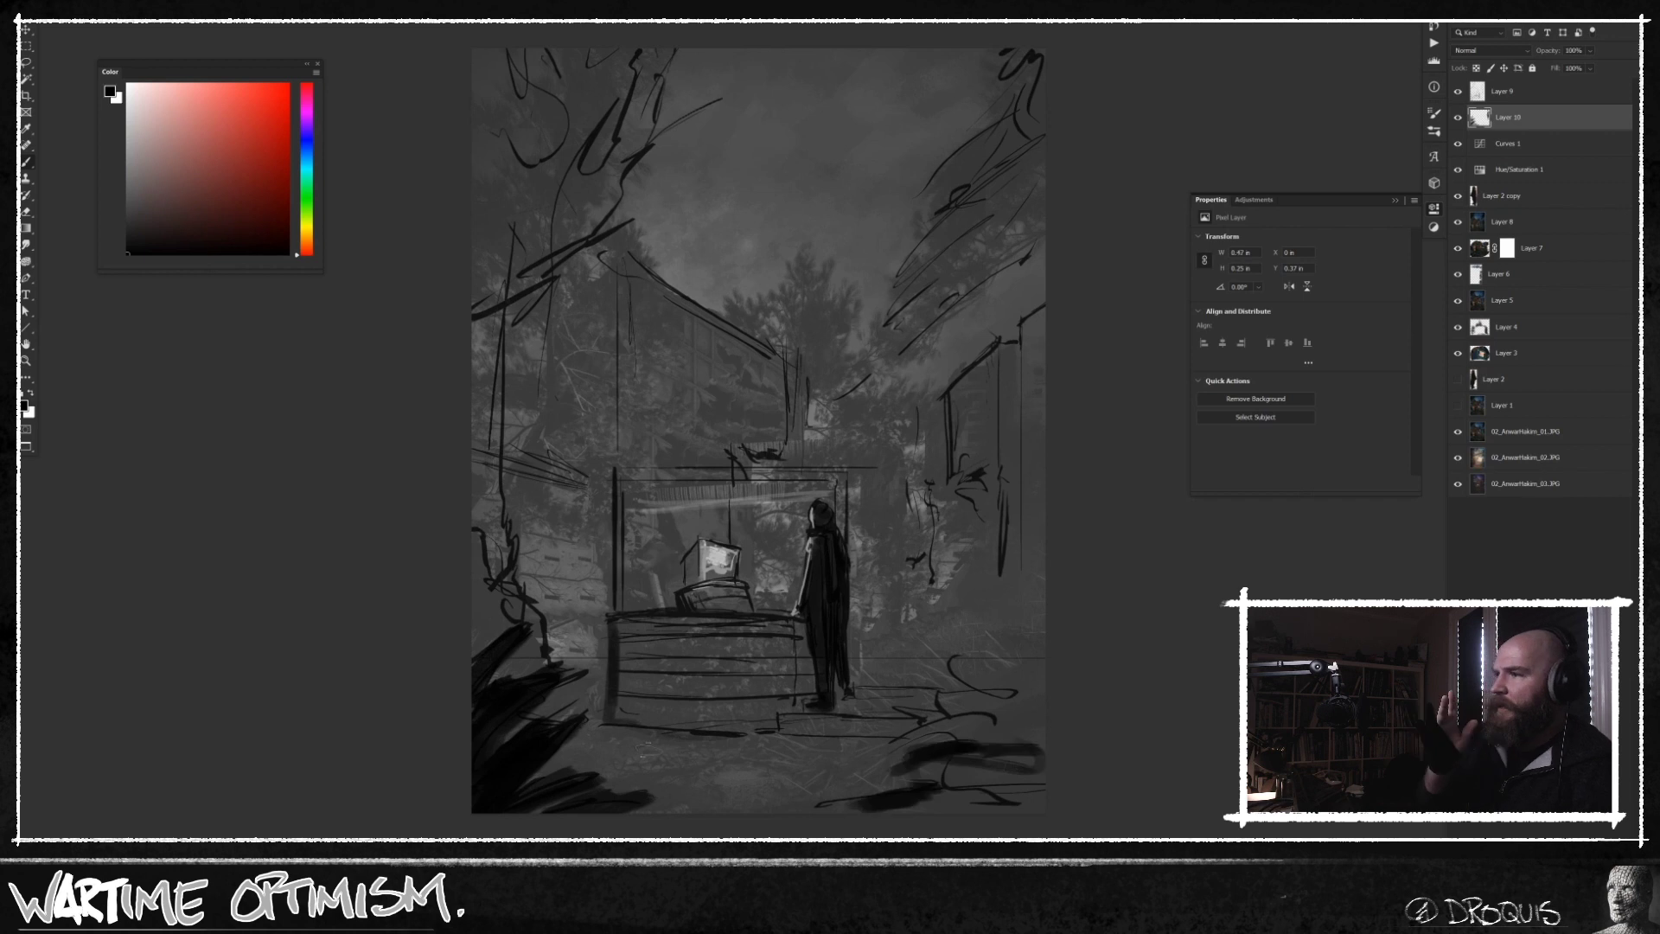
pyautogui.moveTo(625, 679)
pyautogui.mouseDown()
pyautogui.moveTo(625, 627)
pyautogui.moveTo(750, 626)
pyautogui.moveTo(619, 628)
pyautogui.moveTo(795, 670)
pyautogui.moveTo(605, 721)
pyautogui.moveTo(621, 656)
pyautogui.moveTo(657, 704)
pyautogui.moveTo(791, 717)
pyautogui.moveTo(1070, 699)
pyautogui.mouseUp()
pyautogui.moveTo(1037, 635); pyautogui.dragTo(990, 687)
pyautogui.moveTo(612, 471); pyautogui.dragTo(843, 469)
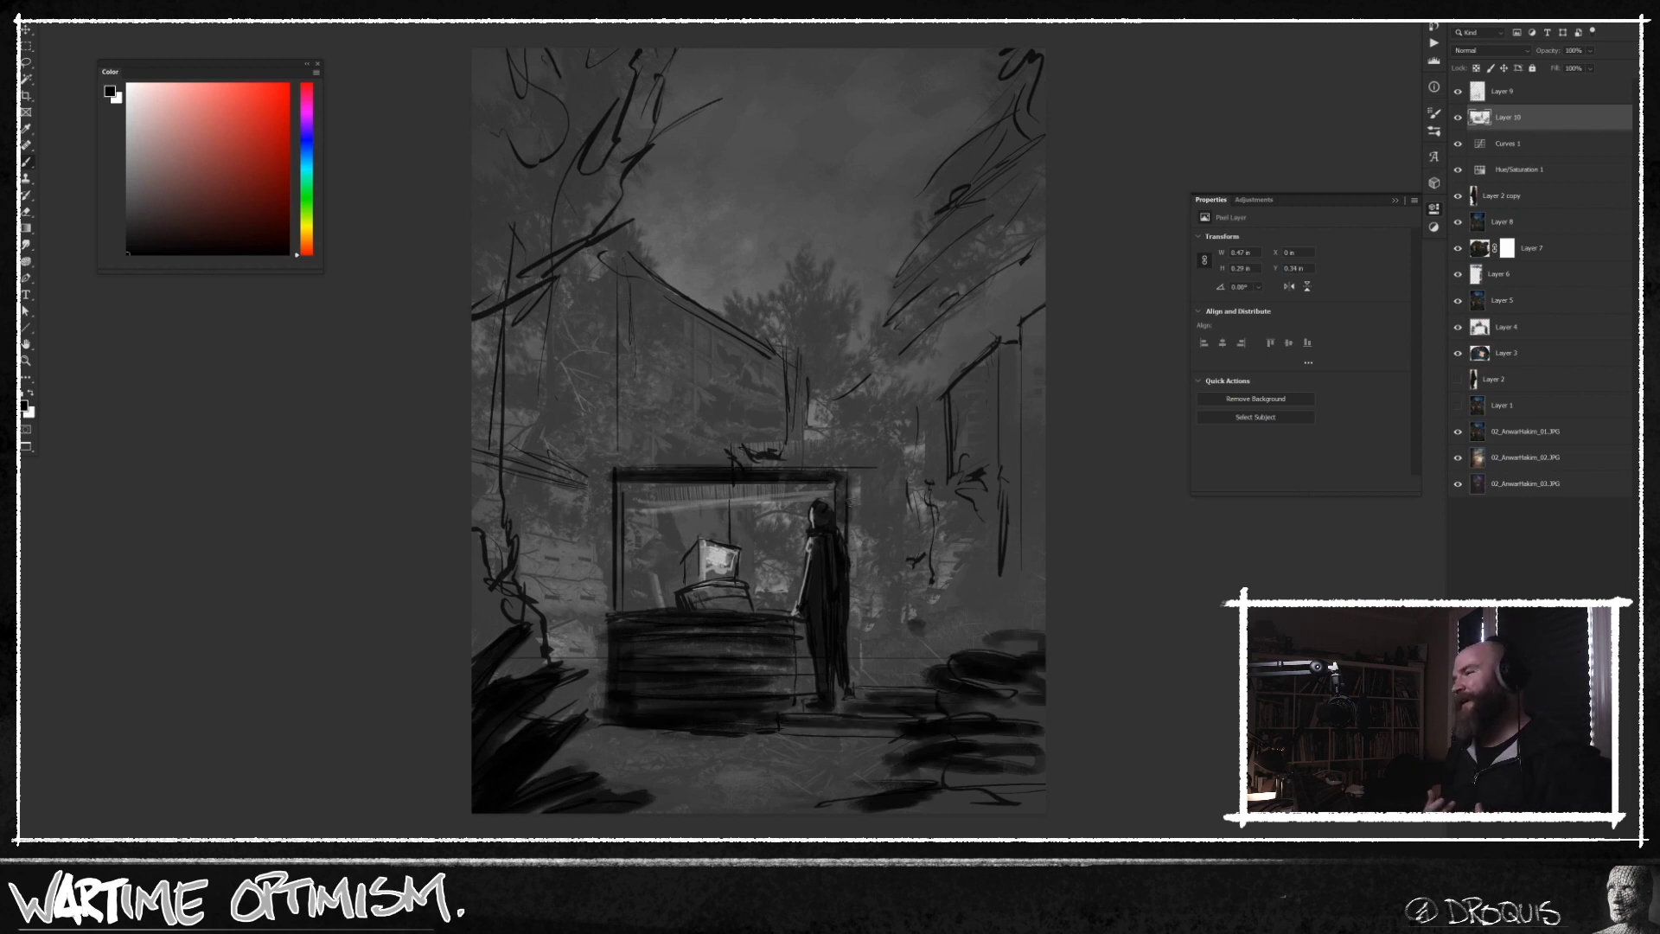
pyautogui.moveTo(615, 480); pyautogui.dragTo(615, 646)
pyautogui.moveTo(620, 739); pyautogui.dragTo(873, 748)
pyautogui.moveTo(653, 796); pyautogui.dragTo(874, 804)
pyautogui.moveTo(568, 769); pyautogui.dragTo(913, 774)
# Step: Paint dark foliage across the top corners and a tree trunk down the left edge
pyautogui.scroll(-1, 954, 549)
pyautogui.moveTo(943, 272); pyautogui.dragTo(1024, 190)
pyautogui.moveTo(1034, 108); pyautogui.dragTo(899, 355)
pyautogui.moveTo(713, 103); pyautogui.dragTo(583, 259)
pyautogui.moveTo(662, 91); pyautogui.dragTo(553, 259)
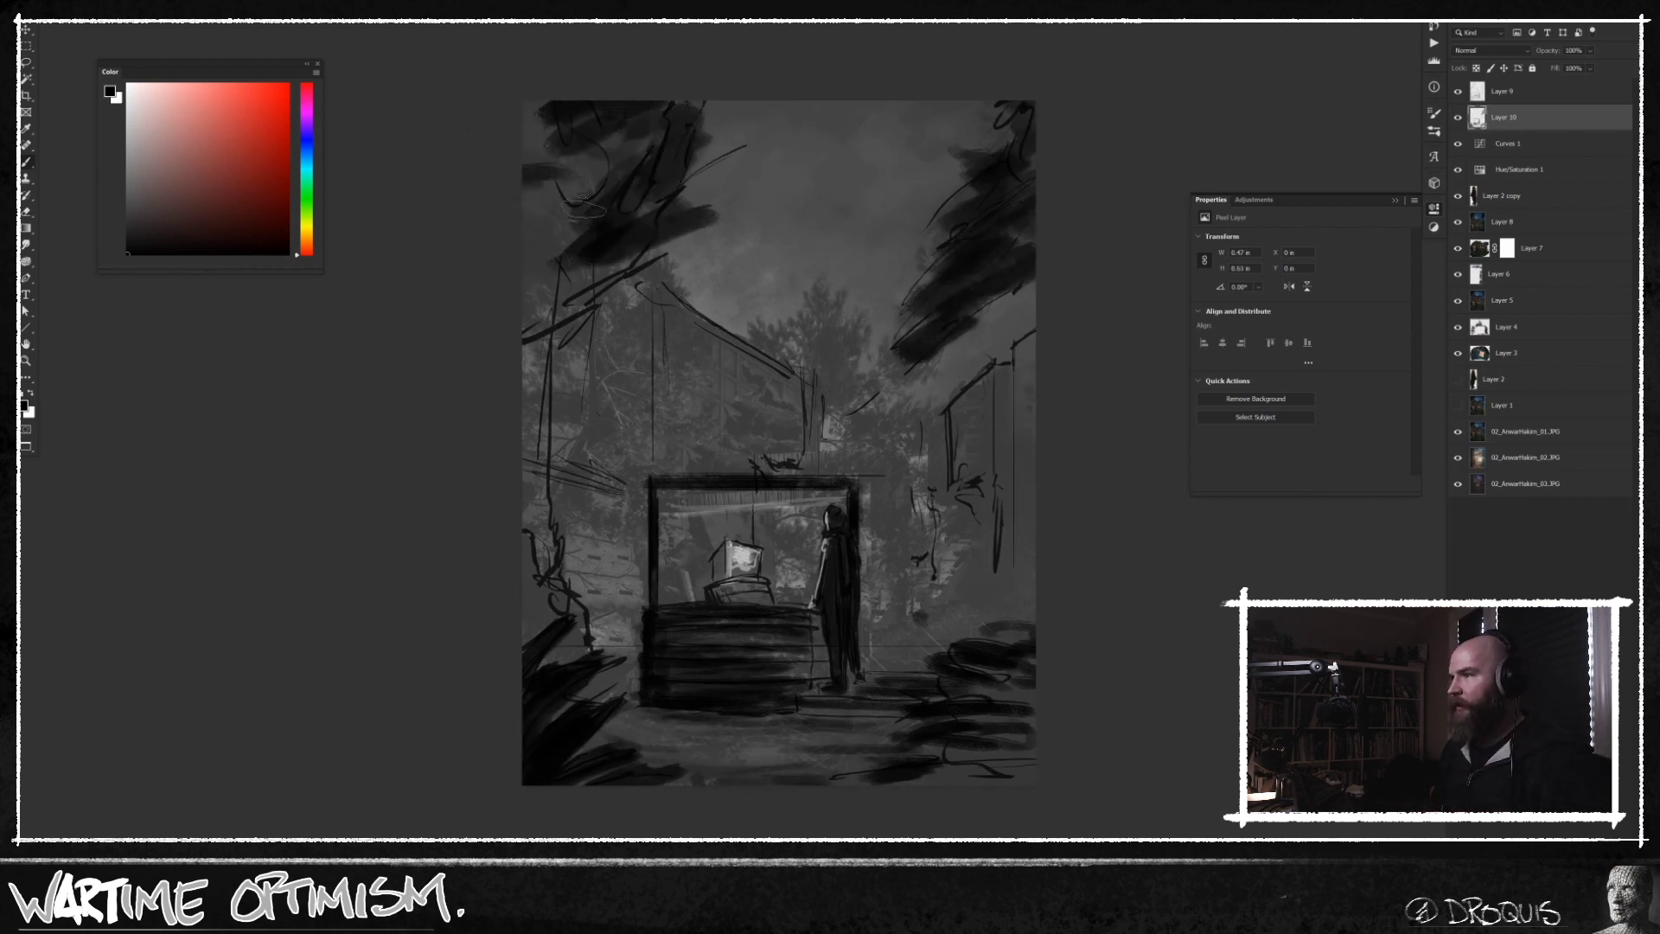
pyautogui.moveTo(605, 108); pyautogui.dragTo(536, 338)
pyautogui.moveTo(553, 121)
pyautogui.mouseDown()
pyautogui.moveTo(605, 346)
pyautogui.moveTo(546, 553)
pyautogui.moveTo(549, 610)
pyautogui.mouseUp()
# Step: Paint dark grey into the bottom left and across the lower foreground
pyautogui.click(127, 234)
pyautogui.moveTo(536, 540); pyautogui.dragTo(549, 683)
pyautogui.moveTo(561, 596)
pyautogui.mouseDown()
pyautogui.moveTo(585, 705)
pyautogui.moveTo(622, 670)
pyautogui.mouseUp()
pyautogui.moveTo(856, 670); pyautogui.dragTo(1024, 587)
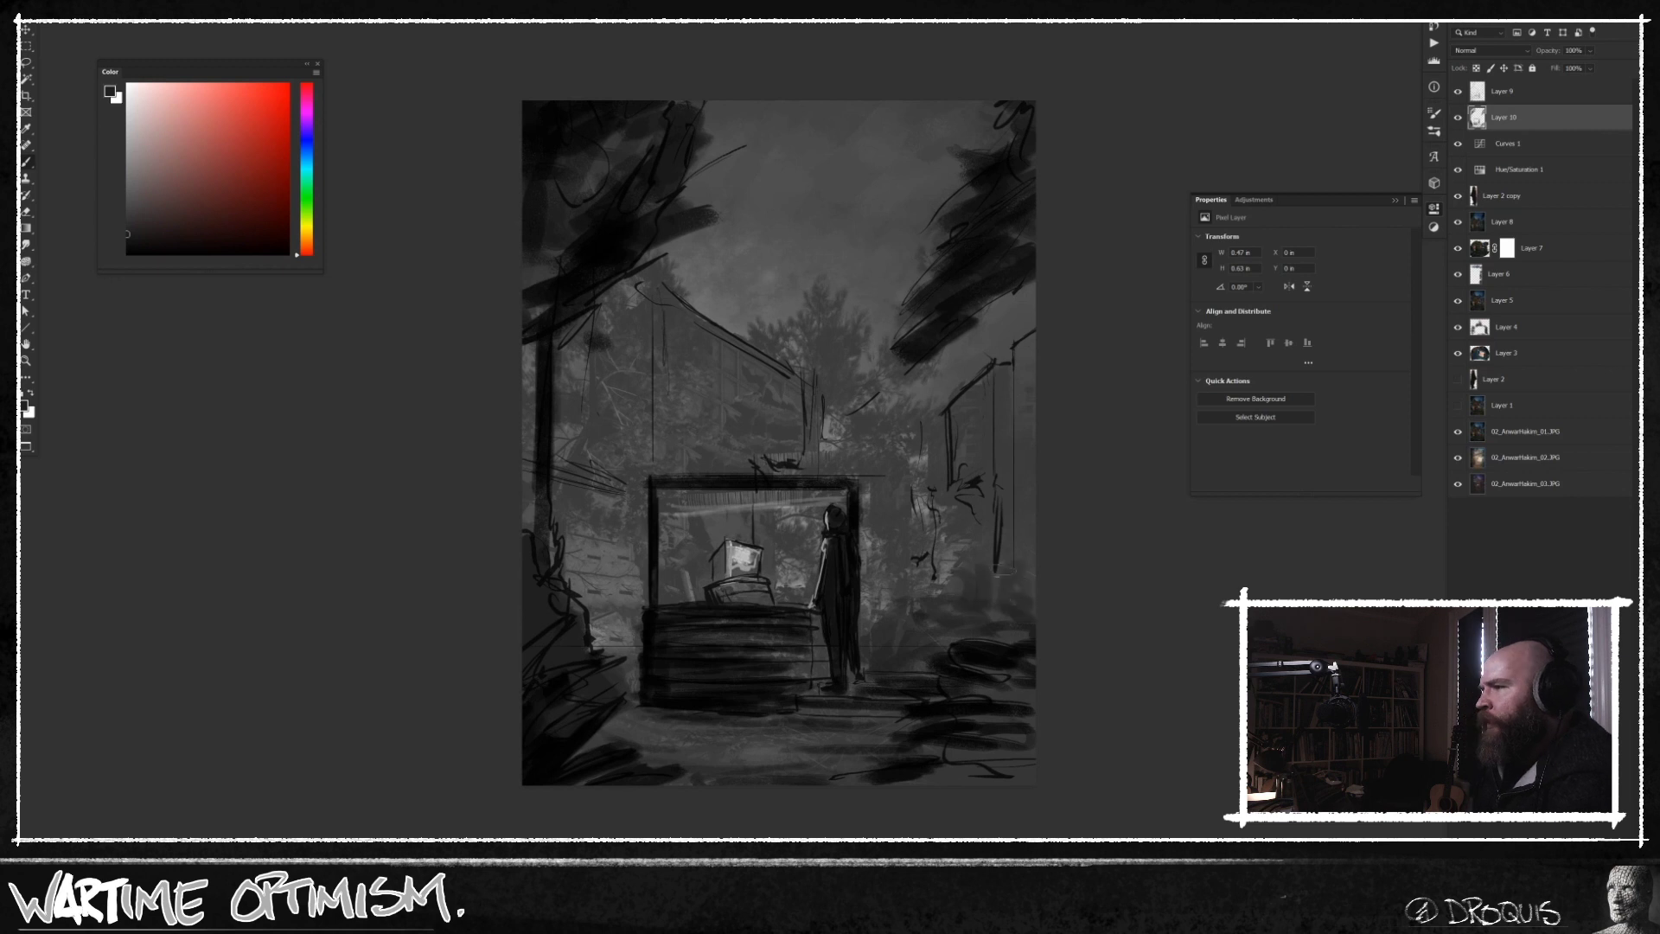
# Step: Flatten the background, sky clouds and building walls into flat light and dark grey planes
pyautogui.moveTo(752, 327)
pyautogui.mouseDown()
pyautogui.moveTo(890, 484)
pyautogui.moveTo(920, 406)
pyautogui.mouseUp()
pyautogui.moveTo(1020, 306)
pyautogui.mouseDown()
pyautogui.moveTo(804, 346)
pyautogui.moveTo(648, 259)
pyautogui.moveTo(528, 432)
pyautogui.mouseUp()
pyautogui.keyDown('alt'); pyautogui.click(826, 349); pyautogui.keyUp('alt')
pyautogui.moveTo(778, 207)
pyautogui.mouseDown()
pyautogui.moveTo(743, 138)
pyautogui.moveTo(795, 234)
pyautogui.mouseUp()
pyautogui.moveTo(898, 527); pyautogui.dragTo(878, 471)
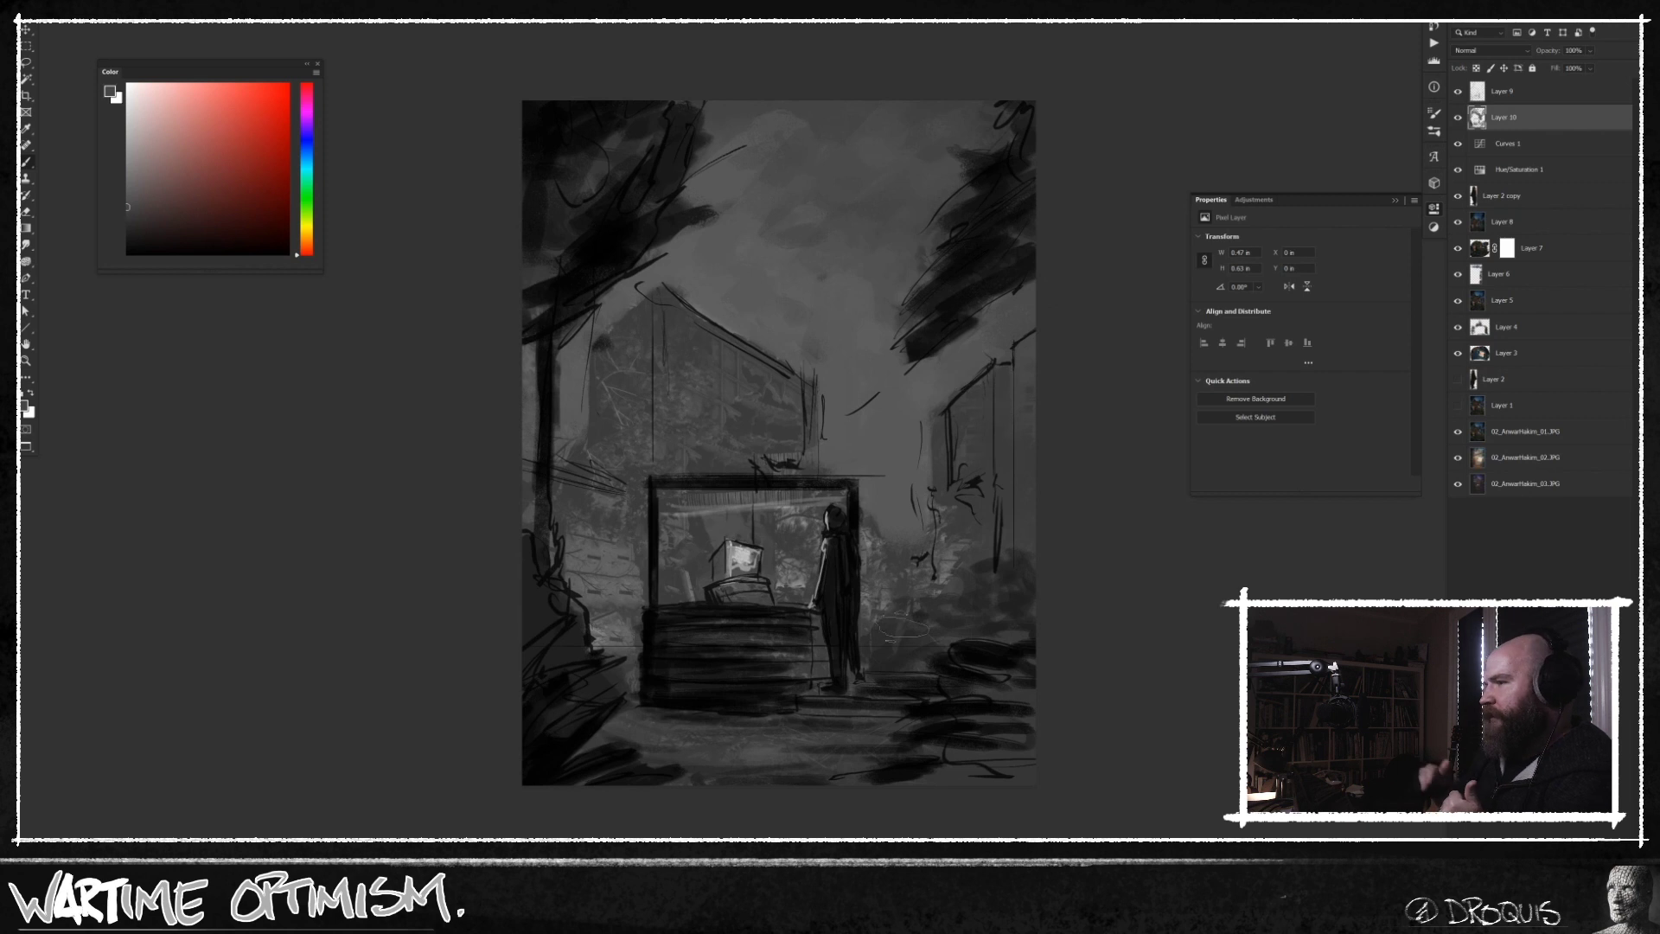
pyautogui.moveTo(602, 387)
pyautogui.mouseDown()
pyautogui.moveTo(642, 440)
pyautogui.moveTo(620, 501)
pyautogui.mouseUp()
pyautogui.moveTo(661, 302)
pyautogui.mouseDown()
pyautogui.moveTo(692, 389)
pyautogui.moveTo(795, 449)
pyautogui.moveTo(761, 518)
pyautogui.moveTo(657, 506)
pyautogui.moveTo(653, 393)
pyautogui.mouseUp()
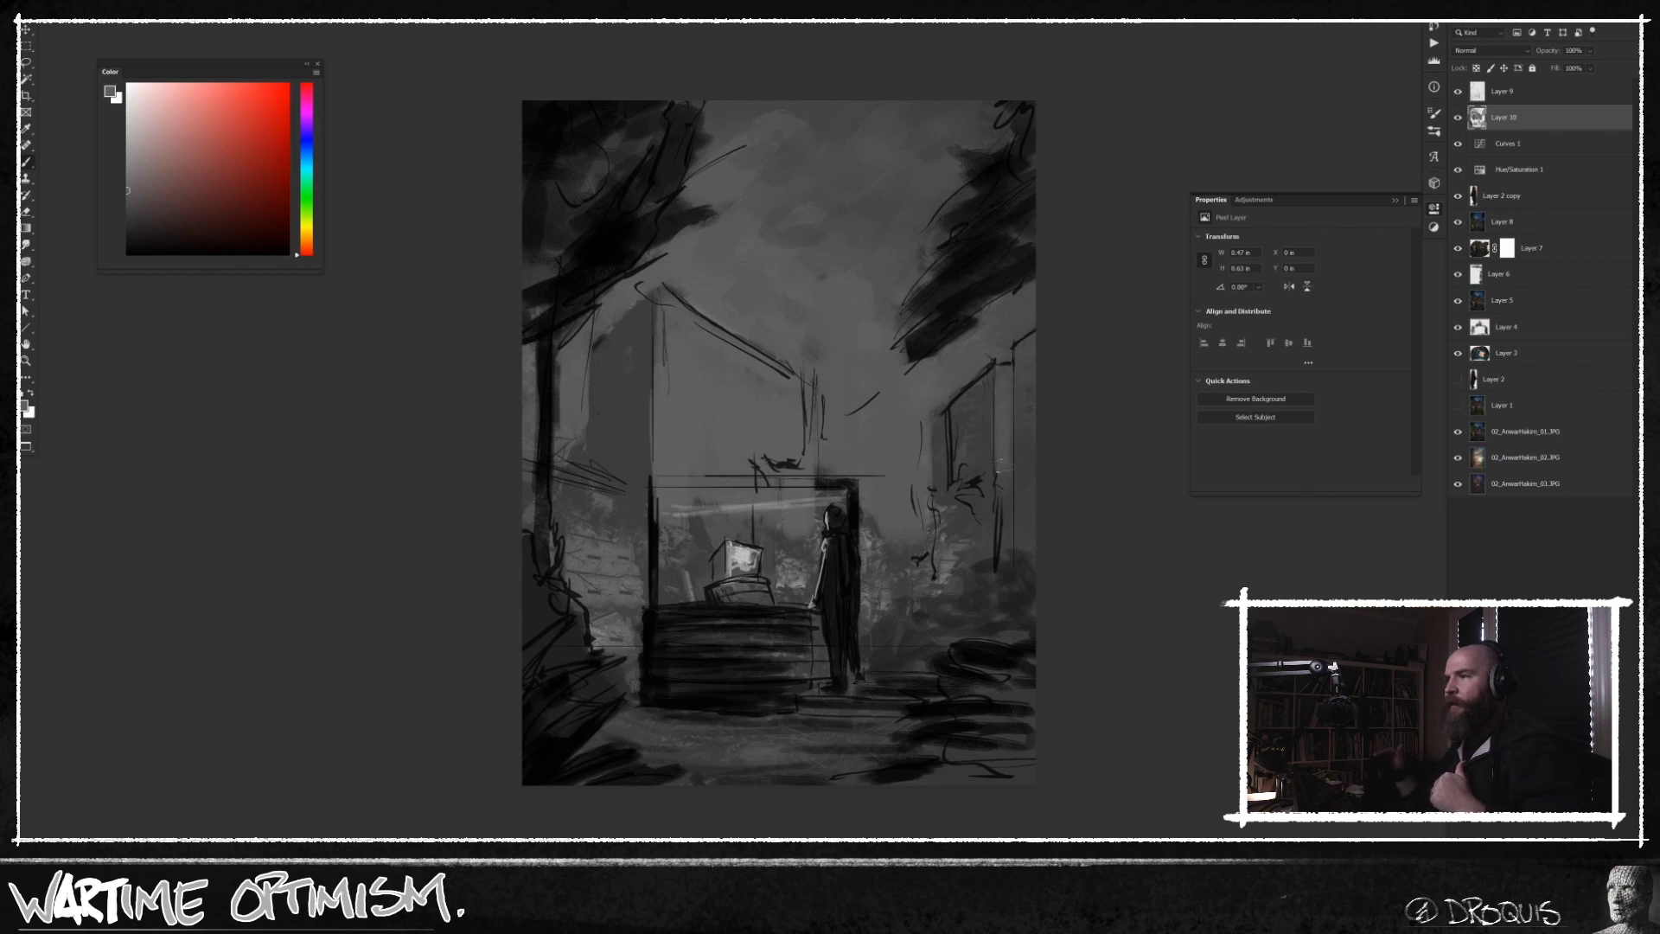
pyautogui.moveTo(934, 506); pyautogui.dragTo(938, 391)
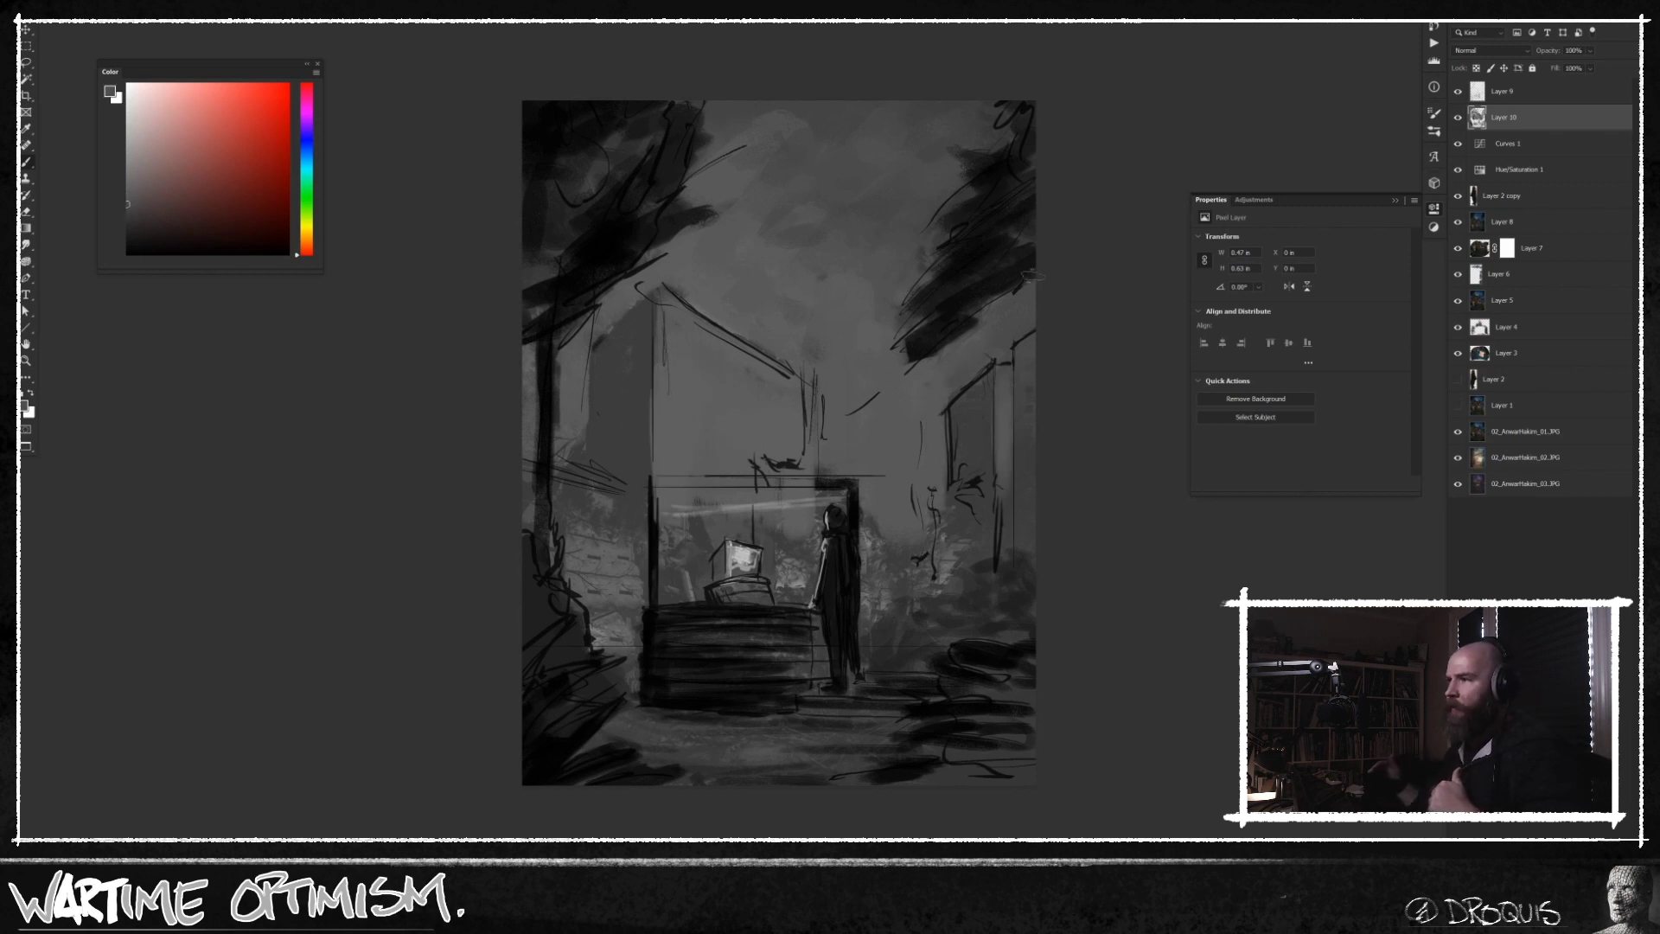
pyautogui.moveTo(951, 545)
pyautogui.mouseDown()
pyautogui.moveTo(907, 519)
pyautogui.moveTo(873, 600)
pyautogui.moveTo(795, 561)
pyautogui.moveTo(614, 553)
pyautogui.moveTo(532, 505)
pyautogui.mouseUp()
# Step: Mirror the painting horizontally, rework the doorway bar and lower-left foreground, and lasso the sky
pyautogui.press('h')
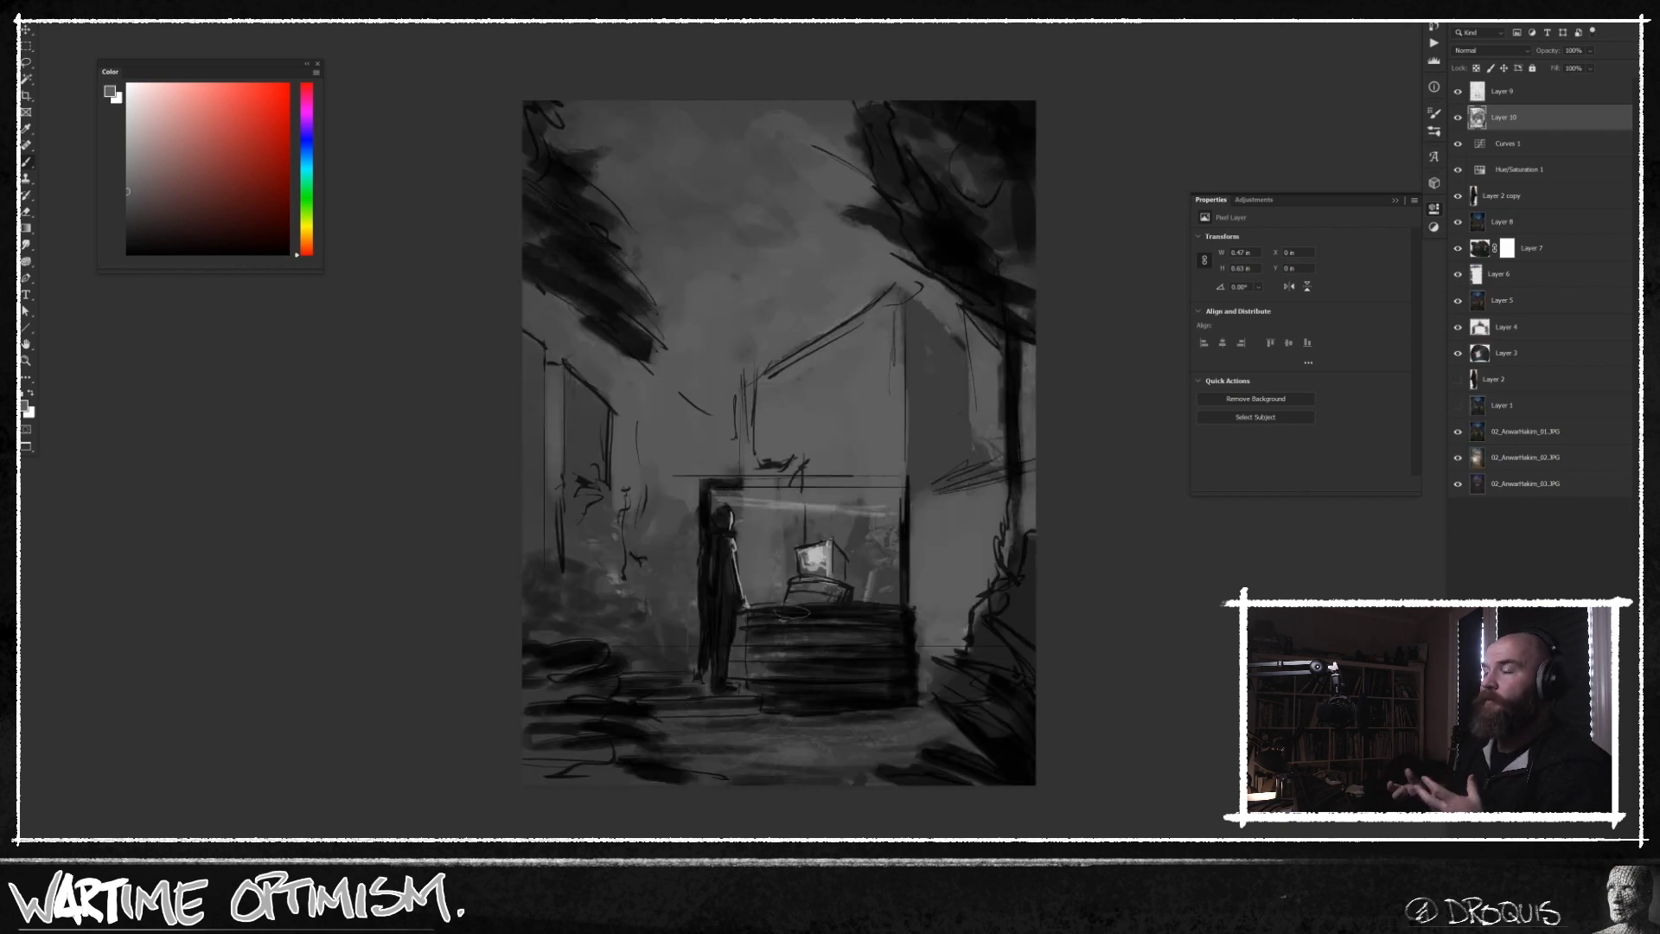
pyautogui.moveTo(726, 481)
pyautogui.mouseDown()
pyautogui.moveTo(903, 480)
pyautogui.moveTo(904, 558)
pyautogui.mouseUp()
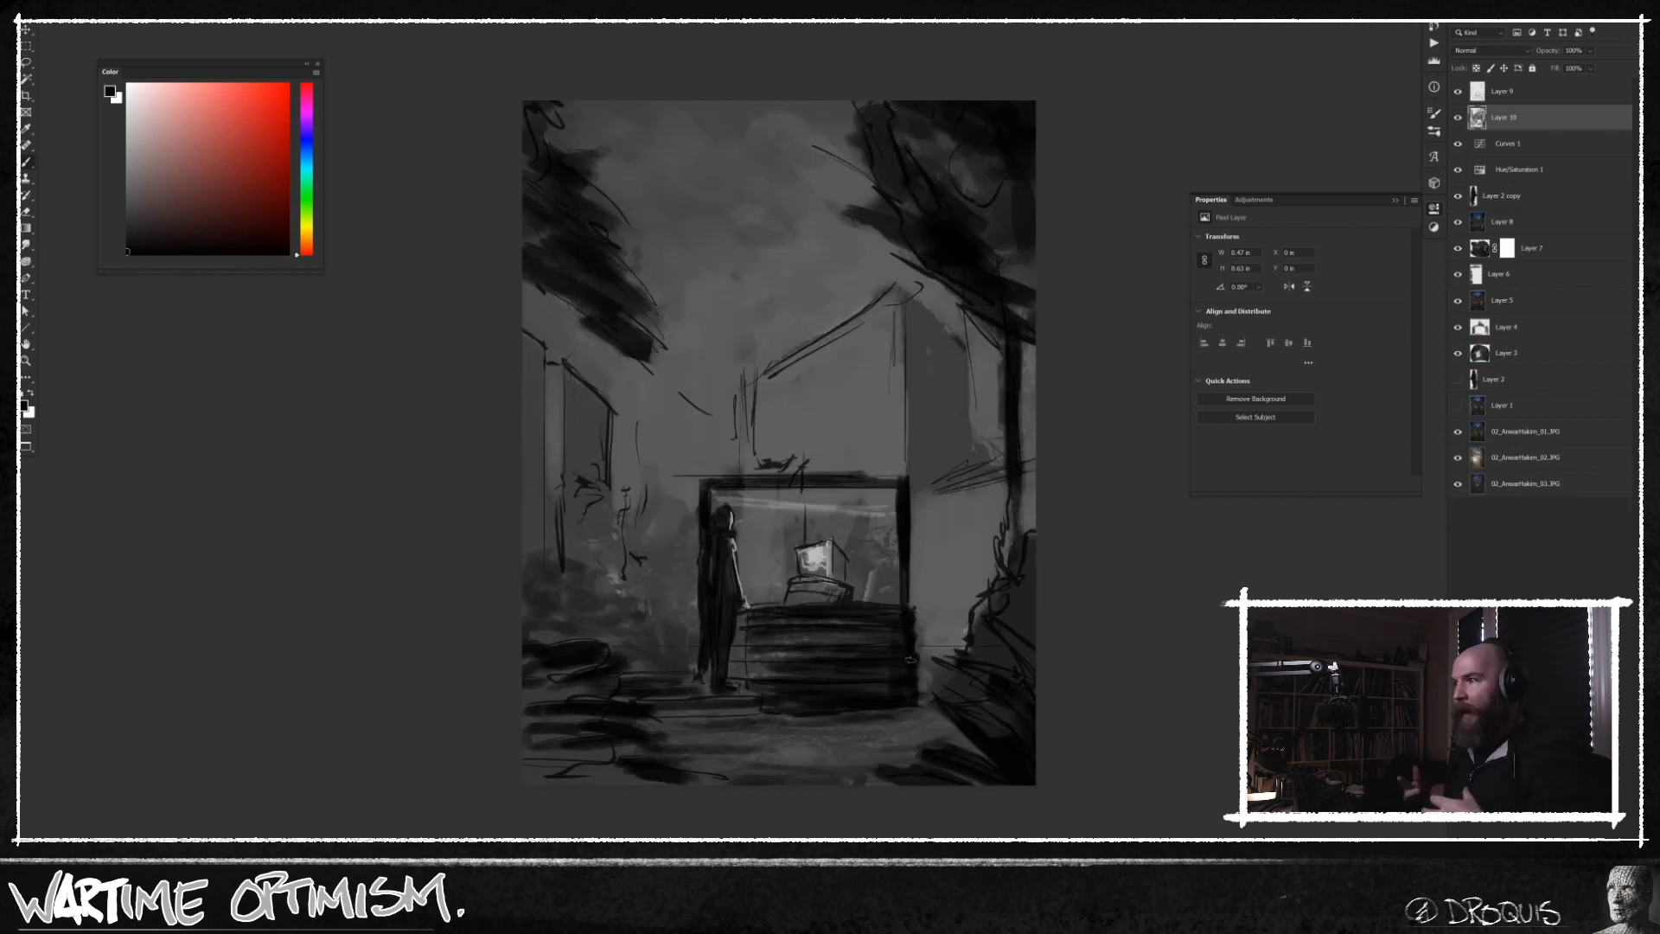
pyautogui.moveTo(605, 674); pyautogui.dragTo(527, 726)
pyautogui.moveTo(692, 760)
pyautogui.mouseDown()
pyautogui.moveTo(519, 769)
pyautogui.moveTo(531, 752)
pyautogui.mouseUp()
pyautogui.keyDown('alt'); pyautogui.click(709, 726); pyautogui.keyUp('alt')
pyautogui.moveTo(657, 718); pyautogui.dragTo(575, 727)
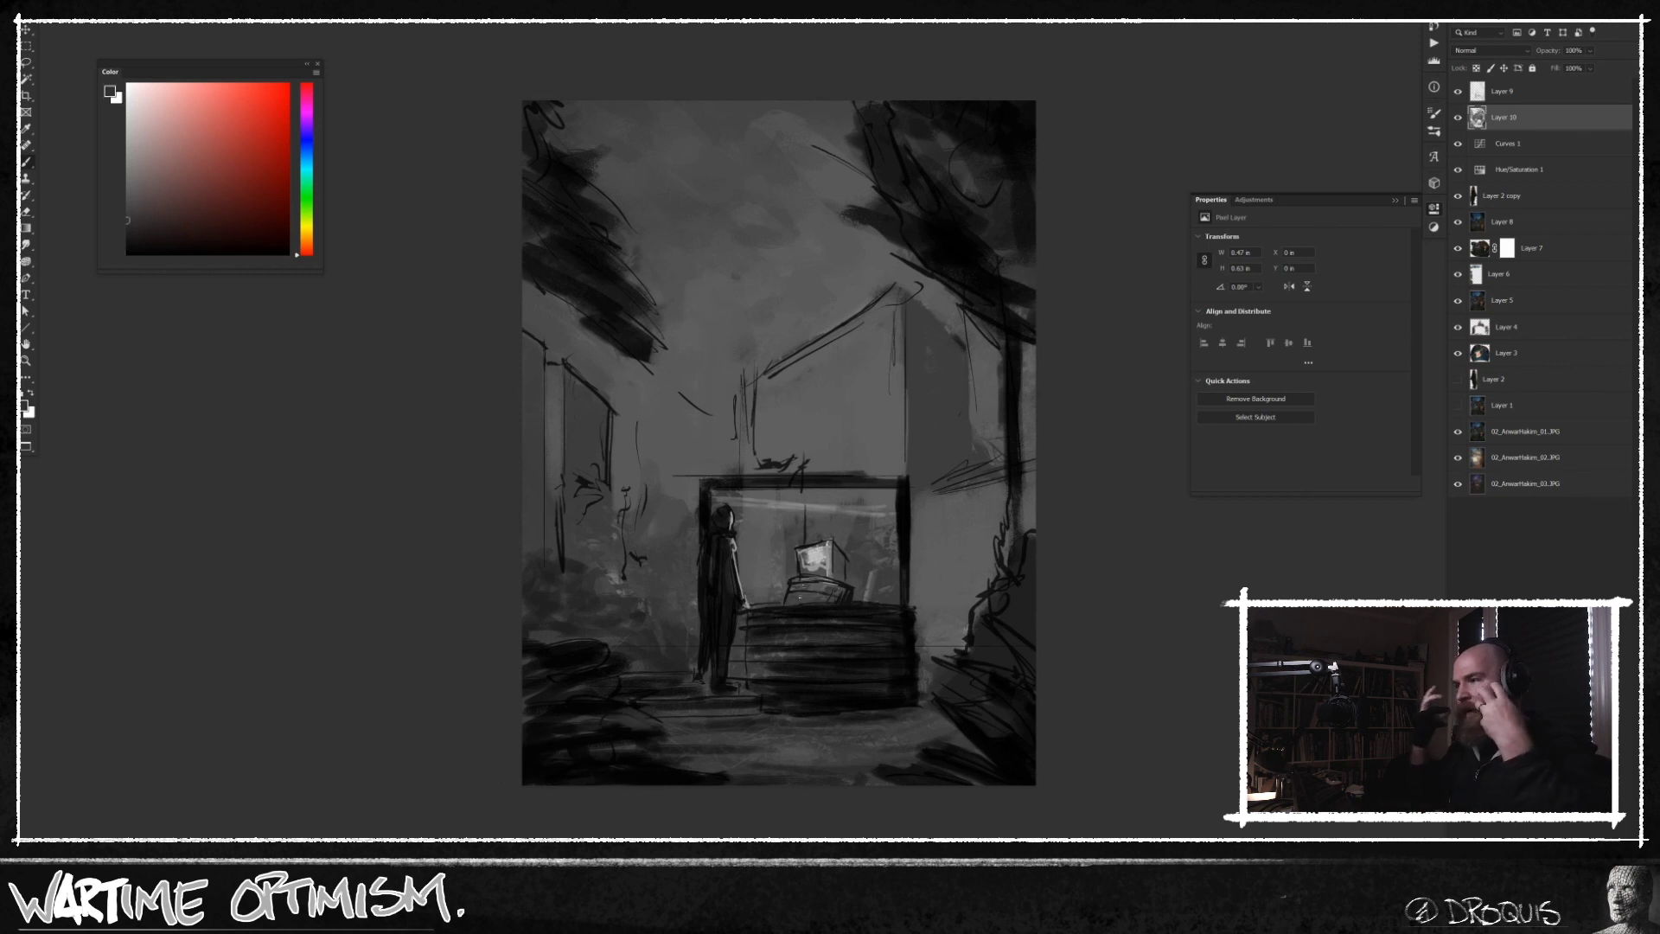
pyautogui.moveTo(549, 363)
pyautogui.mouseDown()
pyautogui.moveTo(519, 138)
pyautogui.moveTo(1033, 461)
pyautogui.moveTo(968, 389)
pyautogui.moveTo(787, 370)
pyautogui.moveTo(736, 436)
pyautogui.moveTo(615, 433)
pyautogui.moveTo(546, 356)
pyautogui.mouseUp()
# Step: Brighten the sky selection with a raised Curves adjustment and add dark strokes left of the figure
pyautogui.hotkey('ctrl', 'm')
pyautogui.moveTo(755, 285); pyautogui.dragTo(754, 250)
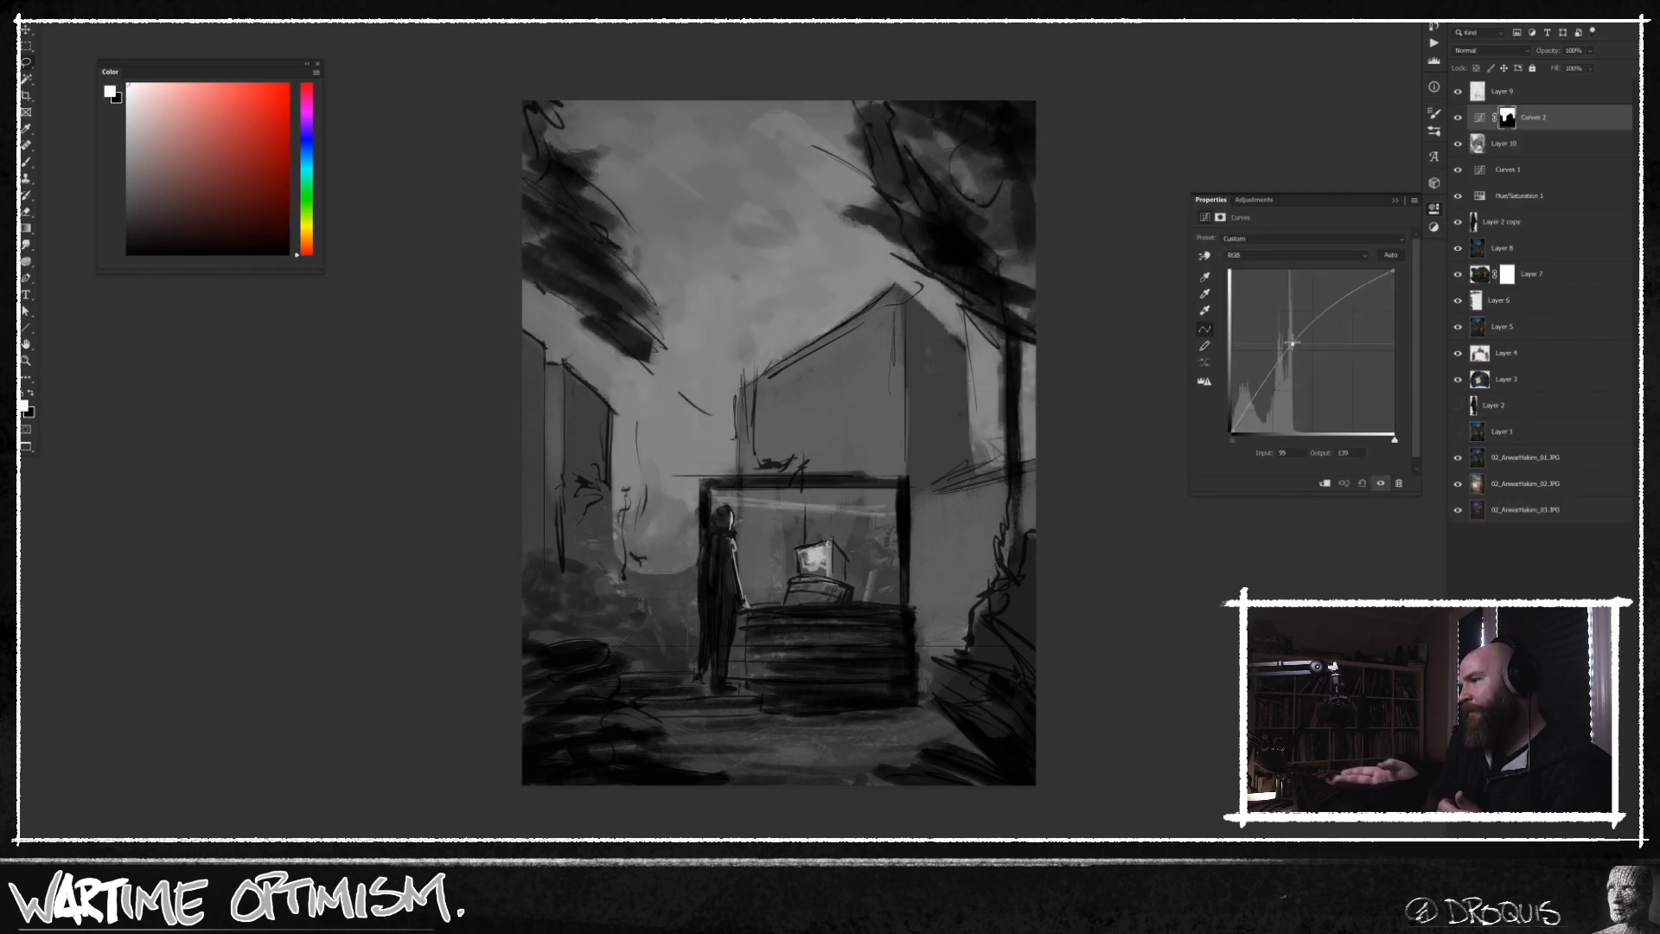
pyautogui.press('f')
pyautogui.press('f')
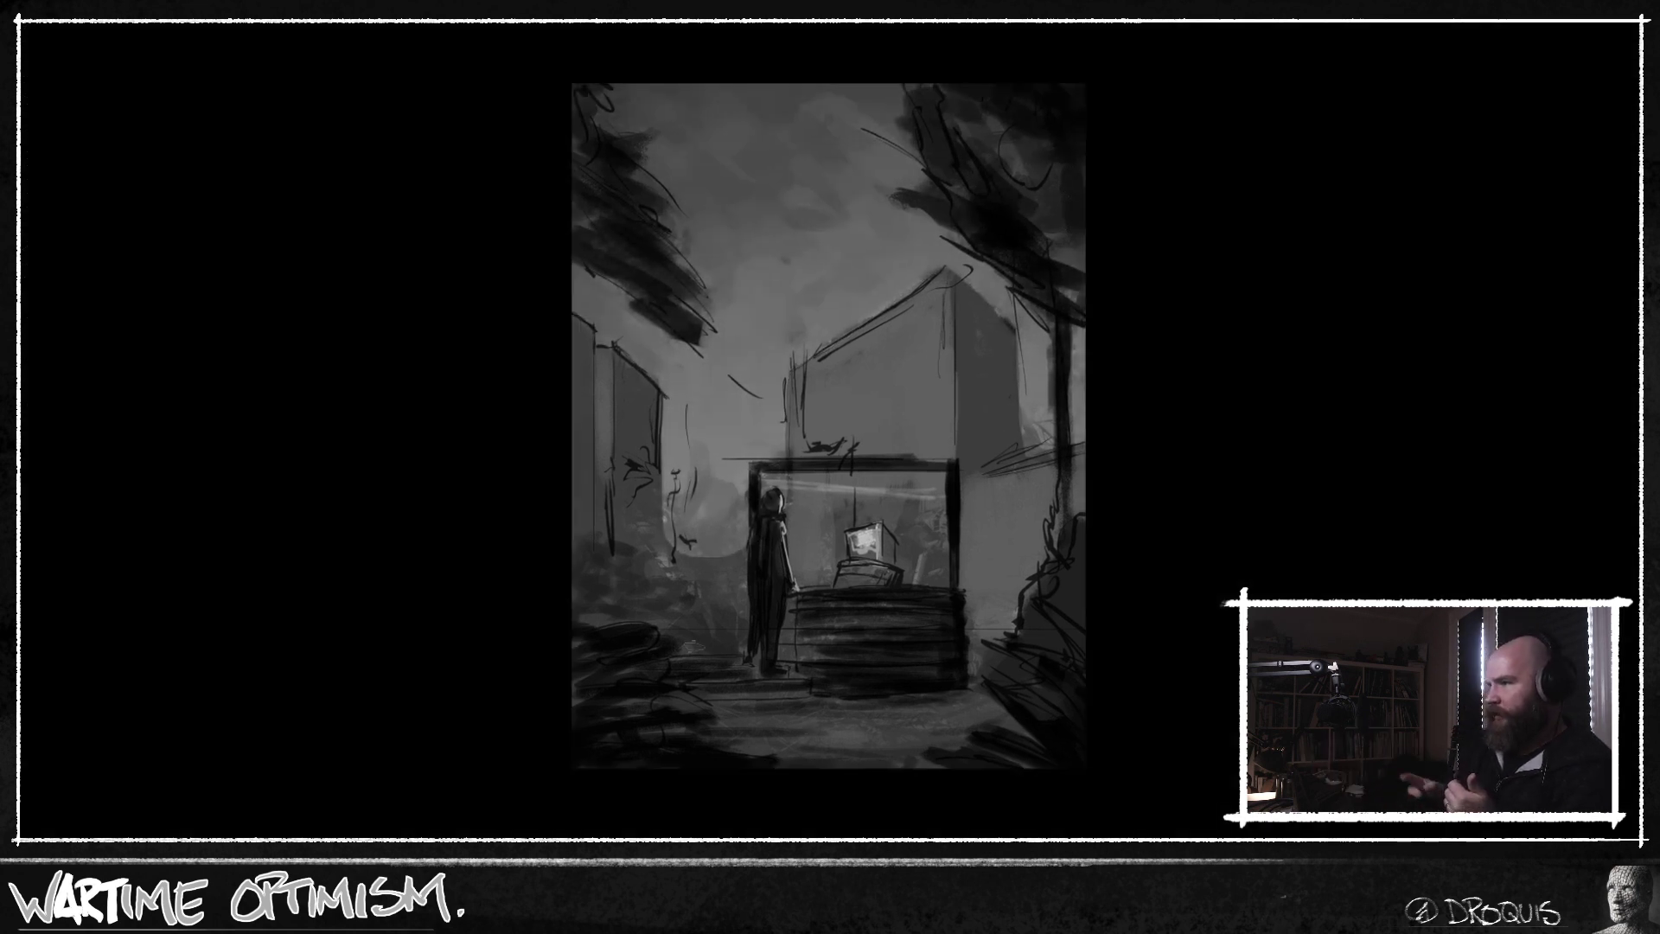
pyautogui.press('f')
pyautogui.press('x')
pyautogui.press('x')
pyautogui.moveTo(639, 562)
pyautogui.mouseDown()
pyautogui.moveTo(610, 519)
pyautogui.moveTo(674, 566)
pyautogui.mouseUp()
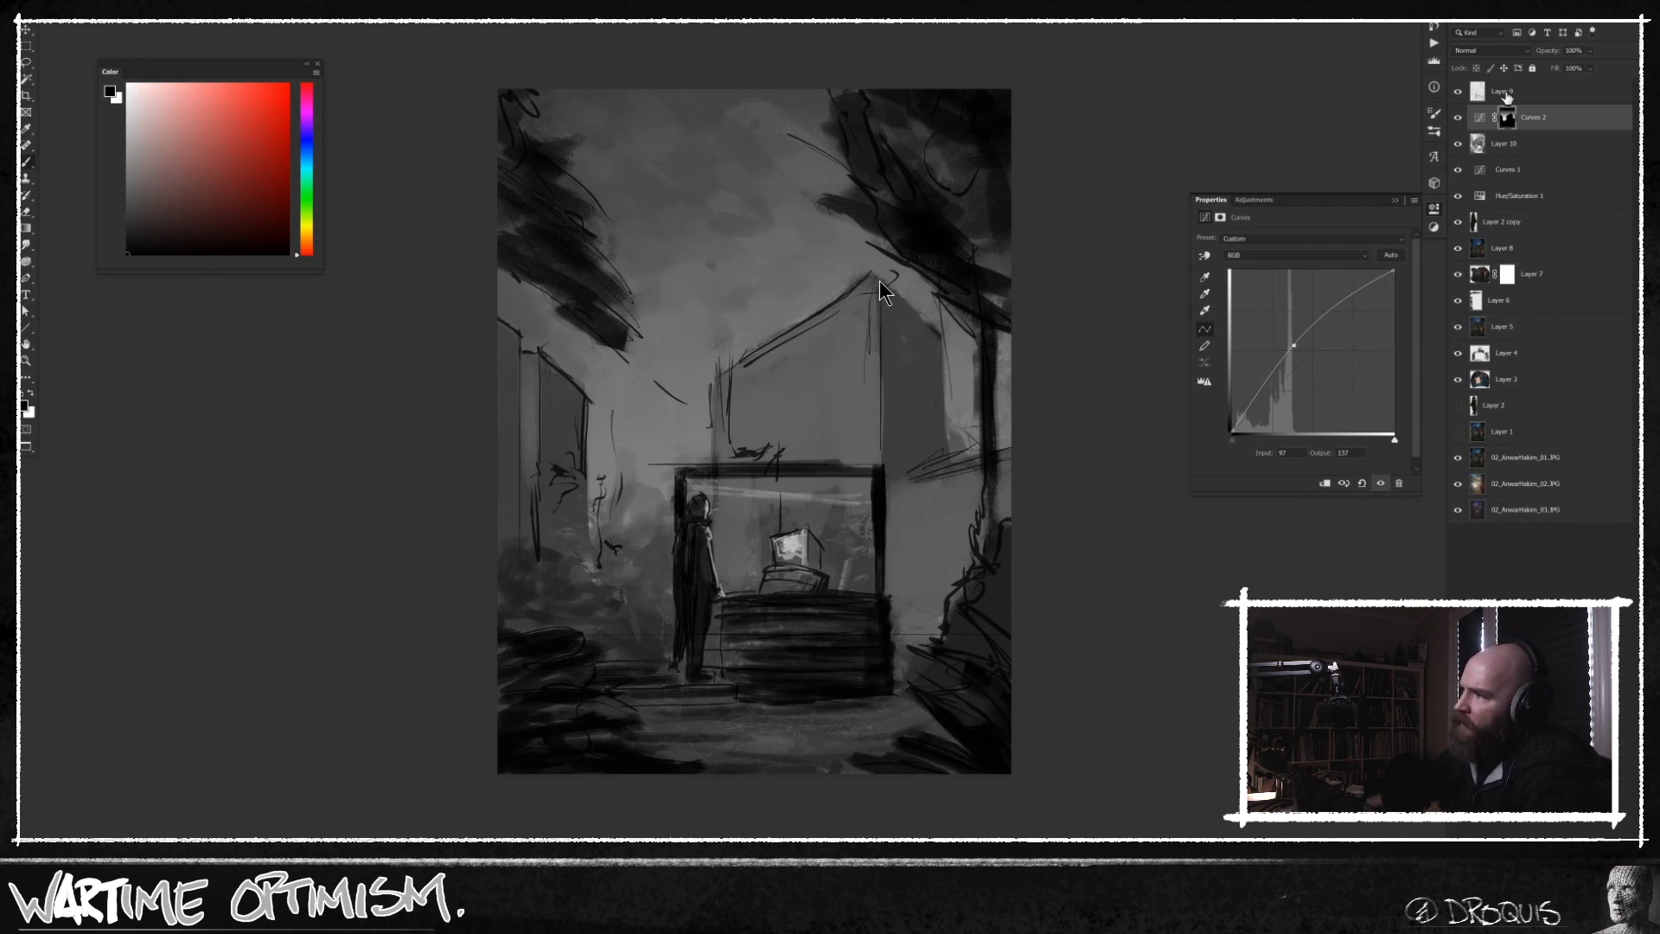
# Step: Deselect, add a new paint layer, and paint small dark and mid-grey details on the desk box
pyautogui.hotkey('ctrl', 'd')
pyautogui.hotkey('ctrl', 'shift', 'alt', 'n')
pyautogui.scroll(3, 872, 346)
pyautogui.scroll(-2, 883, 453)
pyautogui.moveTo(746, 622)
pyautogui.mouseDown()
pyautogui.moveTo(928, 643)
pyautogui.moveTo(936, 607)
pyautogui.moveTo(913, 754)
pyautogui.mouseUp()
pyautogui.keyDown('alt'); pyautogui.click(932, 355); pyautogui.keyUp('alt')
pyautogui.moveTo(788, 583); pyautogui.dragTo(804, 605)
pyautogui.keyDown('alt'); pyautogui.click(944, 593); pyautogui.keyUp('alt')
pyautogui.moveTo(795, 590)
pyautogui.mouseDown()
pyautogui.moveTo(821, 603)
pyautogui.moveTo(831, 576)
pyautogui.mouseUp()
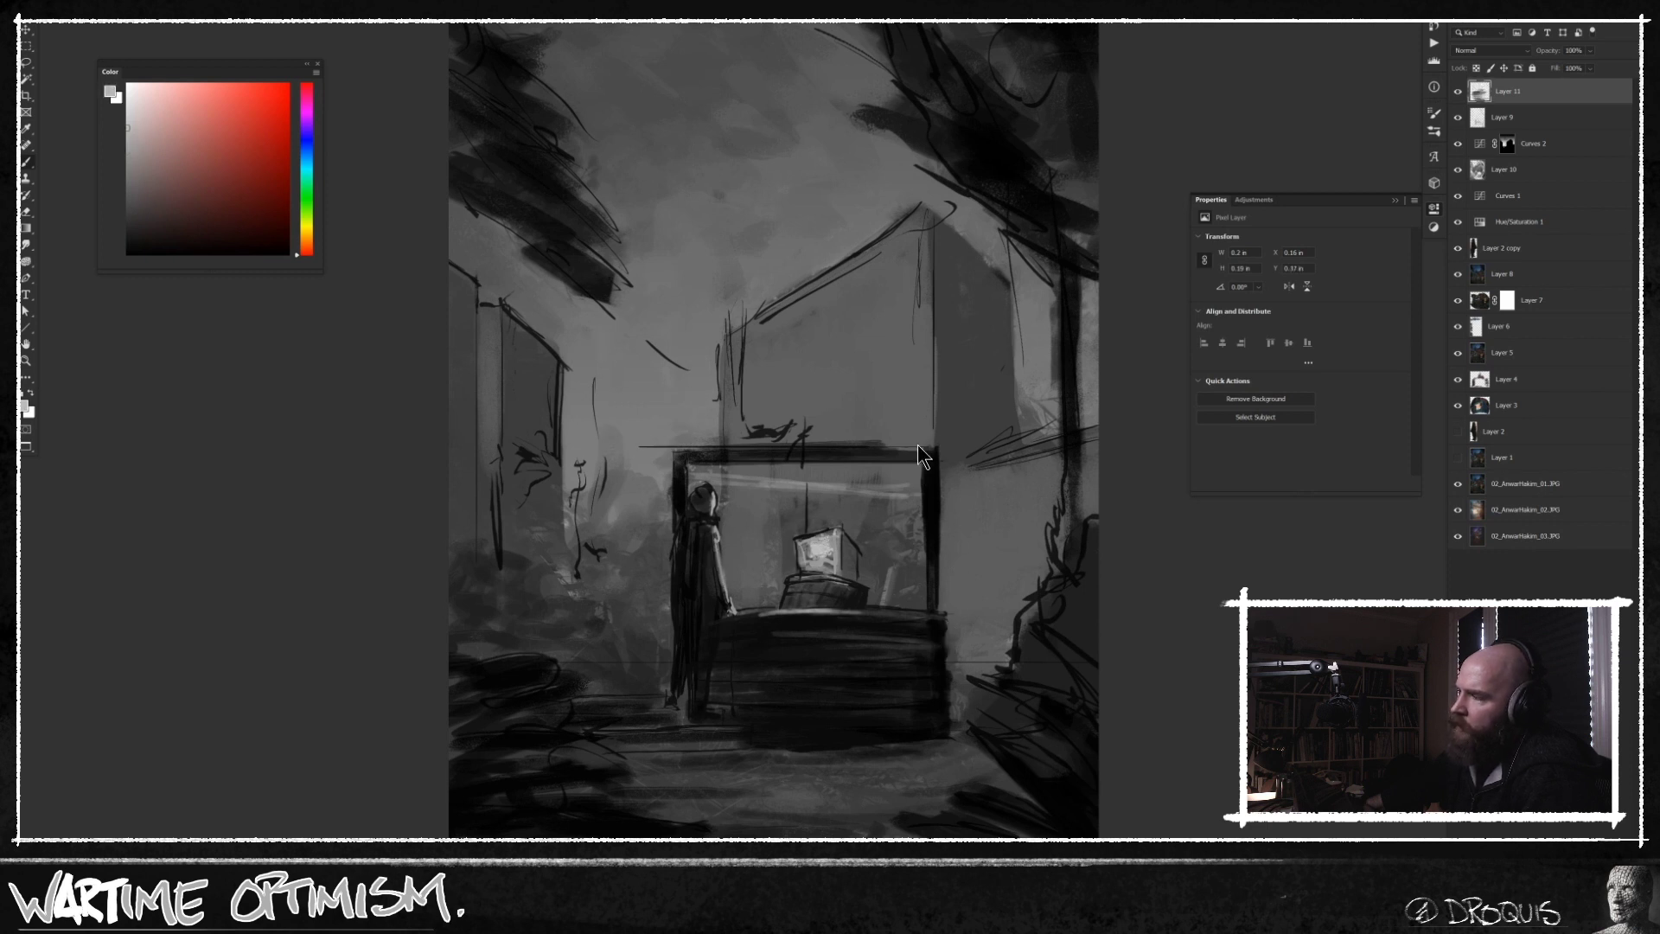
pyautogui.keyDown('alt'); pyautogui.click(956, 374); pyautogui.keyUp('alt')
pyautogui.click(990, 300)
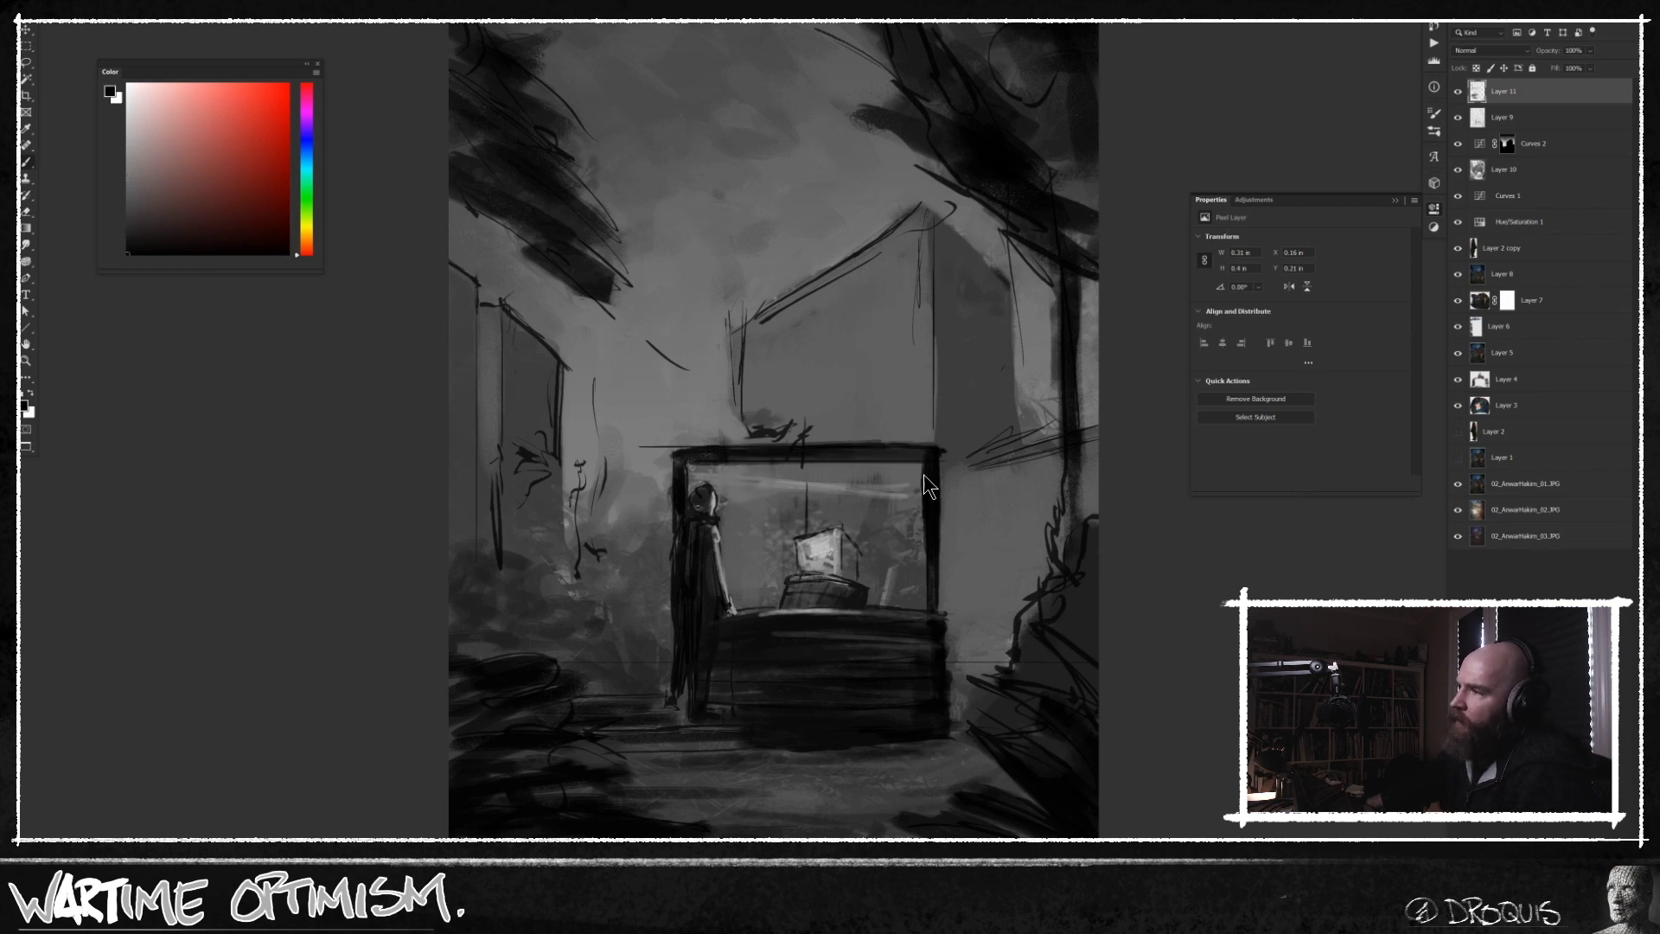
# Step: Darken the figure's head, legs and the floor below the counter, then add another Curves adjustment
pyautogui.moveTo(707, 497); pyautogui.dragTo(723, 510)
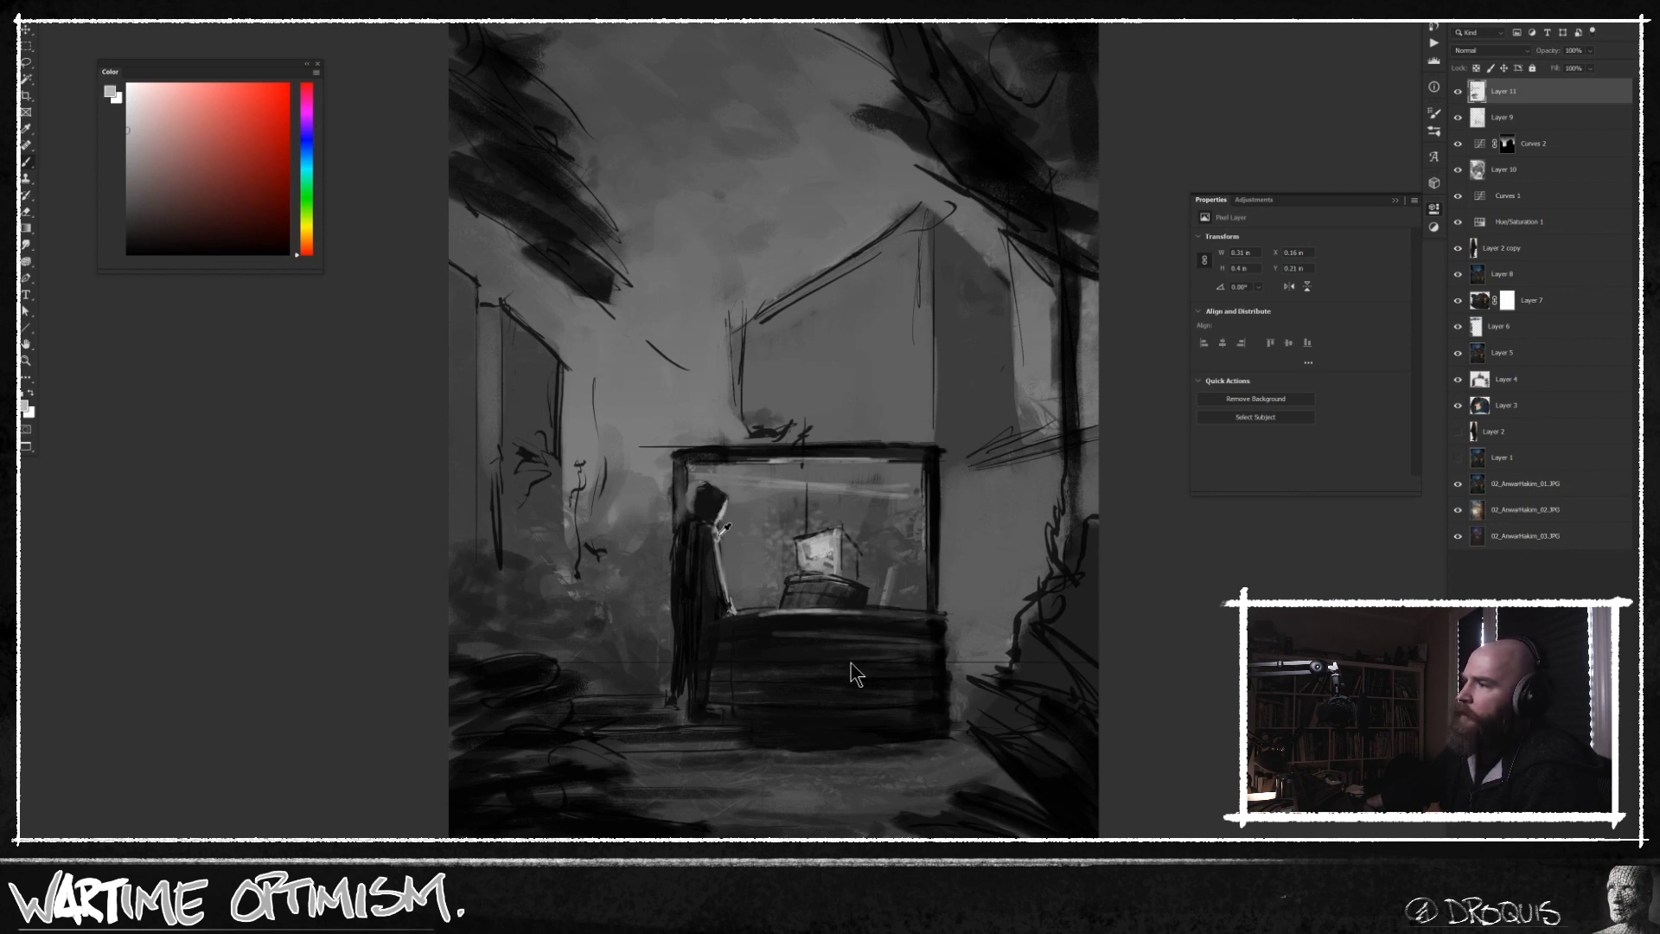
pyautogui.moveTo(711, 615)
pyautogui.mouseDown()
pyautogui.moveTo(698, 693)
pyautogui.moveTo(637, 710)
pyautogui.mouseUp()
pyautogui.press(']')
pyautogui.moveTo(845, 741); pyautogui.dragTo(1020, 778)
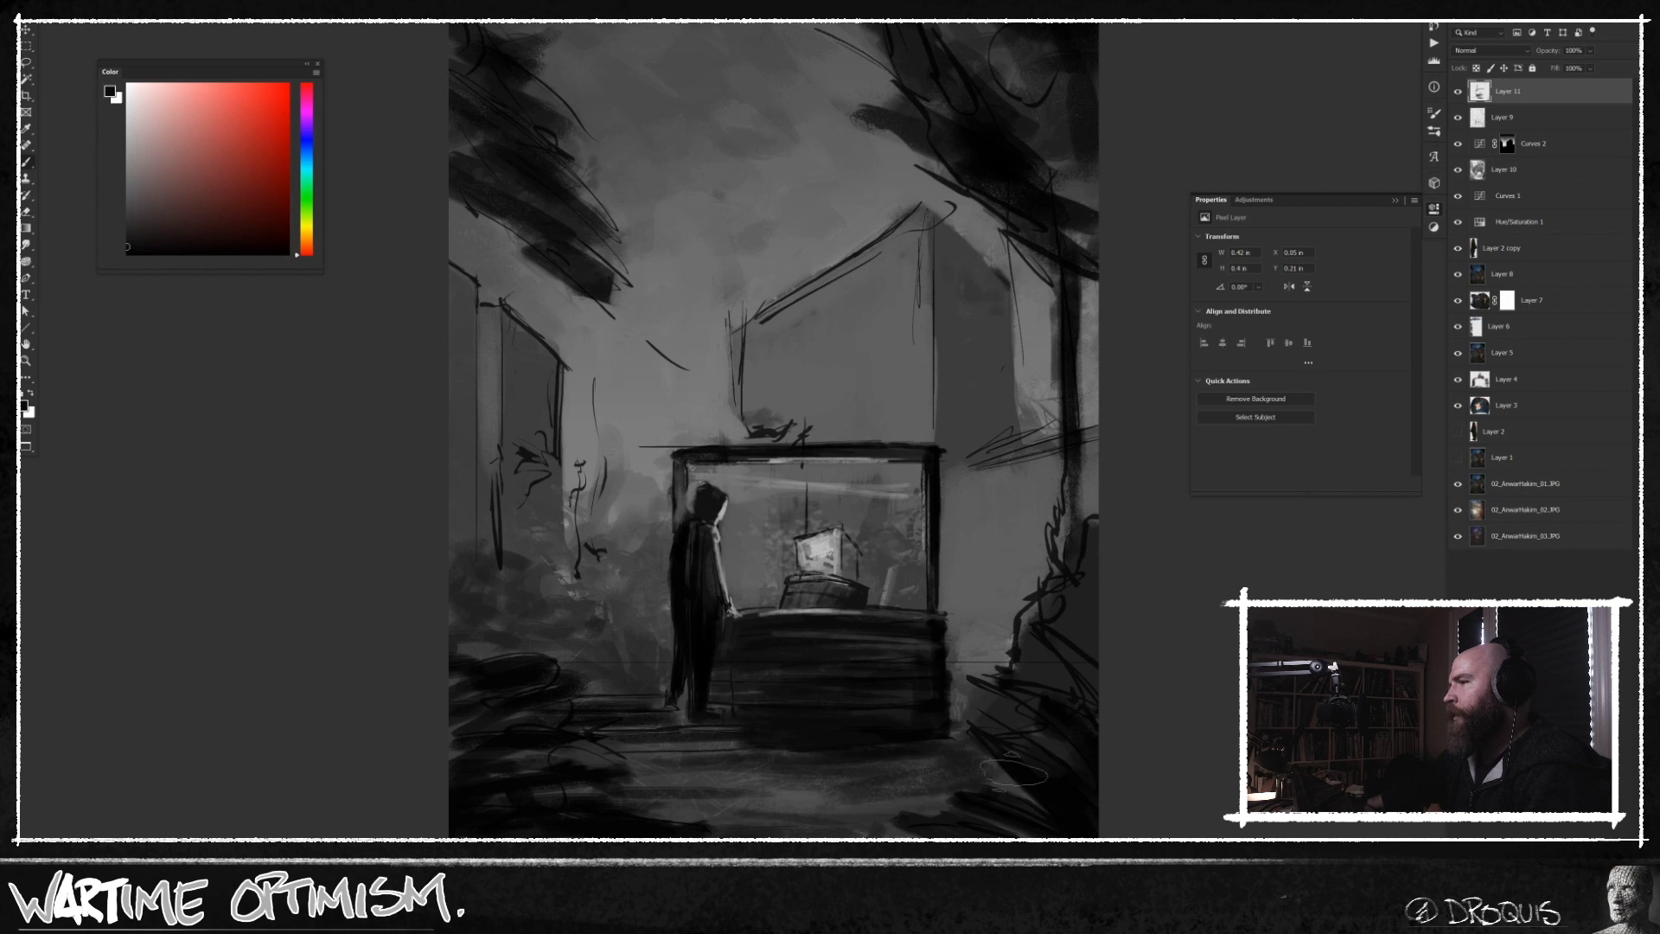
pyautogui.moveTo(778, 760); pyautogui.dragTo(640, 761)
pyautogui.moveTo(968, 795); pyautogui.dragTo(735, 800)
pyautogui.press('F2')
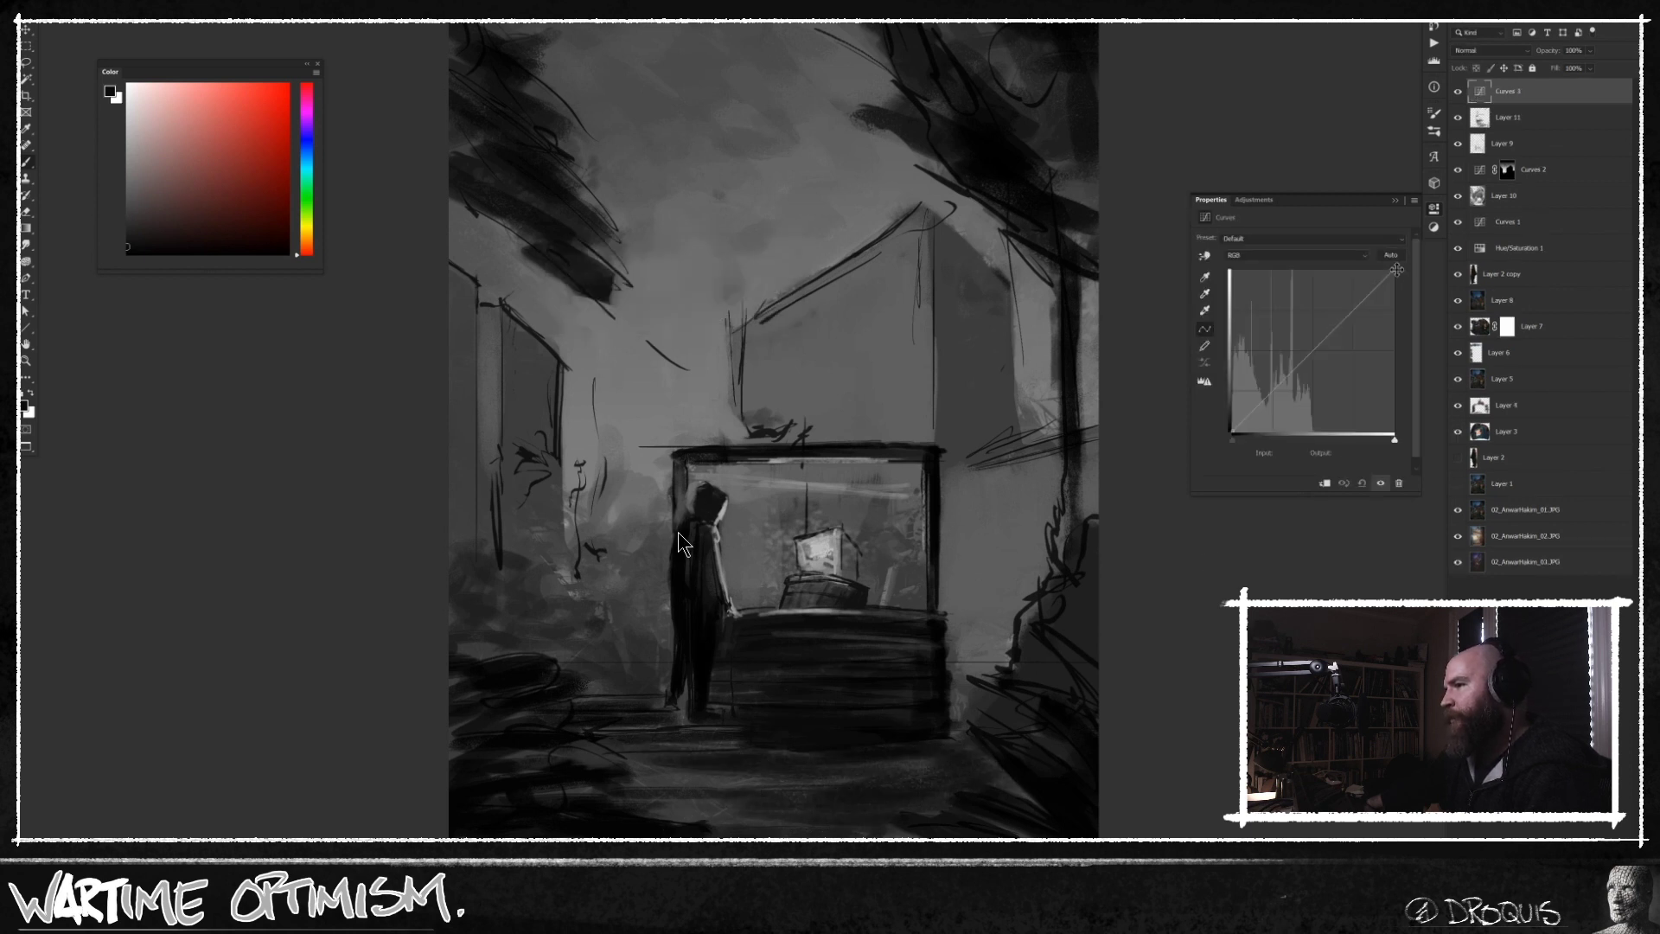
# Step: Paint a white monitor glow, light ground strokes, window marks, and a tall dark pole on the right
pyautogui.press('x')
pyautogui.moveTo(808, 557)
pyautogui.mouseDown()
pyautogui.moveTo(812, 541)
pyautogui.moveTo(826, 554)
pyautogui.moveTo(799, 540)
pyautogui.moveTo(713, 613)
pyautogui.moveTo(750, 683)
pyautogui.moveTo(579, 731)
pyautogui.mouseUp()
pyautogui.moveTo(683, 711)
pyautogui.mouseDown()
pyautogui.moveTo(532, 711)
pyautogui.moveTo(502, 692)
pyautogui.mouseUp()
pyautogui.moveTo(545, 680); pyautogui.dragTo(618, 677)
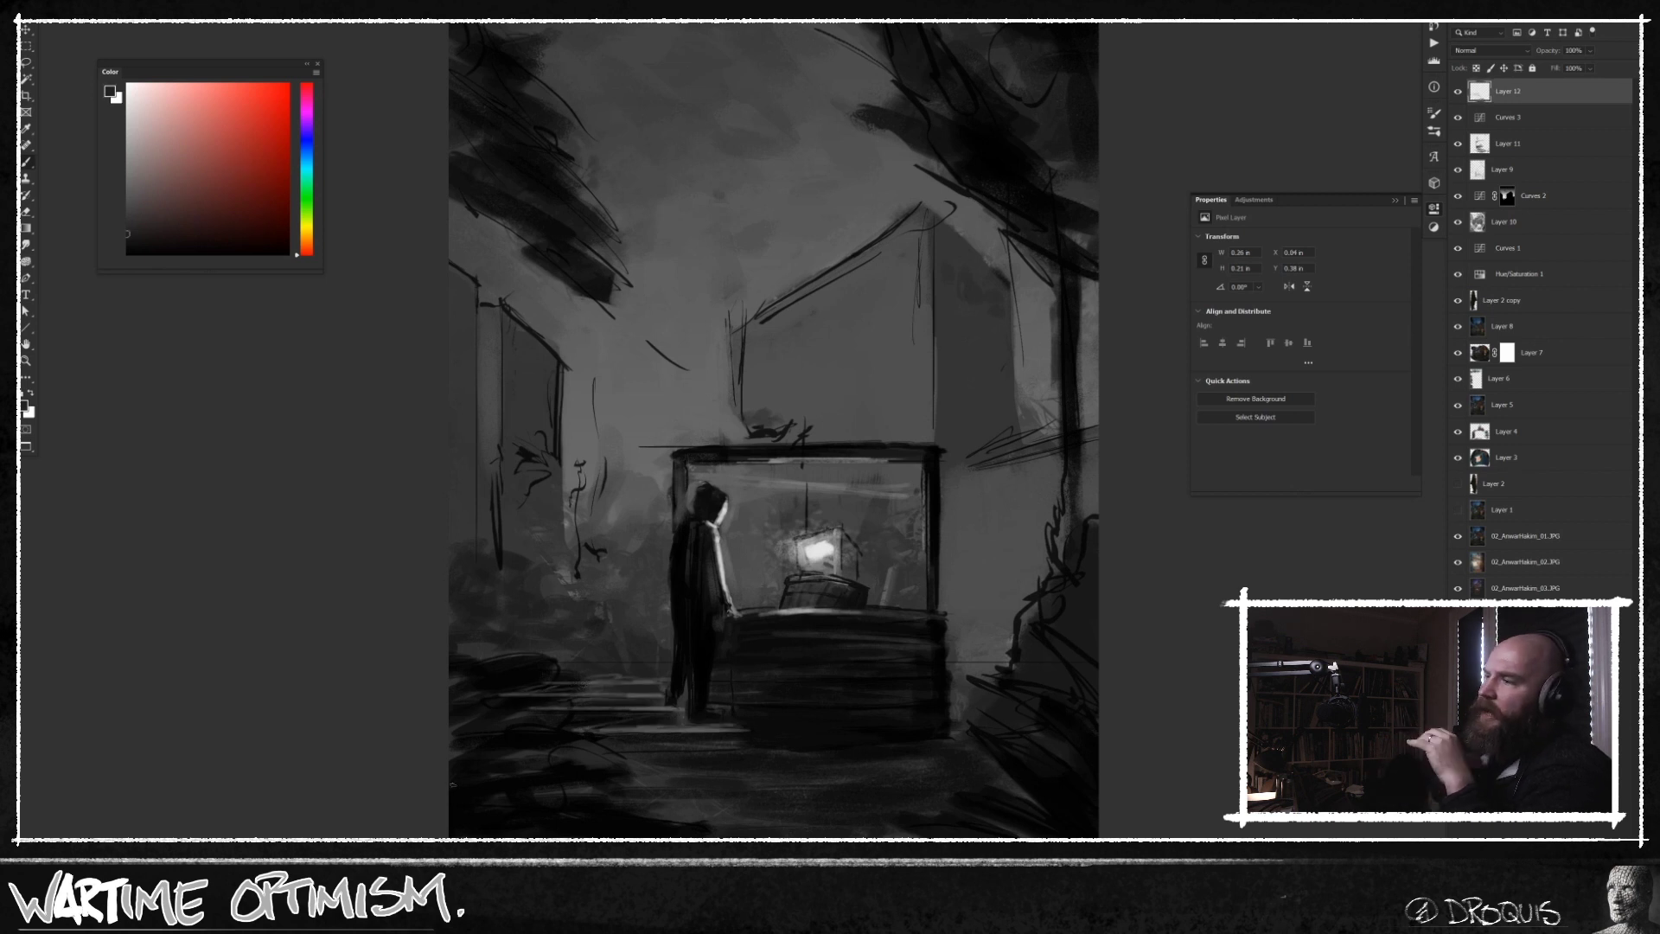
pyautogui.moveTo(960, 266)
pyautogui.mouseDown()
pyautogui.moveTo(960, 337)
pyautogui.moveTo(1003, 376)
pyautogui.mouseUp()
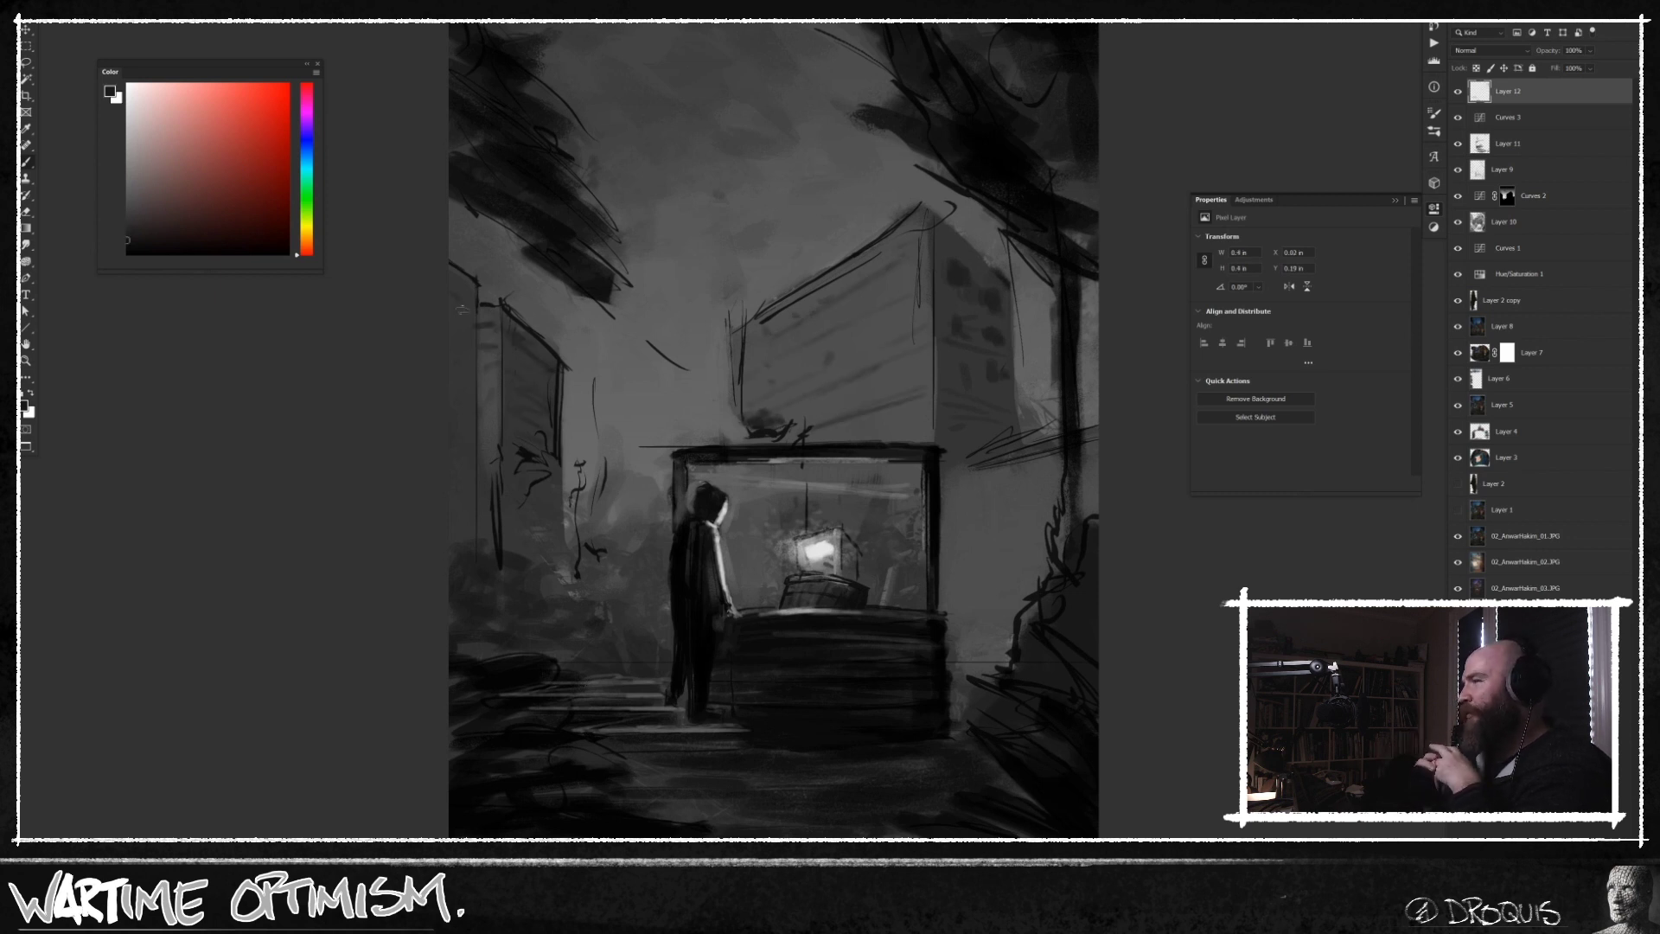
pyautogui.keyDown('alt'); pyautogui.click(1069, 714); pyautogui.keyUp('alt')
pyautogui.moveTo(1081, 692)
pyautogui.mouseDown()
pyautogui.moveTo(1091, 570)
pyautogui.moveTo(1068, 420)
pyautogui.mouseUp()
pyautogui.moveTo(1066, 104); pyautogui.dragTo(1042, 674)
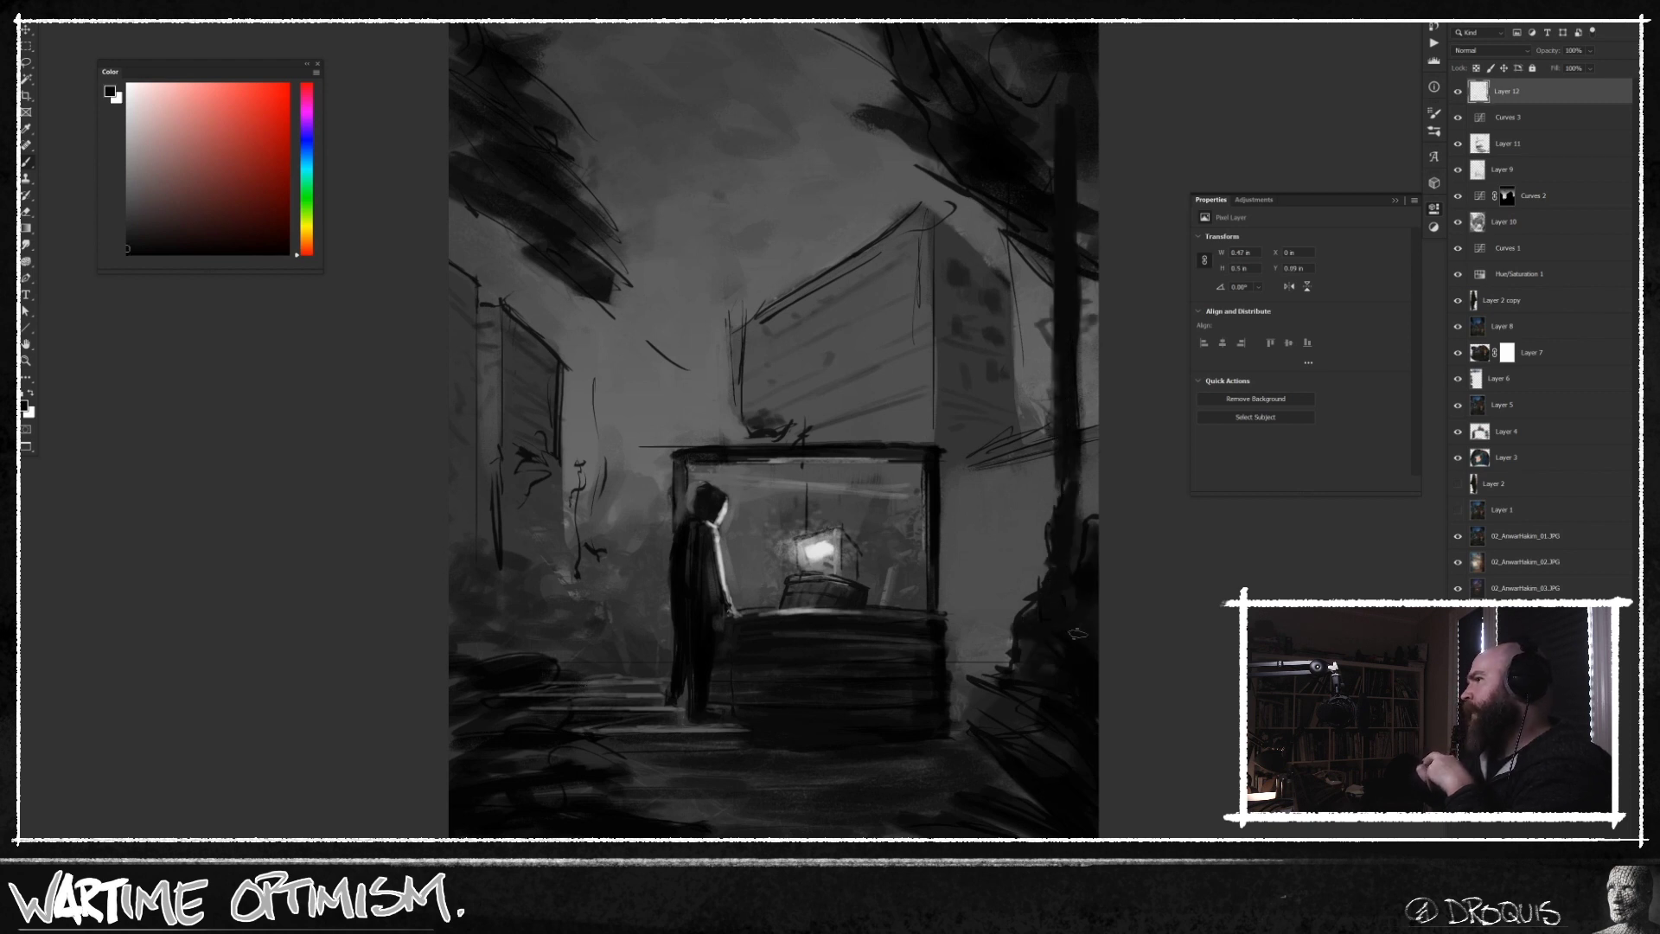
# Step: Add light grey and near-white strokes along the booth's top and frame edges
pyautogui.hotkey('ctrl', '-')
pyautogui.hotkey('ctrl', 'shift', 'h')
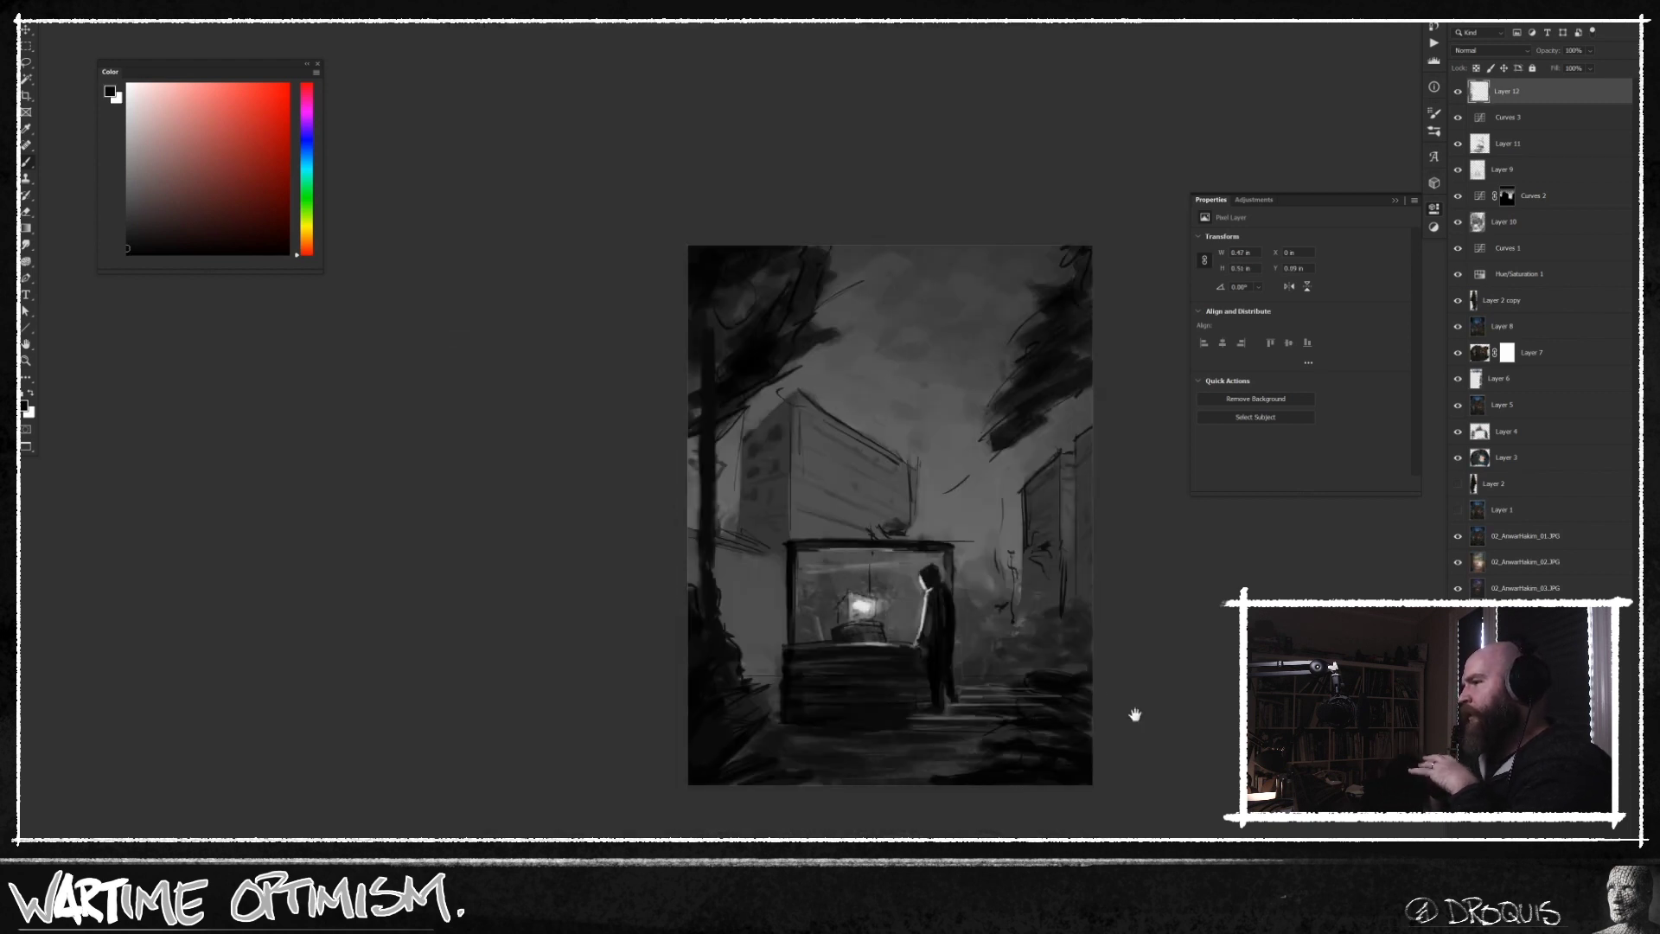
pyautogui.moveTo(900, 766); pyautogui.dragTo(830, 748)
pyautogui.keyDown('alt'); pyautogui.click(718, 548); pyautogui.keyUp('alt')
pyautogui.moveTo(662, 548)
pyautogui.mouseDown()
pyautogui.moveTo(669, 640)
pyautogui.moveTo(696, 653)
pyautogui.moveTo(670, 564)
pyautogui.mouseUp()
pyautogui.moveTo(688, 575); pyautogui.dragTo(707, 631)
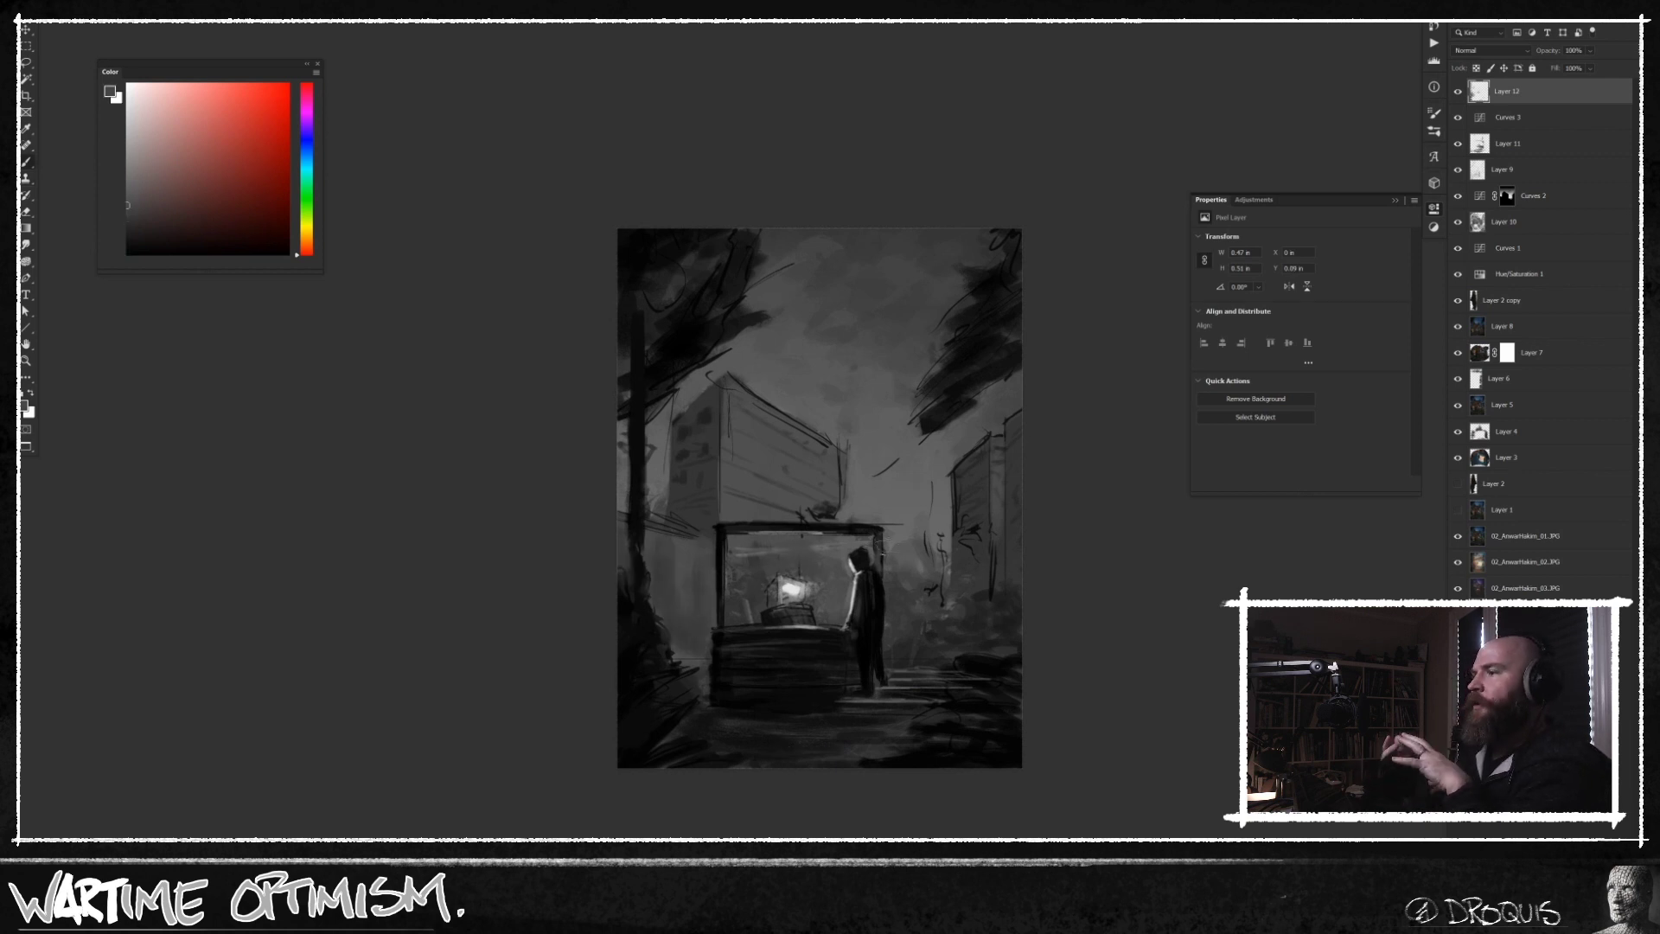
pyautogui.keyDown('alt'); pyautogui.click(797, 584); pyautogui.keyUp('alt')
pyautogui.moveTo(750, 533)
pyautogui.mouseDown()
pyautogui.moveTo(879, 532)
pyautogui.moveTo(866, 546)
pyautogui.mouseUp()
pyautogui.scroll(3, 889, 581)
pyautogui.moveTo(619, 501)
pyautogui.mouseDown()
pyautogui.moveTo(619, 654)
pyautogui.moveTo(747, 652)
pyautogui.mouseUp()
pyautogui.moveTo(689, 625); pyautogui.dragTo(700, 614)
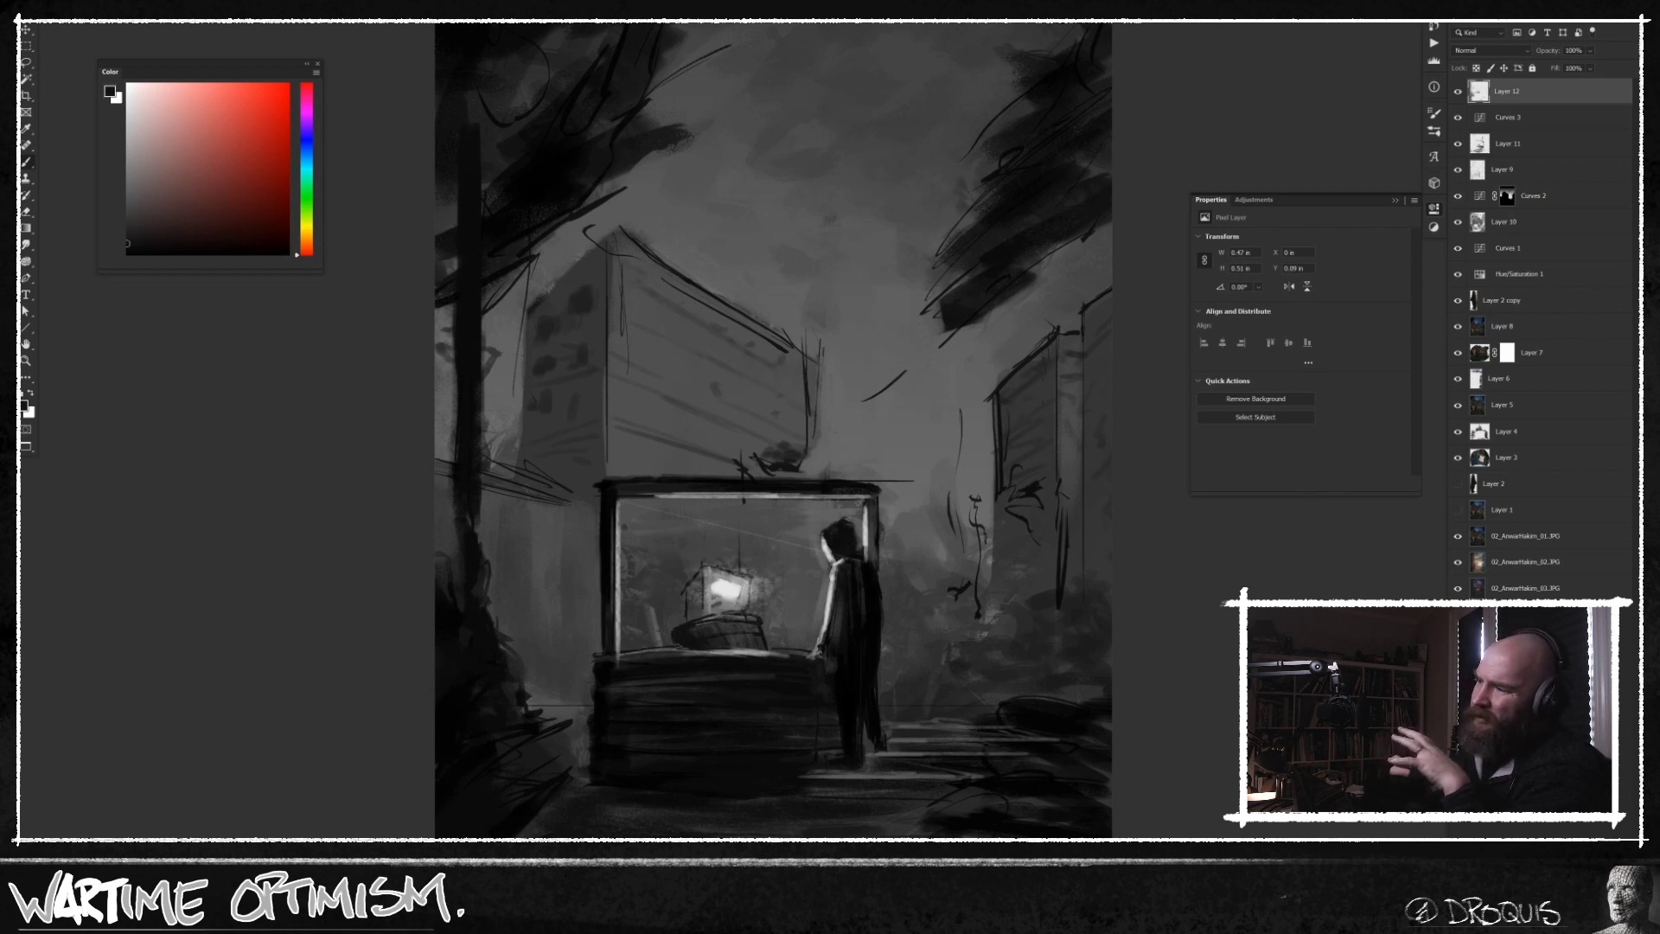
# Step: Darken the foliage right of the booth, then dim the whole painting with a lowered Curves adjustment
pyautogui.keyDown('alt'); pyautogui.click(746, 646); pyautogui.keyUp('alt')
pyautogui.keyDown('alt'); pyautogui.click(703, 654); pyautogui.keyUp('alt')
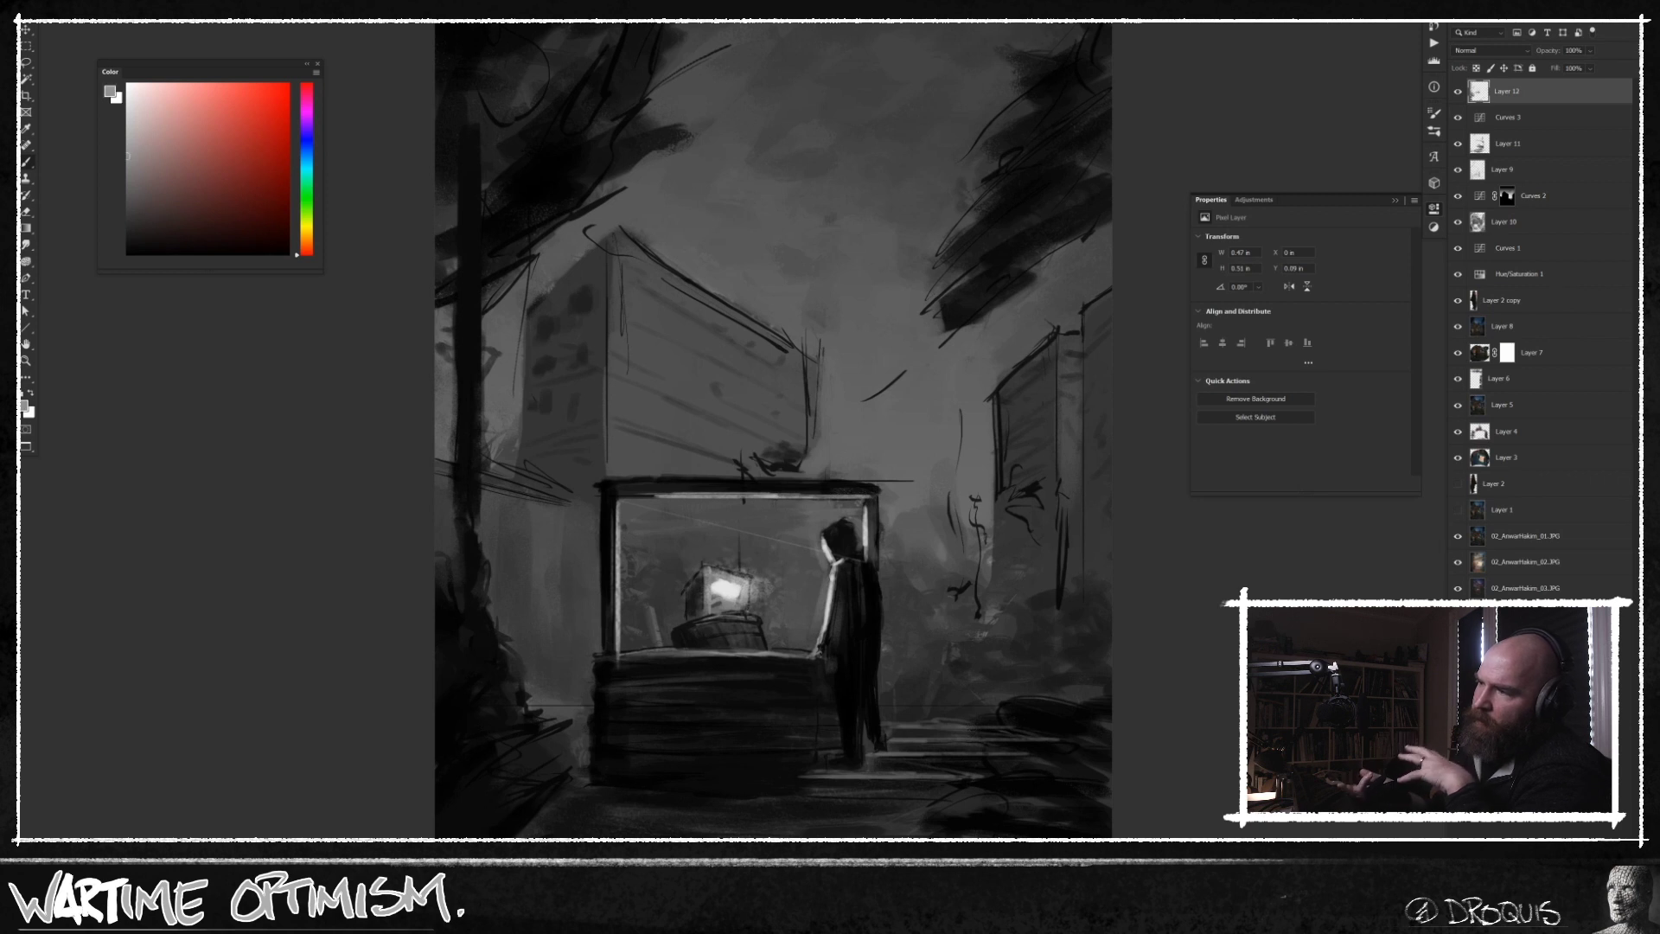
pyautogui.keyDown('alt'); pyautogui.click(718, 593); pyautogui.keyUp('alt')
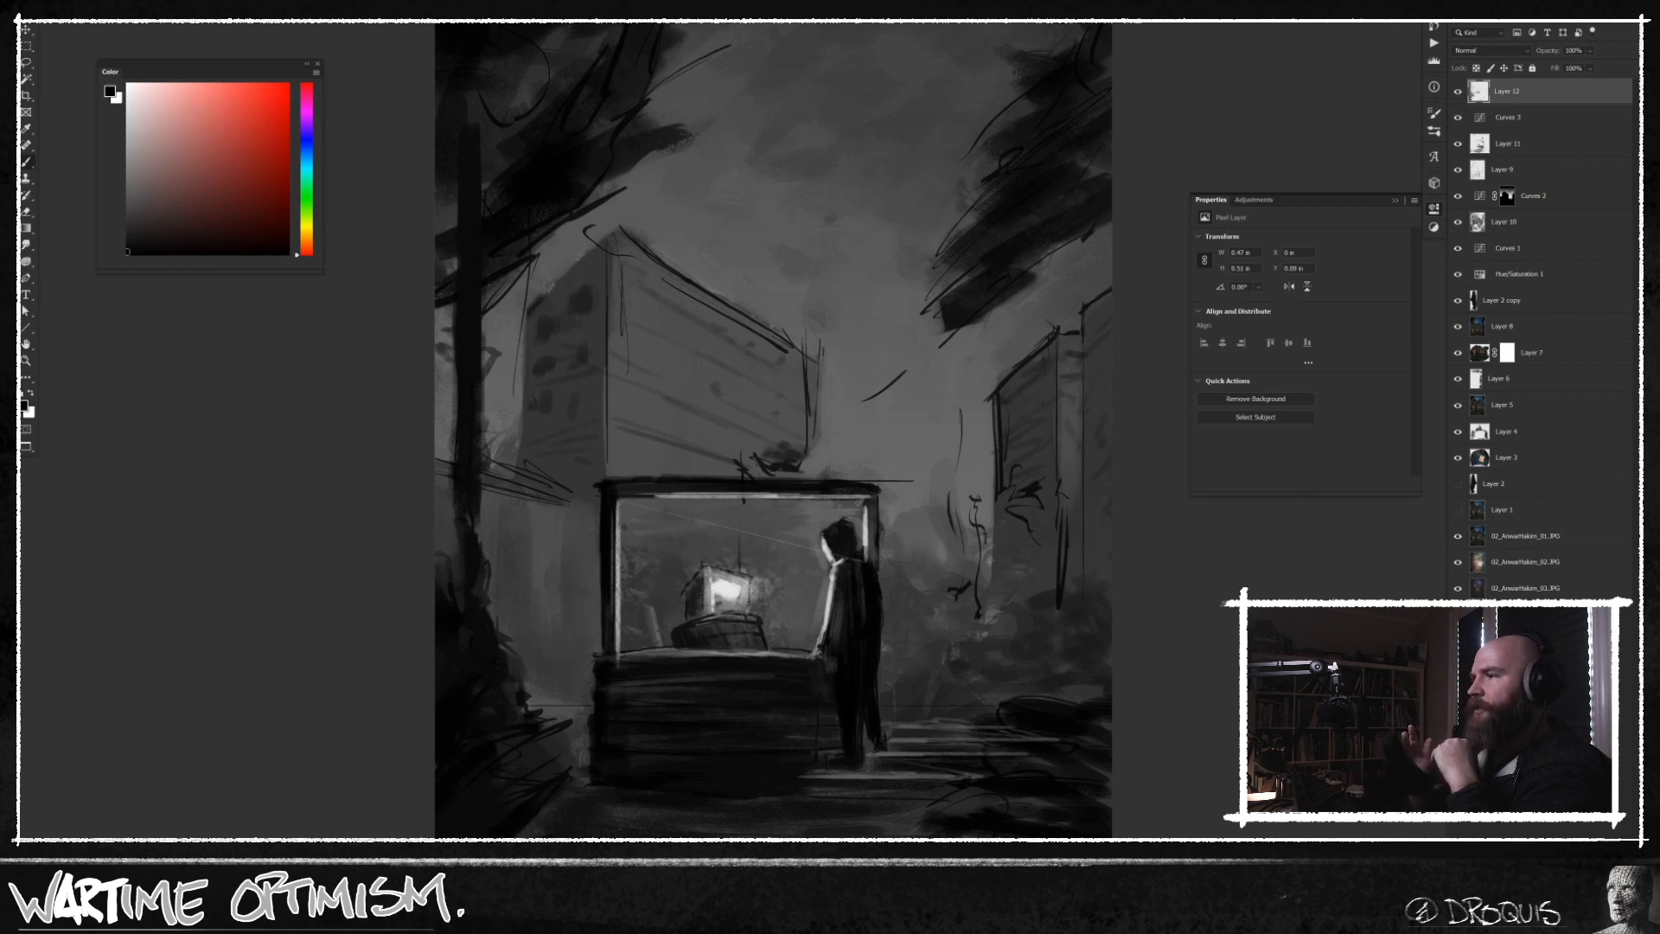
pyautogui.scroll(-1, 643, 565)
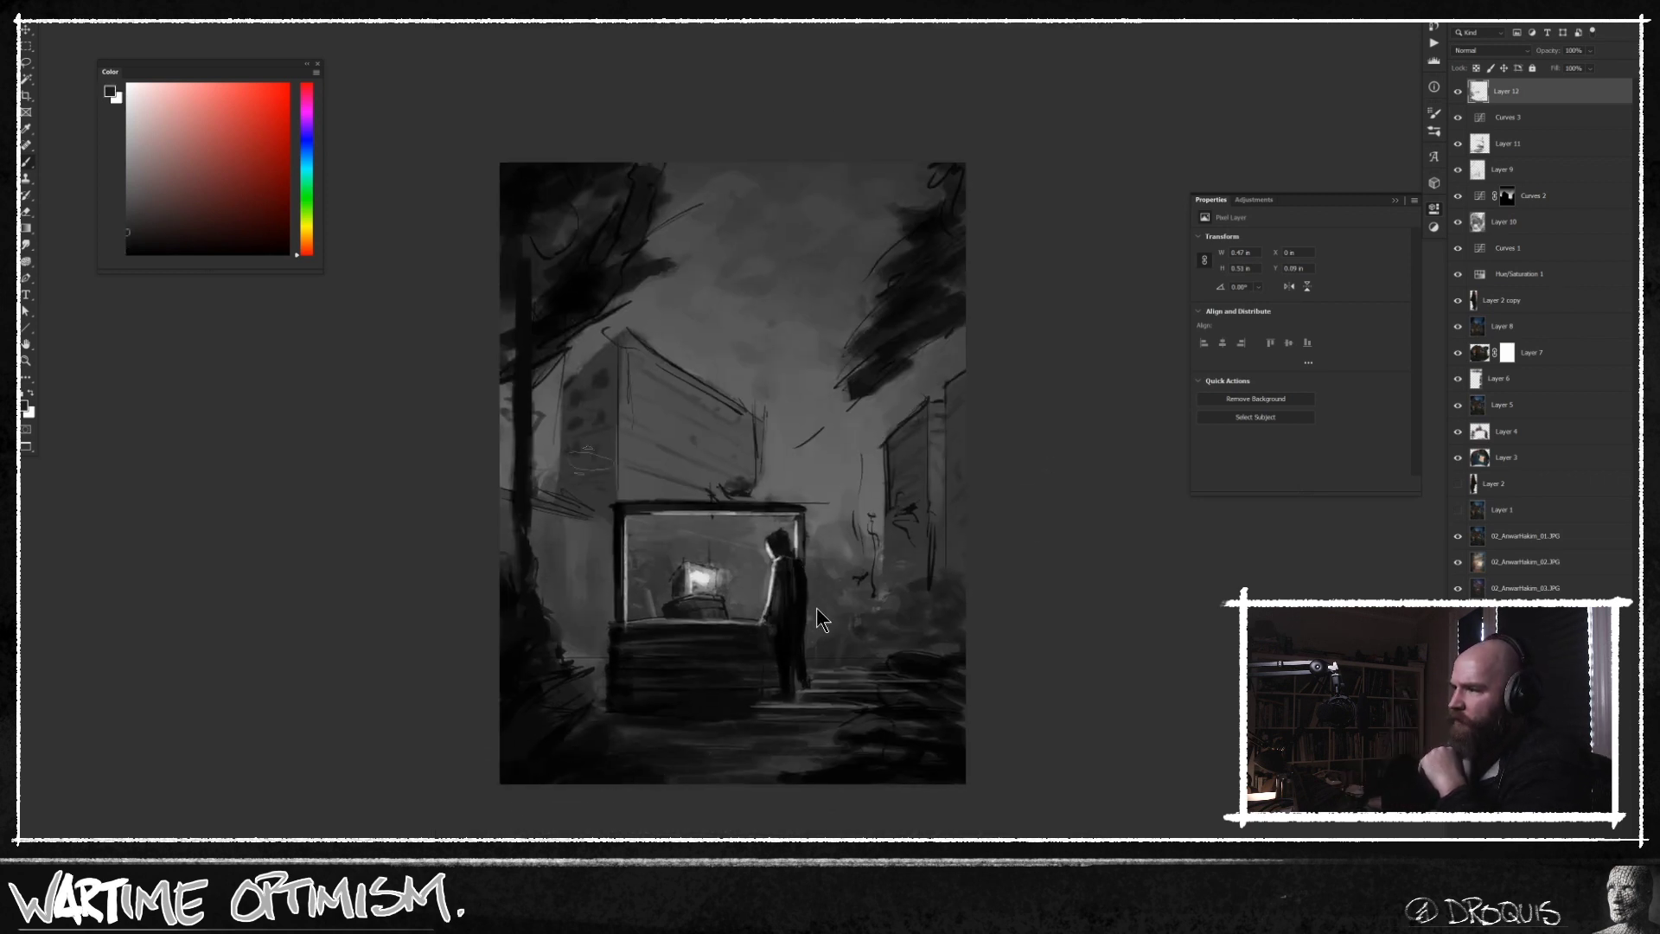
pyautogui.moveTo(899, 566)
pyautogui.mouseDown()
pyautogui.moveTo(929, 610)
pyautogui.moveTo(907, 567)
pyautogui.moveTo(864, 578)
pyautogui.moveTo(885, 606)
pyautogui.moveTo(852, 646)
pyautogui.mouseUp()
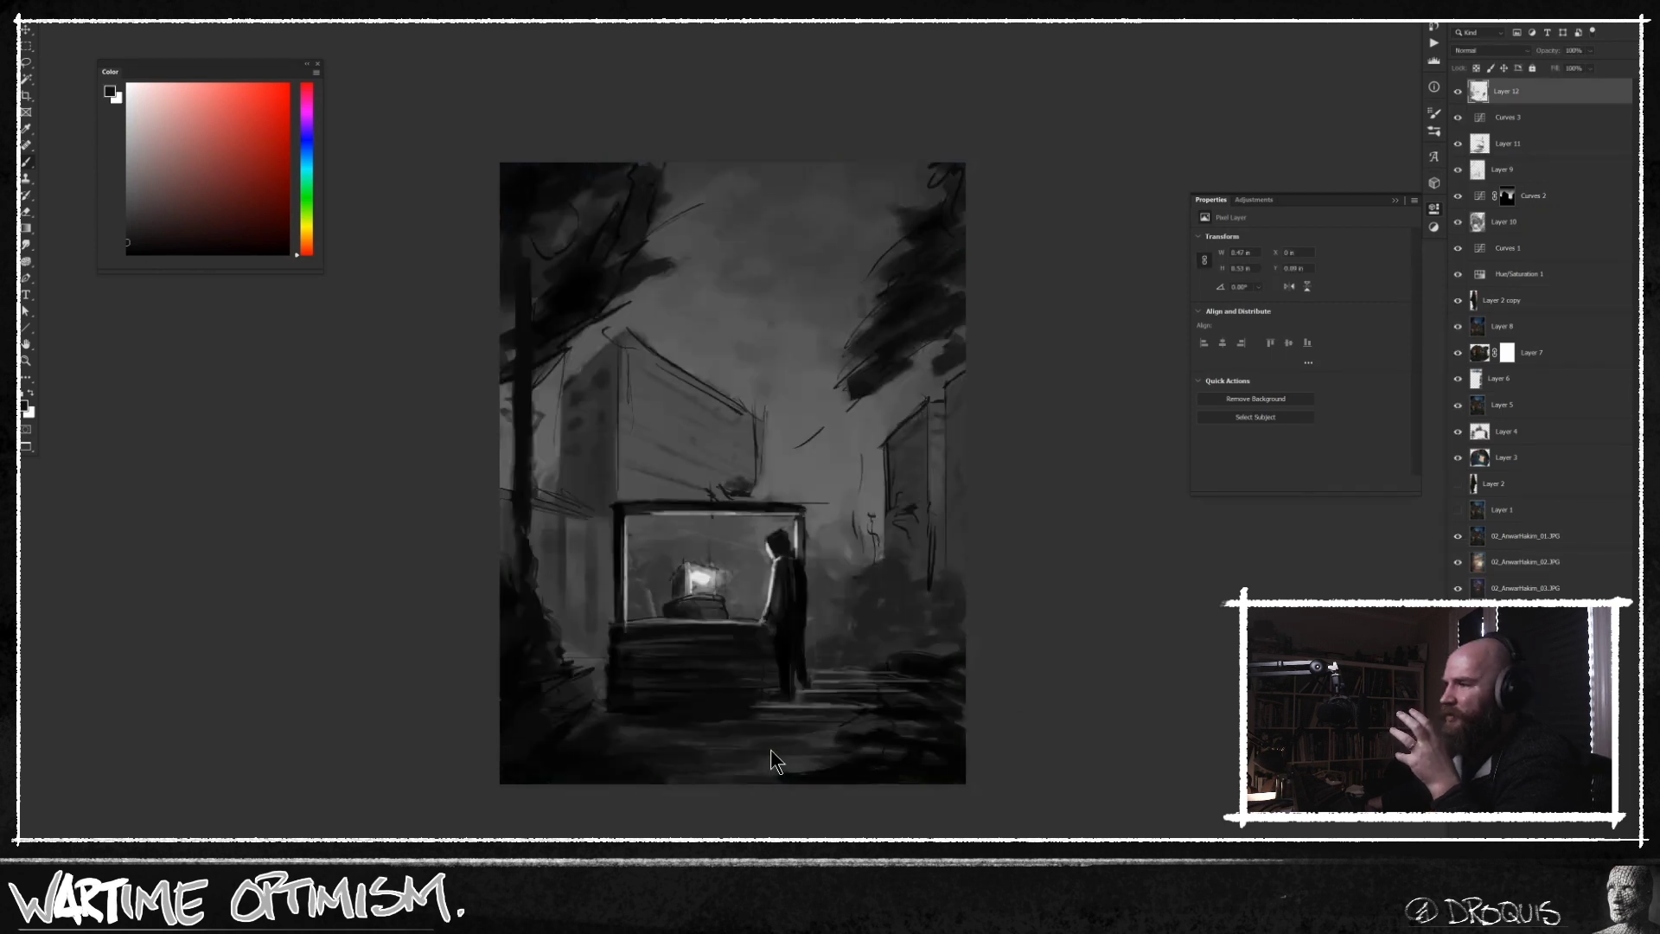
pyautogui.keyDown('alt'); pyautogui.click(874, 459); pyautogui.keyUp('alt')
pyautogui.moveTo(778, 771); pyautogui.dragTo(835, 773)
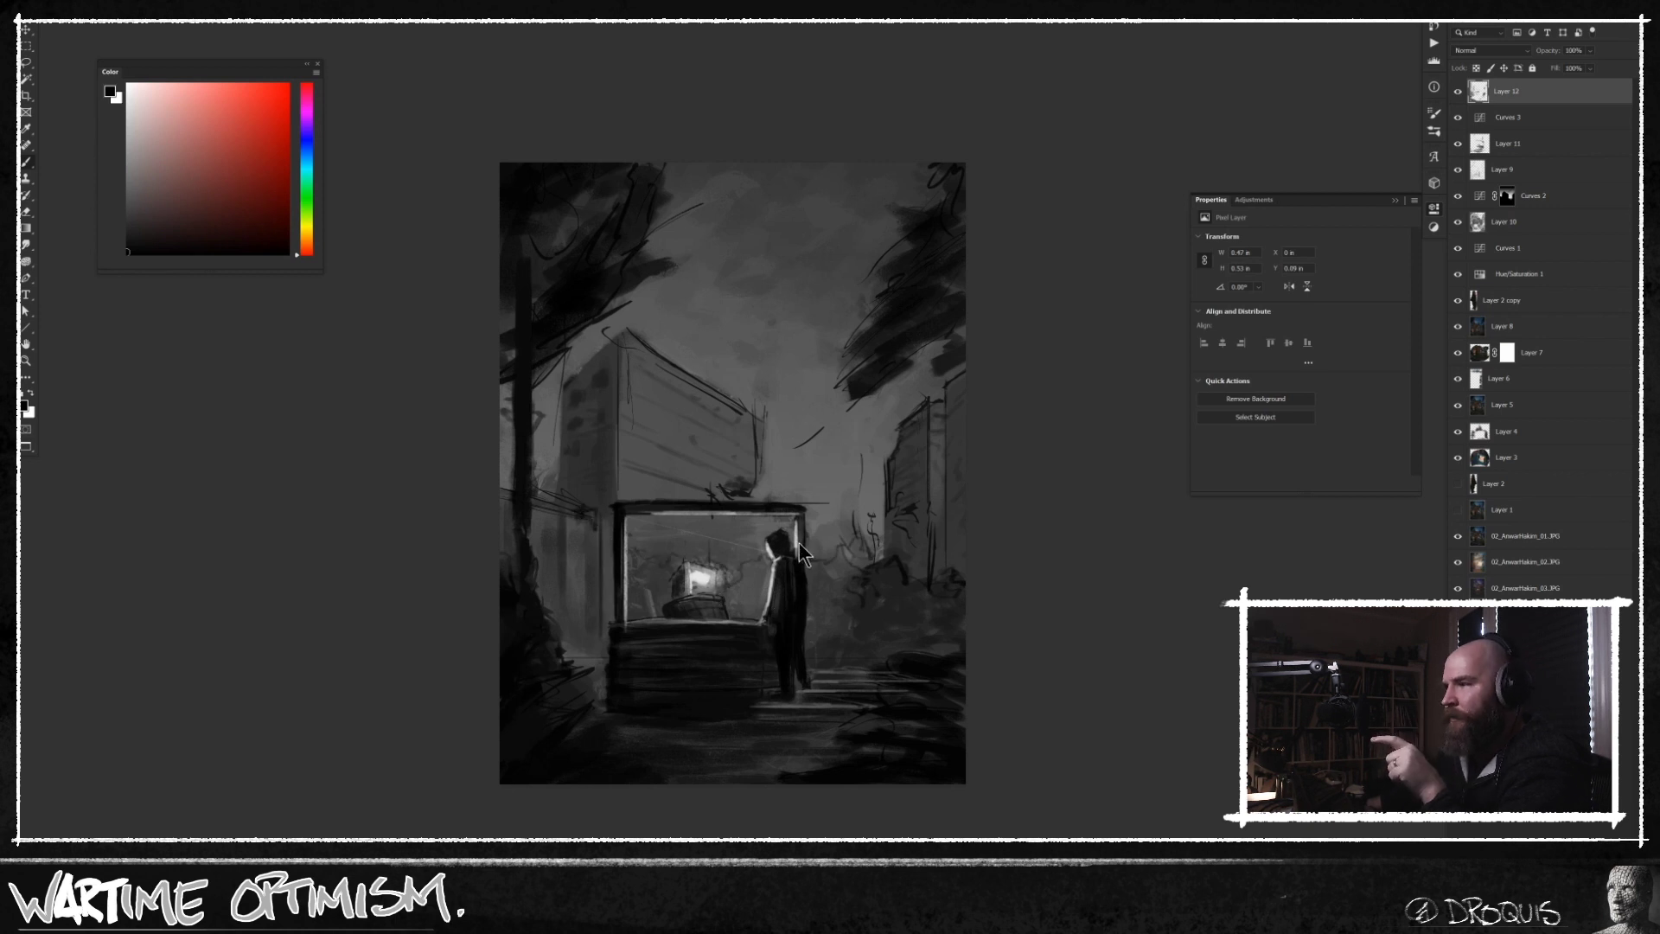
pyautogui.keyDown('alt'); pyautogui.click(745, 657); pyautogui.keyUp('alt')
pyautogui.moveTo(749, 529); pyautogui.dragTo(765, 541)
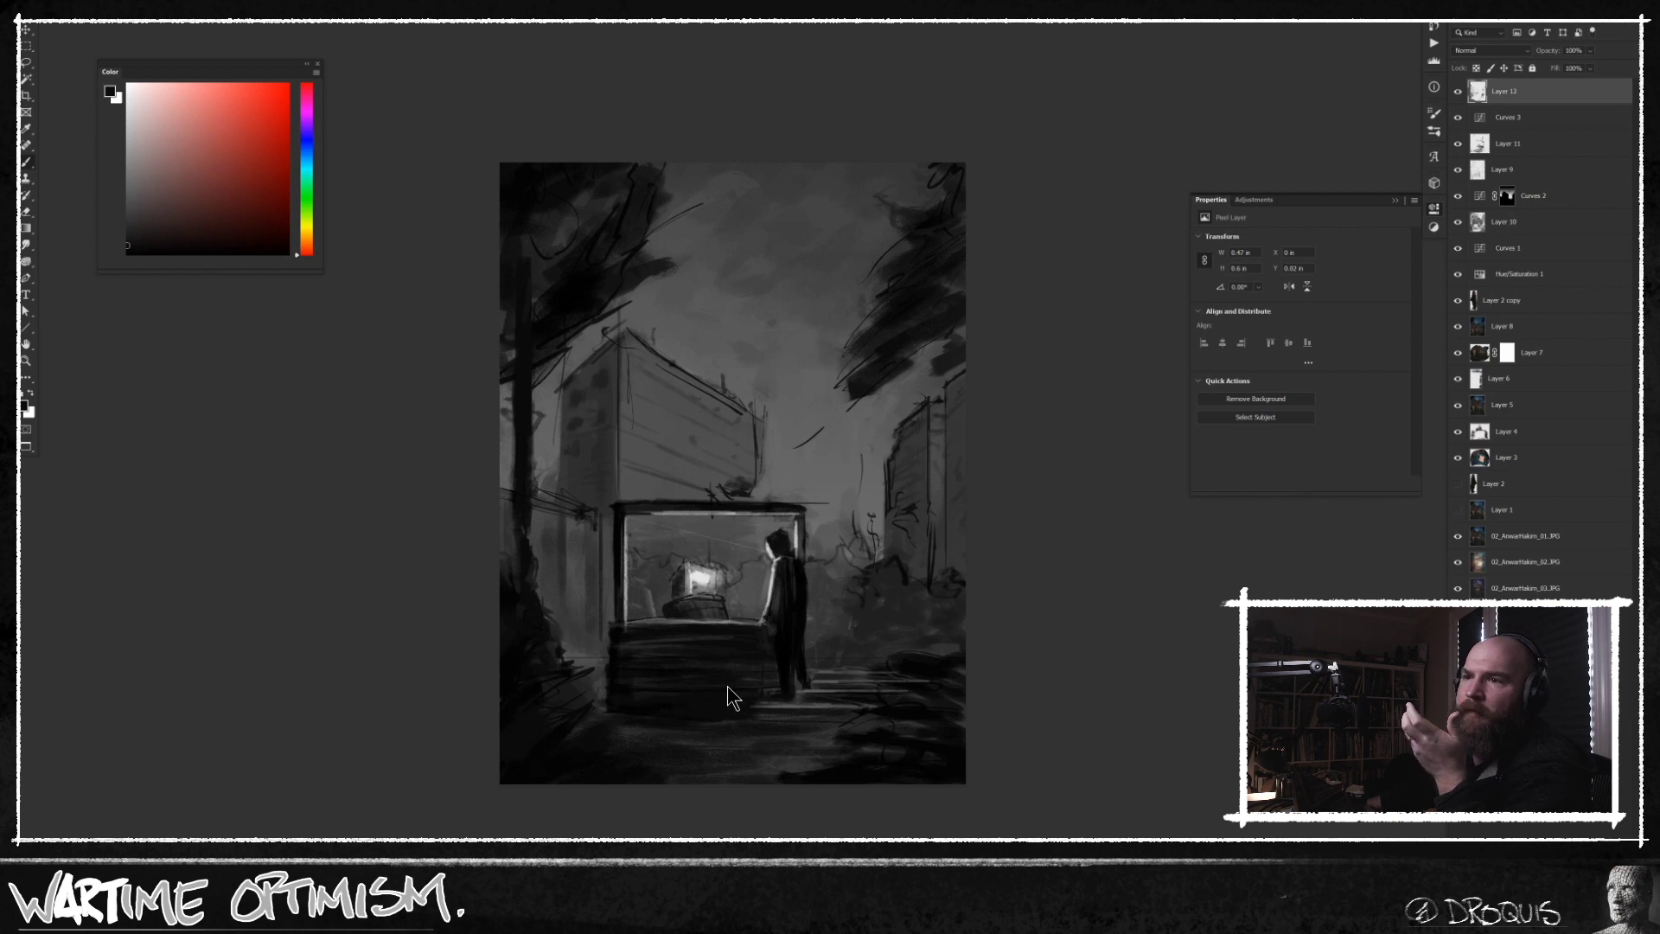
pyautogui.hotkey('ctrl', 'm')
pyautogui.moveTo(1329, 335); pyautogui.dragTo(1329, 359)
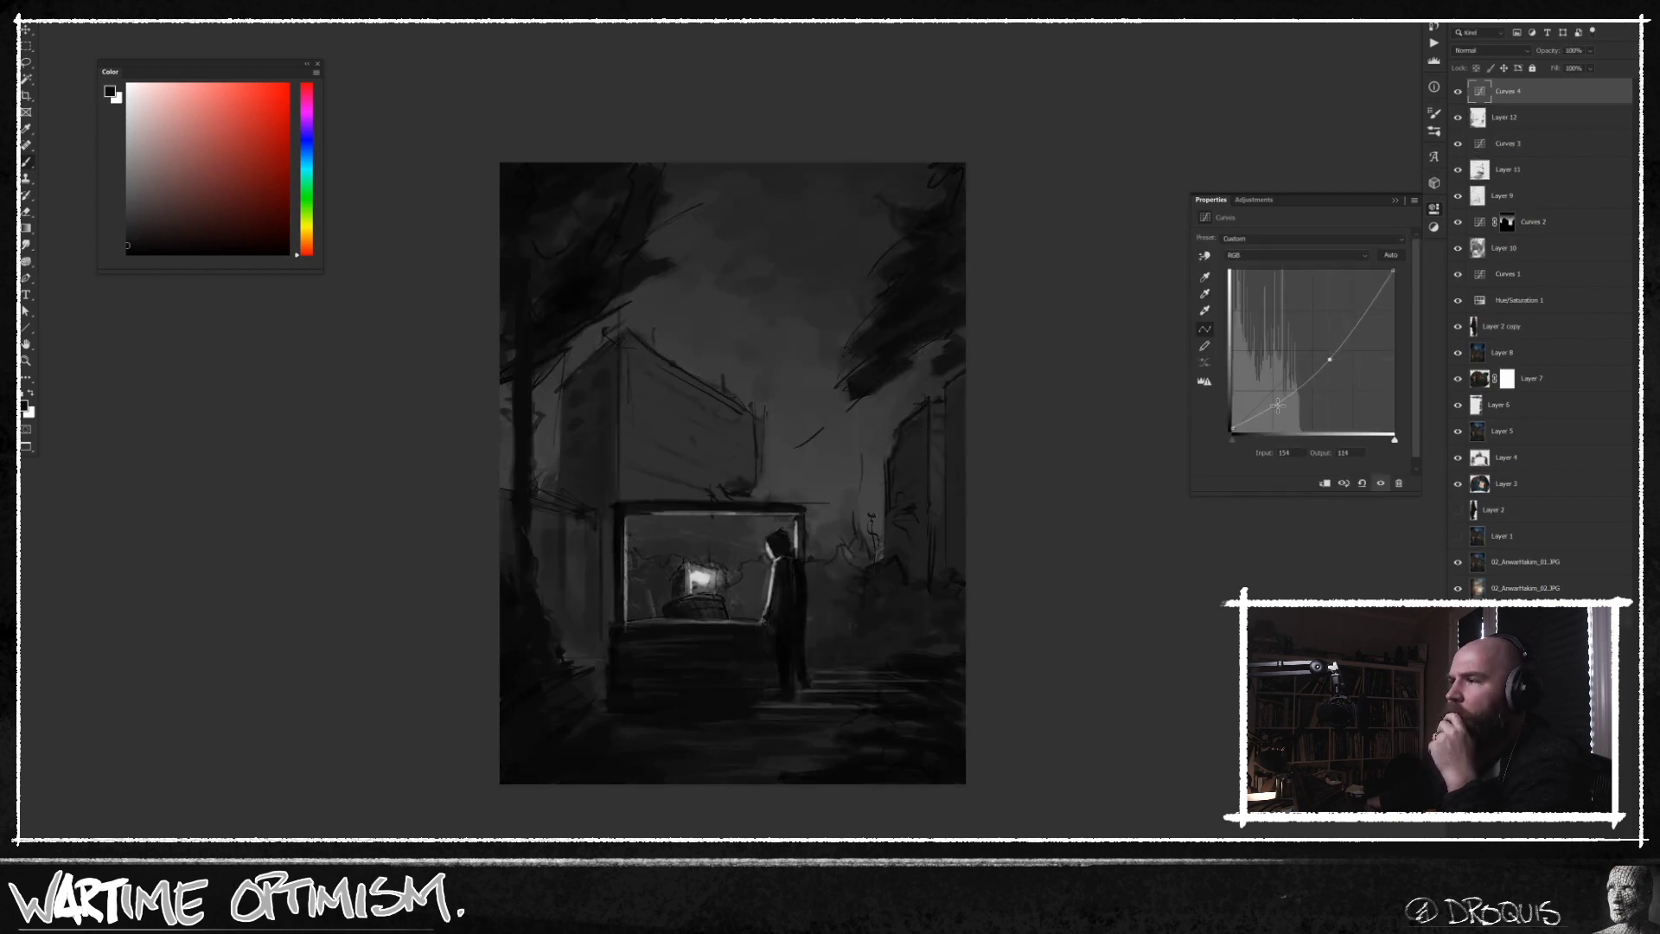
# Step: Stamp visible layers into a Screen glow layer, blur it, adjust Levels, and hide it behind a black mask
pyautogui.hotkey('ctrl', 'shift', 'alt', 'e')
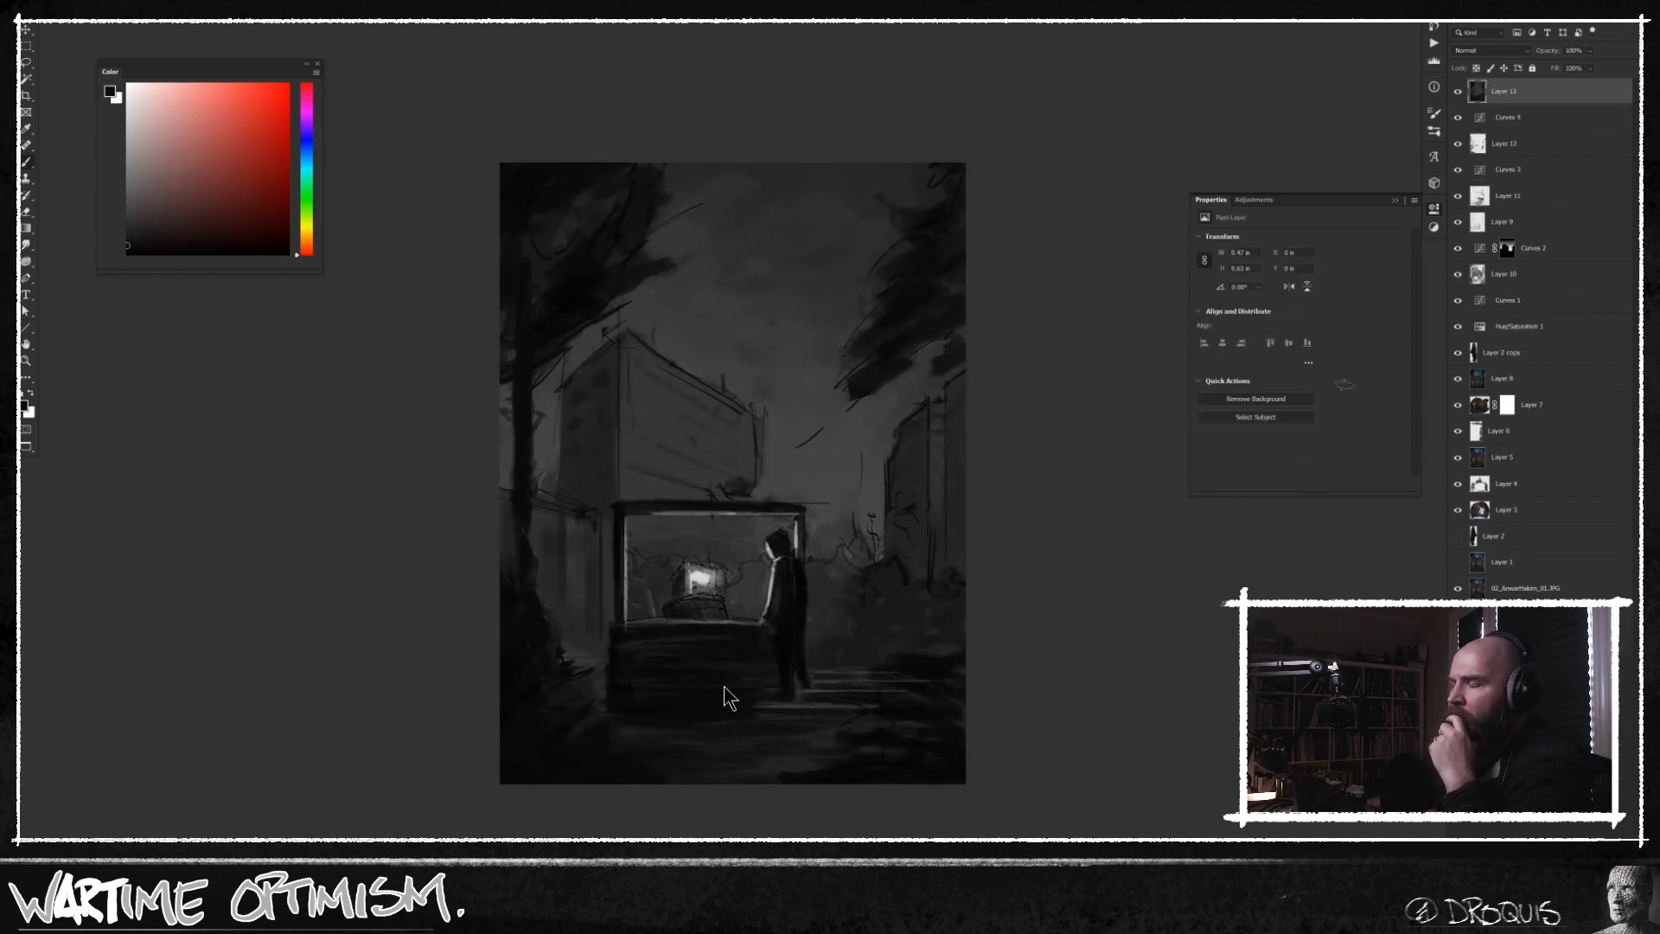
pyautogui.hotkey('shift', 'alt', 's')
pyautogui.hotkey('ctrl', 'alt', 'f')
pyautogui.click(723, 685)
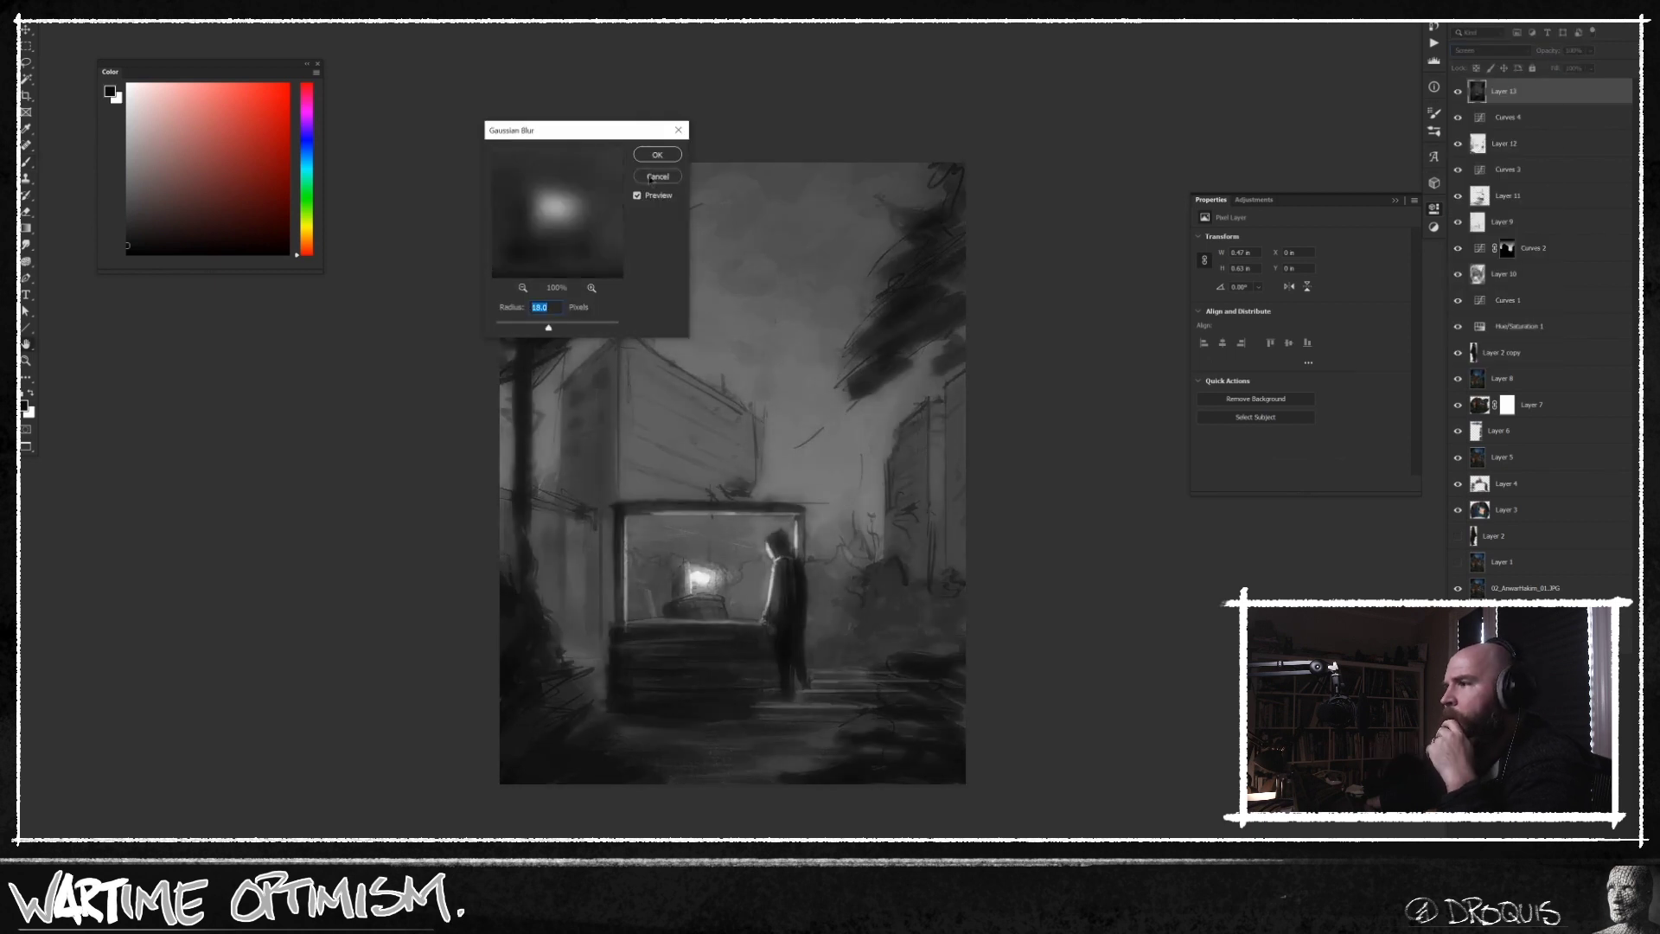
pyautogui.press('Return')
pyautogui.hotkey('ctrl', 'alt', 'l')
pyautogui.press('Return')
pyautogui.hotkey('ctrl', 'alt', 'm')
pyautogui.press('x')
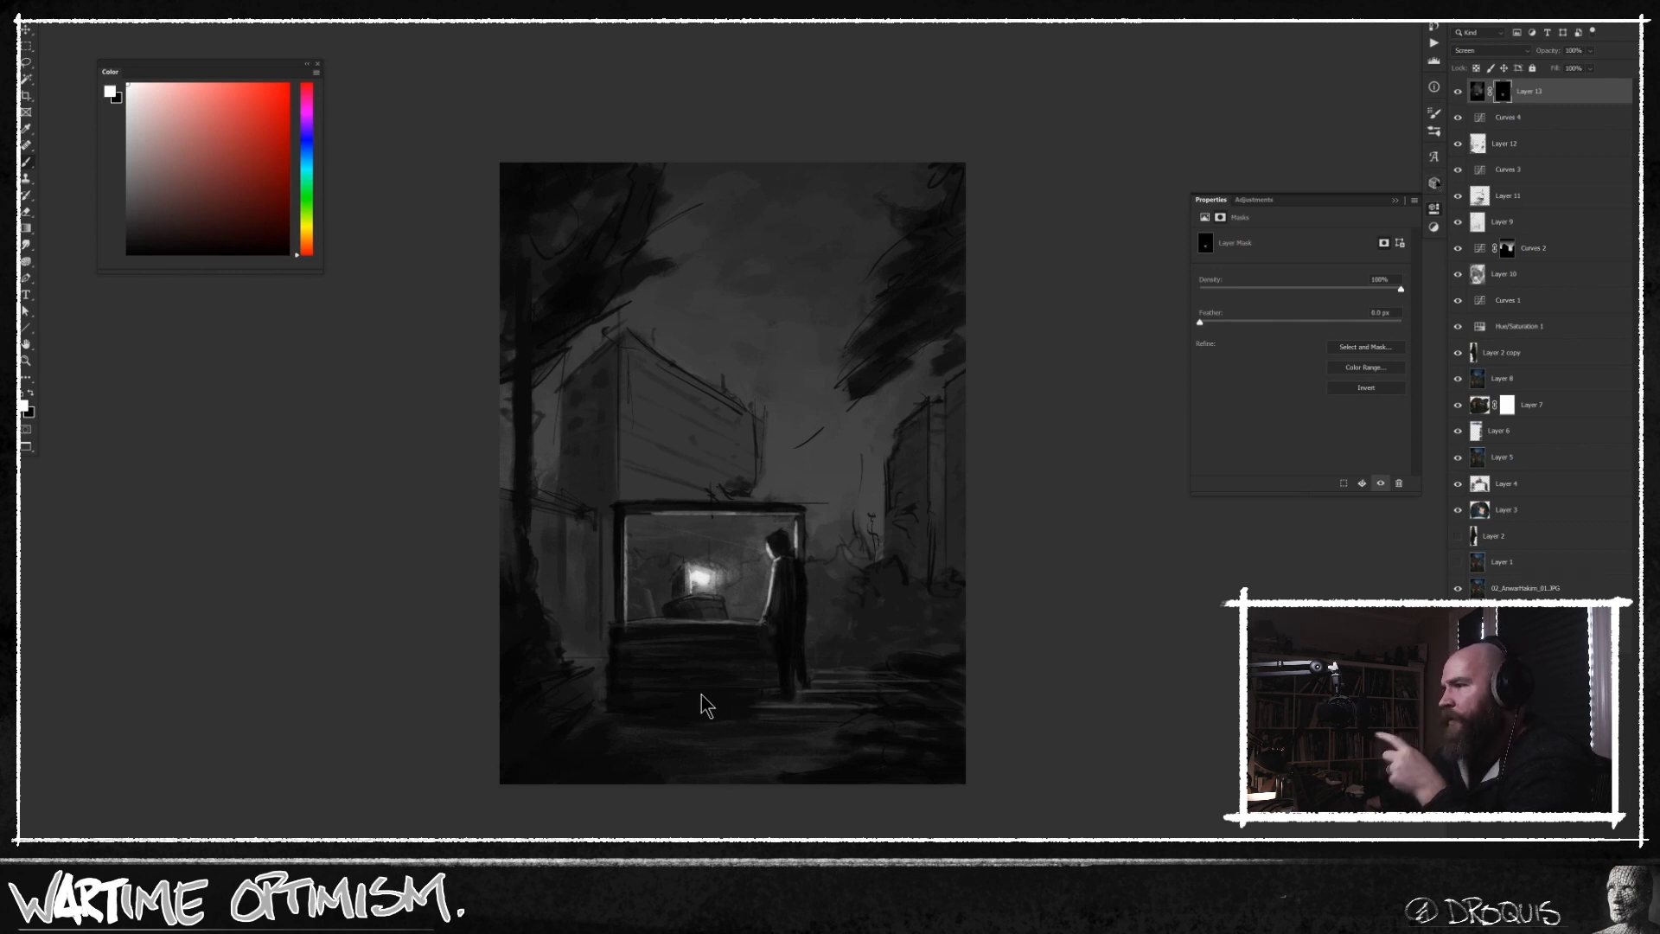
# Step: Lasso the booth onto its own layer and shift the copy to the right
pyautogui.moveTo(705, 697); pyautogui.dragTo(797, 778)
pyautogui.hotkey('ctrl', 'j')
pyautogui.press('x')
pyautogui.press('v')
pyautogui.moveTo(735, 707)
pyautogui.mouseDown()
pyautogui.moveTo(798, 707)
pyautogui.moveTo(833, 683)
pyautogui.mouseUp()
# Step: On a new layer, paint dark and light grey strokes over the booth's left window and fog
pyautogui.hotkey('ctrl', 'shift', 'alt', 'n')
pyautogui.press('b')
pyautogui.moveTo(903, 441)
pyautogui.mouseDown()
pyautogui.moveTo(959, 470)
pyautogui.moveTo(966, 660)
pyautogui.moveTo(915, 615)
pyautogui.moveTo(903, 468)
pyautogui.moveTo(823, 493)
pyautogui.moveTo(778, 474)
pyautogui.moveTo(794, 455)
pyautogui.moveTo(666, 488)
pyautogui.mouseUp()
pyautogui.keyDown('alt'); pyautogui.click(638, 480); pyautogui.keyUp('alt')
pyautogui.moveTo(644, 570); pyautogui.dragTo(685, 662)
pyautogui.hotkey('alt', ']')
pyautogui.moveTo(666, 518)
pyautogui.mouseDown()
pyautogui.moveTo(680, 481)
pyautogui.moveTo(644, 568)
pyautogui.moveTo(600, 545)
pyautogui.moveTo(683, 770)
pyautogui.mouseUp()
pyautogui.moveTo(566, 661)
pyautogui.mouseDown()
pyautogui.moveTo(596, 657)
pyautogui.moveTo(588, 622)
pyautogui.mouseUp()
pyautogui.keyDown('alt'); pyautogui.click(594, 476); pyautogui.keyUp('alt')
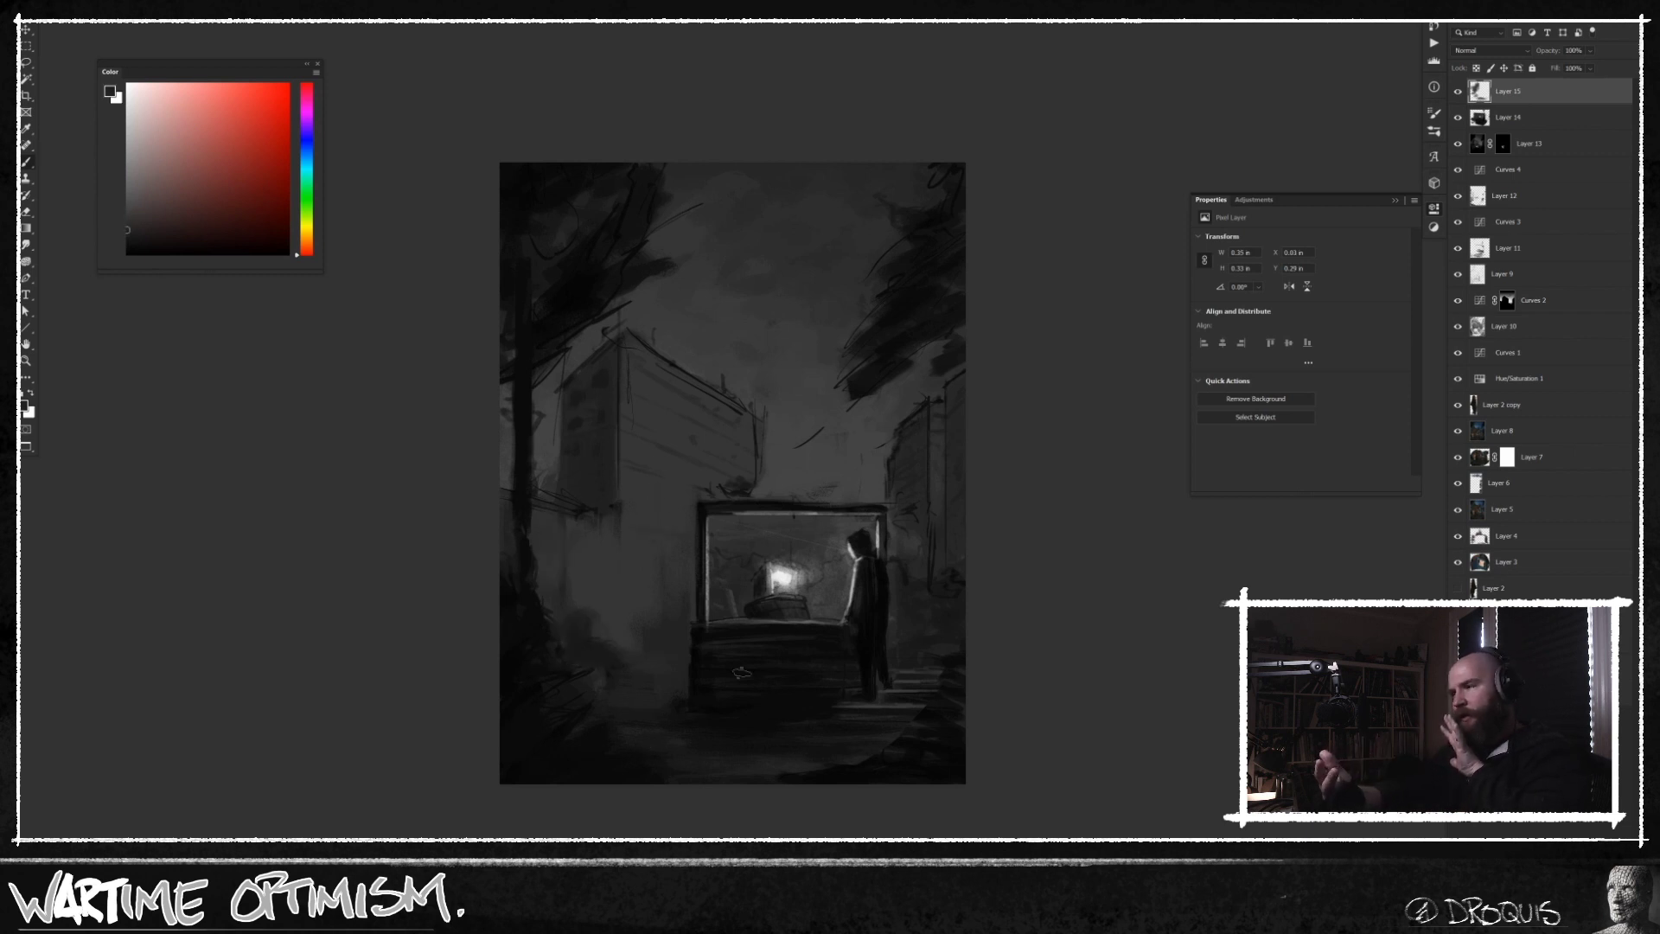
pyautogui.moveTo(616, 531); pyautogui.dragTo(609, 629)
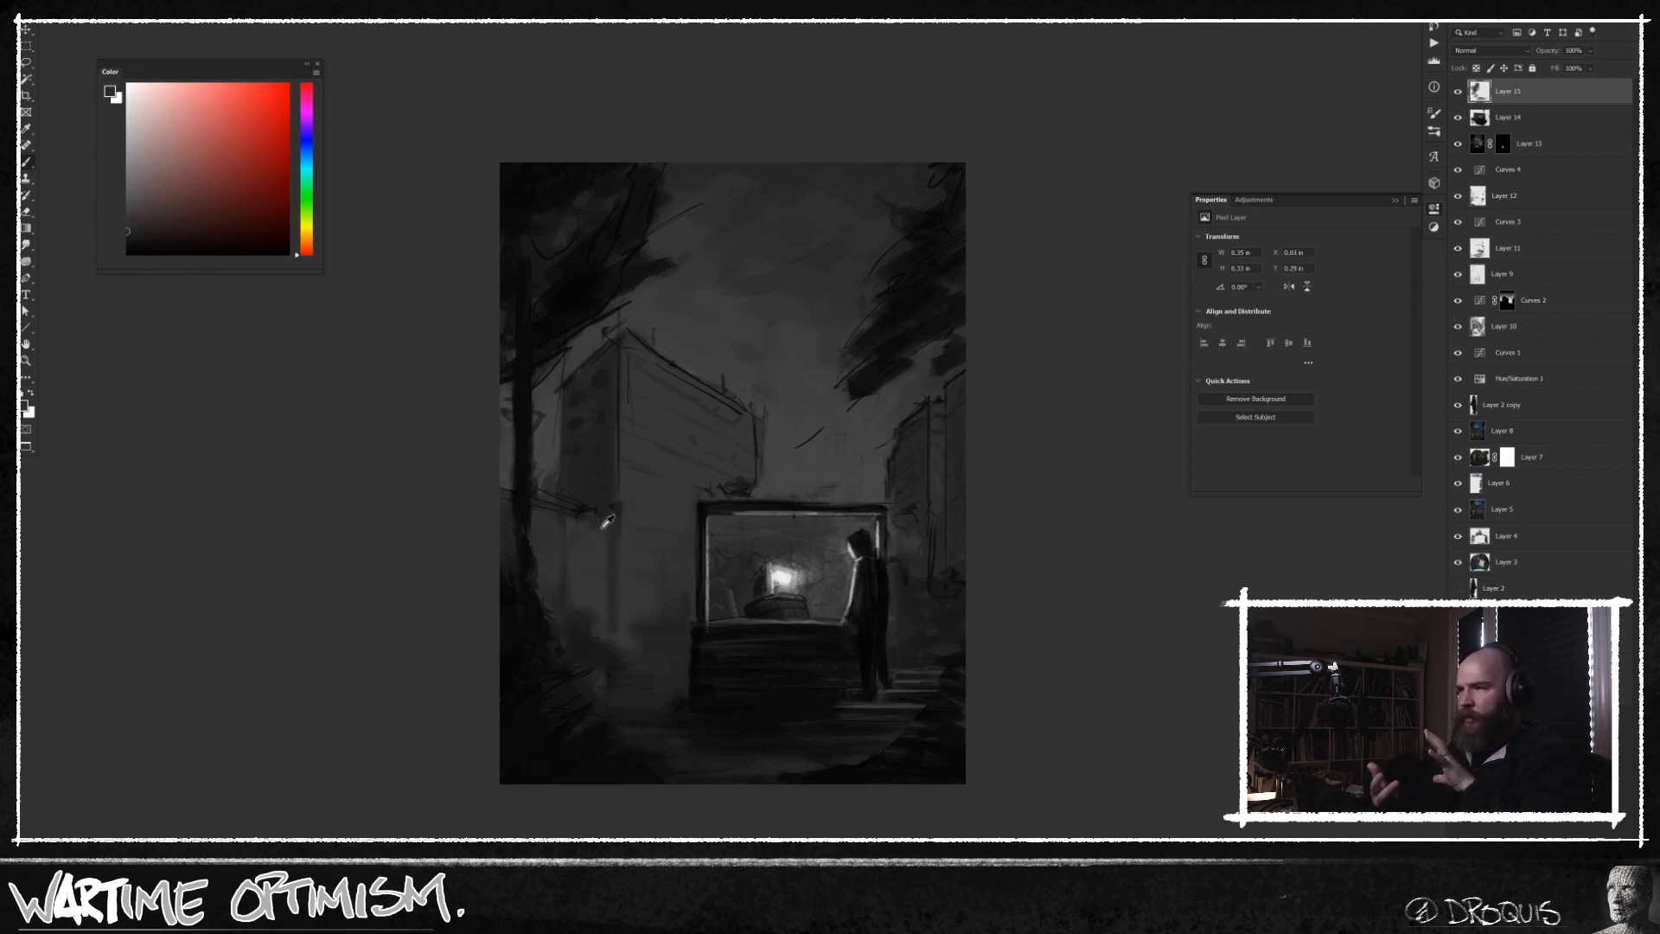
# Step: Group the two booth layers into Group 1 and nudge the booth copy slightly left
pyautogui.keyDown('shift'); pyautogui.click(1508, 119); pyautogui.keyUp('shift')
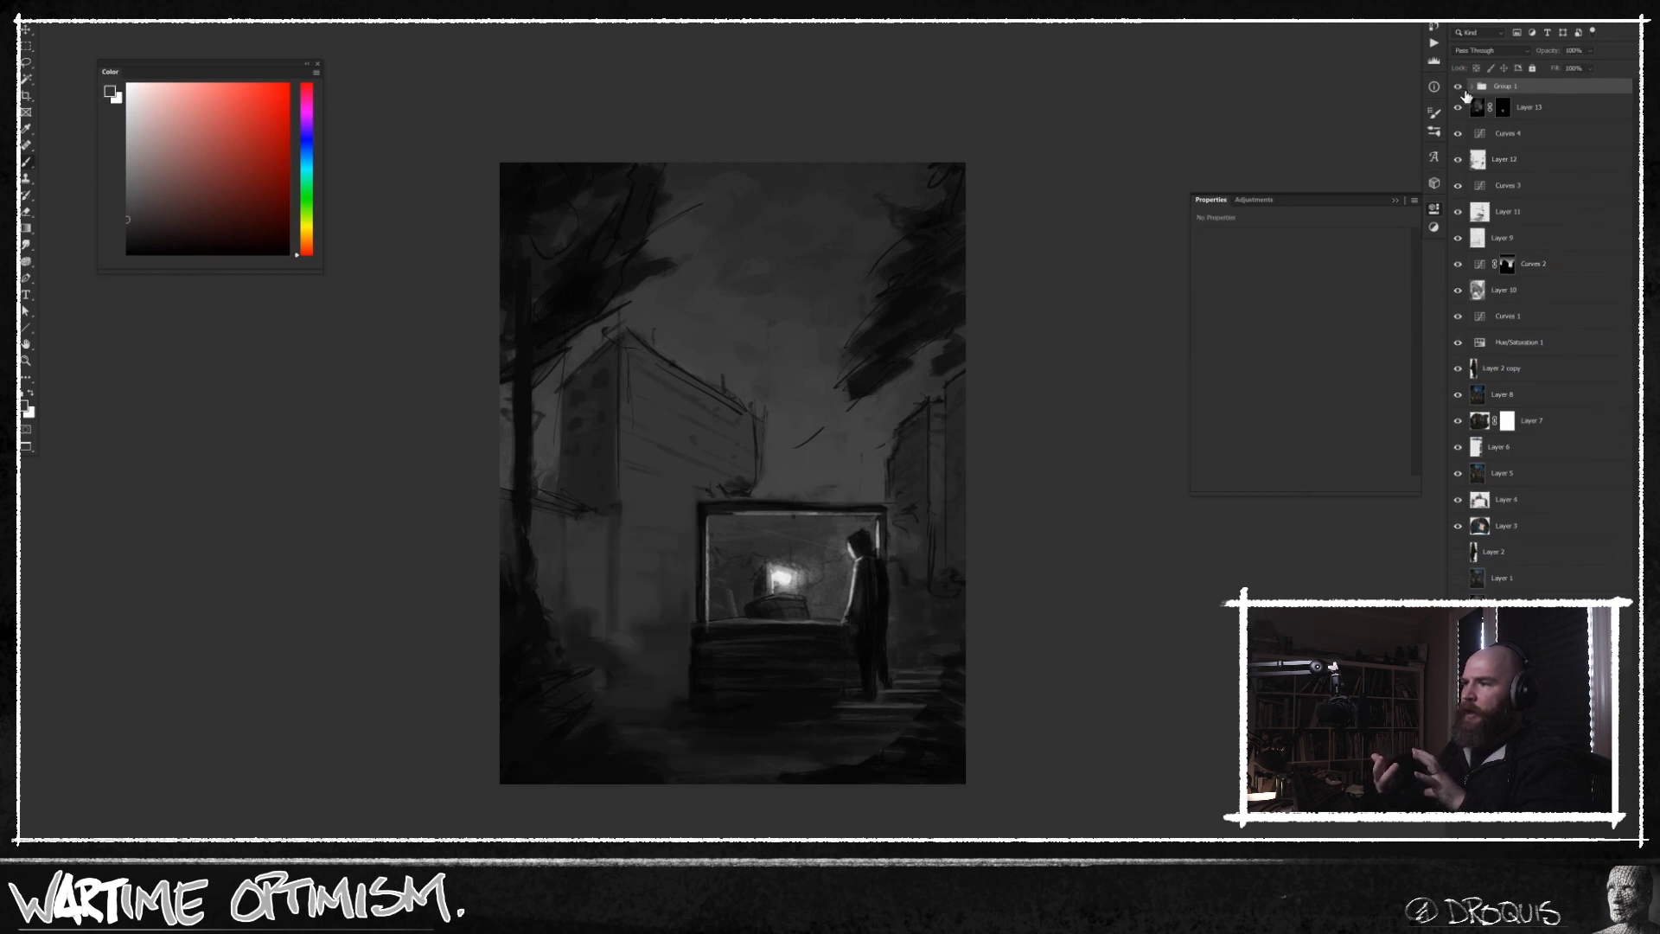
pyautogui.hotkey('ctrl', 'g')
pyautogui.click(1518, 133)
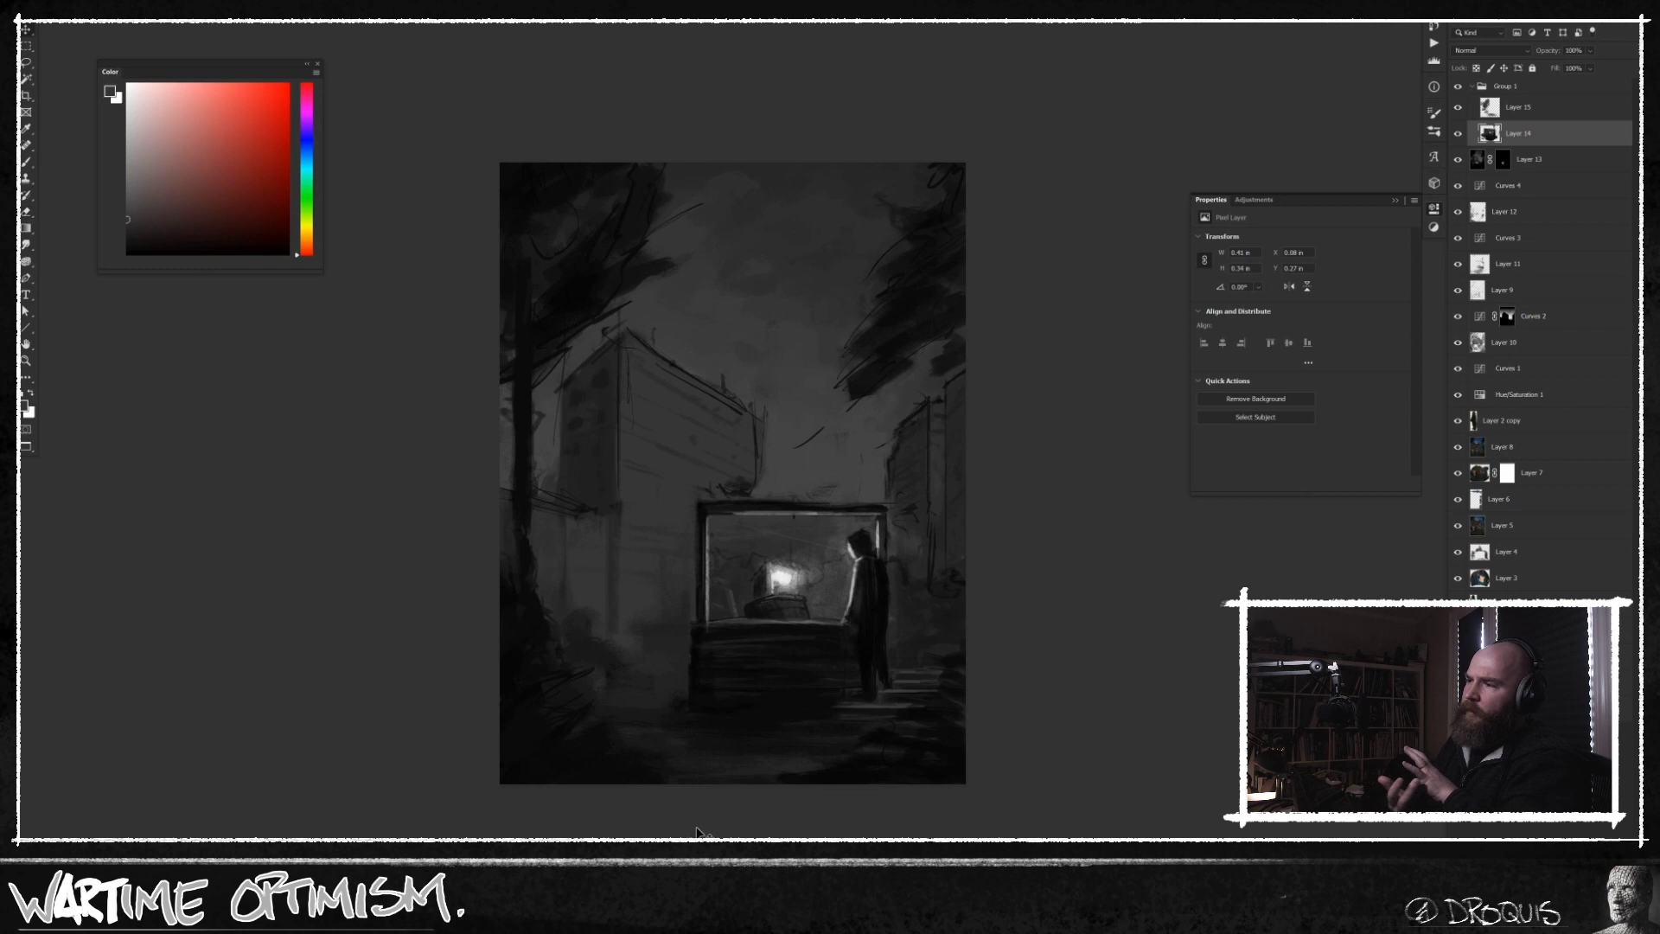
pyautogui.hotkey('ctrl', 'j')
pyautogui.moveTo(1518, 107); pyautogui.dragTo(1569, 95)
pyautogui.moveTo(858, 745); pyautogui.dragTo(733, 749)
pyautogui.hotkey('ctrl', 'z')
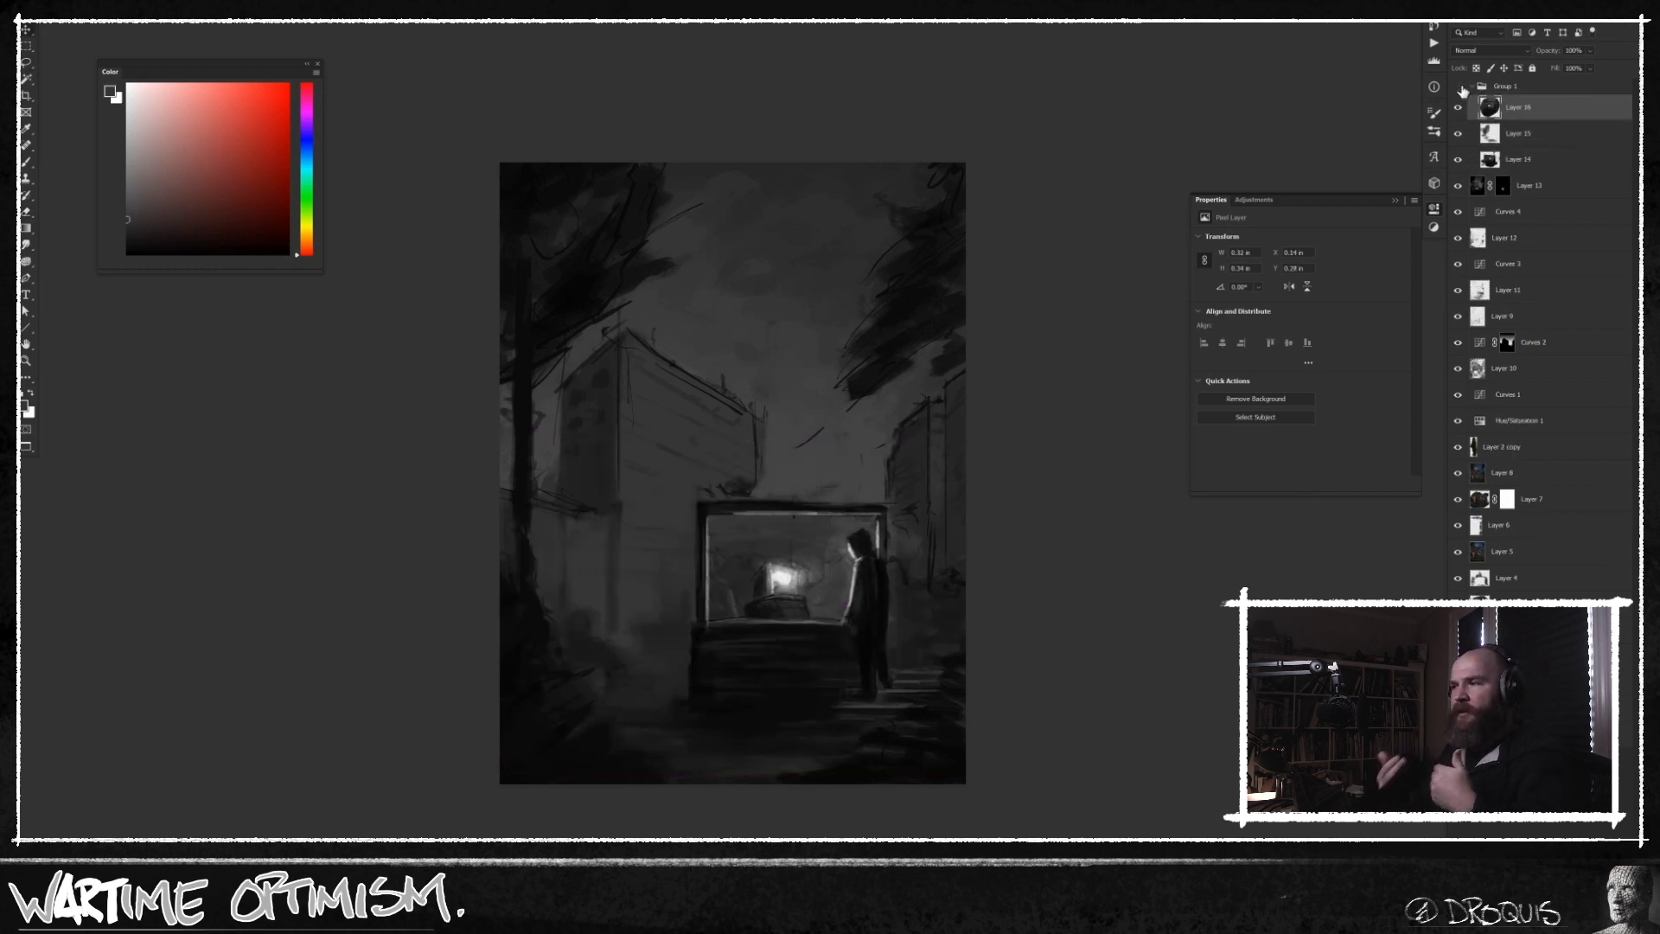
pyautogui.click(1458, 87)
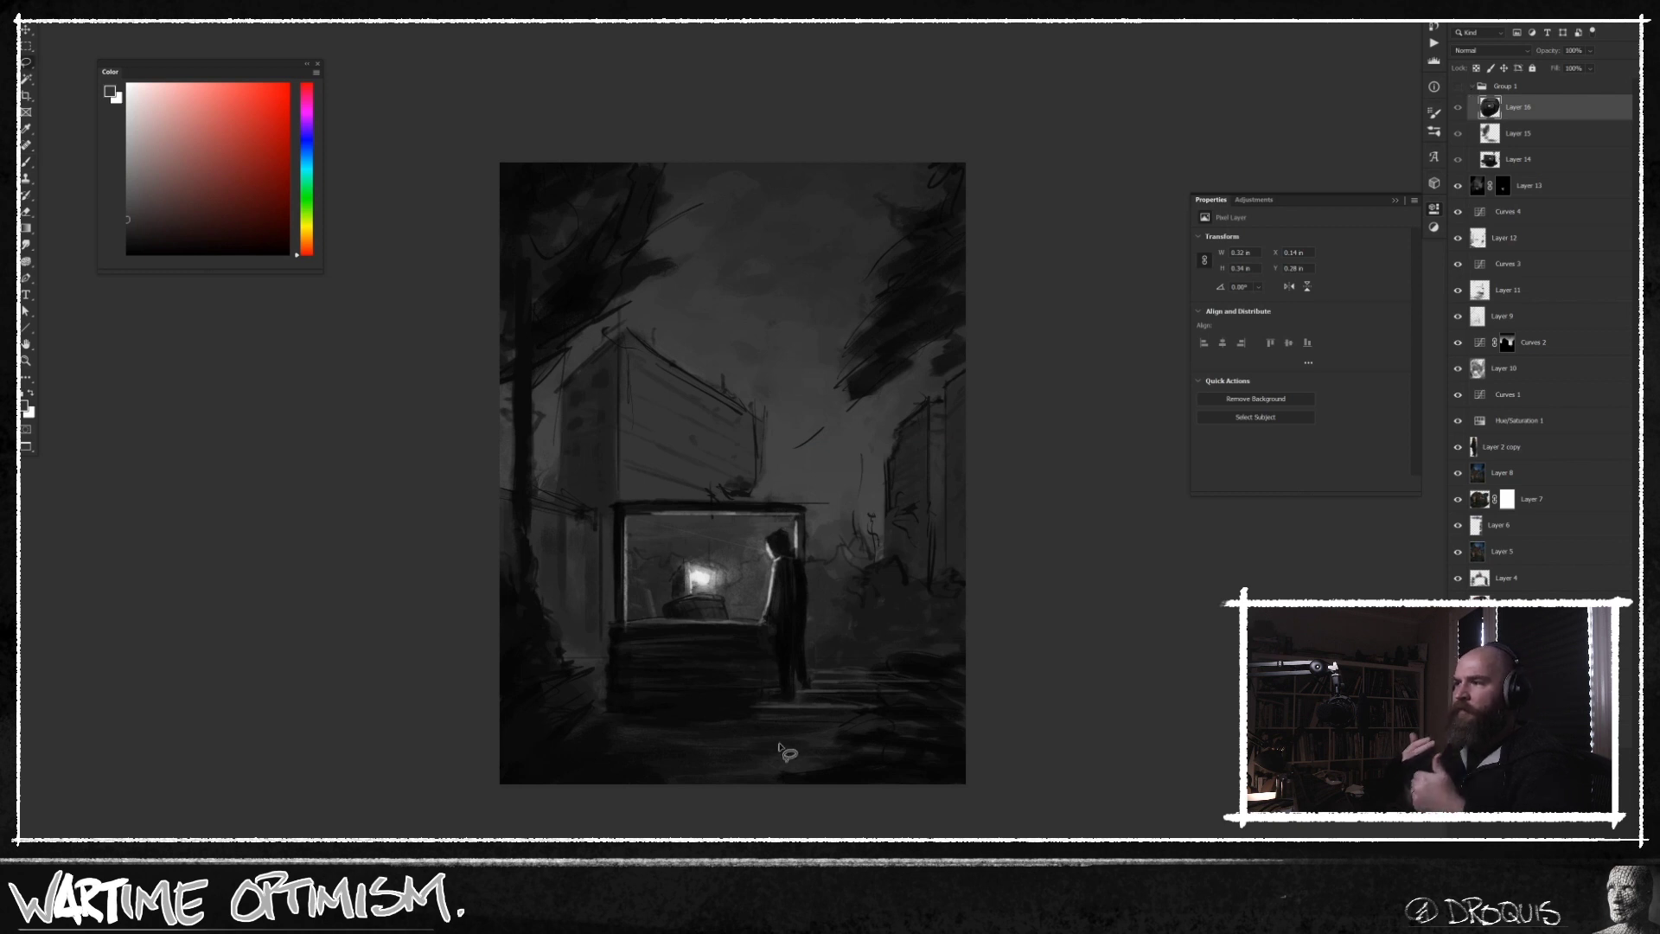
pyautogui.hotkey('ctrl', 'z')
pyautogui.hotkey('ctrl', 'z')
pyautogui.hotkey('ctrl', 'z')
pyautogui.click(1519, 134)
pyautogui.moveTo(782, 682); pyautogui.dragTo(733, 682)
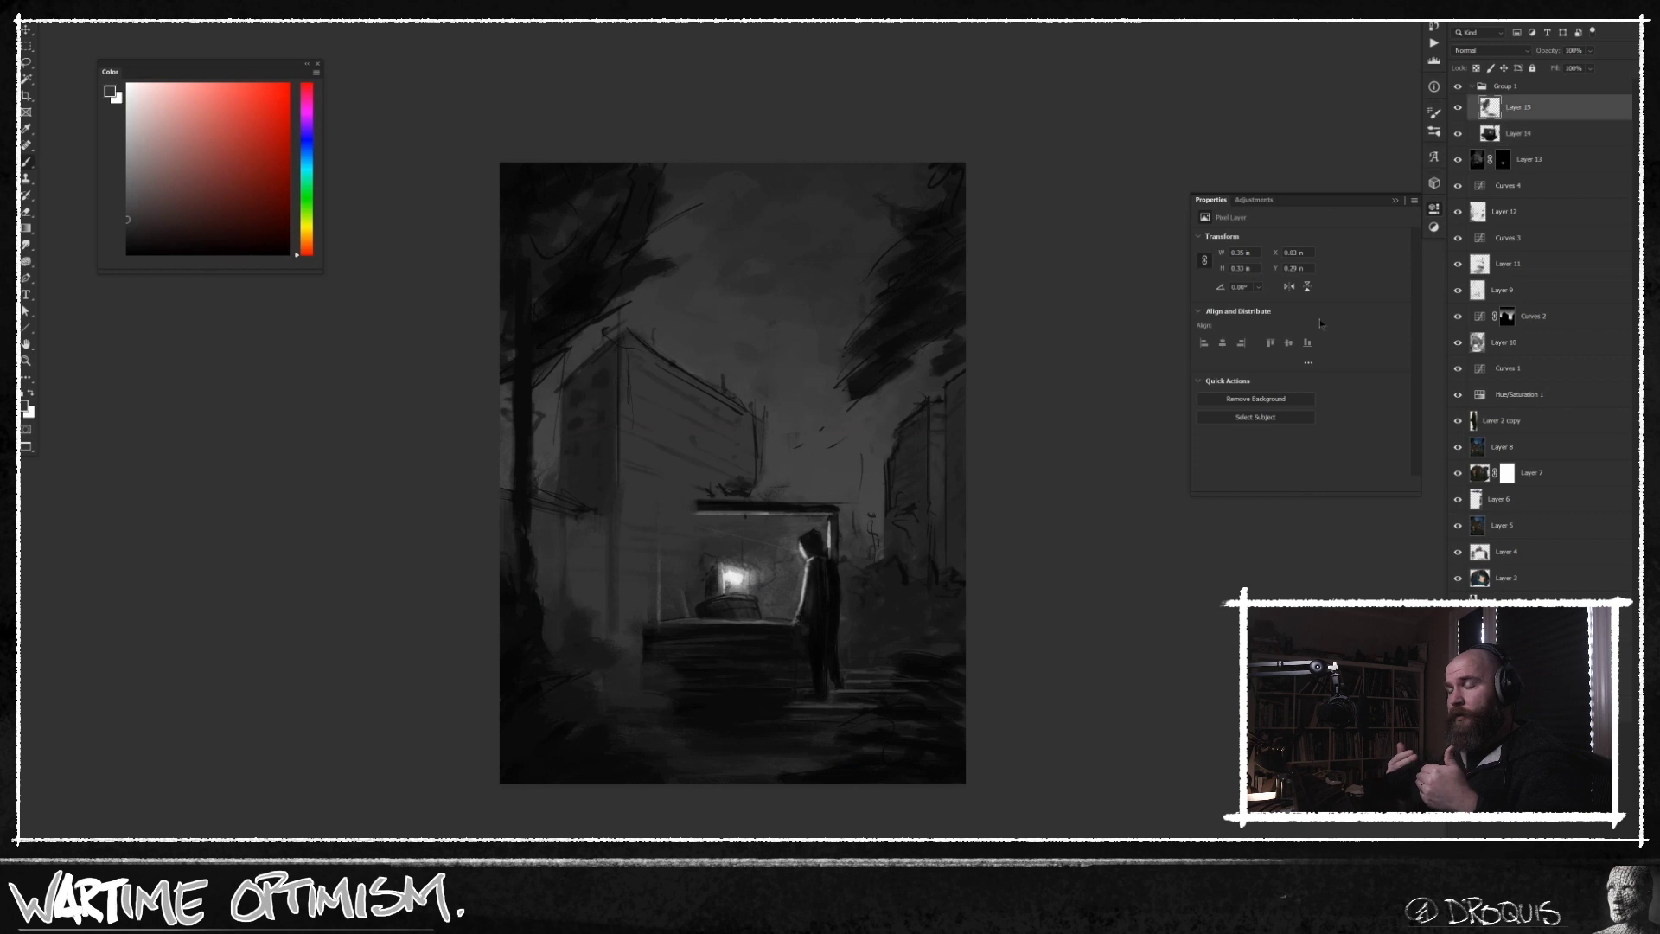
# Step: On a new top layer in Group 1, paint dark and light strokes along the booth's top and left edges
pyautogui.click(1463, 112)
pyautogui.hotkey('ctrl', 'alt', 'shift', 'n')
pyautogui.scroll(2, 849, 615)
pyautogui.press('d')
pyautogui.moveTo(687, 475)
pyautogui.mouseDown()
pyautogui.moveTo(649, 475)
pyautogui.moveTo(607, 583)
pyautogui.moveTo(595, 634)
pyautogui.moveTo(611, 707)
pyautogui.moveTo(622, 668)
pyautogui.mouseUp()
pyautogui.keyDown('alt'); pyautogui.click(570, 615); pyautogui.keyUp('alt')
pyautogui.moveTo(814, 491); pyautogui.dragTo(666, 491)
pyautogui.moveTo(613, 488); pyautogui.dragTo(613, 623)
# Step: Shift Layer 14 and Layer 16 left together, then add a Curves adjustment above the group
pyautogui.press('v')
pyautogui.keyDown('ctrl'); pyautogui.click(1521, 159); pyautogui.keyUp('ctrl')
pyautogui.moveTo(759, 770); pyautogui.dragTo(742, 768)
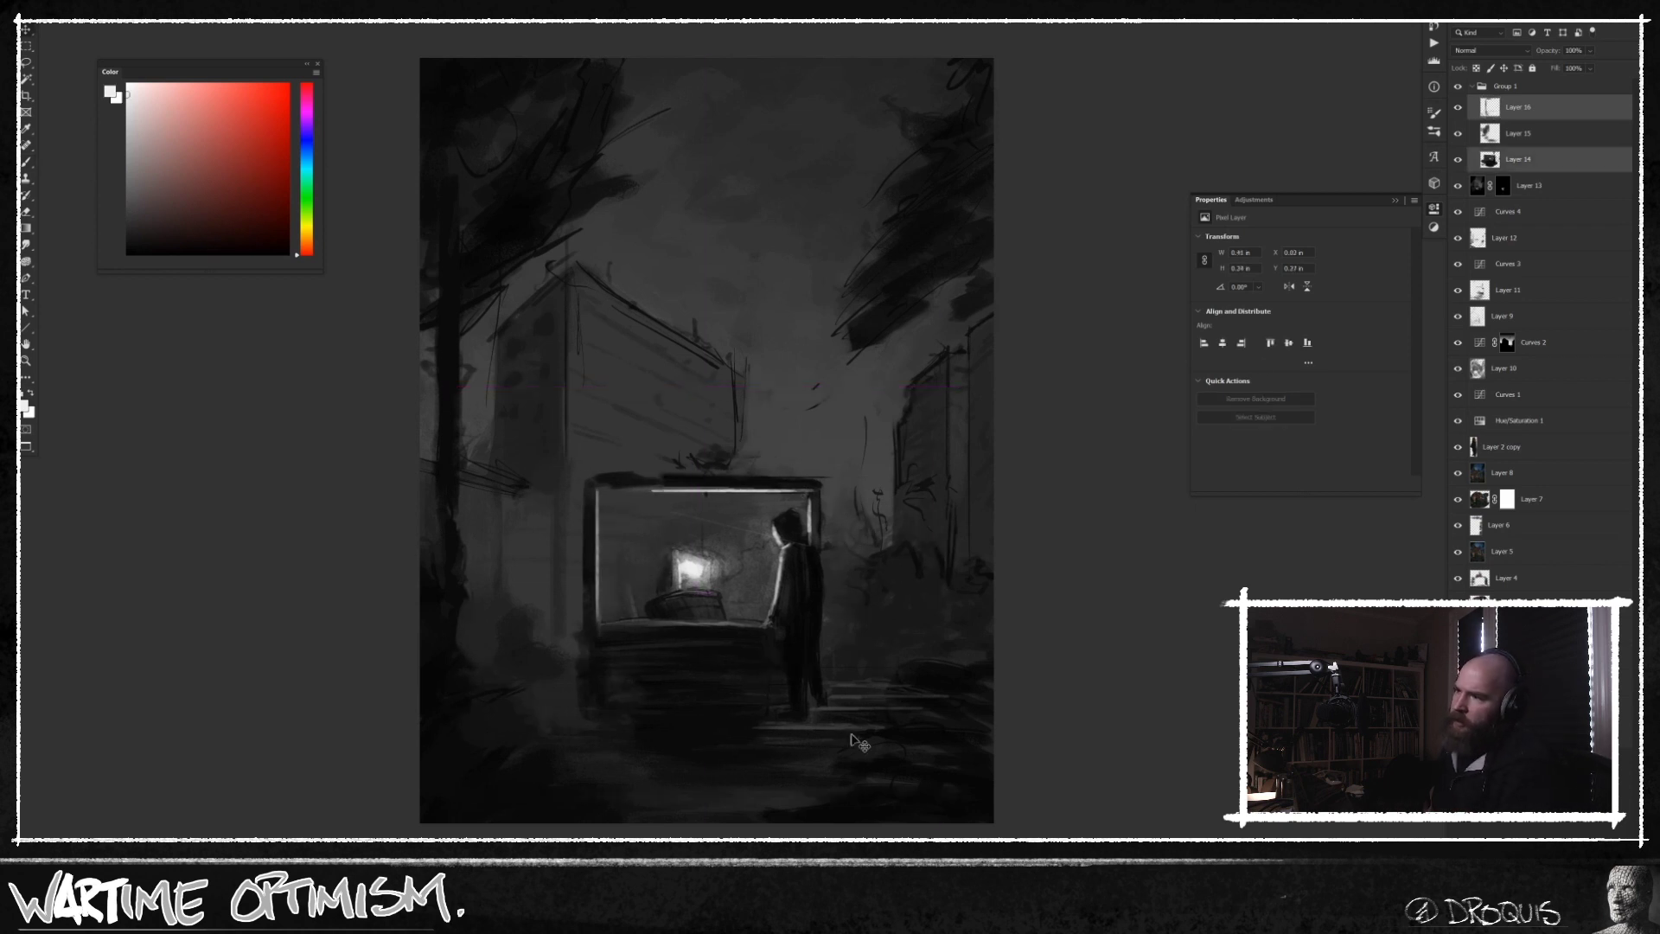
pyautogui.scroll(-2, 739, 768)
pyautogui.hotkey('ctrl', 'm')
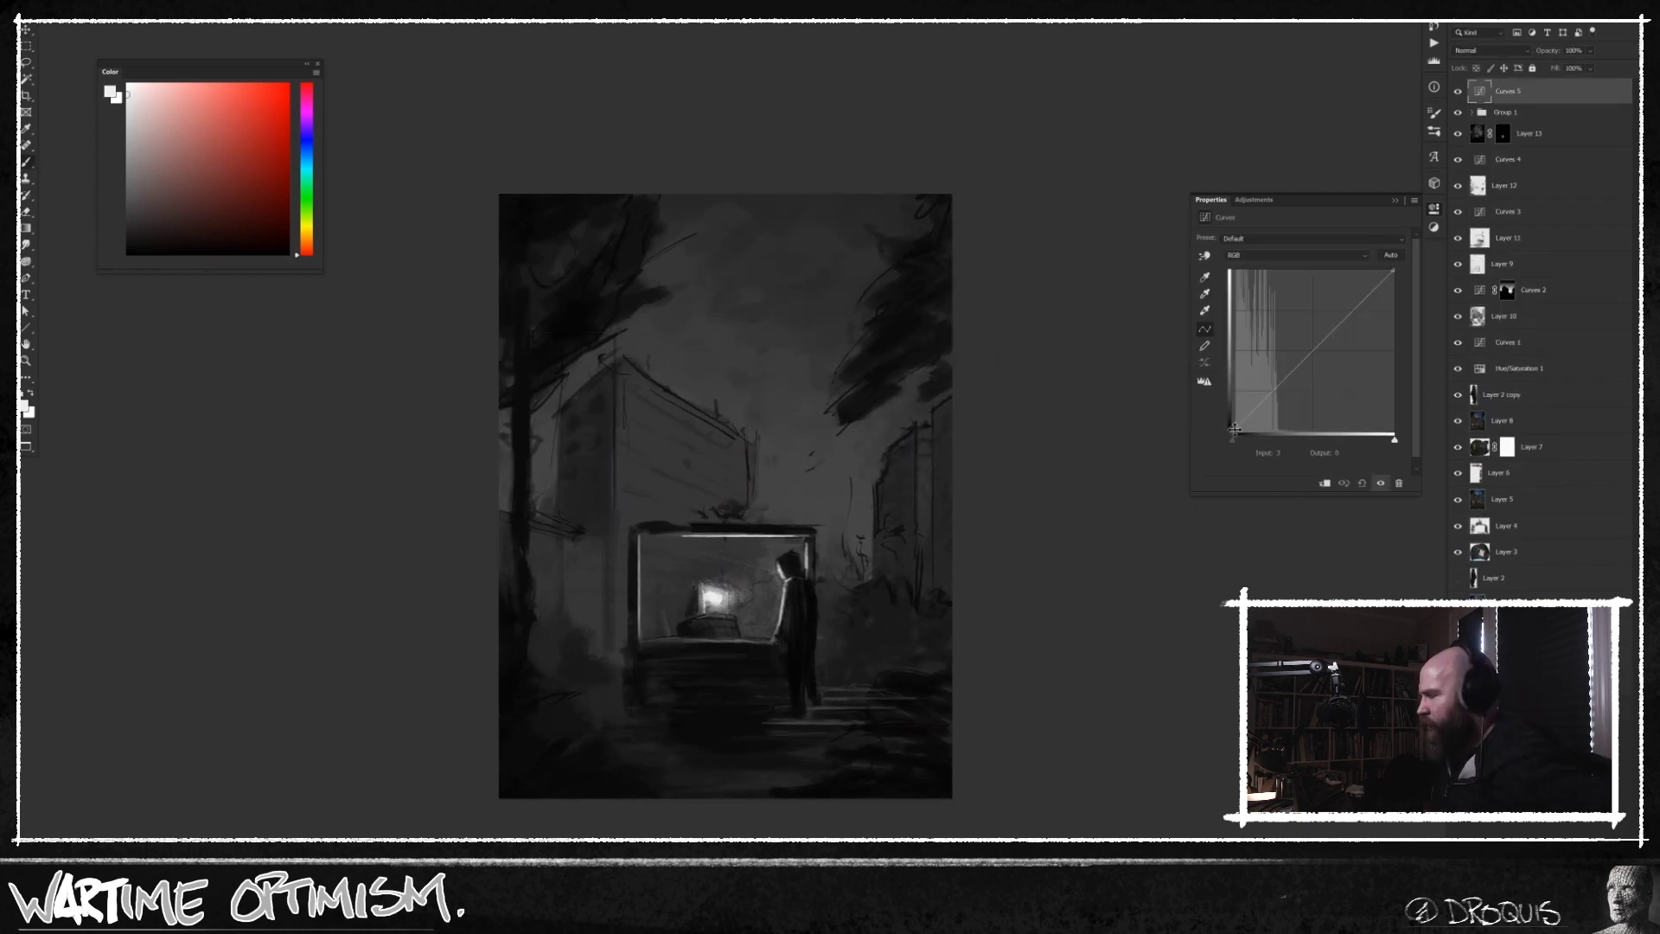
# Step: On a new layer, hatch dark strokes across the table, booth top, steps, bottom ground and left side
pyautogui.hotkey('ctrl', 'shift', 'alt', 'n')
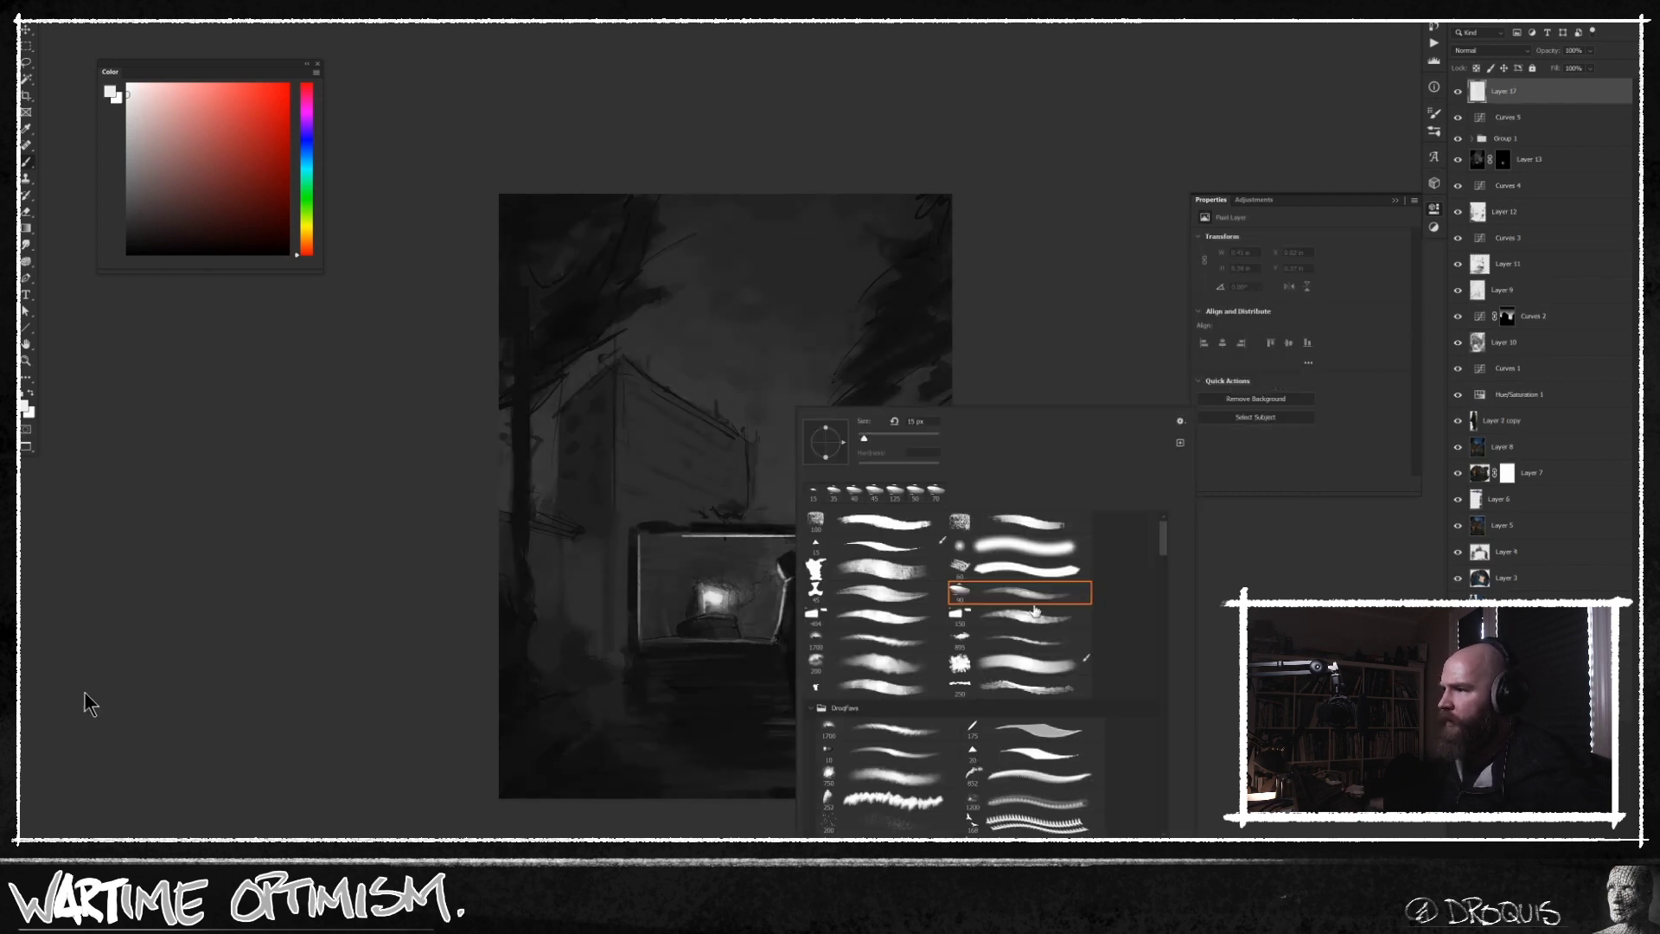
pyautogui.doubleClick(877, 544)
pyautogui.press('x')
pyautogui.moveTo(629, 645); pyautogui.dragTo(770, 640)
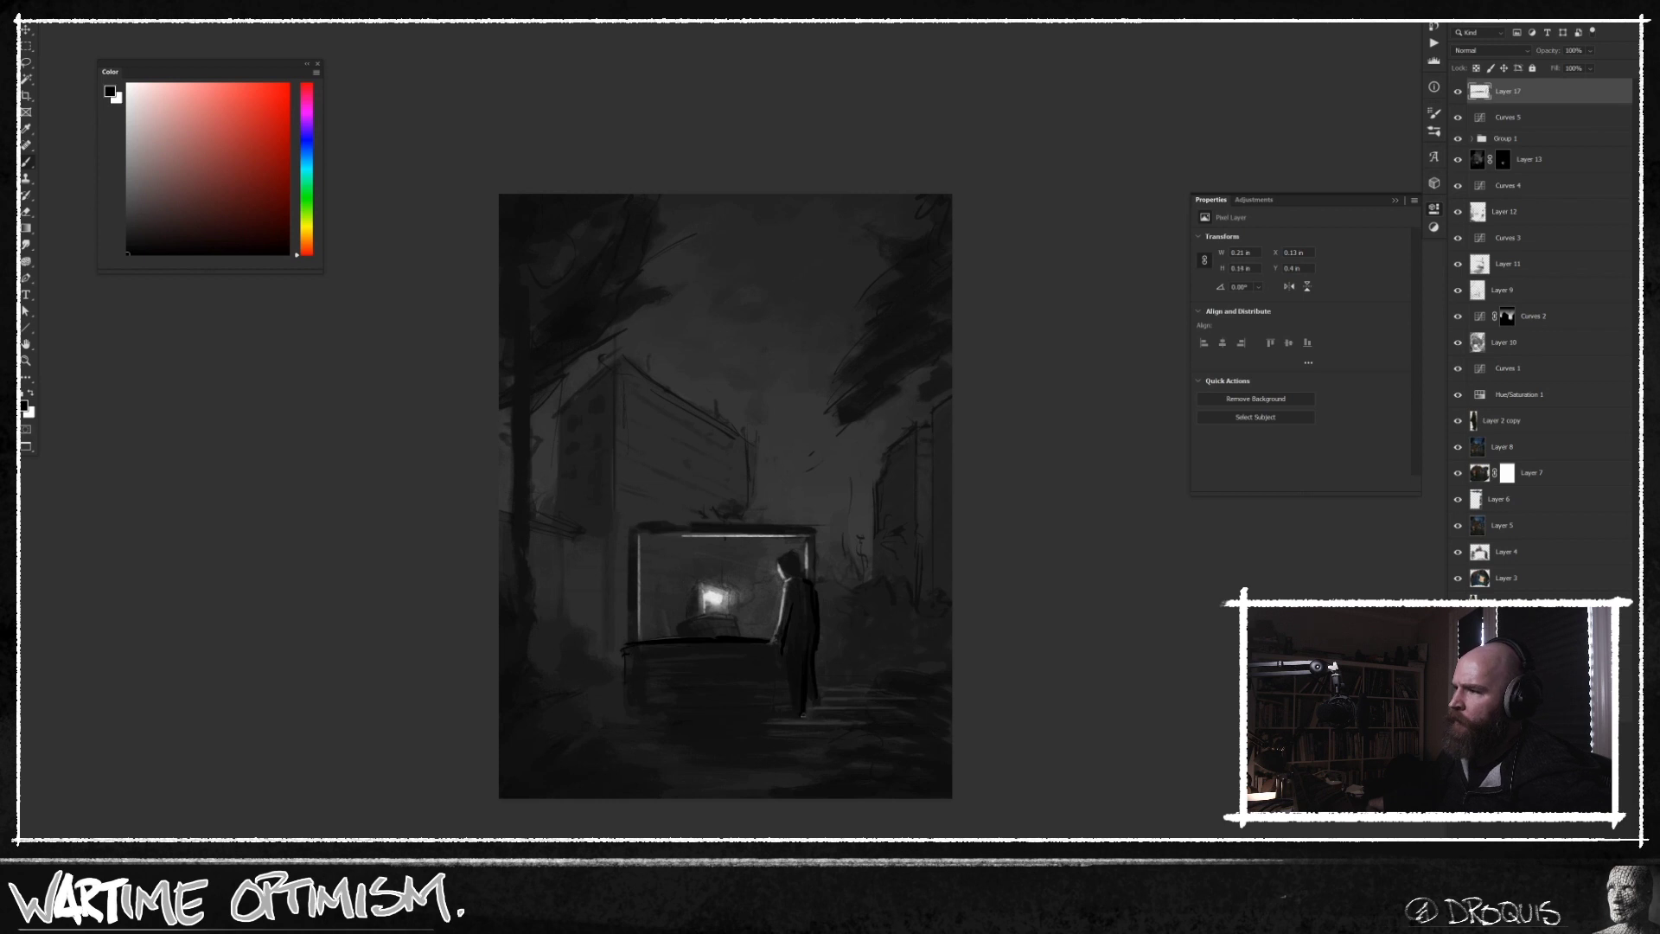
pyautogui.moveTo(709, 524); pyautogui.dragTo(784, 523)
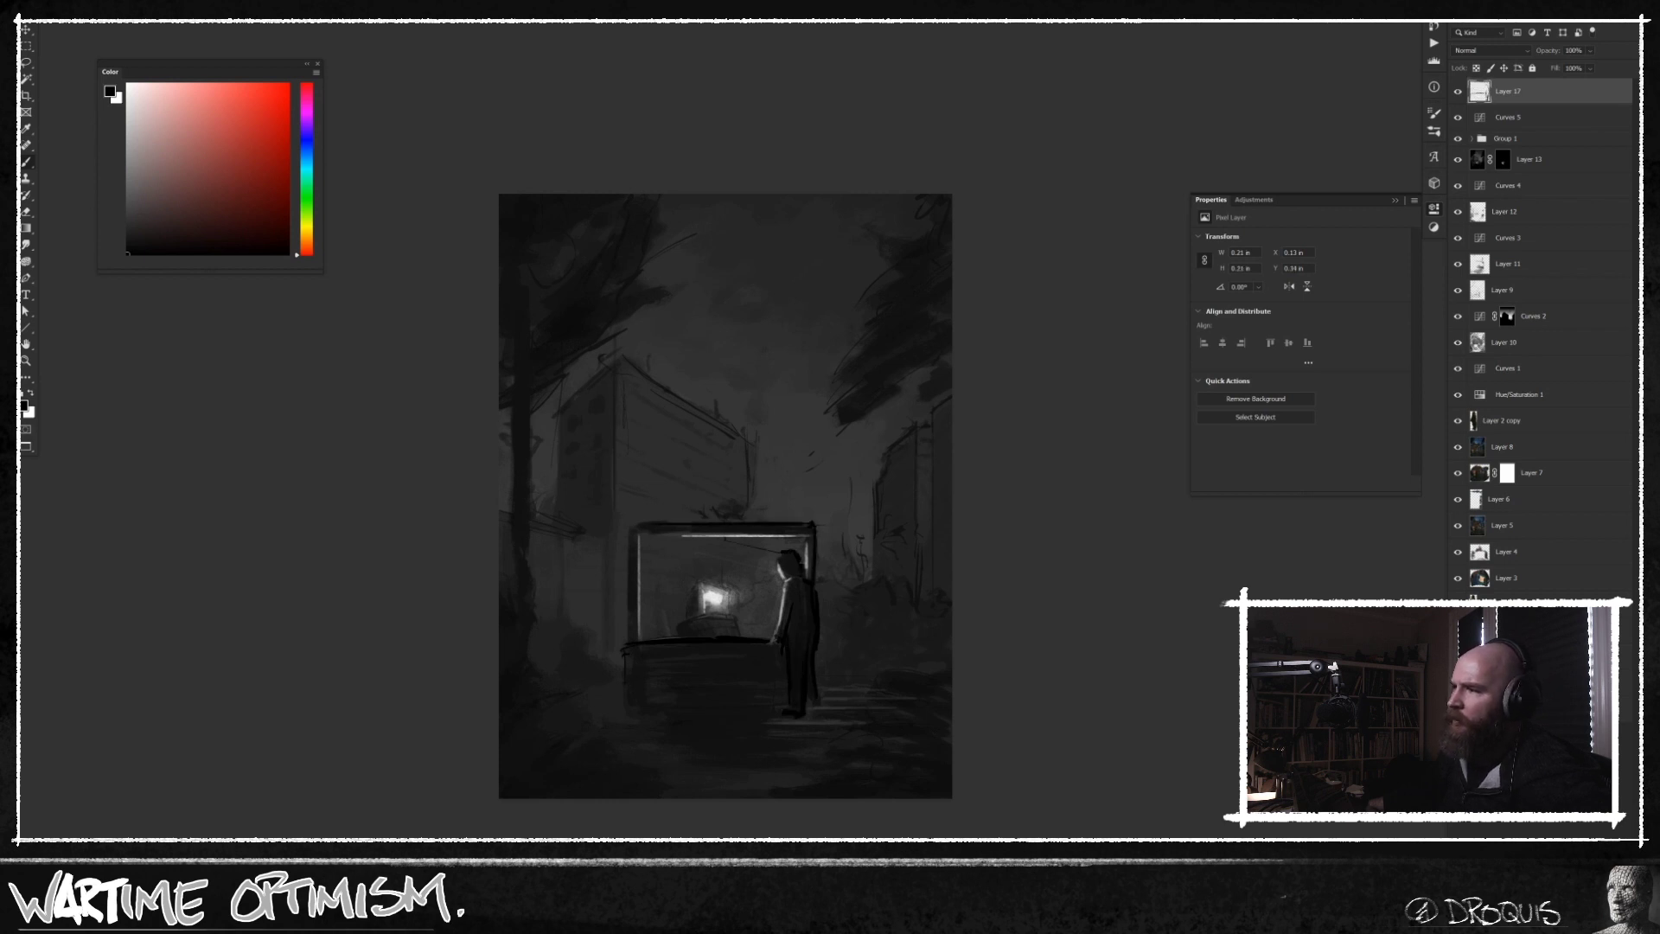
pyautogui.moveTo(761, 737)
pyautogui.mouseDown()
pyautogui.moveTo(818, 731)
pyautogui.moveTo(767, 727)
pyautogui.moveTo(835, 710)
pyautogui.moveTo(836, 694)
pyautogui.moveTo(918, 691)
pyautogui.mouseUp()
pyautogui.moveTo(883, 681)
pyautogui.mouseDown()
pyautogui.moveTo(949, 644)
pyautogui.moveTo(834, 731)
pyautogui.moveTo(846, 757)
pyautogui.mouseUp()
pyautogui.moveTo(946, 739)
pyautogui.mouseDown()
pyautogui.moveTo(826, 774)
pyautogui.moveTo(794, 804)
pyautogui.moveTo(800, 768)
pyautogui.mouseUp()
pyautogui.moveTo(949, 790); pyautogui.dragTo(930, 797)
pyautogui.moveTo(640, 777); pyautogui.dragTo(560, 794)
pyautogui.moveTo(570, 736)
pyautogui.mouseDown()
pyautogui.moveTo(523, 771)
pyautogui.moveTo(510, 759)
pyautogui.mouseUp()
pyautogui.moveTo(536, 720); pyautogui.dragTo(553, 737)
pyautogui.moveTo(545, 775); pyautogui.dragTo(501, 799)
pyautogui.moveTo(599, 710); pyautogui.dragTo(578, 726)
pyautogui.moveTo(566, 643); pyautogui.dragTo(530, 684)
pyautogui.moveTo(544, 581); pyautogui.dragTo(527, 656)
# Step: Paint dark branches and squiggly foliage into the upper-left and upper-right trees
pyautogui.moveTo(514, 583); pyautogui.dragTo(519, 366)
pyautogui.moveTo(531, 383)
pyautogui.mouseDown()
pyautogui.moveTo(584, 367)
pyautogui.moveTo(609, 313)
pyautogui.mouseUp()
pyautogui.moveTo(605, 337); pyautogui.dragTo(661, 289)
pyautogui.moveTo(515, 294); pyautogui.dragTo(502, 203)
pyautogui.moveTo(529, 261); pyautogui.dragTo(566, 225)
pyautogui.moveTo(506, 346); pyautogui.dragTo(556, 263)
pyautogui.moveTo(570, 237); pyautogui.dragTo(683, 195)
pyautogui.moveTo(941, 389); pyautogui.dragTo(881, 368)
pyautogui.moveTo(856, 393); pyautogui.dragTo(821, 428)
pyautogui.moveTo(895, 310); pyautogui.dragTo(837, 382)
pyautogui.moveTo(903, 304)
pyautogui.mouseDown()
pyautogui.moveTo(880, 313)
pyautogui.moveTo(884, 226)
pyautogui.moveTo(894, 236)
pyautogui.mouseUp()
pyautogui.moveTo(949, 373); pyautogui.dragTo(891, 424)
pyautogui.moveTo(947, 198)
pyautogui.mouseDown()
pyautogui.moveTo(951, 346)
pyautogui.moveTo(938, 324)
pyautogui.mouseUp()
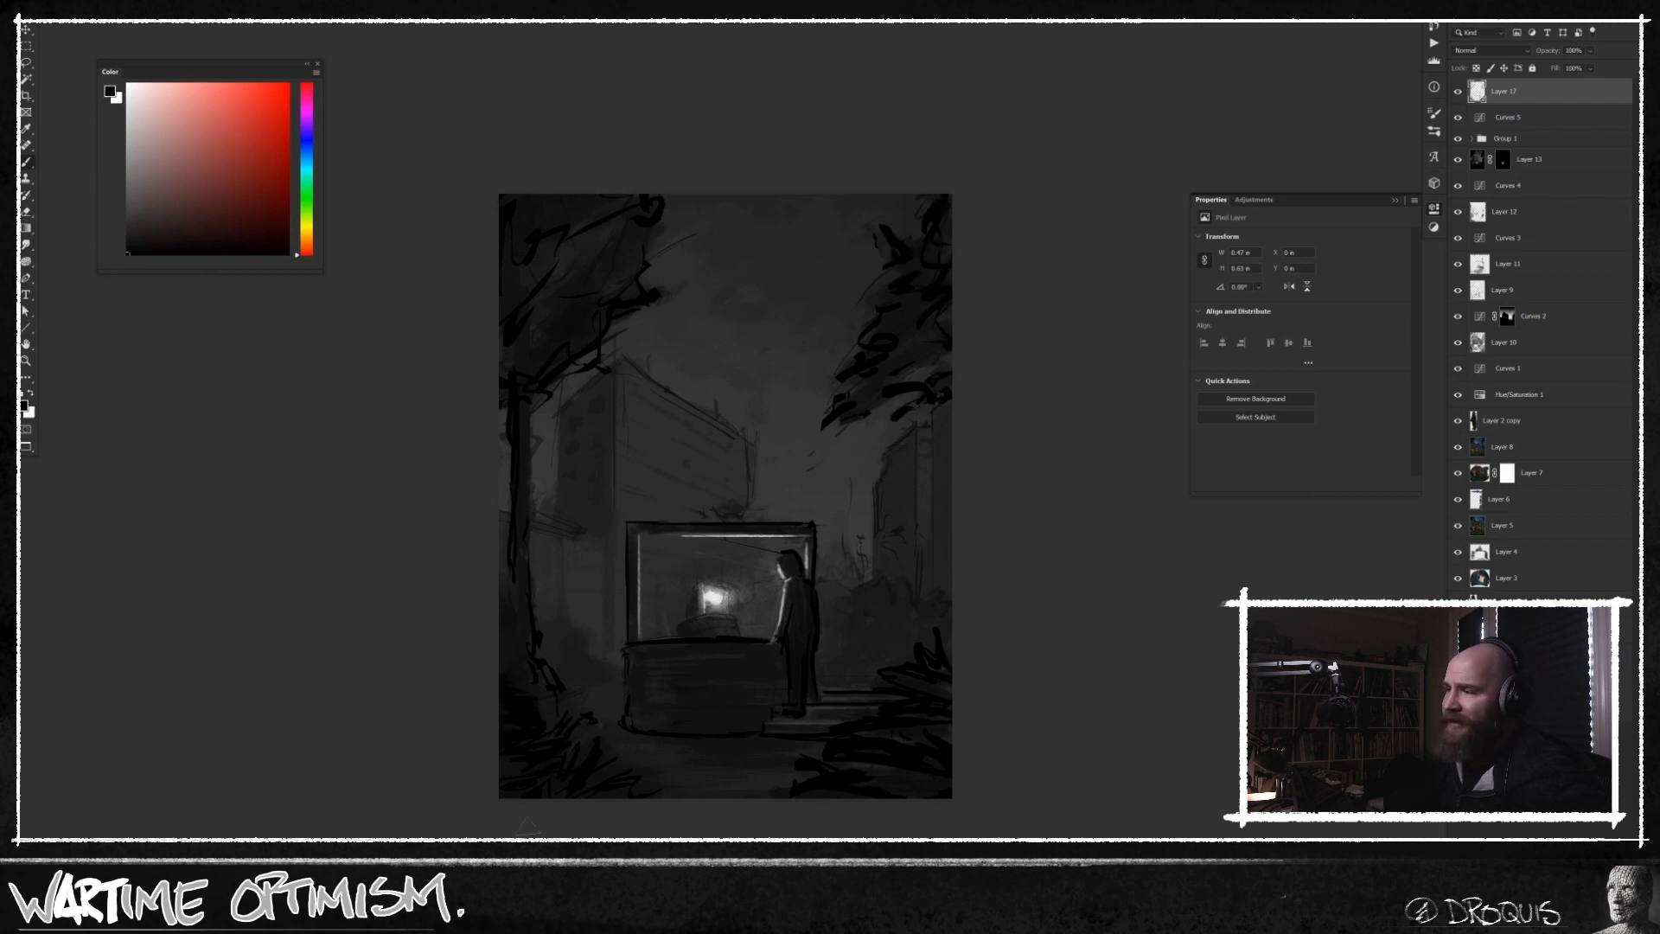
# Step: Darken the box's left edge and sample darker greys from the wall and painting
pyautogui.moveTo(631, 521); pyautogui.dragTo(626, 692)
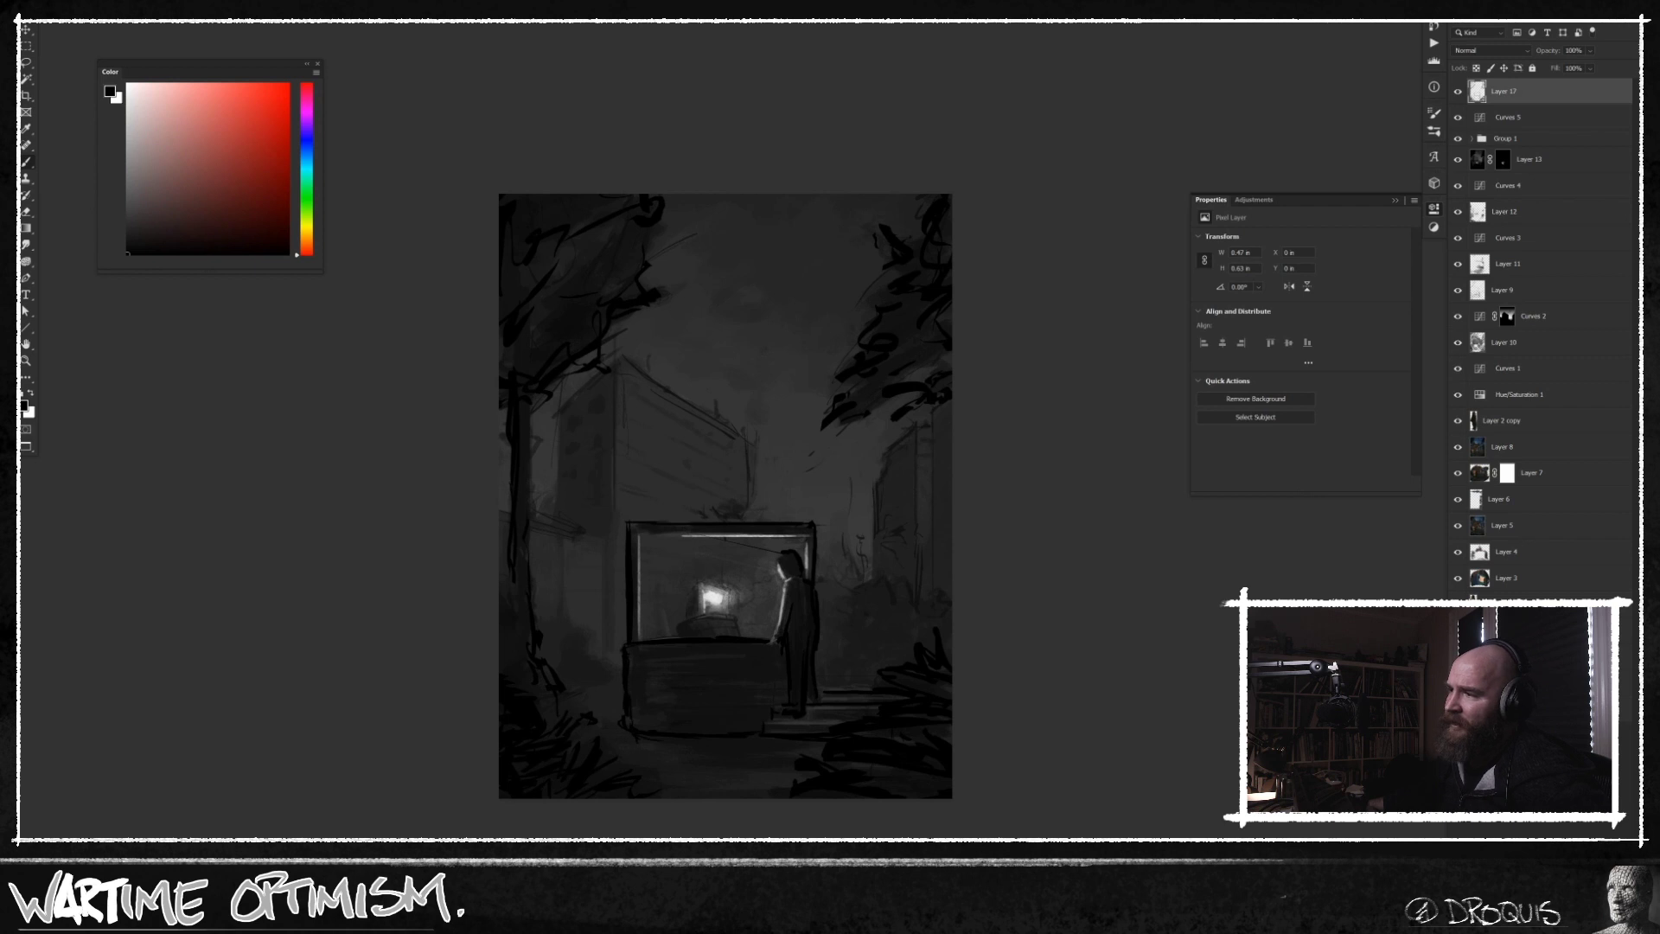
pyautogui.keyDown('alt'); pyautogui.click(755, 451); pyautogui.keyUp('alt')
pyautogui.keyDown('alt'); pyautogui.click(740, 509); pyautogui.keyUp('alt')
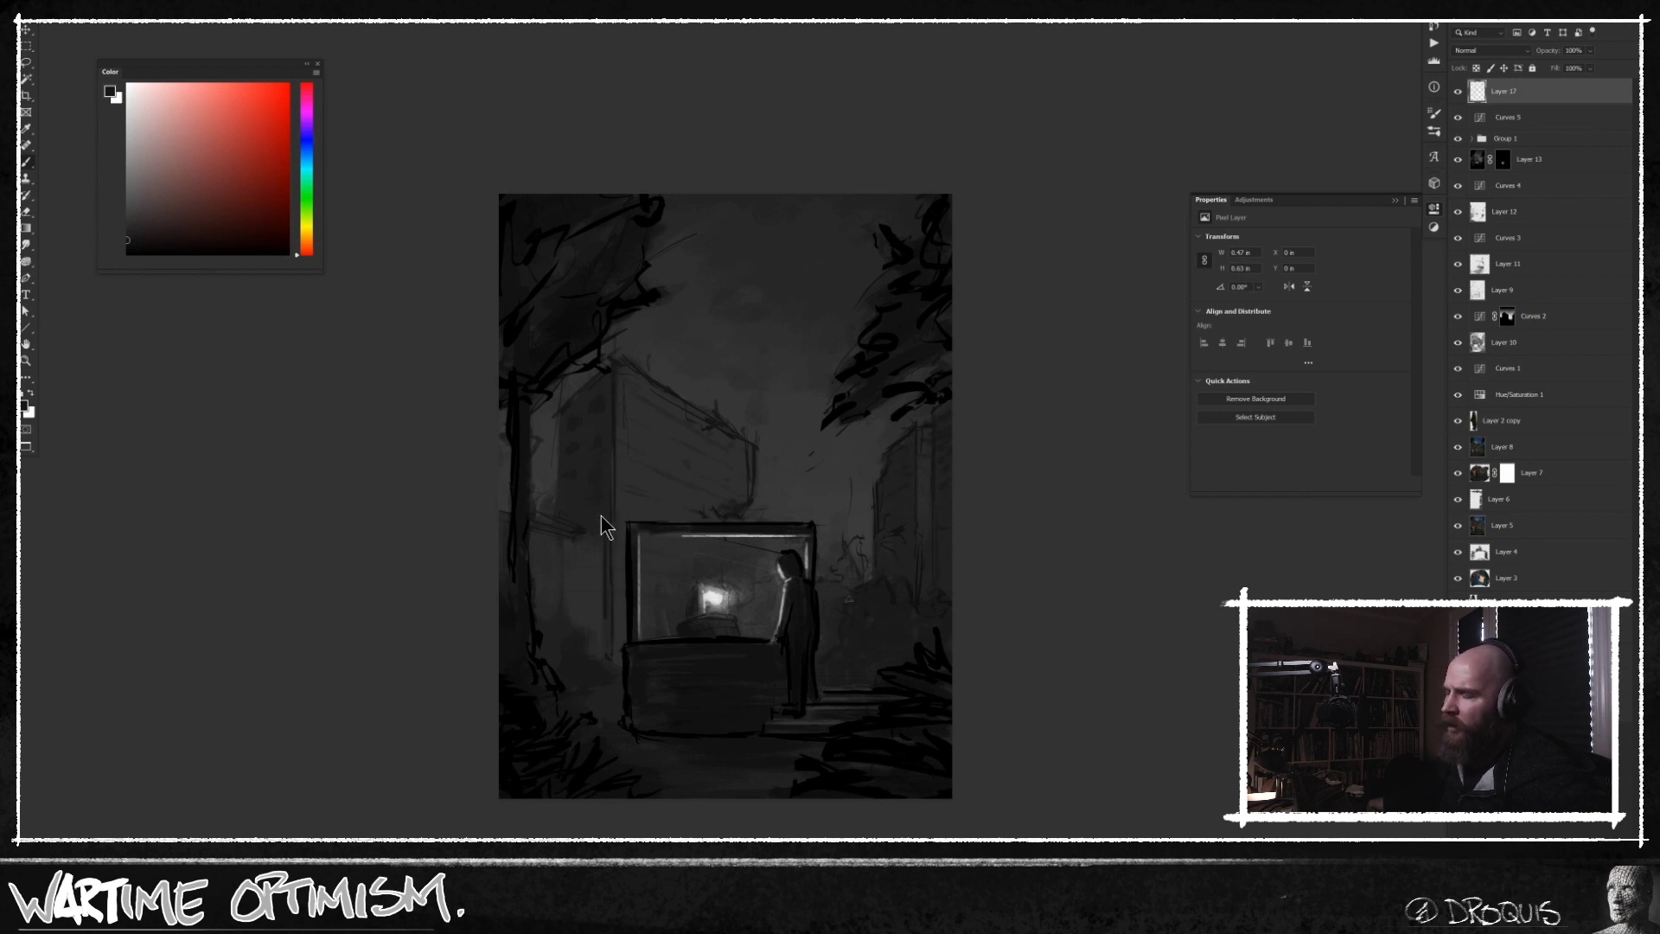
pyautogui.press('F9')
pyautogui.press('Return')
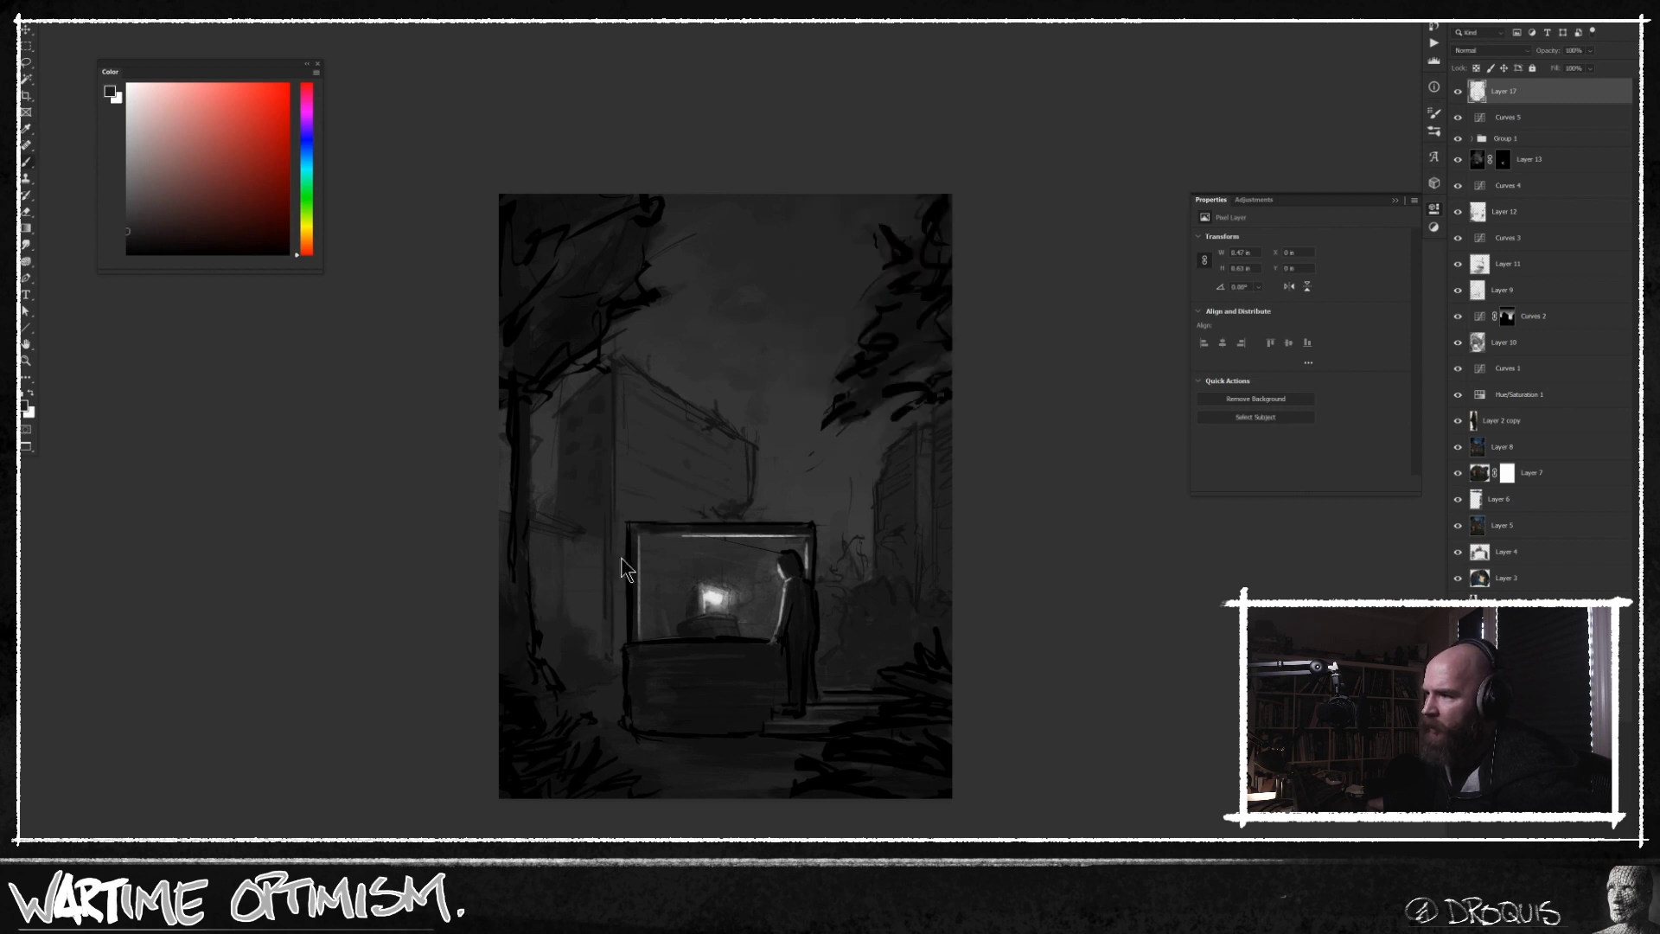
pyautogui.keyDown('alt'); pyautogui.click(584, 586); pyautogui.keyUp('alt')
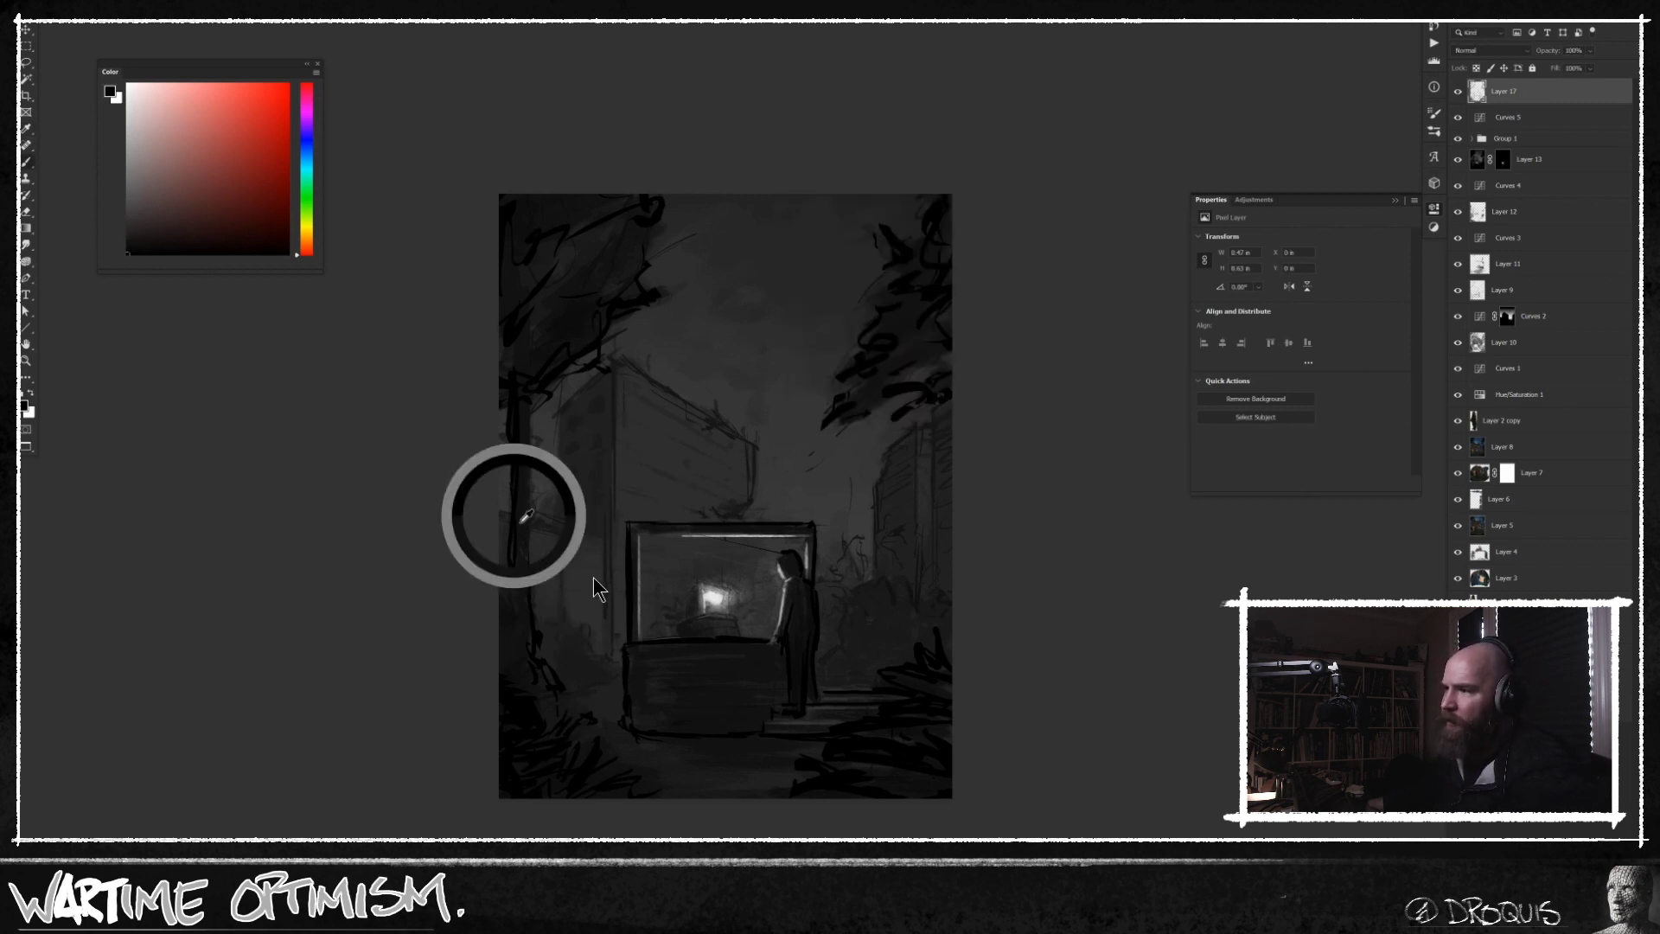
pyautogui.keyDown('alt'); pyautogui.click(515, 495); pyautogui.keyUp('alt')
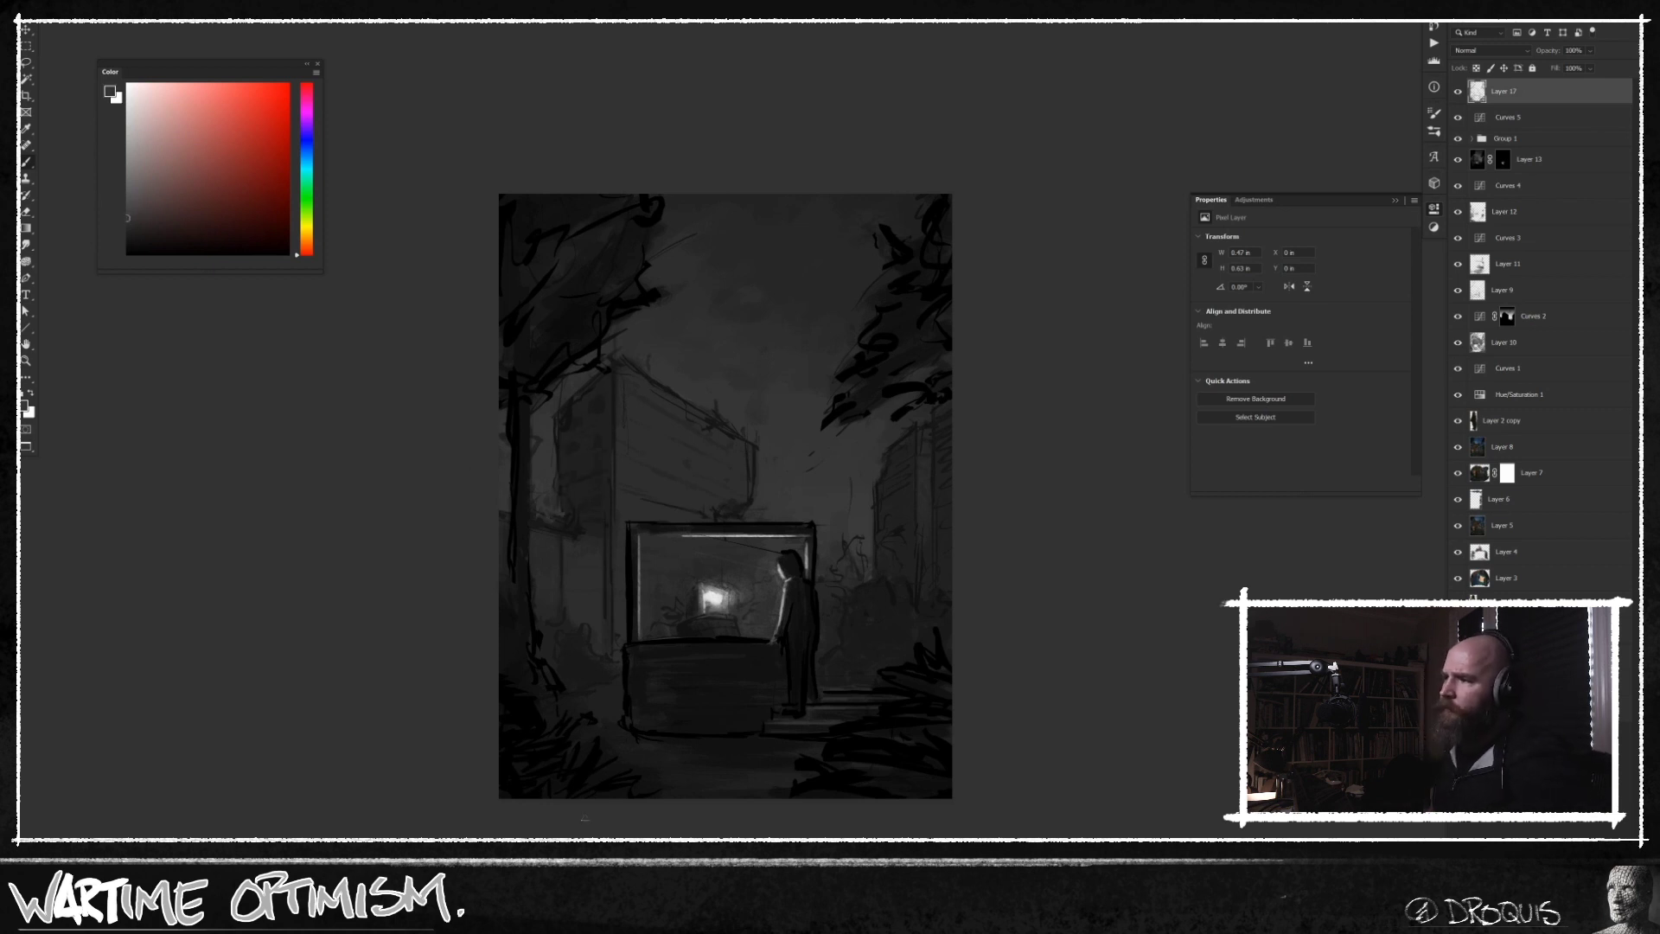
# Step: Paint dark horizontal bands in black across the front of the lit box
pyautogui.press('d')
pyautogui.moveTo(629, 674); pyautogui.dragTo(718, 671)
pyautogui.moveTo(619, 726); pyautogui.dragTo(730, 722)
pyautogui.moveTo(616, 711); pyautogui.dragTo(742, 705)
pyautogui.moveTo(735, 696)
pyautogui.mouseDown()
pyautogui.moveTo(624, 692)
pyautogui.moveTo(729, 674)
pyautogui.mouseUp()
pyautogui.moveTo(702, 664)
pyautogui.mouseDown()
pyautogui.moveTo(632, 661)
pyautogui.moveTo(727, 645)
pyautogui.mouseUp()
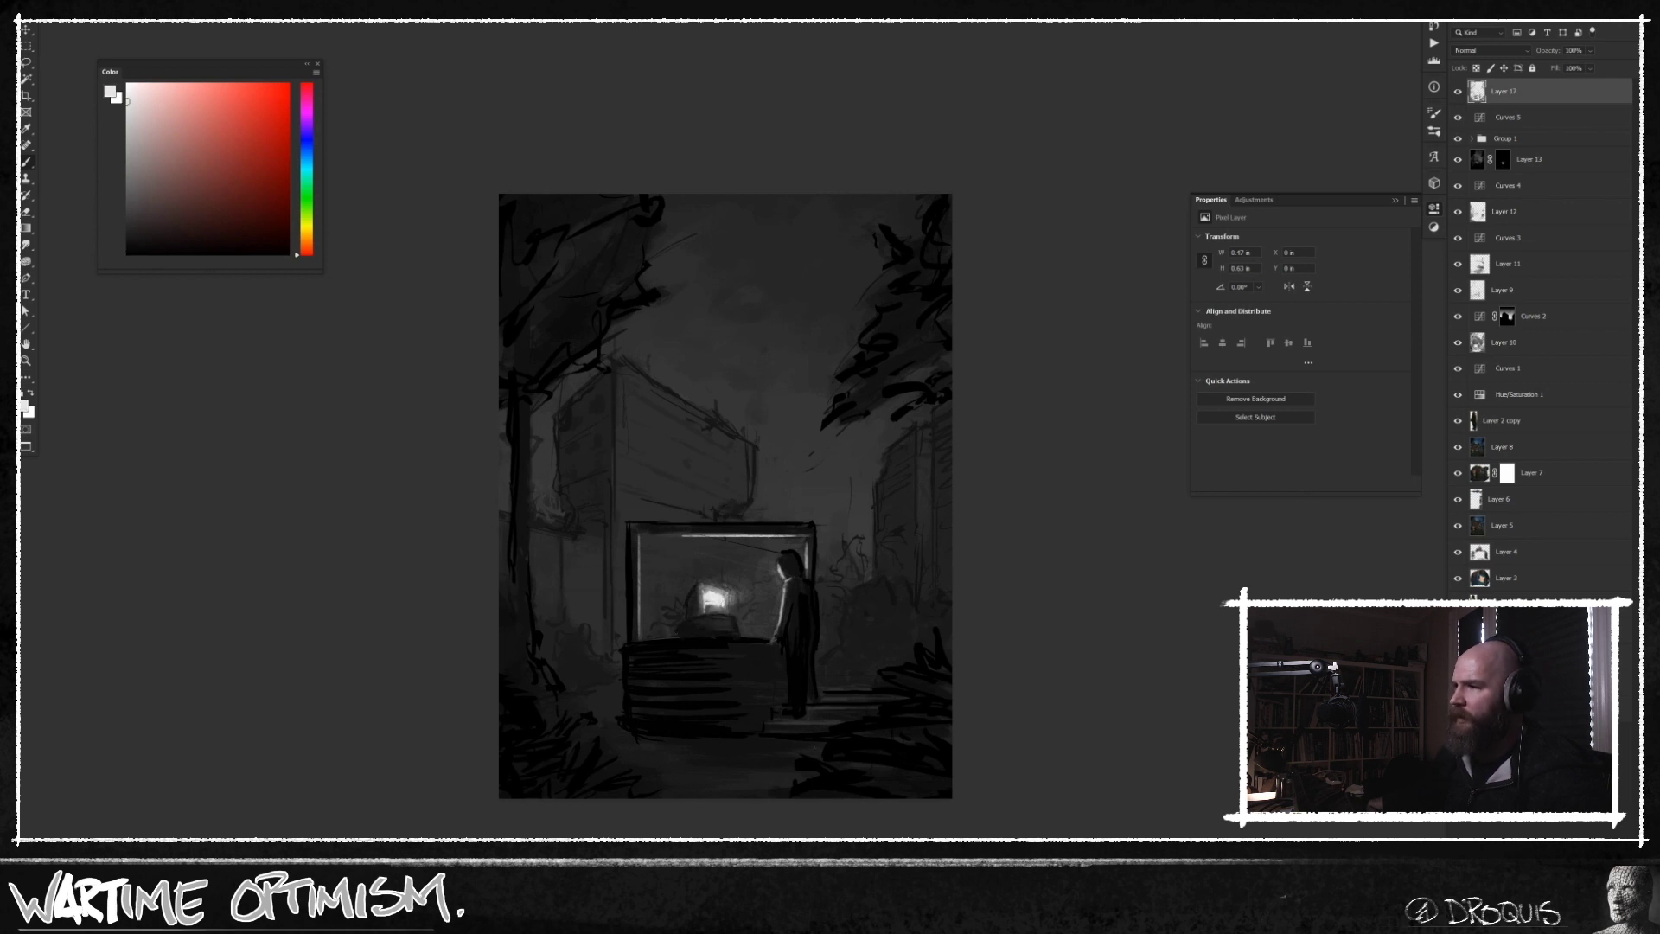
pyautogui.press('x')
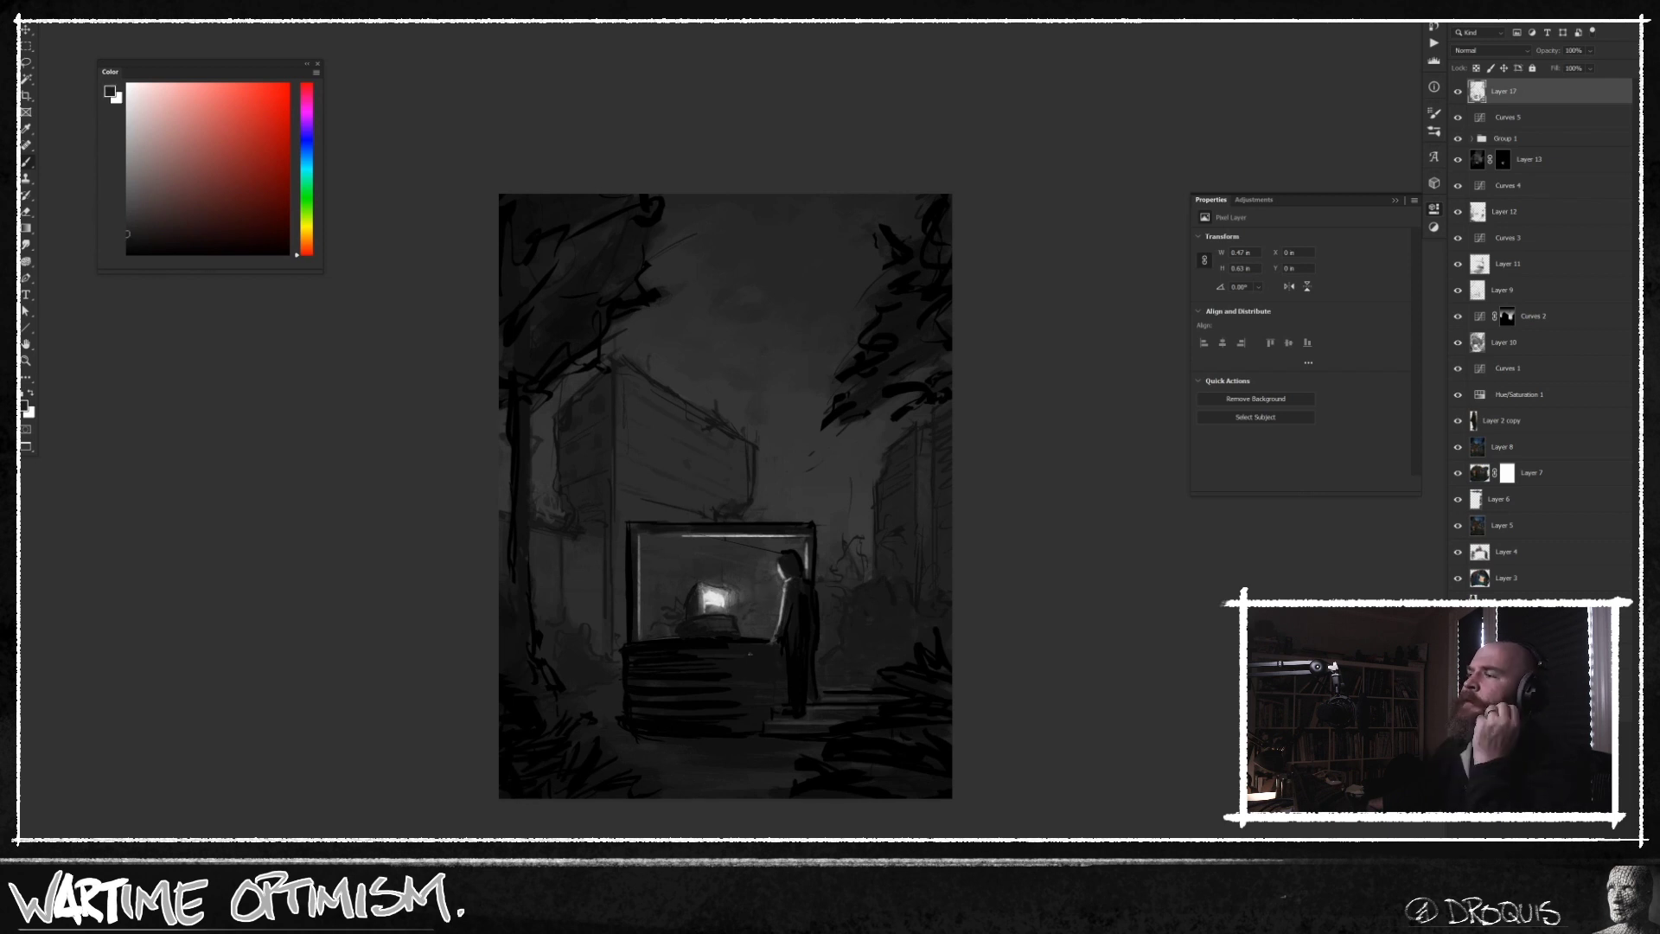
# Step: Add a Curves adjustment with the white point lowered to 197 and slightly deeper shadows
pyautogui.scroll(-3, 864, 519)
pyautogui.hotkey('ctrl', 'm')
pyautogui.moveTo(1392, 439); pyautogui.dragTo(1358, 440)
pyautogui.moveTo(1234, 443); pyautogui.dragTo(1238, 446)
pyautogui.click(1458, 94)
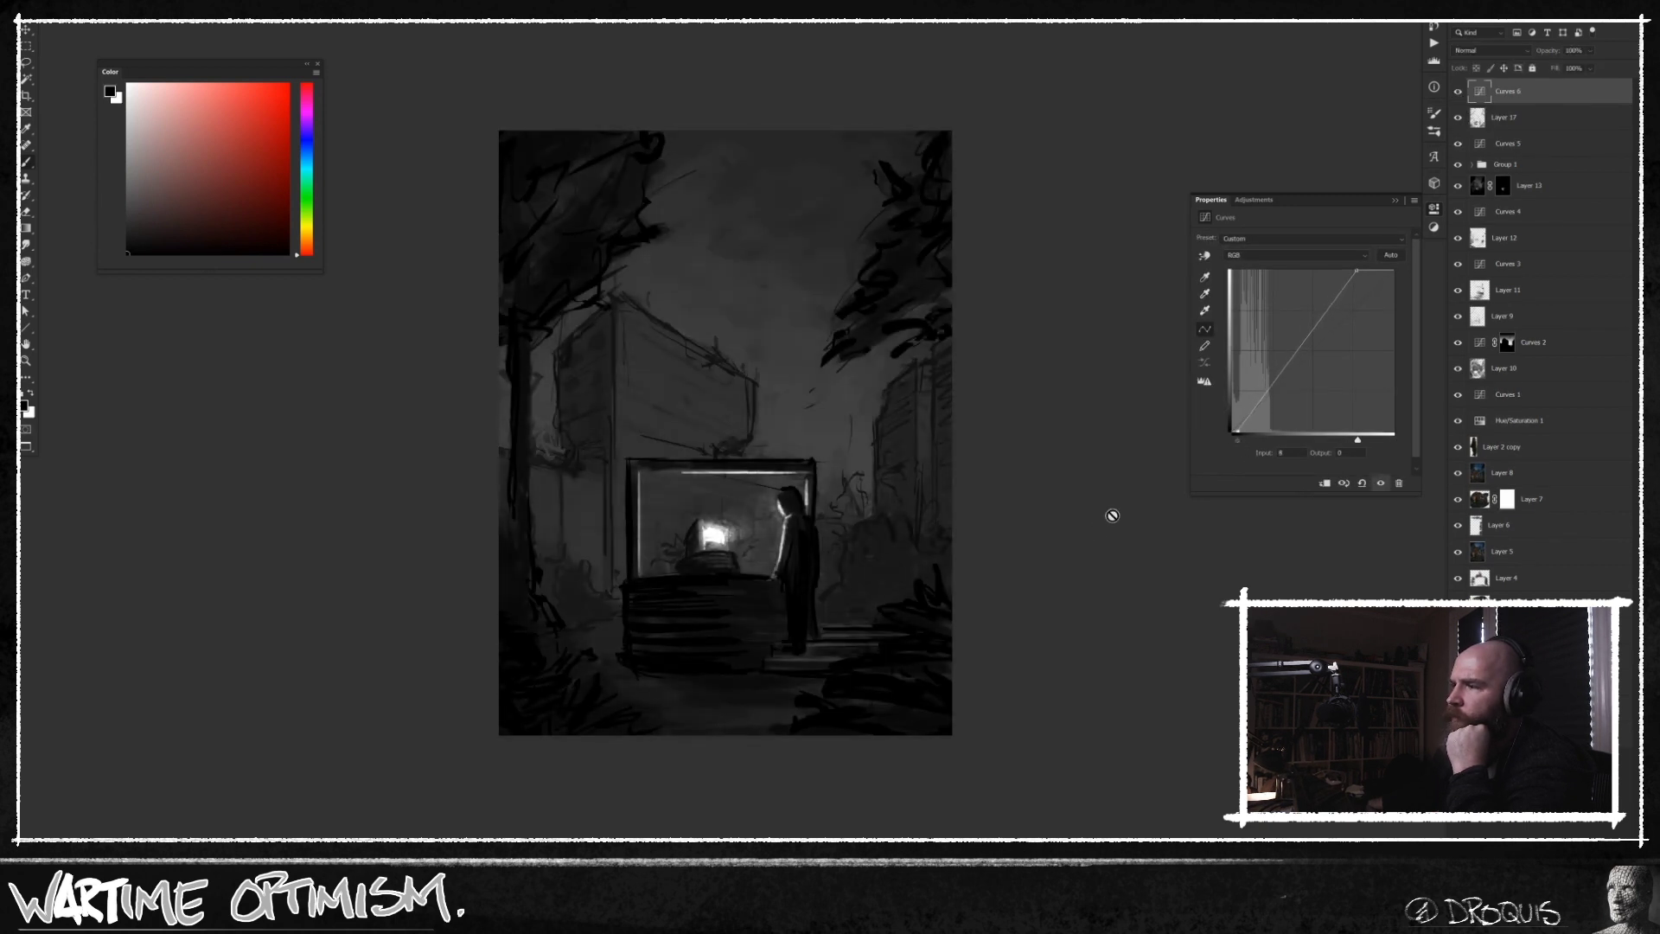
# Step: Leave full-screen view, zoom in, and select the original render JPG layer
pyautogui.press('capslock')
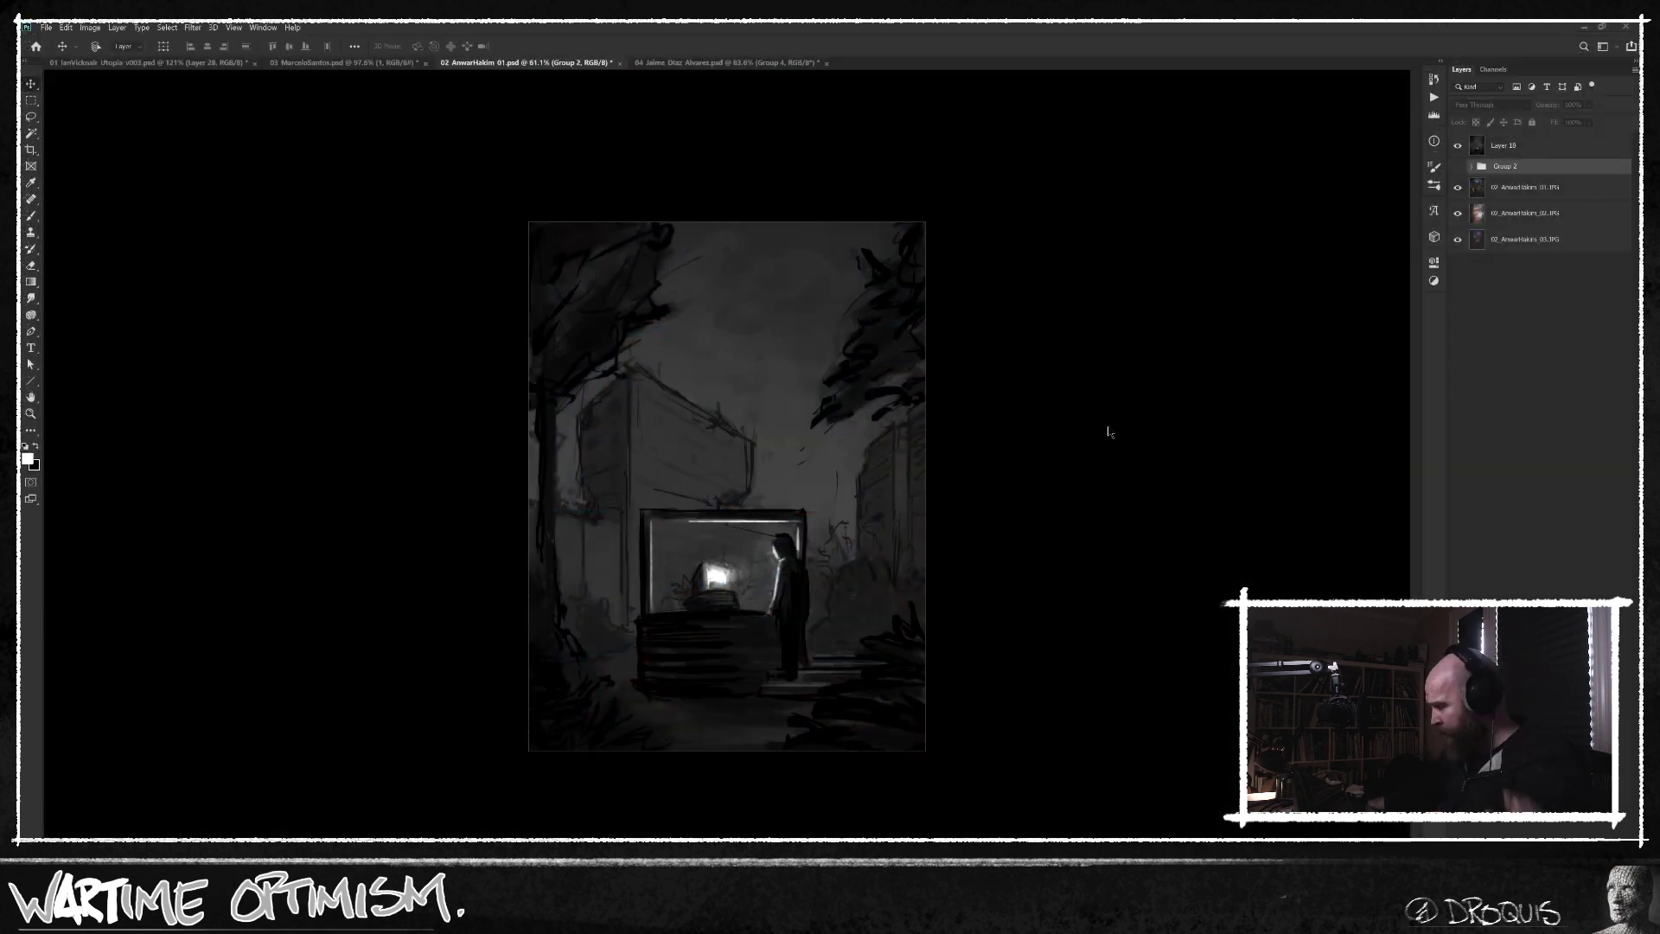
pyautogui.scroll(2, 795, 540)
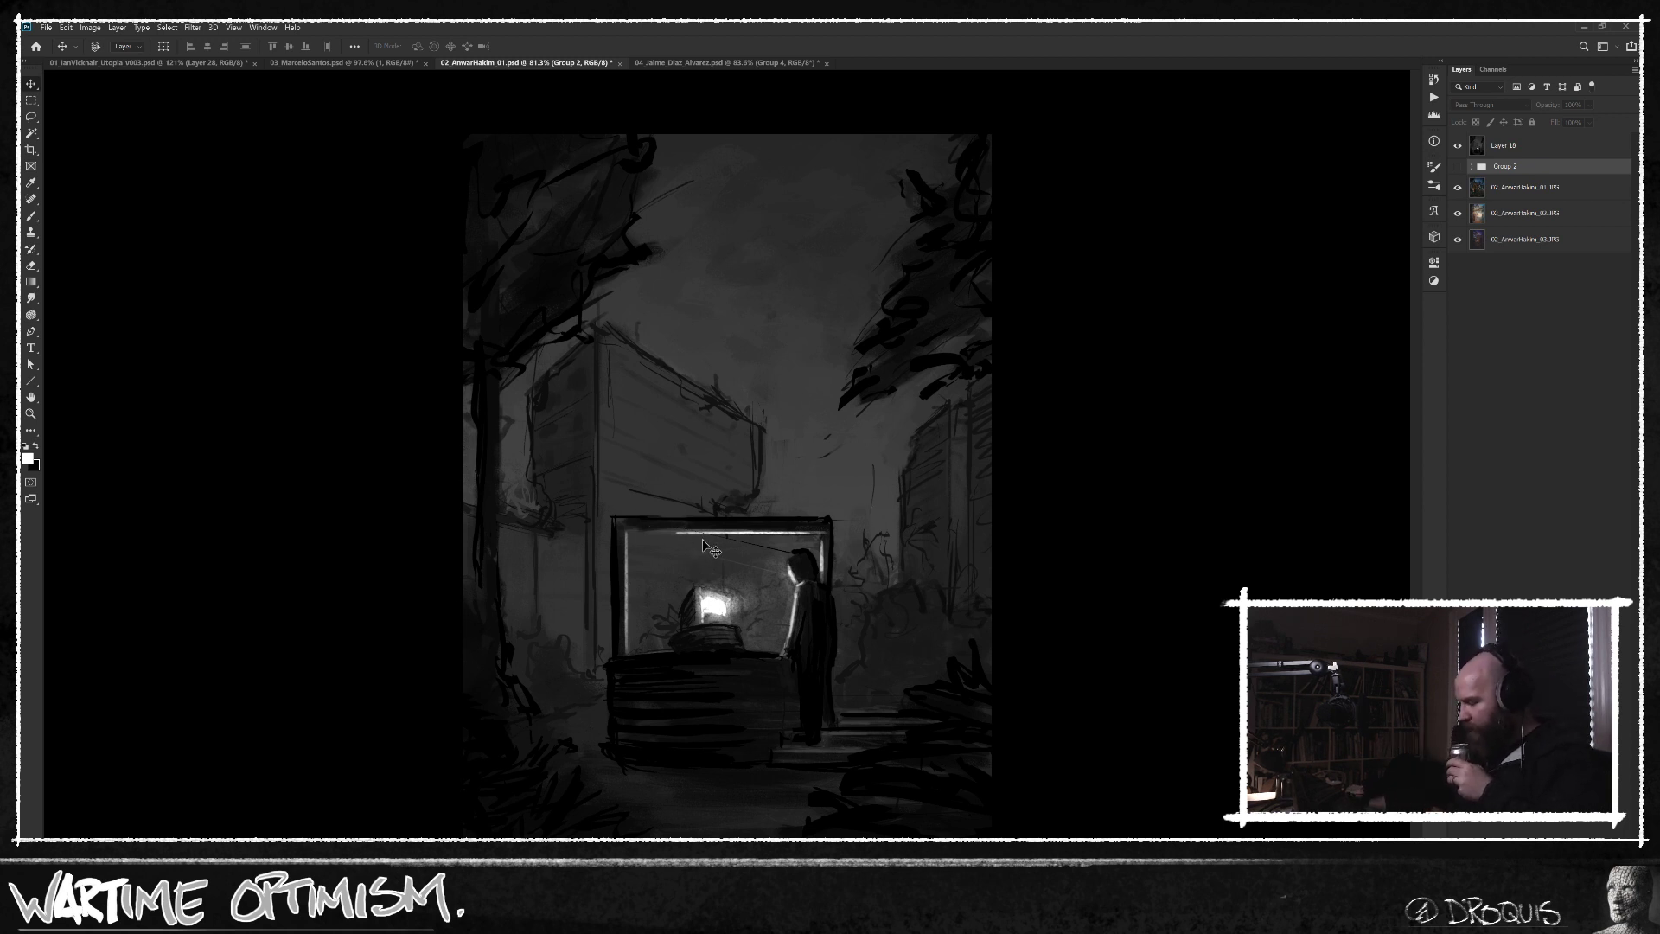
pyautogui.click(1475, 192)
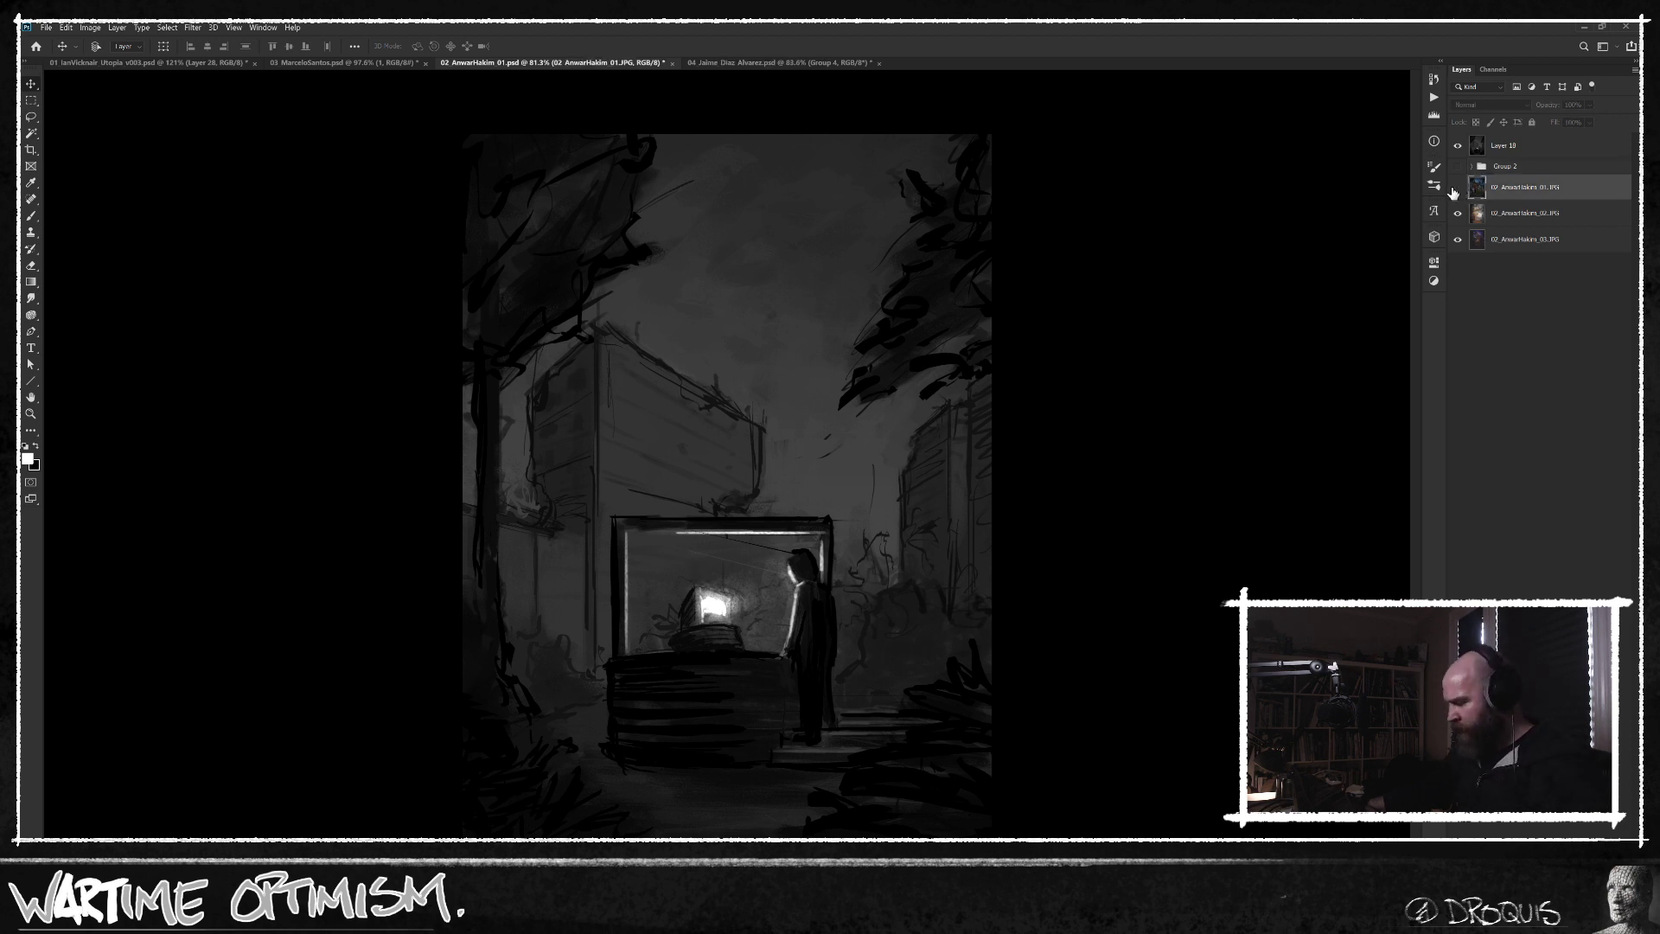
# Step: Solo the original render layer and zoom in and out to inspect the colour street scene
pyautogui.keyDown('alt'); pyautogui.click(1456, 189); pyautogui.keyUp('alt')
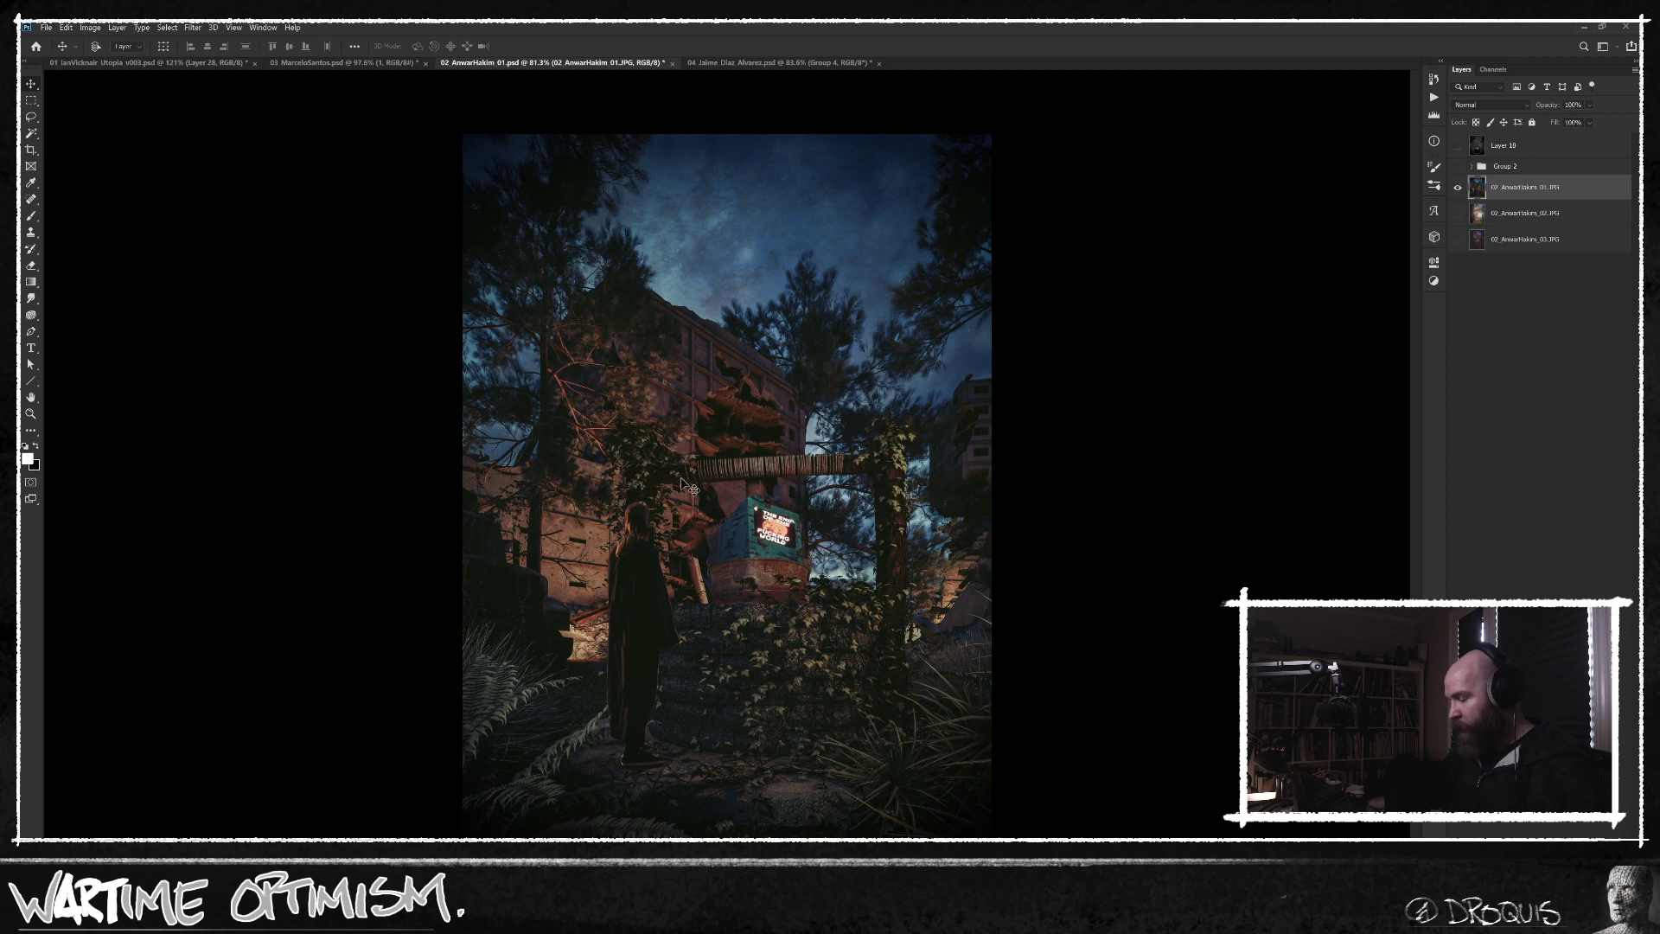
pyautogui.scroll(-5, 706, 650)
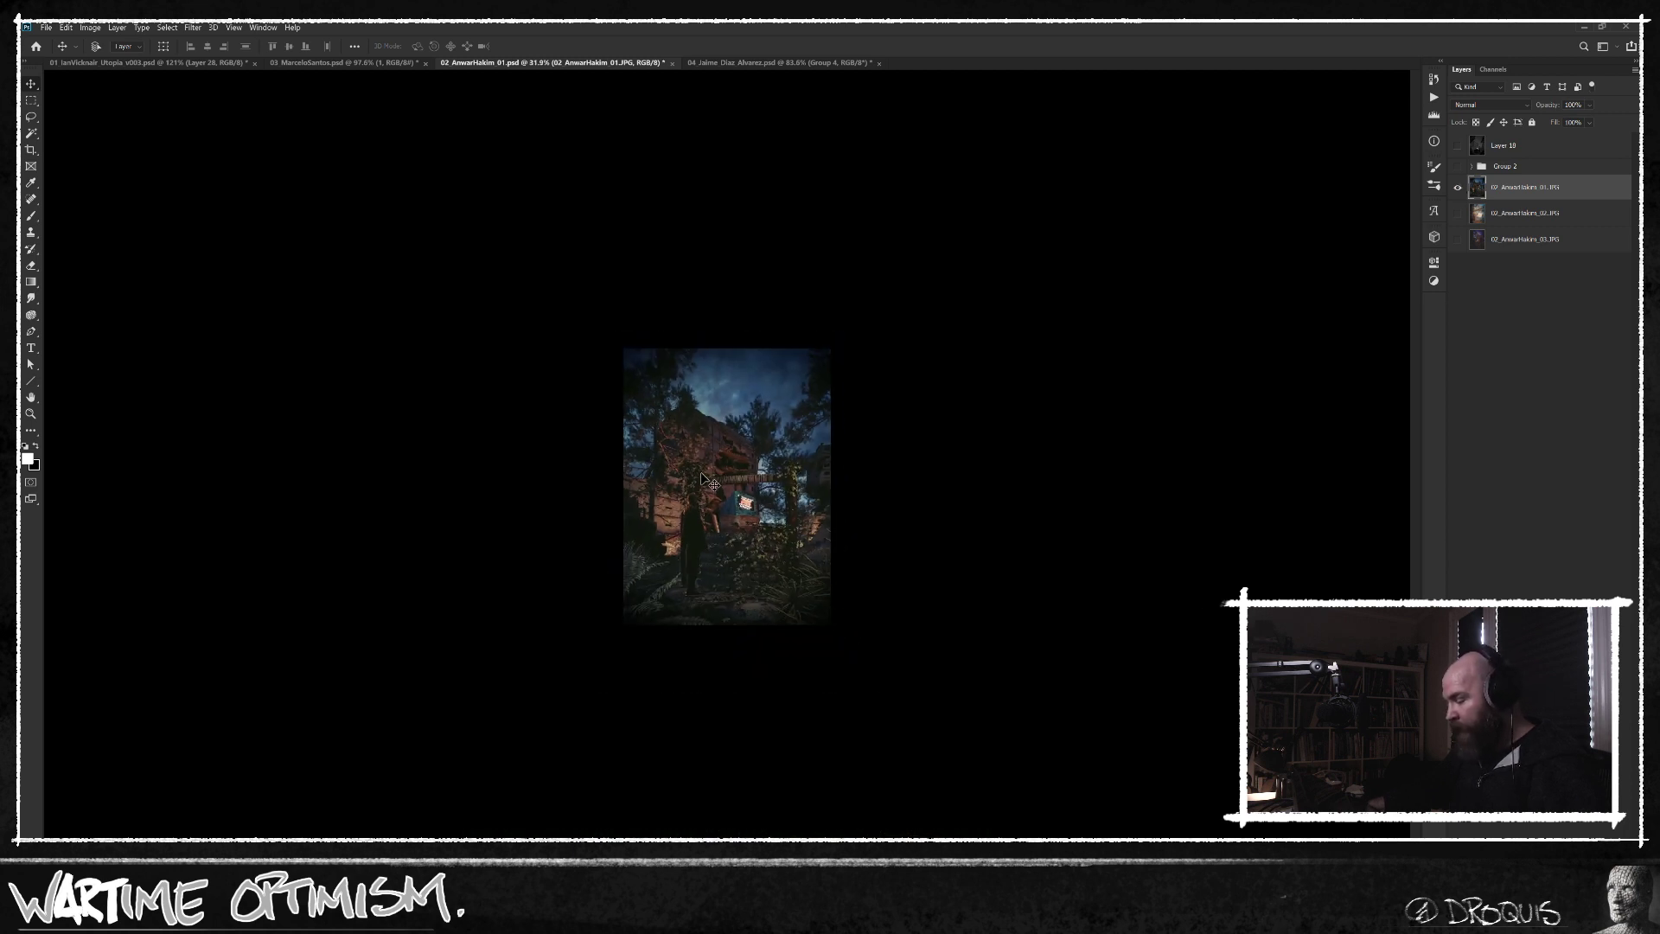
pyautogui.scroll(4, 774, 493)
pyautogui.scroll(3, 776, 491)
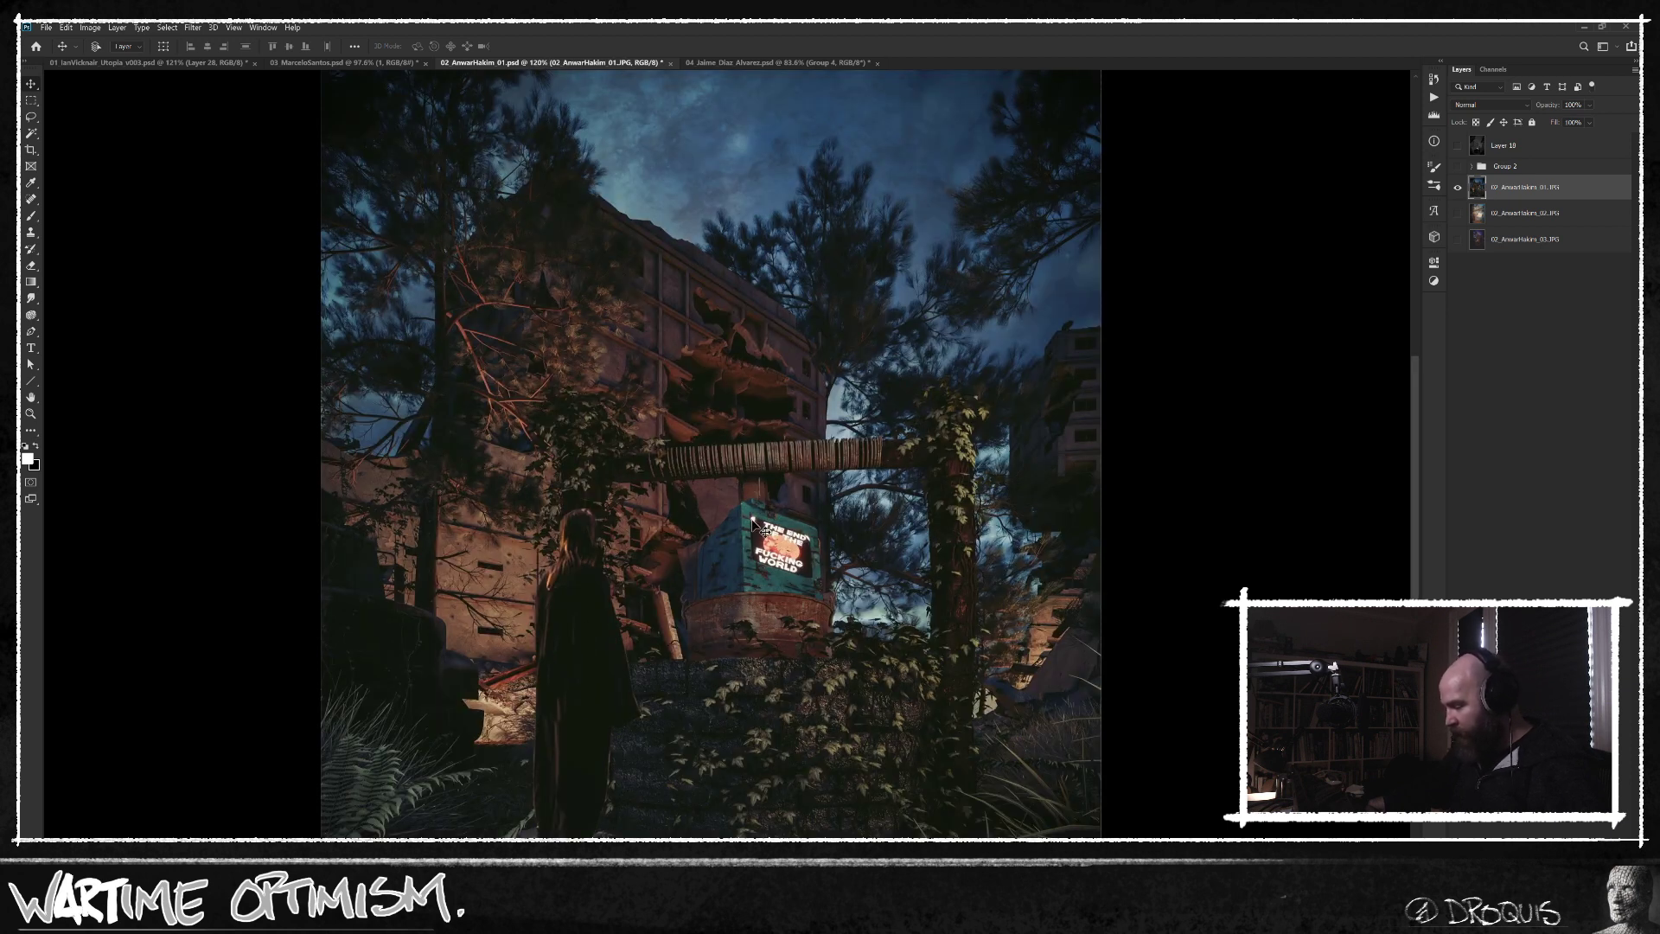
pyautogui.scroll(-5, 750, 540)
pyautogui.scroll(-1, 750, 540)
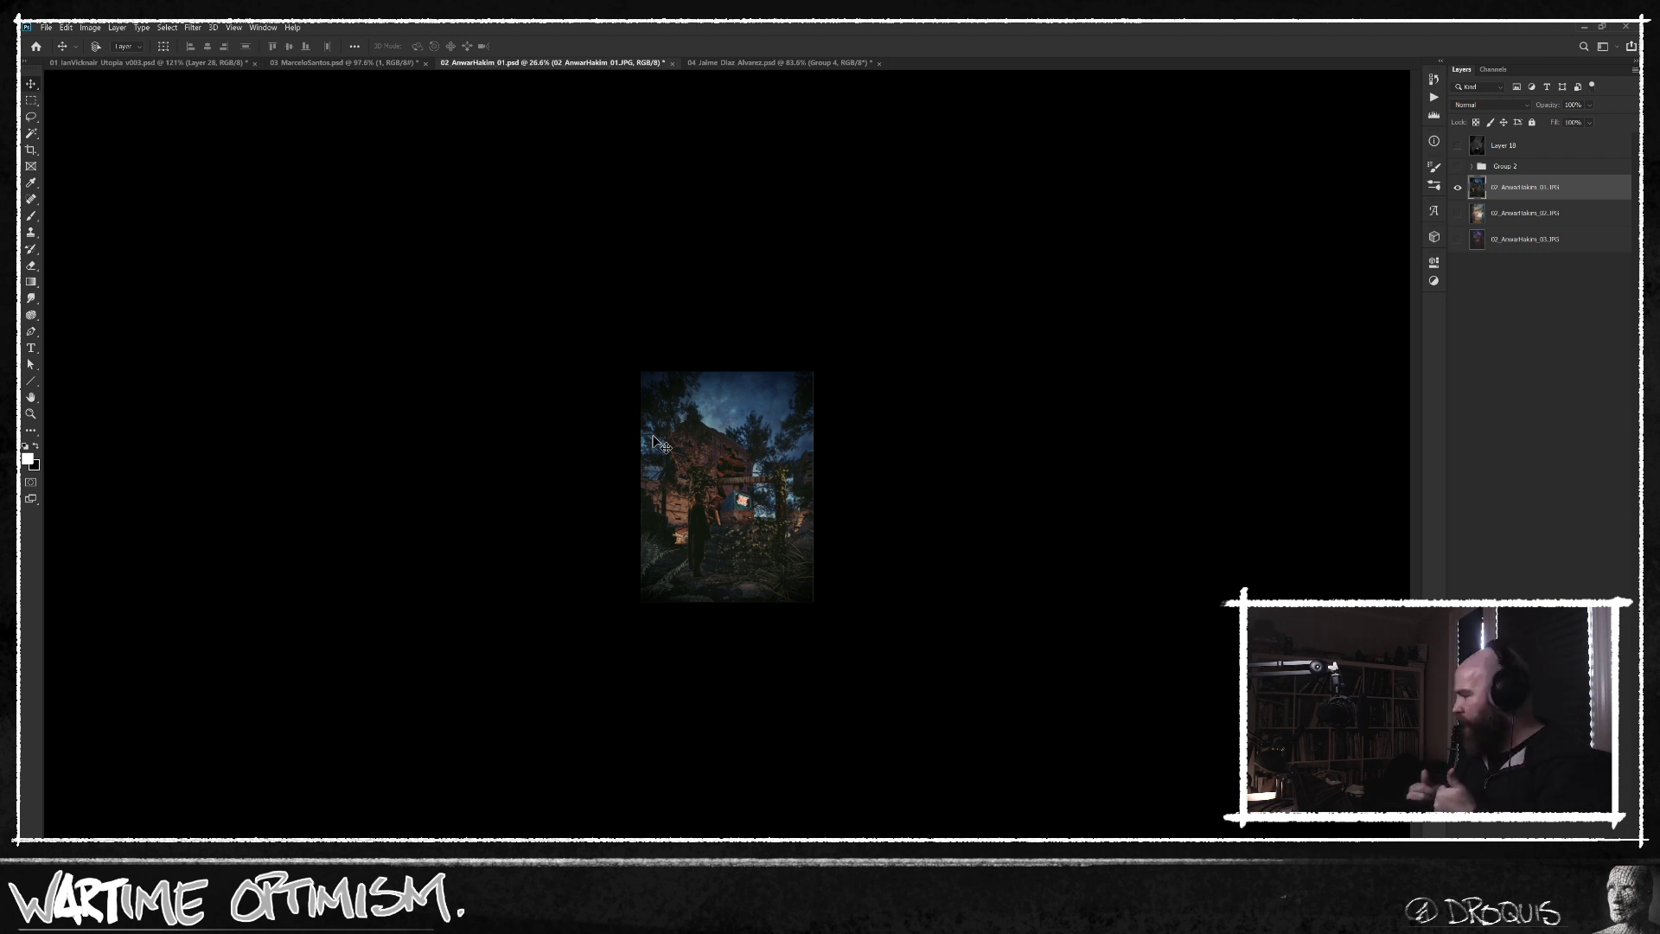
pyautogui.scroll(5, 775, 481)
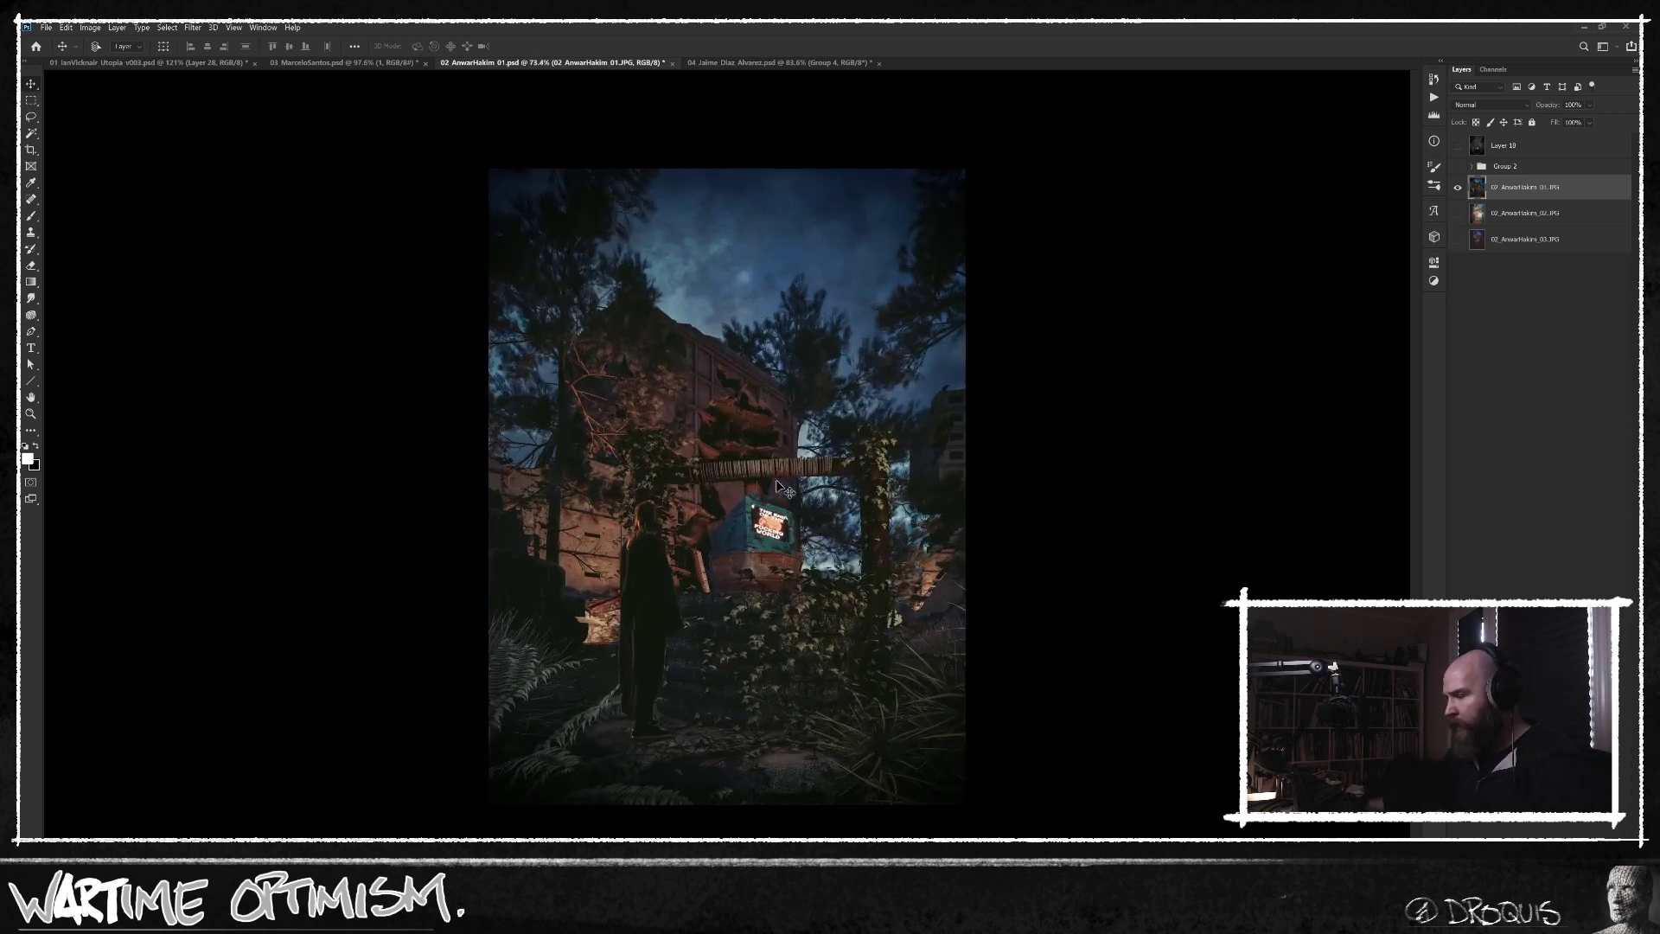
pyautogui.scroll(1, 776, 481)
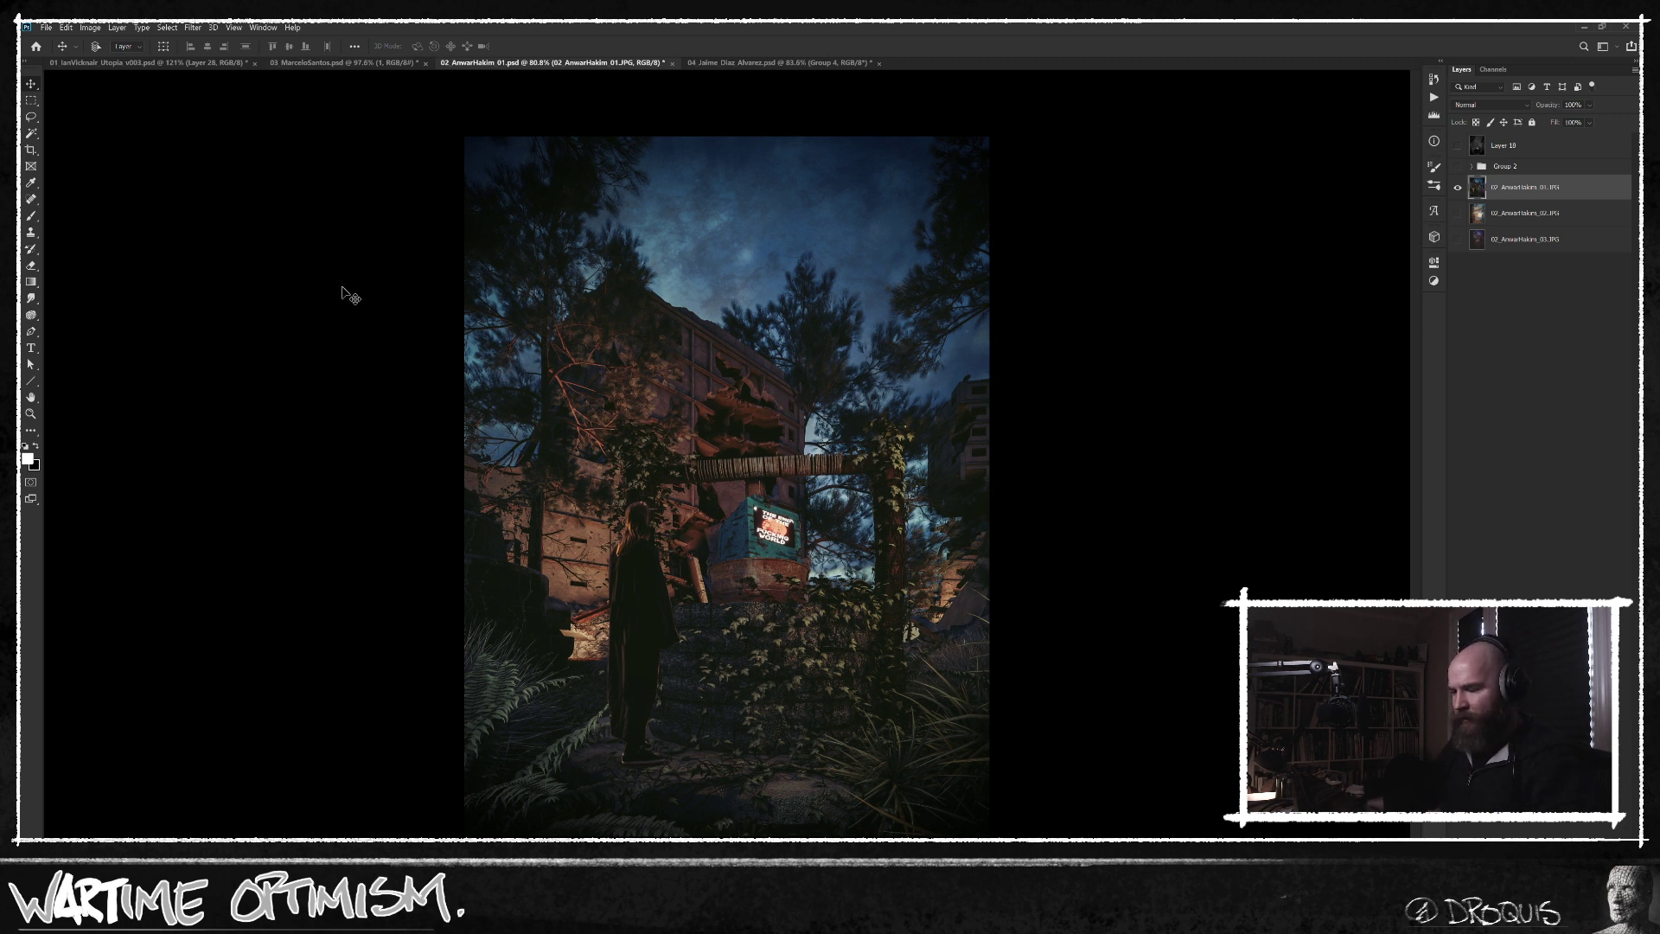
# Step: Switch to the 04 WOPR bunker document and zoom and pan across the console up close
pyautogui.click(794, 63)
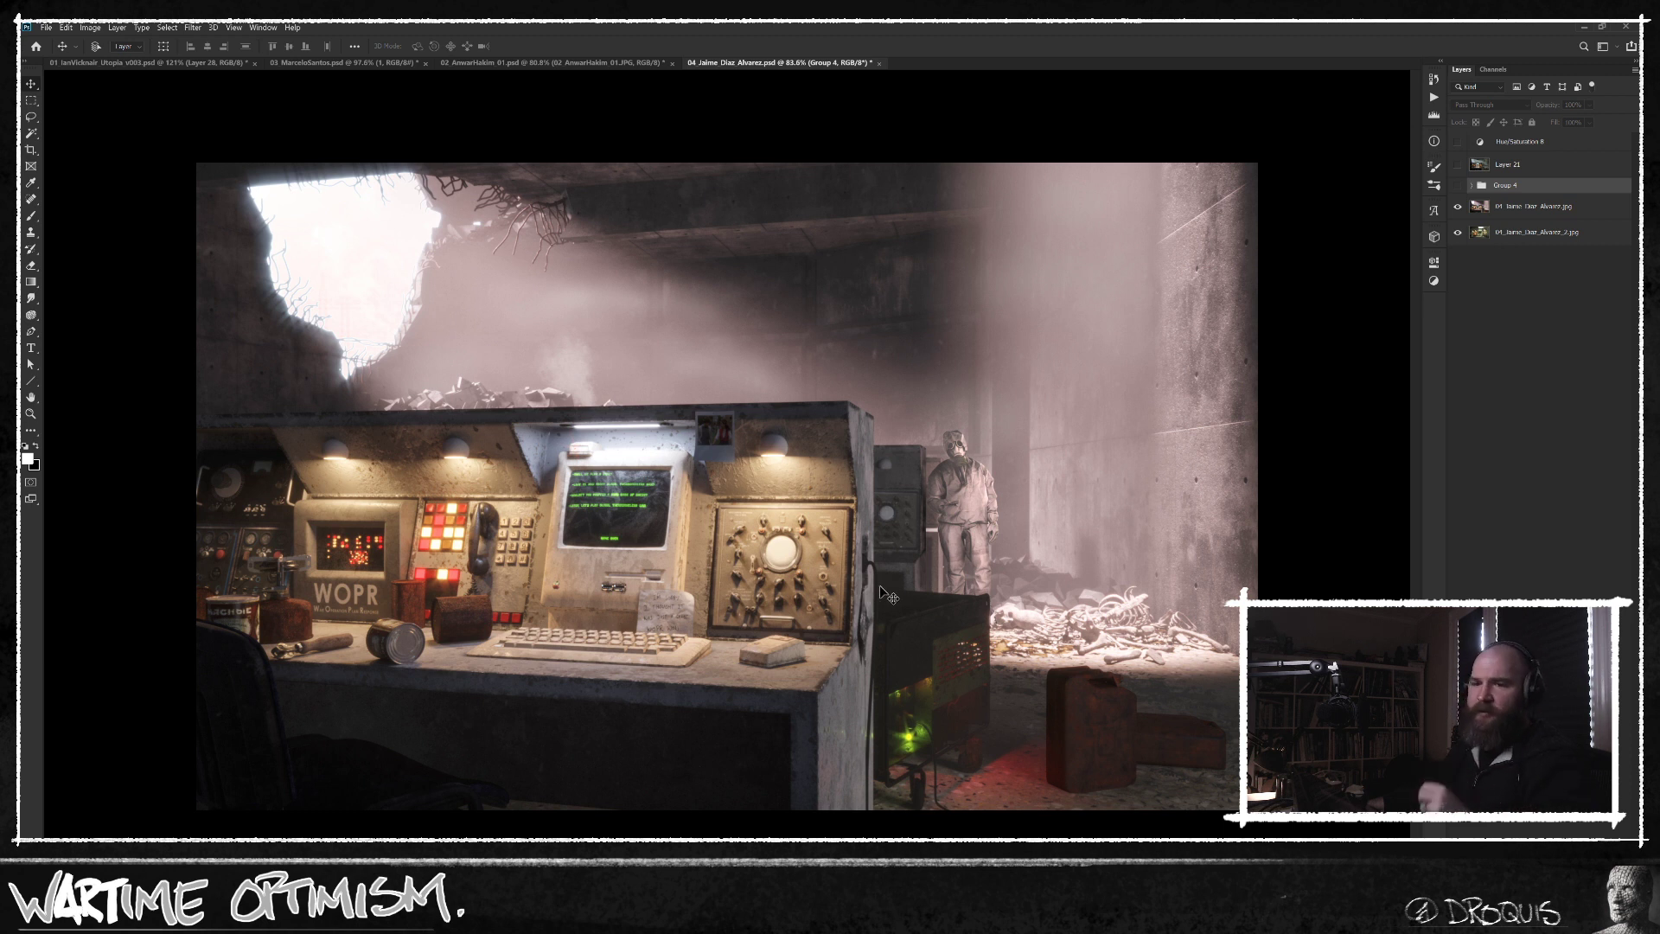
pyautogui.scroll(2, 717, 519)
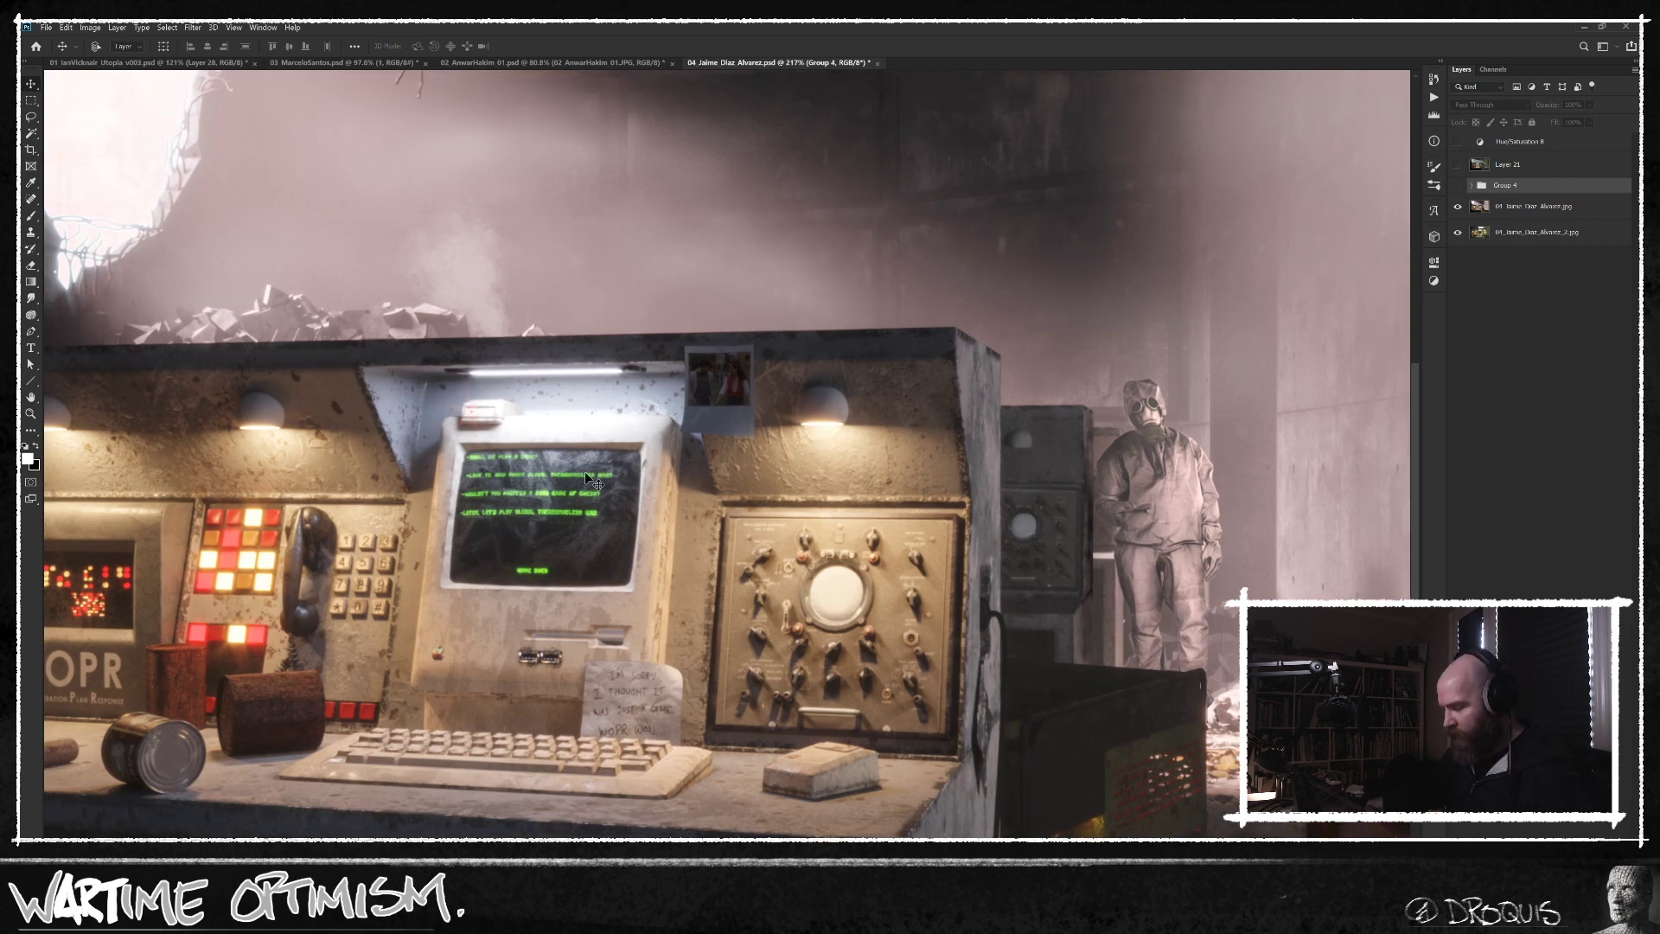
pyautogui.scroll(1, 648, 467)
pyautogui.scroll(-2, 747, 481)
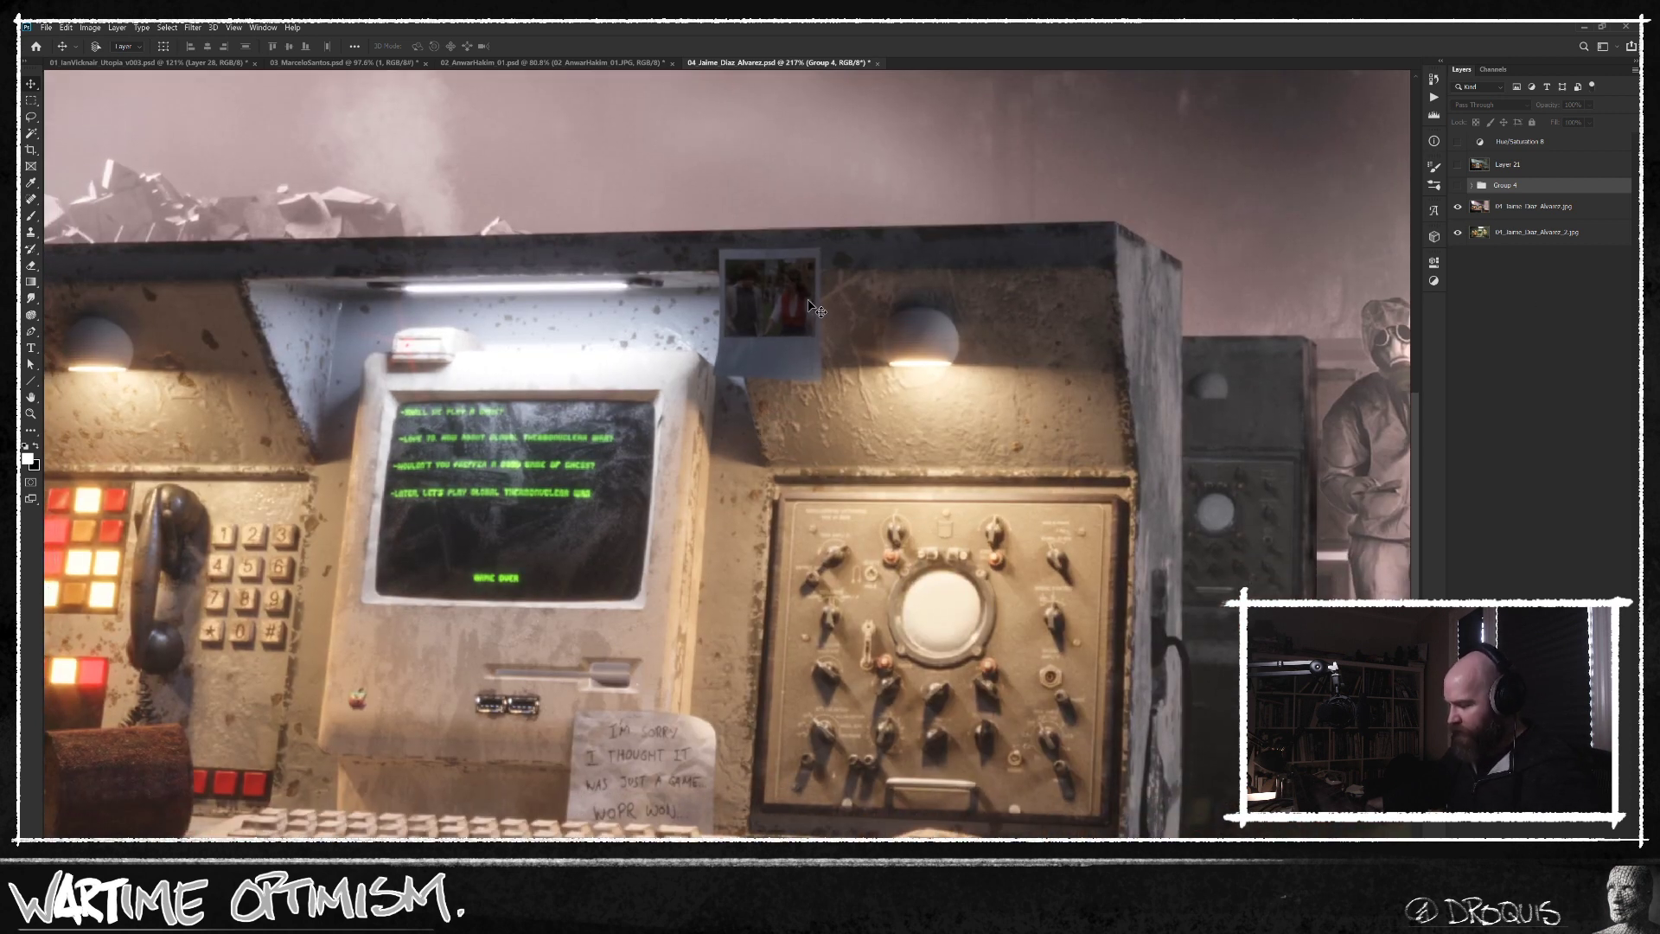
pyautogui.scroll(2, 804, 396)
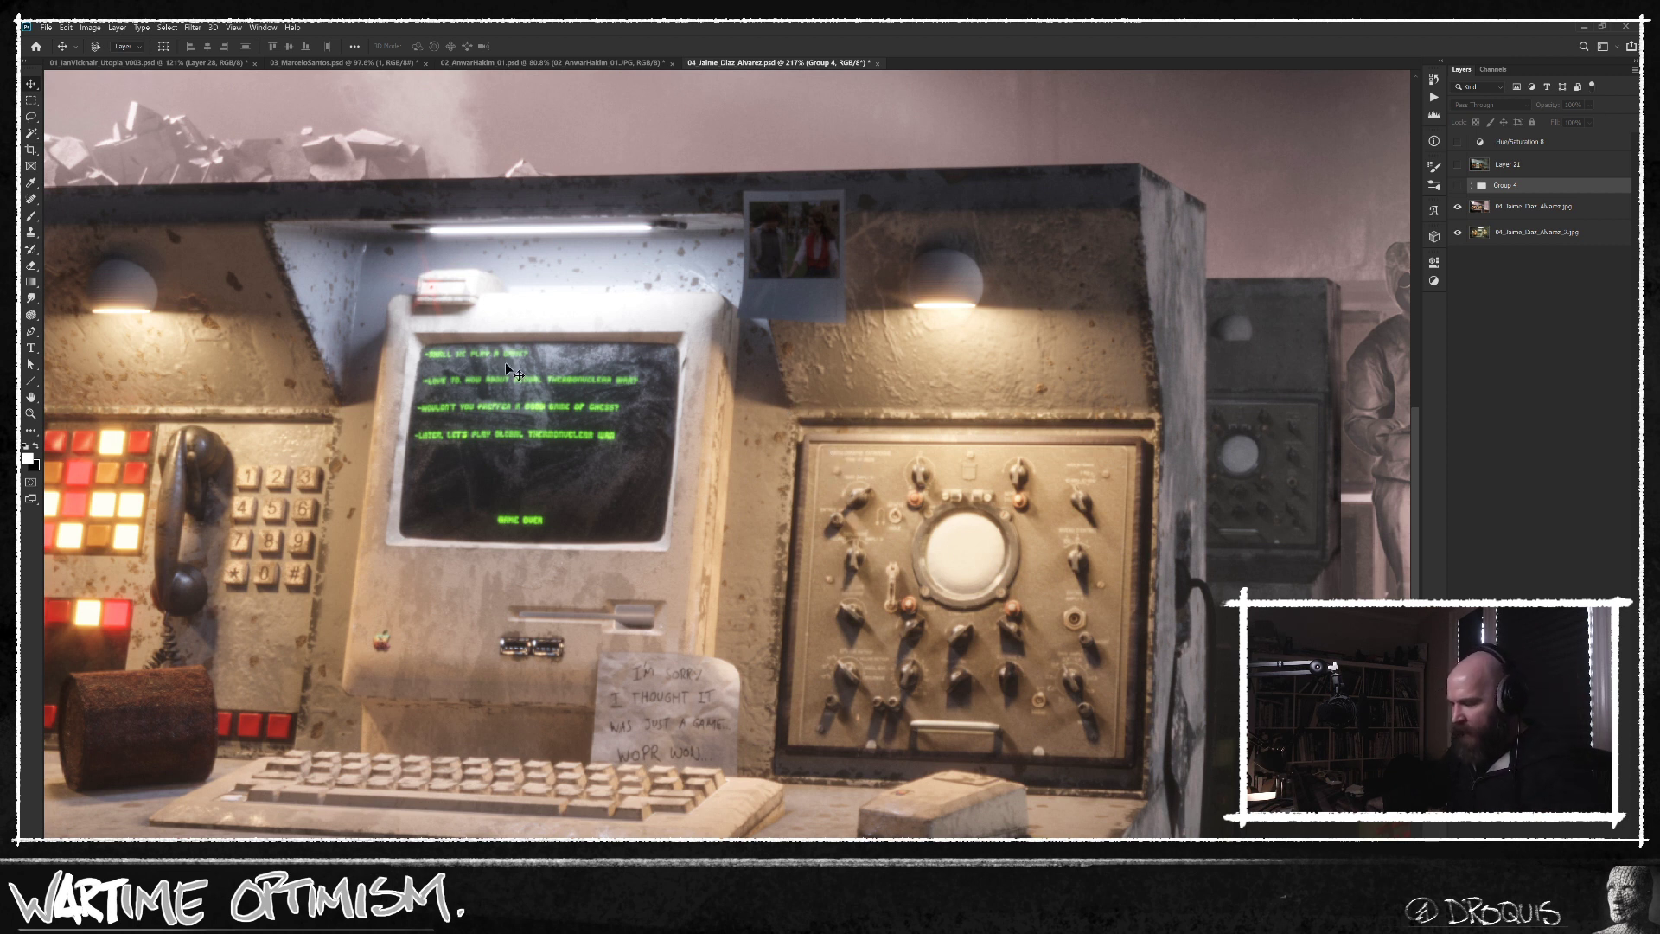
pyautogui.scroll(-5, 298, 388)
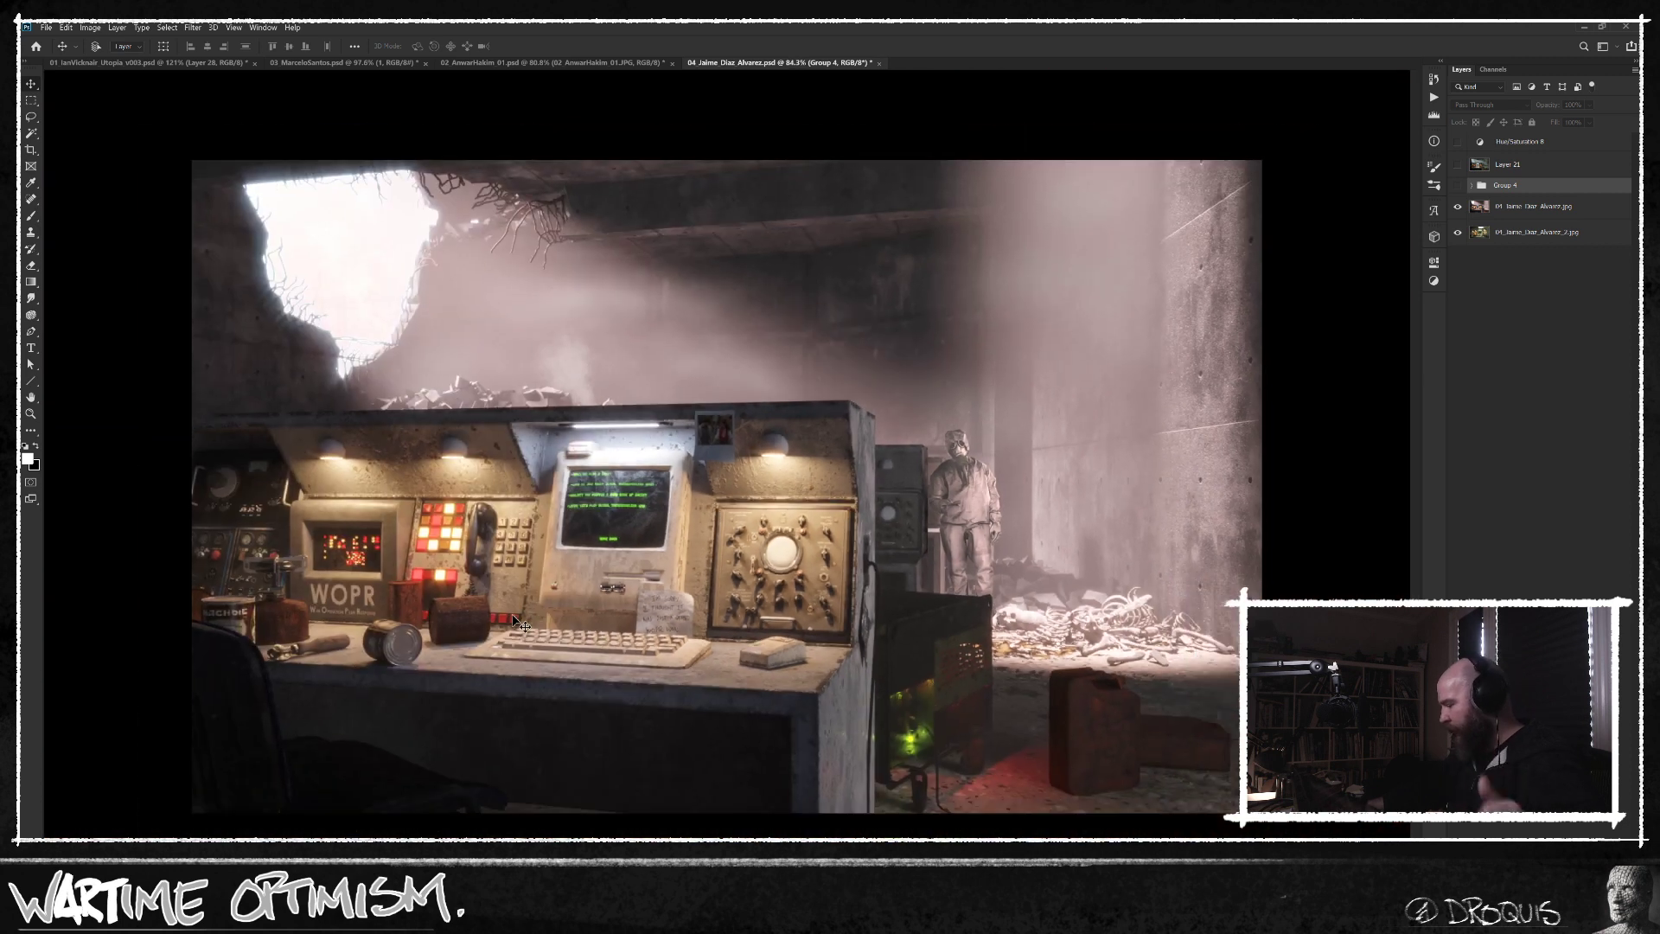
pyautogui.scroll(-1, 748, 640)
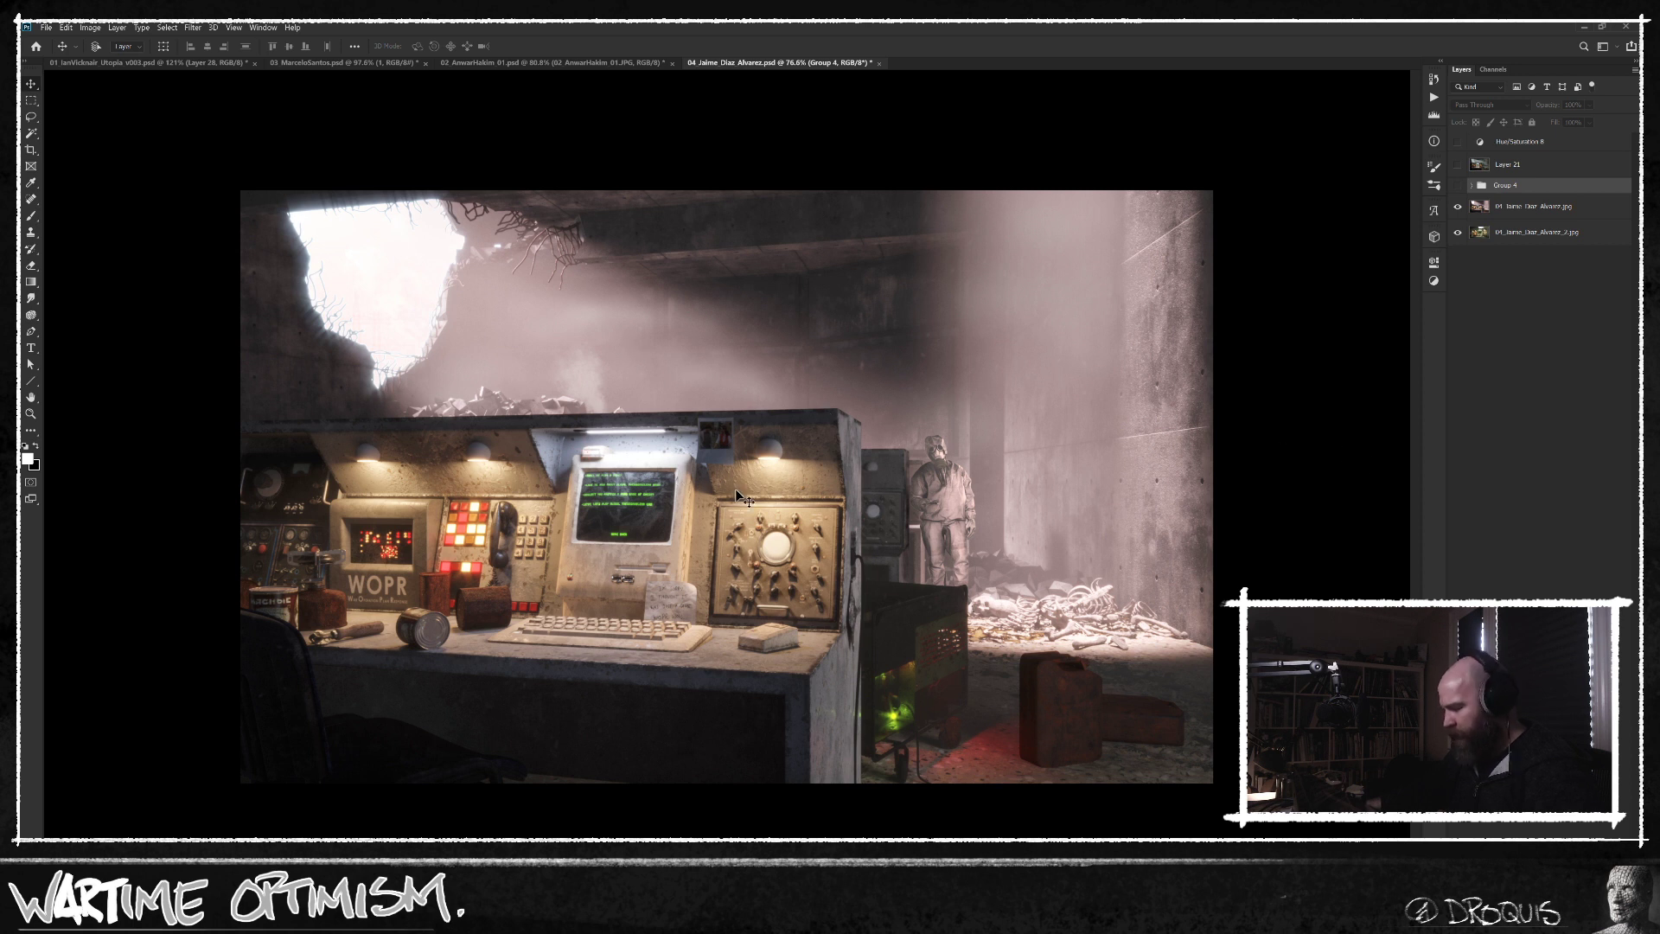
pyautogui.scroll(2, 735, 489)
pyautogui.scroll(1, 735, 489)
pyautogui.moveTo(38, 428); pyautogui.dragTo(459, 404)
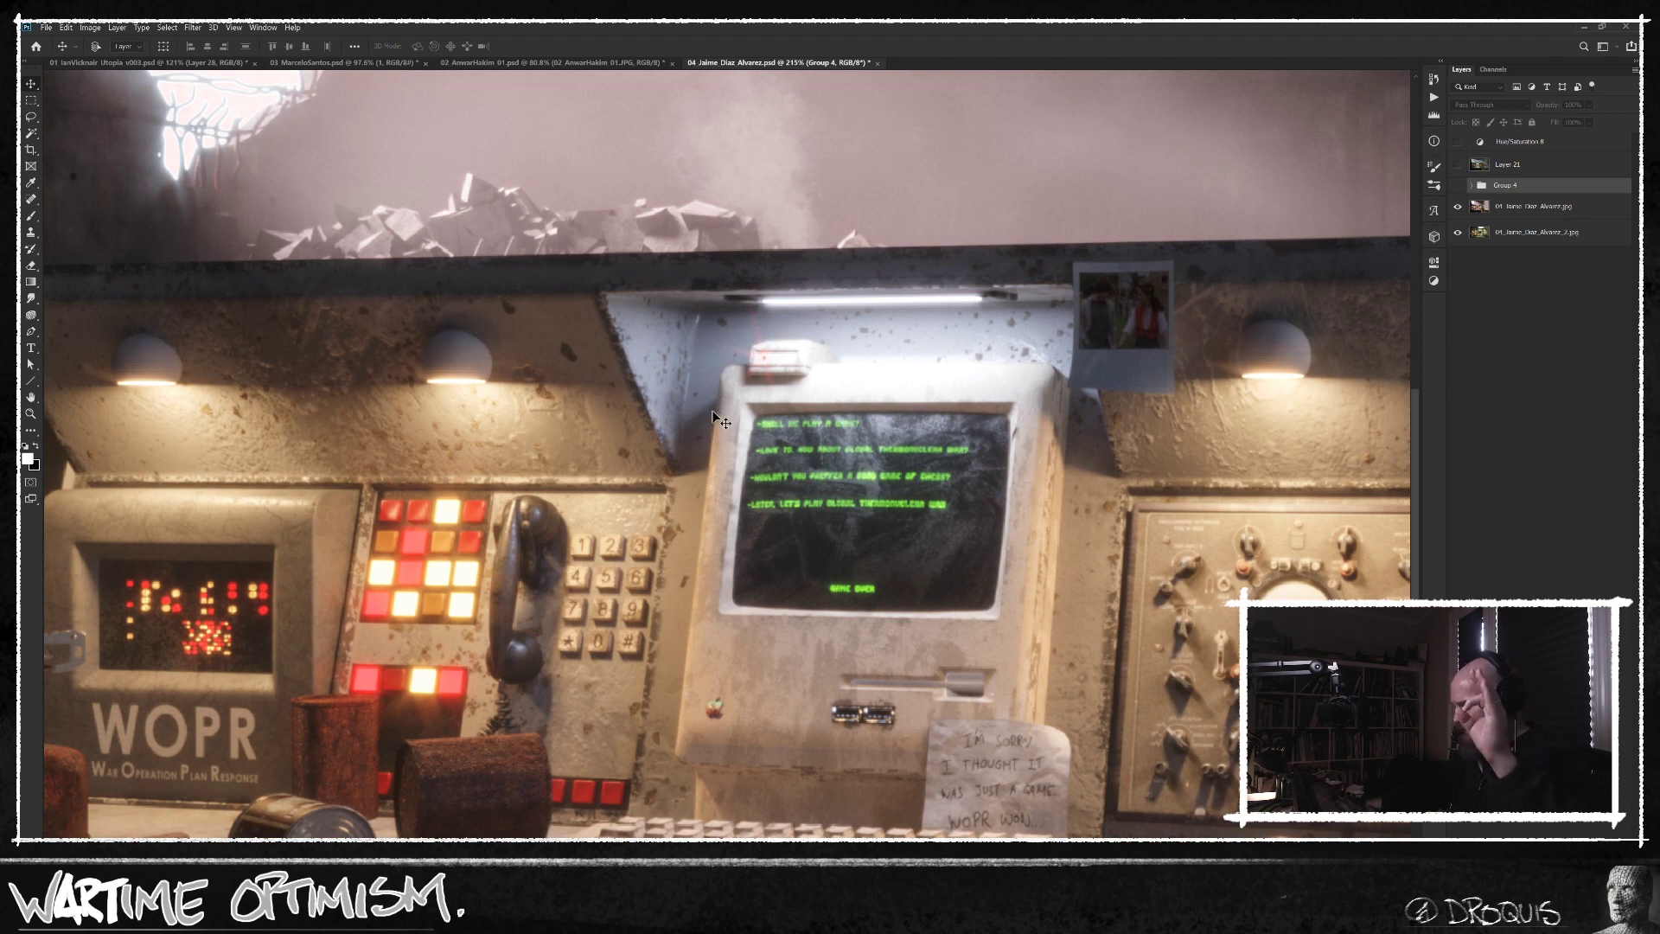
pyautogui.scroll(-4, 683, 436)
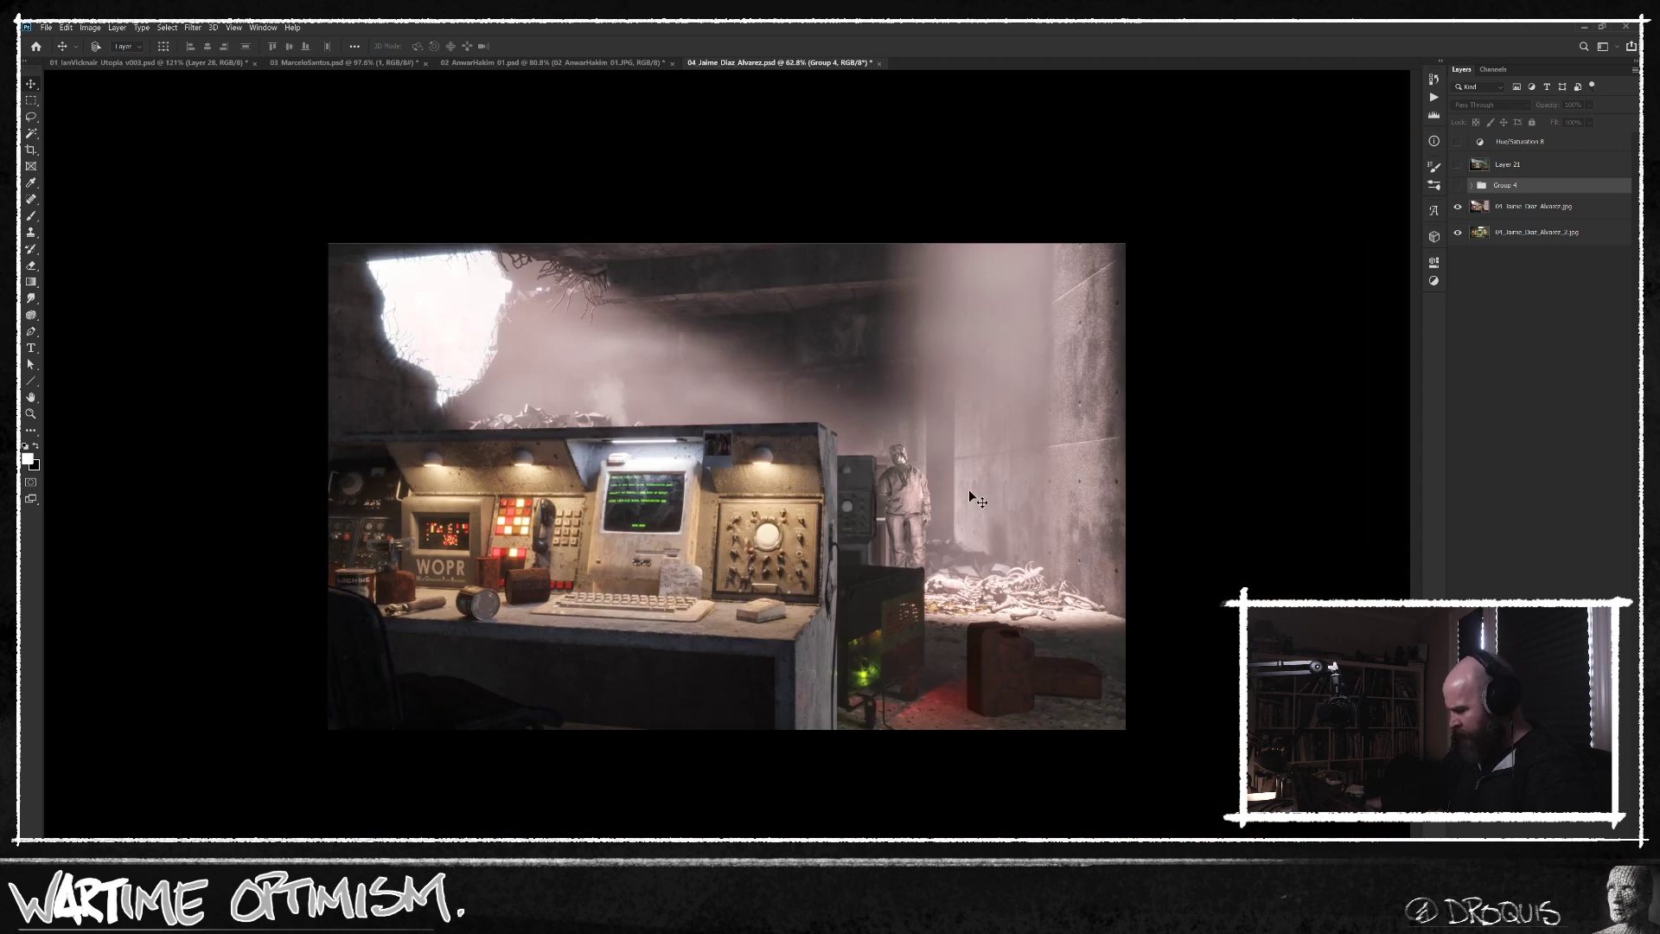
pyautogui.scroll(2, 933, 484)
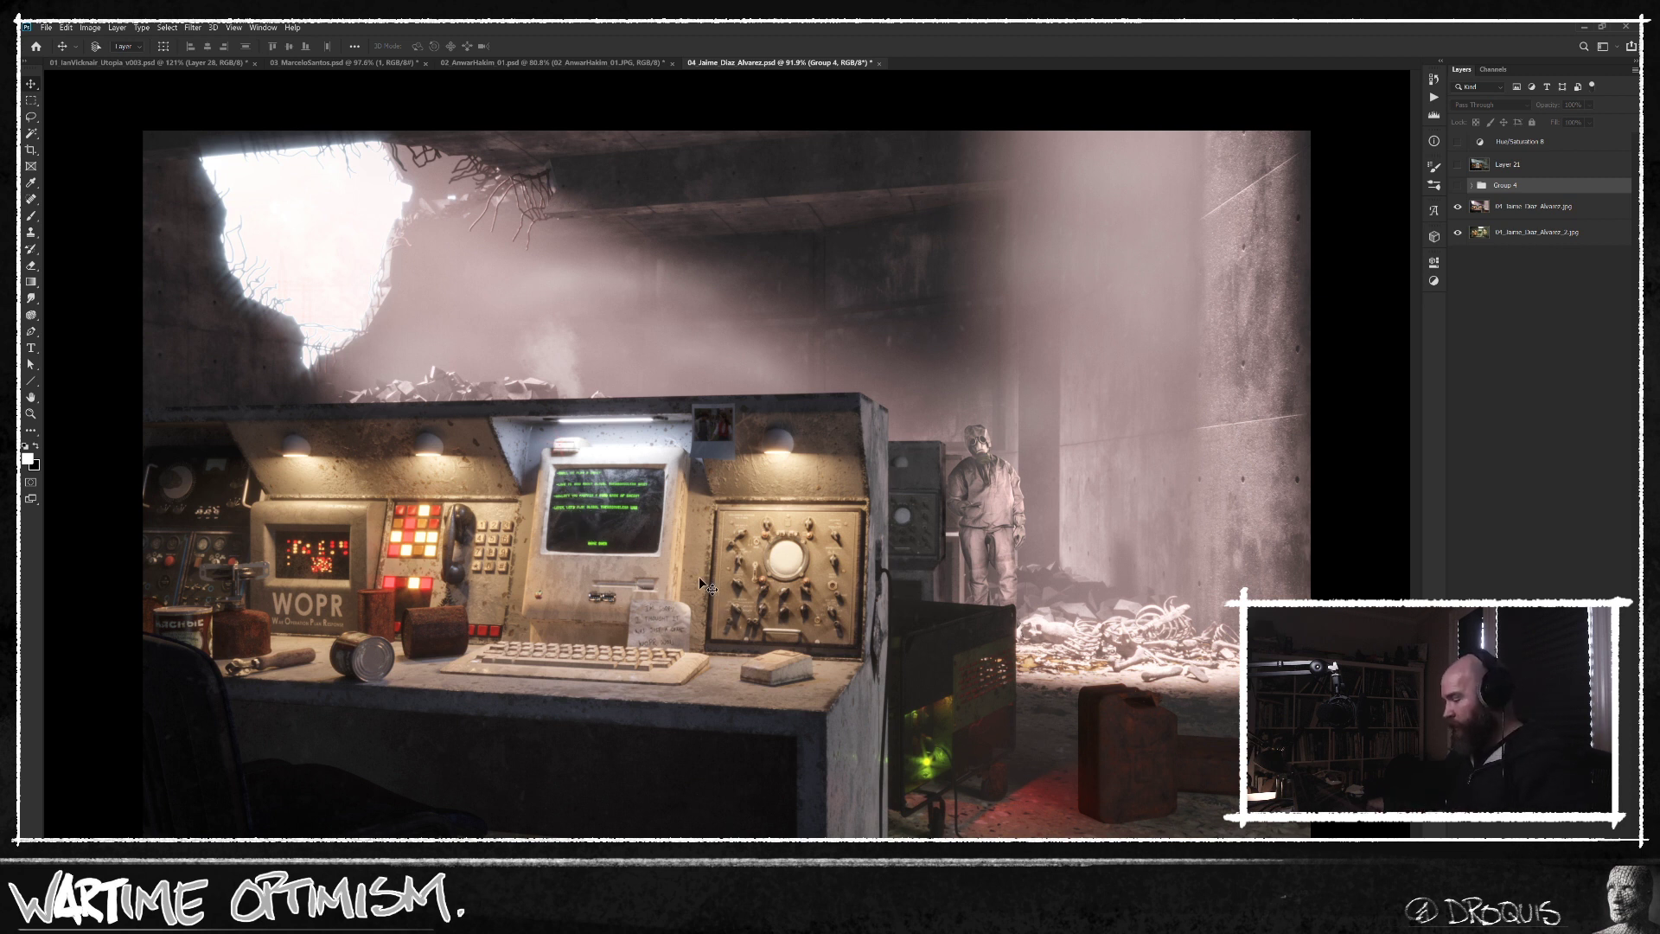
pyautogui.scroll(-1, 709, 589)
# Step: Toggle the Hue/Saturation 8 greyscale layer on and off to compare, leaving the render black and white
pyautogui.click(1507, 143)
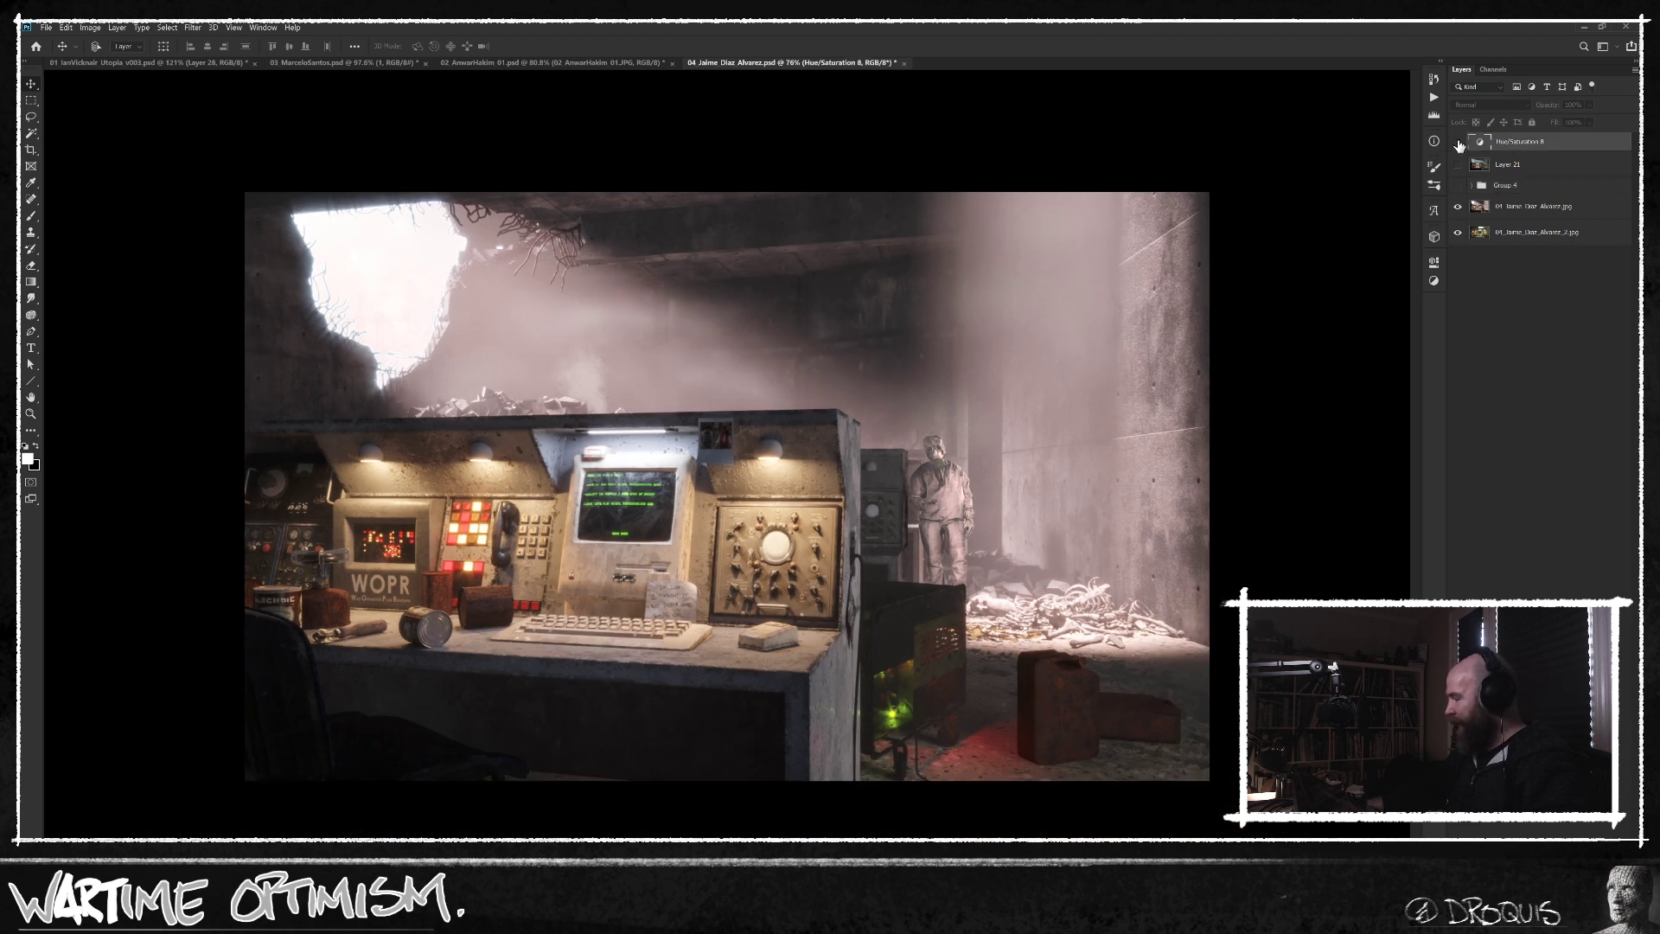
pyautogui.click(1458, 142)
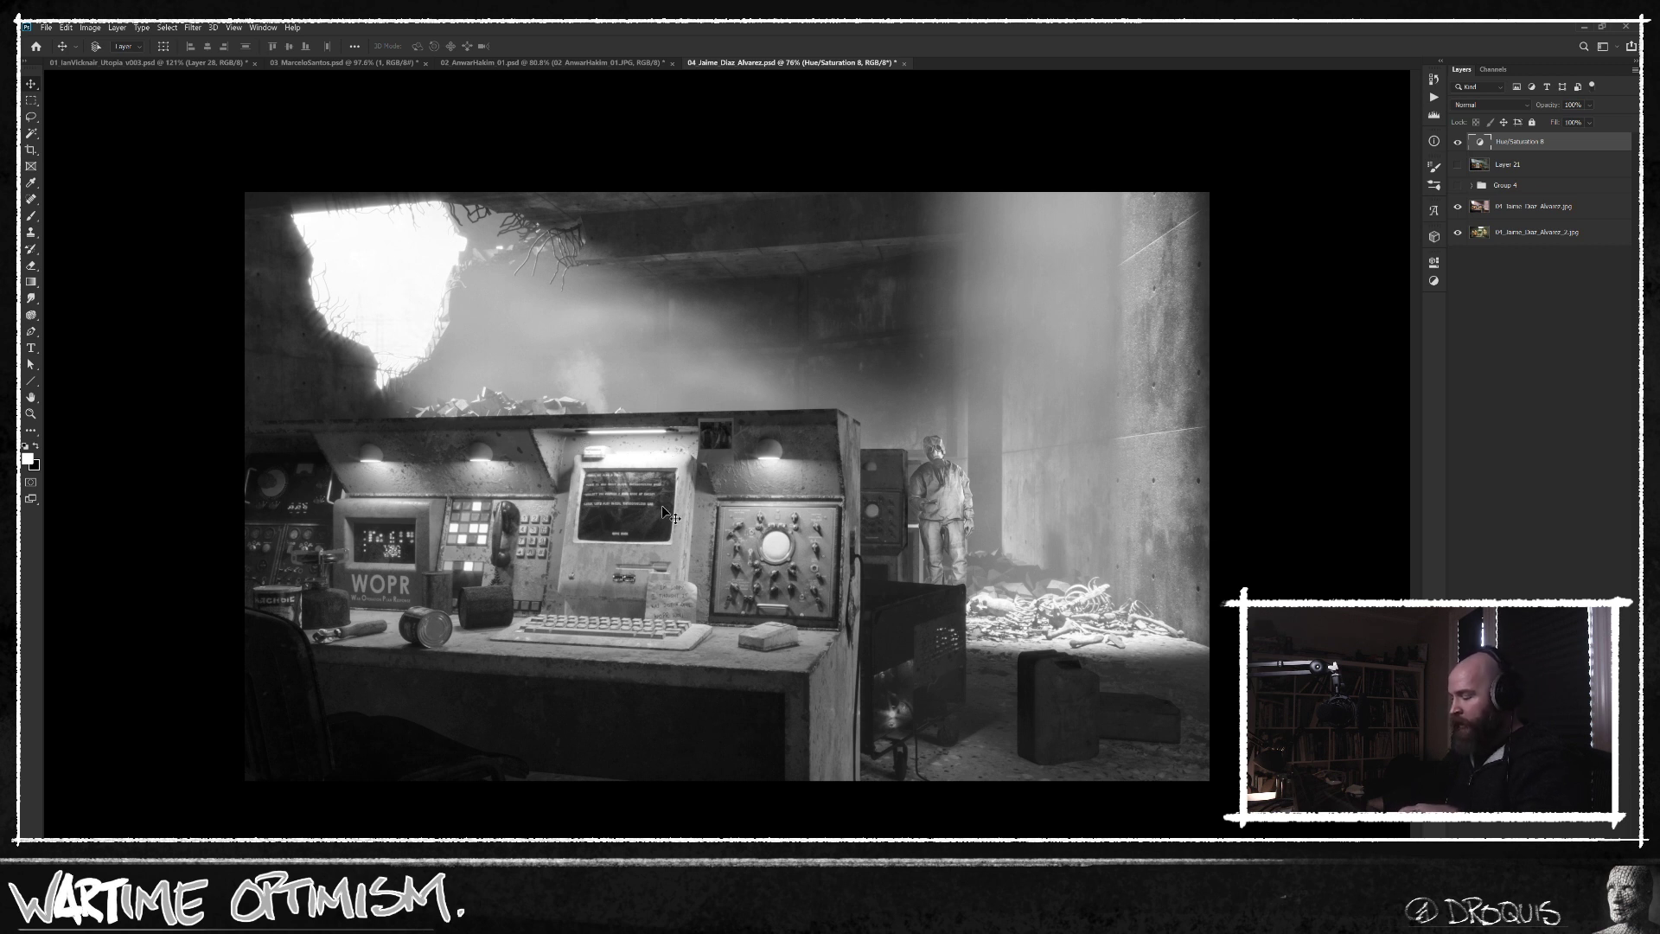
pyautogui.click(1458, 142)
pyautogui.click(1458, 142)
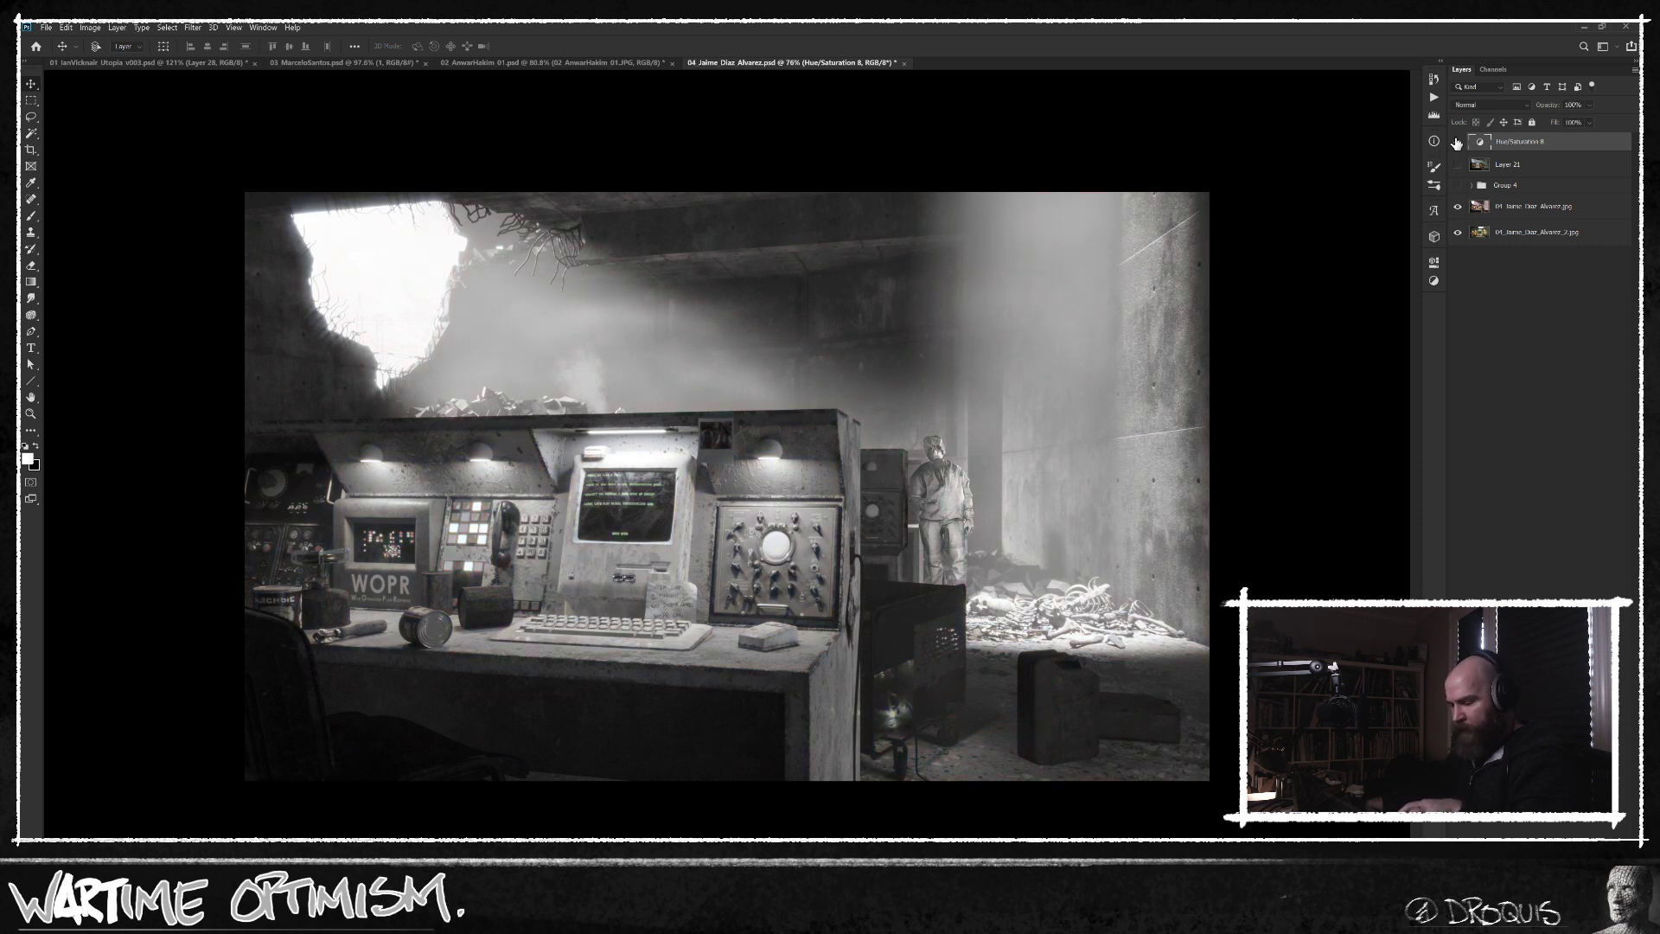
pyautogui.click(1457, 142)
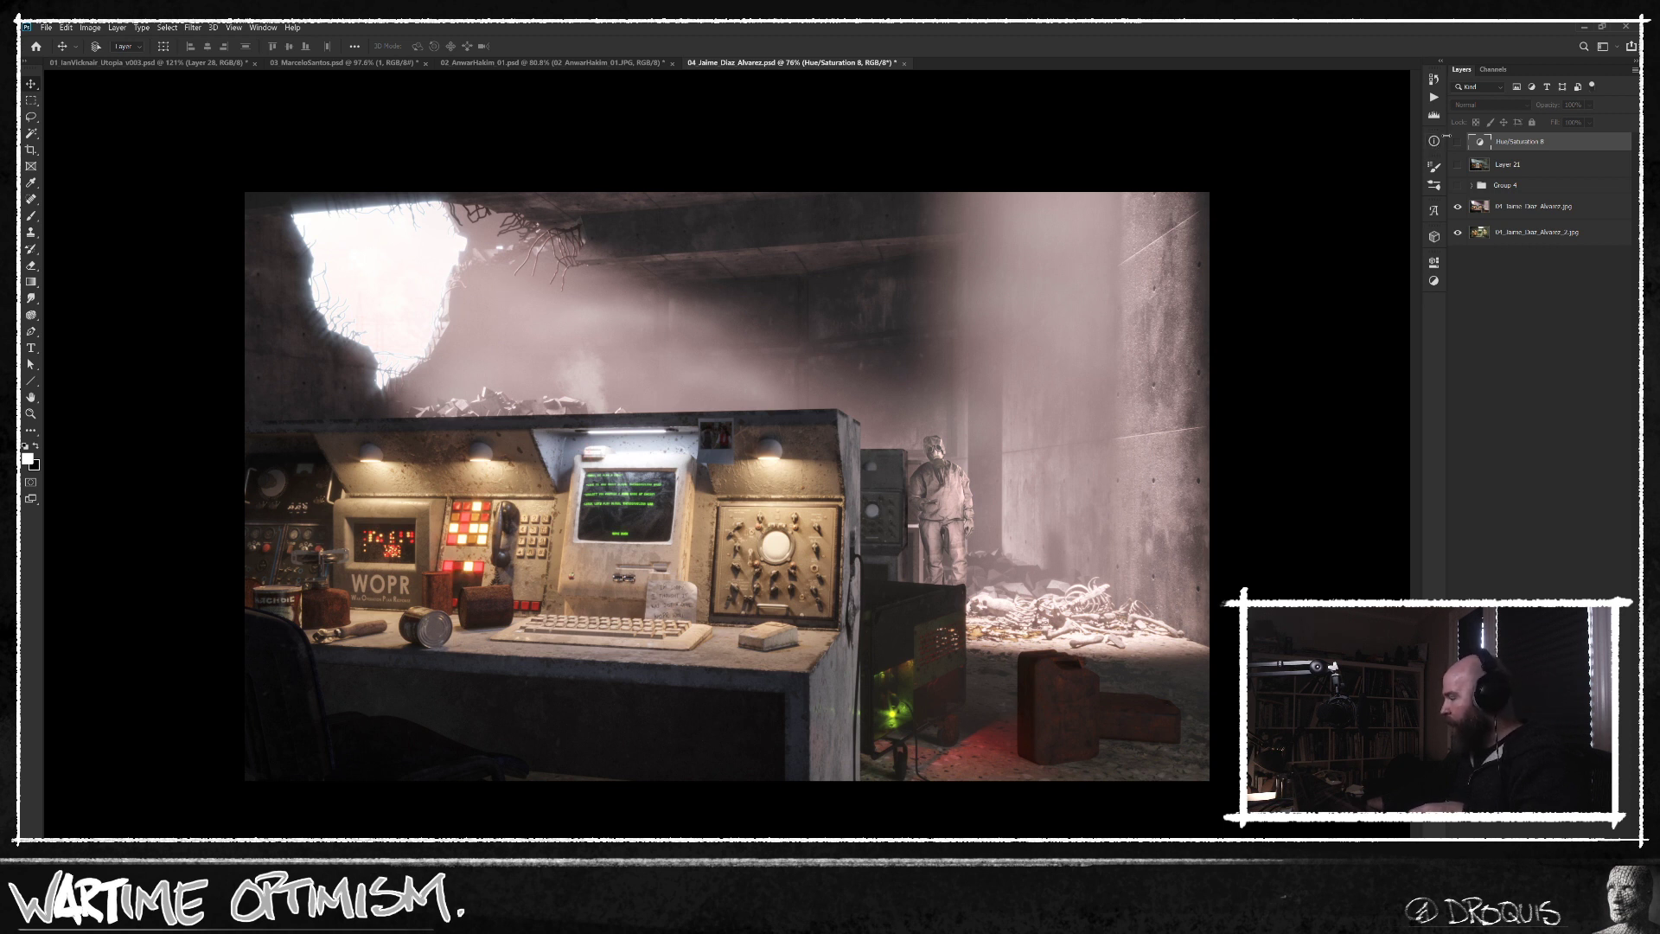
pyautogui.click(1457, 141)
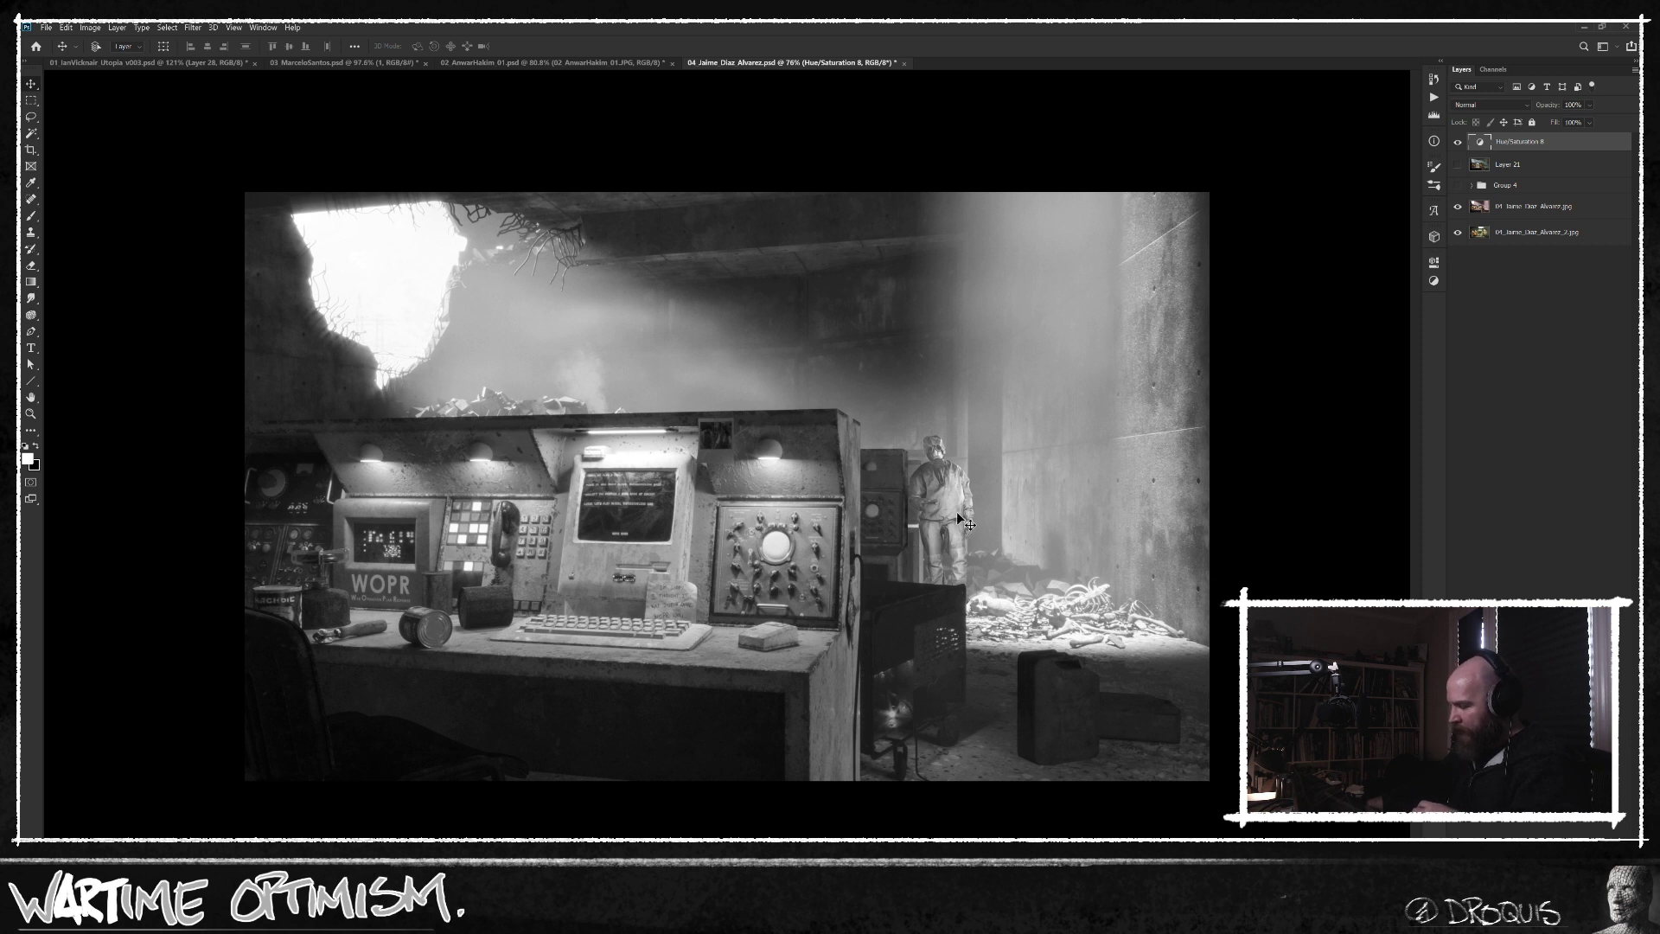
# Step: Zoom out, turn off Hue/Saturation 8, and show Layer 21 to compare against the colour render
pyautogui.scroll(3, 1072, 594)
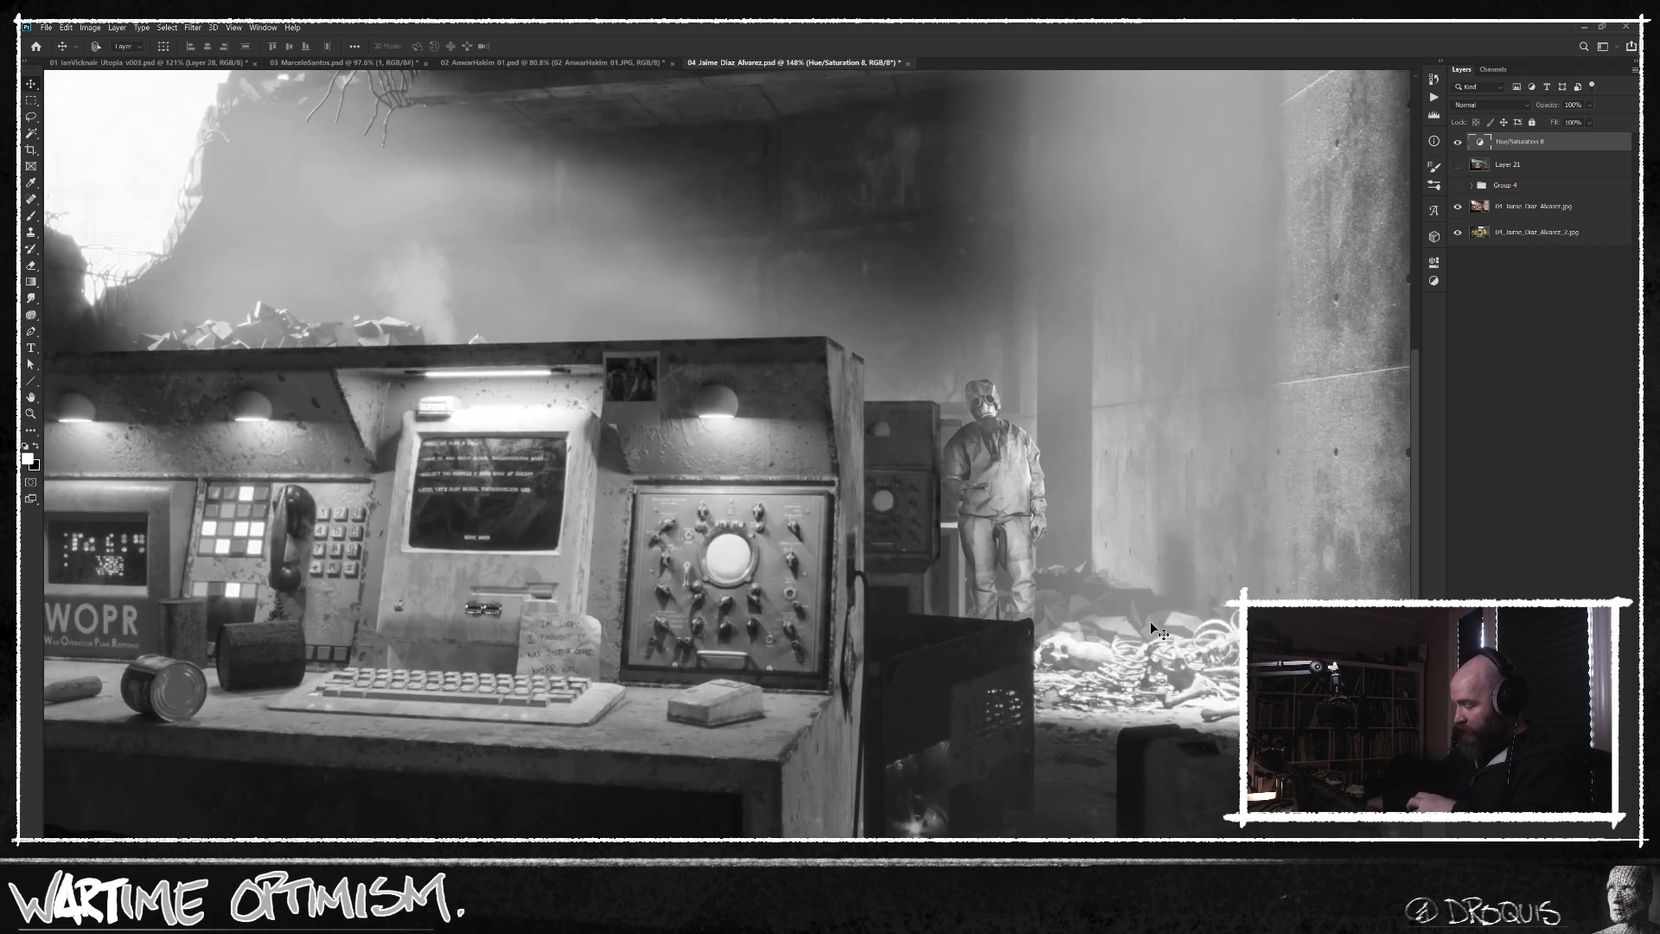
pyautogui.scroll(1, 1126, 616)
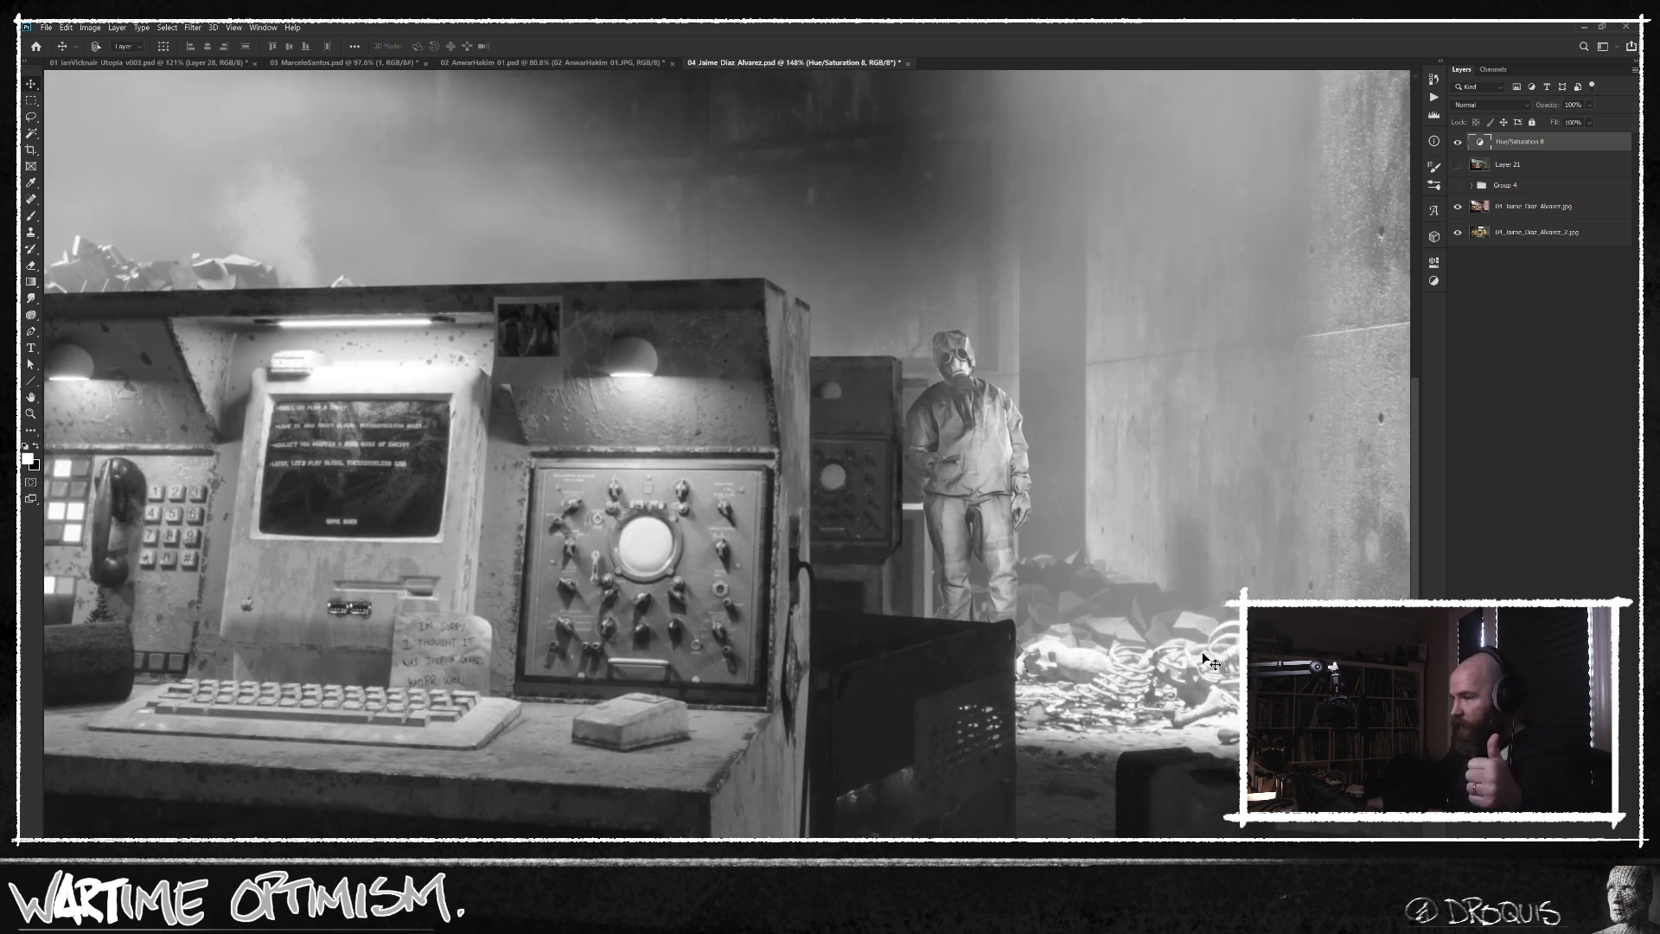
pyautogui.scroll(-1, 1121, 640)
pyautogui.scroll(-3, 1003, 623)
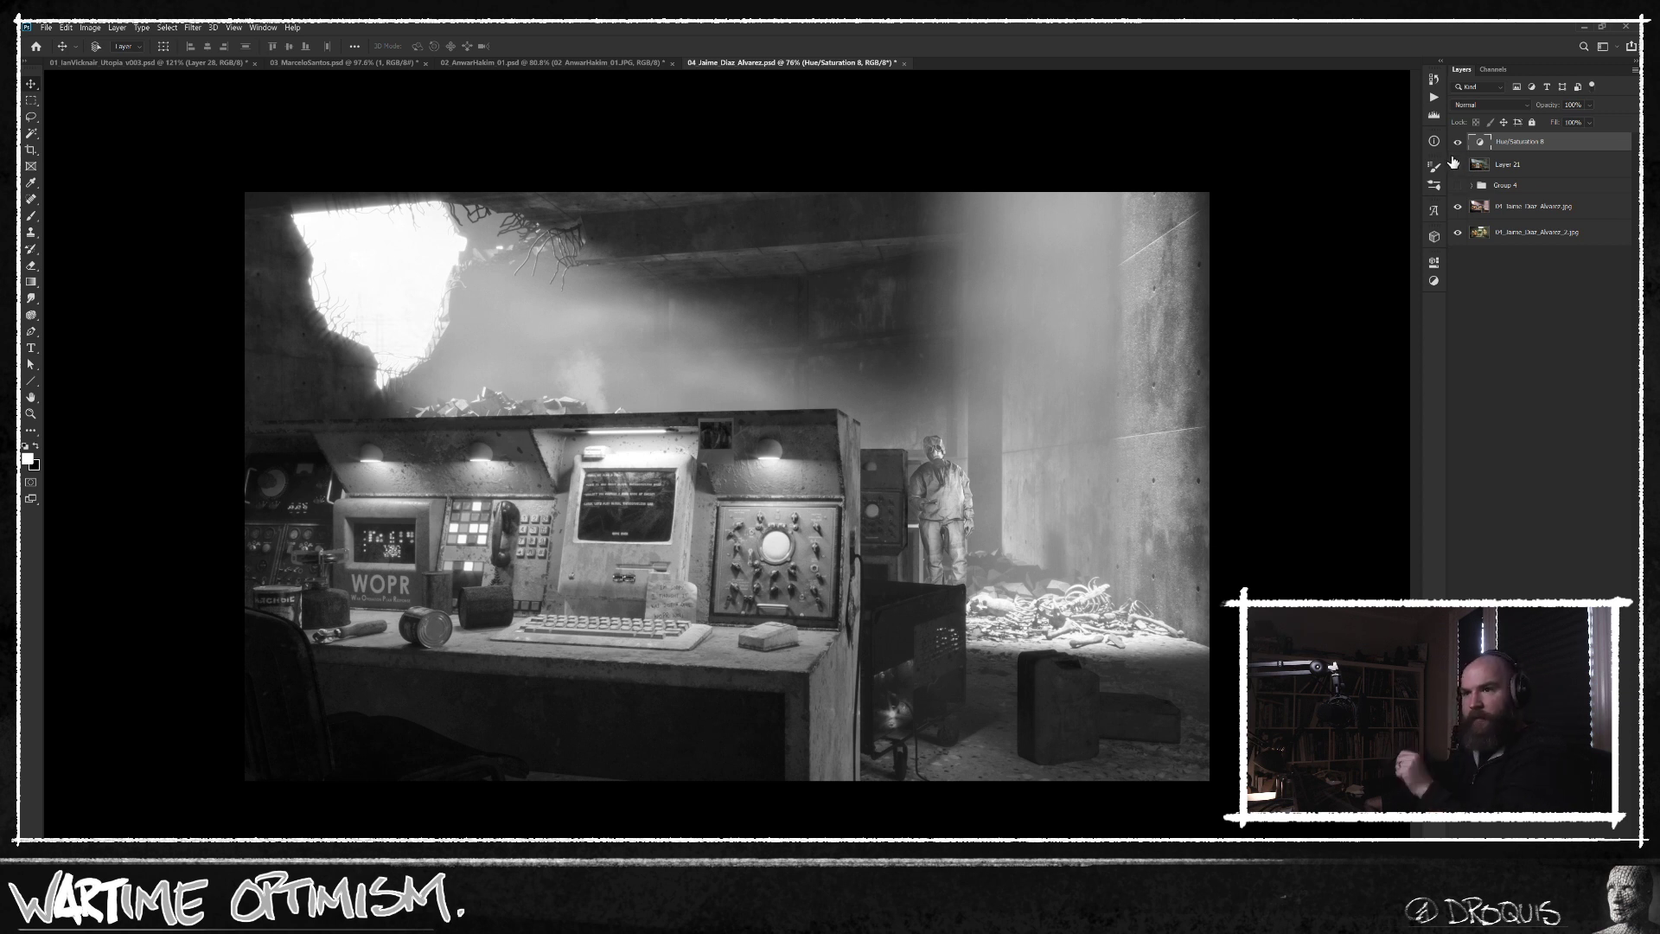
pyautogui.click(1457, 143)
pyautogui.click(1457, 164)
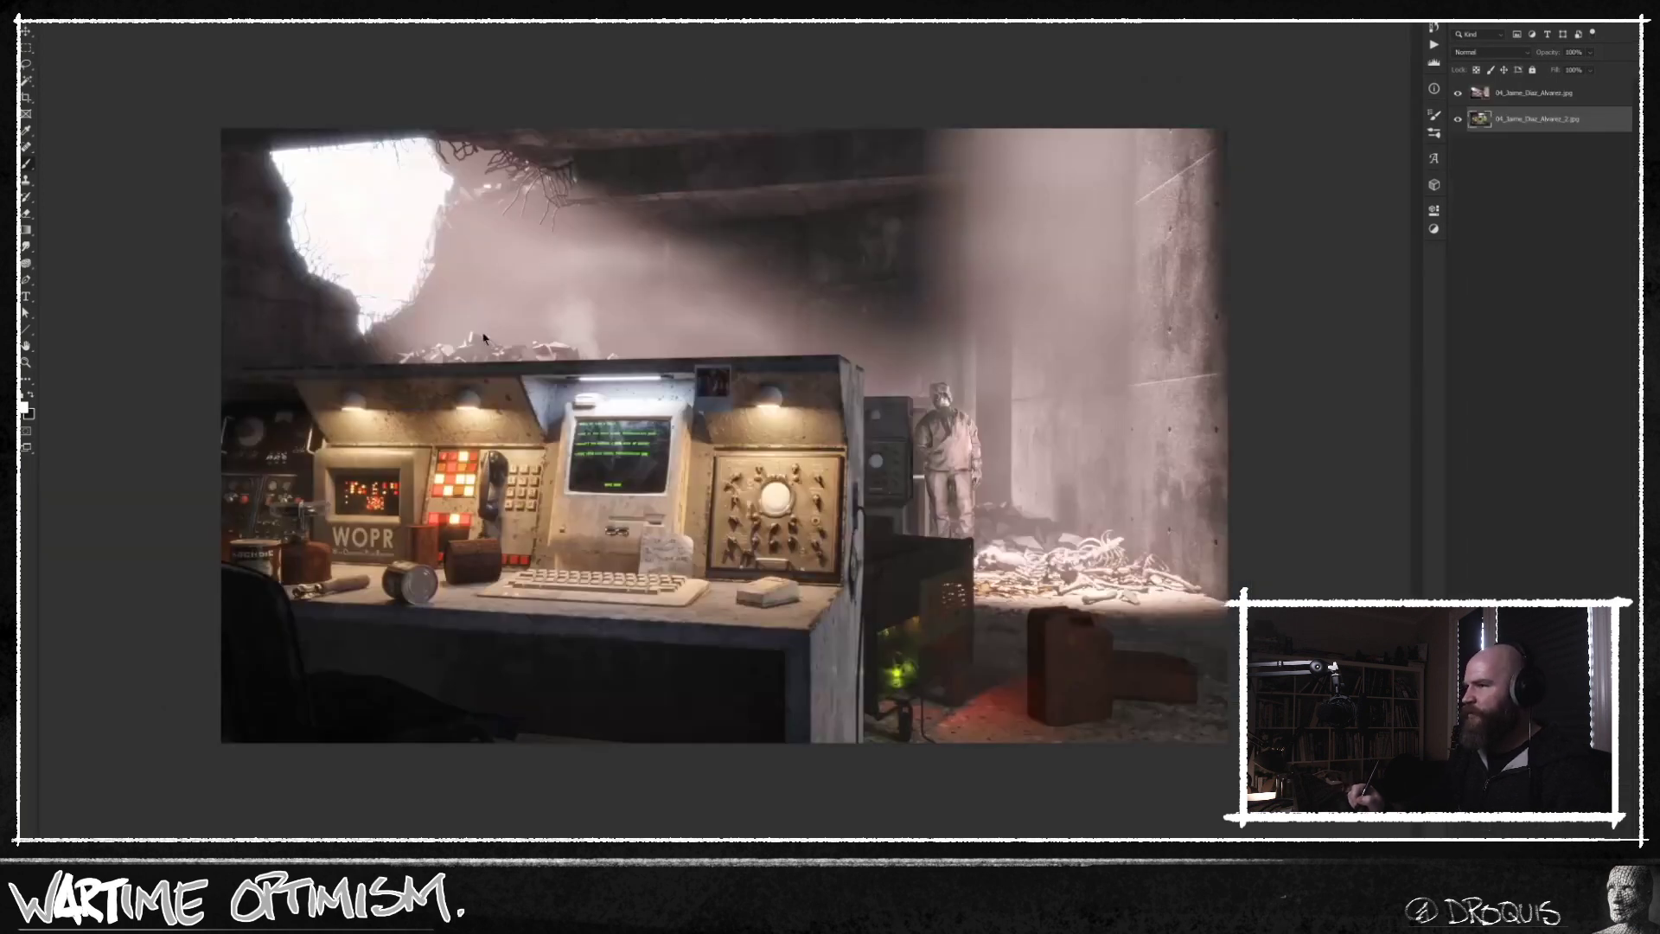
# Step: Darken the selected right-hand haze with Curves, lifting green slightly and pulling down red highlights
pyautogui.hotkey('alt', '3')
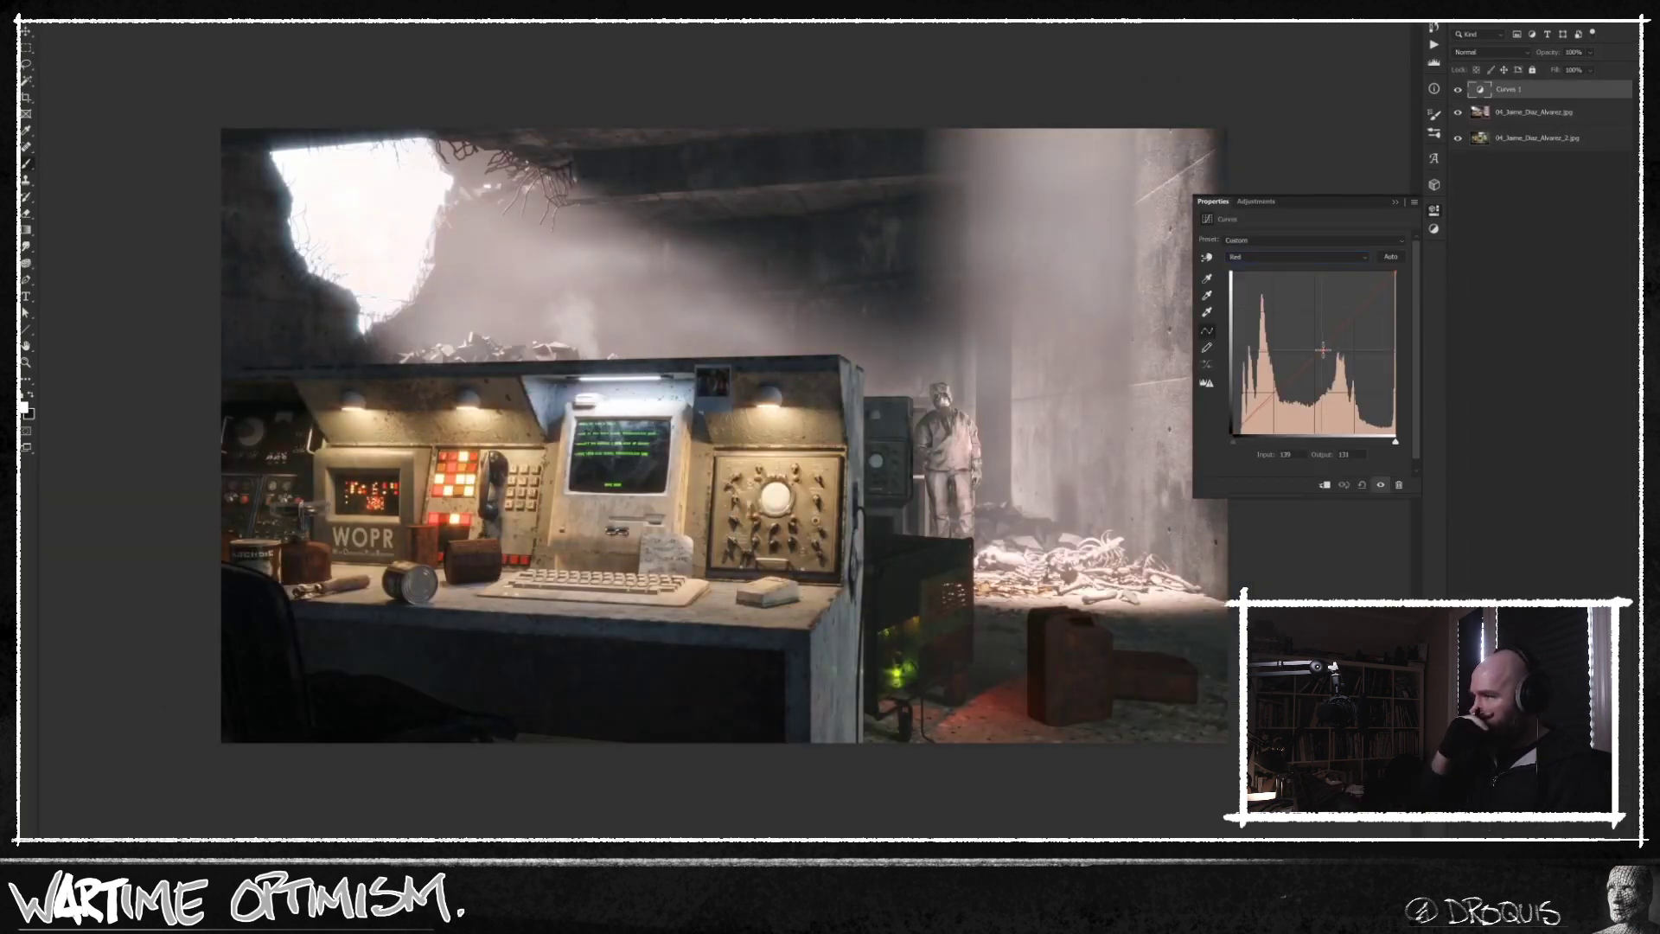
pyautogui.hotkey('alt', '4')
pyautogui.moveTo(1322, 342); pyautogui.dragTo(1324, 338)
pyautogui.moveTo(879, 532); pyautogui.dragTo(801, 493)
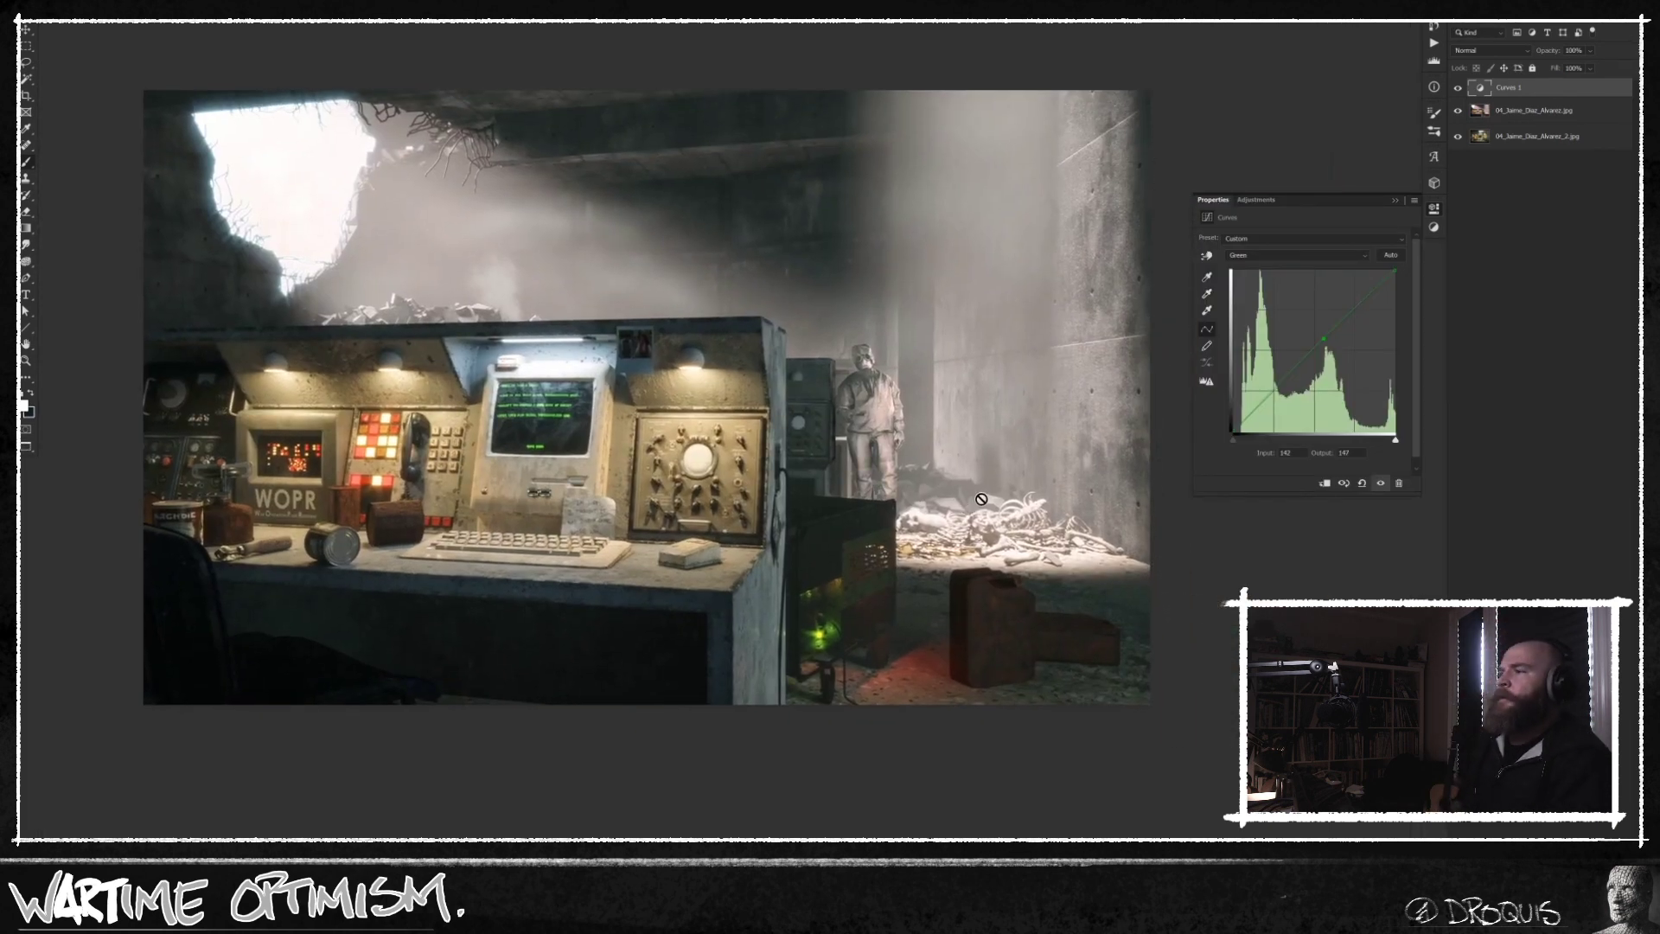
pyautogui.moveTo(216, 321)
pyautogui.mouseDown()
pyautogui.moveTo(149, 337)
pyautogui.moveTo(1149, 524)
pyautogui.moveTo(809, 471)
pyautogui.moveTo(766, 317)
pyautogui.moveTo(691, 415)
pyautogui.moveTo(152, 341)
pyautogui.mouseUp()
pyautogui.click(1310, 383)
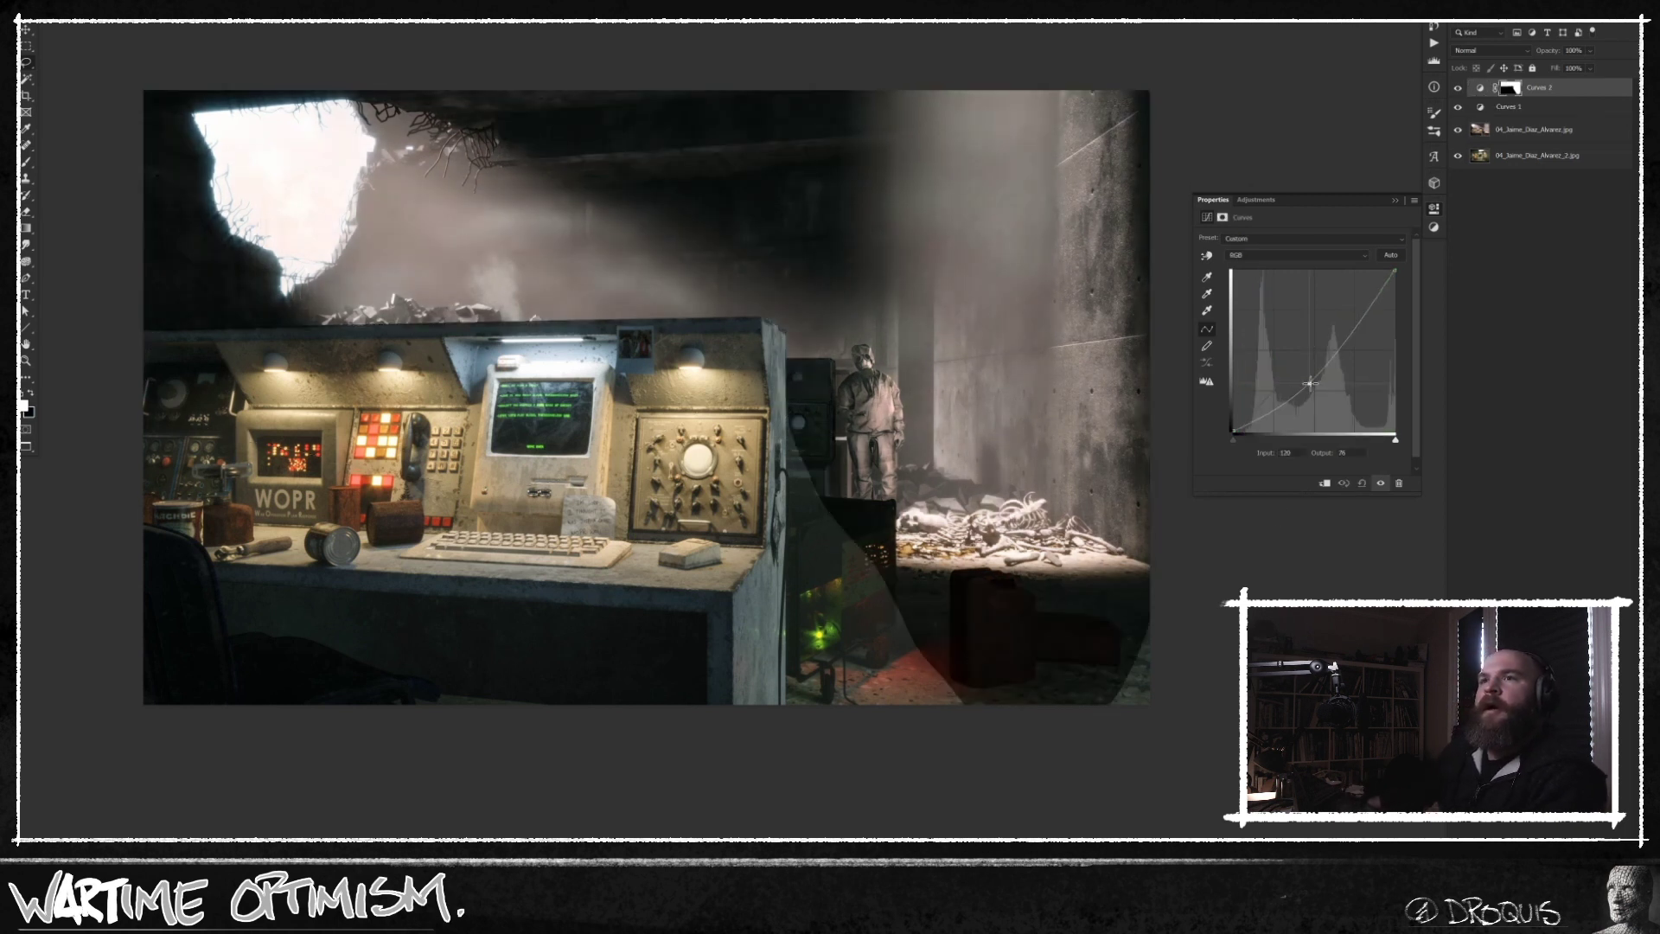
pyautogui.hotkey('alt', '3')
pyautogui.moveTo(1395, 271); pyautogui.dragTo(1408, 313)
pyautogui.hotkey('alt', '5')
pyautogui.hotkey('alt', '4')
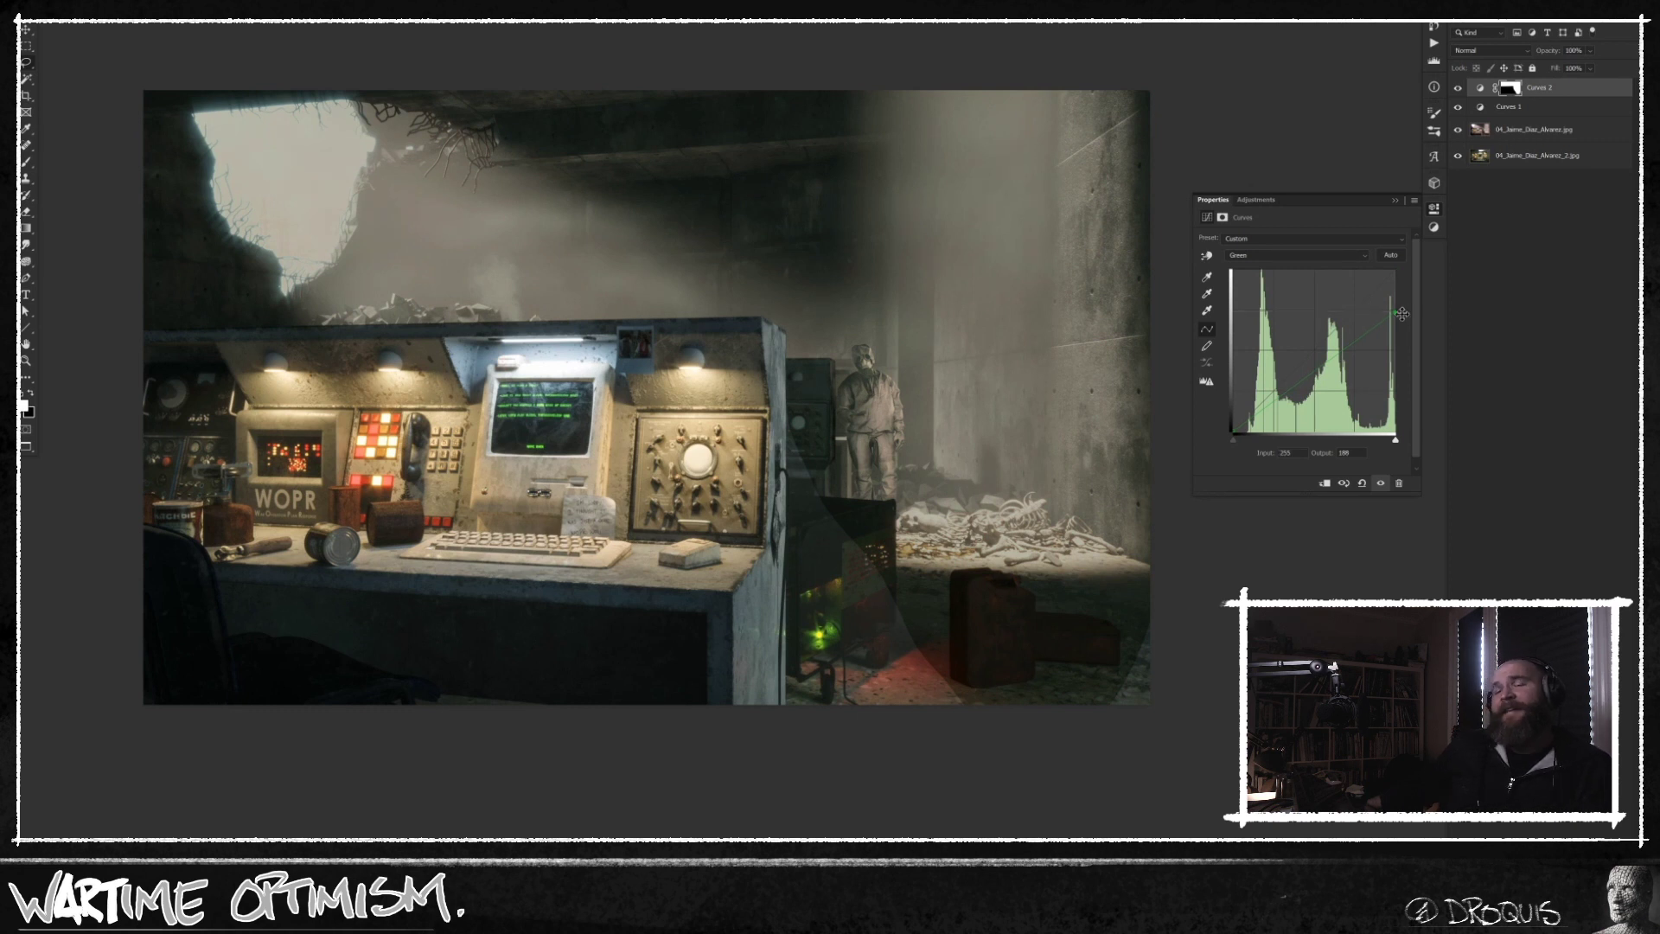
# Step: Paint the Curves 2 mask to extend the darkening to the floor, keeping the jerry can area bright
pyautogui.click(1510, 87)
pyautogui.press('x')
pyautogui.rightClick(884, 407)
pyautogui.doubleClick(970, 662)
pyautogui.moveTo(799, 443); pyautogui.dragTo(912, 683)
pyautogui.press('x')
pyautogui.moveTo(1028, 688); pyautogui.dragTo(932, 662)
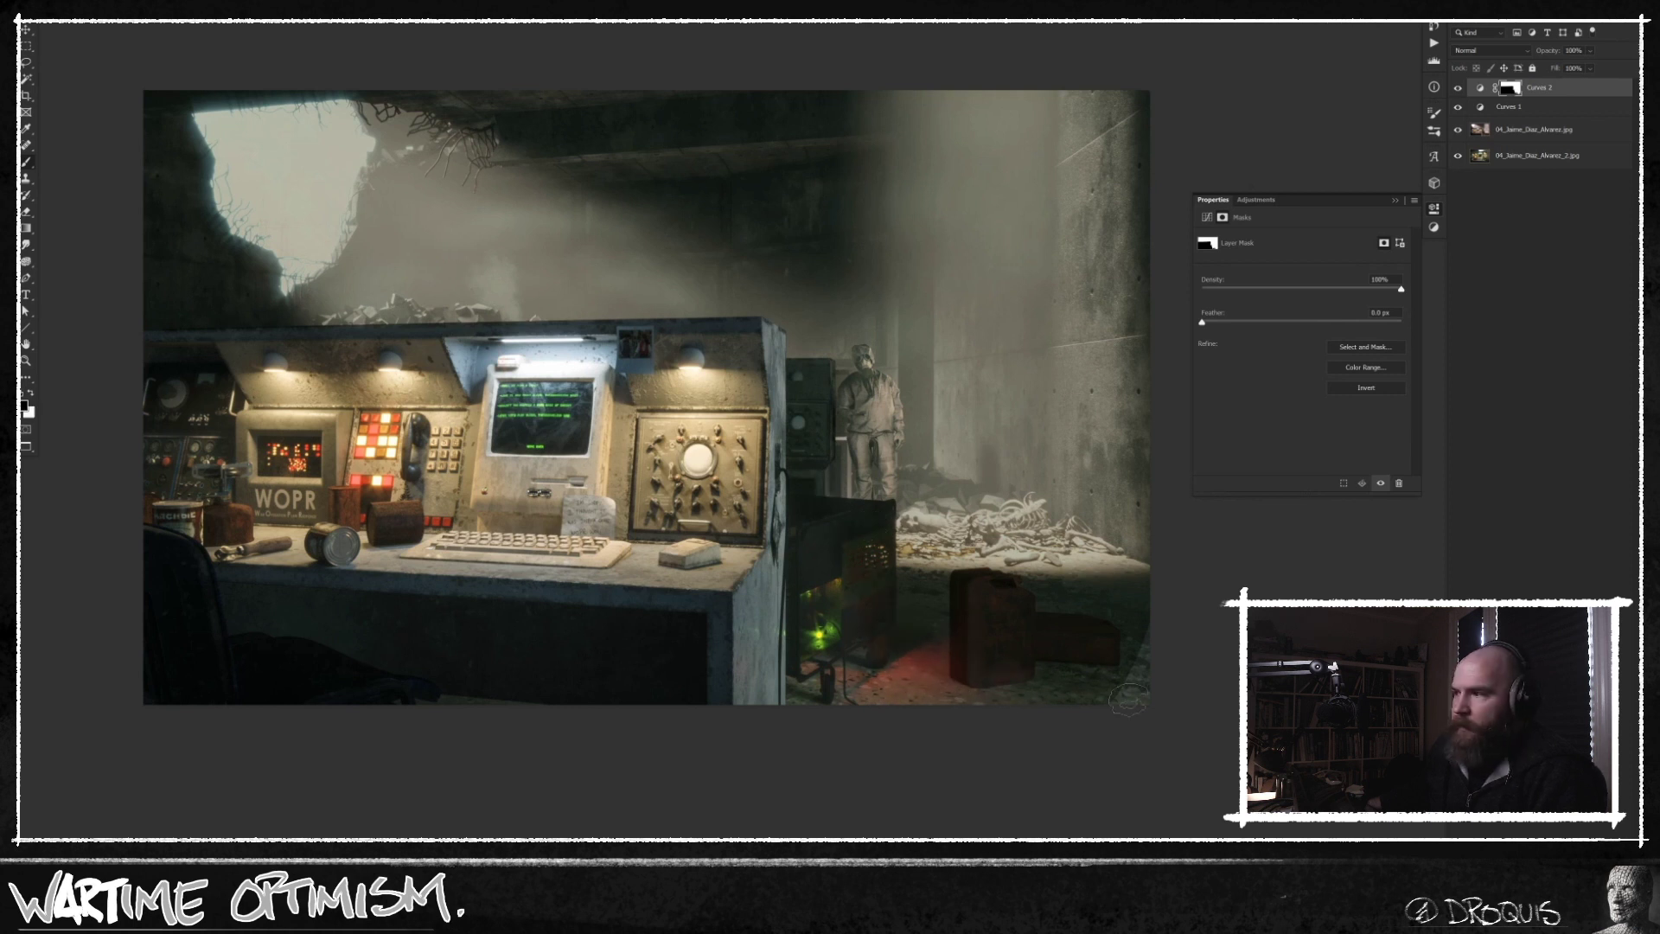
pyautogui.press('x')
# Step: Add an orange-tint Hue/Saturation layer at low opacity, hidden behind a black mask
pyautogui.press('Return')
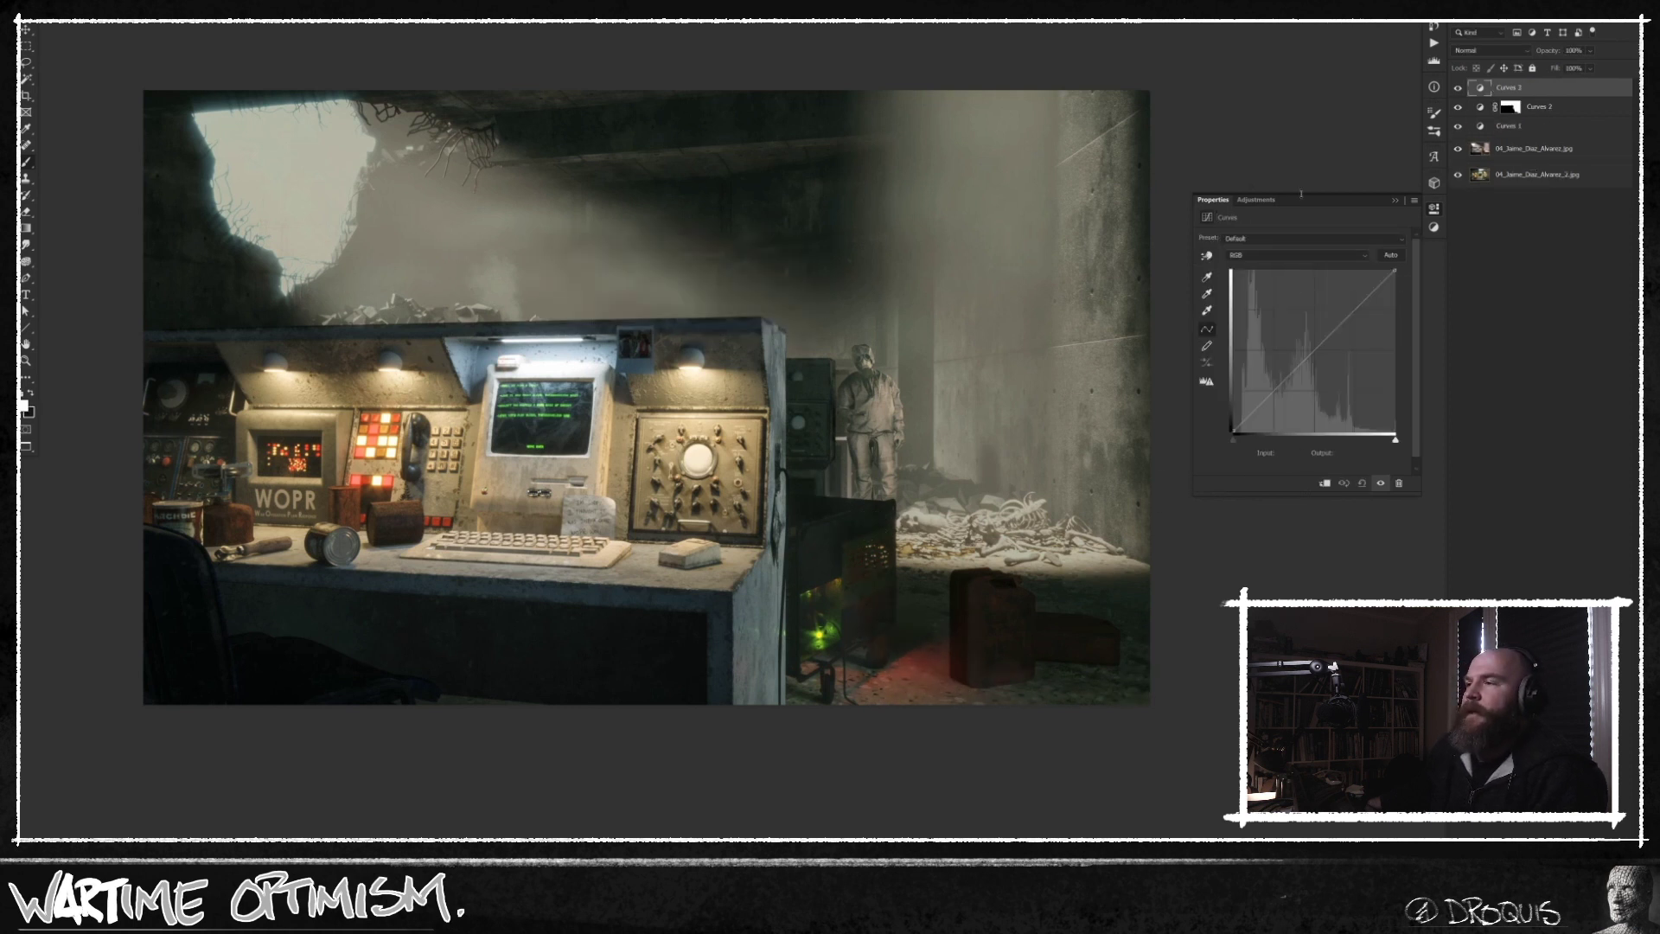
pyautogui.press('Return')
pyautogui.click(1266, 353)
pyautogui.press('3')
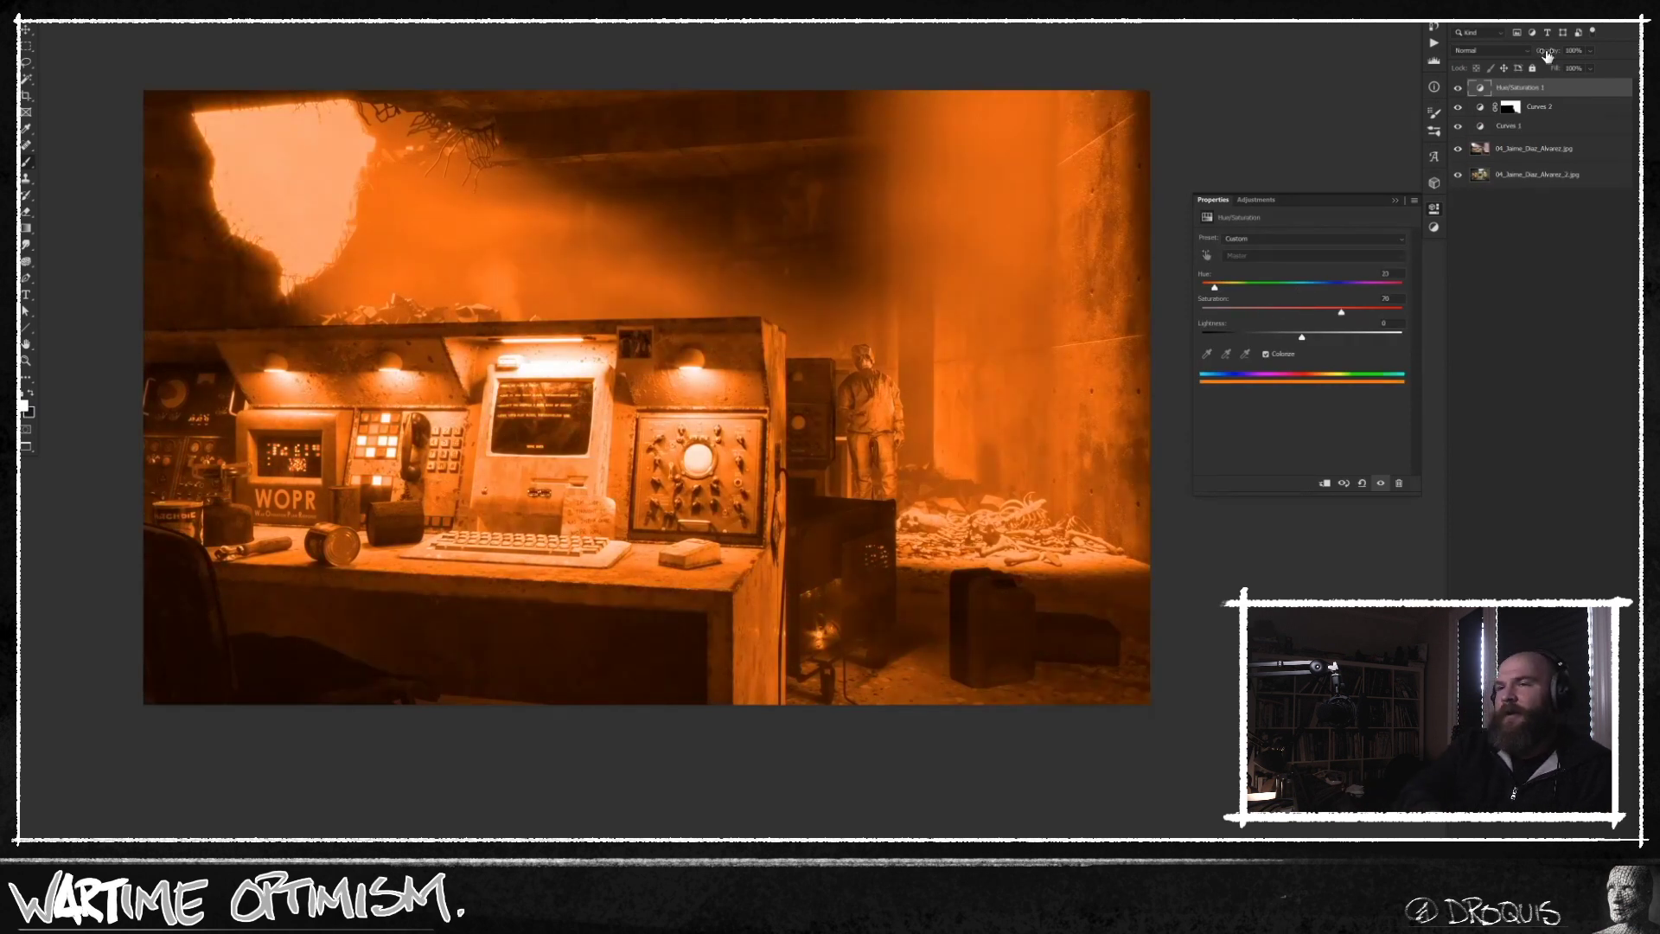
pyautogui.hotkey('ctrl', 'i')
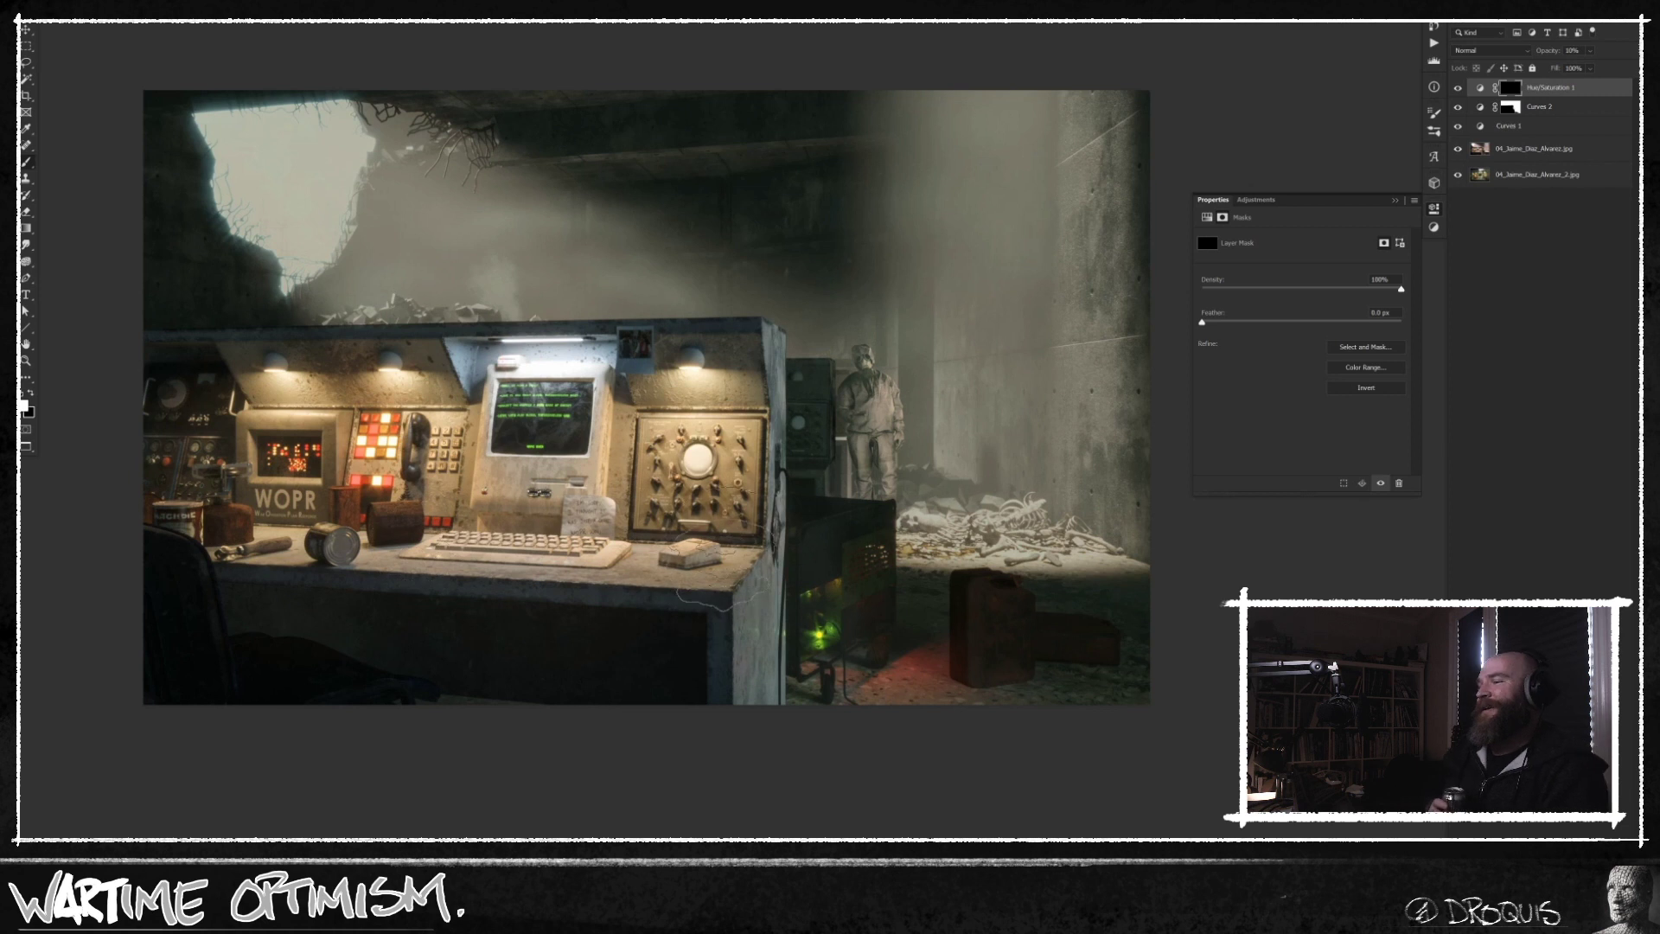
# Step: Group the grading layers together and hide the first graded group
pyautogui.hotkey('ctrl', '-')
pyautogui.hotkey('ctrl', 'alt', 'shift', 'e')
pyautogui.keyDown('shift'); pyautogui.click(1547, 168); pyautogui.keyUp('shift')
pyautogui.hotkey('ctrl', 'g')
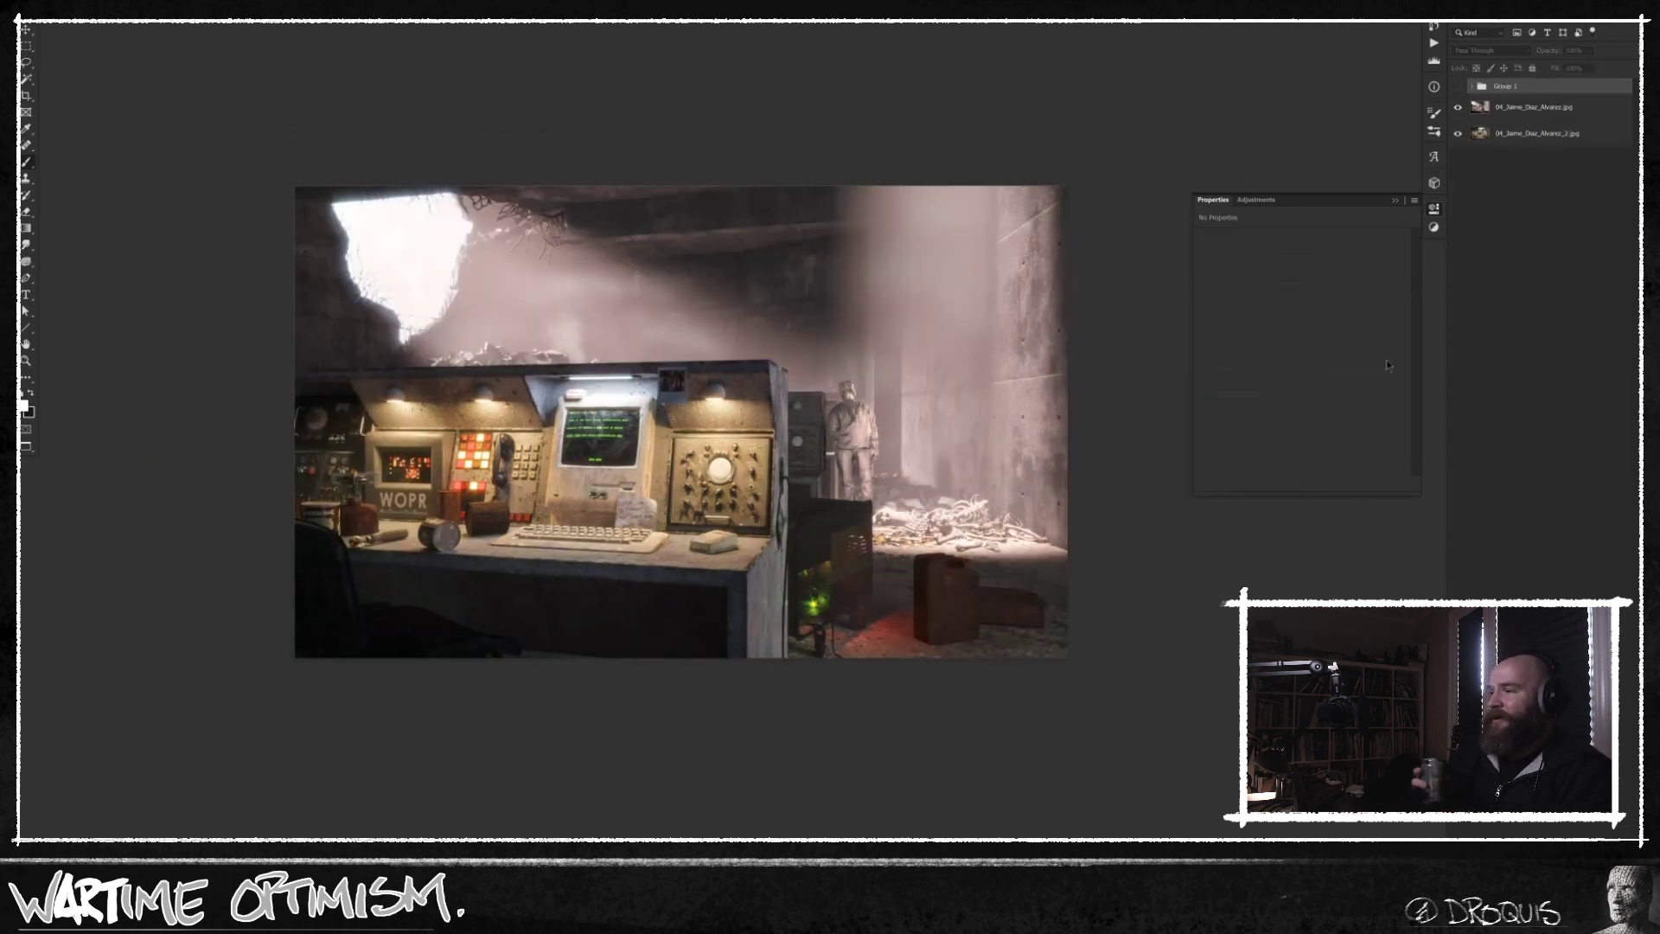
pyautogui.click(1548, 167)
# Step: Add a new Curves layer darkening the whole image, plus another Hue/Saturation adjustment
pyautogui.hotkey('ctrl', 'alt', 'shift', 'e')
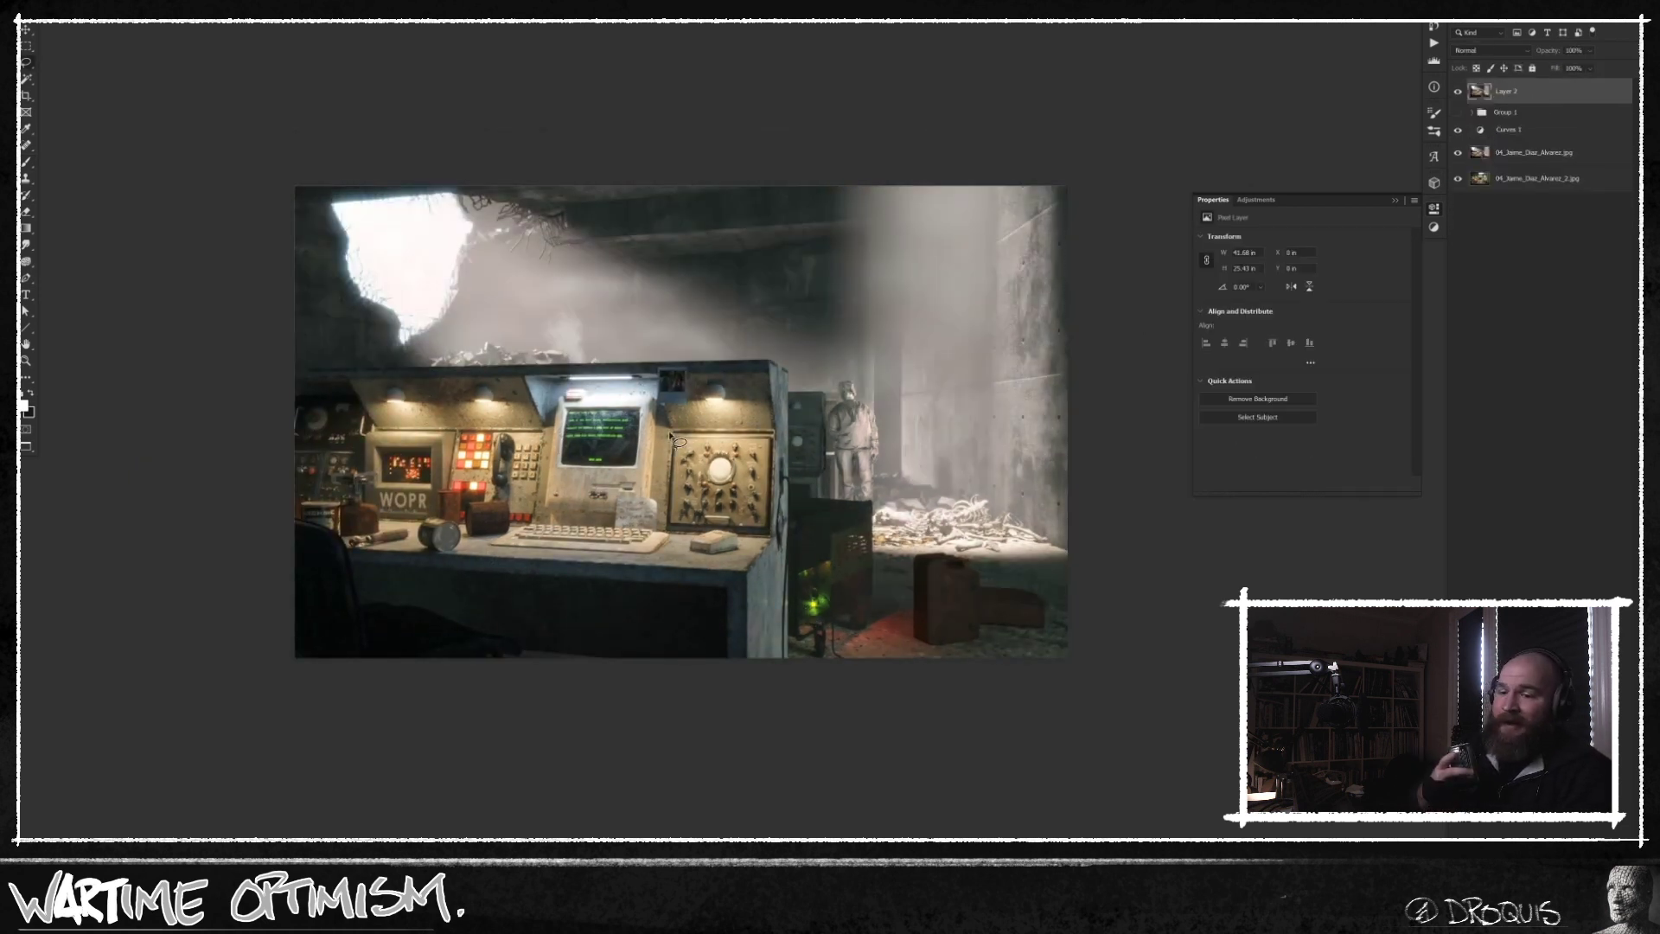
pyautogui.hotkey('ctrl', 'alt', 'shift', 'm')
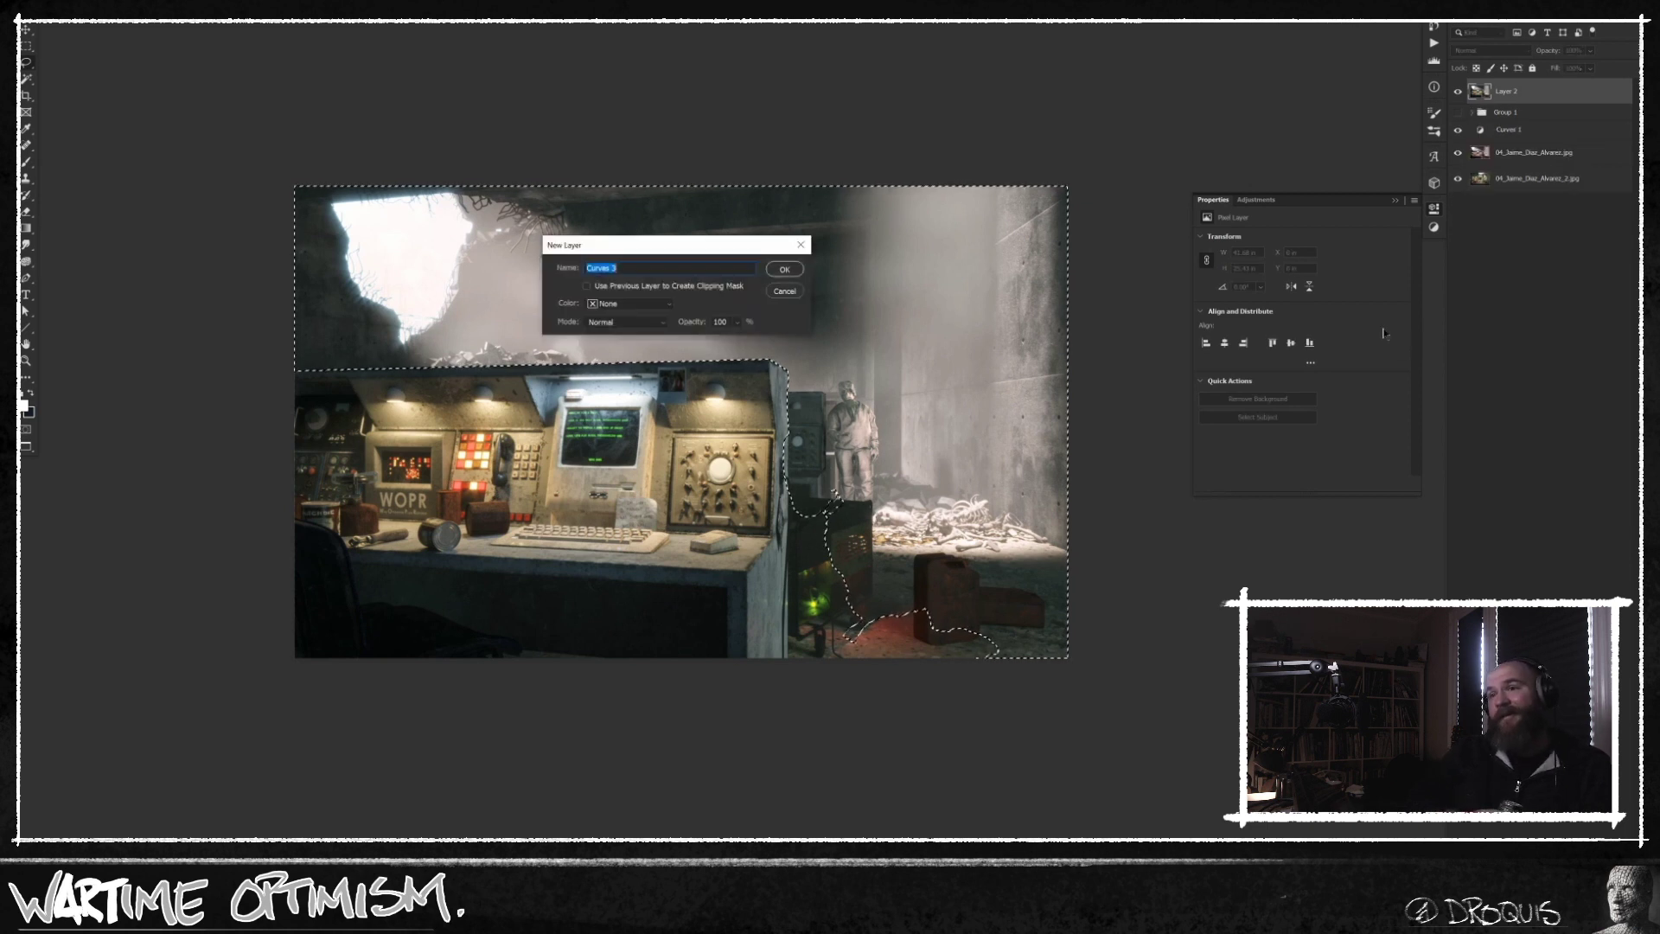
pyautogui.press('Return')
pyautogui.moveTo(1312, 351); pyautogui.dragTo(1319, 378)
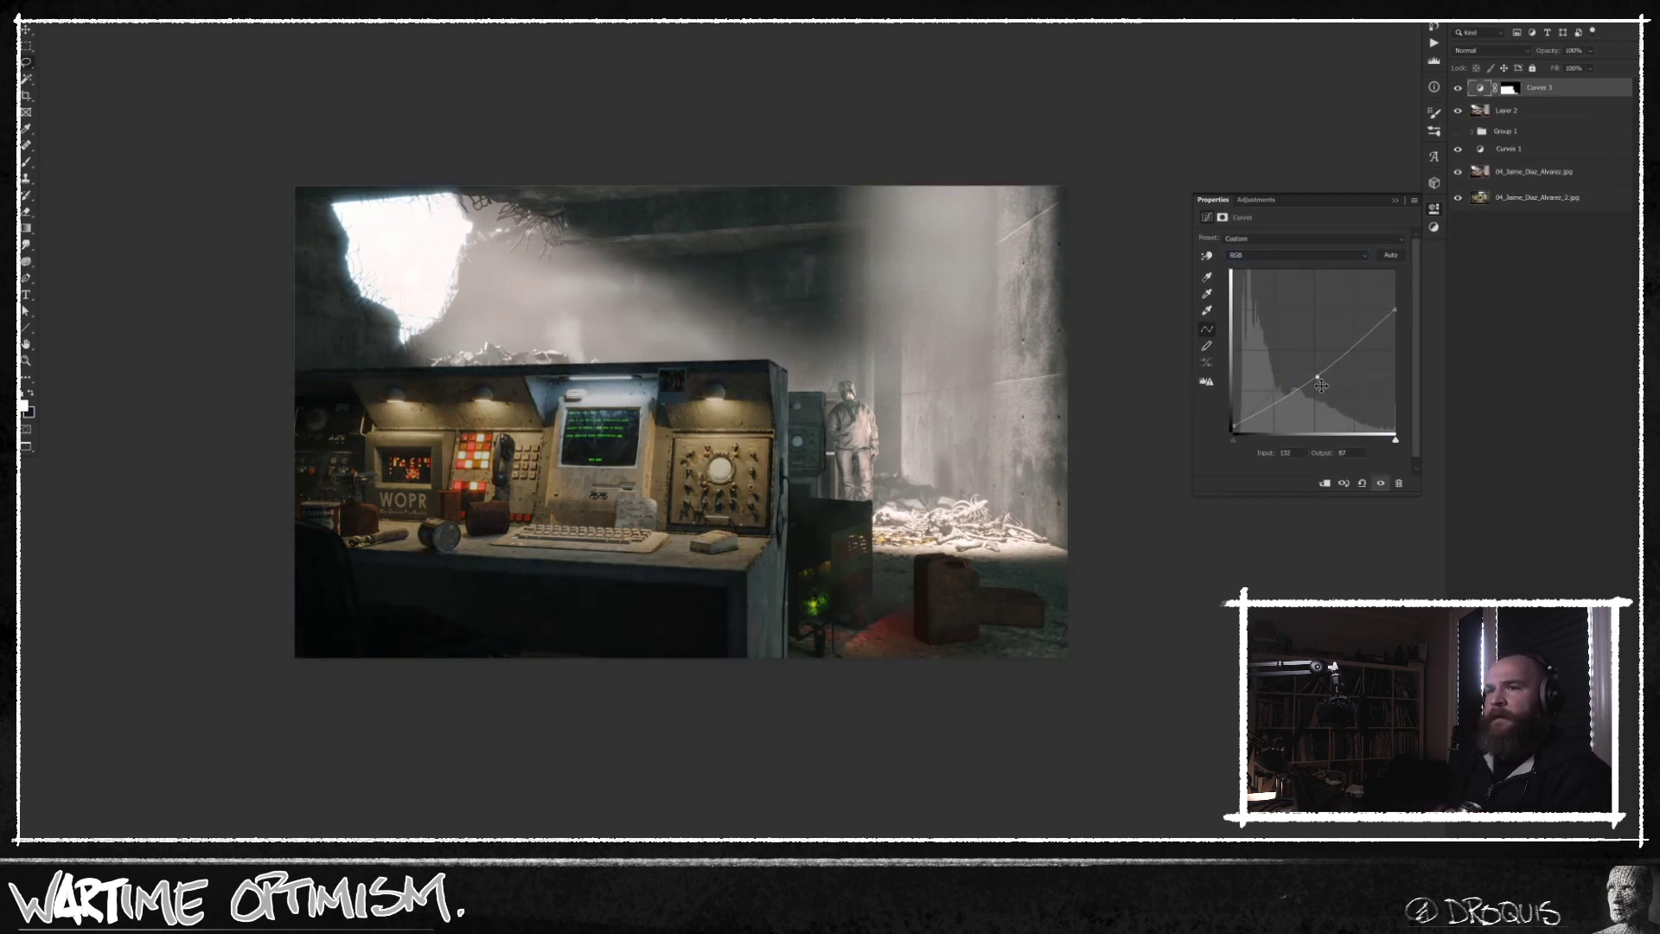
pyautogui.hotkey('ctrl', 'alt', 'shift', 'u')
pyautogui.press('Return')
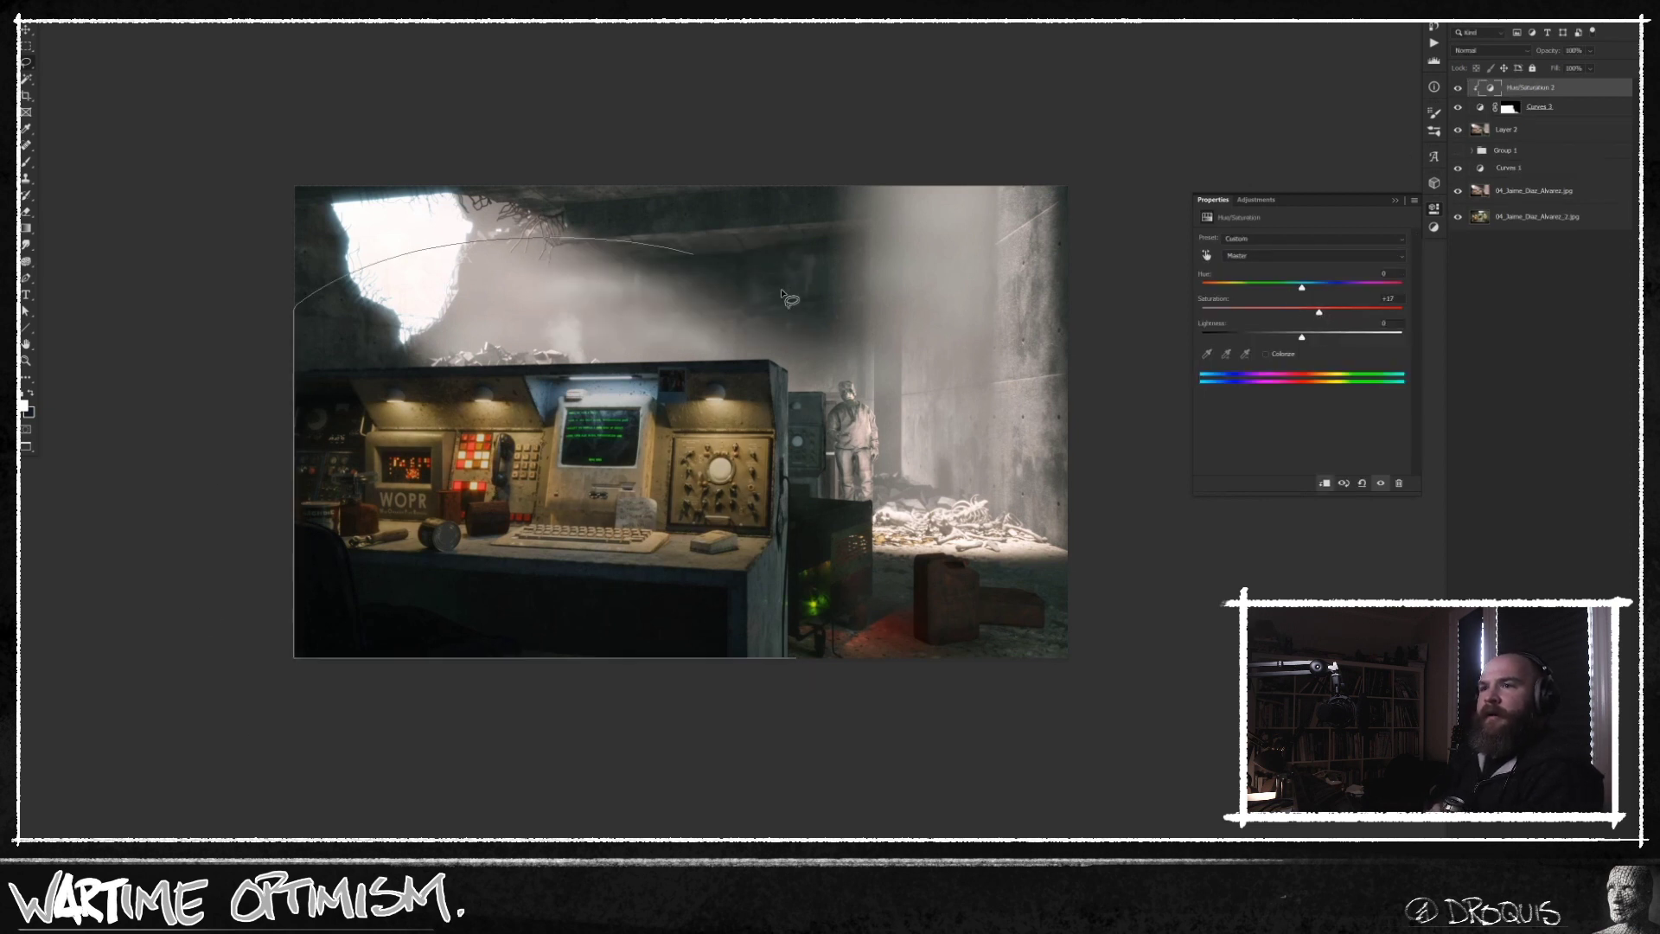
# Step: Stamp the visible image and shrink the copy toward the bottom-left, then add Layer 4 with a textured brush
pyautogui.hotkey('ctrl', 'alt', 'shift', 'e')
pyautogui.hotkey('ctrl', 't')
pyautogui.moveTo(1066, 186); pyautogui.dragTo(748, 306)
pyautogui.press('Return')
pyautogui.hotkey('ctrl', 'alt', 'shift', 'n')
pyautogui.rightClick(754, 321)
pyautogui.click(629, 398)
# Step: Paint grey haze over the bright upper-left hole and the duplicated console
pyautogui.moveTo(703, 343)
pyautogui.mouseDown()
pyautogui.moveTo(553, 308)
pyautogui.moveTo(415, 201)
pyautogui.moveTo(363, 318)
pyautogui.moveTo(398, 360)
pyautogui.moveTo(628, 329)
pyautogui.moveTo(519, 341)
pyautogui.mouseUp()
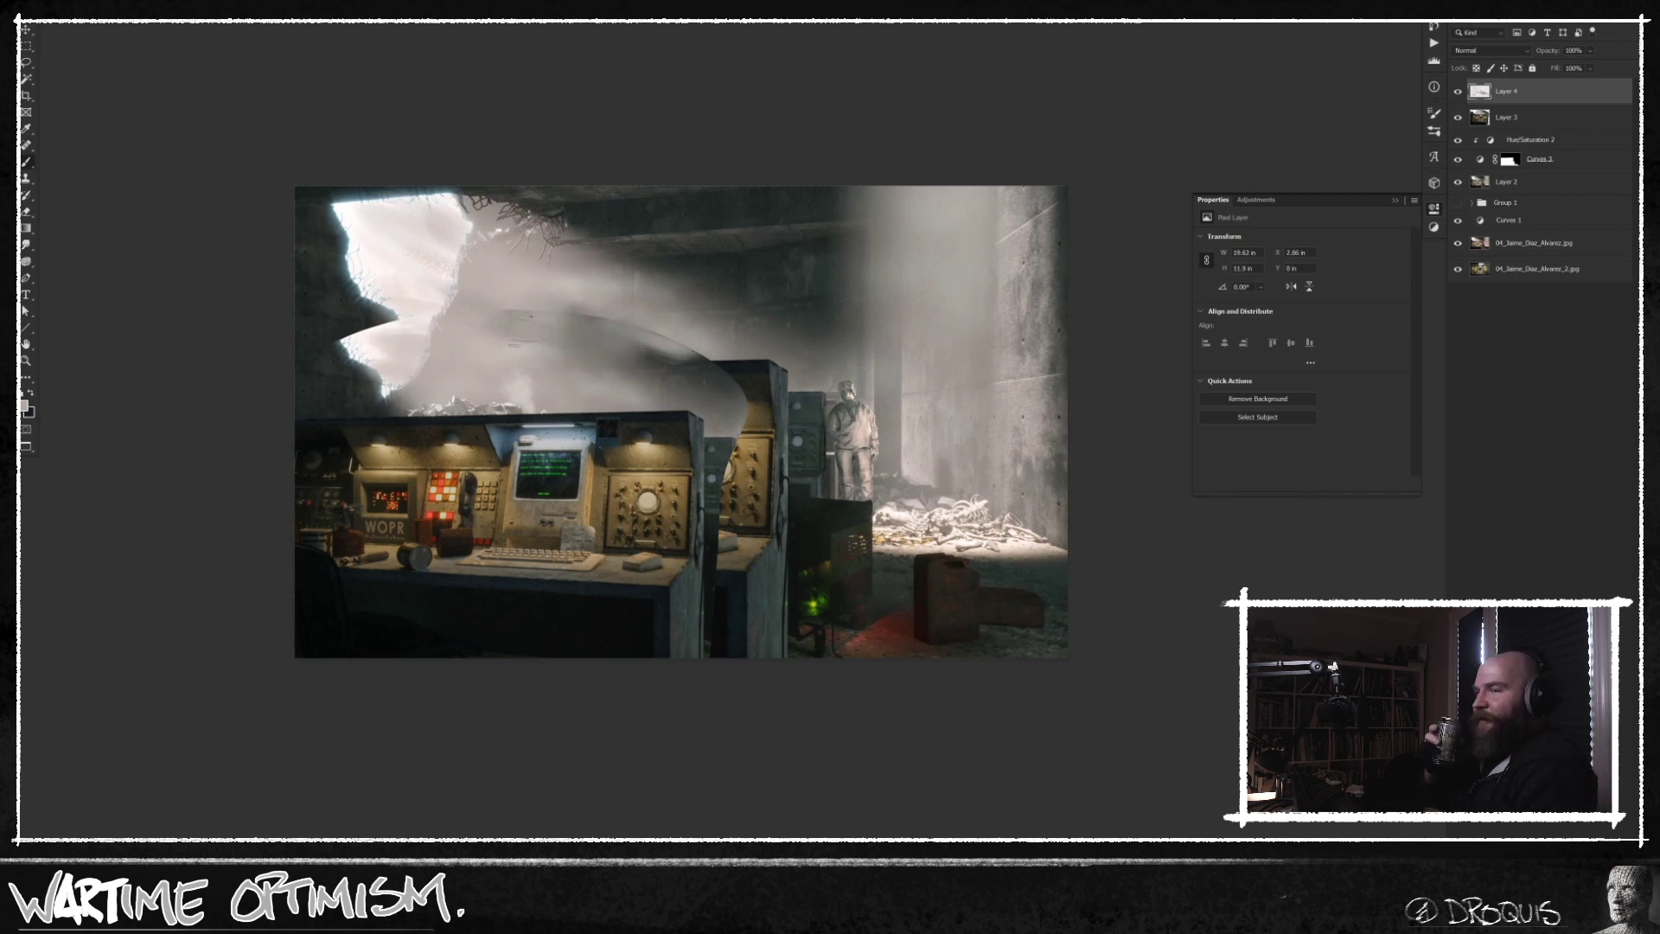
pyautogui.moveTo(680, 384)
pyautogui.mouseDown()
pyautogui.moveTo(778, 372)
pyautogui.moveTo(570, 311)
pyautogui.moveTo(570, 354)
pyautogui.moveTo(744, 389)
pyautogui.moveTo(722, 544)
pyautogui.mouseUp()
pyautogui.keyDown('alt'); pyautogui.click(731, 553); pyautogui.keyUp('alt')
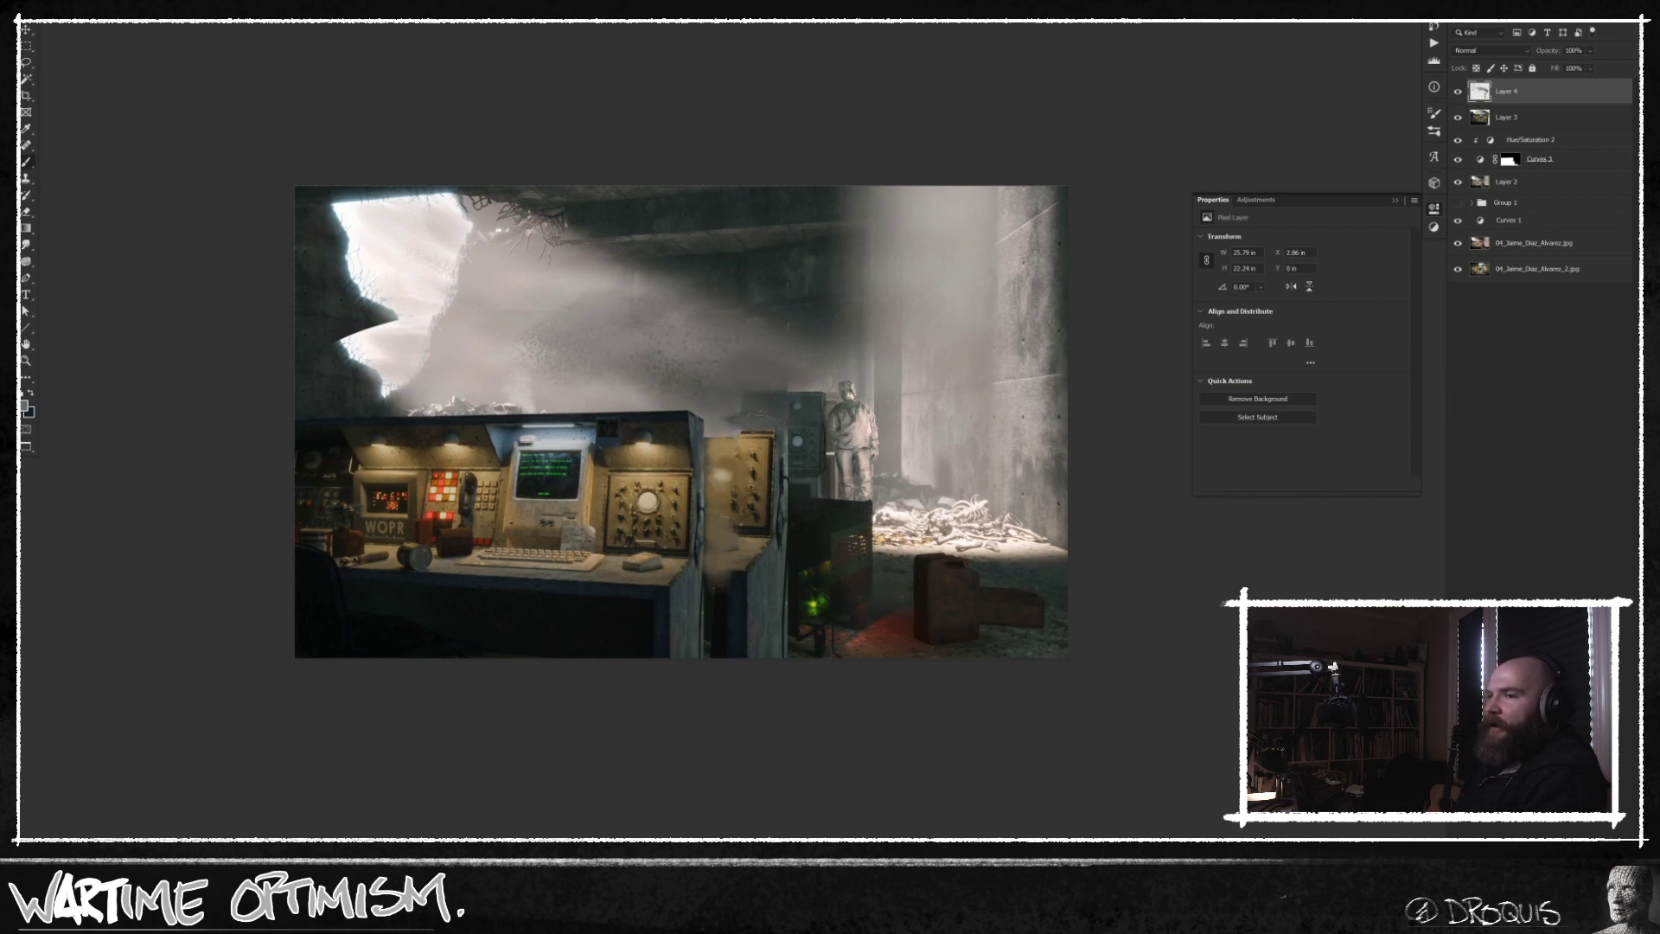
pyautogui.keyDown('alt'); pyautogui.click(381, 233); pyautogui.keyUp('alt')
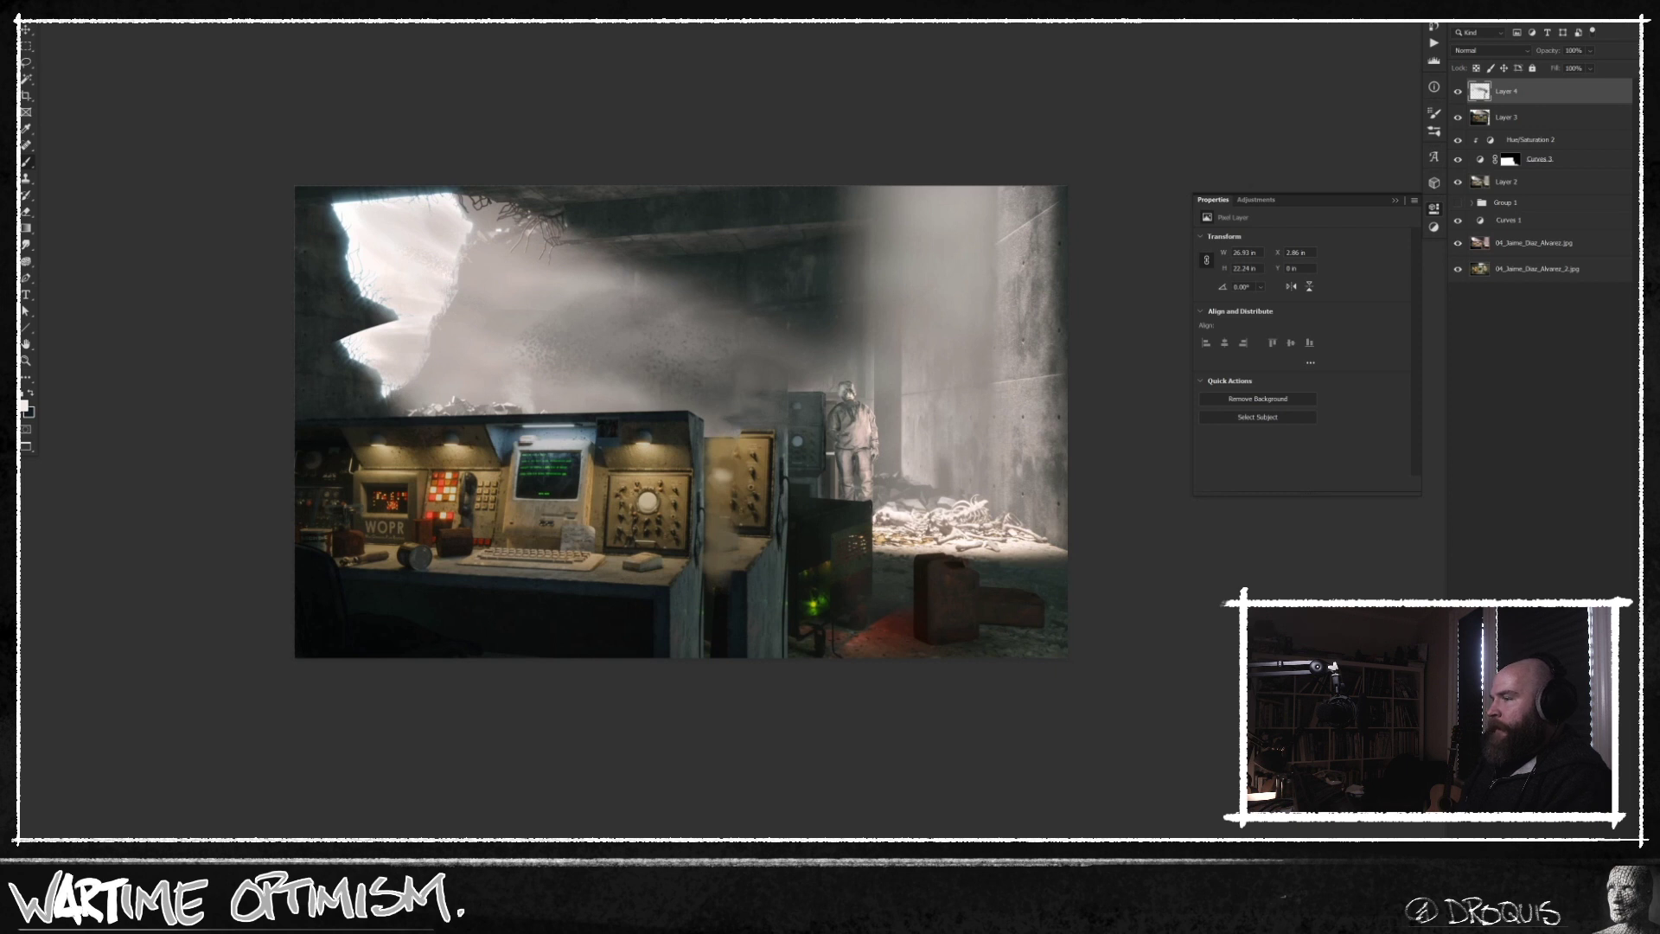
pyautogui.press('Escape')
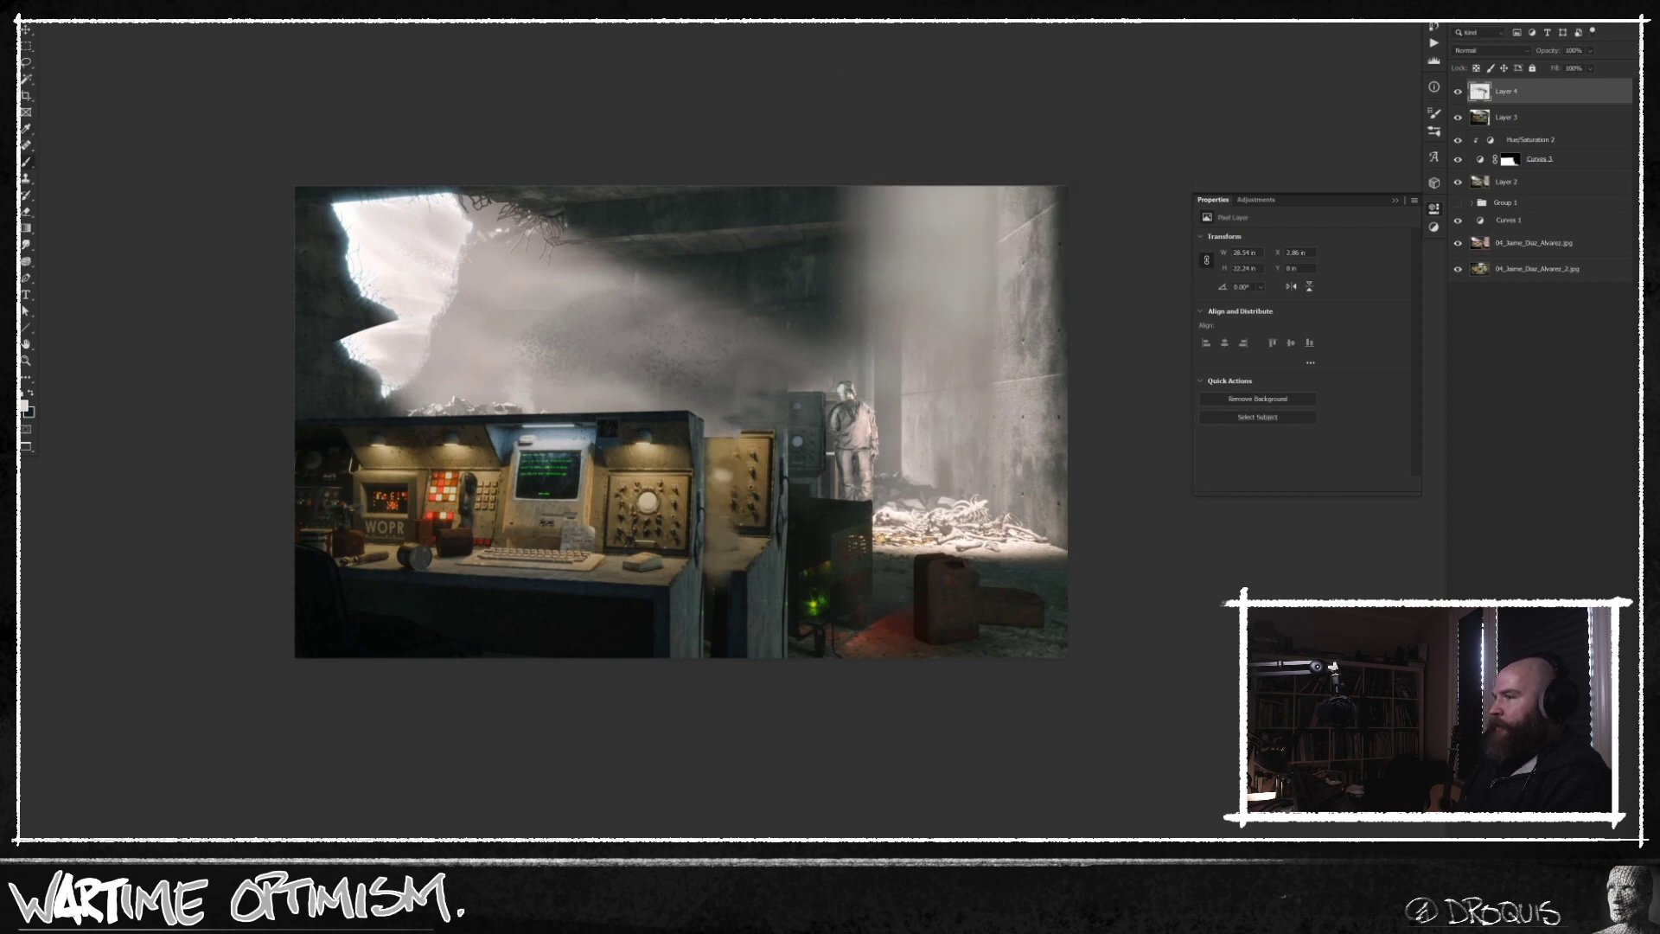
# Step: Compare with the first graded version, then group these layers into Group 2 and add Layer 5
pyautogui.scroll(-1, 948, 540)
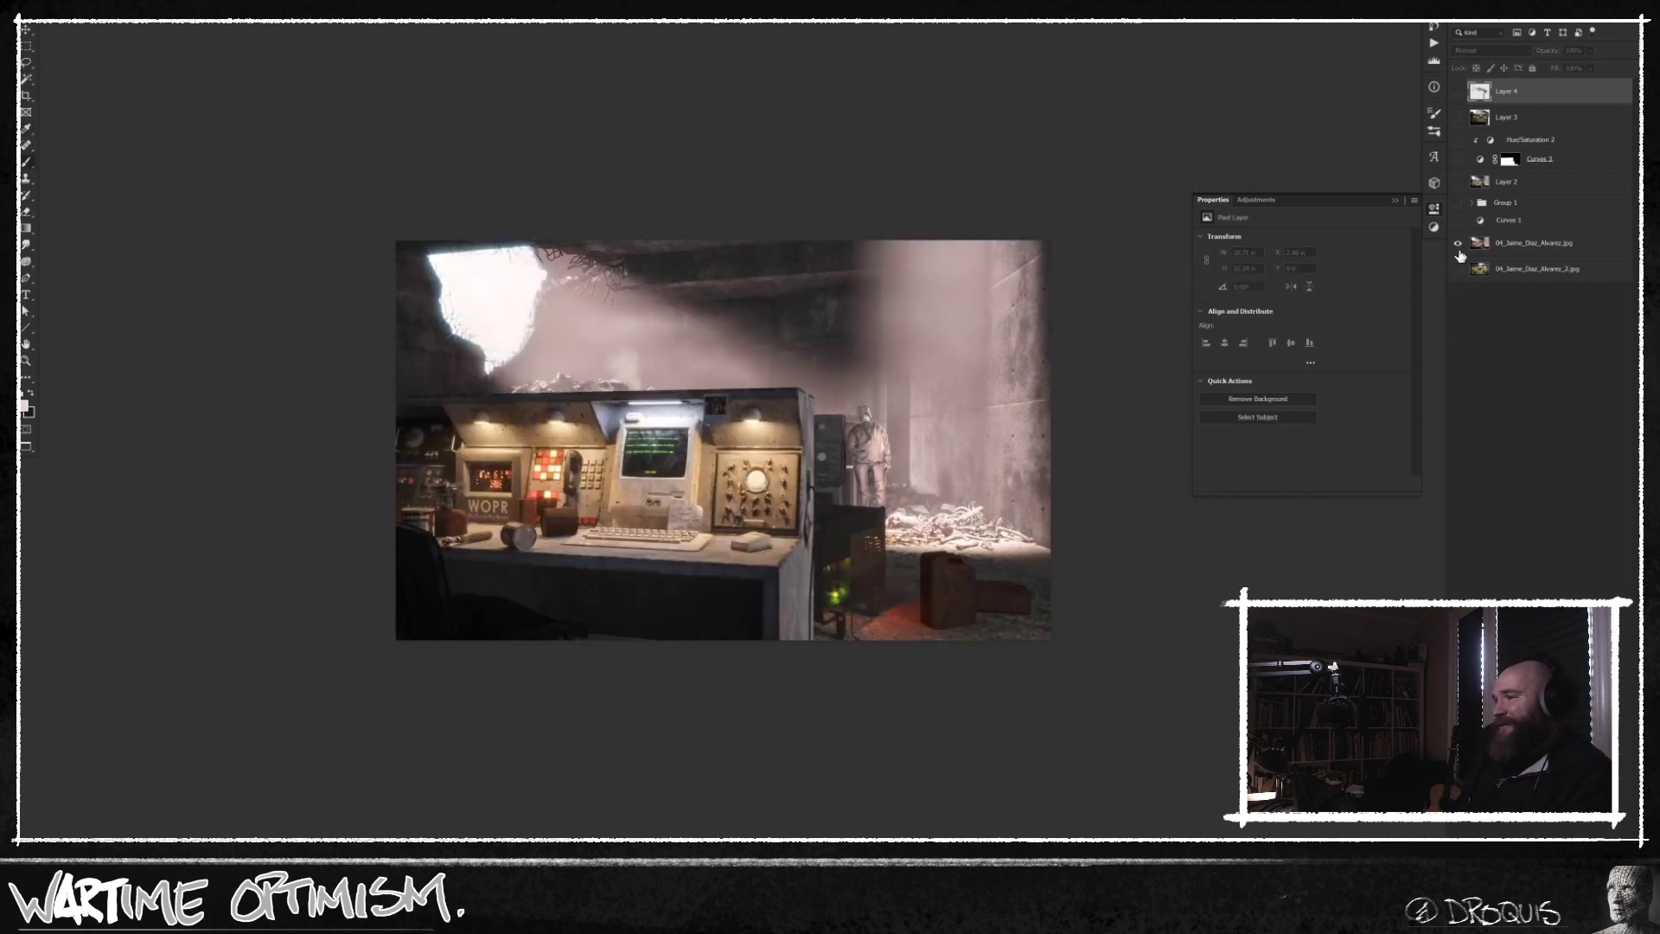
pyautogui.keyDown('alt'); pyautogui.click(1458, 204); pyautogui.keyUp('alt')
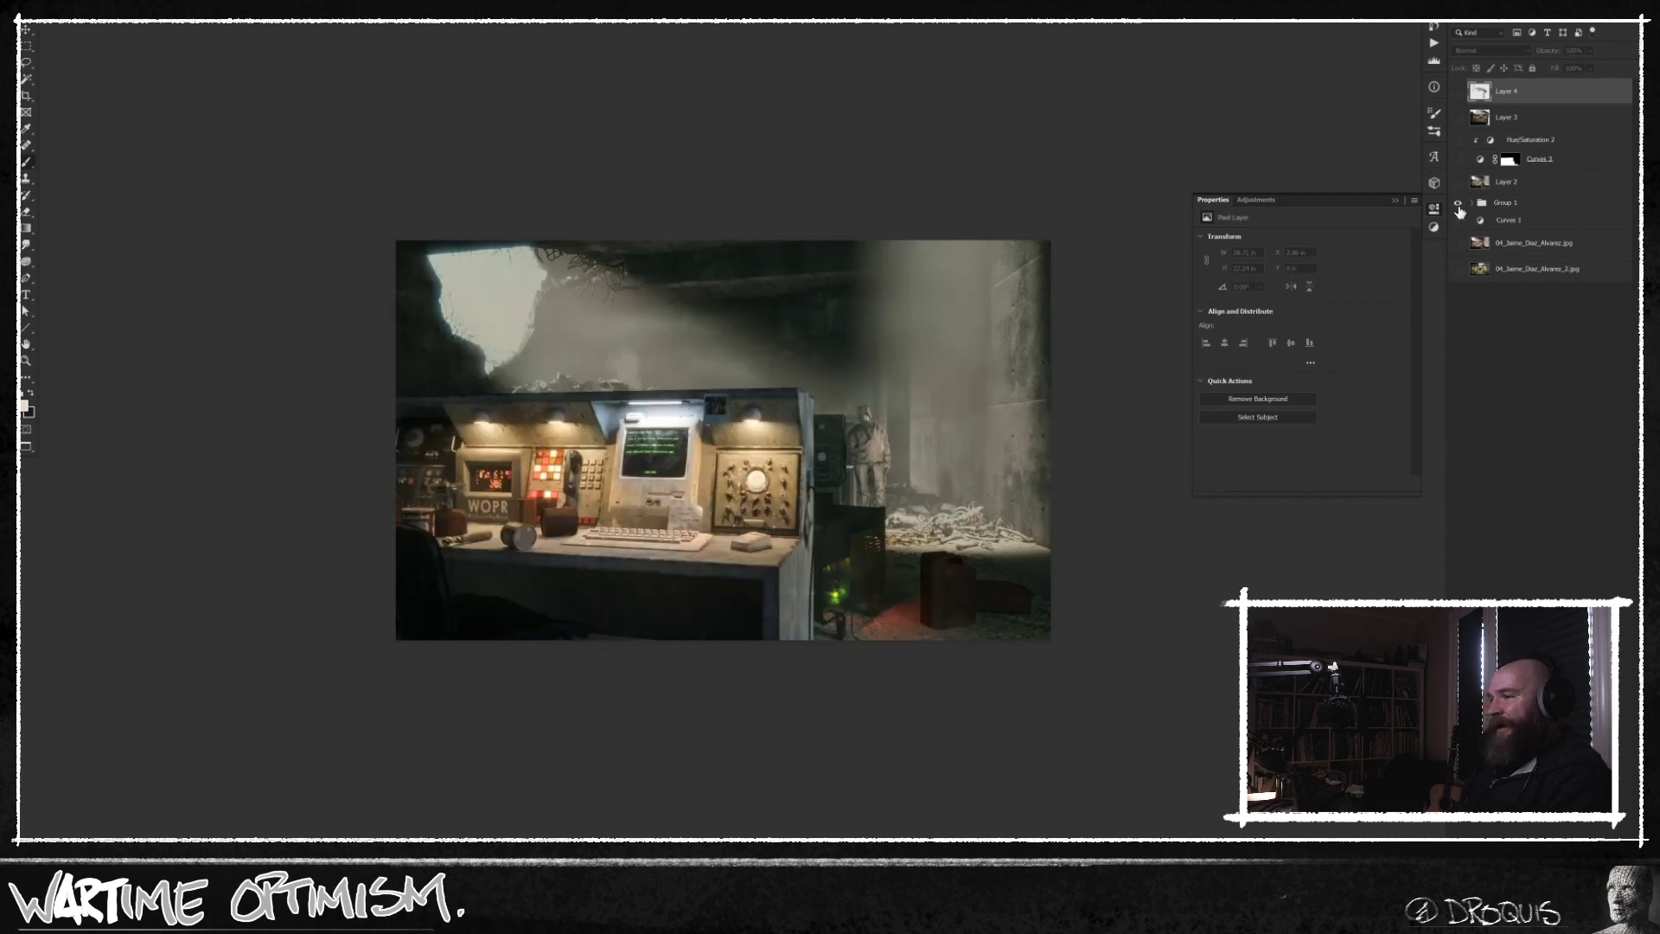
pyautogui.keyDown('alt'); pyautogui.click(1459, 205); pyautogui.keyUp('alt')
pyautogui.hotkey('ctrl', 'g')
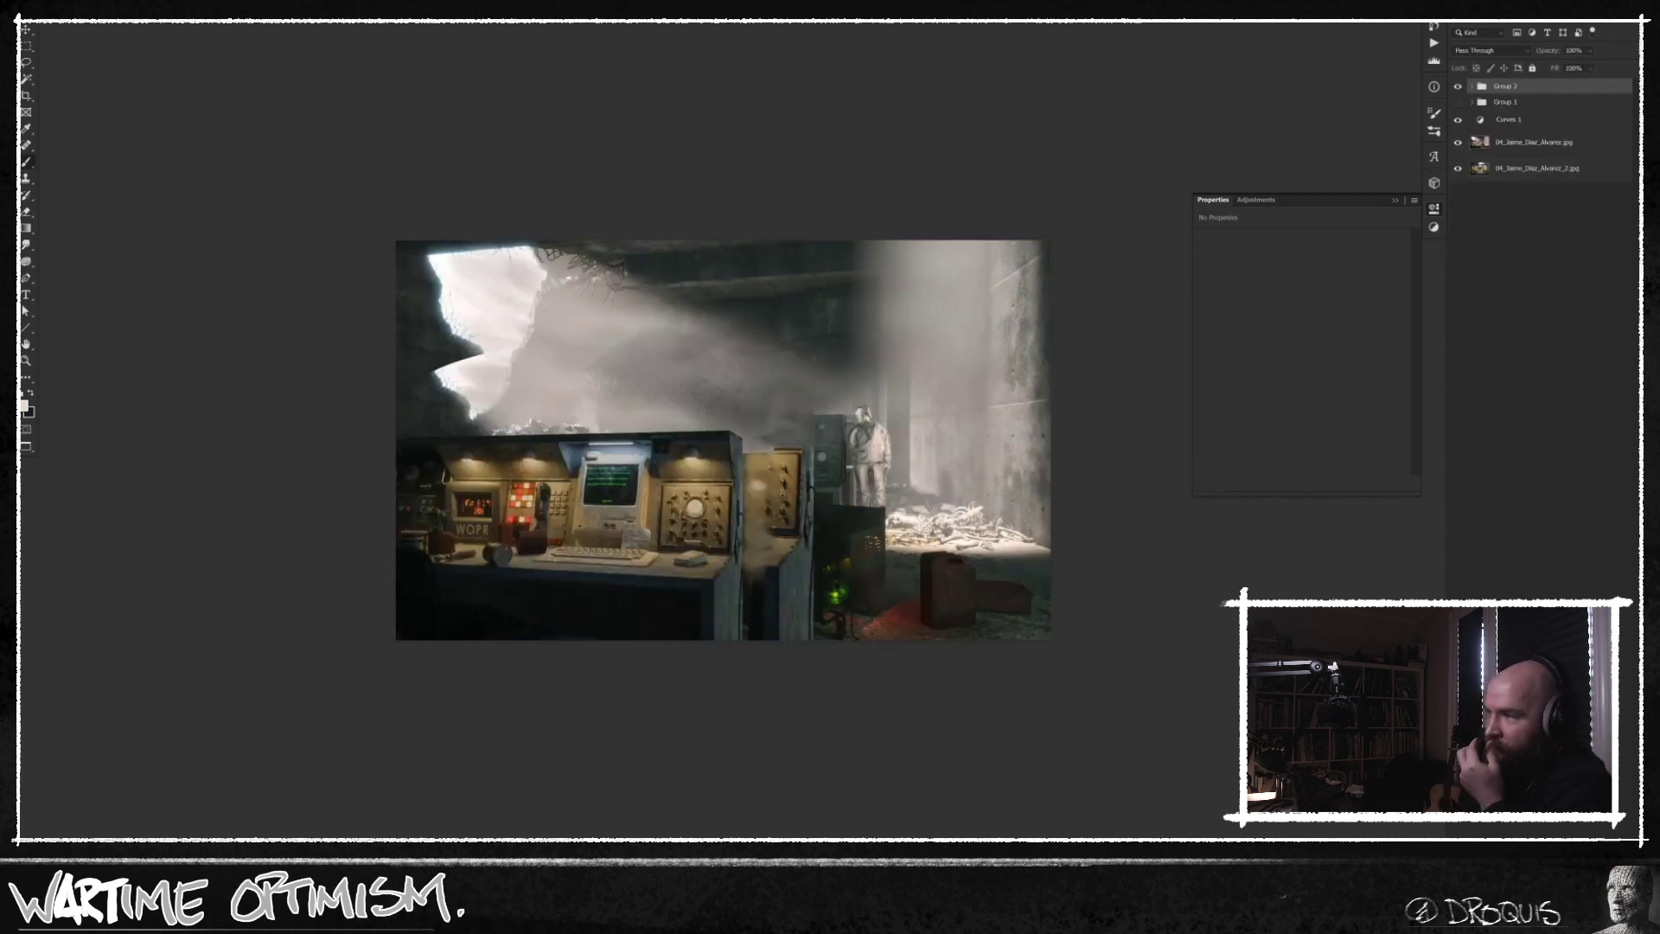
pyautogui.hotkey('ctrl', 'v')
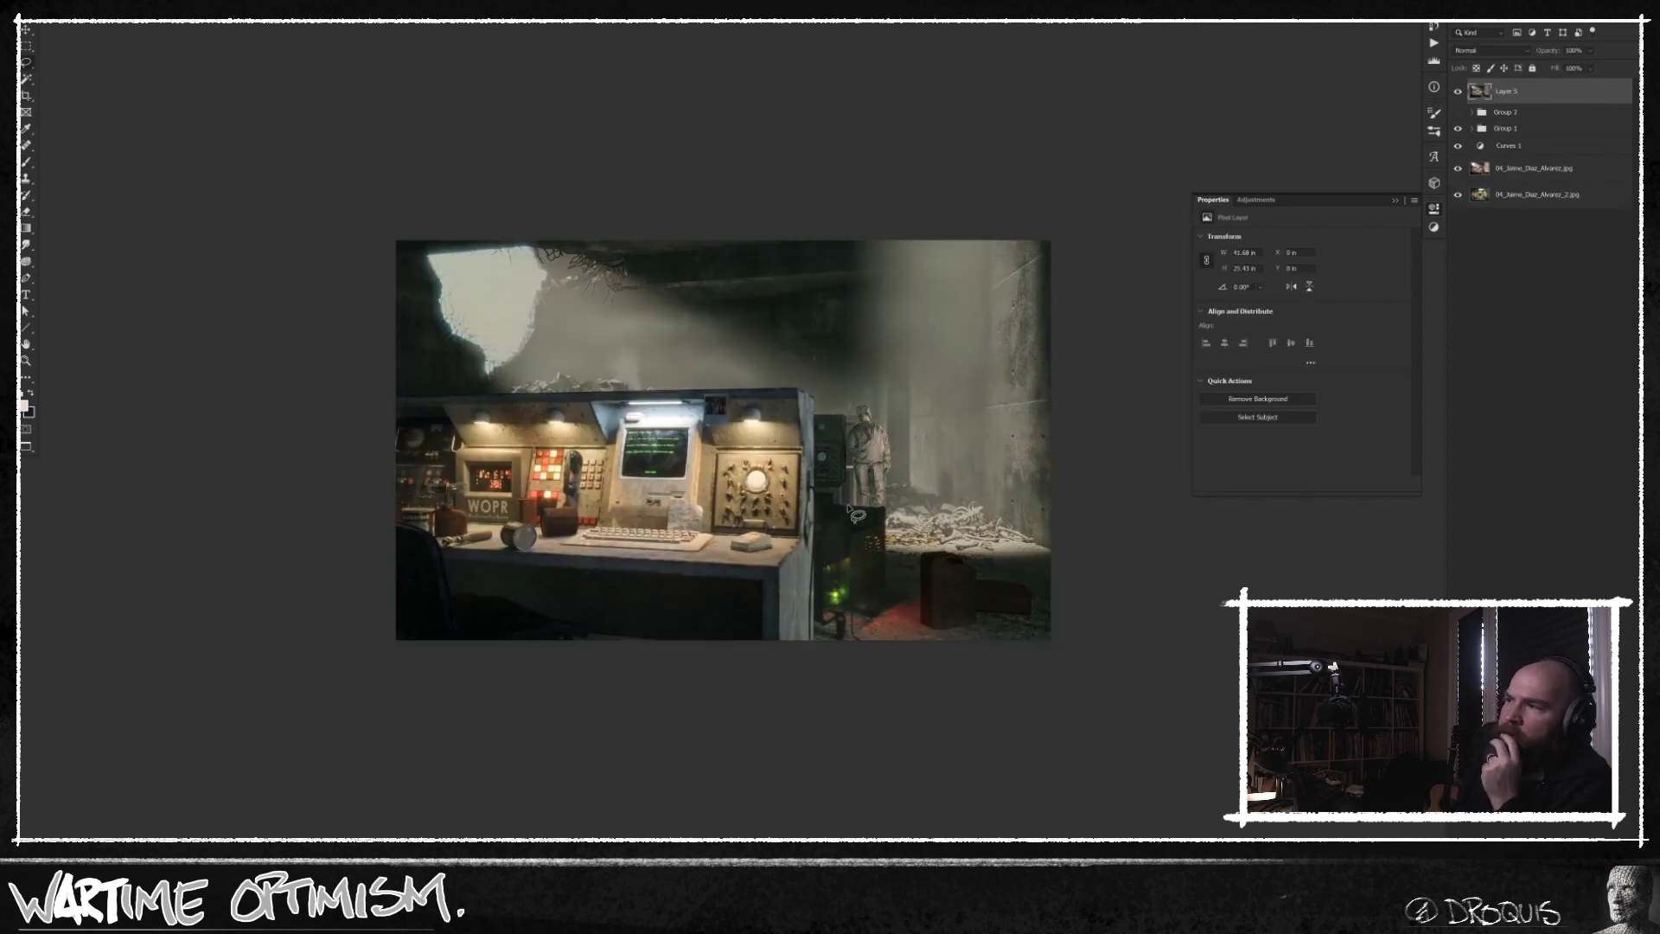
# Step: Remove the standing figure with a Content-Aware fill on a new layer
pyautogui.hotkey('ctrl', 'v')
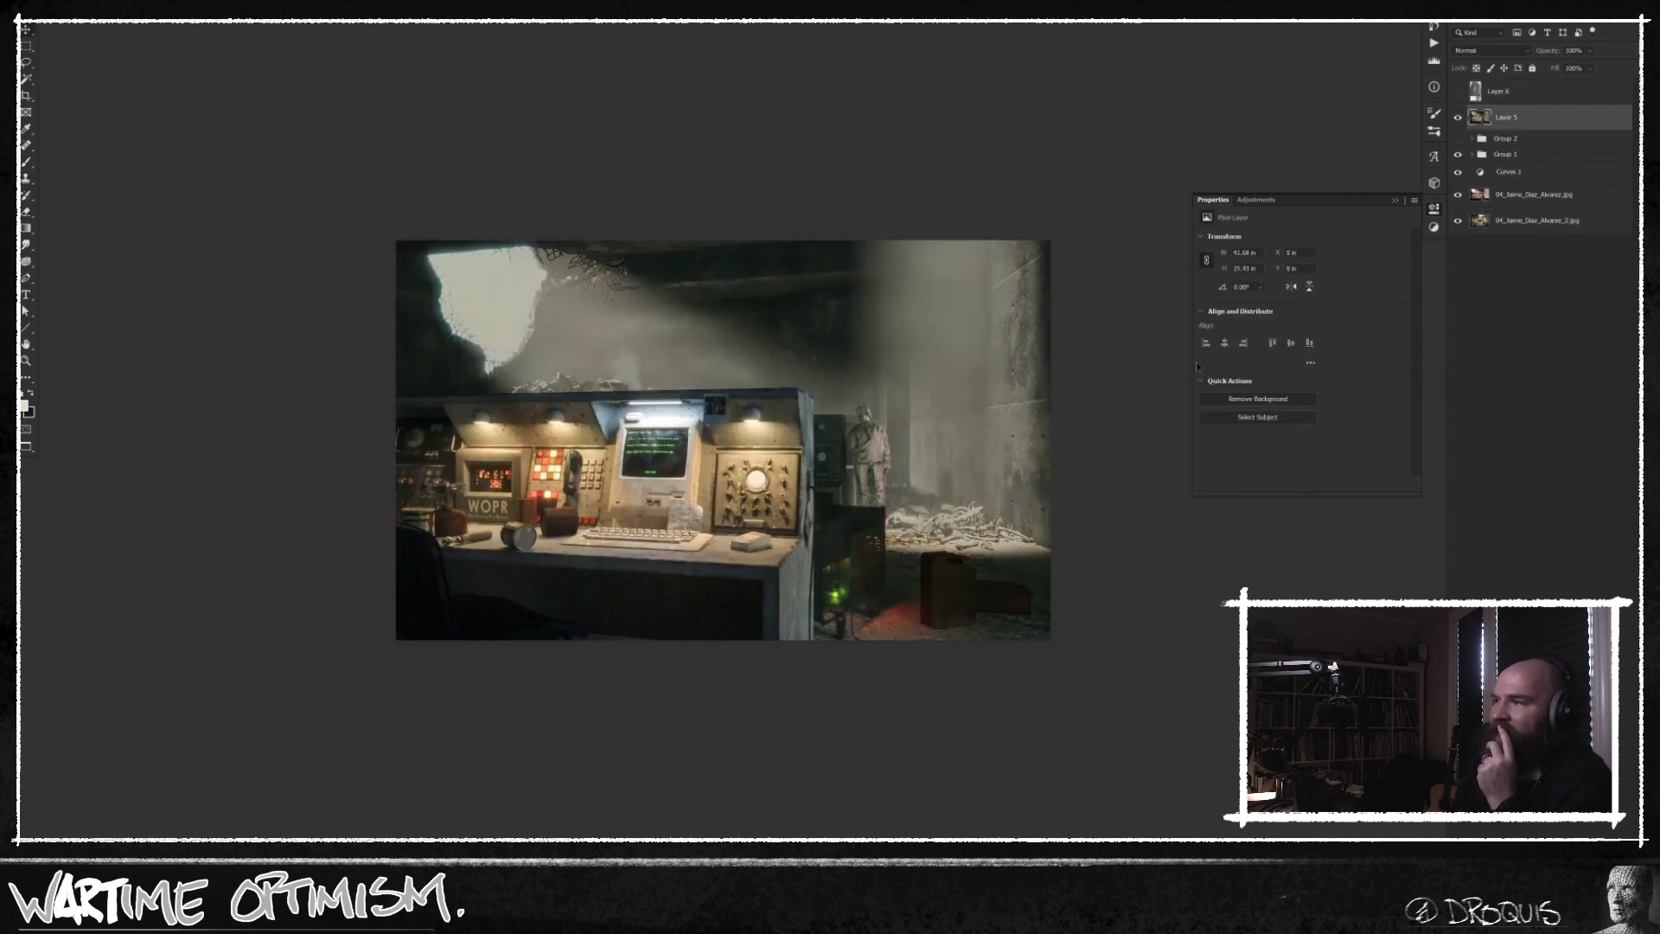
pyautogui.moveTo(870, 516); pyautogui.dragTo(868, 508)
pyautogui.hotkey('shift', 'F5')
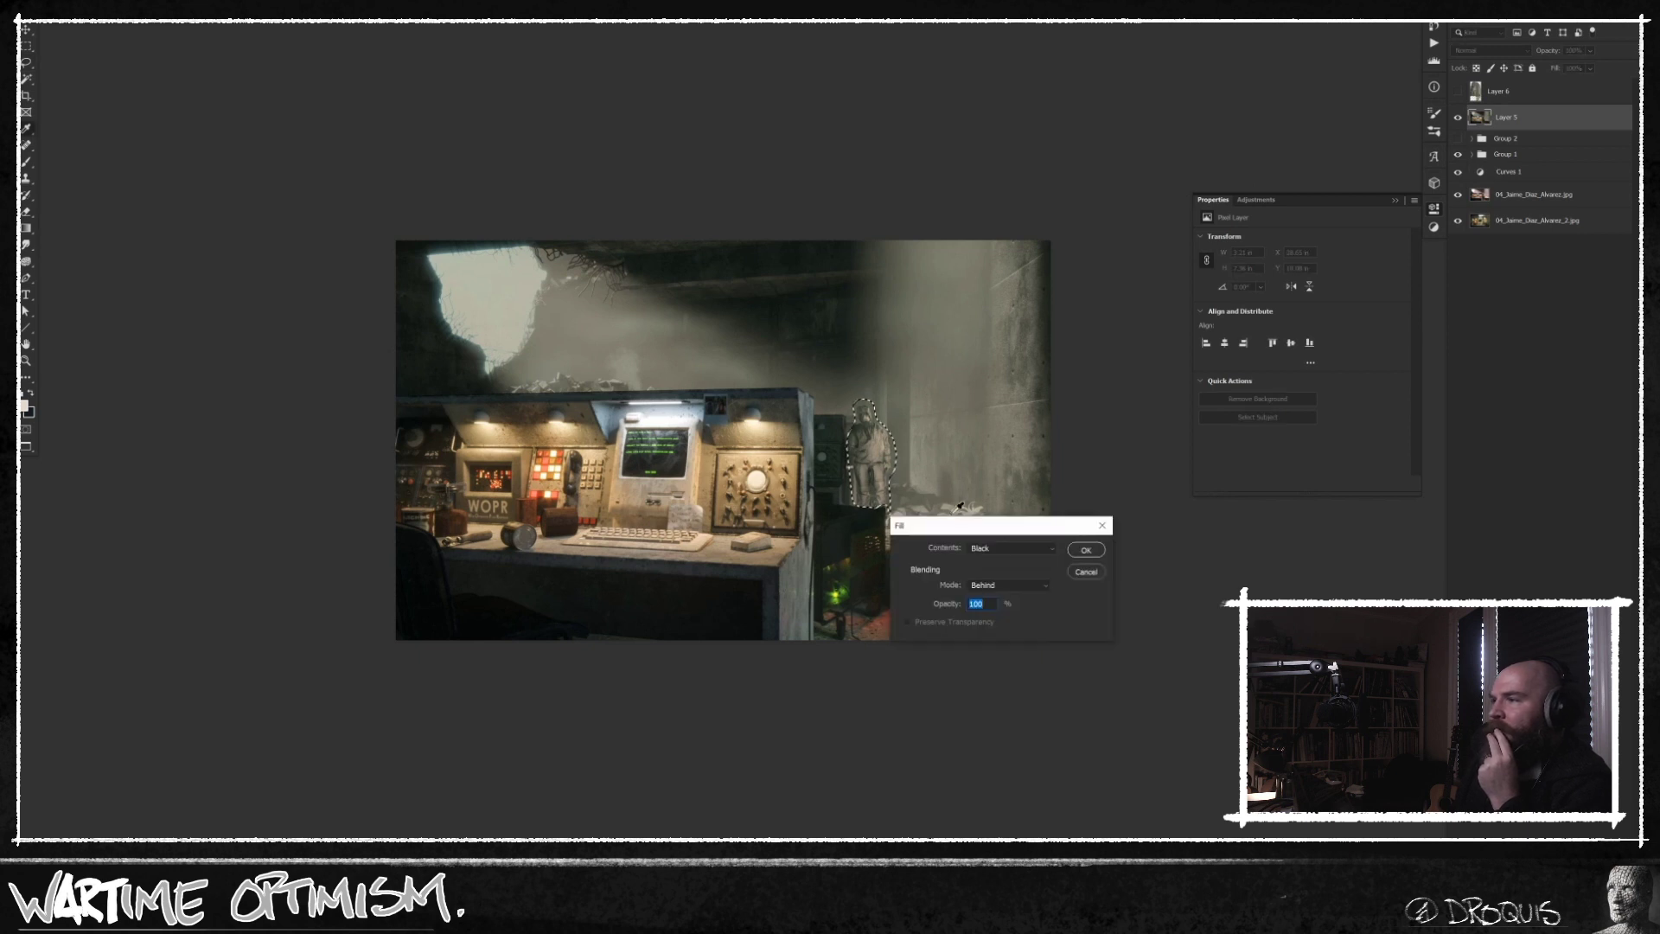
pyautogui.click(1009, 548)
pyautogui.click(1003, 610)
pyautogui.click(1086, 549)
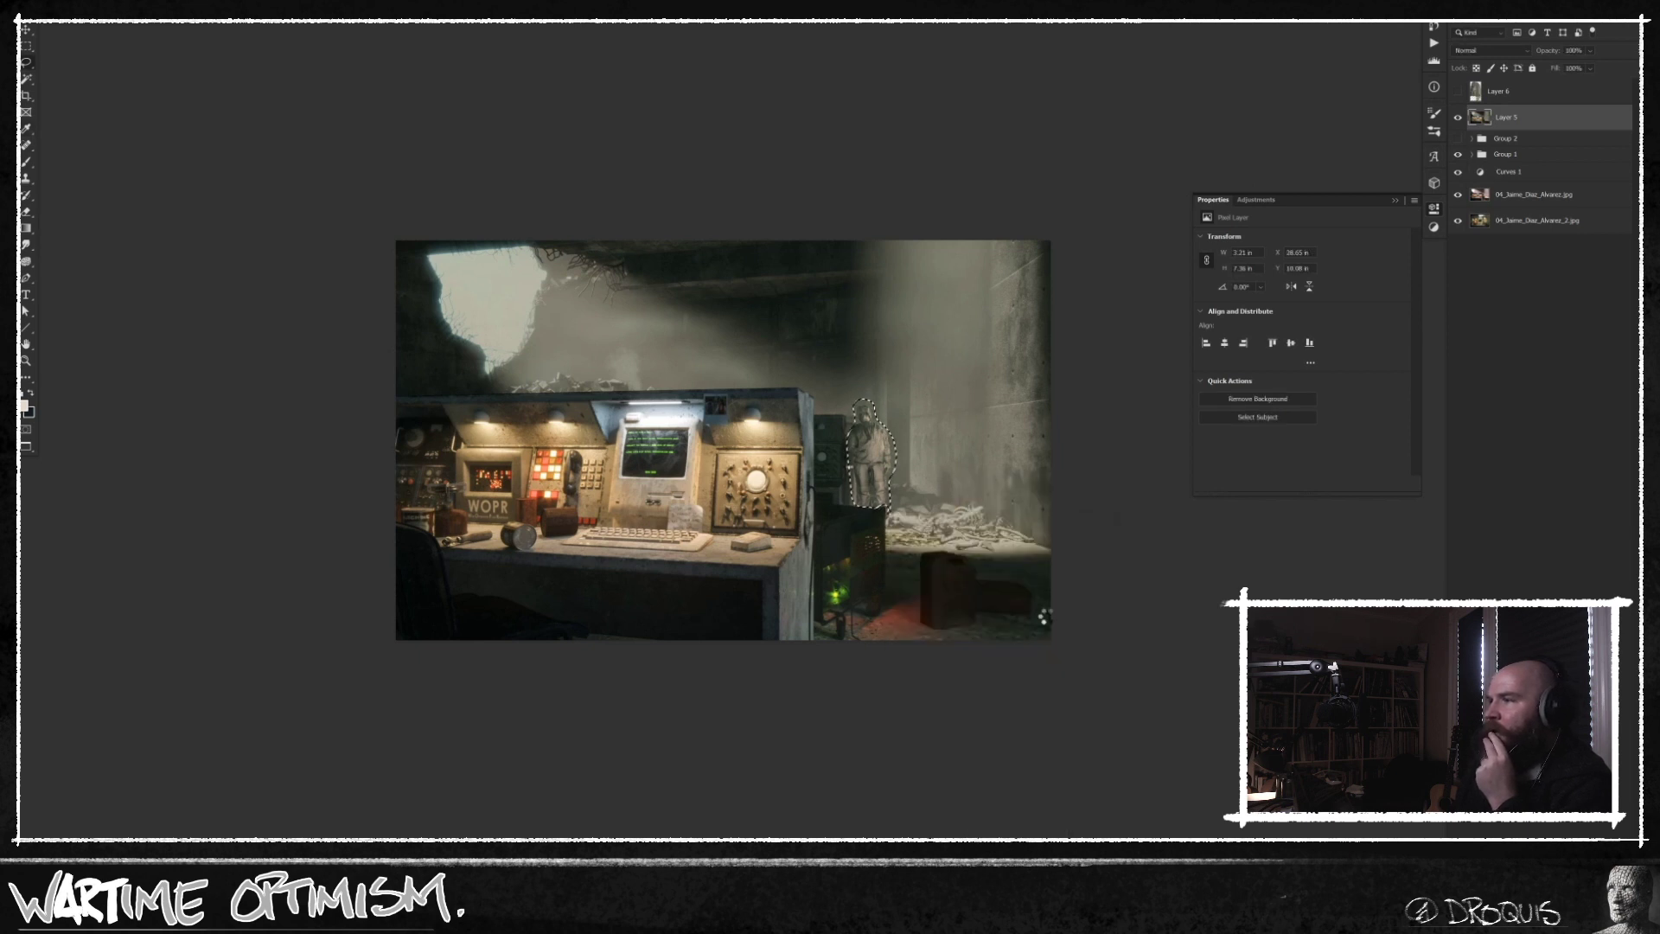
# Step: Show Layer 6 and nudge its gas-masked figure lower-right, scaling it slightly smaller
pyautogui.click(1457, 91)
pyautogui.click(1508, 93)
pyautogui.moveTo(932, 442)
pyautogui.mouseDown()
pyautogui.moveTo(1046, 415)
pyautogui.moveTo(935, 449)
pyautogui.moveTo(949, 463)
pyautogui.mouseUp()
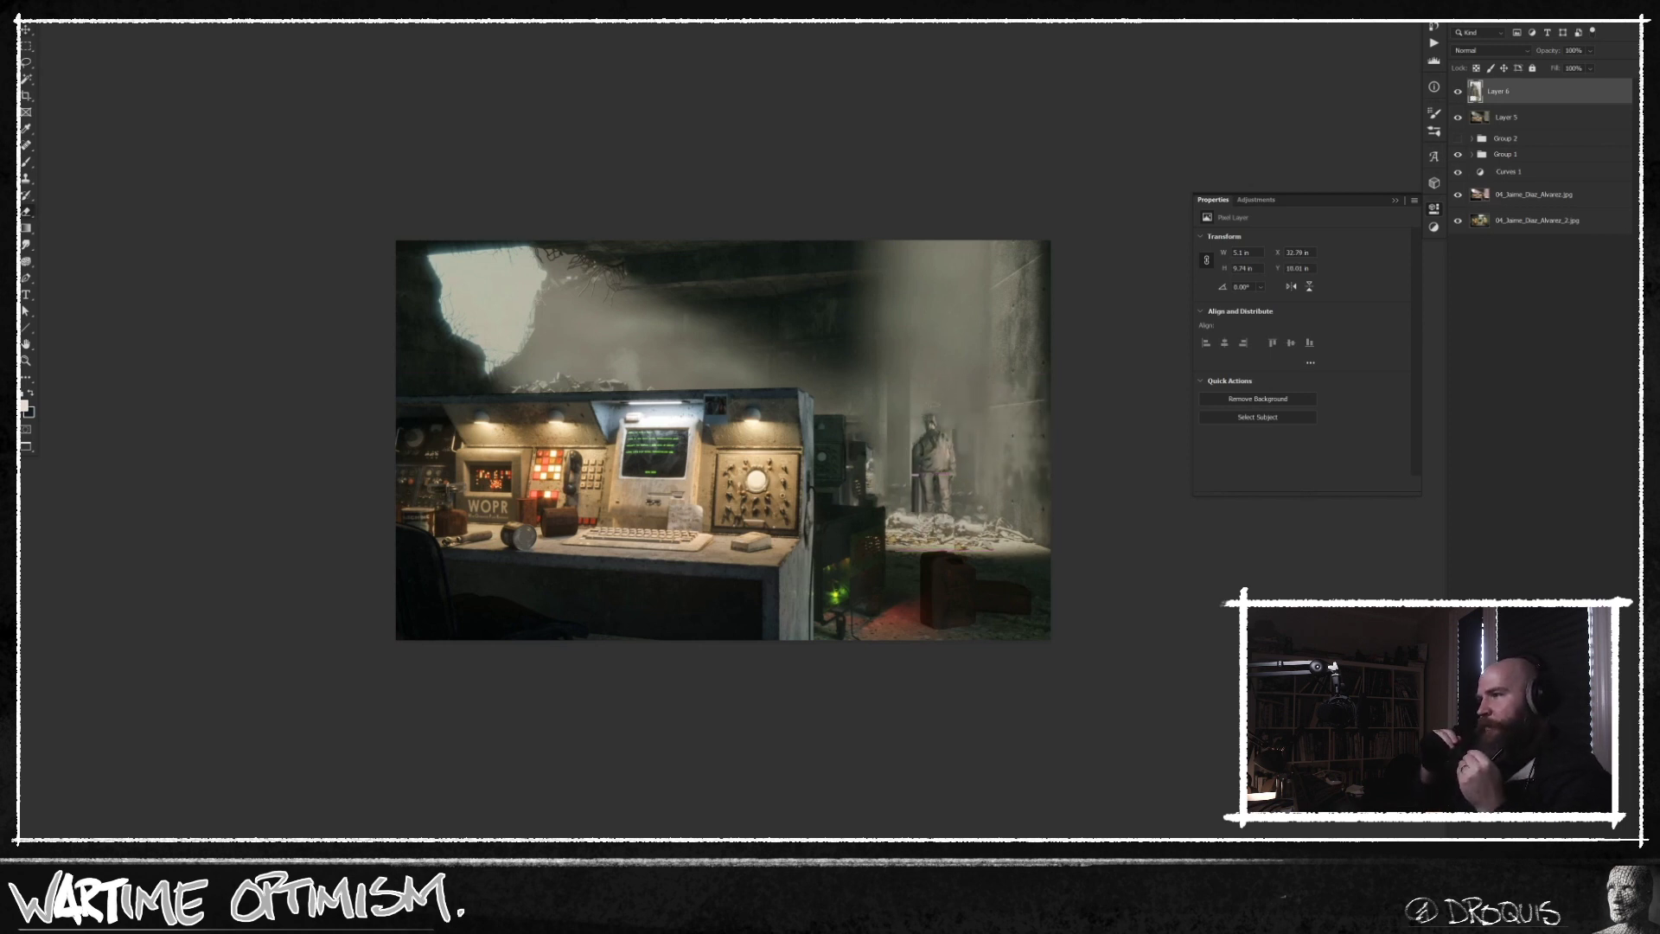
pyautogui.hotkey('ctrl', 't')
pyautogui.press('Return')
pyautogui.hotkey('ctrl', 't')
pyautogui.moveTo(991, 399); pyautogui.dragTo(1001, 387)
pyautogui.press('Return')
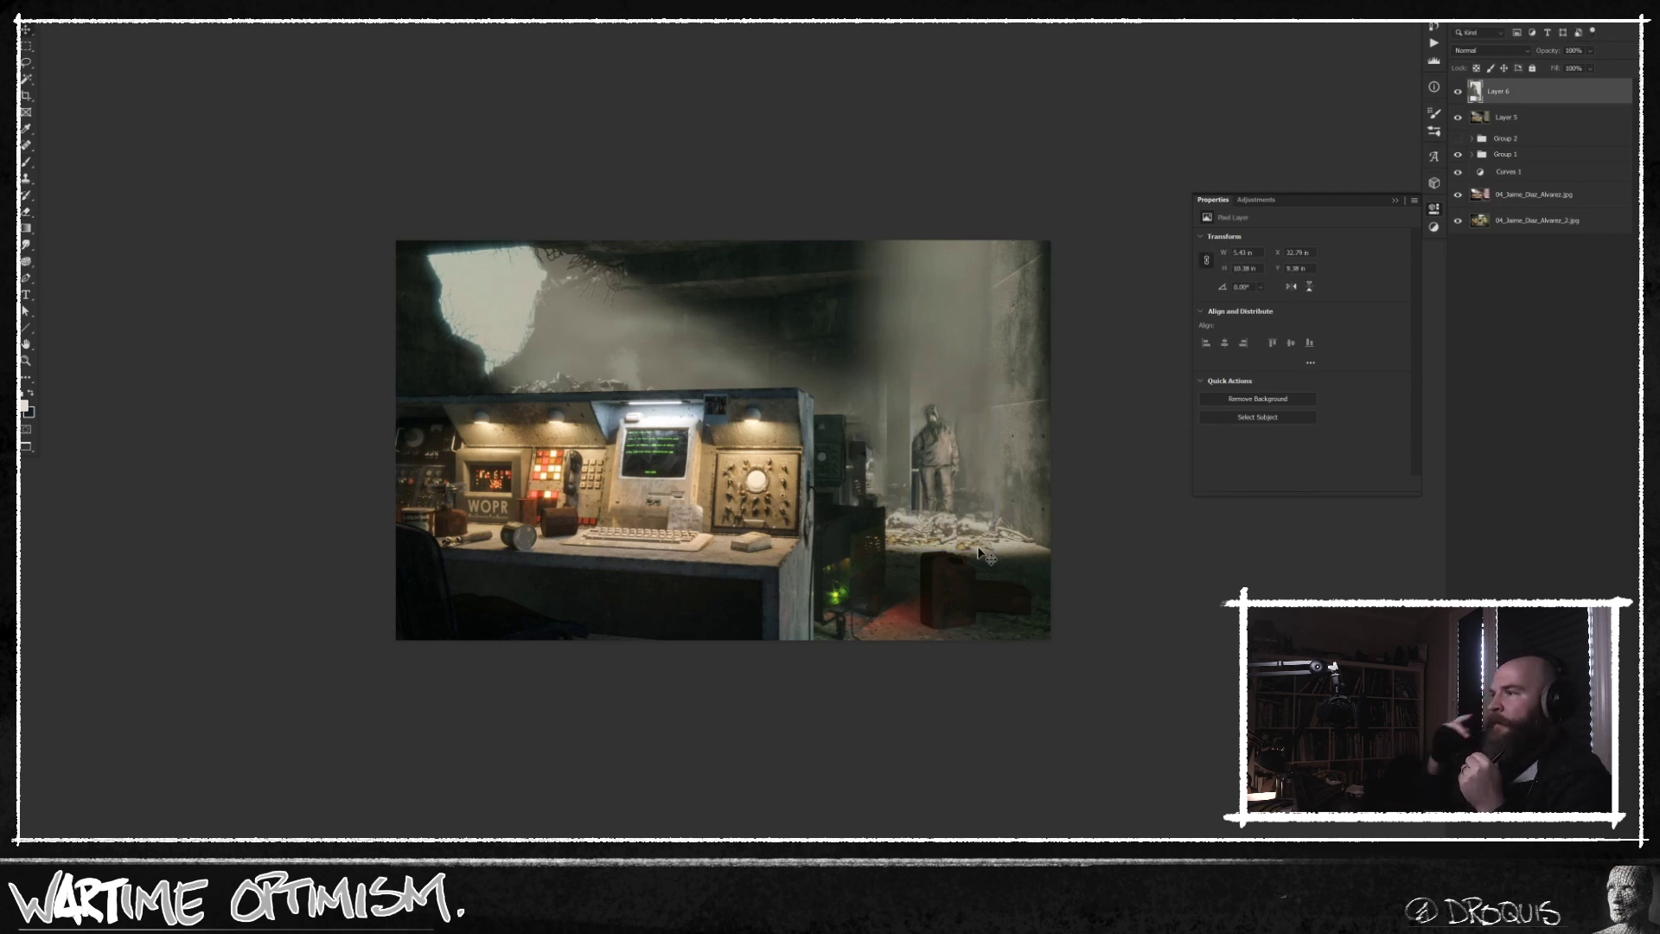
# Step: Mirror the view to check the composition, then add a Hue/Saturation adjustment above the figure
pyautogui.hotkey('ctrl', 'shift', 'h')
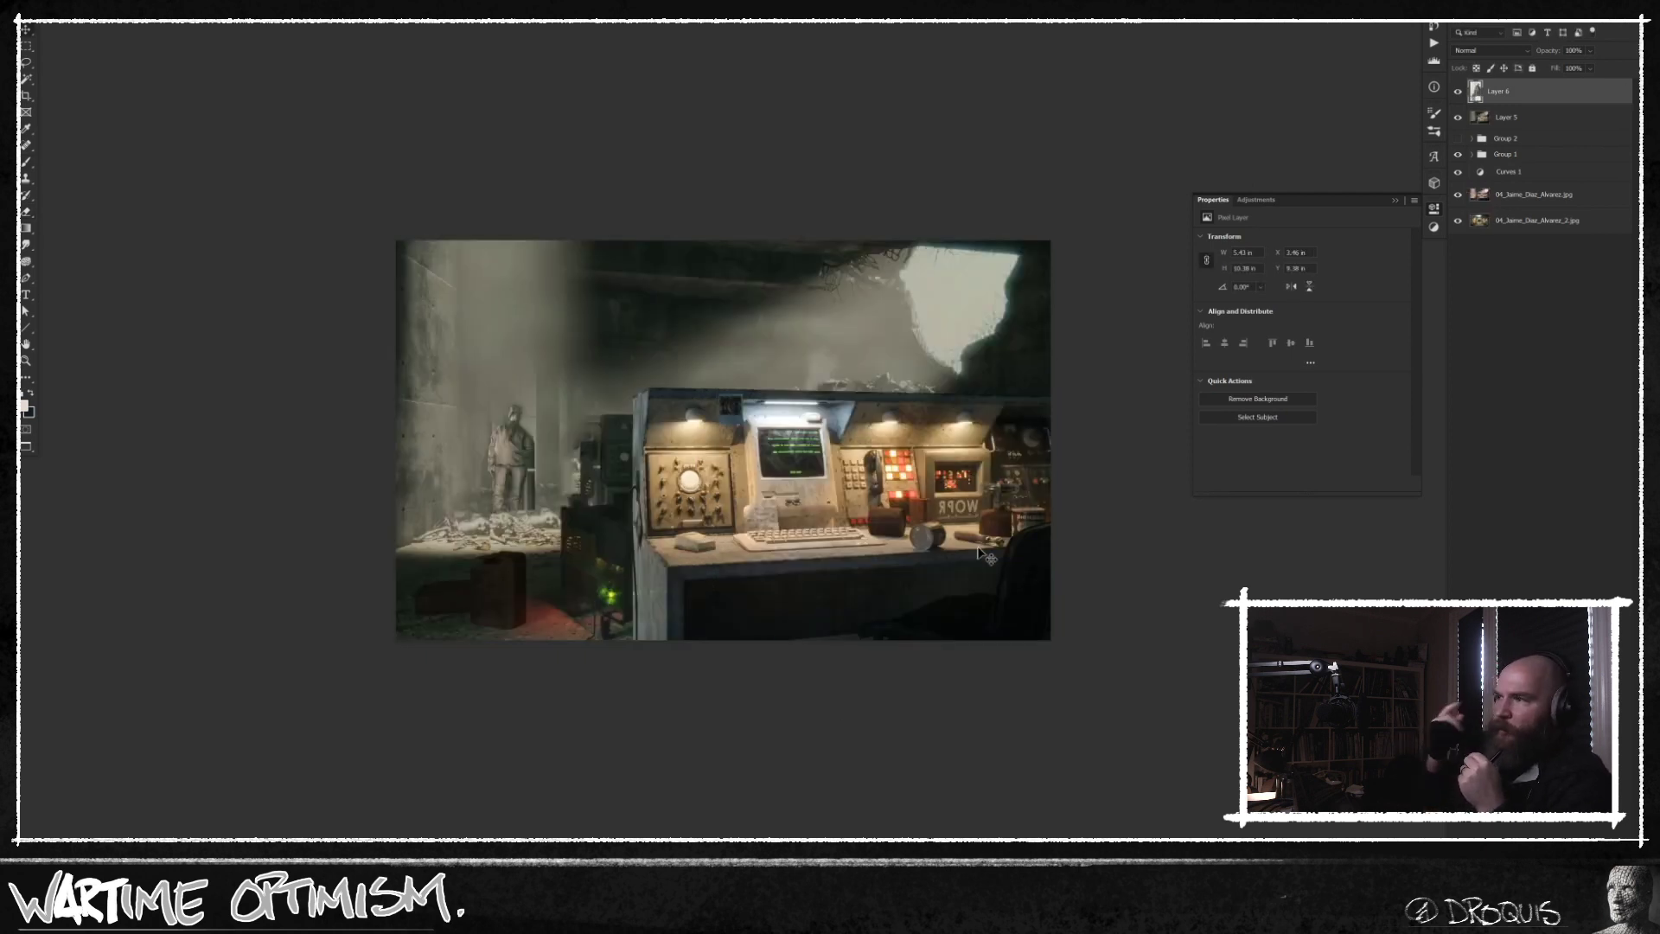
pyautogui.hotkey('ctrl', 't')
pyautogui.rightClick(508, 495)
pyautogui.press('Escape')
pyautogui.press('Escape')
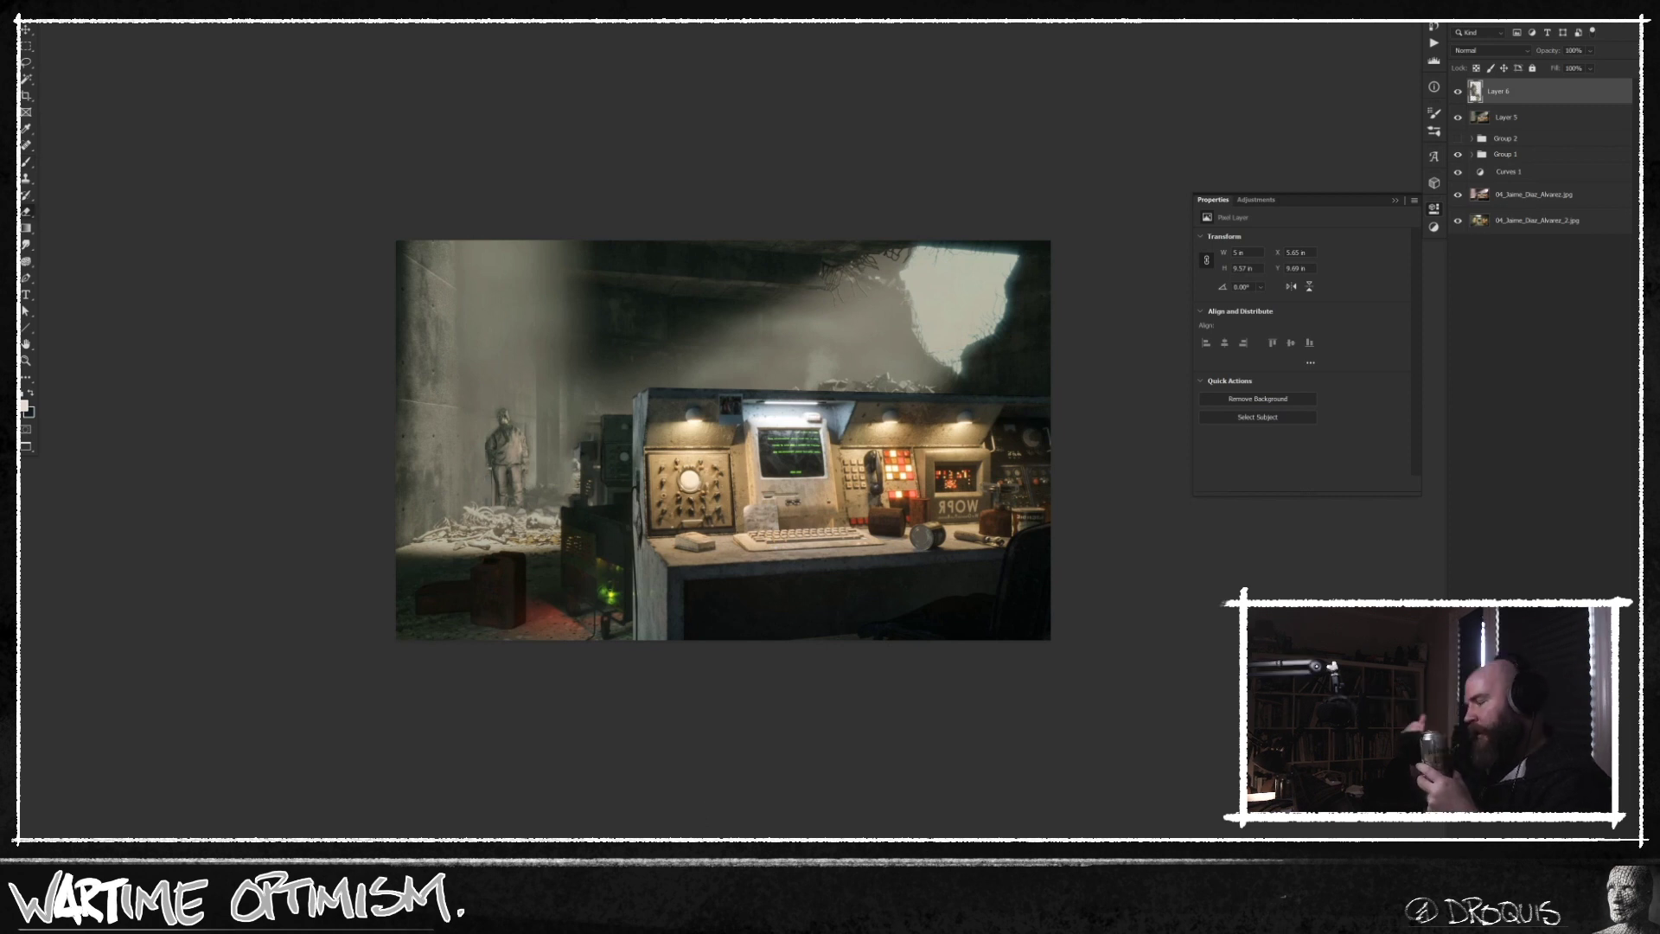
pyautogui.hotkey('ctrl', 'u')
# Step: Raise saturation to +17, invert the mask to black and paint the boost onto the console
pyautogui.moveTo(1301, 312); pyautogui.dragTo(1320, 315)
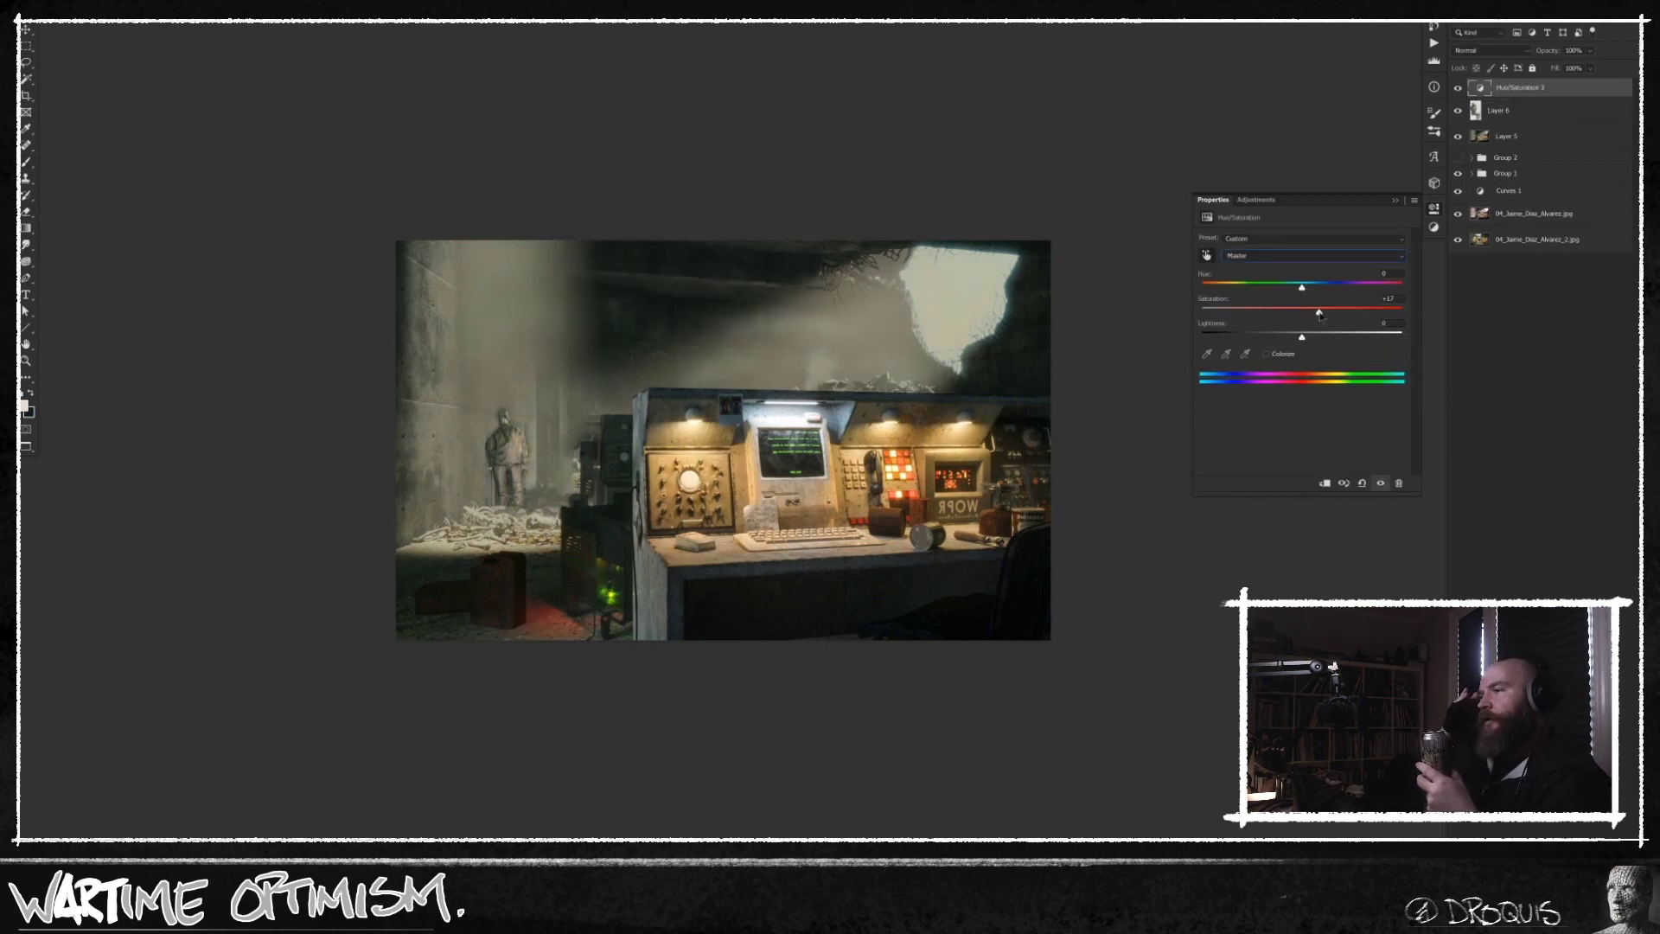
pyautogui.hotkey('ctrl', 'i')
pyautogui.rightClick(859, 405)
pyautogui.press('Escape')
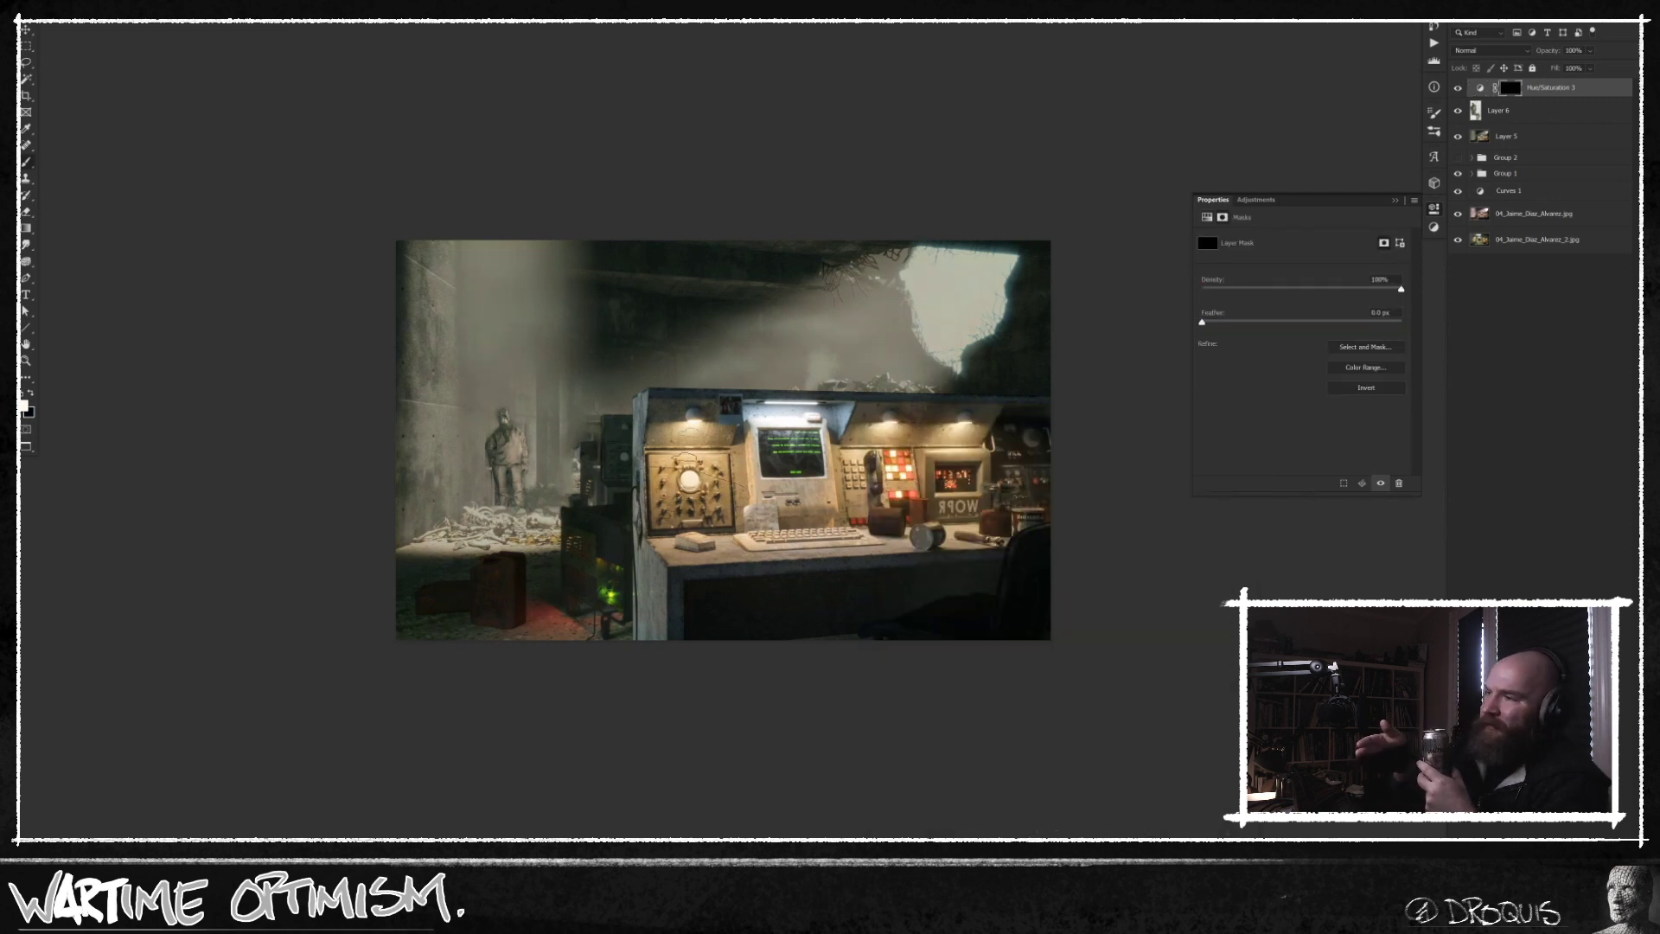
pyautogui.moveTo(1064, 489)
pyautogui.mouseDown()
pyautogui.moveTo(951, 411)
pyautogui.moveTo(882, 413)
pyautogui.mouseUp()
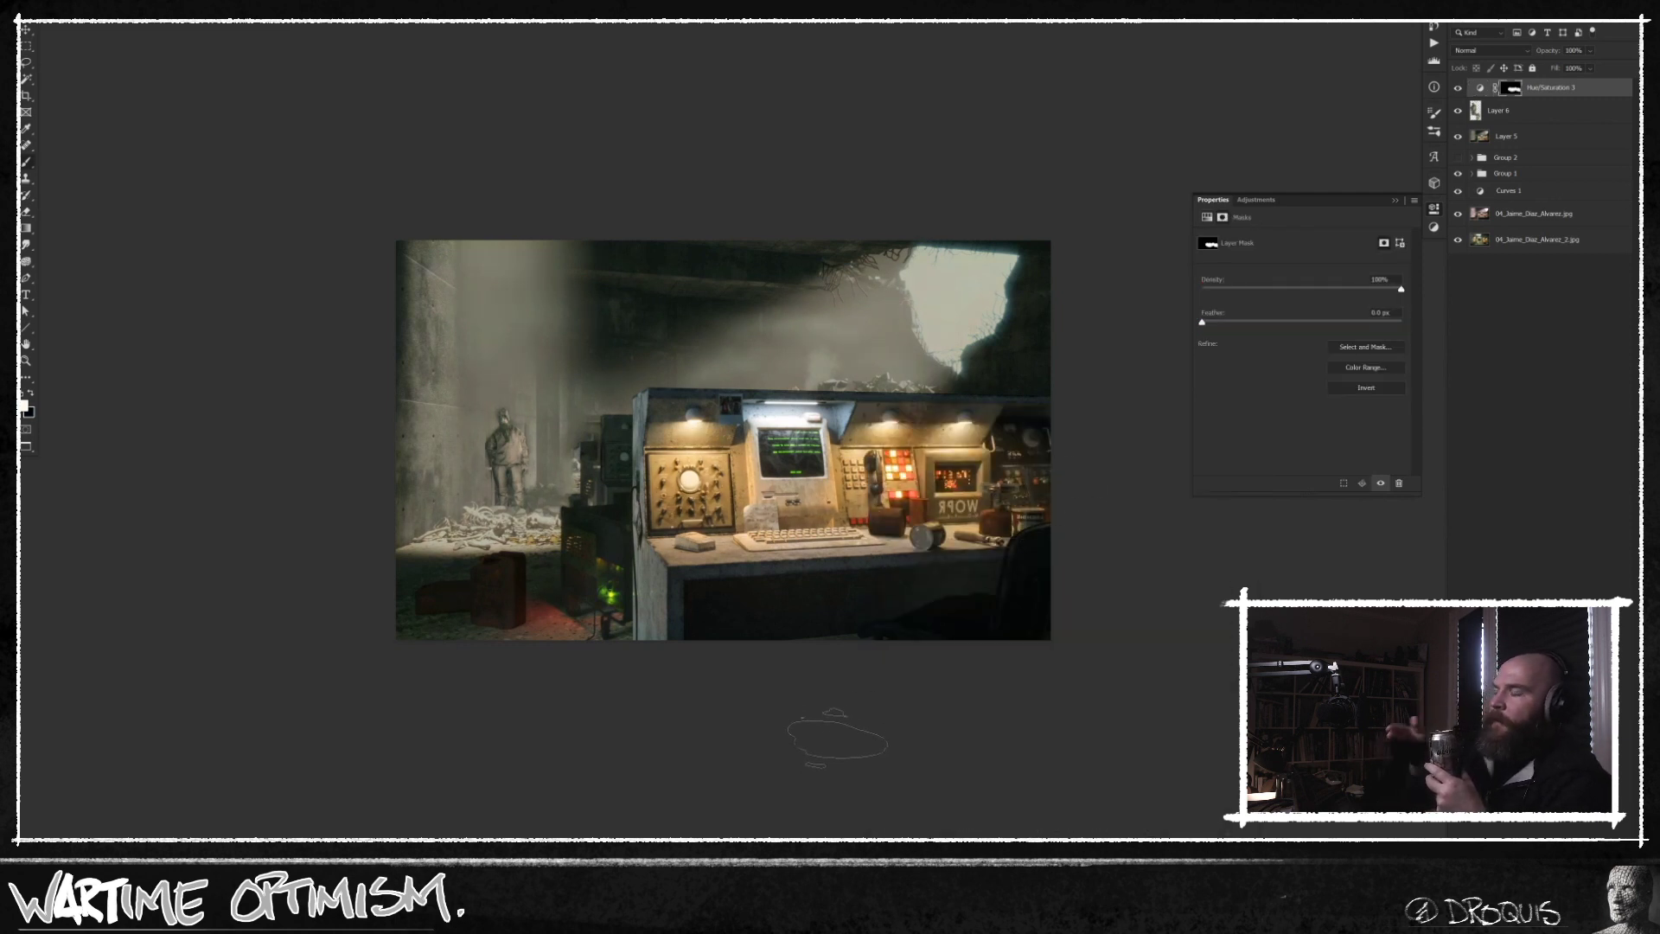
# Step: Darken the lassoed room with a grouped dark layer, lightening its mask via Levels output 166
pyautogui.moveTo(650, 655)
pyautogui.mouseDown()
pyautogui.moveTo(319, 678)
pyautogui.moveTo(1068, 380)
pyautogui.moveTo(638, 399)
pyautogui.mouseUp()
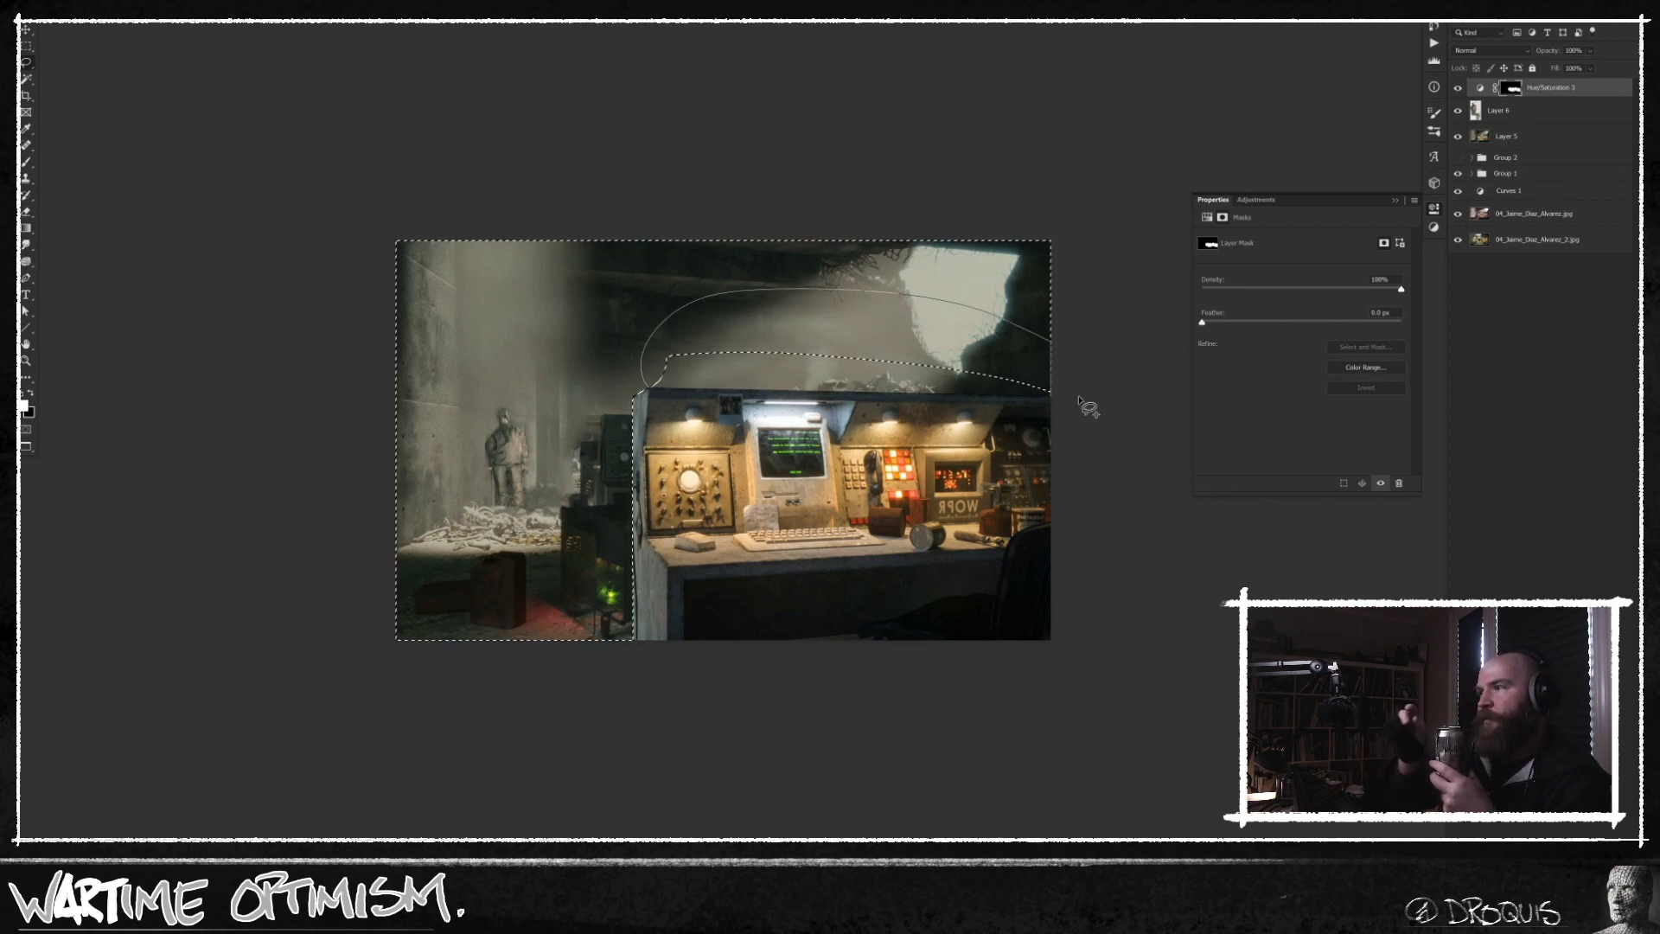
pyautogui.hotkey('ctrl', 'shift', 'alt', 'n')
pyautogui.moveTo(1013, 359)
pyautogui.mouseDown()
pyautogui.moveTo(852, 278)
pyautogui.moveTo(651, 323)
pyautogui.moveTo(452, 463)
pyautogui.moveTo(441, 562)
pyautogui.moveTo(475, 481)
pyautogui.mouseUp()
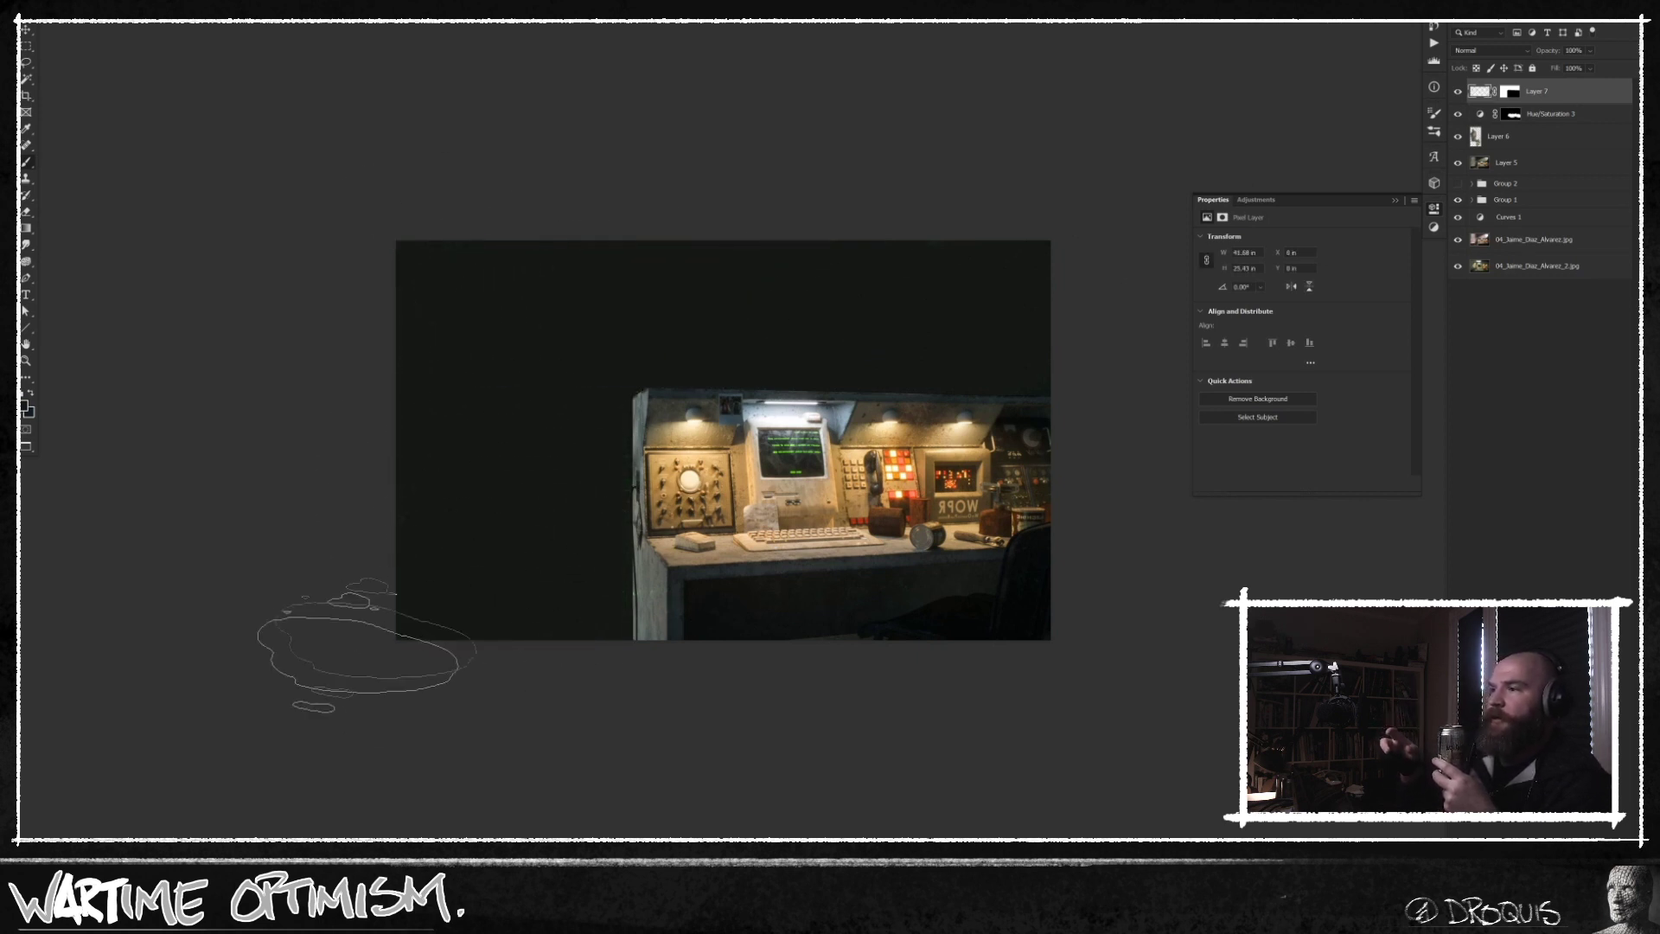
pyautogui.hotkey('ctrl', 'g')
pyautogui.hotkey('ctrl', 'i')
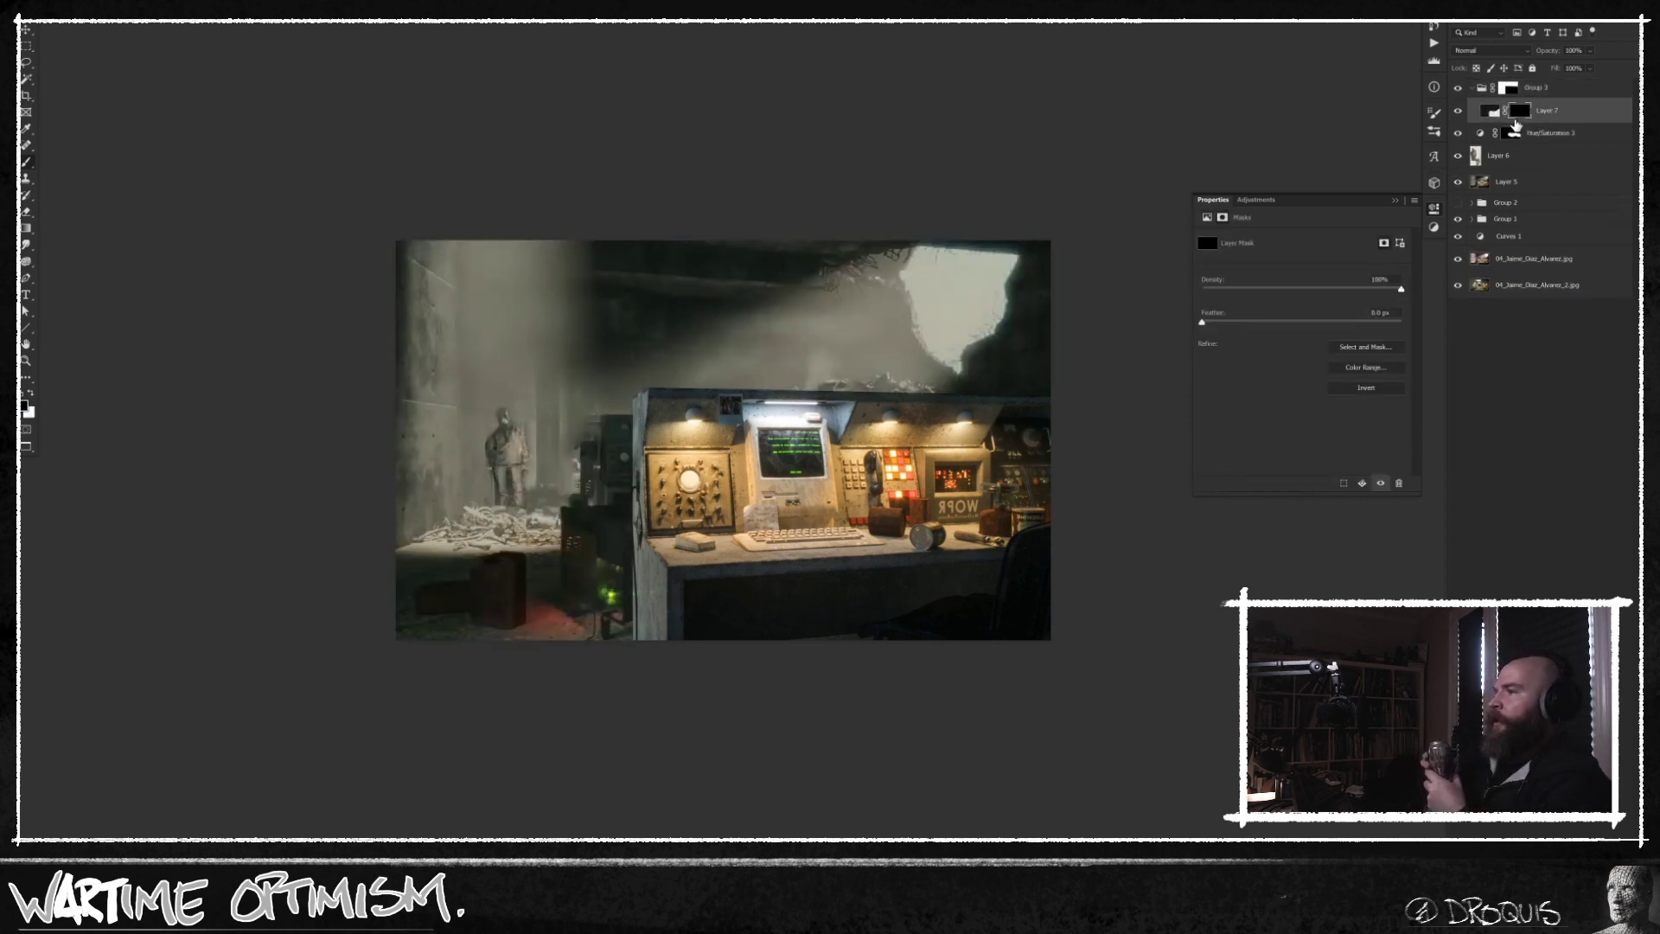
pyautogui.hotkey('ctrl', 'l')
pyautogui.moveTo(864, 244); pyautogui.dragTo(970, 245)
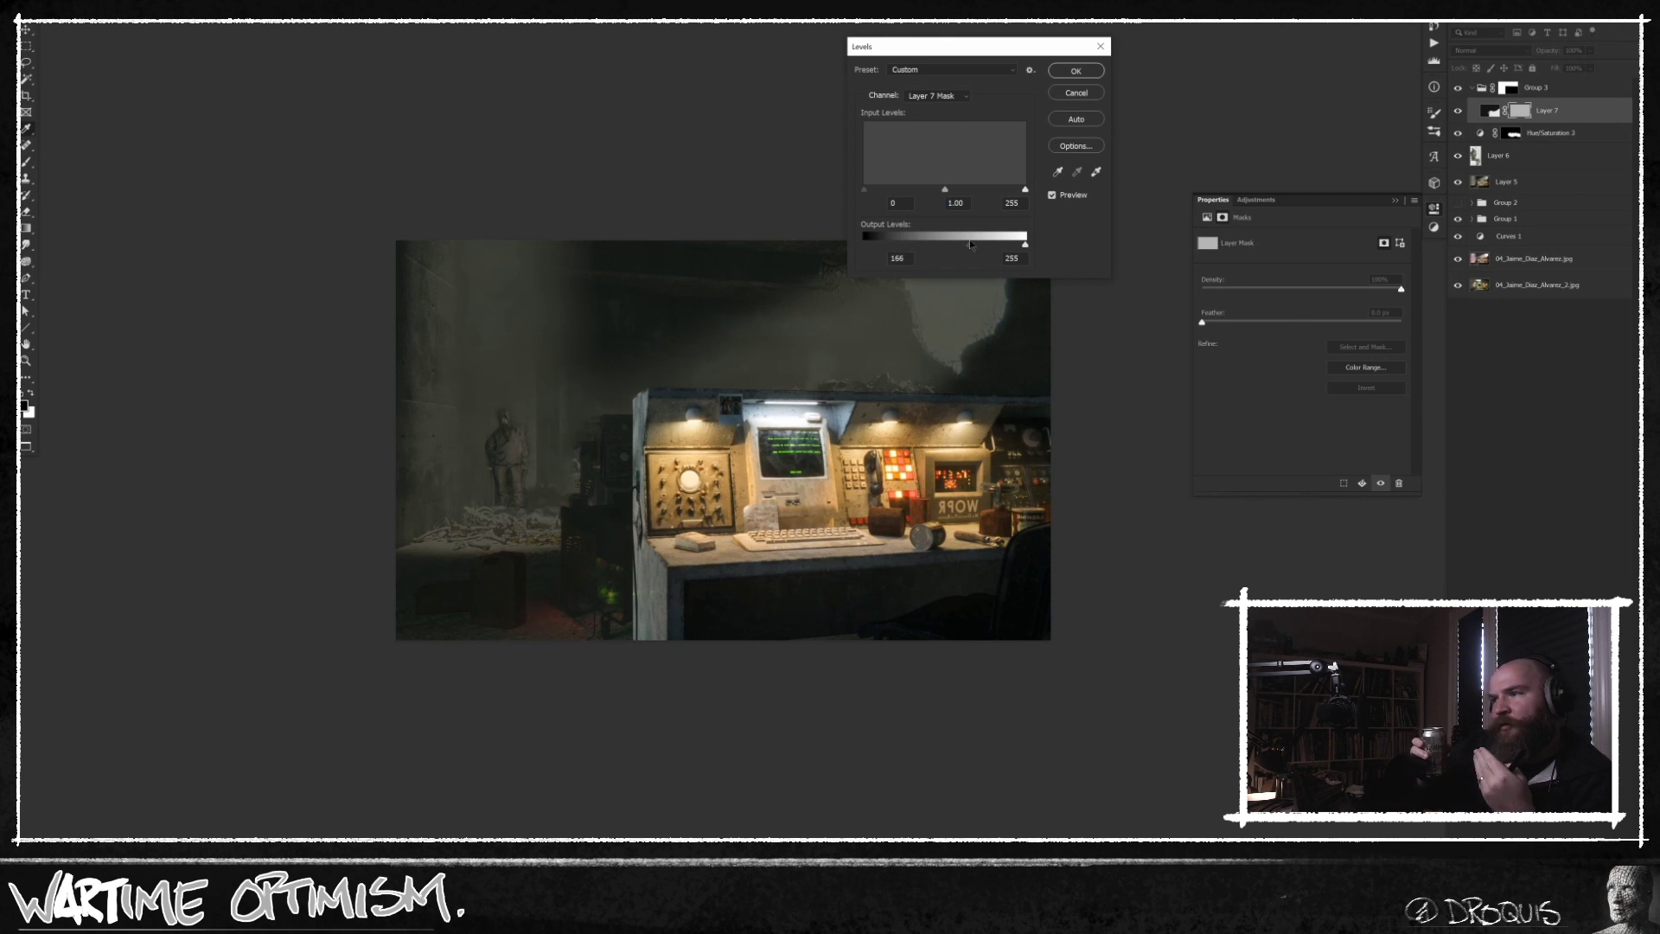
pyautogui.press('Return')
pyautogui.hotkey('ctrl', 'shift', 'alt', 'n')
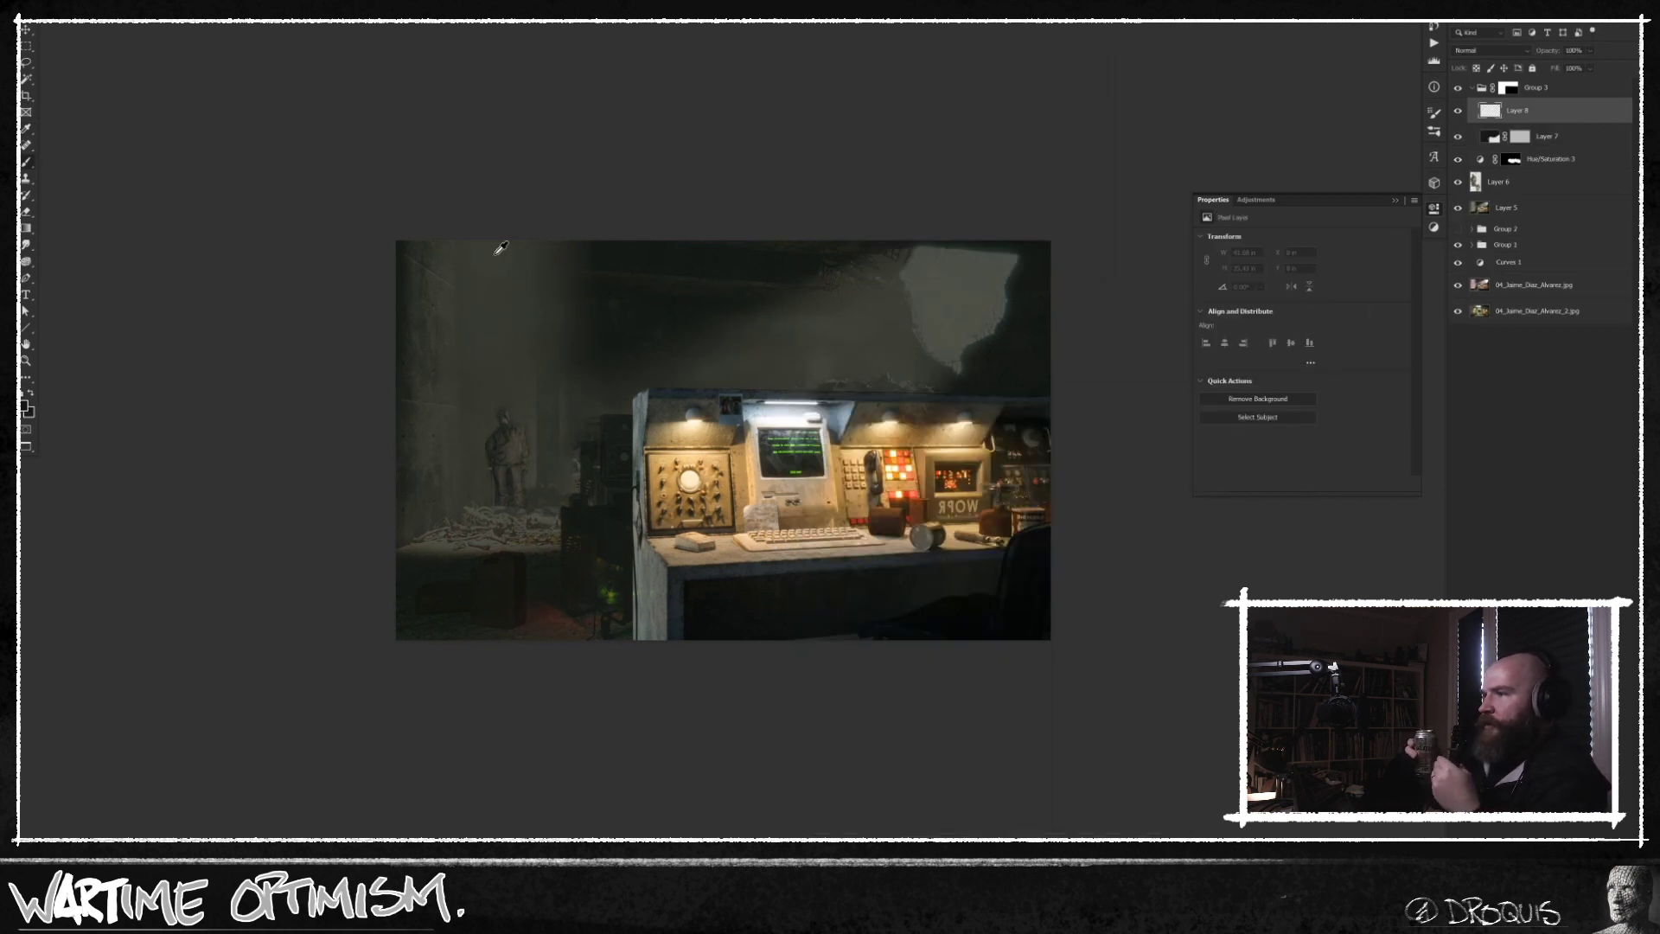
# Step: Paint a light grey cloud near the top-left with a cloud brush
pyautogui.click(1146, 85)
pyautogui.rightClick(1020, 406)
pyautogui.click(1072, 484)
pyautogui.moveTo(471, 259)
pyautogui.mouseDown()
pyautogui.moveTo(482, 167)
pyautogui.moveTo(432, 312)
pyautogui.moveTo(527, 346)
pyautogui.moveTo(450, 398)
pyautogui.moveTo(499, 397)
pyautogui.mouseUp()
pyautogui.scroll(3, 510, 445)
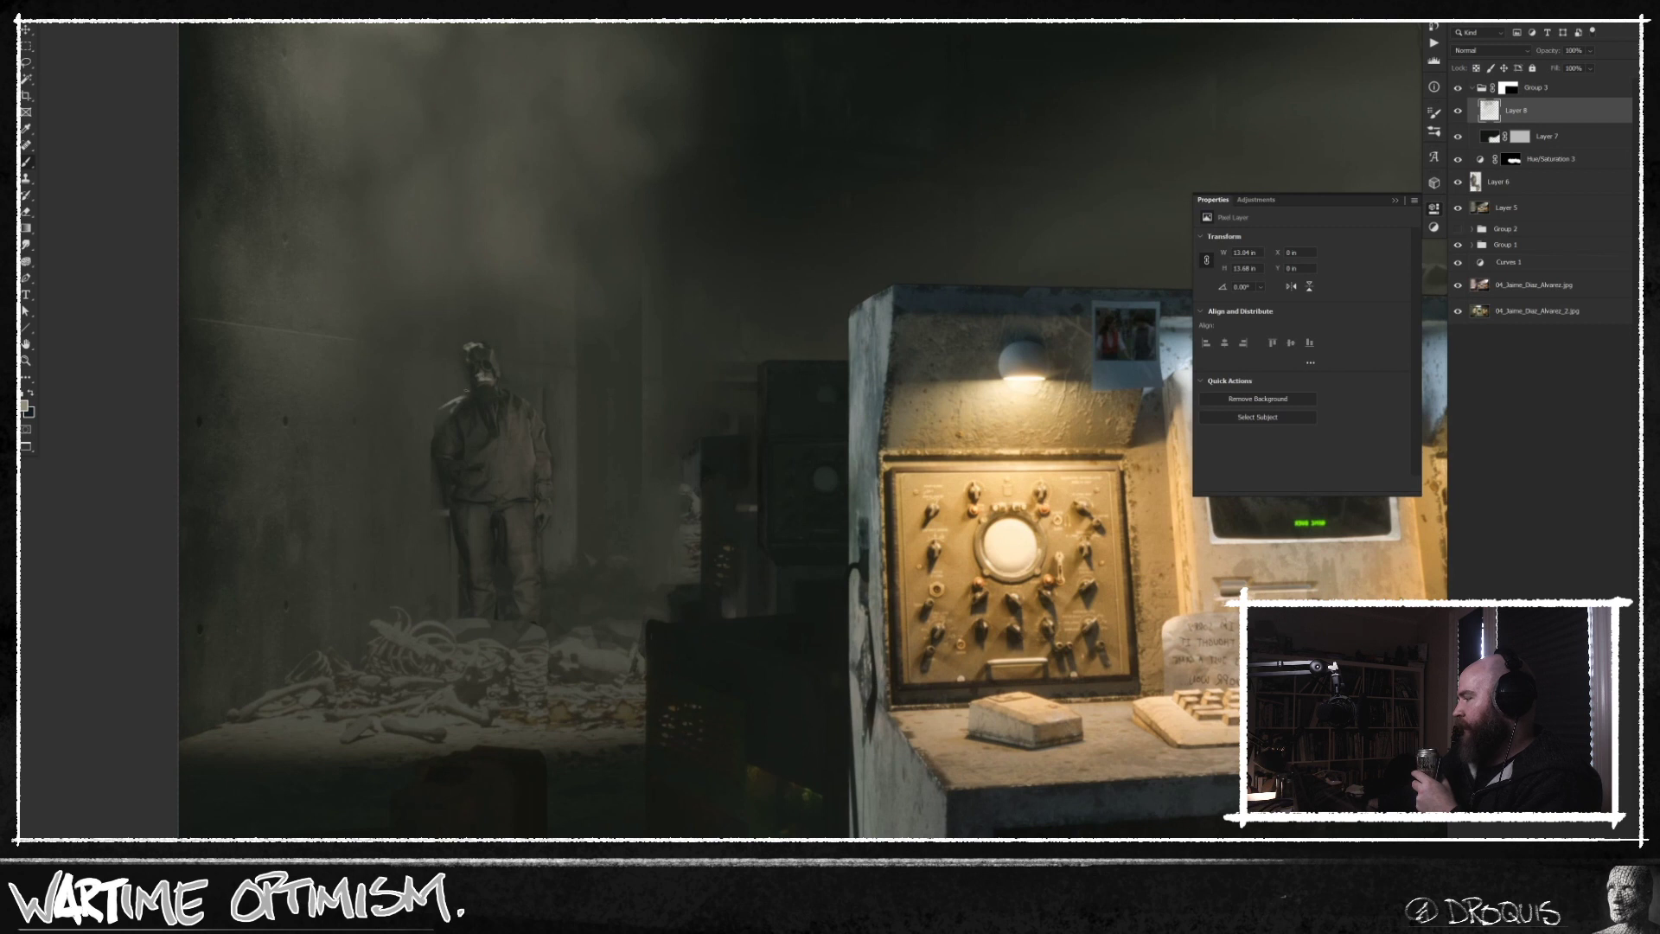
pyautogui.scroll(-3, 762, 575)
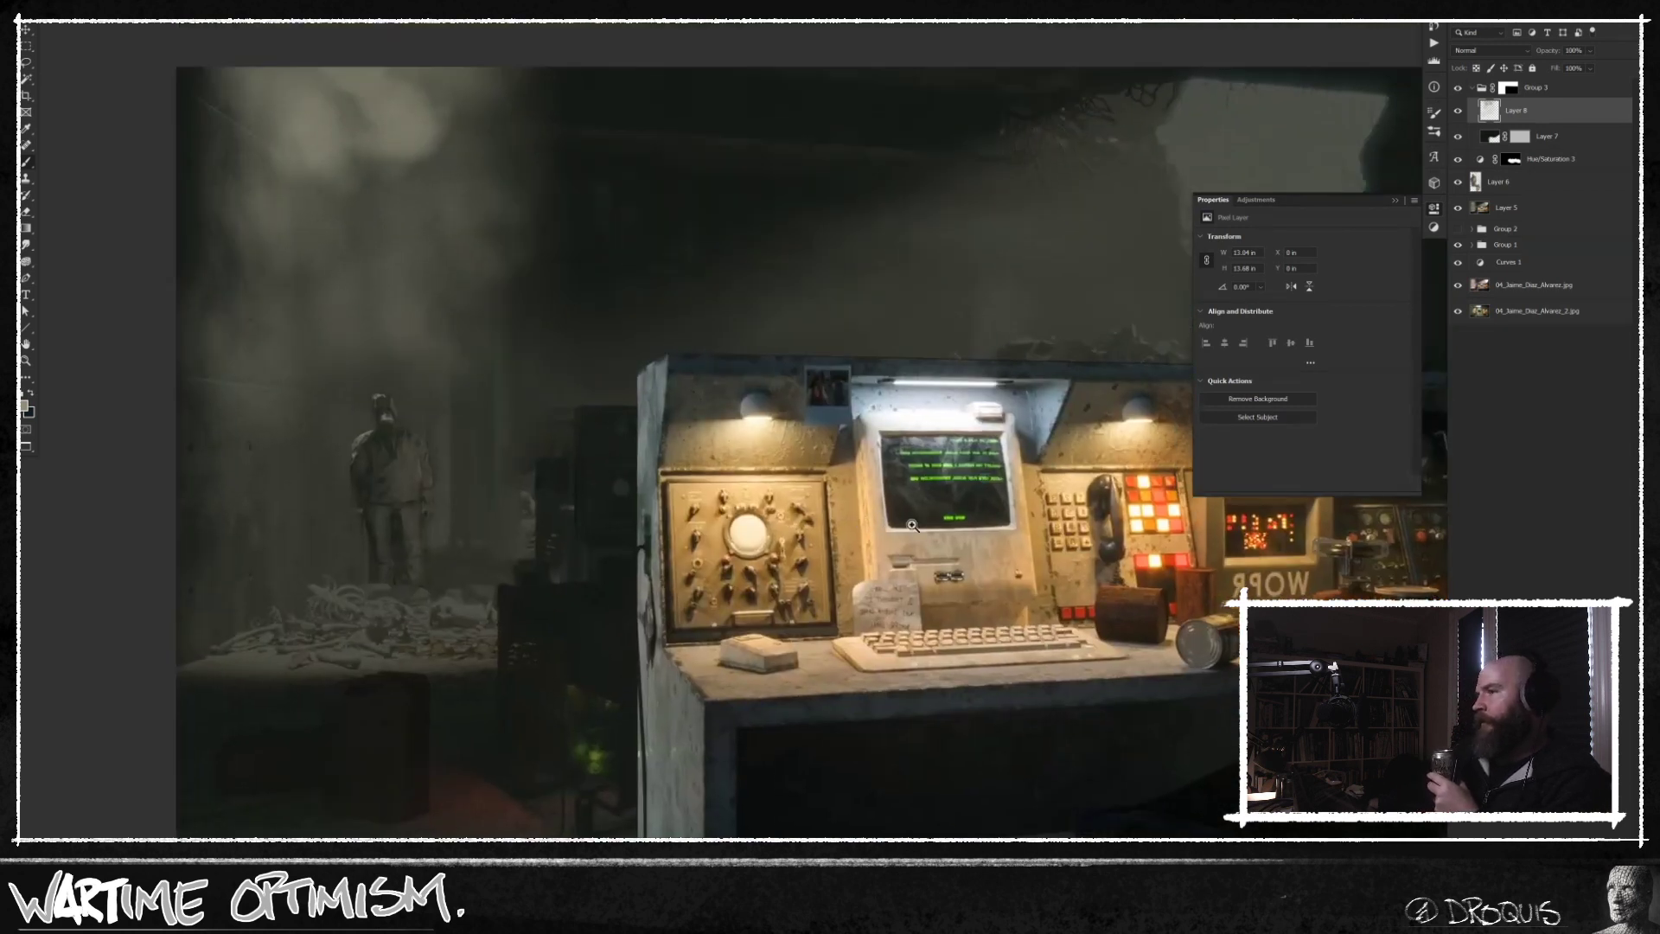
pyautogui.rightClick(1022, 339)
pyautogui.press('Escape')
# Step: Paint cyan then broad white smoke clouds across the scene, varying brush size, and compare the fog layer
pyautogui.click(26, 406)
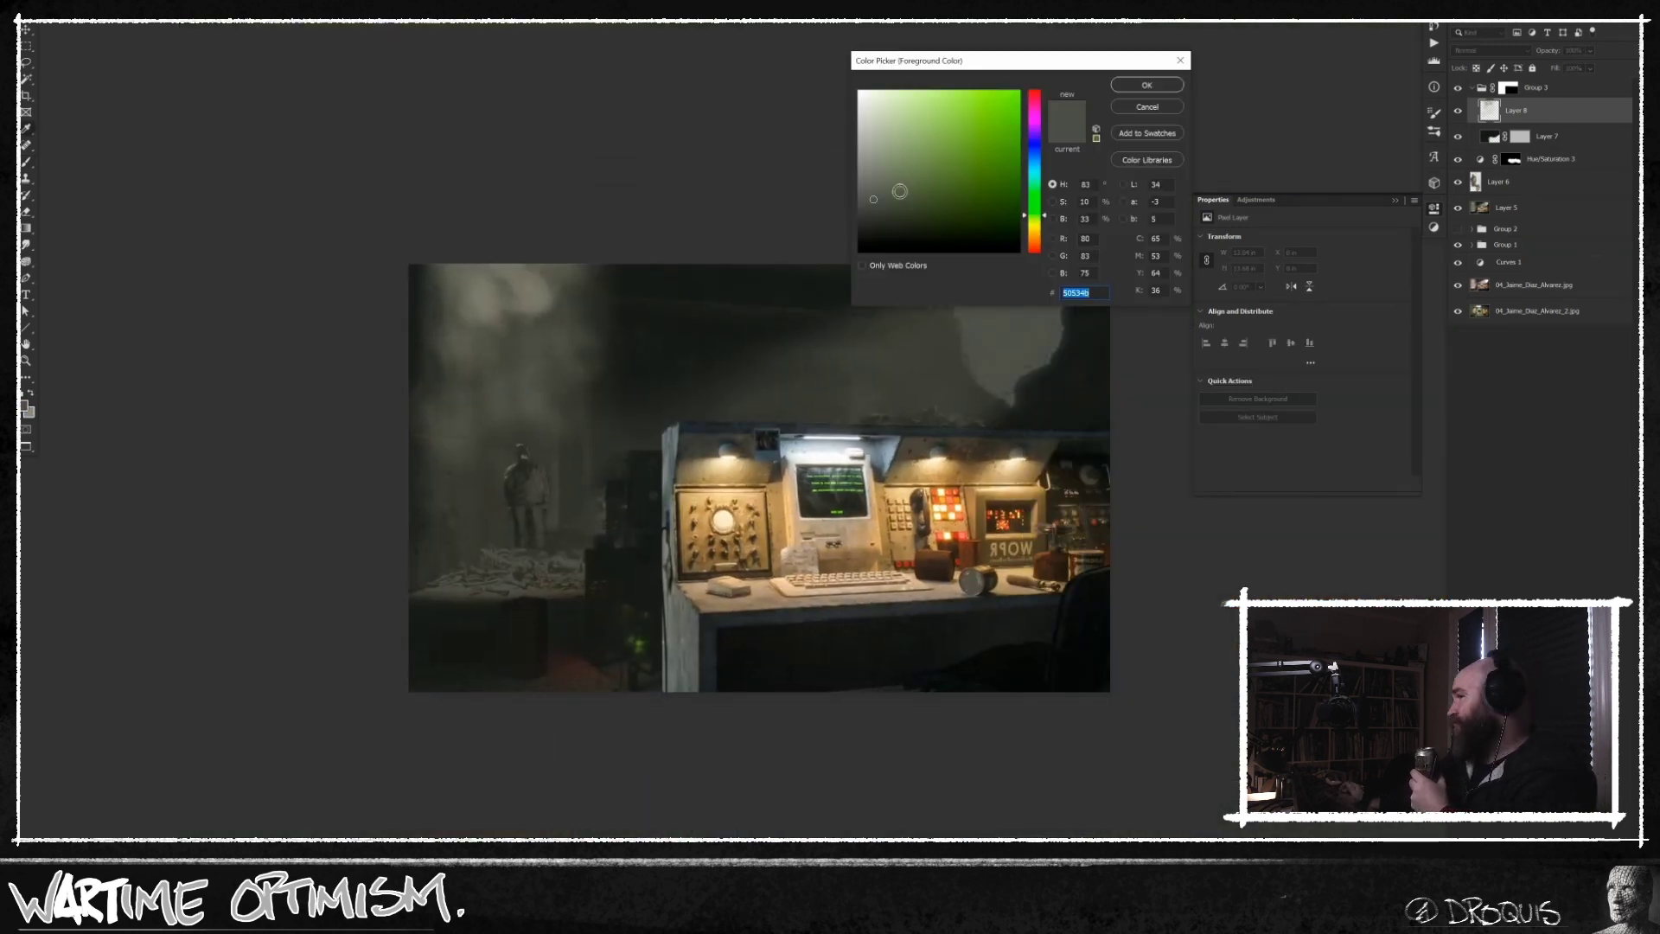
pyautogui.click(1040, 172)
pyautogui.press('Return')
pyautogui.click(999, 332)
pyautogui.click(26, 406)
pyautogui.click(864, 82)
pyautogui.press('Return')
pyautogui.moveTo(1028, 277)
pyautogui.mouseDown()
pyautogui.moveTo(1037, 345)
pyautogui.moveTo(1046, 324)
pyautogui.moveTo(1000, 381)
pyautogui.moveTo(933, 303)
pyautogui.moveTo(761, 354)
pyautogui.moveTo(908, 389)
pyautogui.moveTo(537, 482)
pyautogui.moveTo(437, 586)
pyautogui.moveTo(501, 659)
pyautogui.moveTo(449, 640)
pyautogui.moveTo(605, 597)
pyautogui.mouseUp()
pyautogui.press(']')
pyautogui.press(']')
pyautogui.press(']')
pyautogui.press(']')
pyautogui.press('[')
pyautogui.press('[')
pyautogui.press('[')
pyautogui.press('[')
pyautogui.press(']')
pyautogui.press(']')
pyautogui.press(']')
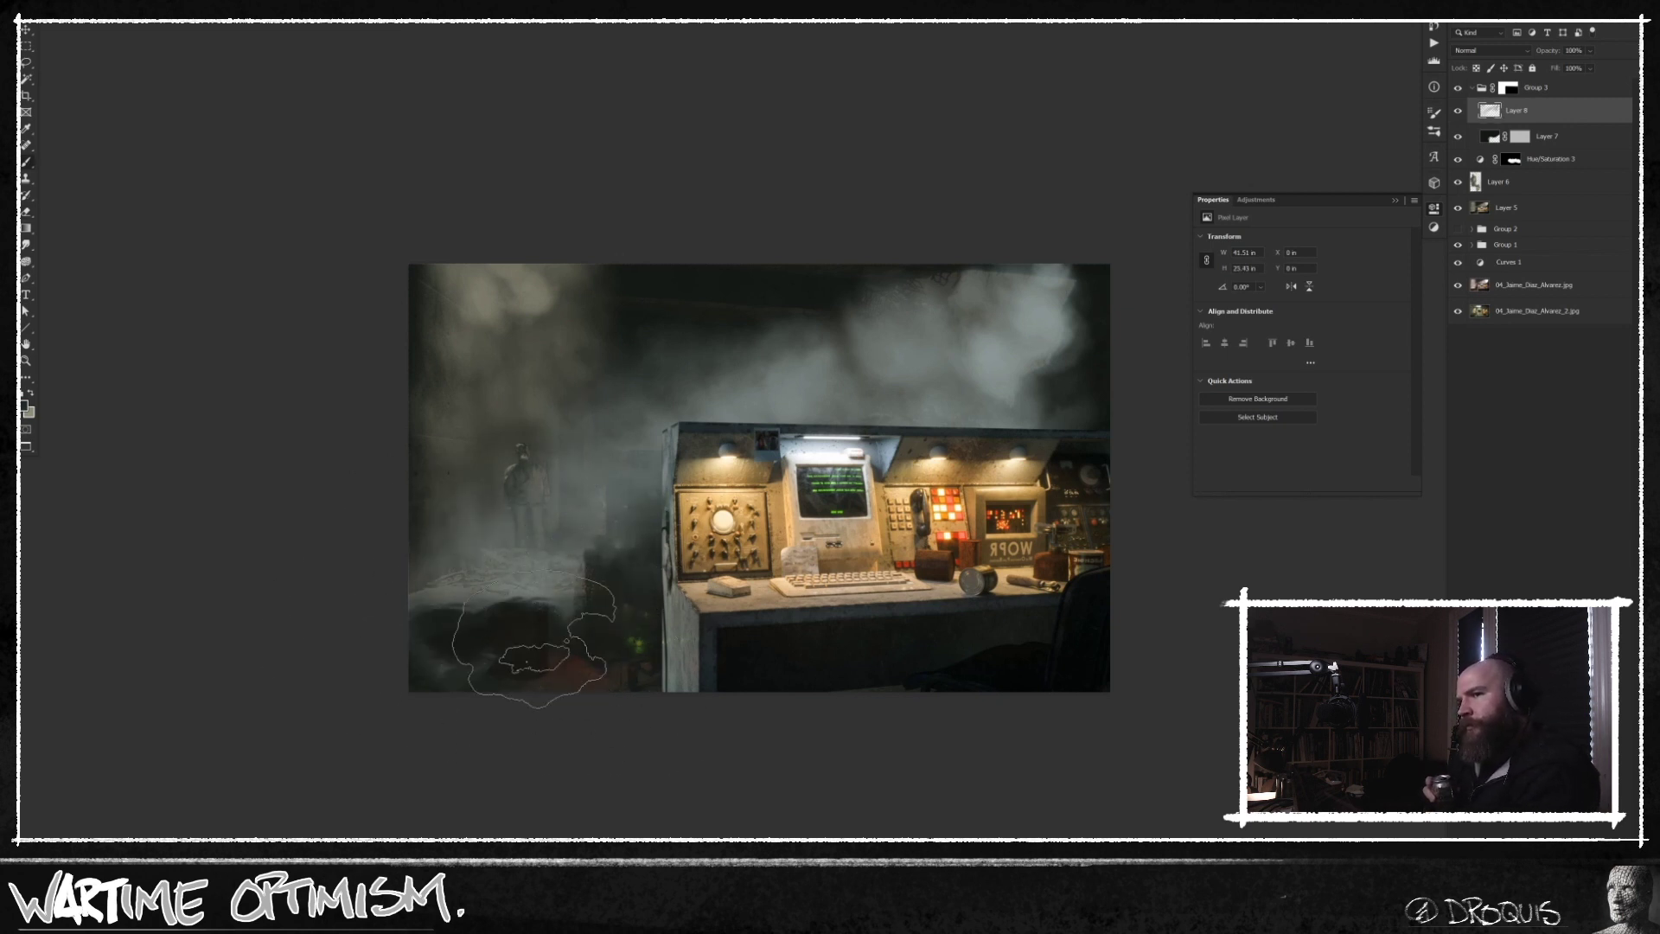
pyautogui.click(1458, 110)
pyautogui.click(1458, 110)
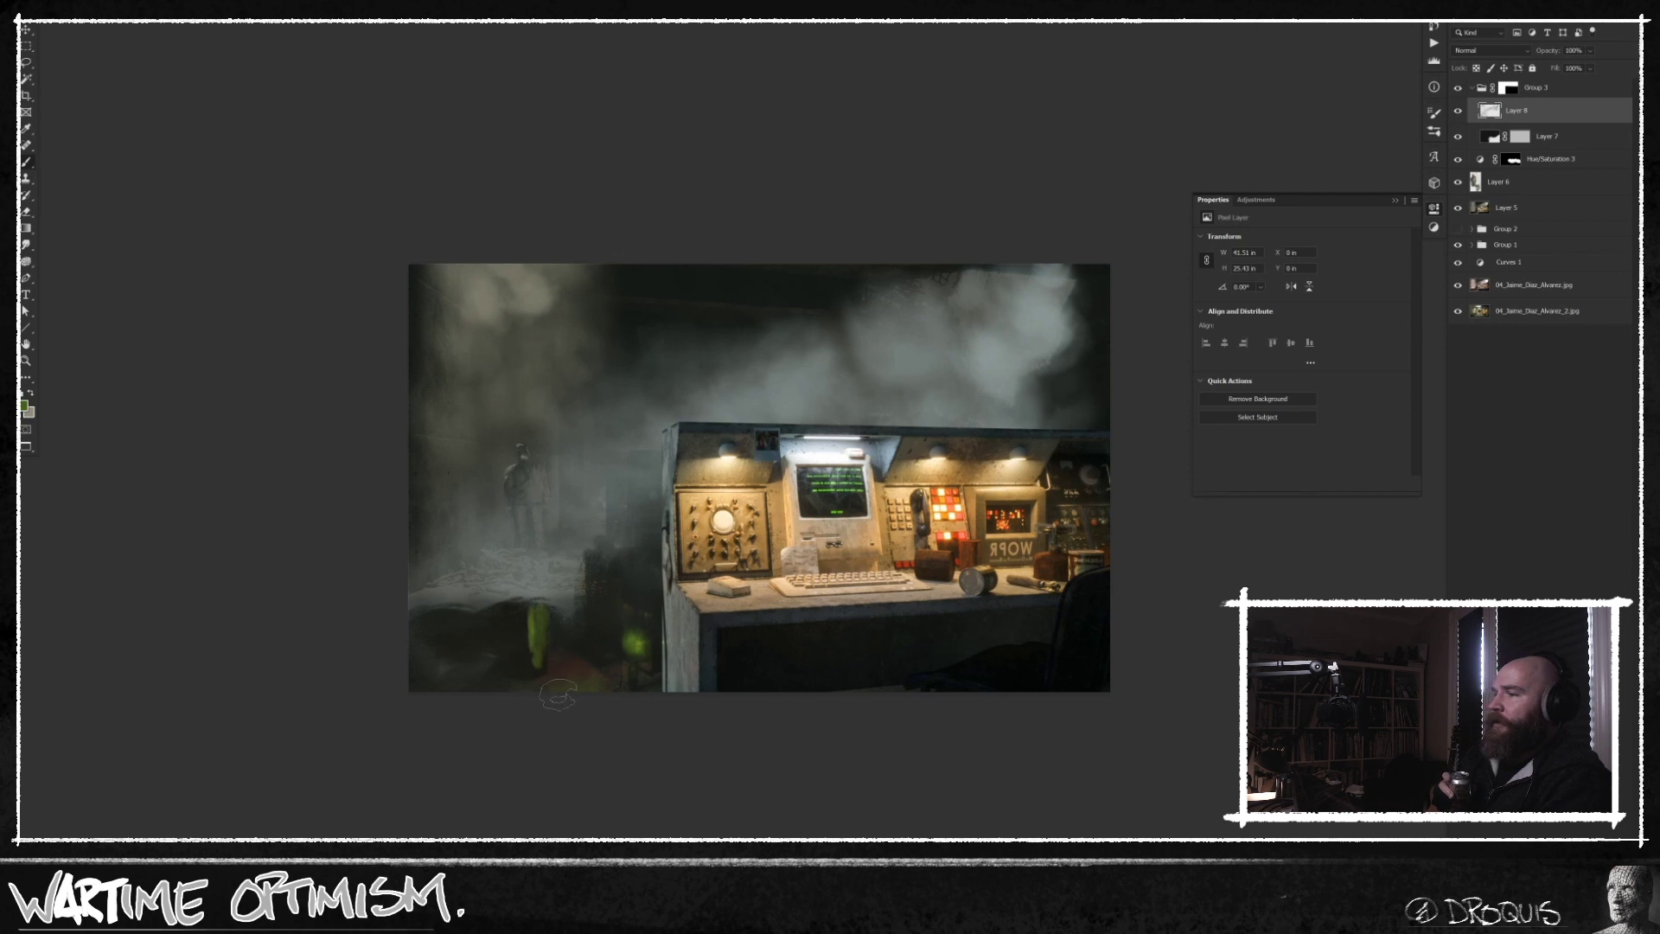
# Step: Add a Color Dodge layer and paint dark teal glow strokes toward the lower left
pyautogui.hotkey('ctrl', 'shift', 'alt', 'n')
pyautogui.hotkey('shift', 'alt', 'd')
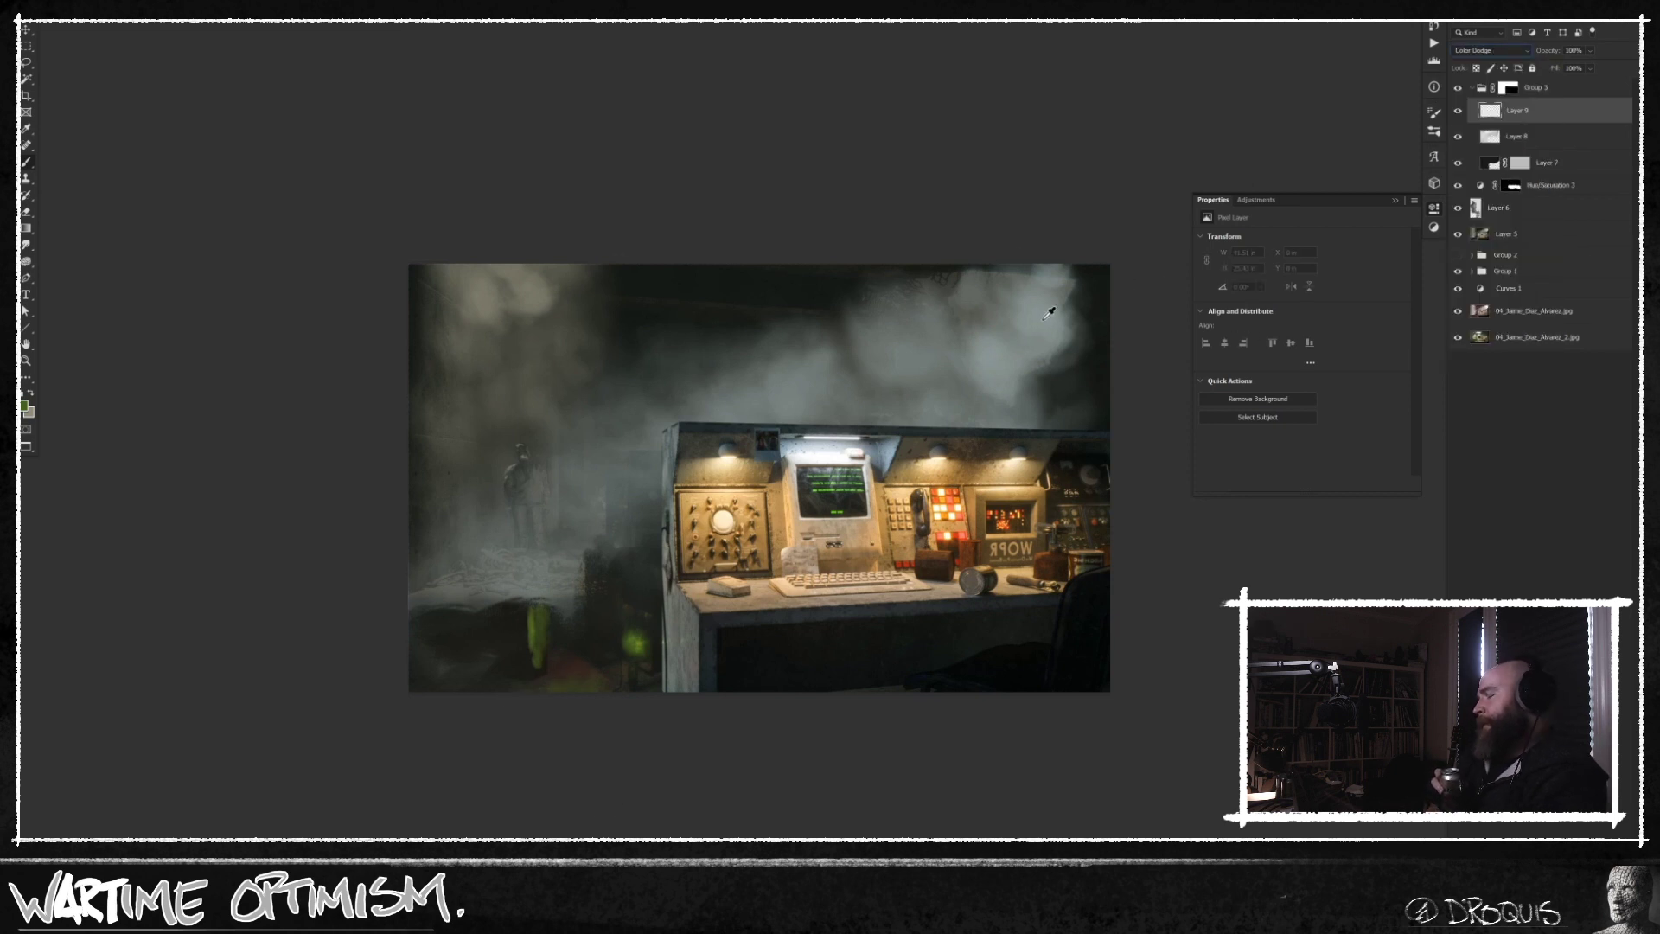
pyautogui.rightClick(1049, 393)
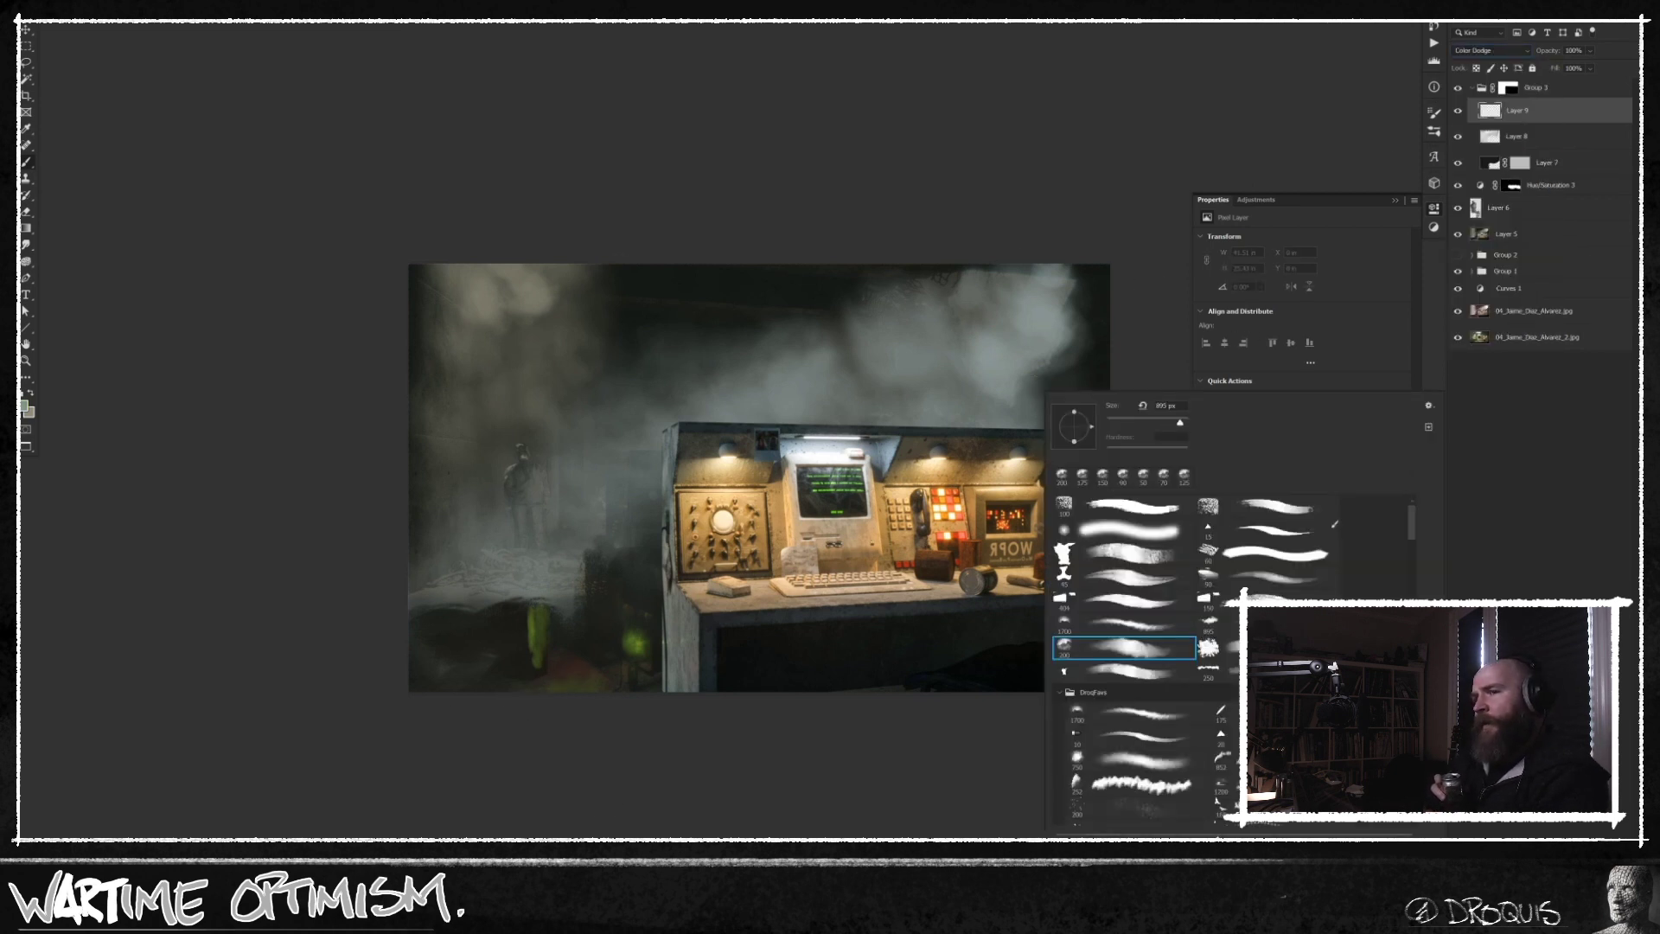
pyautogui.doubleClick(1124, 670)
pyautogui.press('F12')
pyautogui.click(1021, 346)
pyautogui.moveTo(1009, 215); pyautogui.dragTo(1020, 227)
pyautogui.moveTo(951, 60); pyautogui.dragTo(890, 182)
pyautogui.press('Return')
pyautogui.press('F12')
pyautogui.press('Return')
pyautogui.press('F12')
pyautogui.press('Return')
pyautogui.moveTo(864, 374)
pyautogui.mouseDown()
pyautogui.moveTo(726, 407)
pyautogui.moveTo(705, 278)
pyautogui.moveTo(556, 380)
pyautogui.moveTo(613, 683)
pyautogui.moveTo(610, 640)
pyautogui.mouseUp()
# Step: Add a new layer for touching up the figure and compare against the other and pink-lit renders
pyautogui.scroll(5, 570, 527)
pyautogui.moveTo(1124, 86); pyautogui.dragTo(752, 164)
pyautogui.keyDown('alt'); pyautogui.click(1236, 134); pyautogui.keyUp('alt')
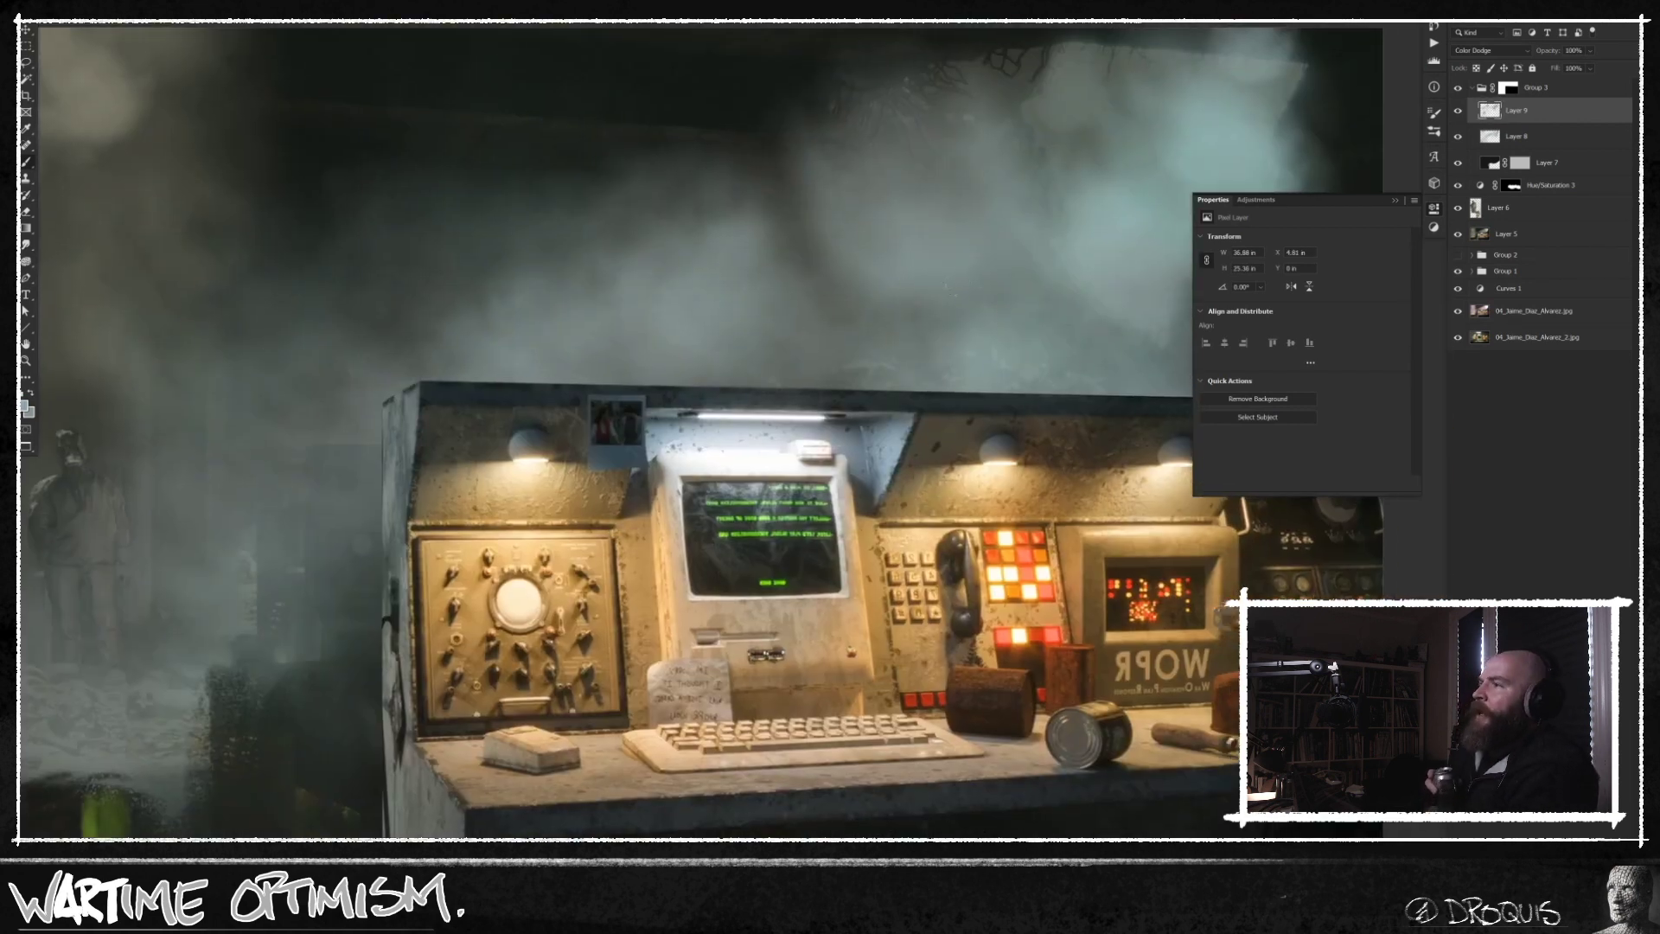
pyautogui.moveTo(951, 432); pyautogui.dragTo(1474, 338)
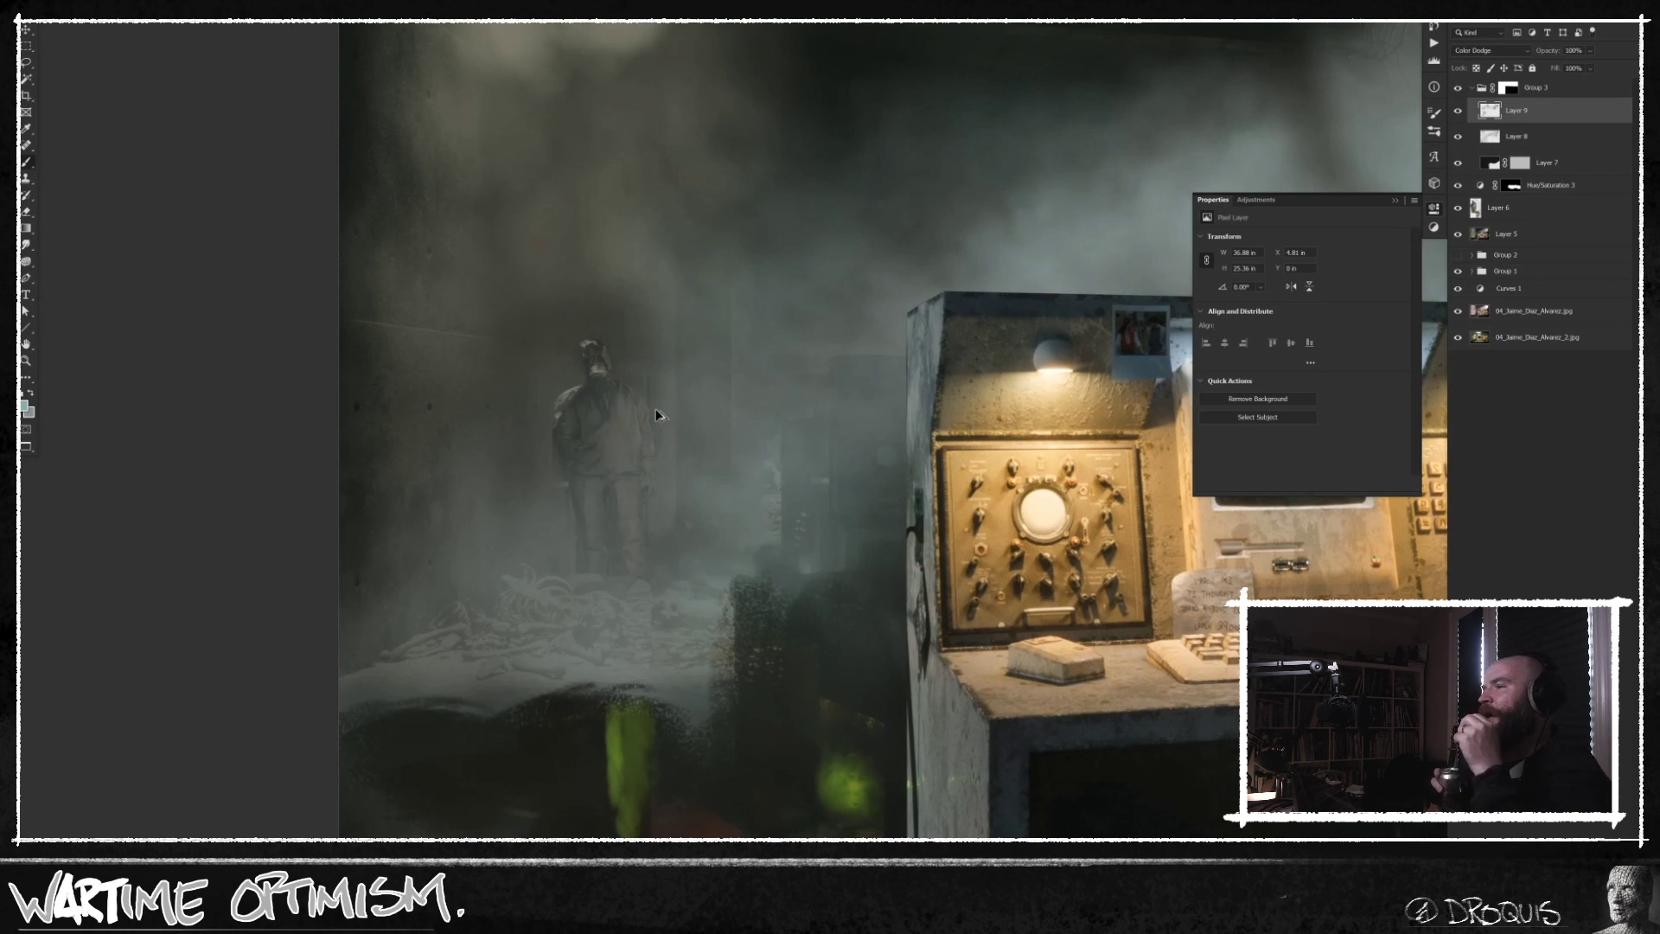
pyautogui.hotkey('ctrl', 'shift', 'alt', 'n')
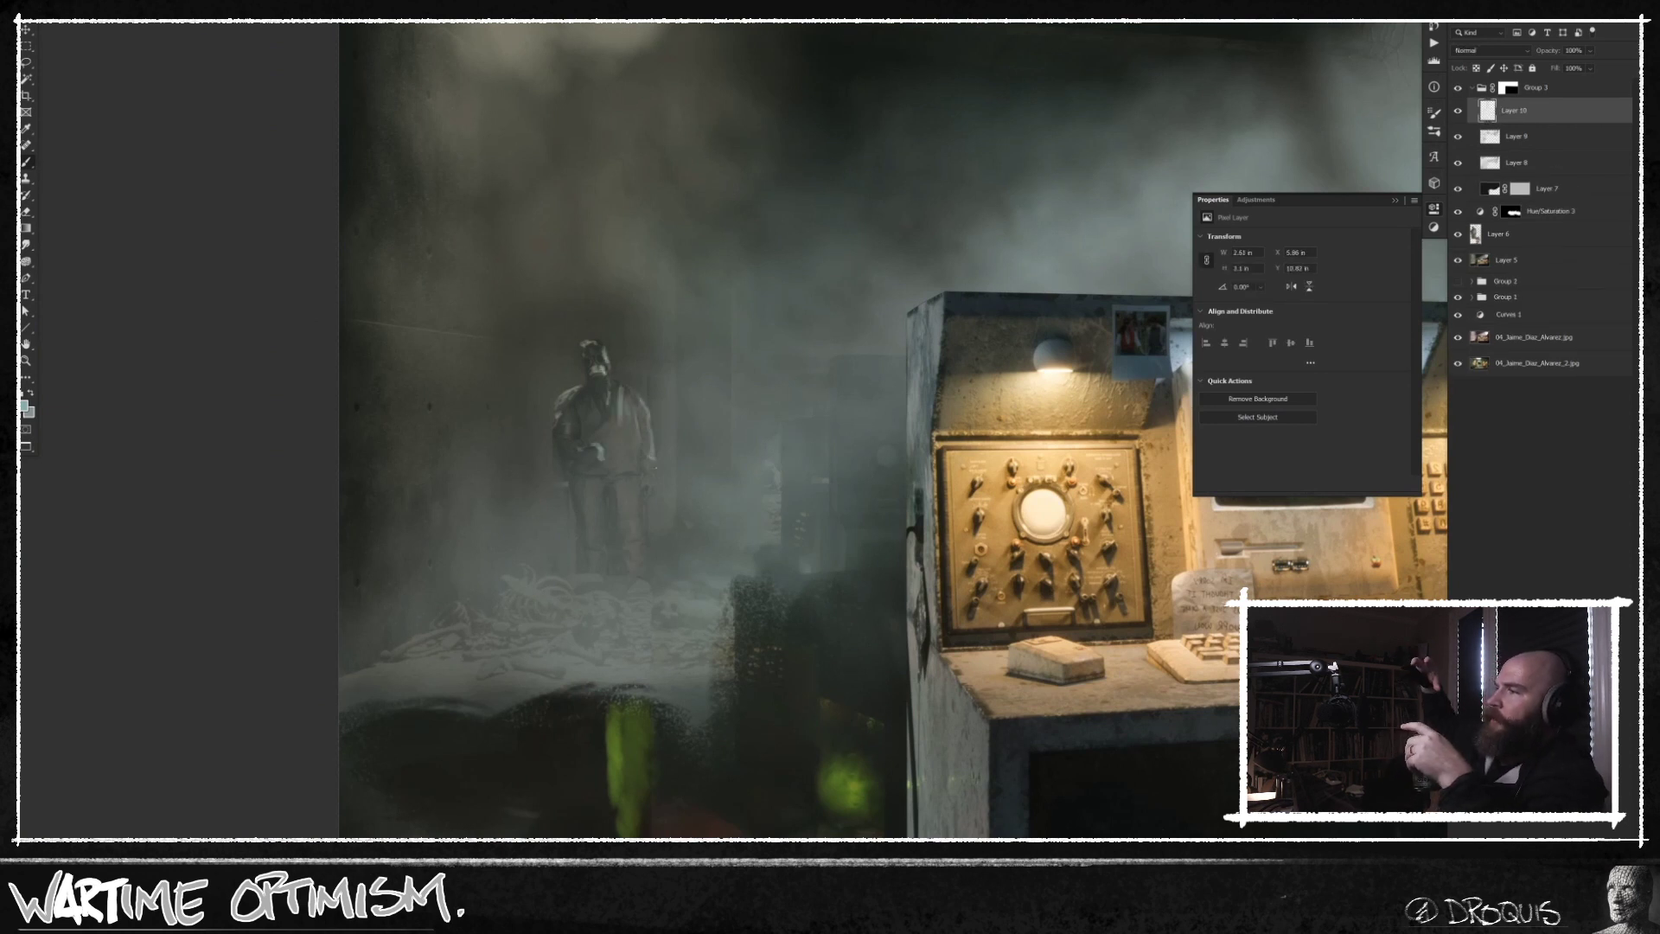
pyautogui.hotkey('ctrl', '0')
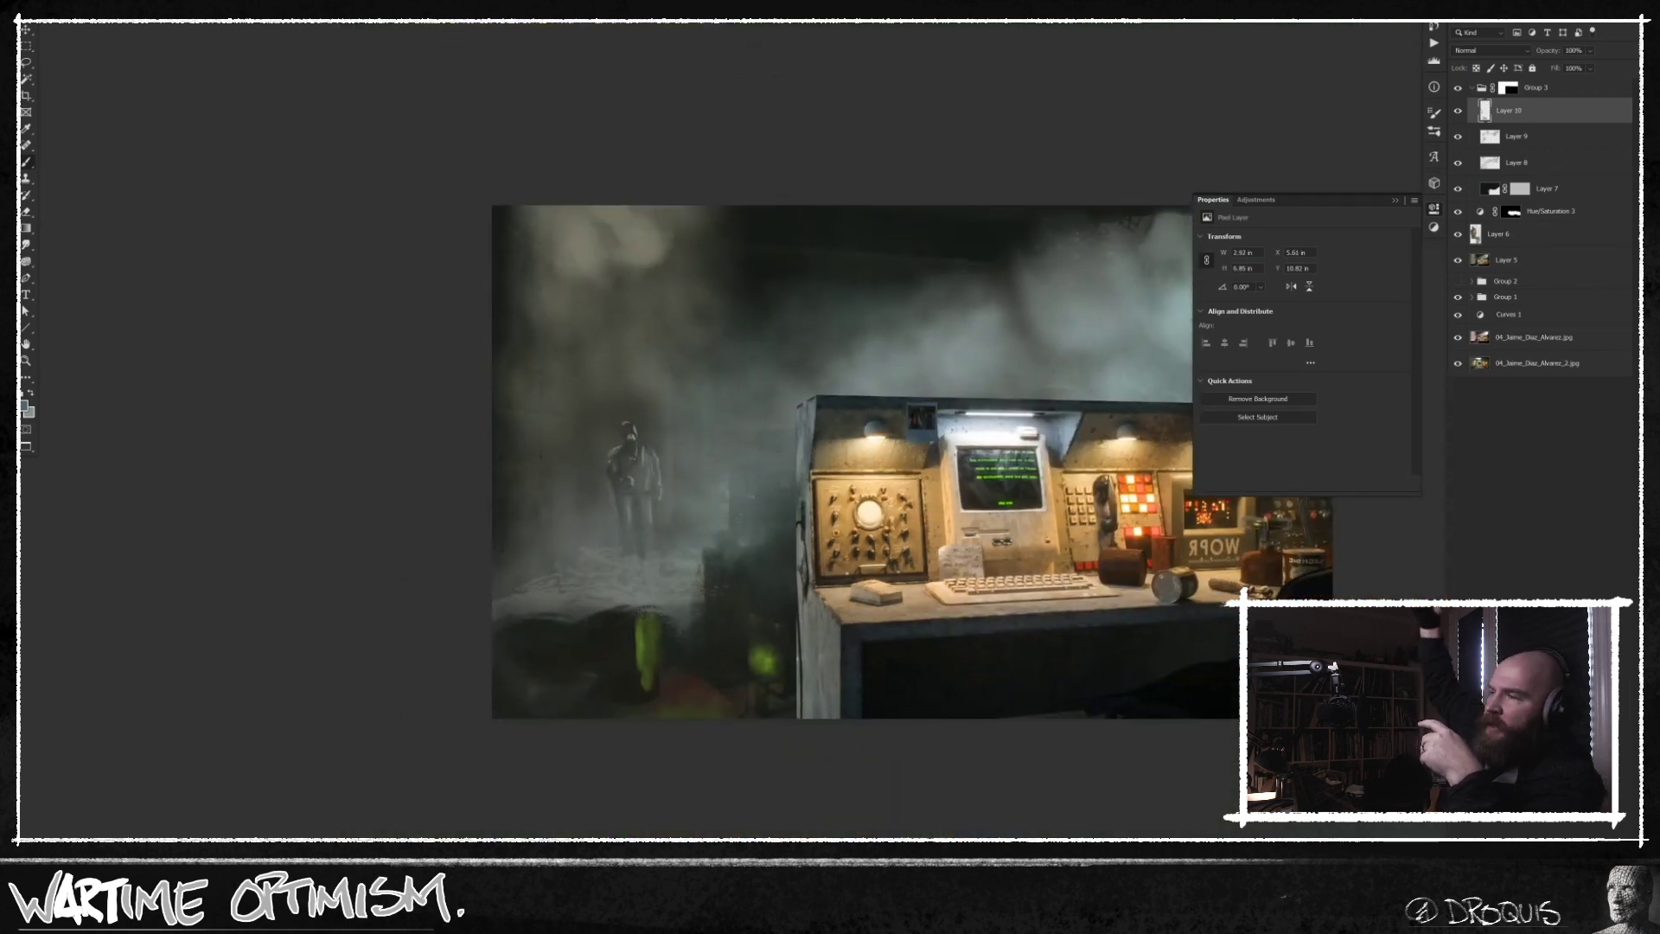
pyautogui.scroll(3, 594, 437)
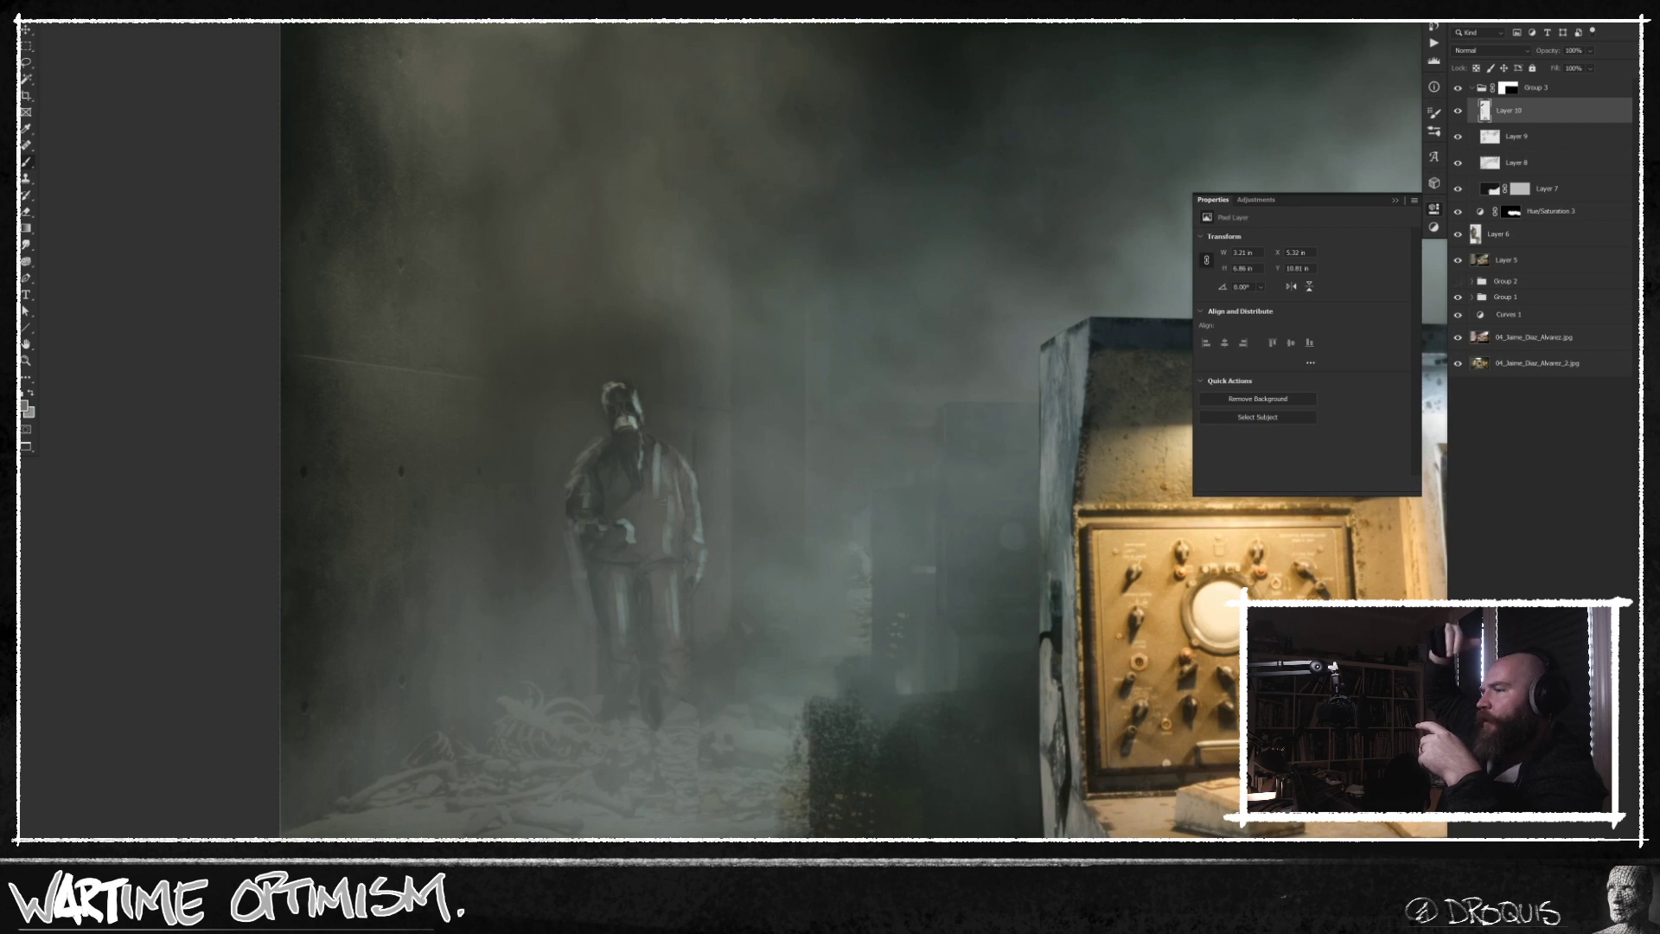
pyautogui.click(627, 463)
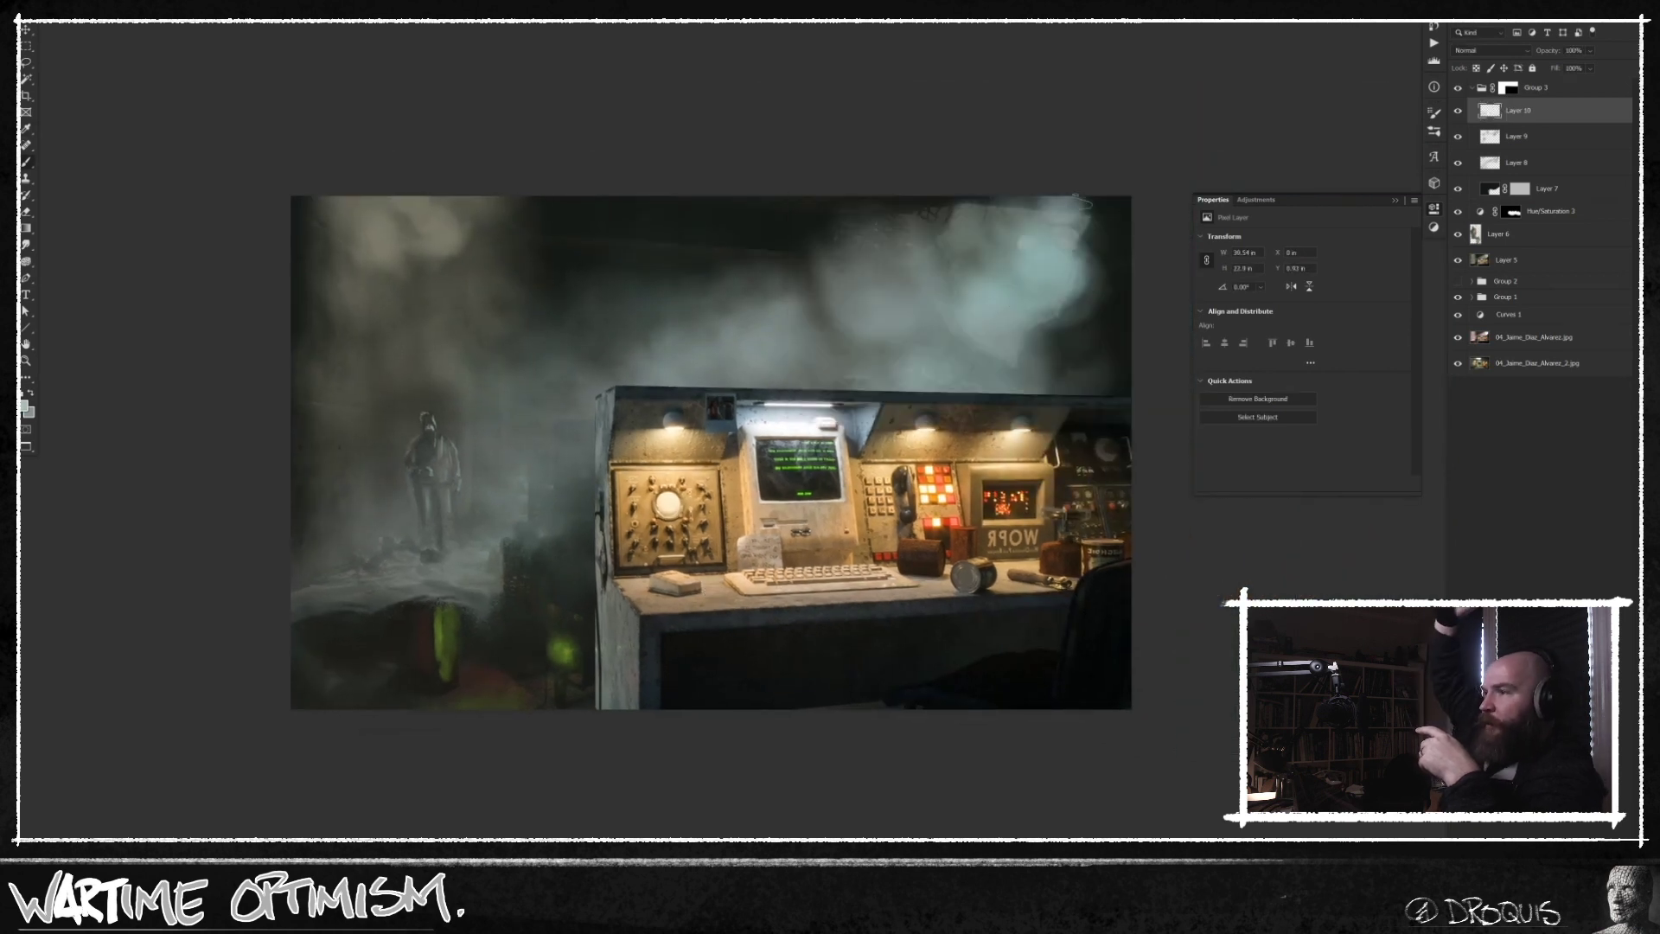
pyautogui.keyDown('alt'); pyautogui.click(1457, 337); pyautogui.keyUp('alt')
pyautogui.keyDown('alt'); pyautogui.click(1458, 337); pyautogui.keyUp('alt')
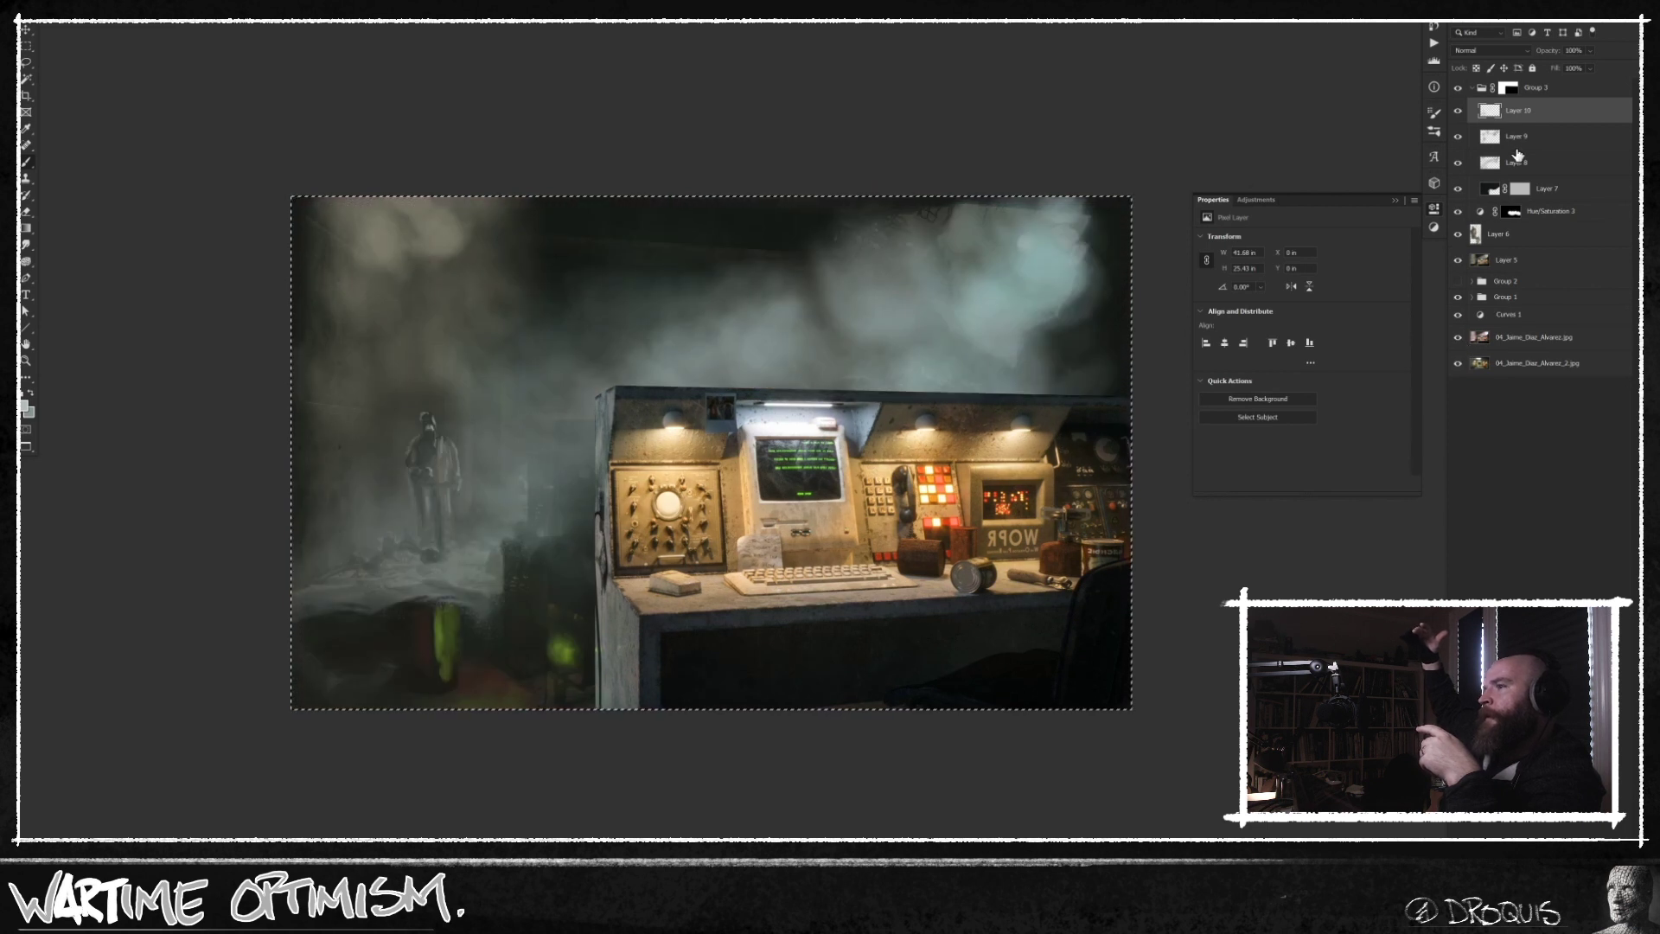
# Step: Paste the pink render as Layer 11, apply Levels 58/1.00/205, and desaturate it
pyautogui.hotkey('ctrl', 'v')
pyautogui.hotkey('ctrl', 'l')
pyautogui.moveTo(907, 35); pyautogui.dragTo(1116, 35)
pyautogui.moveTo(1076, 178); pyautogui.dragTo(1116, 185)
pyautogui.press('Return')
pyautogui.hotkey('ctrl', 'u')
pyautogui.press('Return')
# Step: Blend it in Screen mode, mask in the upper-right light beam, and lower opacity to 32%
pyautogui.click(1489, 50)
pyautogui.click(1460, 159)
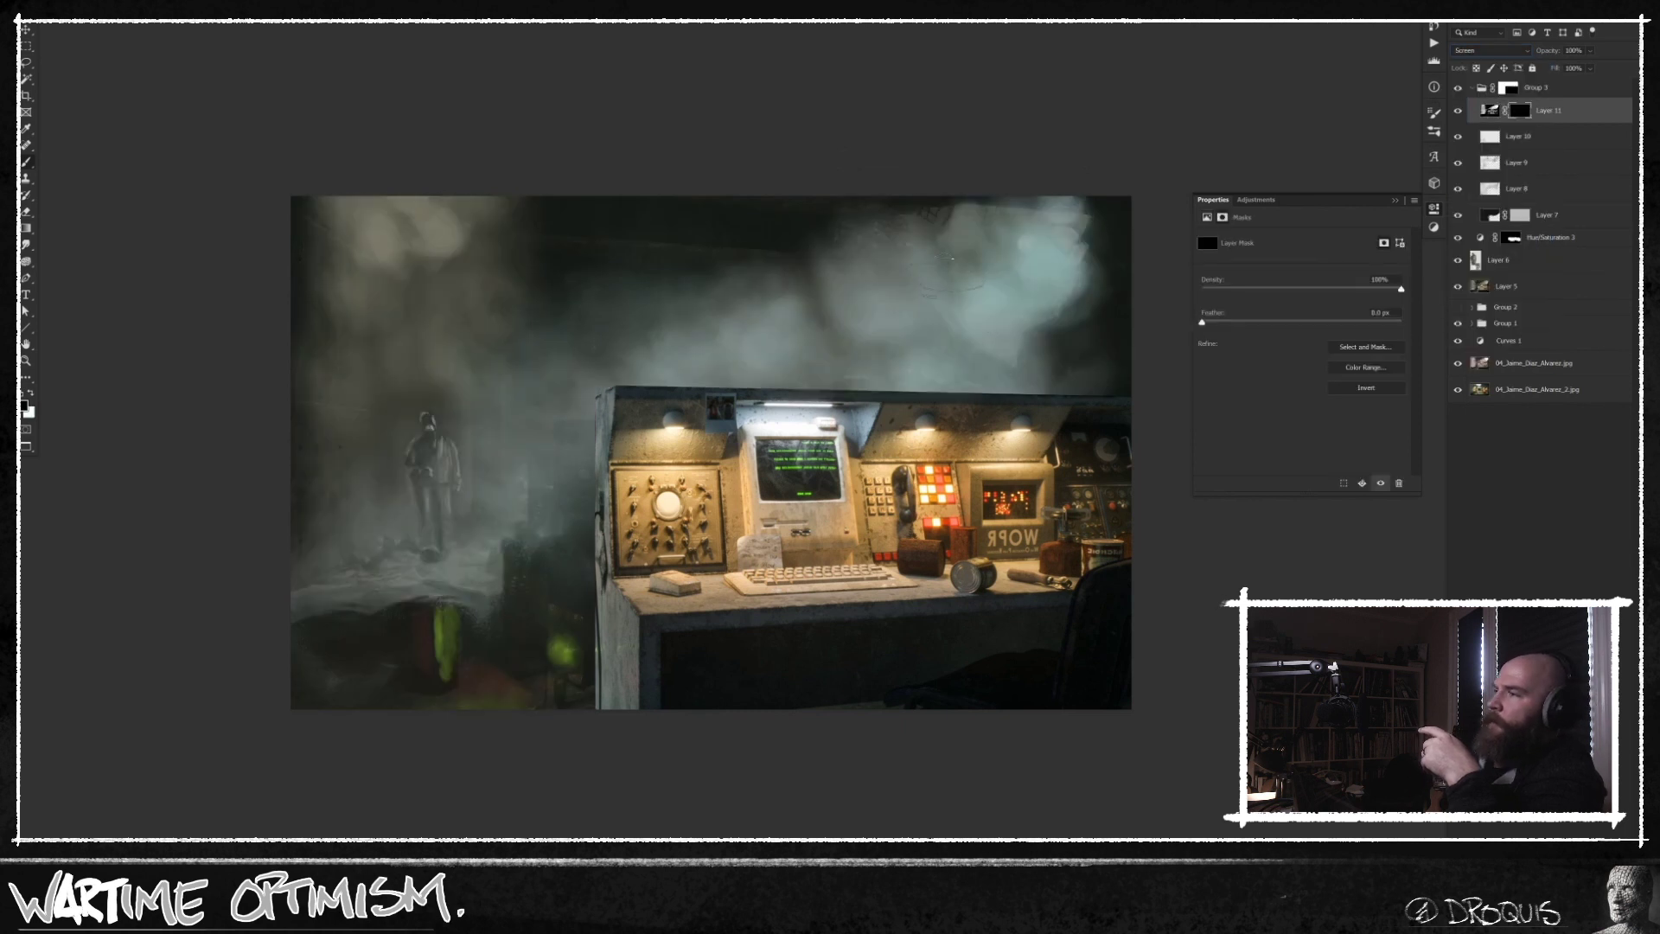
pyautogui.moveTo(1083, 256)
pyautogui.mouseDown()
pyautogui.moveTo(822, 277)
pyautogui.moveTo(1024, 242)
pyautogui.moveTo(770, 443)
pyautogui.mouseUp()
pyautogui.hotkey('ctrl', 'd')
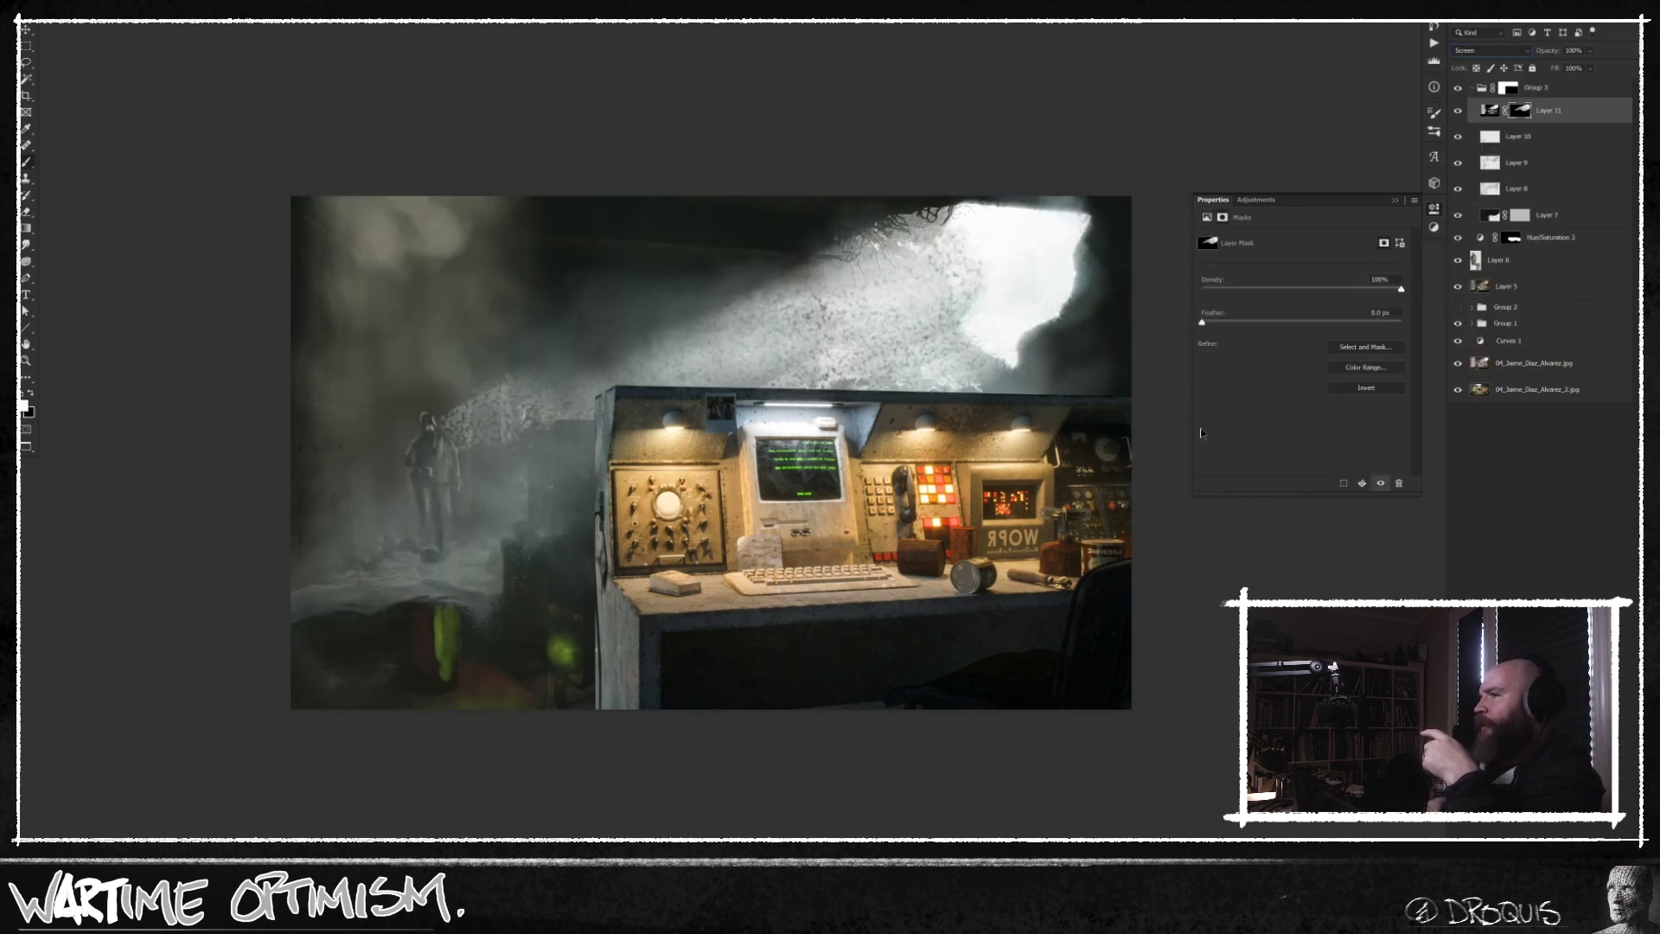
pyautogui.moveTo(1547, 50); pyautogui.dragTo(1294, 68)
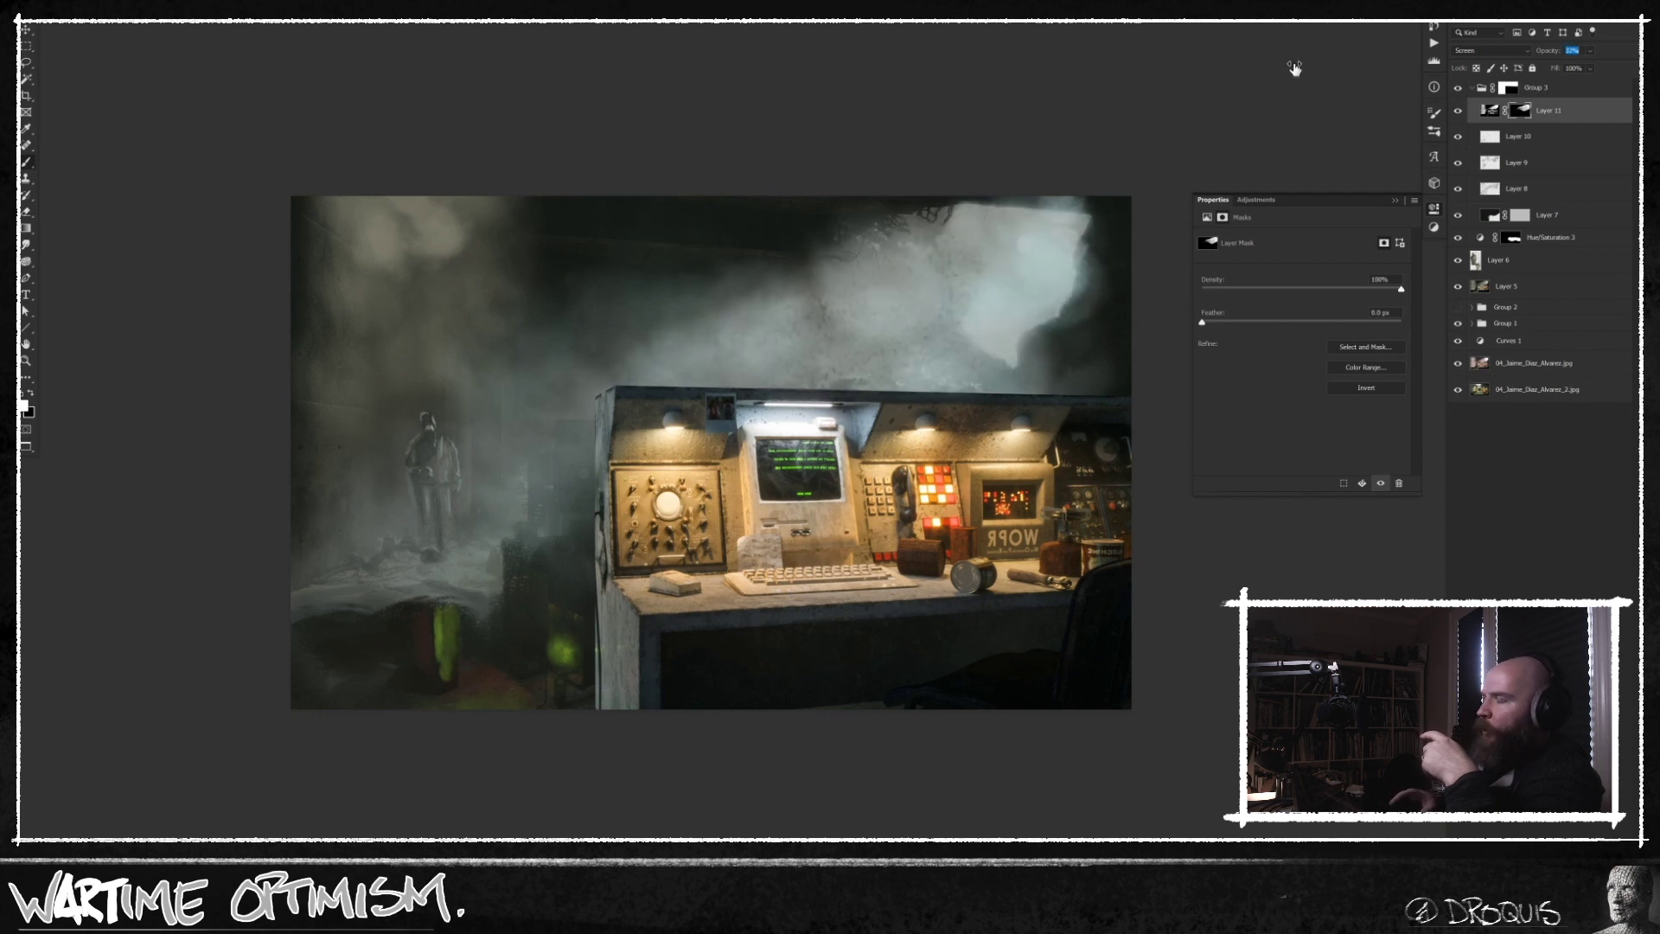
pyautogui.hotkey('ctrl', '-')
# Step: Compare with and without the light beam, flip the view, and add a new layer above it
pyautogui.click(1458, 110)
pyautogui.click(1458, 110)
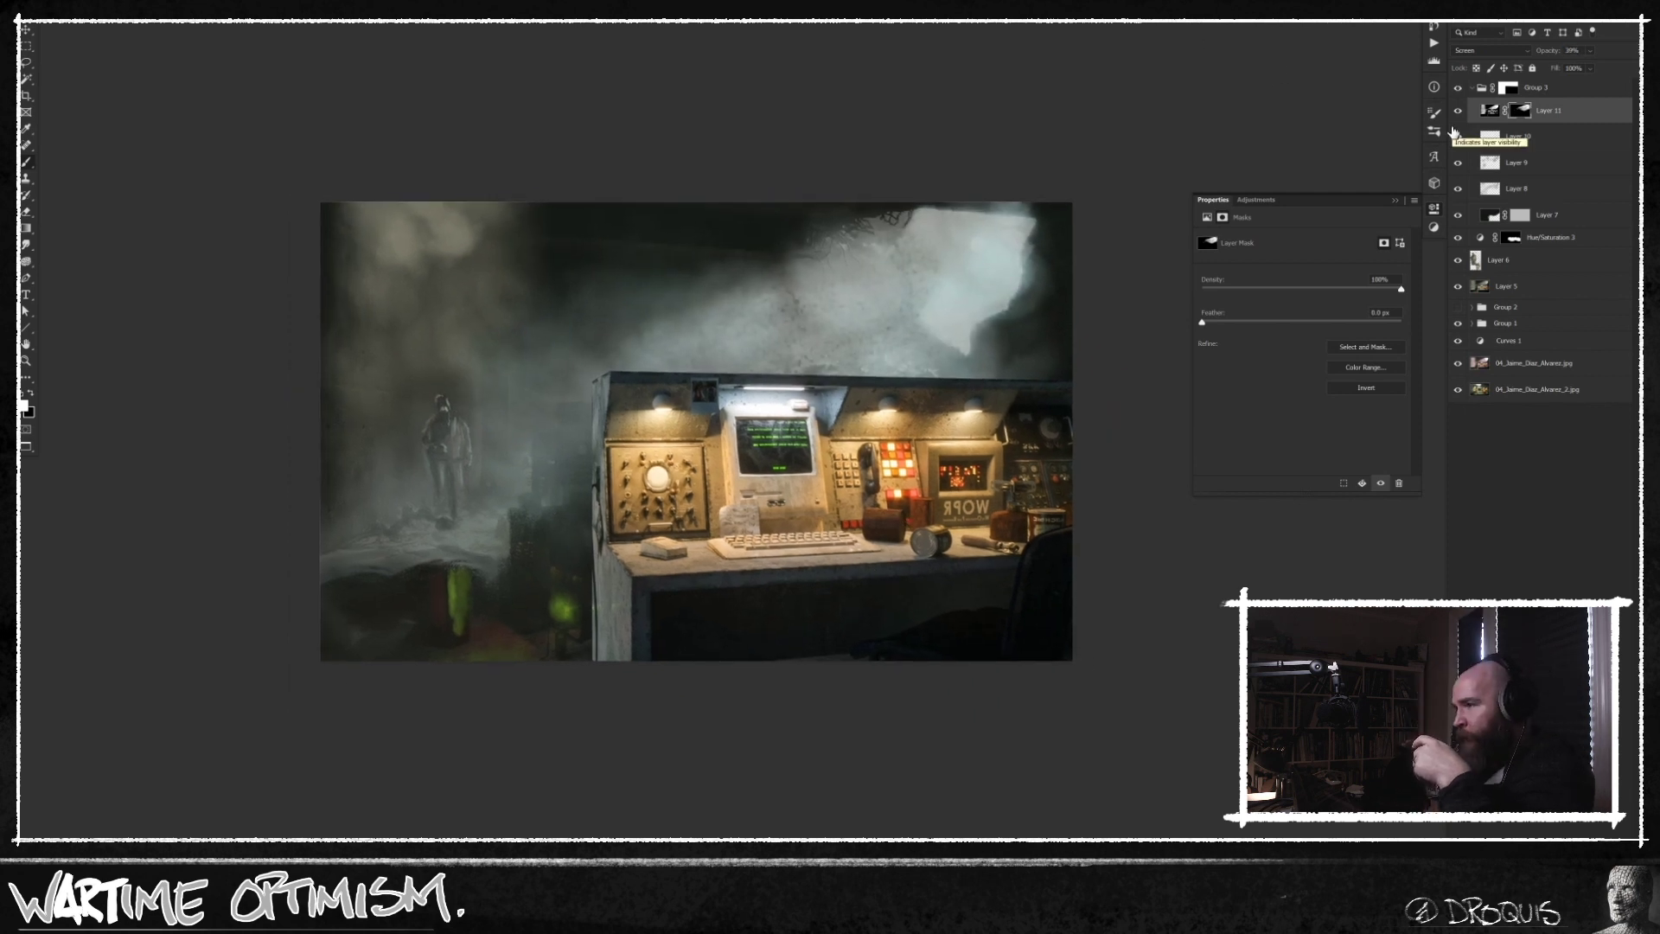
pyautogui.hotkey('ctrl', 'shift', 'h')
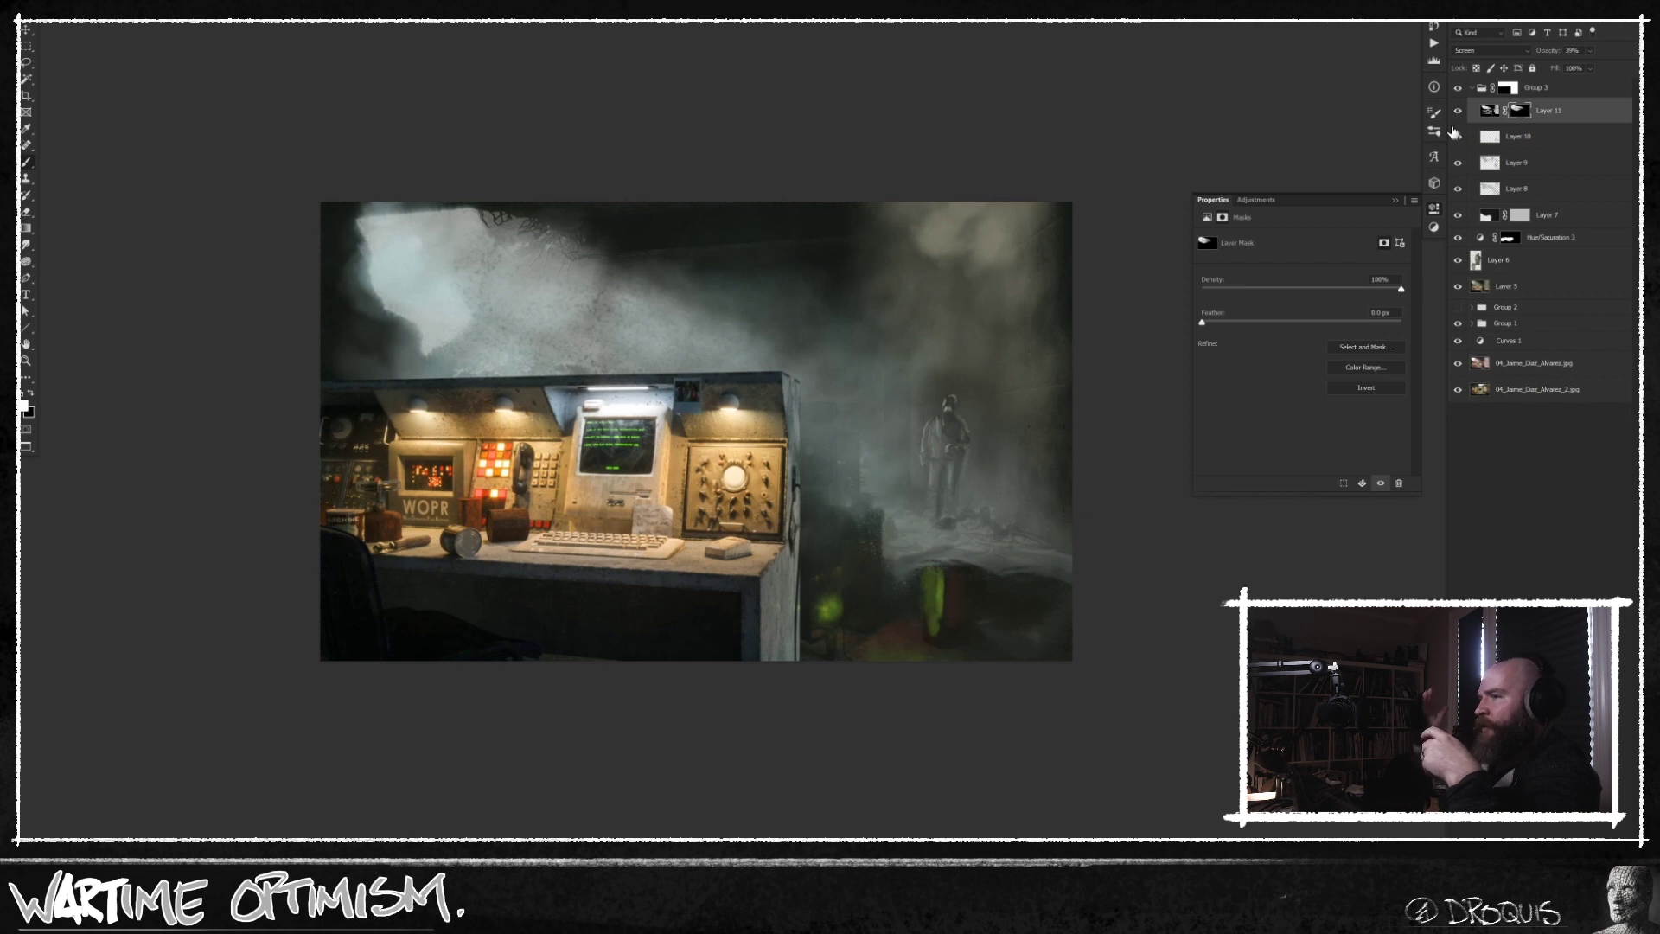
pyautogui.hotkey('ctrl', 'shift', 'alt', 'n')
pyautogui.scroll(2, 960, 477)
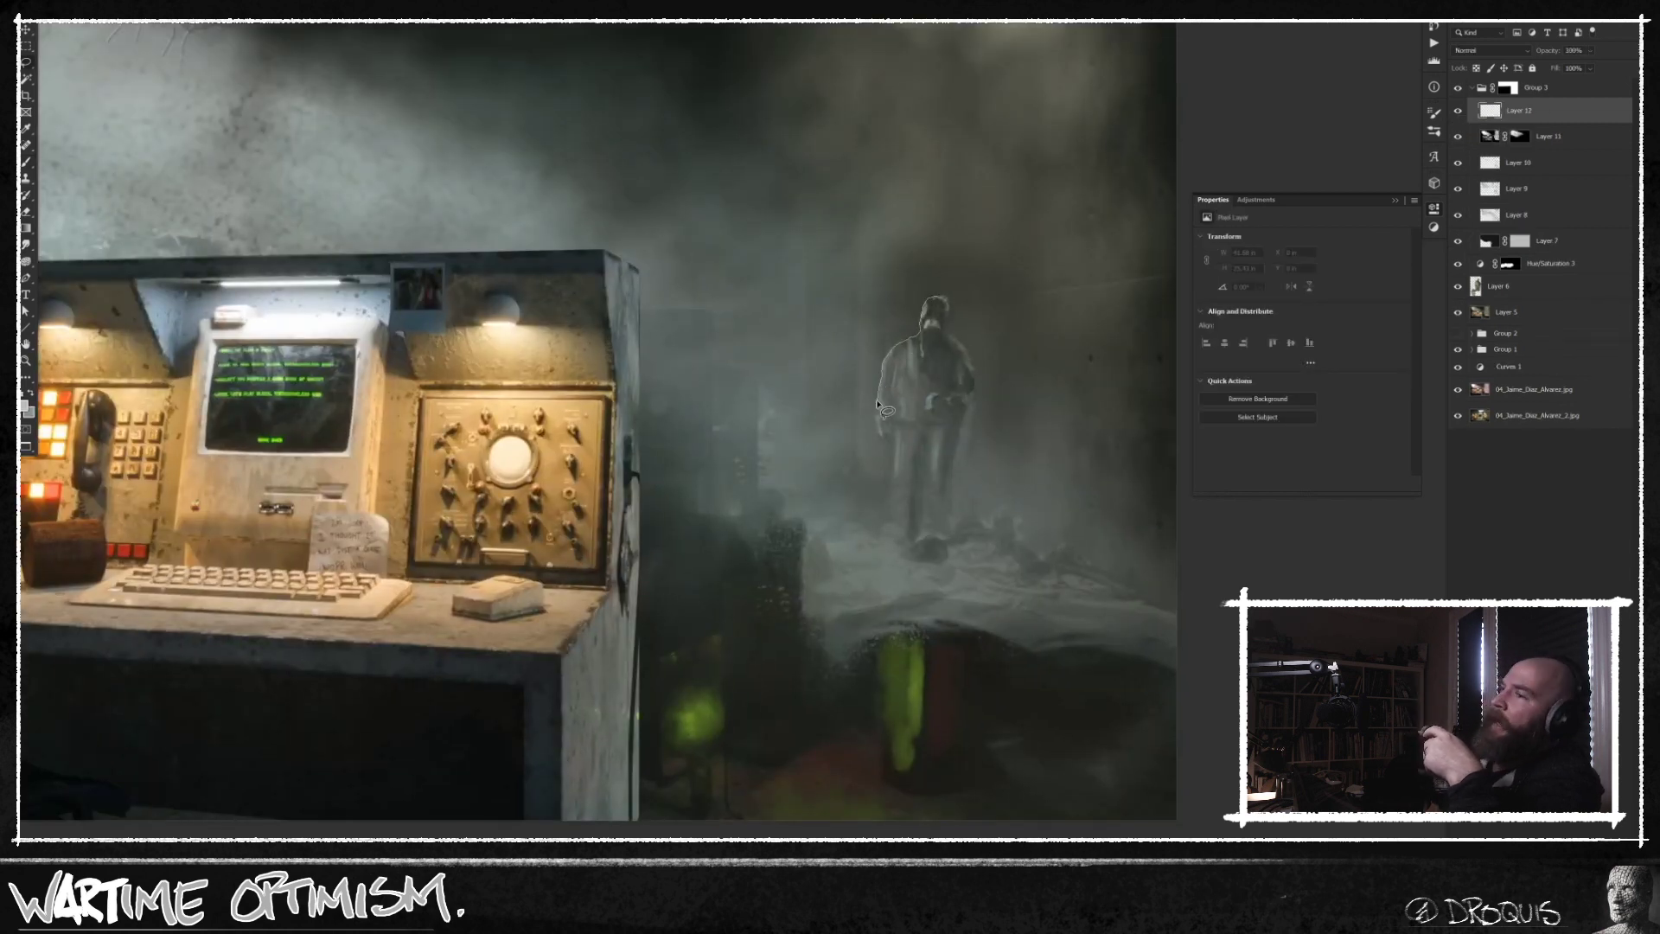
# Step: Lasso around the distant figure and mask Layer 12 to that selection
pyautogui.moveTo(886, 519)
pyautogui.mouseDown()
pyautogui.moveTo(839, 99)
pyautogui.moveTo(962, 348)
pyautogui.mouseUp()
pyautogui.moveTo(969, 435)
pyautogui.mouseDown()
pyautogui.moveTo(946, 527)
pyautogui.moveTo(1124, 104)
pyautogui.moveTo(864, 77)
pyautogui.mouseUp()
pyautogui.scroll(-2, 1016, 476)
pyautogui.hotkey('ctrl', 'shift', 'm')
pyautogui.keyDown('alt'); pyautogui.click(1520, 110); pyautogui.keyUp('alt')
pyautogui.keyDown('alt'); pyautogui.click(1520, 109); pyautogui.keyUp('alt')
# Step: Paint extra fog dabs and strokes around the distant figure on Layer 12
pyautogui.click(1489, 116)
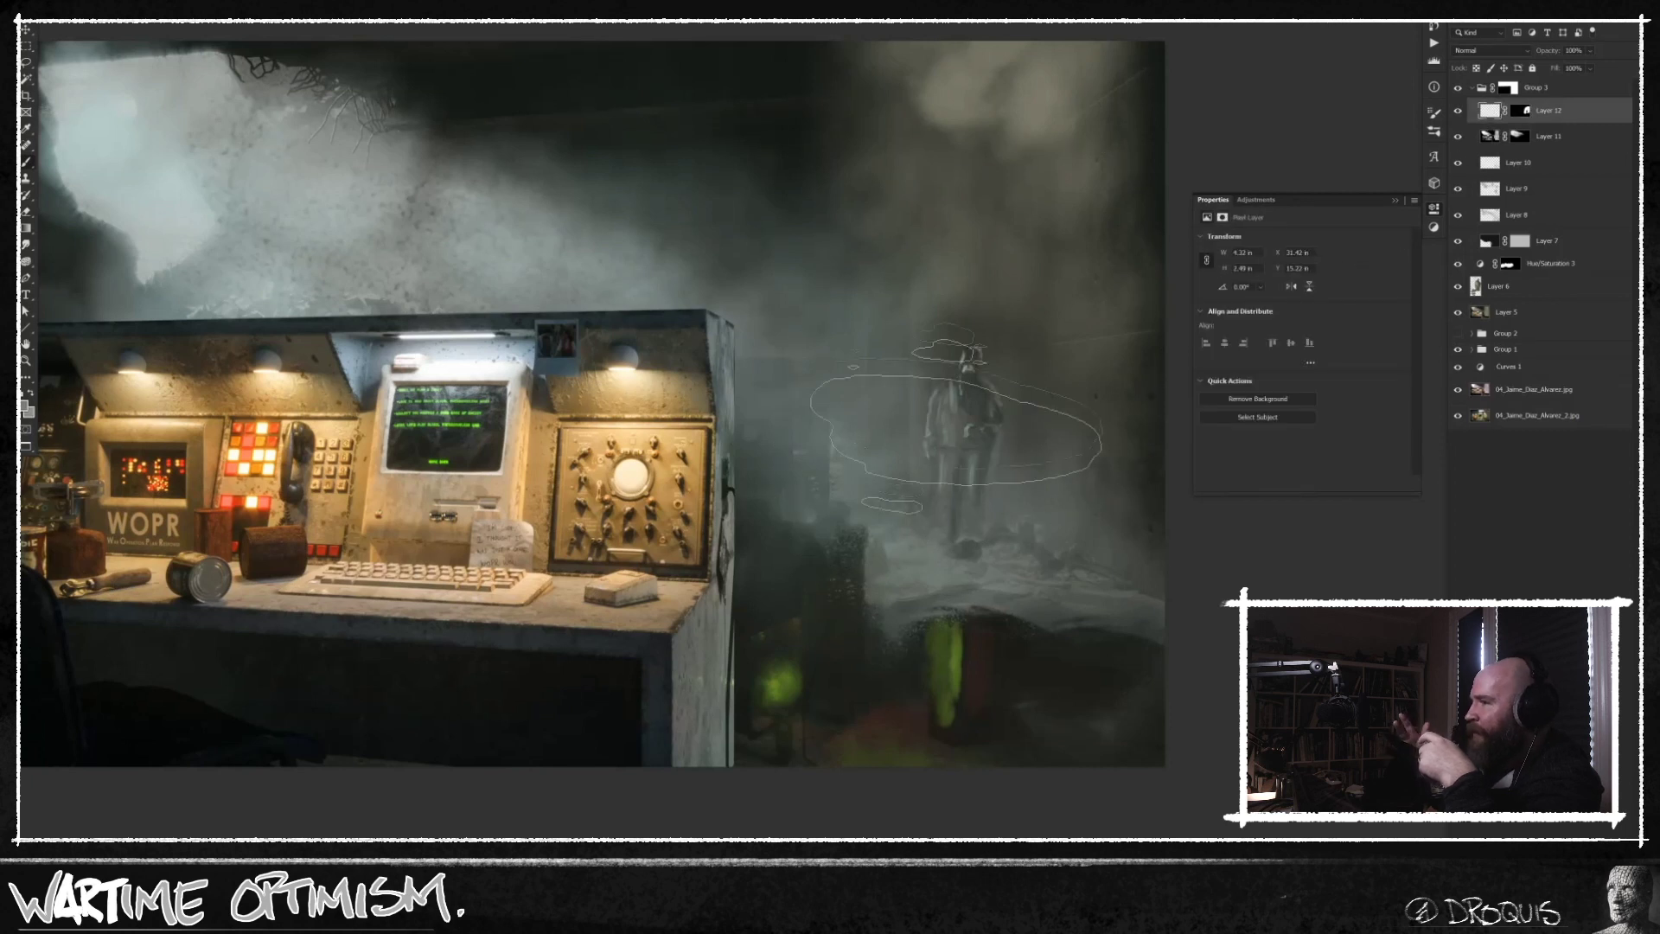
pyautogui.click(974, 286)
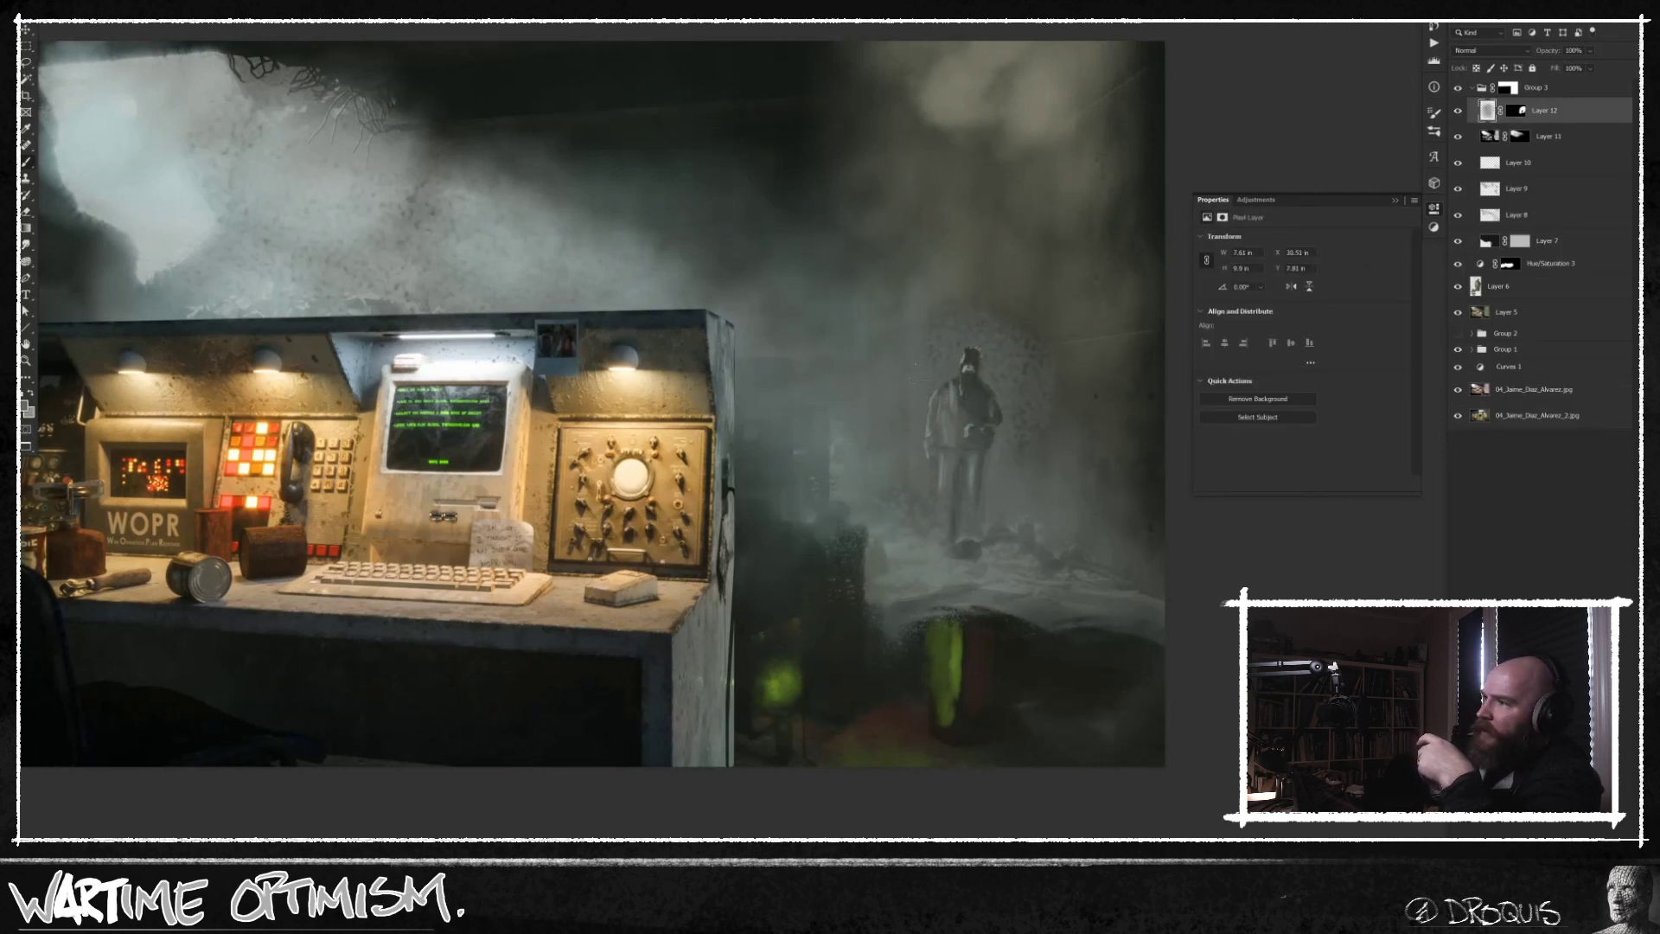
pyautogui.scroll(-2, 872, 275)
pyautogui.click(851, 380)
pyautogui.moveTo(948, 350)
pyautogui.mouseDown()
pyautogui.moveTo(985, 363)
pyautogui.moveTo(990, 346)
pyautogui.mouseUp()
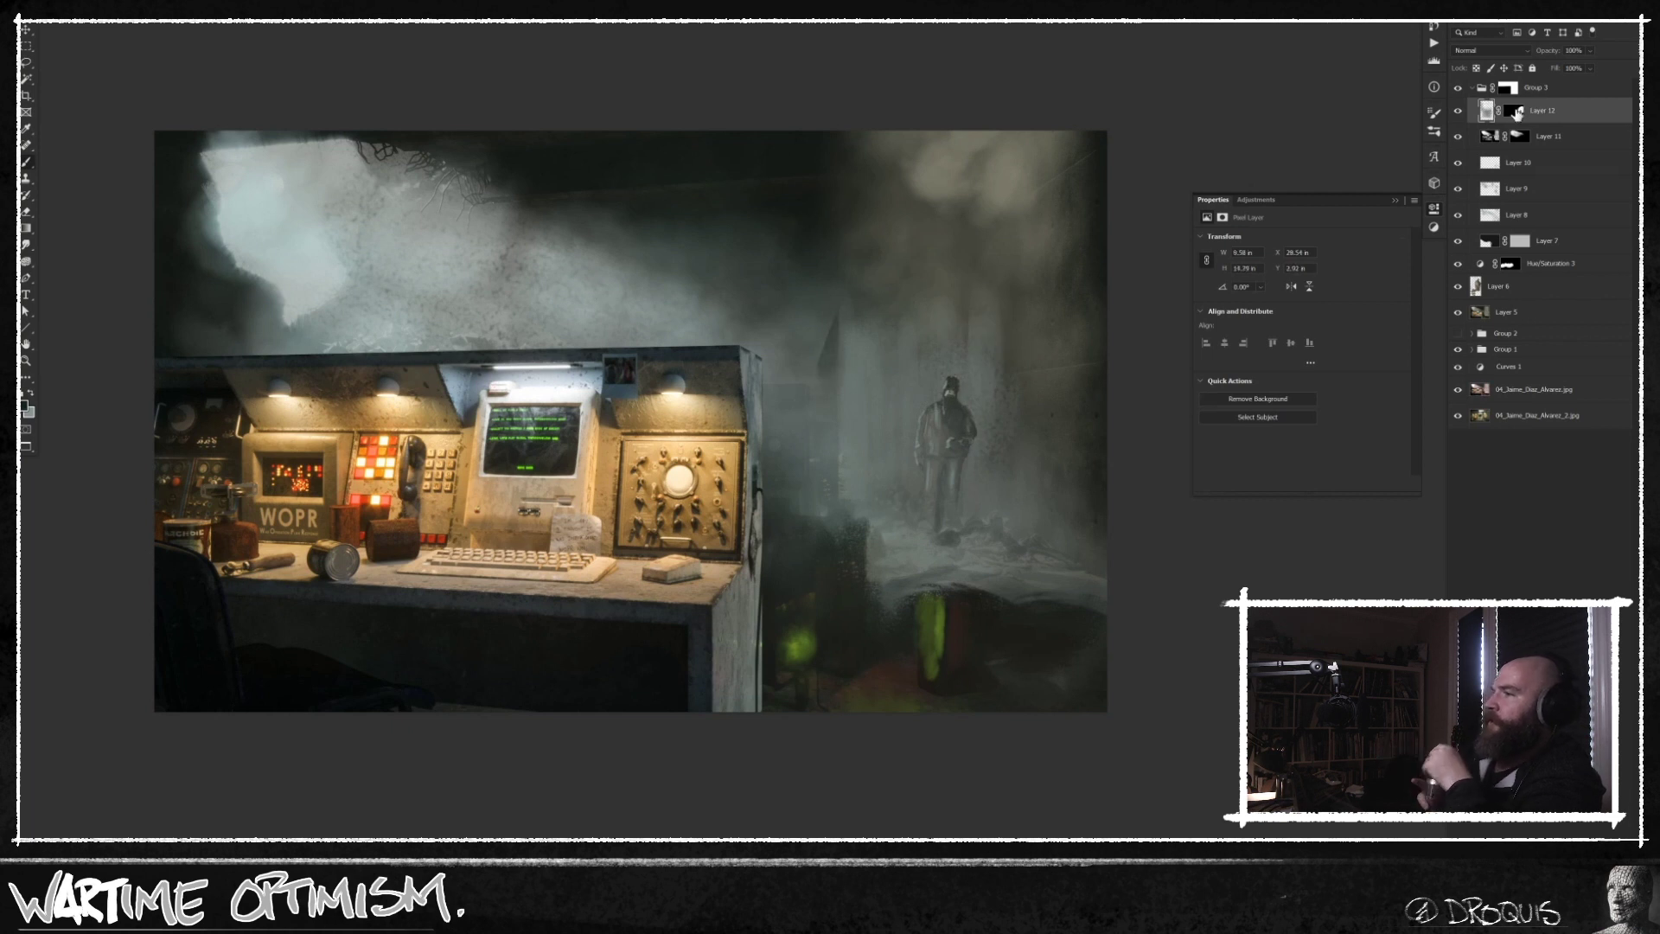
# Step: Fill a lassoed left region of Layer 12's mask with white, then add a new layer
pyautogui.keyDown('alt'); pyautogui.click(1517, 114); pyautogui.keyUp('alt')
pyautogui.press('l')
pyautogui.moveTo(900, 563)
pyautogui.mouseDown()
pyautogui.moveTo(1123, 380)
pyautogui.moveTo(994, 407)
pyautogui.moveTo(923, 540)
pyautogui.mouseUp()
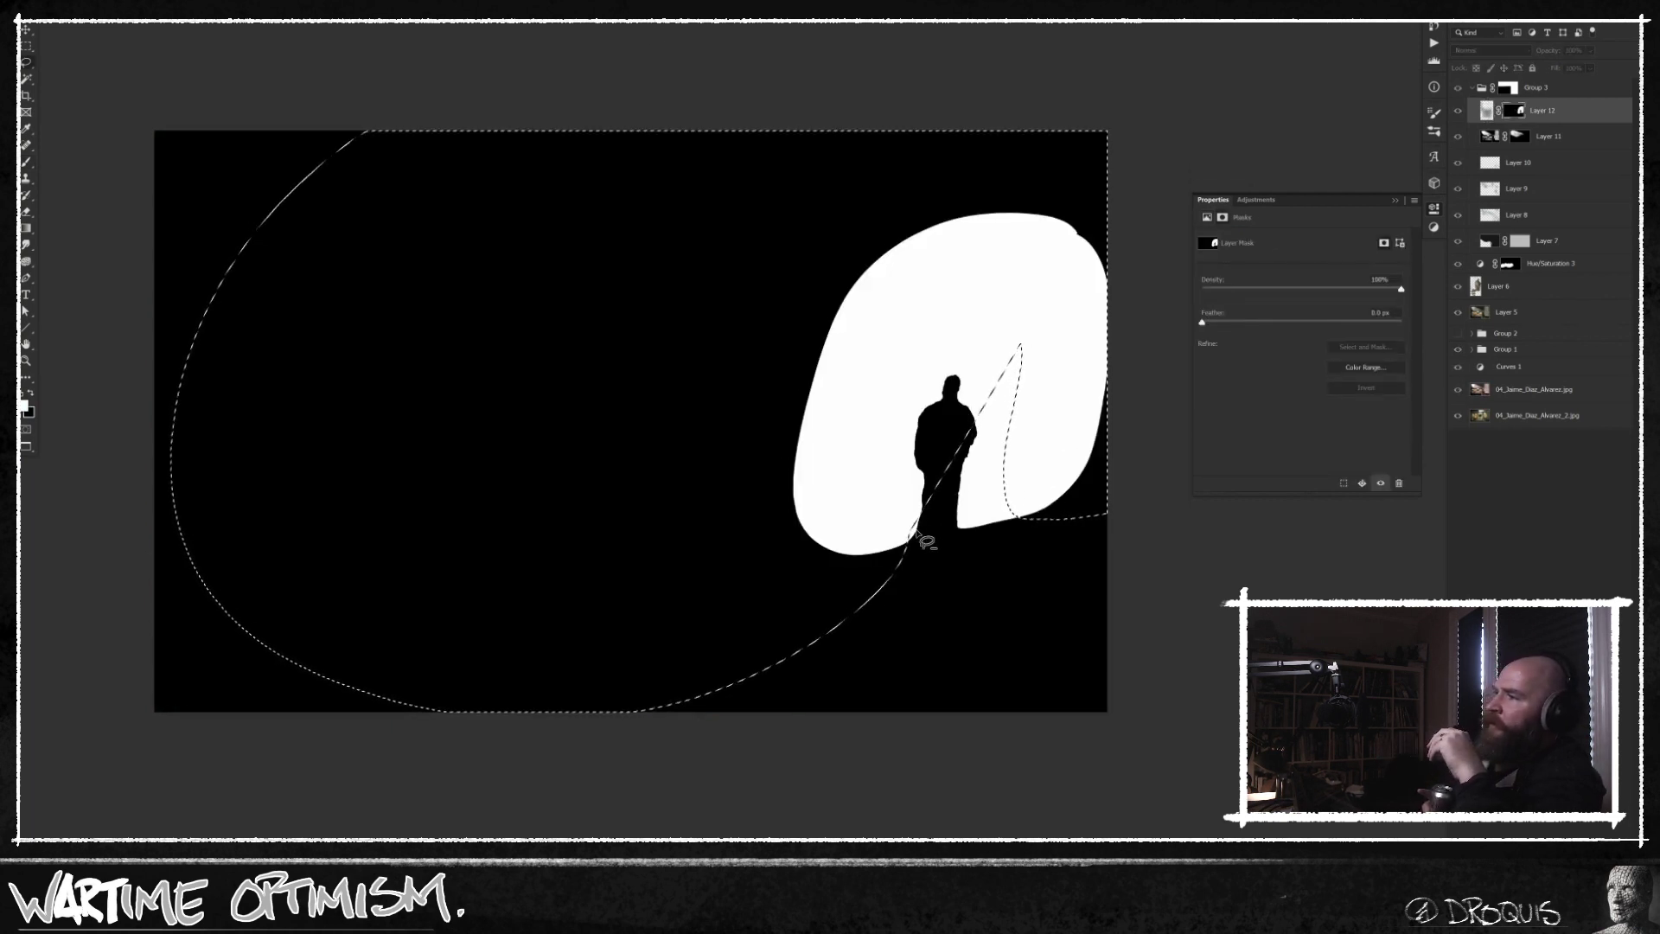
pyautogui.hotkey('alt', 'BackSpace')
pyautogui.hotkey('ctrl', 'd')
pyautogui.hotkey('ctrl', '2')
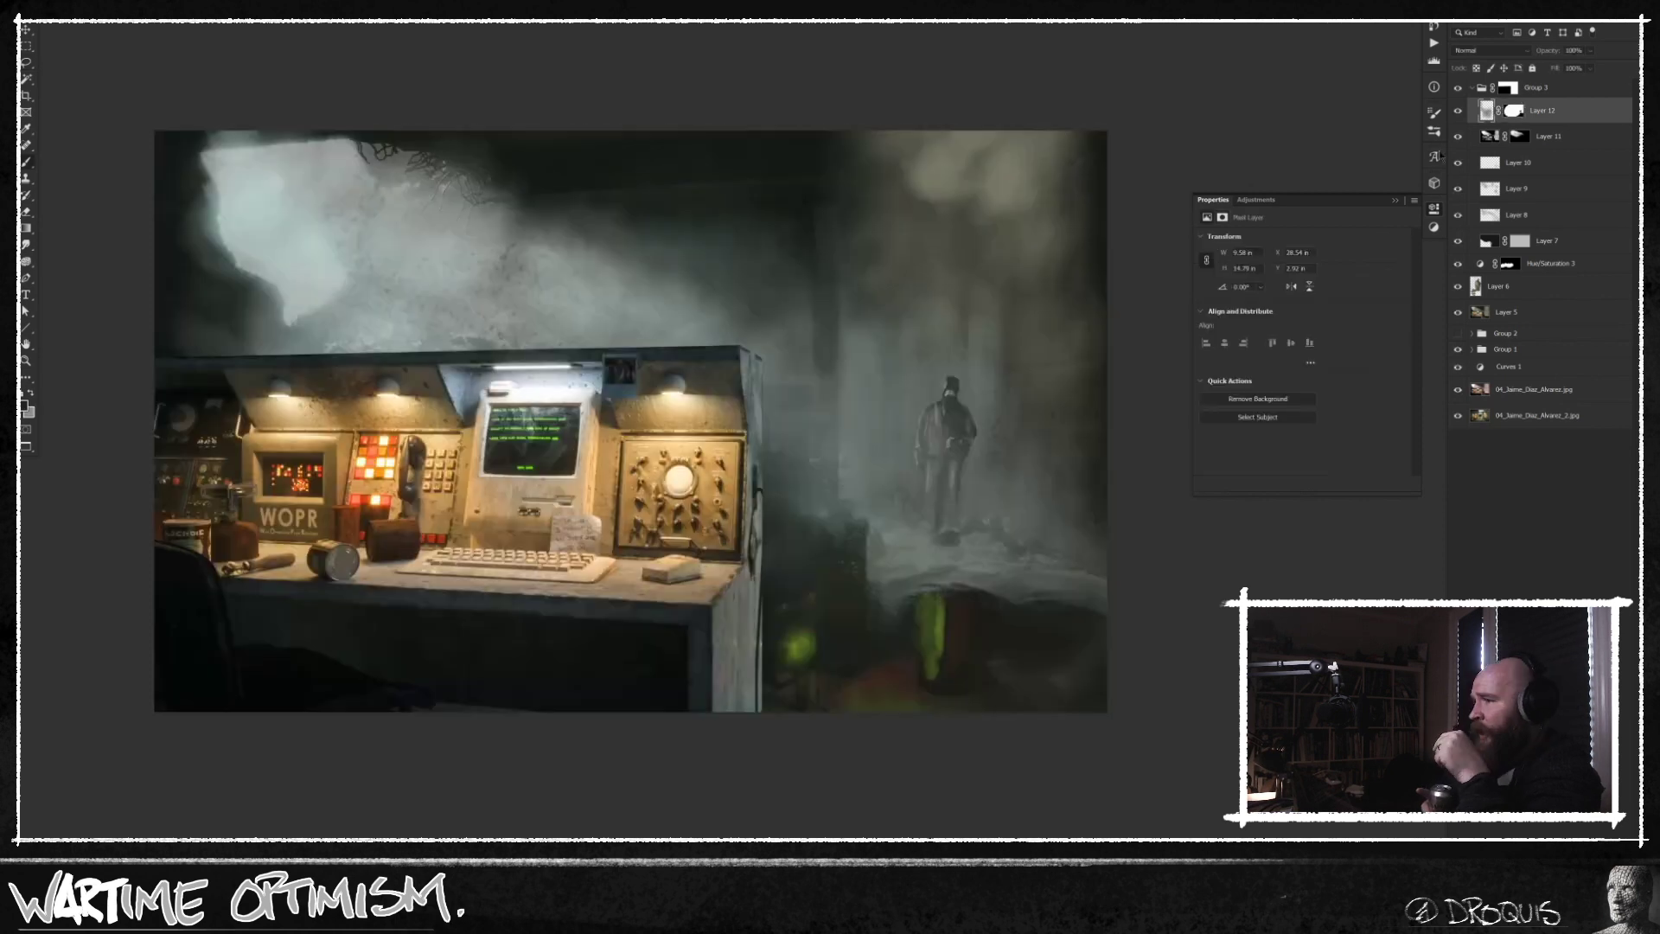
pyautogui.press('b')
pyautogui.scroll(-1, 997, 512)
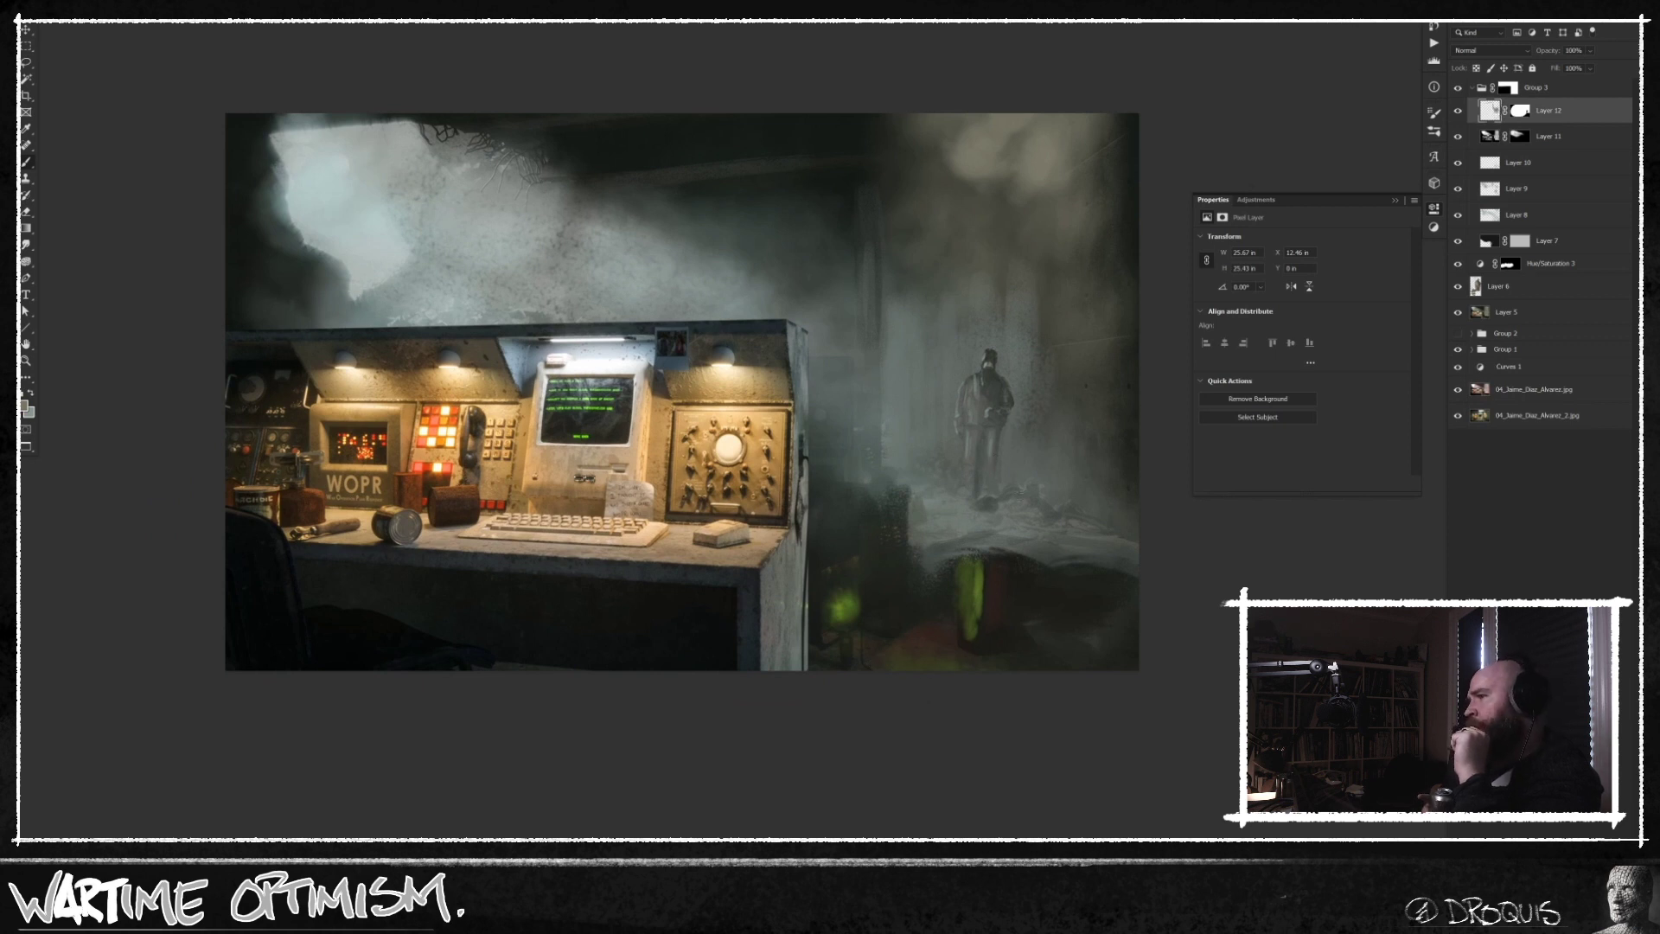
pyautogui.hotkey('ctrl', 'shift', 'alt', 'n')
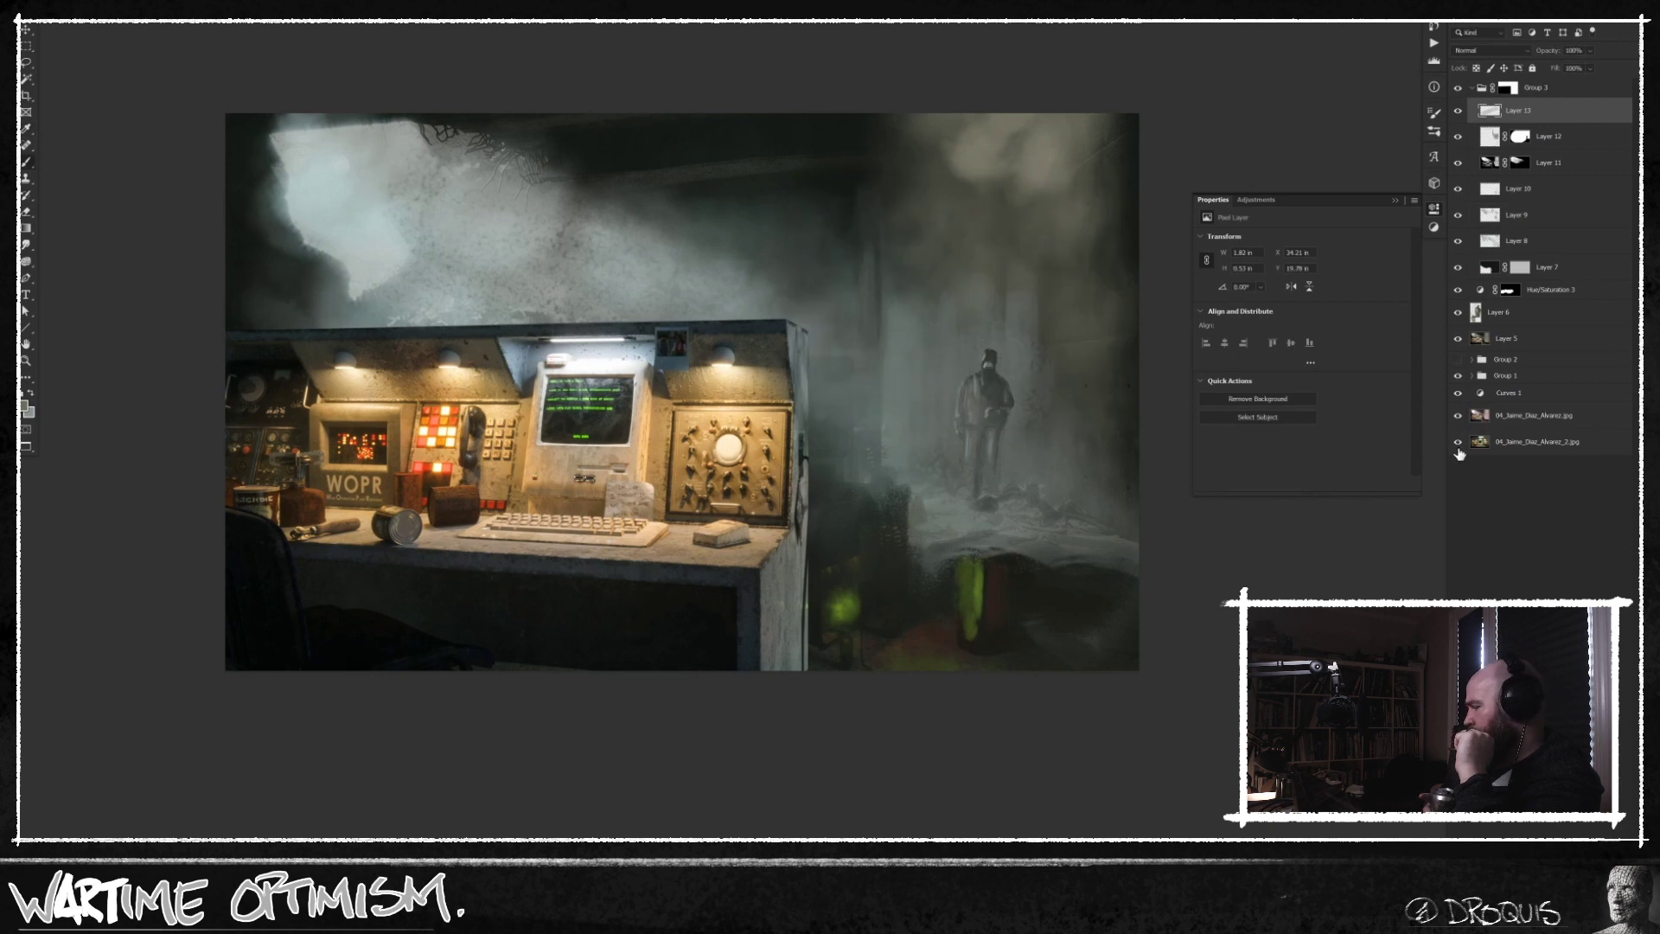
# Step: Brush faint haze near the lower-middle green glow, checking it against the original render
pyautogui.keyDown('alt'); pyautogui.click(1458, 416); pyautogui.keyUp('alt')
pyautogui.keyDown('alt'); pyautogui.click(1458, 422); pyautogui.keyUp('alt')
pyautogui.moveTo(1061, 598)
pyautogui.mouseDown()
pyautogui.moveTo(1010, 626)
pyautogui.moveTo(1030, 580)
pyautogui.moveTo(977, 618)
pyautogui.mouseUp()
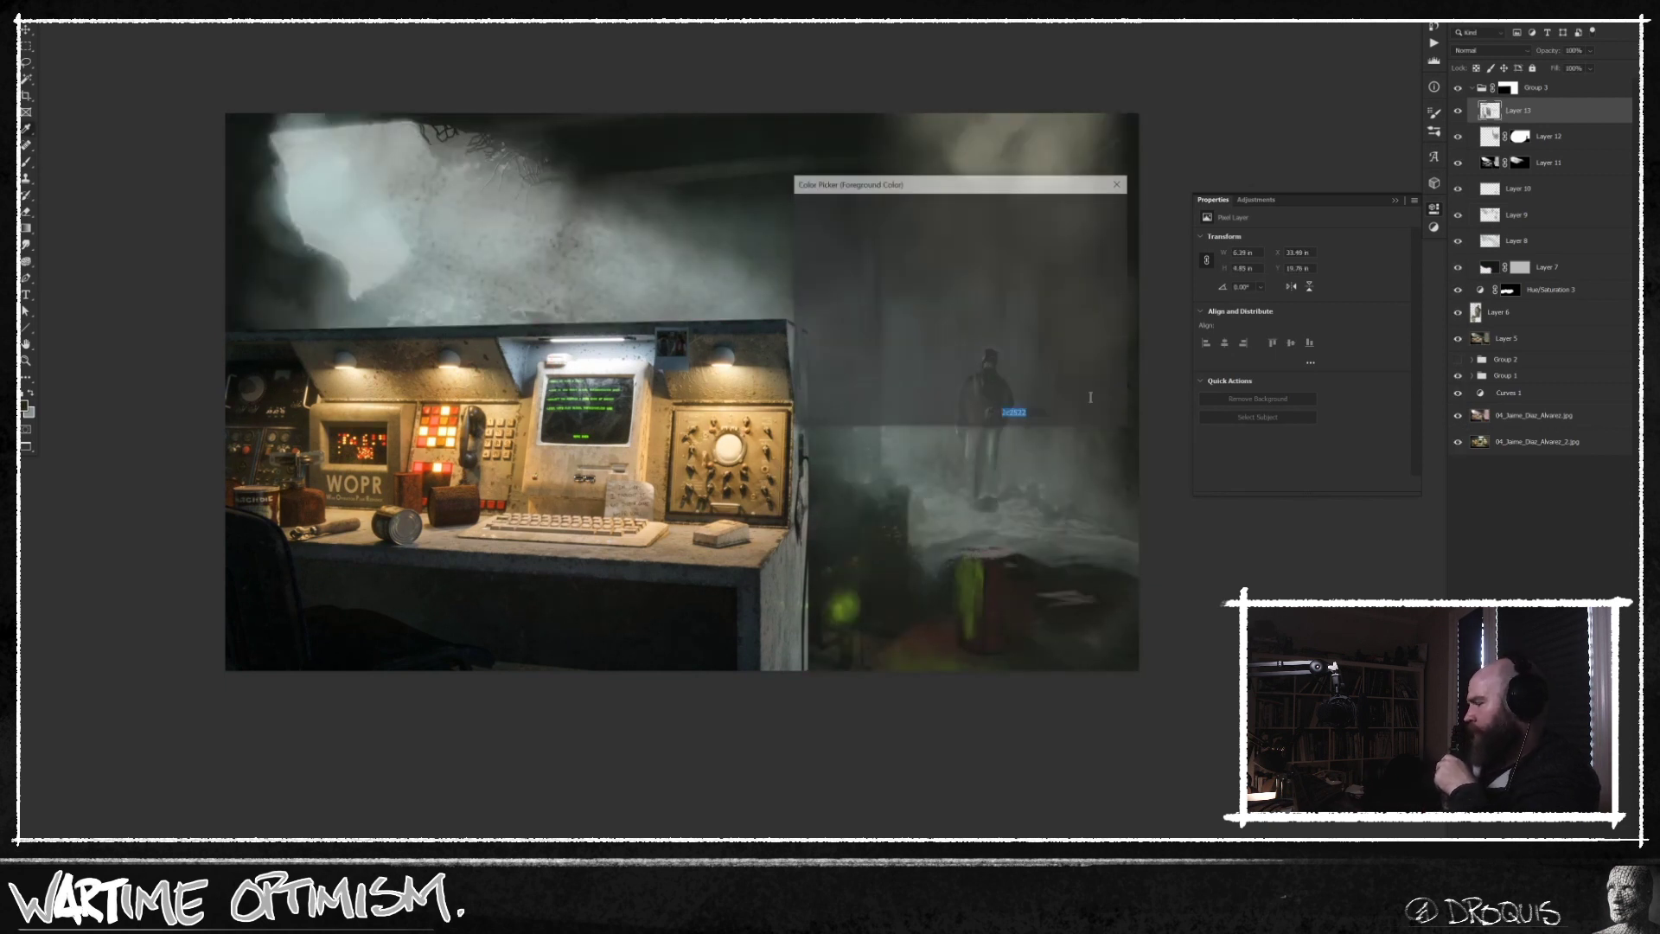
pyautogui.click(859, 600)
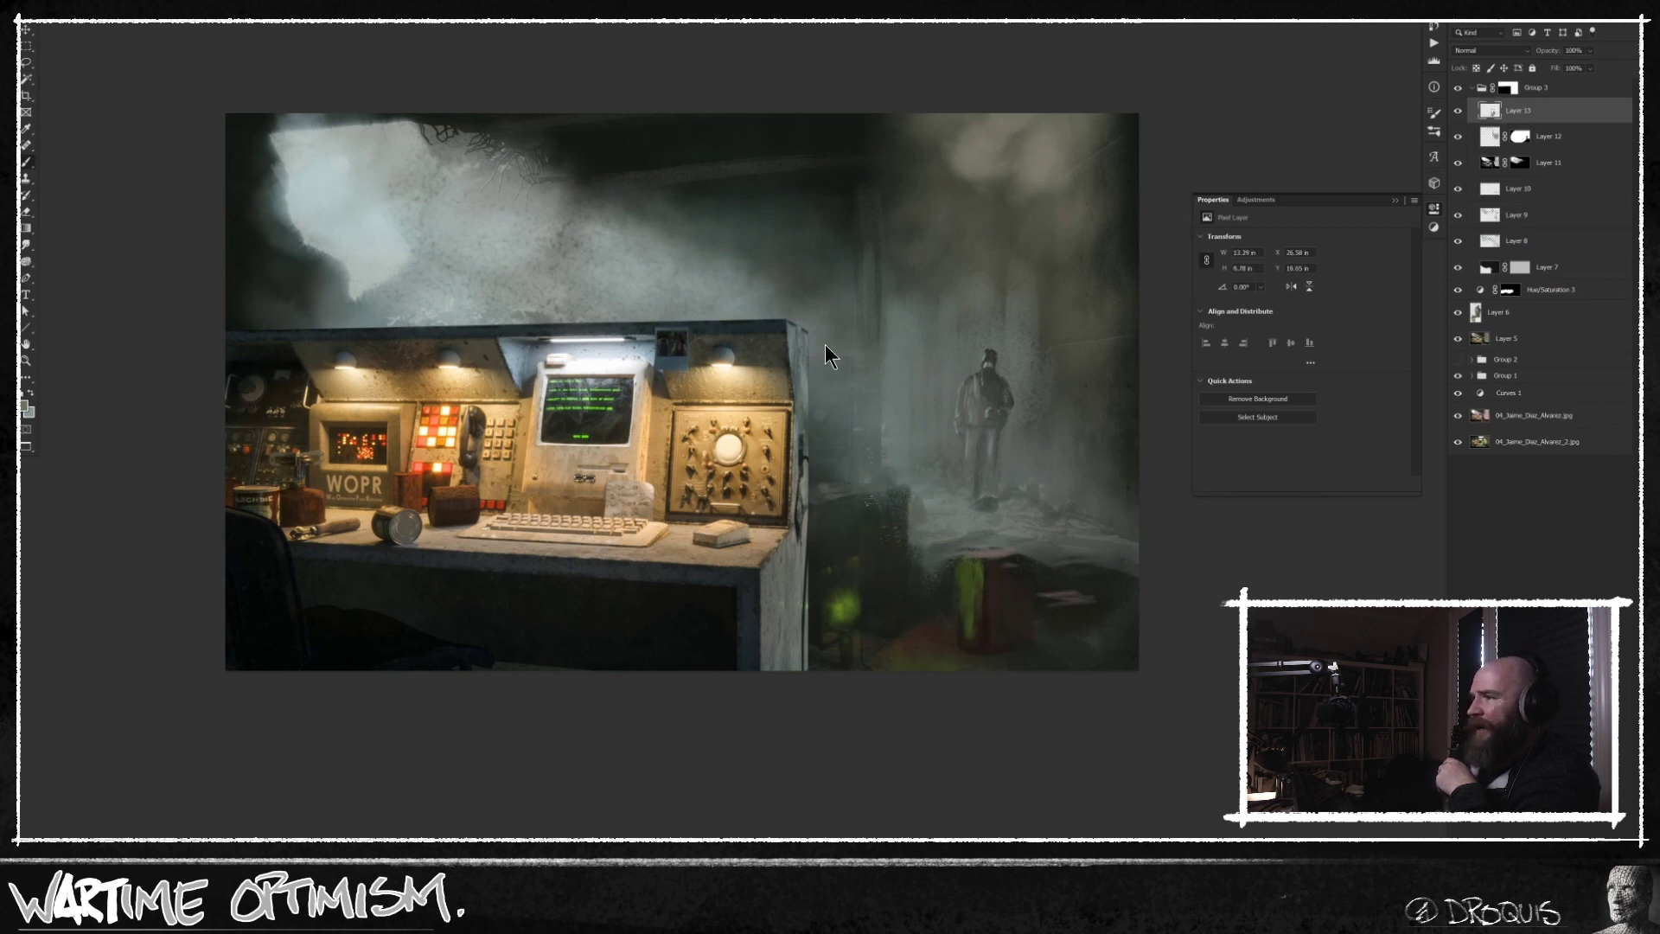
pyautogui.keyDown('alt'); pyautogui.click(1014, 600); pyautogui.keyUp('alt')
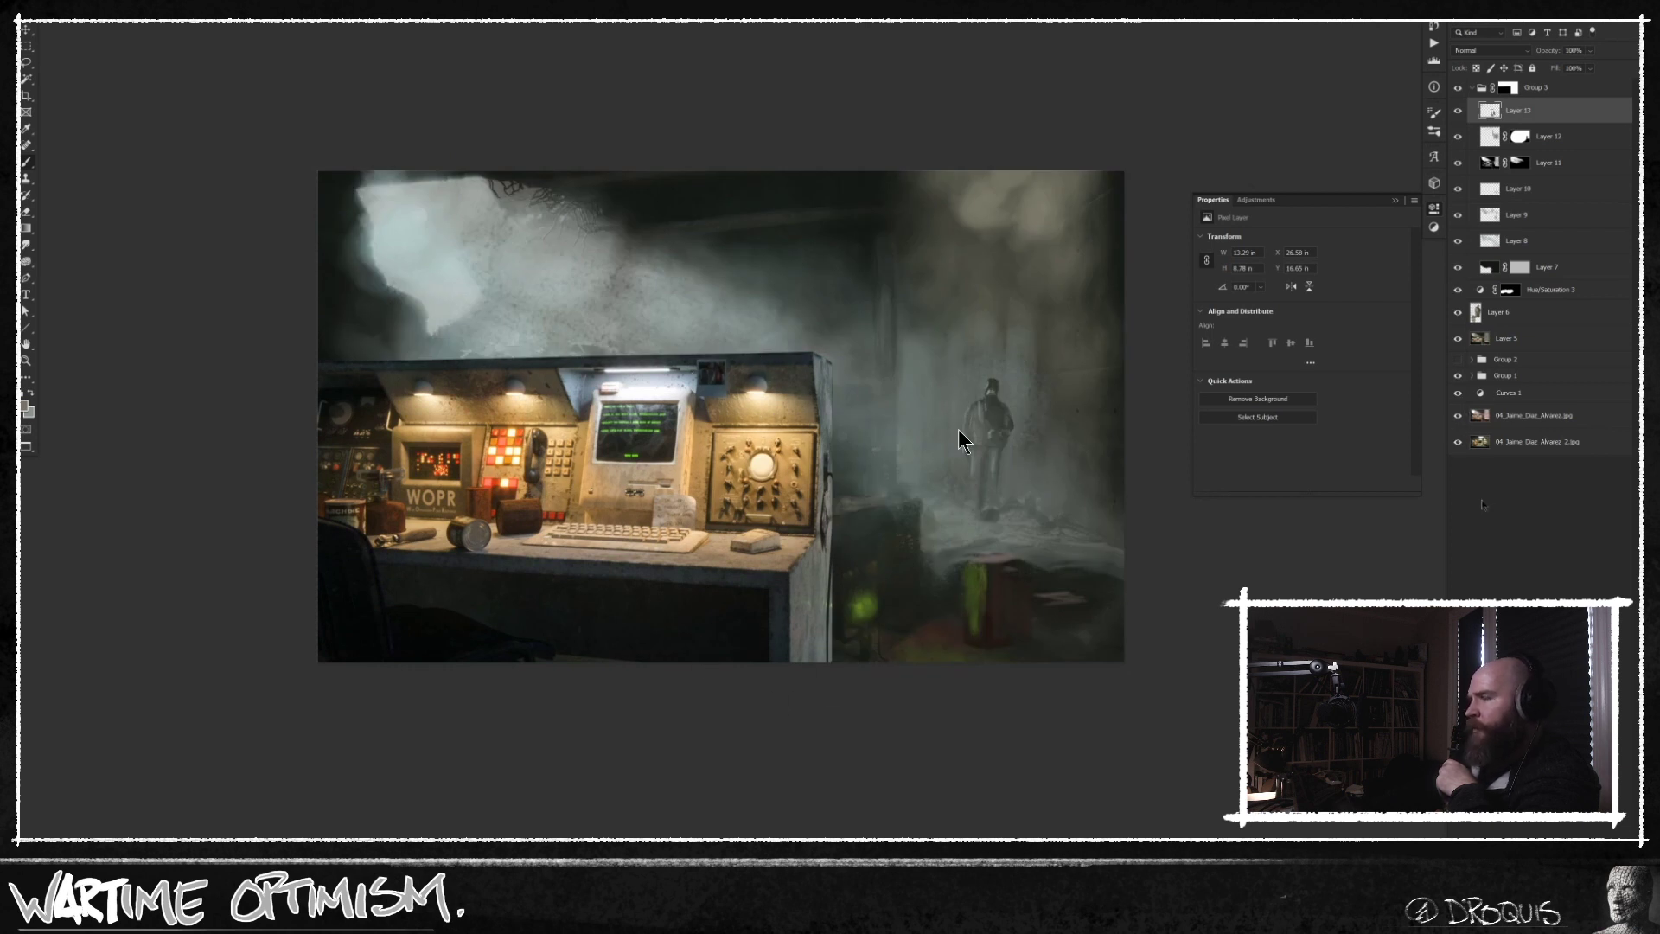
pyautogui.keyDown('alt'); pyautogui.click(1457, 417); pyautogui.keyUp('alt')
pyautogui.keyDown('alt'); pyautogui.click(1458, 416); pyautogui.keyUp('alt')
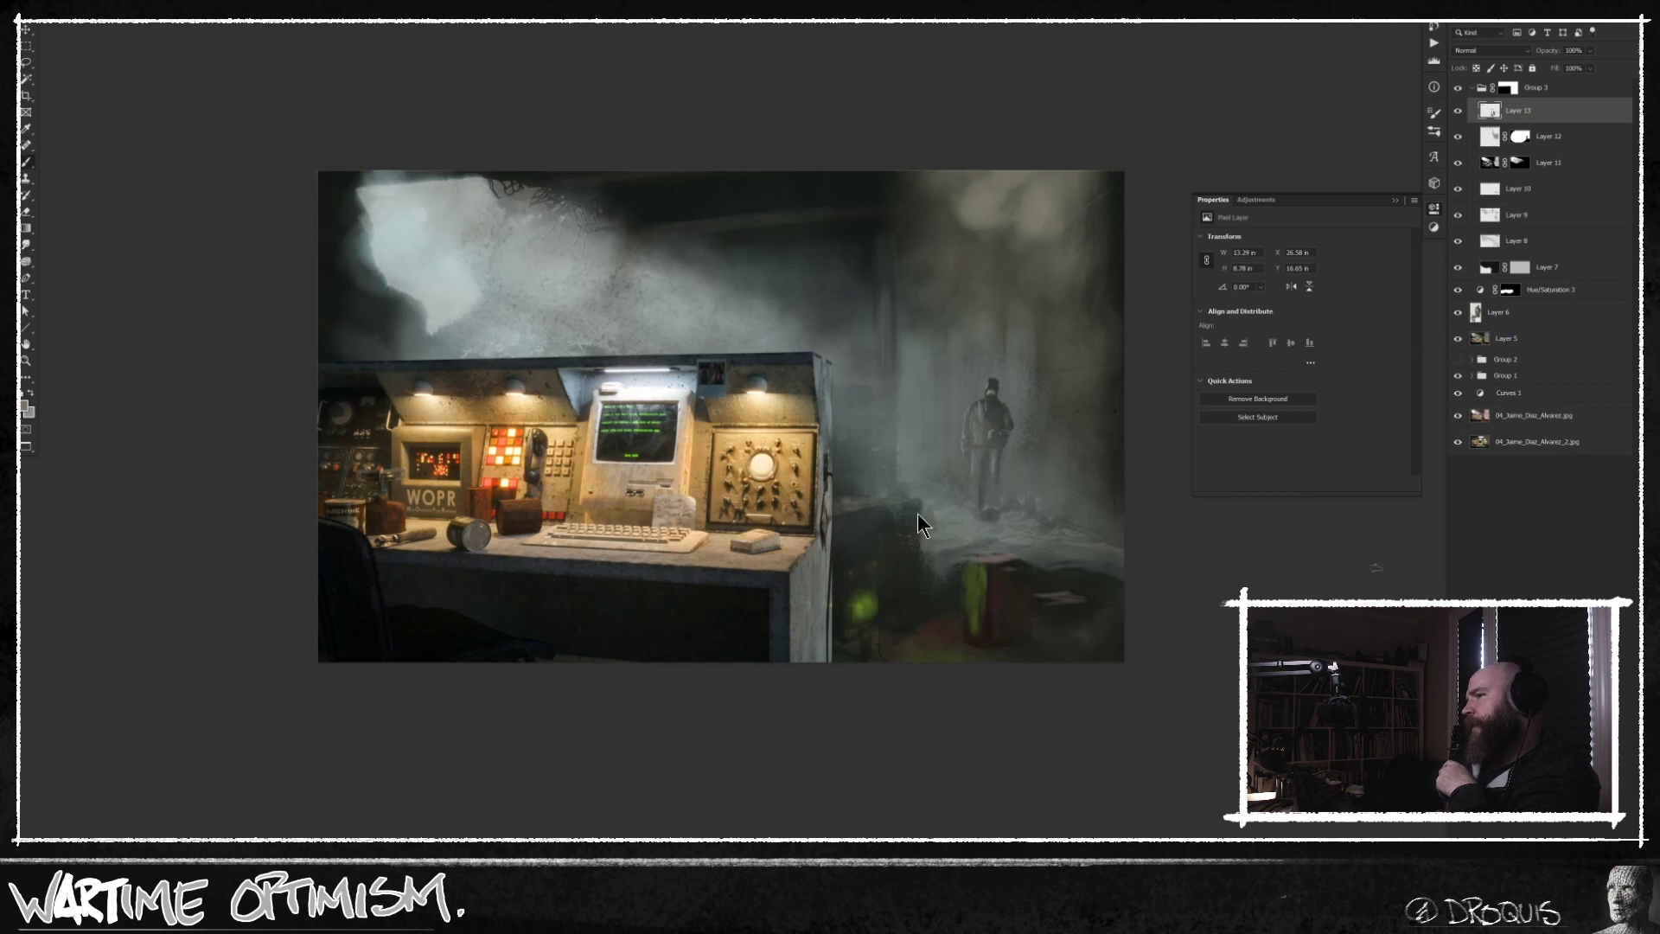
pyautogui.hotkey('ctrl', 'shift', 'alt', 'n')
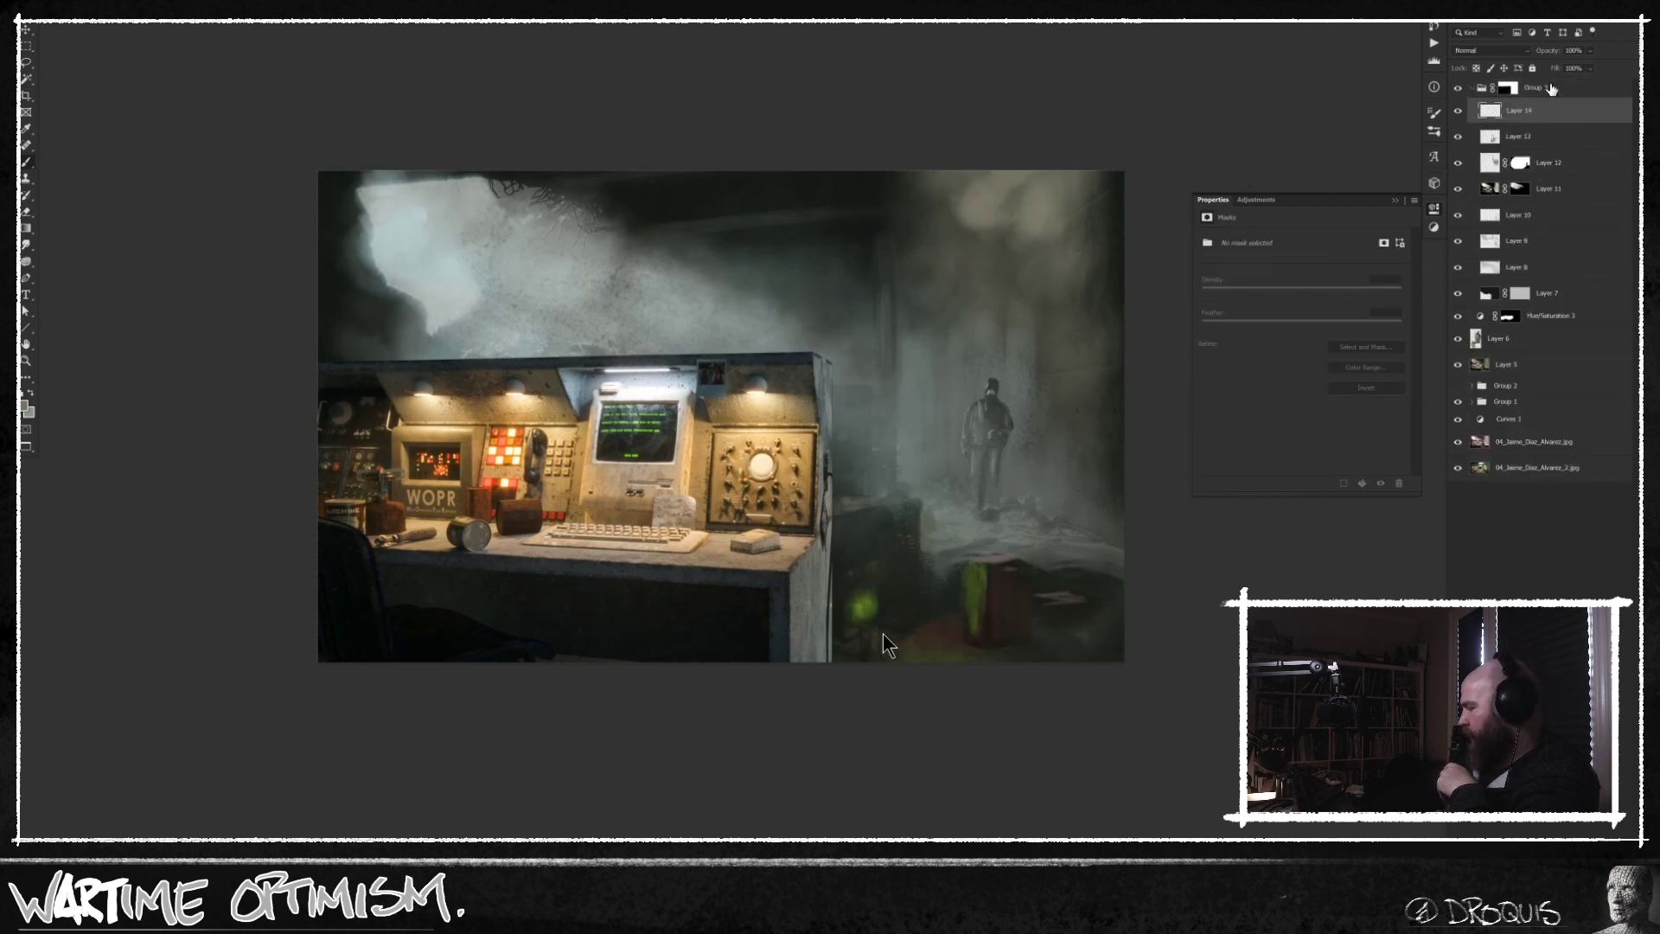
# Step: Add a Curves layer darkening highlights and midtones, masked to the console's right side
pyautogui.hotkey('ctrl', 'm')
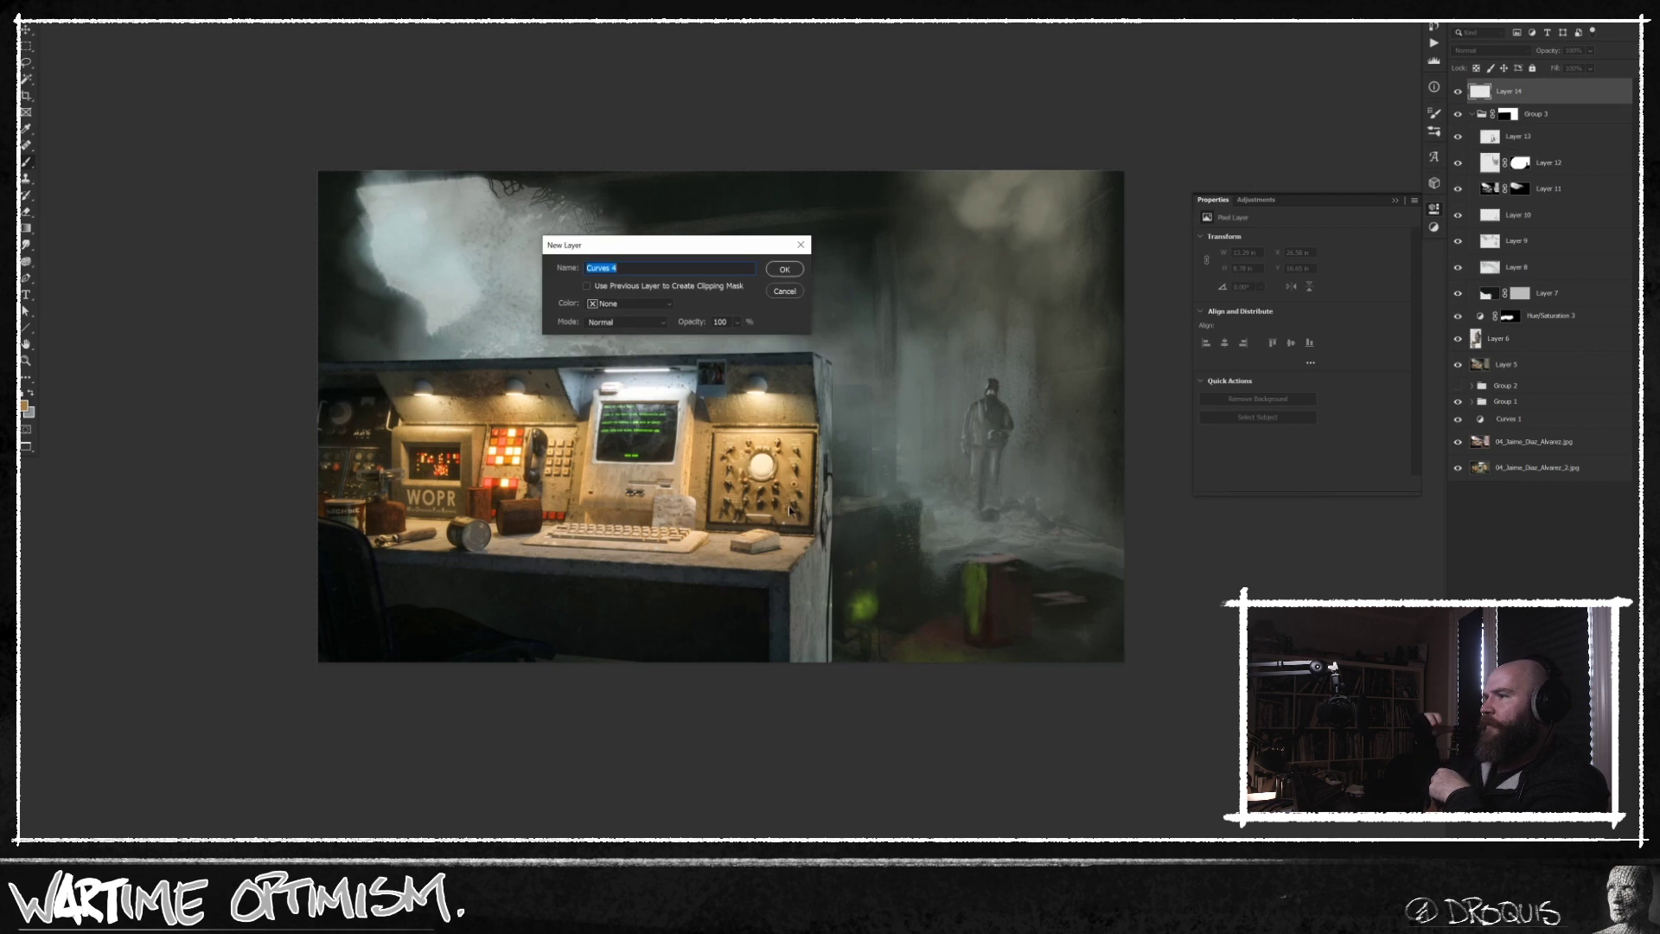
pyautogui.press('Return')
pyautogui.moveTo(1395, 270); pyautogui.dragTo(1395, 293)
pyautogui.moveTo(1342, 342); pyautogui.dragTo(1327, 374)
pyautogui.hotkey('ctrl', 'i')
pyautogui.press('d')
pyautogui.moveTo(702, 484)
pyautogui.mouseDown()
pyautogui.moveTo(704, 411)
pyautogui.moveTo(794, 380)
pyautogui.moveTo(825, 450)
pyautogui.moveTo(761, 691)
pyautogui.moveTo(450, 674)
pyautogui.moveTo(674, 609)
pyautogui.moveTo(770, 562)
pyautogui.moveTo(735, 558)
pyautogui.moveTo(769, 501)
pyautogui.moveTo(732, 380)
pyautogui.moveTo(285, 389)
pyautogui.moveTo(495, 564)
pyautogui.moveTo(557, 419)
pyautogui.moveTo(523, 519)
pyautogui.mouseUp()
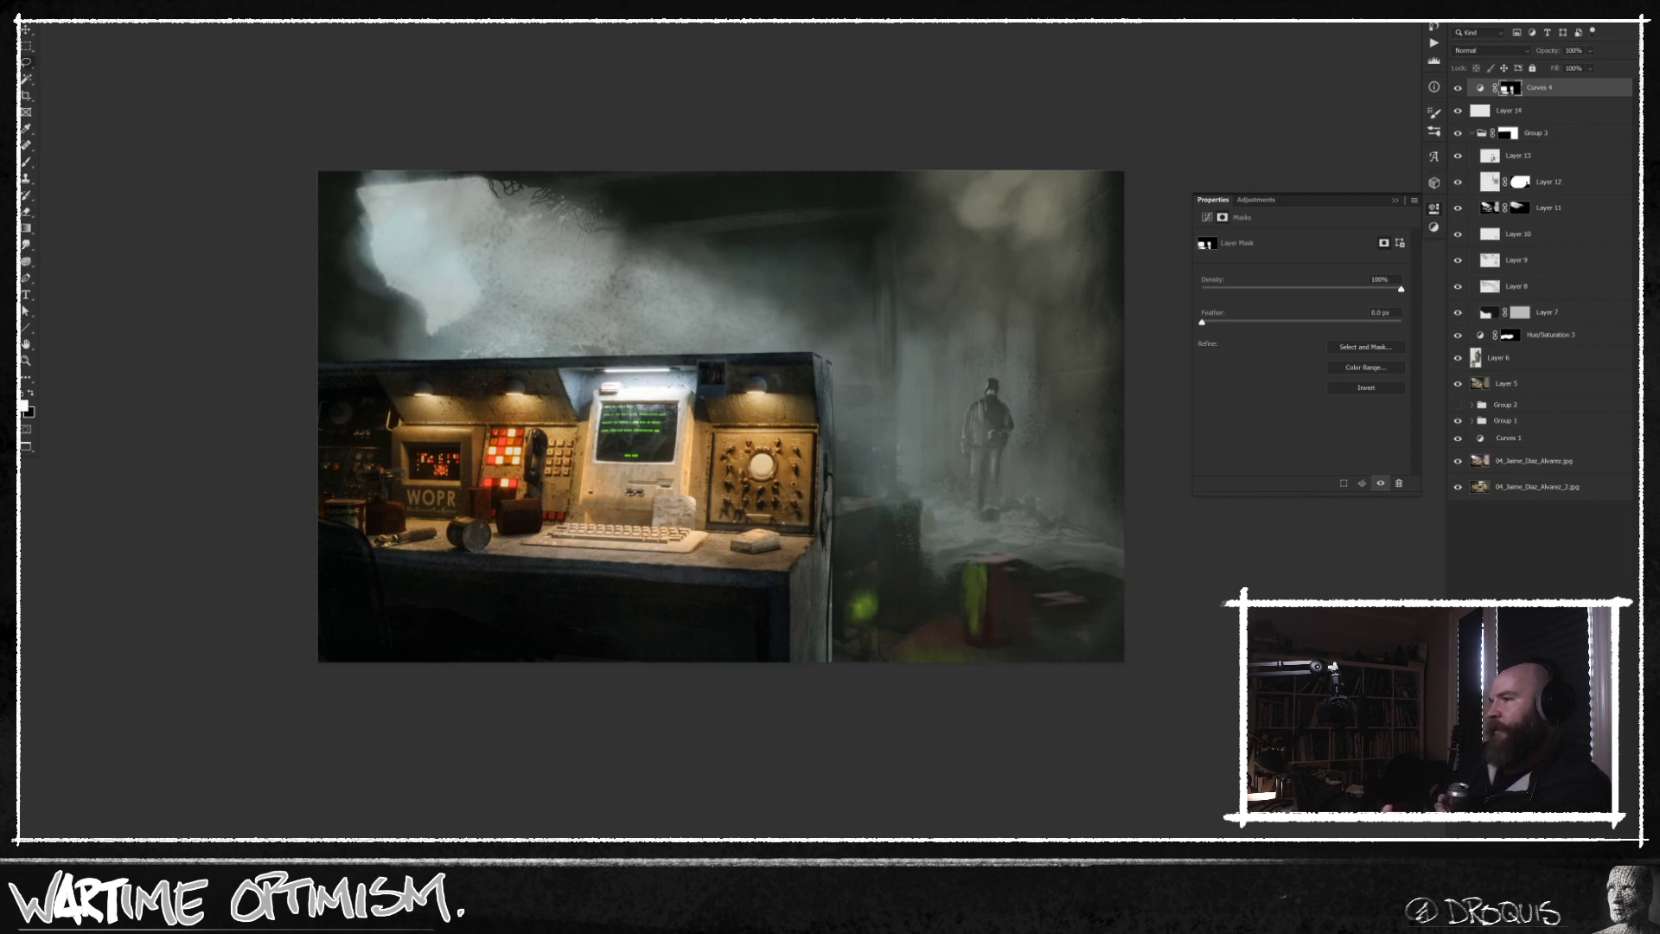
# Step: Add a colorized cyan Hue/Saturation layer with an inverted mask, then flip the canvas horizontally
pyautogui.hotkey('ctrl', 'u')
pyautogui.press('Return')
pyautogui.click(1268, 355)
pyautogui.moveTo(1202, 288); pyautogui.dragTo(1306, 289)
pyautogui.moveTo(1252, 315); pyautogui.dragTo(1266, 316)
pyautogui.hotkey('ctrl', 'i')
pyautogui.press('b')
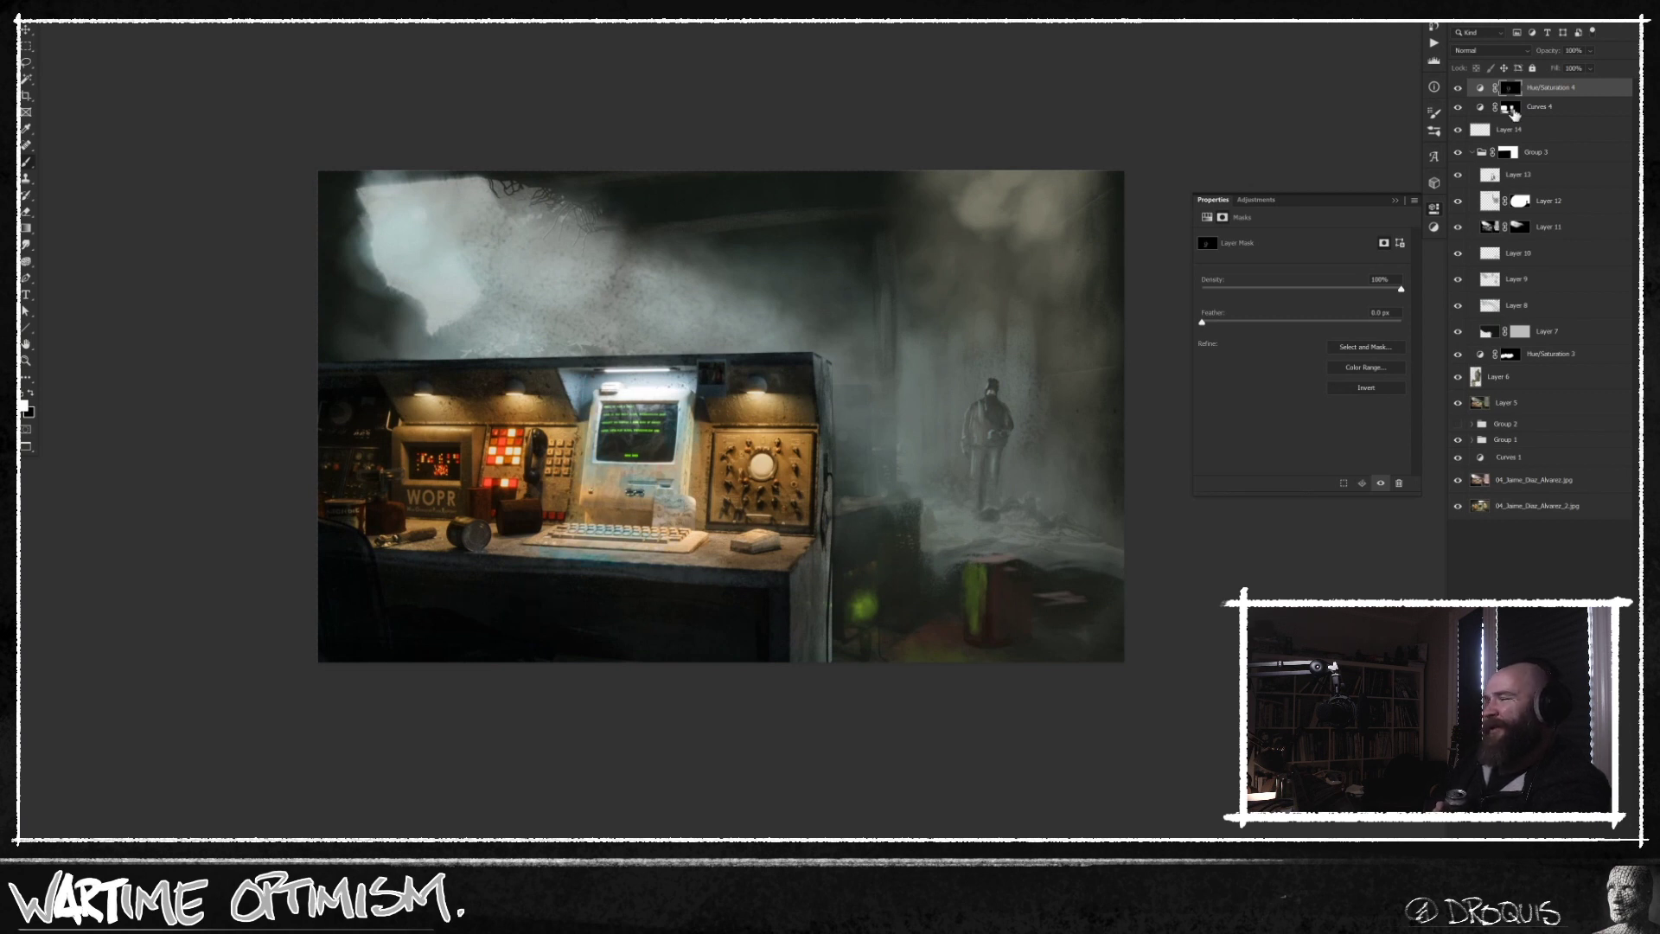
pyautogui.click(1480, 87)
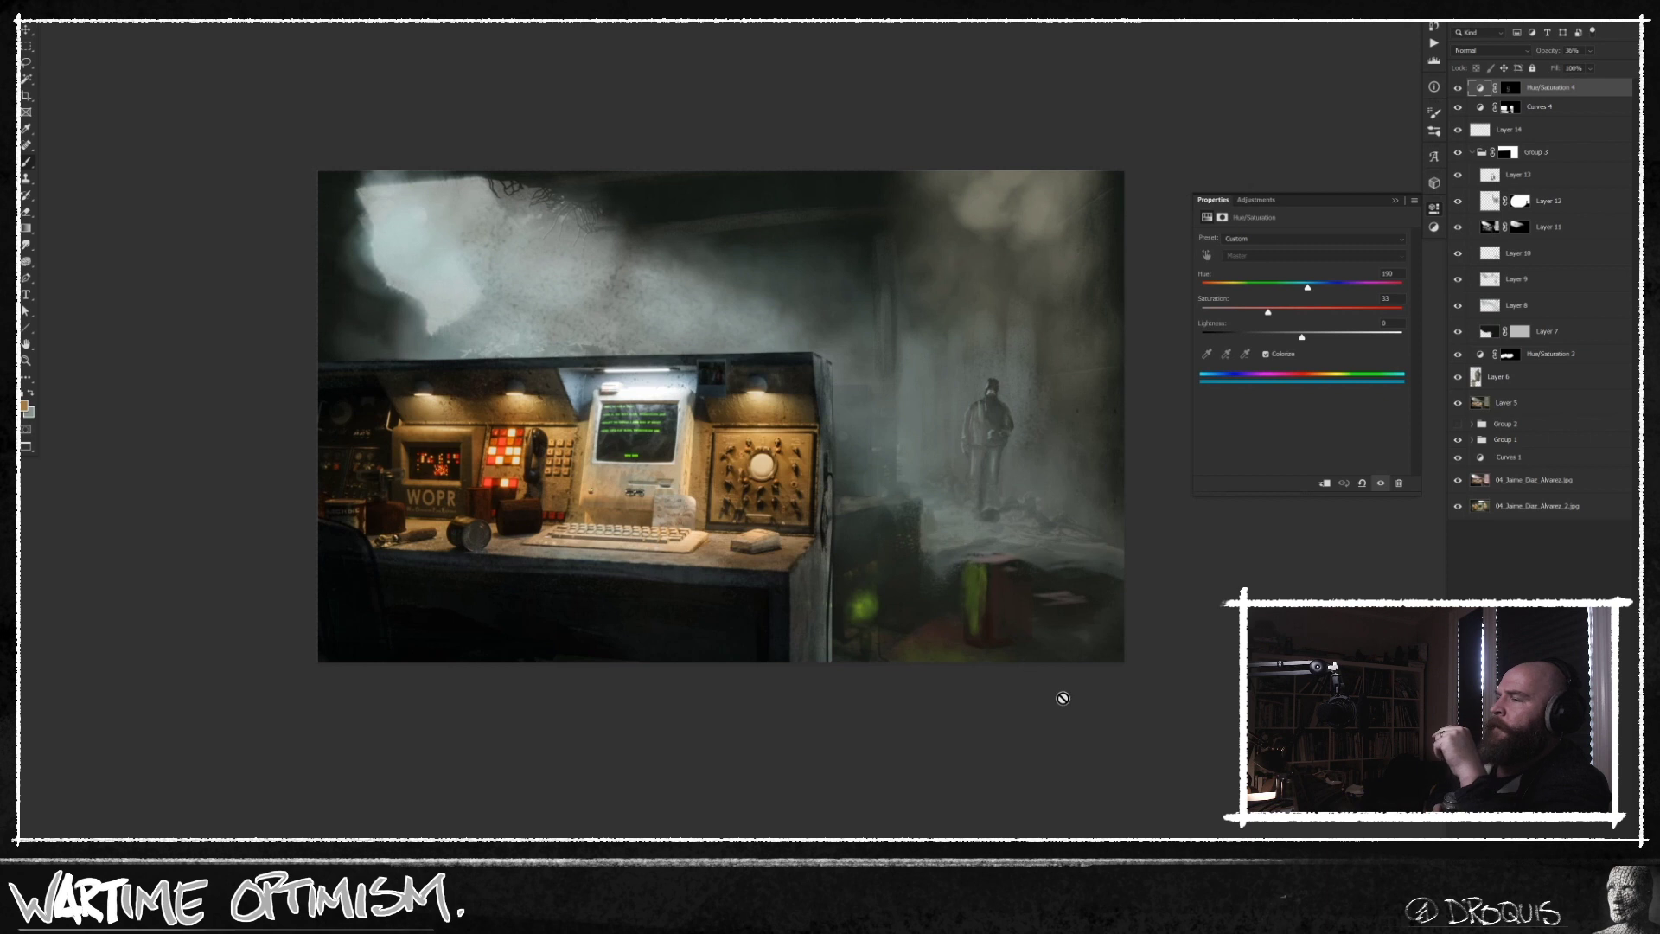
pyautogui.hotkey('ctrl', 'shift', 'h')
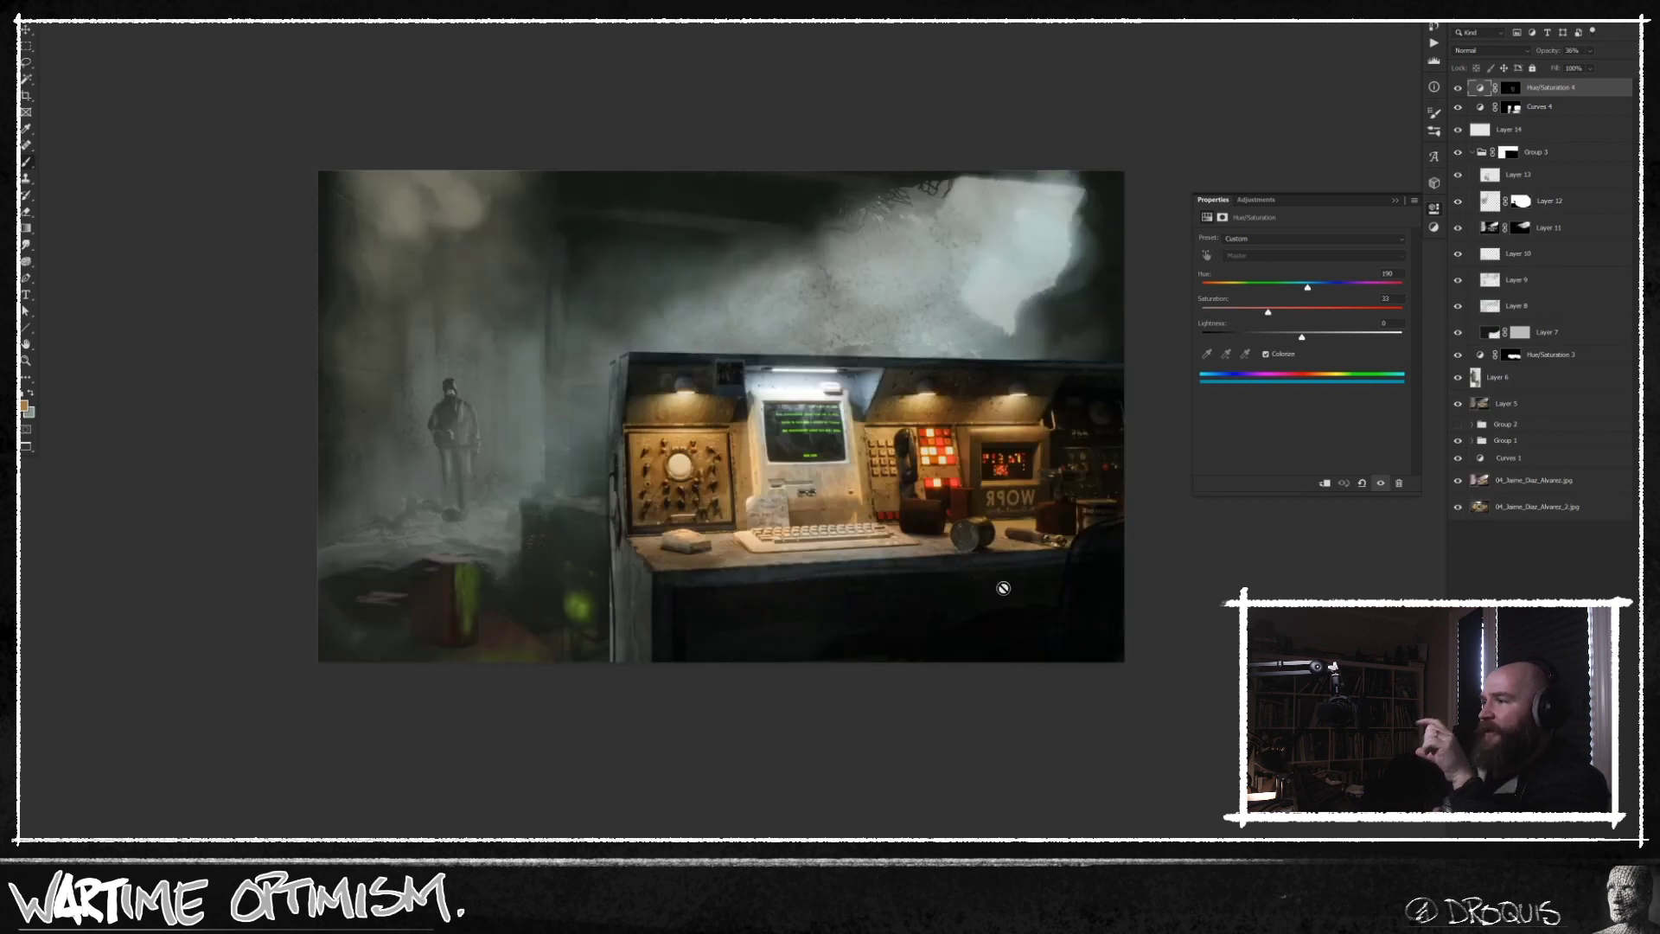
# Step: Lasso the console, copy it to its own layer, and shift it right
pyautogui.press('l')
pyautogui.moveTo(1130, 359)
pyautogui.mouseDown()
pyautogui.moveTo(1156, 689)
pyautogui.moveTo(610, 672)
pyautogui.moveTo(636, 363)
pyautogui.moveTo(618, 393)
pyautogui.moveTo(614, 670)
pyautogui.mouseUp()
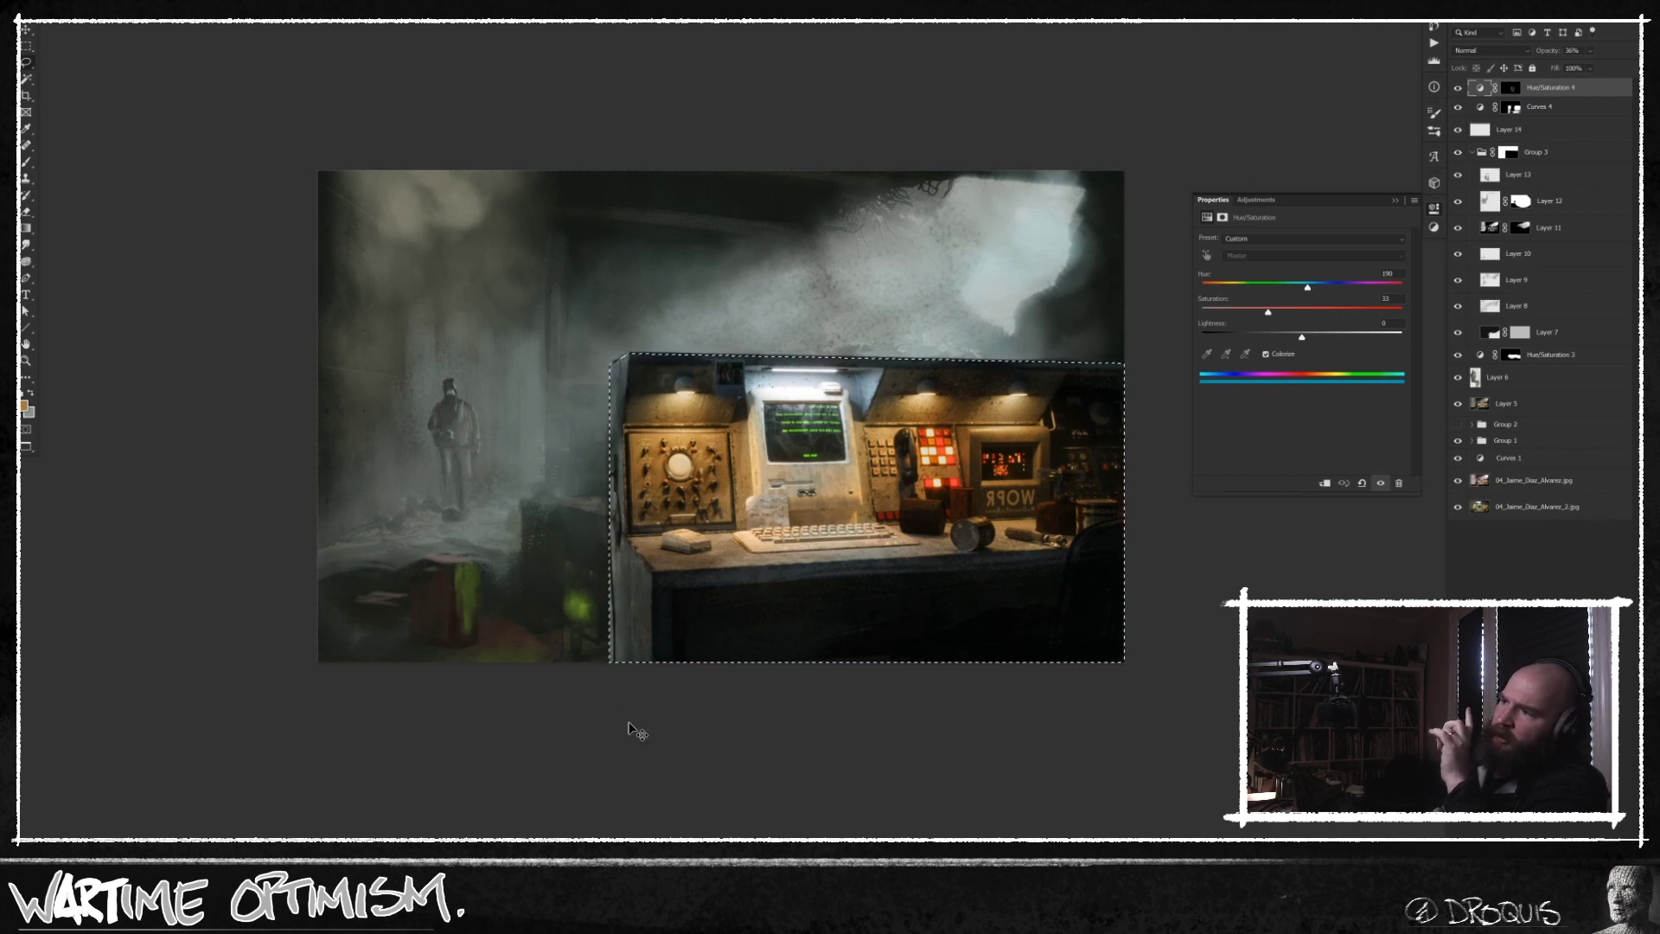
pyautogui.hotkey('ctrl', 'j')
pyautogui.press('v')
pyautogui.moveTo(891, 605); pyautogui.dragTo(990, 623)
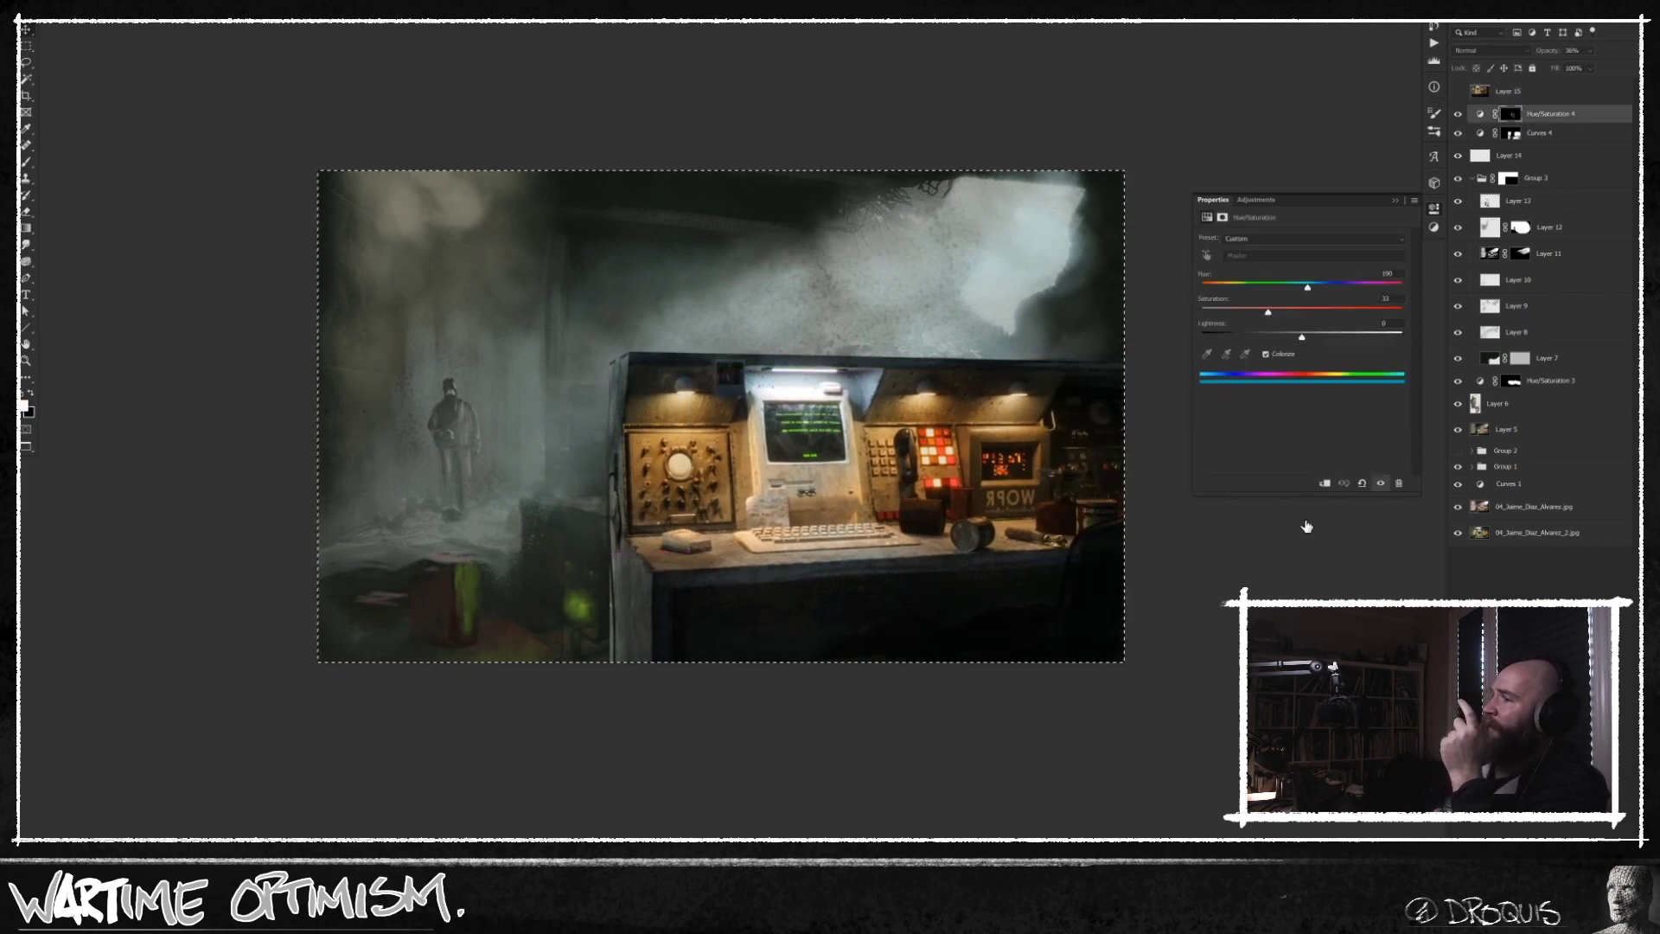
# Step: Stamp the visible layers, Content-Aware Fill the old console area with fog, and move it up
pyautogui.hotkey('ctrl', 'shift', 'alt', 'e')
pyautogui.hotkey('ctrl', 'shift', 'd')
pyautogui.hotkey('shift', 'BackSpace')
pyautogui.press('Return')
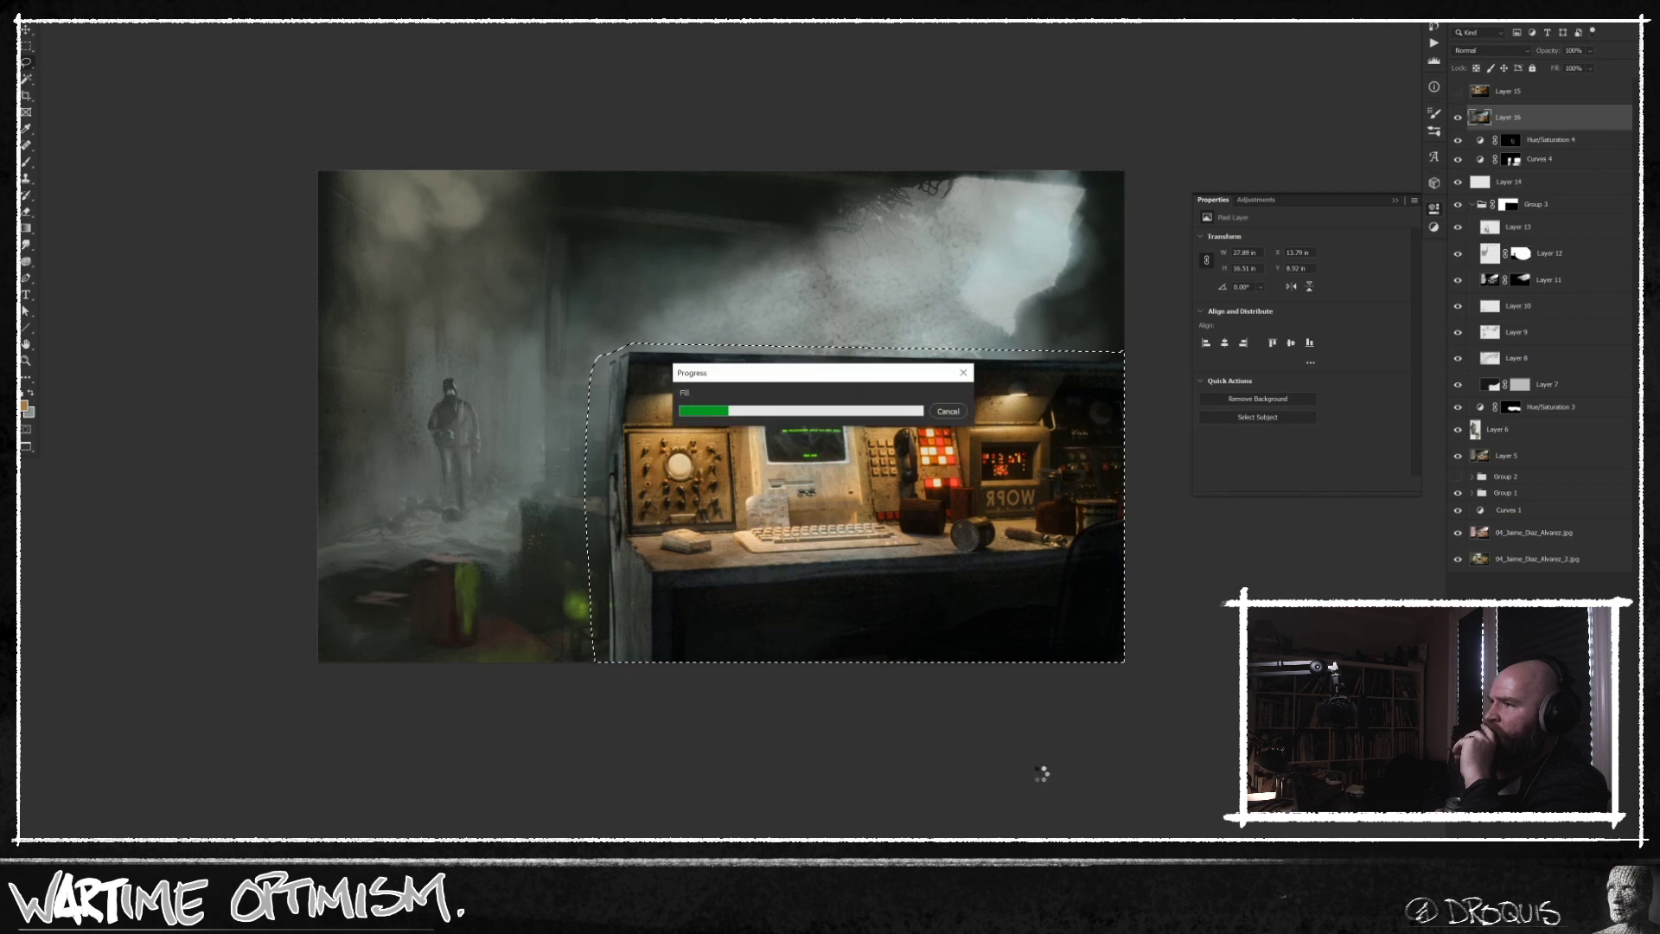
pyautogui.hotkey('ctrl', 'd')
pyautogui.moveTo(968, 566); pyautogui.dragTo(917, 320)
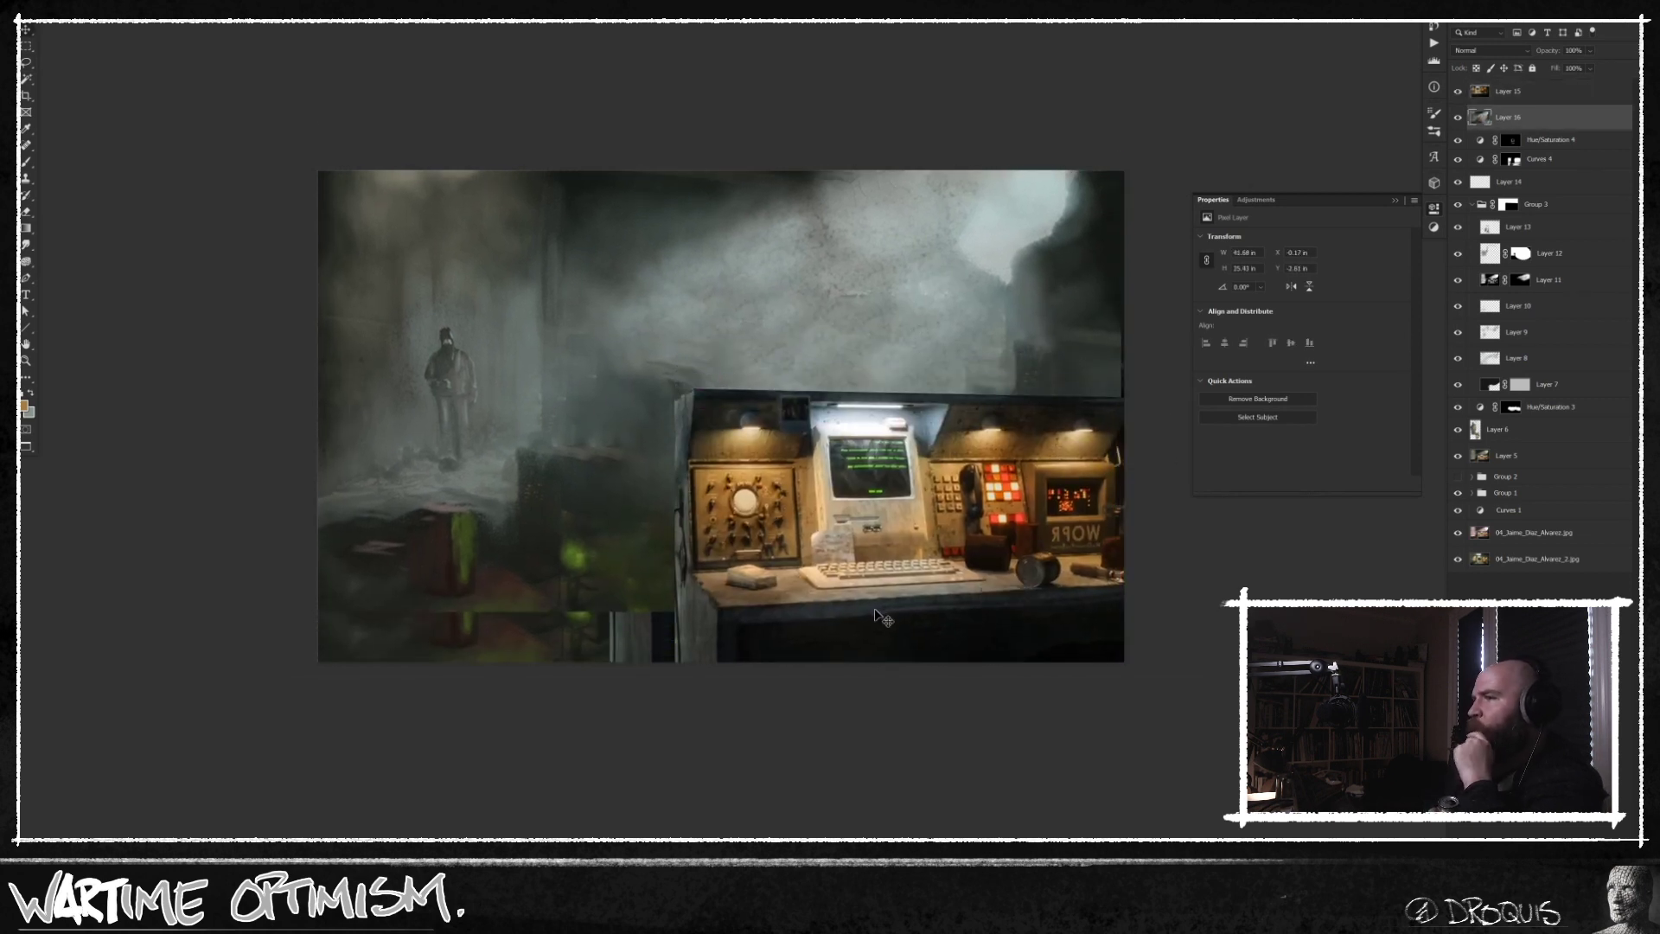
pyautogui.hotkey('alt', ']')
# Step: Rotate the console copy slightly counter-clockwise and enlarge it in the lower right
pyautogui.hotkey('ctrl', 't')
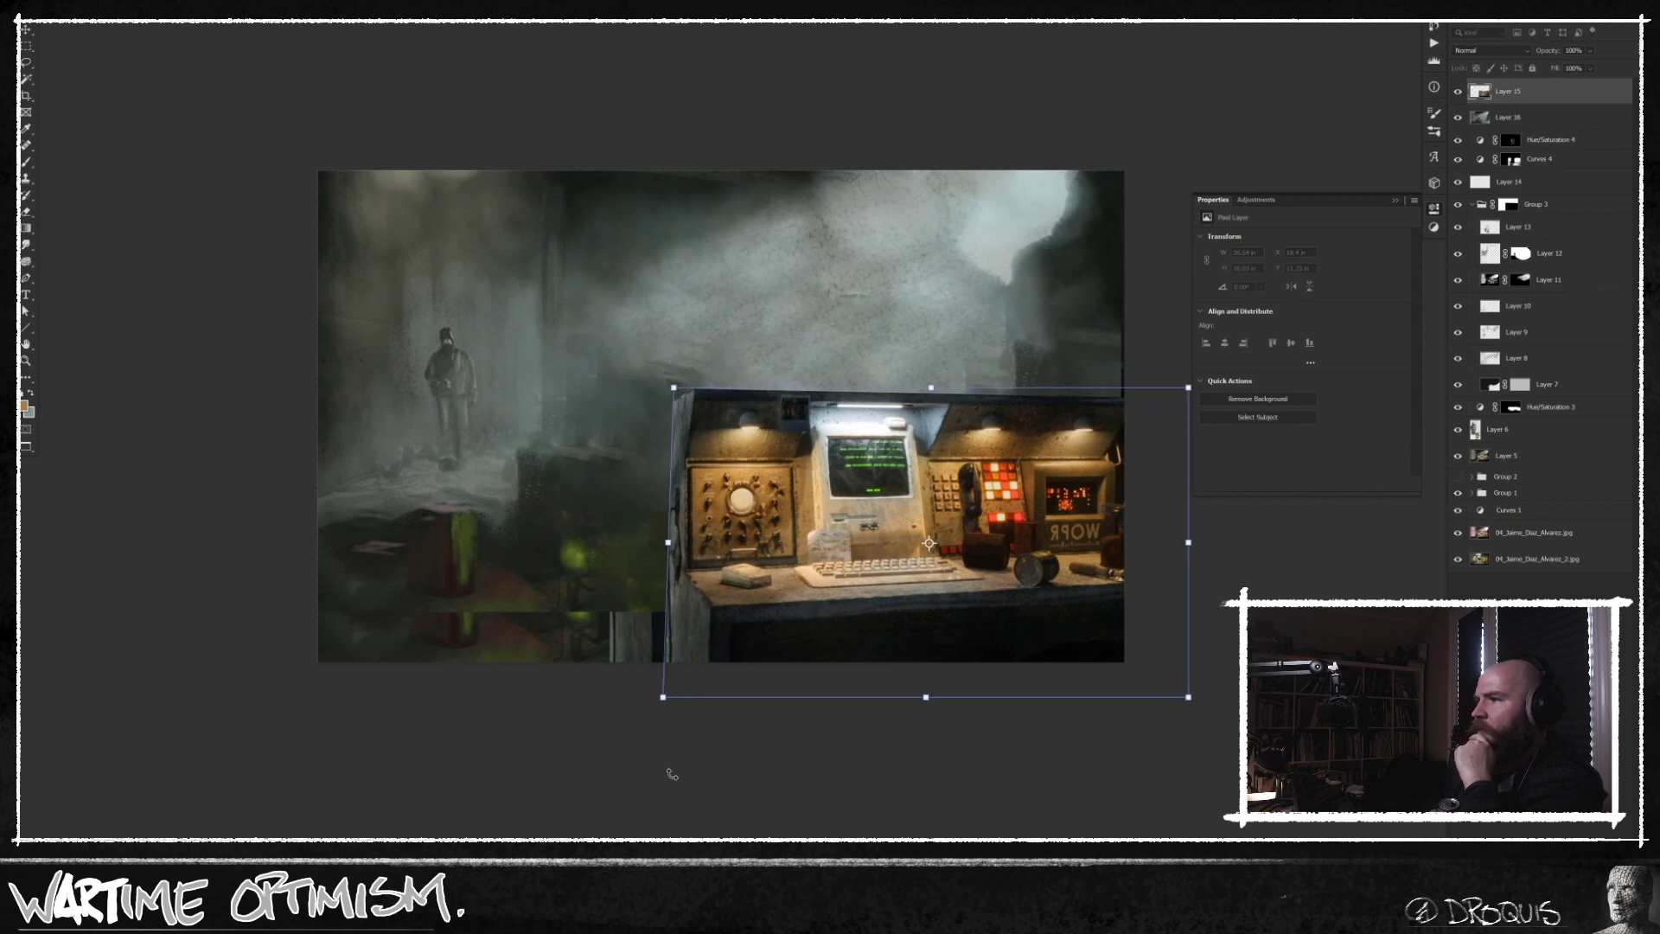
pyautogui.moveTo(994, 769); pyautogui.dragTo(1117, 762)
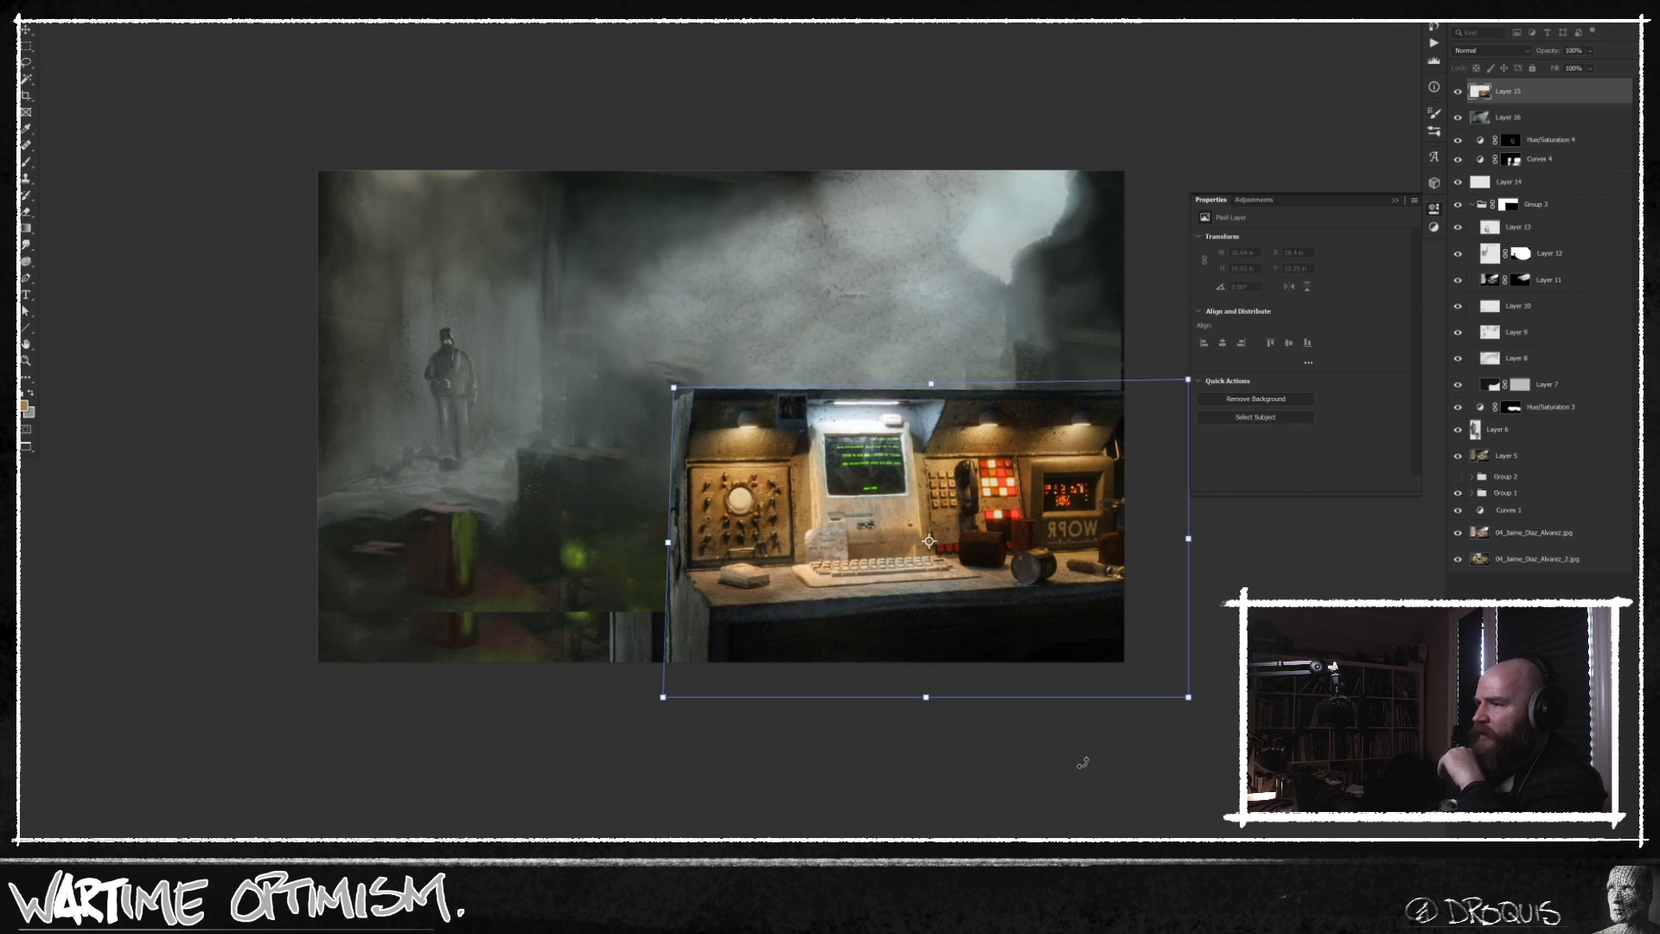
pyautogui.press('Return')
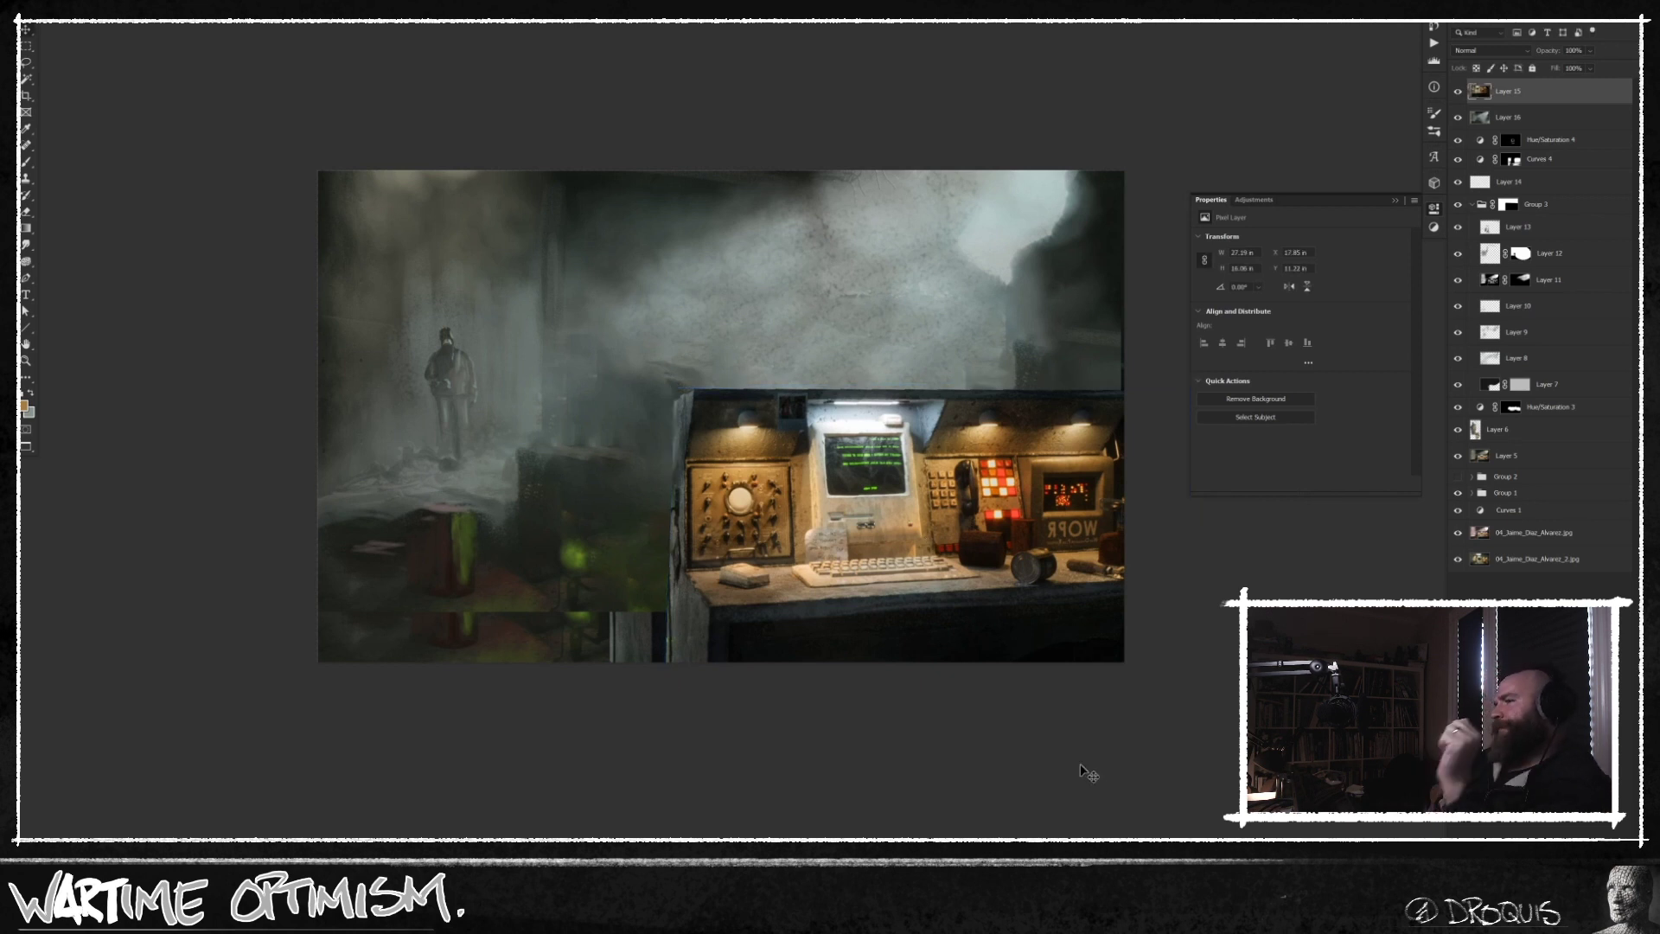
pyautogui.moveTo(918, 616); pyautogui.dragTo(810, 583)
pyautogui.hotkey('ctrl', 't')
pyautogui.moveTo(1120, 678); pyautogui.dragTo(1160, 709)
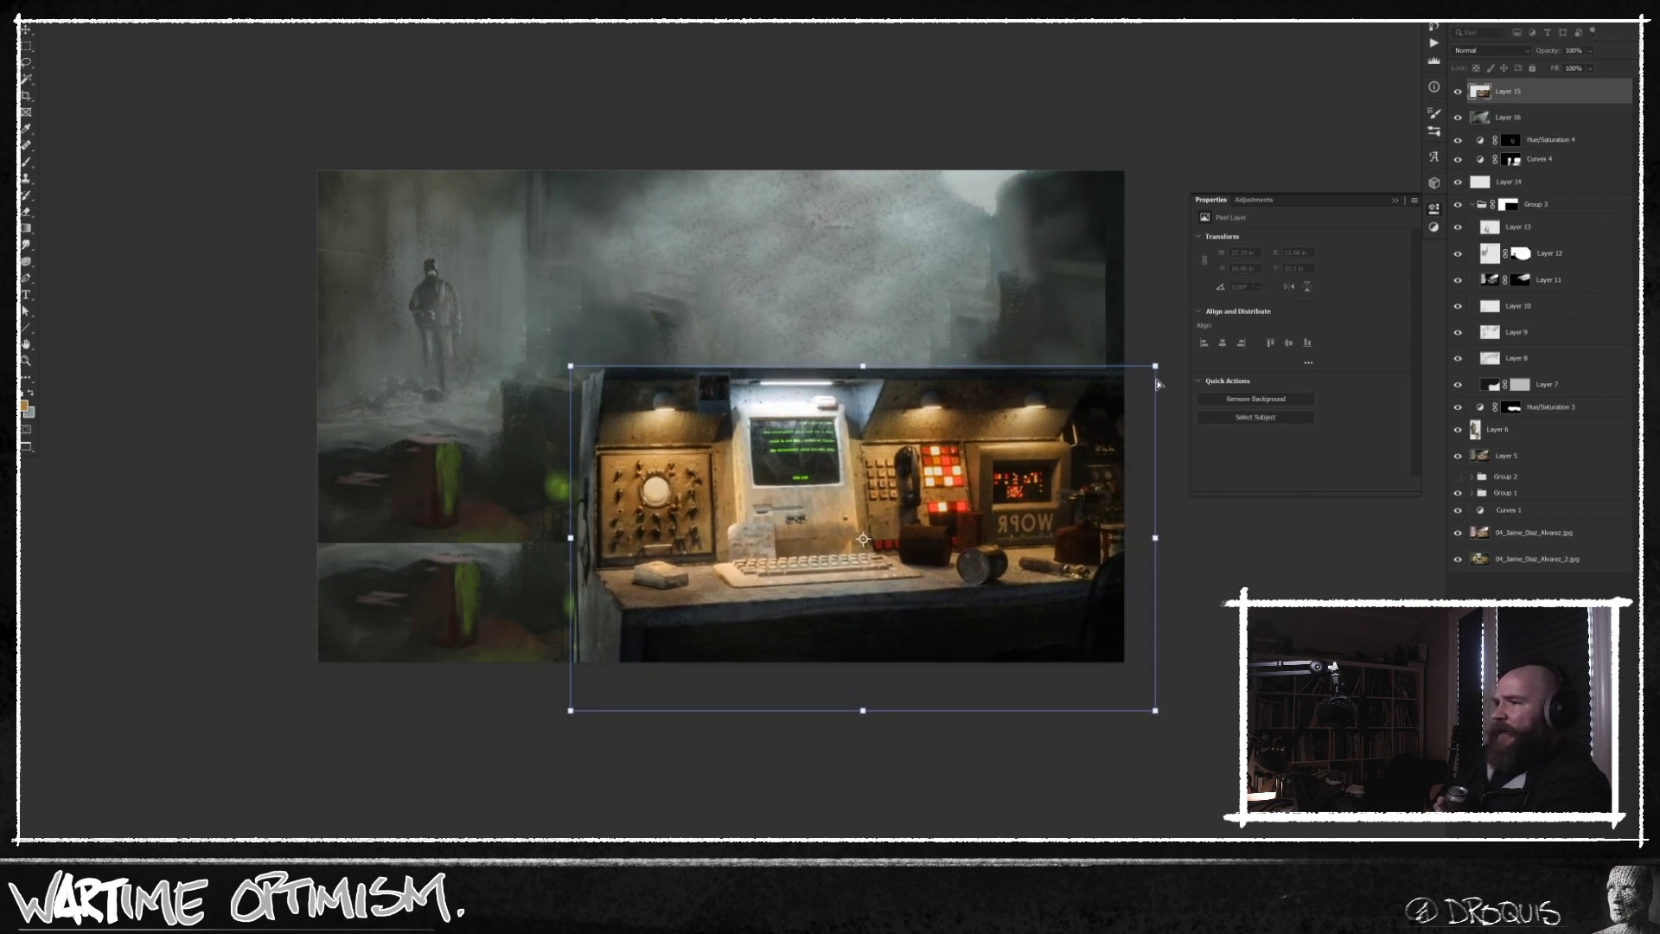
pyautogui.moveTo(1158, 383); pyautogui.dragTo(1132, 568)
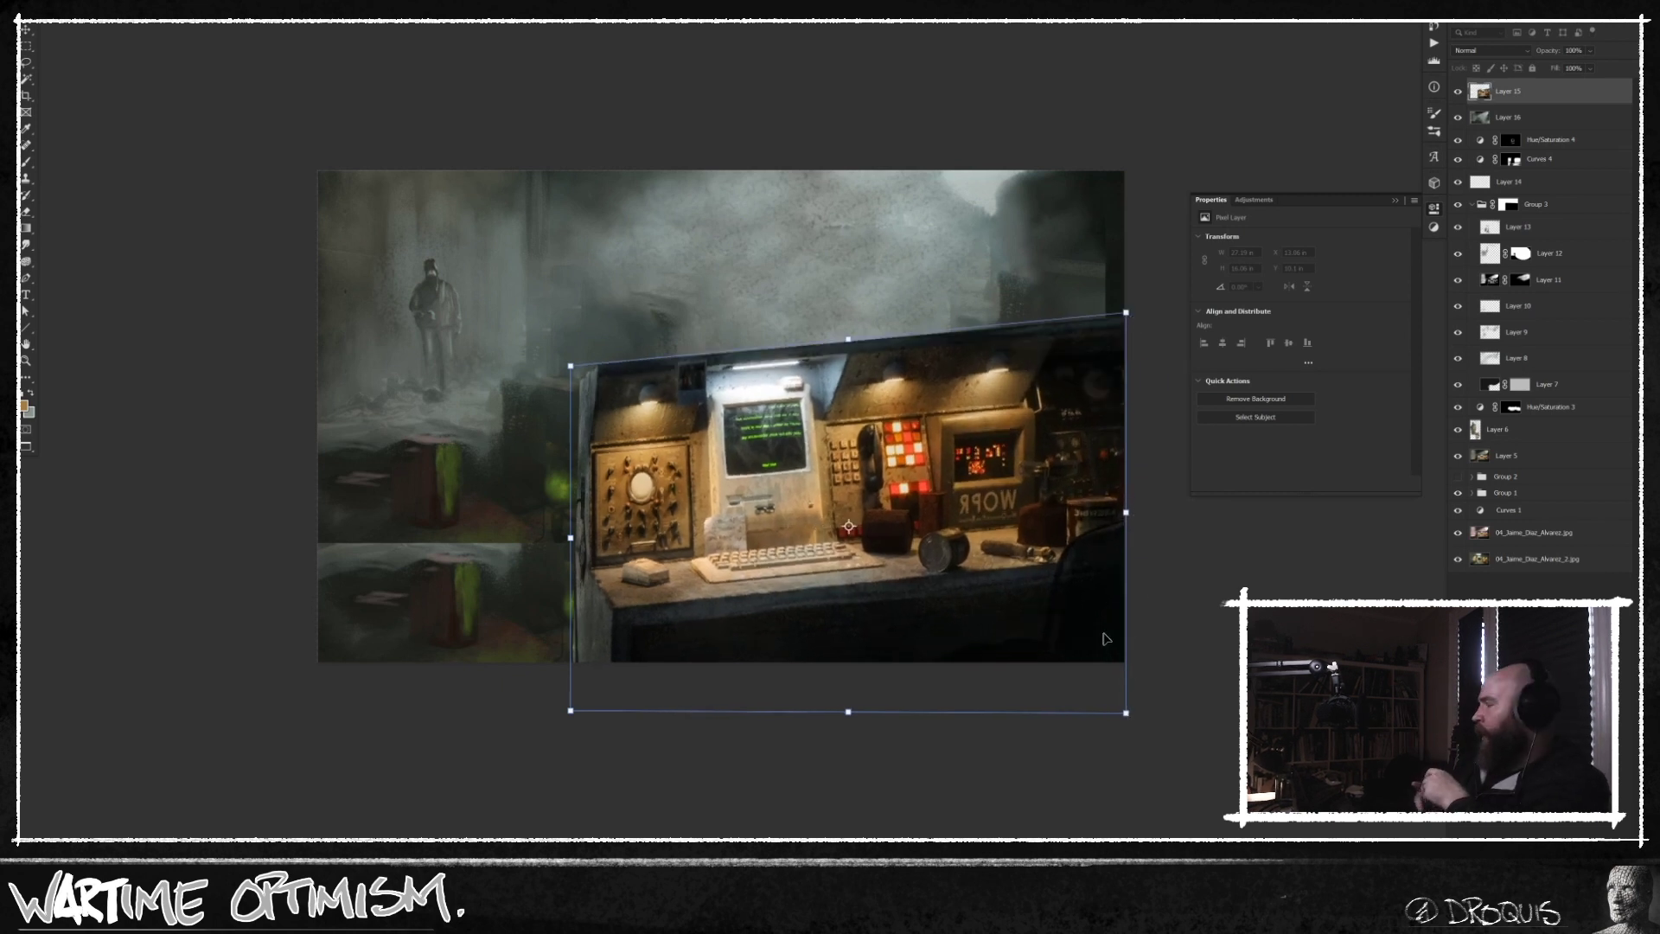
pyautogui.press('Escape')
# Step: Paint a dark black strip down the right edge on a new layer
pyautogui.hotkey('ctrl', 'shift', 'alt', 'n')
pyautogui.press('d')
pyautogui.moveTo(1100, 177); pyautogui.dragTo(1099, 568)
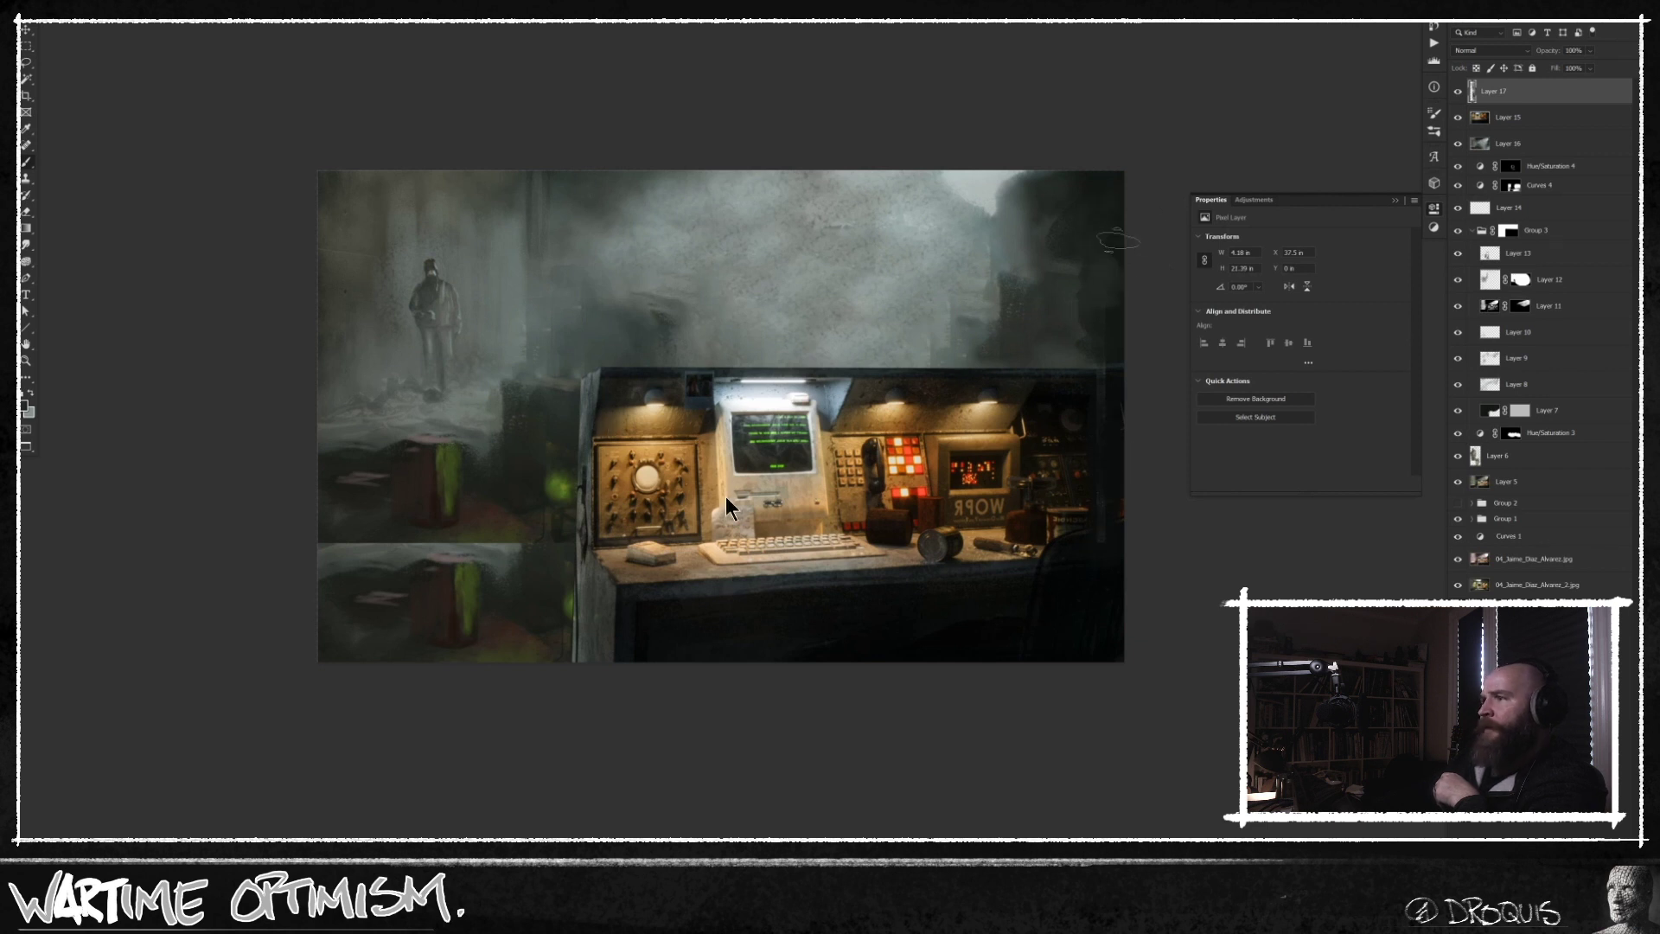
# Step: Paint grey over the red barrel and repaint fog in the lower-left area
pyautogui.moveTo(403, 318)
pyautogui.mouseDown()
pyautogui.moveTo(441, 314)
pyautogui.moveTo(406, 467)
pyautogui.mouseUp()
pyautogui.click(1459, 118)
pyautogui.click(1459, 117)
pyautogui.click(1513, 143)
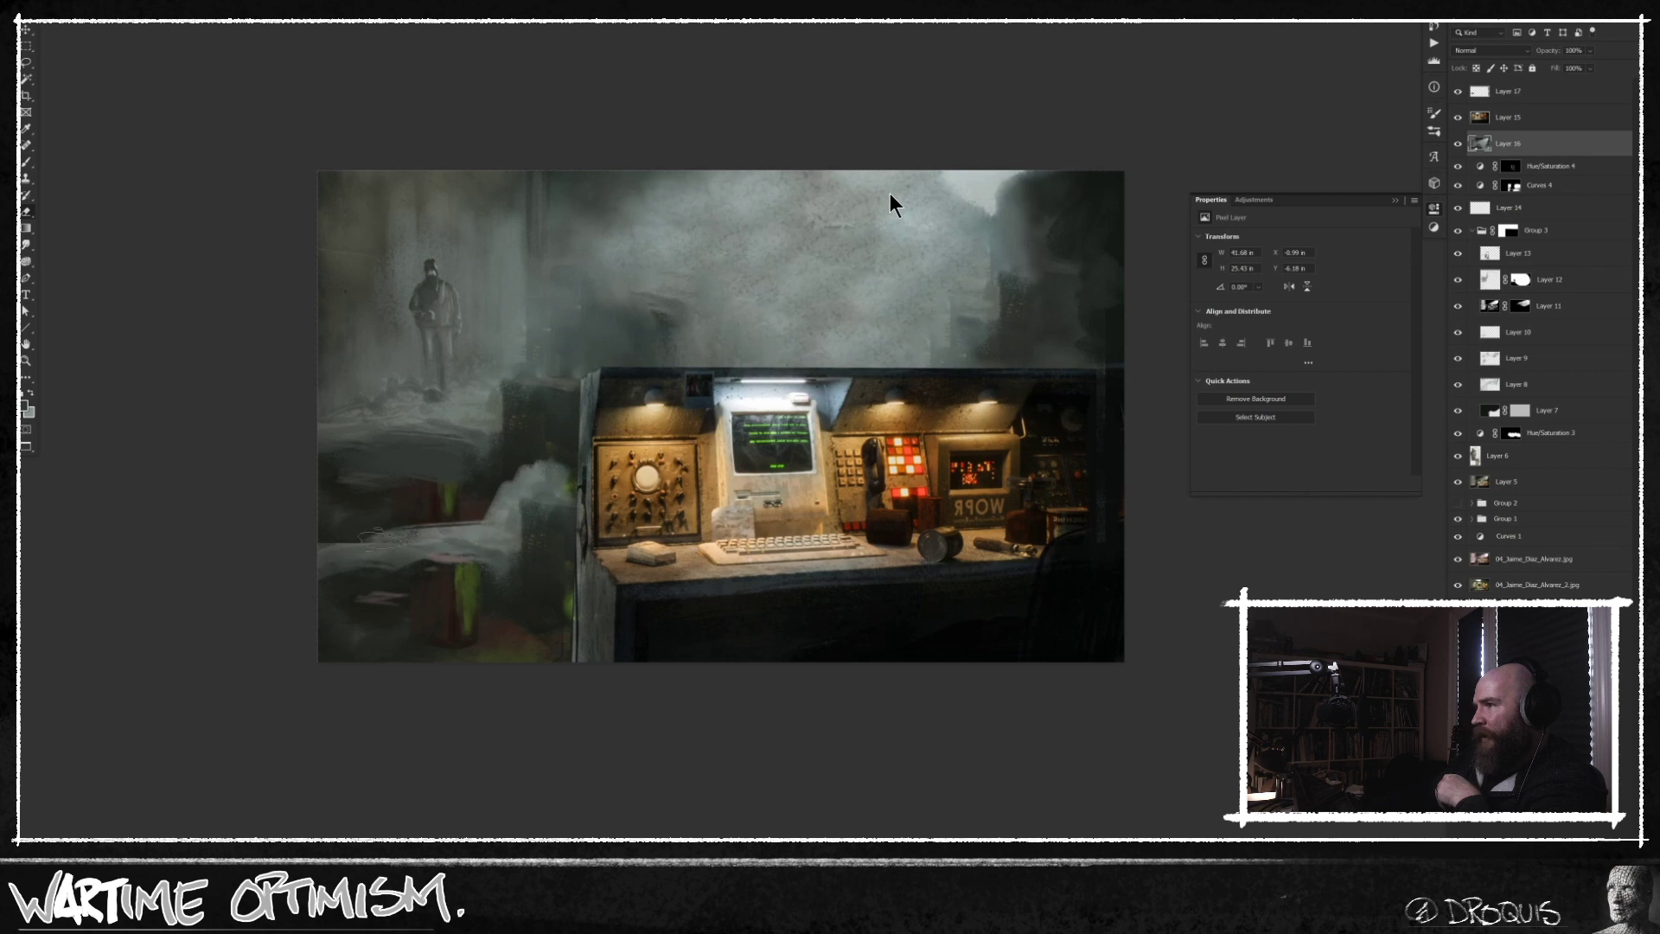
pyautogui.moveTo(346, 484)
pyautogui.mouseDown()
pyautogui.moveTo(398, 519)
pyautogui.moveTo(511, 497)
pyautogui.moveTo(523, 467)
pyautogui.mouseUp()
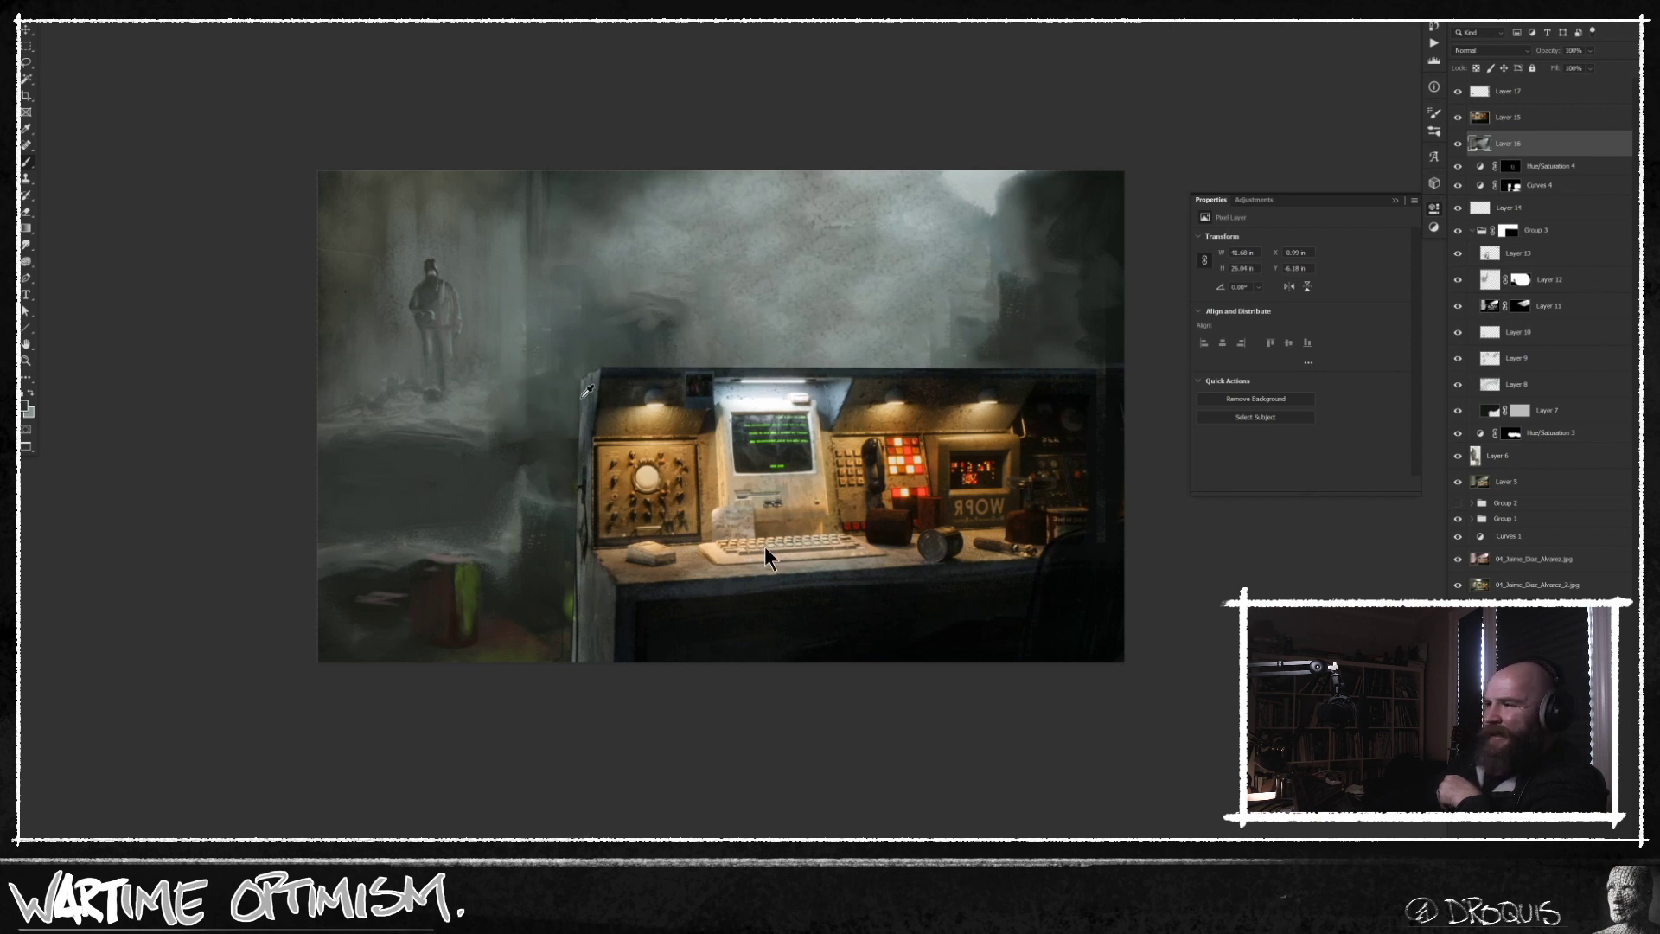
pyautogui.hotkey('alt', ']')
pyautogui.hotkey('alt', ']')
pyautogui.keyDown('alt'); pyautogui.click(512, 408); pyautogui.keyUp('alt')
# Step: Restore normal orientation, then shrink the fog painting Layer 16 and shift it into place
pyautogui.press('h')
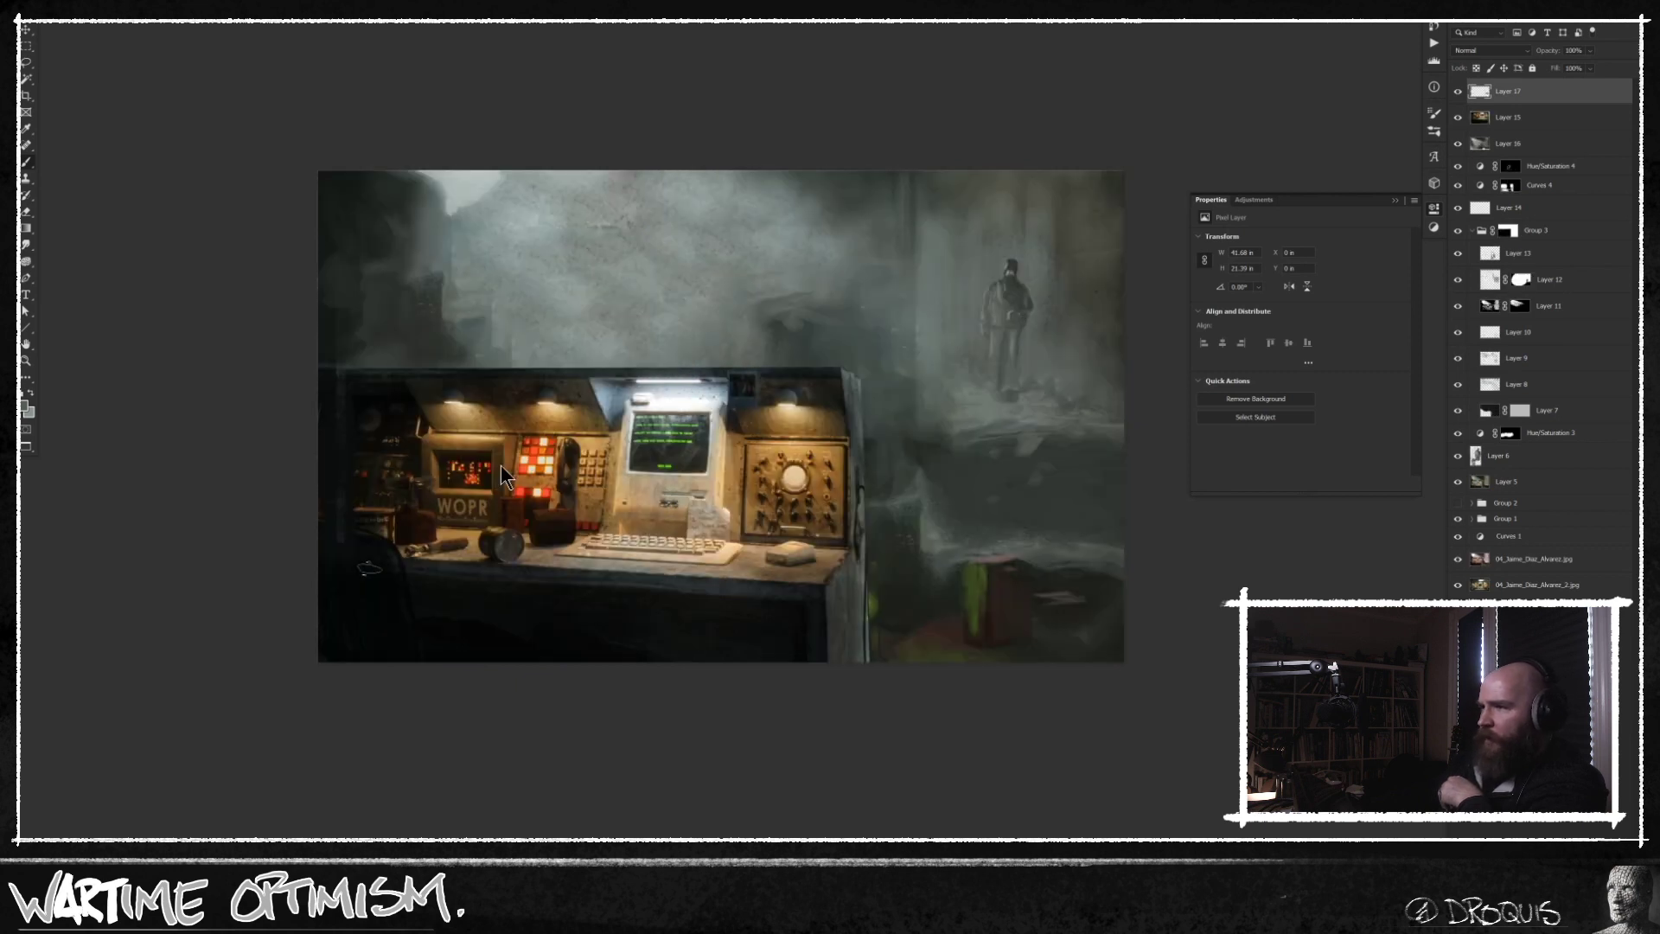
pyautogui.hotkey('alt', '[')
pyautogui.hotkey('alt', '[')
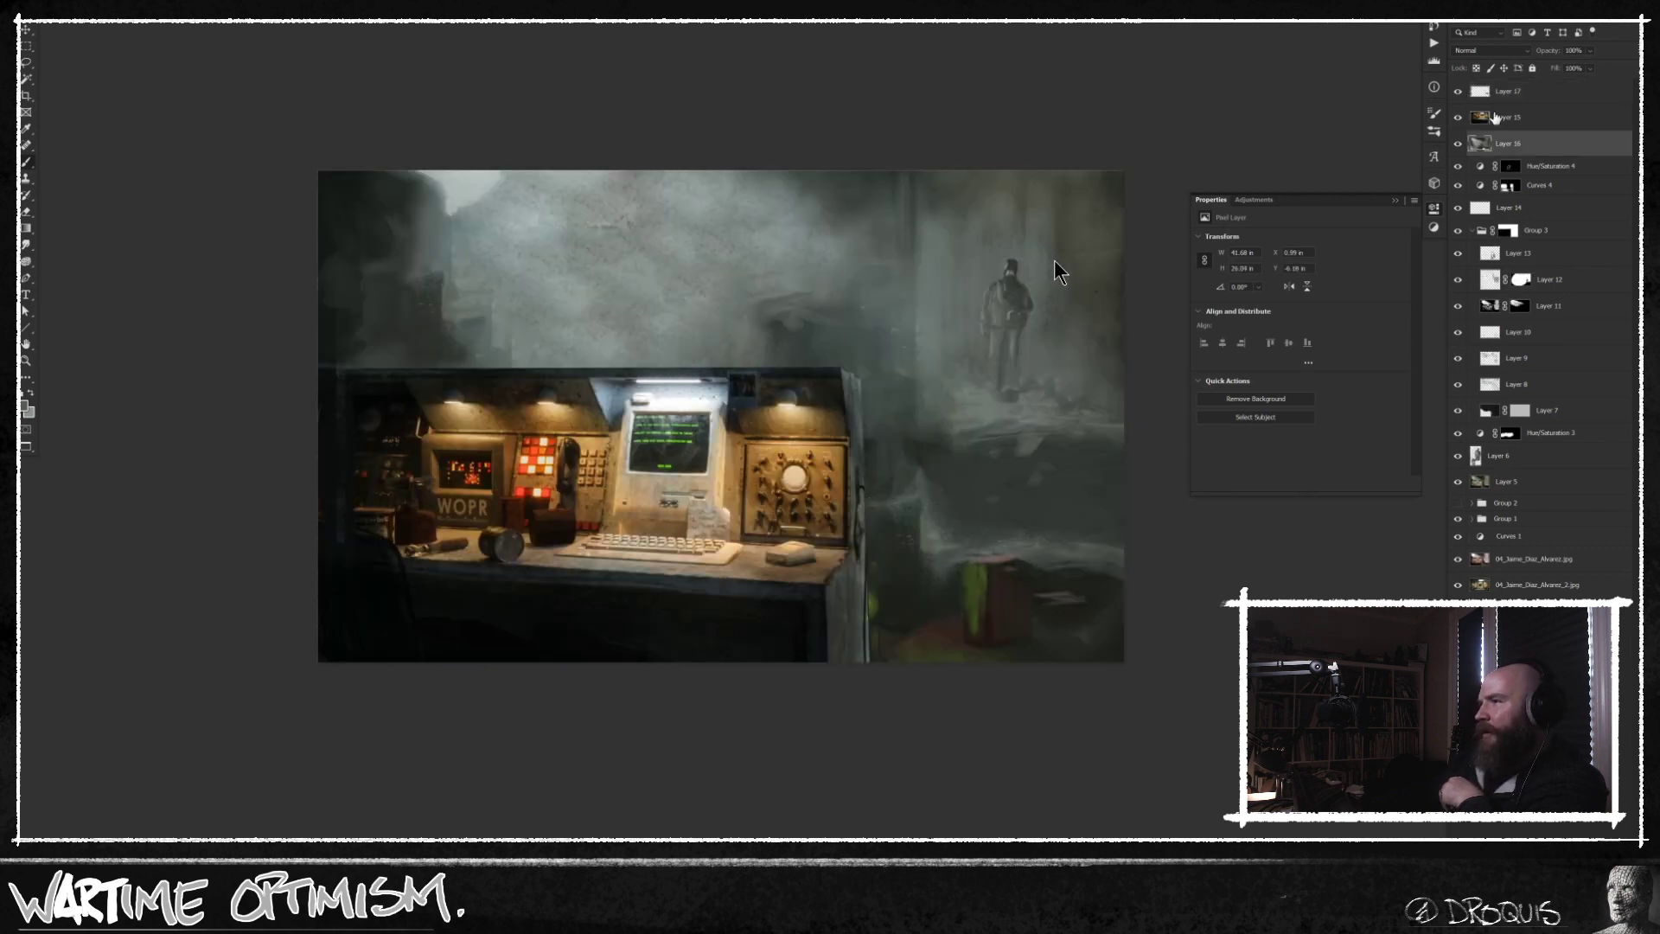
pyautogui.click(1457, 117)
pyautogui.click(1457, 117)
pyautogui.hotkey('ctrl', 't')
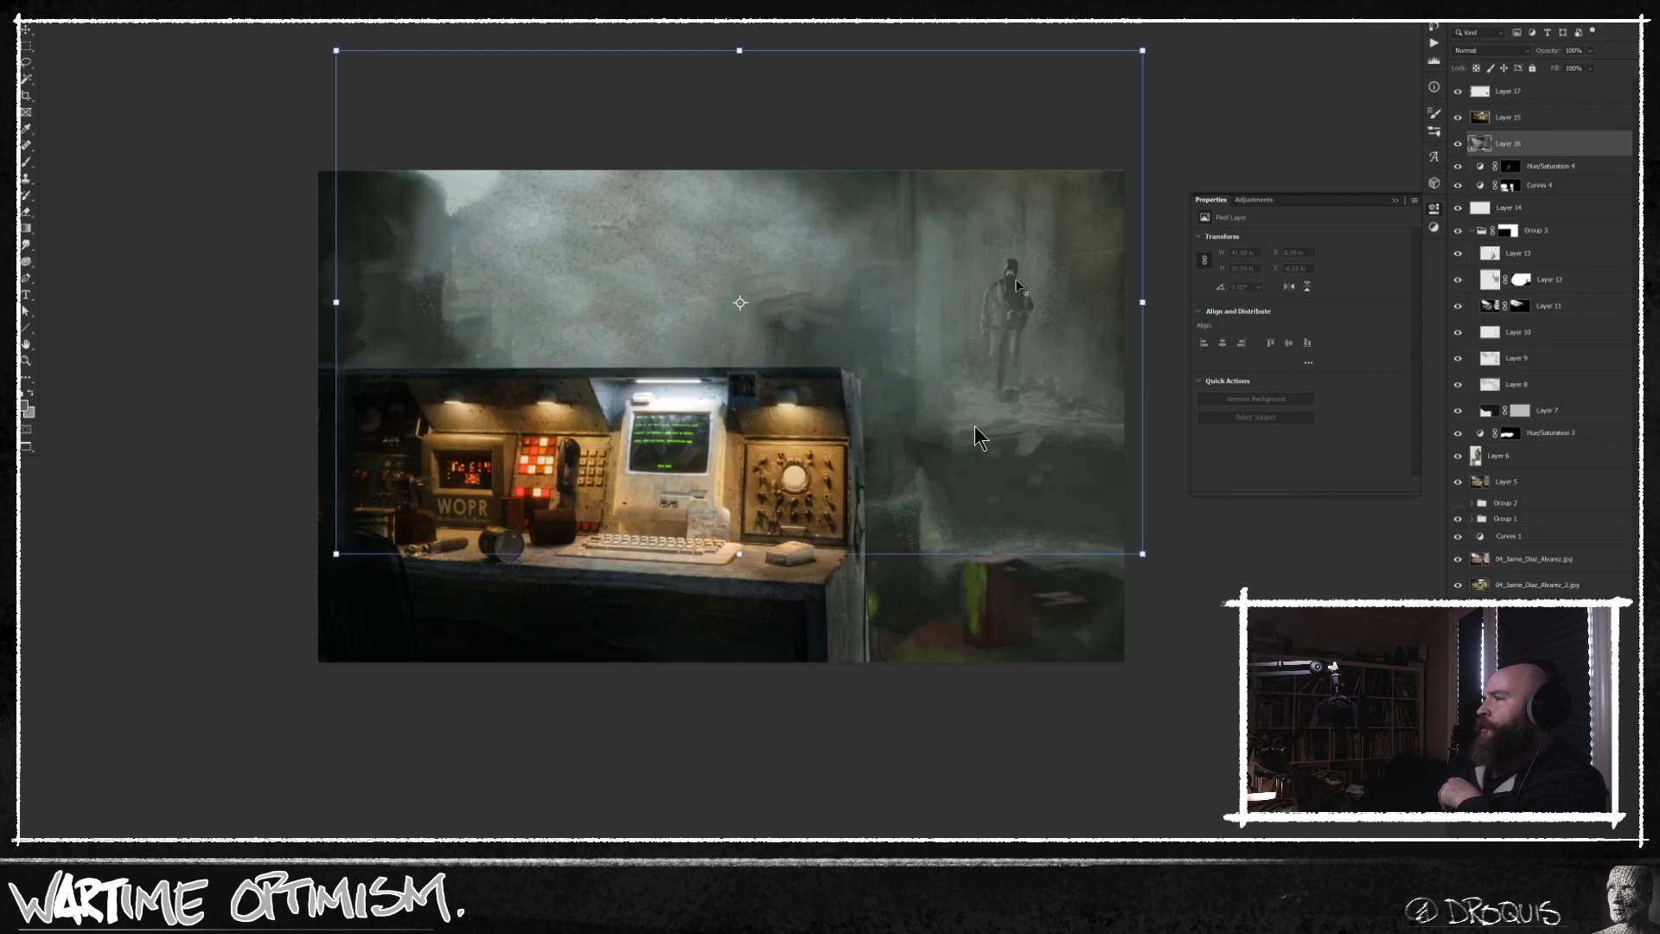
pyautogui.moveTo(961, 356); pyautogui.dragTo(956, 307)
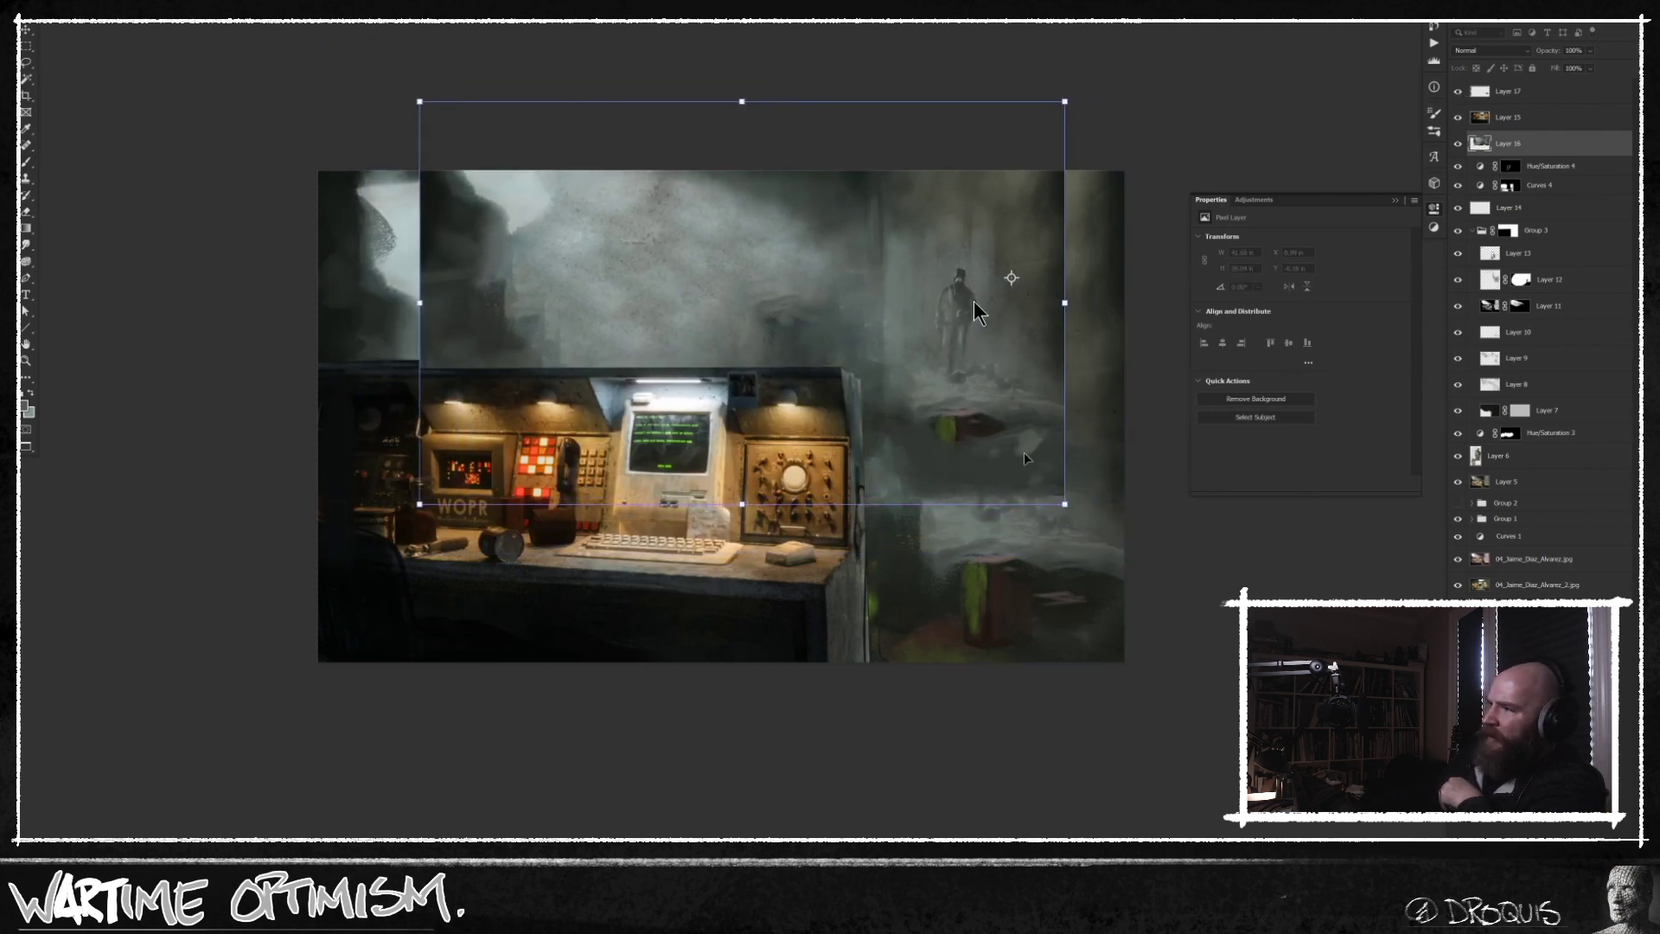
pyautogui.press('Return')
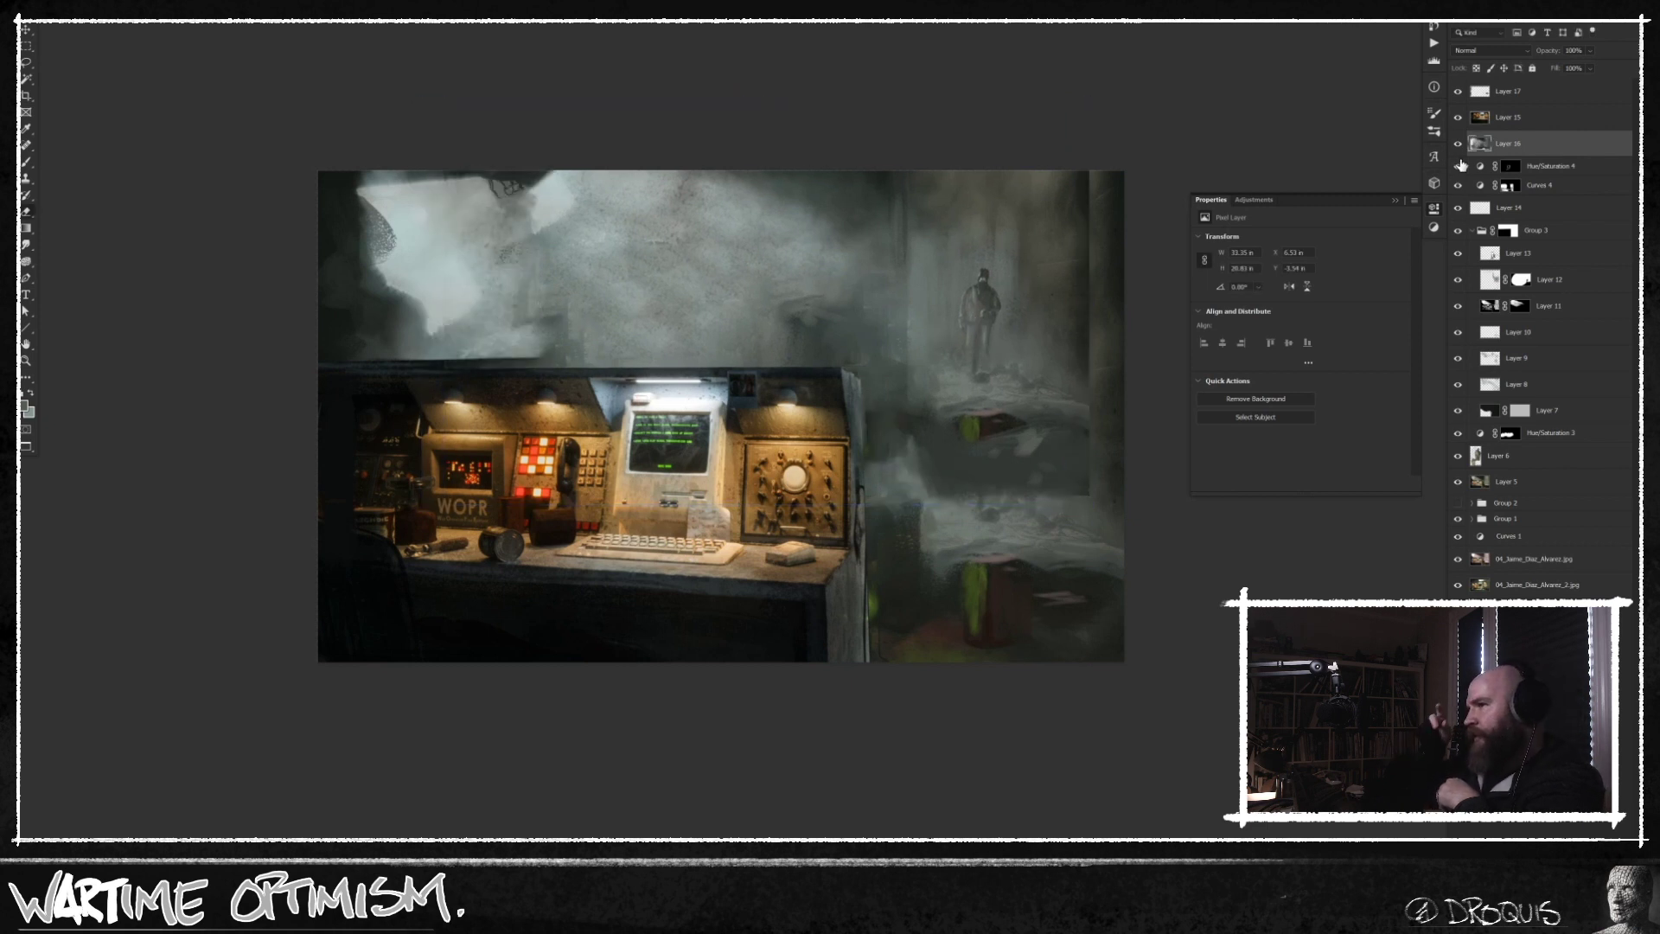
# Step: Brush darker fog strokes along the top of the canvas
pyautogui.moveTo(605, 207); pyautogui.dragTo(847, 173)
pyautogui.moveTo(657, 242); pyautogui.dragTo(899, 173)
pyautogui.moveTo(744, 259); pyautogui.dragTo(873, 234)
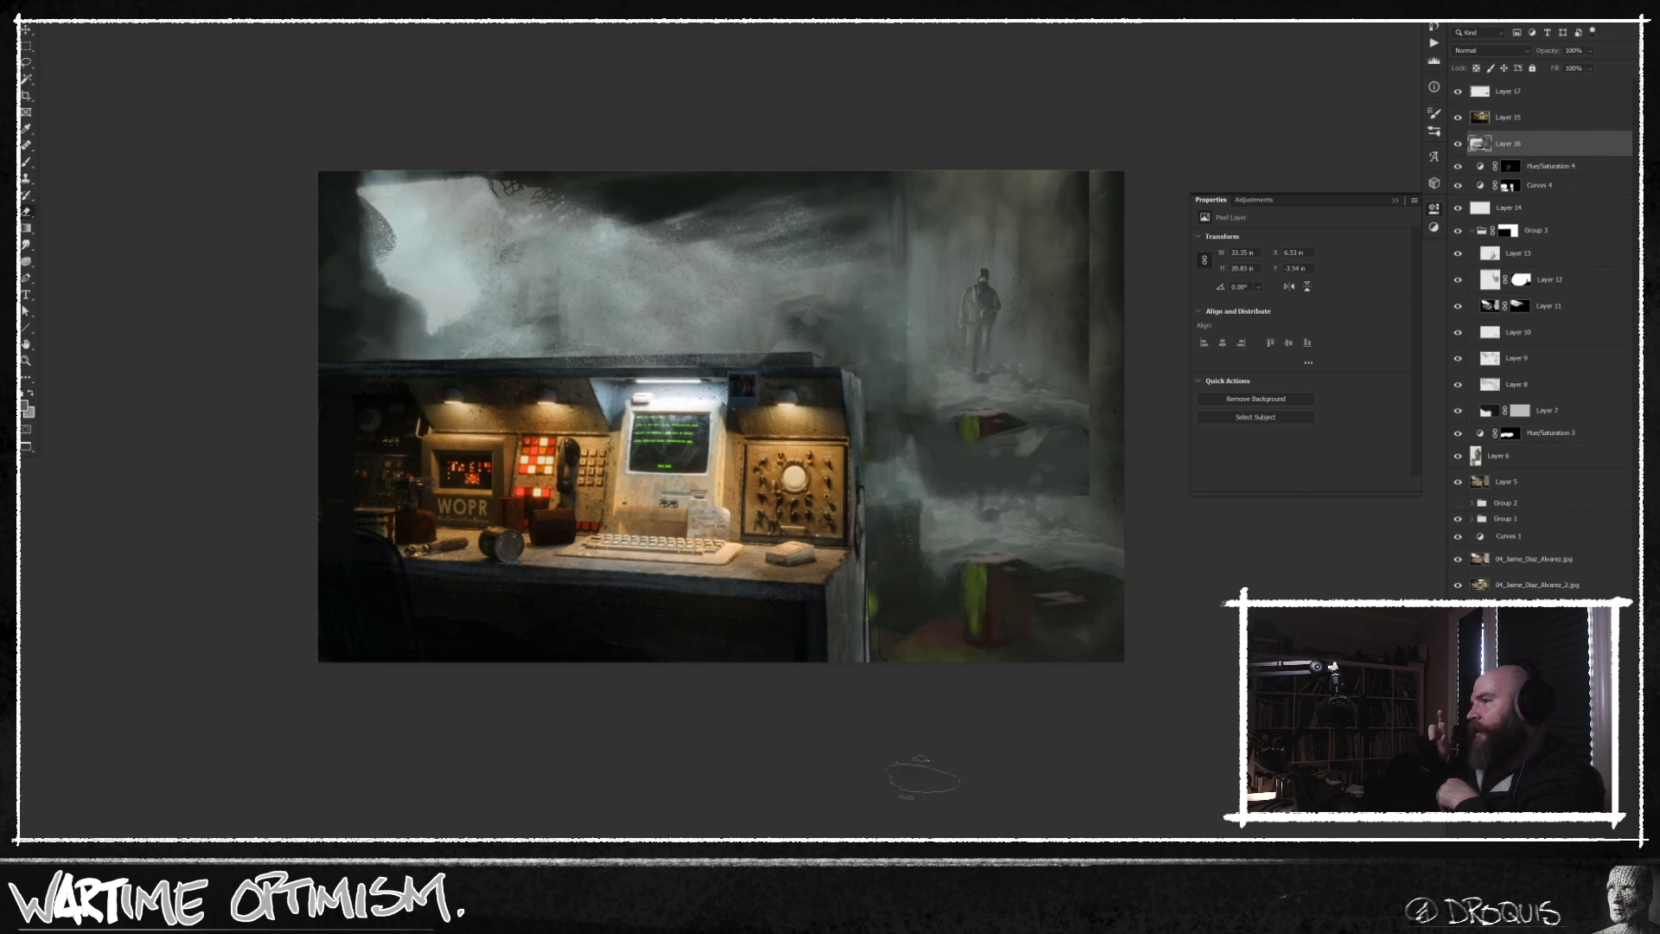
pyautogui.click(1513, 93)
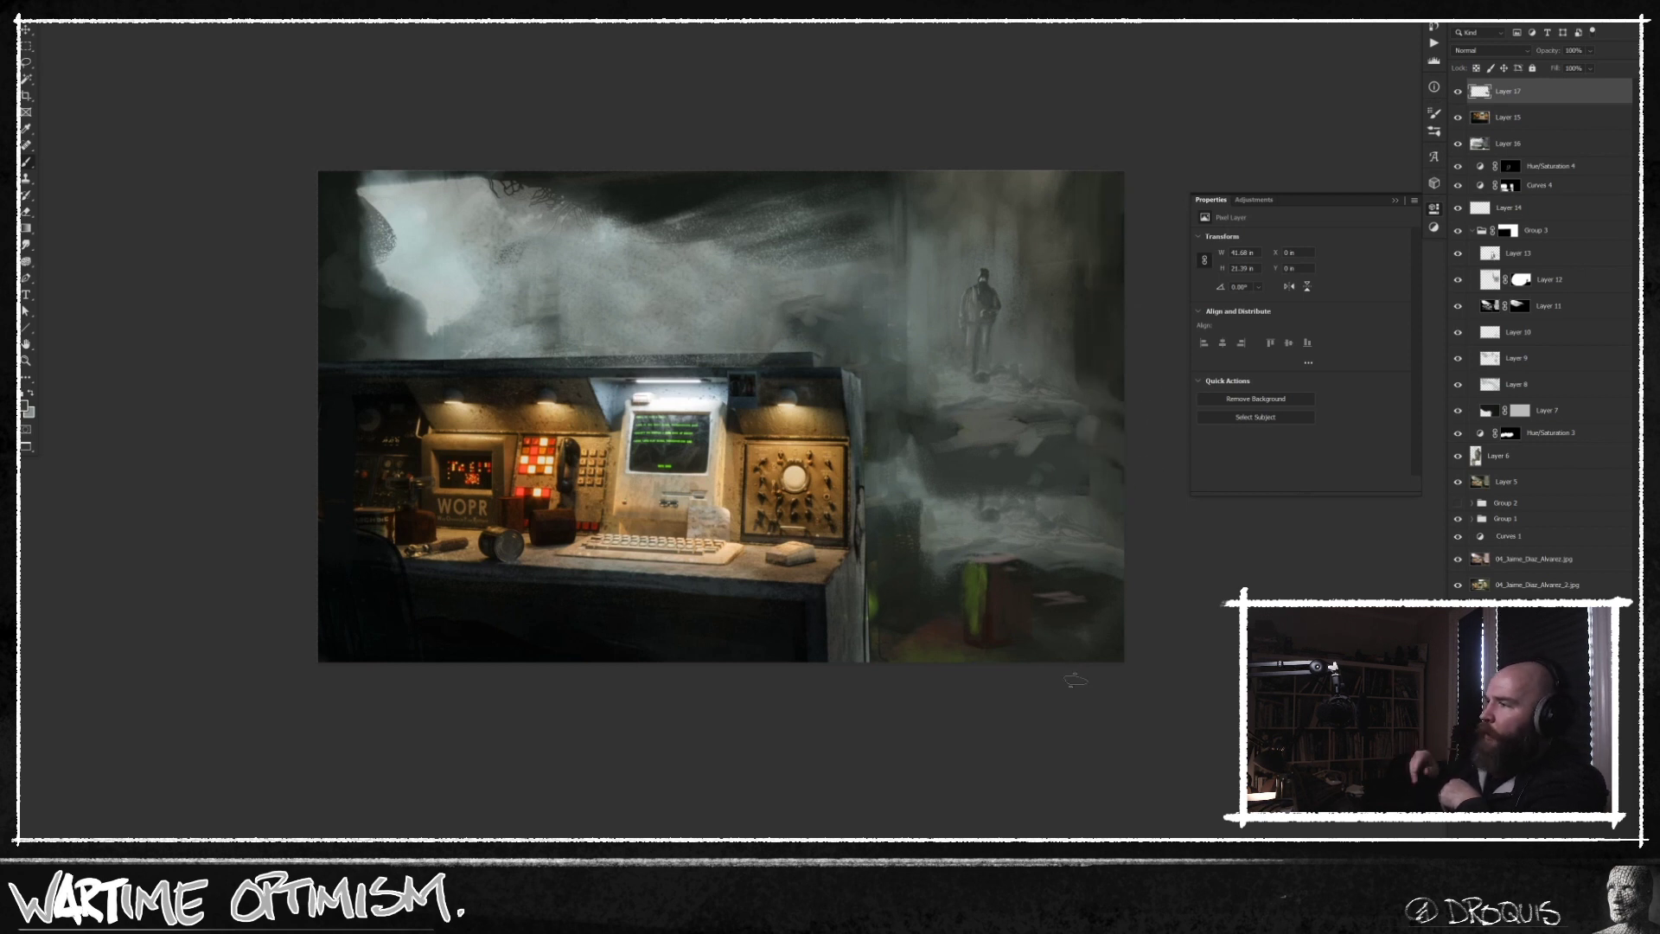
# Step: Duplicate fog Layer 16 and shift the copy down and right to deepen the top band
pyautogui.click(1534, 147)
pyautogui.hotkey('ctrl', 'j')
pyautogui.moveTo(965, 356); pyautogui.dragTo(1034, 378)
pyautogui.press('e')
pyautogui.moveTo(1064, 220); pyautogui.dragTo(594, 239)
pyautogui.hotkey('ctrl', 'z')
pyautogui.hotkey('ctrl', 'z')
pyautogui.hotkey('alt', ']')
pyautogui.hotkey('alt', ']')
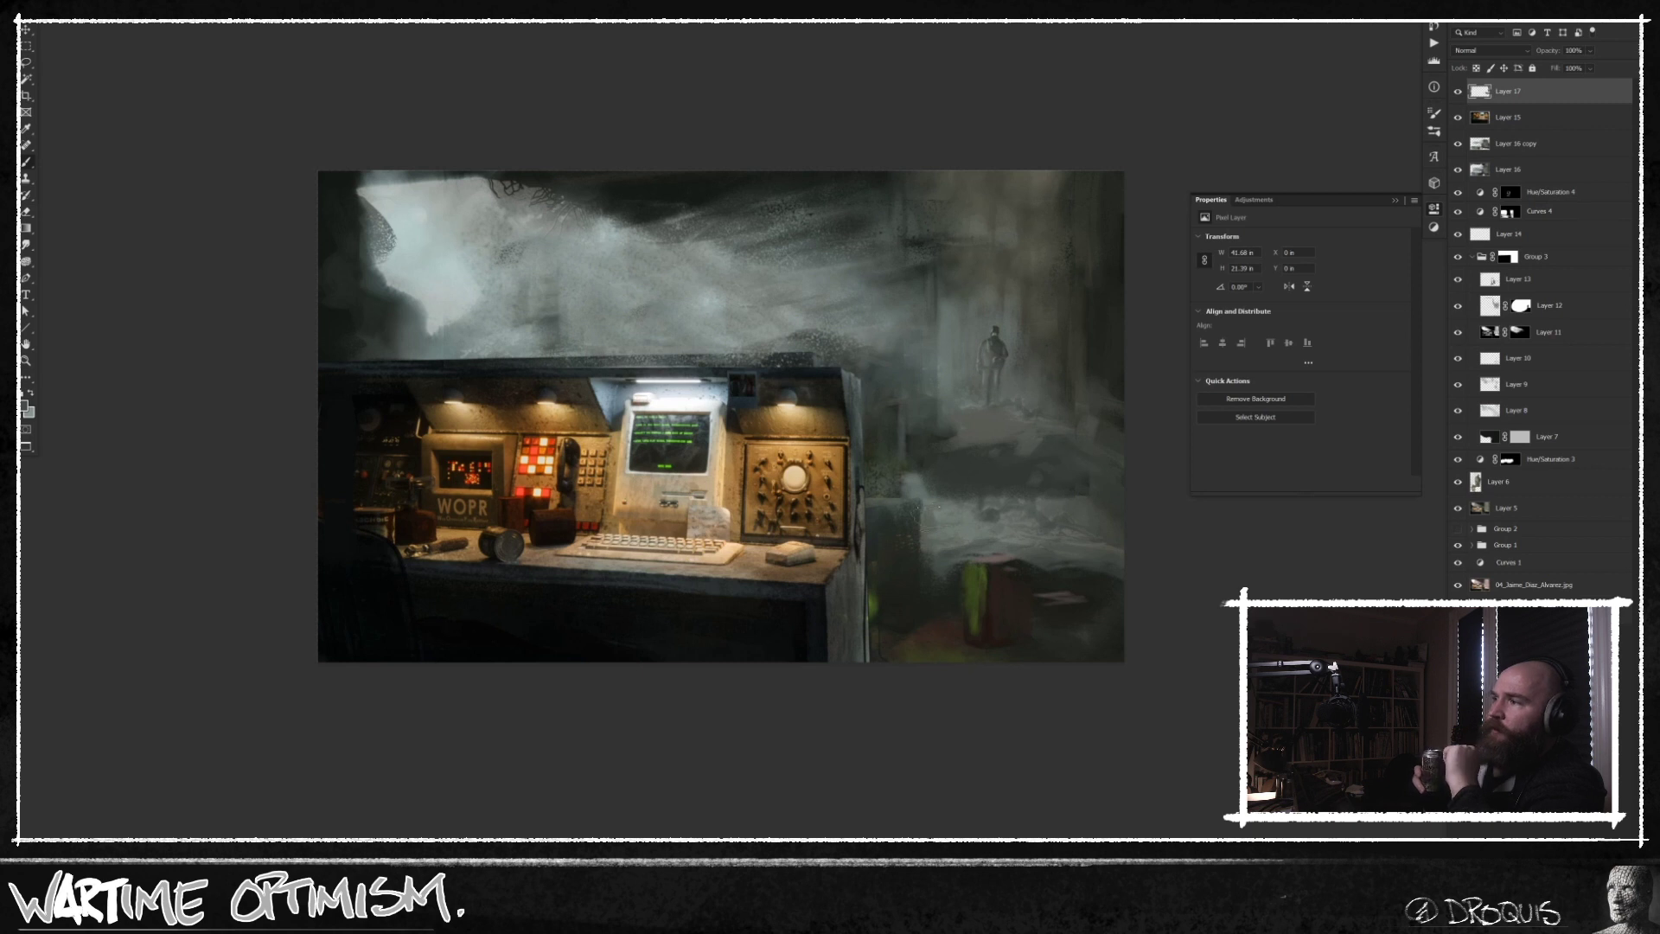
# Step: Raise the console layer, Layer 15, slightly with Free Transform
pyautogui.click(1460, 120)
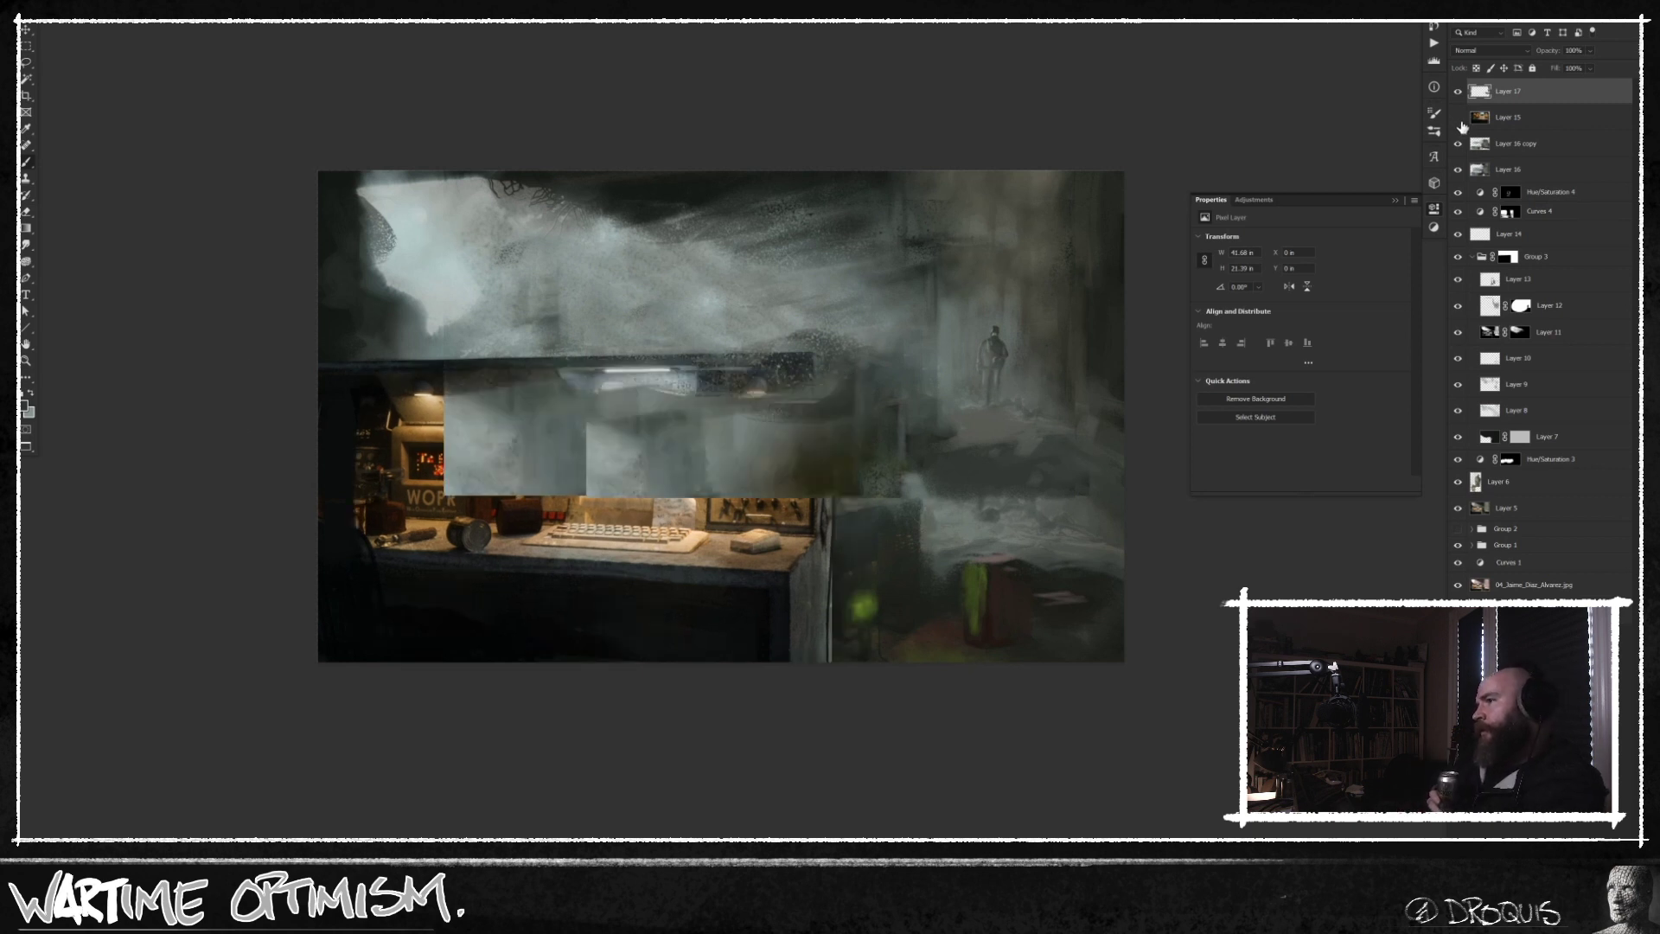
pyautogui.click(1460, 119)
pyautogui.click(1513, 119)
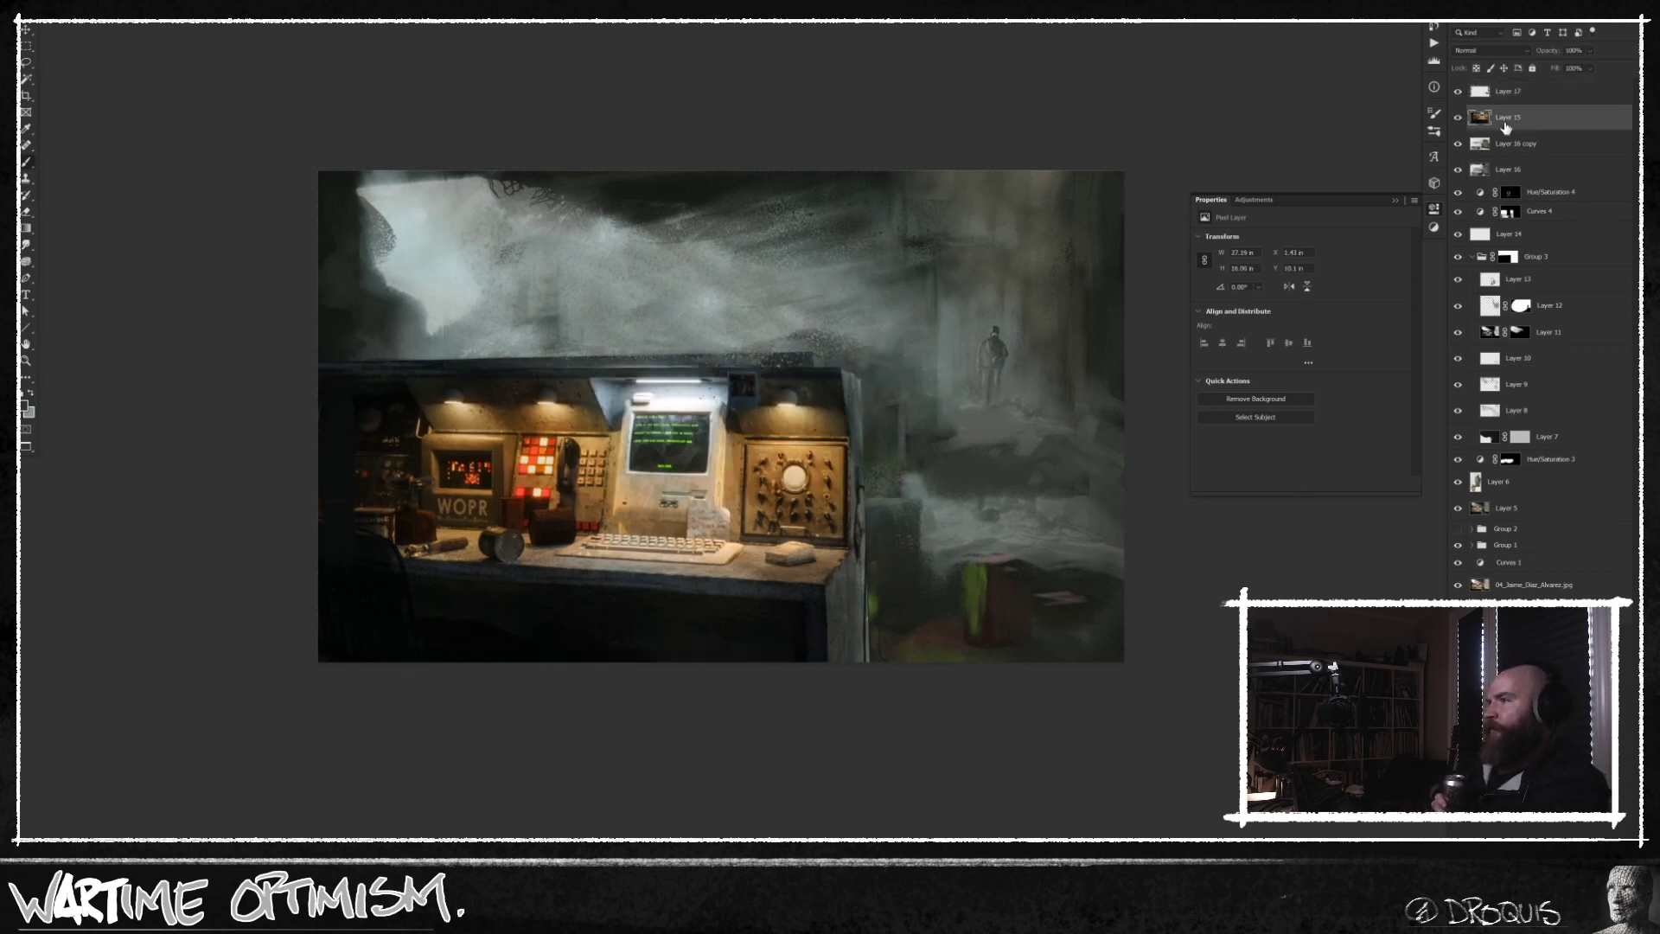
pyautogui.click(1458, 91)
pyautogui.hotkey('ctrl', 't')
pyautogui.moveTo(605, 484); pyautogui.dragTo(563, 462)
pyautogui.press('Return')
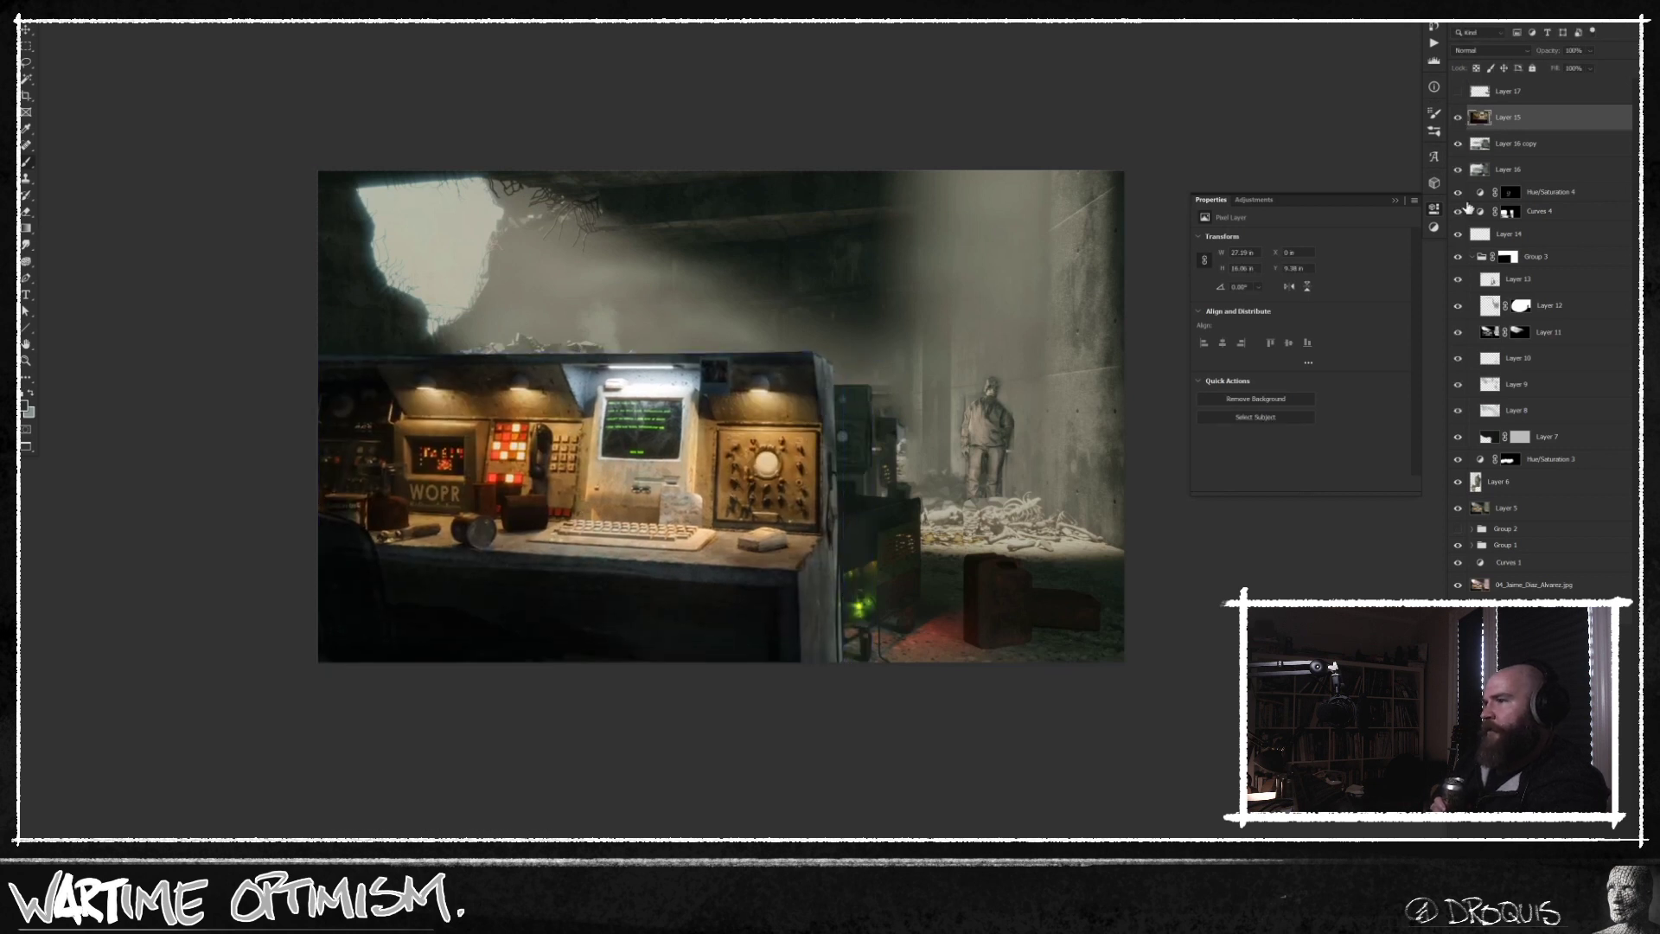
pyautogui.click(1458, 91)
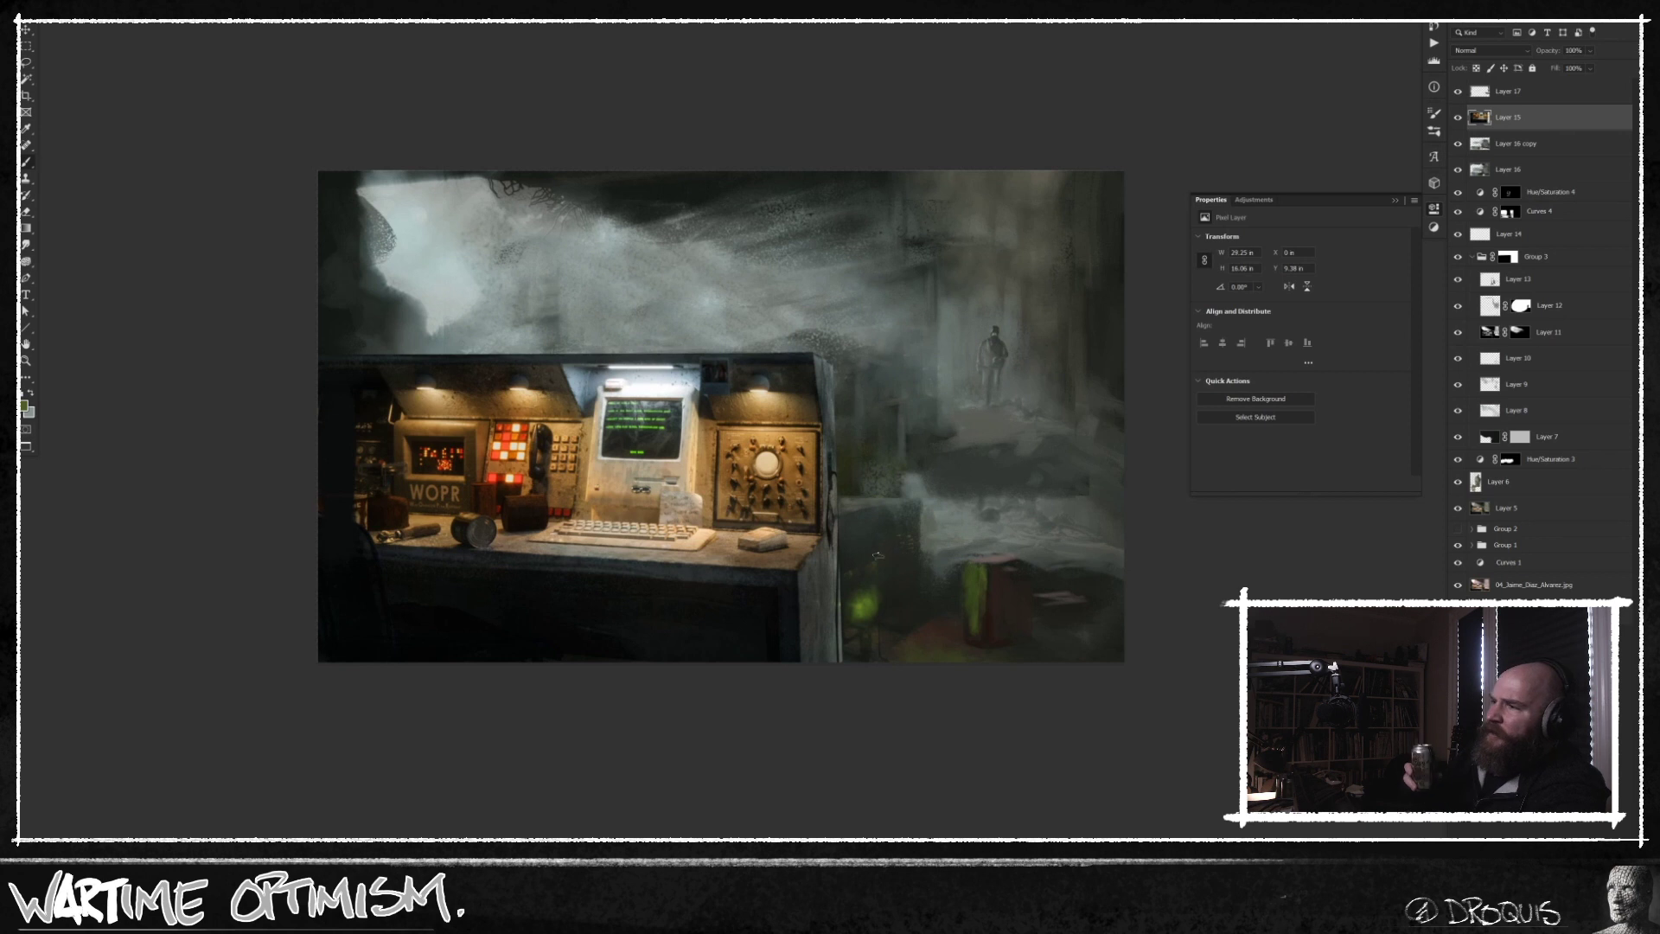
# Step: Choose red and paint a red glow beside the lower-right box
pyautogui.click(973, 223)
pyautogui.click(1013, 415)
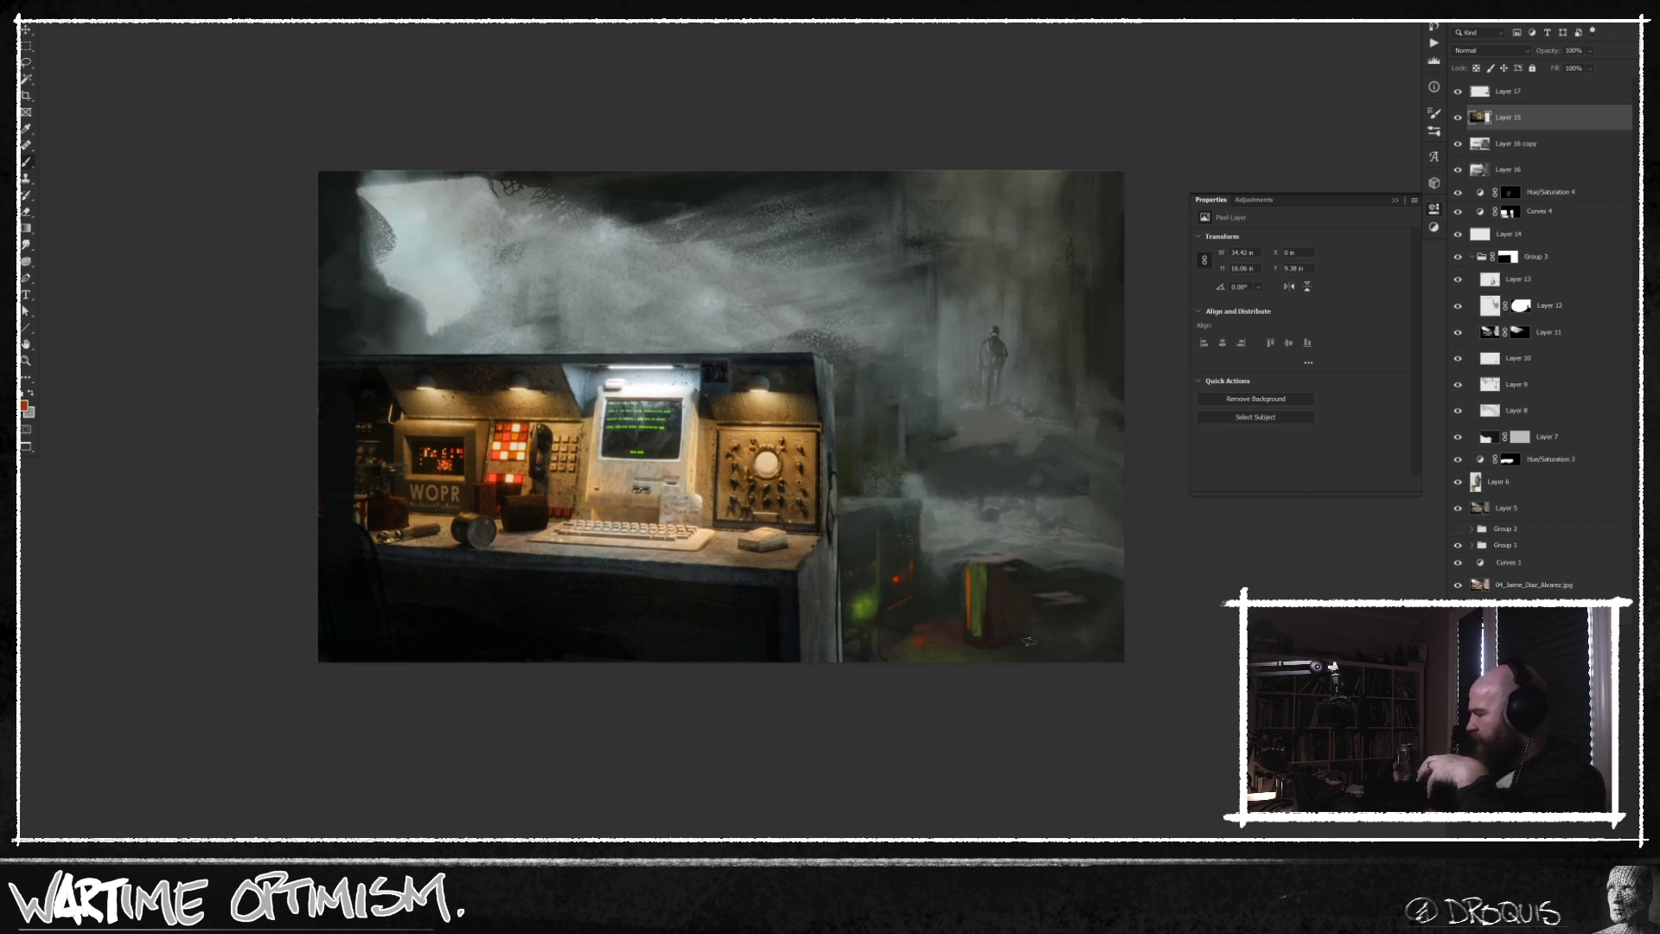
pyautogui.press('Escape')
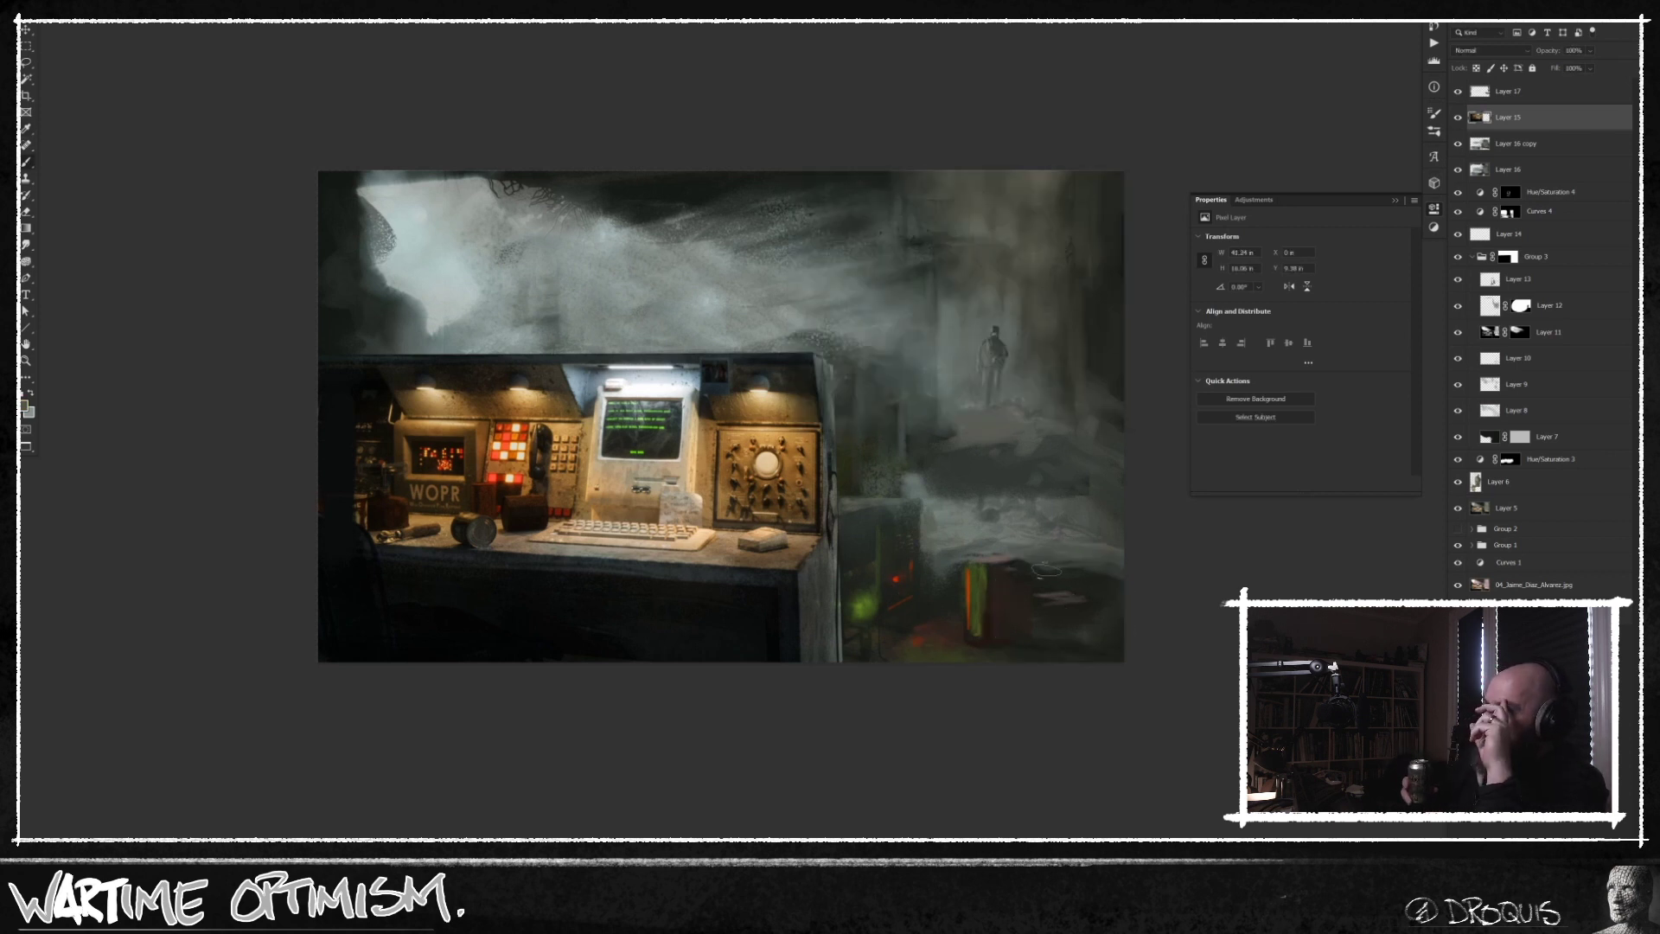
pyautogui.keyDown('alt'); pyautogui.click(1078, 583); pyautogui.keyUp('alt')
pyautogui.moveTo(943, 566); pyautogui.dragTo(985, 633)
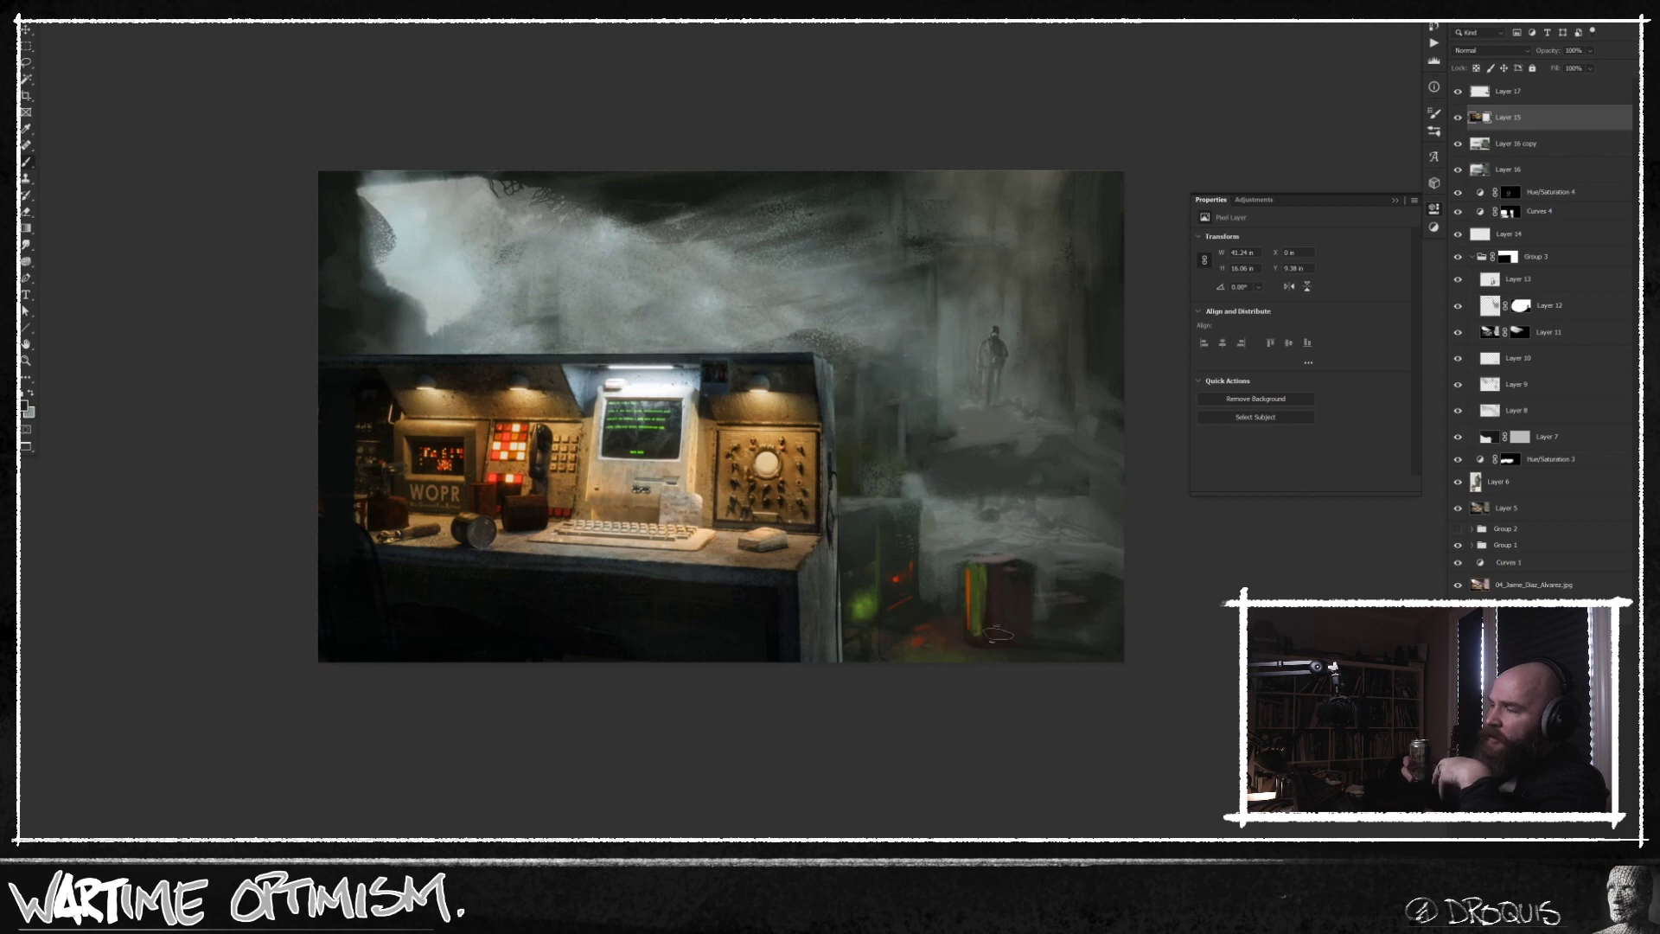
# Step: Toggle the original render on and off to compare it against the paintover
pyautogui.keyDown('alt'); pyautogui.click(1458, 584); pyautogui.keyUp('alt')
pyautogui.keyDown('alt'); pyautogui.click(1458, 584); pyautogui.keyUp('alt')
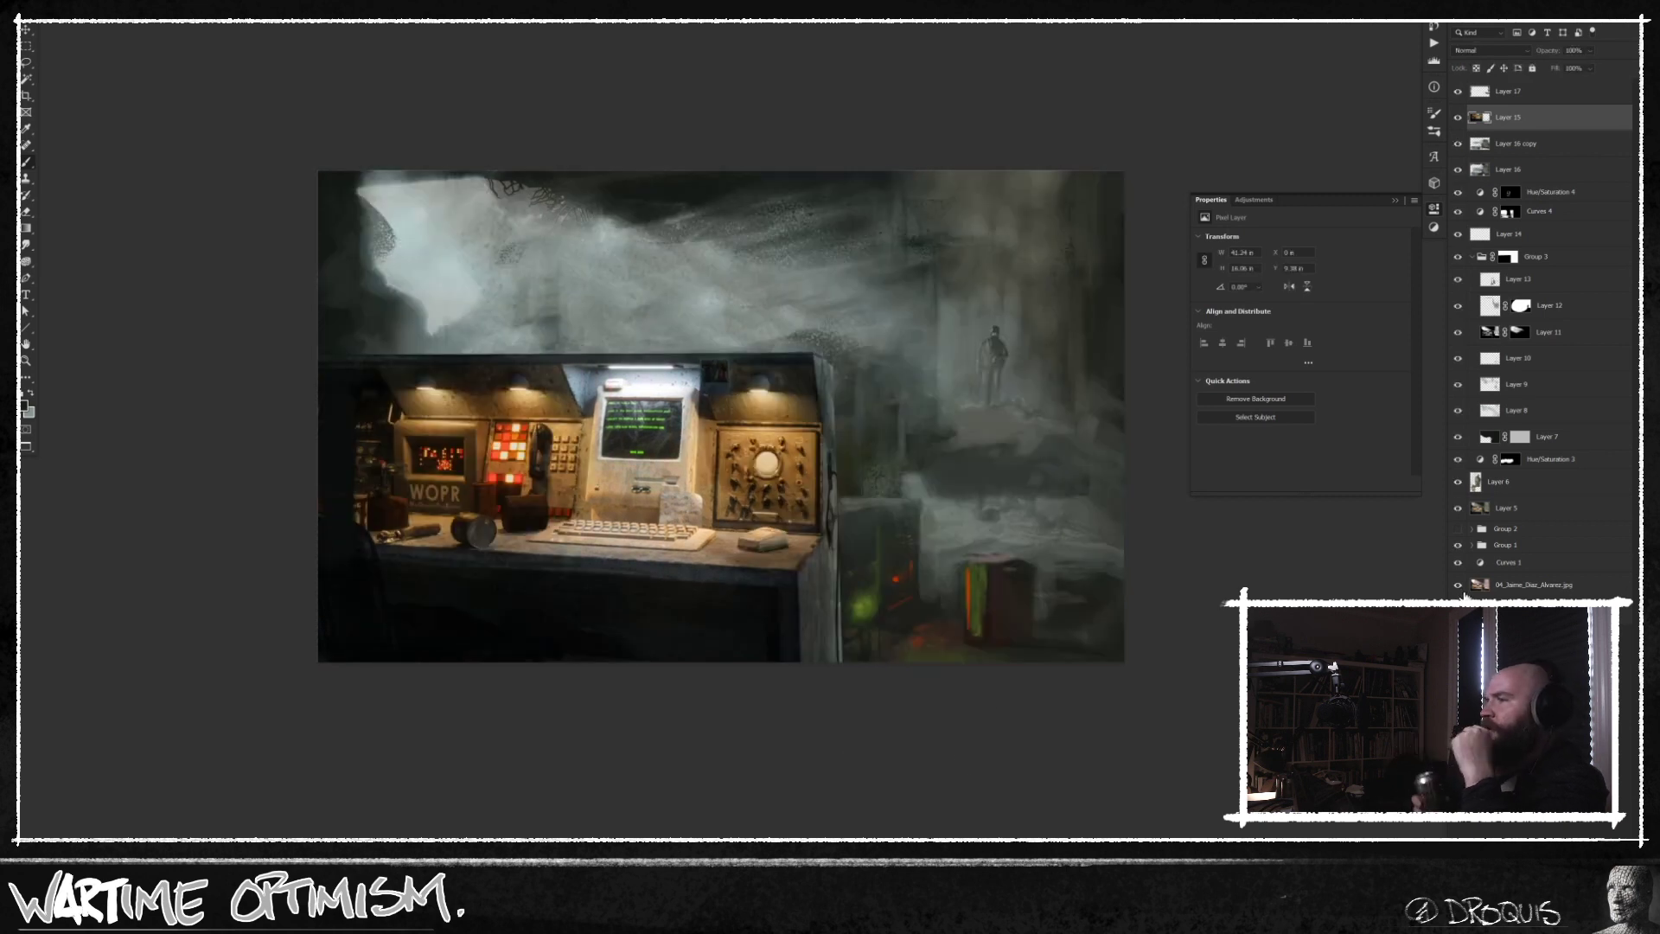
pyautogui.keyDown('alt'); pyautogui.click(1457, 584); pyautogui.keyUp('alt')
pyautogui.keyDown('alt'); pyautogui.click(1457, 585); pyautogui.keyUp('alt')
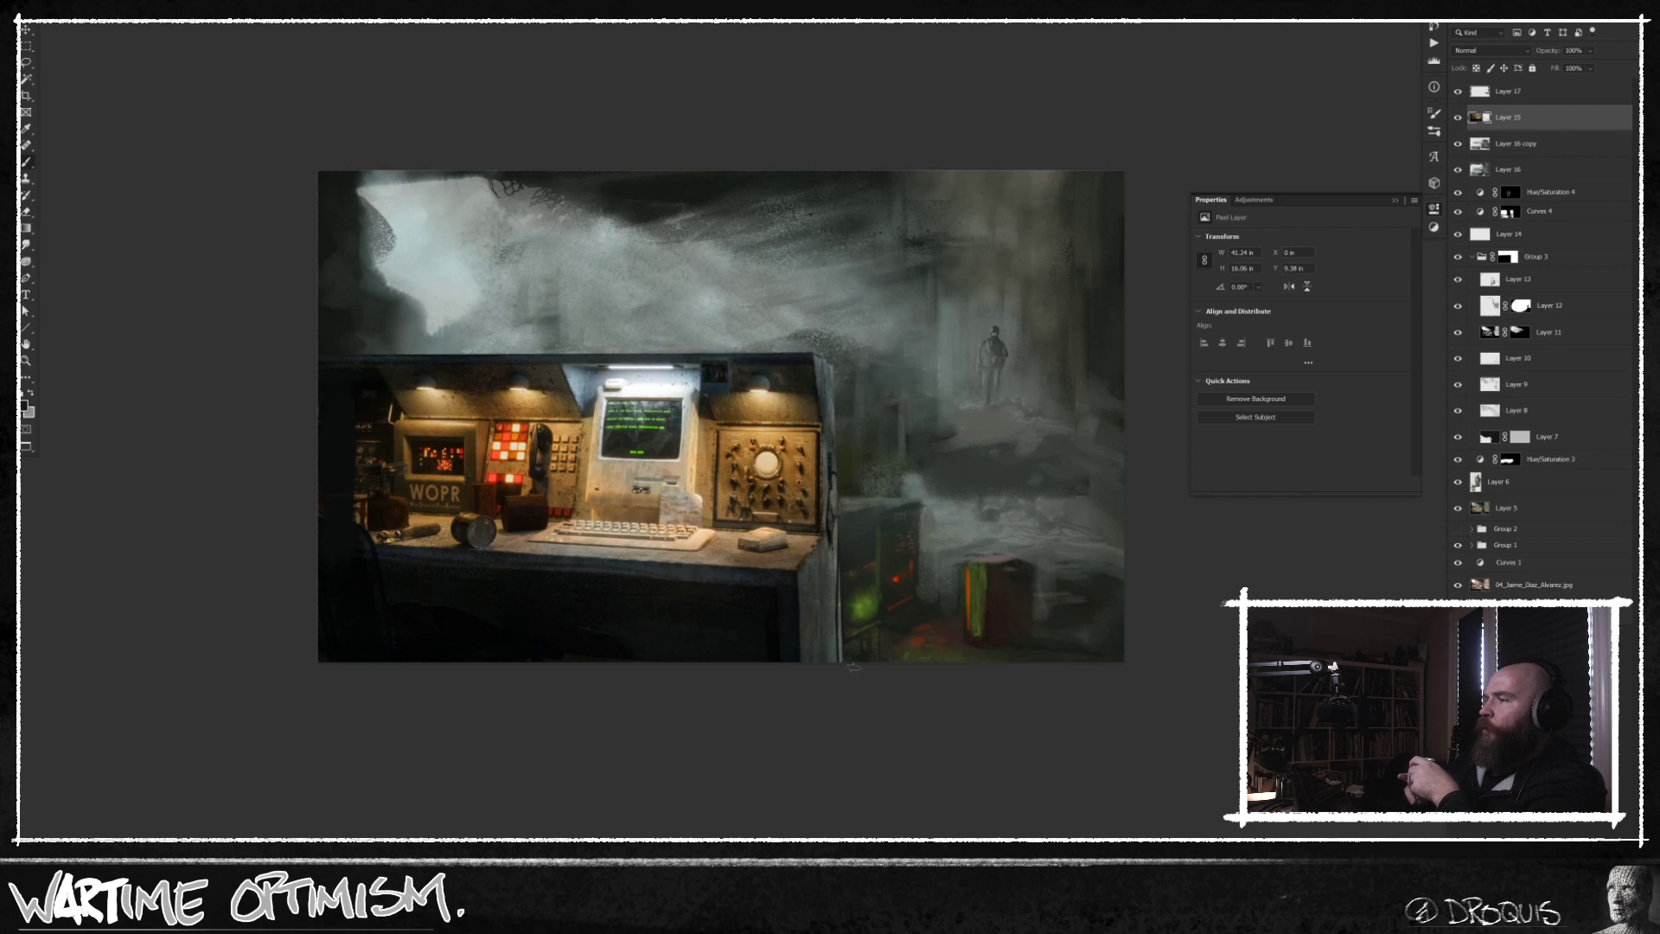
pyautogui.click(1507, 96)
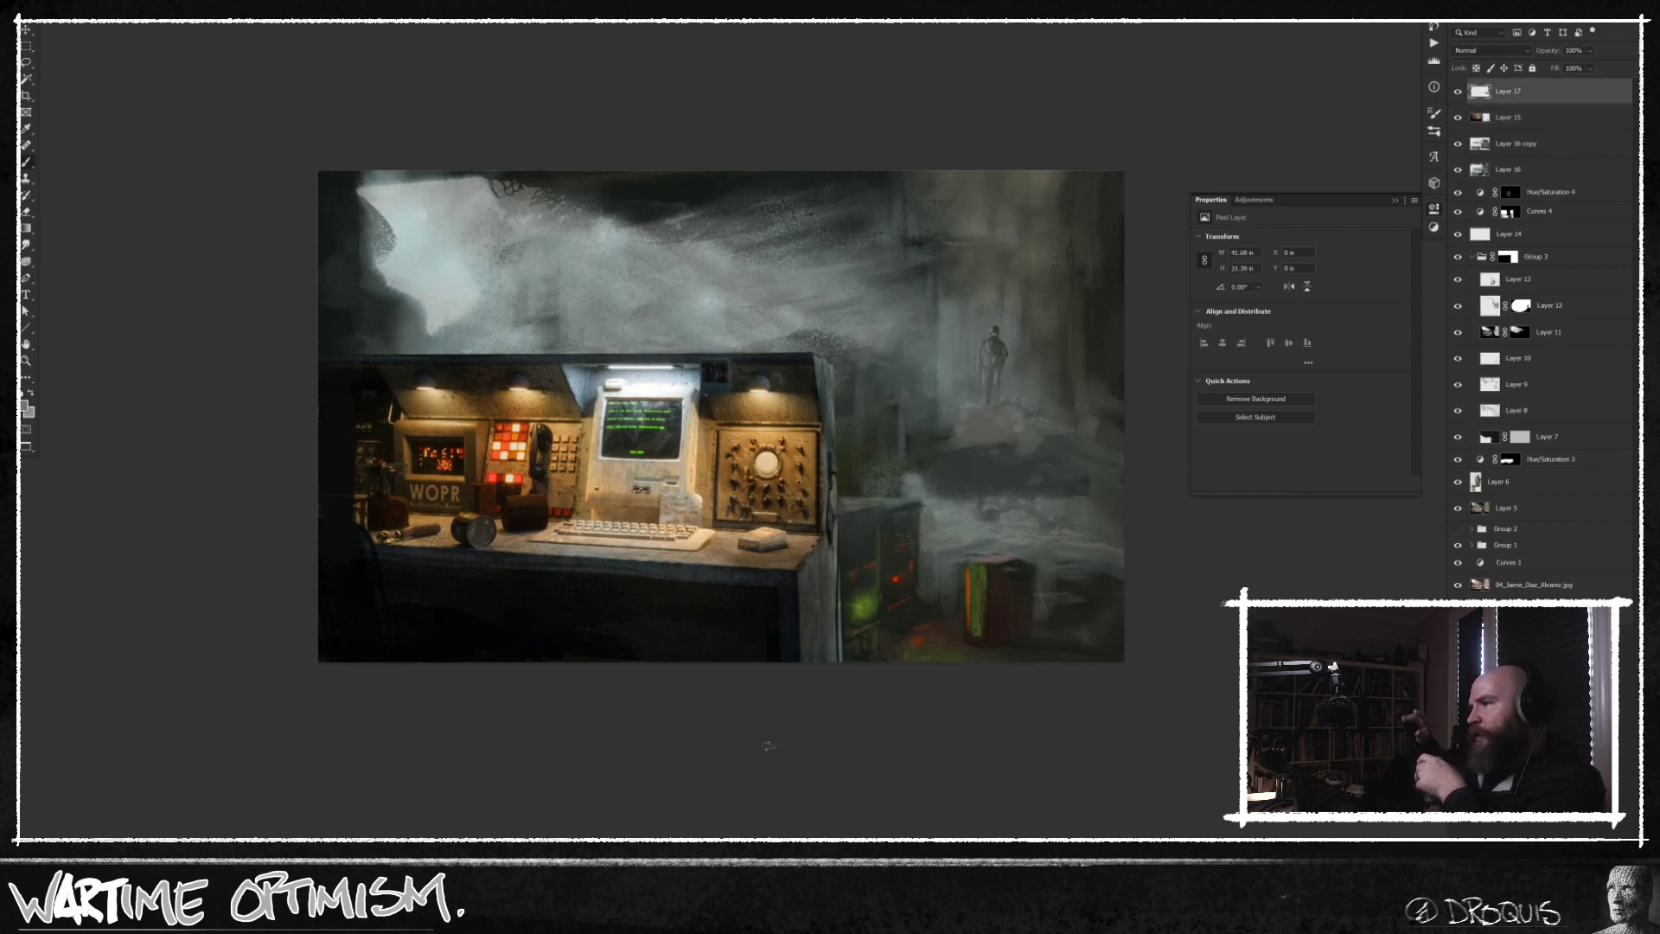
pyautogui.keyDown('alt'); pyautogui.click(1458, 584); pyautogui.keyUp('alt')
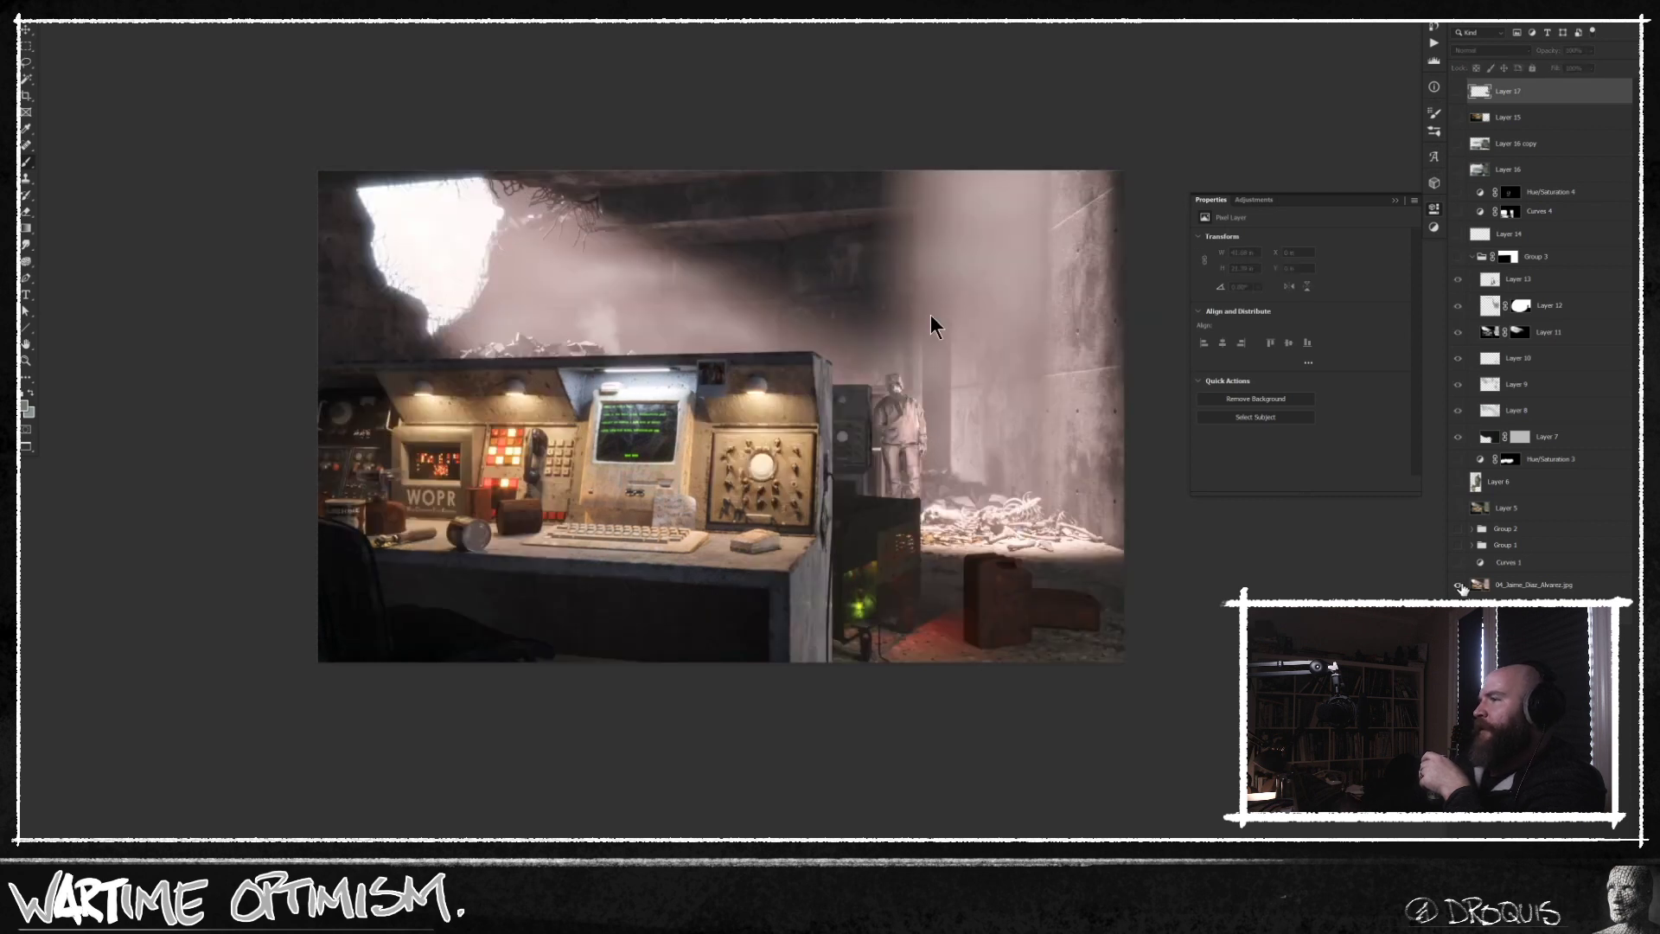
pyautogui.keyDown('alt'); pyautogui.click(1457, 584); pyautogui.keyUp('alt')
pyautogui.keyDown('alt'); pyautogui.click(1458, 584); pyautogui.keyUp('alt')
pyautogui.keyDown('alt'); pyautogui.click(1458, 584); pyautogui.keyUp('alt')
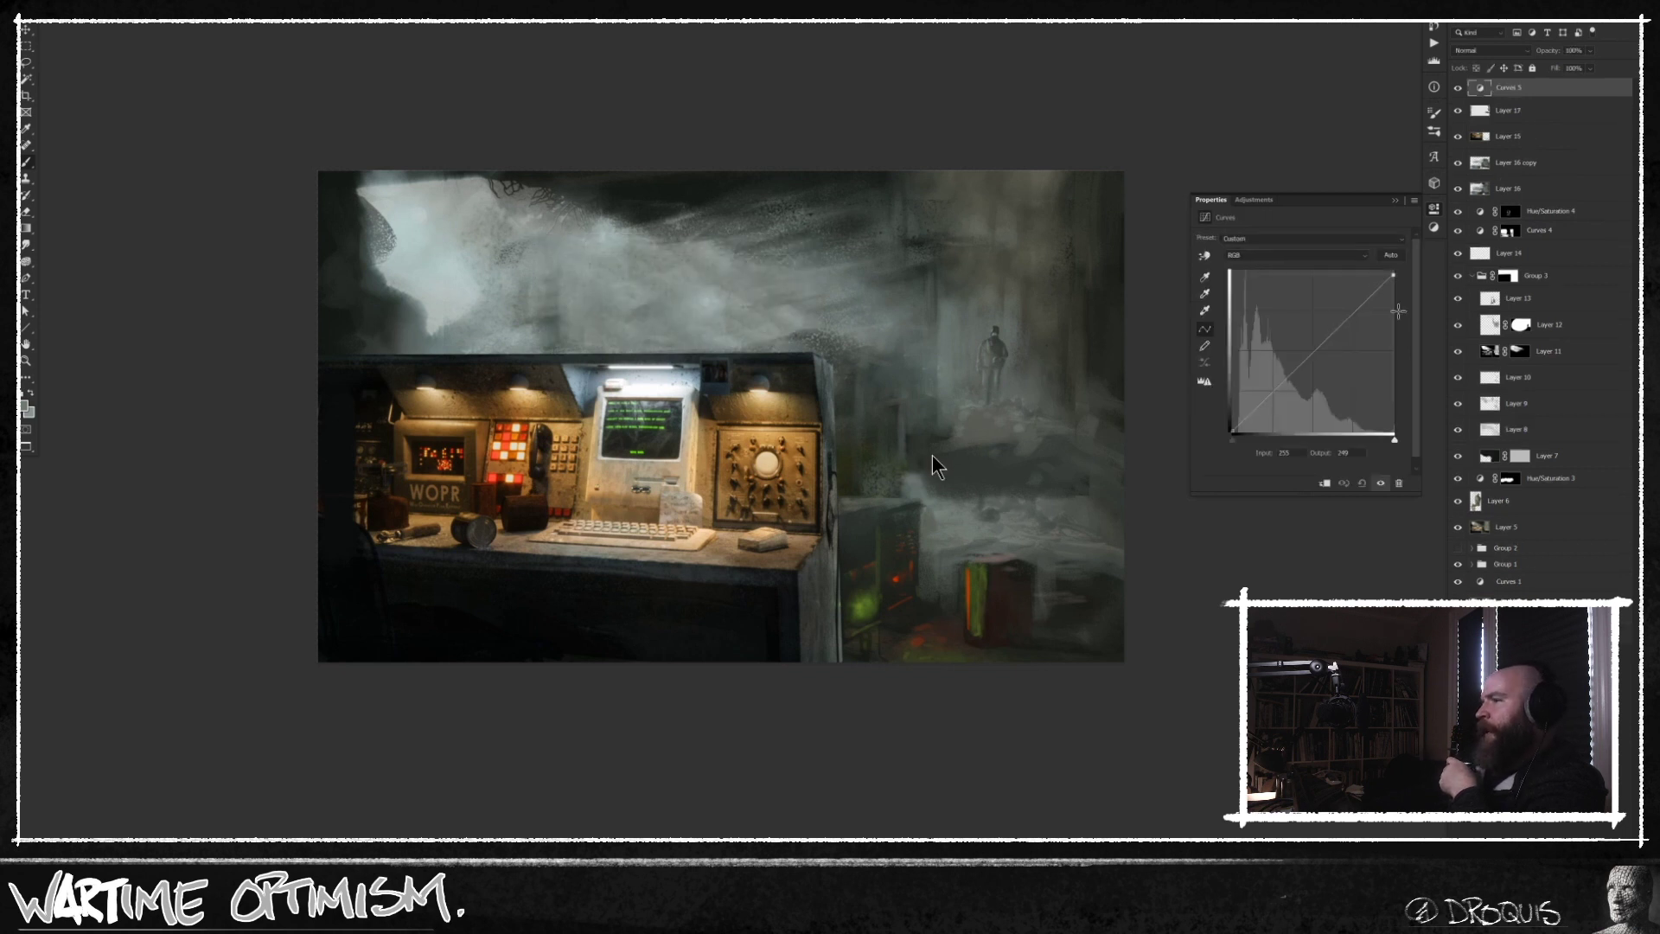
# Step: Add a Curves adjustment that darkens RGB, lowers the Blue curve and adjusts Red for a warm tone
pyautogui.moveTo(1394, 271); pyautogui.dragTo(1398, 342)
pyautogui.hotkey('alt', '4')
pyautogui.moveTo(1393, 270); pyautogui.dragTo(1394, 325)
pyautogui.hotkey('alt', '5')
pyautogui.click(1296, 255)
pyautogui.click(1324, 277)
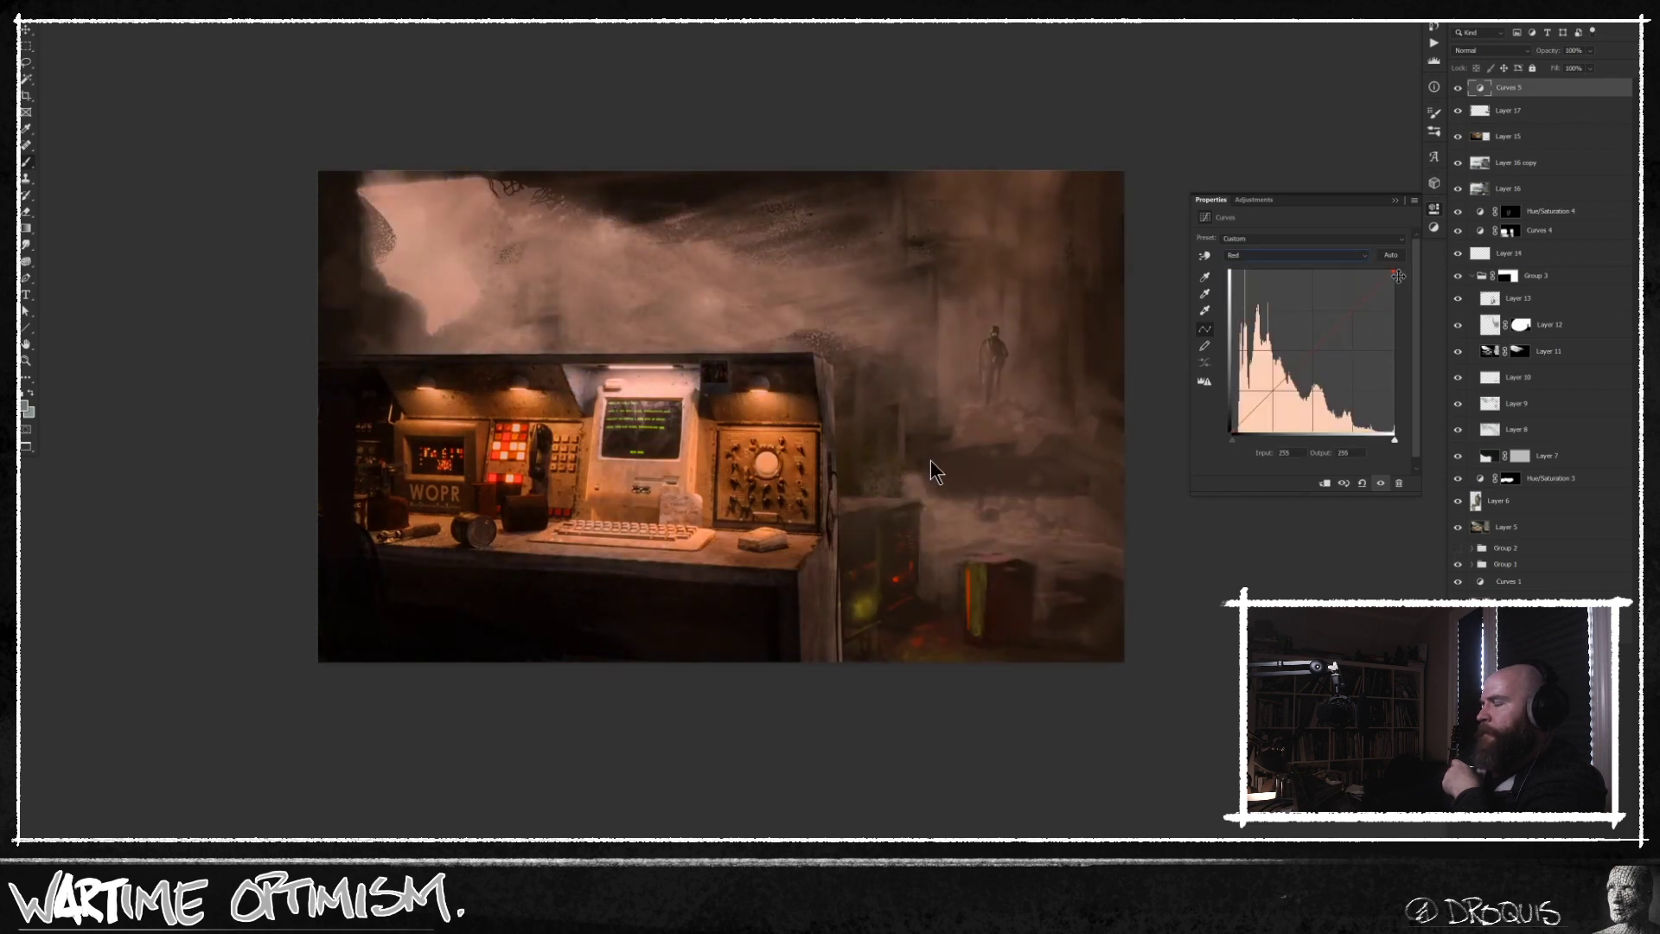
pyautogui.moveTo(1401, 295); pyautogui.dragTo(1393, 288)
pyautogui.hotkey('alt', '2')
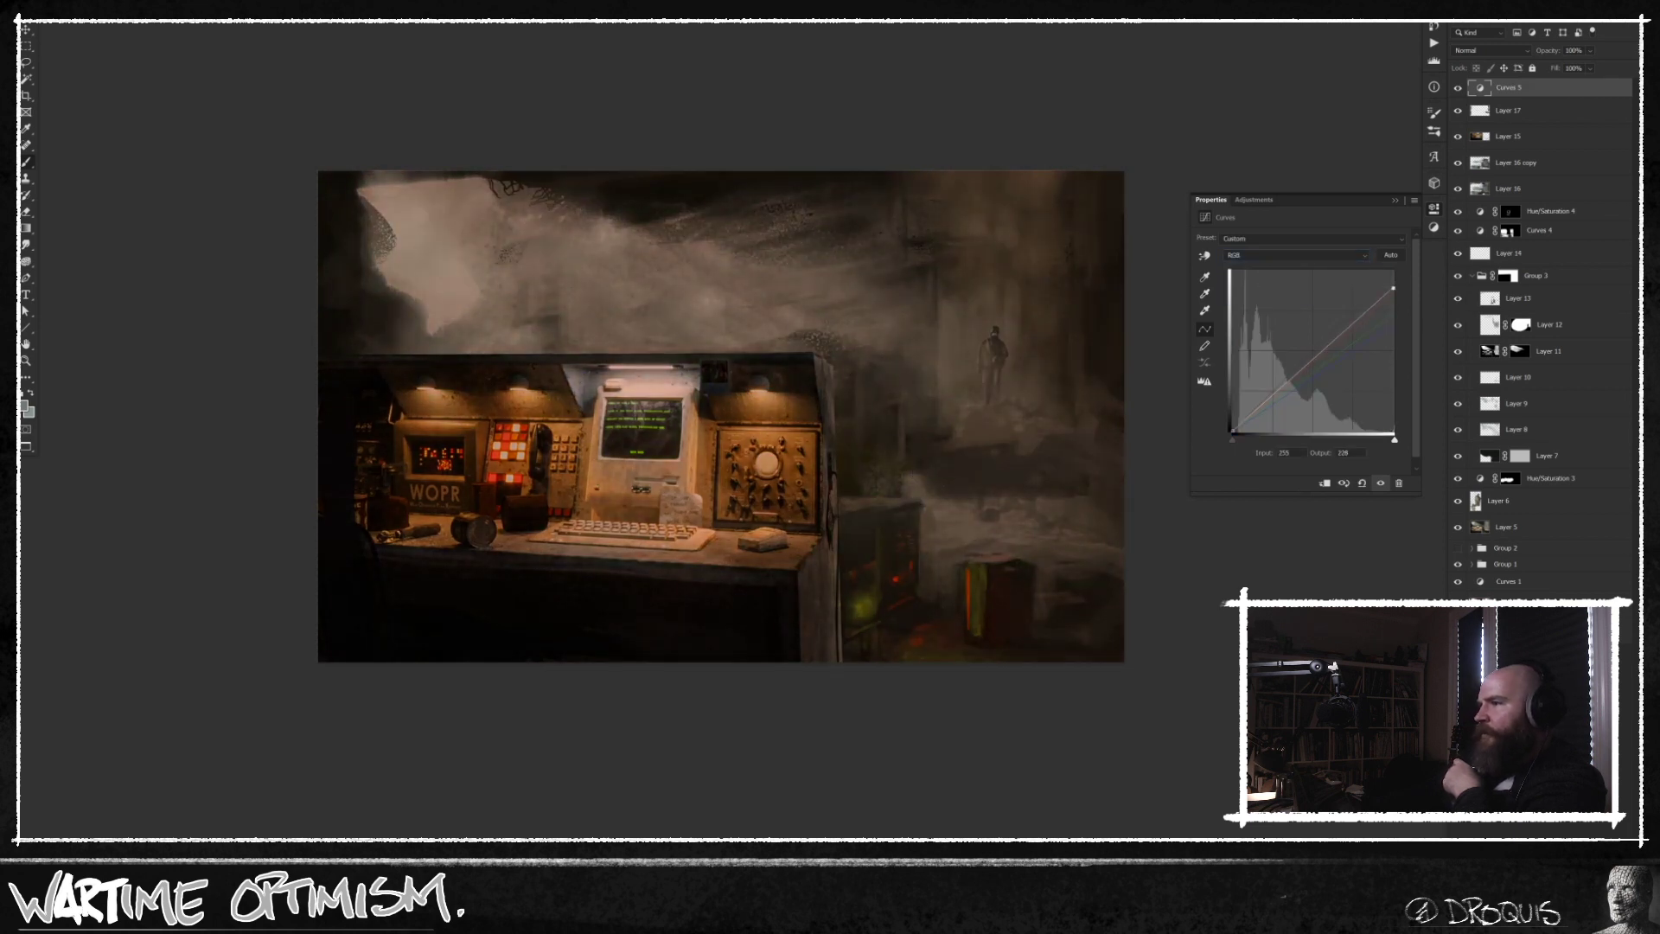
# Step: Invert the curves mask to black and paint the warm darkening back around the console's dial
pyautogui.hotkey('ctrl', 'i')
pyautogui.press('Return')
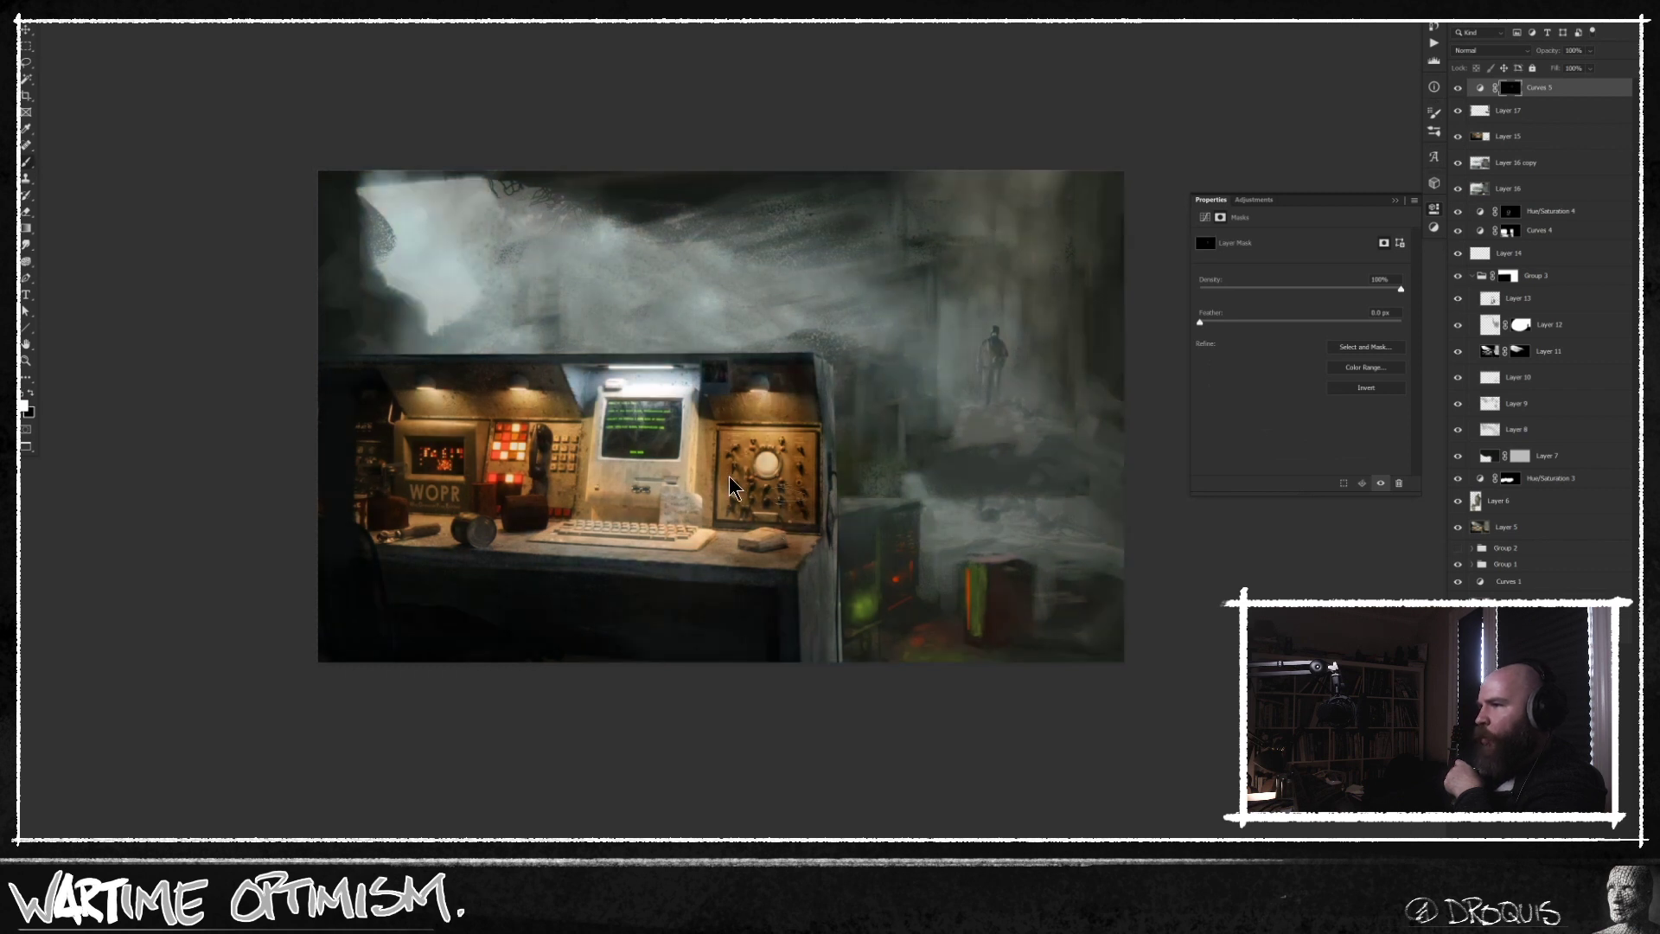
pyautogui.moveTo(760, 424)
pyautogui.mouseDown()
pyautogui.moveTo(696, 484)
pyautogui.moveTo(501, 432)
pyautogui.moveTo(433, 384)
pyautogui.moveTo(423, 497)
pyautogui.moveTo(467, 523)
pyautogui.moveTo(436, 519)
pyautogui.moveTo(782, 572)
pyautogui.mouseUp()
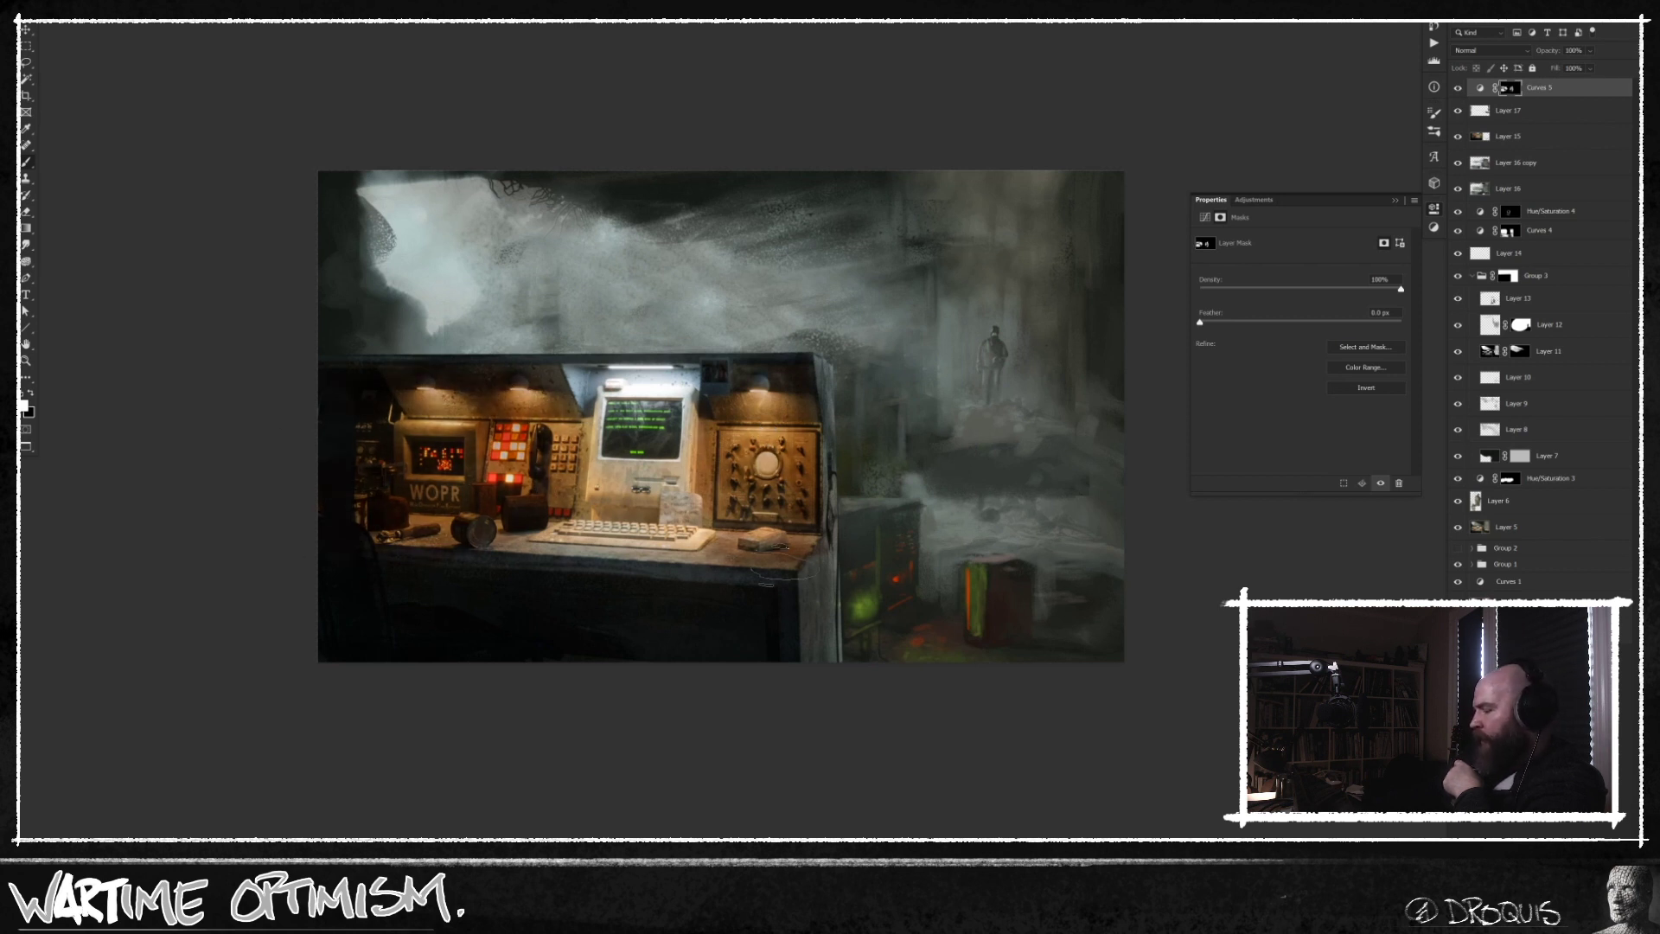
# Step: Desaturate the image to -30 with Hue/Saturation and stamp the visible layers into a Screen layer
pyautogui.hotkey('ctrl', 'u')
pyautogui.moveTo(1303, 310); pyautogui.dragTo(1270, 313)
pyautogui.hotkey('ctrl', 'shift', 'alt', 'e')
pyautogui.click(1487, 50)
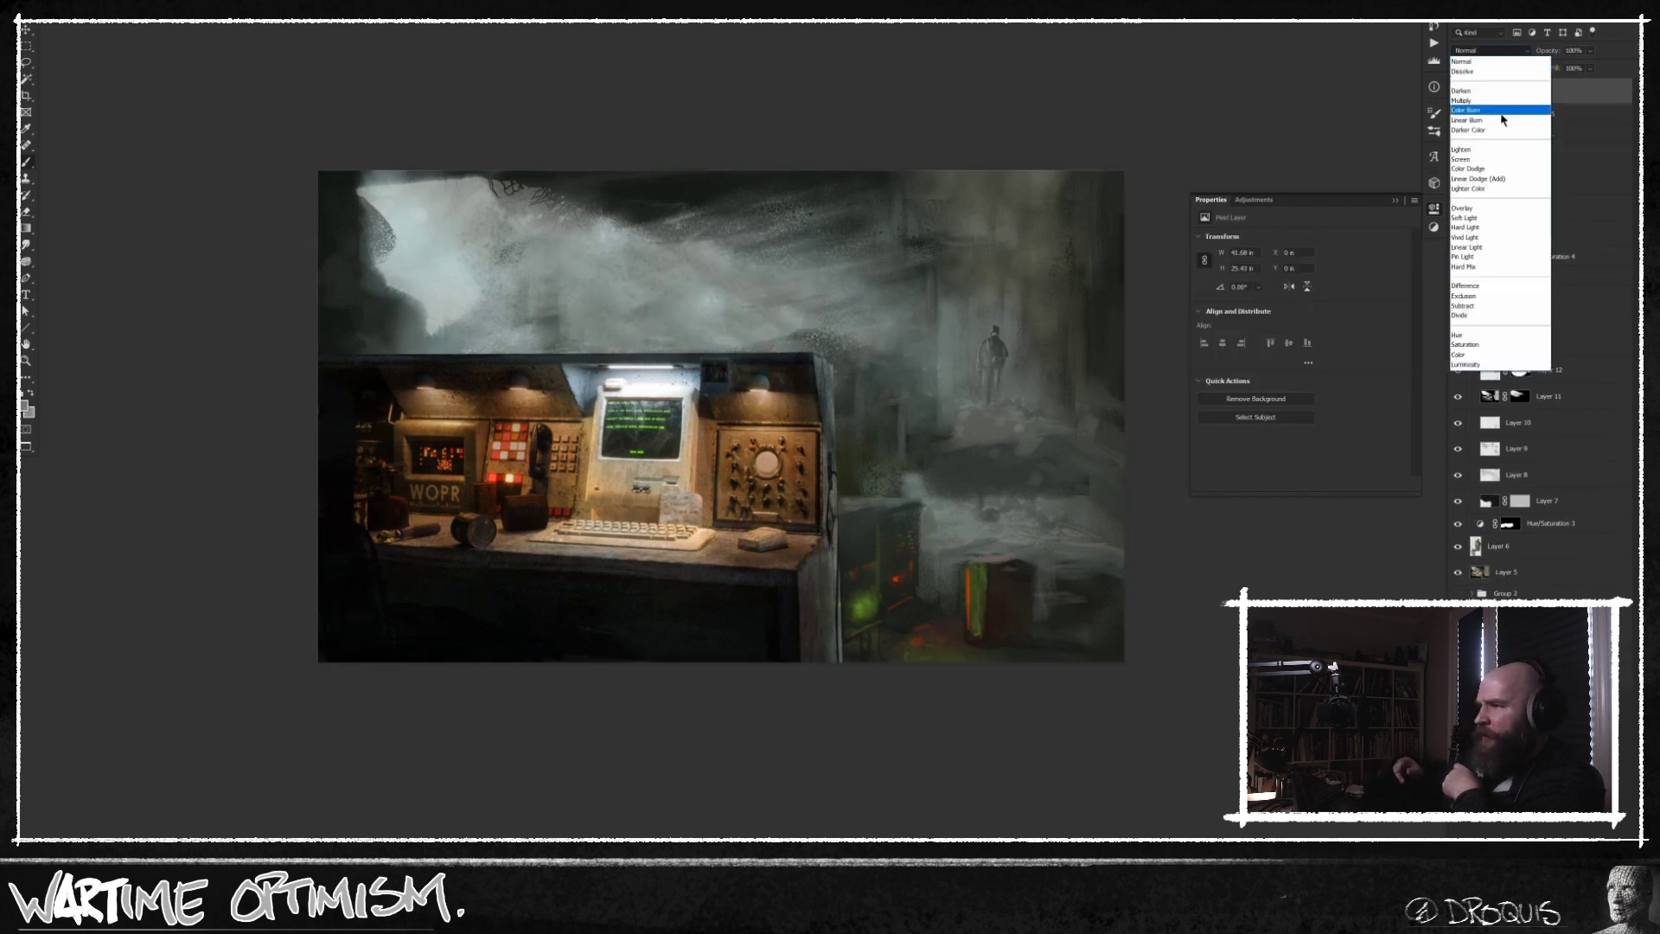
pyautogui.click(1487, 151)
# Step: Add a blue-tinted colorize Hue/Saturation and mask the Screen stamp to brighten only the desk front
pyautogui.hotkey('ctrl', 'alt', 'u')
pyautogui.press('Return')
pyautogui.moveTo(1304, 287); pyautogui.dragTo(1340, 317)
pyautogui.click(1508, 111)
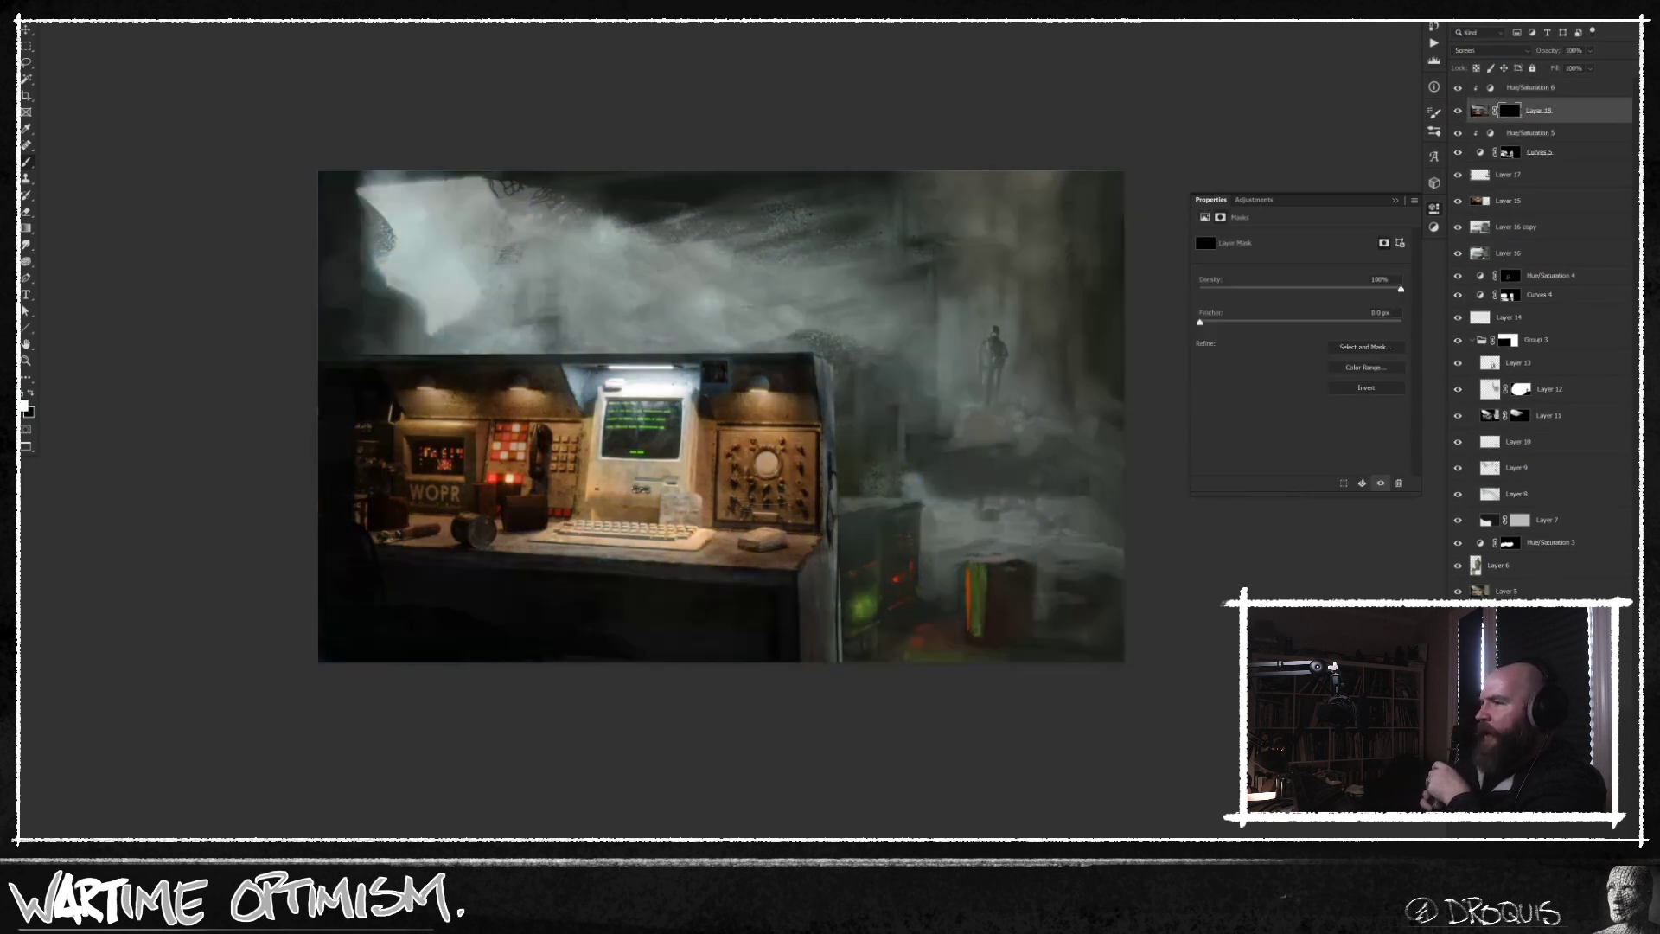
pyautogui.moveTo(568, 516)
pyautogui.mouseDown()
pyautogui.moveTo(683, 558)
pyautogui.moveTo(734, 531)
pyautogui.mouseUp()
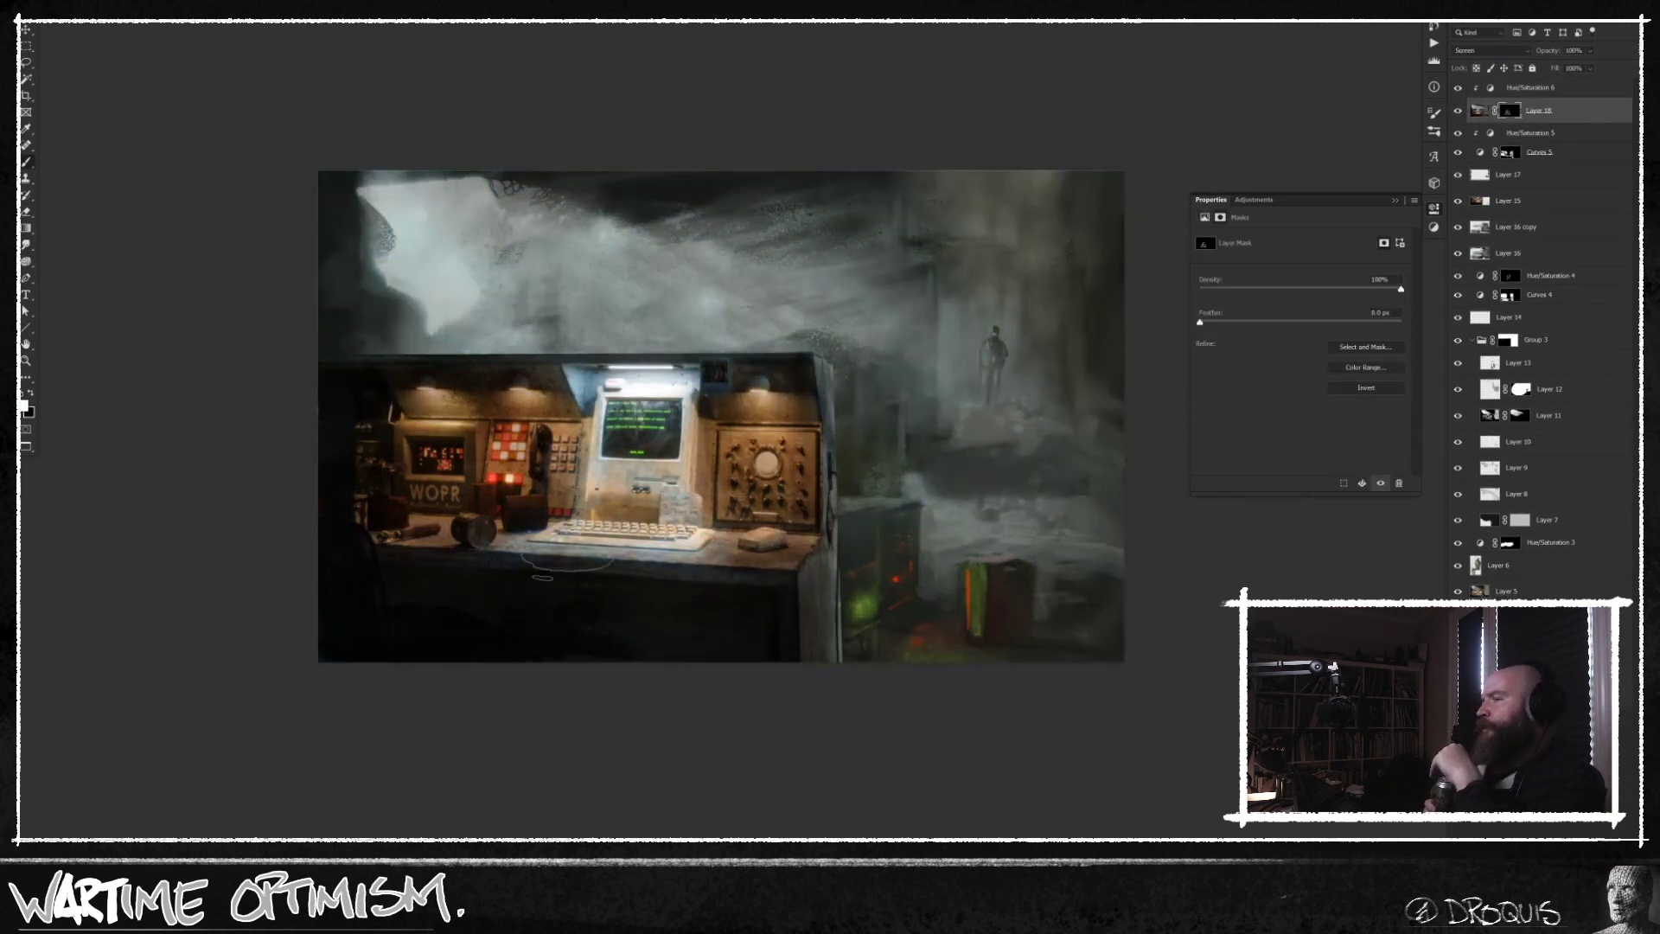
# Step: Stamp another Screen layer, paint desk glow with a large irregular brush, and set its opacity to 29%
pyautogui.hotkey('ctrl', 'shift', 'alt', 'e')
pyautogui.click(1487, 50)
pyautogui.click(1487, 152)
pyautogui.rightClick(617, 392)
pyautogui.doubleClick(813, 484)
pyautogui.moveTo(411, 532); pyautogui.dragTo(691, 588)
pyautogui.press('2')
pyautogui.press('9')
pyautogui.press('Return')
# Step: Flip the canvas view to check the painting mirrored
pyautogui.scroll(-1, 1115, 640)
pyautogui.press('h')
pyautogui.scroll(1, 1109, 605)
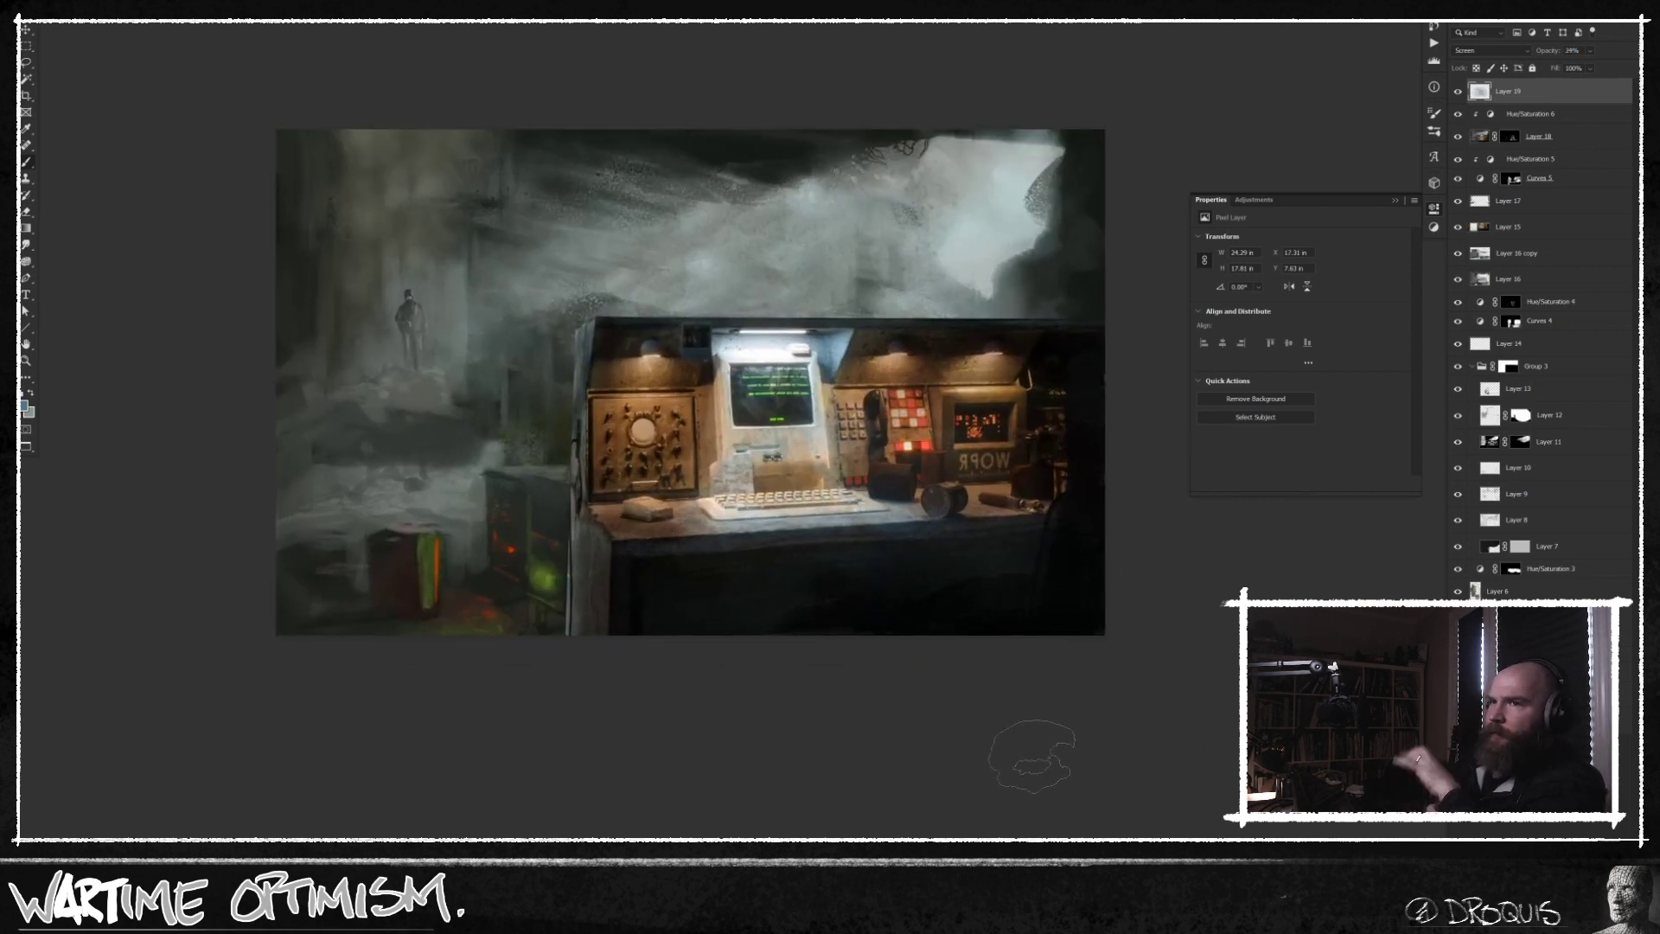
# Step: Create Layer 20 and paint strokes along the desk's left edge and upper-right corner
pyautogui.hotkey('ctrl', 'shift', 'alt', 'n')
pyautogui.rightClick(1037, 763)
pyautogui.doubleClick(1173, 559)
pyautogui.moveTo(630, 356)
pyautogui.mouseDown()
pyautogui.moveTo(584, 347)
pyautogui.moveTo(576, 382)
pyautogui.moveTo(1055, 318)
pyautogui.mouseUp()
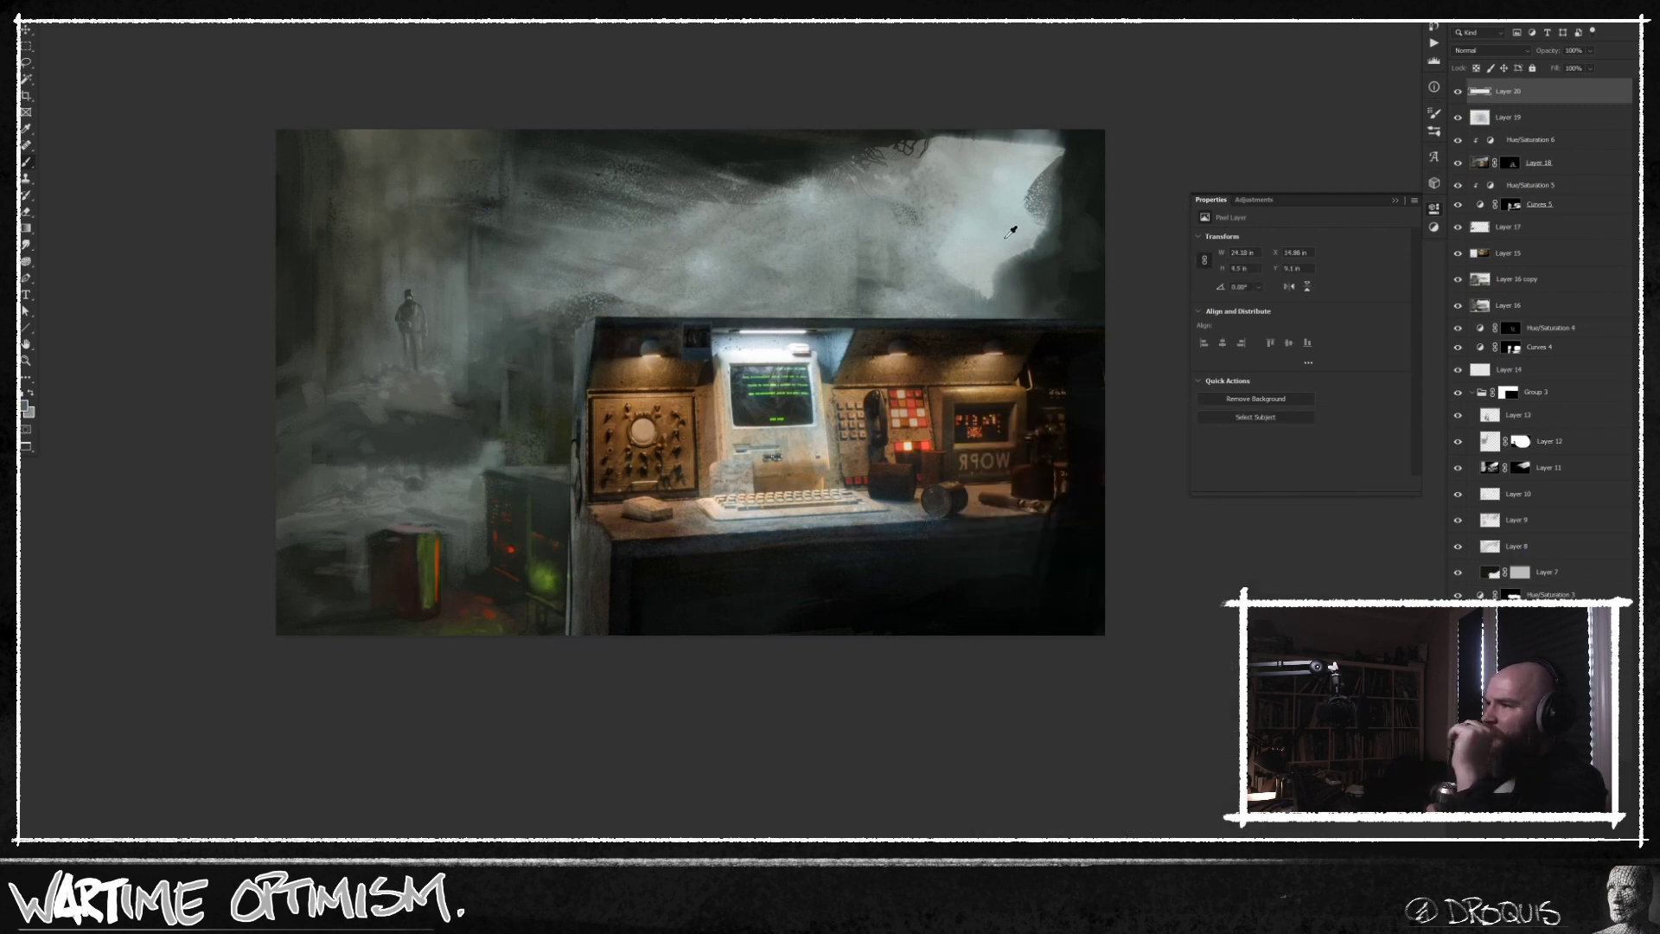
pyautogui.moveTo(579, 329); pyautogui.dragTo(574, 638)
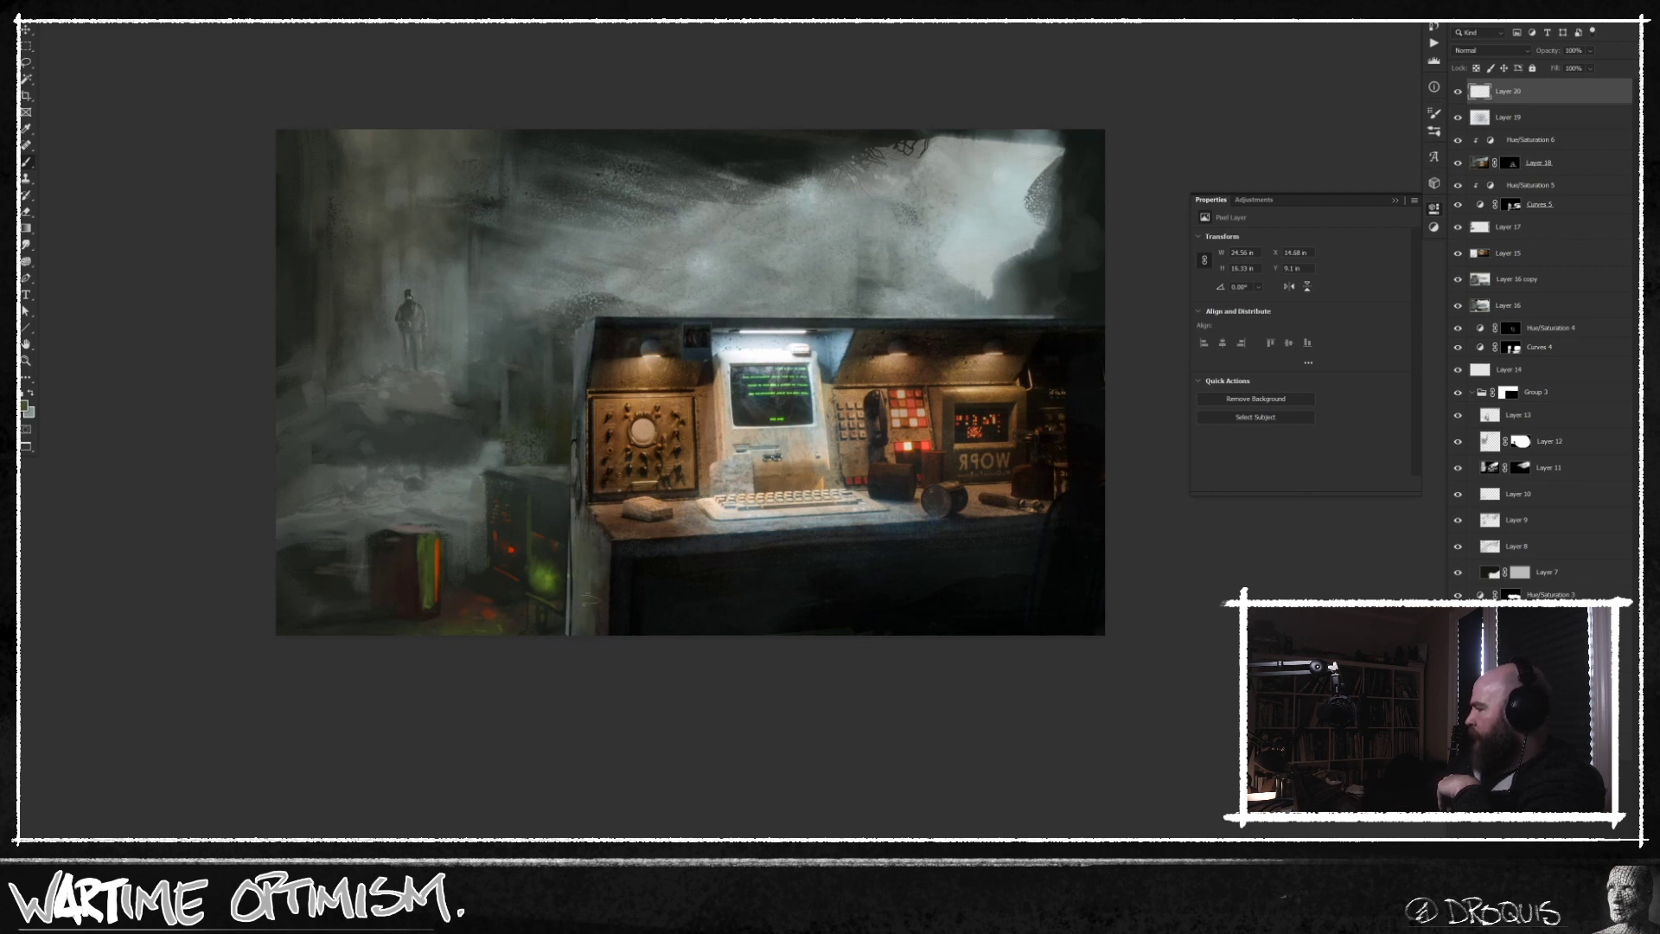
pyautogui.moveTo(1051, 400); pyautogui.dragTo(1070, 406)
# Step: Sample tan and pick pale blue painting colours on Layer 20, then flip the canvas horizontally
pyautogui.keyDown('alt'); pyautogui.click(1000, 347); pyautogui.keyUp('alt')
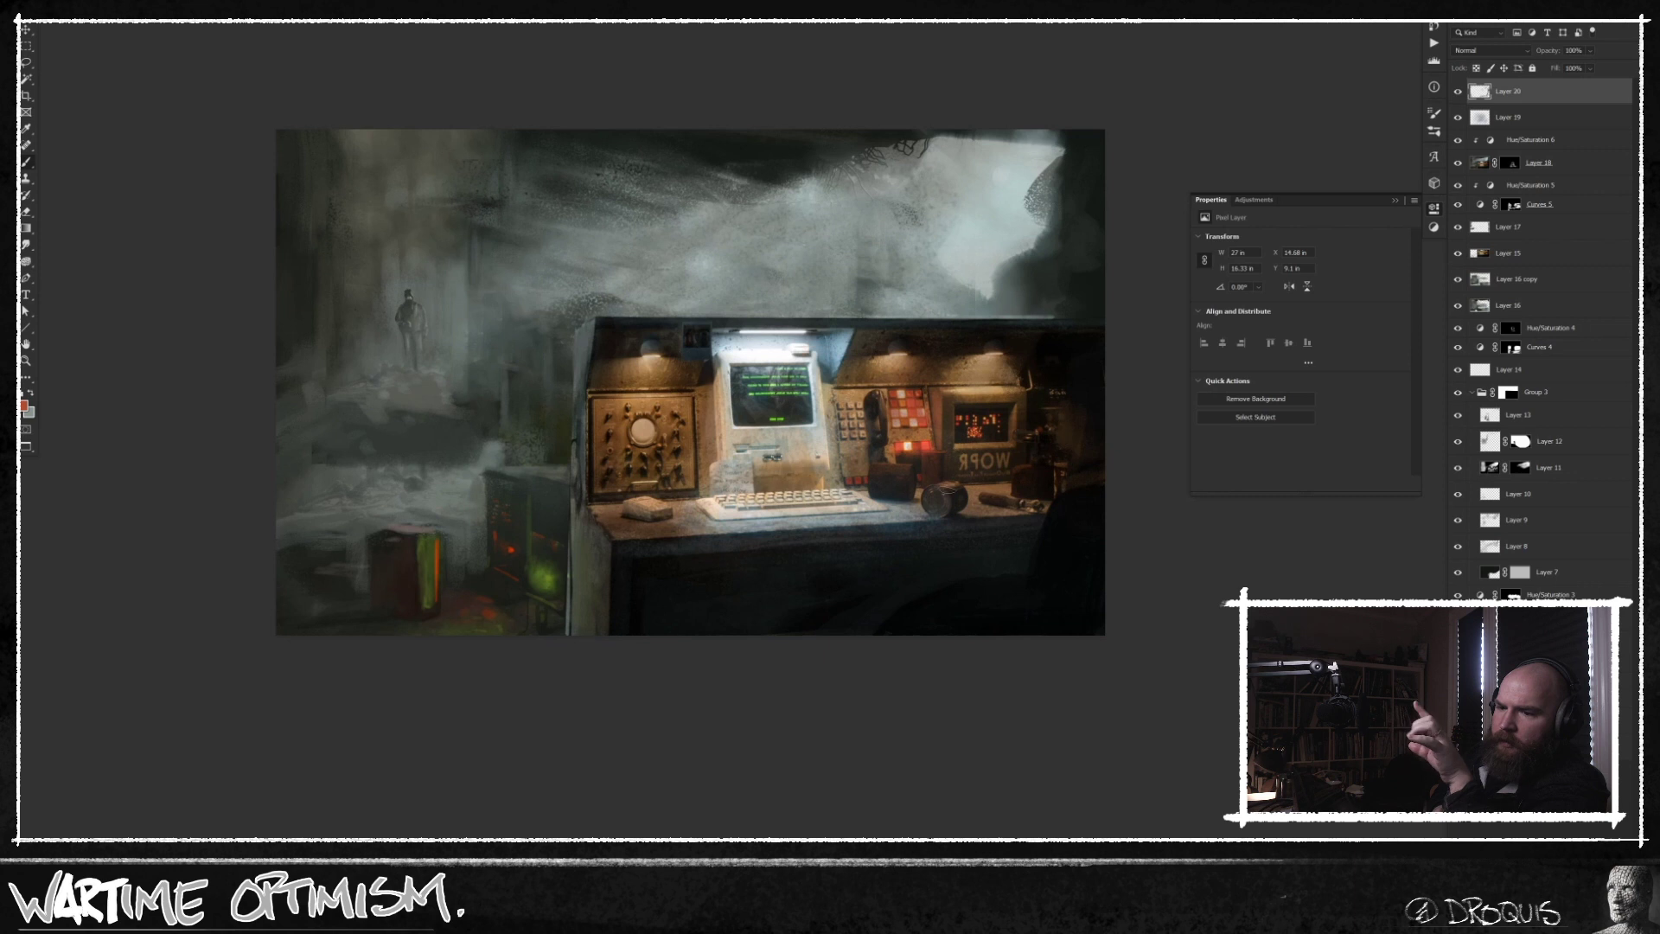
pyautogui.click(1003, 234)
pyautogui.press('Return')
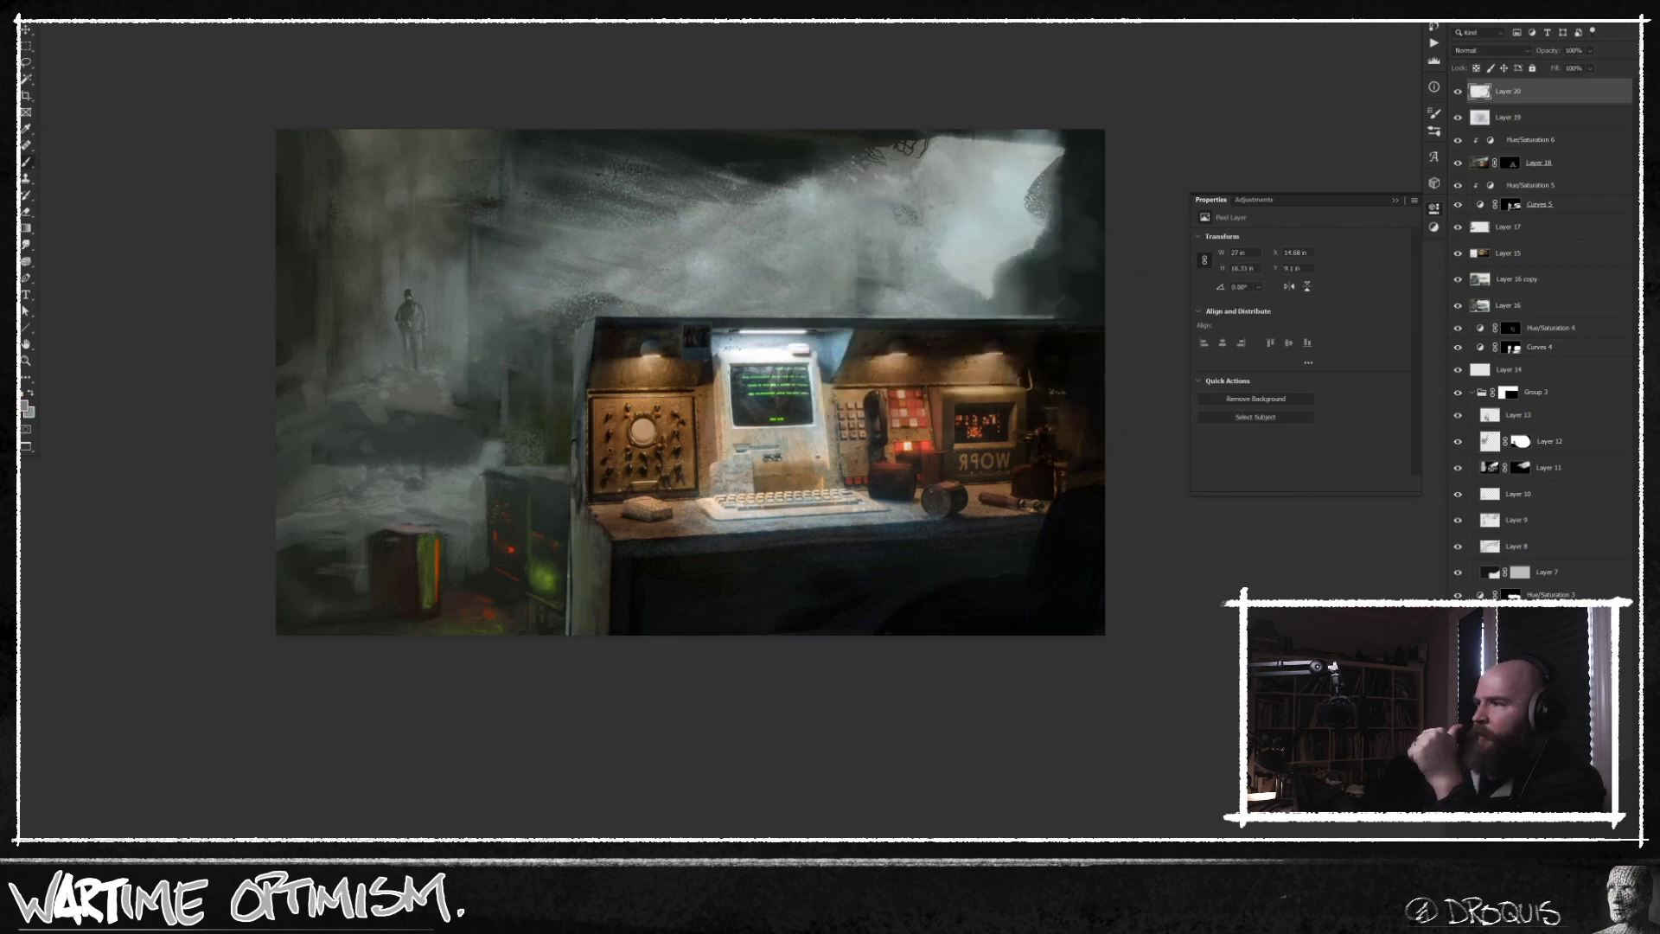
pyautogui.keyDown('alt'); pyautogui.click(714, 398); pyautogui.keyUp('alt')
pyautogui.keyDown('ctrl'); pyautogui.click(647, 397); pyautogui.keyUp('ctrl')
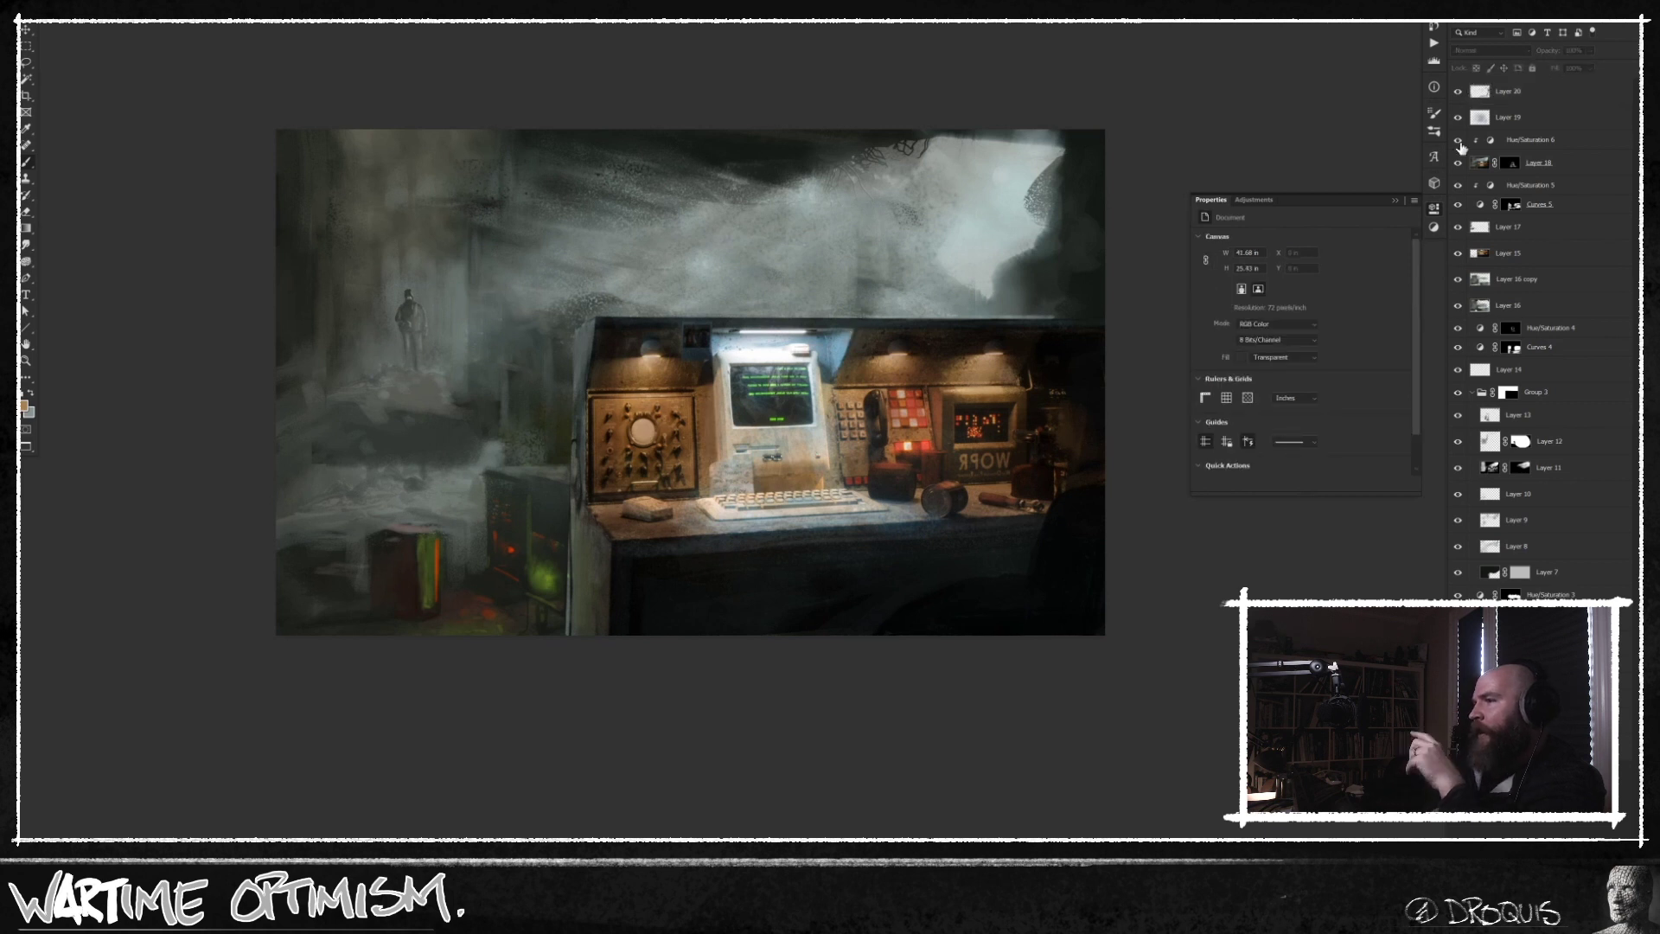
pyautogui.keyDown('ctrl'); pyautogui.click(647, 397); pyautogui.keyUp('ctrl')
pyautogui.click(778, 337)
pyautogui.press('Return')
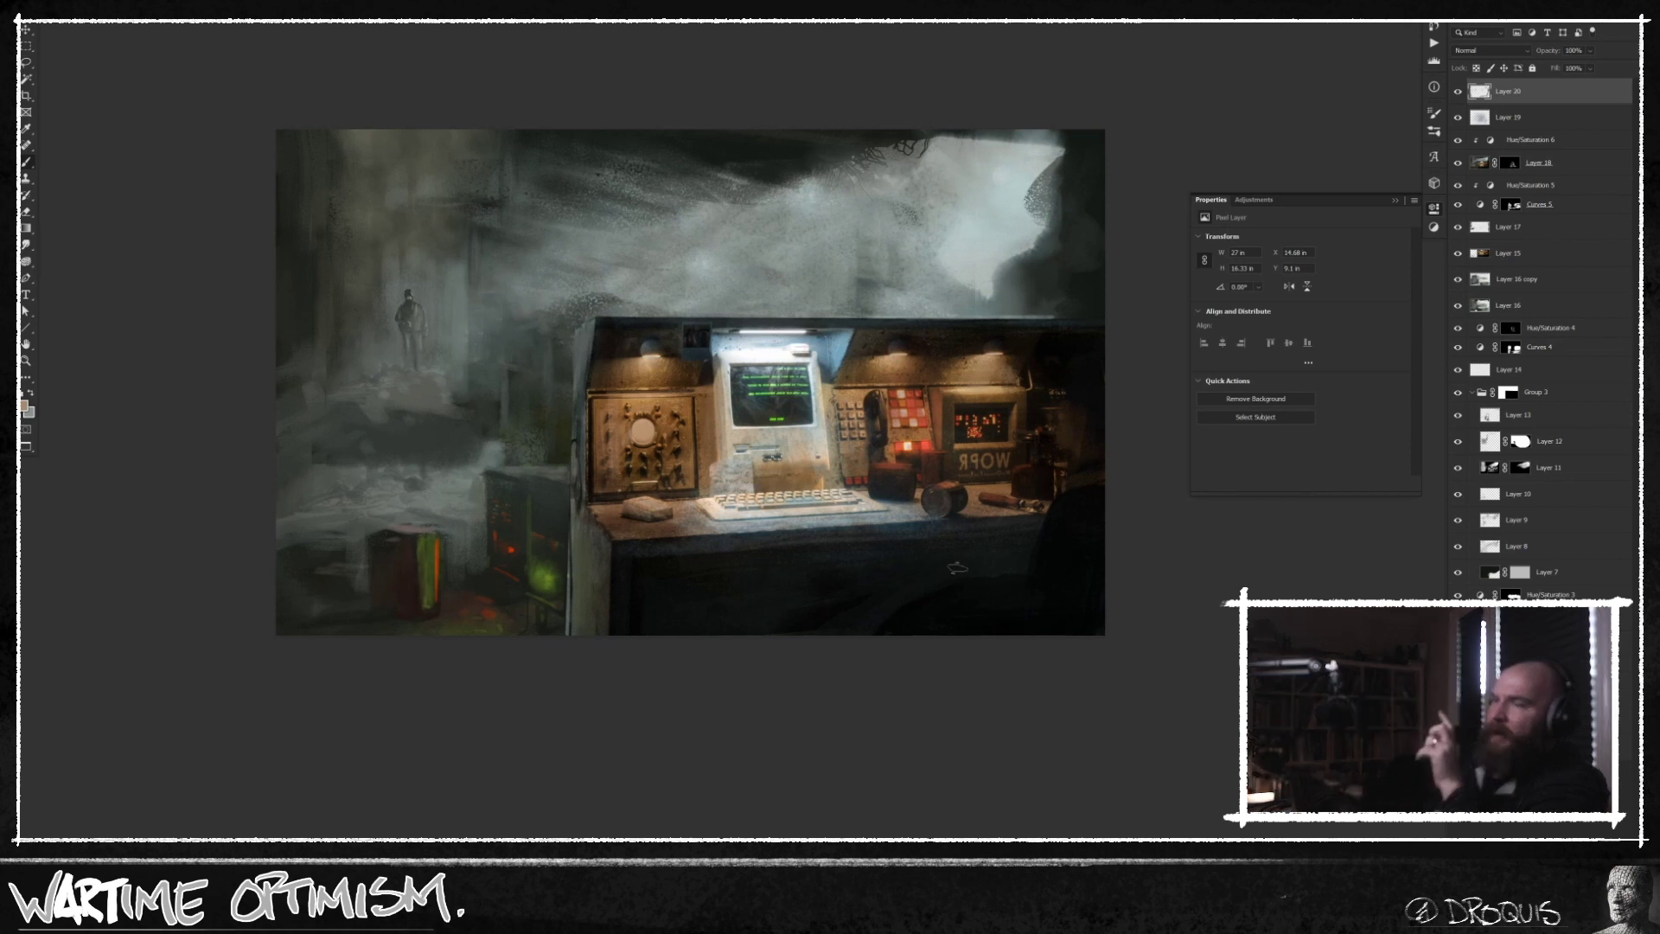
pyautogui.hotkey('ctrl', 'shift', 'h')
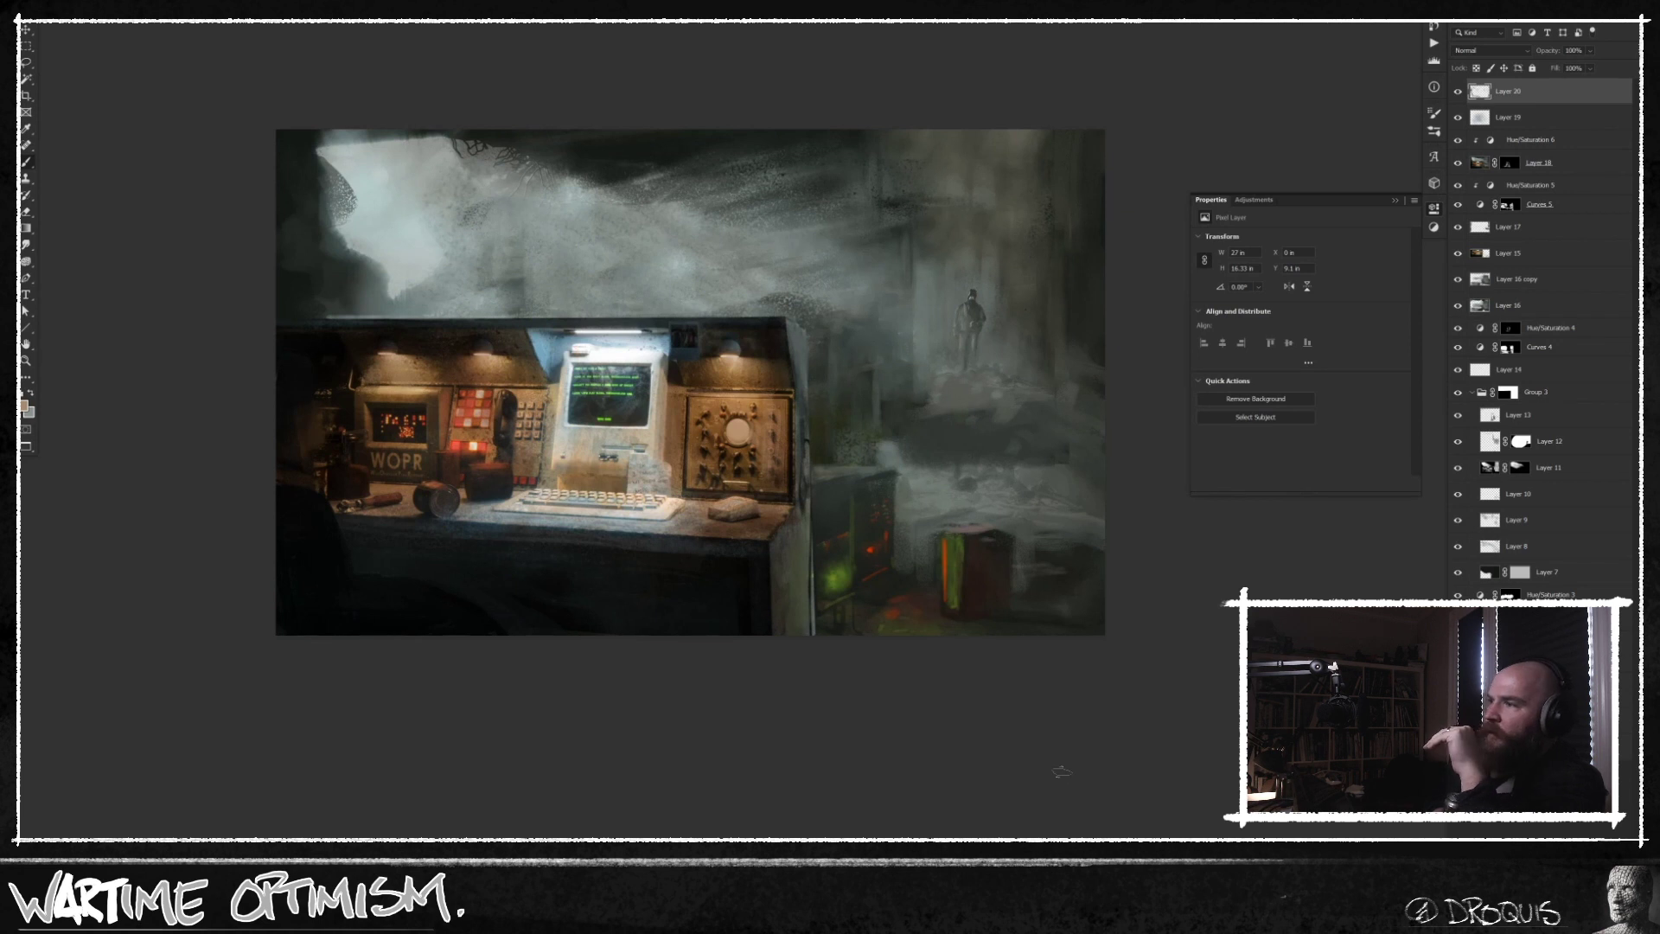
# Step: Stretch Layer 20 wider to about 40 inches and pick a dark red-brown colour
pyautogui.moveTo(956, 605); pyautogui.dragTo(951, 579)
pyautogui.click(904, 293)
pyautogui.press('Return')
pyautogui.moveTo(1047, 550); pyautogui.dragTo(1008, 448)
# Step: Toggle the painted layers off and on against the 3D render, then switch to the forest document
pyautogui.moveTo(1457, 91); pyautogui.dragTo(1458, 392)
pyautogui.moveTo(1458, 392)
pyautogui.mouseDown()
pyautogui.moveTo(1457, 91)
pyautogui.moveTo(1458, 392)
pyautogui.mouseUp()
pyautogui.moveTo(1457, 392); pyautogui.dragTo(1458, 91)
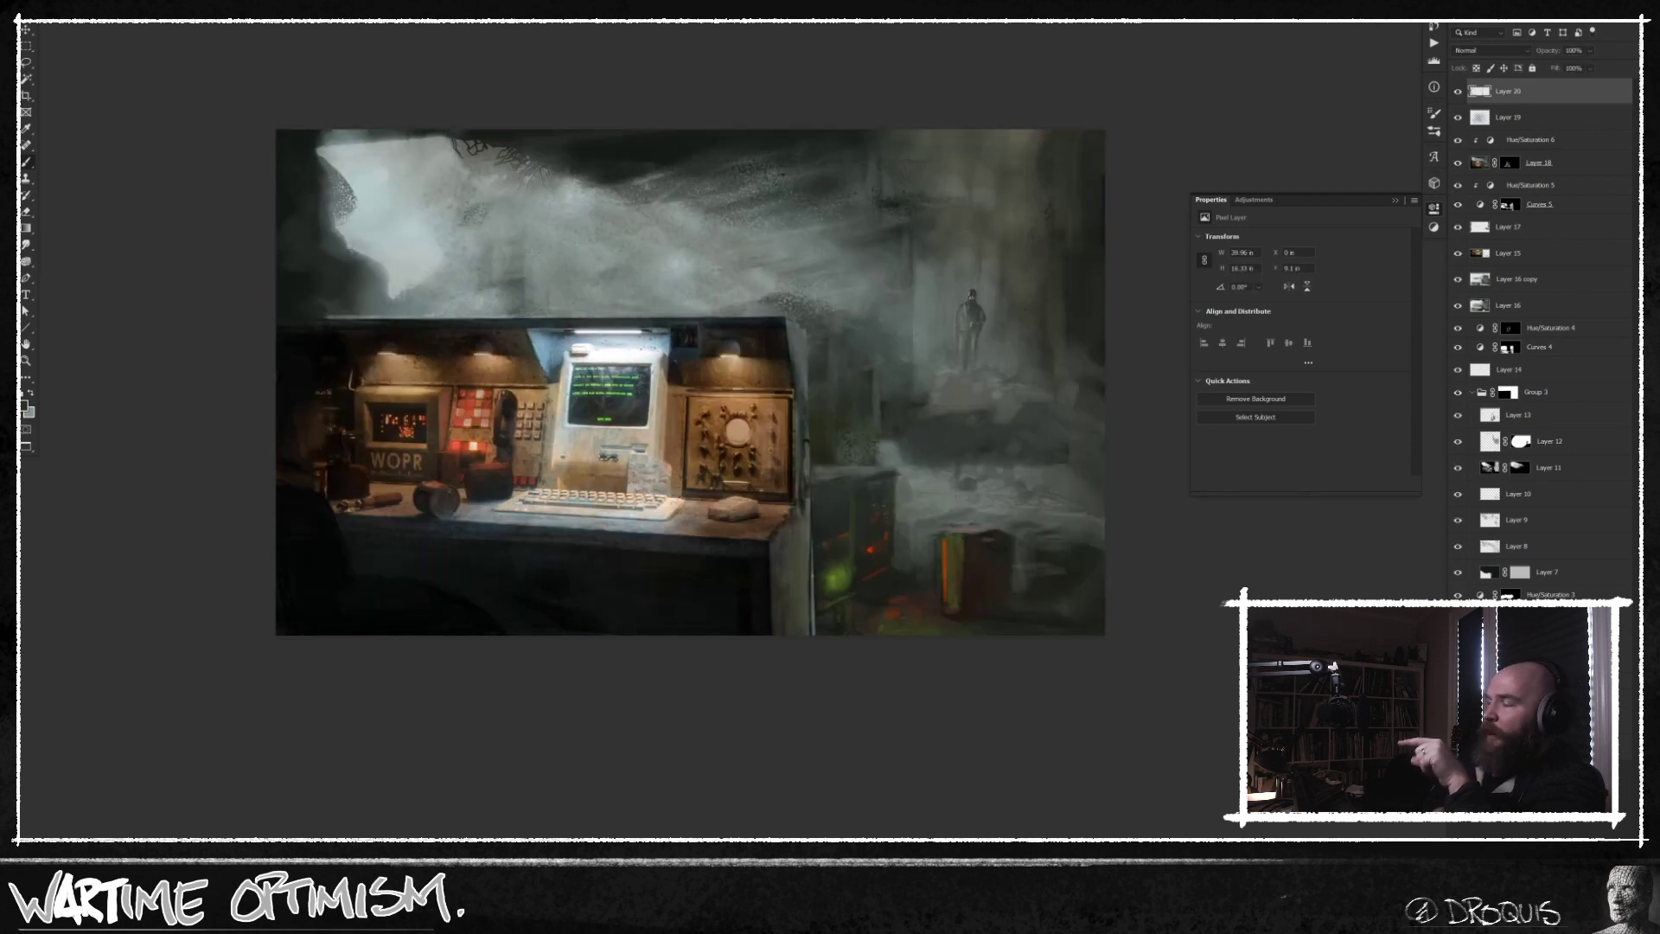
pyautogui.hotkey('ctrl', 'Tab')
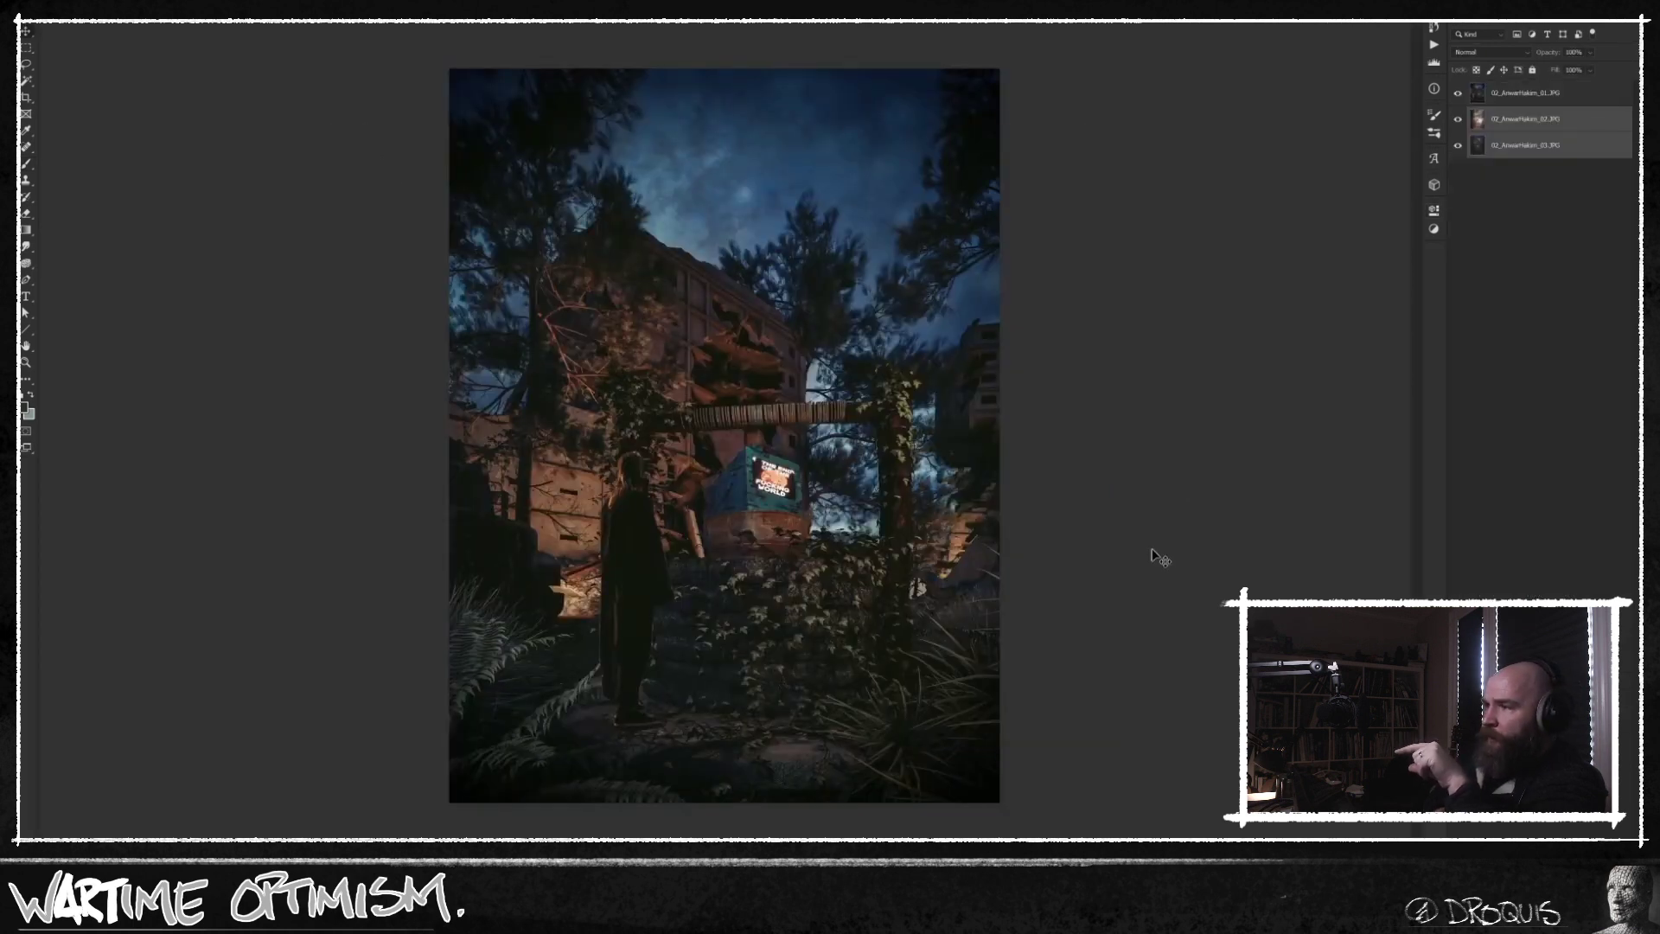
pyautogui.hotkey('alt', ']')
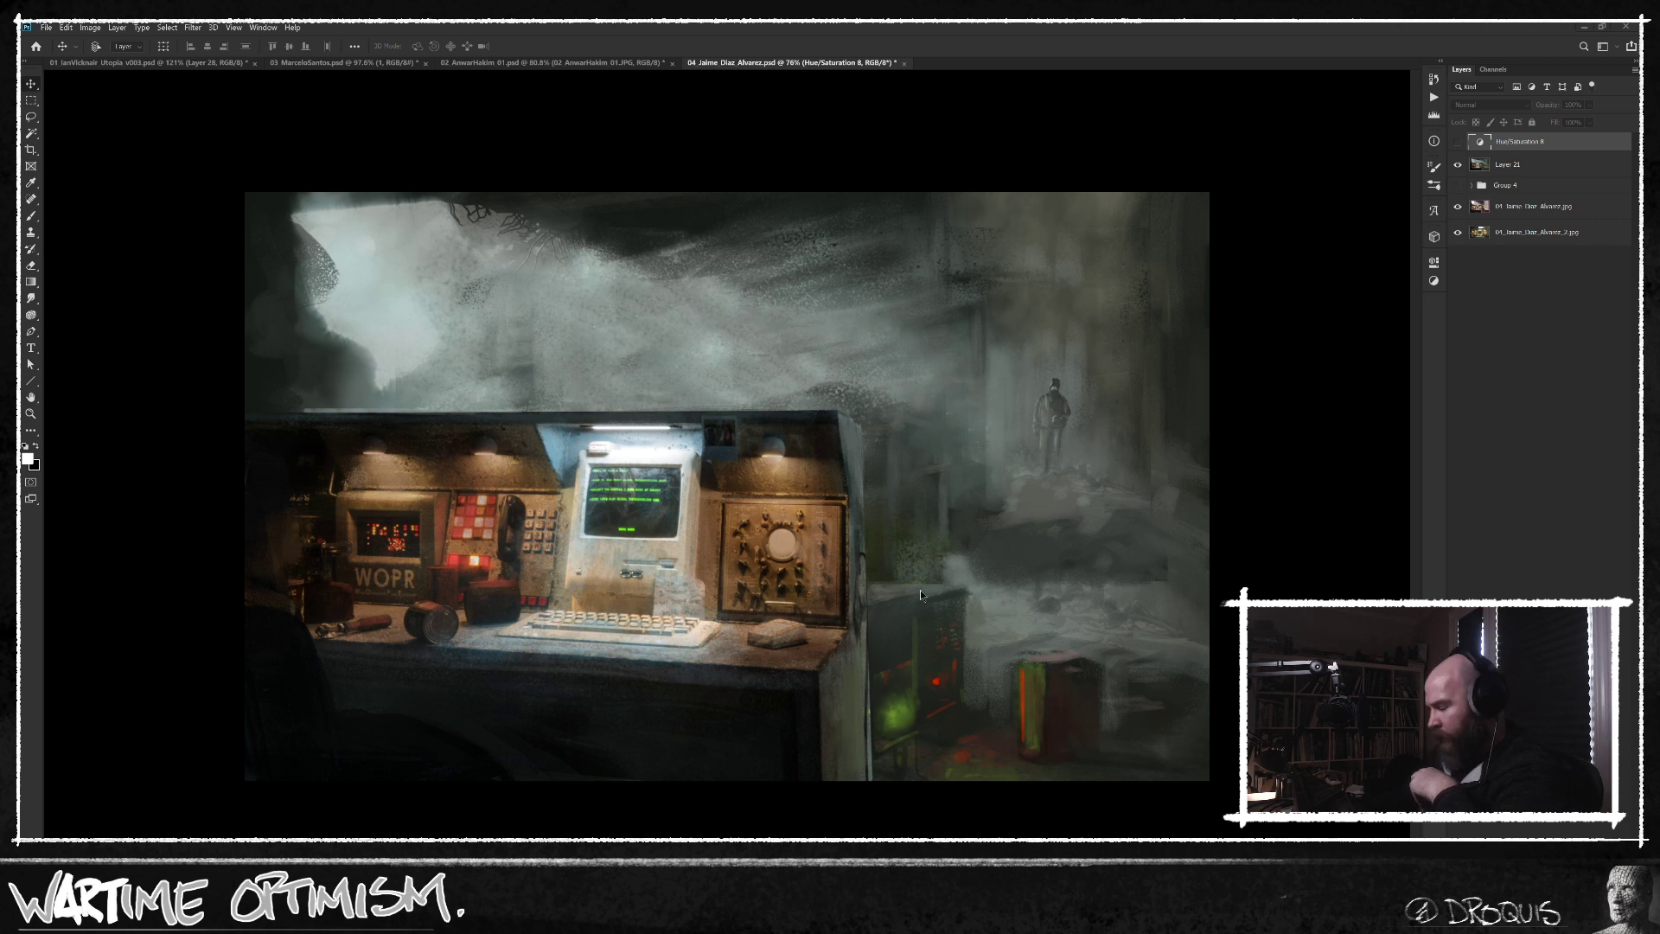
# Step: Hide and show the paintover twice to compare it against the original 3D render
pyautogui.keyDown('alt'); pyautogui.click(1458, 207); pyautogui.keyUp('alt')
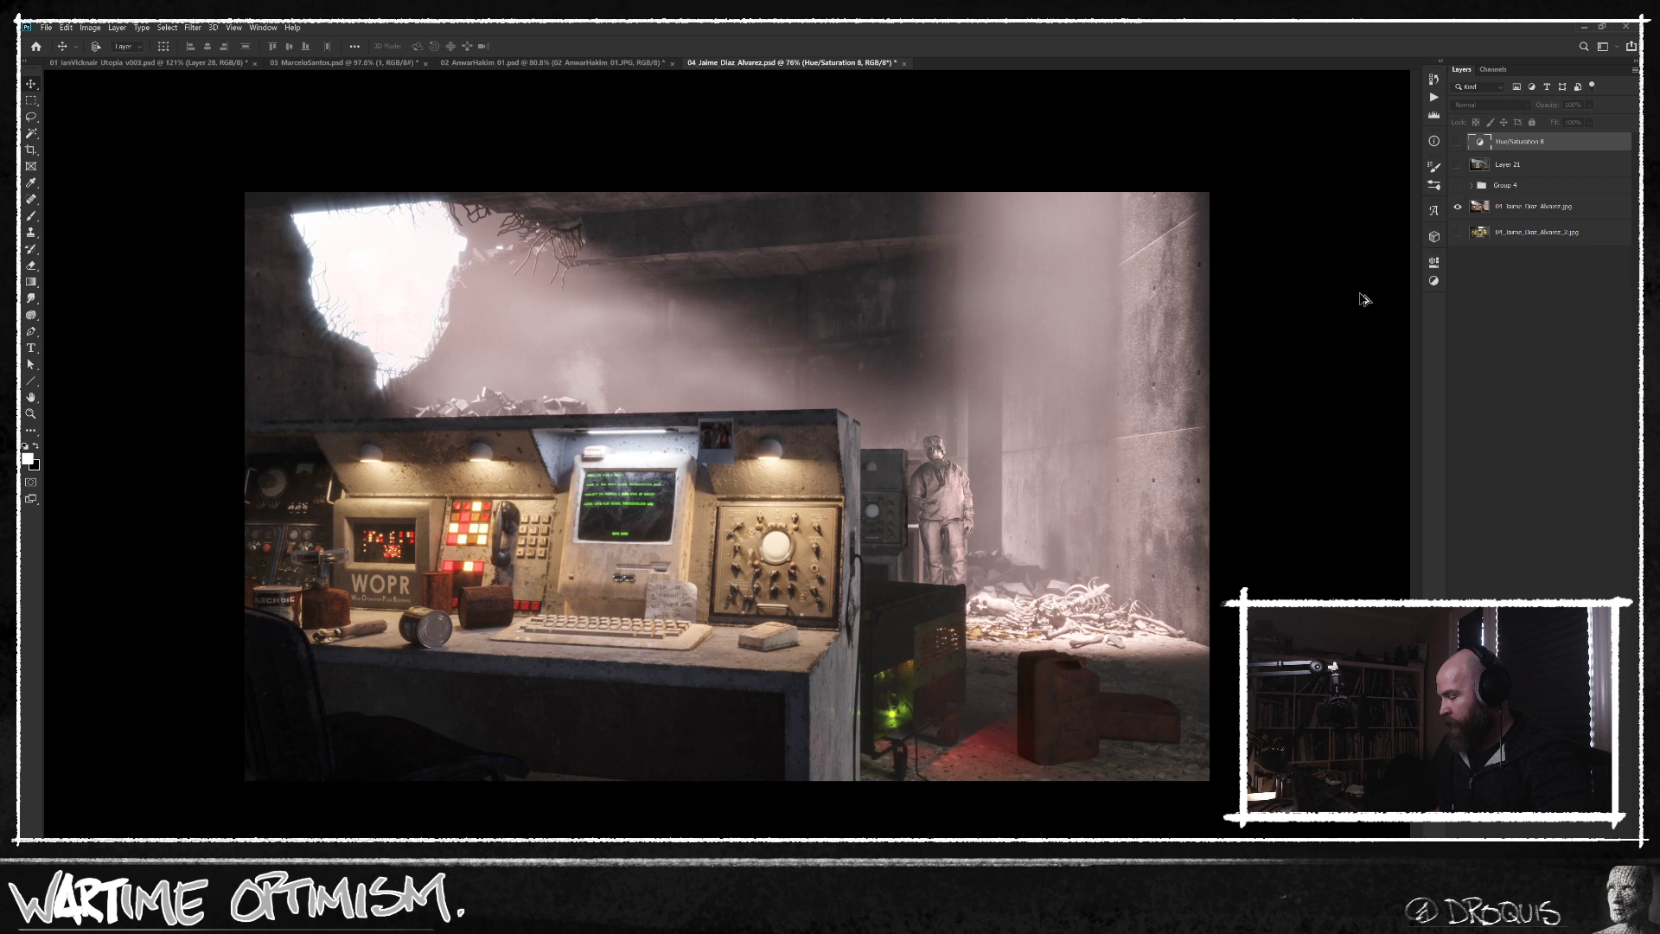
pyautogui.keyDown('alt'); pyautogui.click(1457, 208); pyautogui.keyUp('alt')
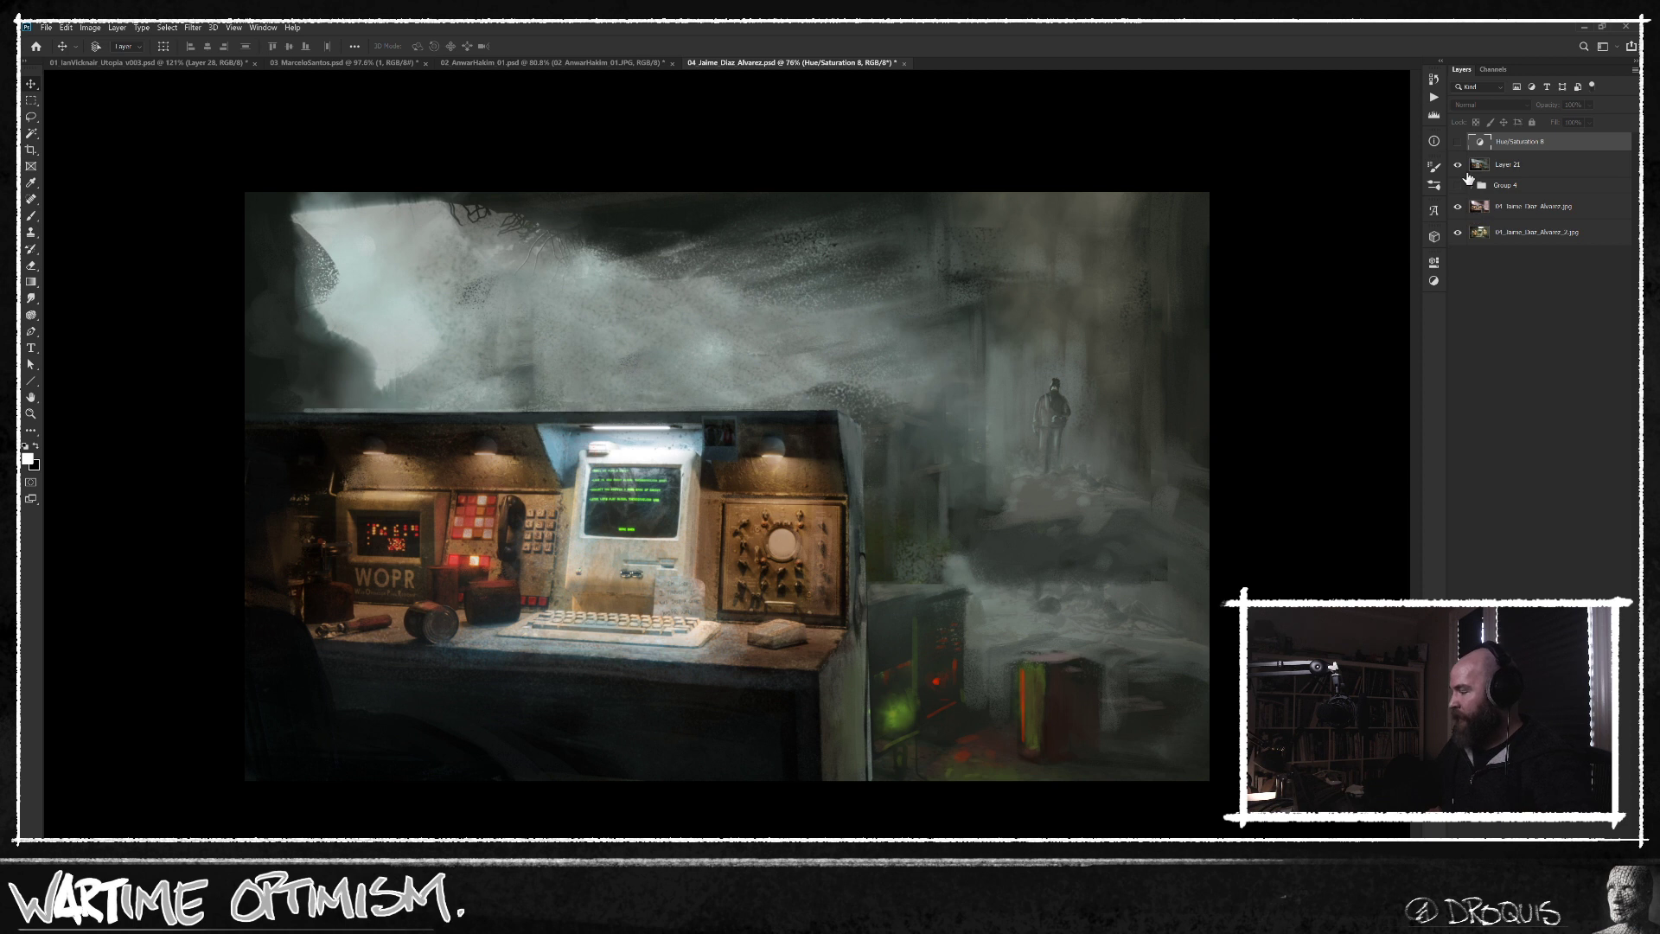
pyautogui.keyDown('alt'); pyautogui.click(1458, 207); pyautogui.keyUp('alt')
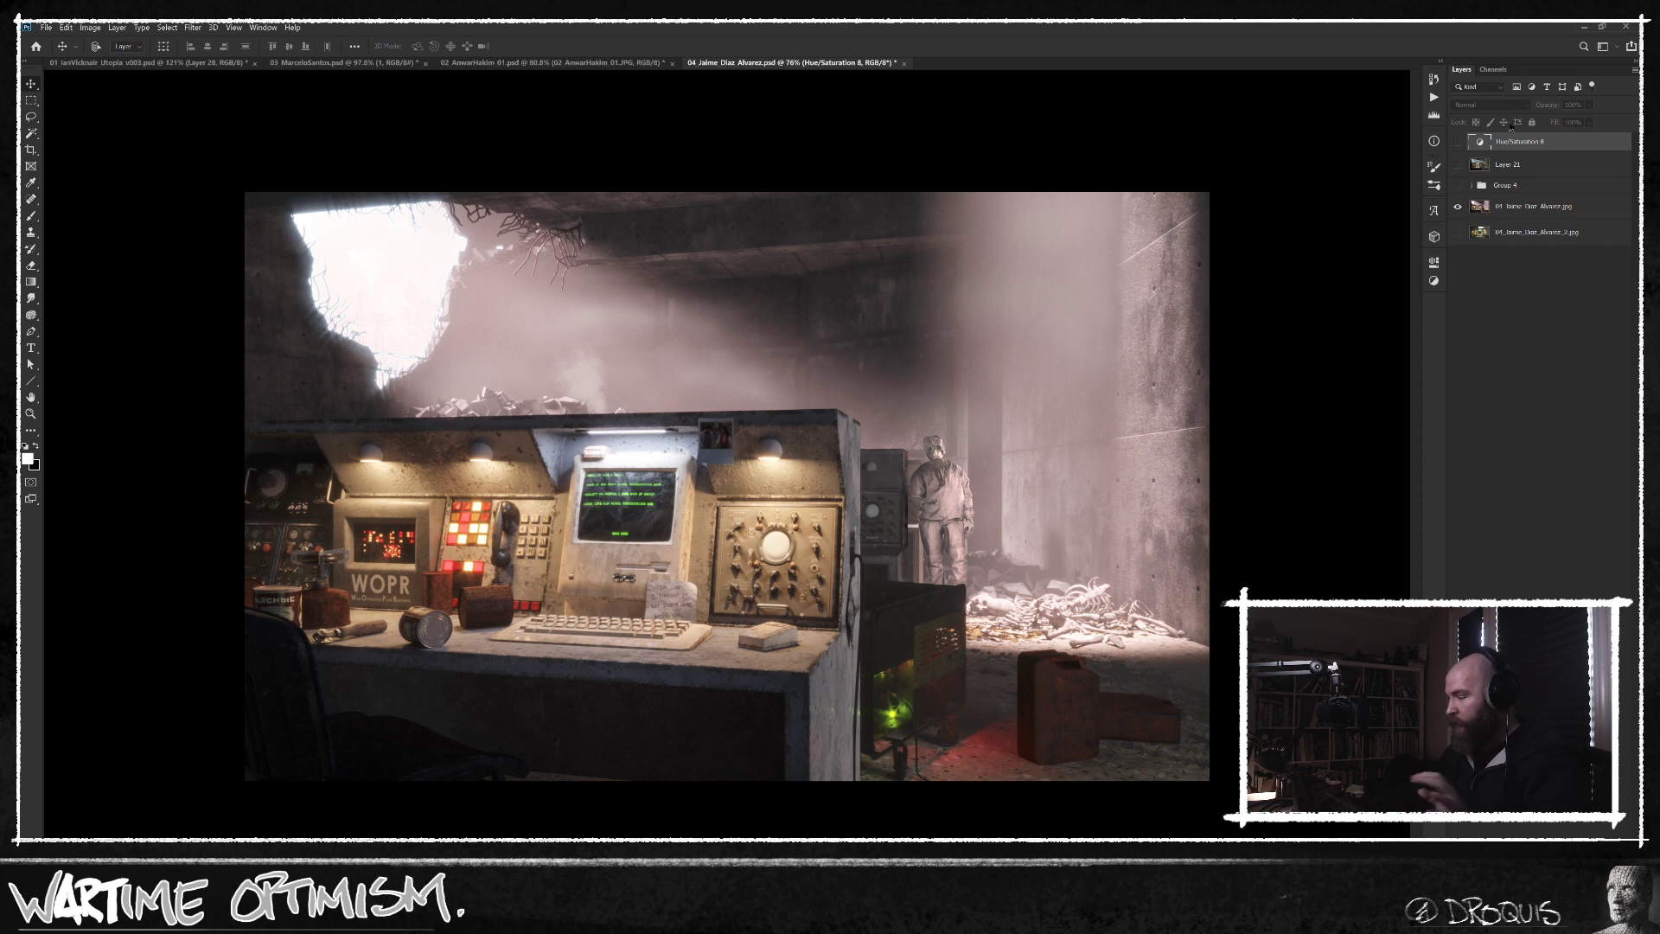
pyautogui.keyDown('alt'); pyautogui.click(1460, 206); pyautogui.keyUp('alt')
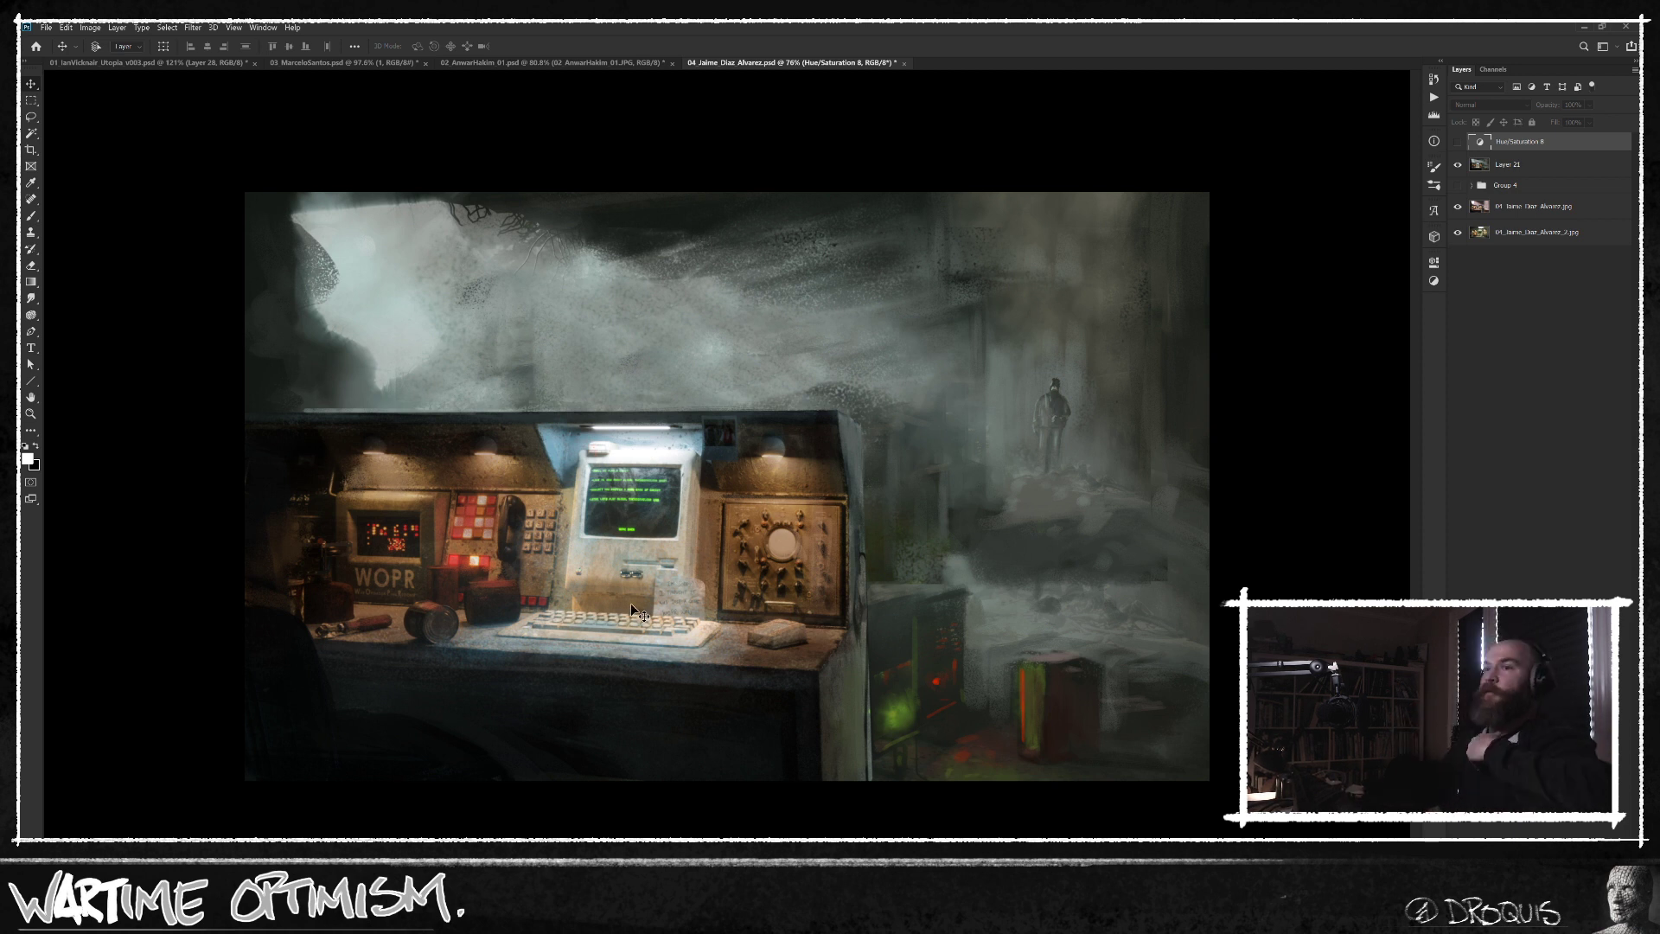
# Step: Switch on the Hue/Saturation grayscale layer so the painting displays in black and white
pyautogui.click(1458, 143)
pyautogui.click(1458, 142)
pyautogui.click(1459, 142)
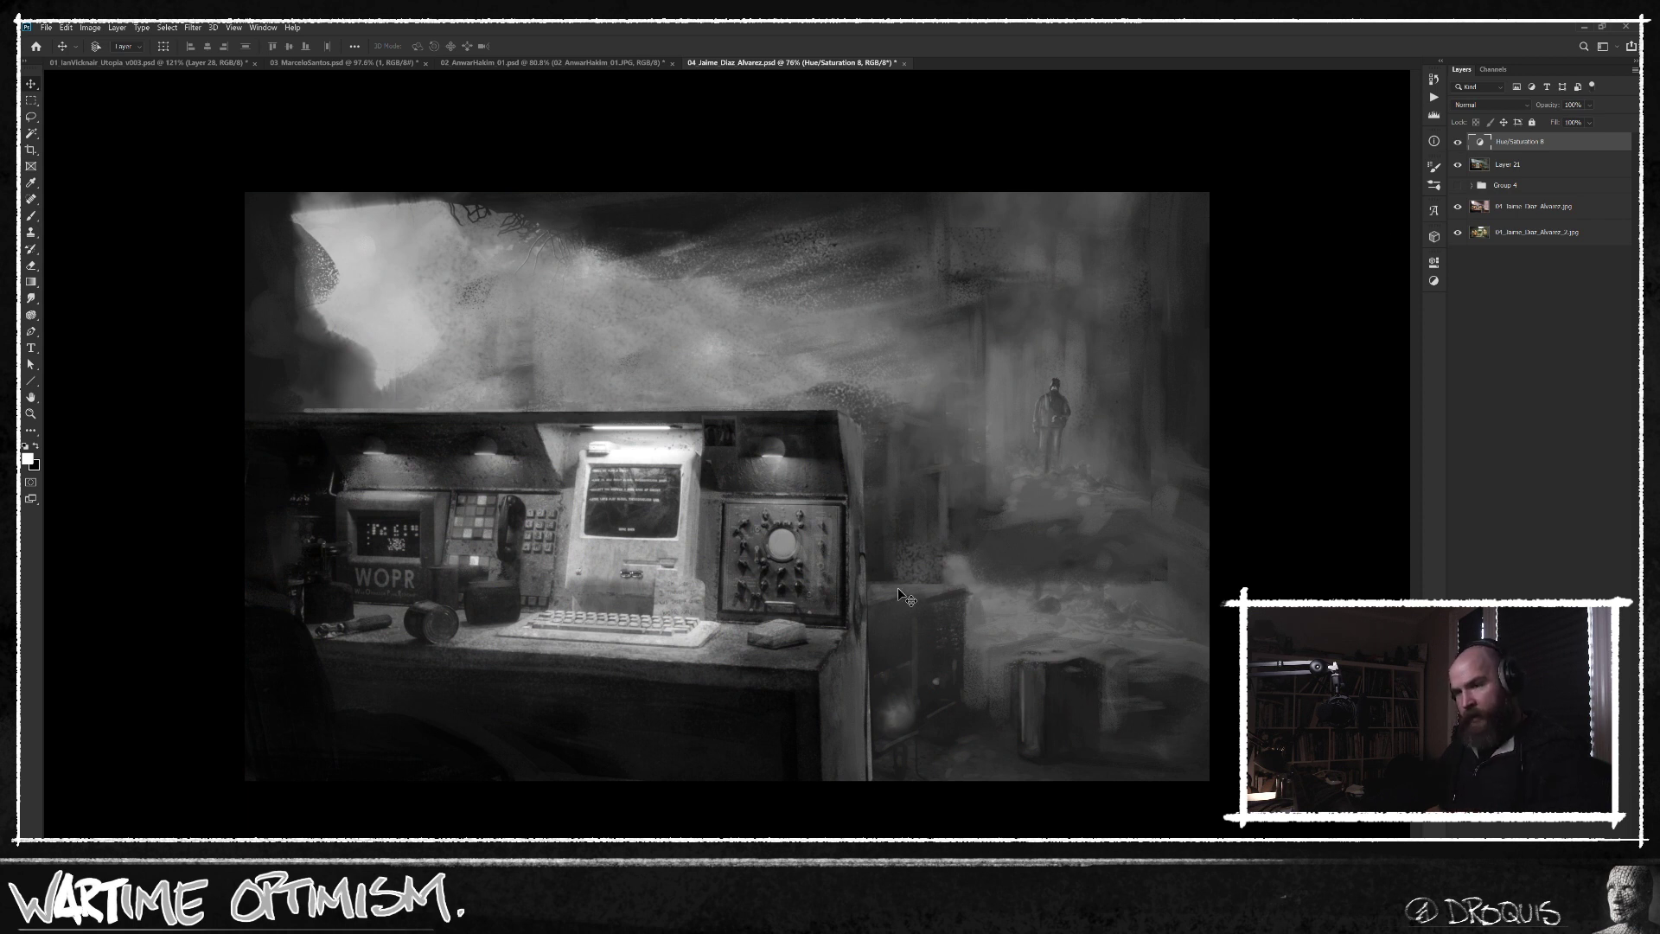
# Step: Toggle Hue/Saturation 8 and Layer 21 repeatedly, ending with grayscale off and the paintover shown
pyautogui.click(1457, 141)
pyautogui.click(1456, 142)
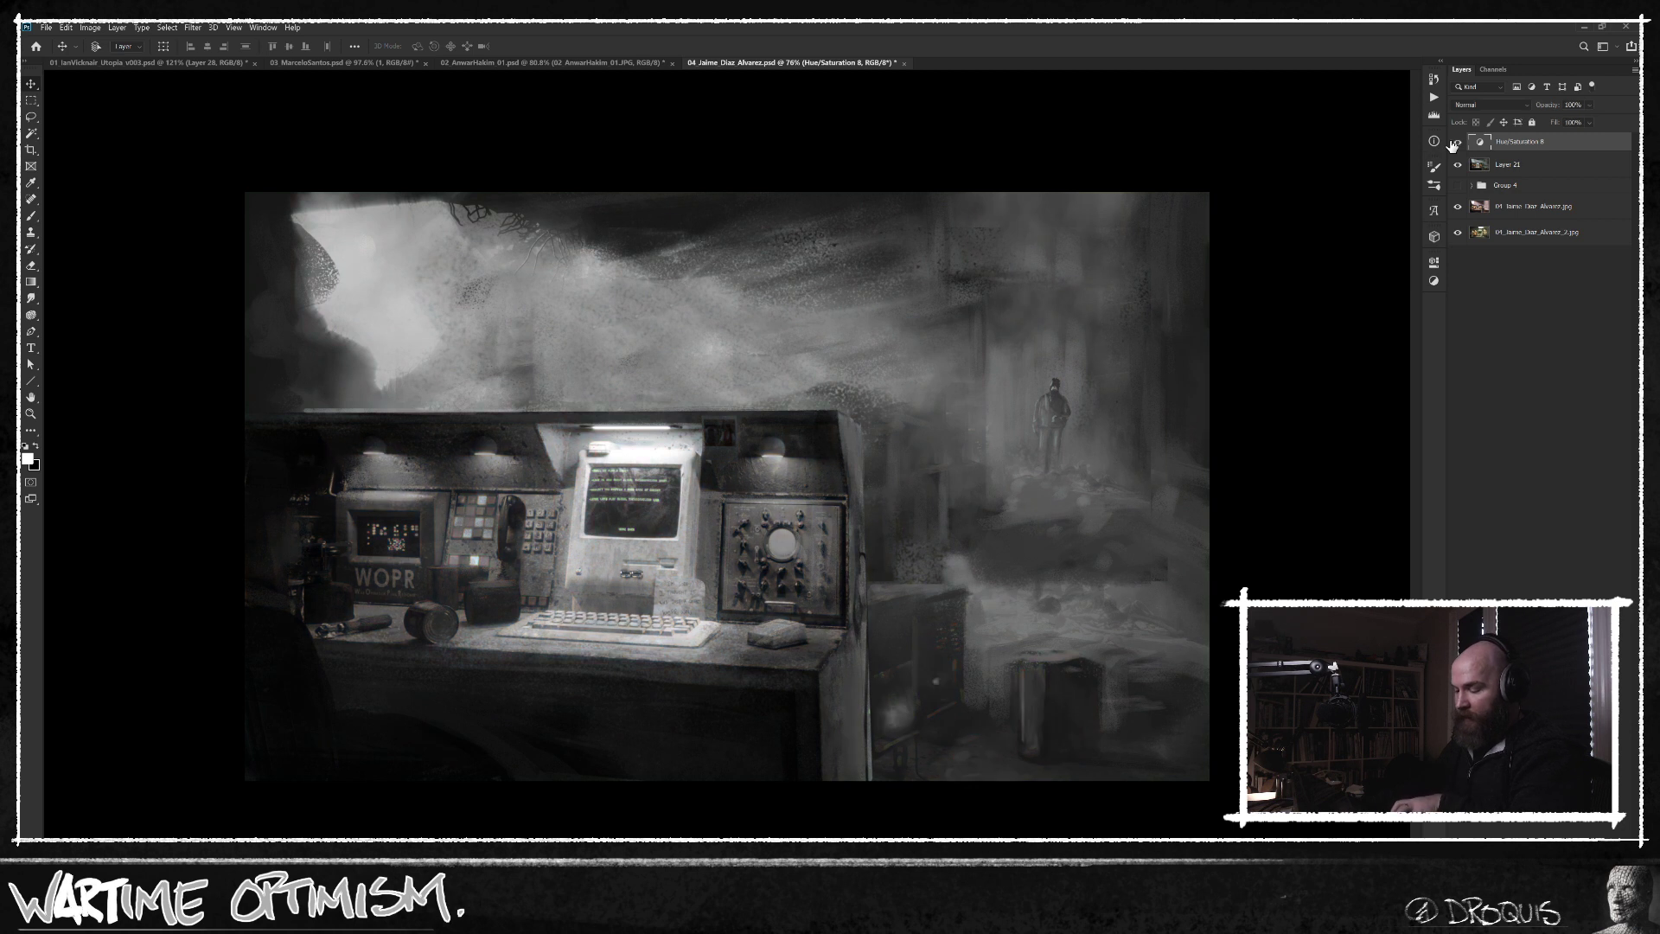
pyautogui.click(1454, 143)
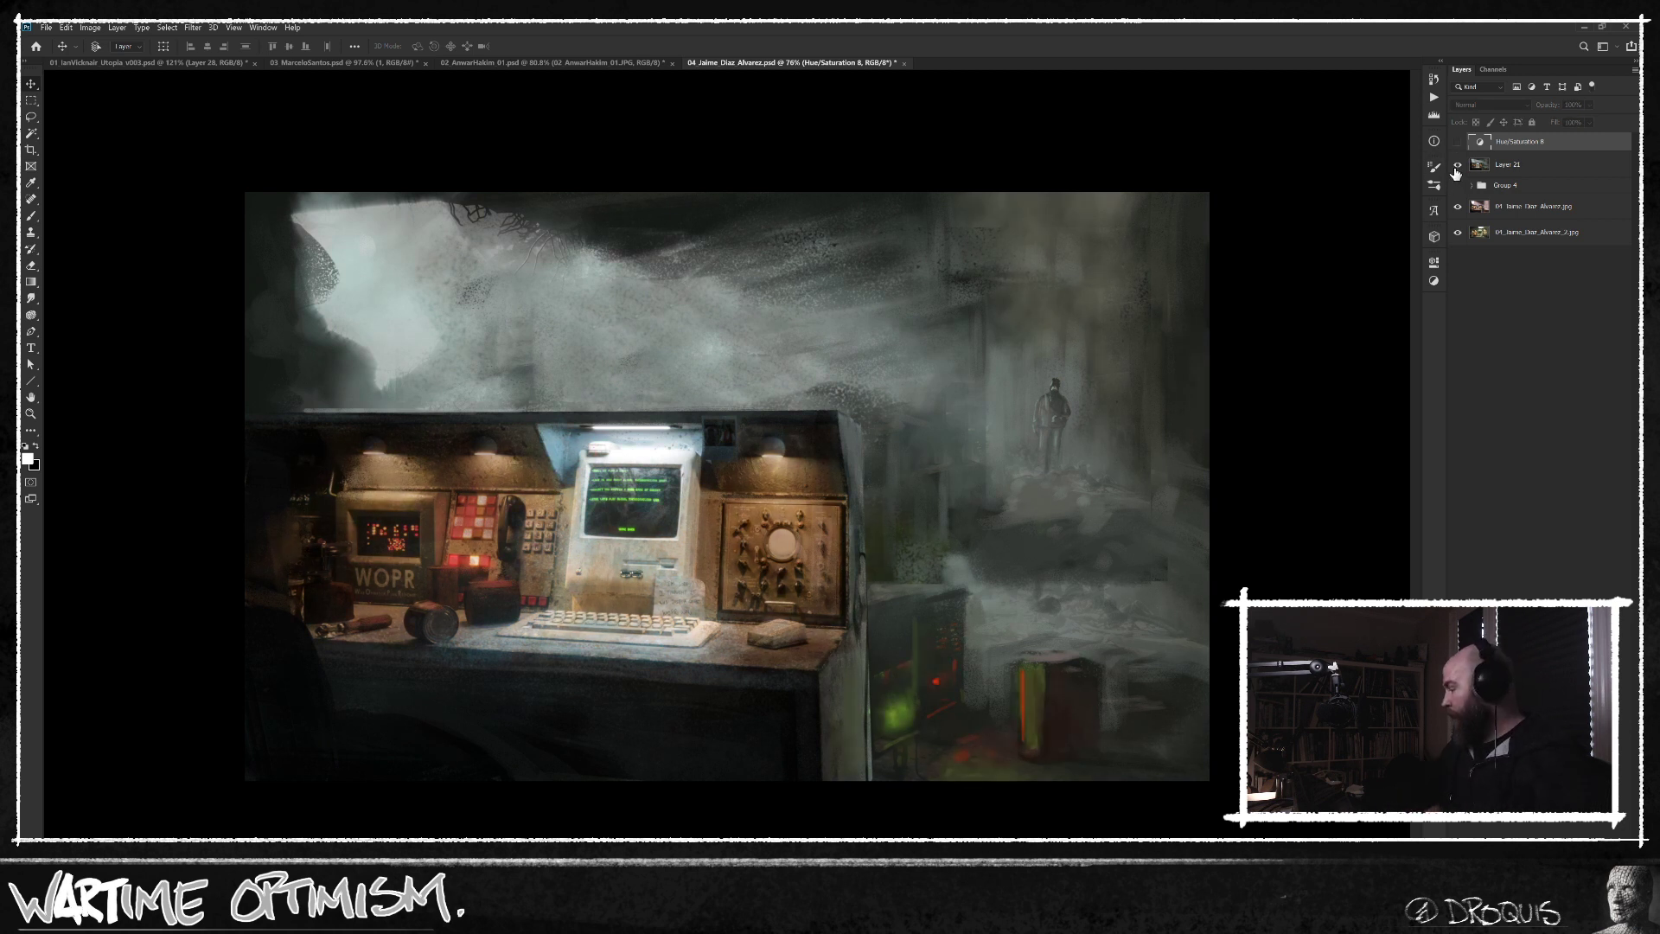
pyautogui.click(1456, 166)
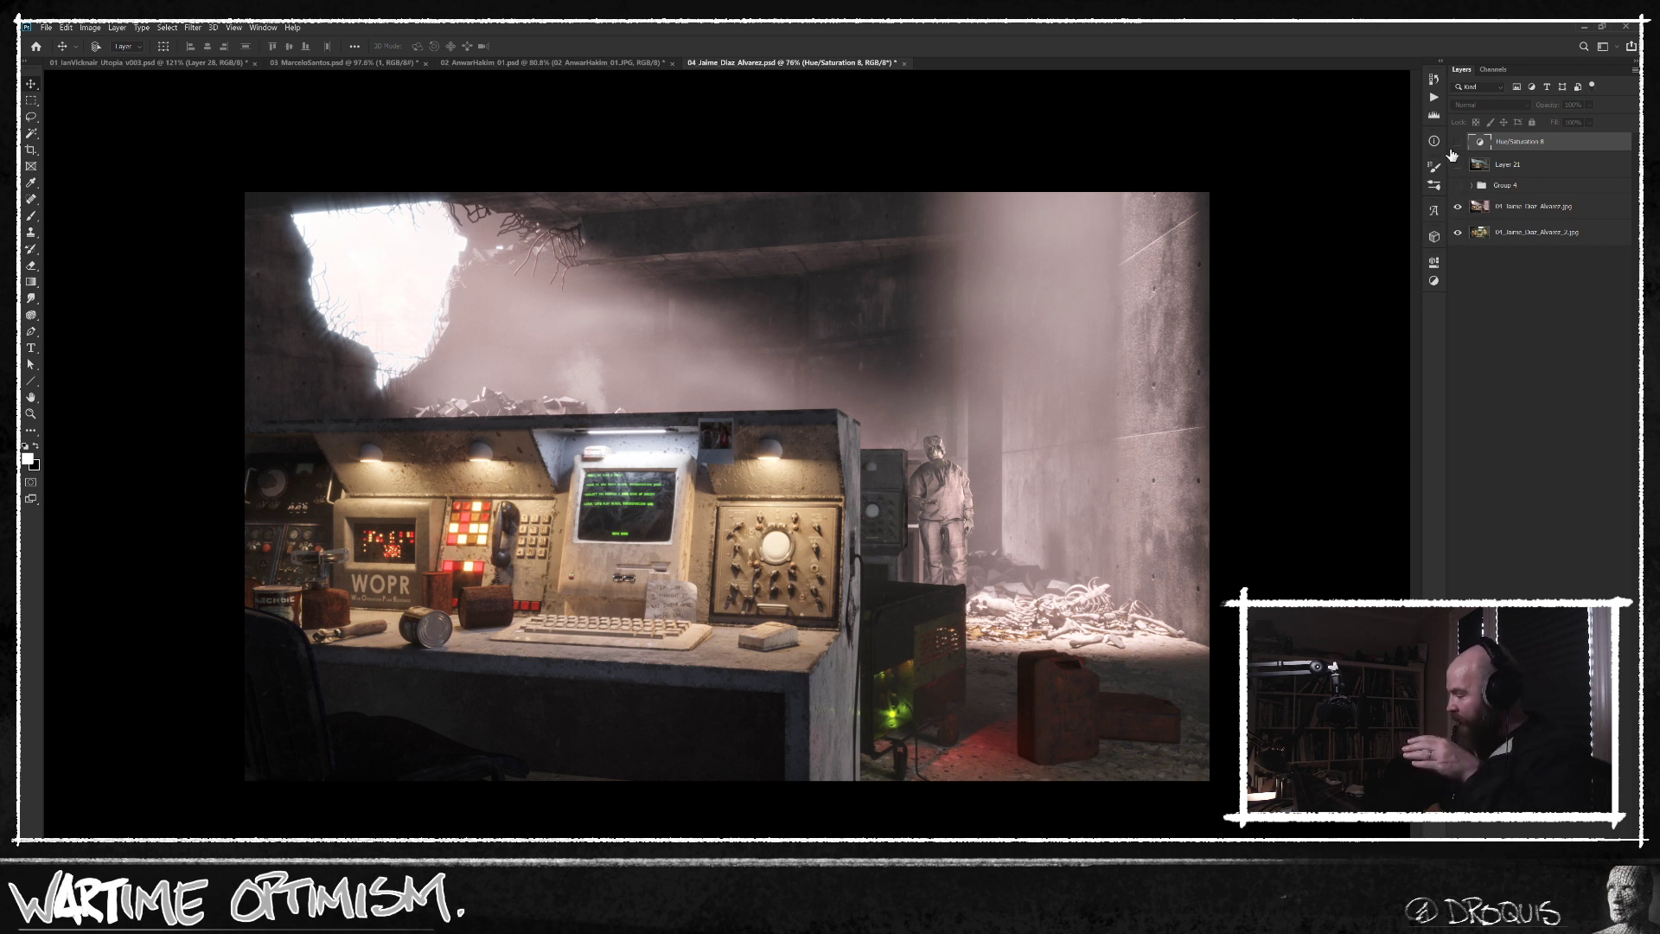
pyautogui.click(1457, 143)
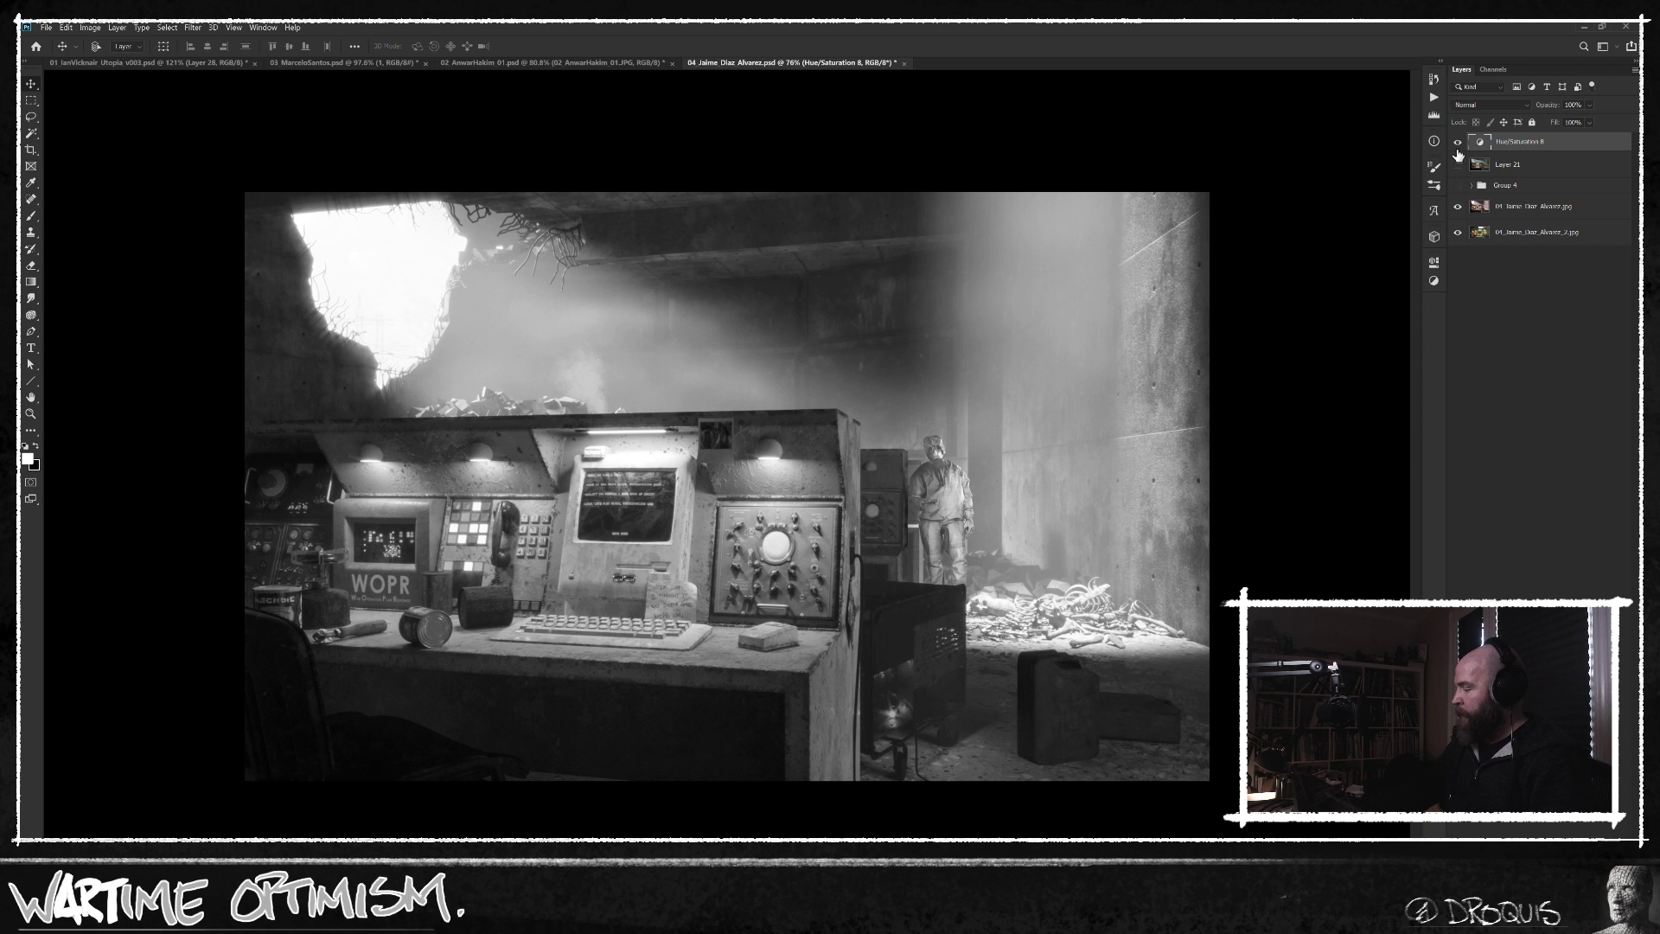
pyautogui.click(1457, 164)
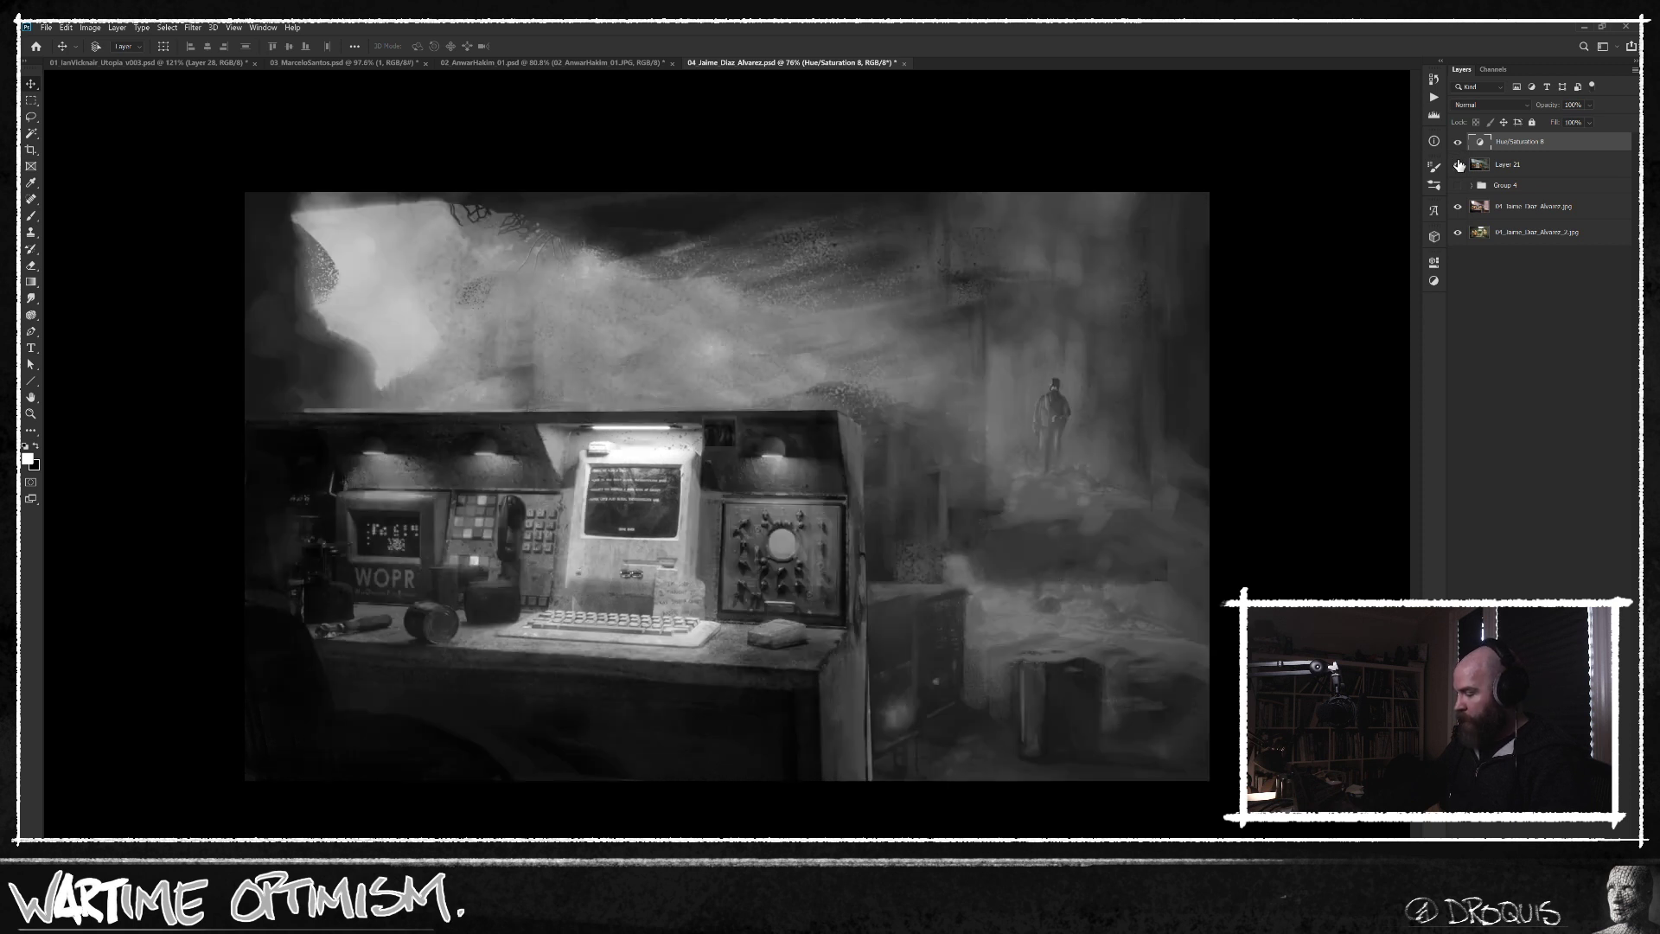
pyautogui.click(1458, 143)
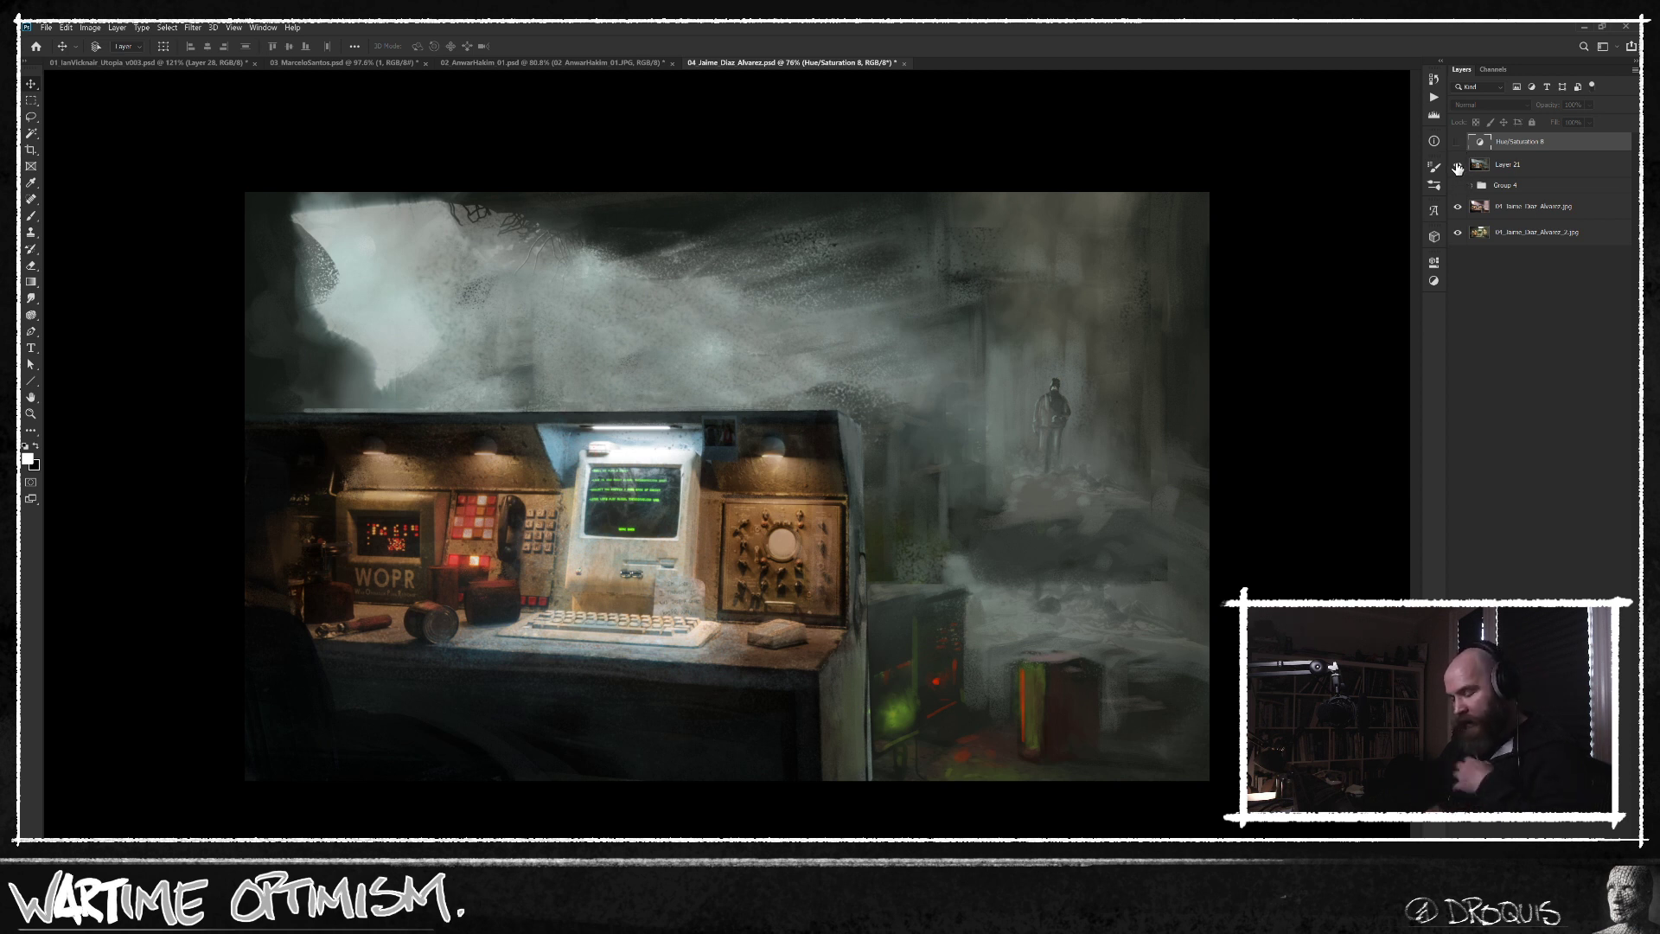
pyautogui.click(1456, 166)
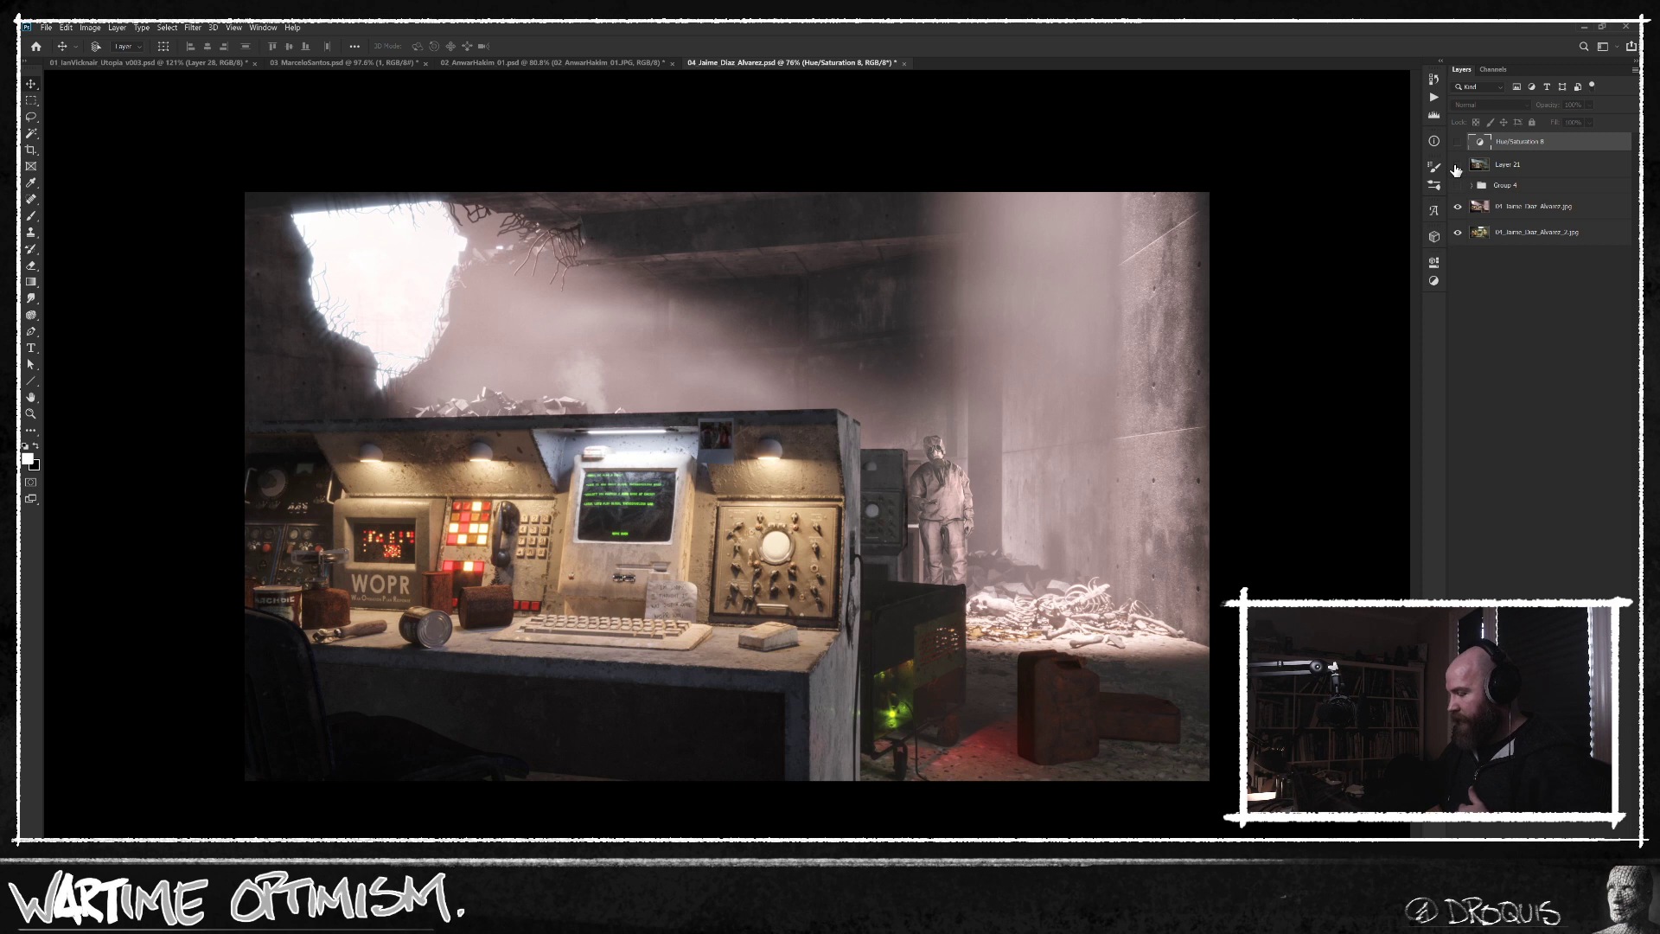
pyautogui.click(1456, 167)
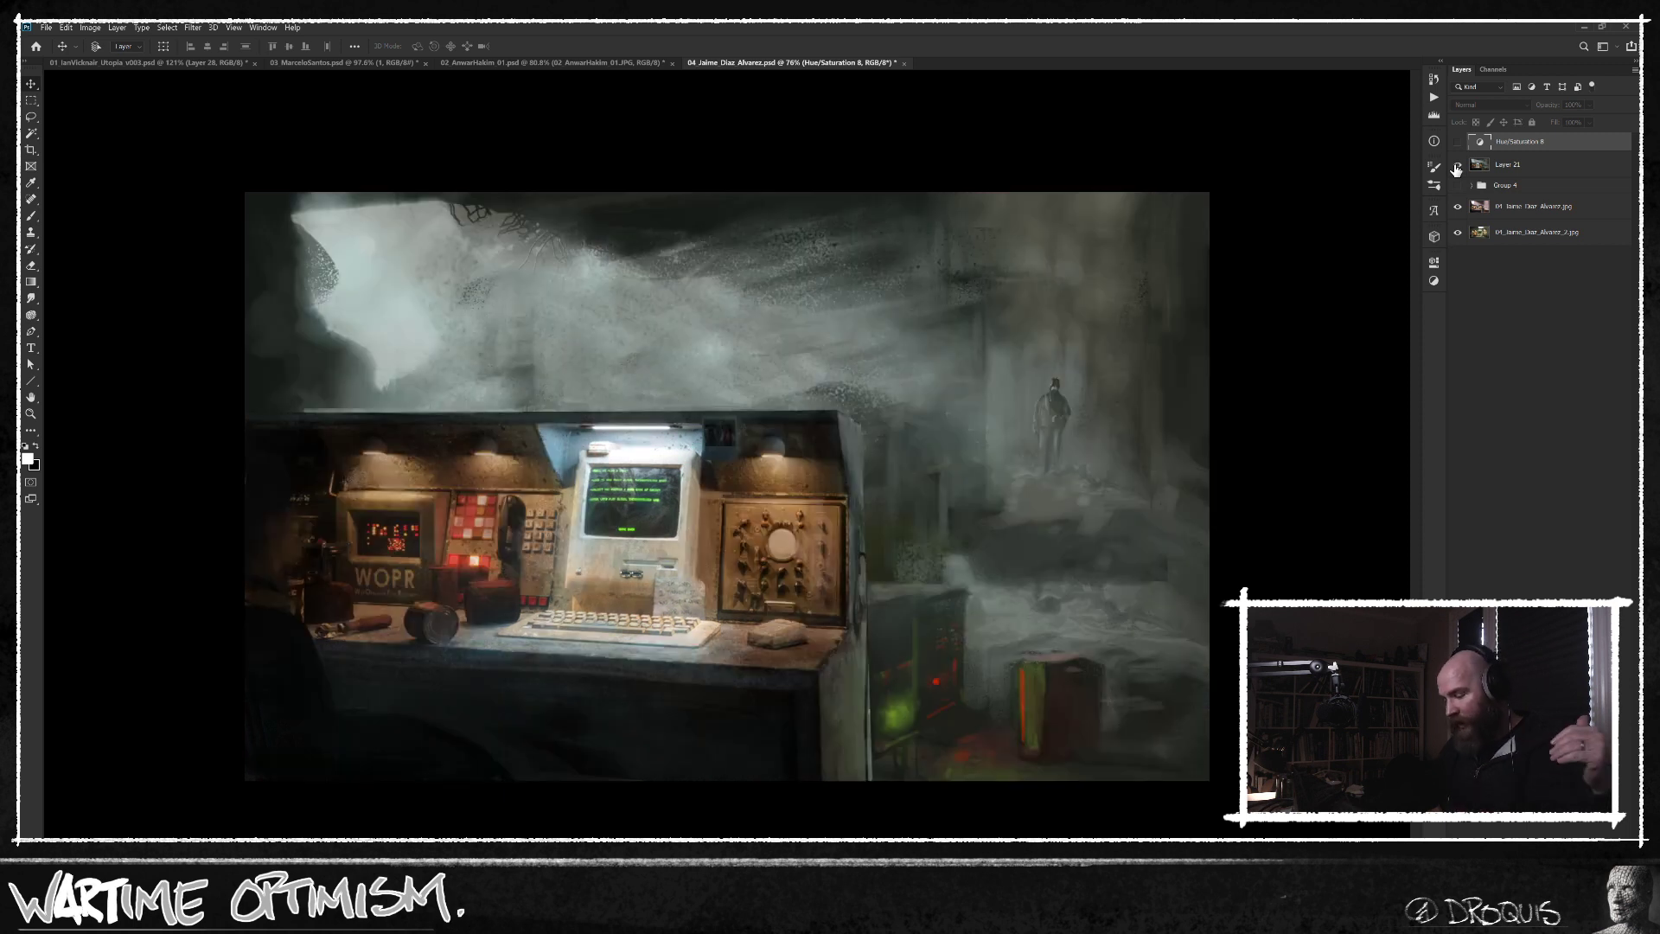